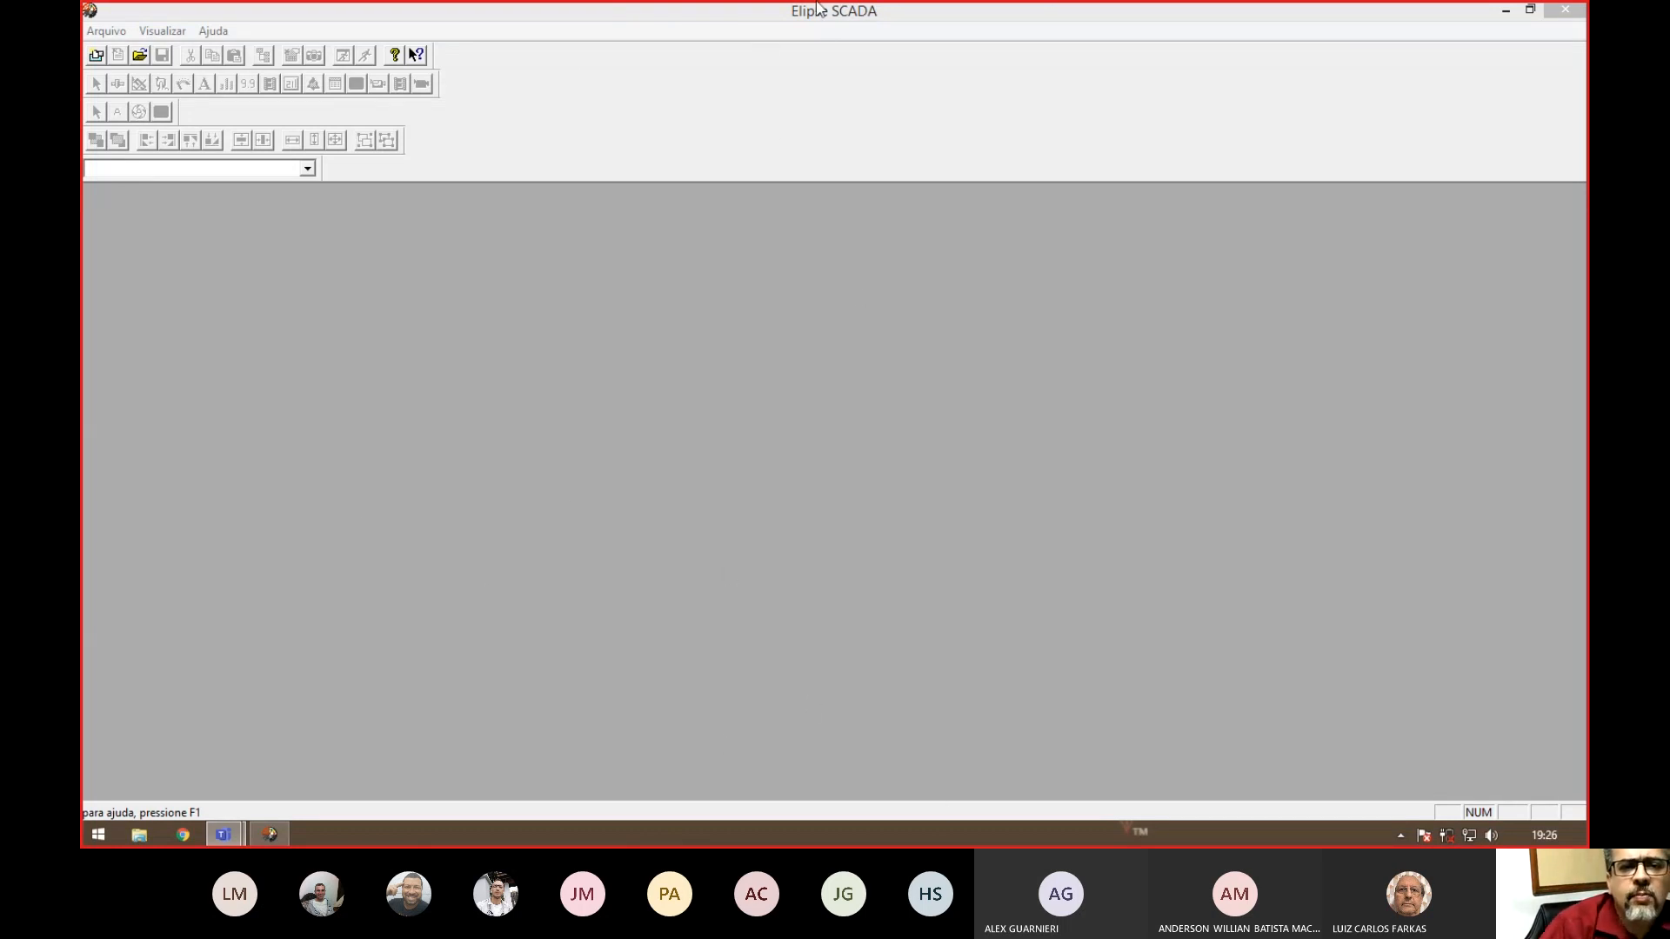
- Launch ModSim32 from File Explorer and create a new simulation document
{"action": "left_click", "coordinate": [141, 837]}
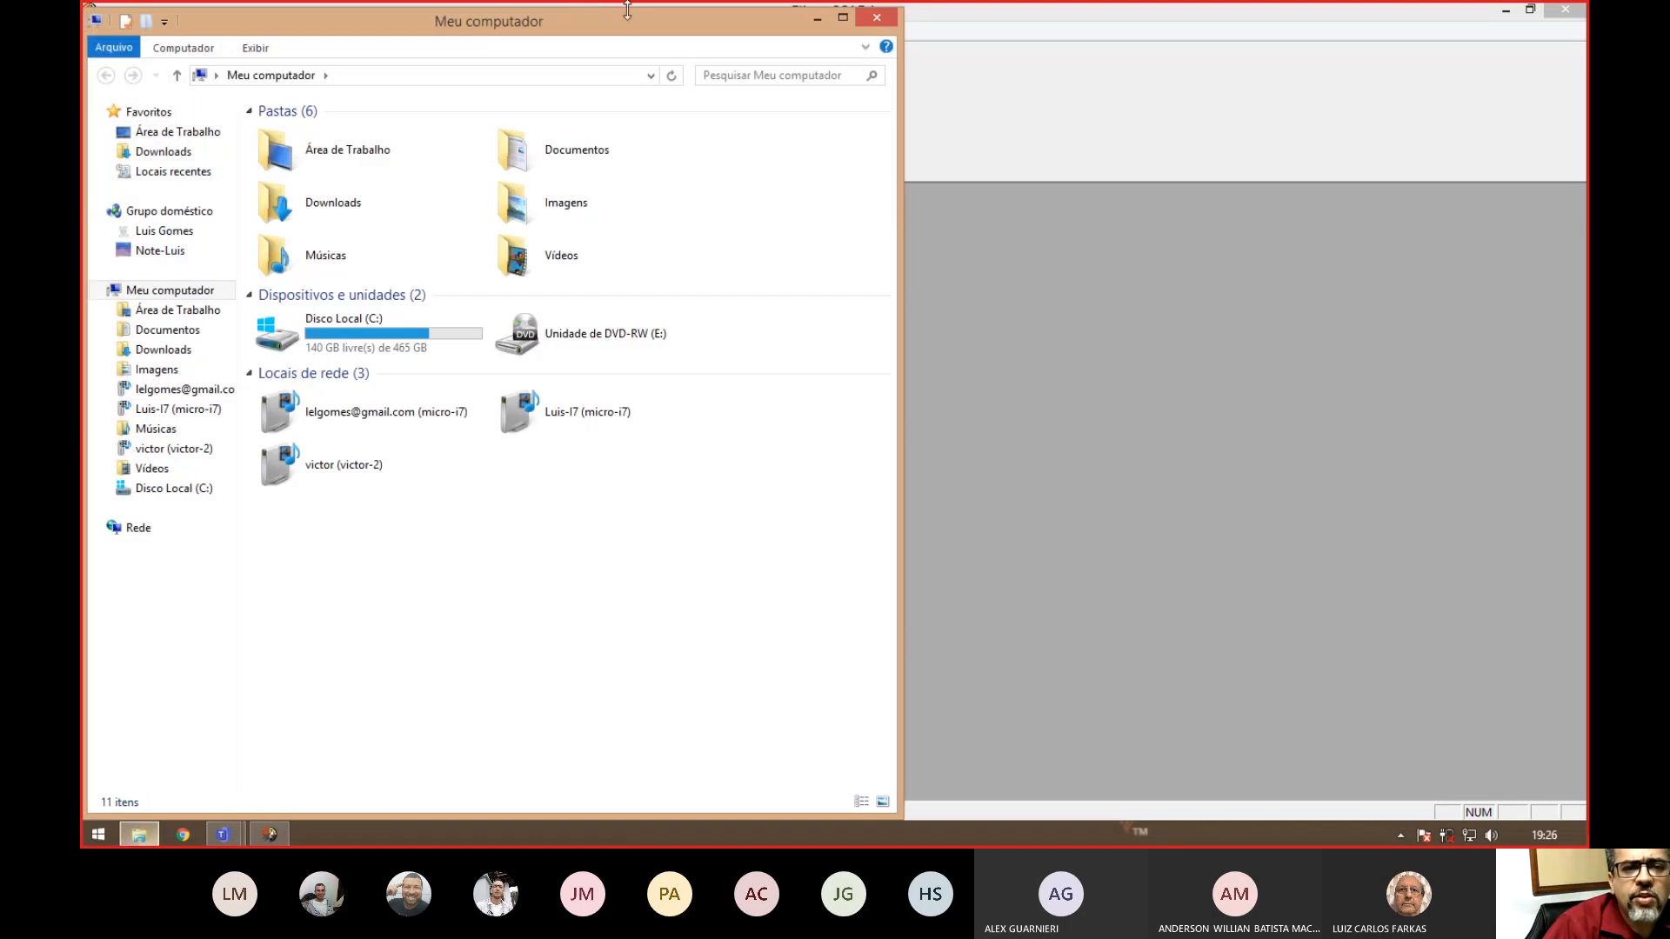
{"action": "left_click", "coordinate": [141, 837]}
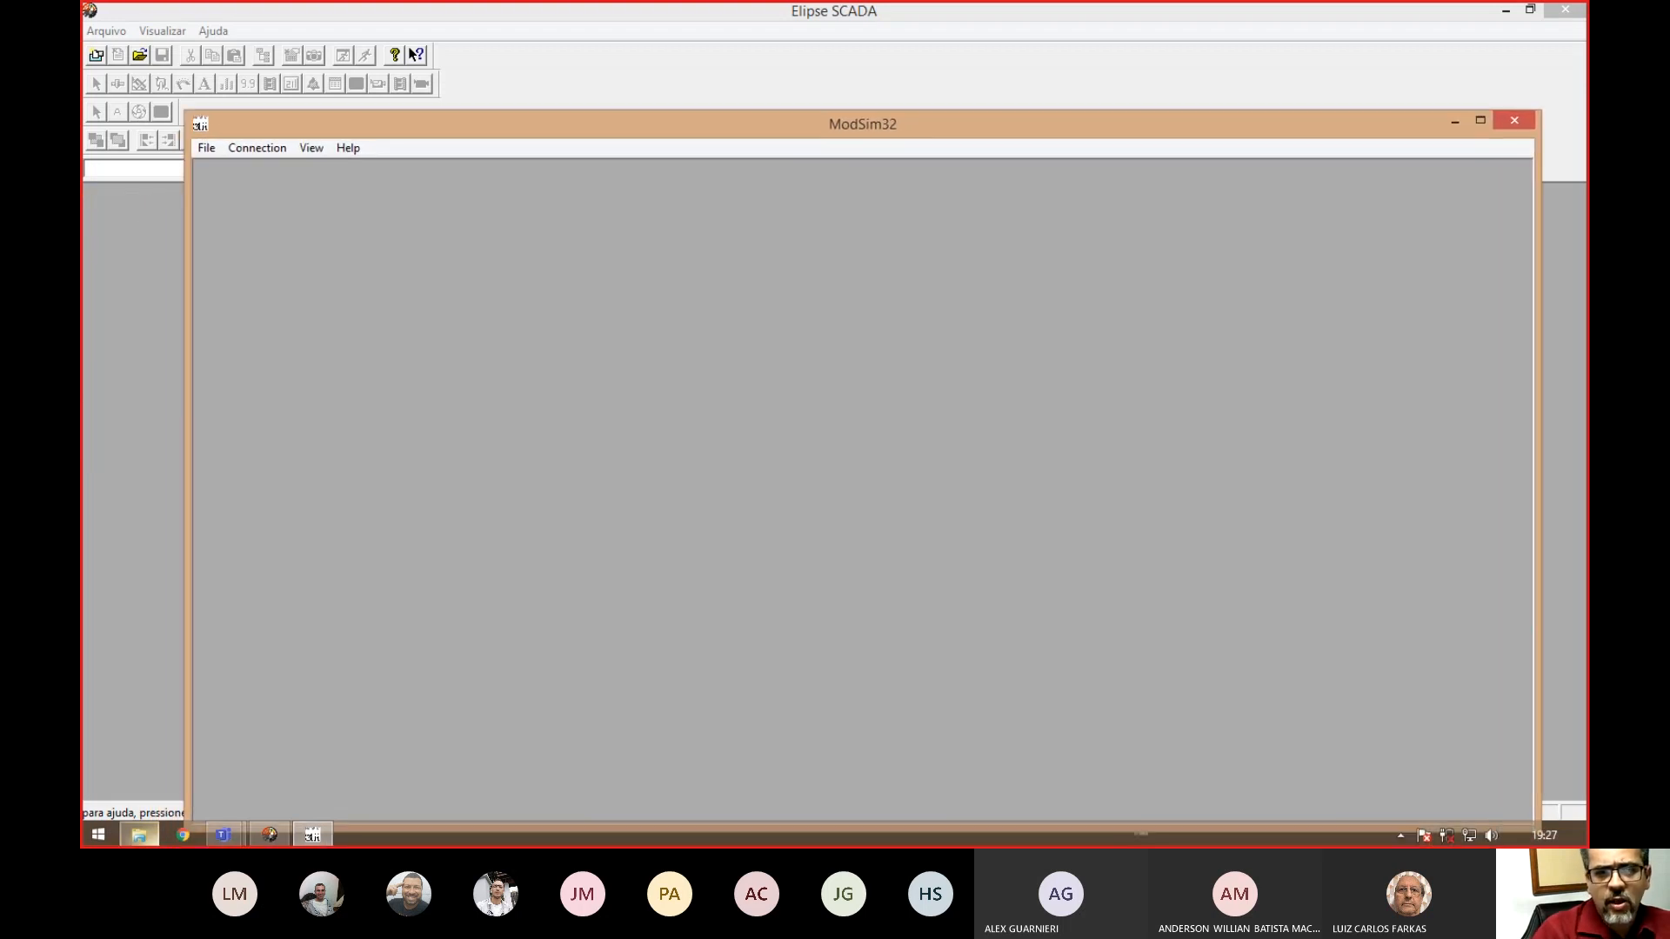
{"action": "left_click_drag", "start_coordinate": [390, 120], "coordinate": [389, 48]}
{"action": "left_click", "coordinate": [205, 78]}
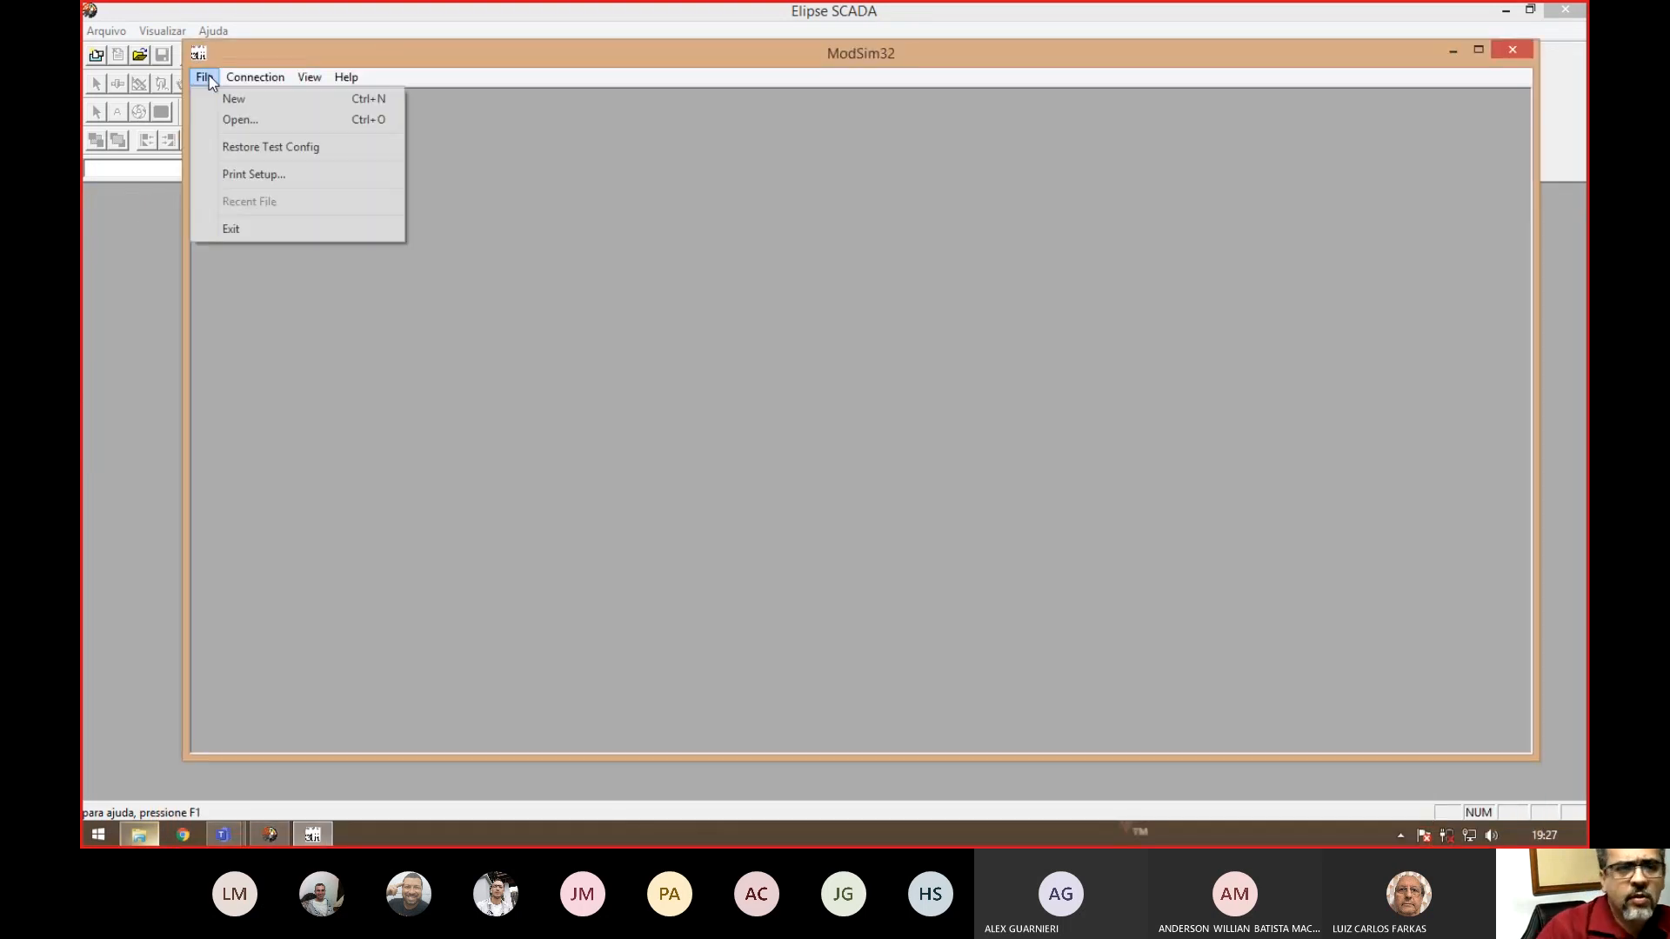
{"action": "left_click", "coordinate": [233, 100]}
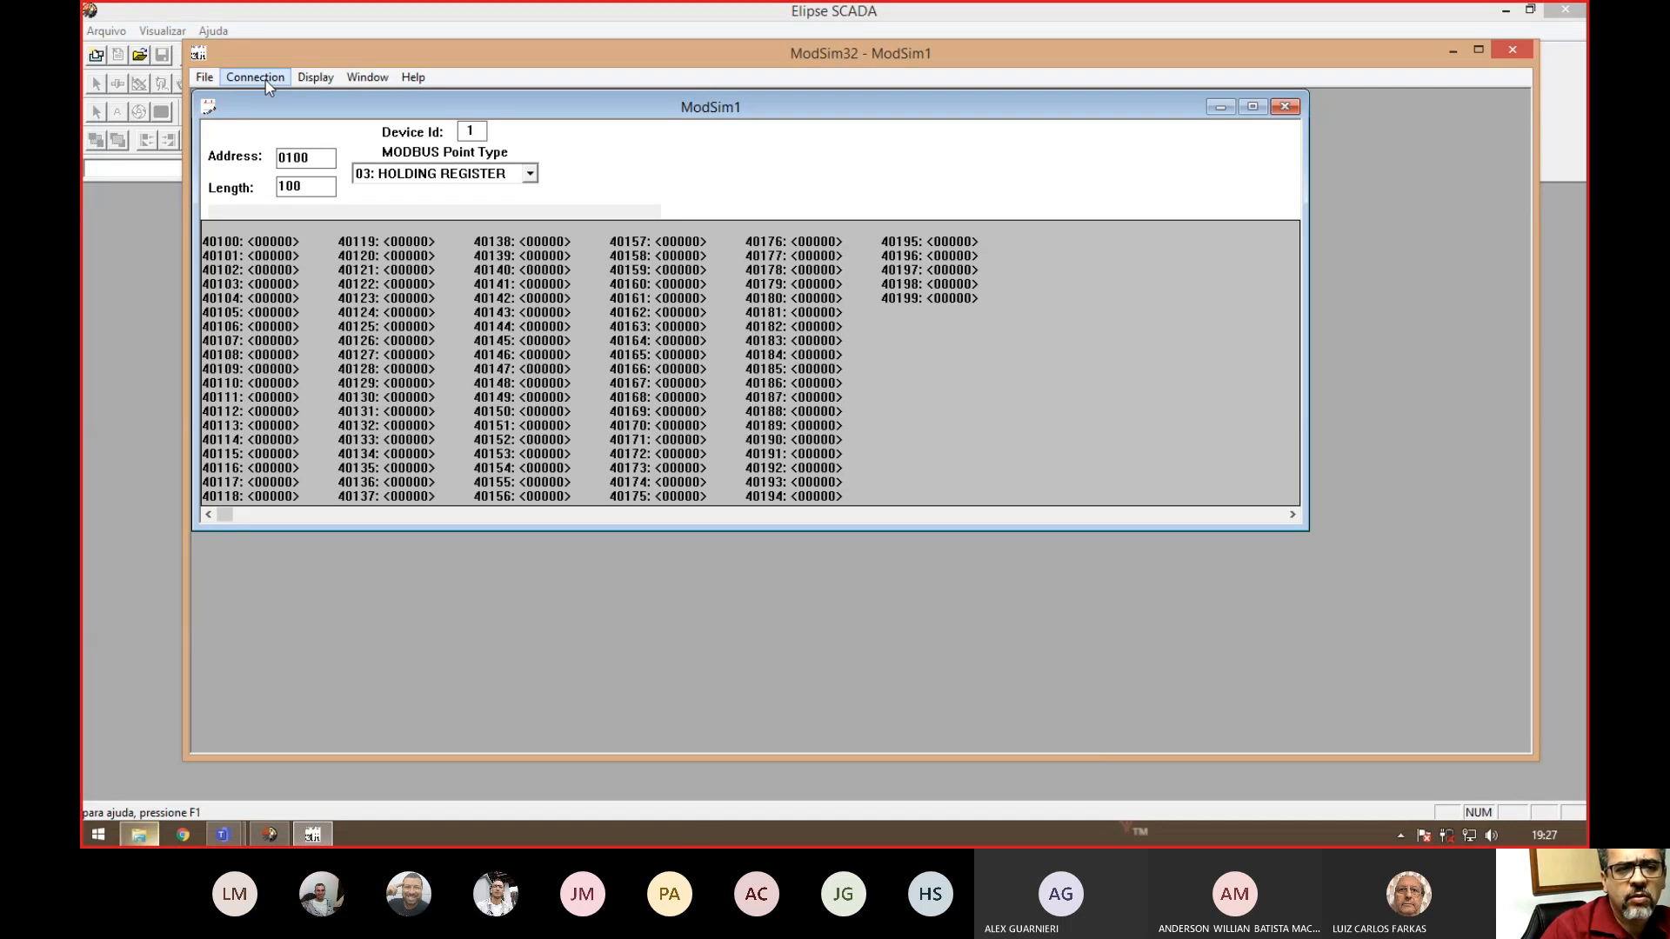
- Connect the simulator as a Modbus/TCP server and allow its firewall access on private networks
{"action": "left_click", "coordinate": [276, 80]}
{"action": "mouse_move", "coordinate": [304, 98]}
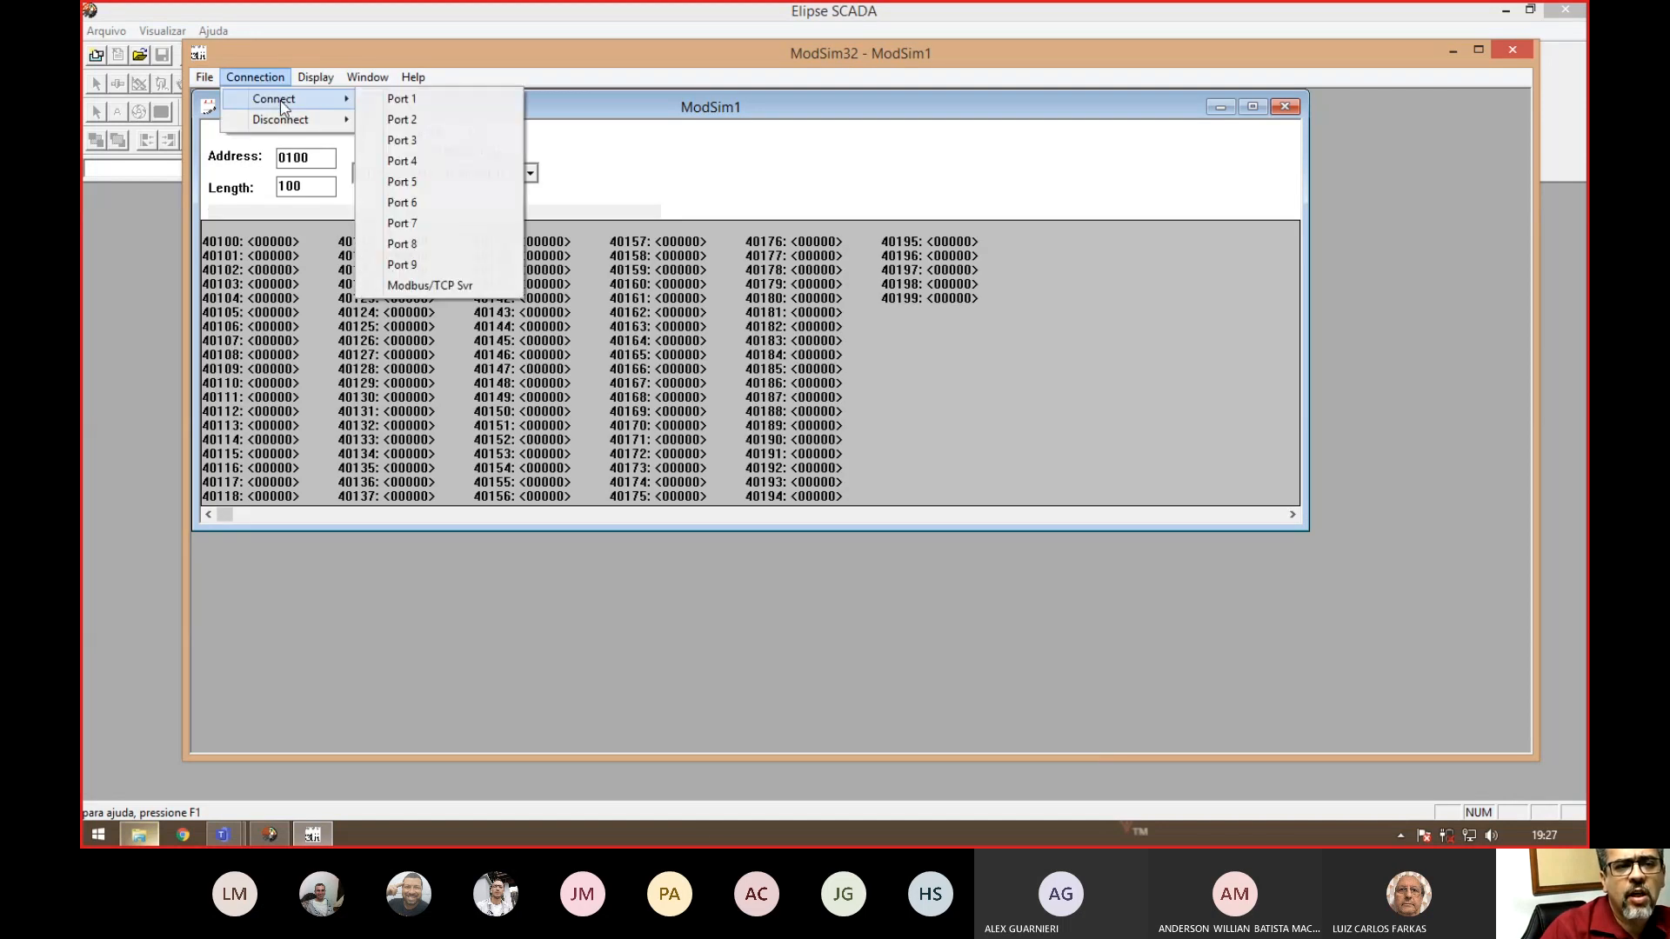
{"action": "left_click", "coordinate": [437, 289]}
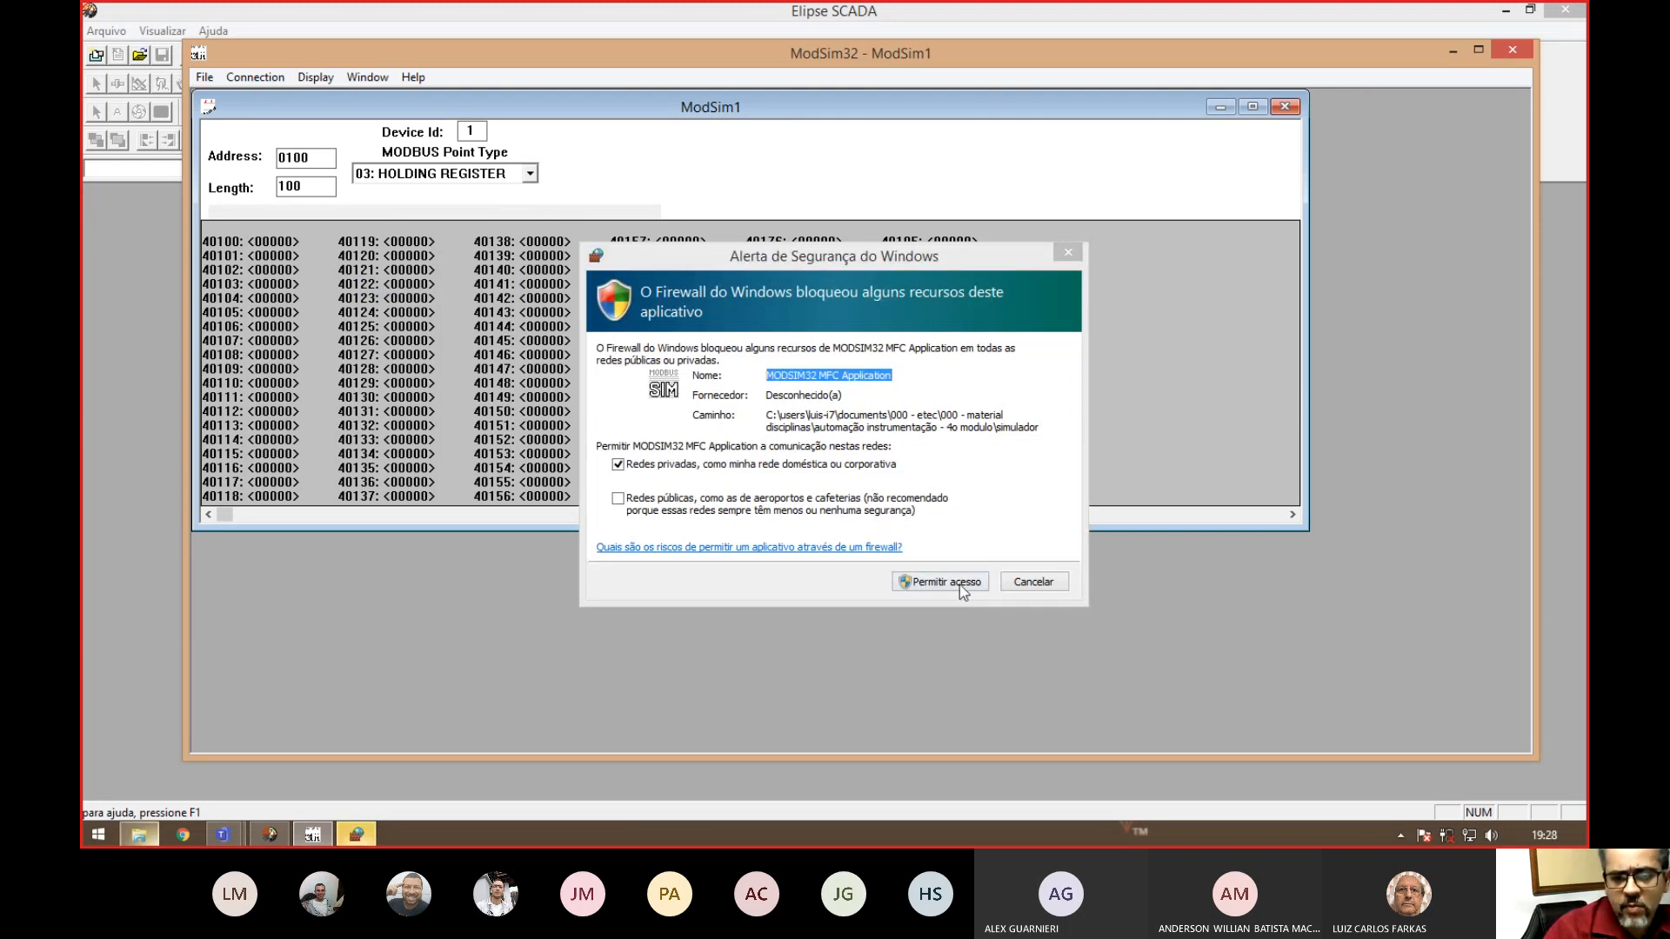
{"action": "left_click", "coordinate": [959, 583]}
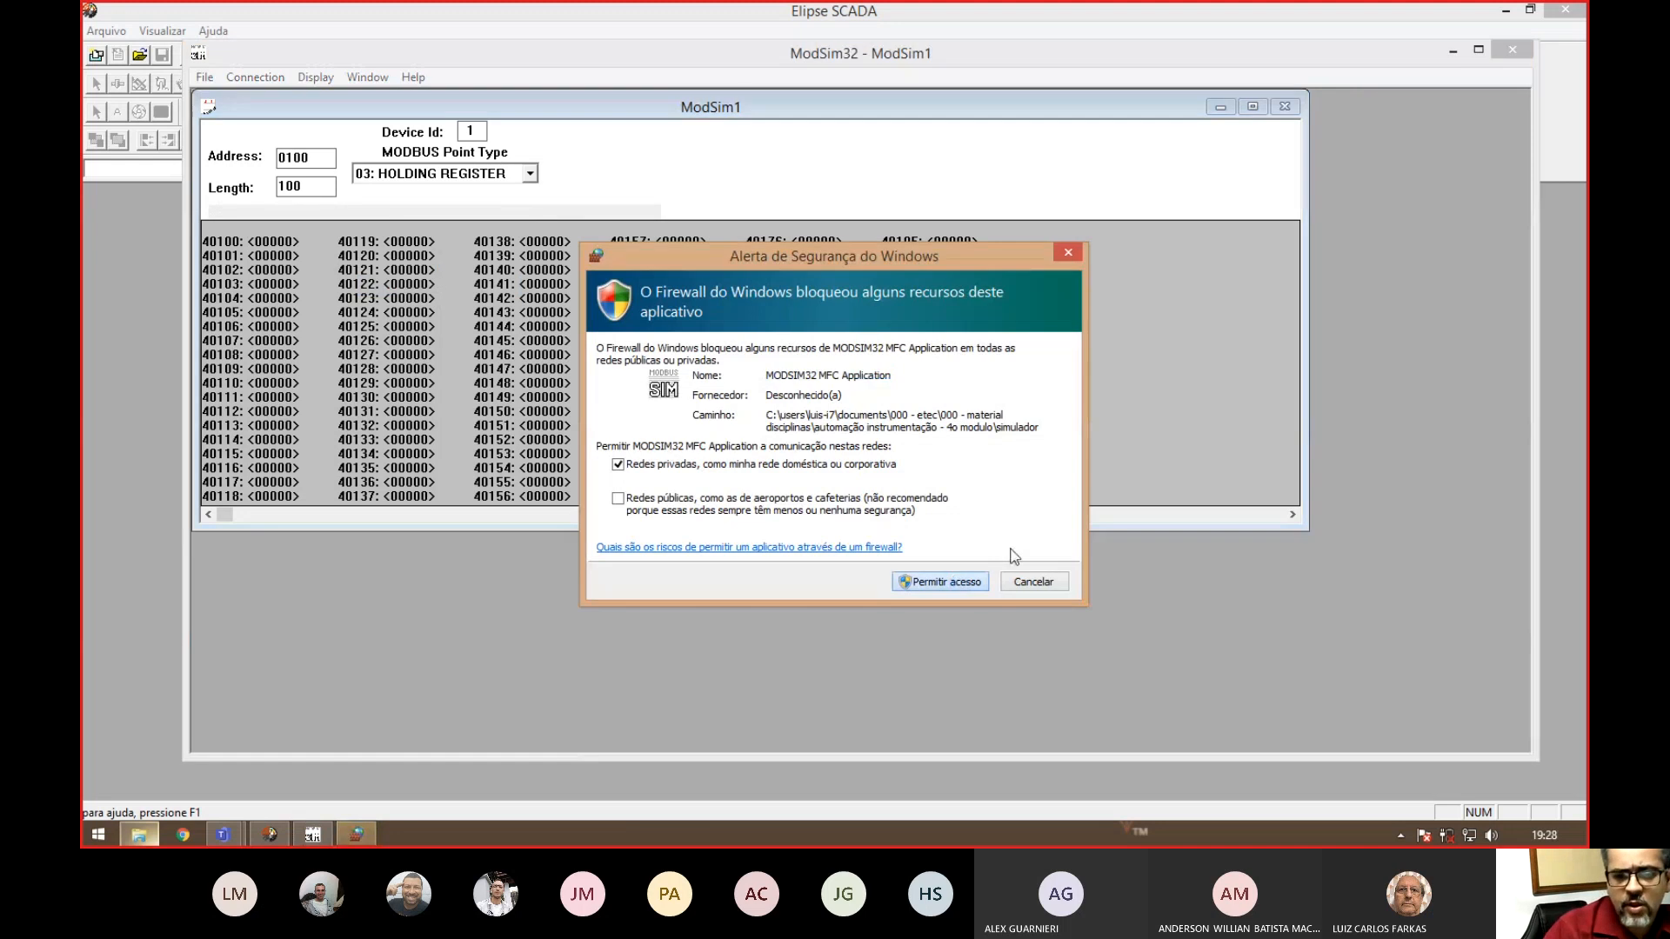
{"action": "left_click", "coordinate": [909, 579]}
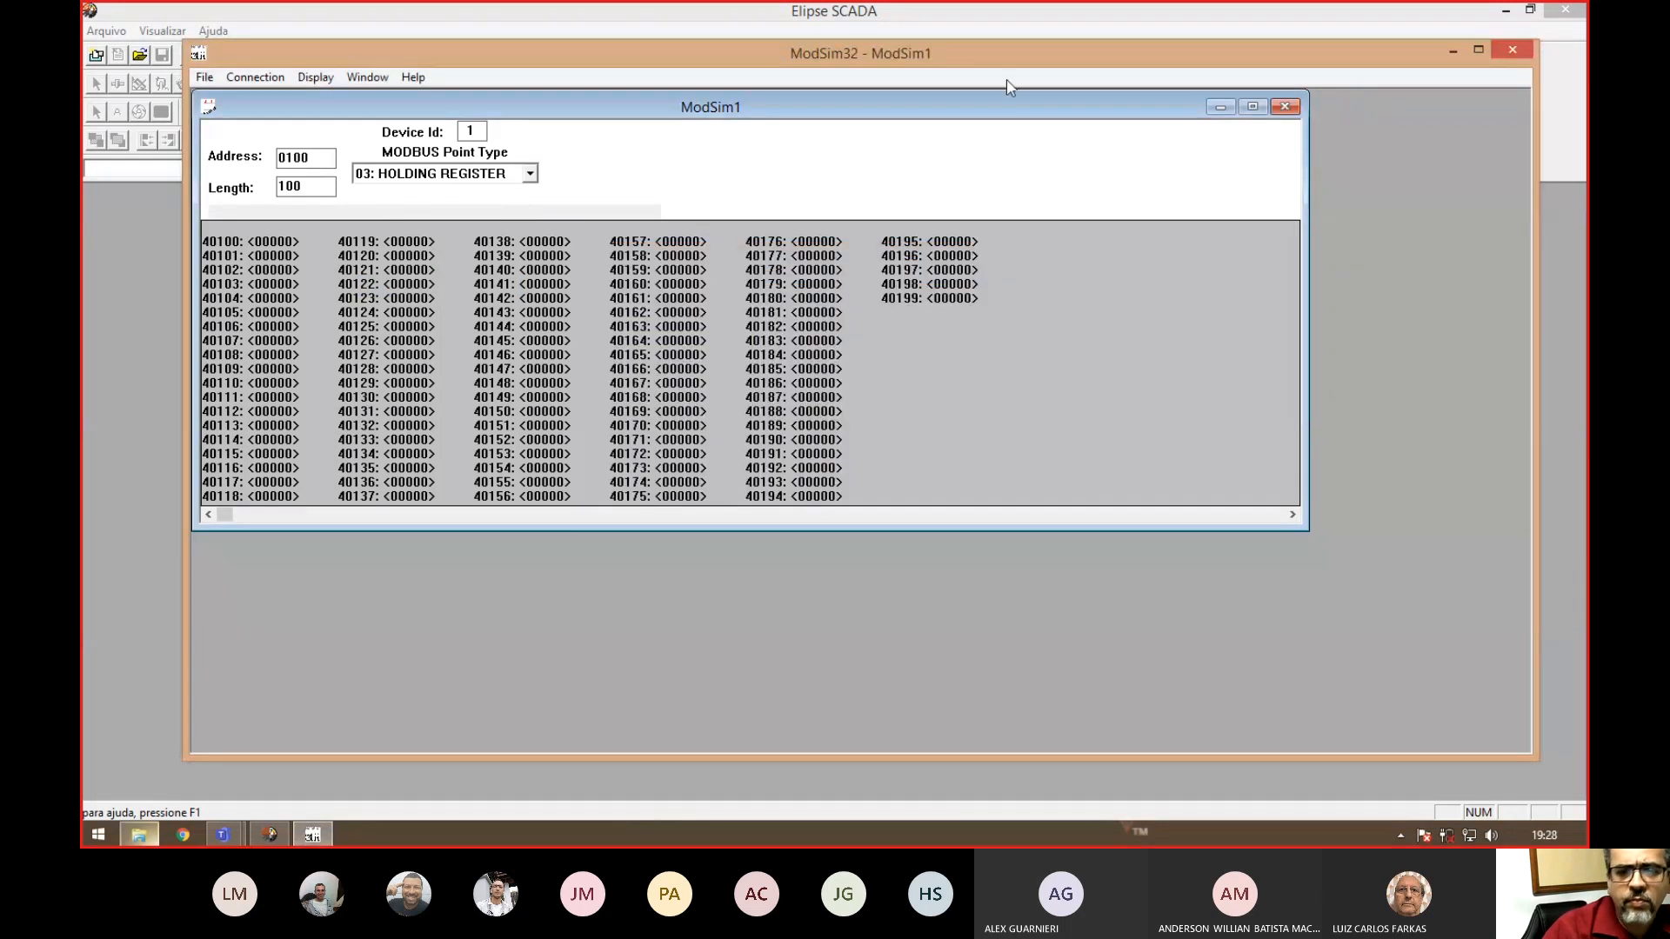
- Set the simulated device's ID to 15 and move the simulator window clear of the Elipse SCADA toolbars
{"action": "double_click", "coordinate": [472, 131]}
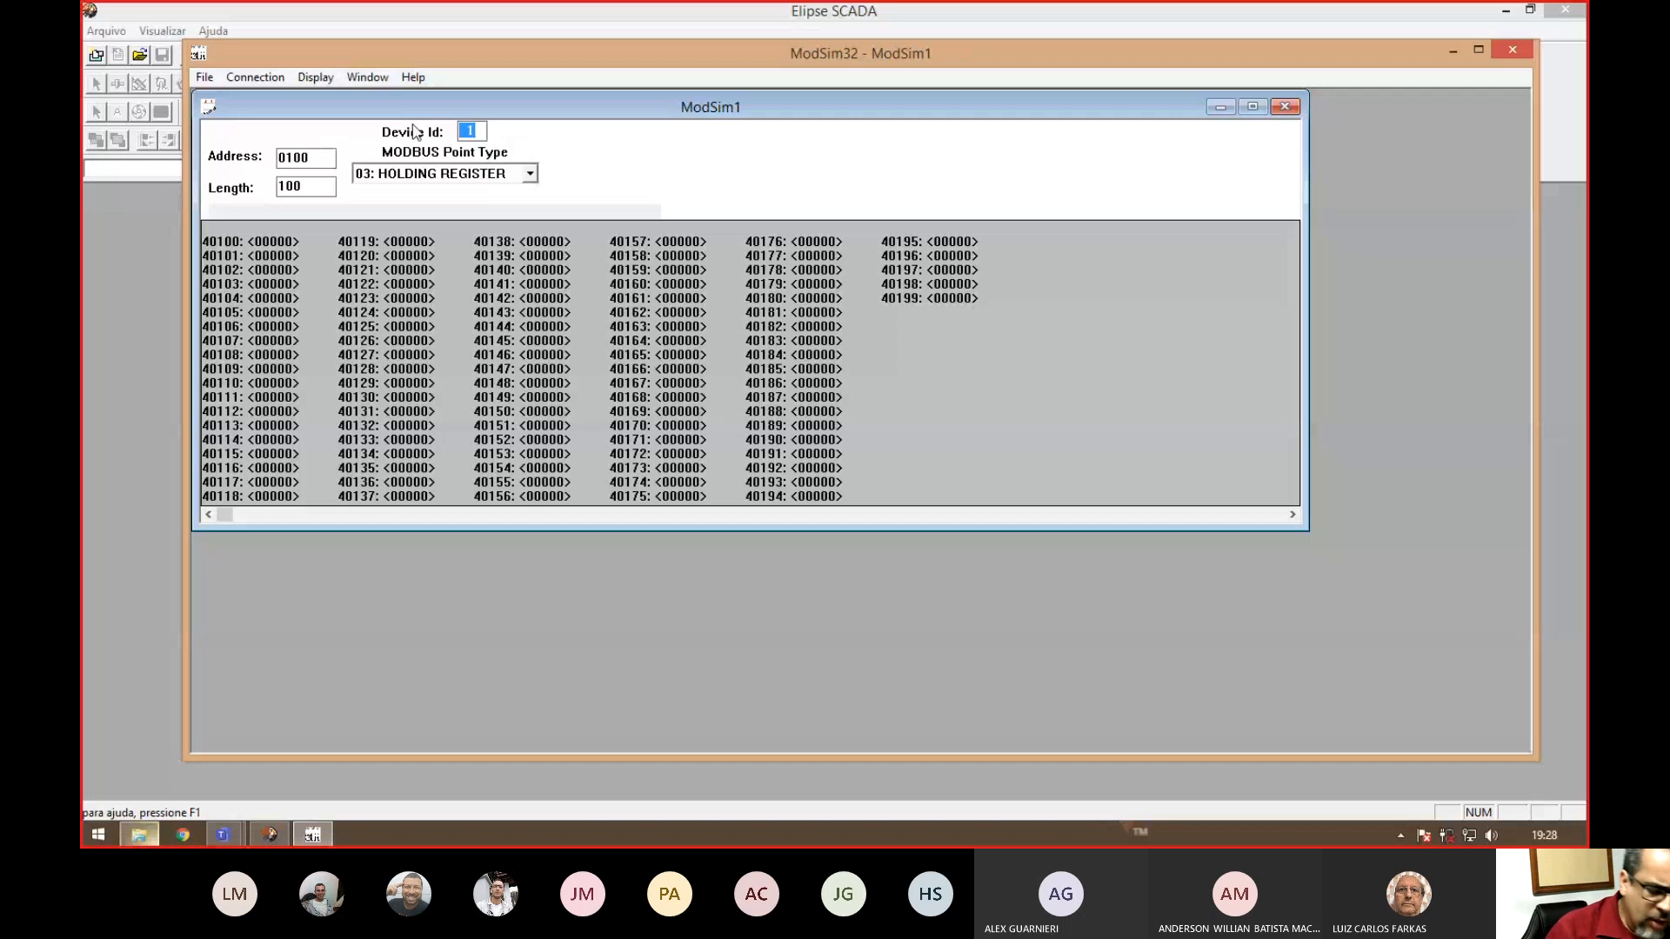
{"action": "type", "text": "15"}
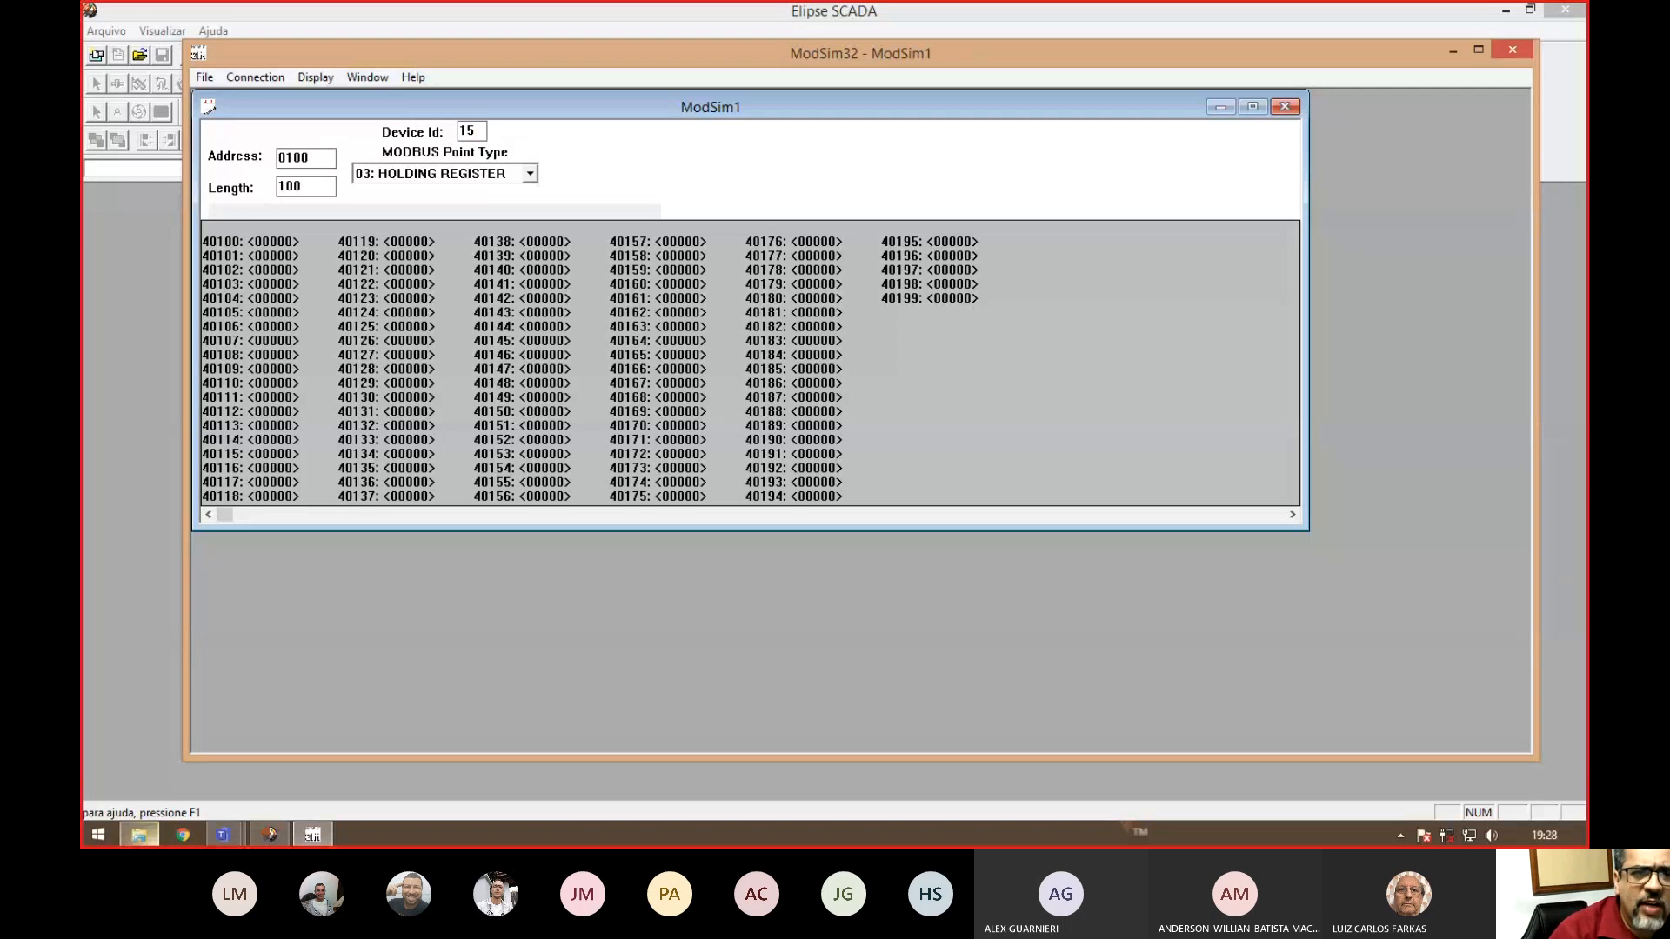
{"action": "double_click", "coordinate": [474, 130]}
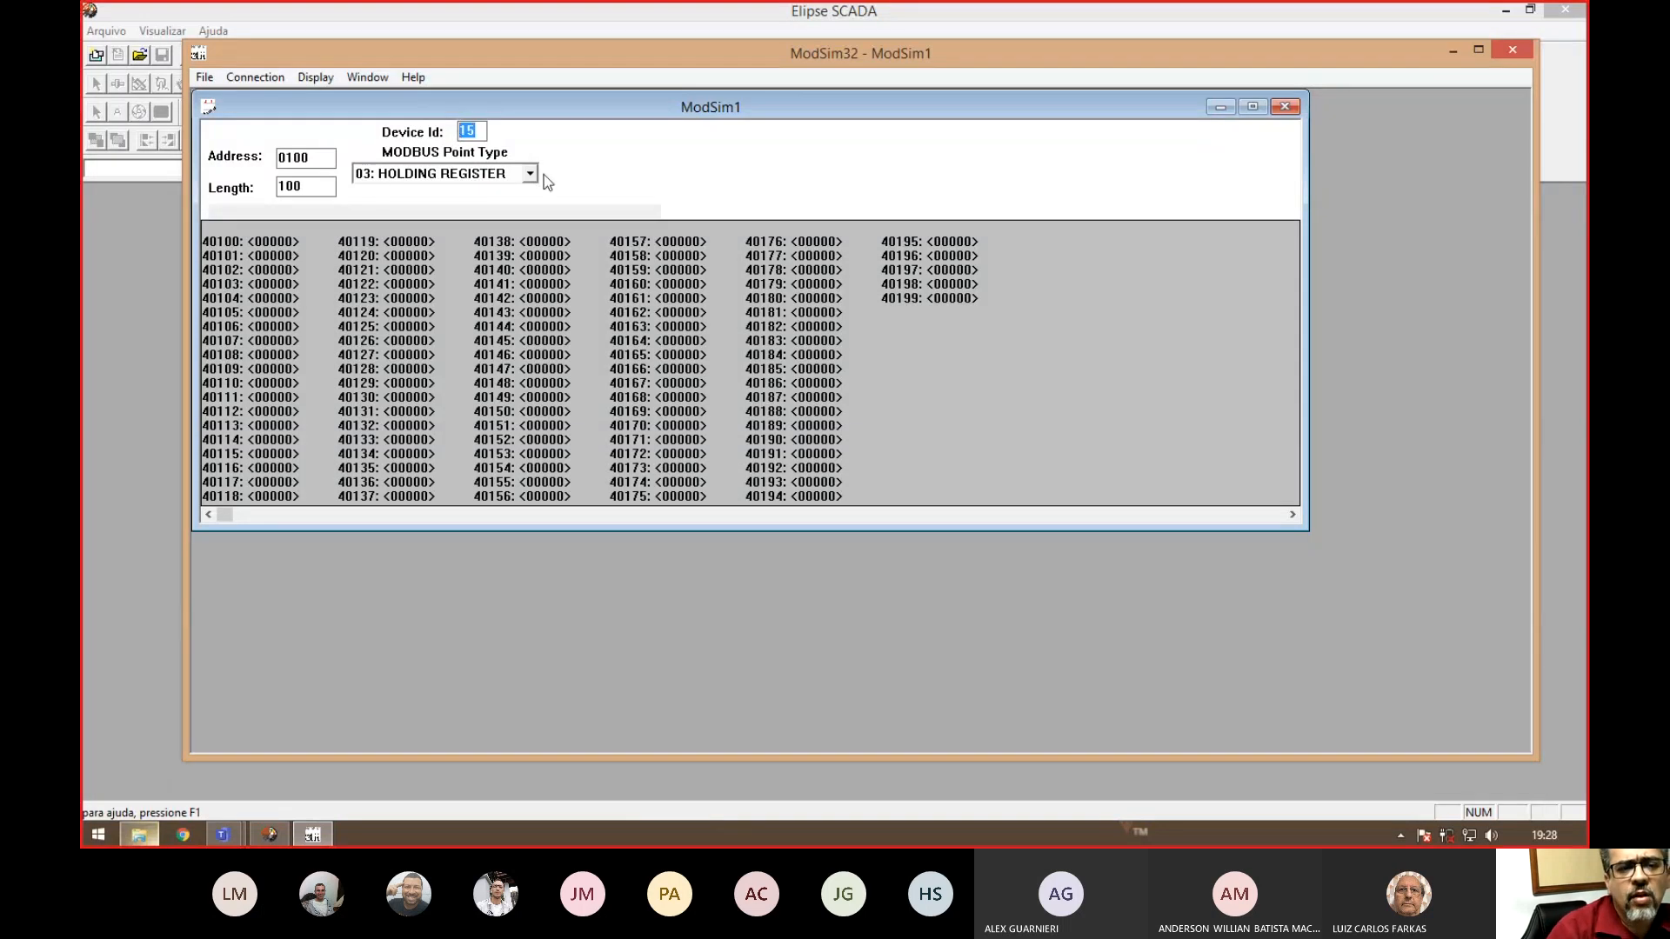
{"action": "left_click", "coordinate": [475, 129]}
{"action": "double_click", "coordinate": [479, 130]}
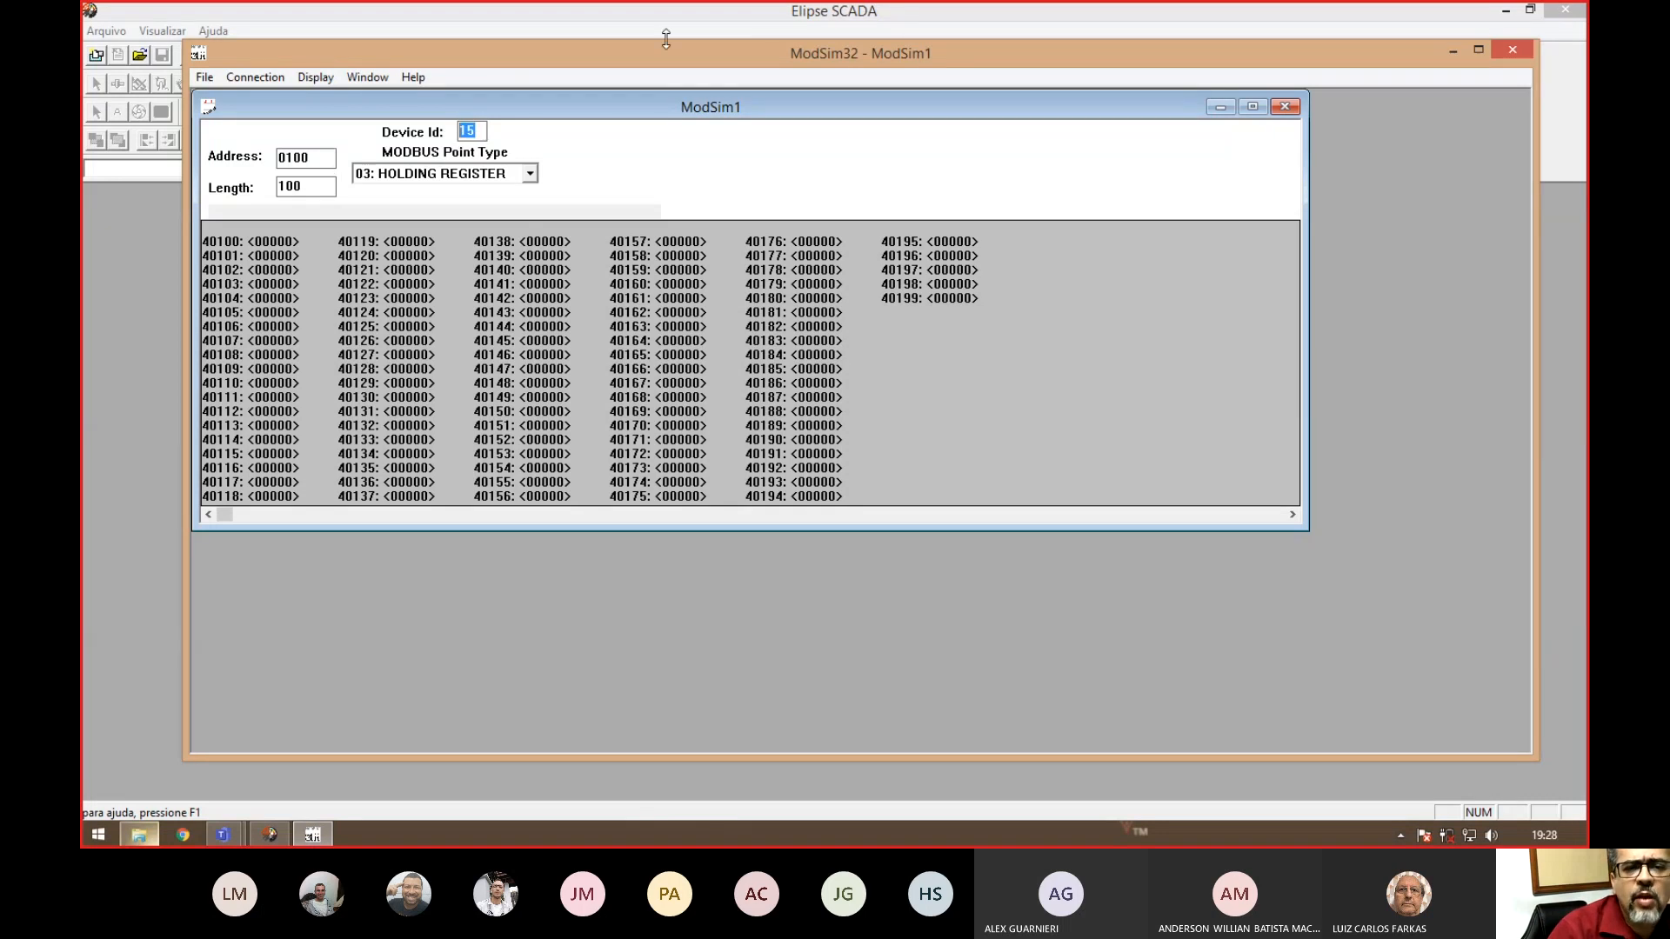
{"action": "left_click_drag", "start_coordinate": [694, 48], "coordinate": [693, 185]}
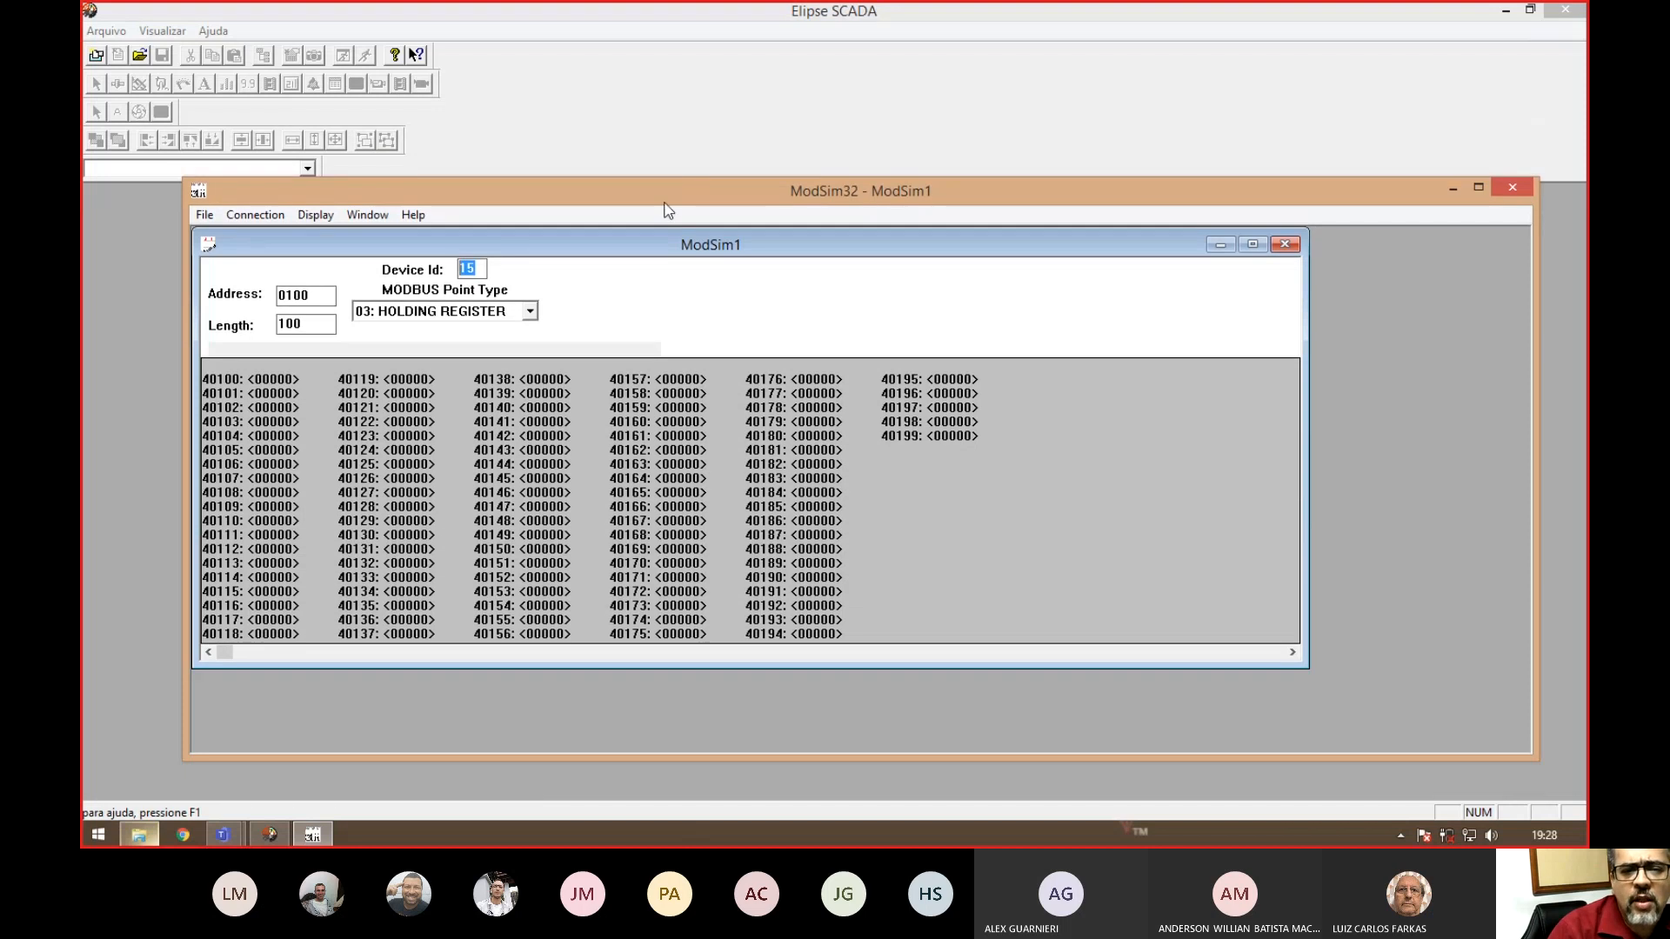
- Configure the simulated points with start address 1, length 10 and point type 01: COIL STATUS
{"action": "double_click", "coordinate": [296, 295]}
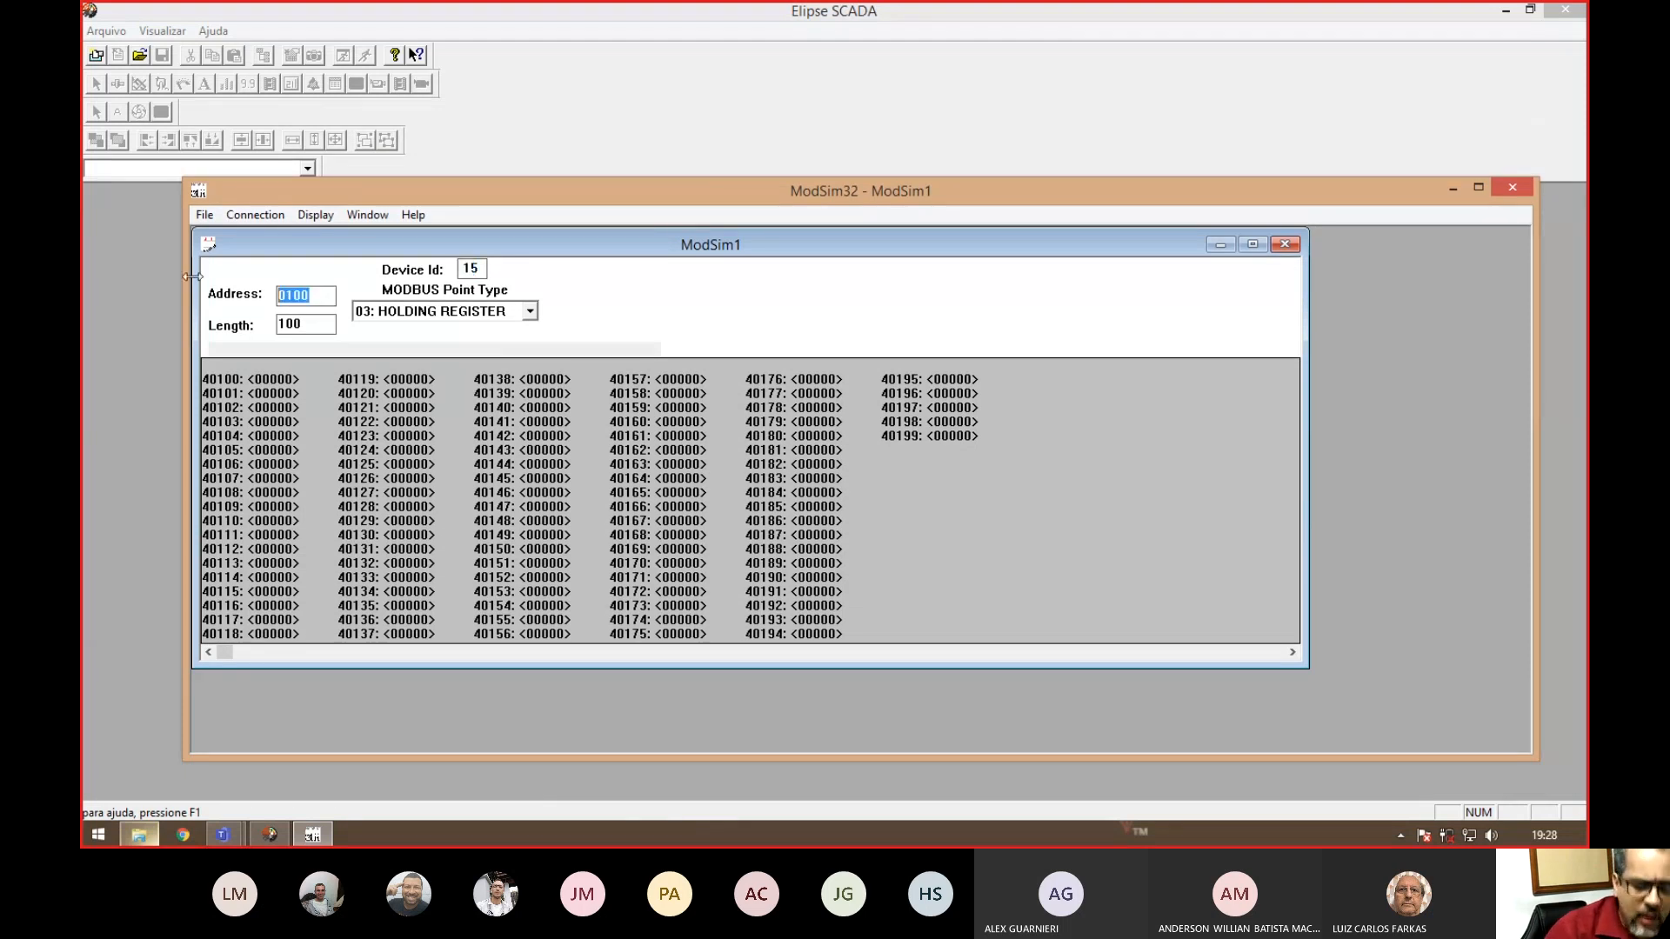
{"action": "type", "text": "1"}
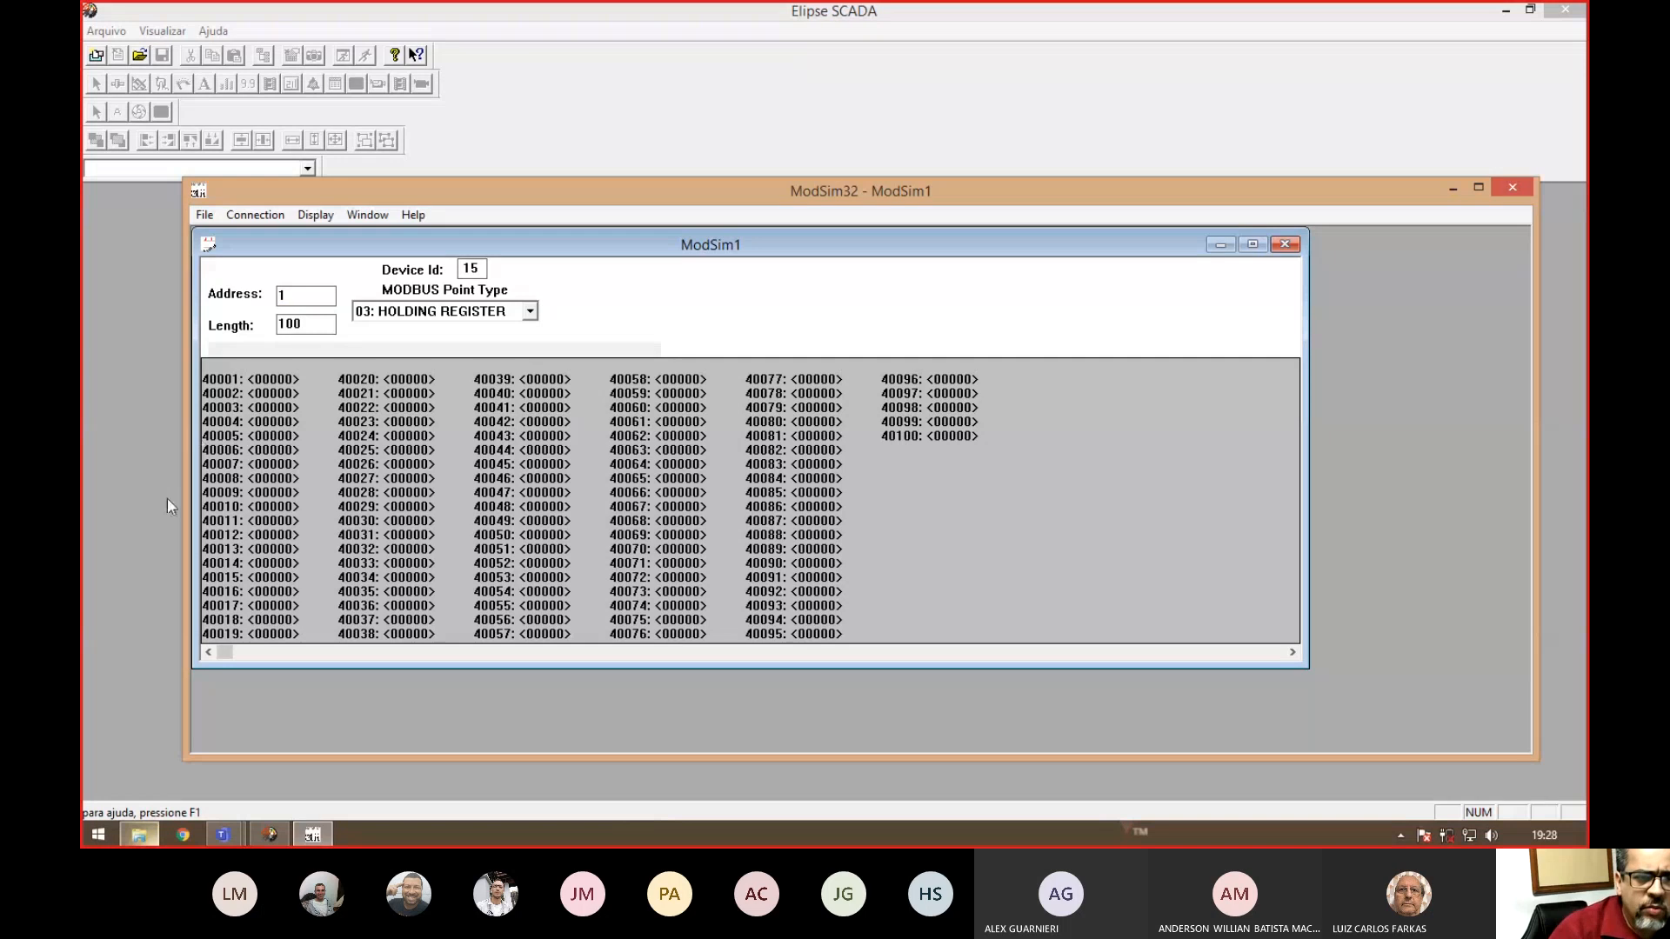
{"action": "double_click", "coordinate": [315, 325]}
{"action": "type", "text": "10"}
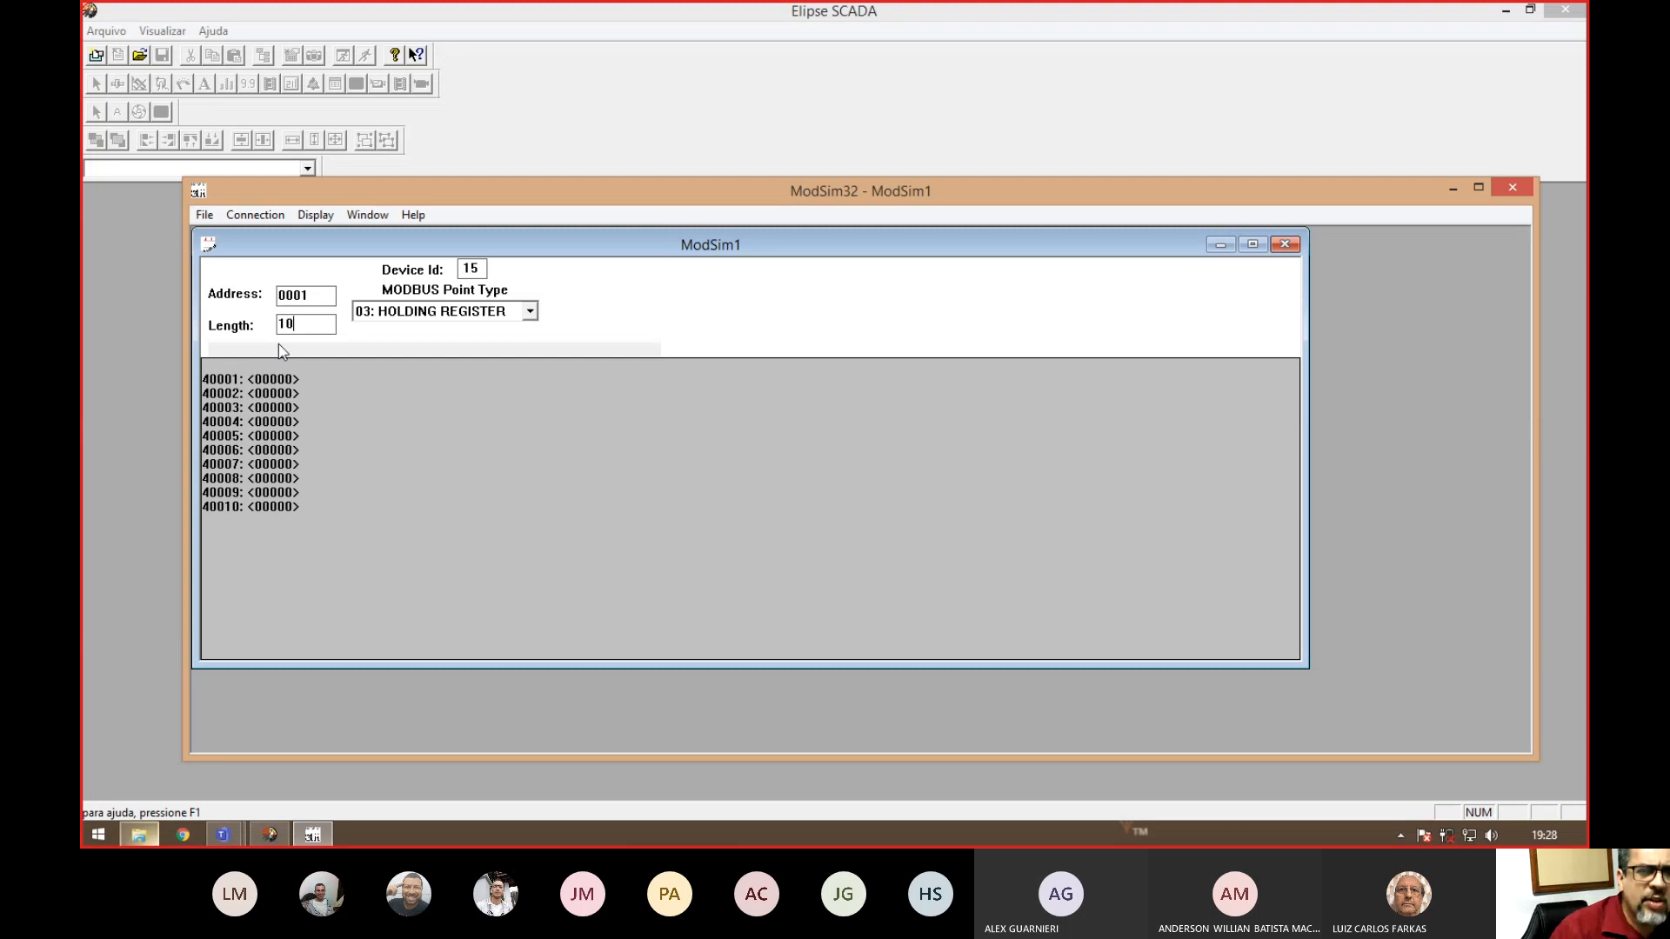
{"action": "left_click", "coordinate": [532, 311]}
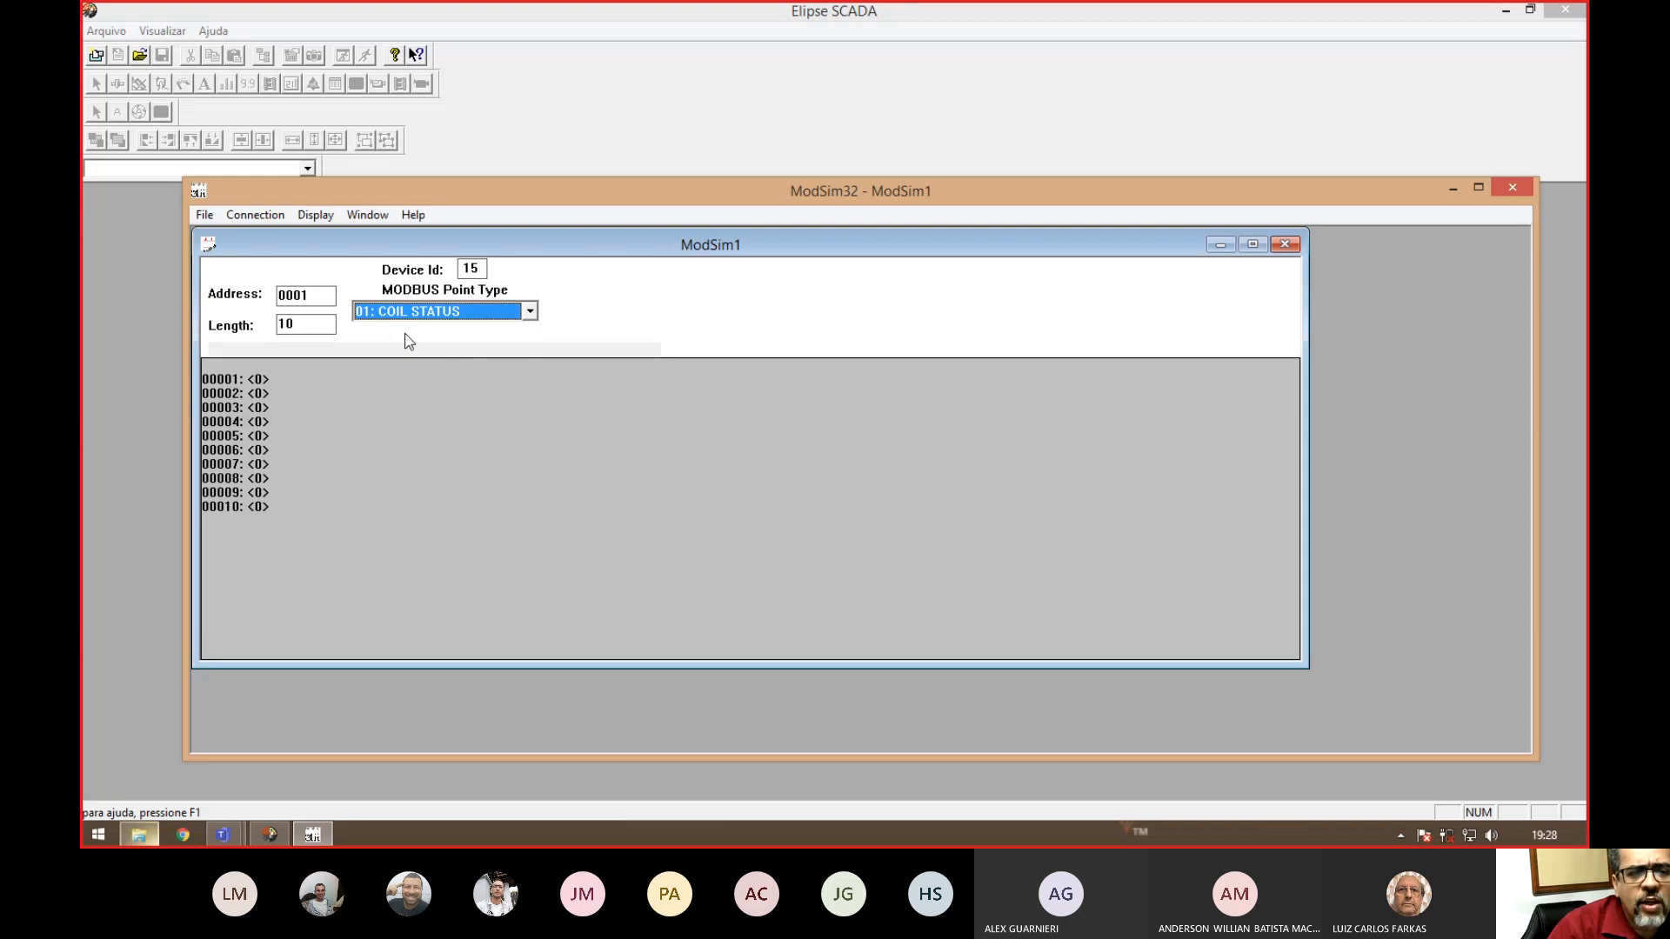
{"action": "left_click", "coordinate": [398, 332]}
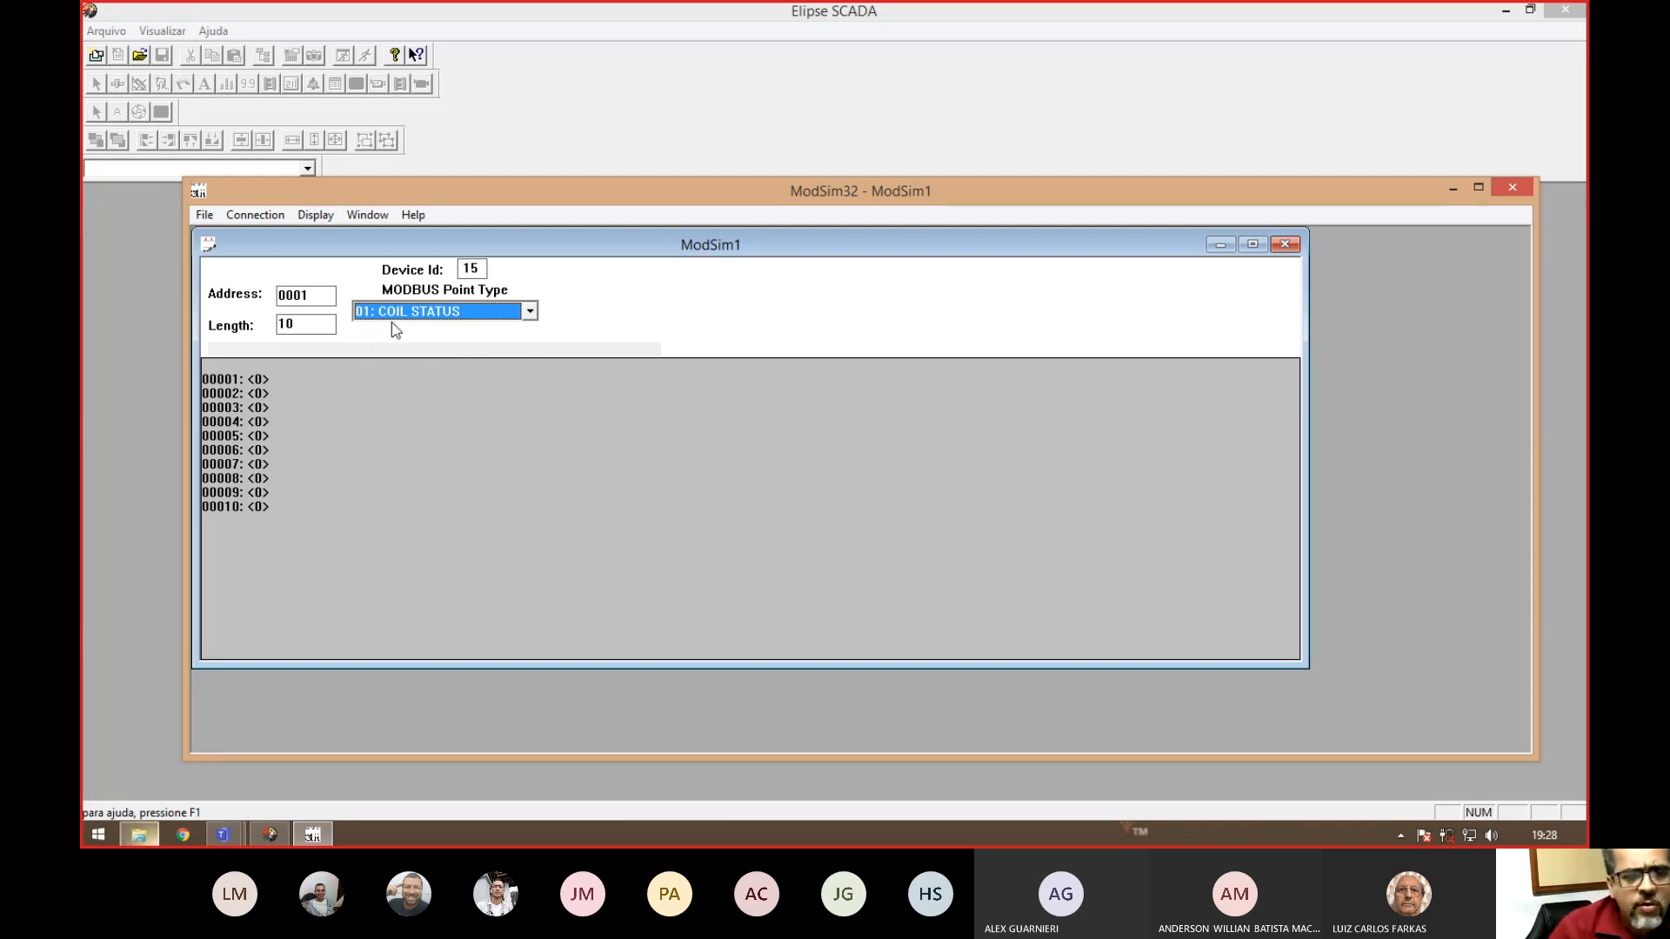
- Shrink and reposition the ModSim32 window, and maximize the ModSim1 document inside it
{"action": "left_click_drag", "start_coordinate": [619, 193], "coordinate": [1072, 274]}
{"action": "left_click_drag", "start_coordinate": [638, 260], "coordinate": [810, 326]}
{"action": "left_click_drag", "start_coordinate": [1350, 344], "coordinate": [1157, 240]}
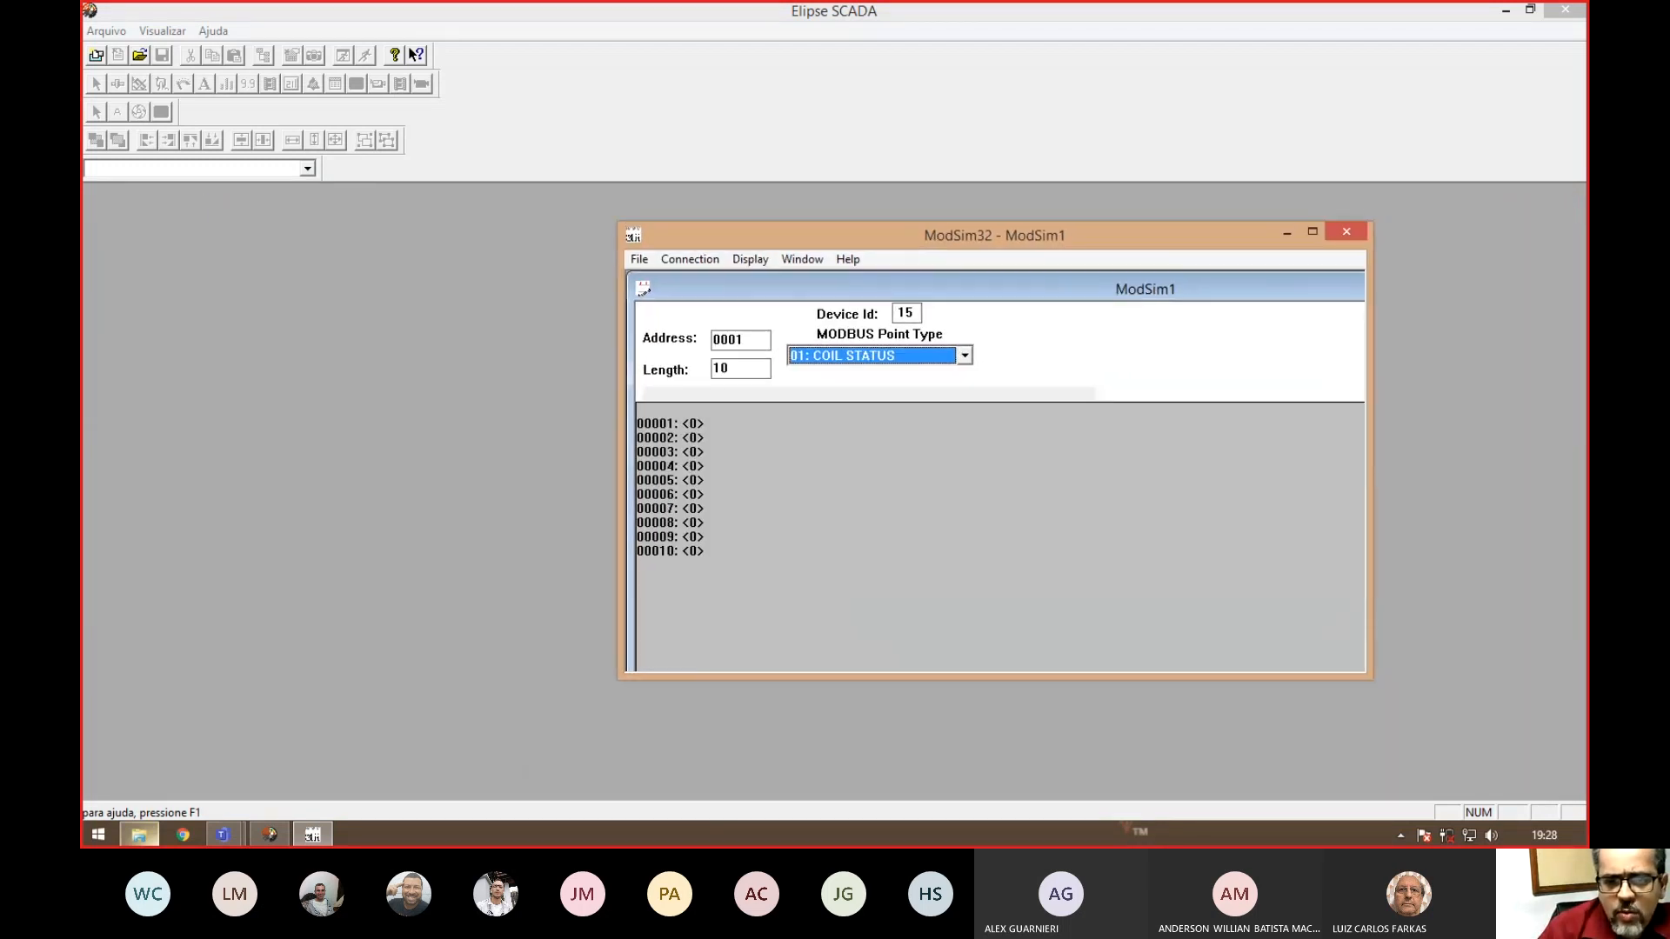
{"action": "double_click", "coordinate": [1238, 293]}
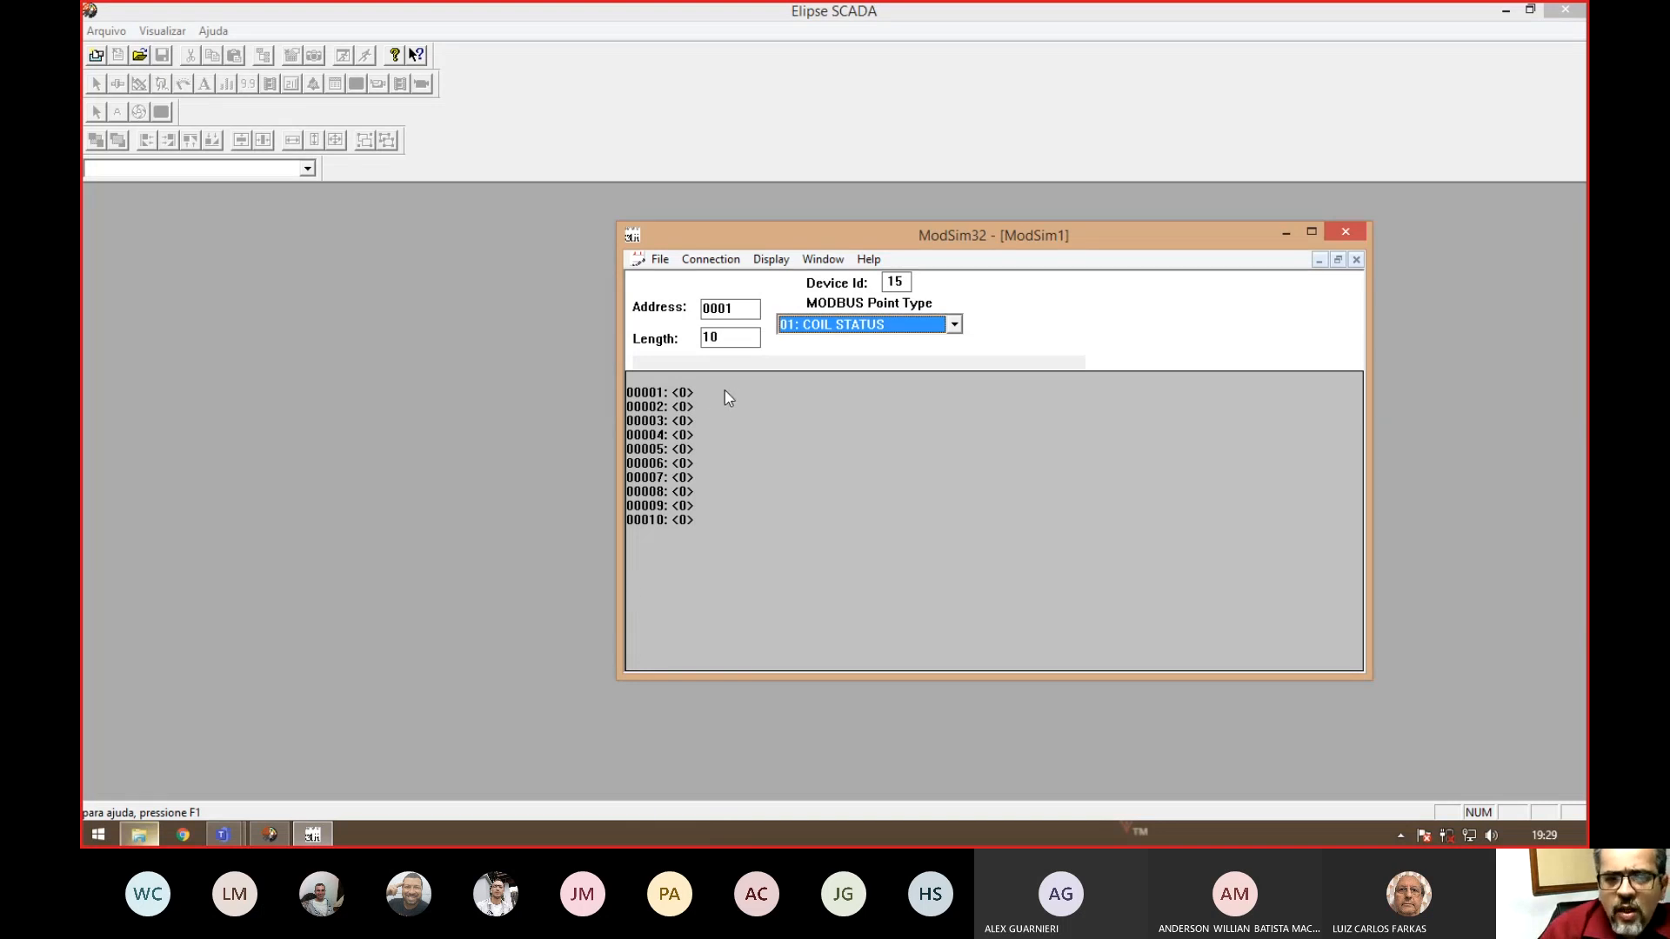
- Write the value On to the coil at address 3
{"action": "double_click", "coordinate": [680, 423]}
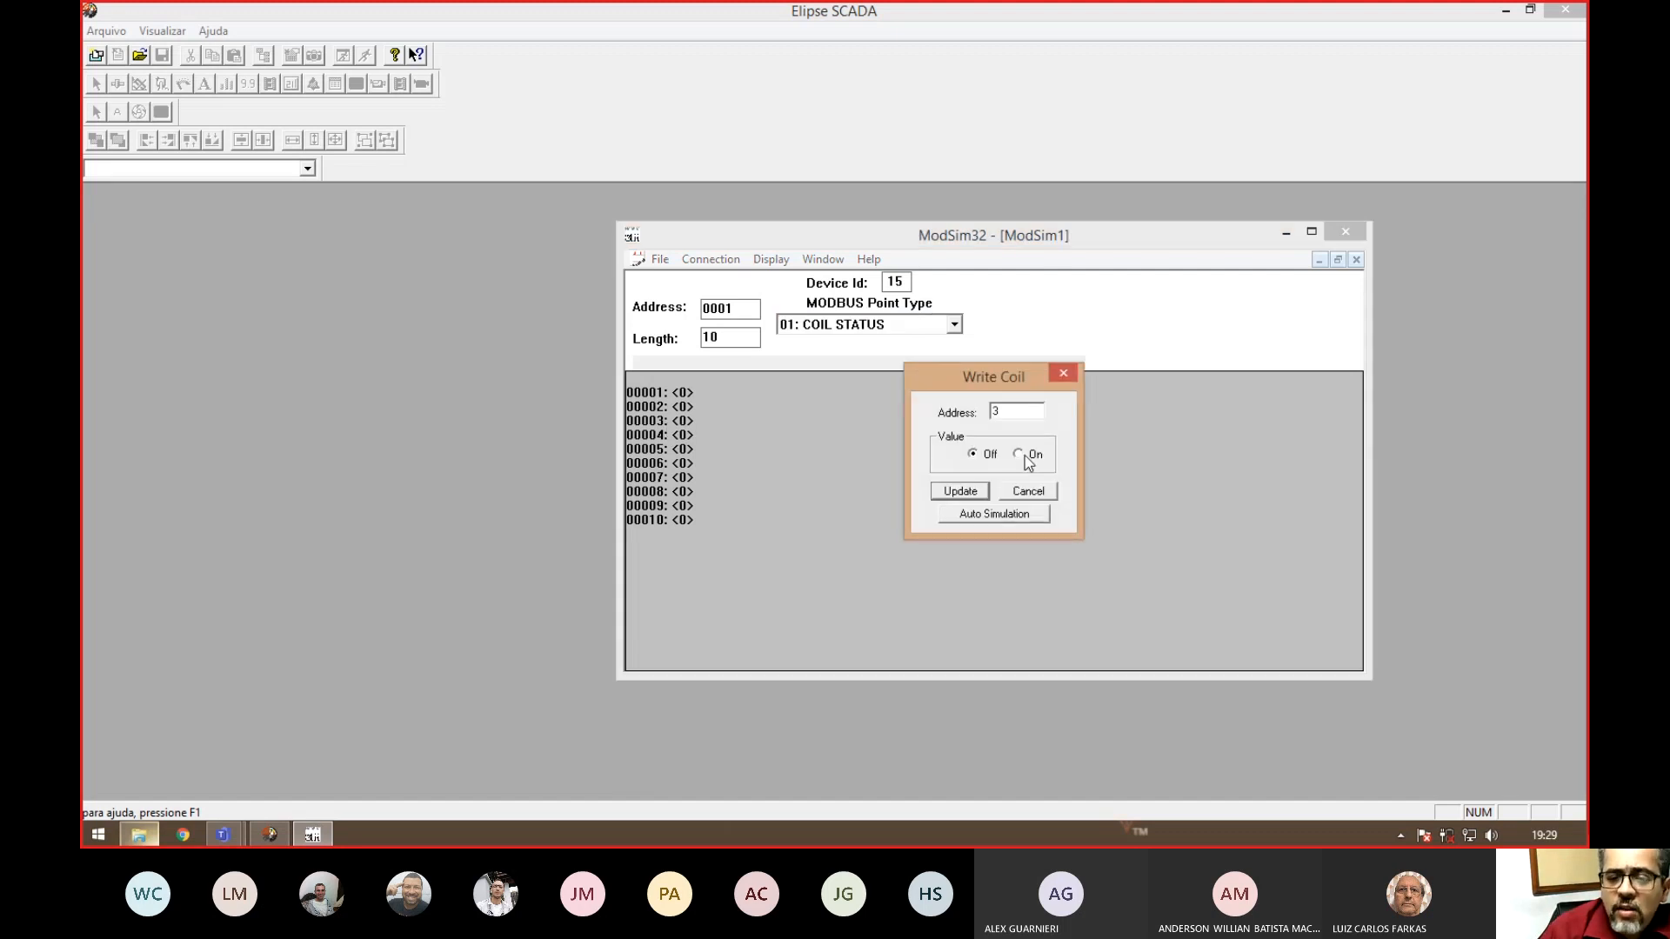
{"action": "left_click", "coordinate": [1019, 454]}
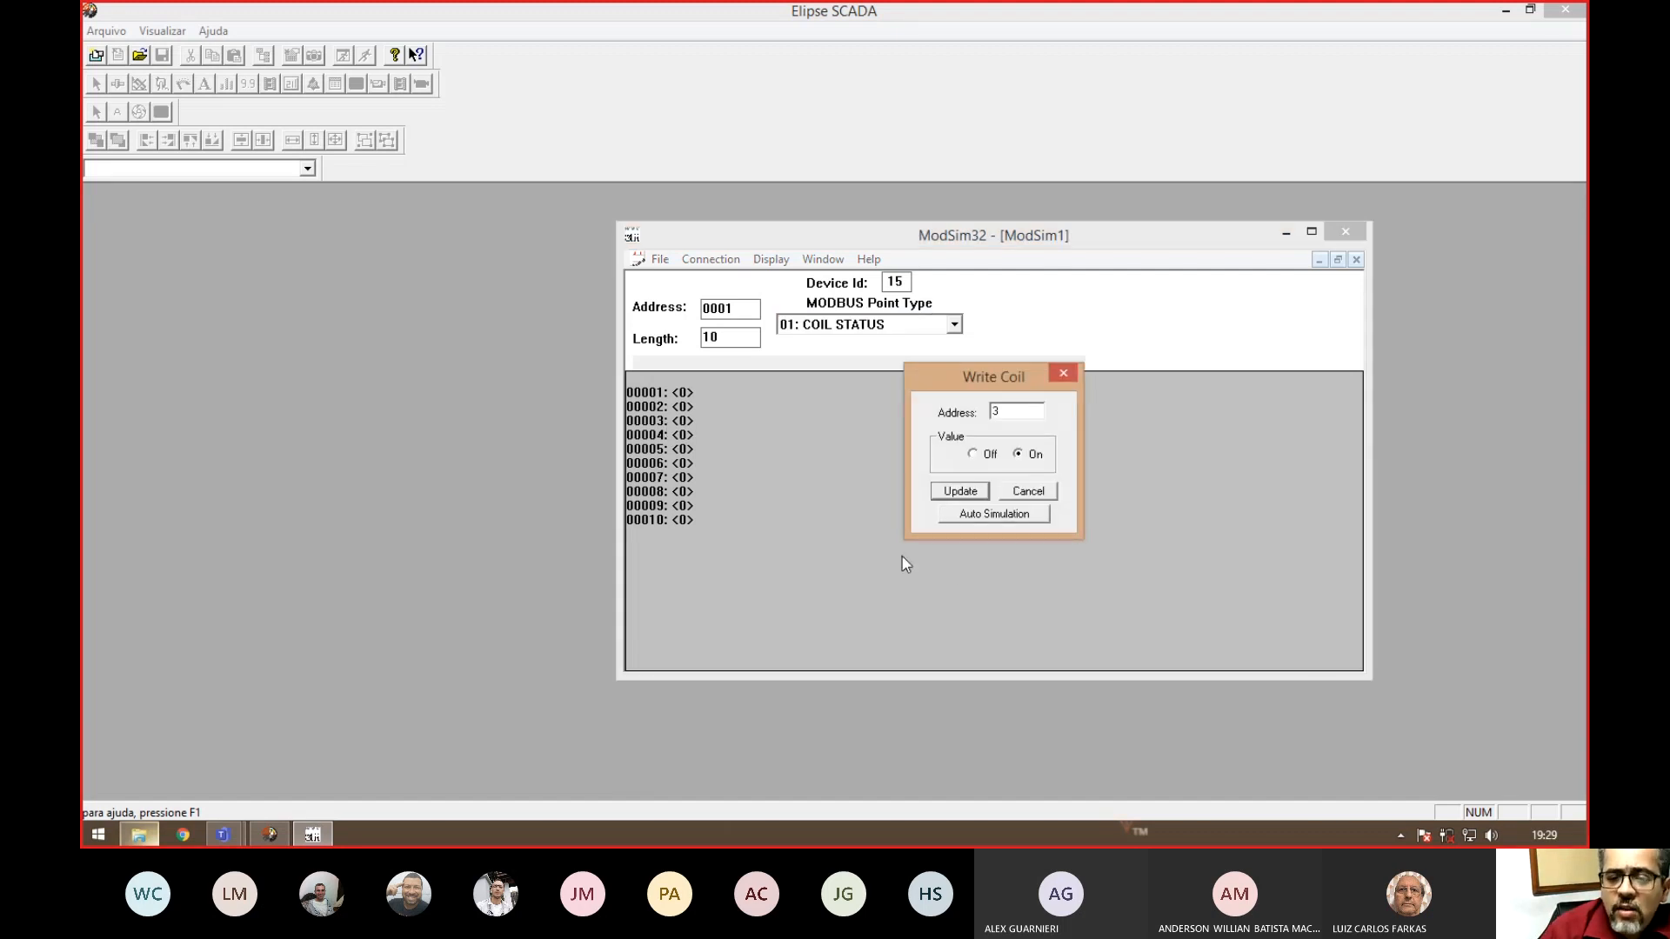
{"action": "left_click", "coordinate": [967, 493]}
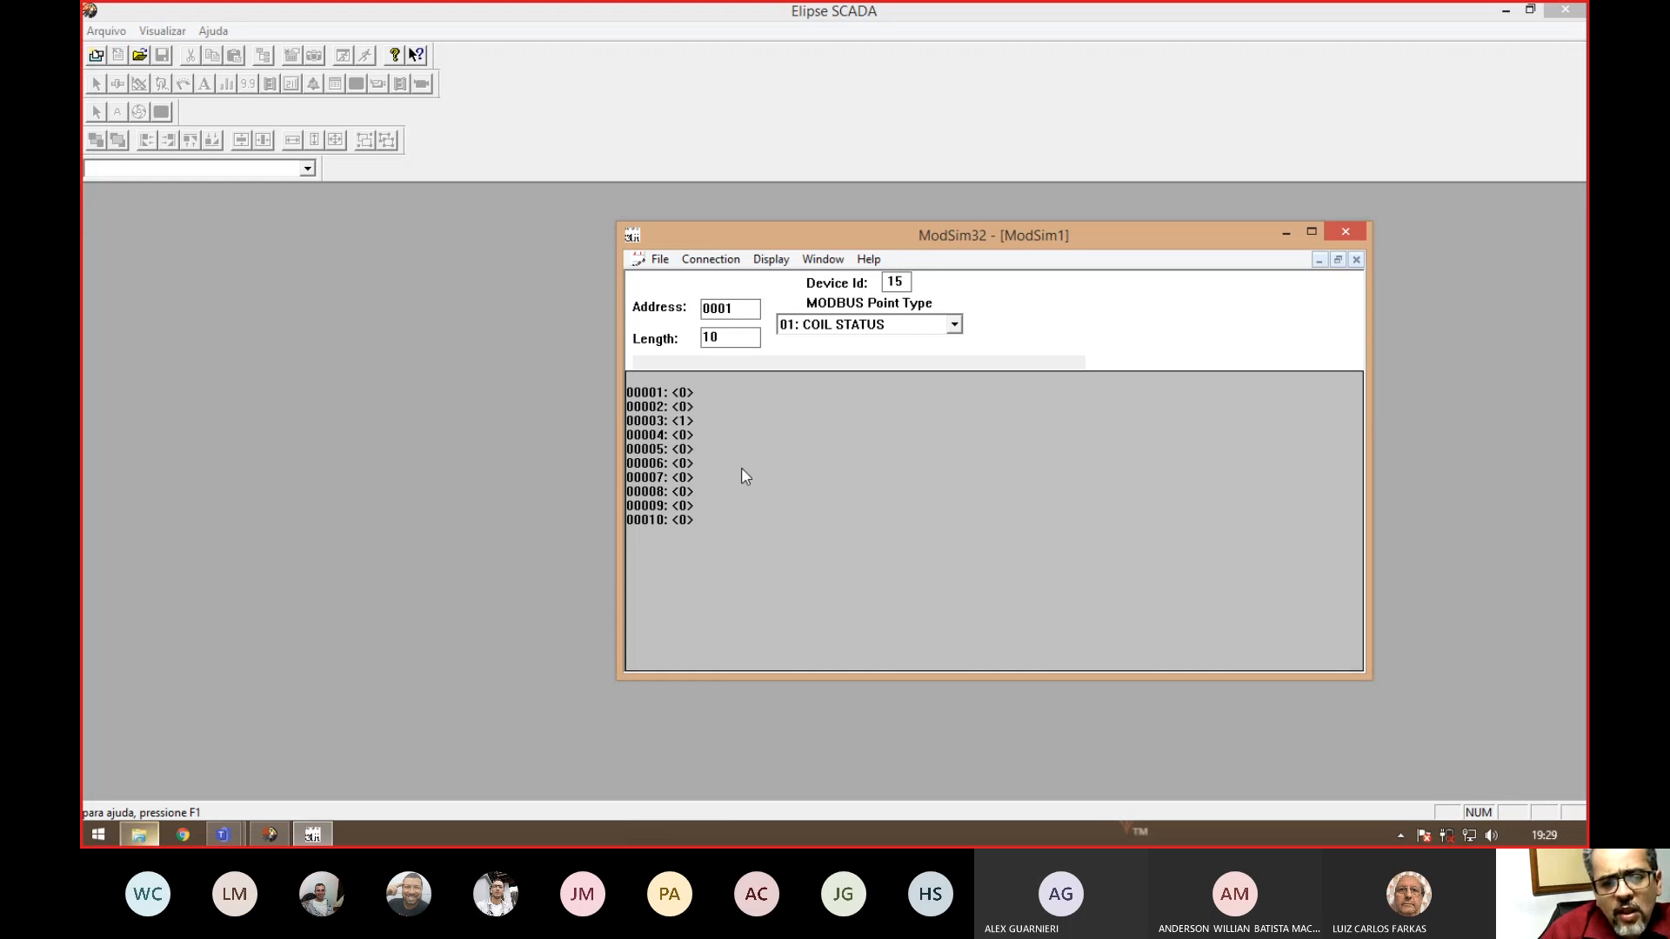
{"action": "double_click", "coordinate": [680, 418]}
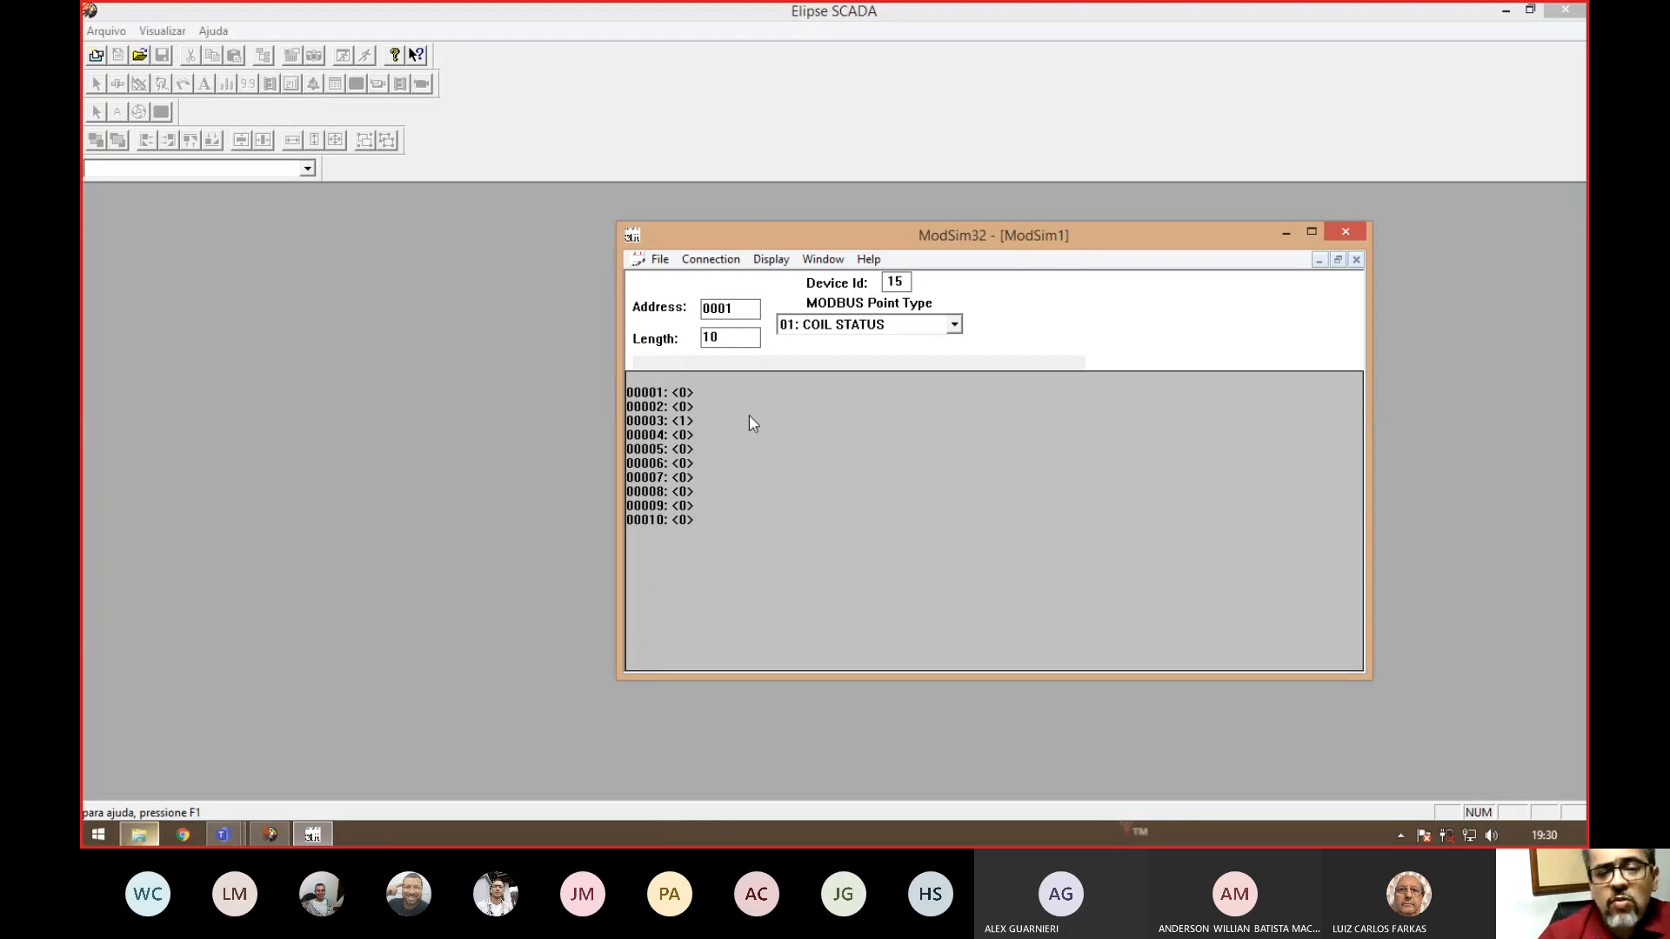
- Reduce the point length to 1 and change the point type to 03: HOLDING REGISTER
{"action": "double_click", "coordinate": [721, 339]}
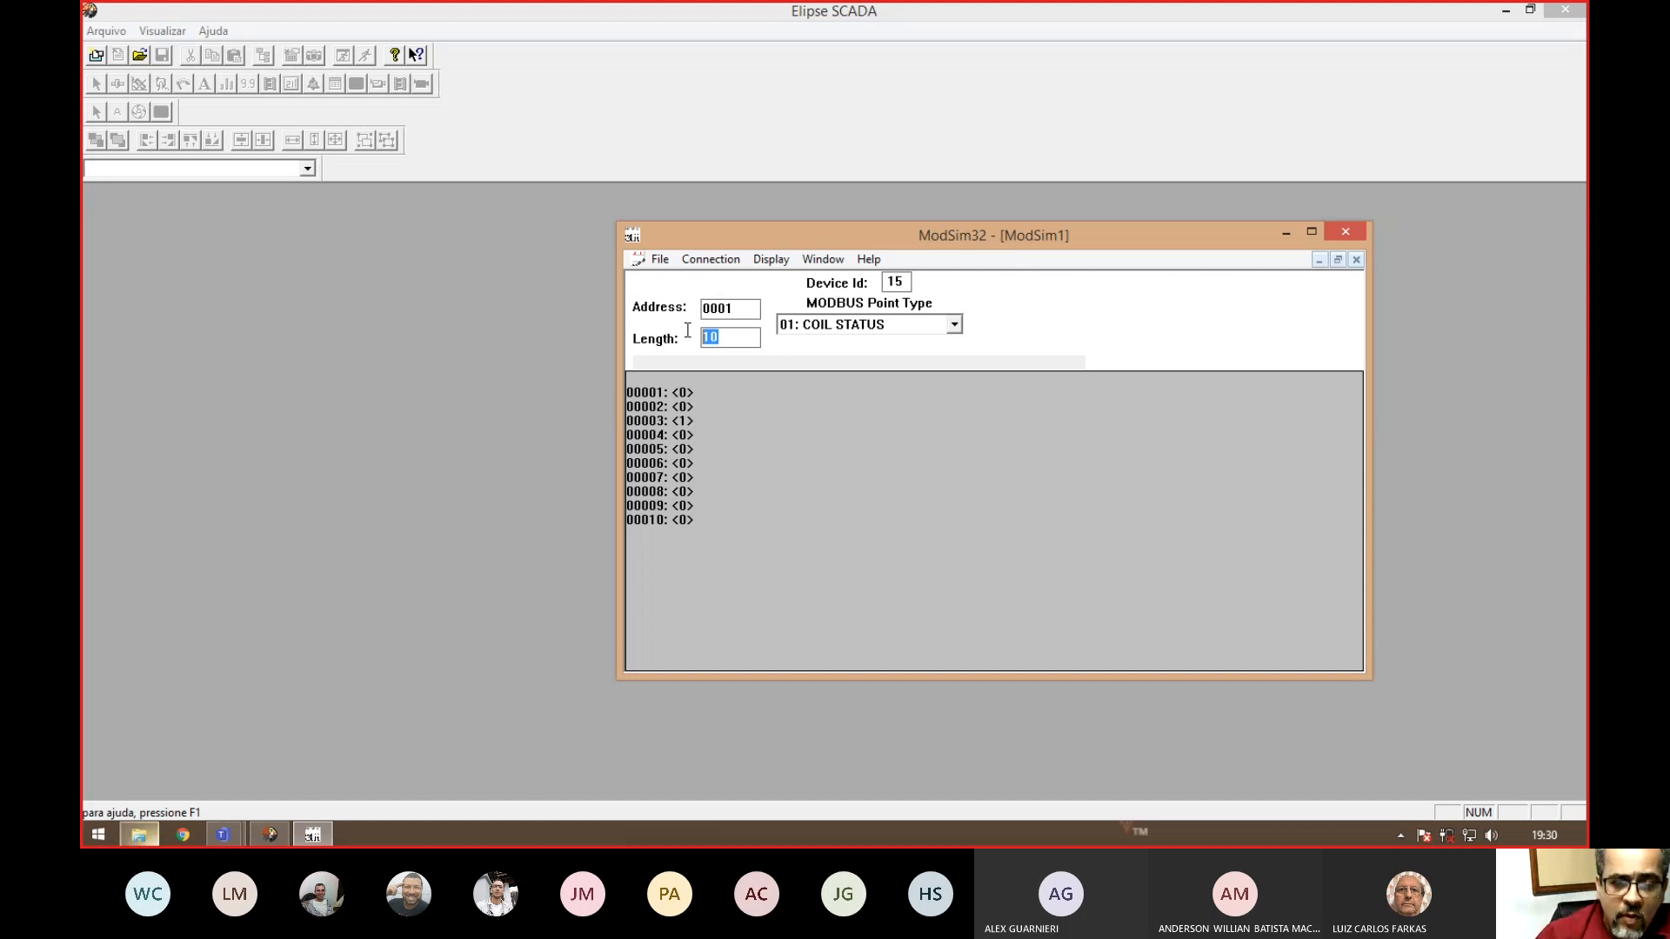
{"action": "type", "text": "1"}
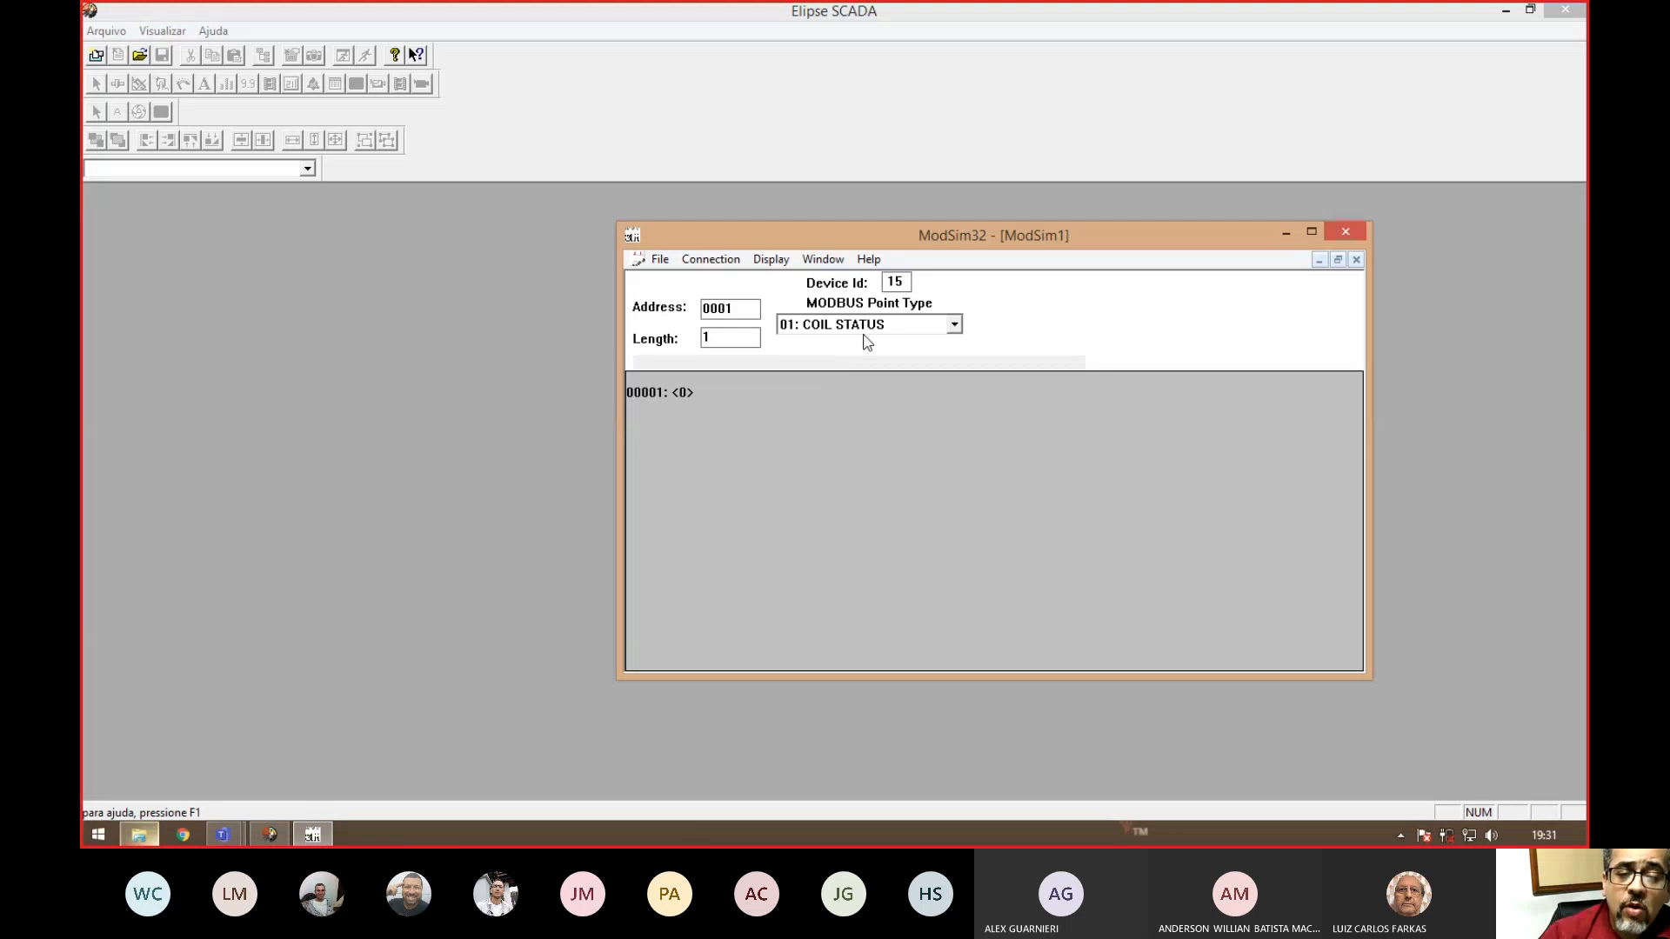
{"action": "left_click", "coordinate": [899, 329]}
{"action": "left_click", "coordinate": [814, 374]}
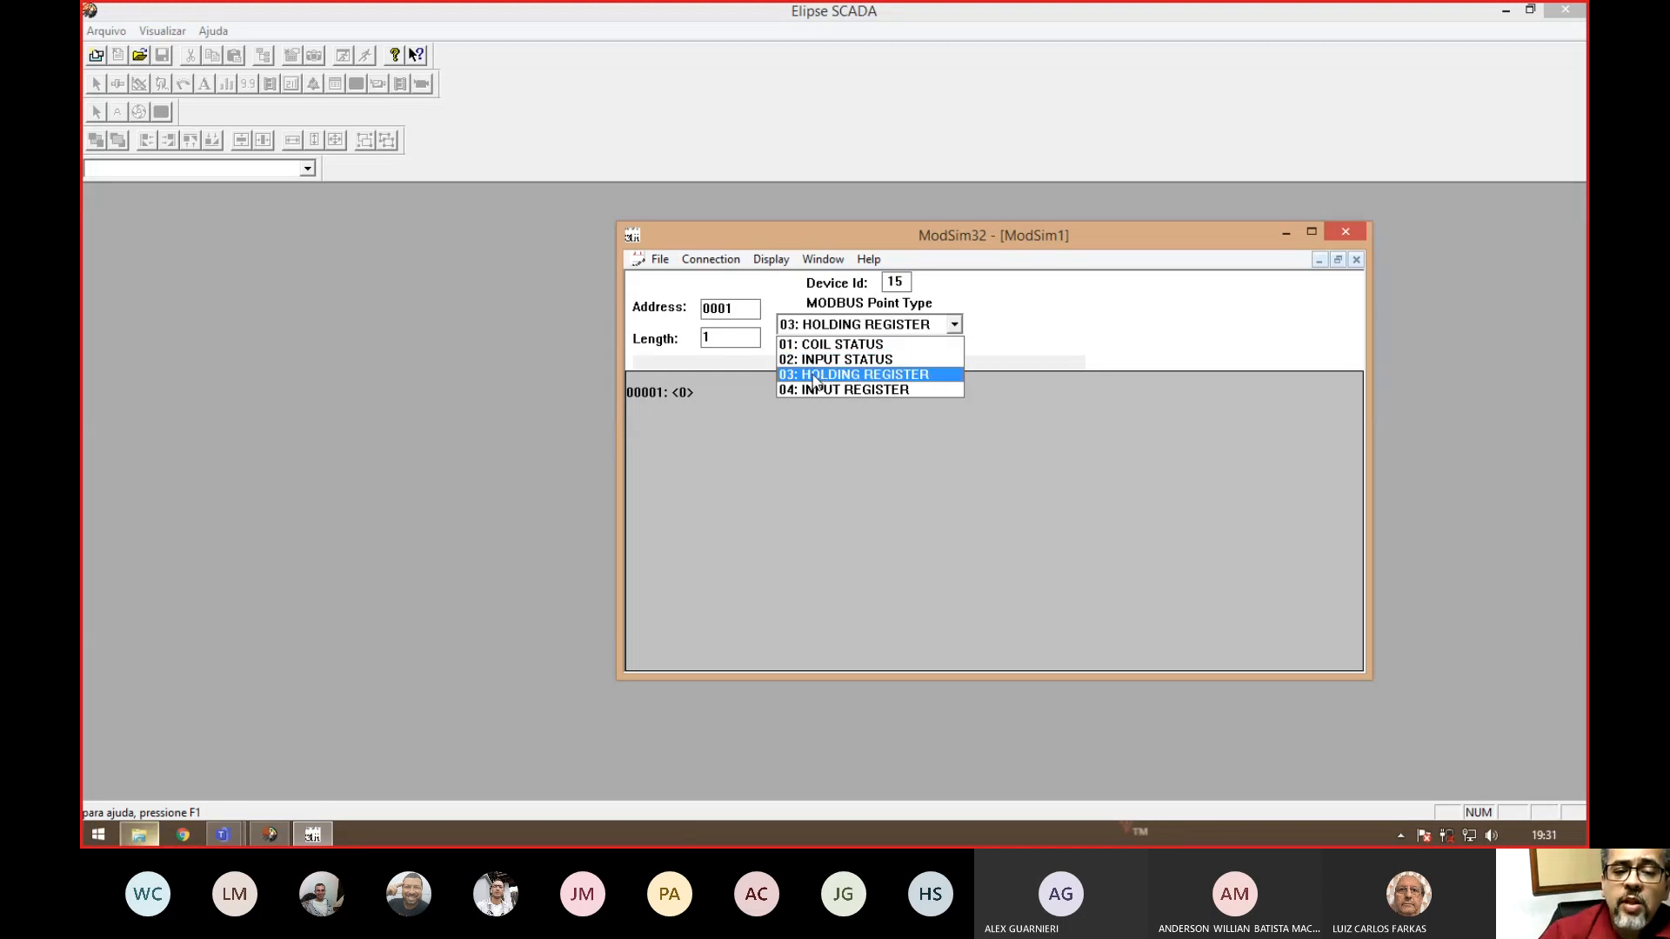
{"action": "left_click", "coordinate": [814, 376]}
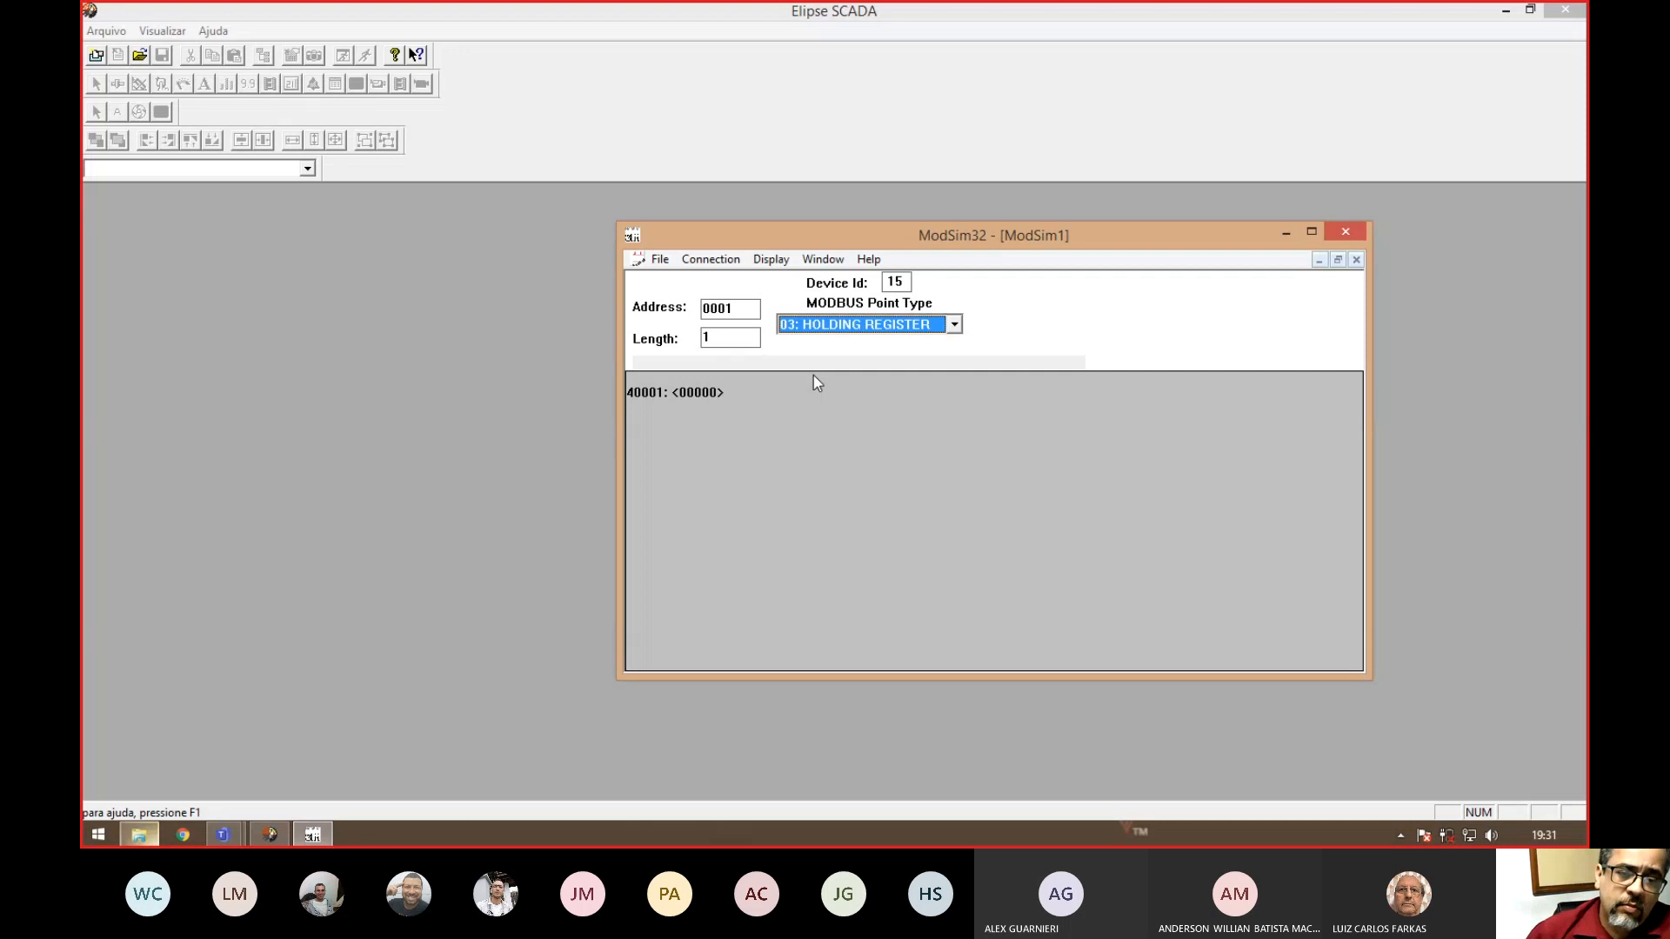
- Write the value 255 to the holding register at address 1
{"action": "double_click", "coordinate": [702, 394]}
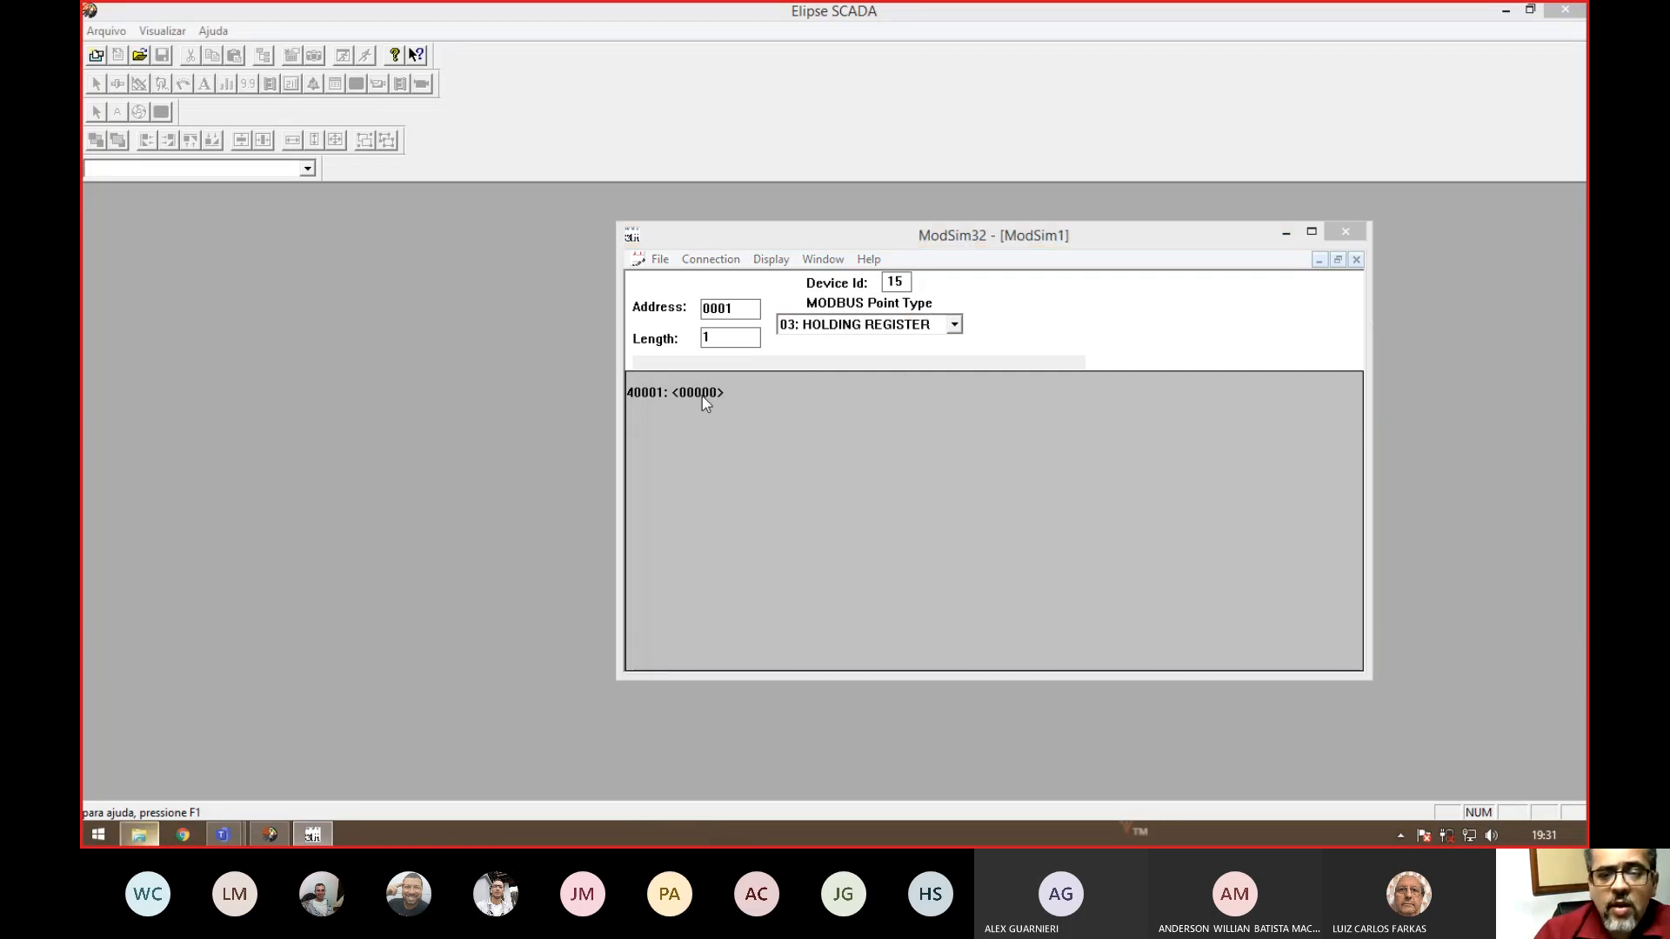
{"action": "type", "text": "255"}
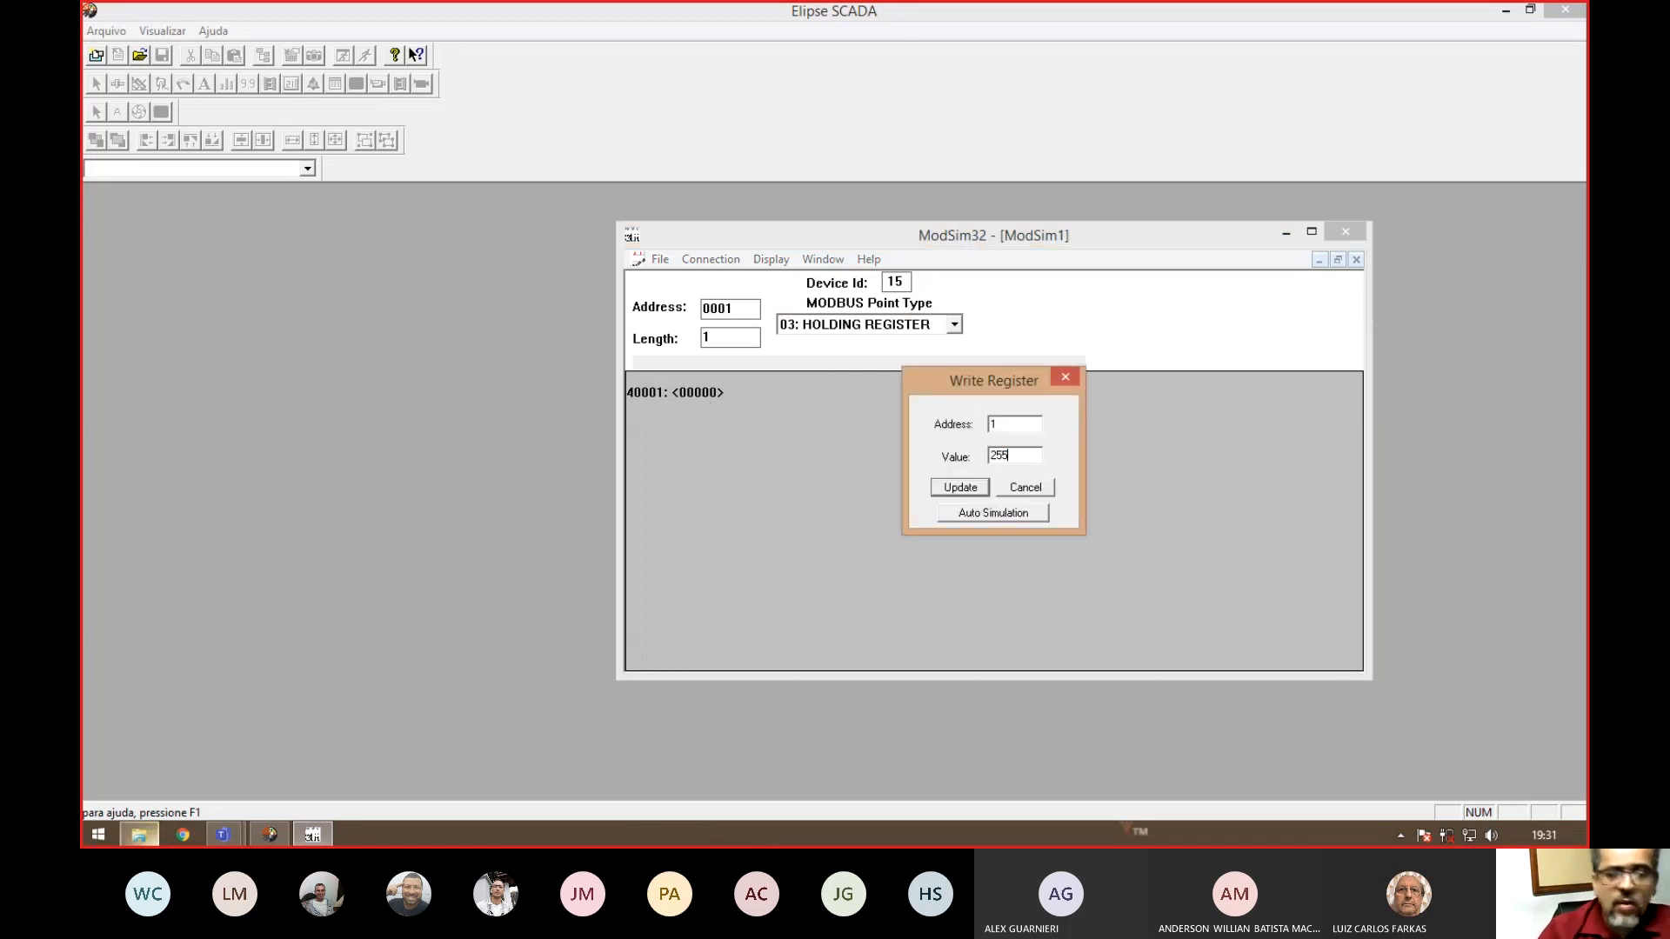
{"action": "left_click", "coordinate": [969, 488]}
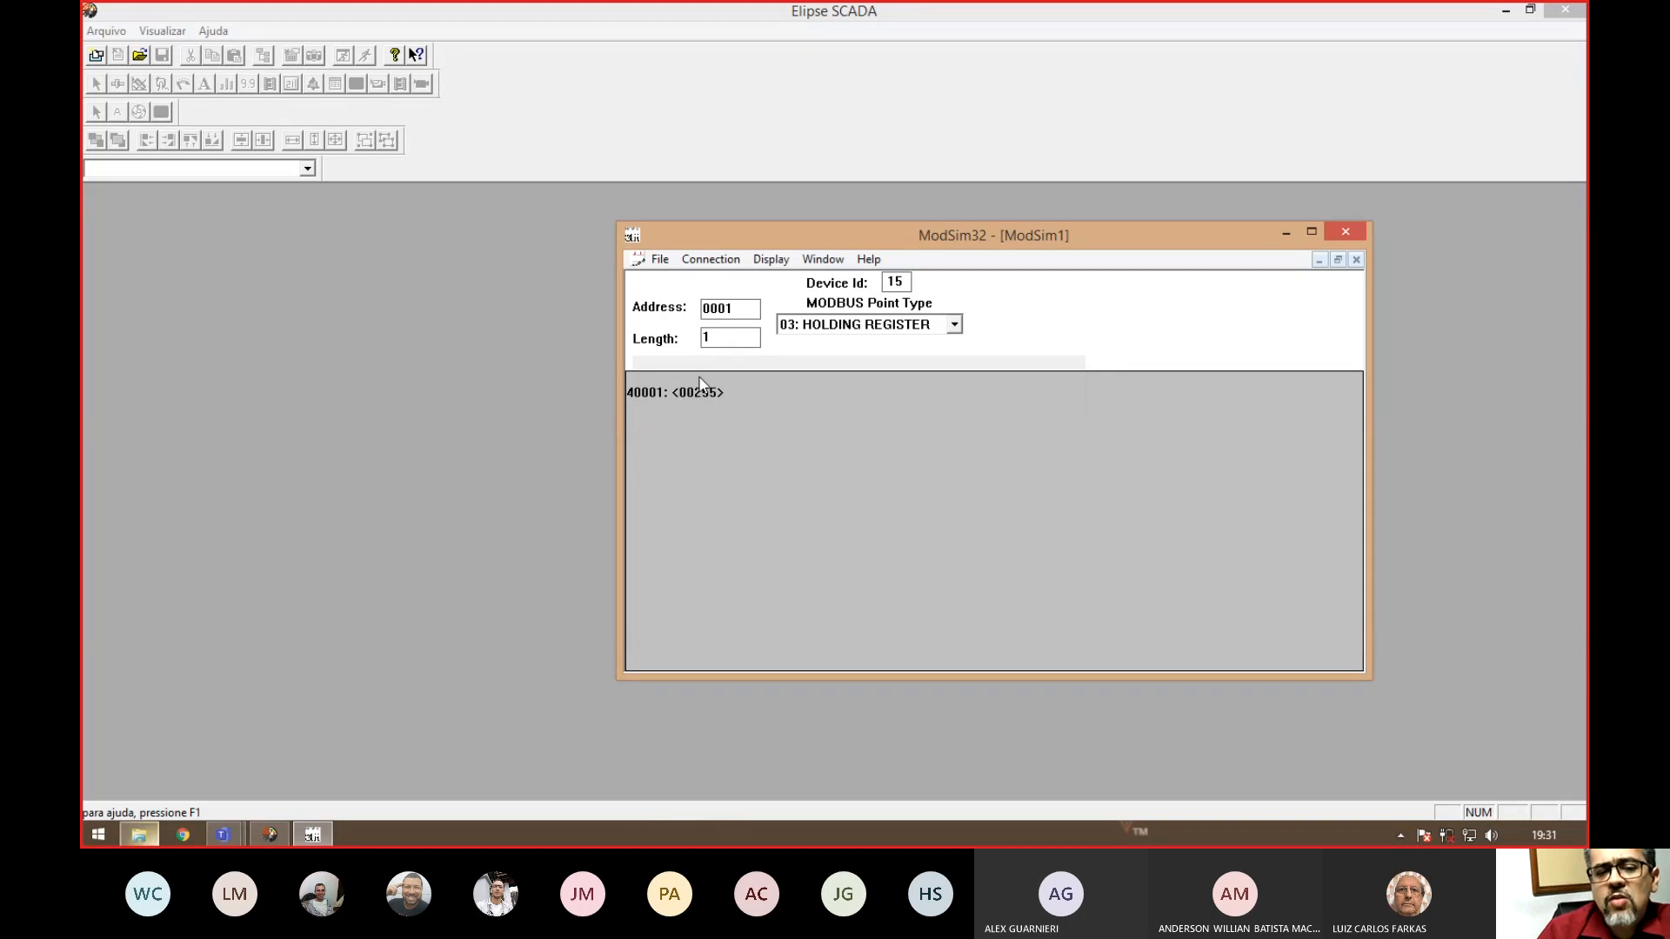
- Widen the ModSim32 window and switch the register display format to Binary
{"action": "left_click_drag", "start_coordinate": [620, 289], "coordinate": [401, 289]}
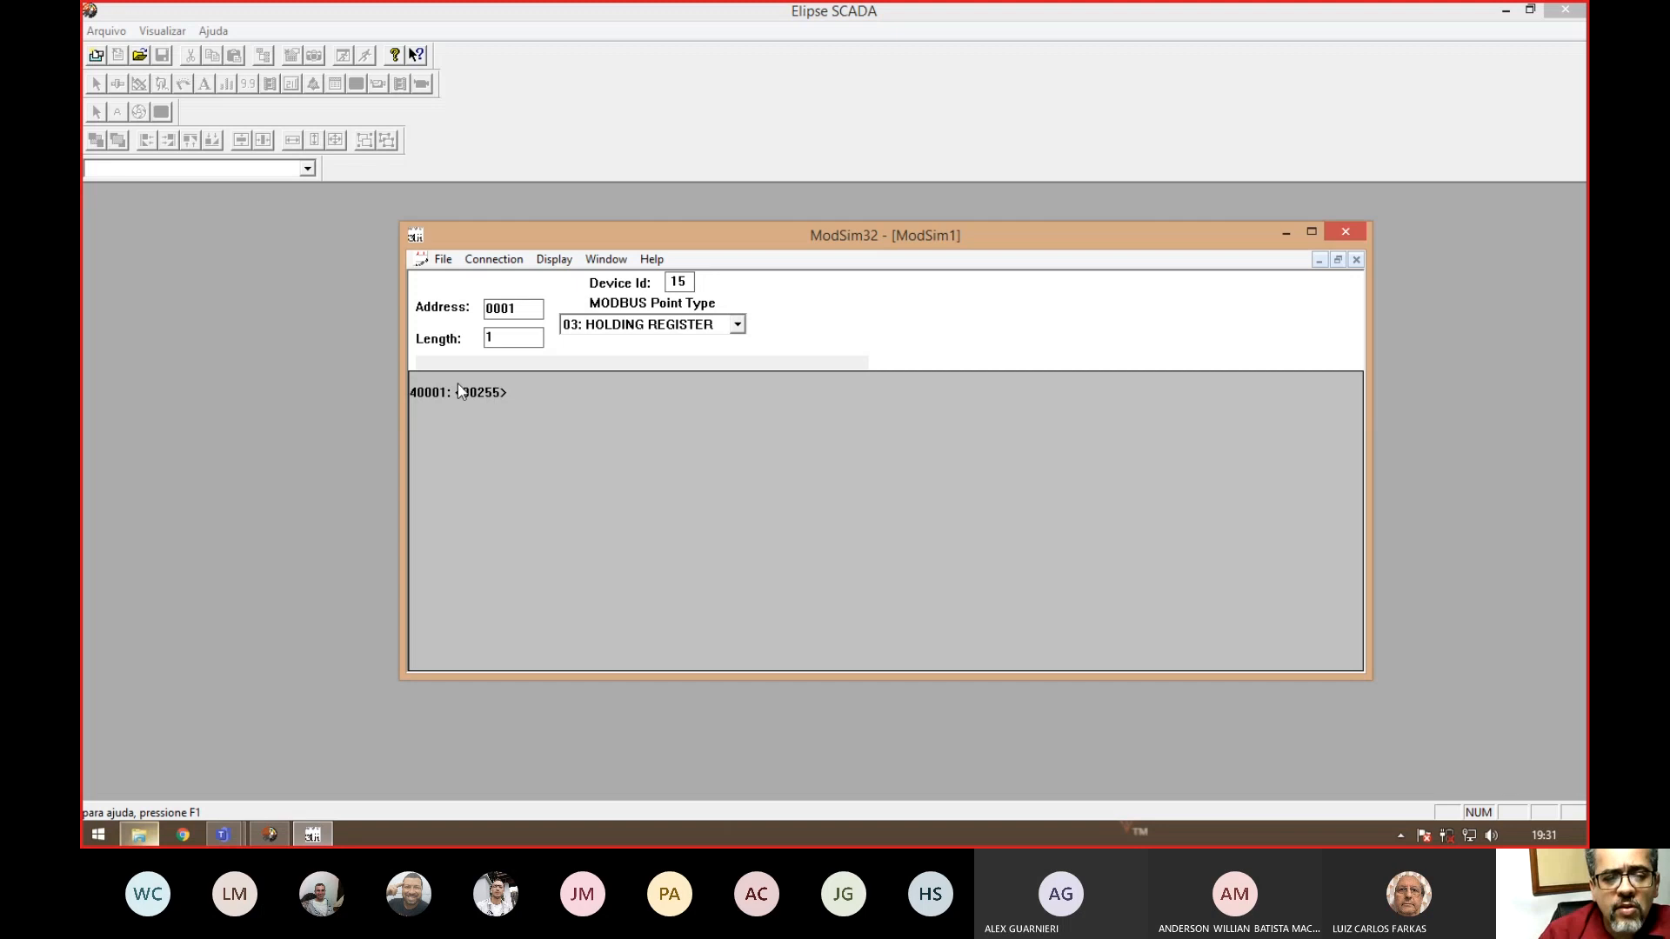
{"action": "left_click", "coordinate": [495, 260]}
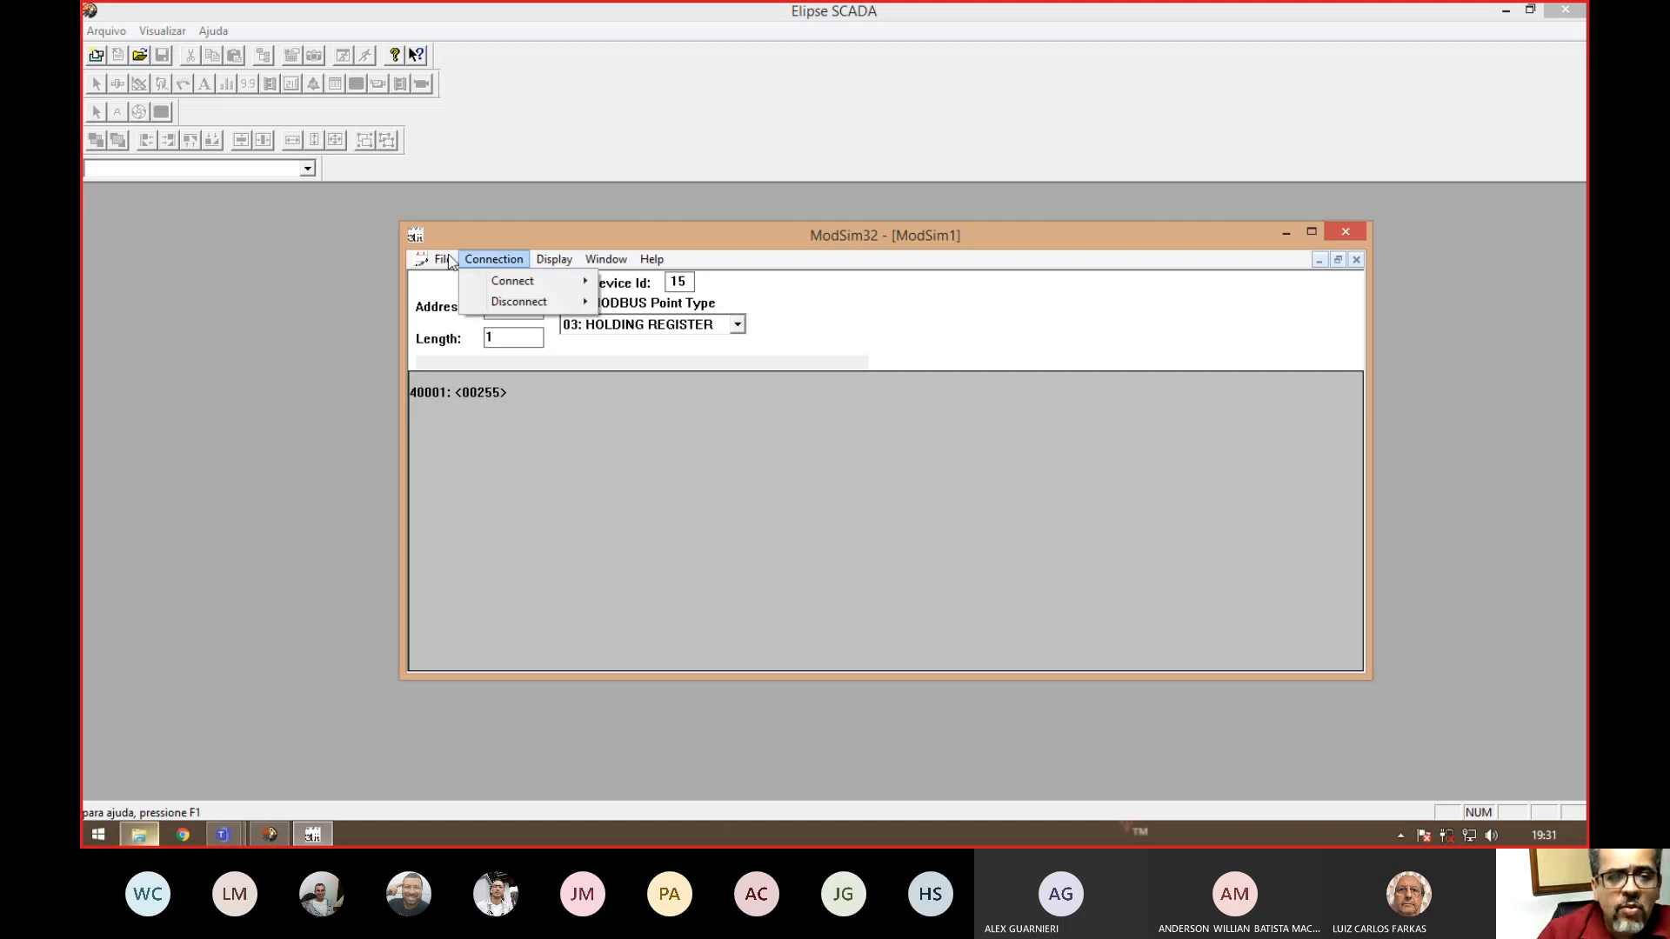
{"action": "mouse_move", "coordinate": [561, 263]}
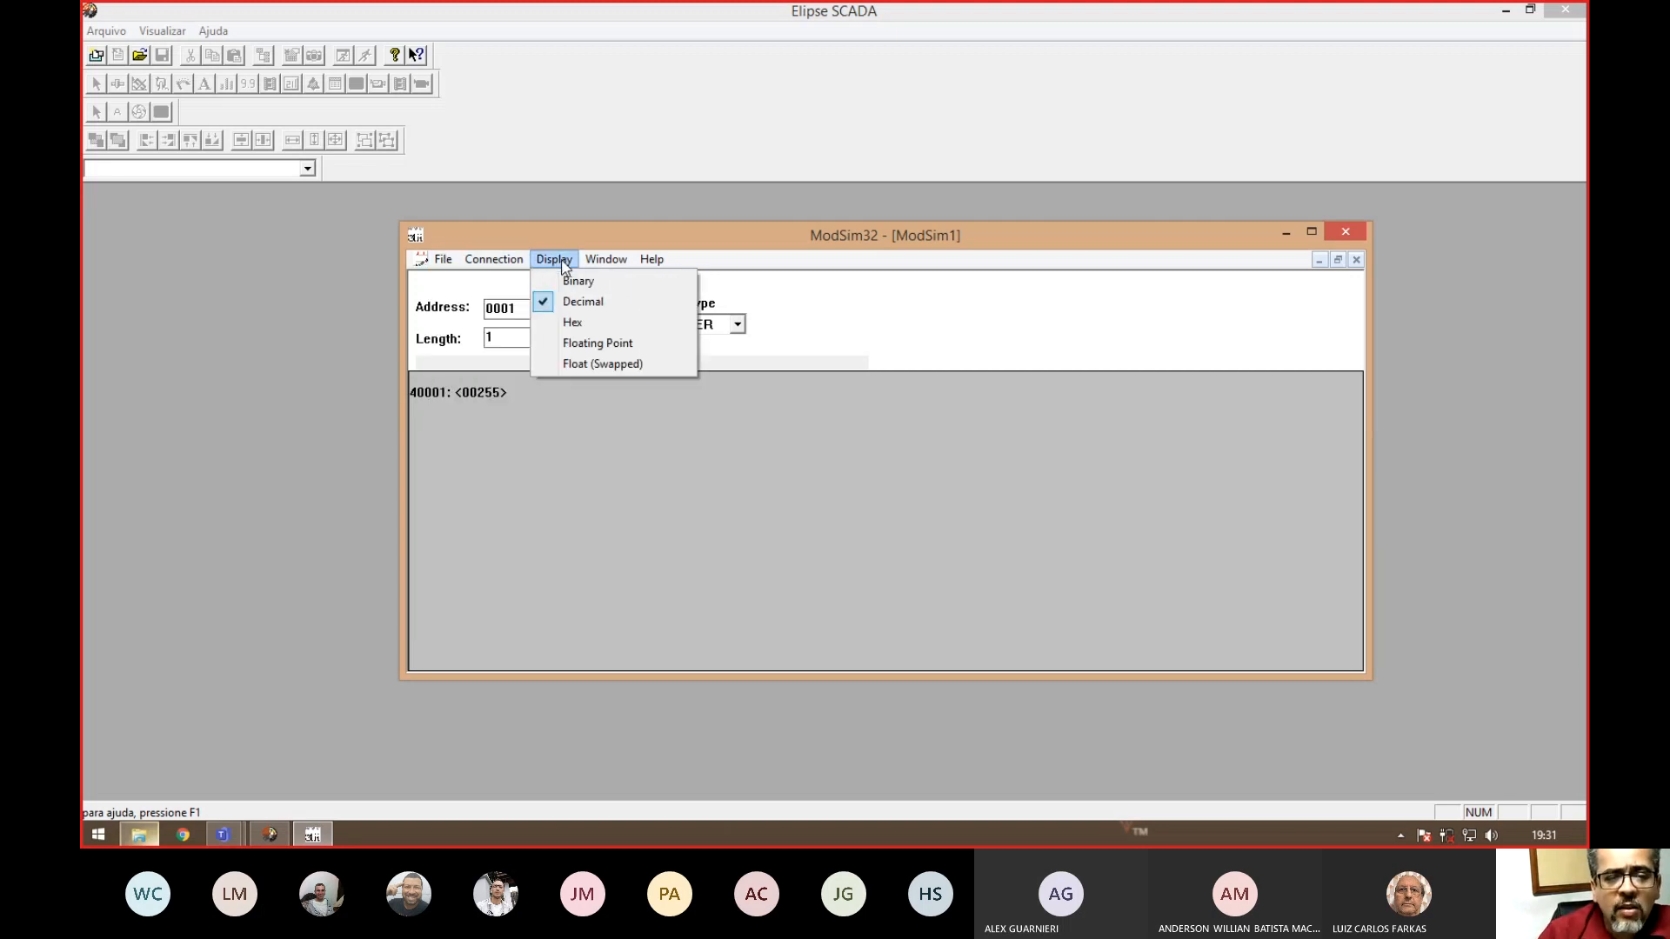
{"action": "left_click", "coordinate": [568, 283]}
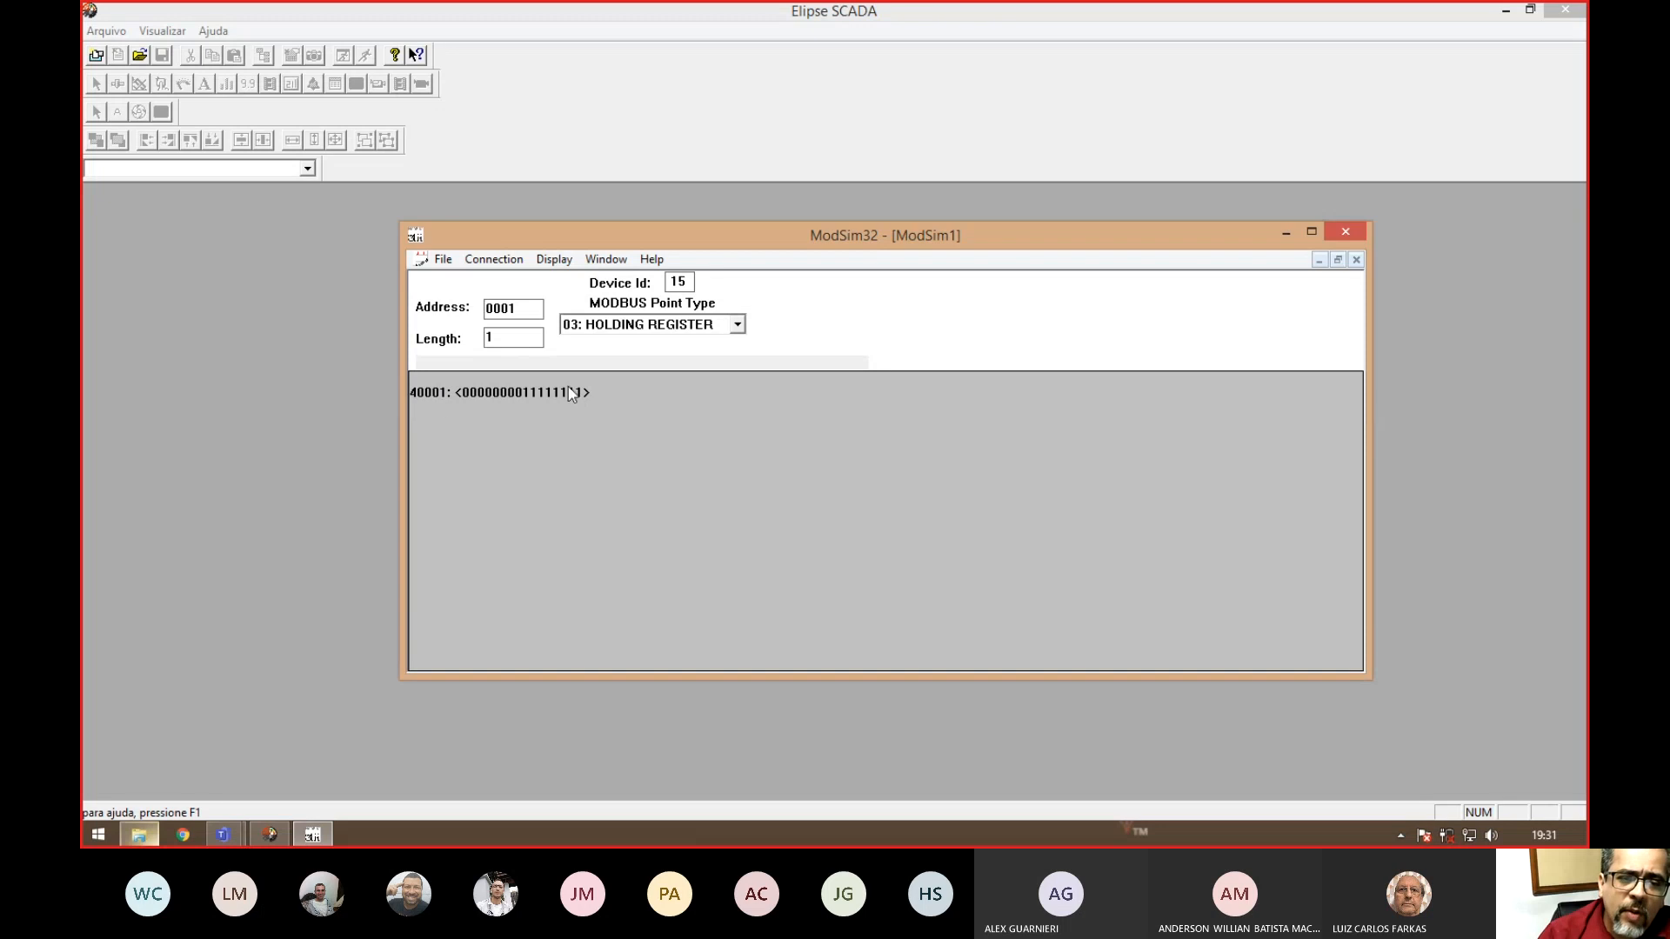
- View the holding register in Hex format and return its display to Binary
{"action": "left_click", "coordinate": [554, 263]}
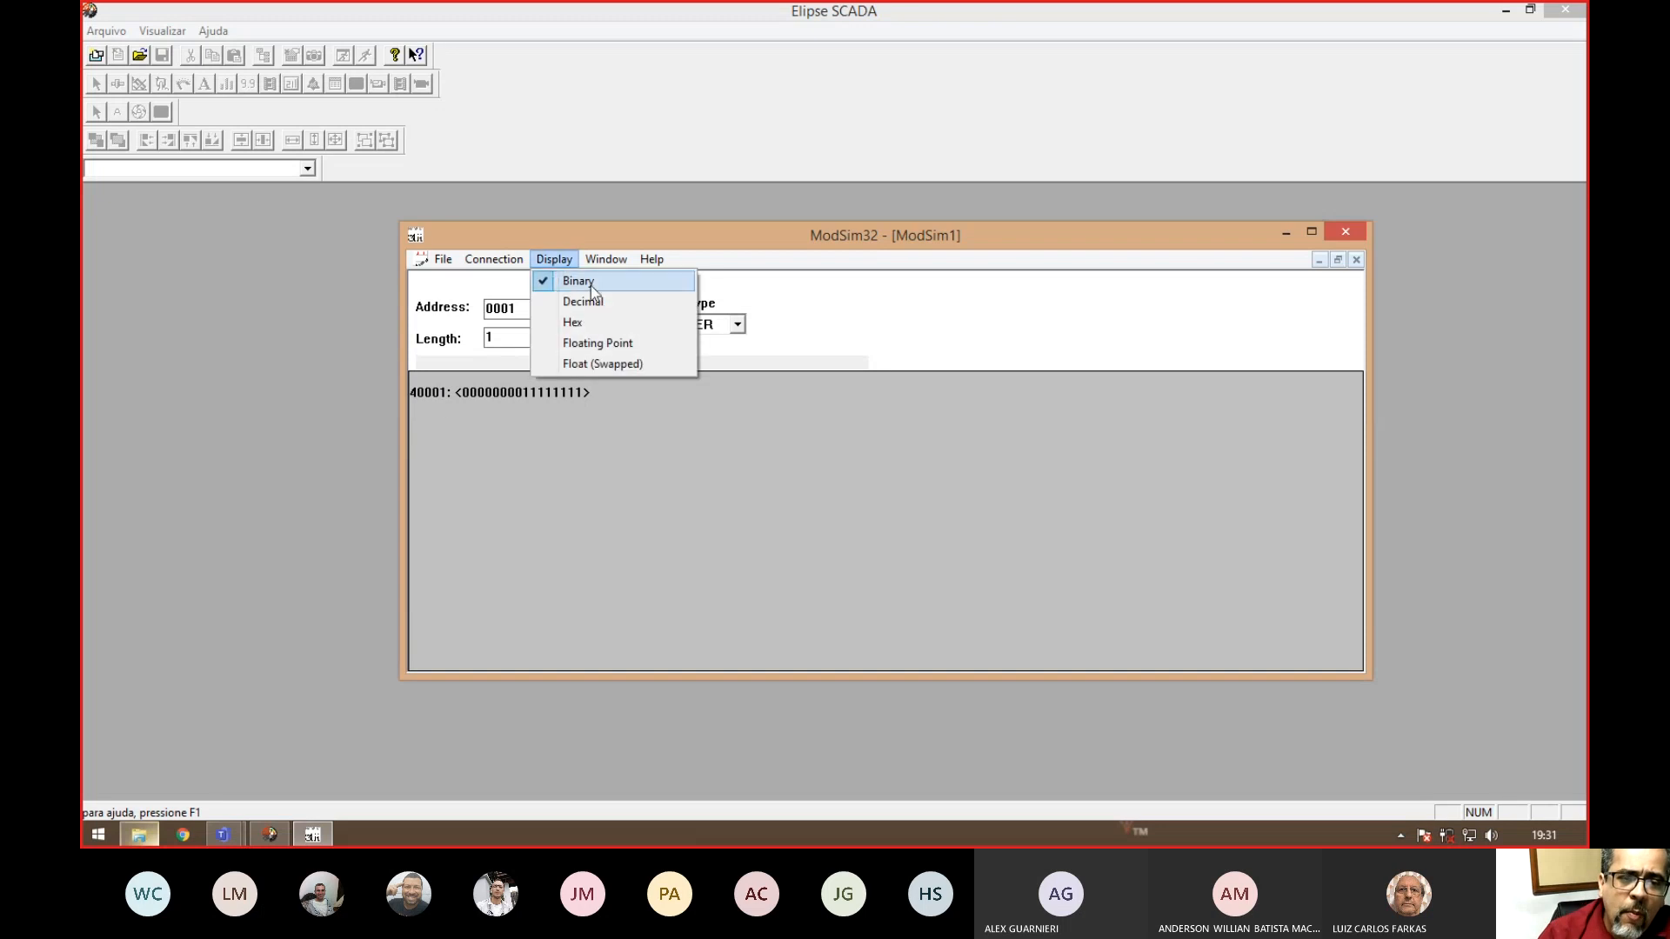
{"action": "left_click", "coordinate": [577, 324]}
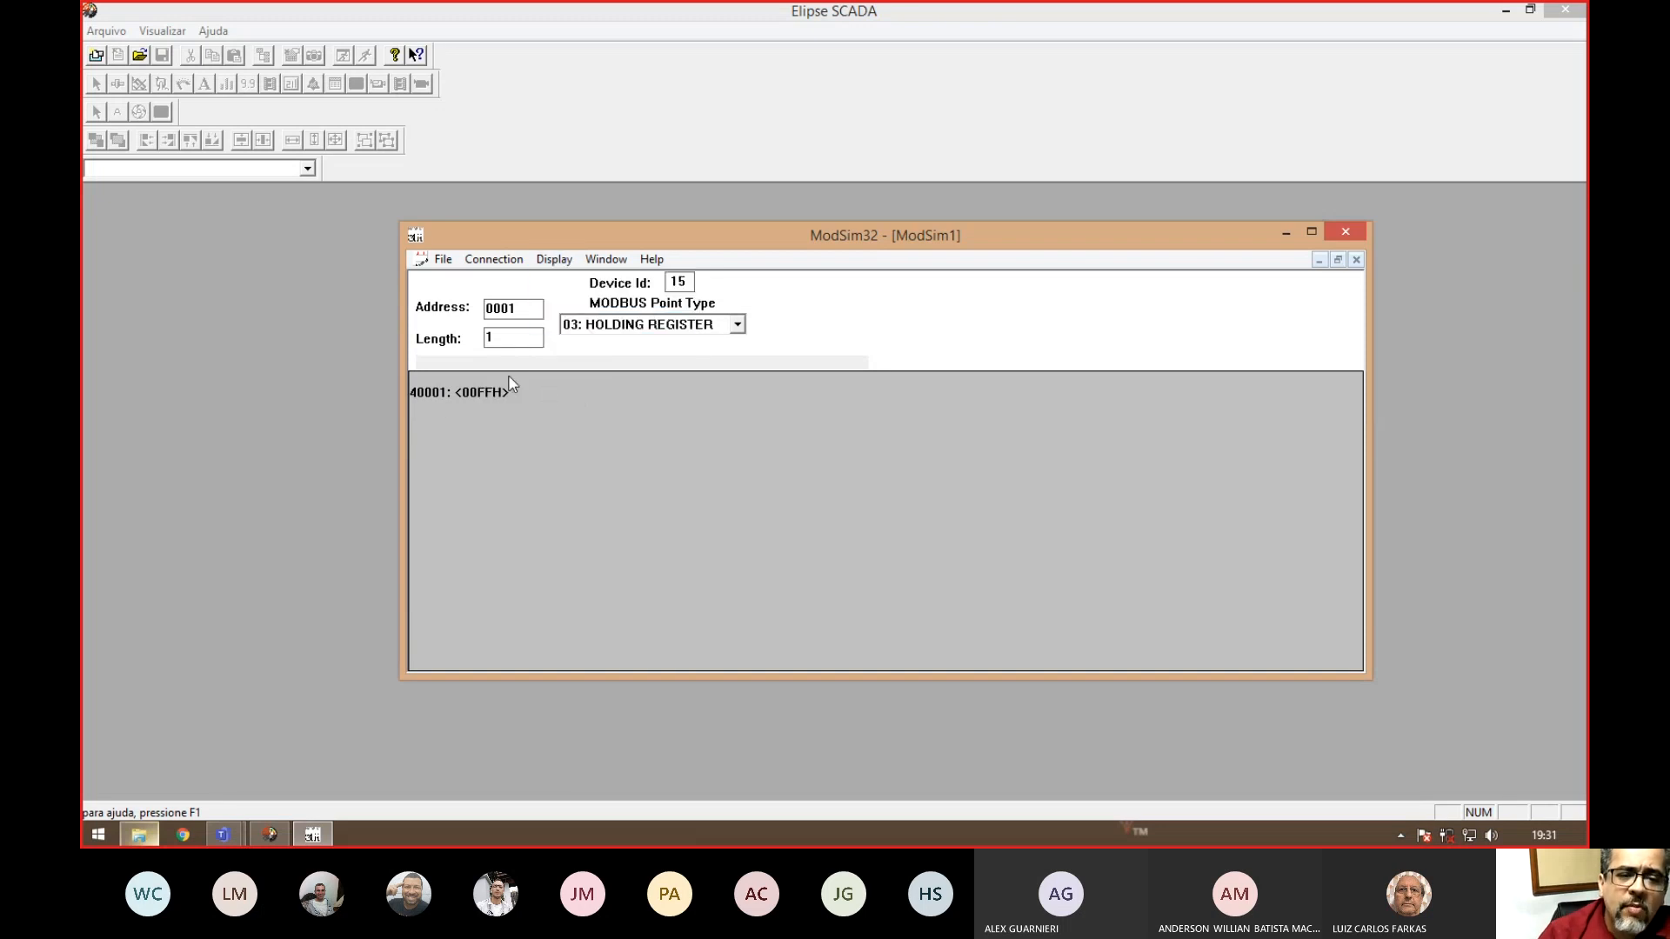
{"action": "left_click", "coordinate": [554, 260]}
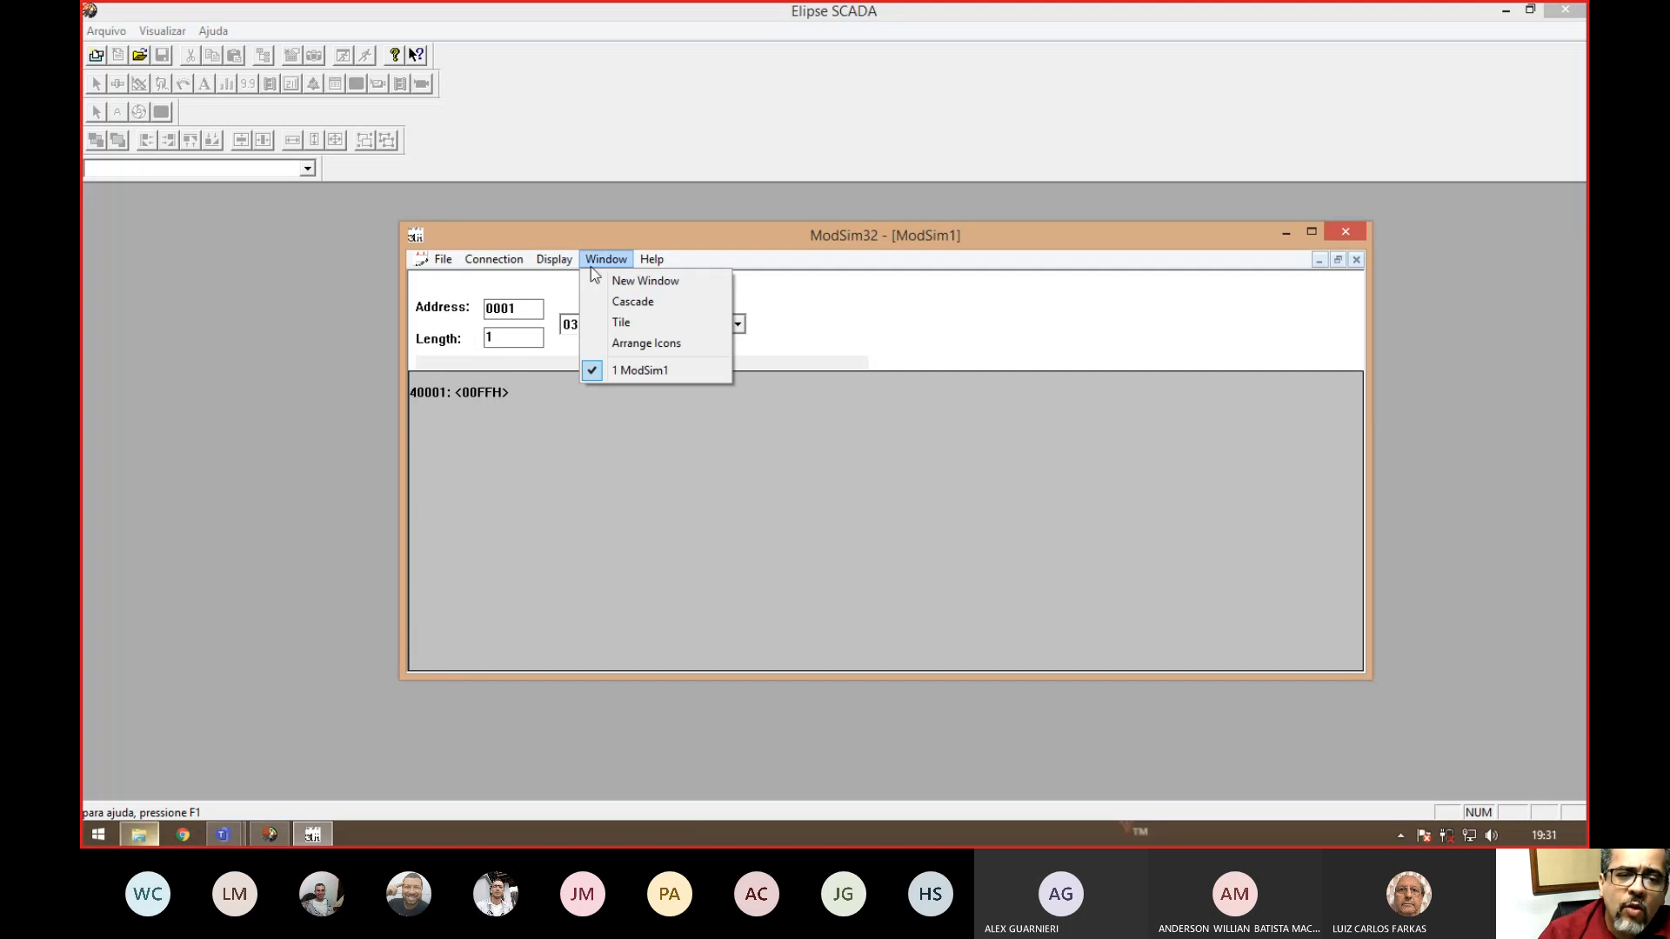
{"action": "left_click", "coordinate": [595, 261]}
{"action": "left_click", "coordinate": [554, 259]}
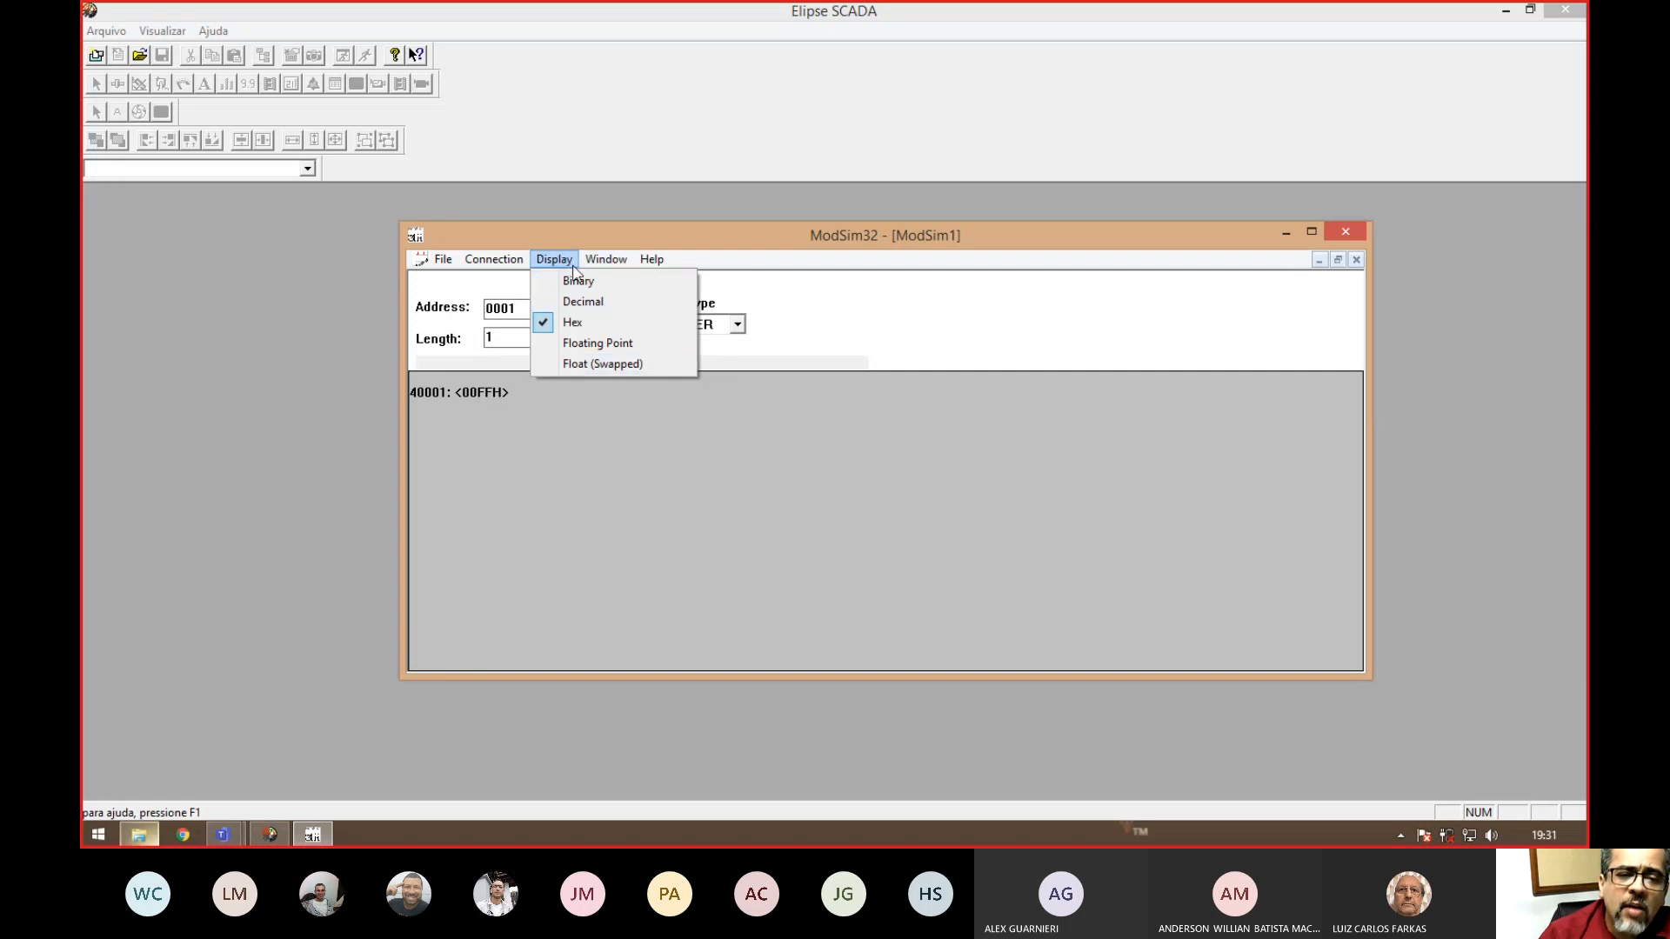
{"action": "left_click", "coordinate": [571, 282]}
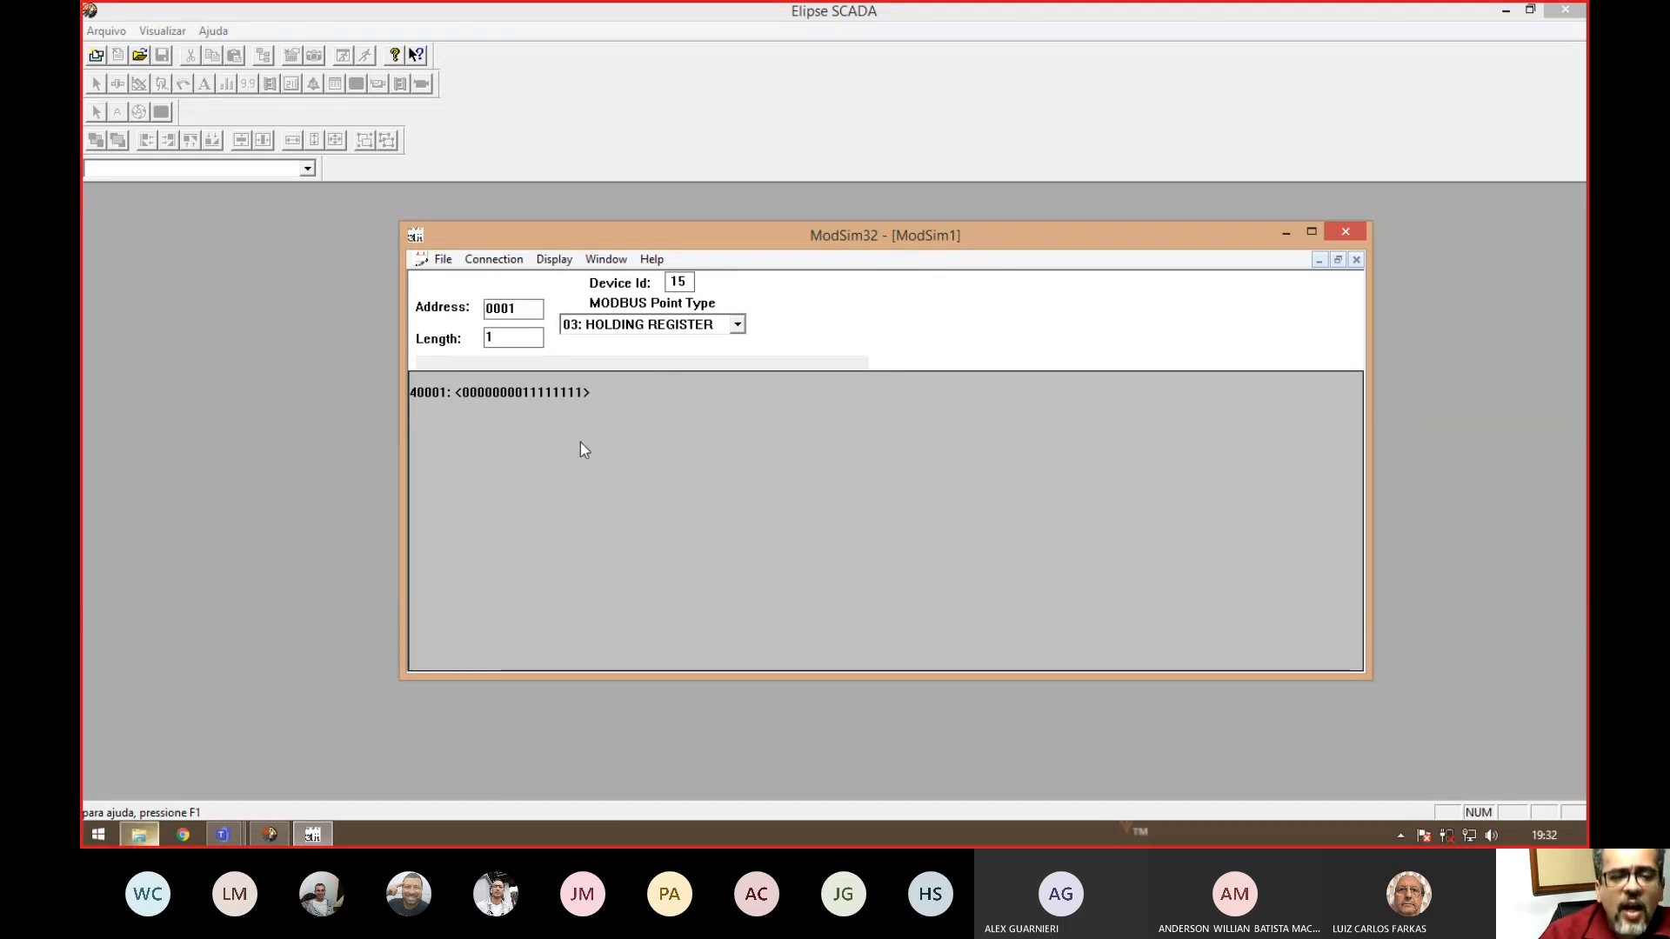
- Clear the lowest bit of the holding register at address 1 and switch the display format to Decimal
{"action": "double_click", "coordinate": [567, 396]}
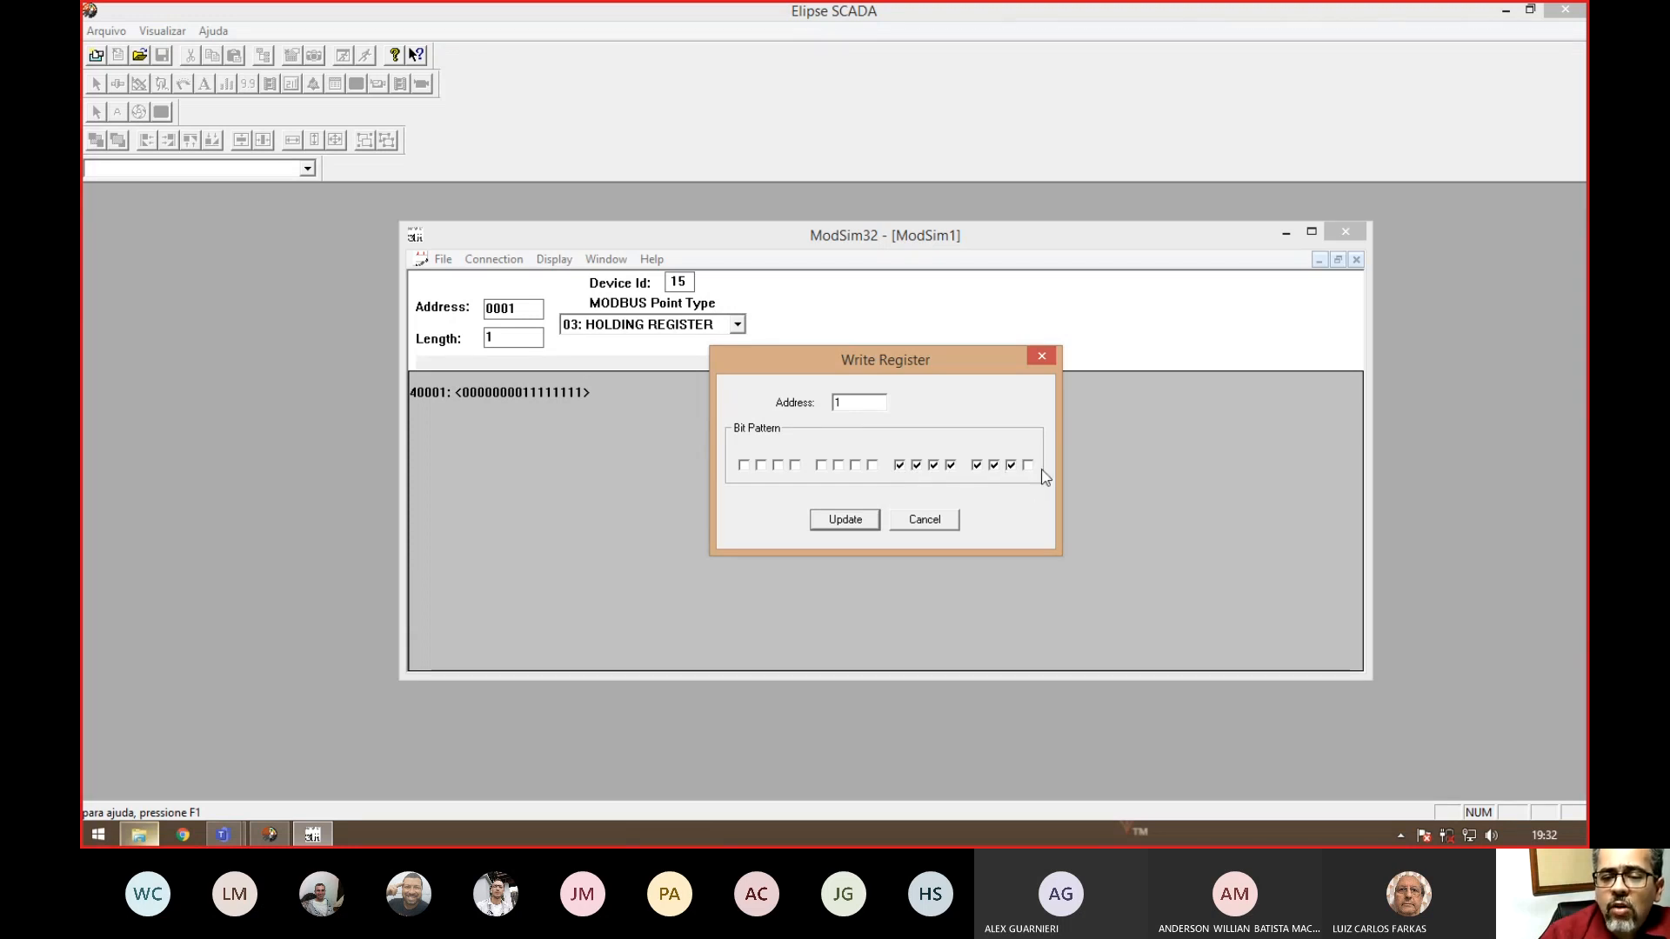
{"action": "left_click", "coordinate": [845, 520]}
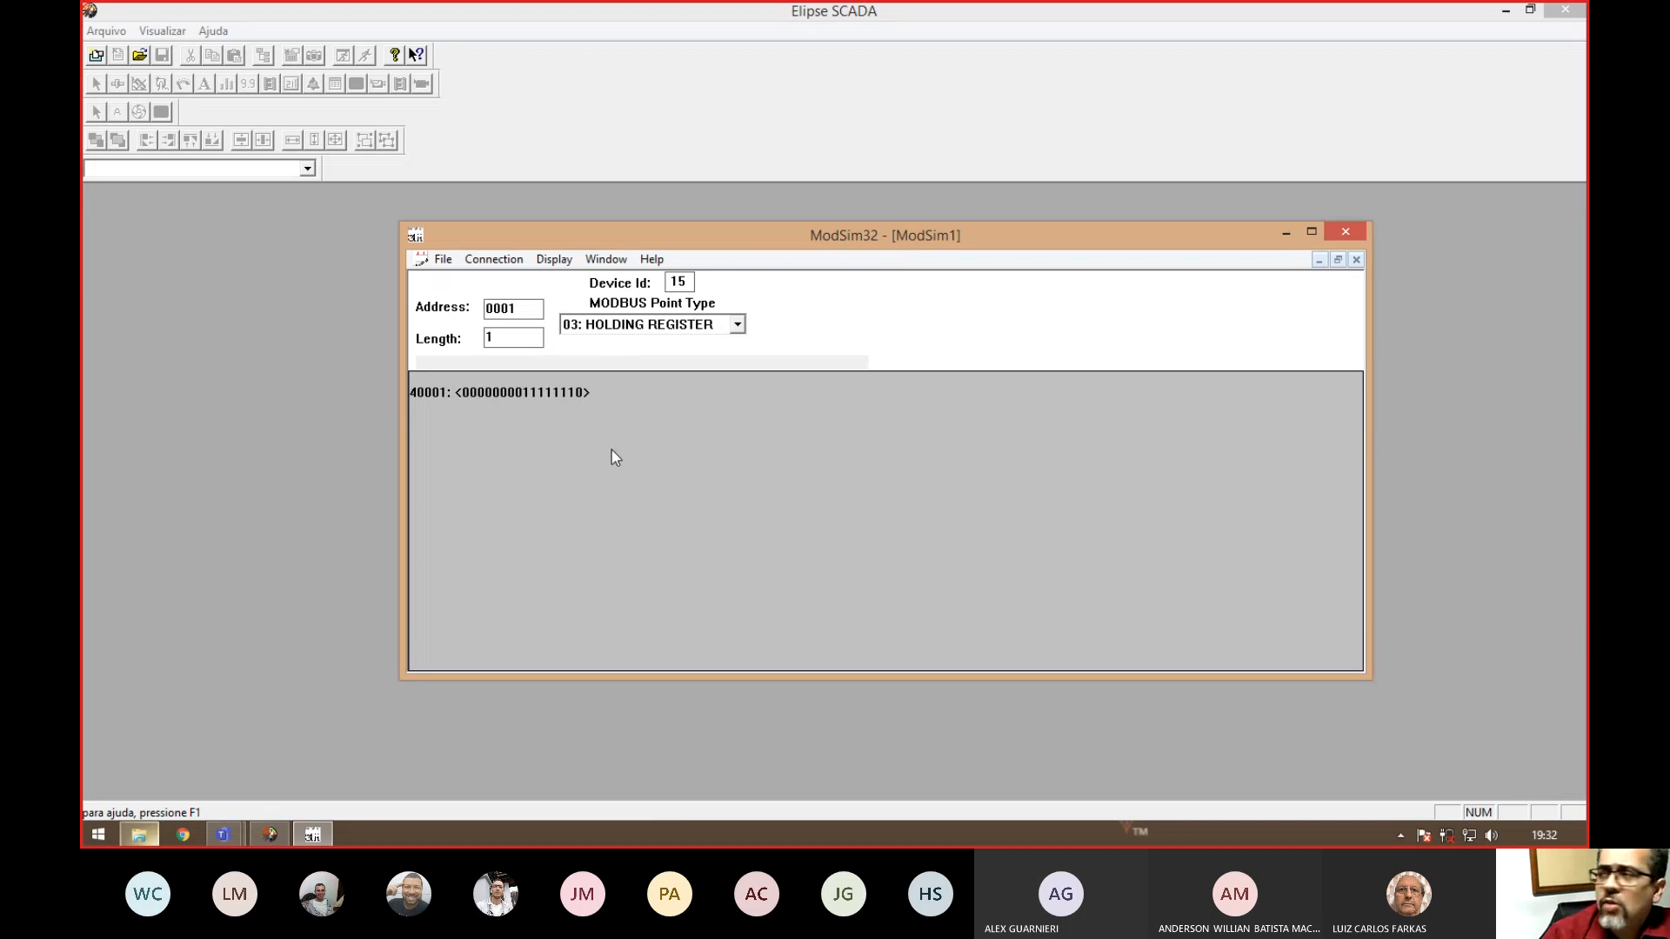
{"action": "left_click", "coordinate": [557, 260]}
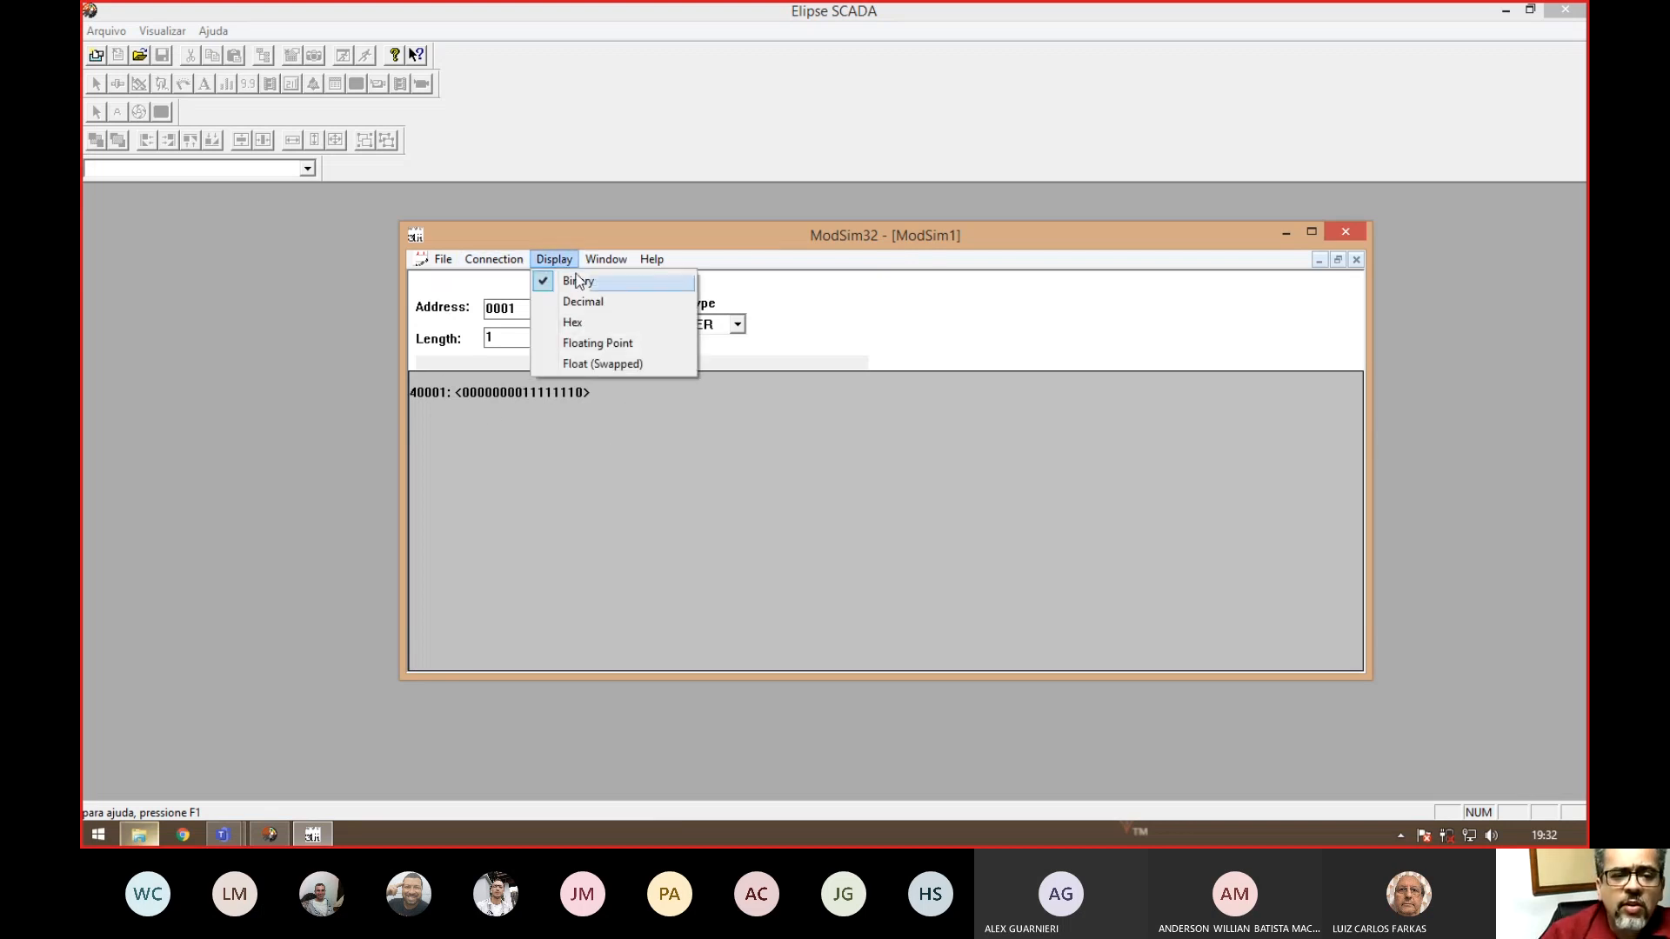
{"action": "left_click", "coordinate": [570, 302]}
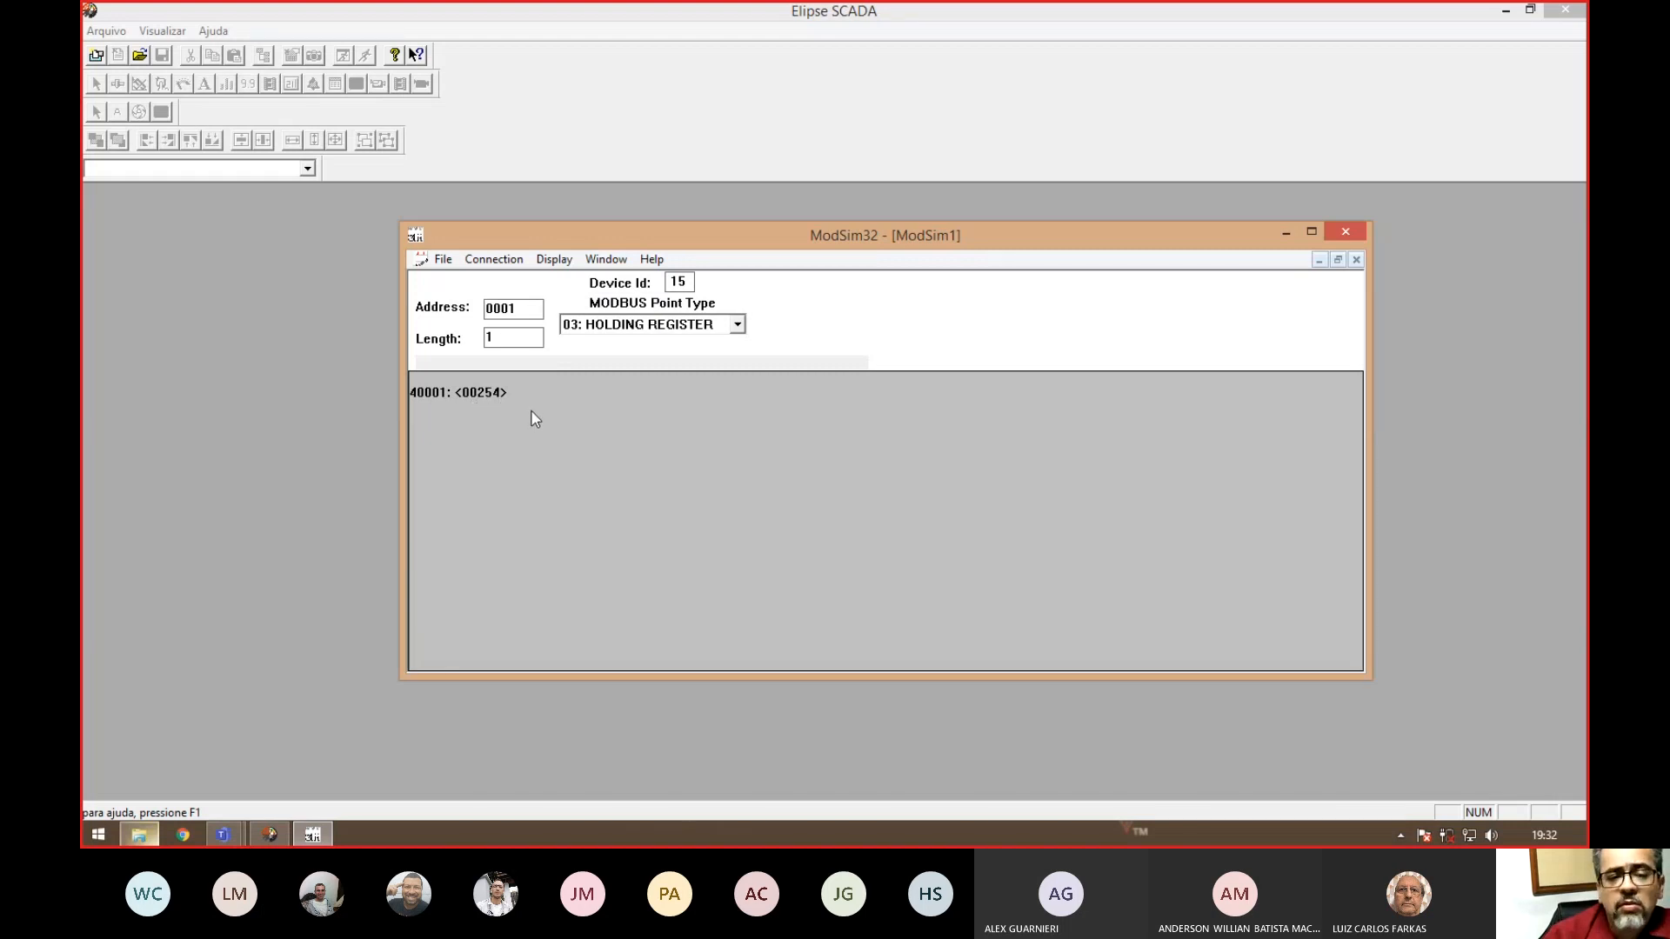
- Write the value 2 to the holding register at address 1 and display it in Binary
{"action": "double_click", "coordinate": [503, 396]}
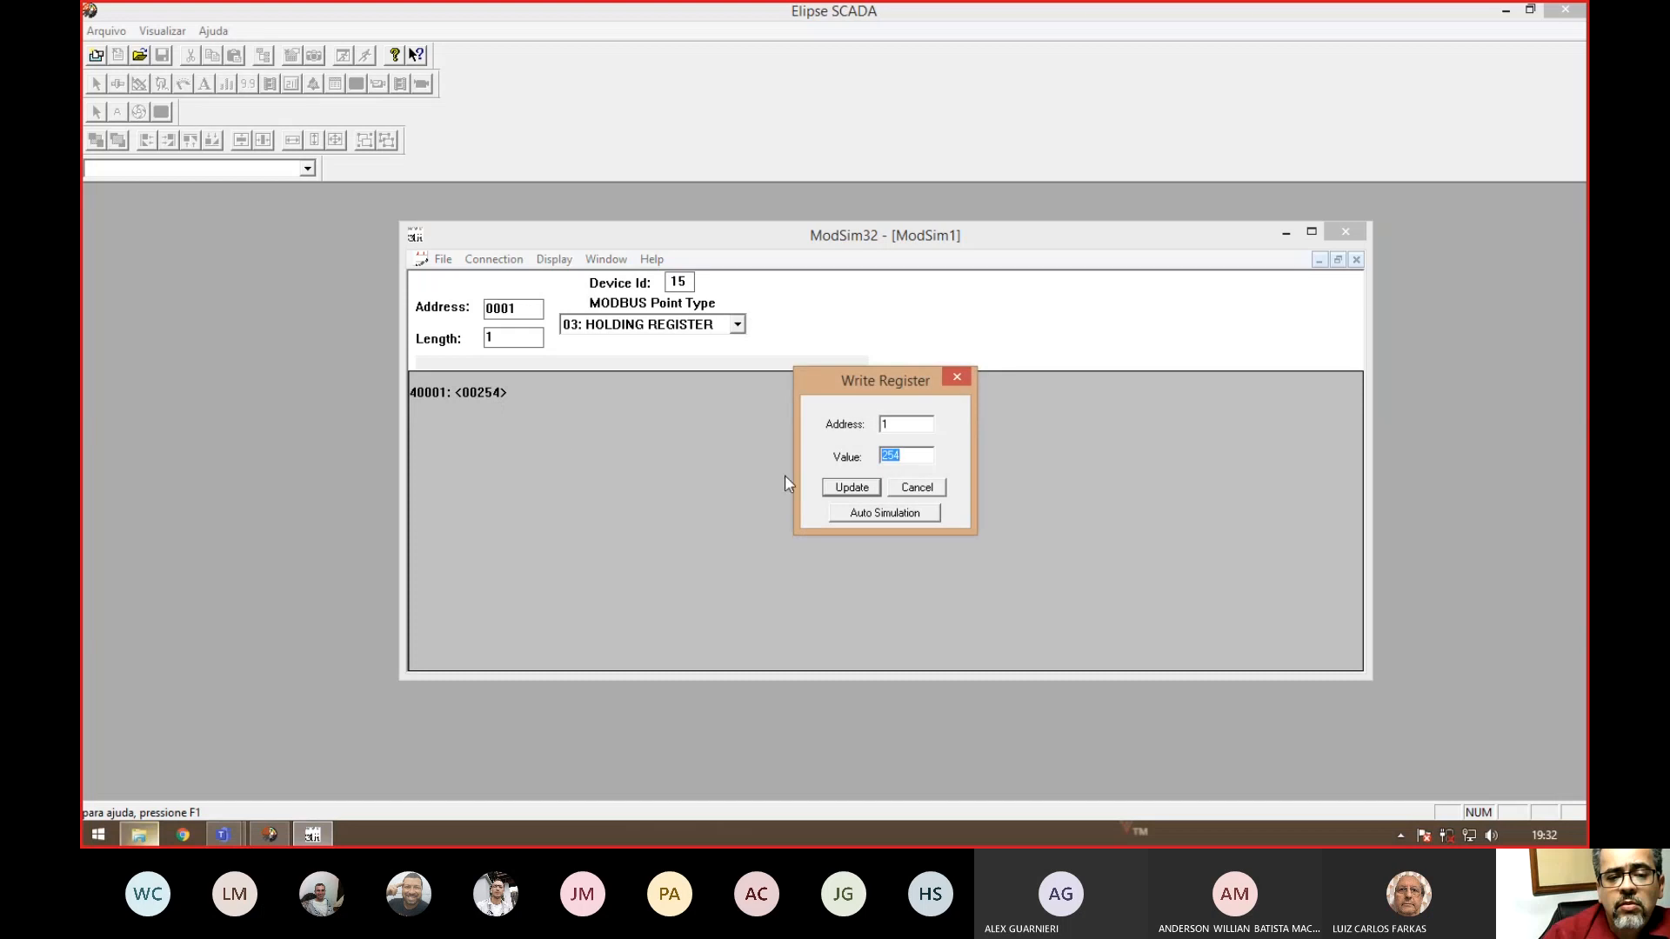
{"action": "type", "text": "2"}
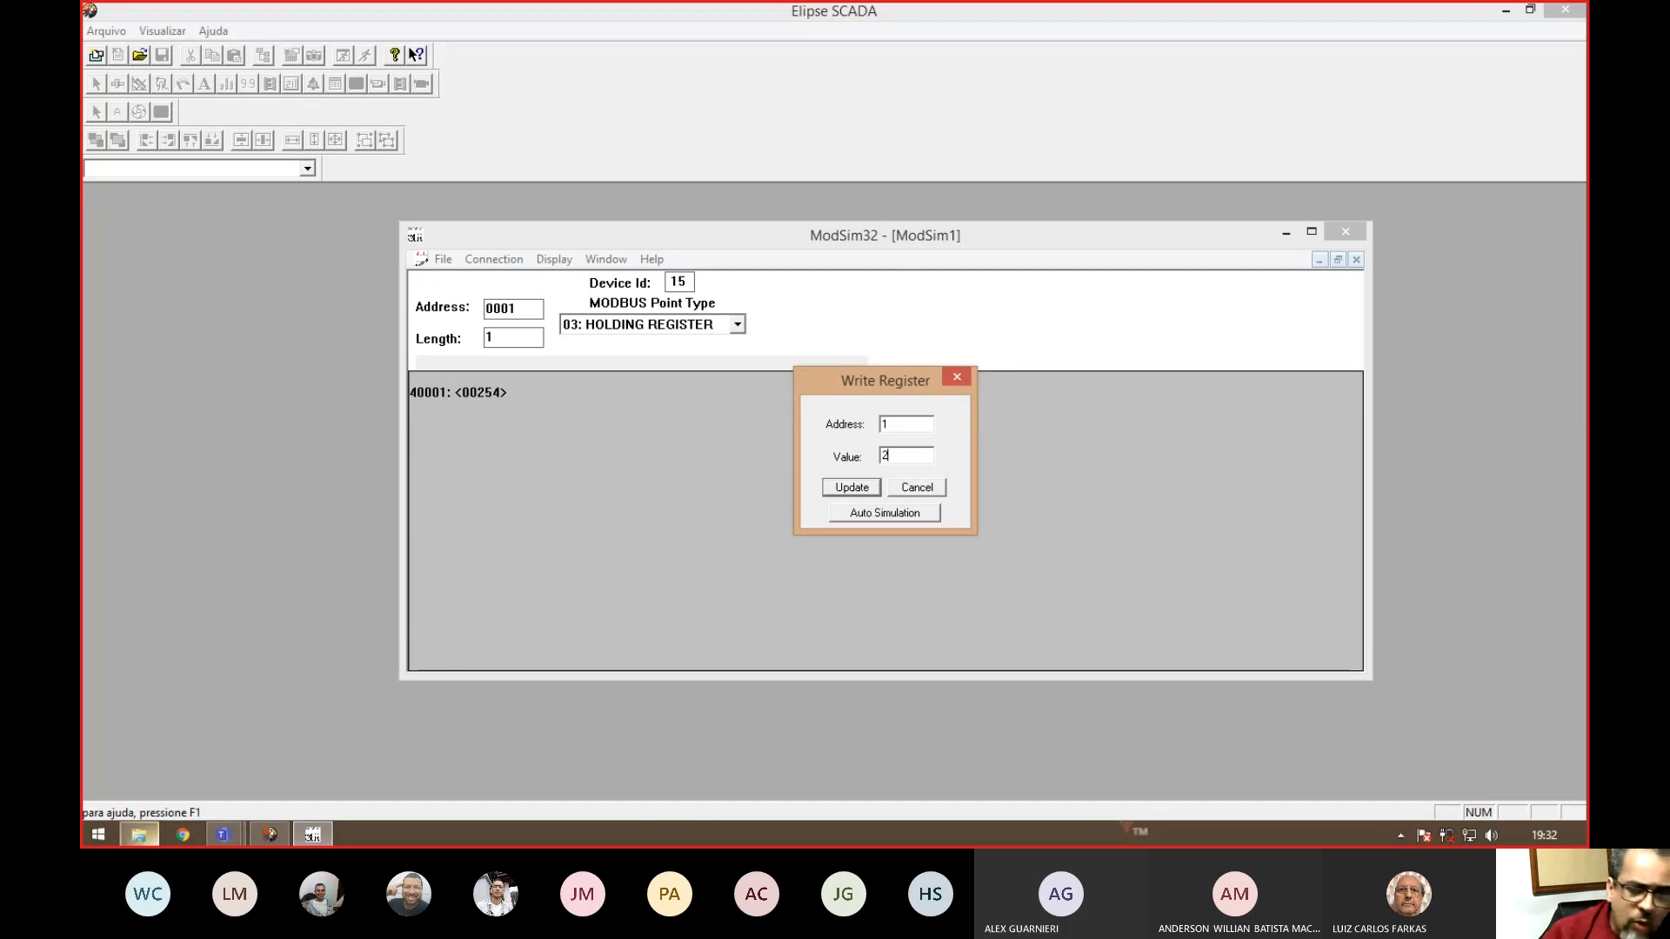
{"action": "left_click", "coordinate": [854, 490]}
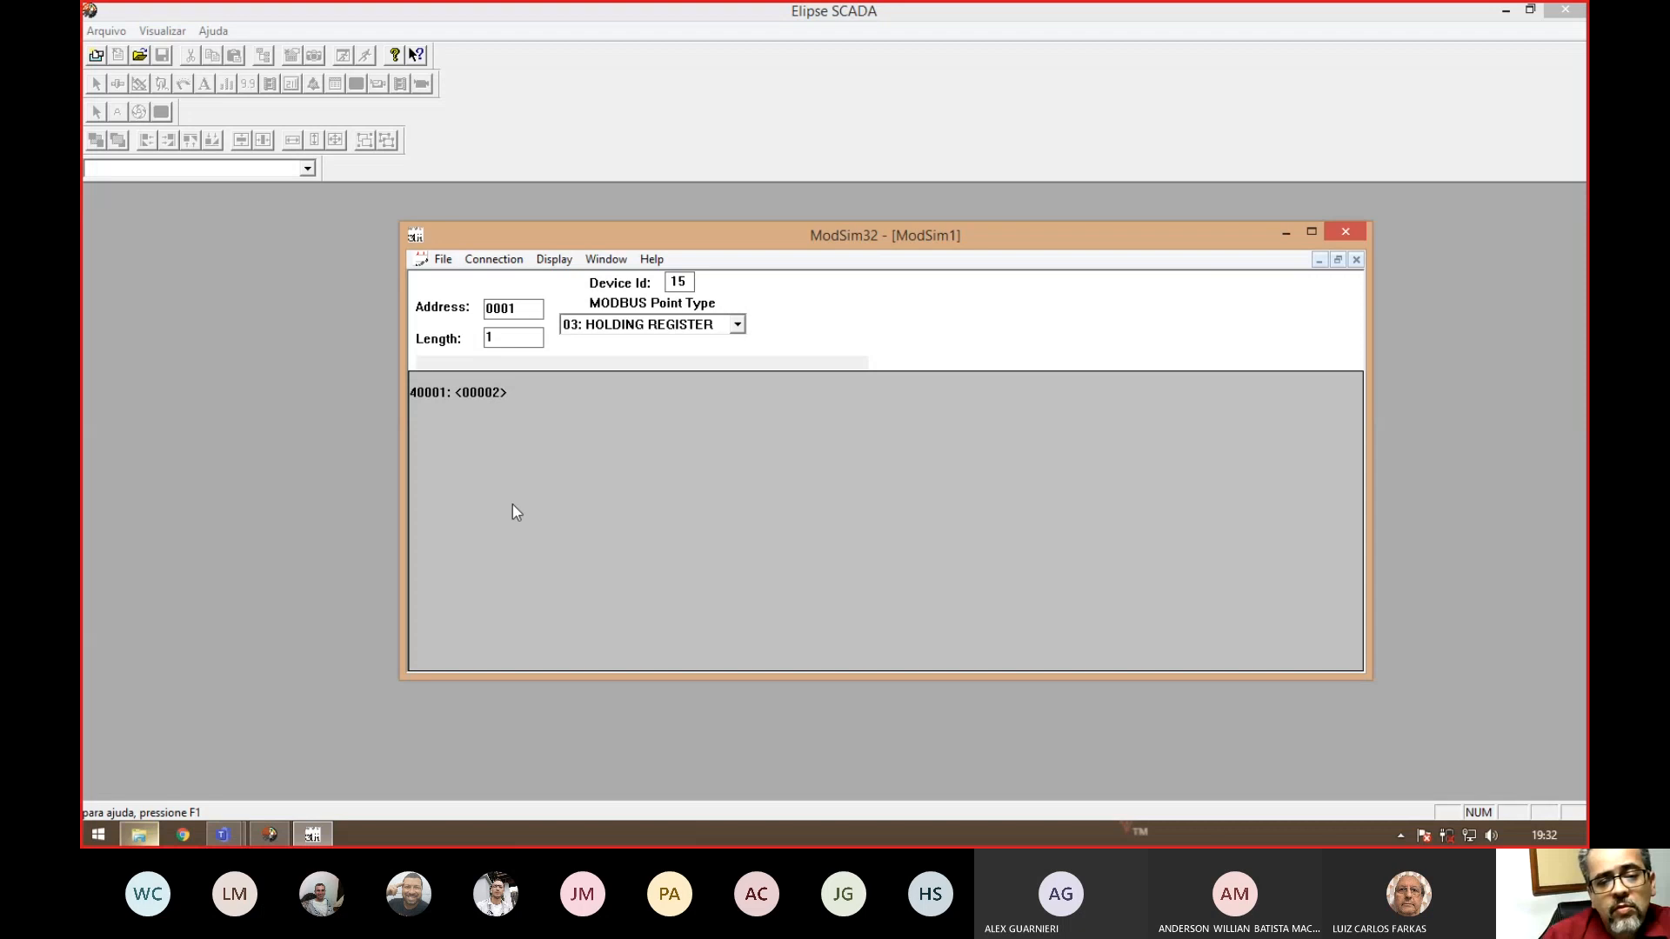
{"action": "left_click", "coordinate": [554, 259]}
{"action": "left_click", "coordinate": [573, 283]}
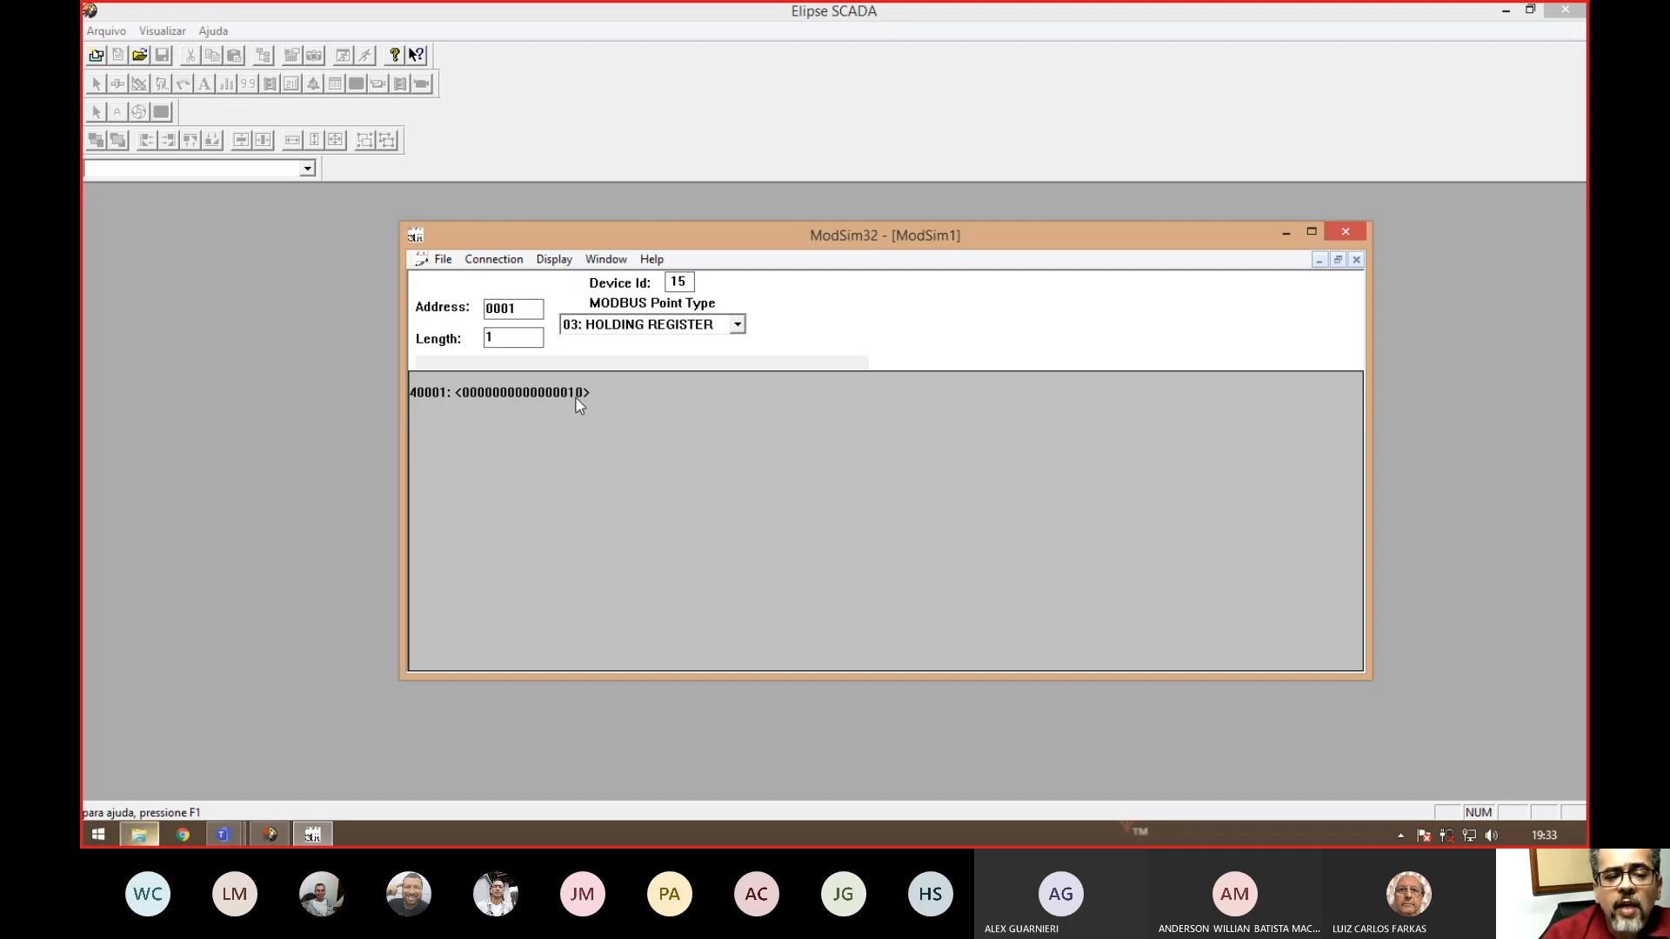
- In Decimal format, write the value 15 to the holding register at address 1 and display it in Binary
{"action": "left_click", "coordinate": [565, 260]}
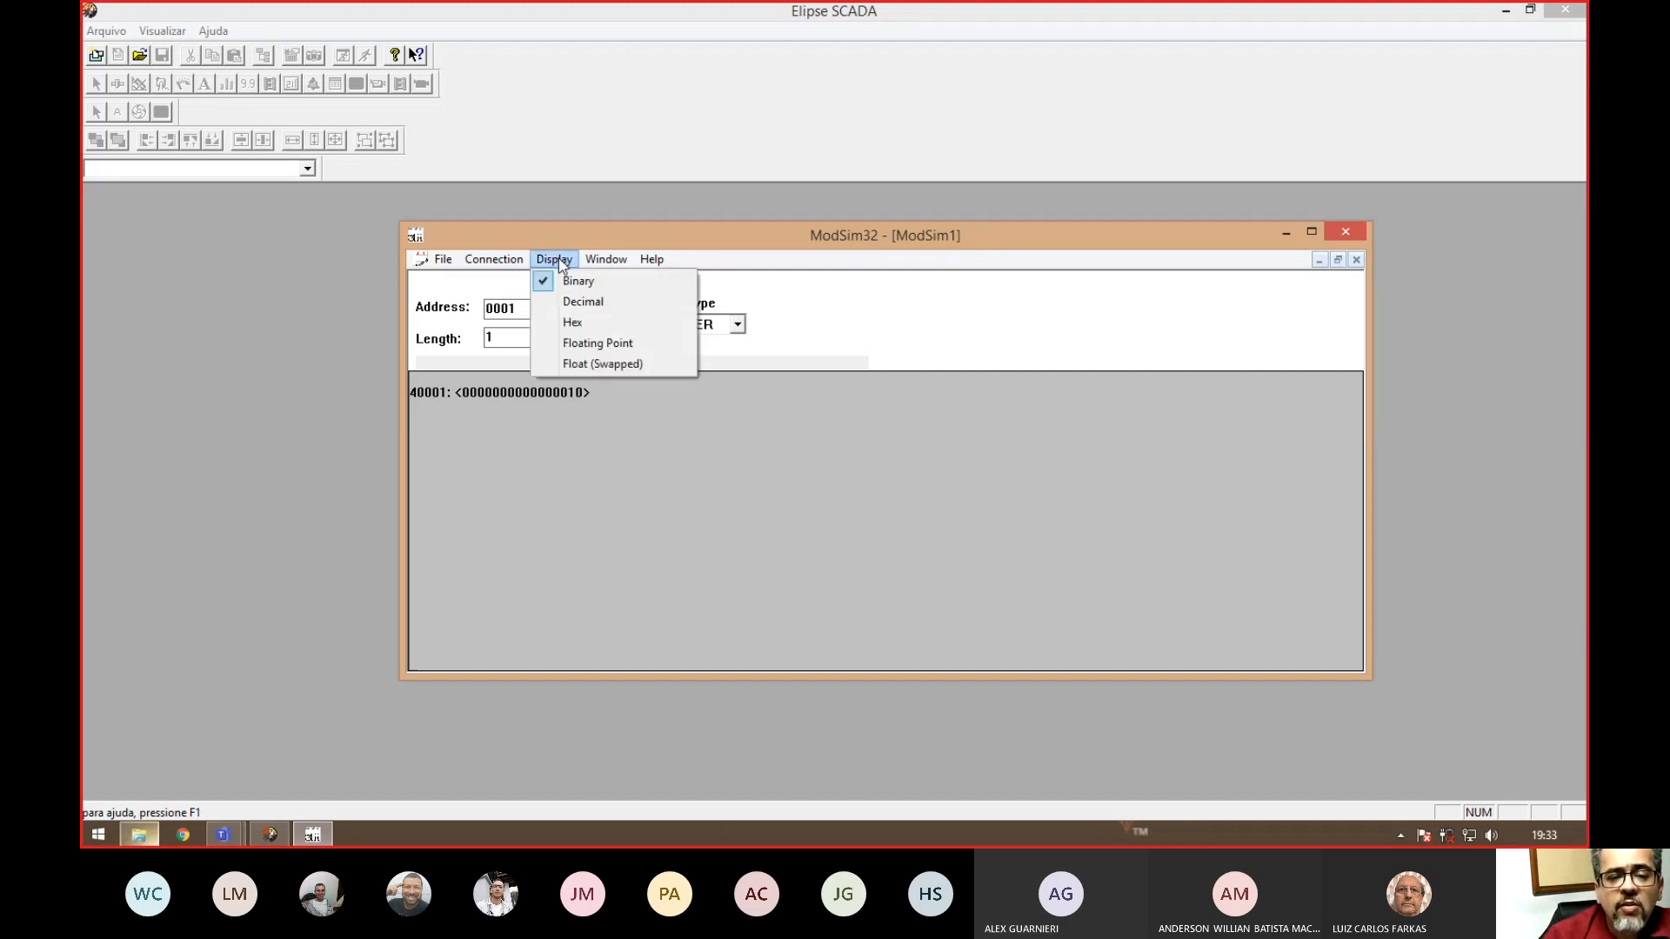
{"action": "left_click", "coordinate": [576, 298]}
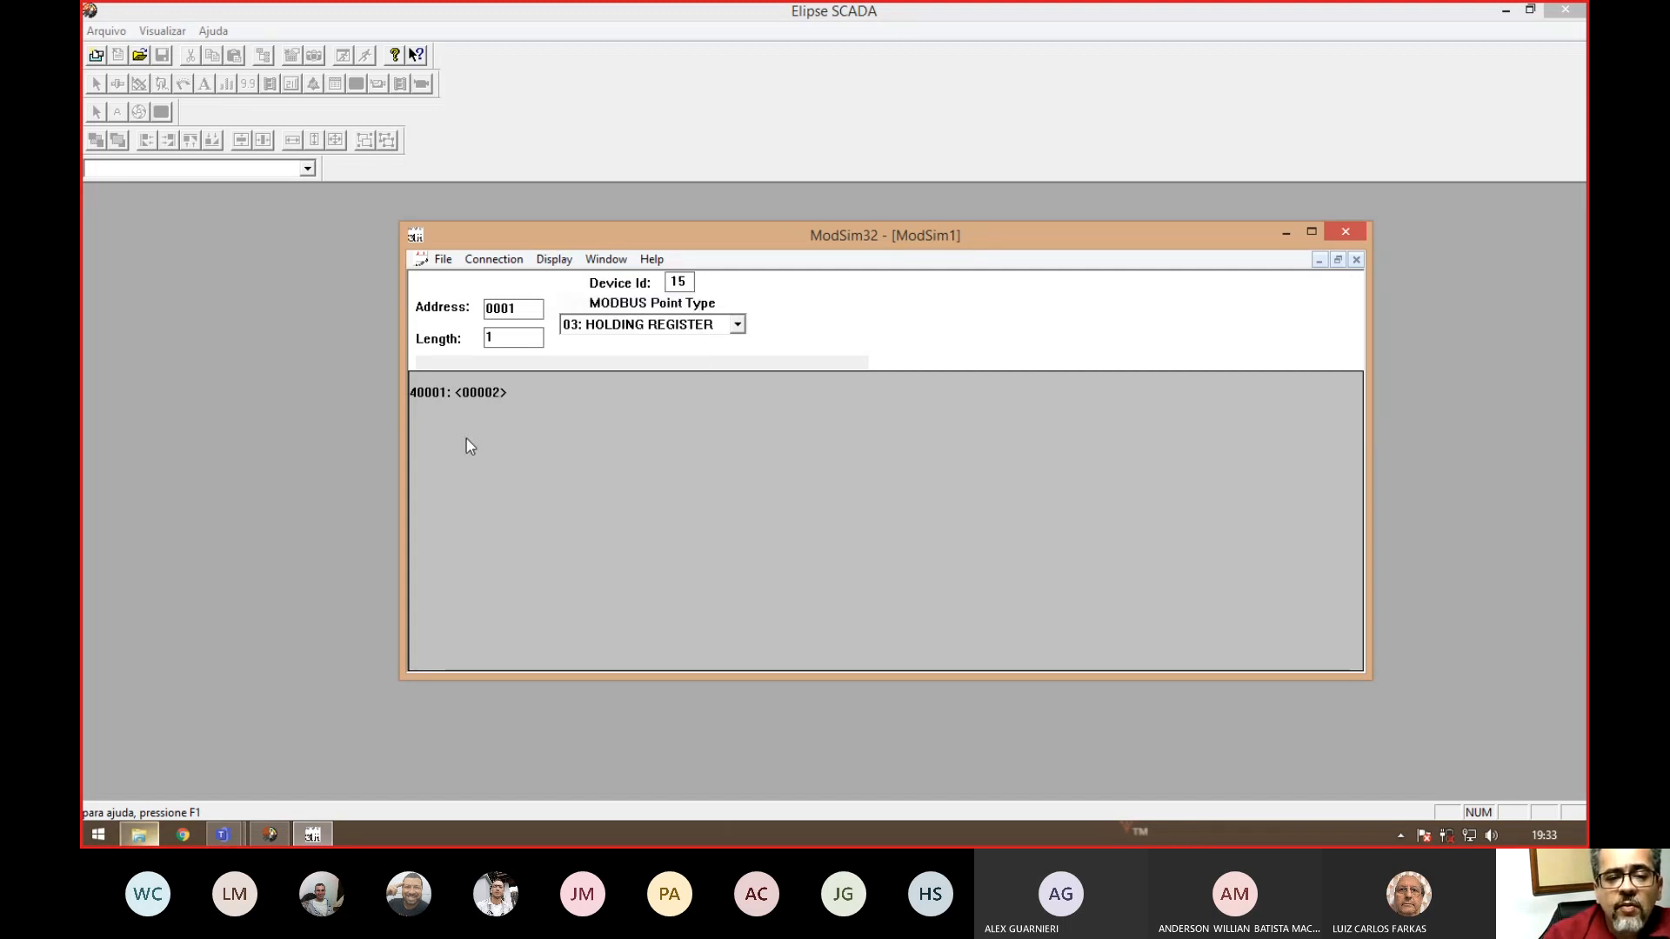
{"action": "double_click", "coordinate": [502, 396]}
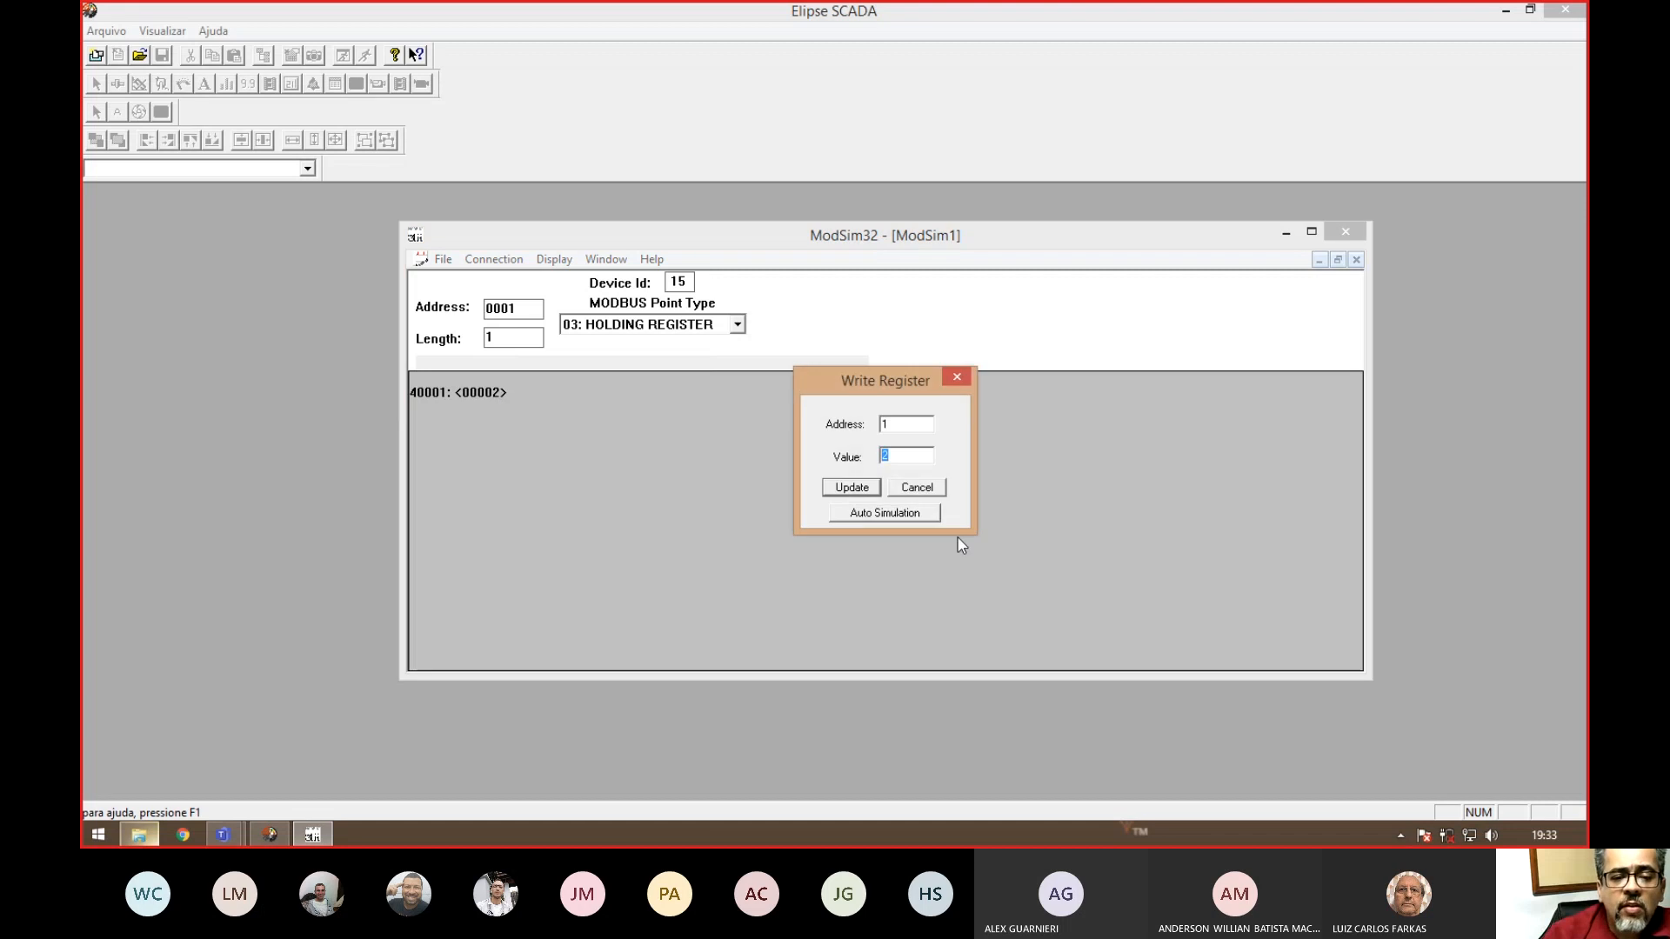
{"action": "type", "text": "15"}
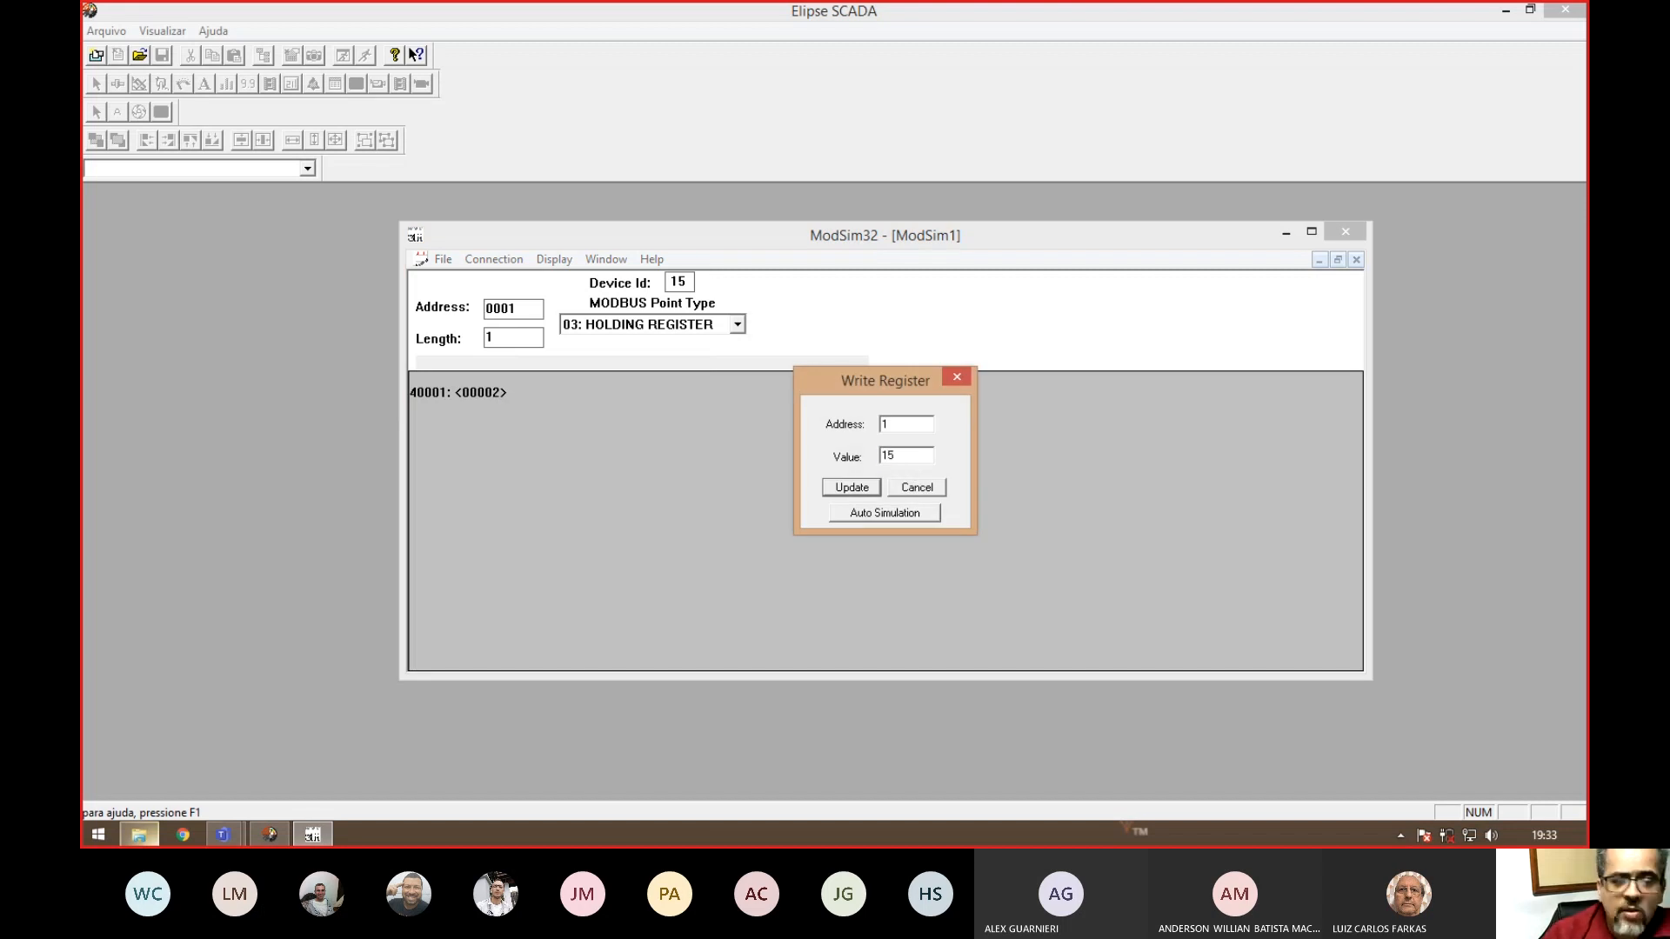
{"action": "left_click", "coordinate": [857, 489]}
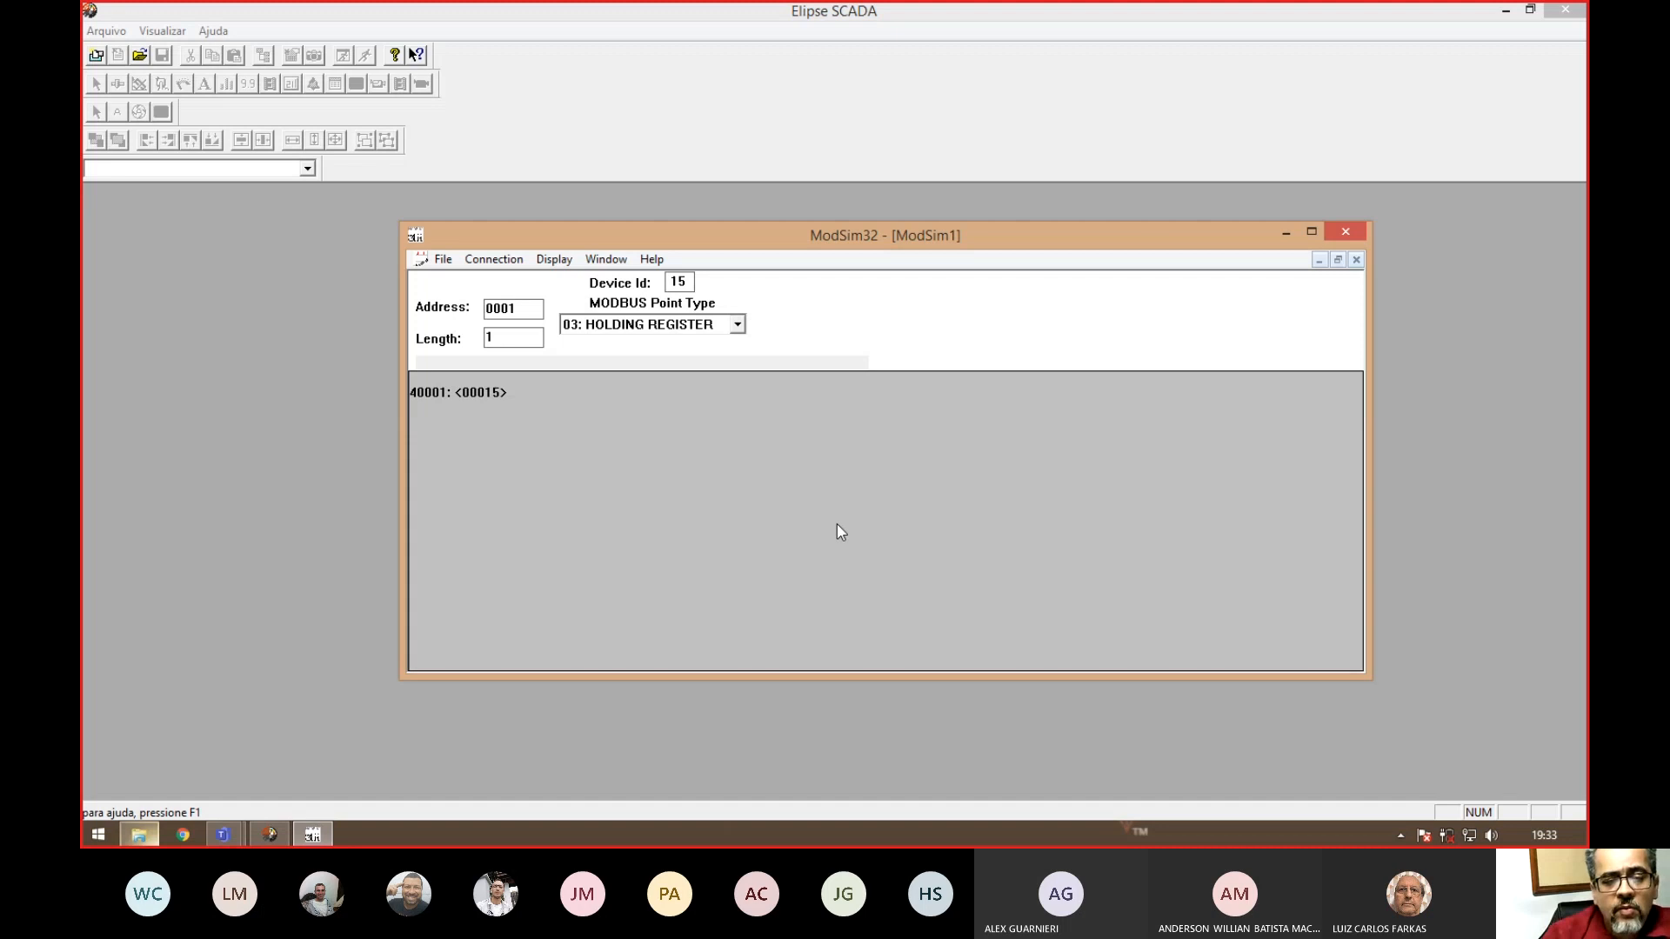
{"action": "left_click", "coordinate": [554, 259]}
{"action": "left_click", "coordinate": [576, 282]}
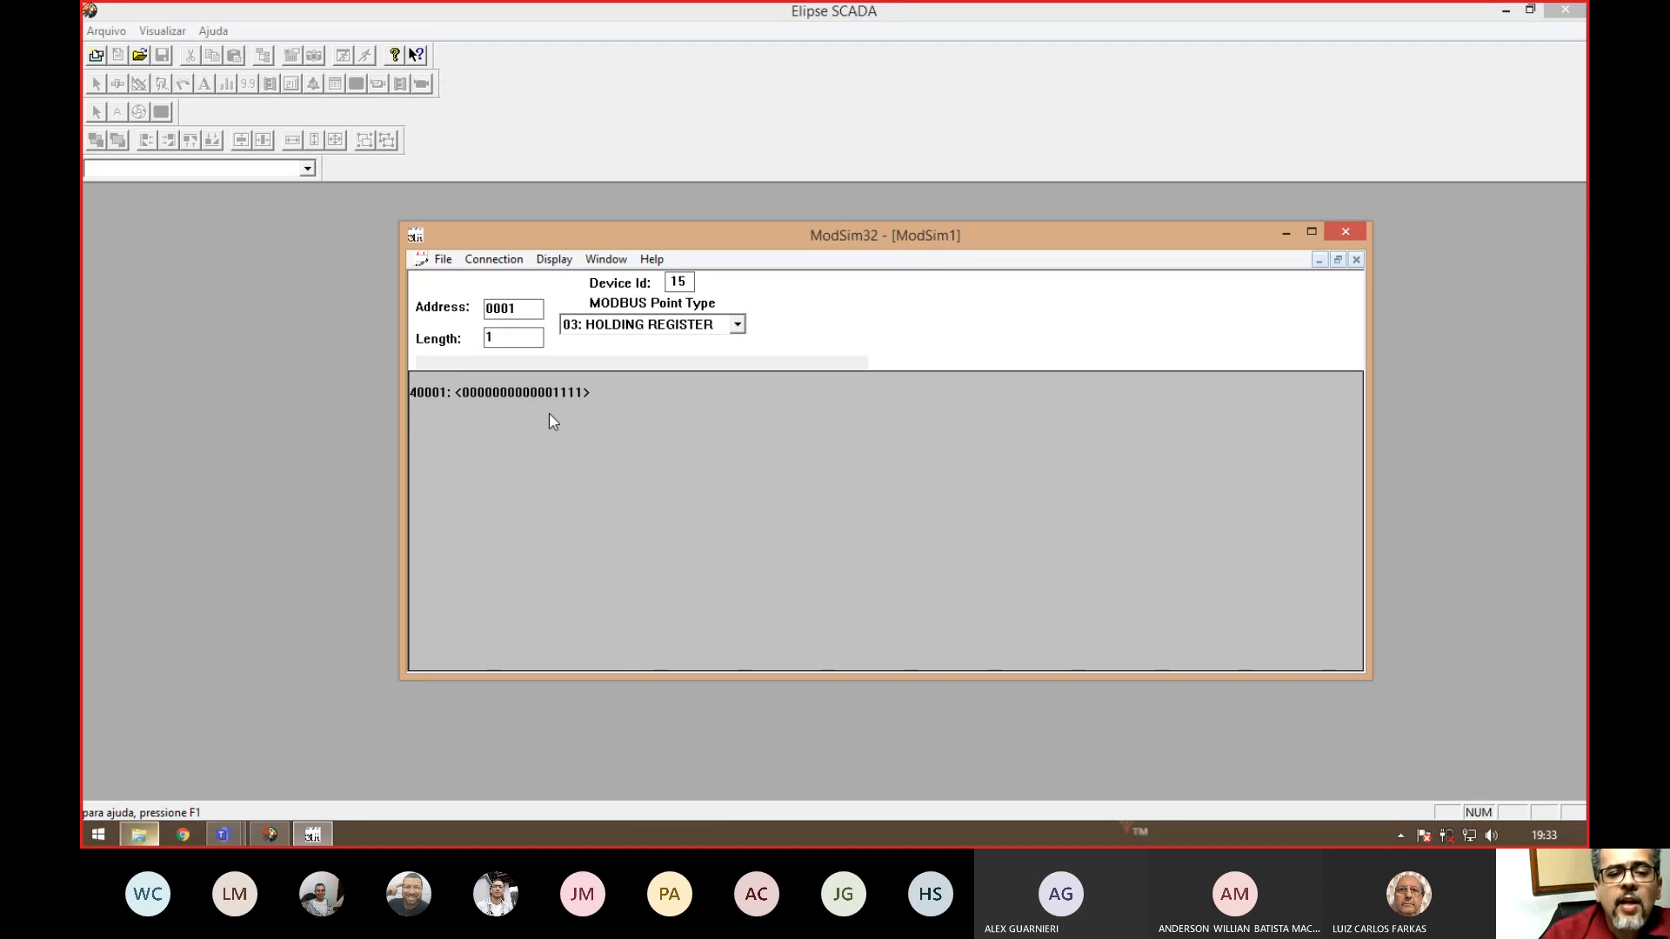
- In Decimal format, write the value 16 to the holding register at address 1 and display it in Binary
{"action": "left_click", "coordinate": [554, 259]}
{"action": "left_click", "coordinate": [576, 301]}
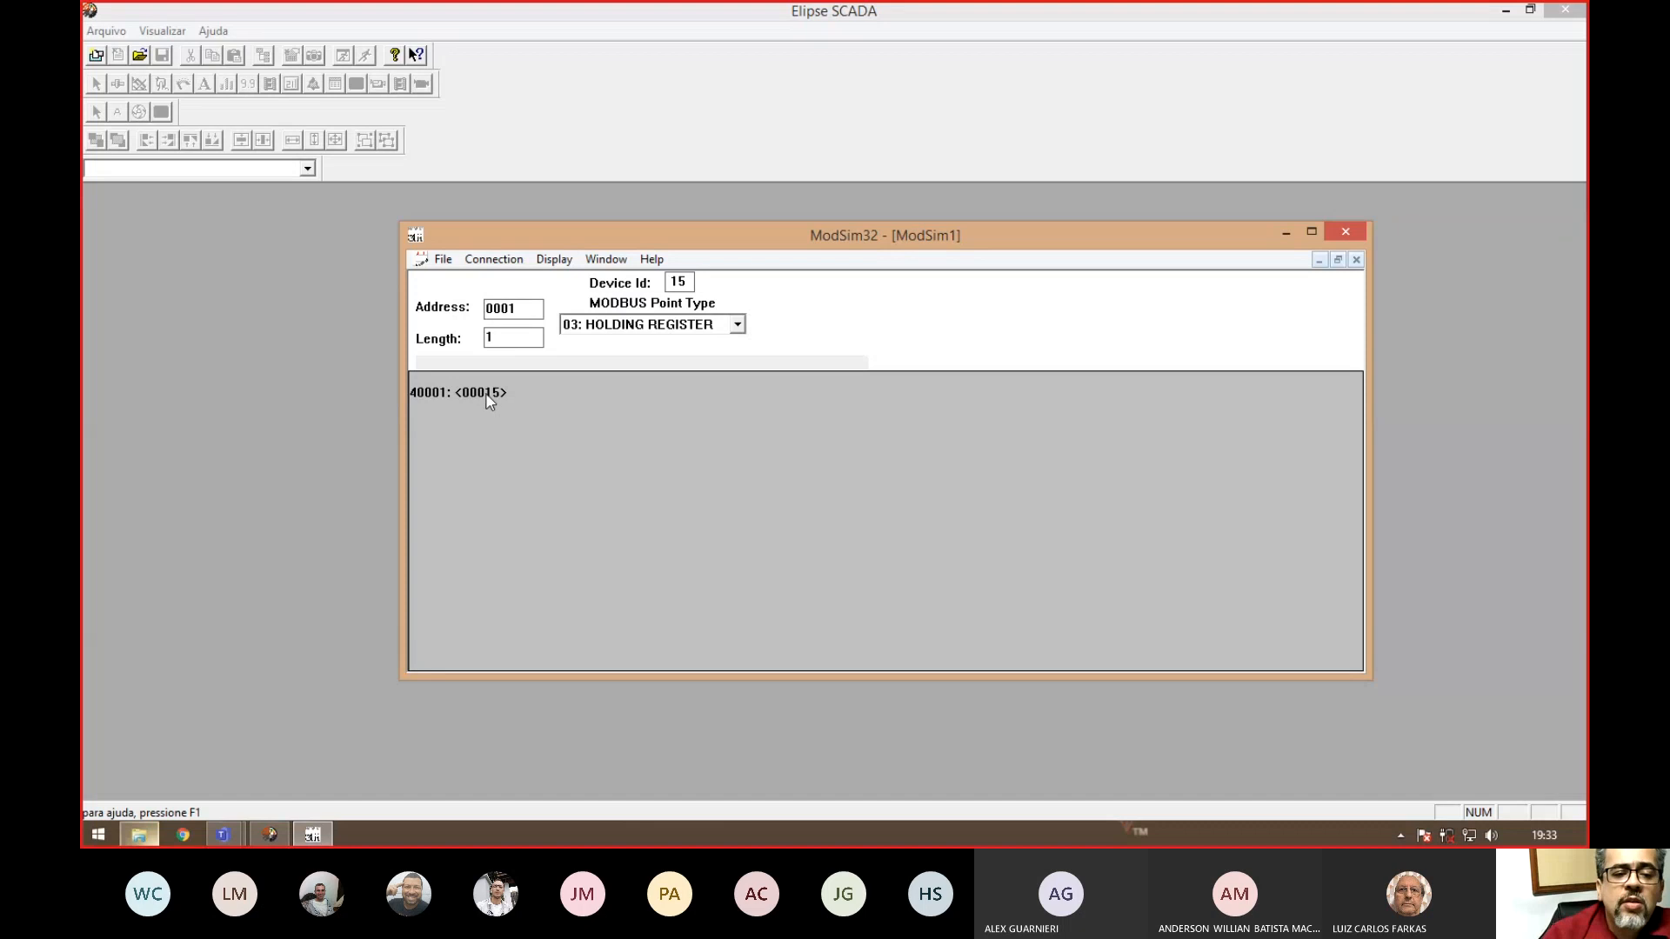
{"action": "double_click", "coordinate": [487, 393]}
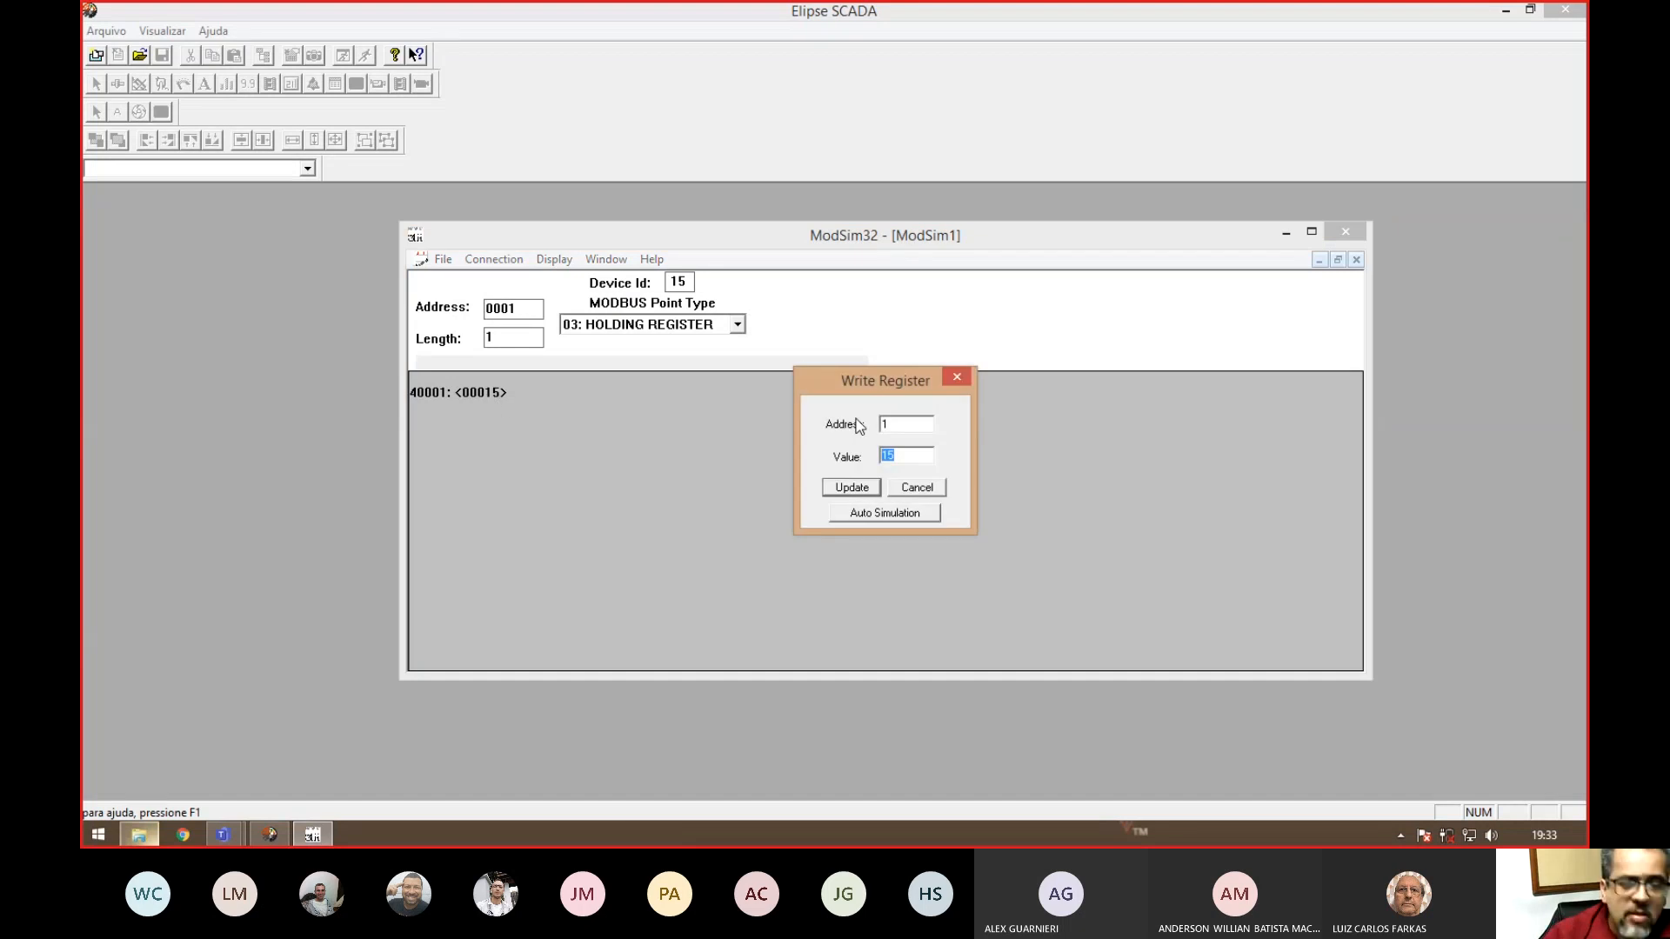
{"action": "type", "text": "16"}
{"action": "left_click", "coordinate": [859, 485]}
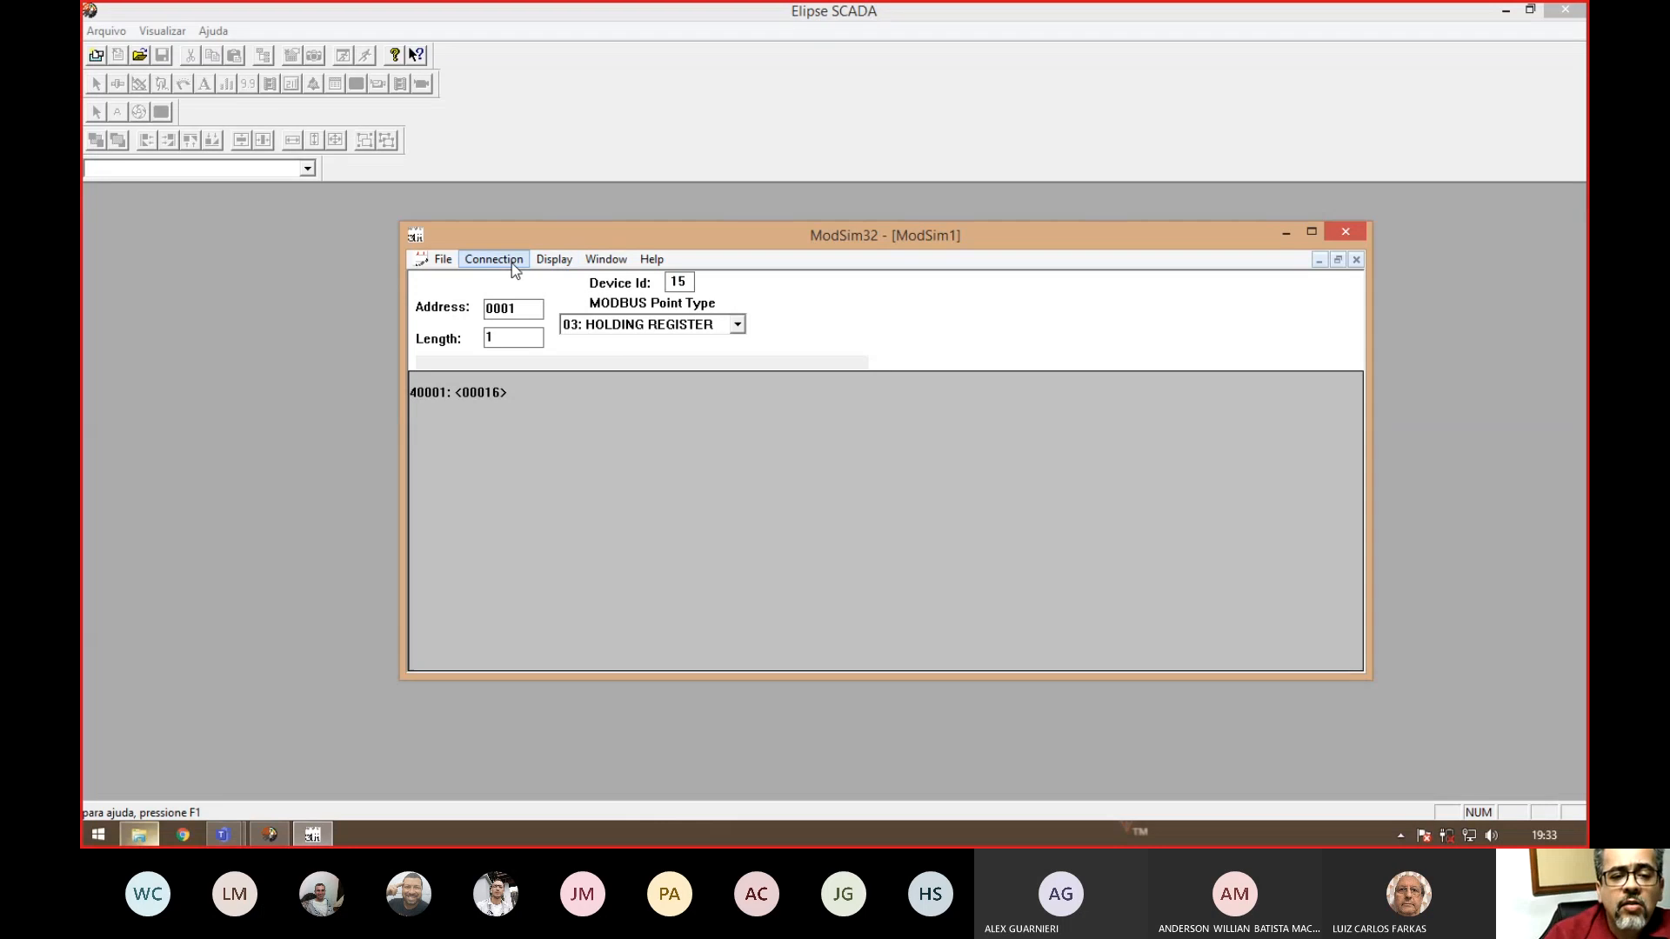
{"action": "left_click", "coordinate": [559, 261]}
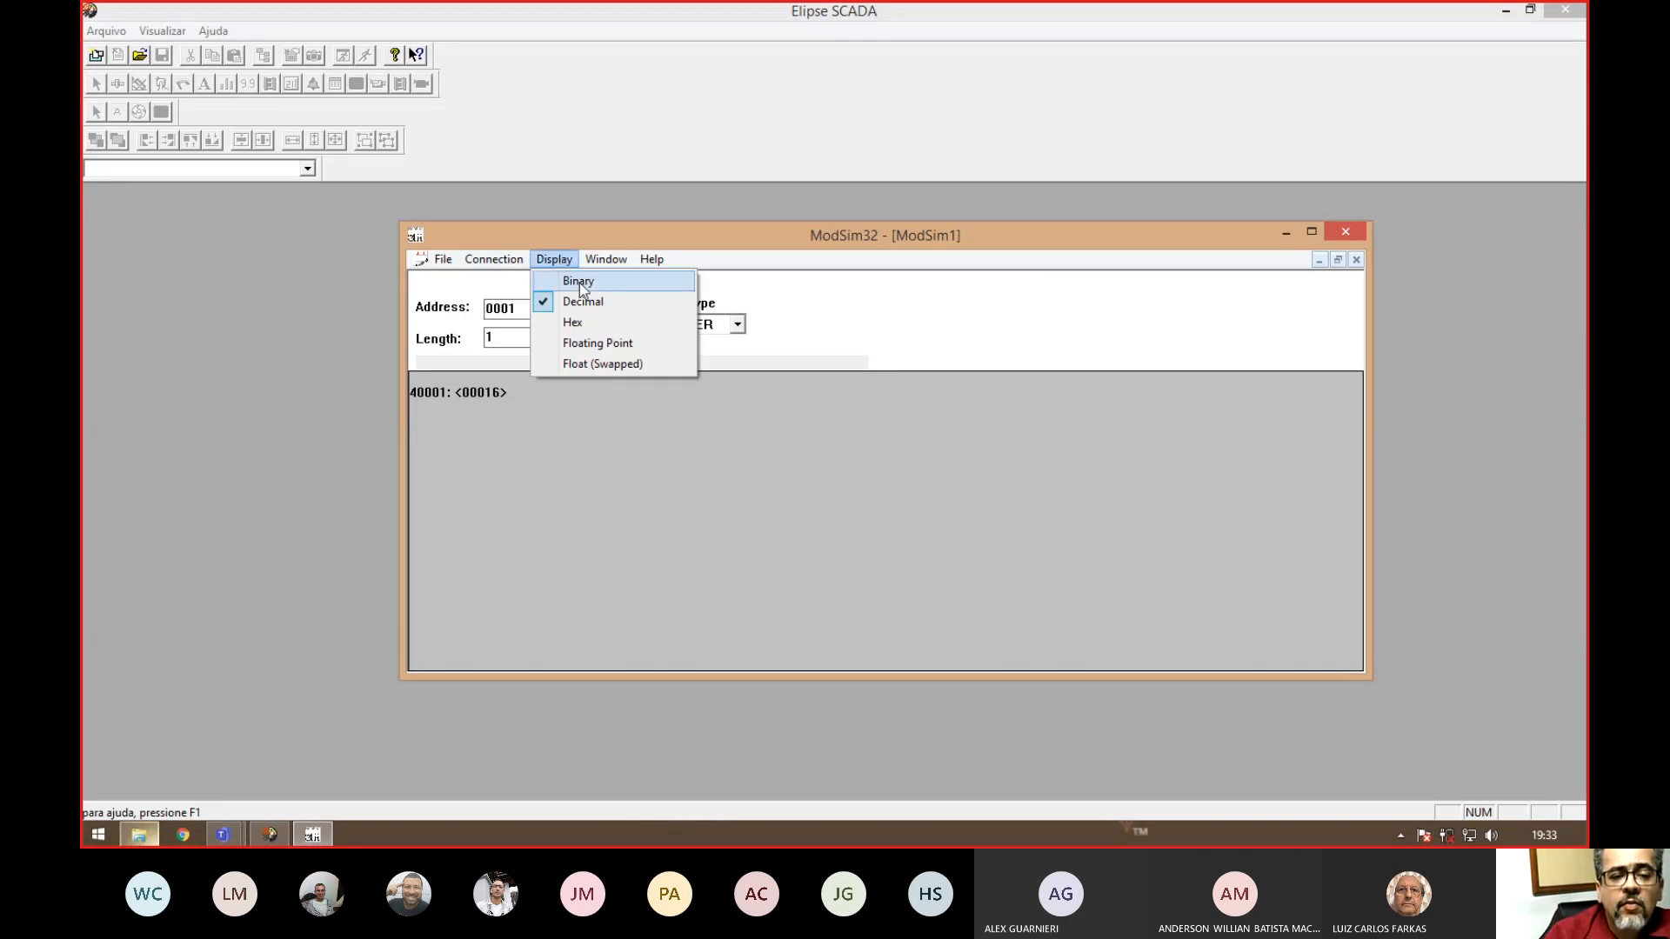
{"action": "left_click", "coordinate": [577, 281]}
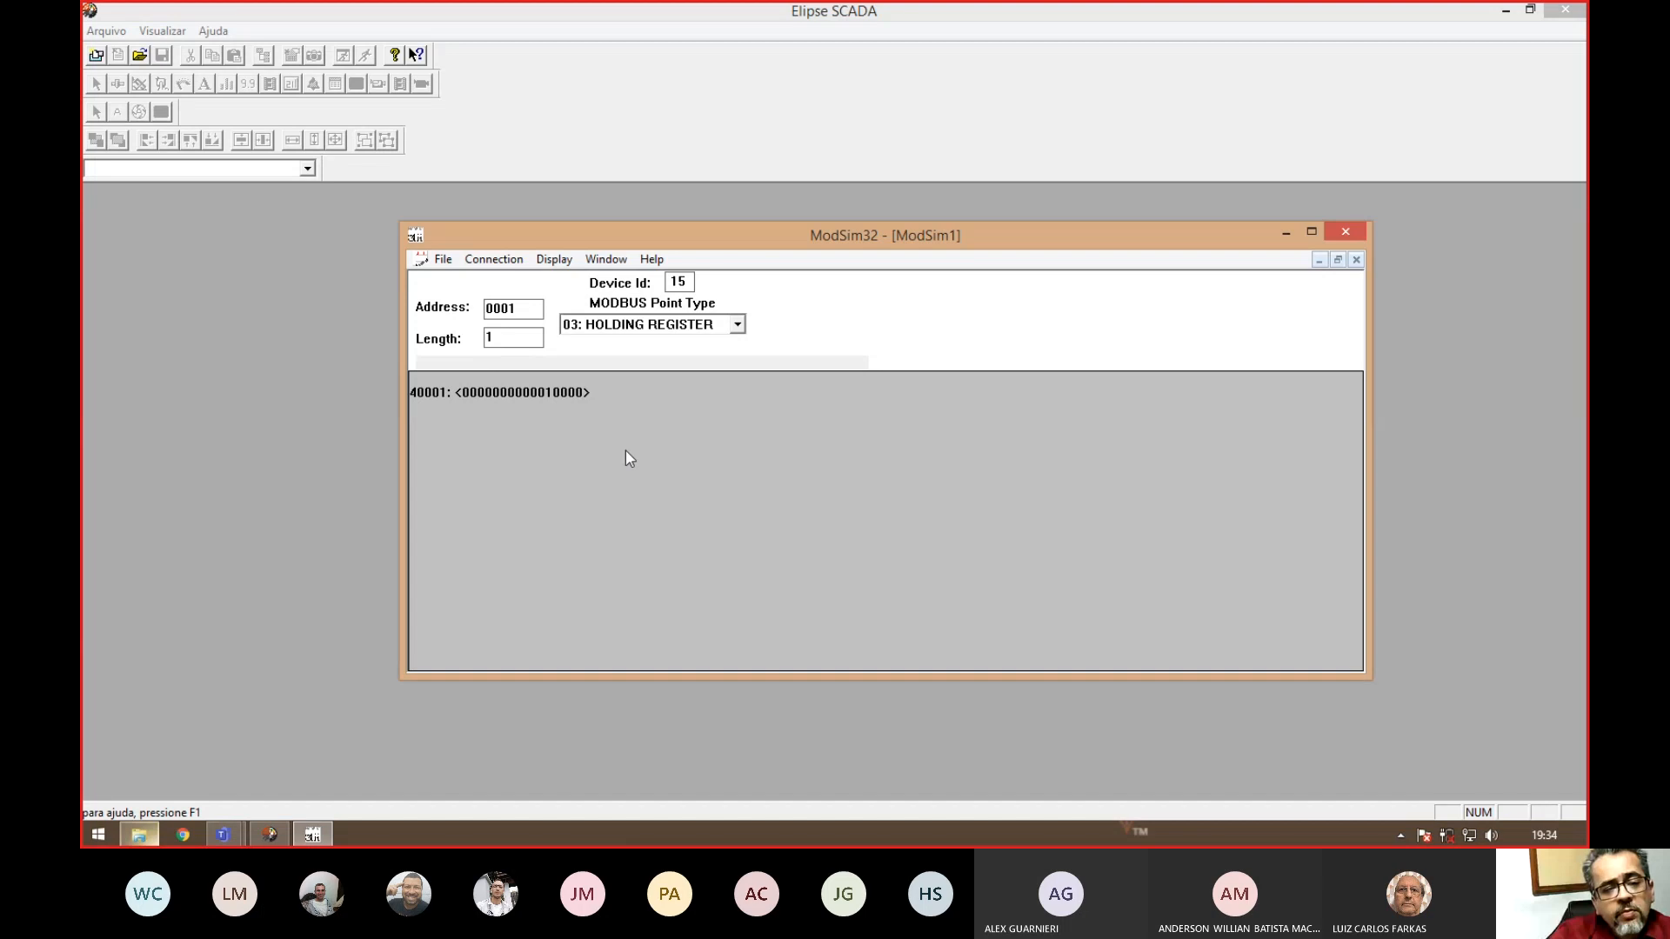
- Switch the holding register's display format back to Decimal
{"action": "left_click", "coordinate": [639, 328]}
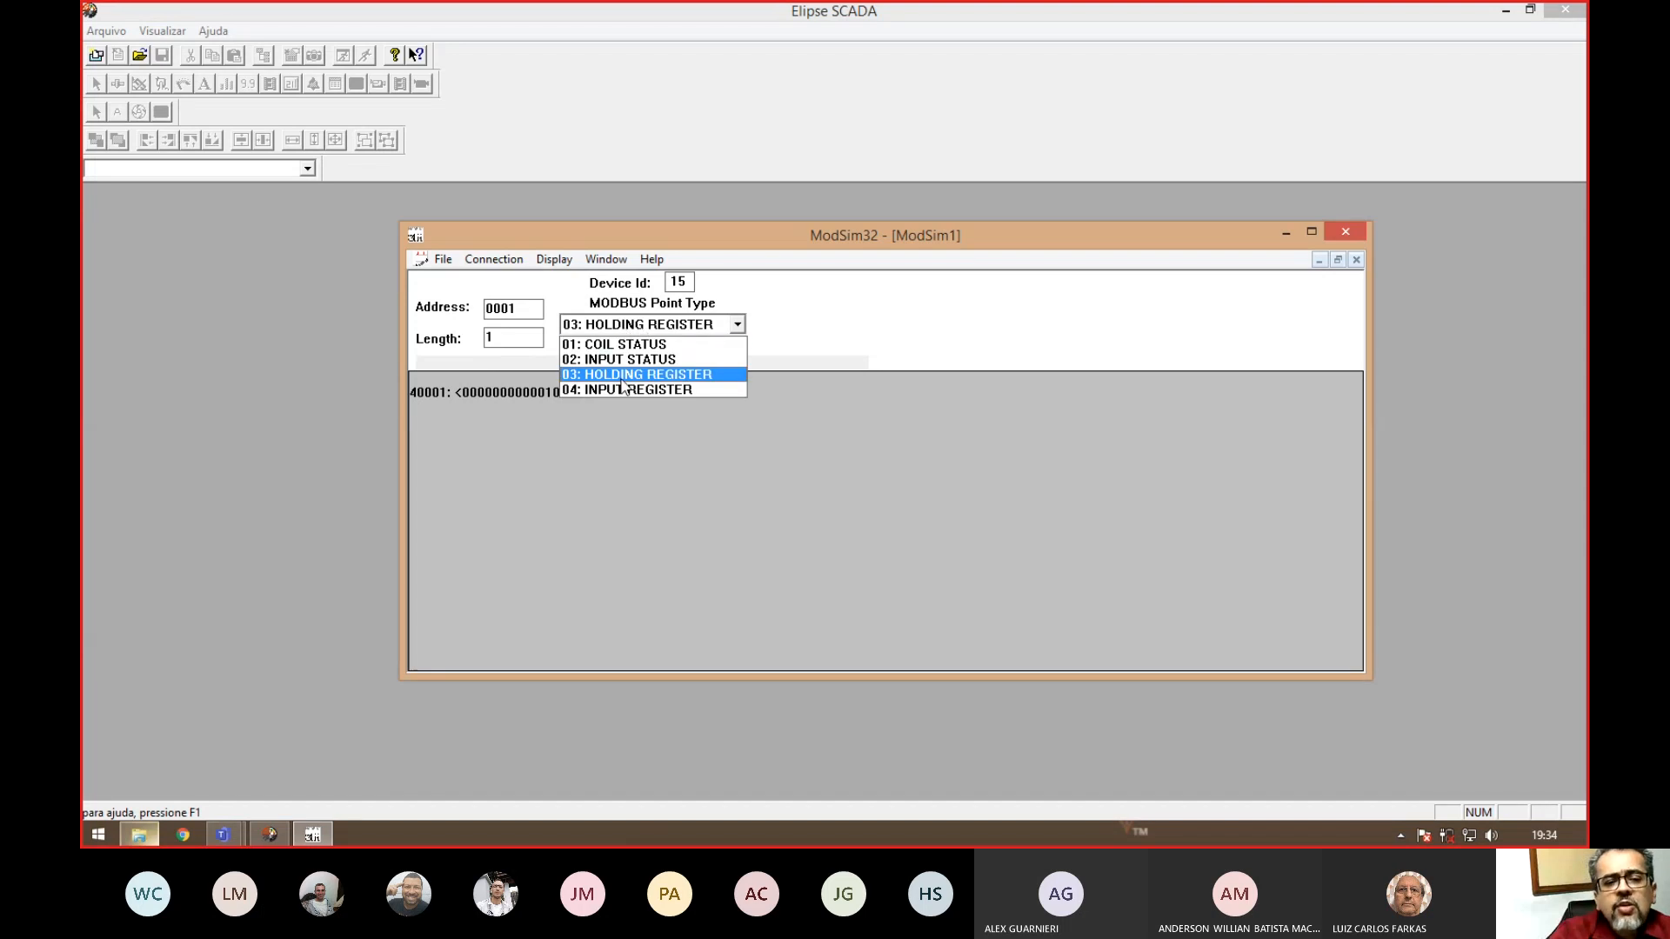
{"action": "left_click", "coordinate": [567, 270]}
{"action": "left_click", "coordinate": [556, 261]}
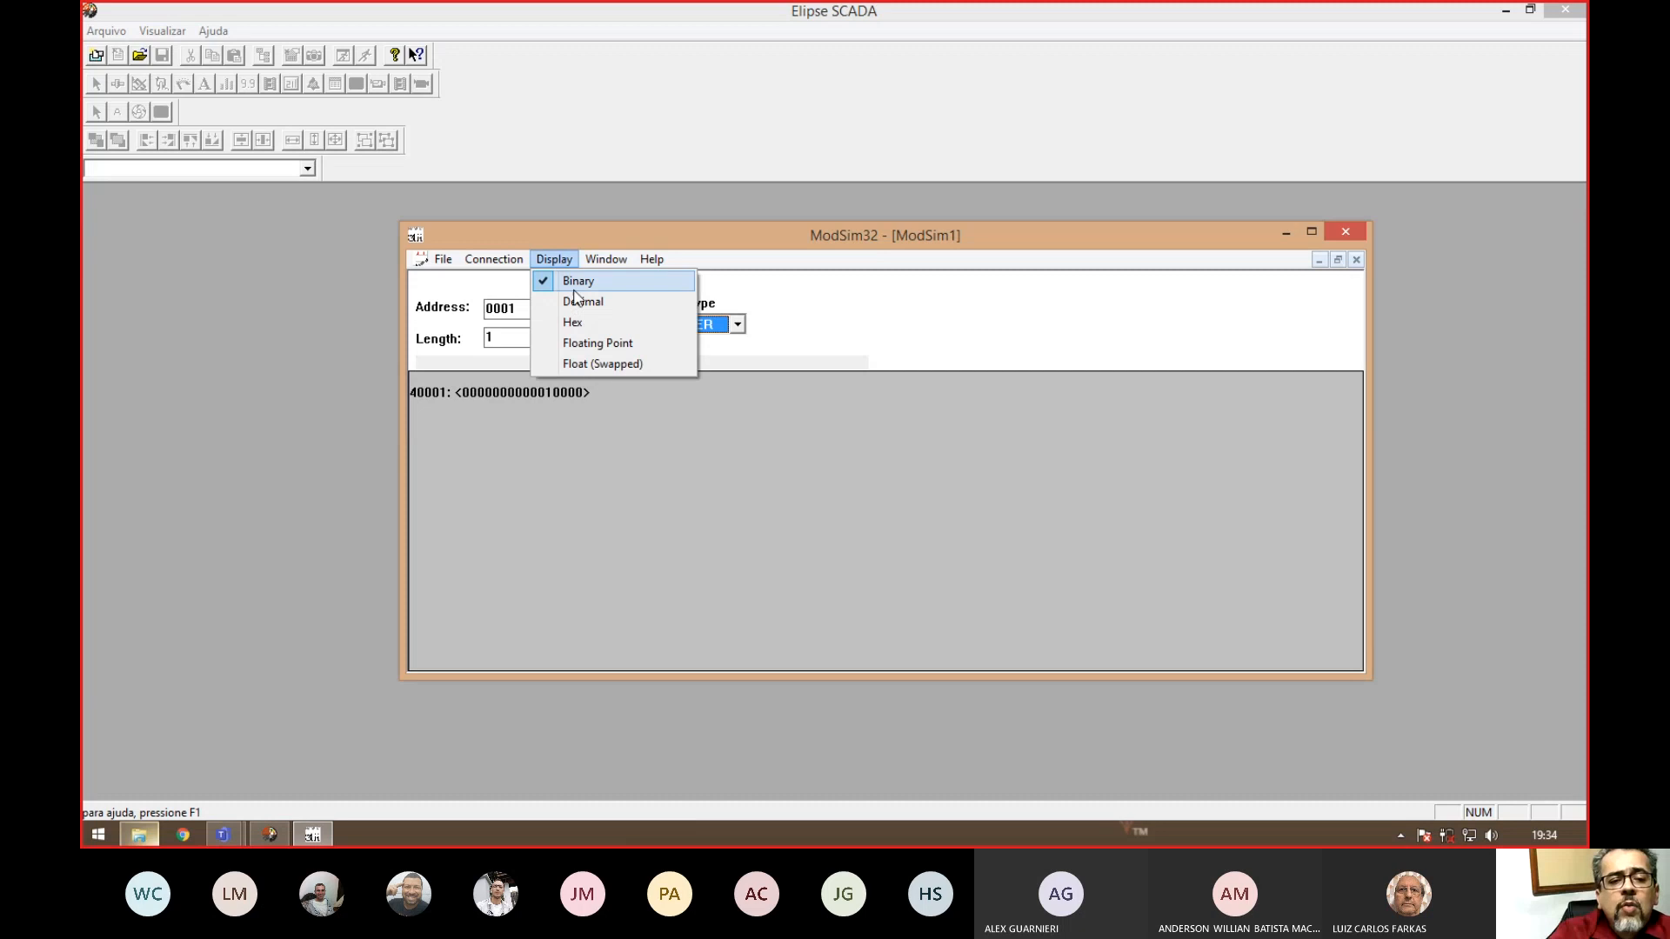
{"action": "left_click", "coordinate": [576, 299]}
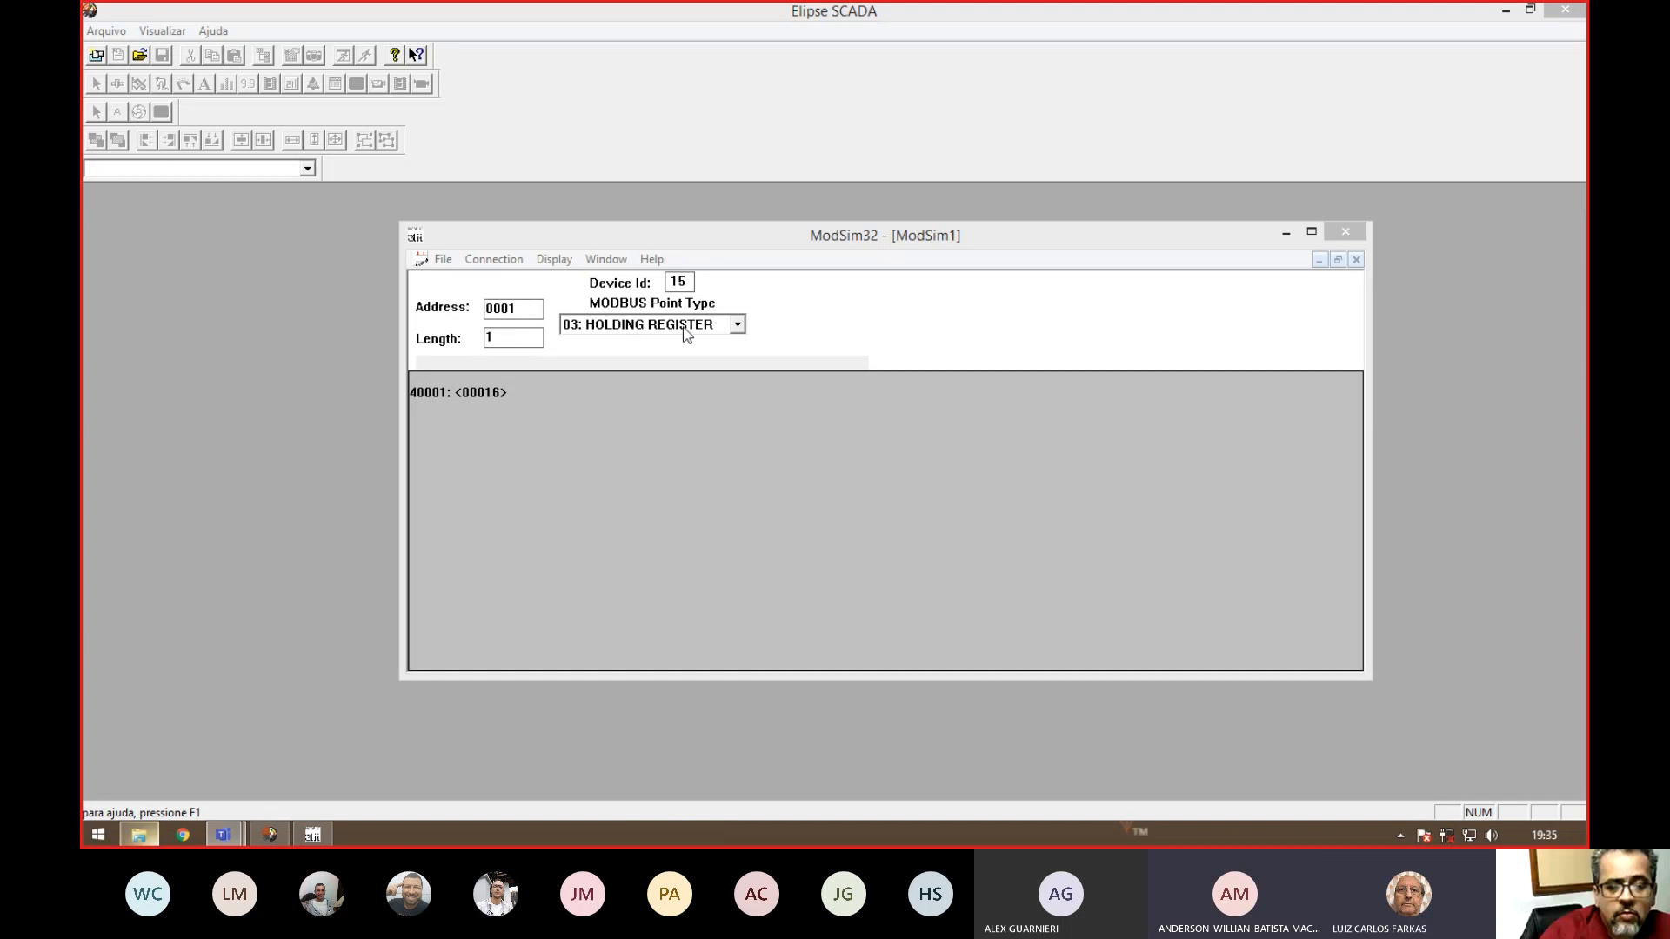
- Review the available MODBUS point types and leave 03: HOLDING REGISTER selected
{"action": "left_click", "coordinate": [738, 326]}
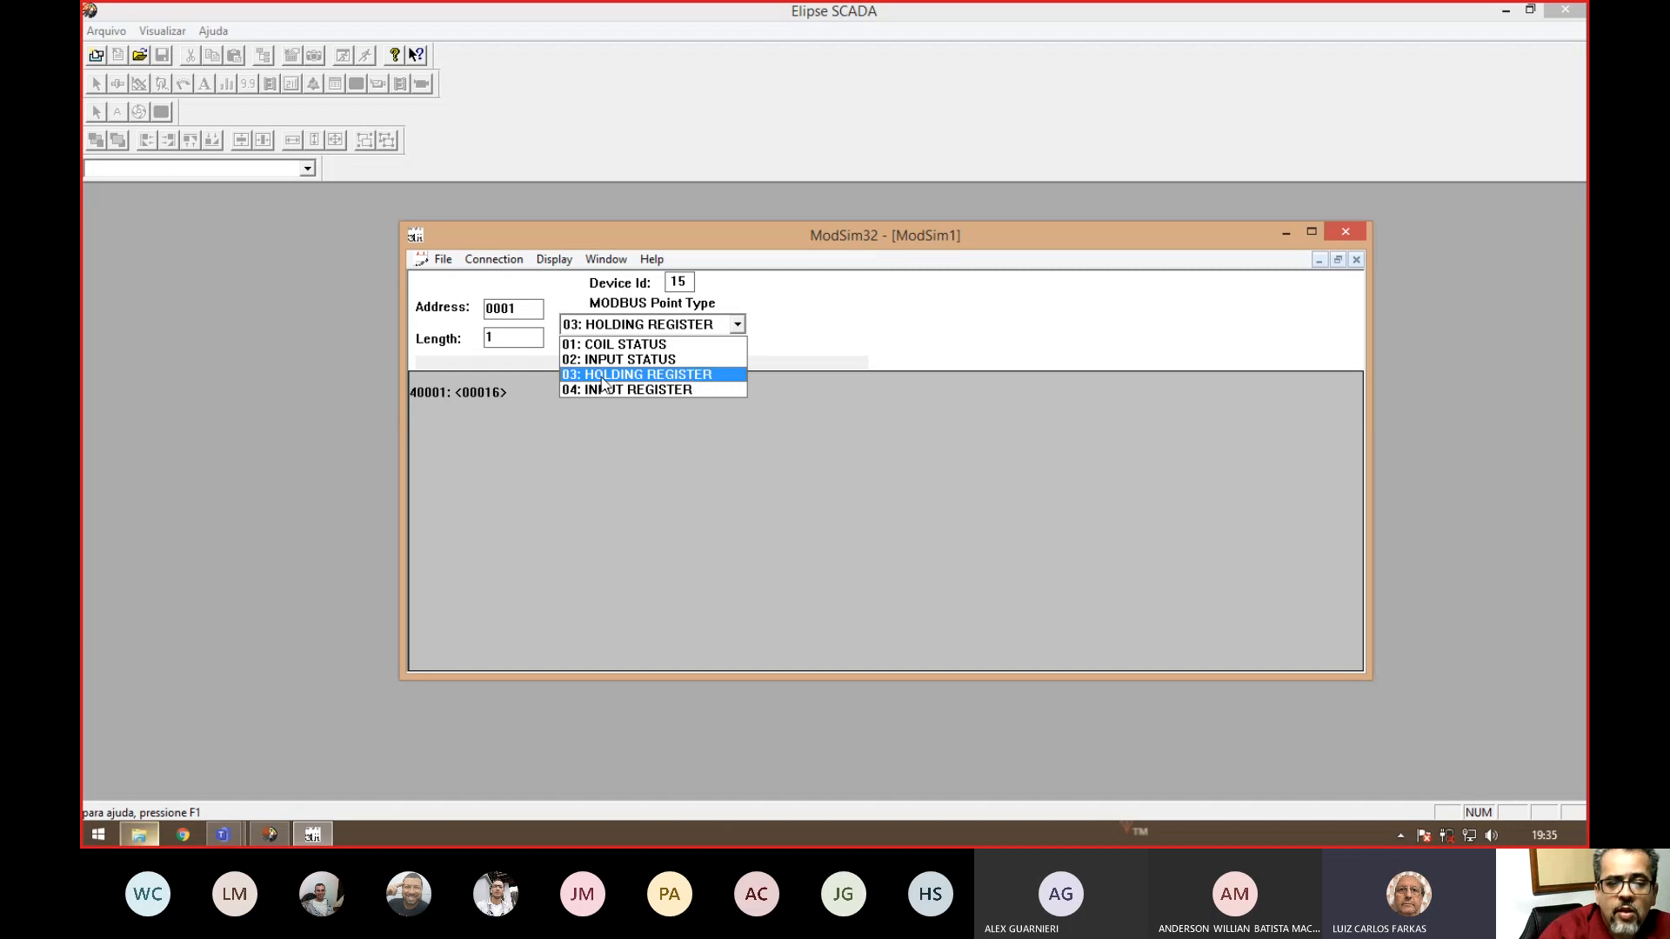
{"action": "left_click", "coordinate": [644, 392]}
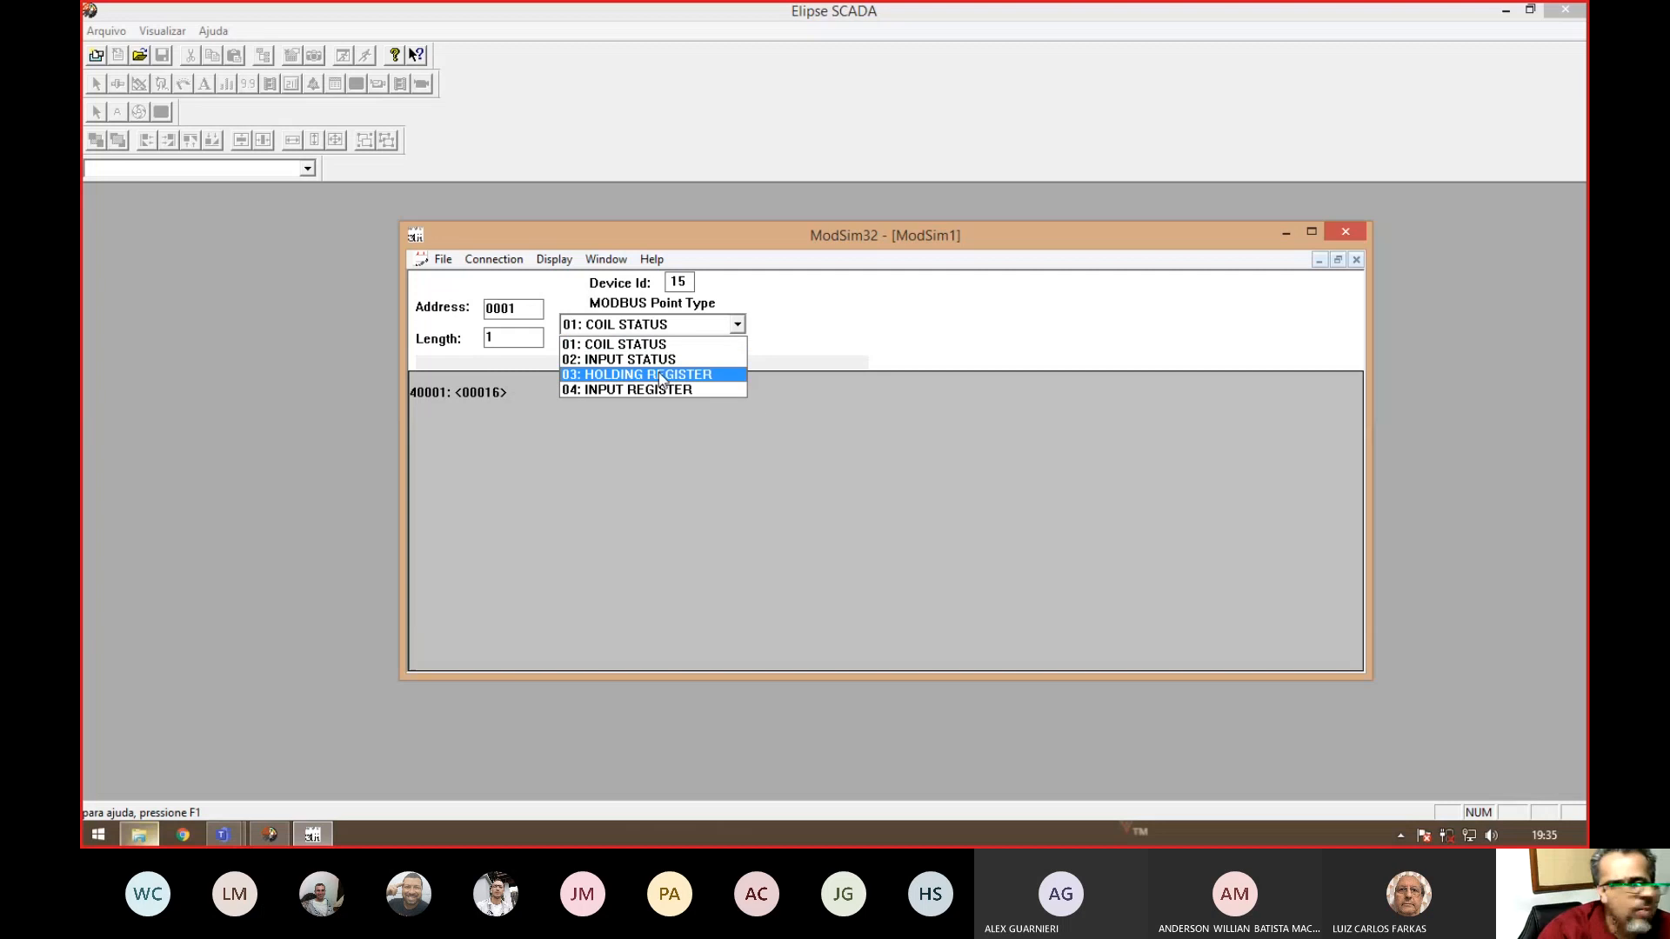
{"action": "left_click", "coordinate": [724, 373]}
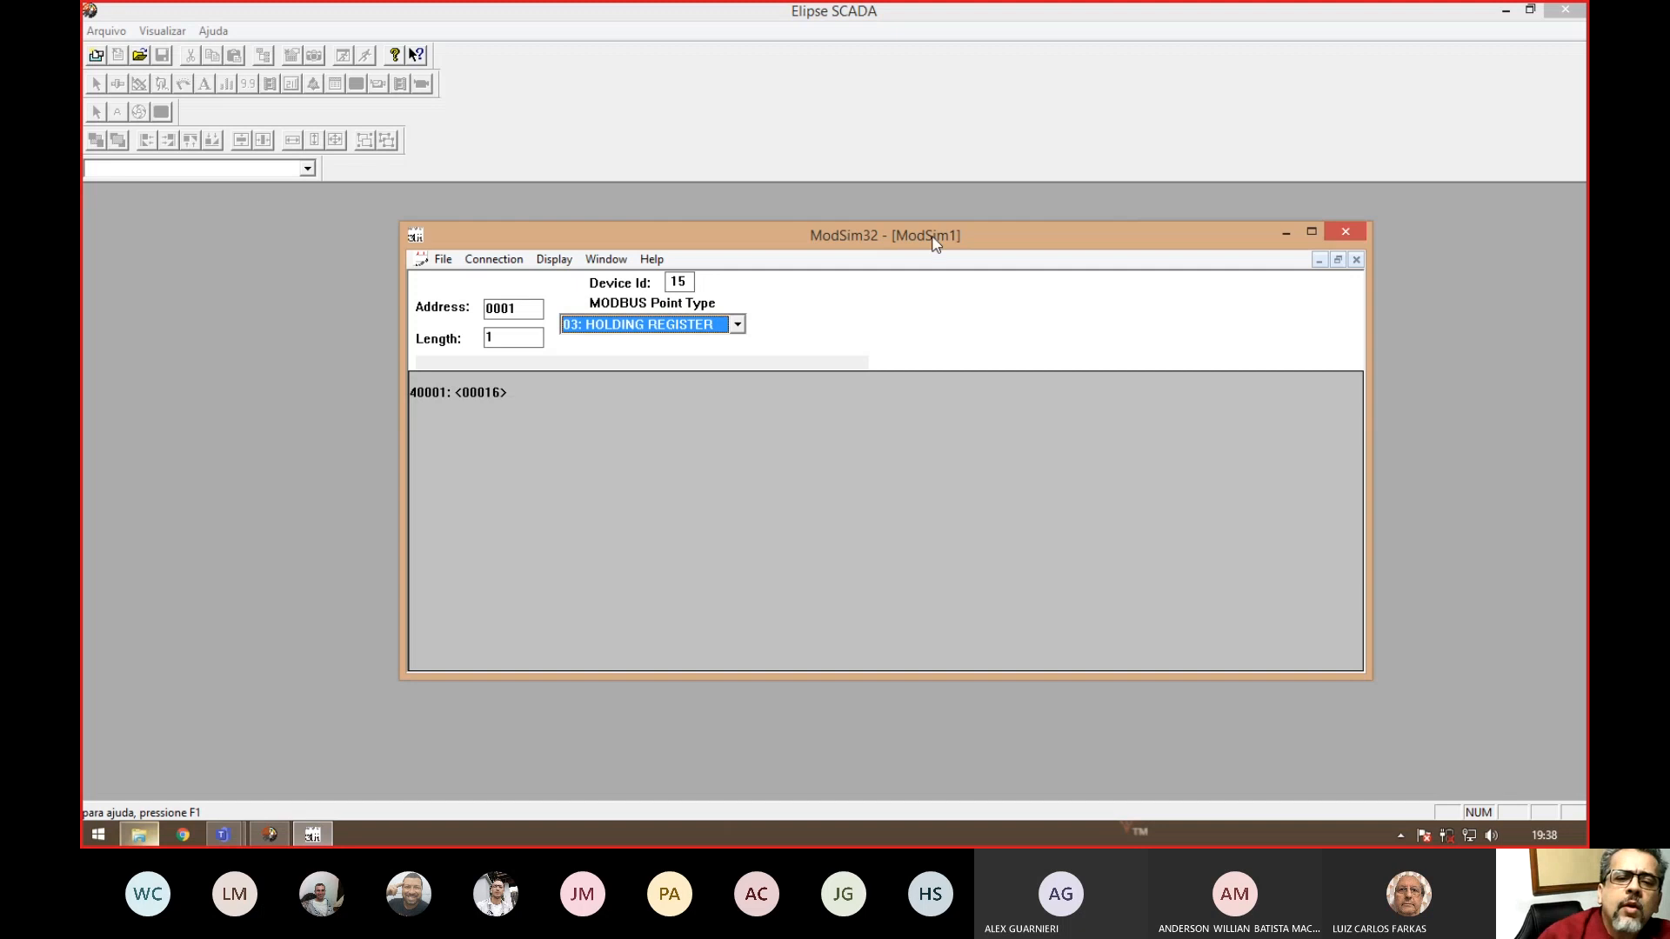
- Move the ModSim32 window and narrow it to uncover more of the Elipse SCADA workspace
{"action": "left_click_drag", "start_coordinate": [1023, 248], "coordinate": [1093, 277]}
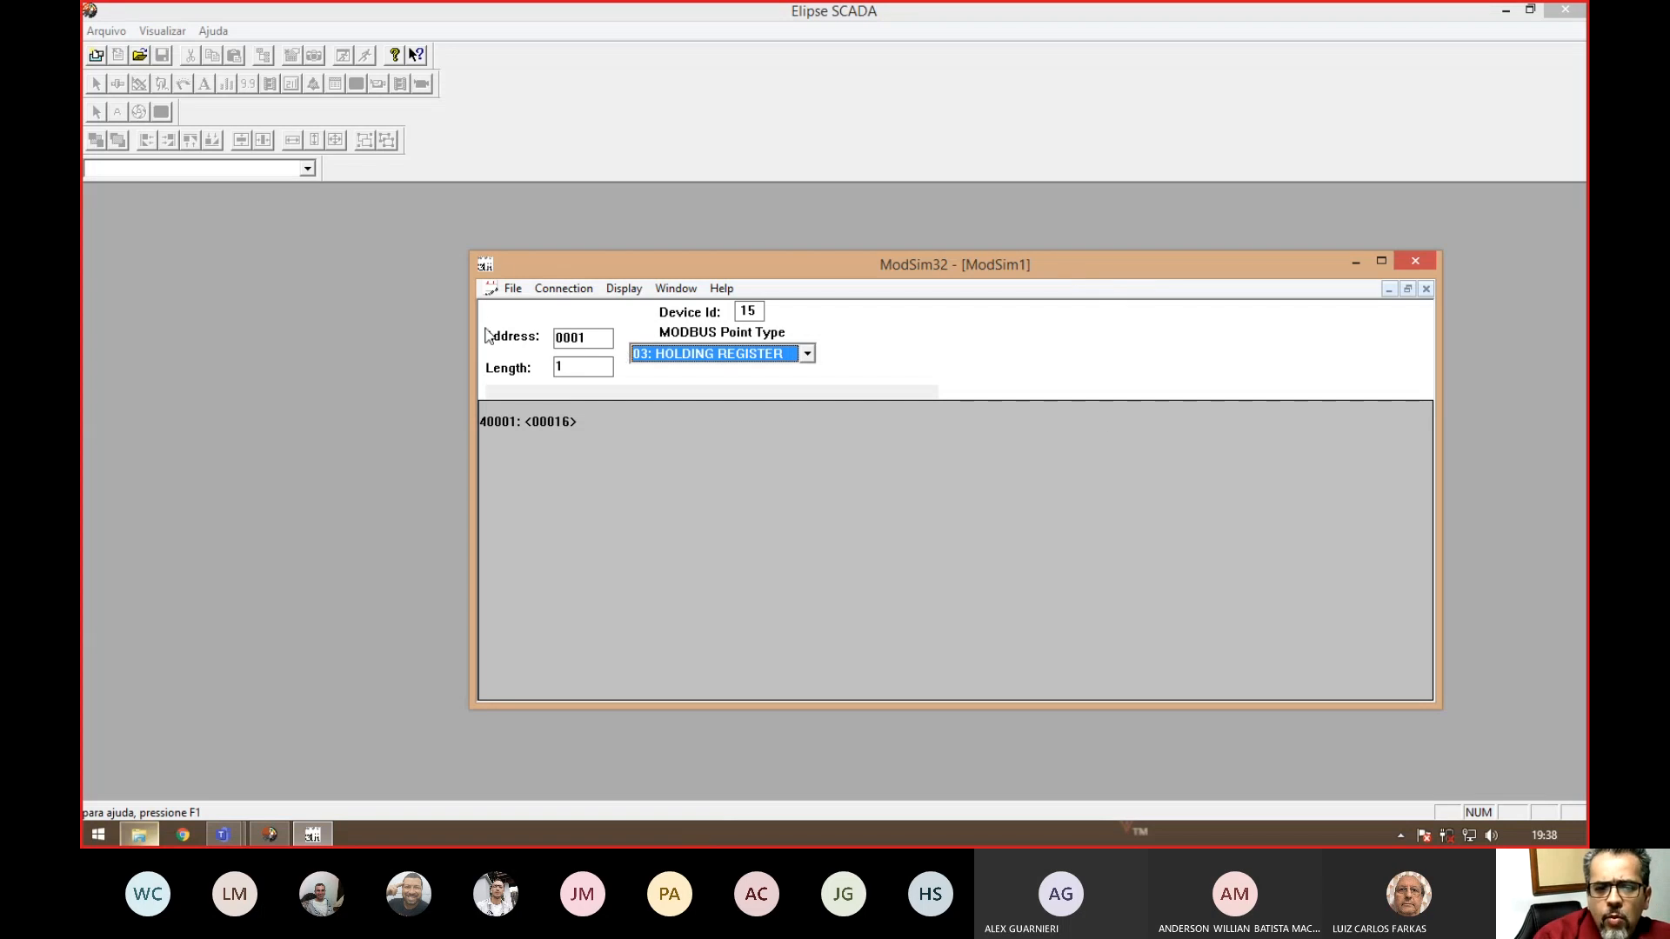
{"action": "left_click_drag", "start_coordinate": [471, 322], "coordinate": [925, 322]}
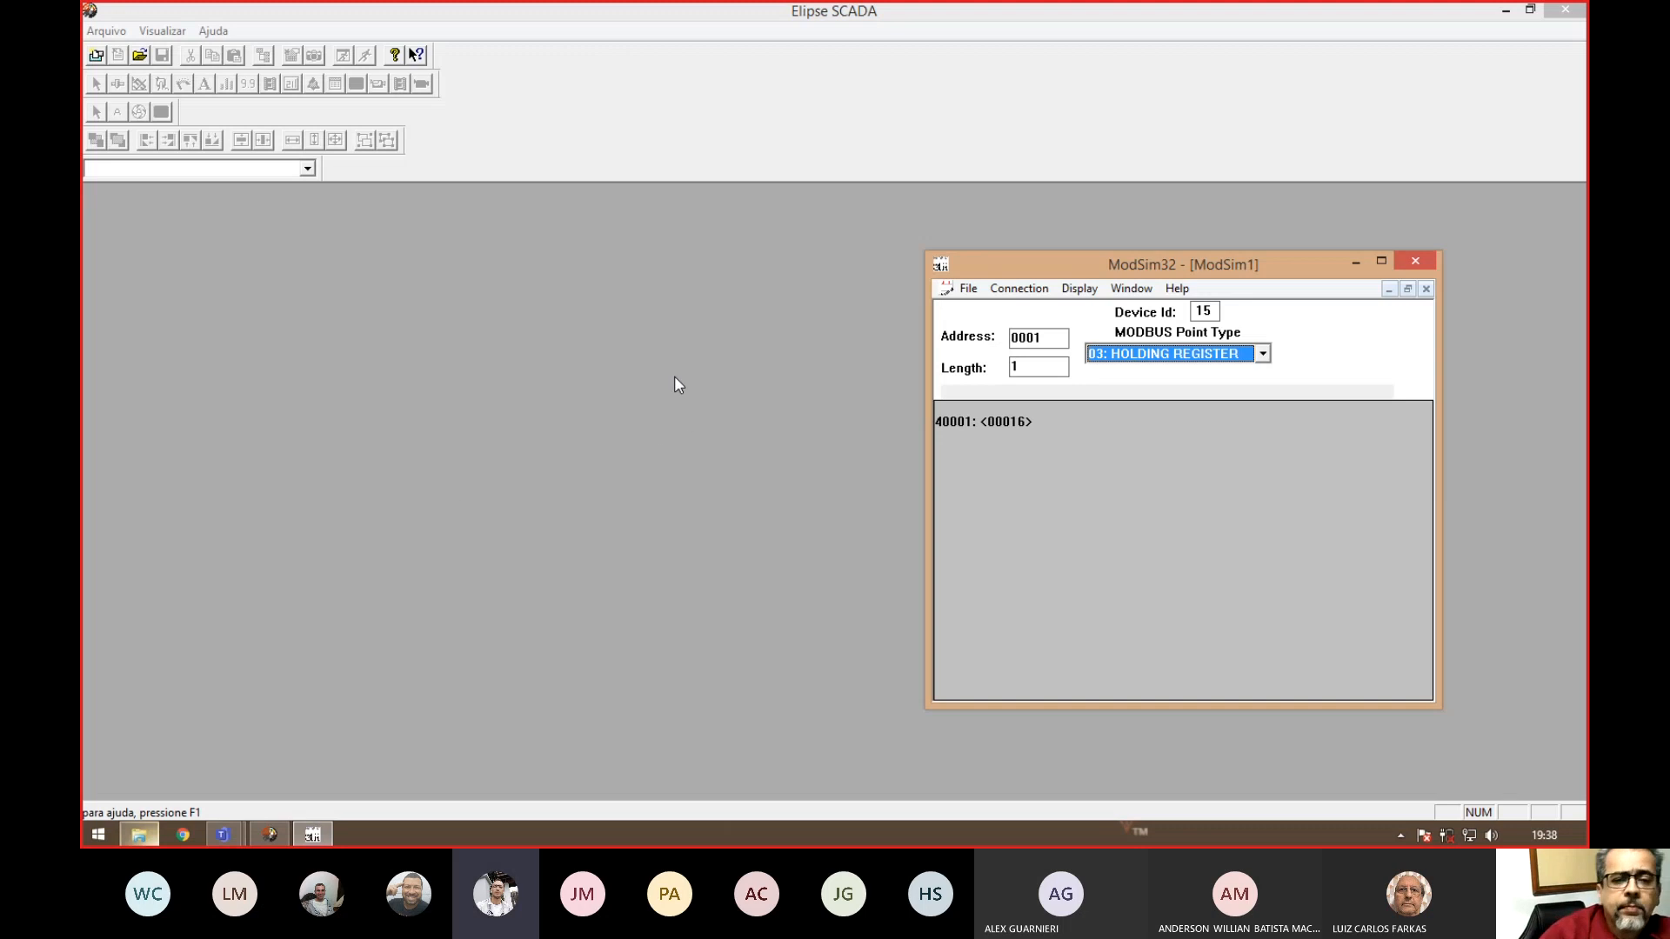
- Bring Elipse SCADA to the front, start a new application and choose Documentos as the save location
{"action": "left_click", "coordinate": [599, 439]}
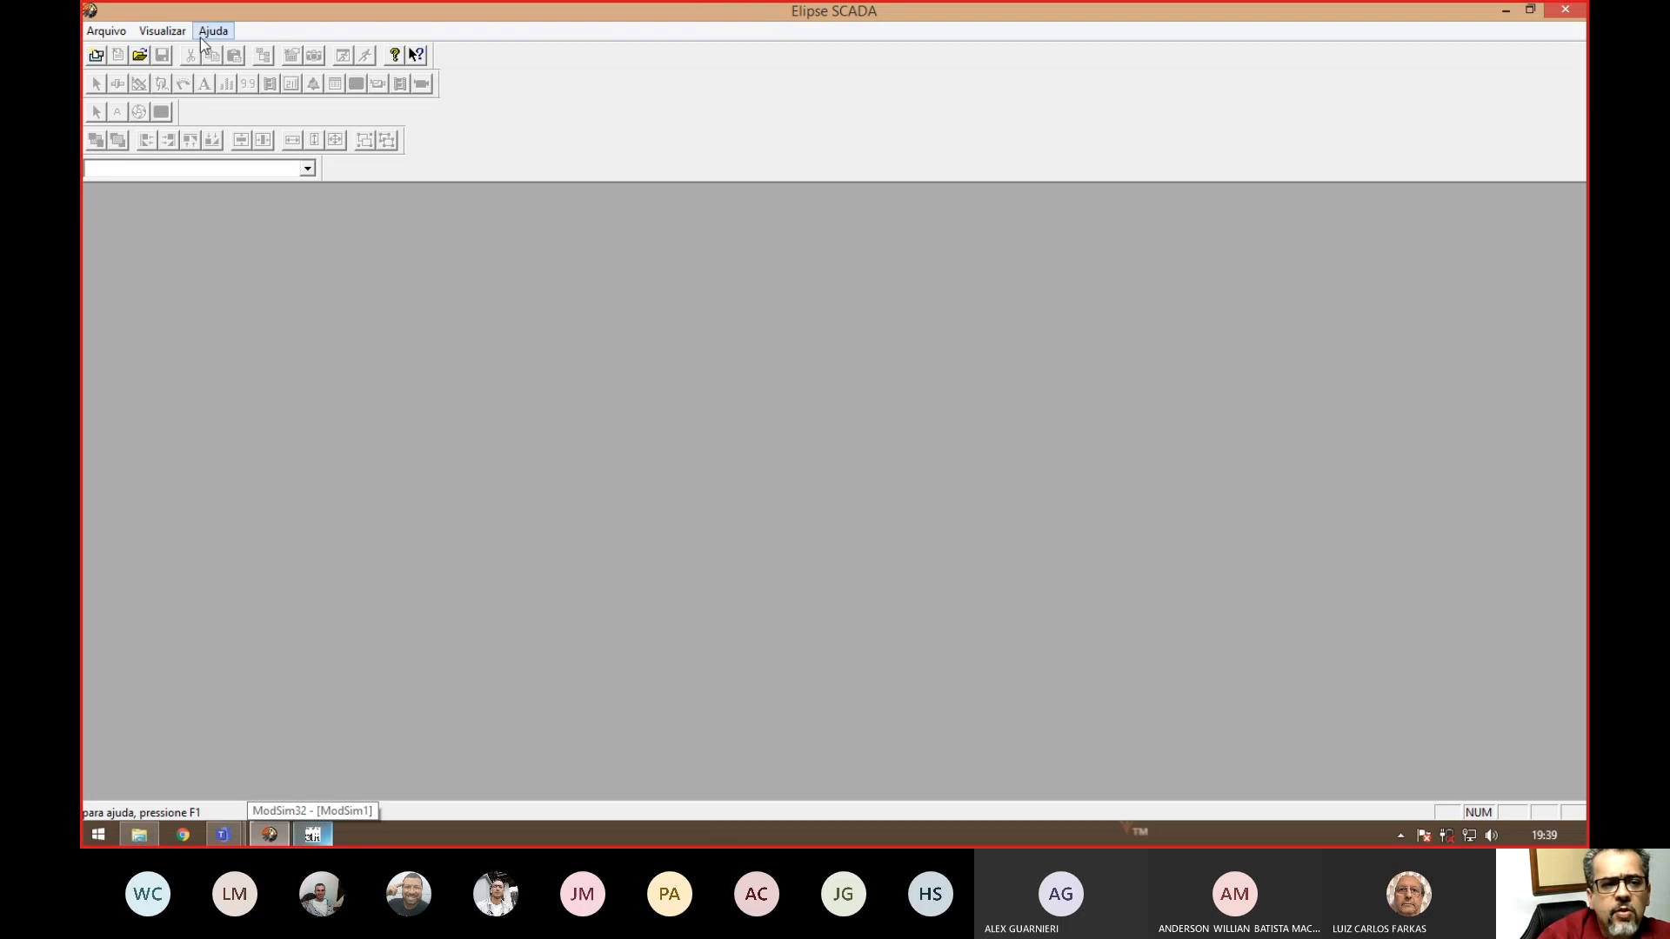
{"action": "left_click", "coordinate": [105, 33]}
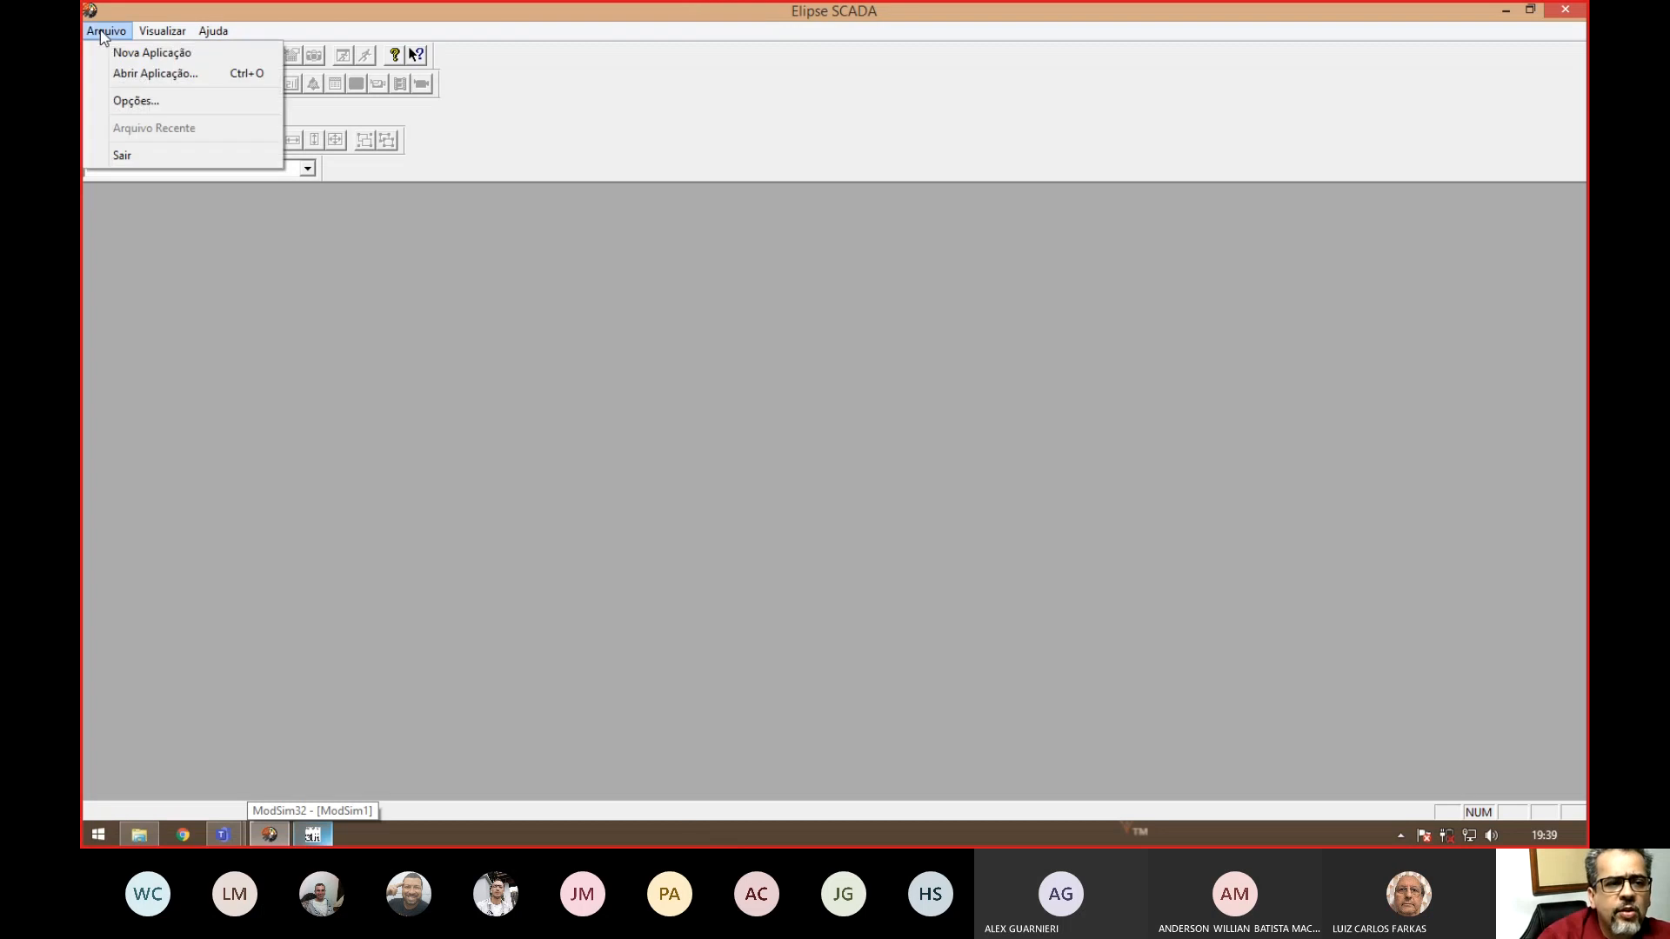
{"action": "left_click", "coordinate": [139, 55]}
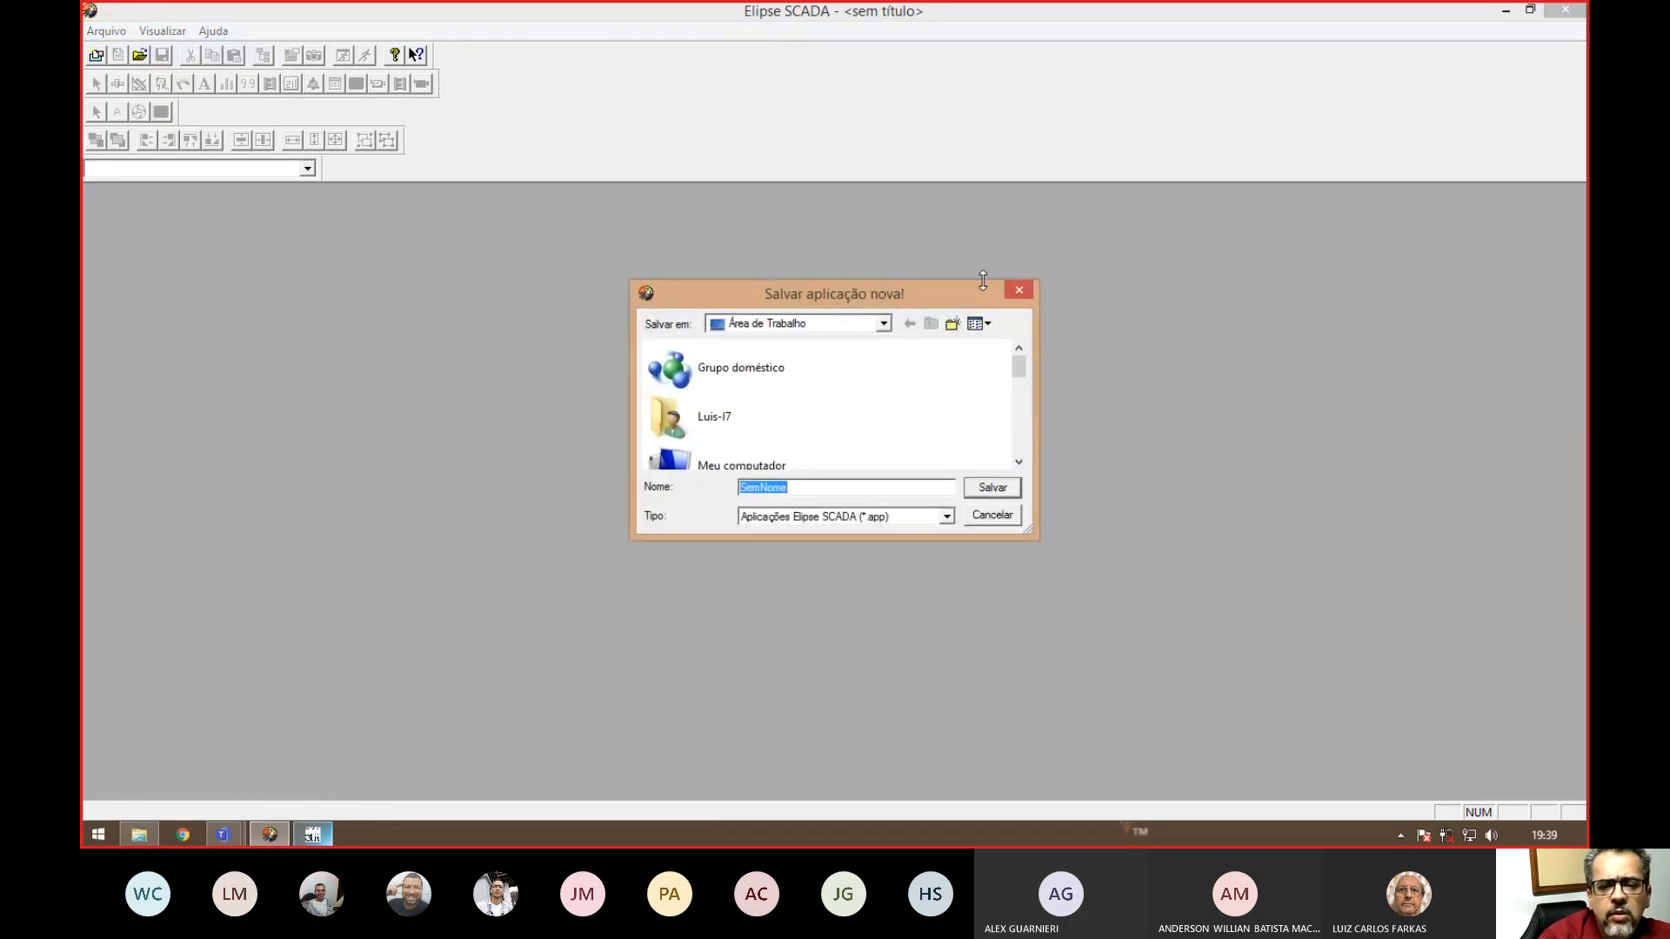
{"action": "left_click", "coordinate": [883, 323]}
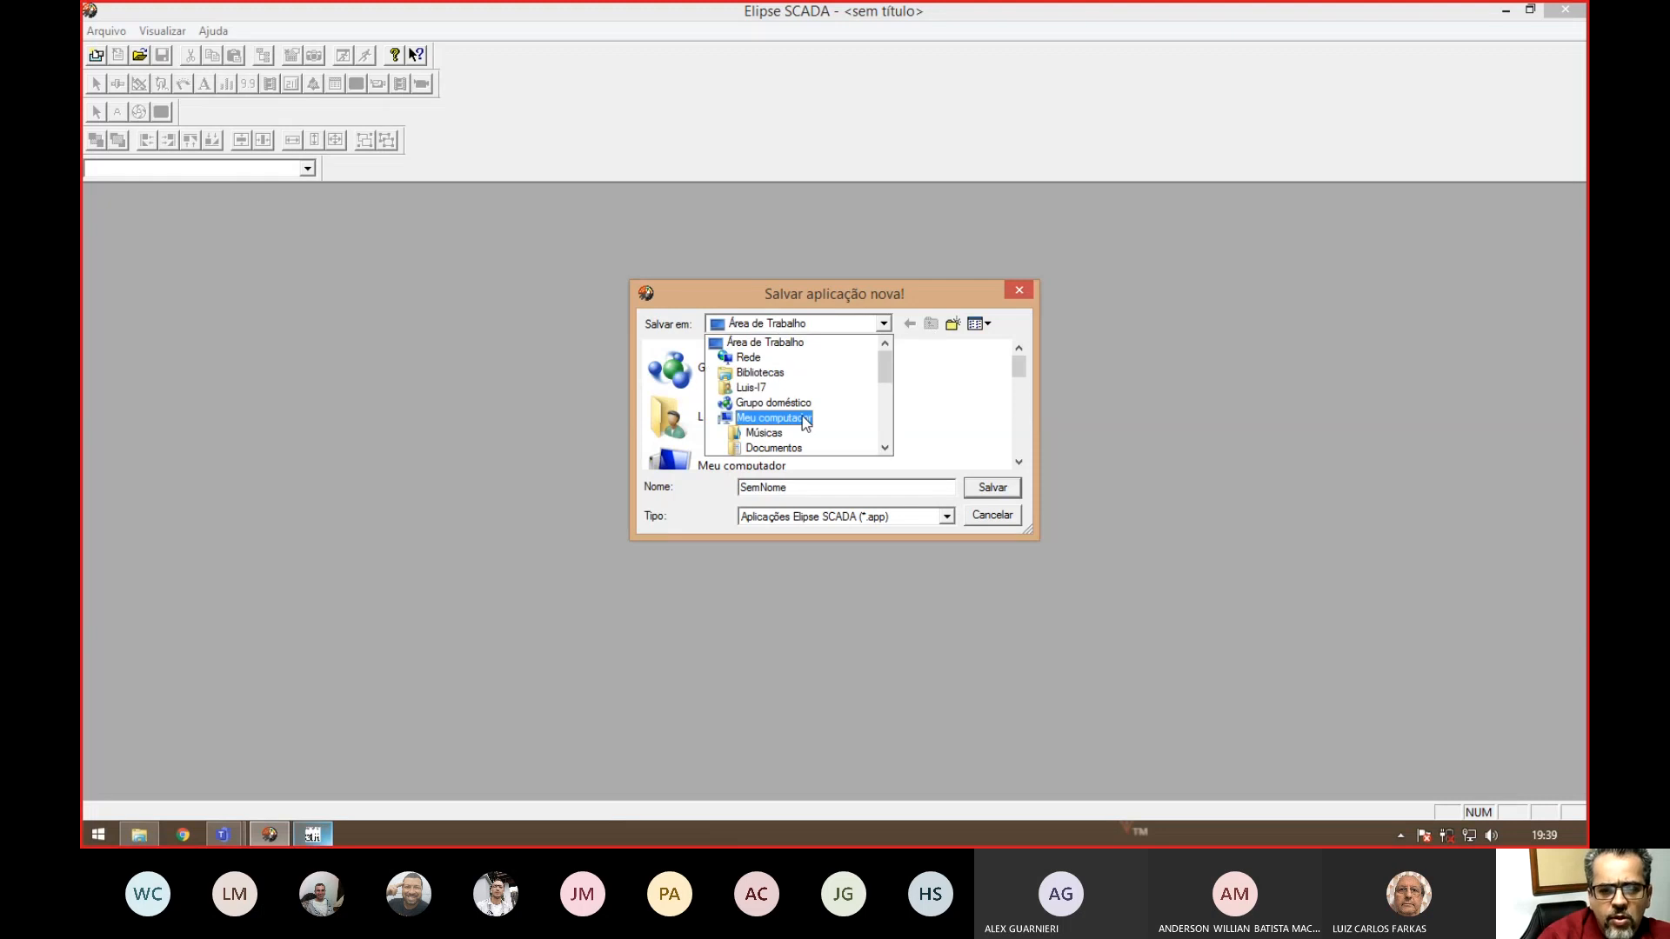
{"action": "left_click", "coordinate": [773, 448]}
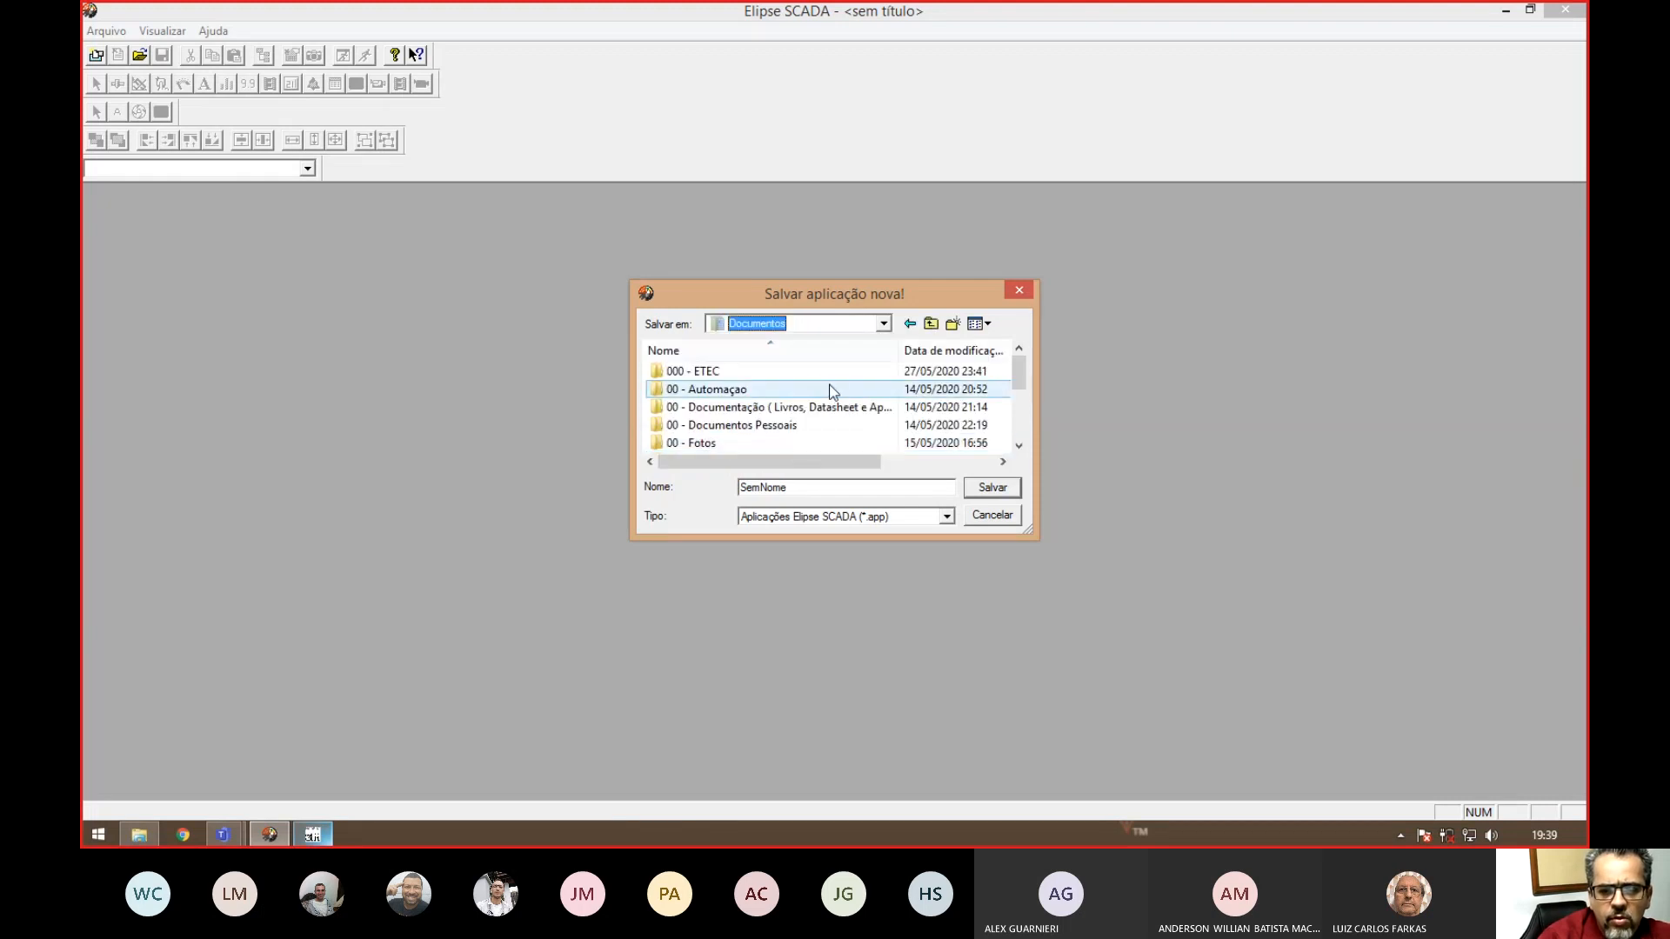
- Create a folder named Aulas Elipse in Documentos and save the new application inside it as Holding_Motores
{"action": "left_click", "coordinate": [953, 324]}
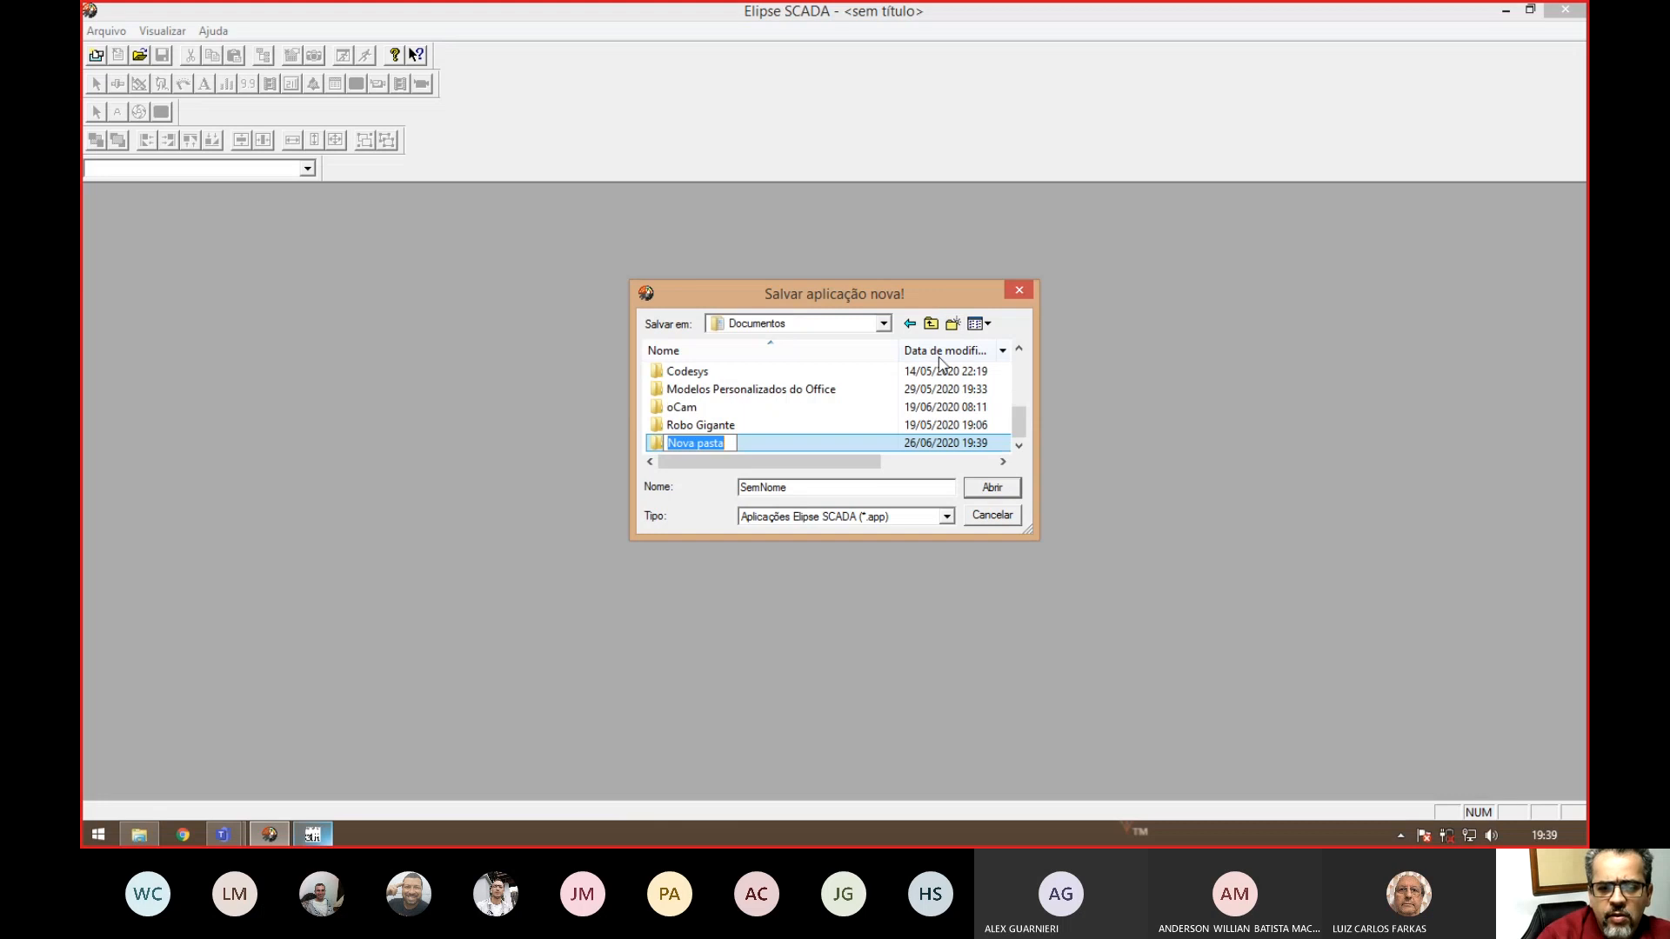
{"action": "type", "text": "A"}
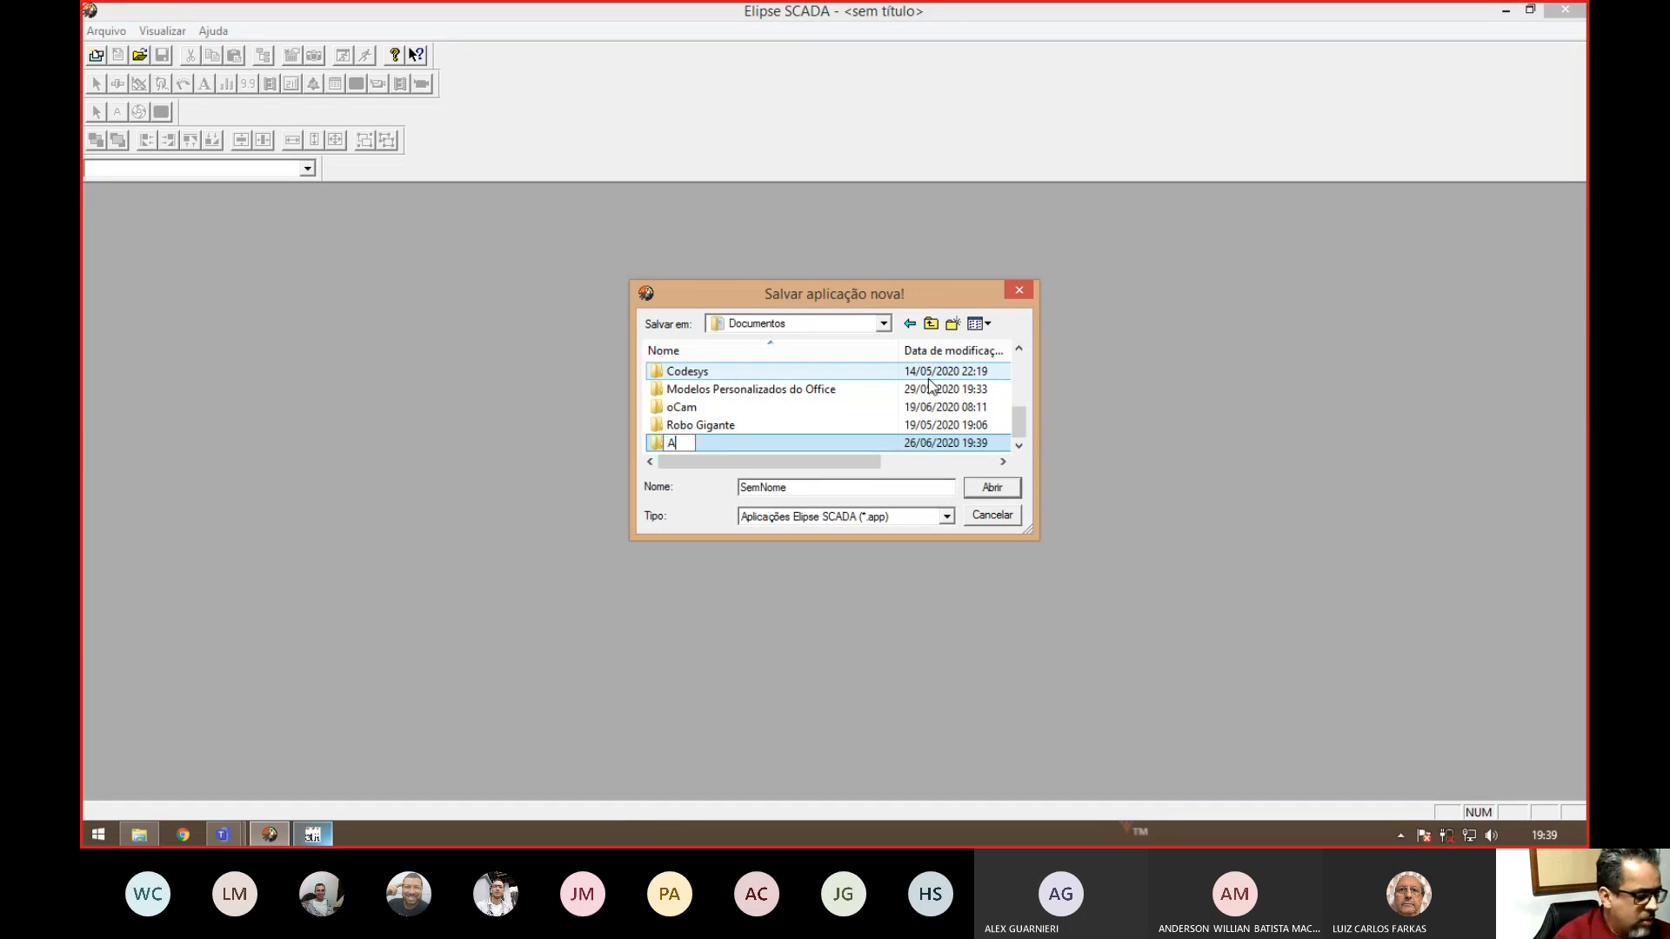
{"action": "type", "text": "ulas Elipse"}
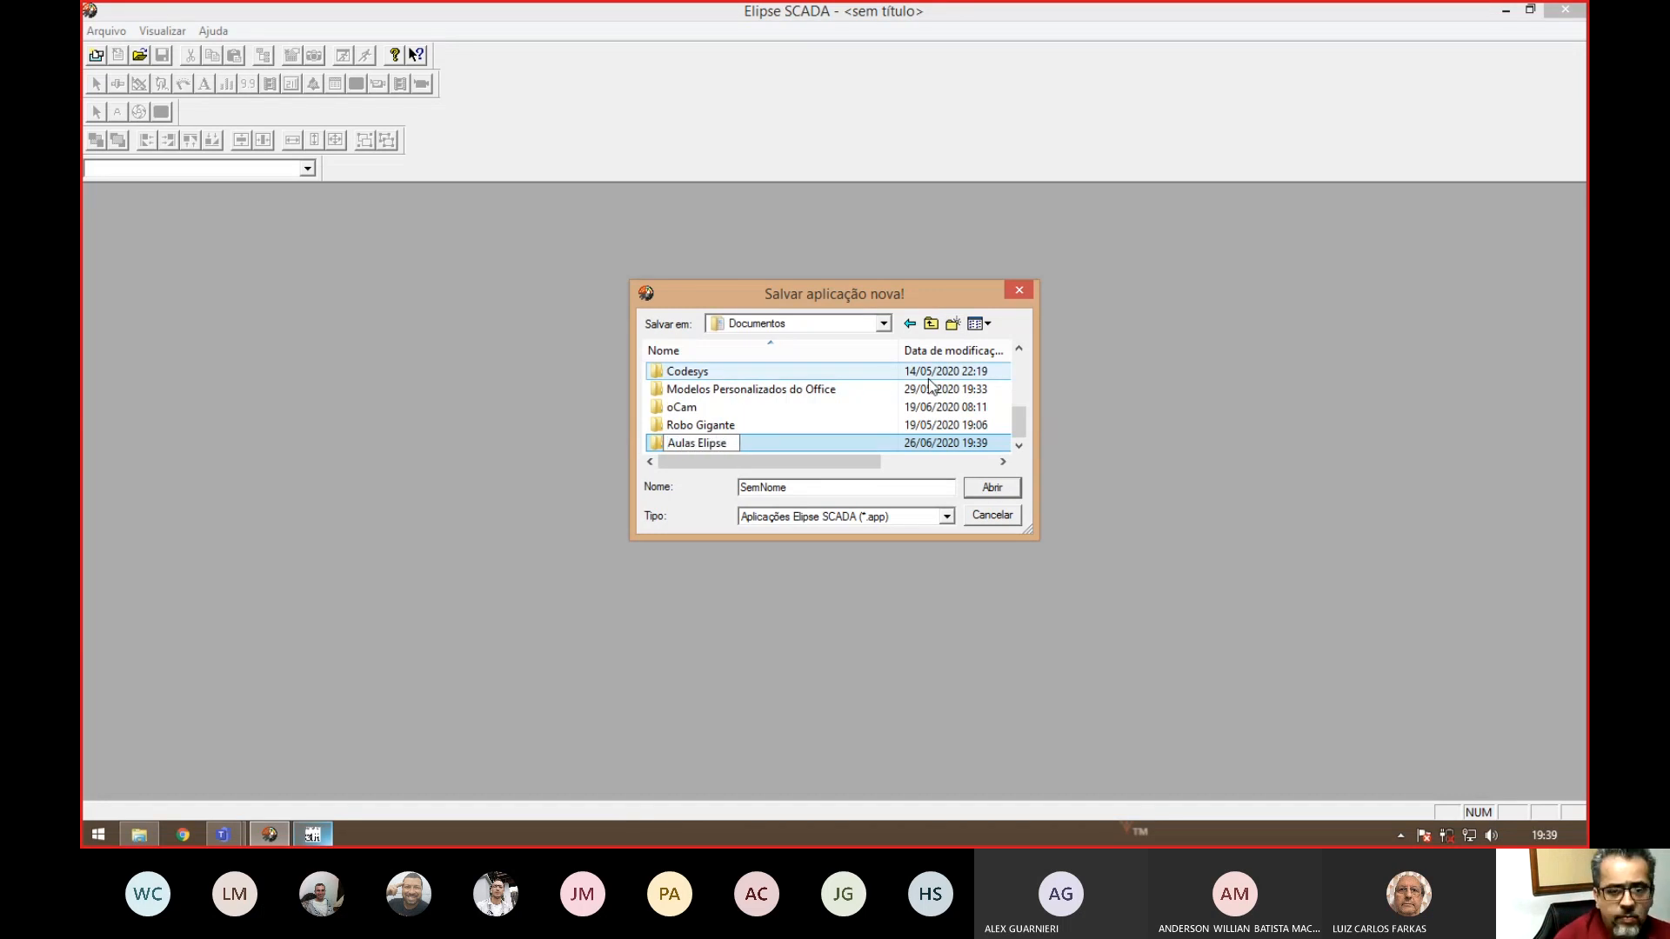
{"action": "key", "text": "Return"}
{"action": "key", "text": "Return"}
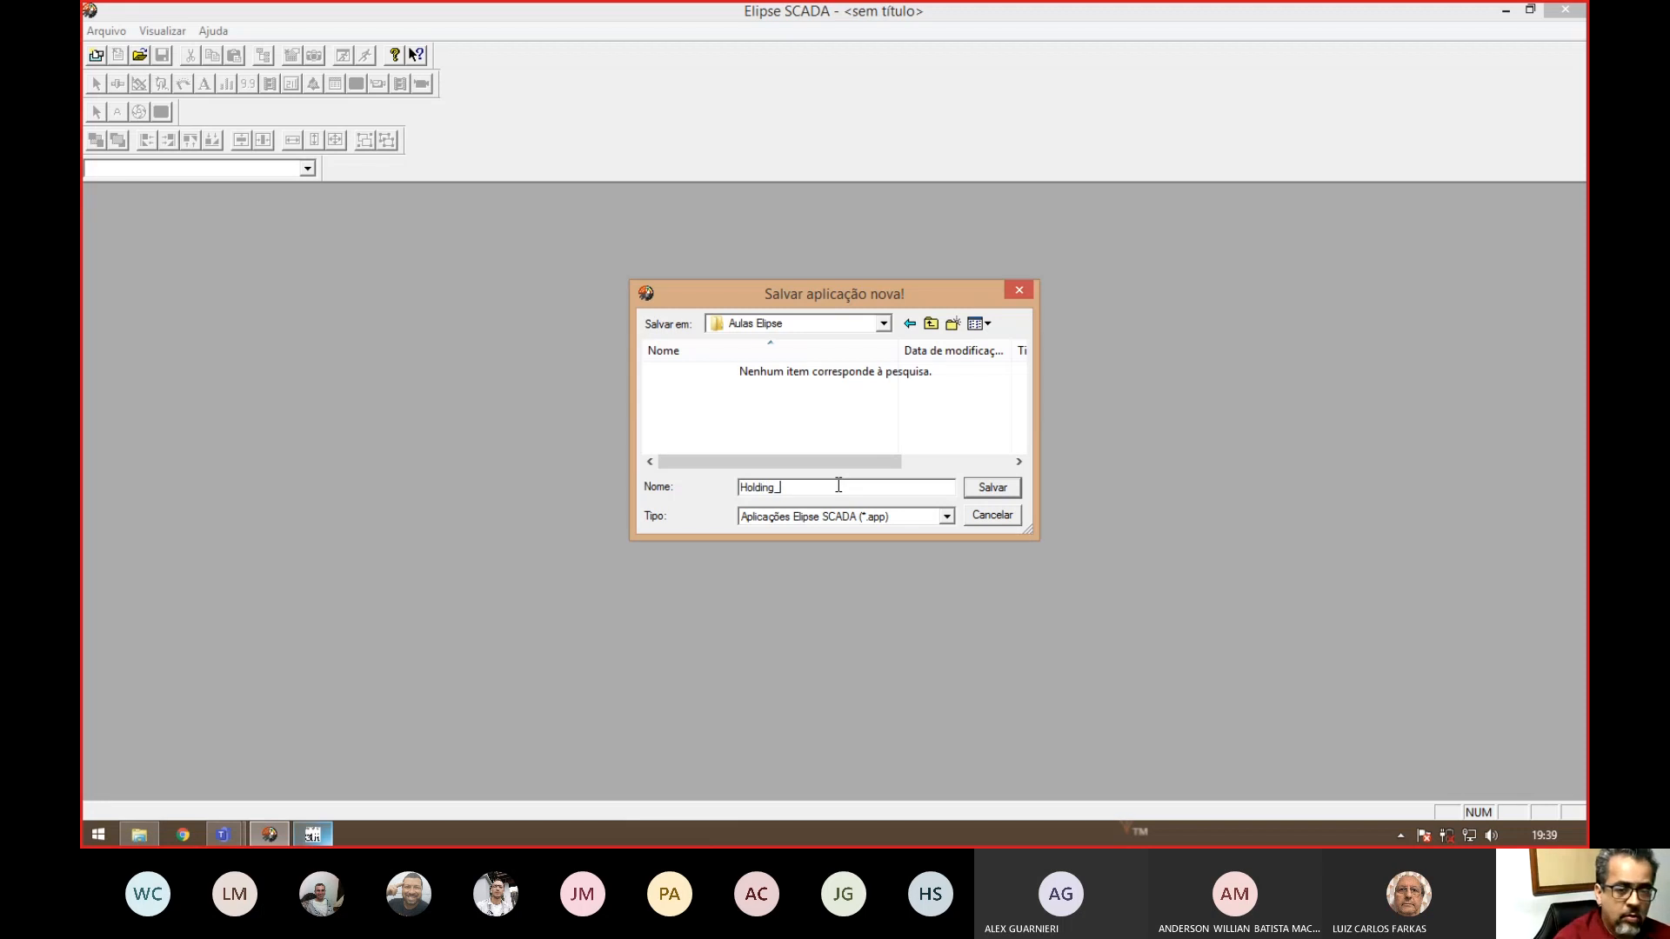
{"action": "type", "text": "Motores"}
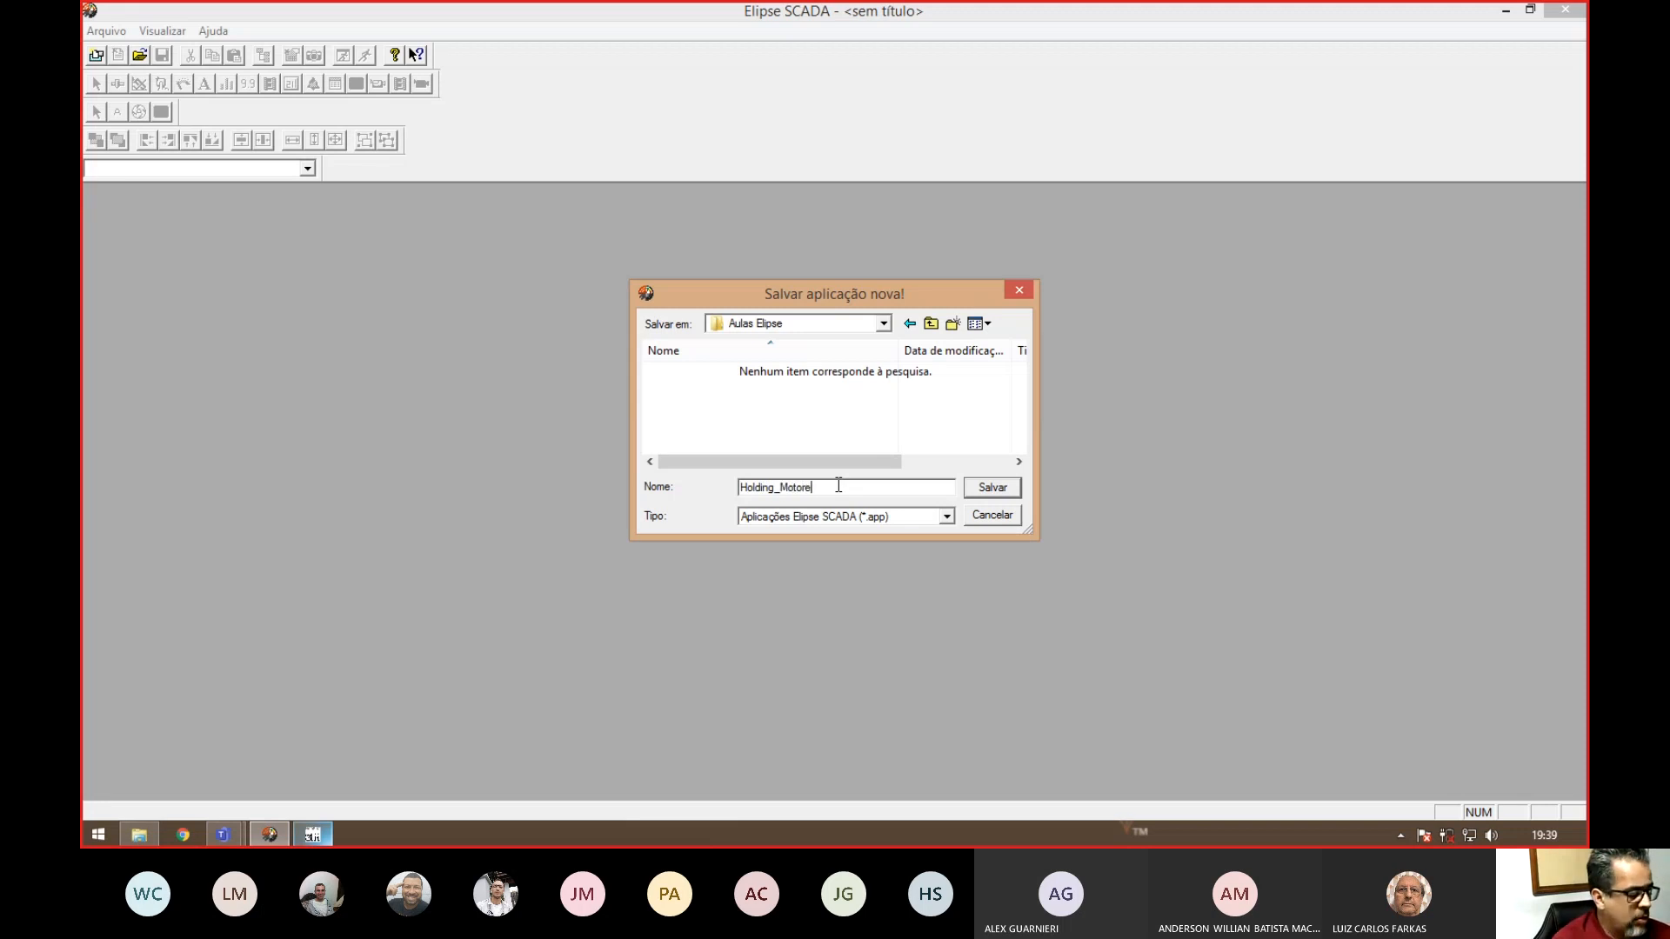
{"action": "left_click", "coordinate": [999, 488]}
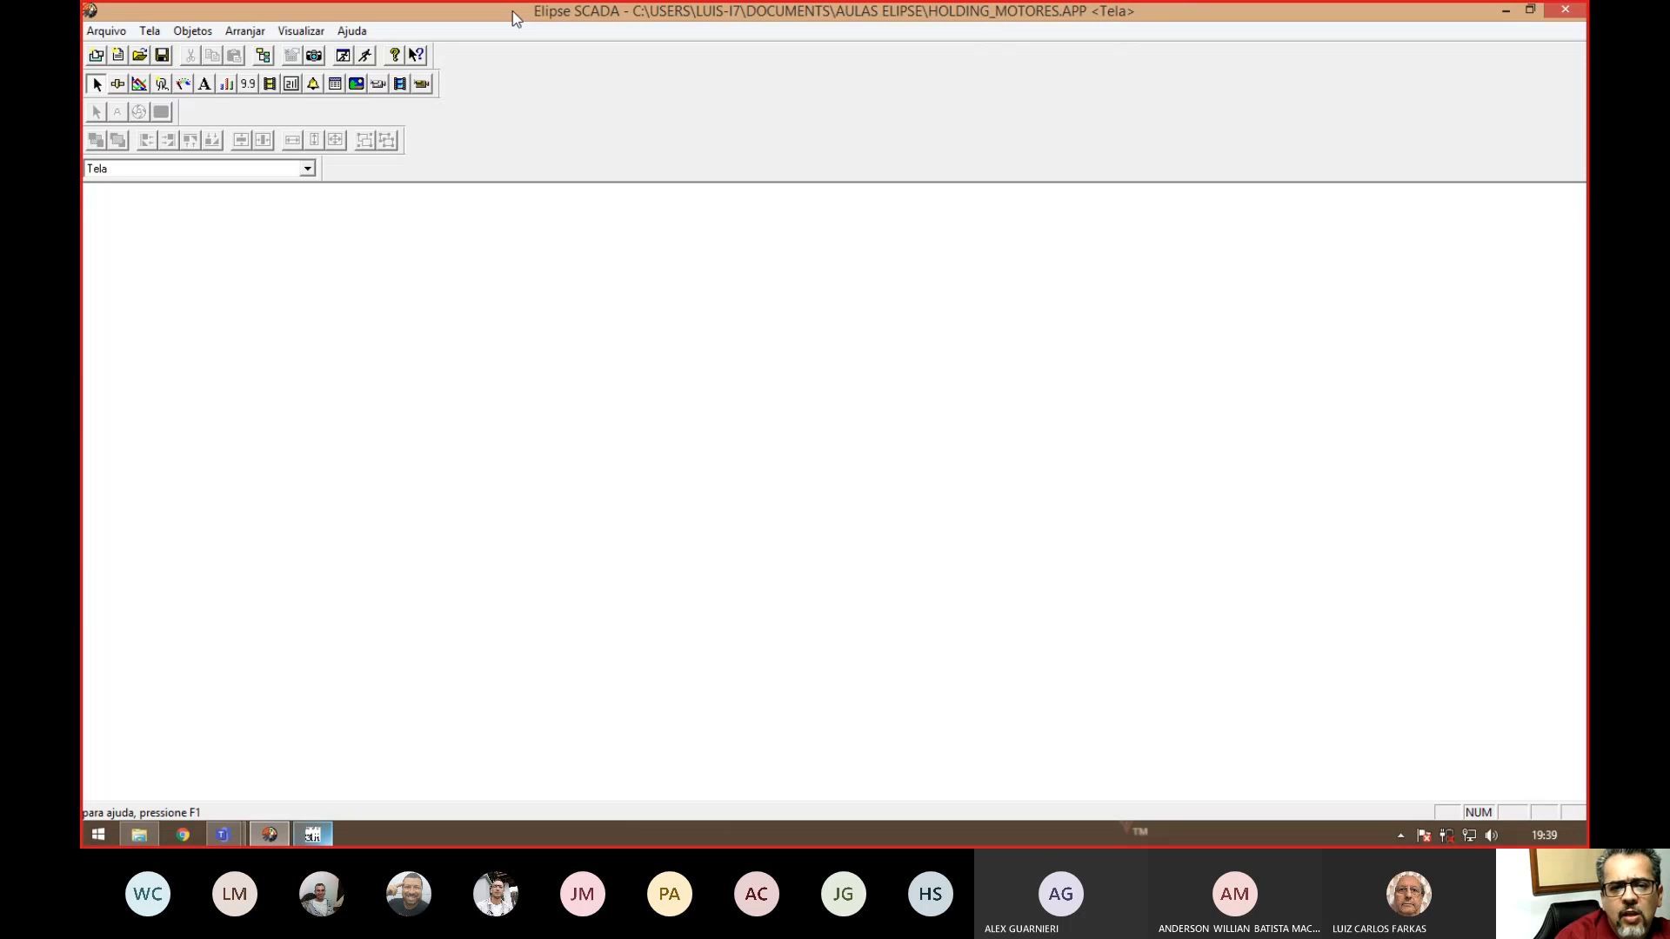
- Switch to File Explorer and locate the Aulas Elipse folder within Documentos
{"action": "left_click", "coordinate": [143, 834]}
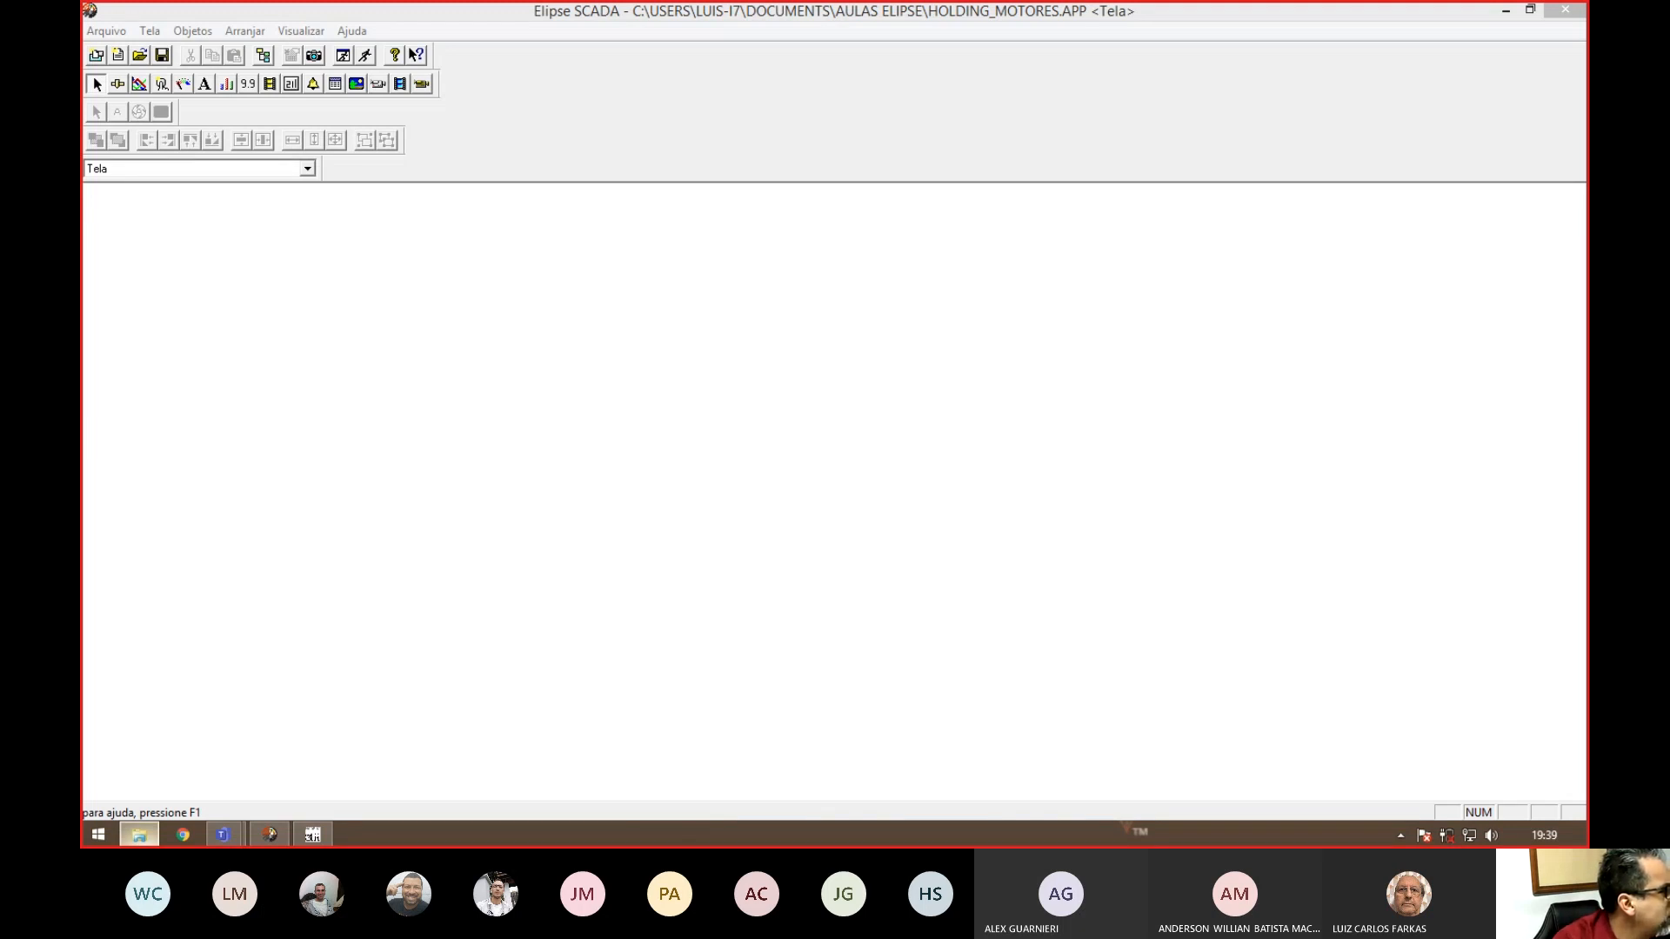
{"action": "left_click_drag", "start_coordinate": [82, 335], "coordinate": [759, 205]}
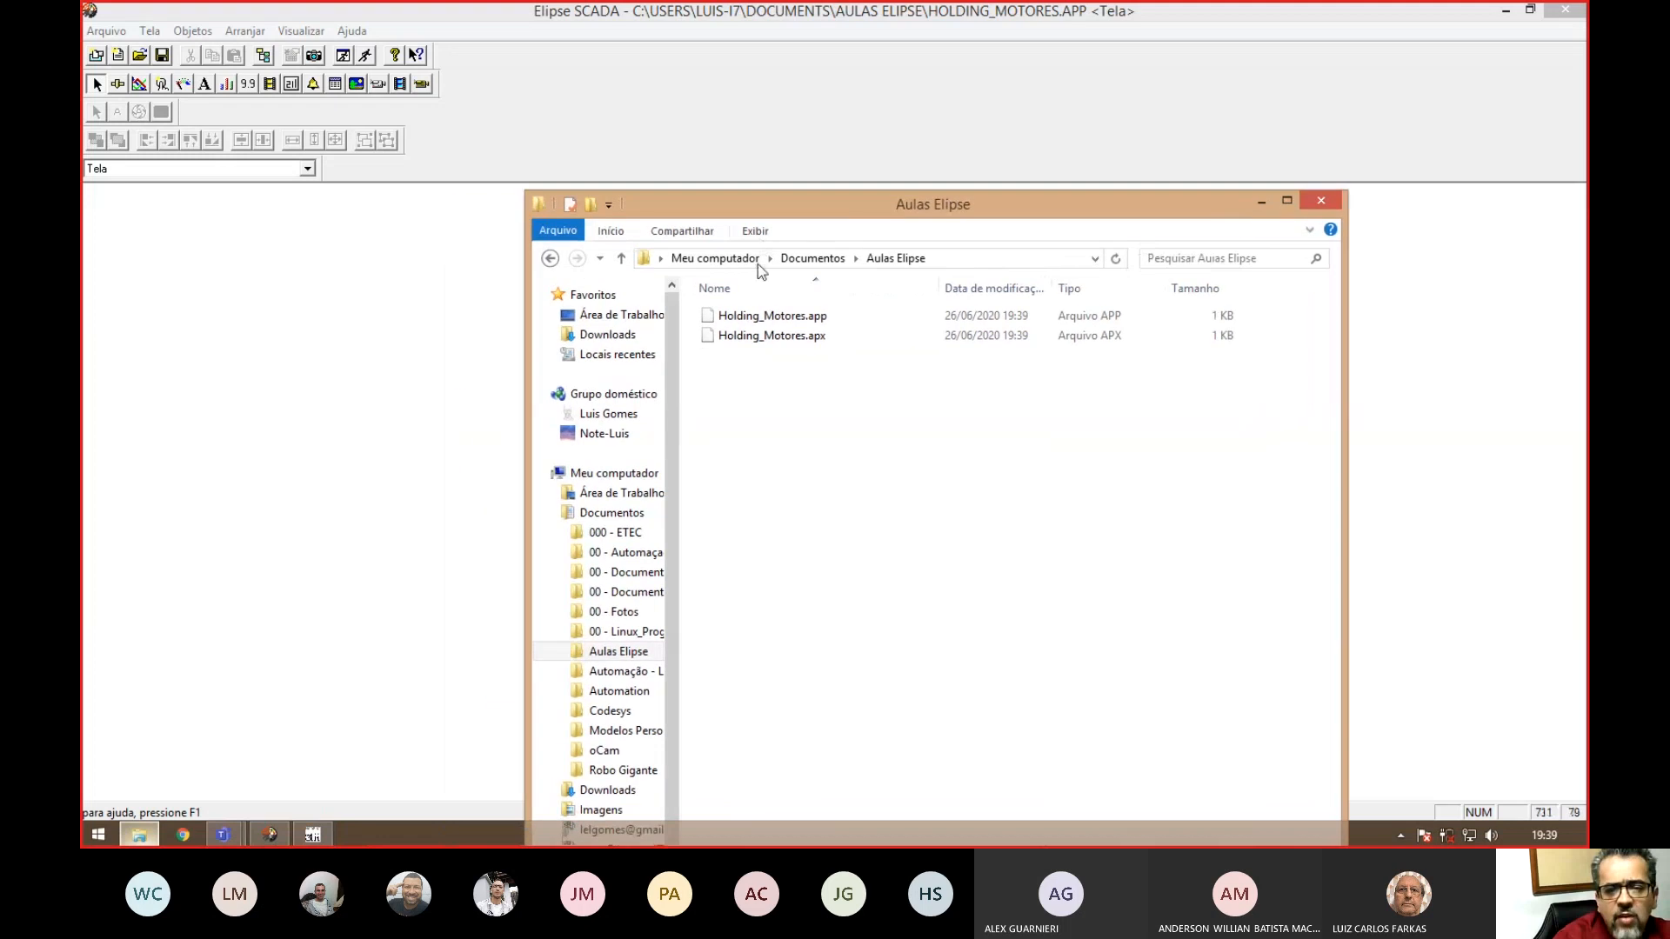
{"action": "left_click", "coordinate": [824, 261]}
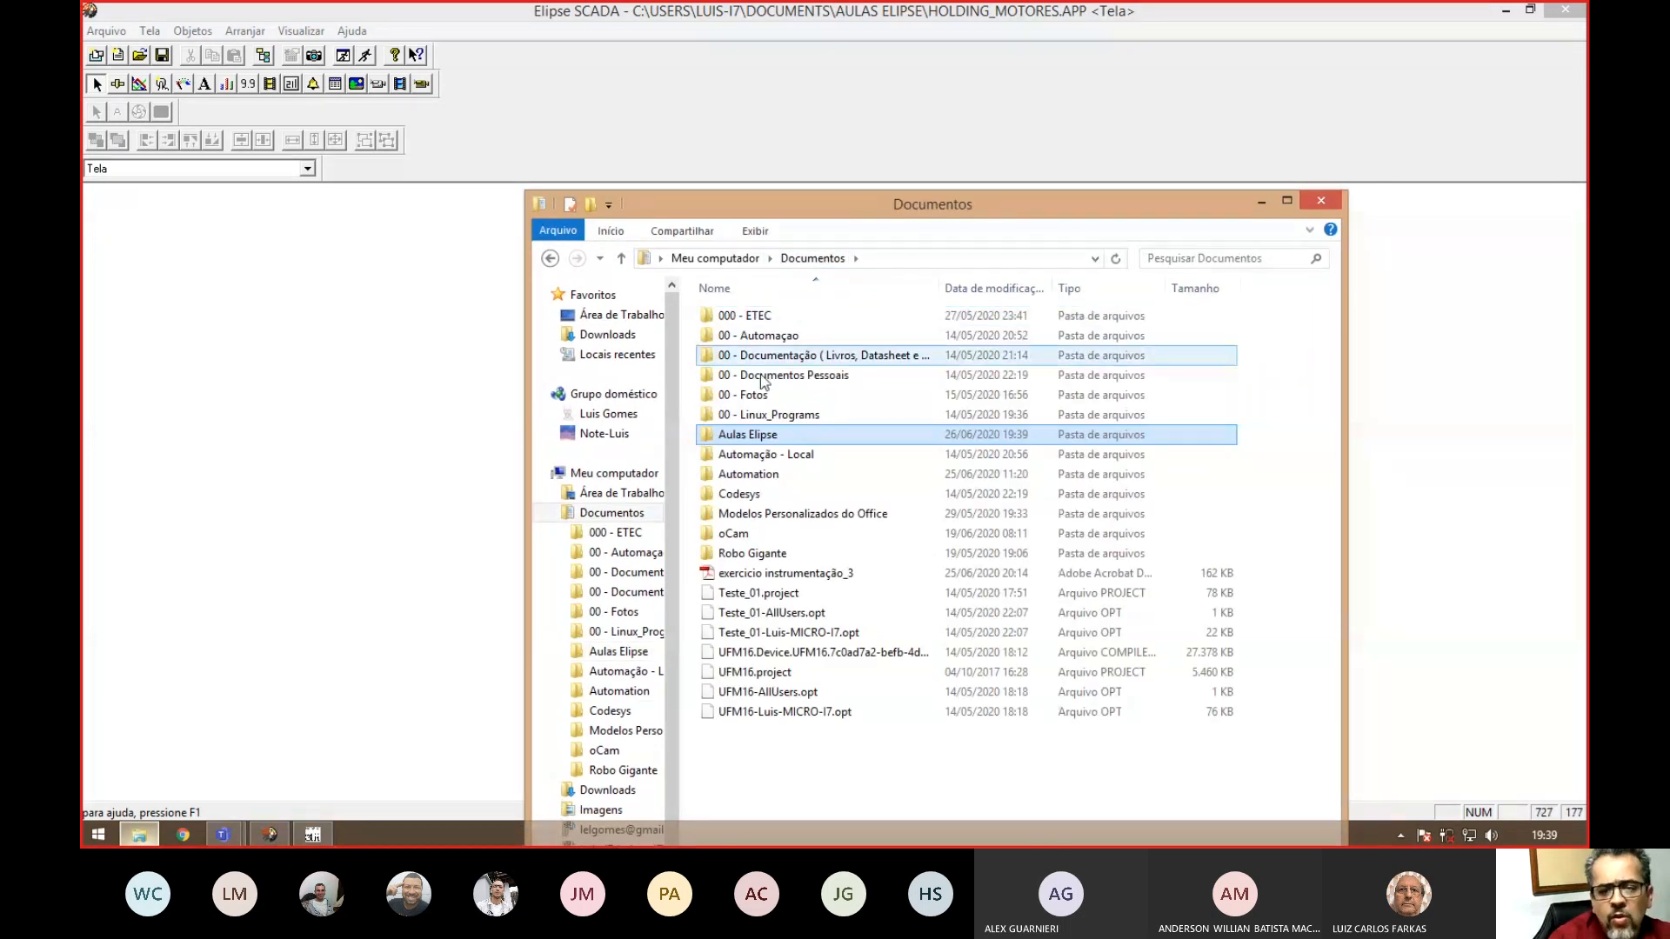
{"action": "left_click", "coordinate": [752, 435]}
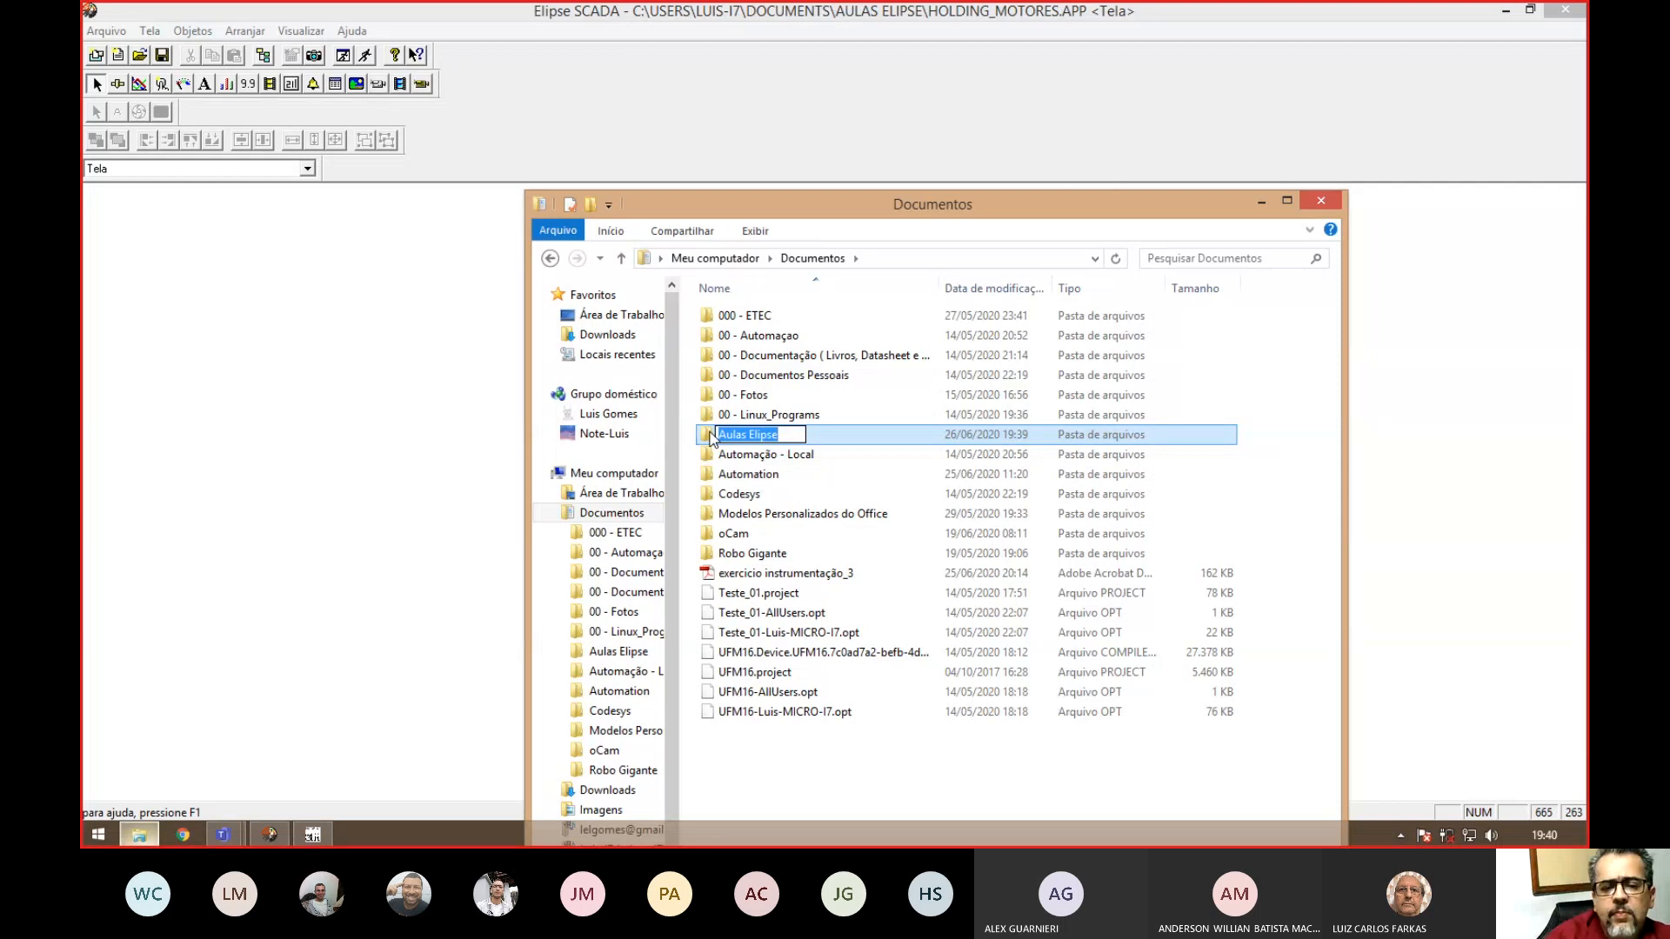
{"action": "left_click", "coordinate": [713, 439]}
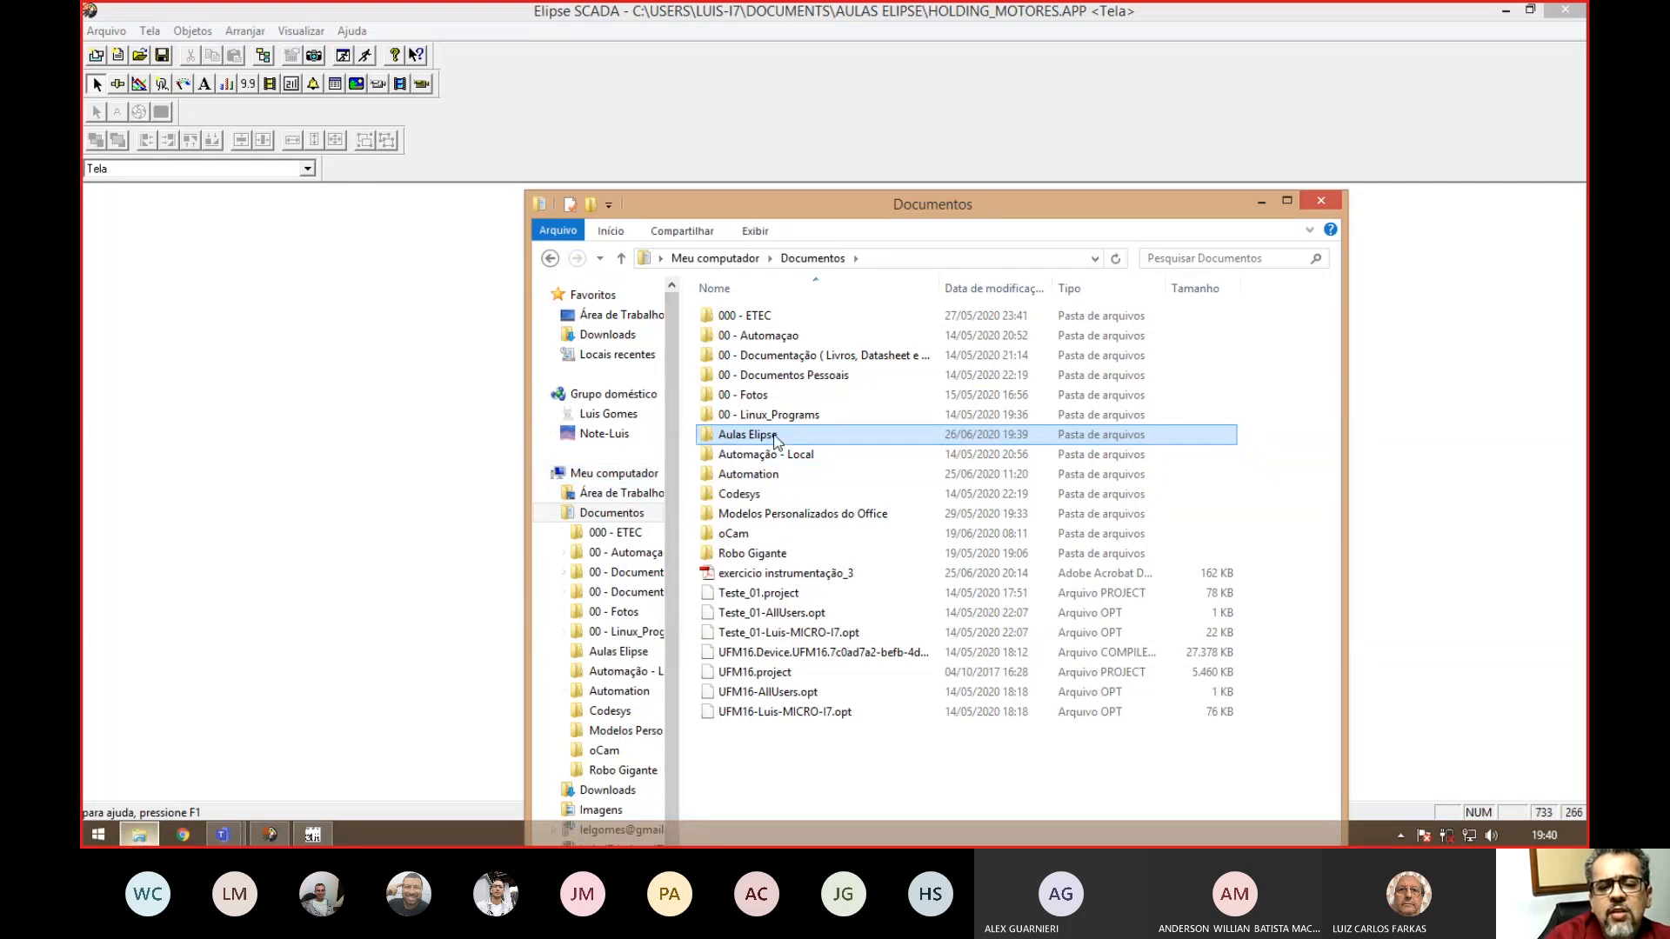
{"action": "mouse_move", "coordinate": [775, 437]}
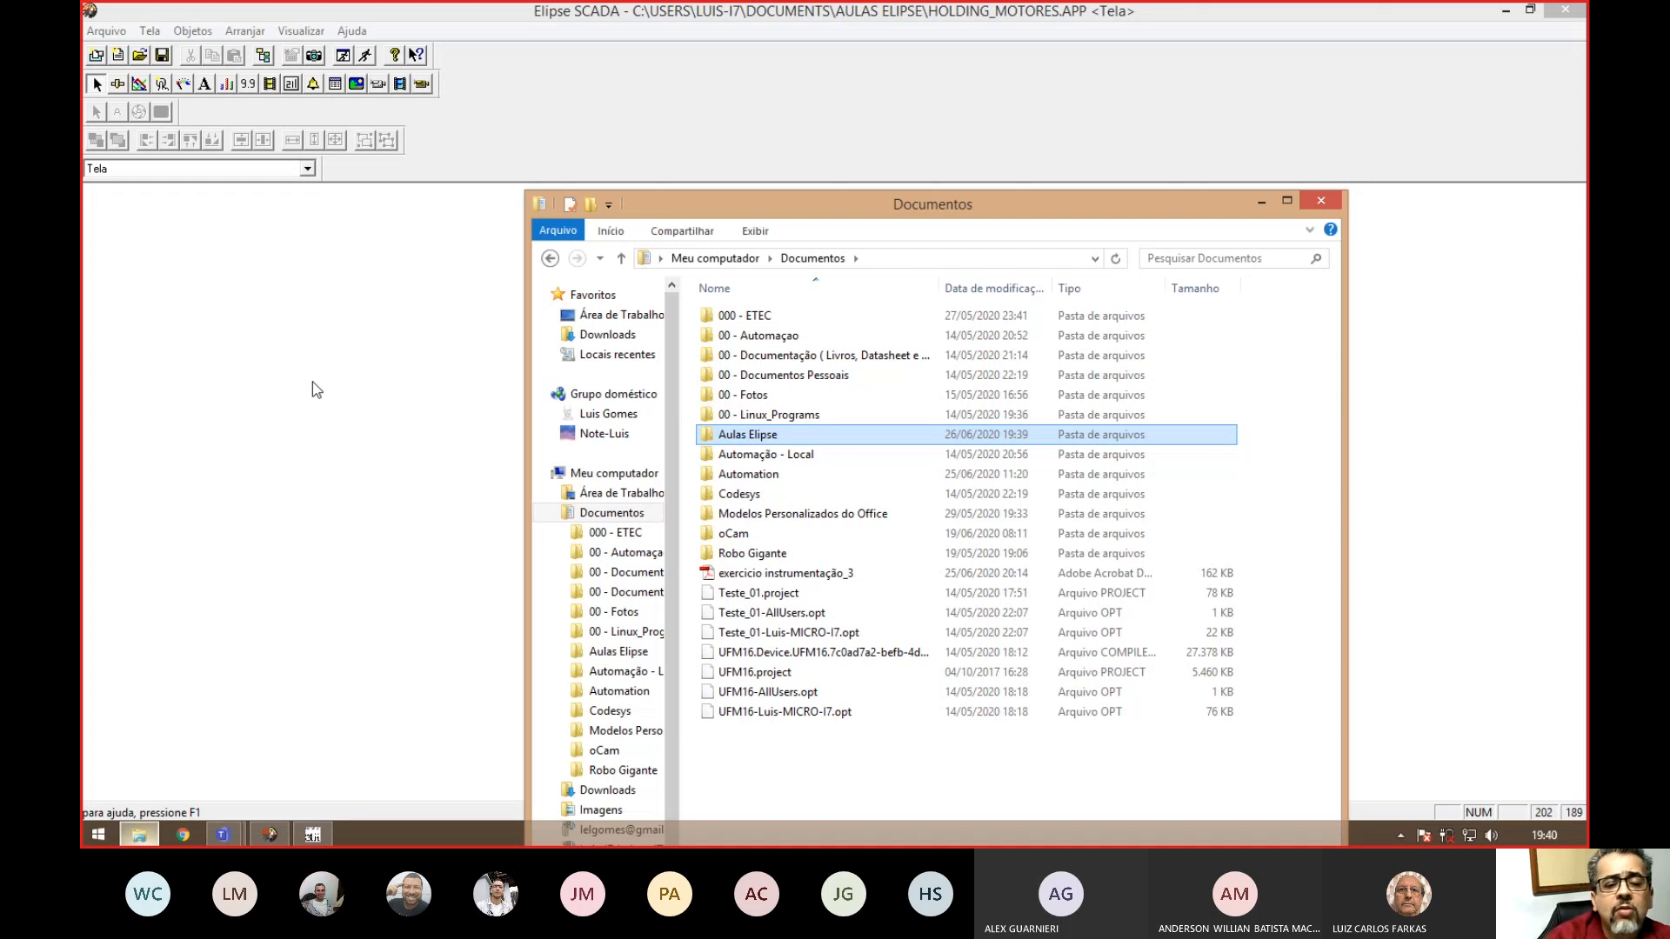
- Open the Aulas Elipse folder and examine the Holding_Motores.app and Holding_Motores.apx files
{"action": "left_click", "coordinate": [759, 437]}
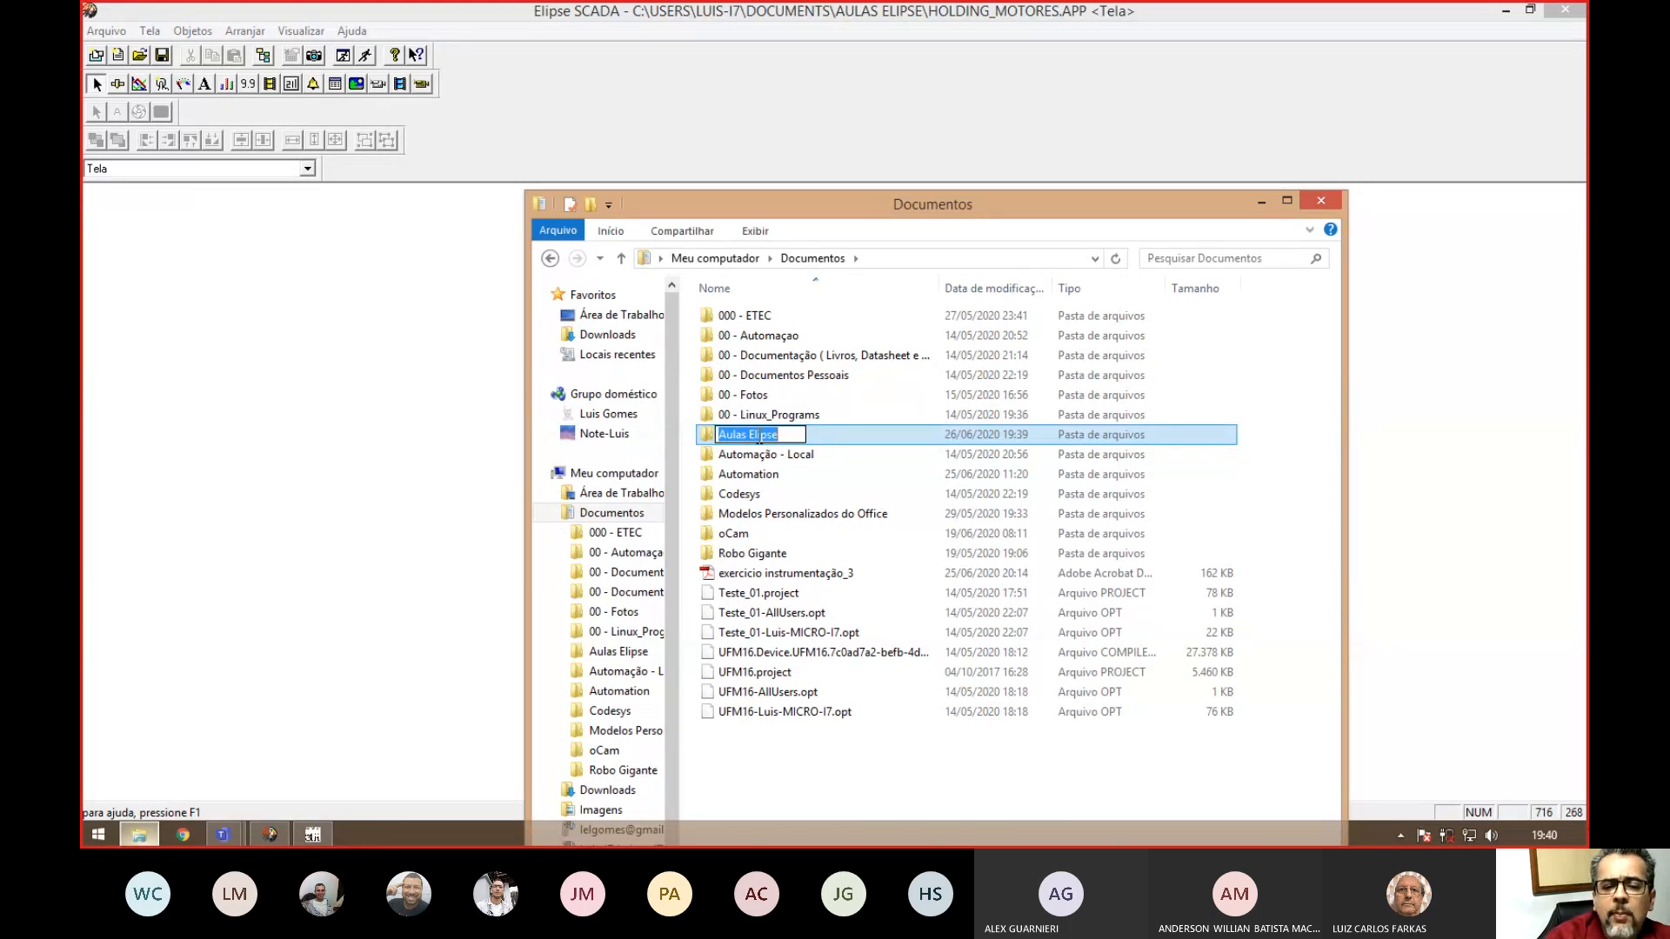
{"action": "double_click", "coordinate": [760, 437]}
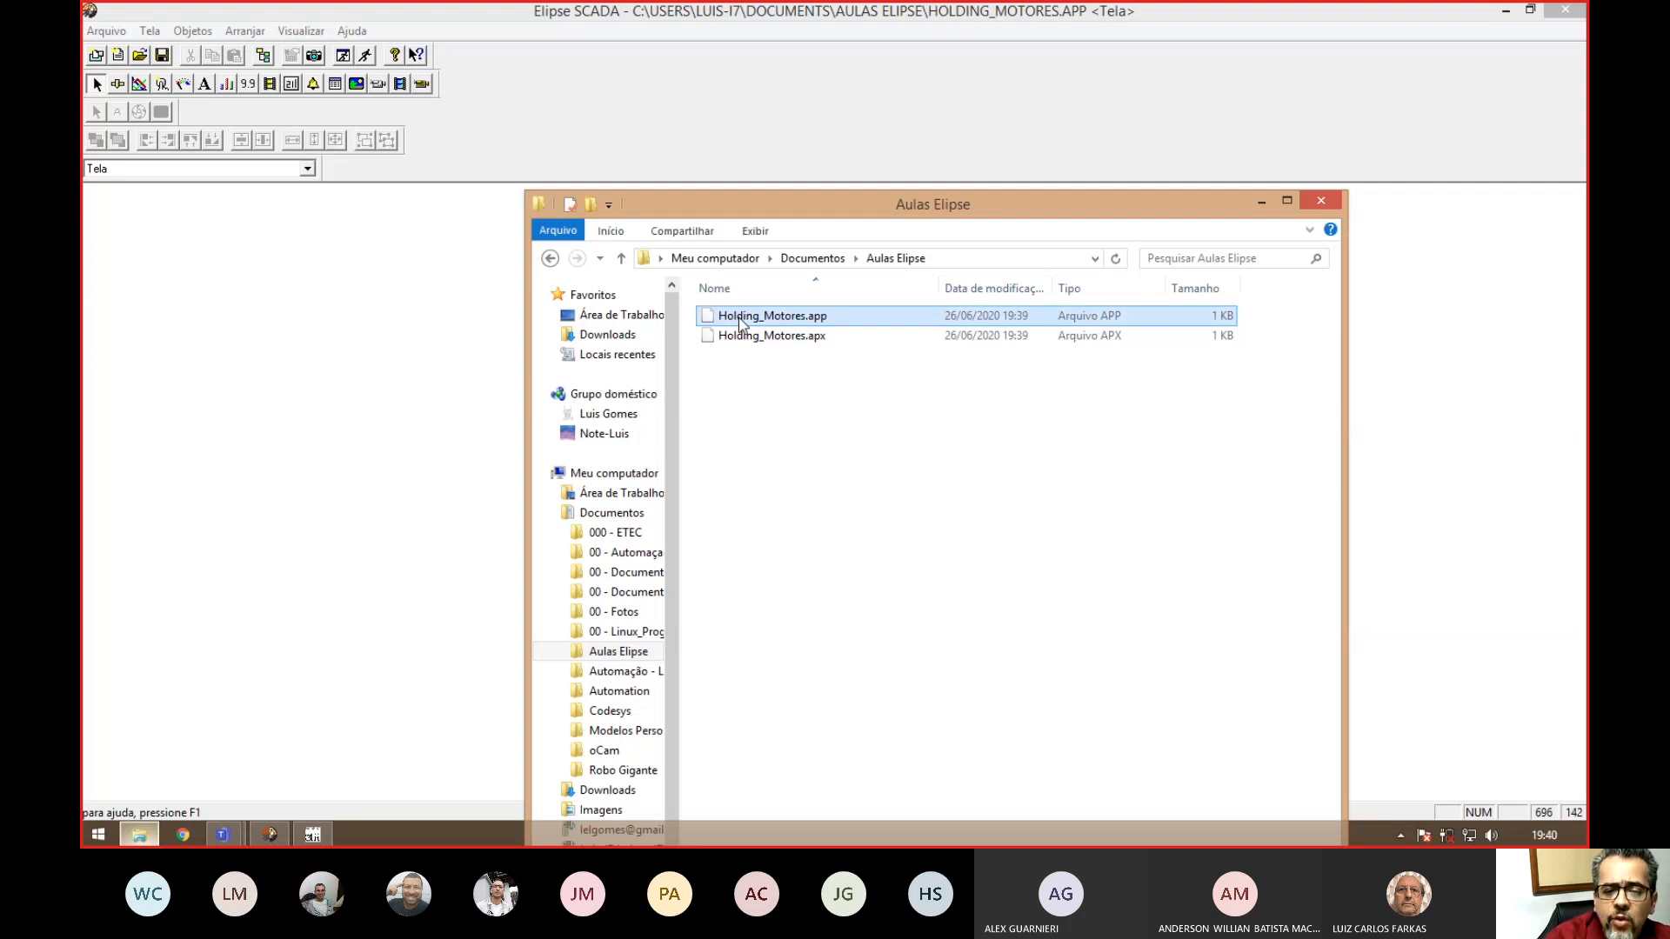
{"action": "left_click", "coordinate": [780, 340]}
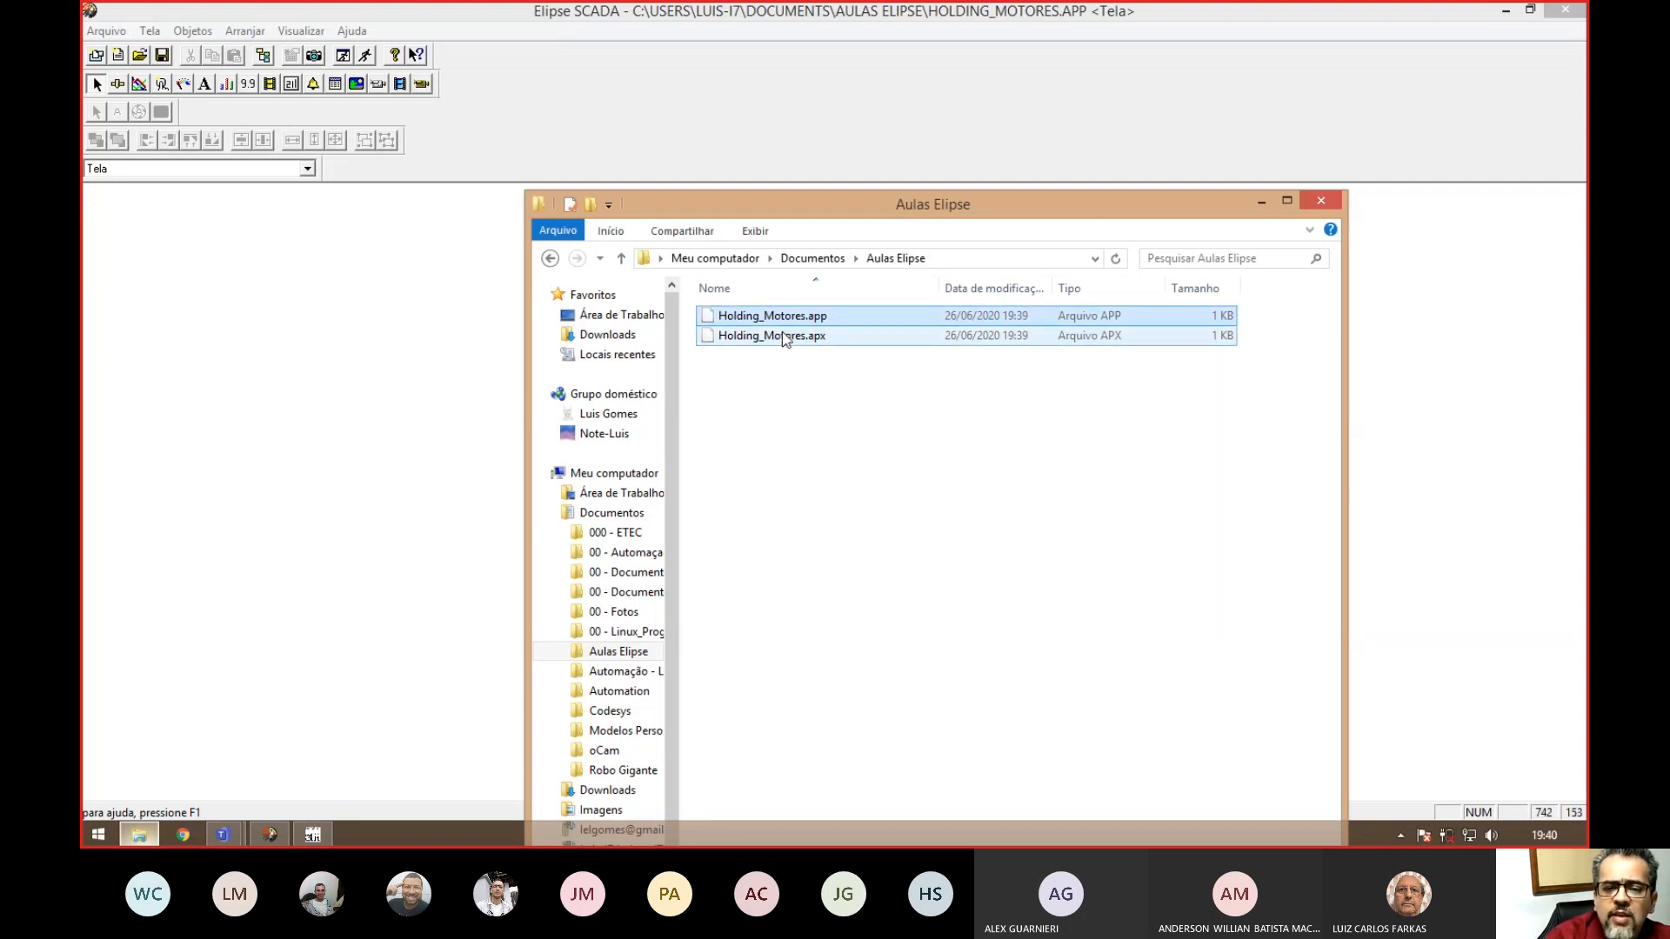
{"action": "left_click", "coordinate": [789, 320], "text": "ctrl"}
{"action": "left_click", "coordinate": [788, 320], "text": "ctrl"}
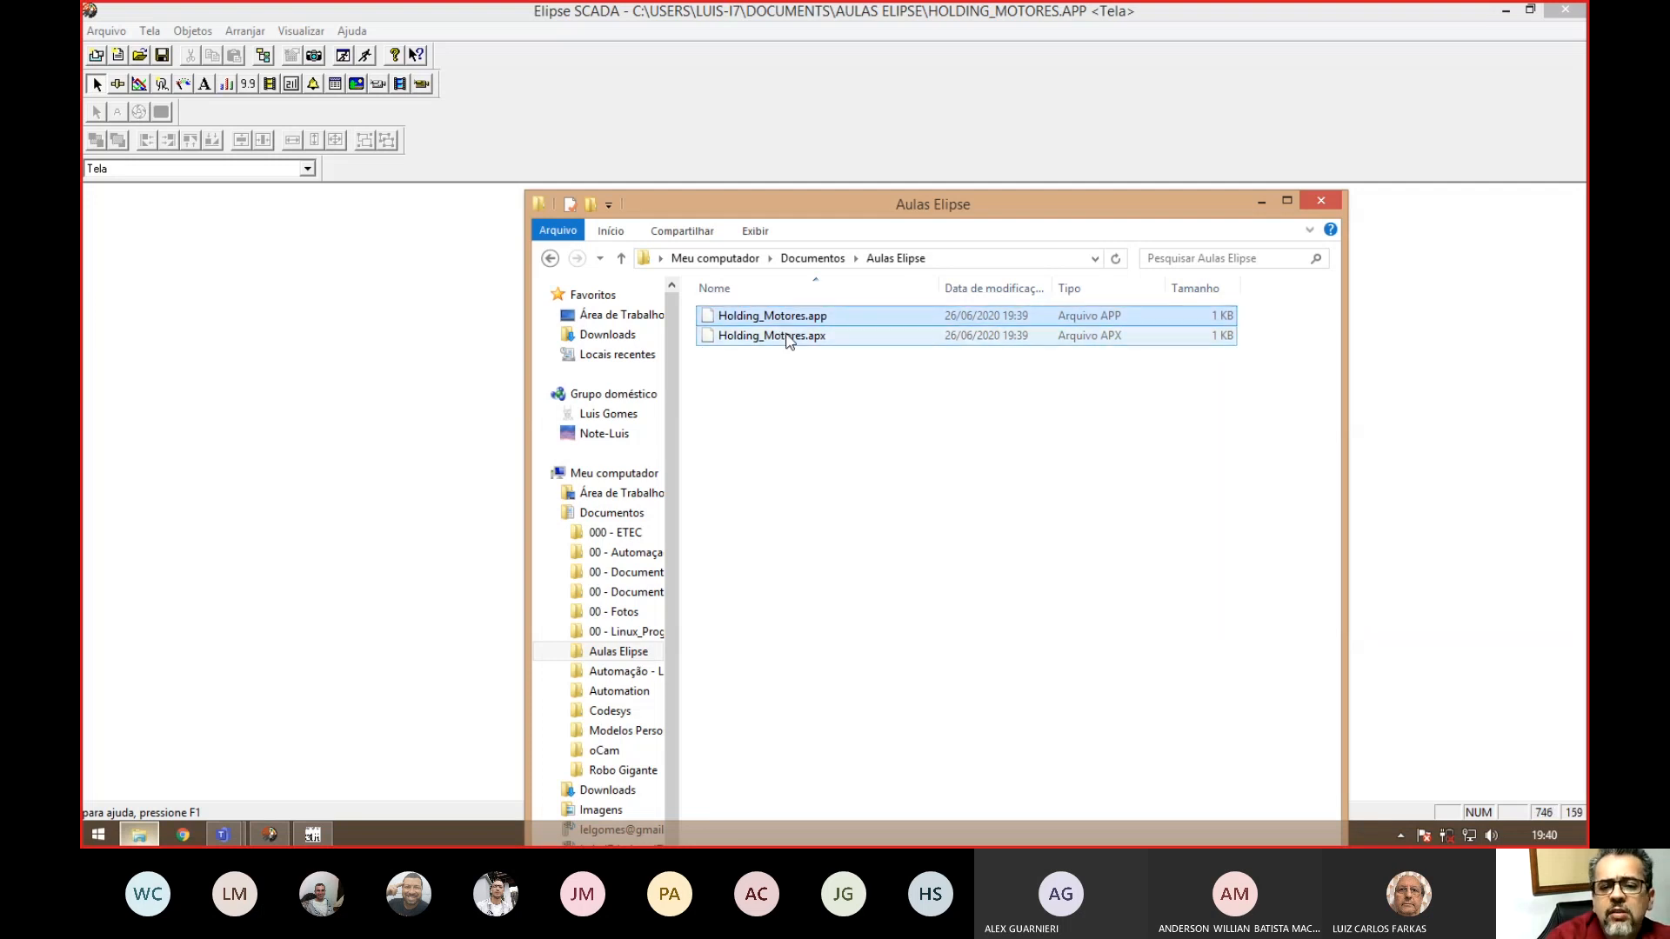
{"action": "left_click", "coordinate": [837, 434]}
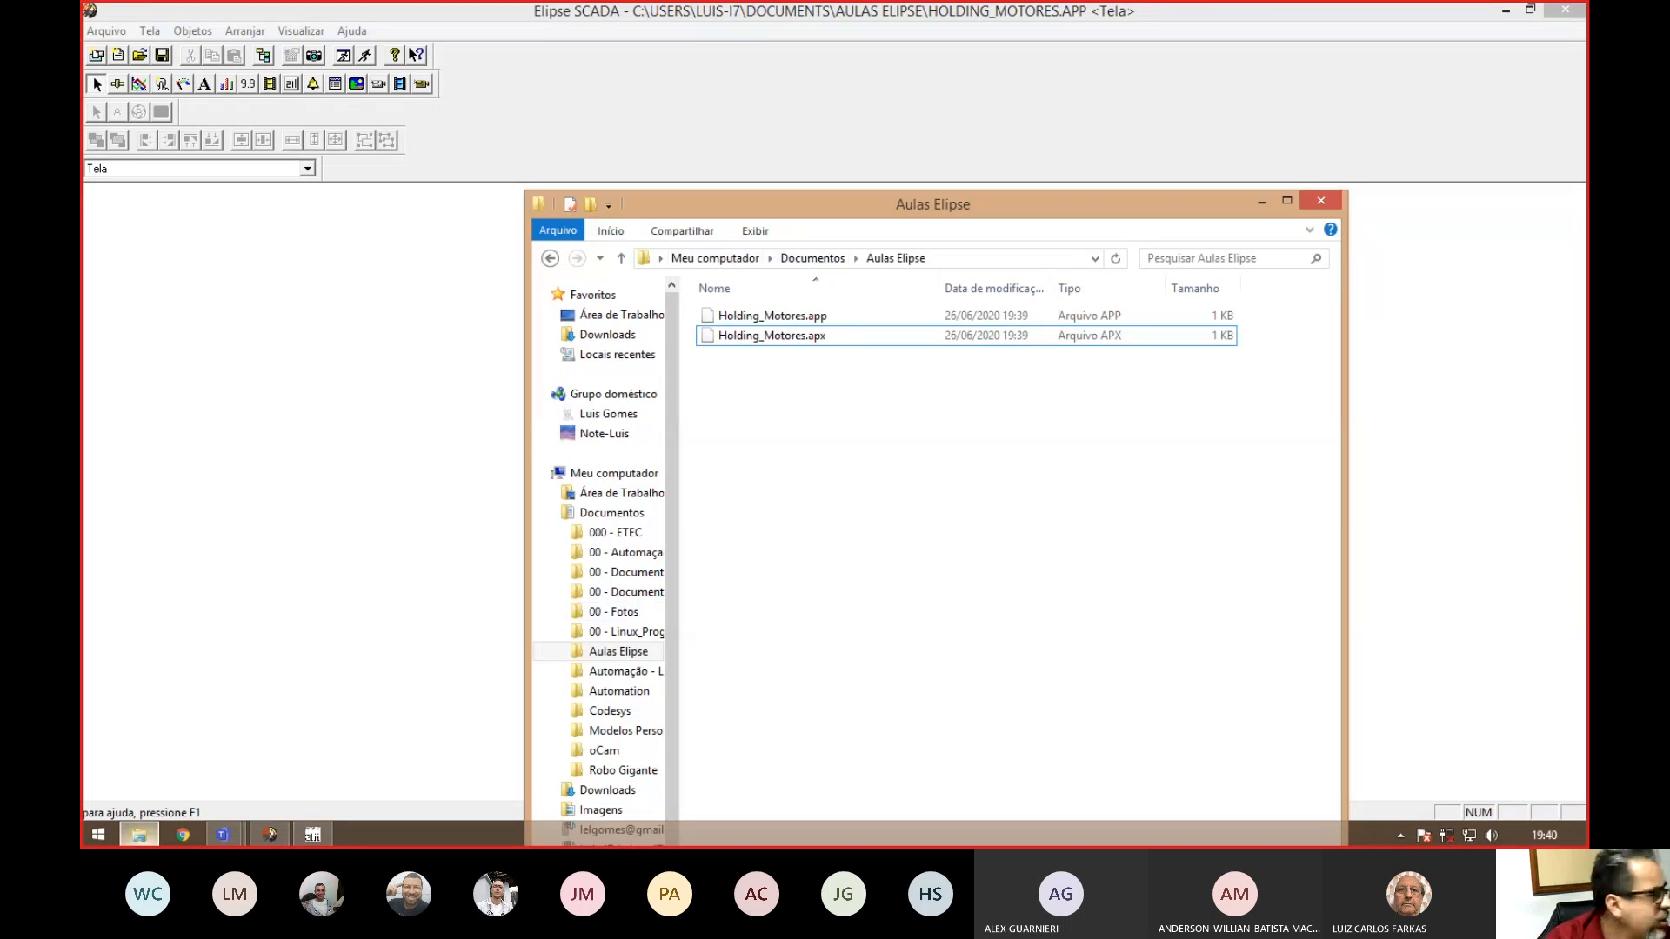
- In a second File Explorer window, open the Drivers folder of Elipse SCADA under Arquivos de Programas (x86) on drive C:
{"action": "left_click", "coordinate": [140, 835]}
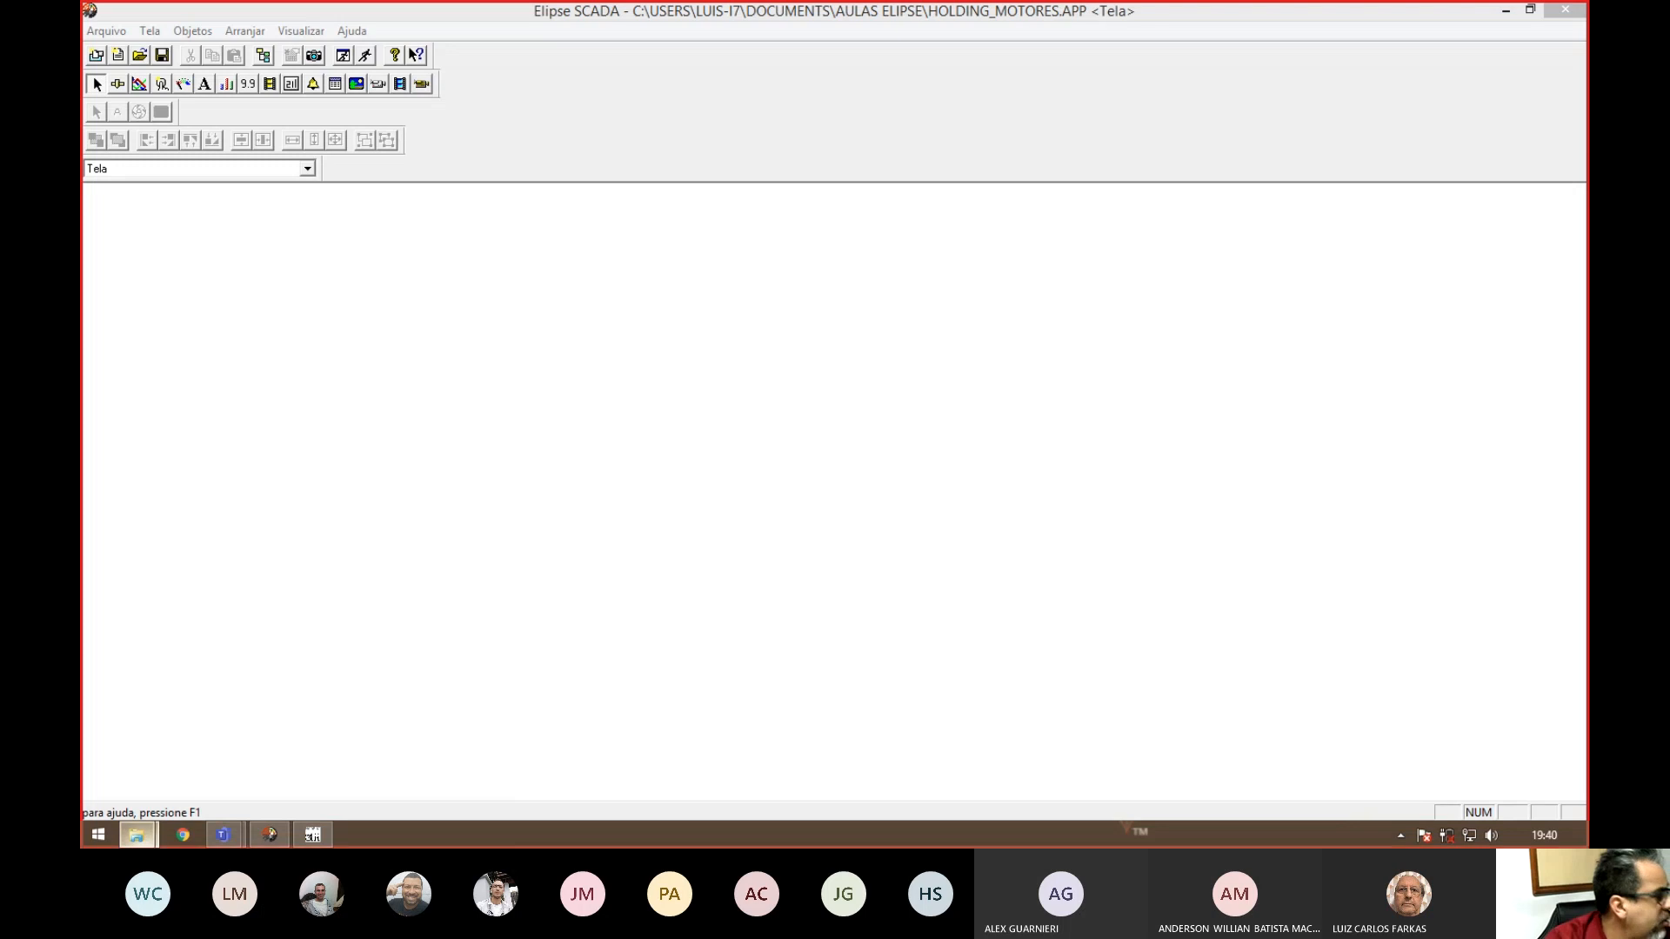
{"action": "left_click_drag", "start_coordinate": [1096, 22], "coordinate": [83, 41]}
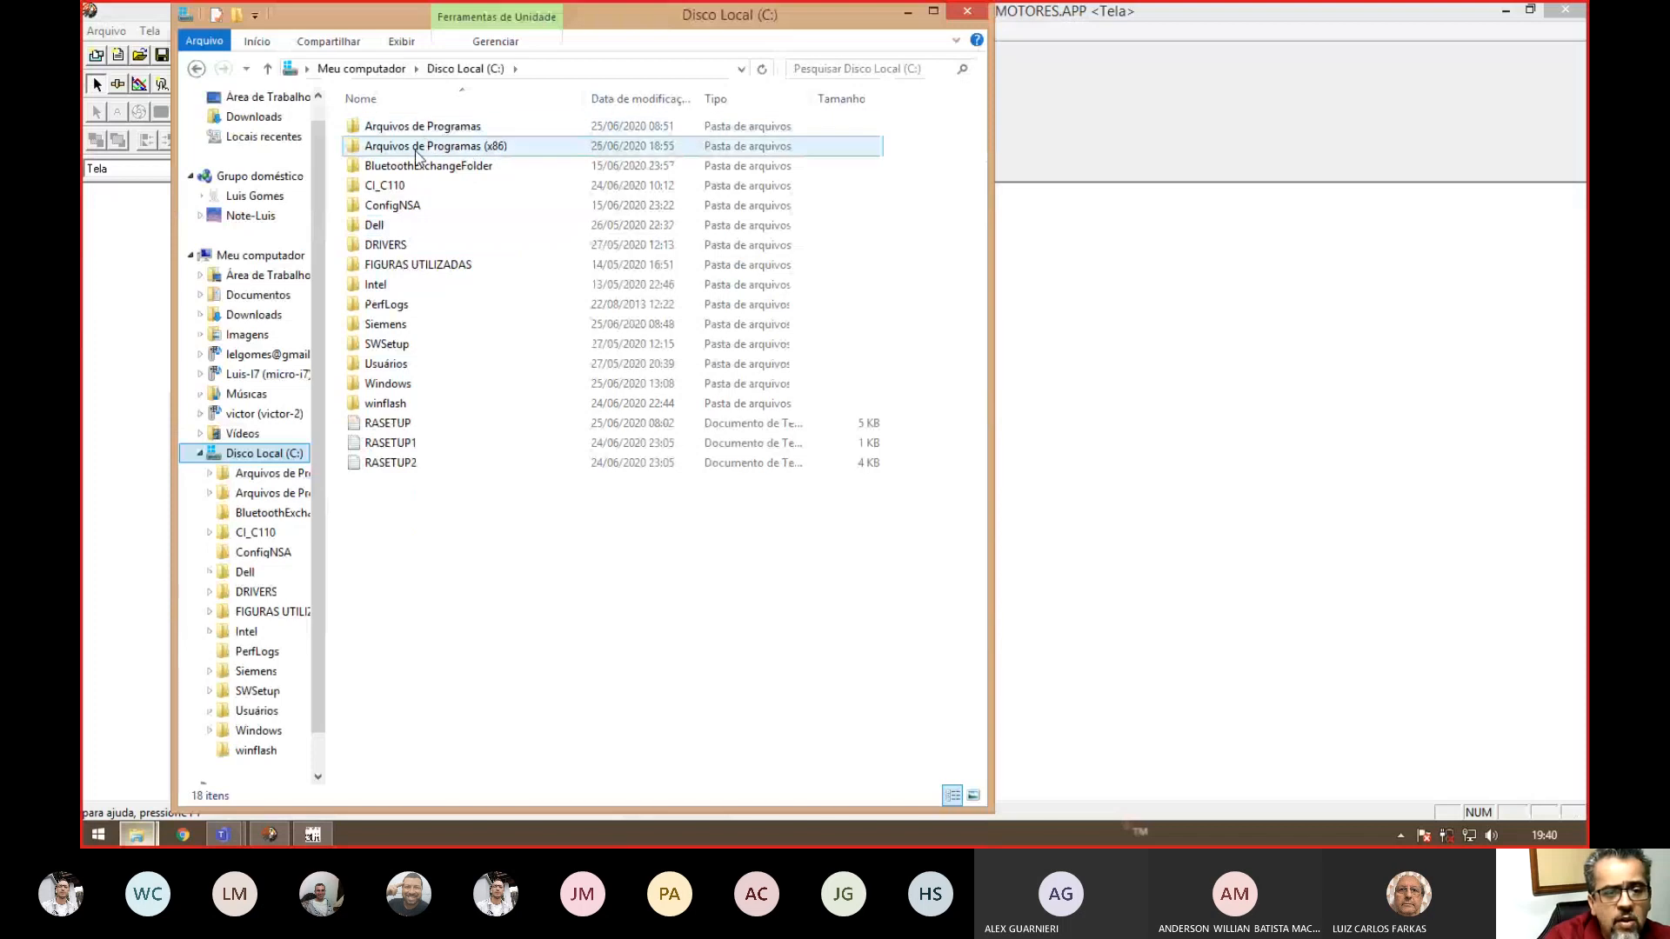
{"action": "double_click", "coordinate": [419, 148]}
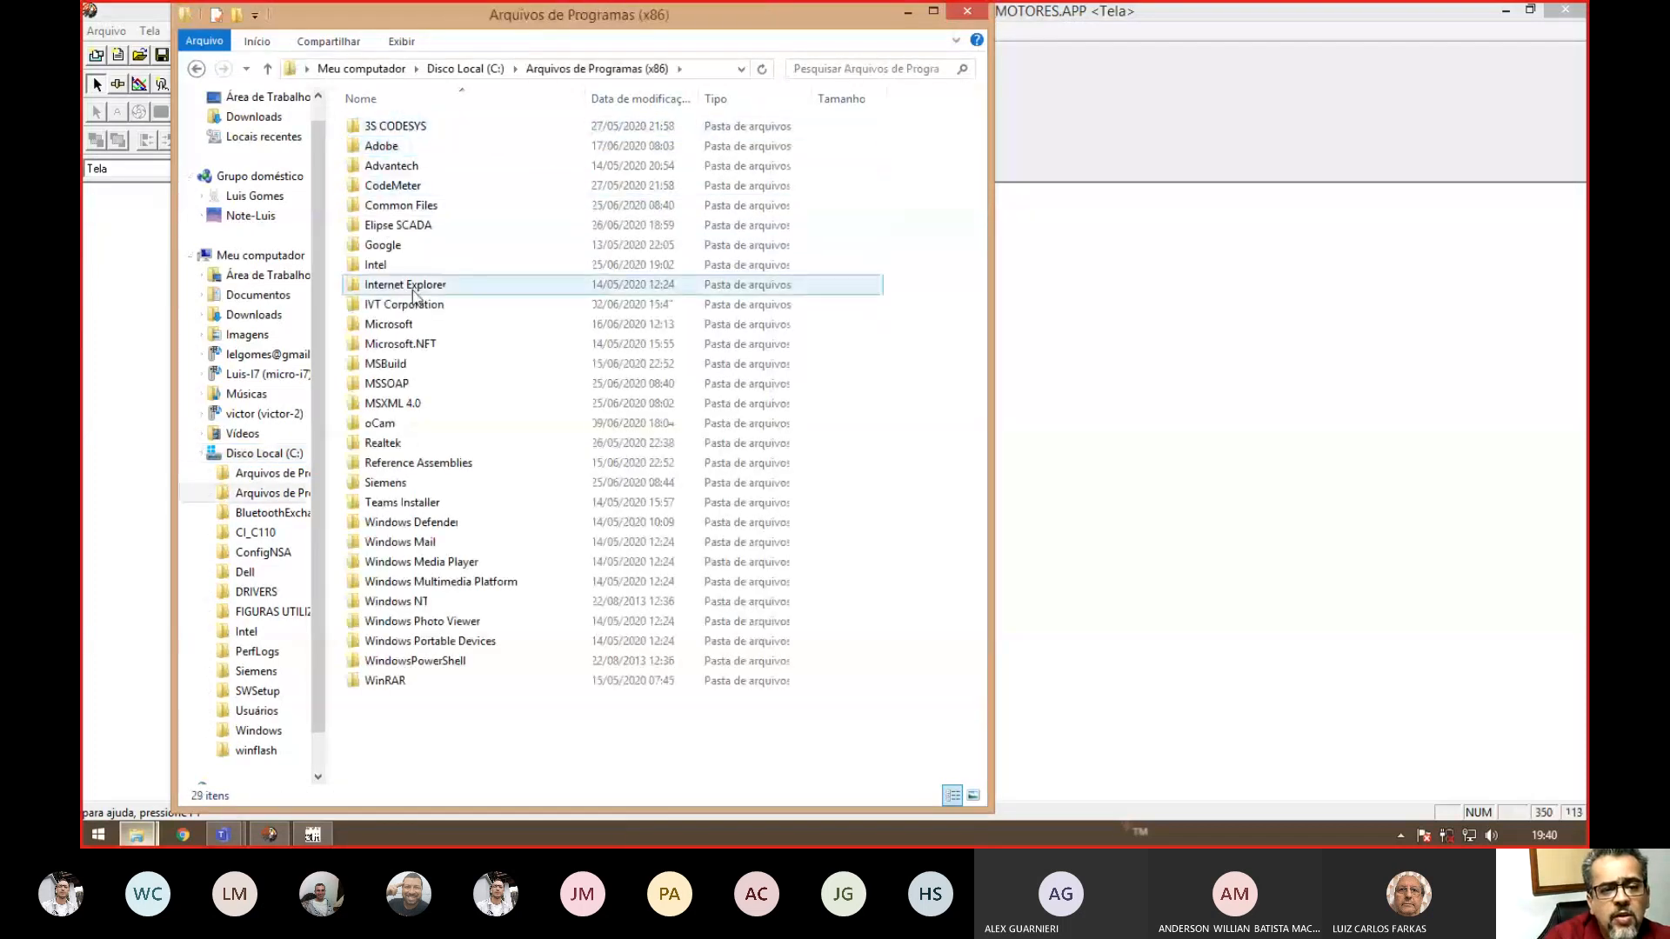
{"action": "double_click", "coordinate": [398, 227]}
{"action": "left_click", "coordinate": [383, 146]}
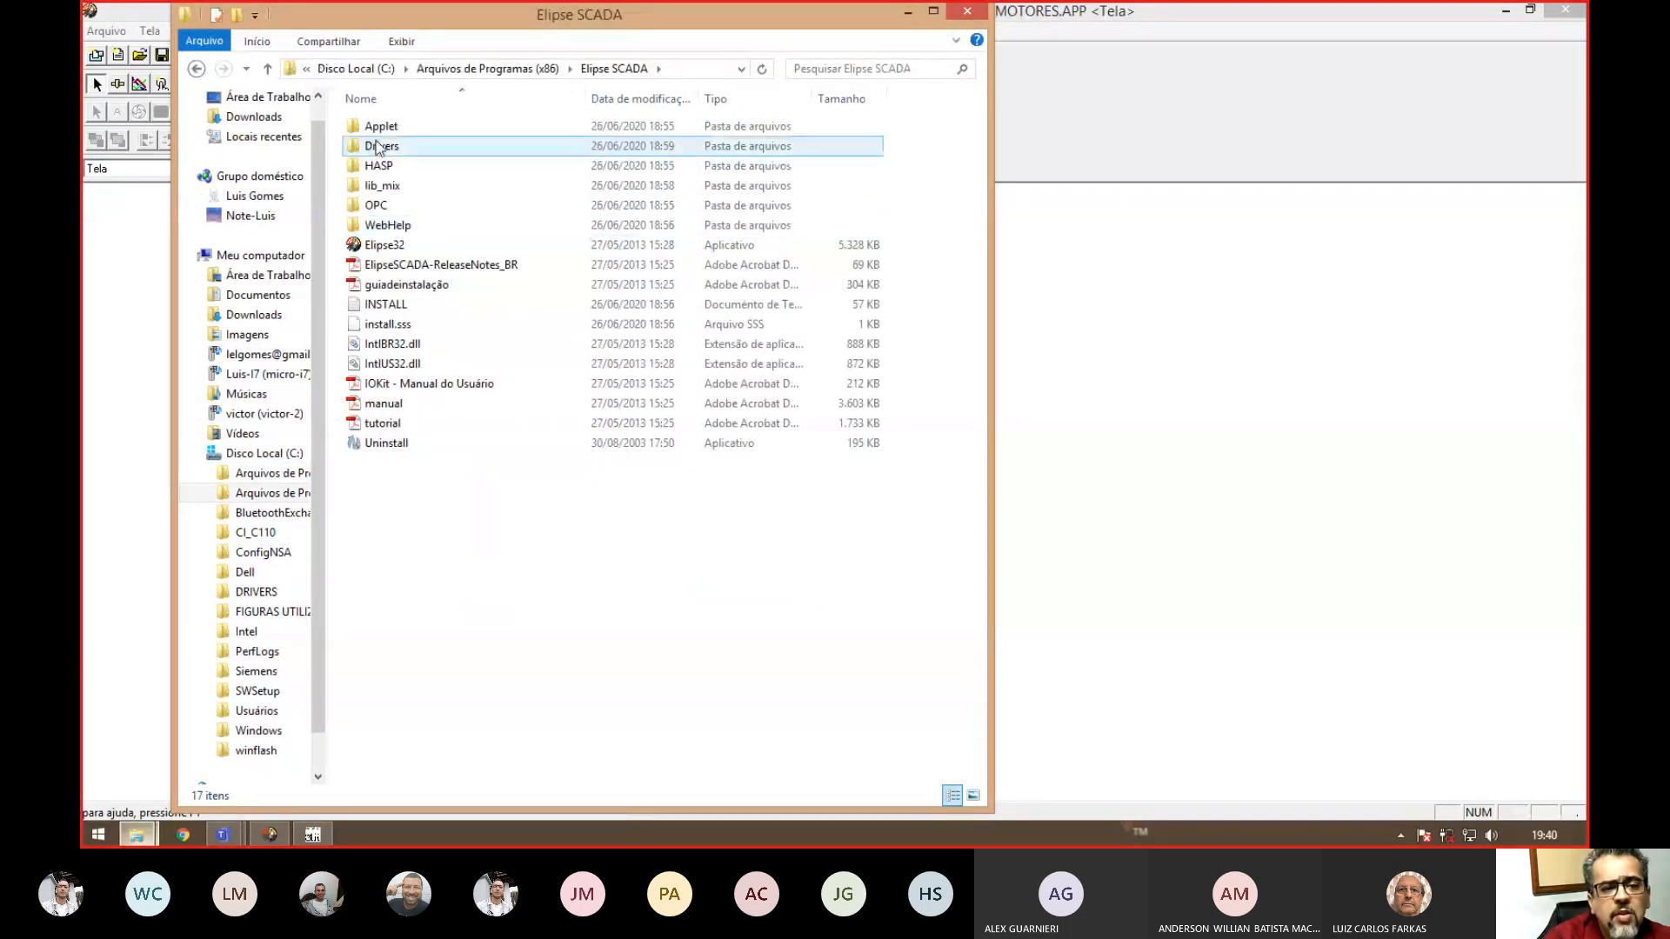
{"action": "double_click", "coordinate": [384, 148]}
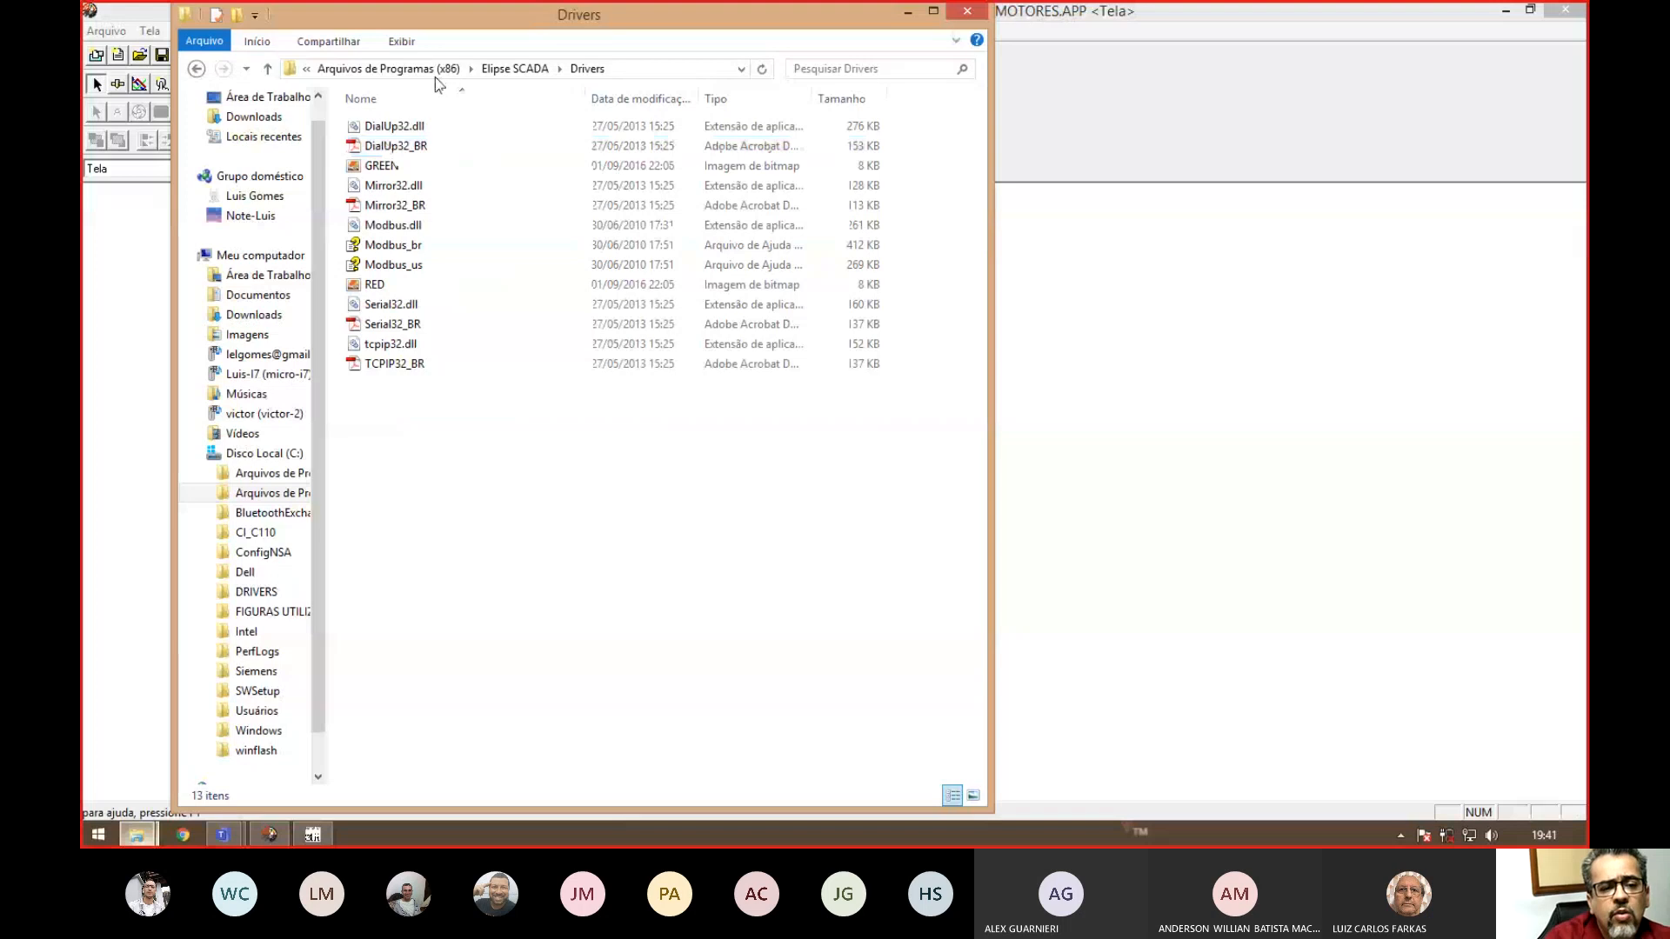
- Copy Modbus.dll, Modbus_br, Modbus_us and the GREEN and RED bitmaps from the Drivers folder
{"action": "left_click", "coordinate": [405, 228]}
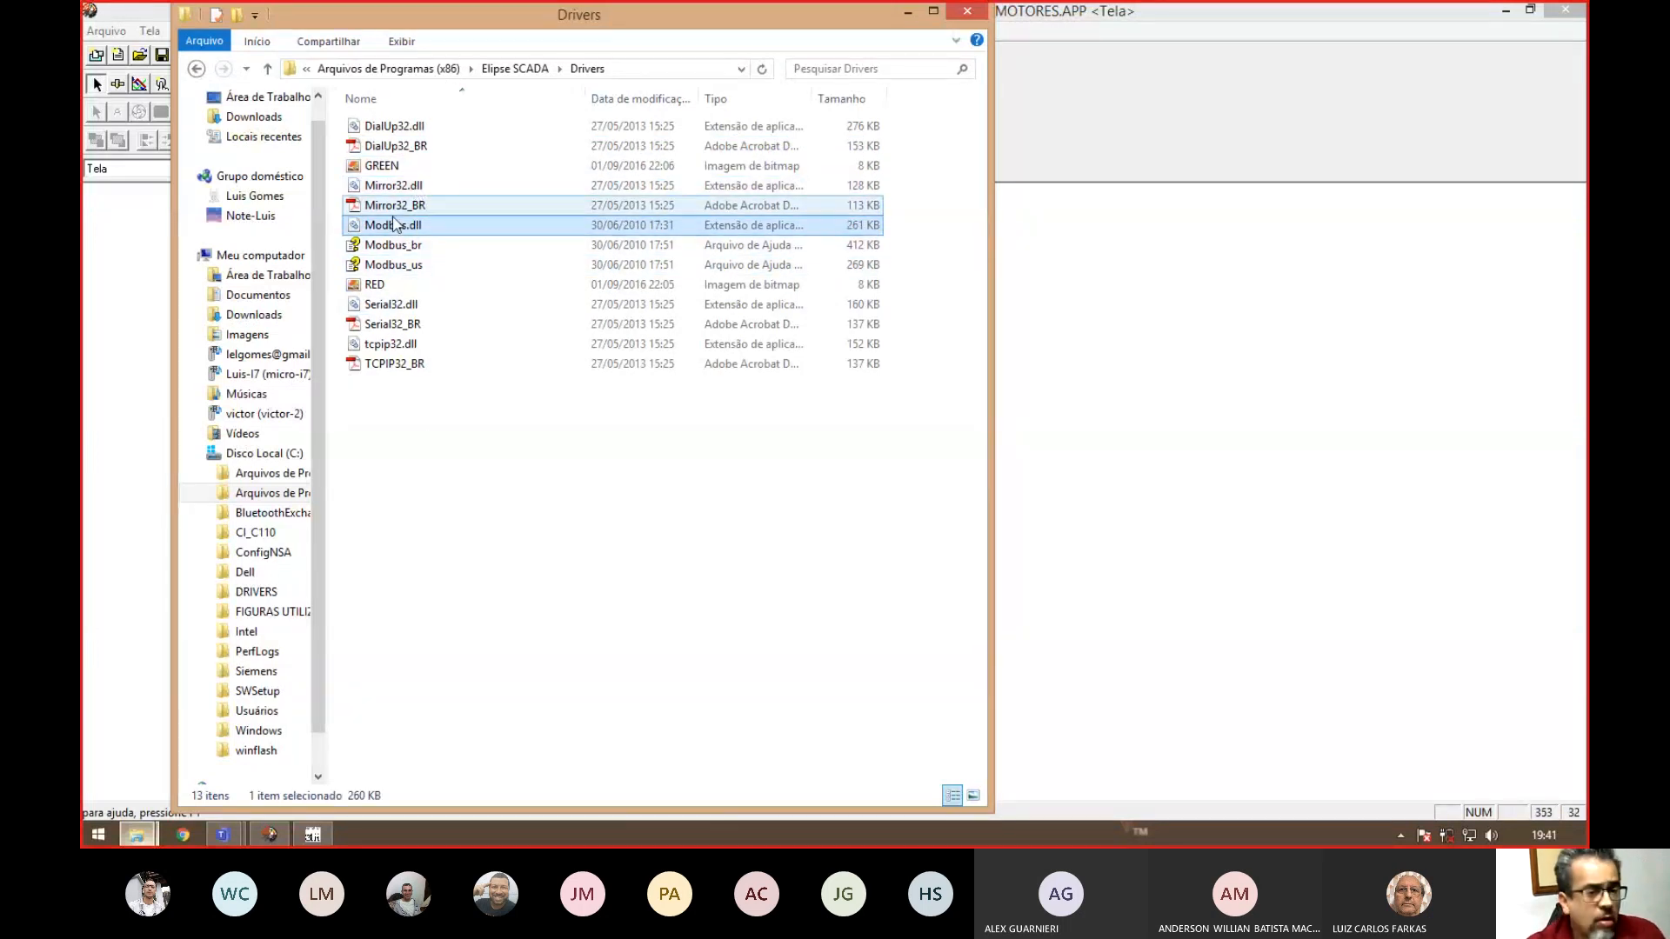
{"action": "left_click", "coordinate": [380, 266], "text": "shift"}
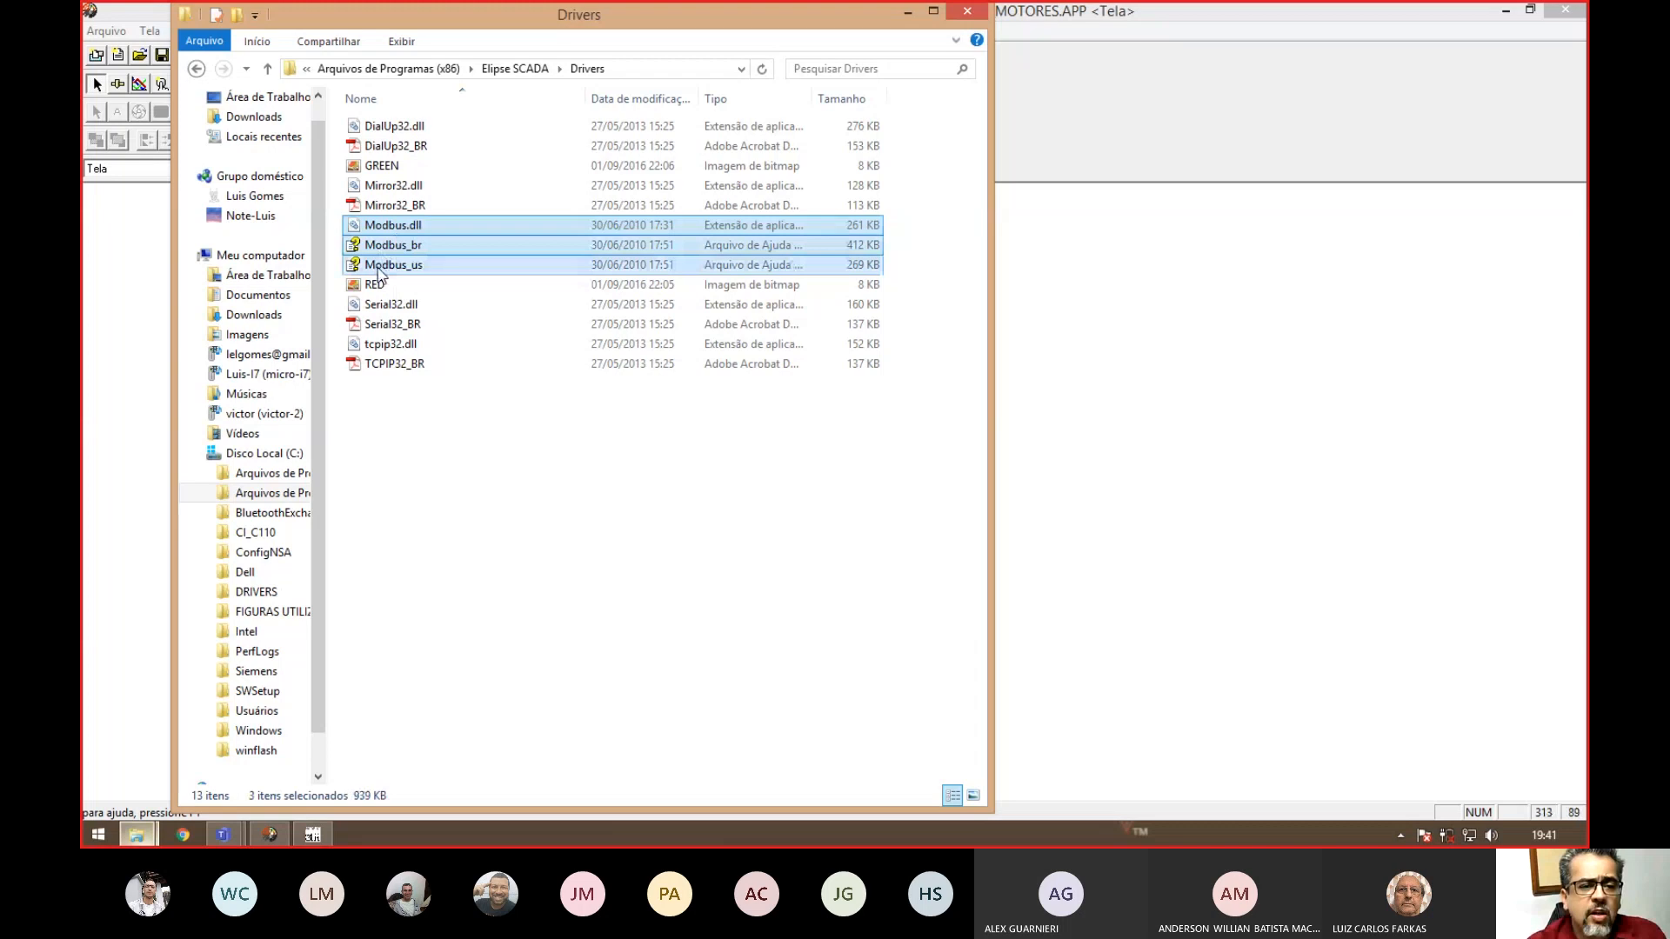
{"action": "left_click", "coordinate": [380, 168], "text": "ctrl"}
{"action": "left_click", "coordinate": [382, 286], "text": "ctrl"}
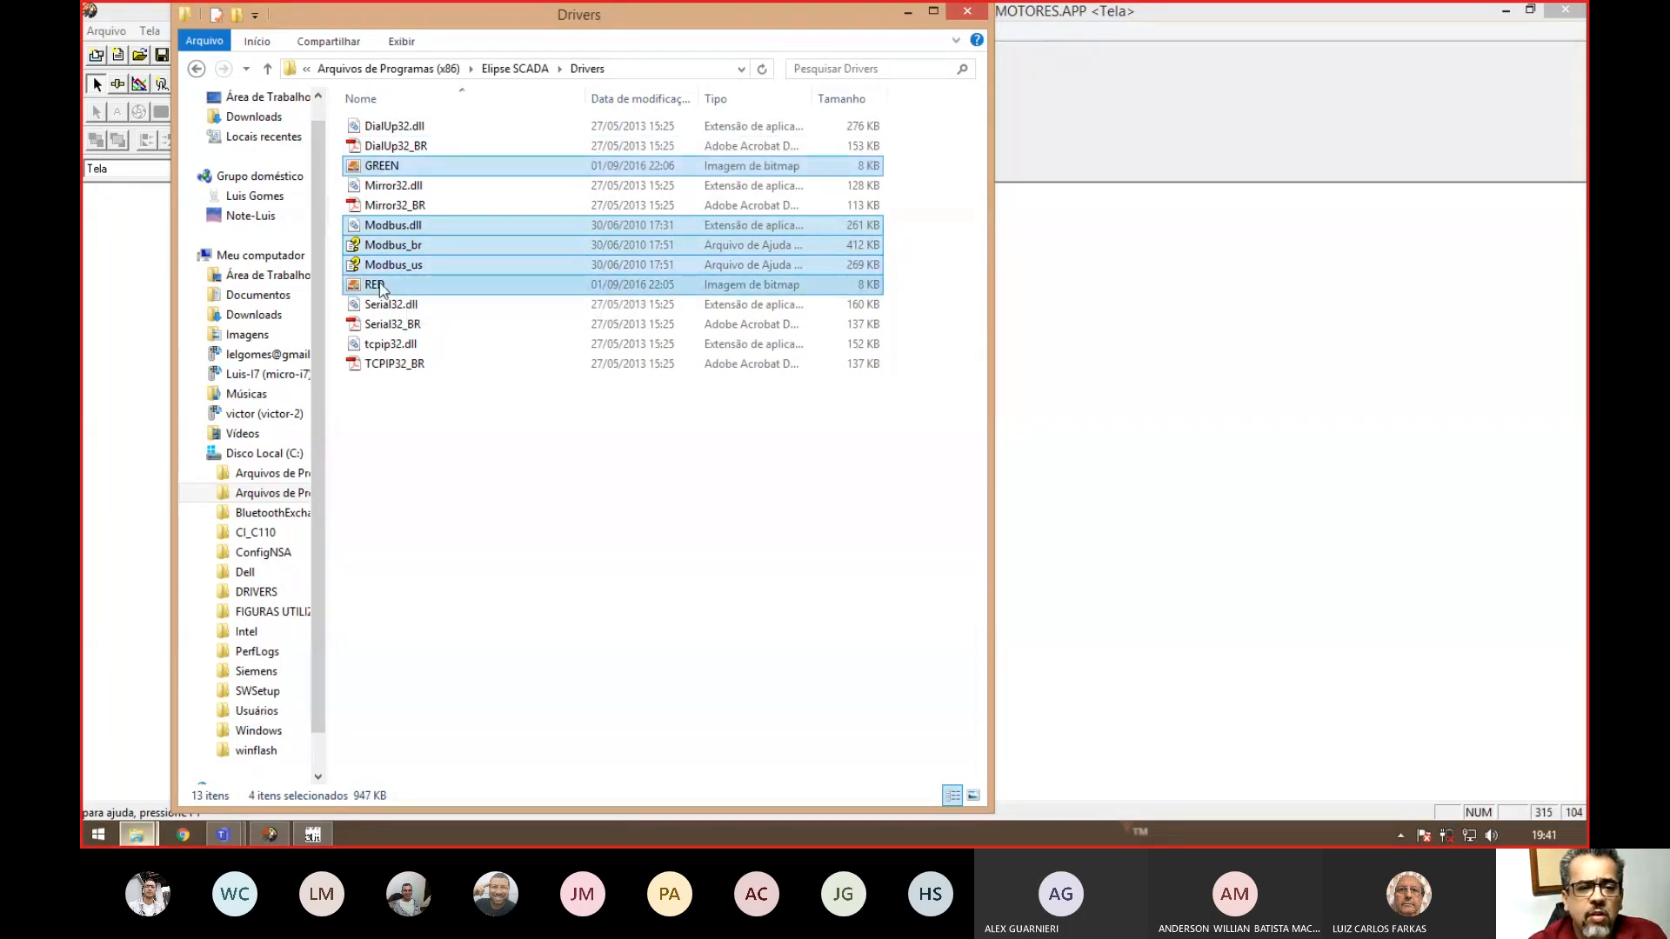
{"action": "right_click", "coordinate": [383, 288]}
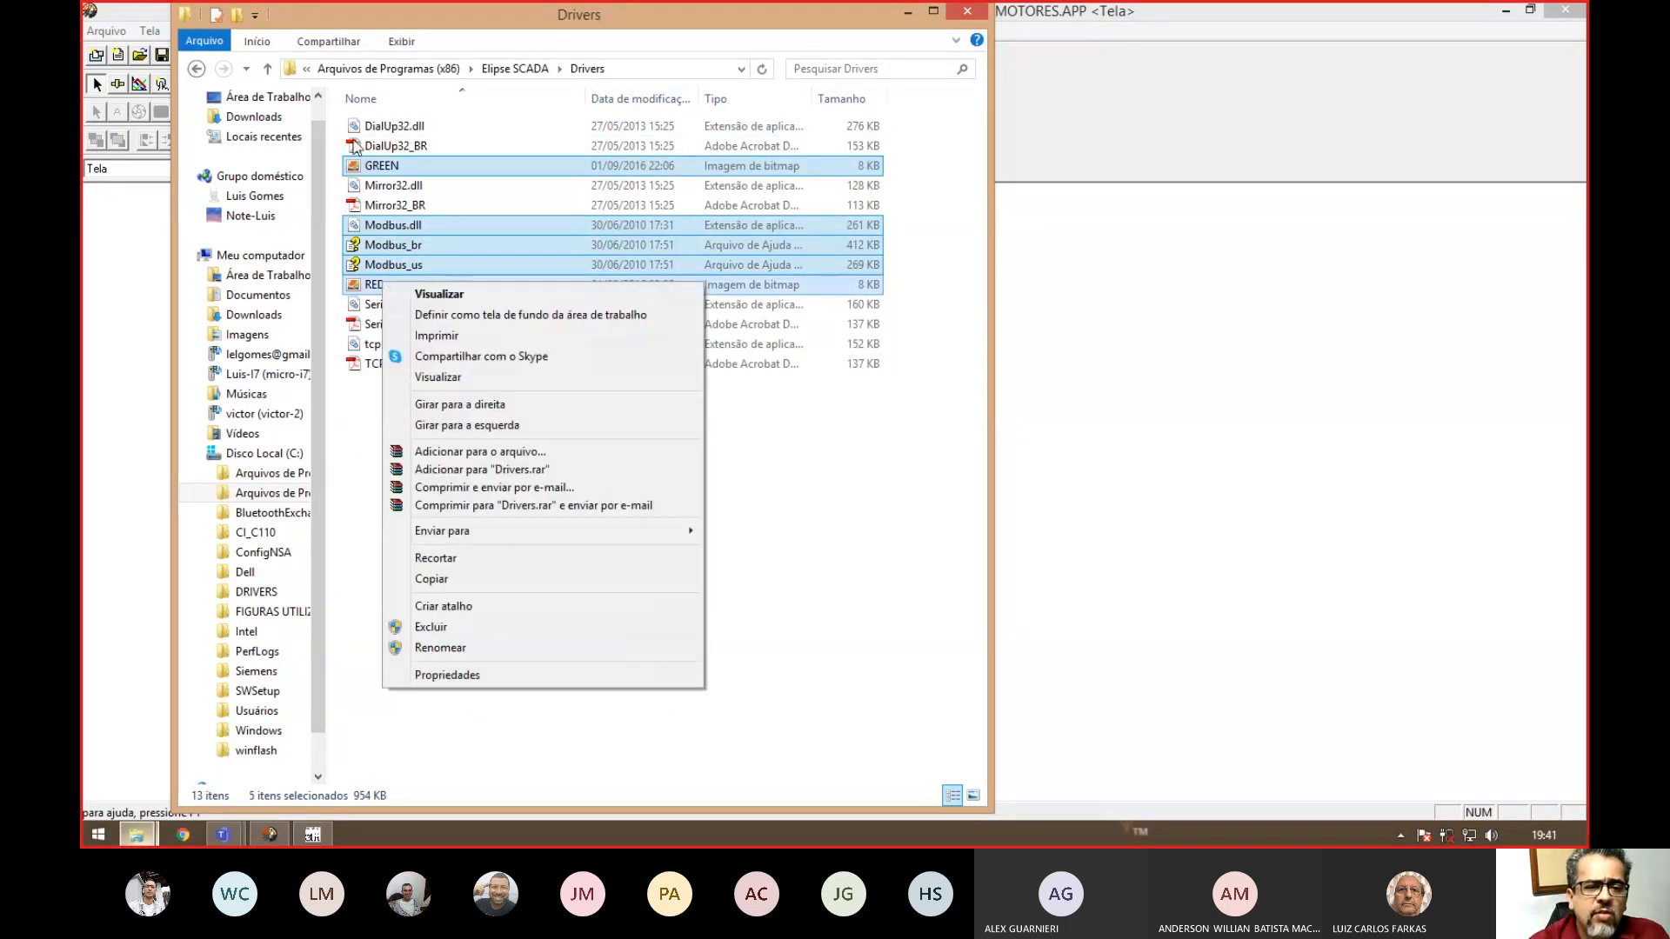
{"action": "left_click", "coordinate": [444, 580]}
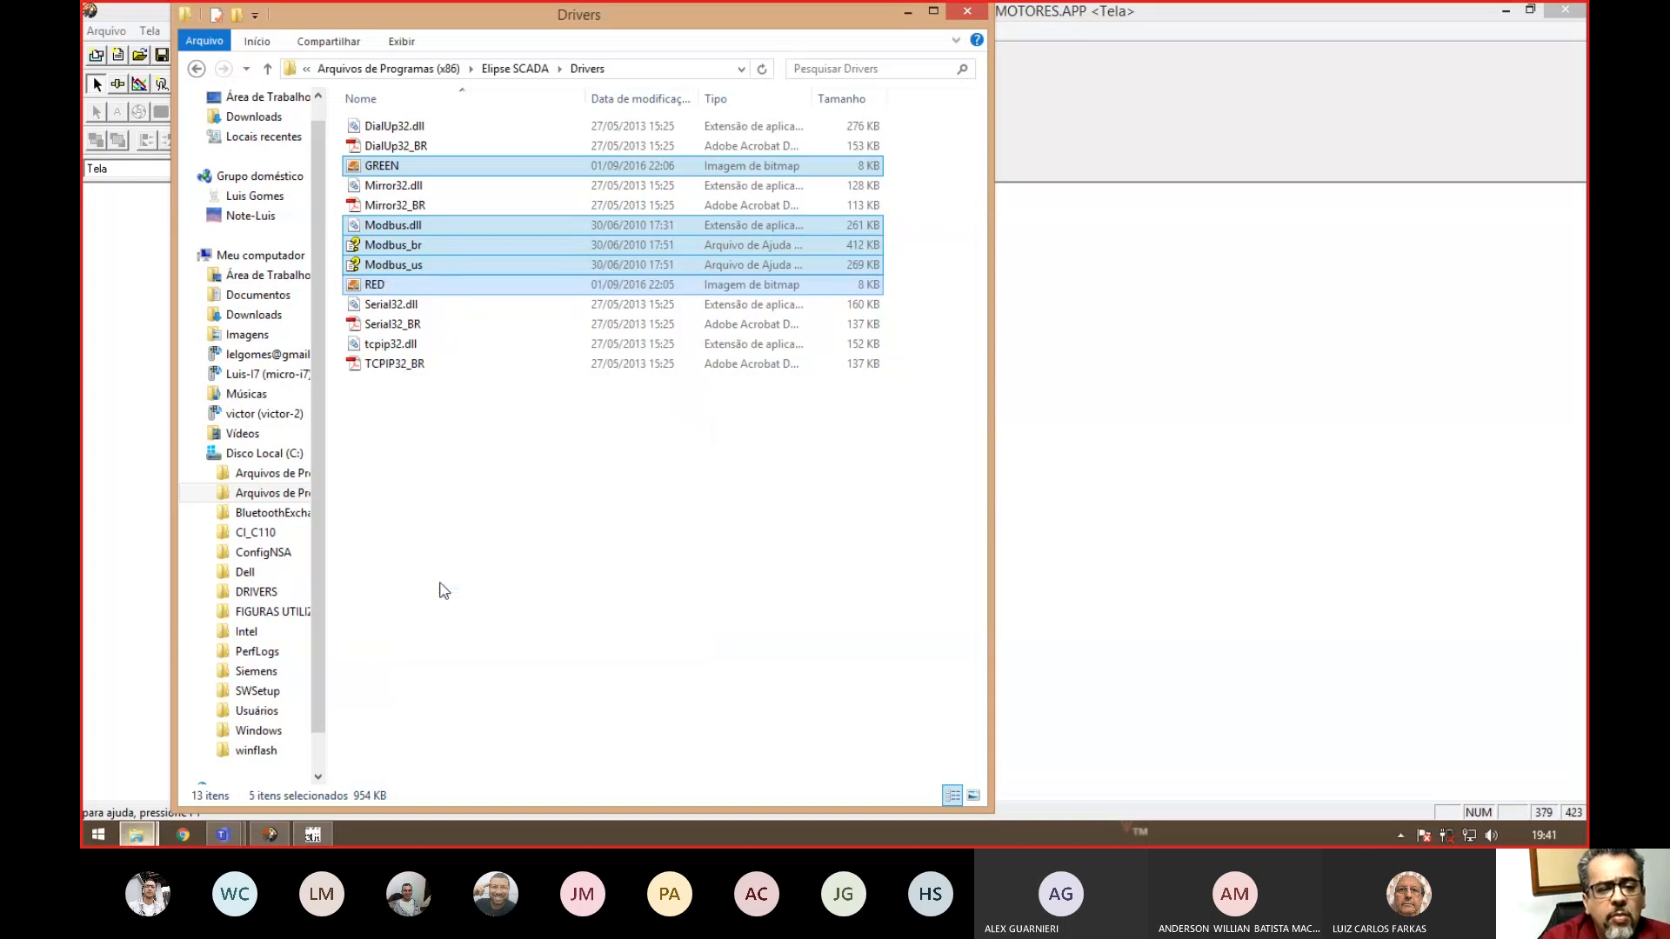
- Paste the copied Modbus driver files and the GREEN and RED bitmaps into the Aulas Elipse folder
{"action": "left_click", "coordinate": [142, 839]}
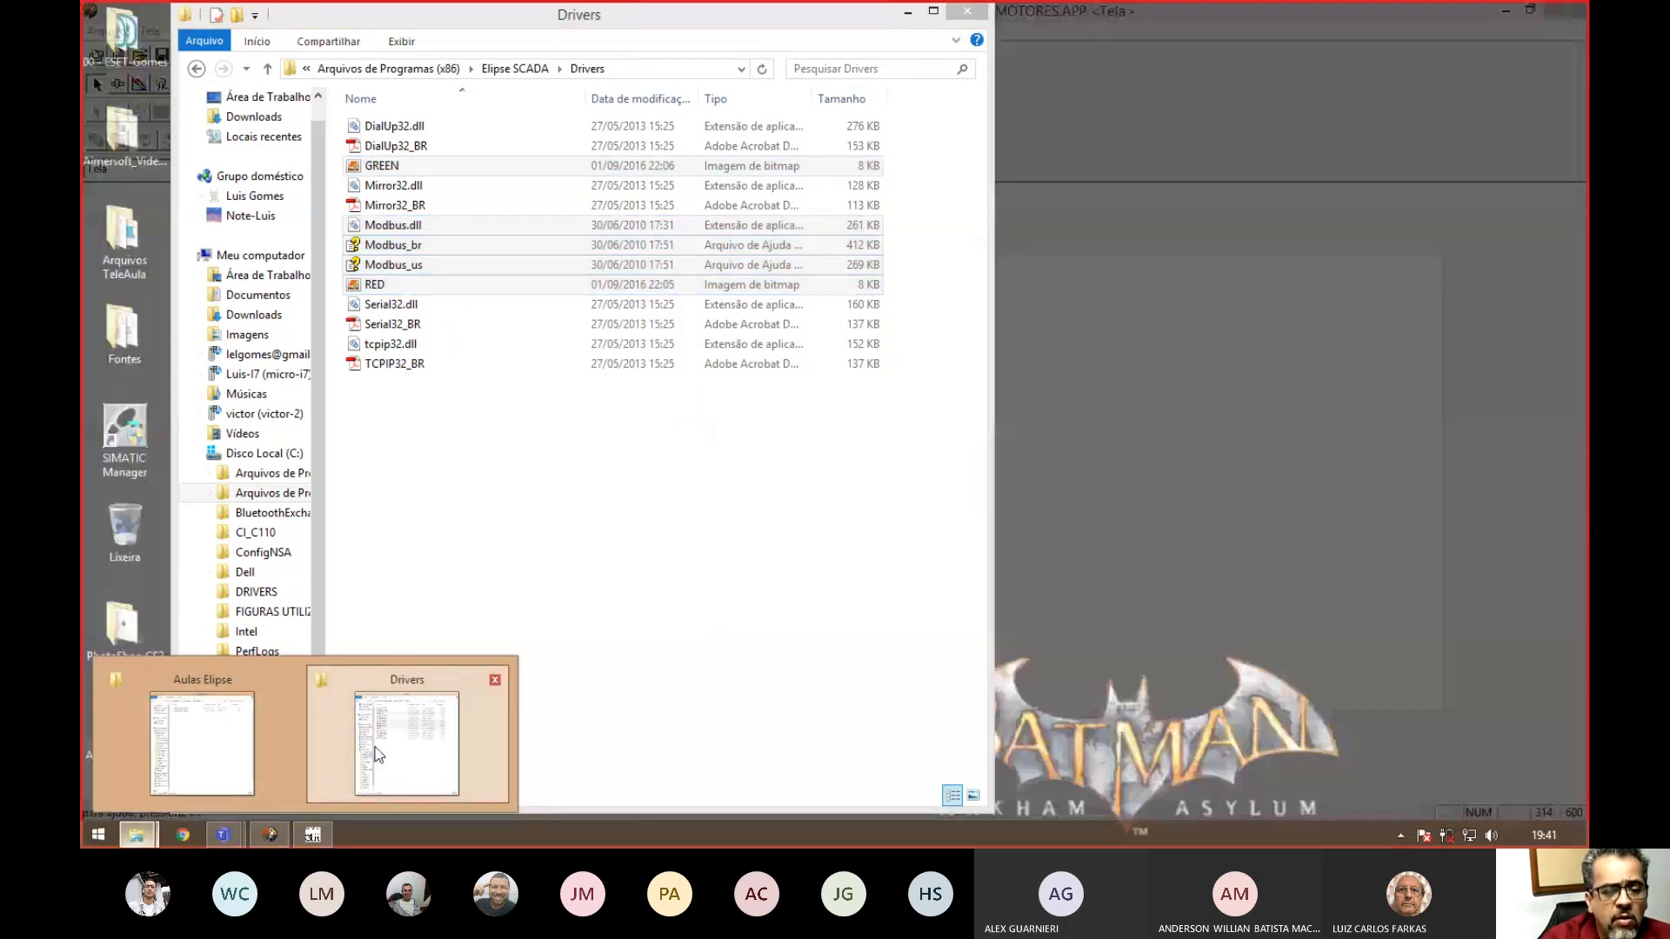
{"action": "left_click", "coordinate": [202, 744]}
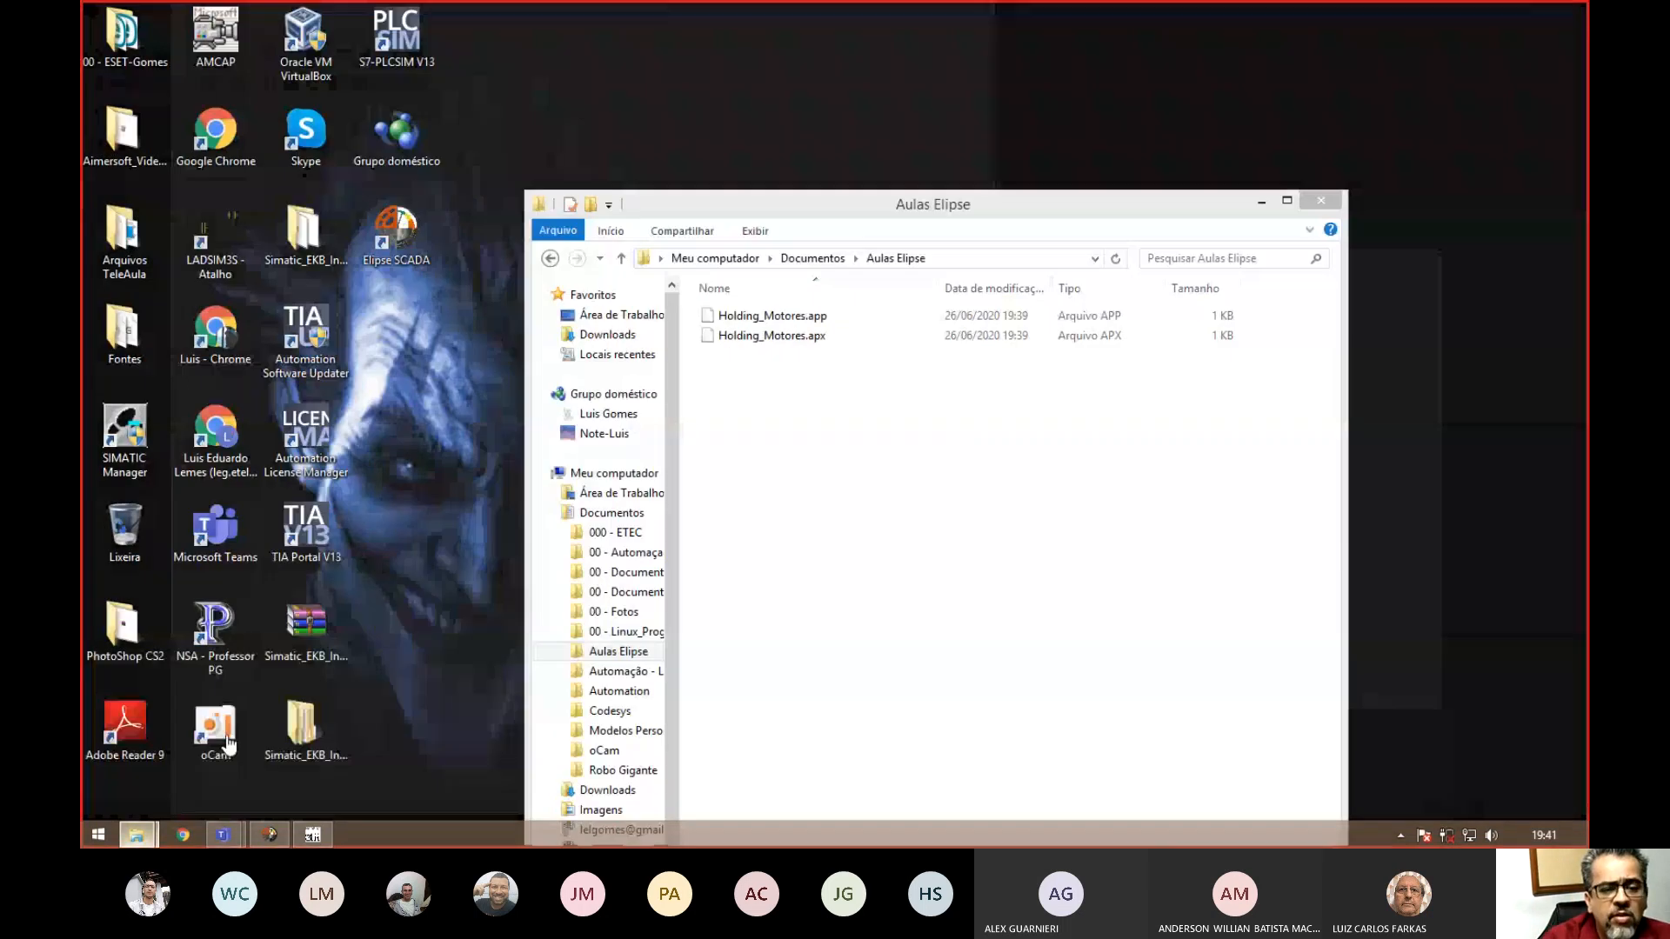
{"action": "right_click", "coordinate": [839, 385]}
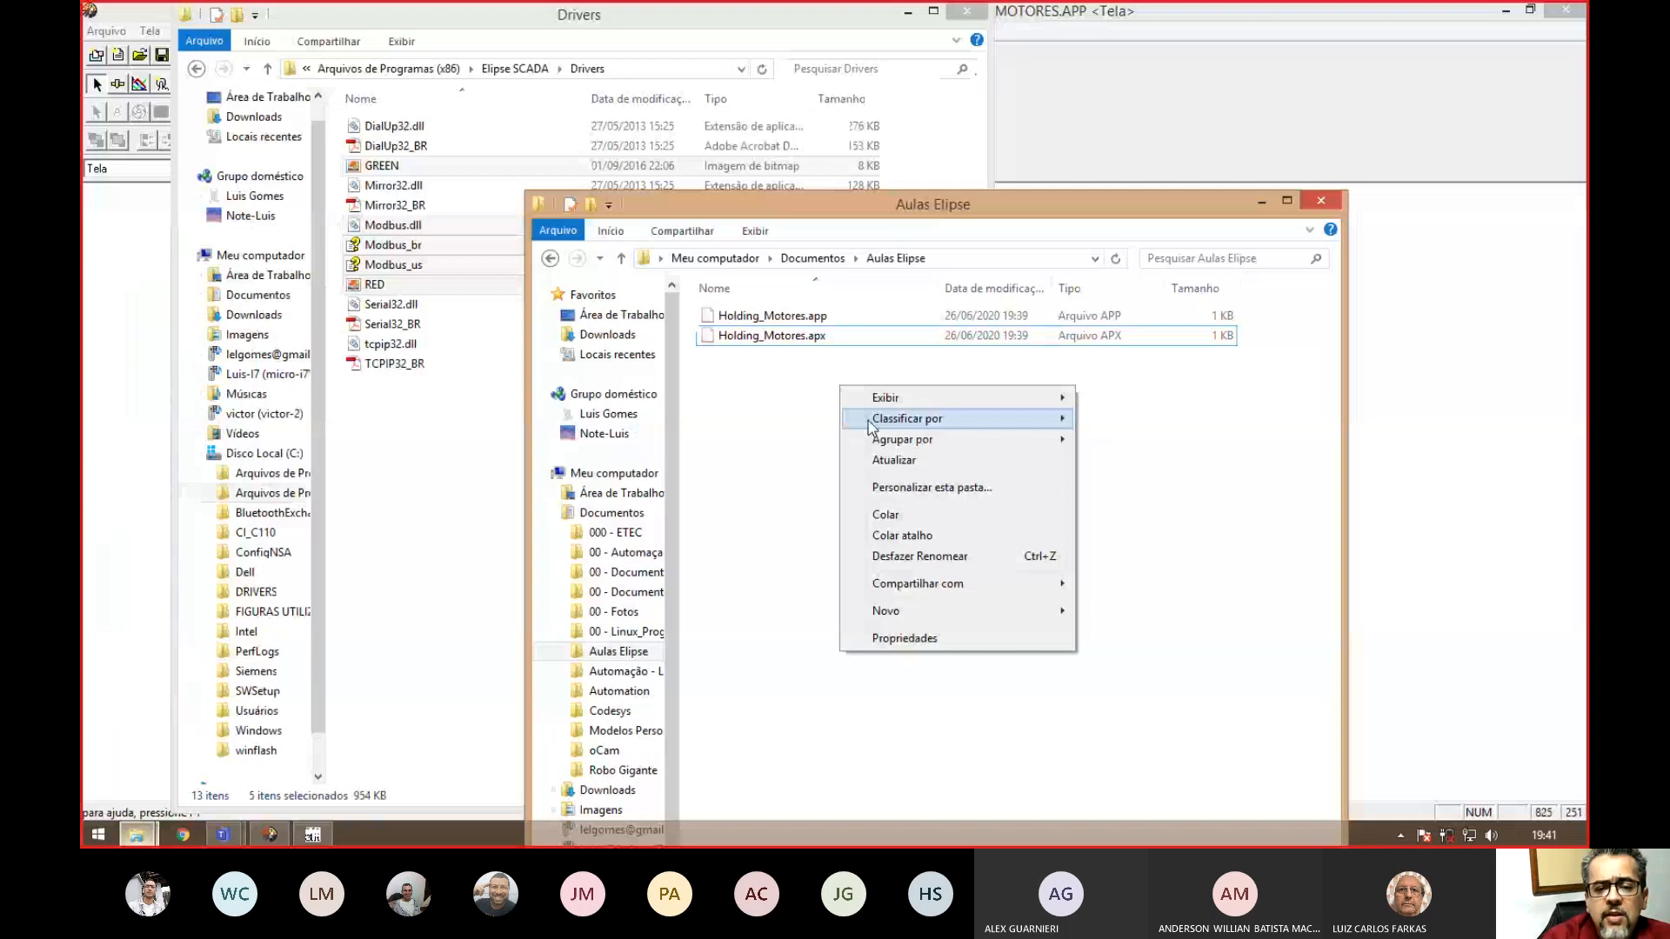
{"action": "left_click", "coordinate": [903, 516]}
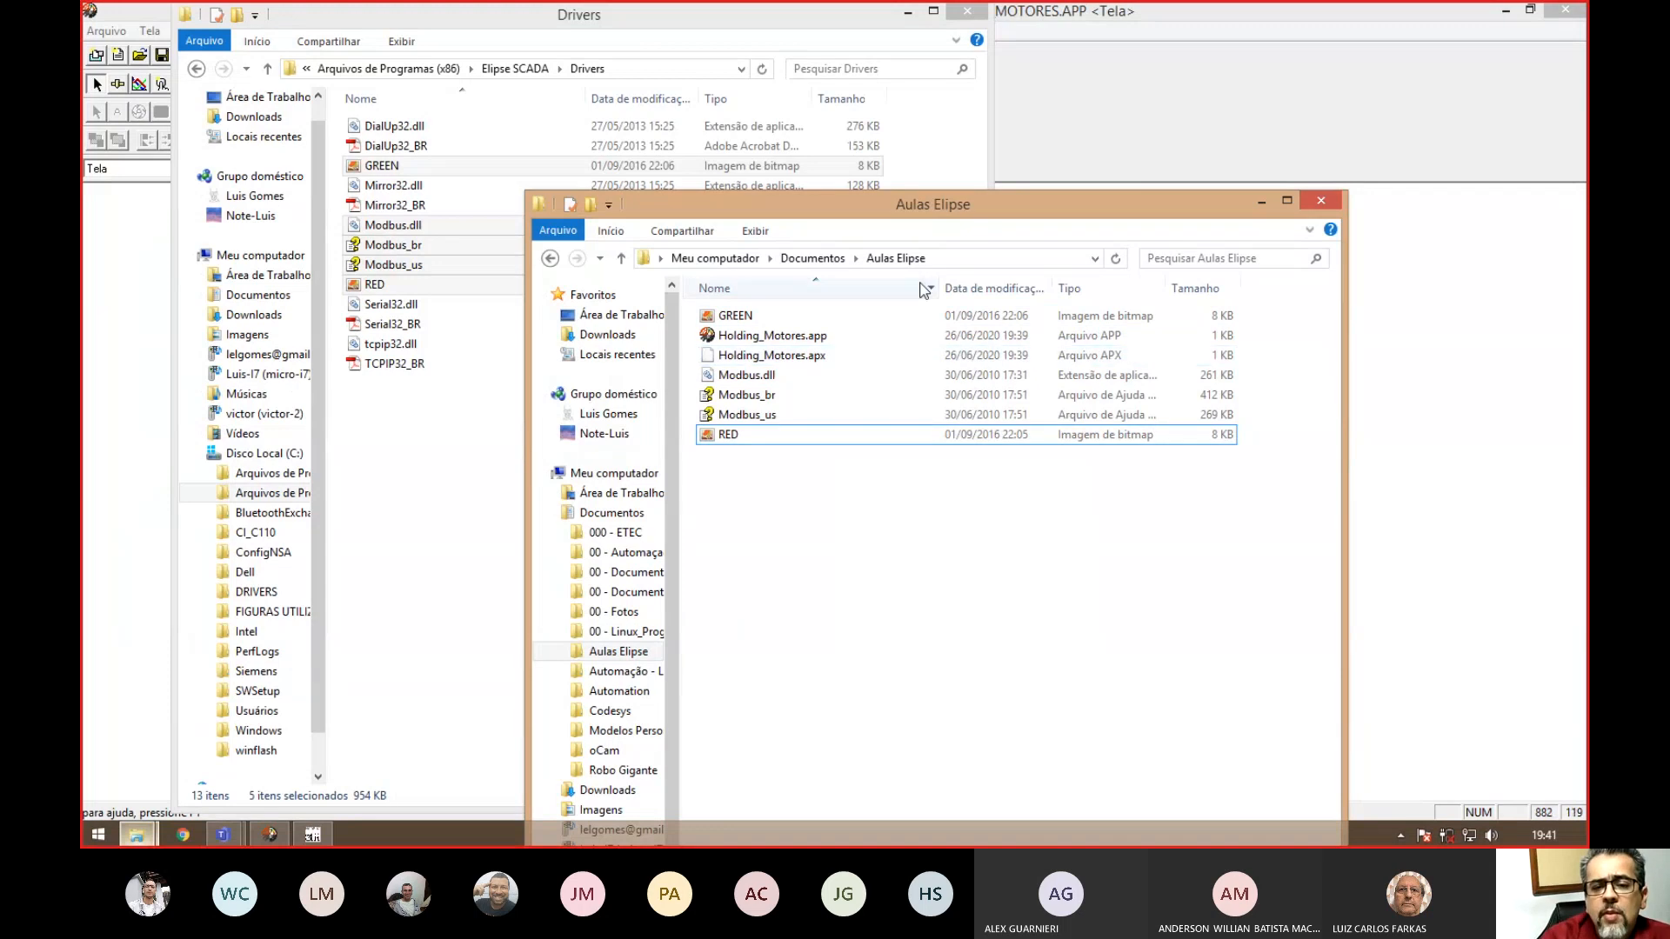
- Return to the Documentos folder, locate Aulas Elipse there and close the Drivers folder window
{"action": "left_click", "coordinate": [822, 258]}
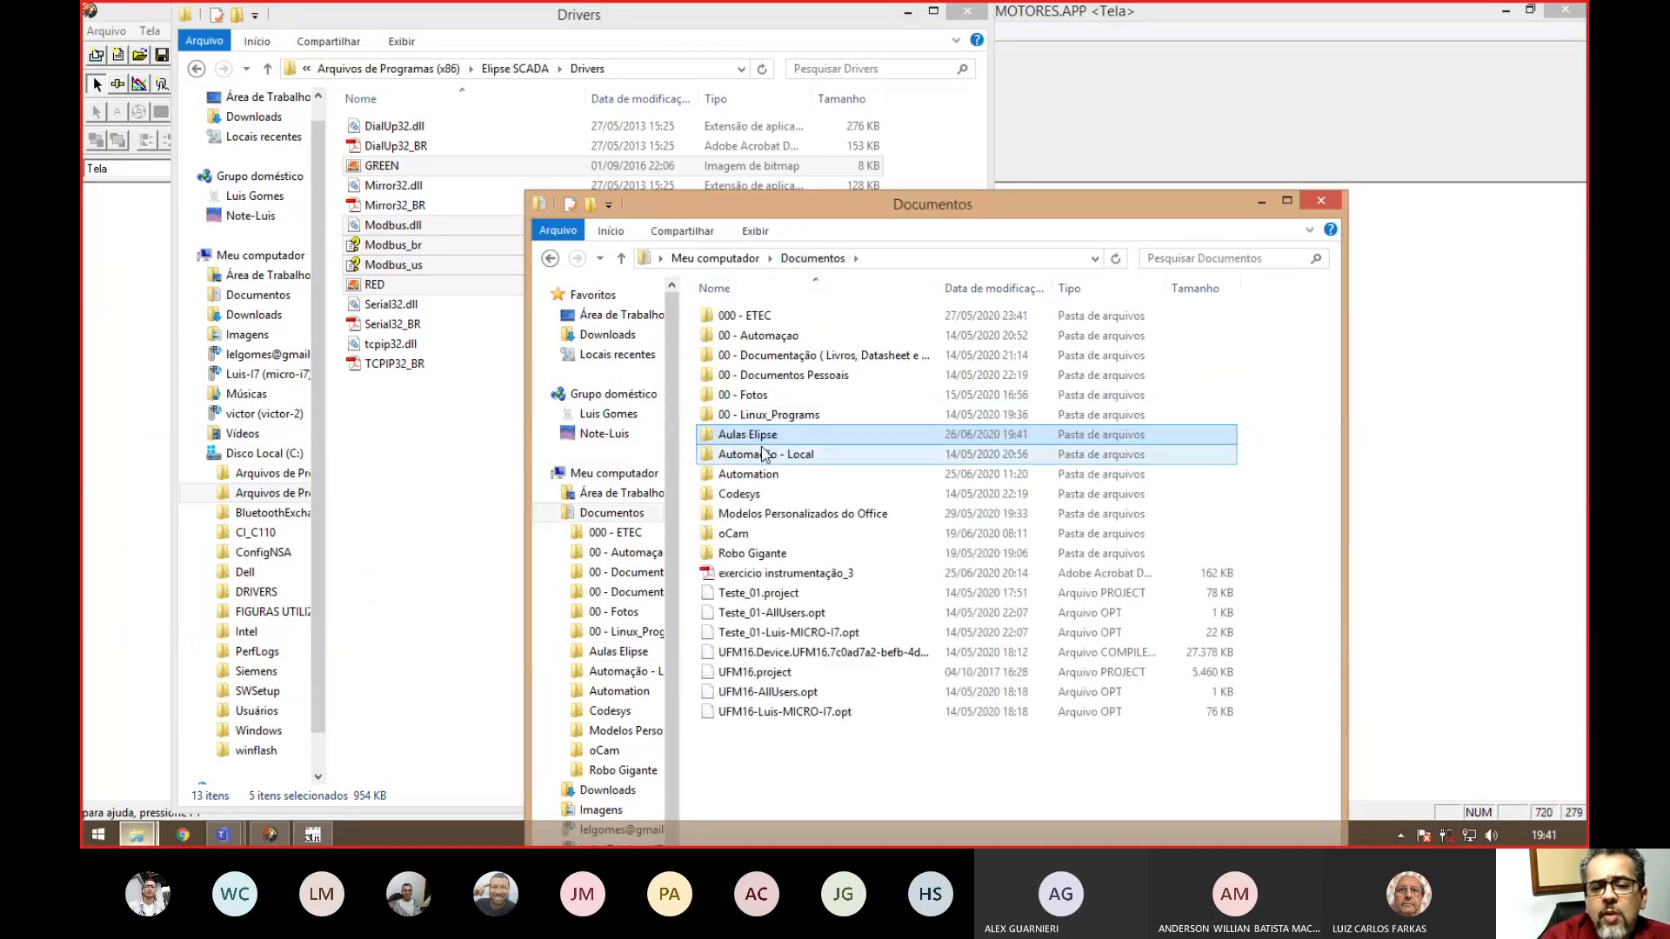
{"action": "left_click", "coordinate": [711, 437]}
{"action": "left_click", "coordinate": [712, 442]}
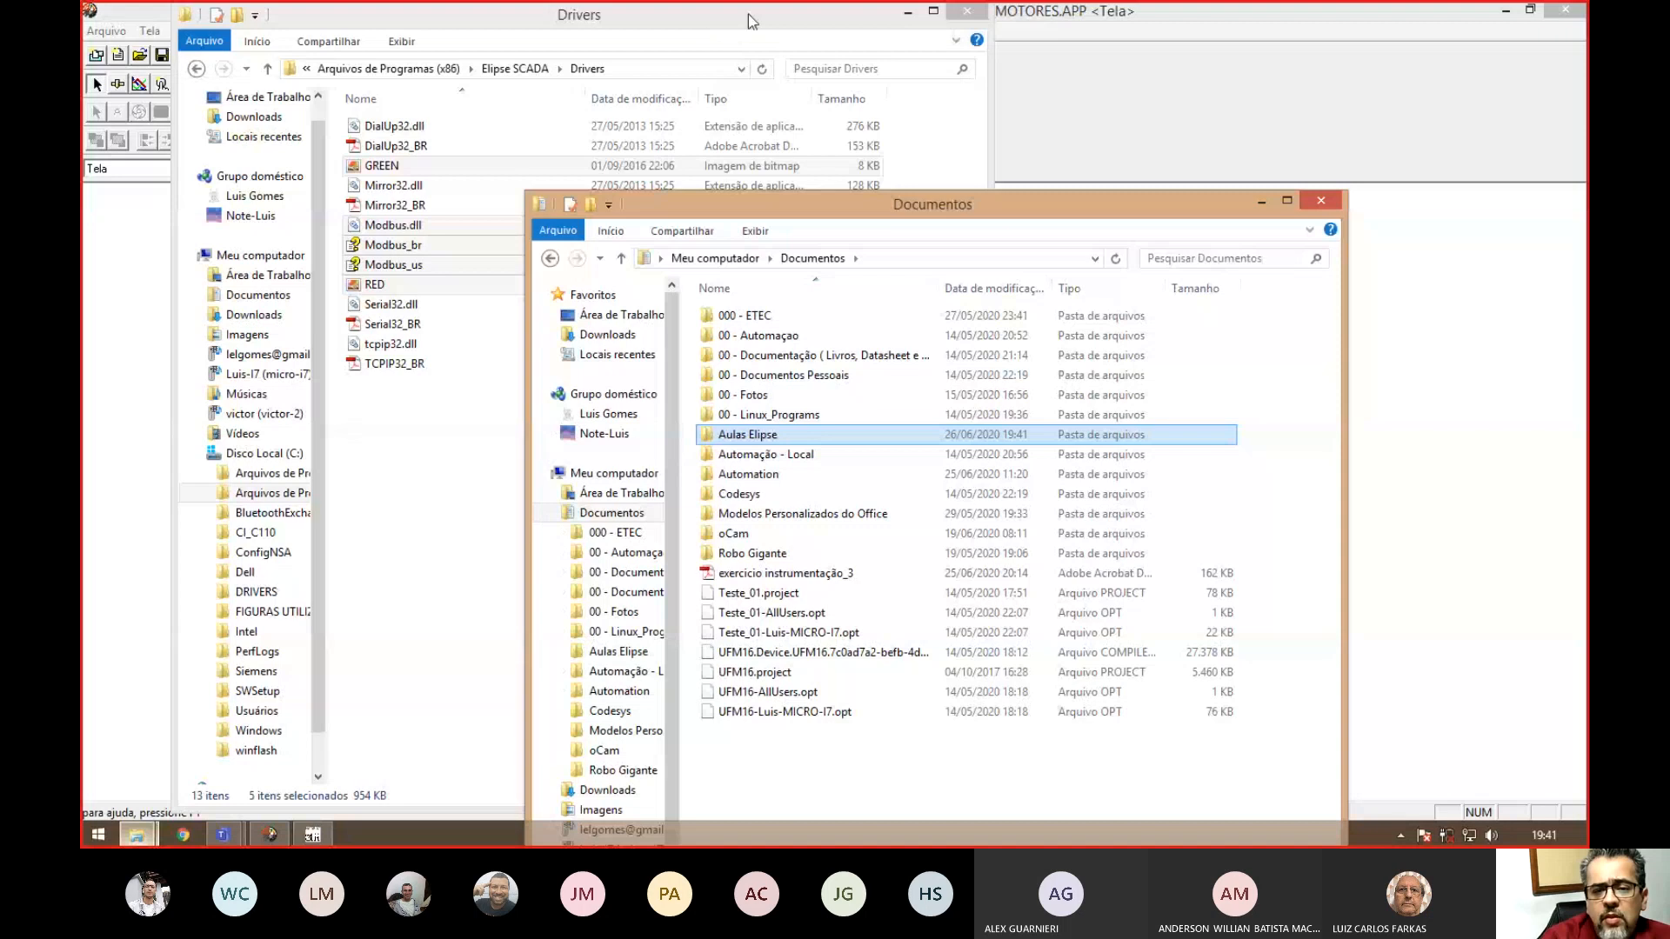
{"action": "left_click", "coordinate": [968, 15]}
{"action": "left_click", "coordinate": [967, 15]}
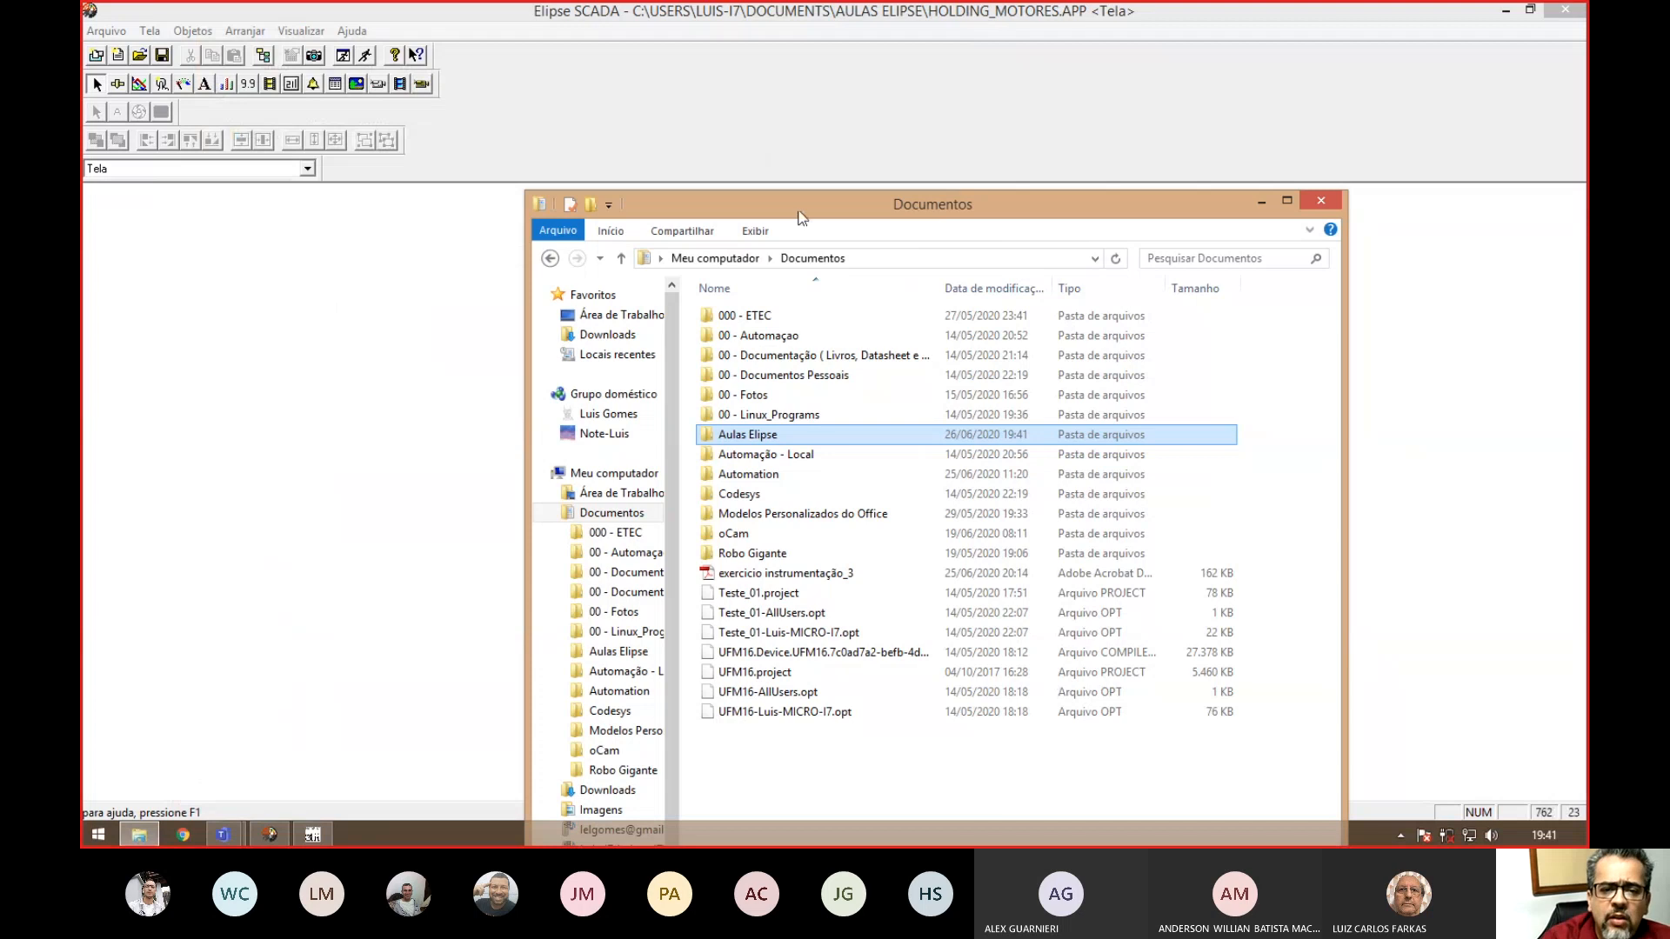
- Reopen the Aulas Elipse folder to check the pasted driver files and bitmaps, and close File Explorer
{"action": "left_click_drag", "start_coordinate": [805, 212], "coordinate": [769, 75]}
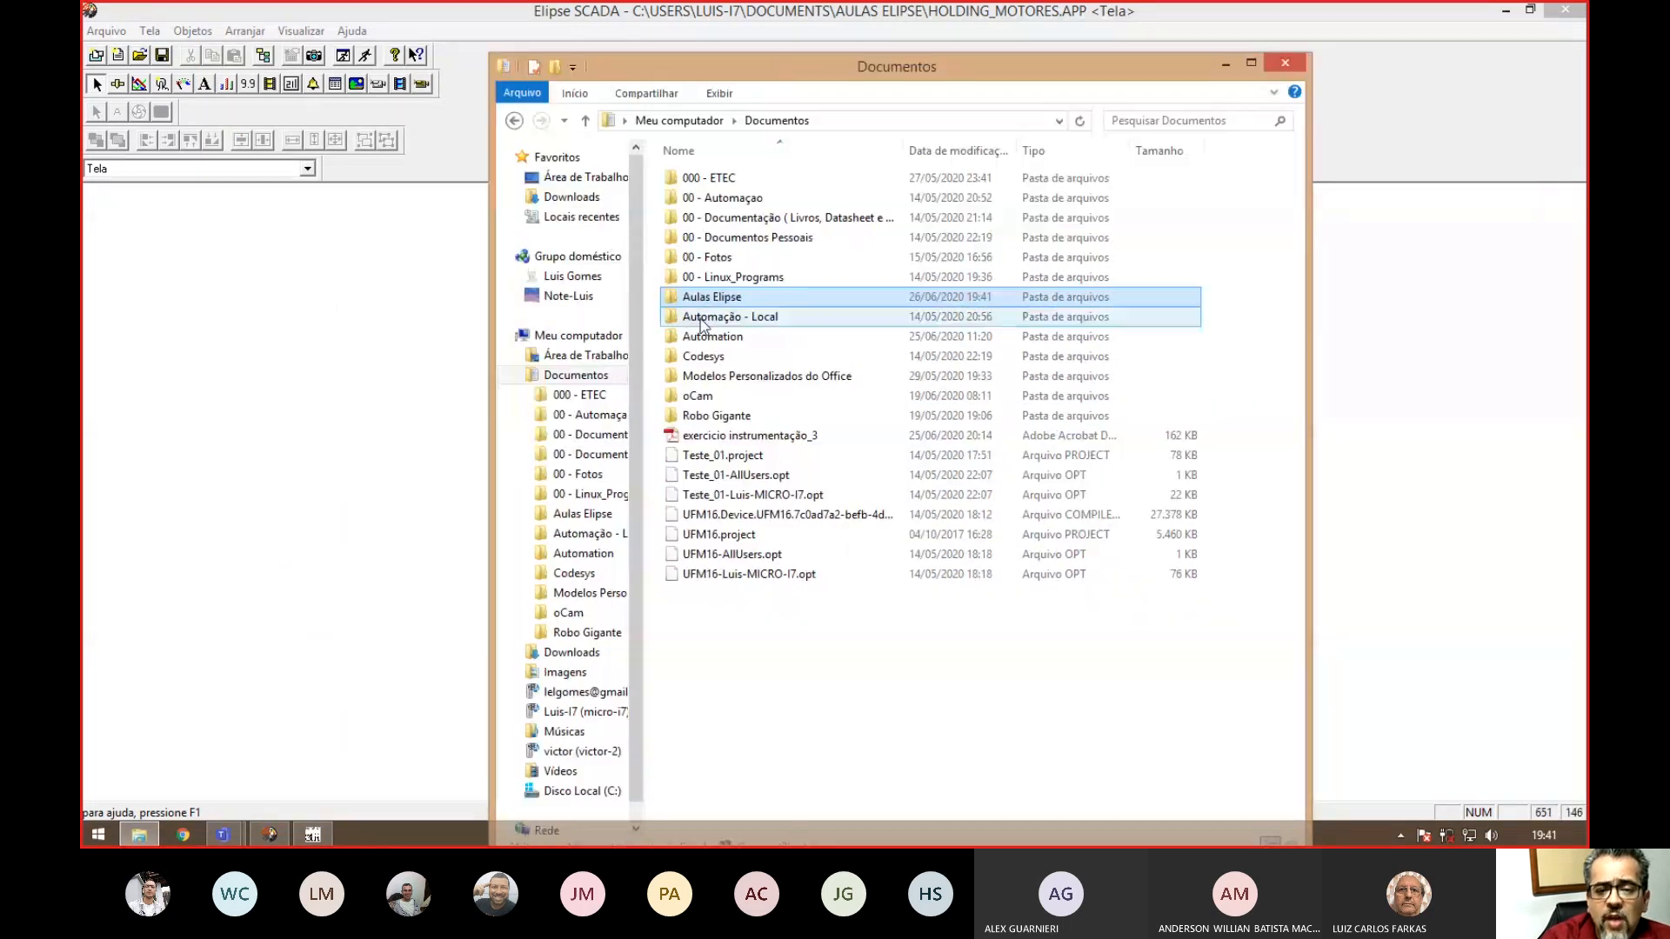
{"action": "left_click", "coordinate": [718, 297]}
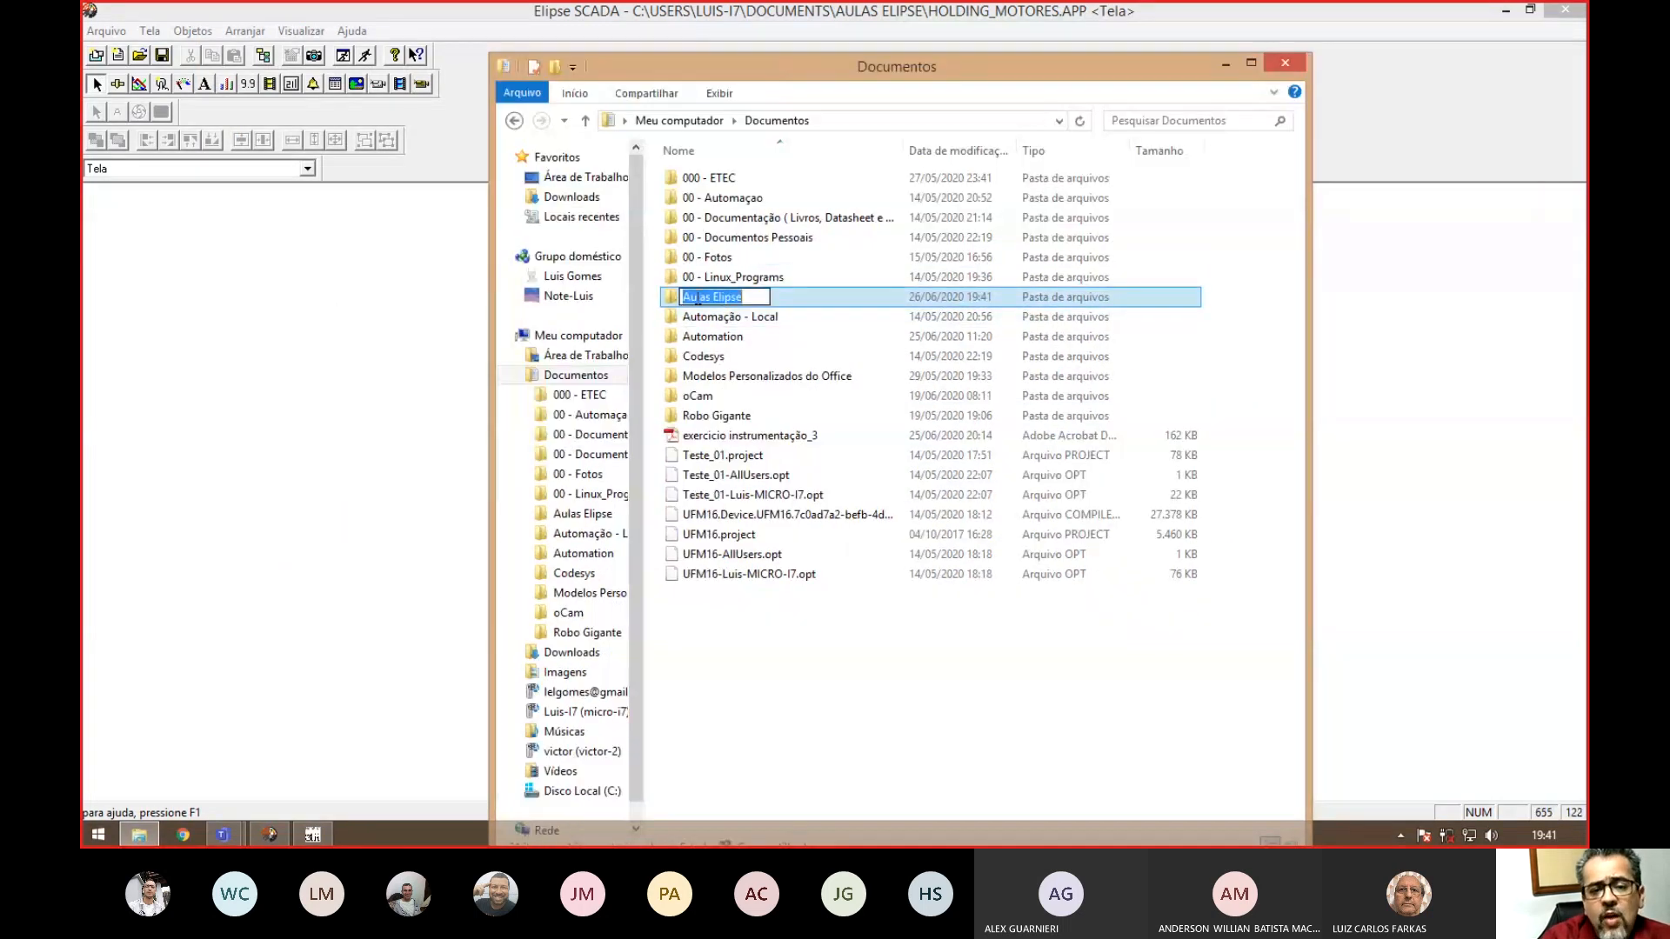
{"action": "key", "text": "Escape"}
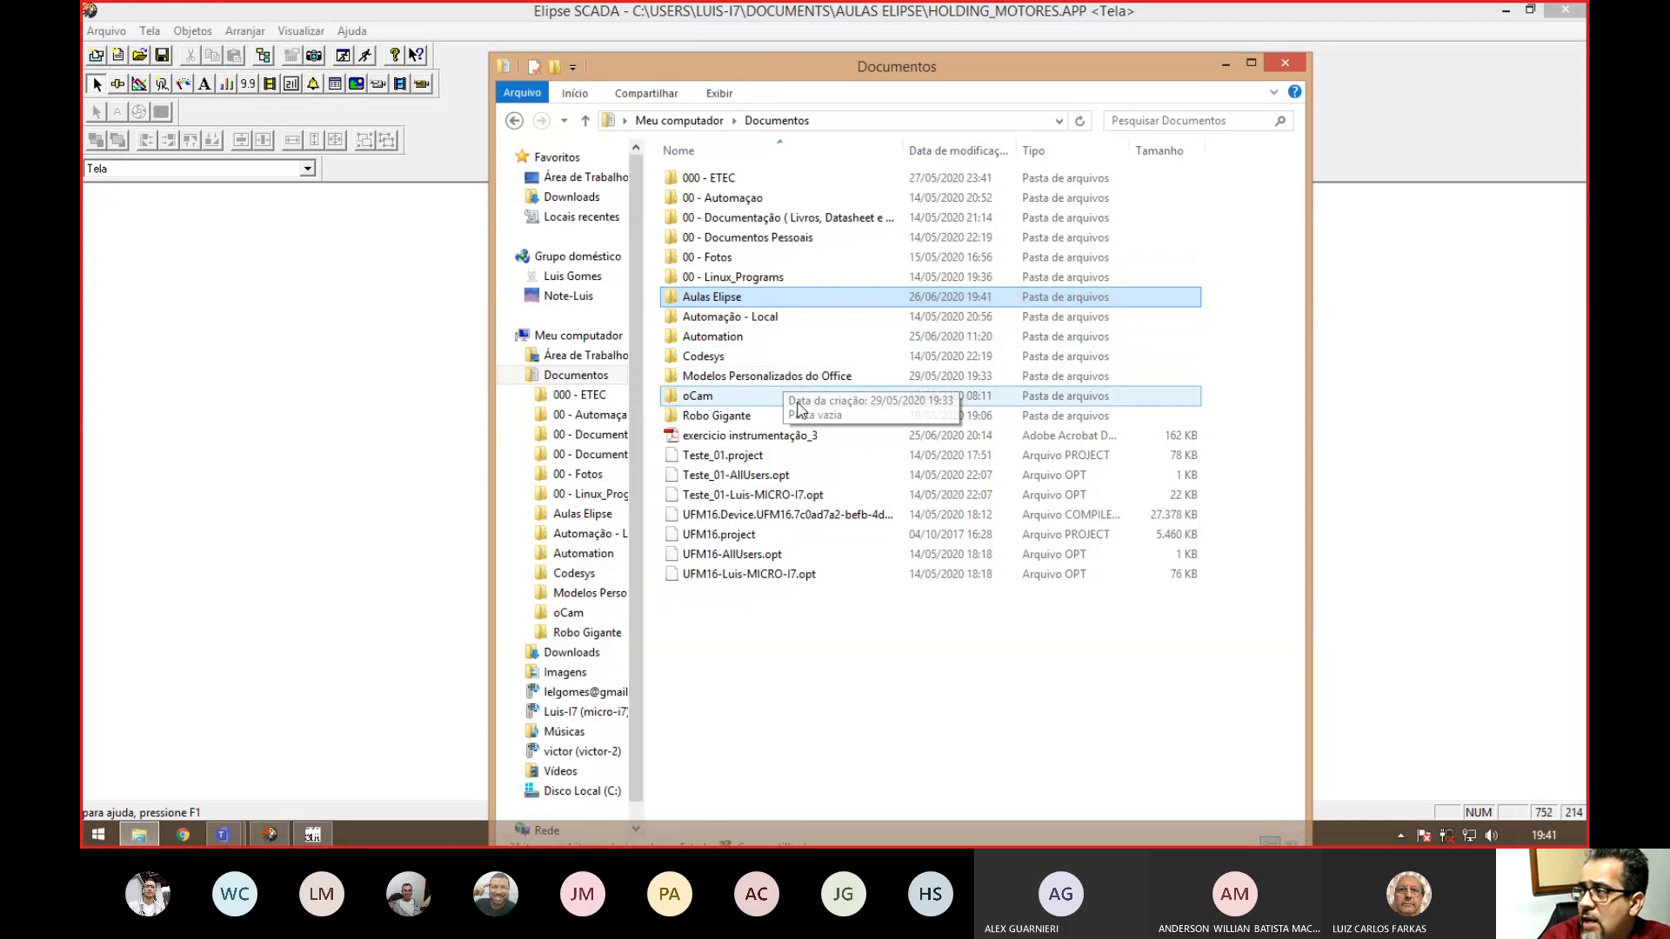
{"action": "double_click", "coordinate": [719, 299]}
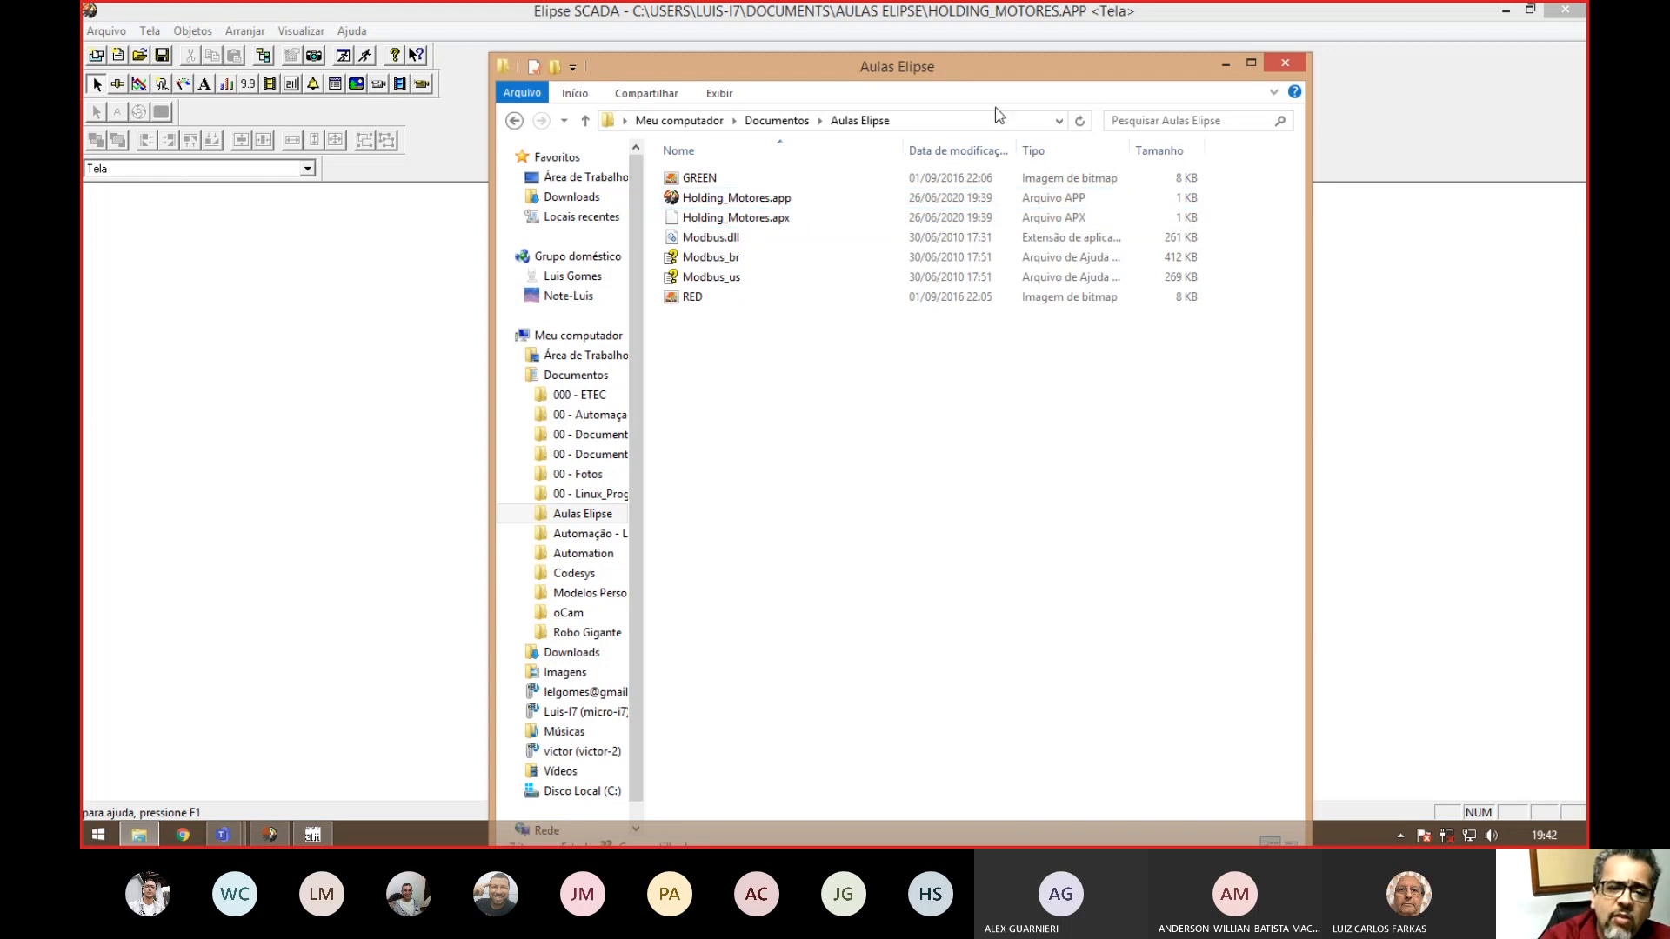
{"action": "left_click", "coordinate": [1288, 65]}
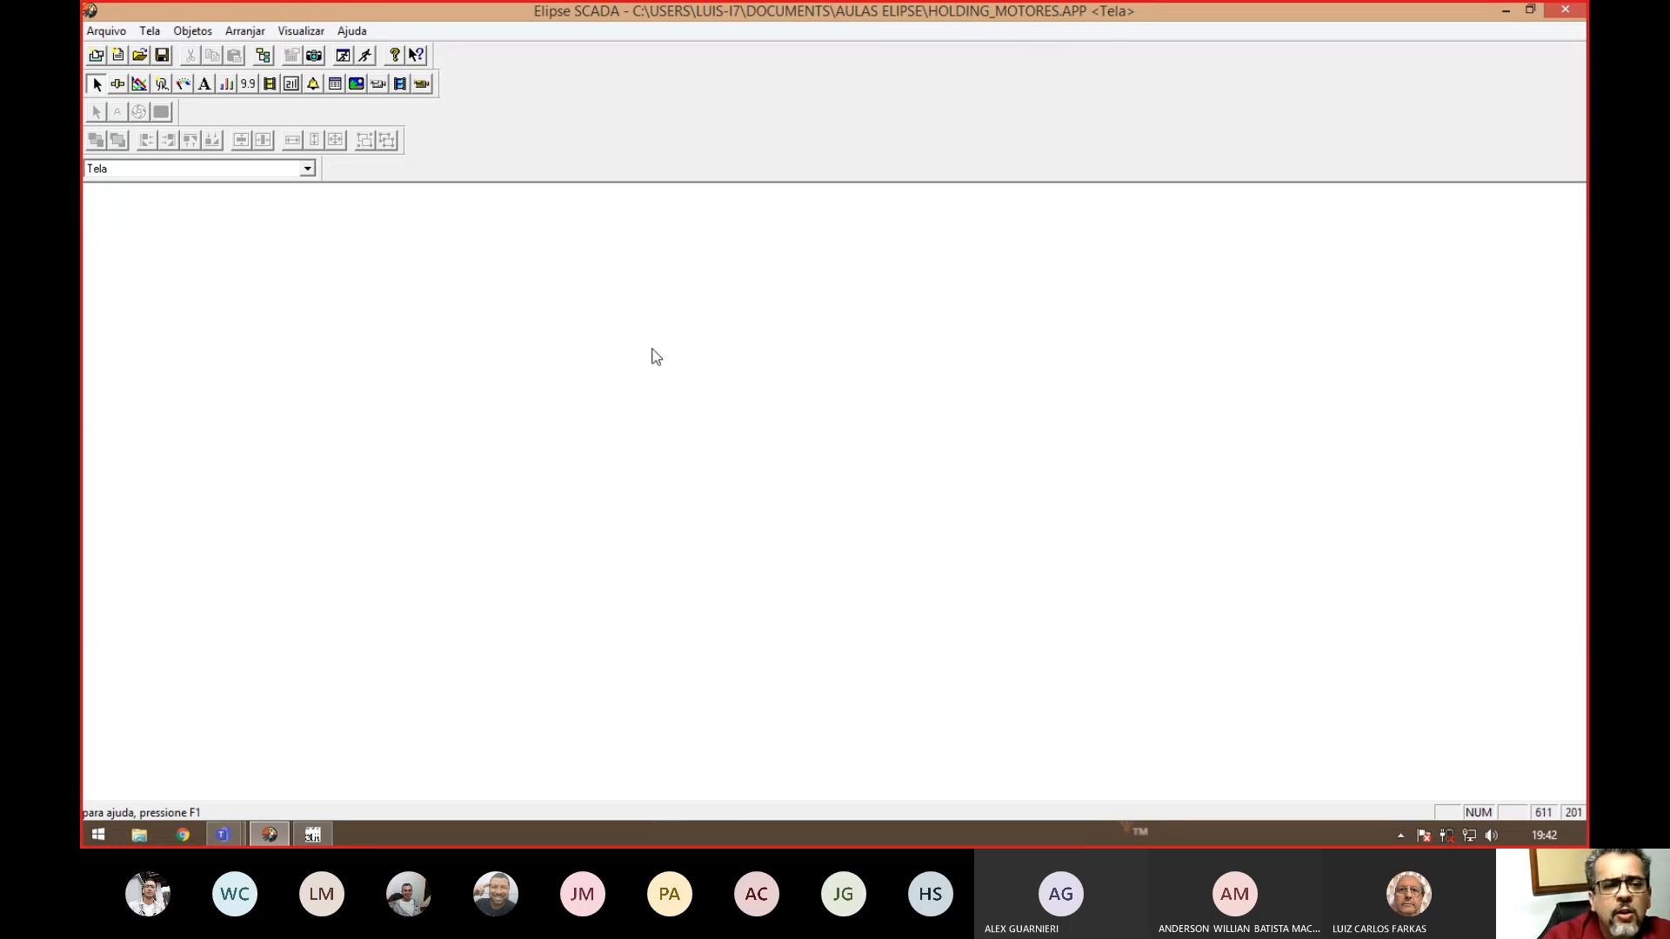
- Open the Organizer of the Holding_Motores application and examine its Drivers, Tags and Telas sections
{"action": "left_click", "coordinate": [263, 56]}
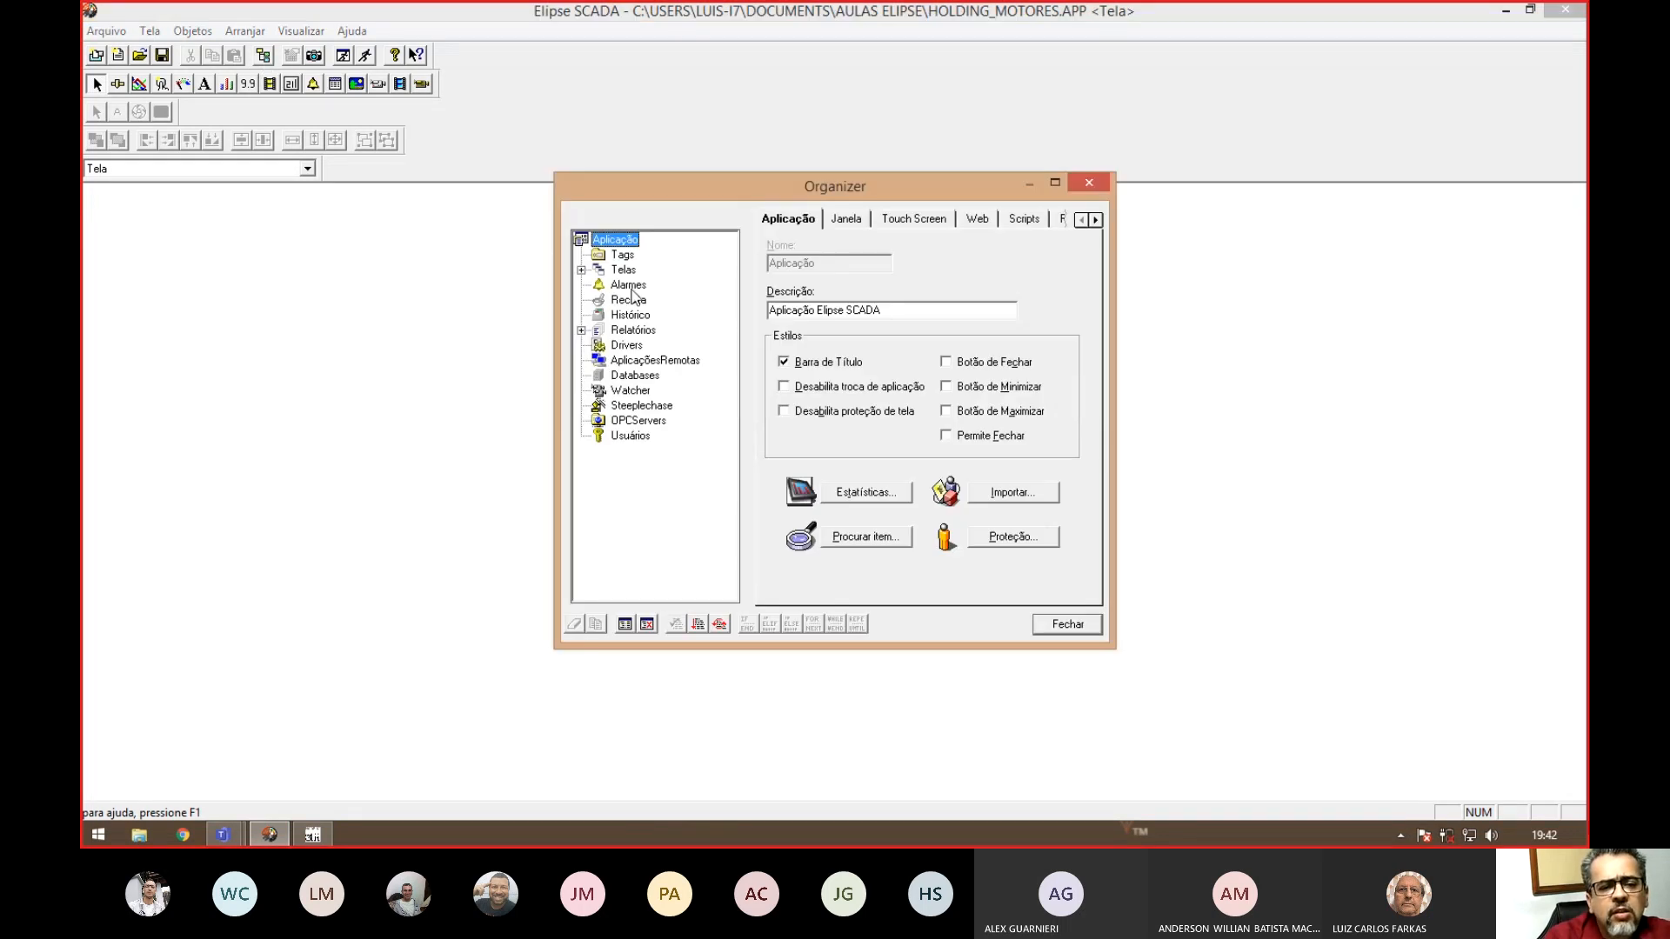
{"action": "left_click", "coordinate": [626, 347]}
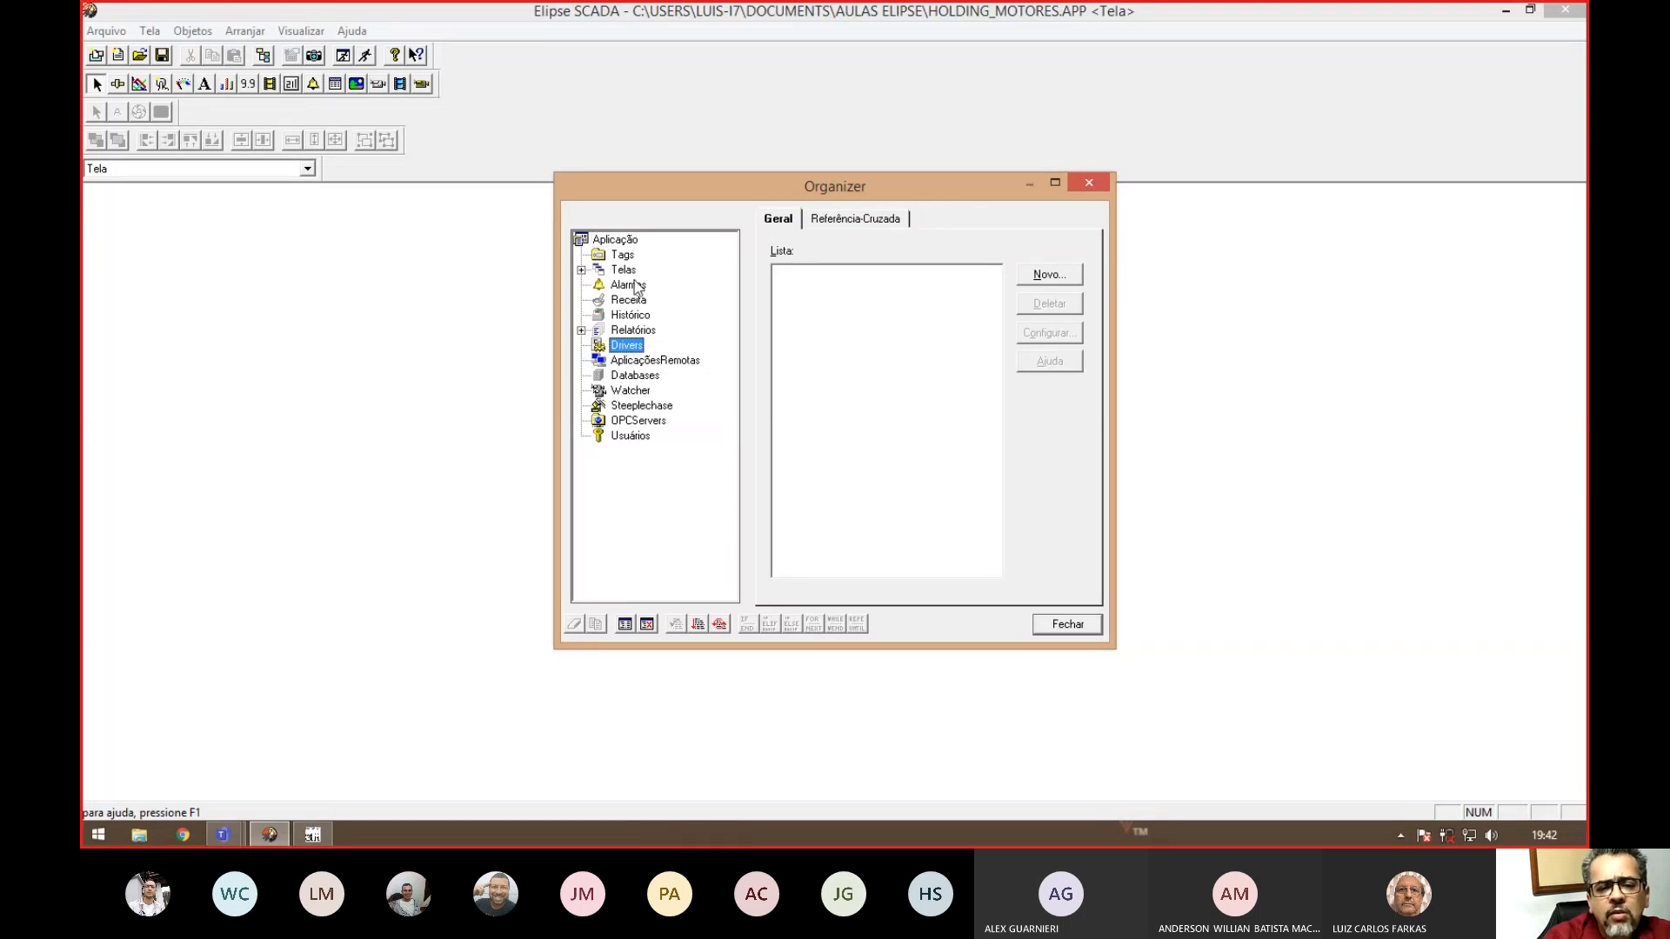
{"action": "left_click", "coordinate": [624, 255]}
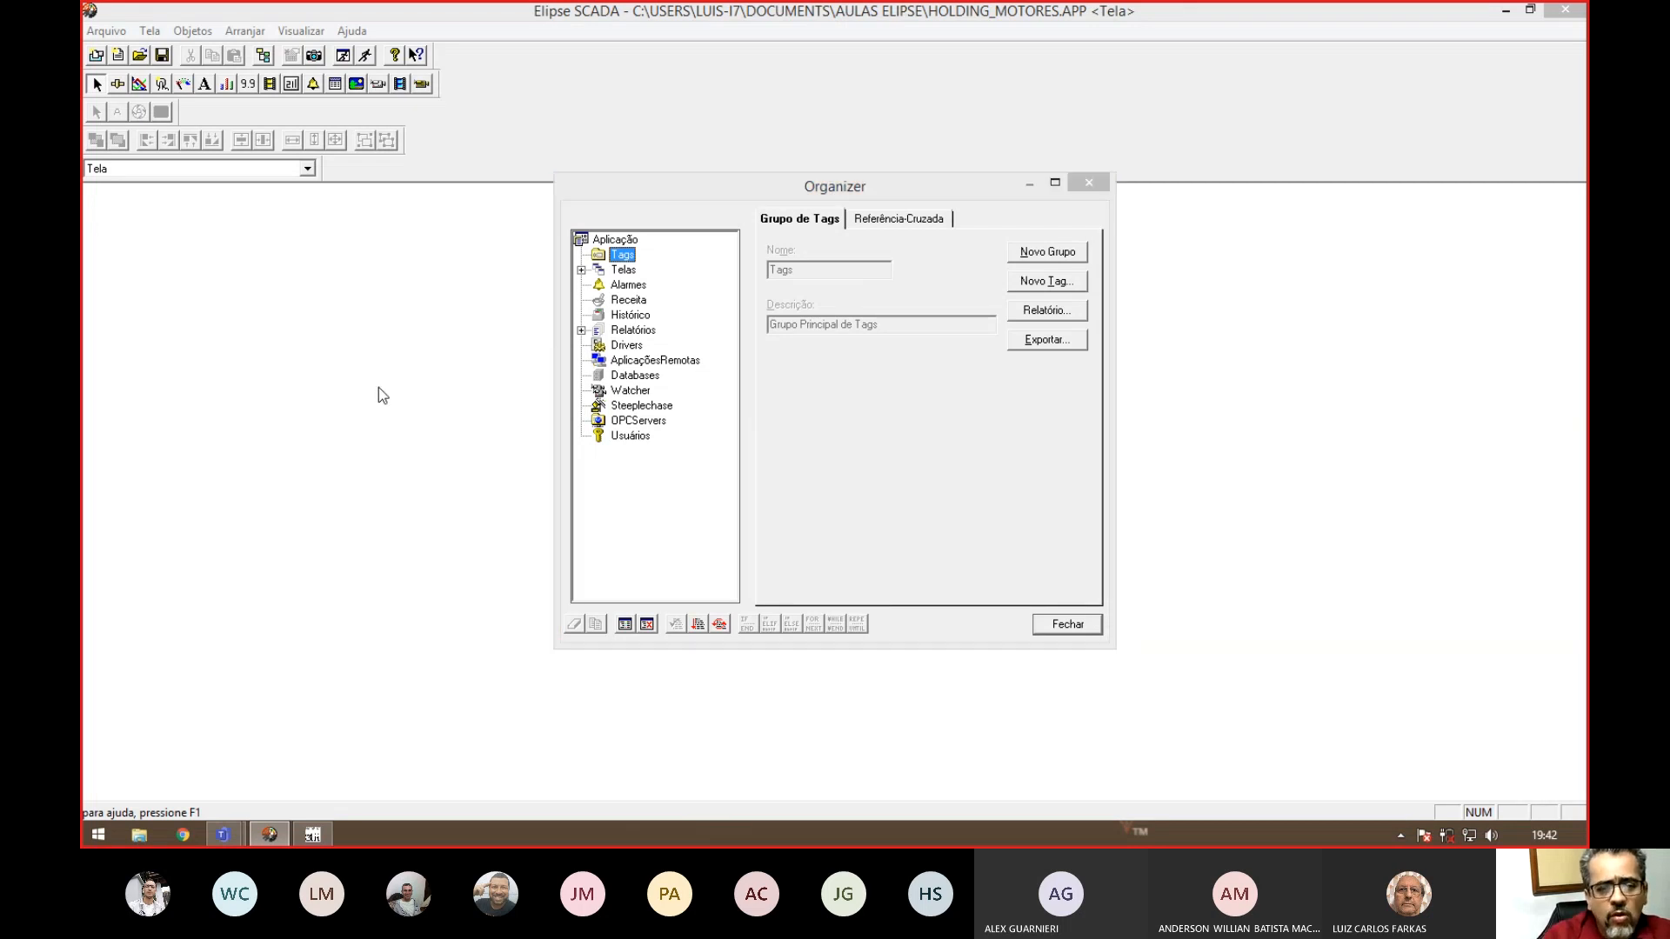
{"action": "left_click", "coordinate": [624, 270]}
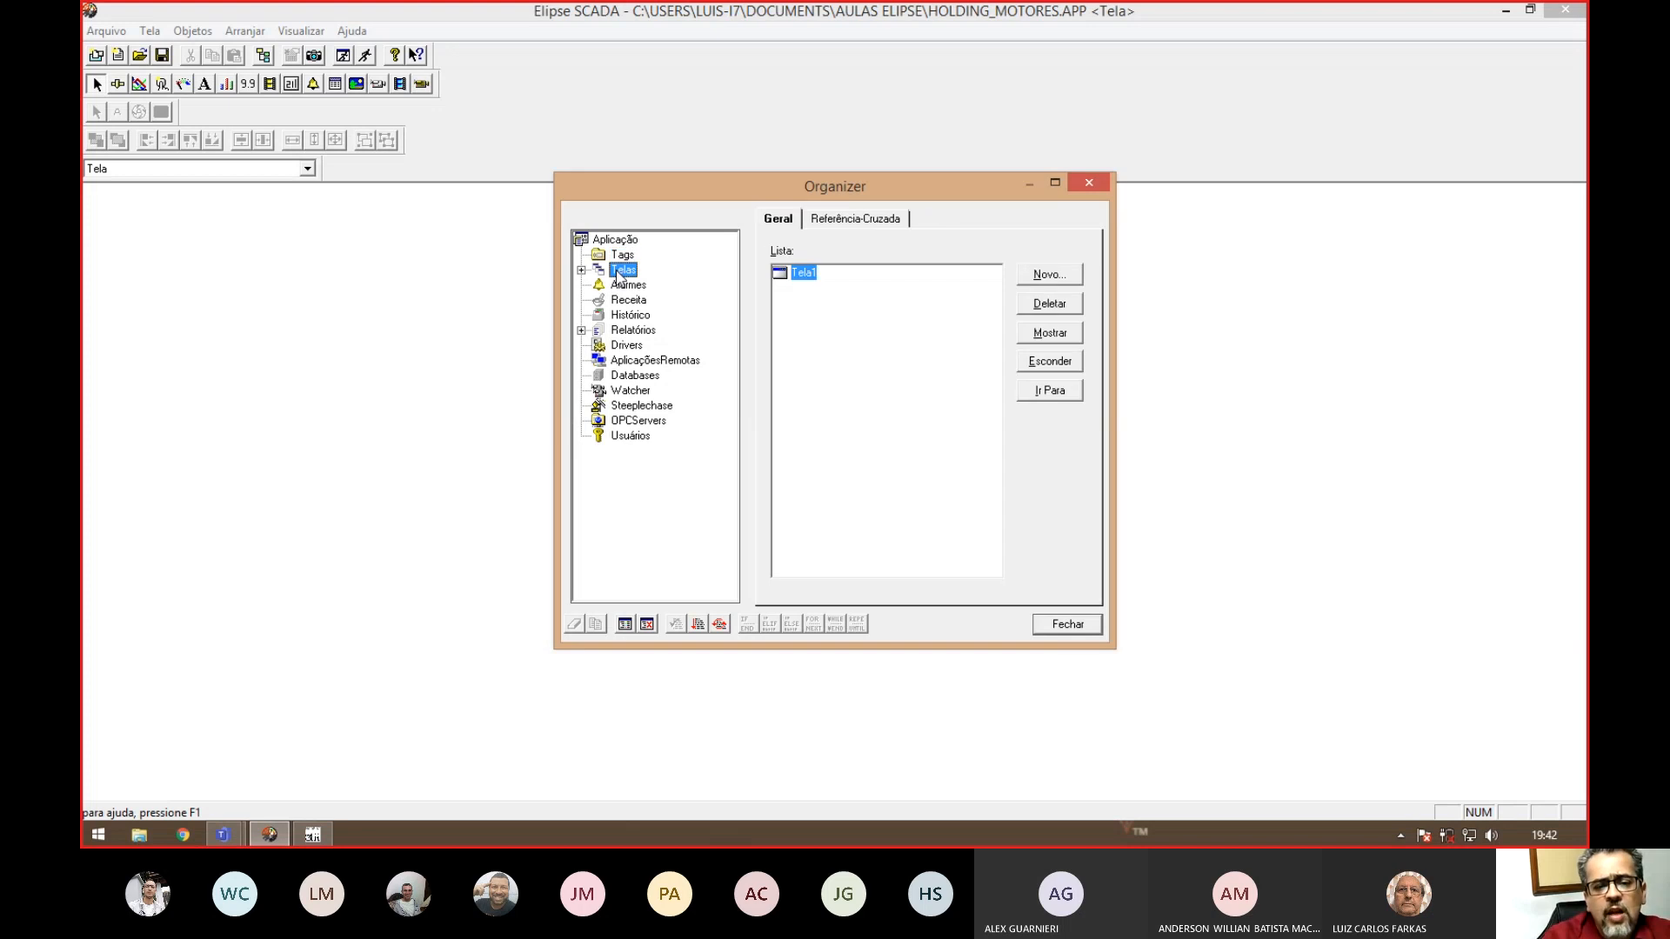
{"action": "left_click", "coordinate": [633, 347]}
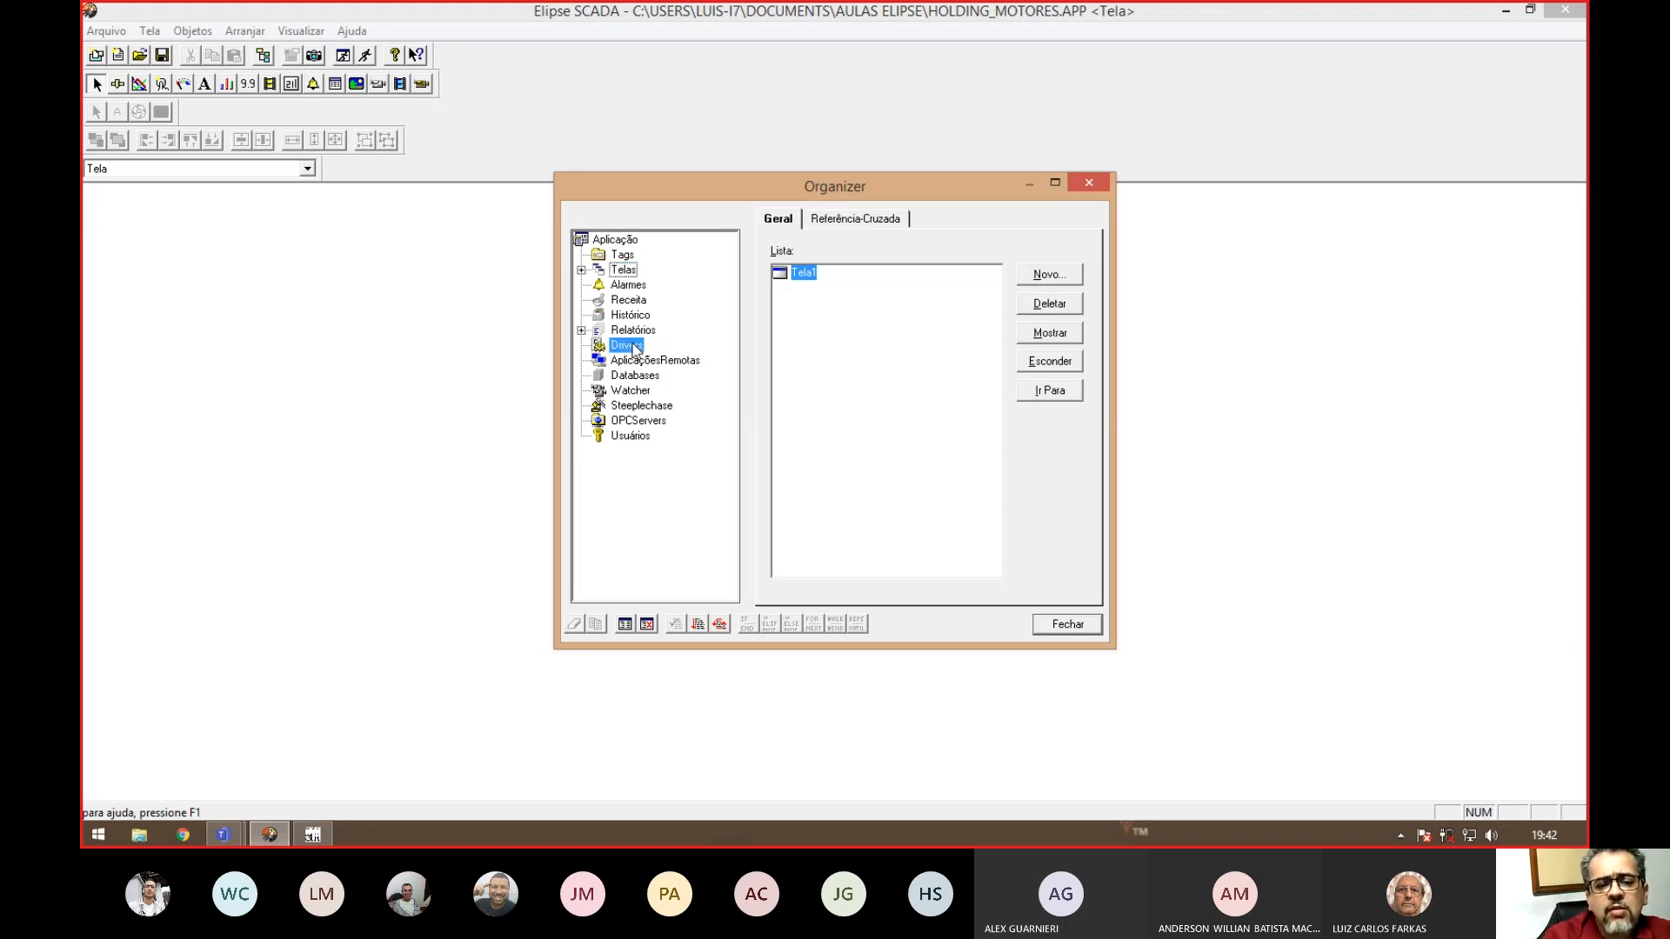
{"action": "left_click", "coordinate": [627, 254]}
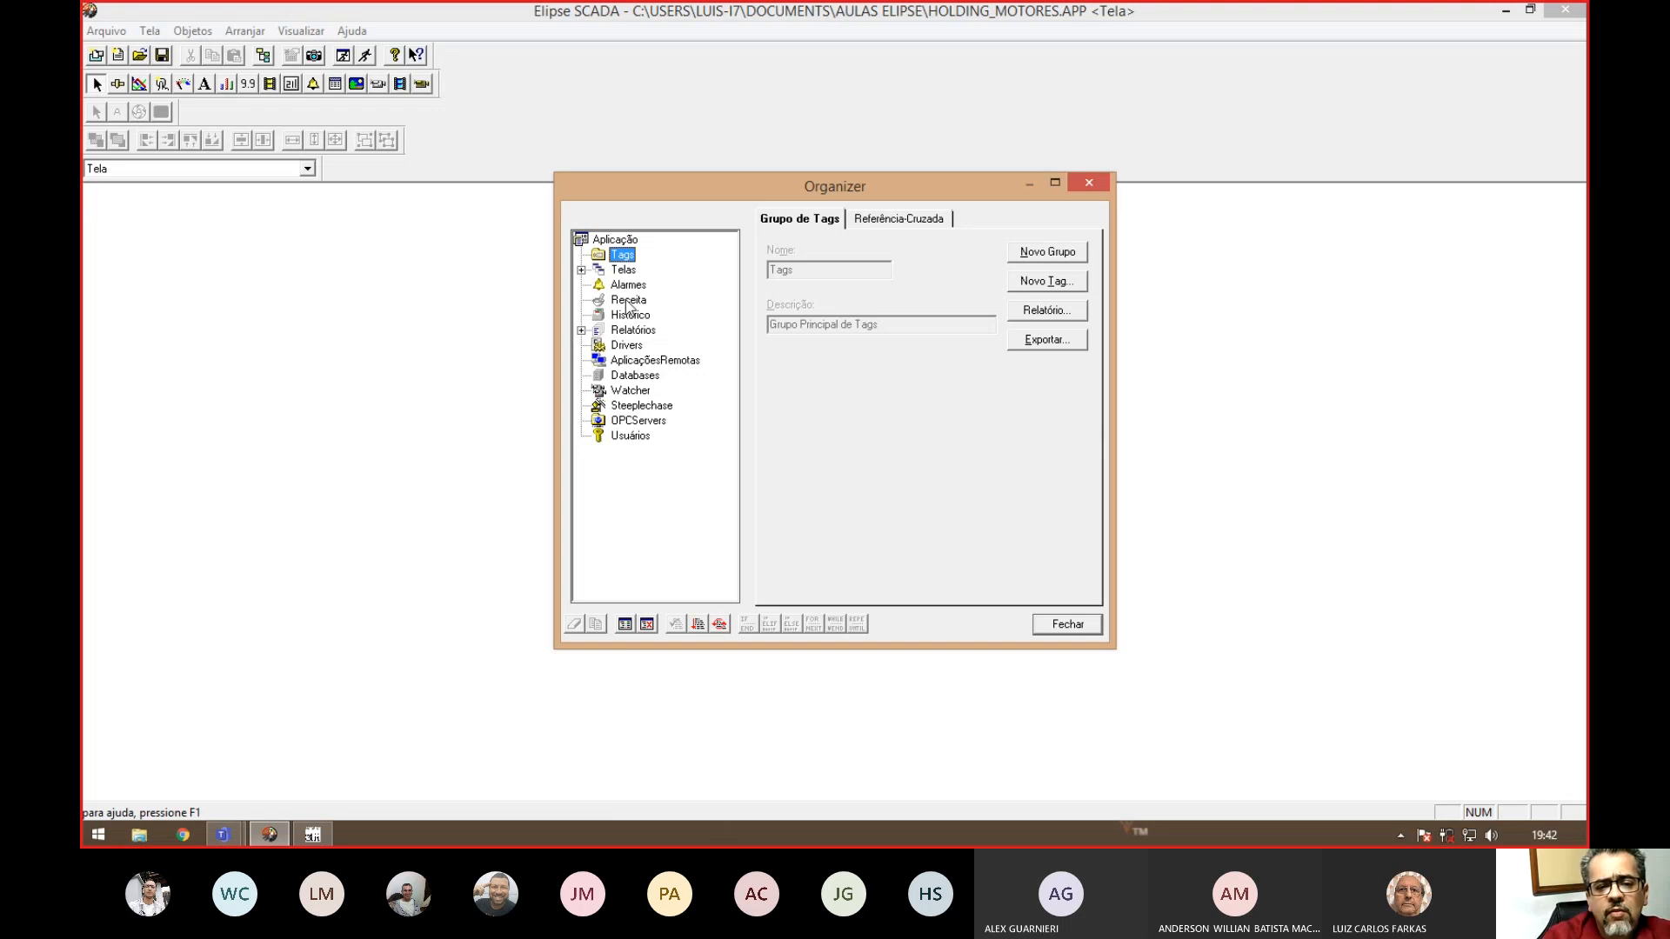
{"action": "left_click", "coordinate": [631, 272]}
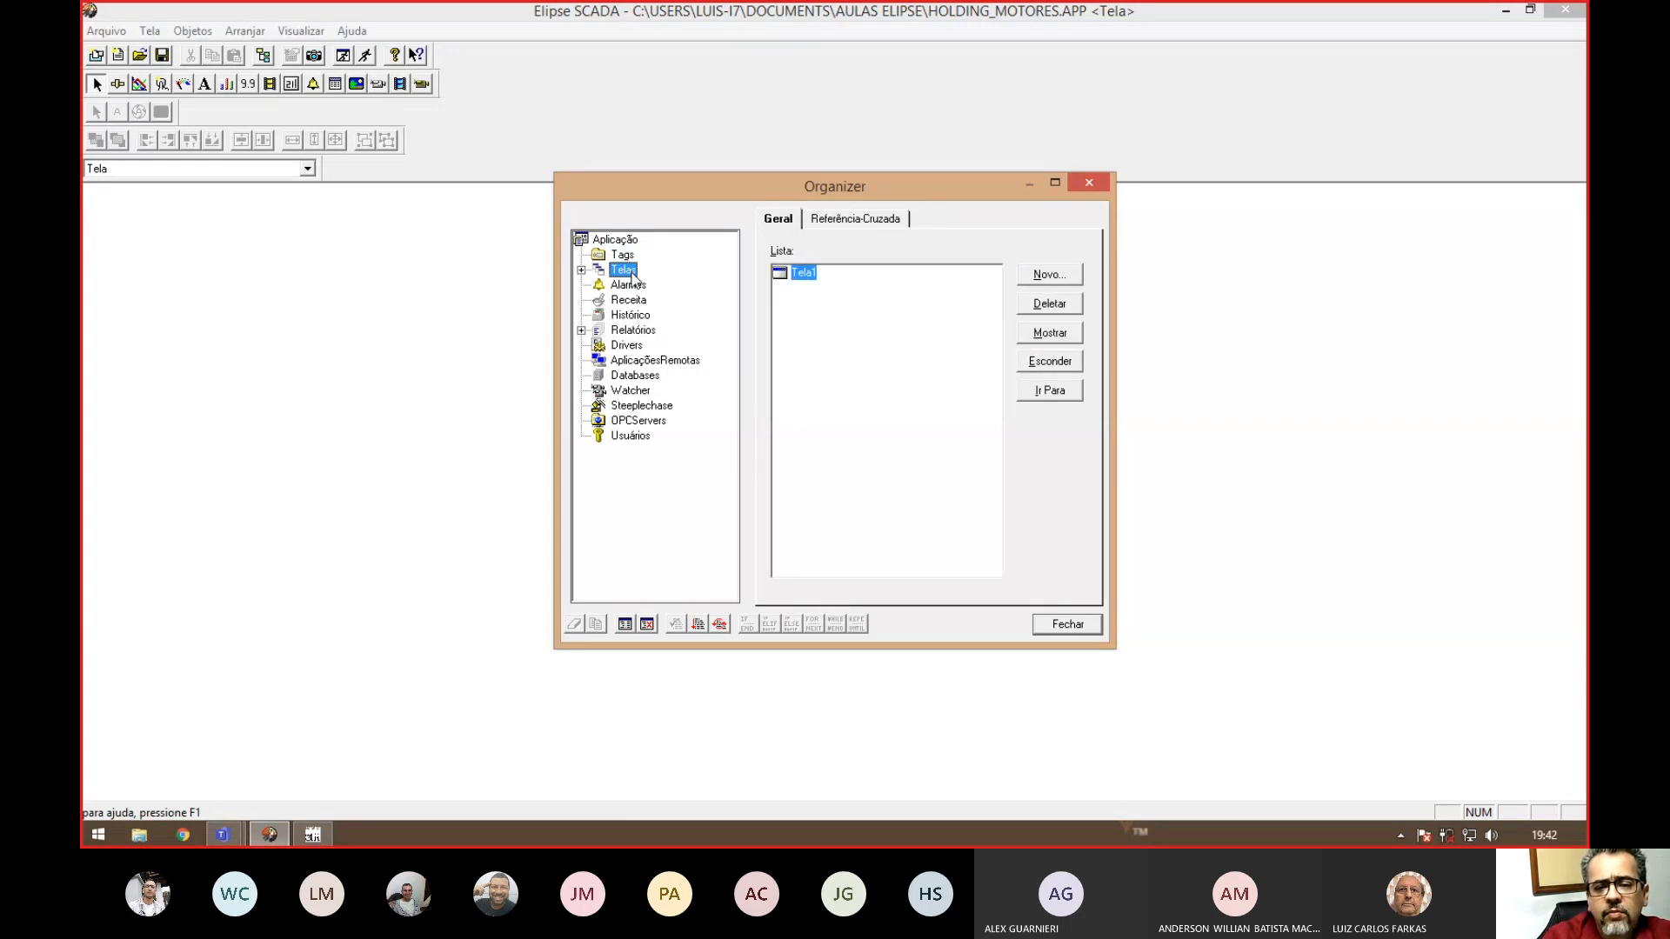
- Add a new driver to the application using Modbus.dll from the Aulas Elipse folder
{"action": "left_click", "coordinate": [626, 347]}
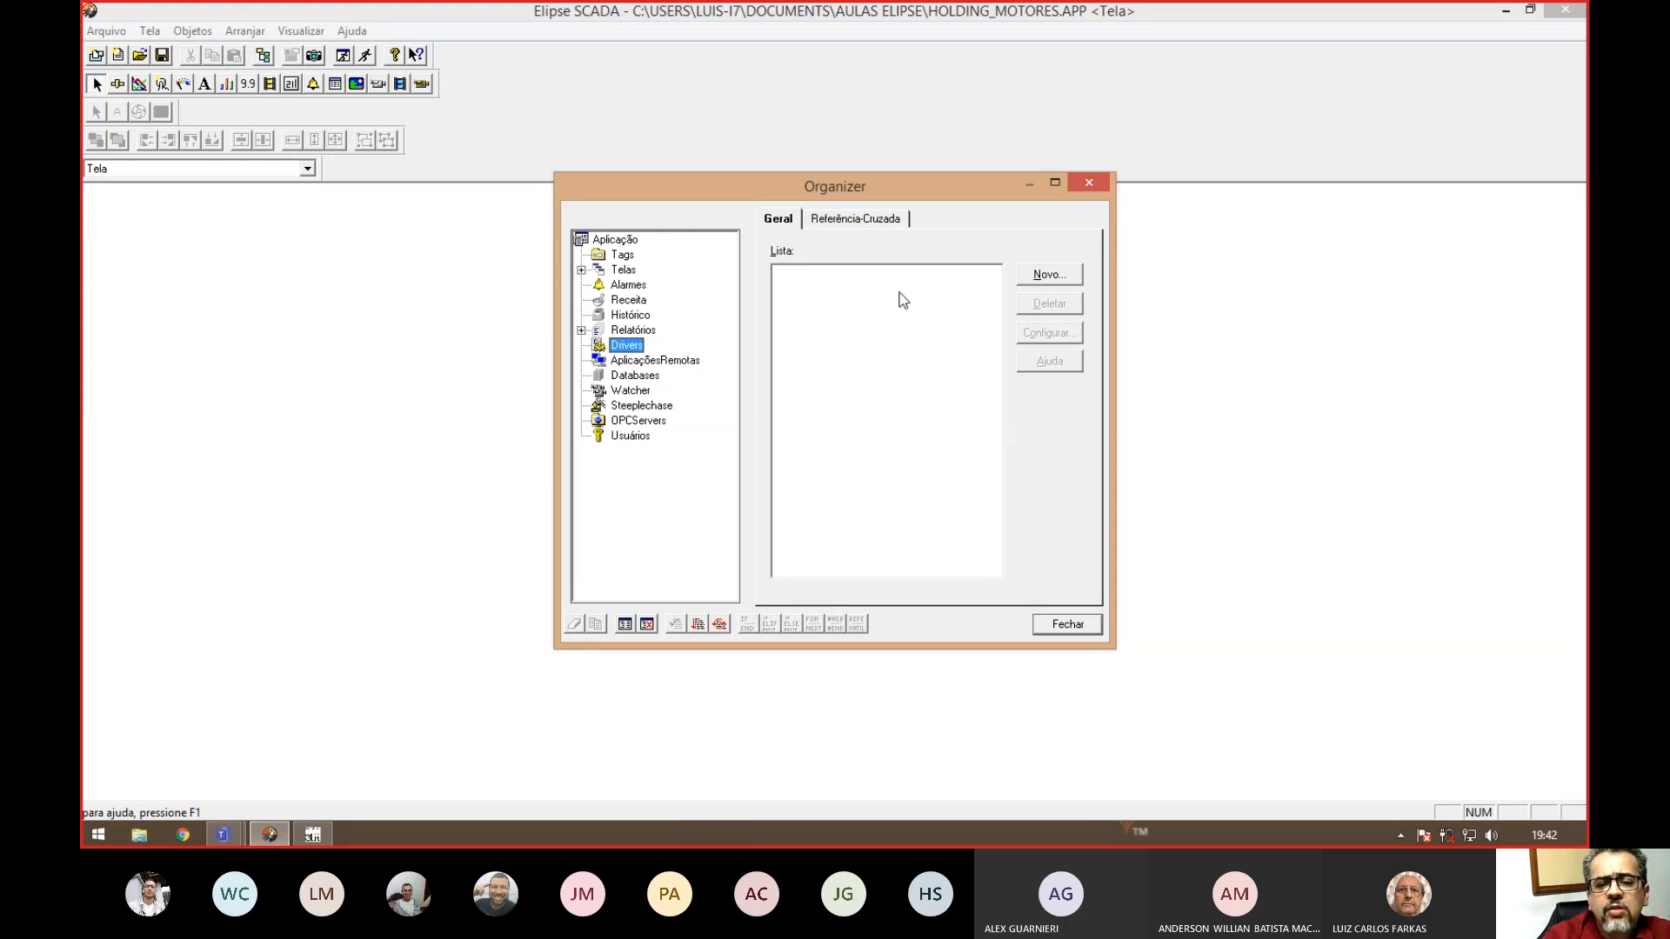
{"action": "left_click", "coordinate": [1057, 279]}
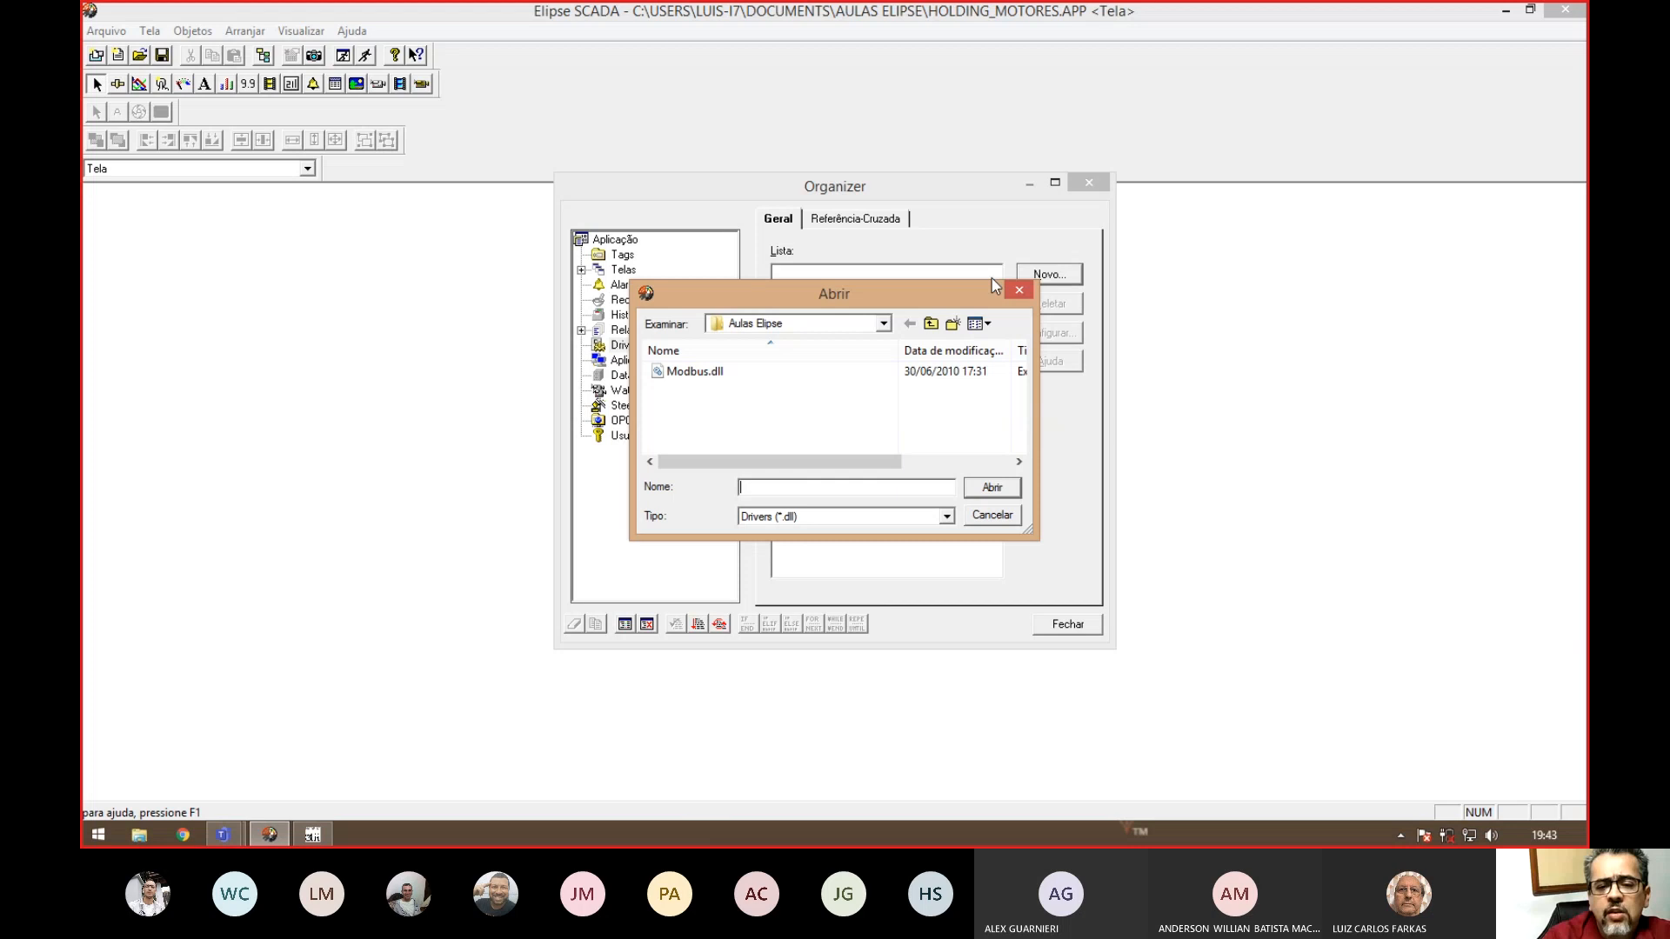
{"action": "left_click", "coordinate": [884, 323]}
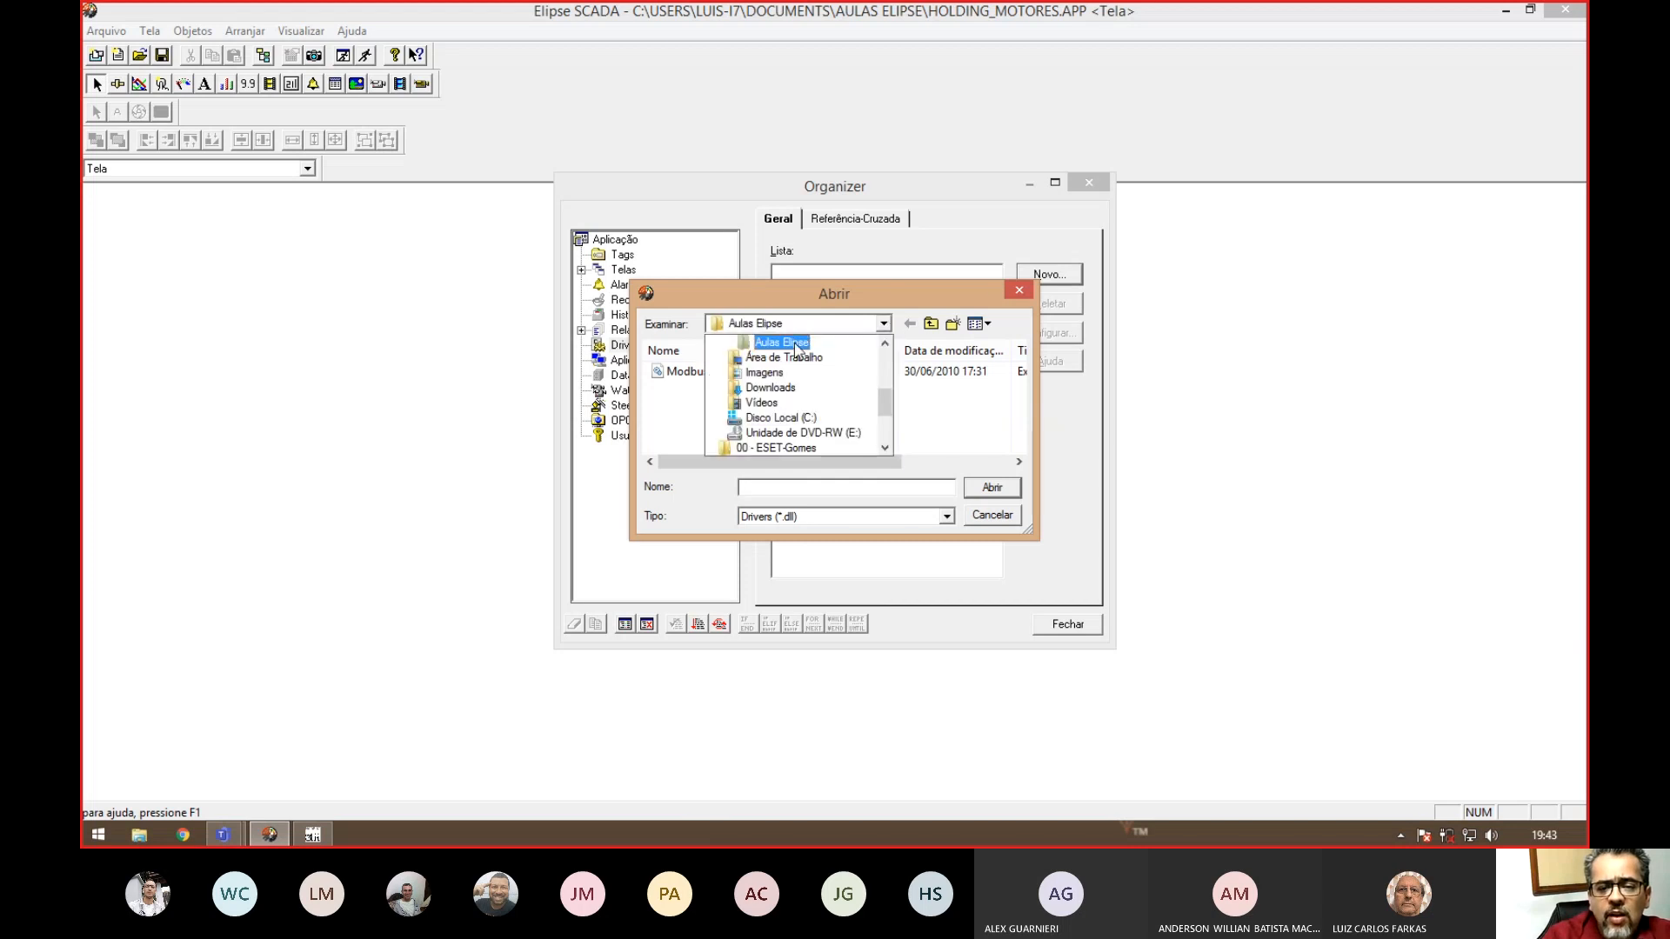
{"action": "left_click", "coordinate": [792, 347]}
{"action": "left_click", "coordinate": [715, 372]}
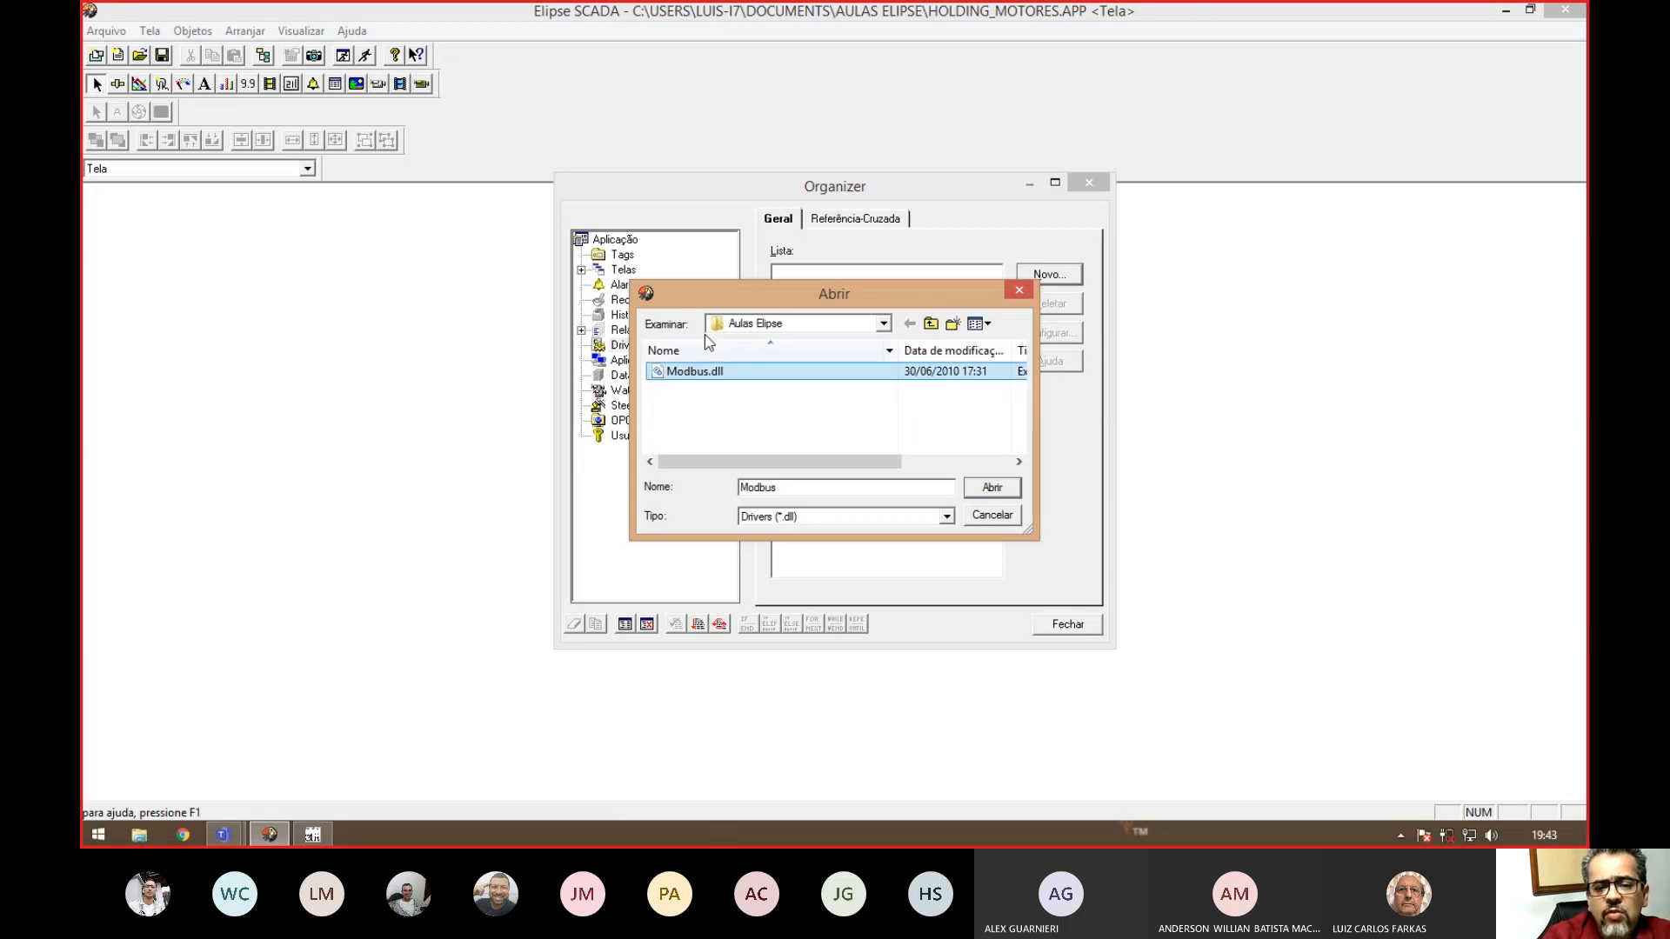
{"action": "left_click", "coordinate": [995, 491]}
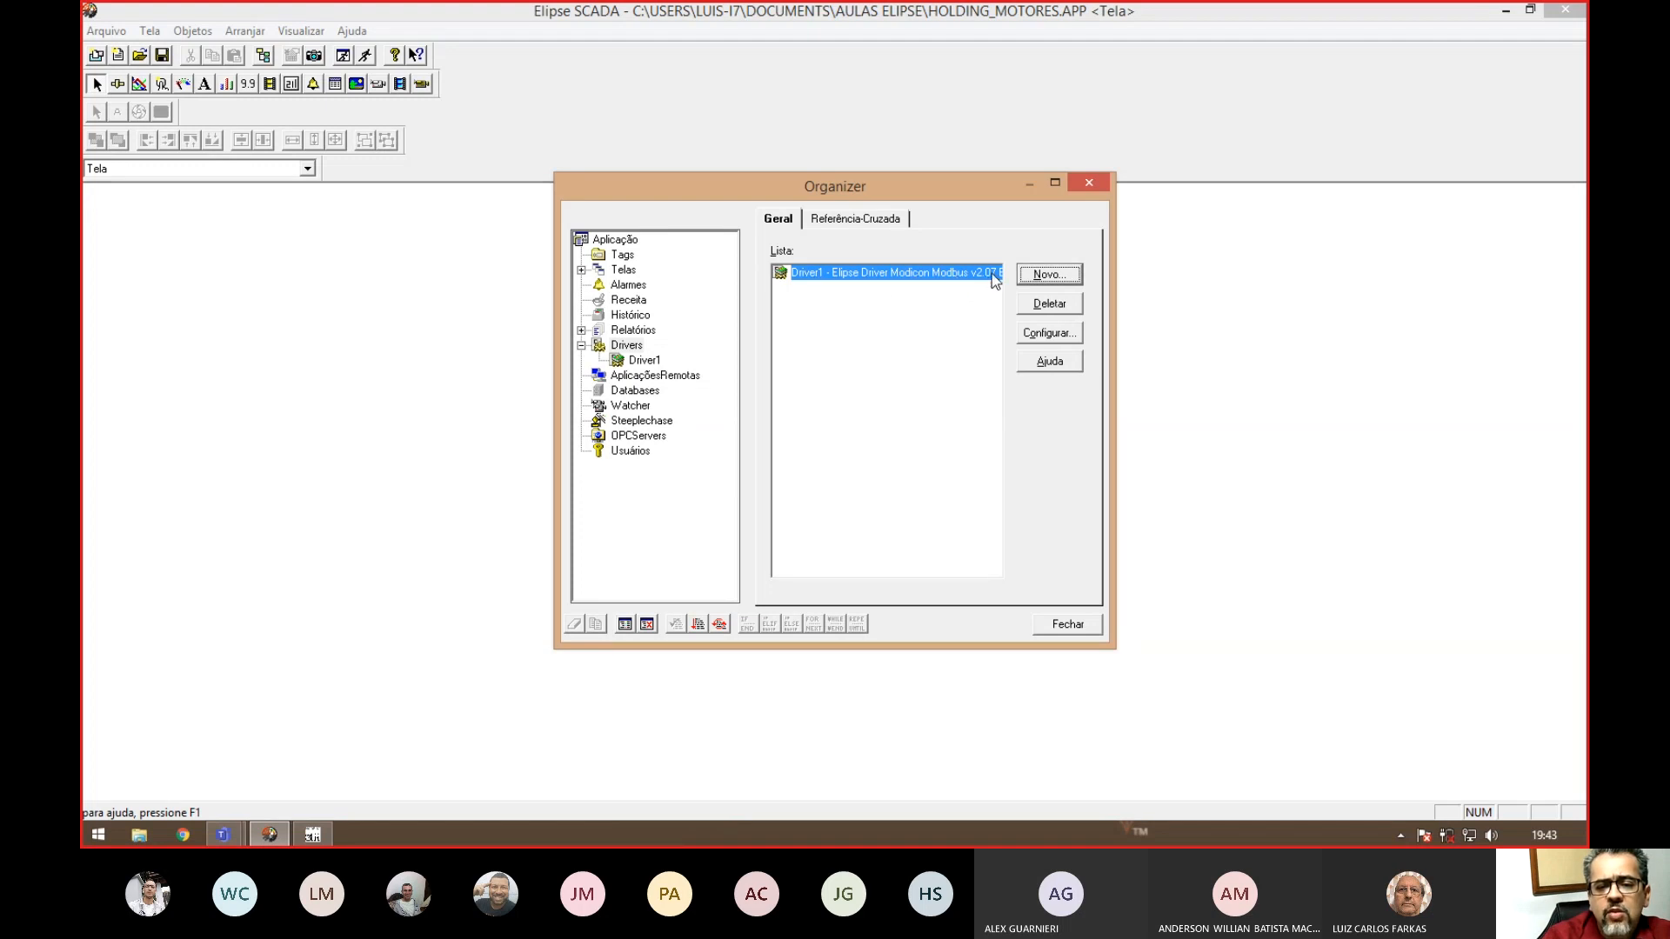
- Open the extra settings of the new Modbus driver and set its Modbus mode to ModbusTCP
{"action": "left_click", "coordinate": [1048, 338]}
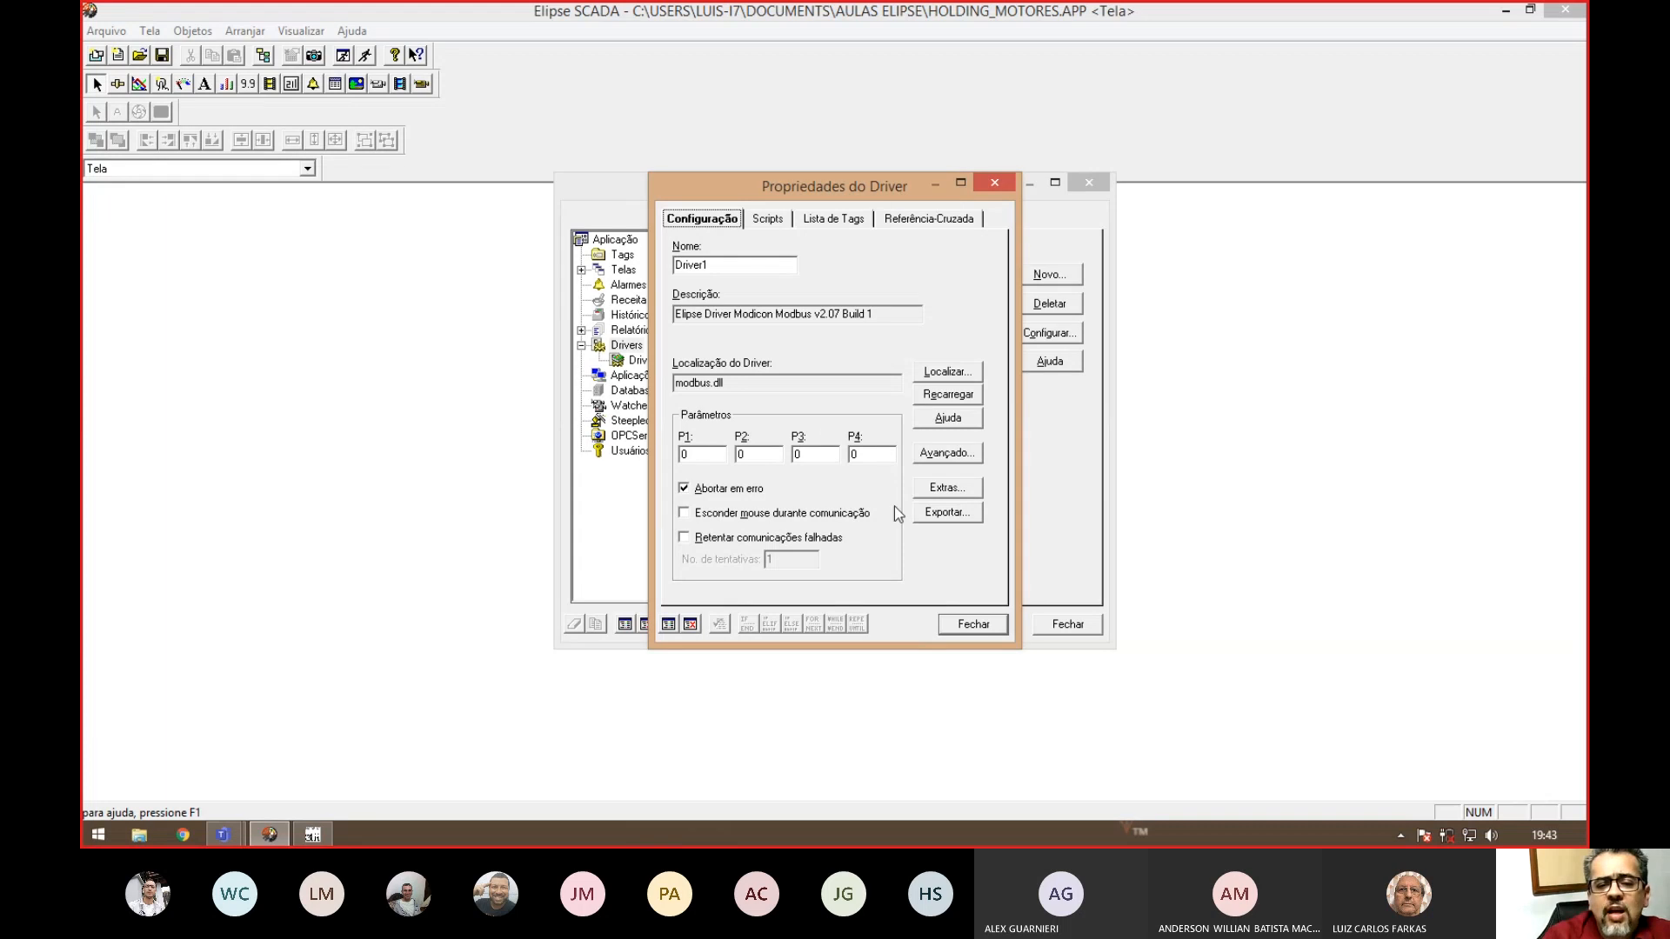
{"action": "left_click", "coordinate": [969, 491]}
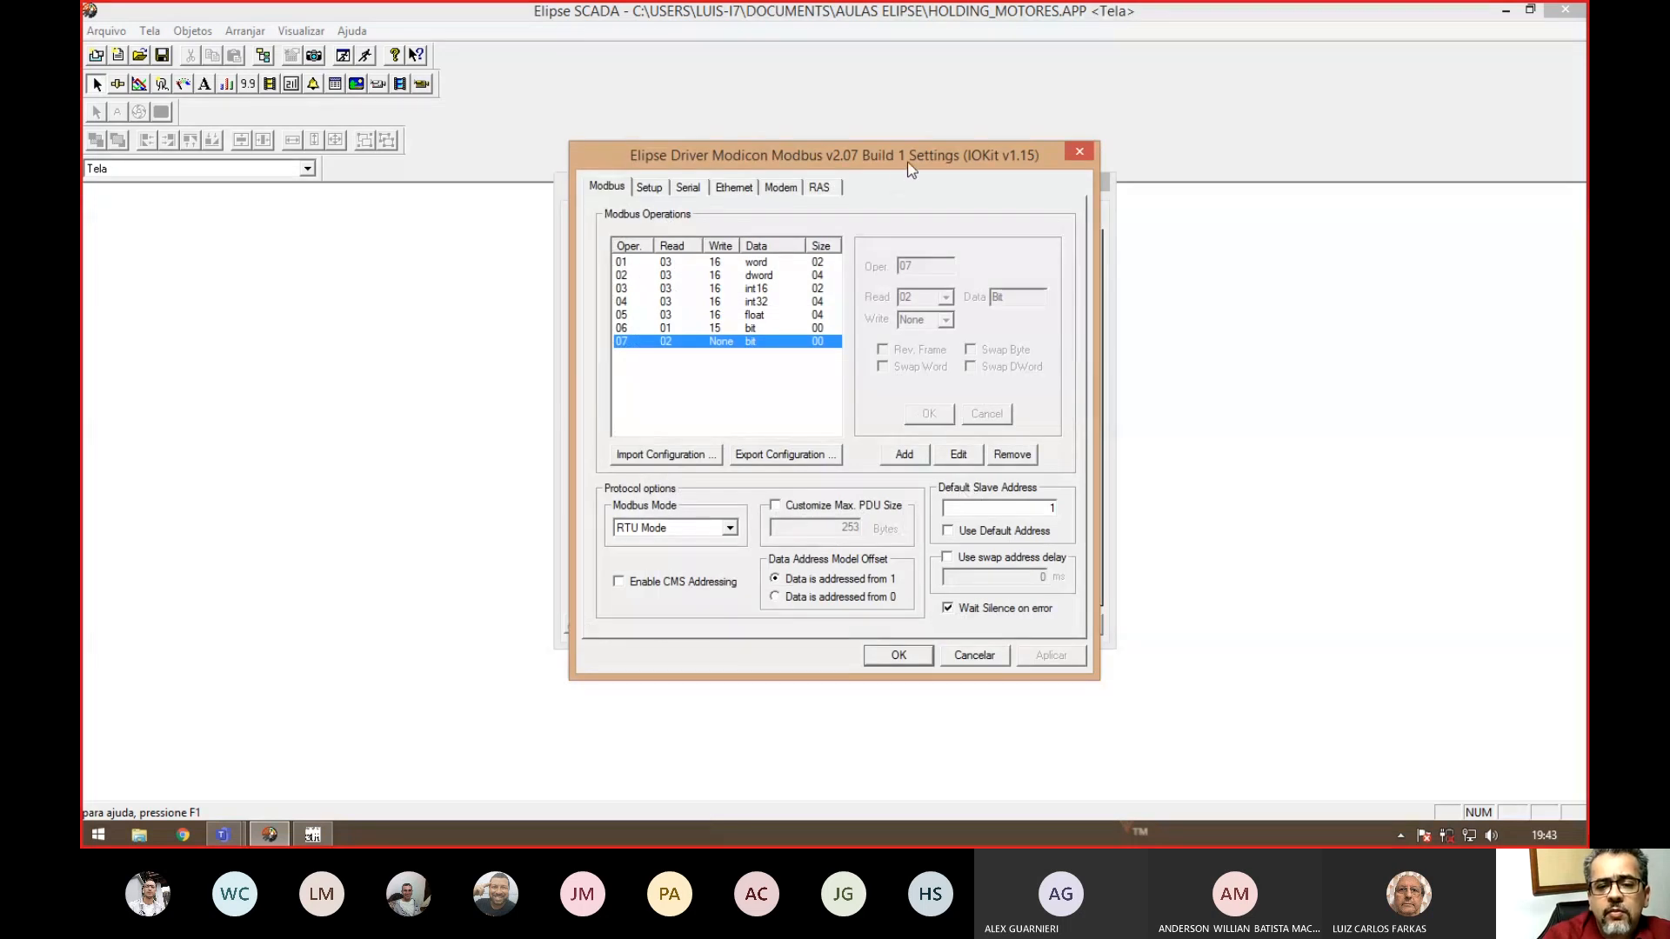
{"action": "left_click_drag", "start_coordinate": [907, 159], "coordinate": [832, 137]}
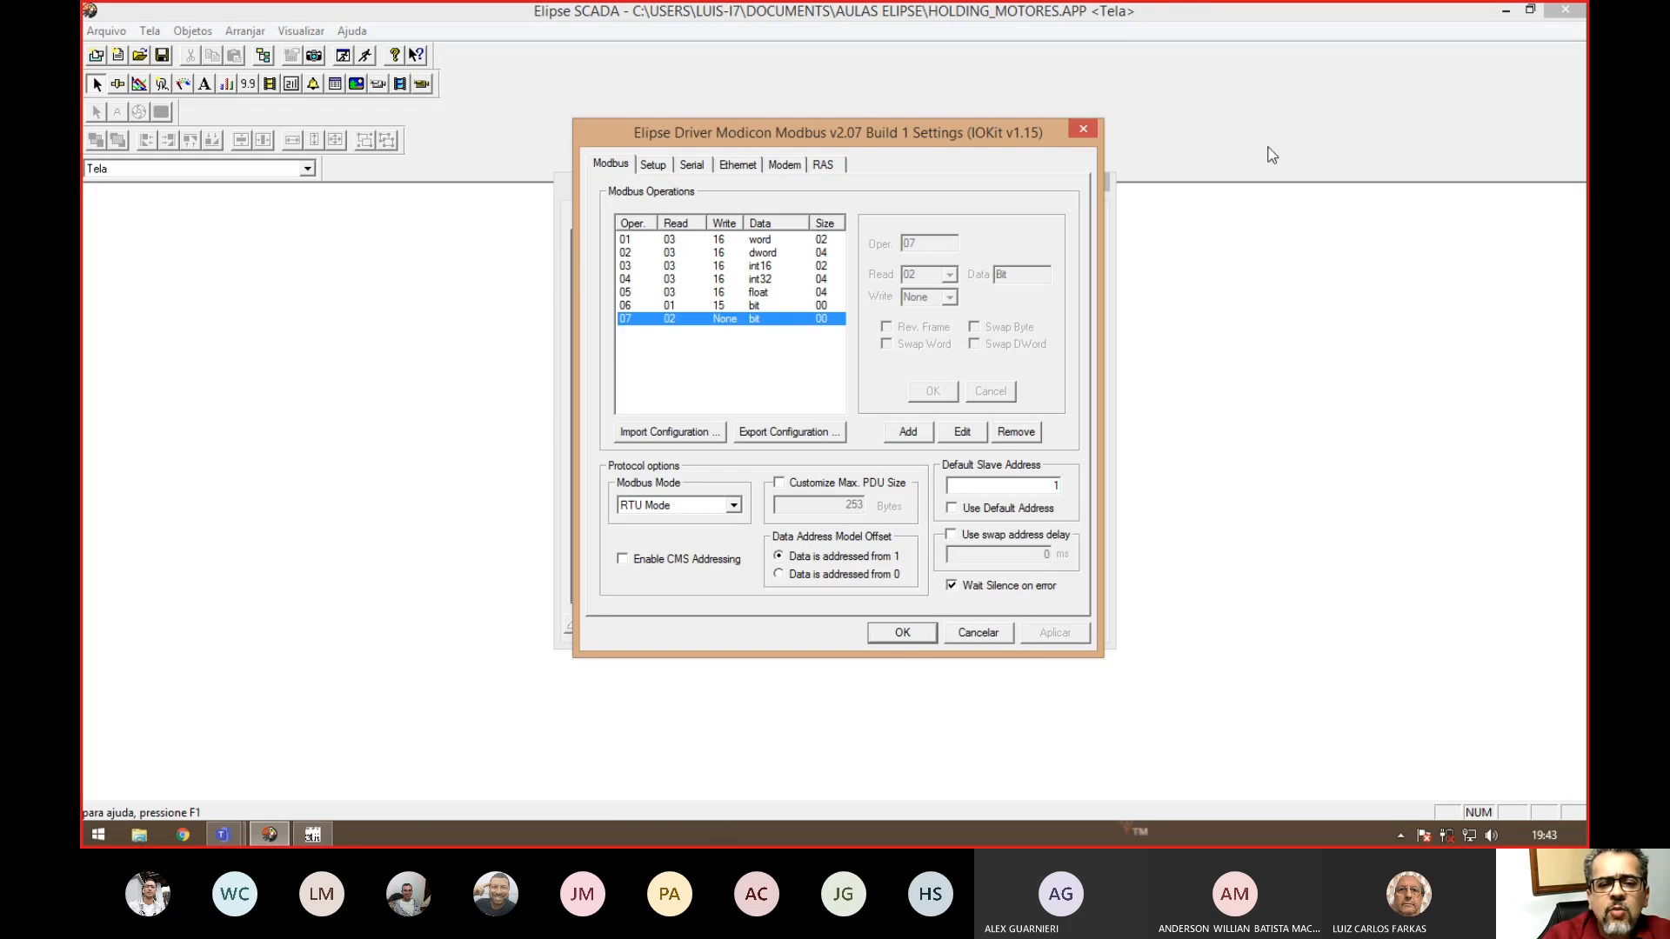
{"action": "left_click", "coordinate": [734, 507]}
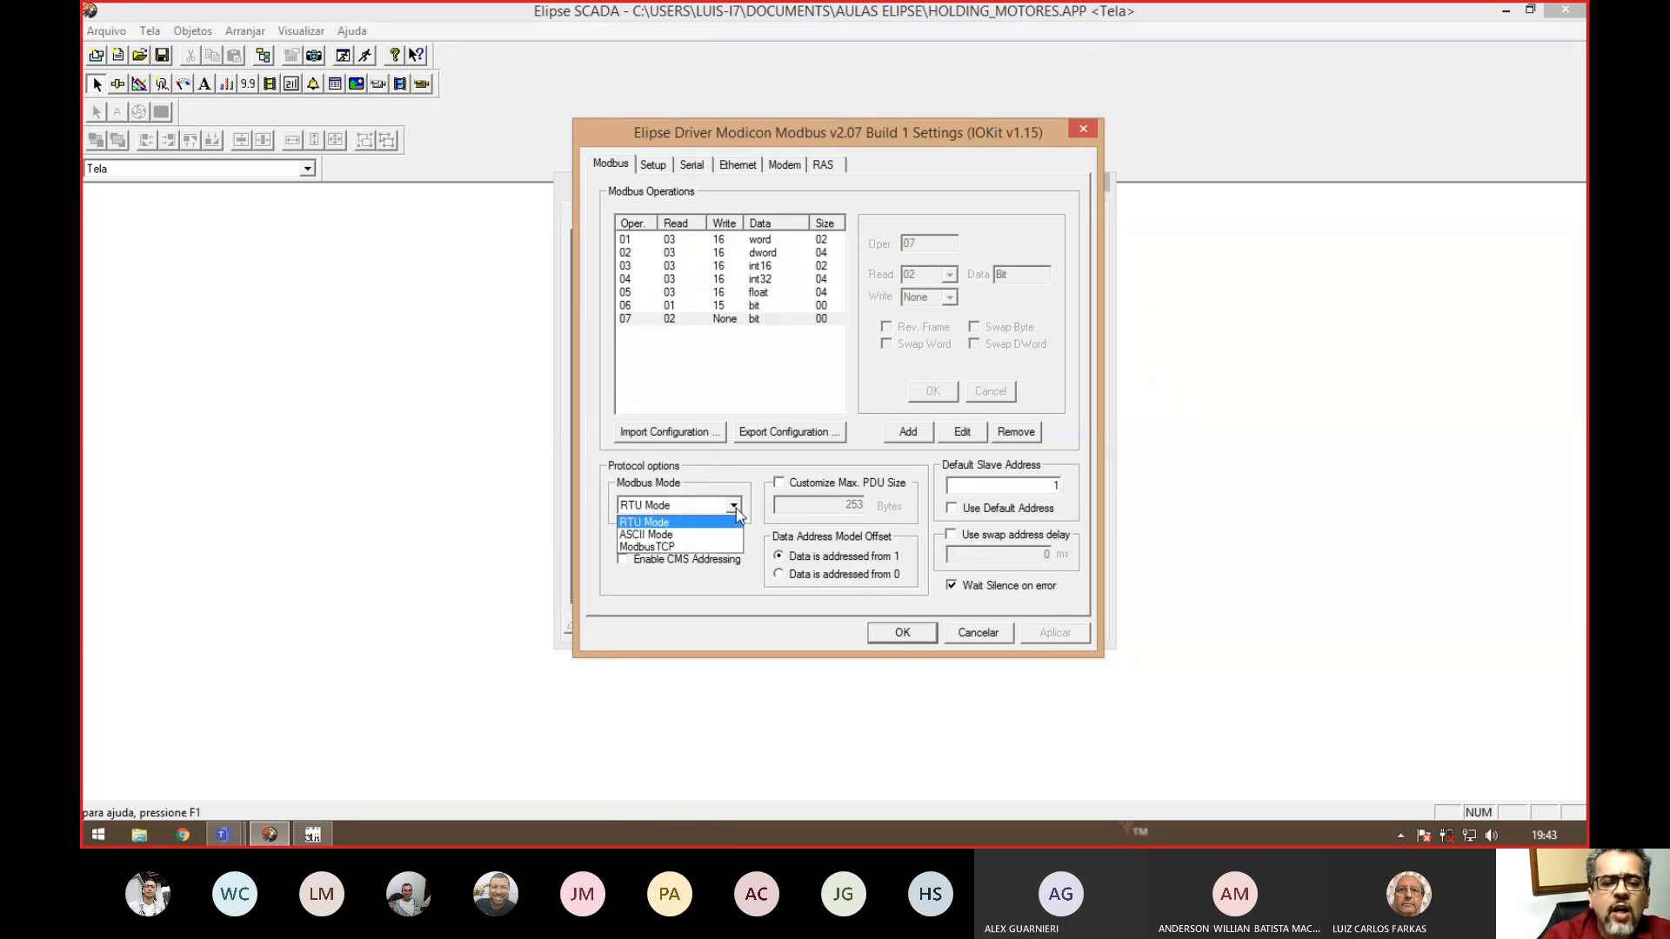
{"action": "left_click", "coordinate": [665, 548]}
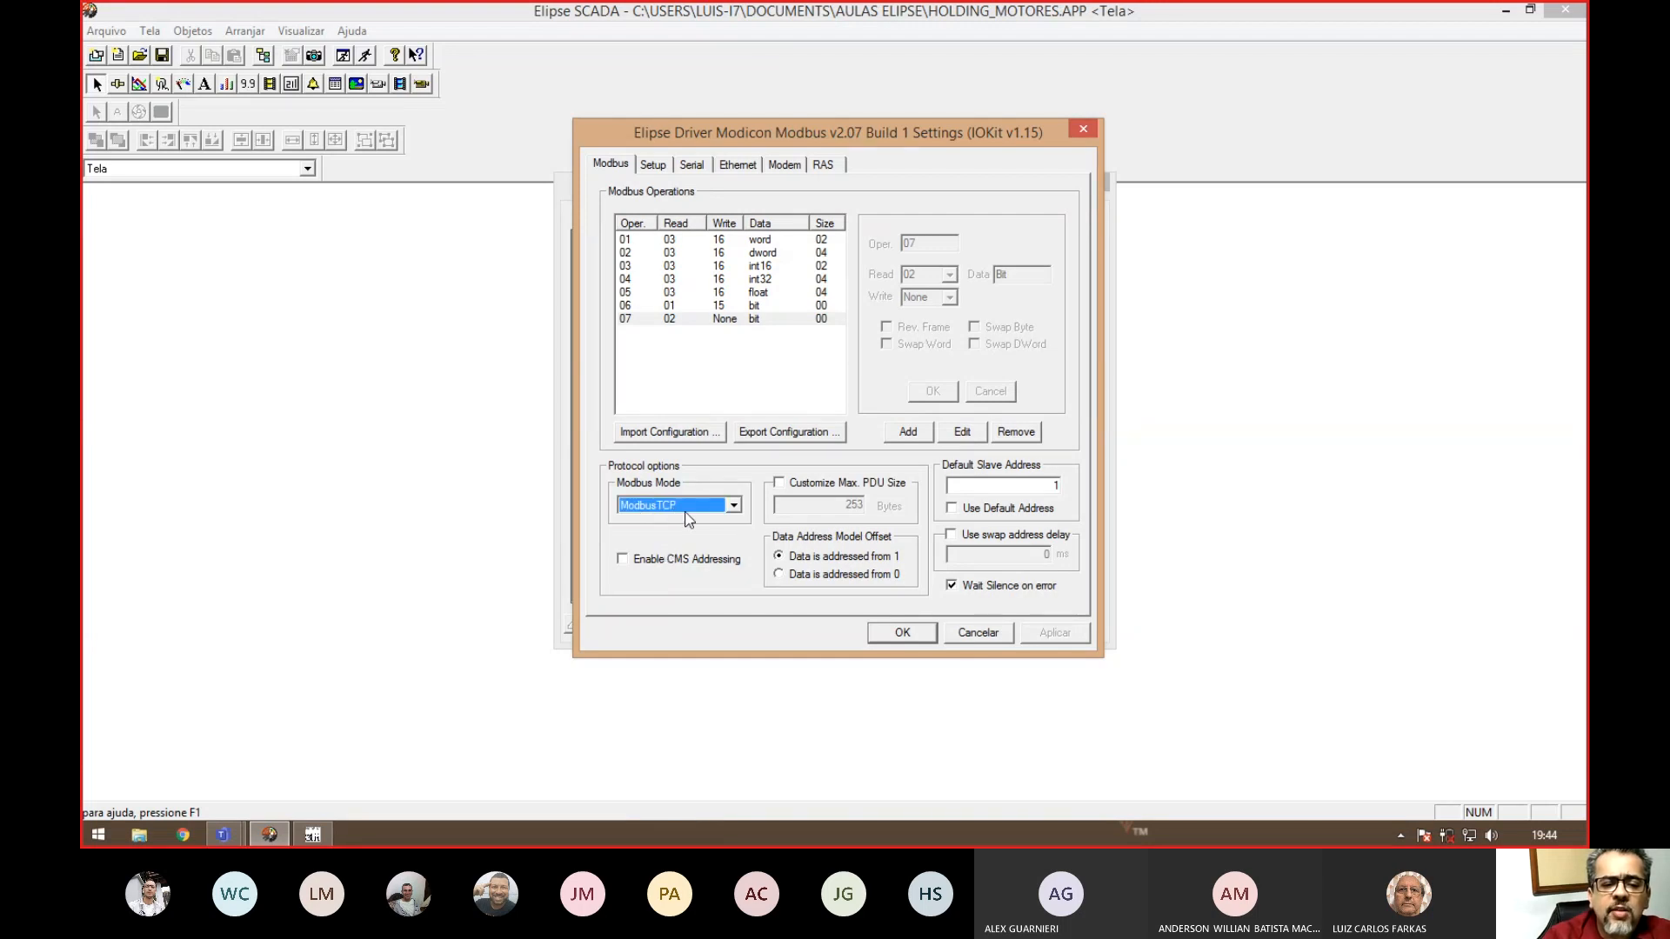
{"action": "left_click", "coordinate": [364, 581]}
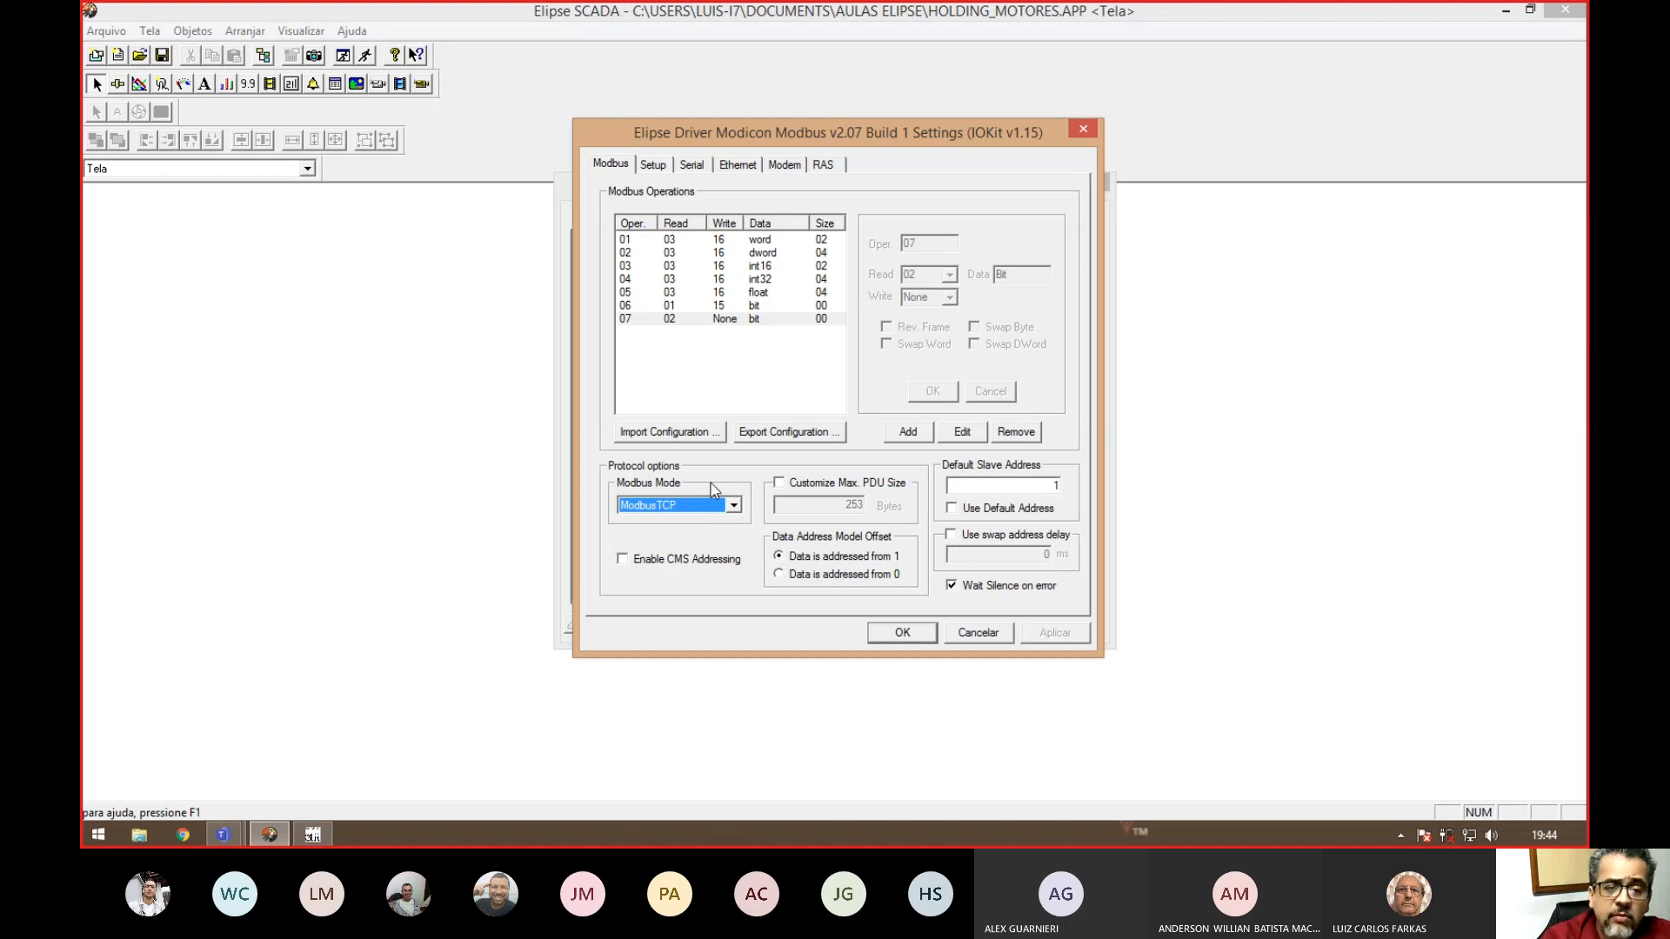
- Set the driver's physical layer to Ethernet and review its serial port settings
{"action": "left_click", "coordinate": [652, 166]}
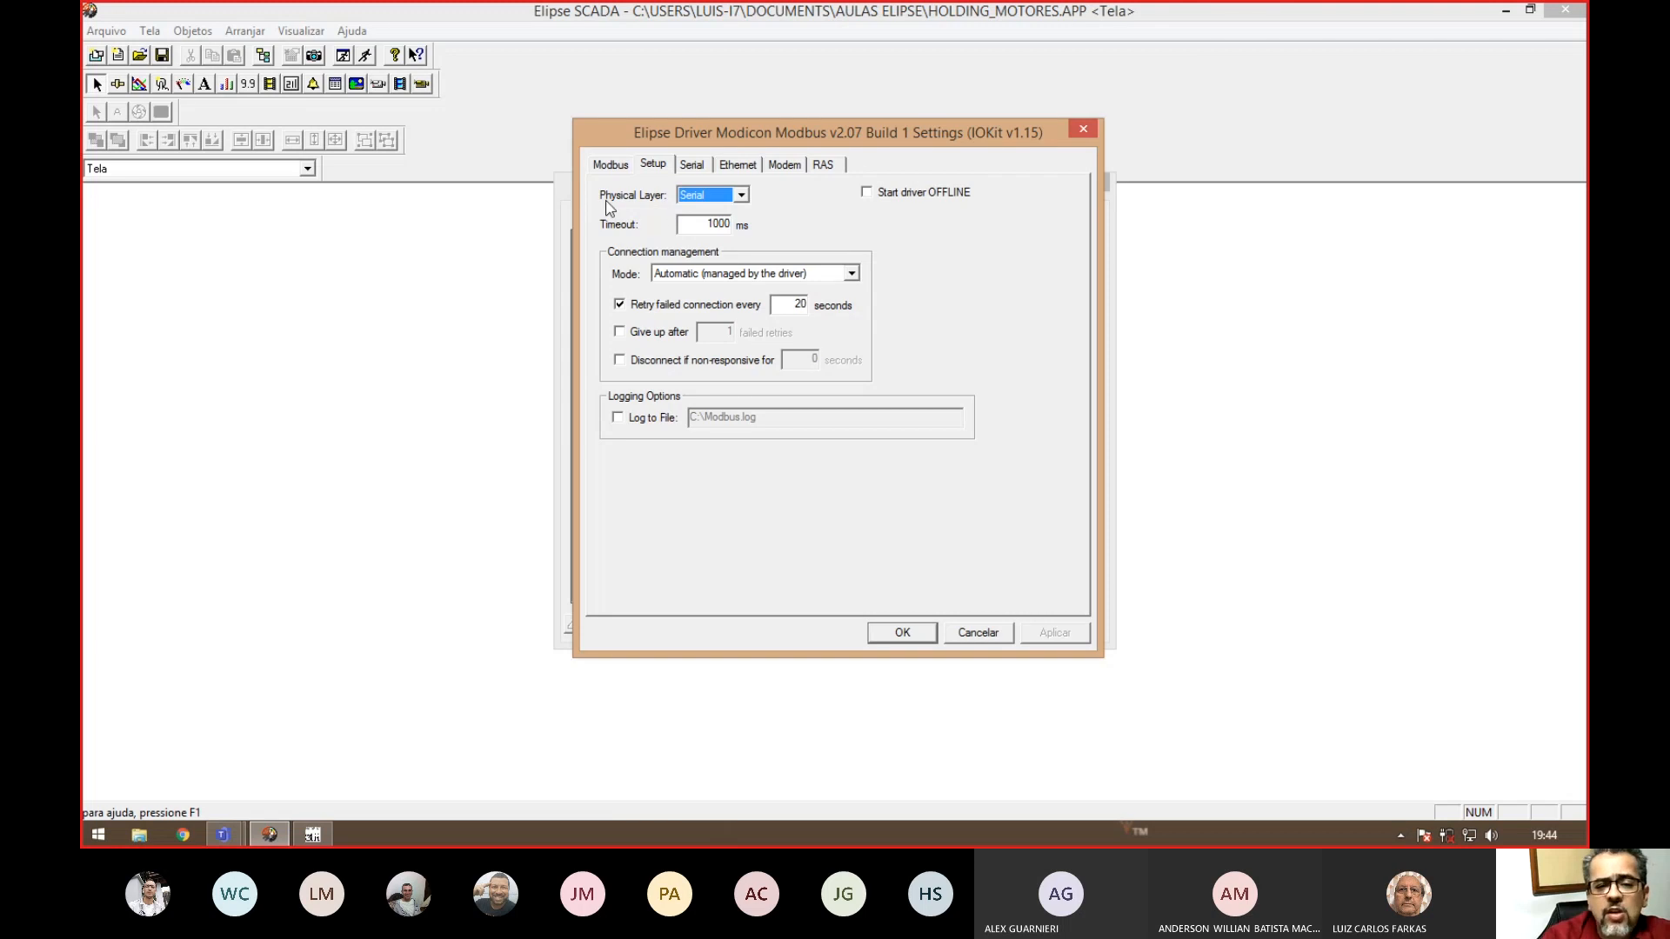
{"action": "left_click", "coordinate": [742, 197]}
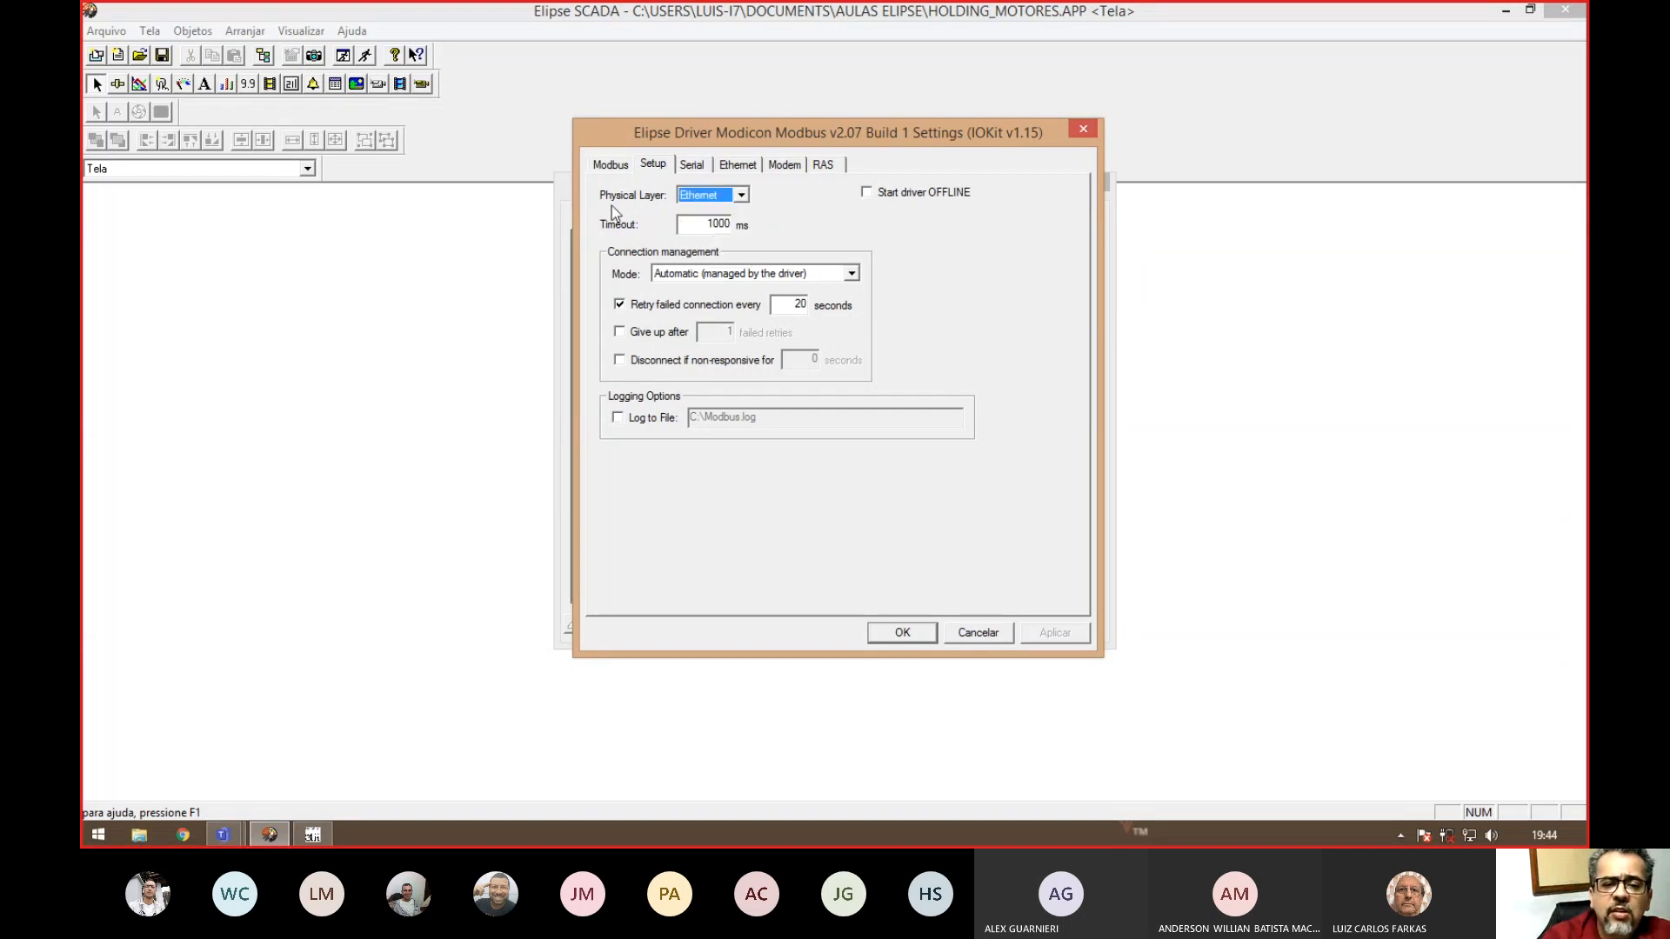
{"action": "left_click", "coordinate": [695, 167]}
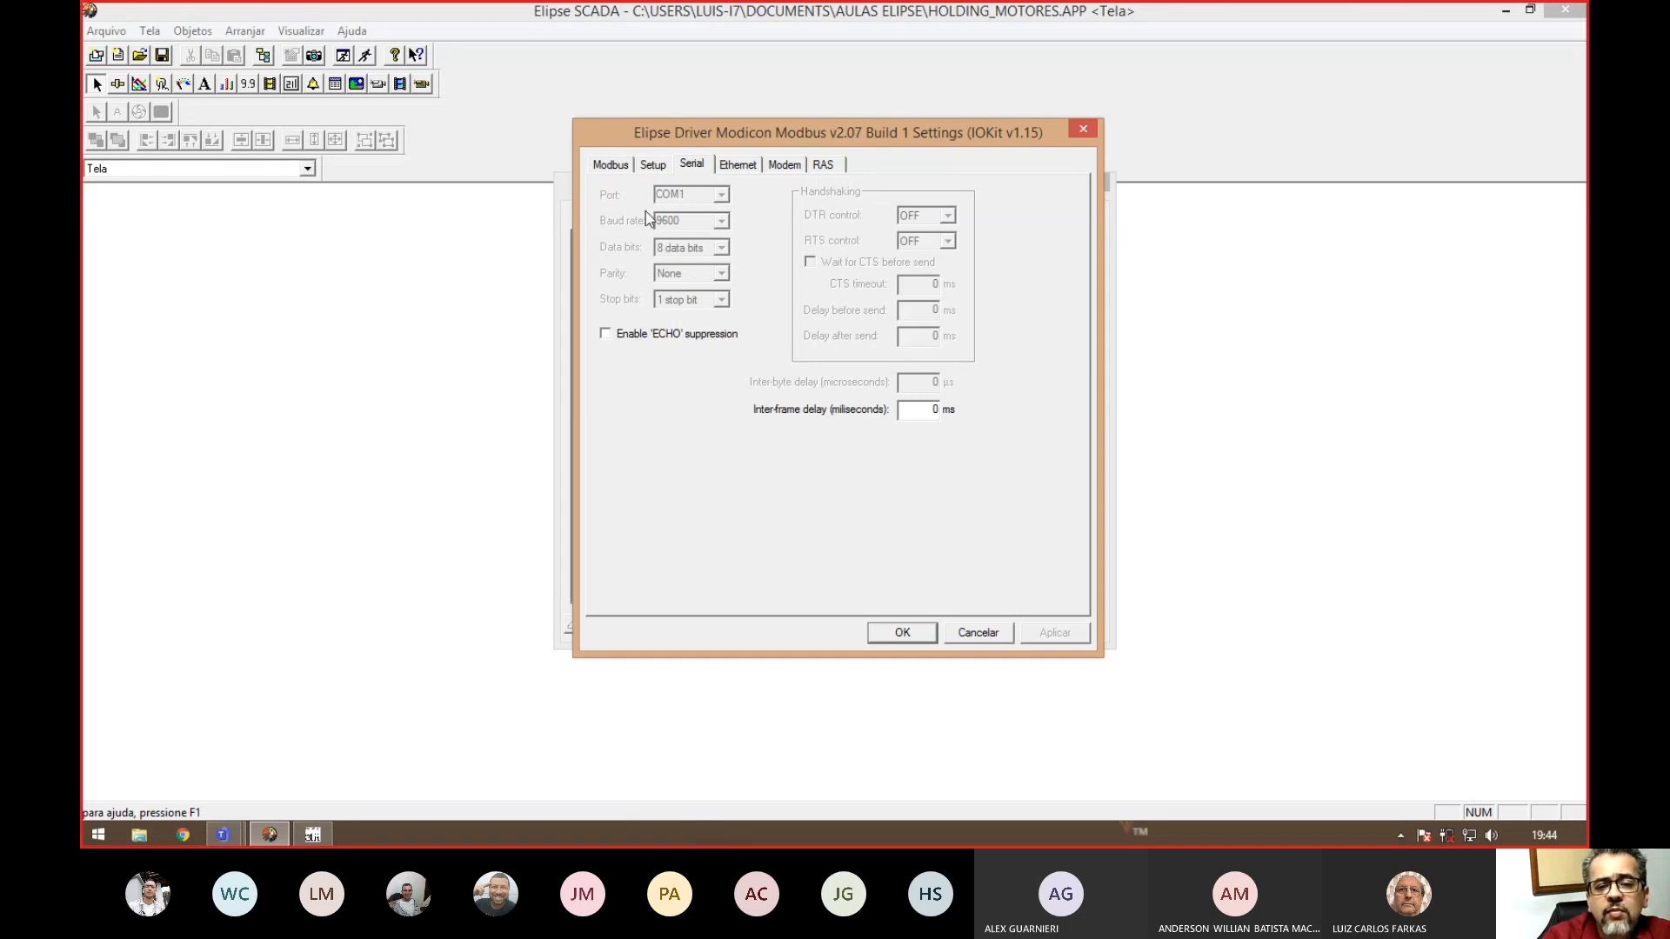
- Show the driver's Ethernet connection settings and launch a Windows Command Prompt by running cmd
{"action": "left_click", "coordinate": [736, 167]}
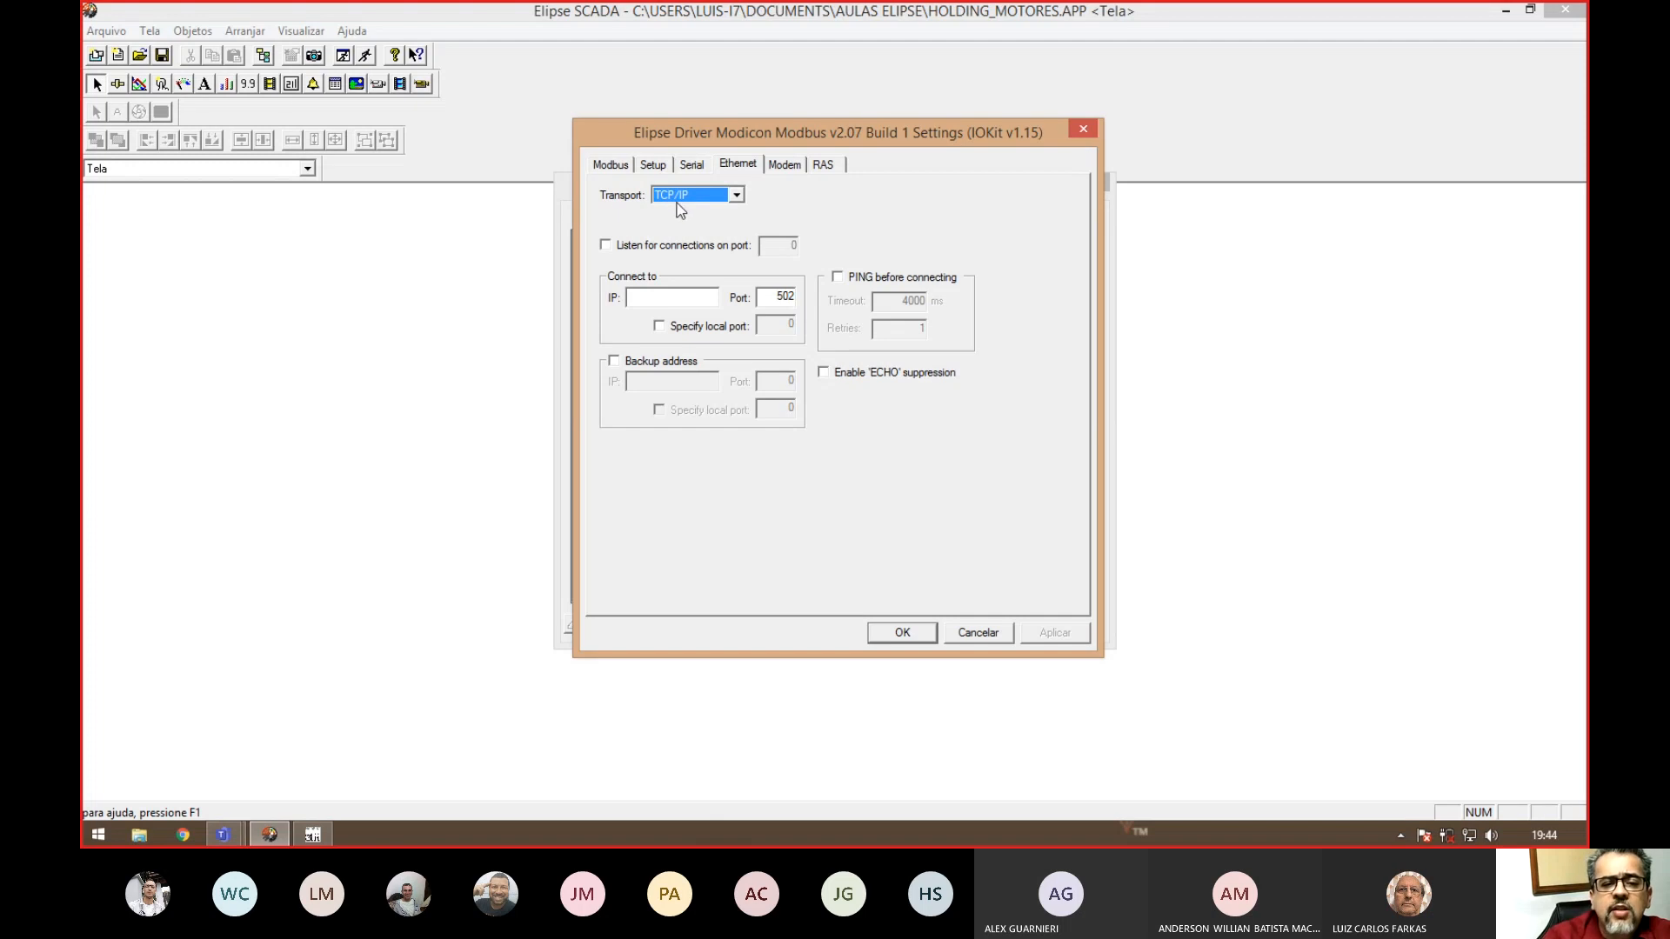
{"action": "left_click", "coordinate": [676, 298]}
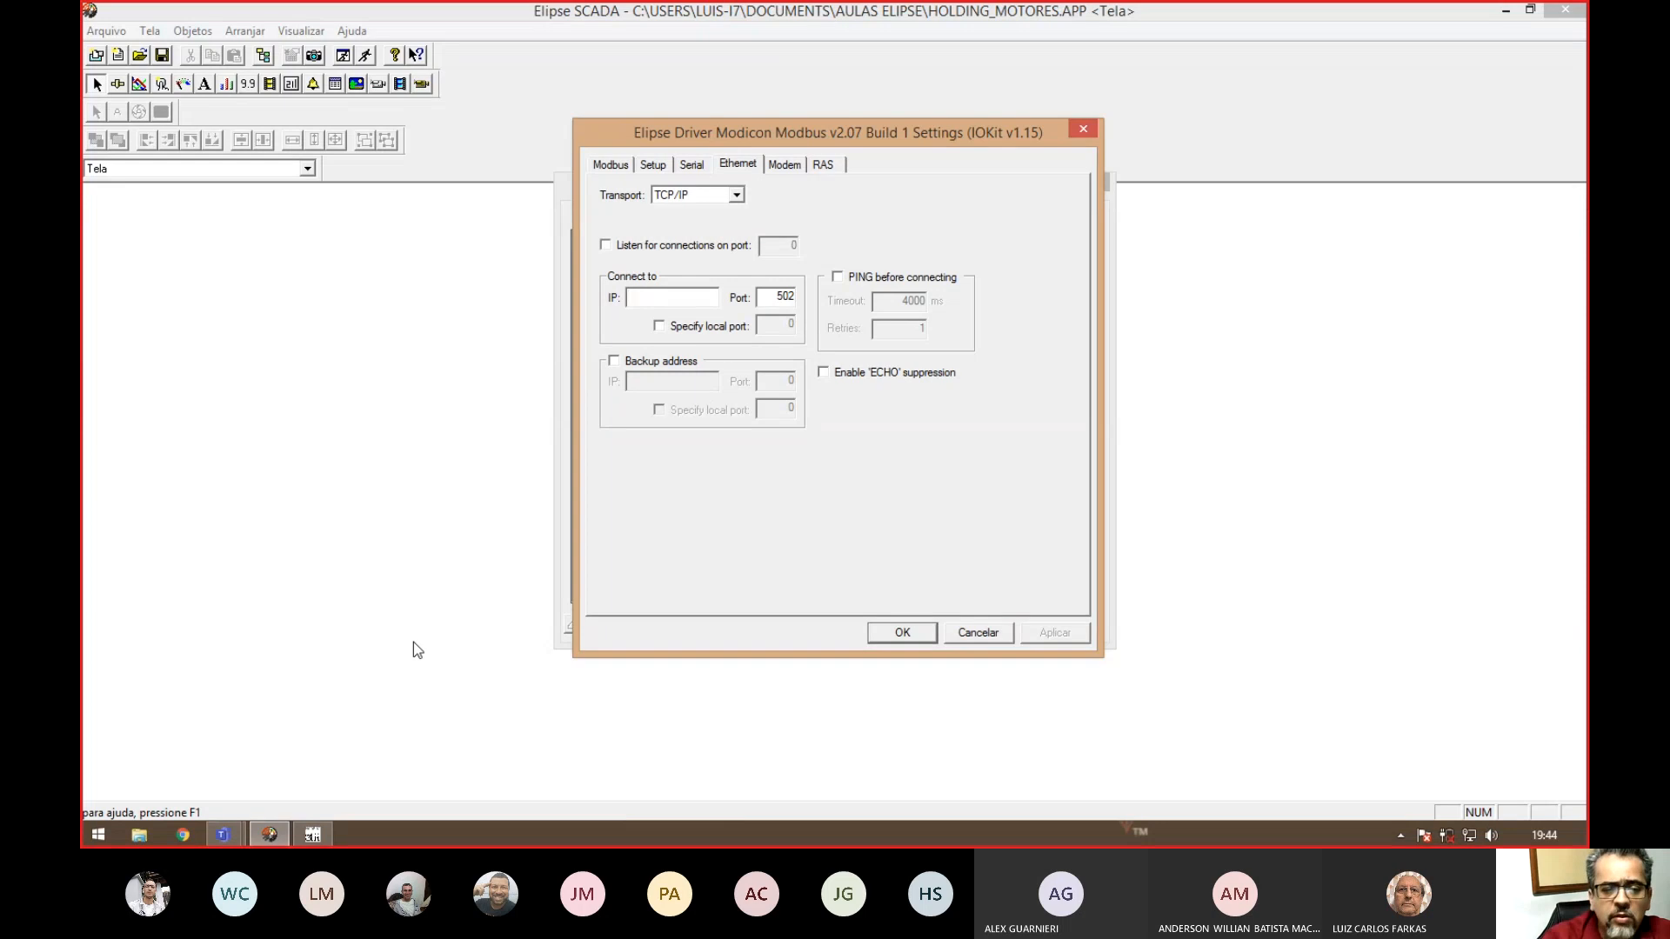
{"action": "left_click", "coordinate": [97, 837]}
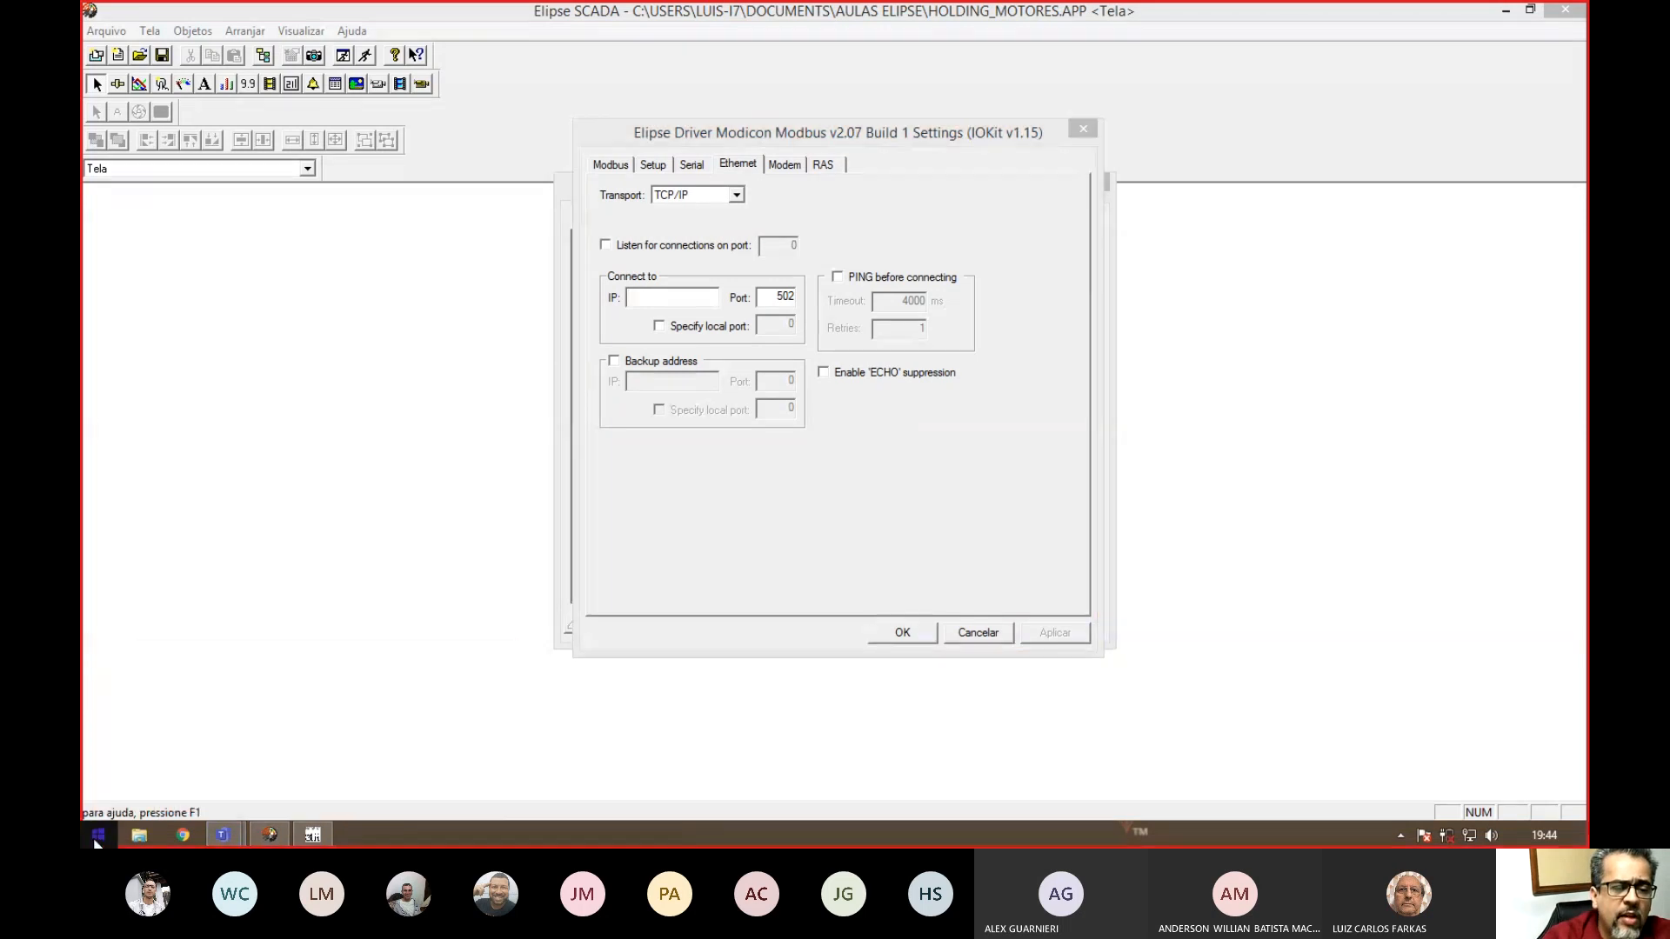
{"action": "right_click", "coordinate": [97, 840]}
{"action": "mouse_move", "coordinate": [185, 809]}
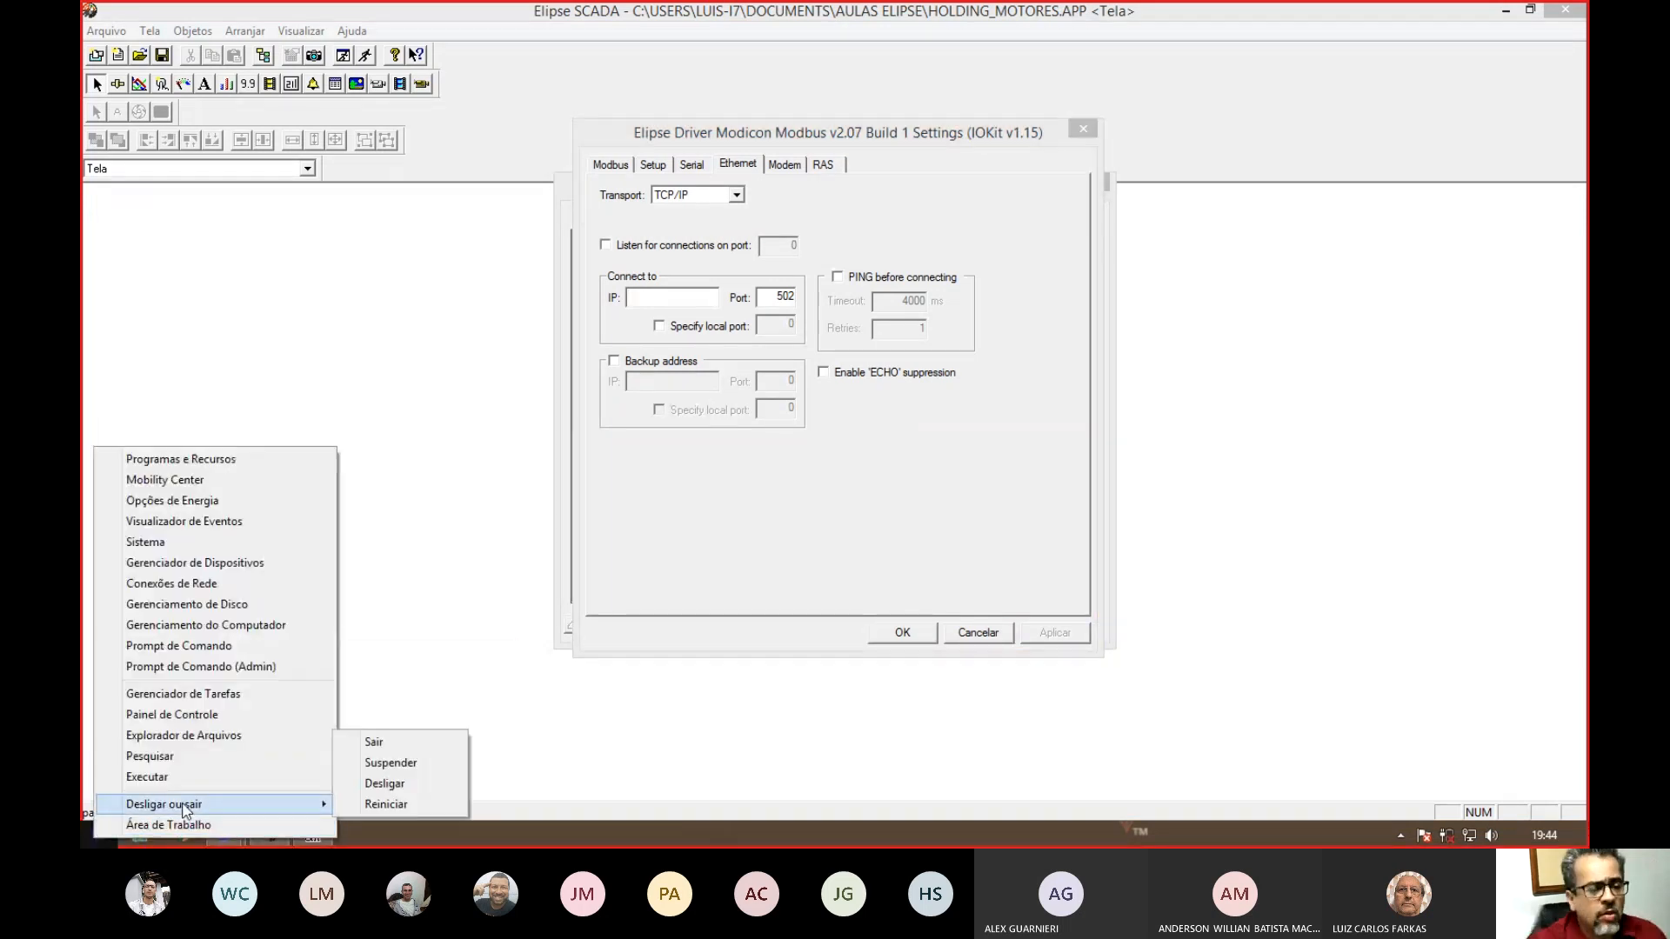
{"action": "left_click", "coordinate": [183, 776]}
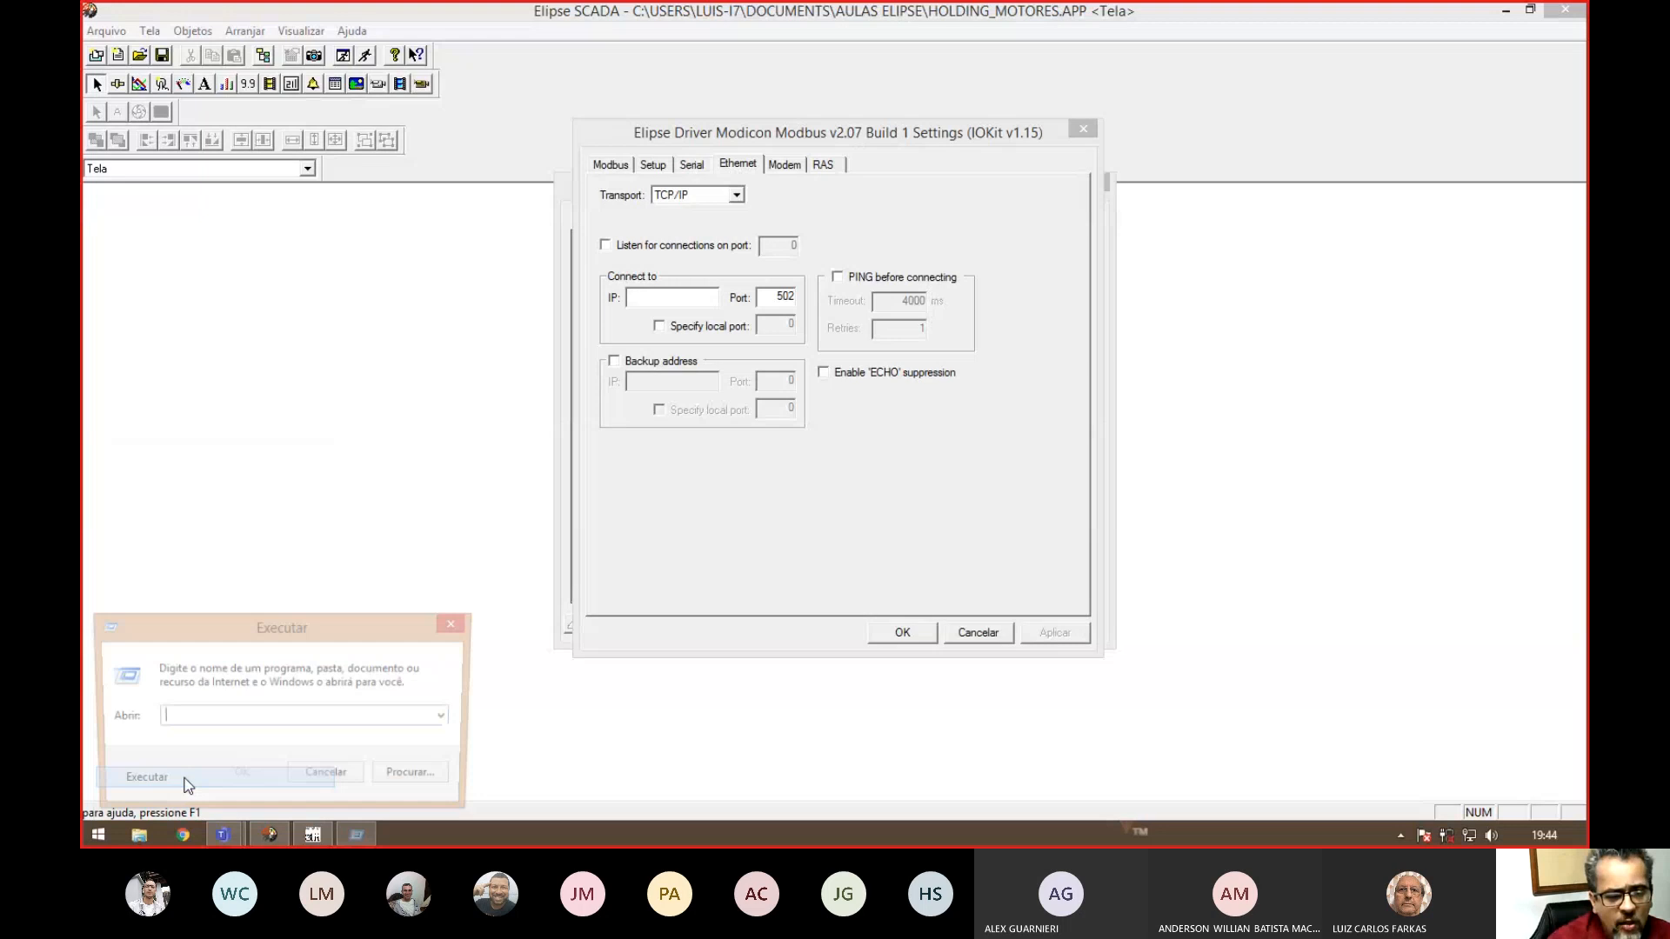
{"action": "type", "text": "cmd"}
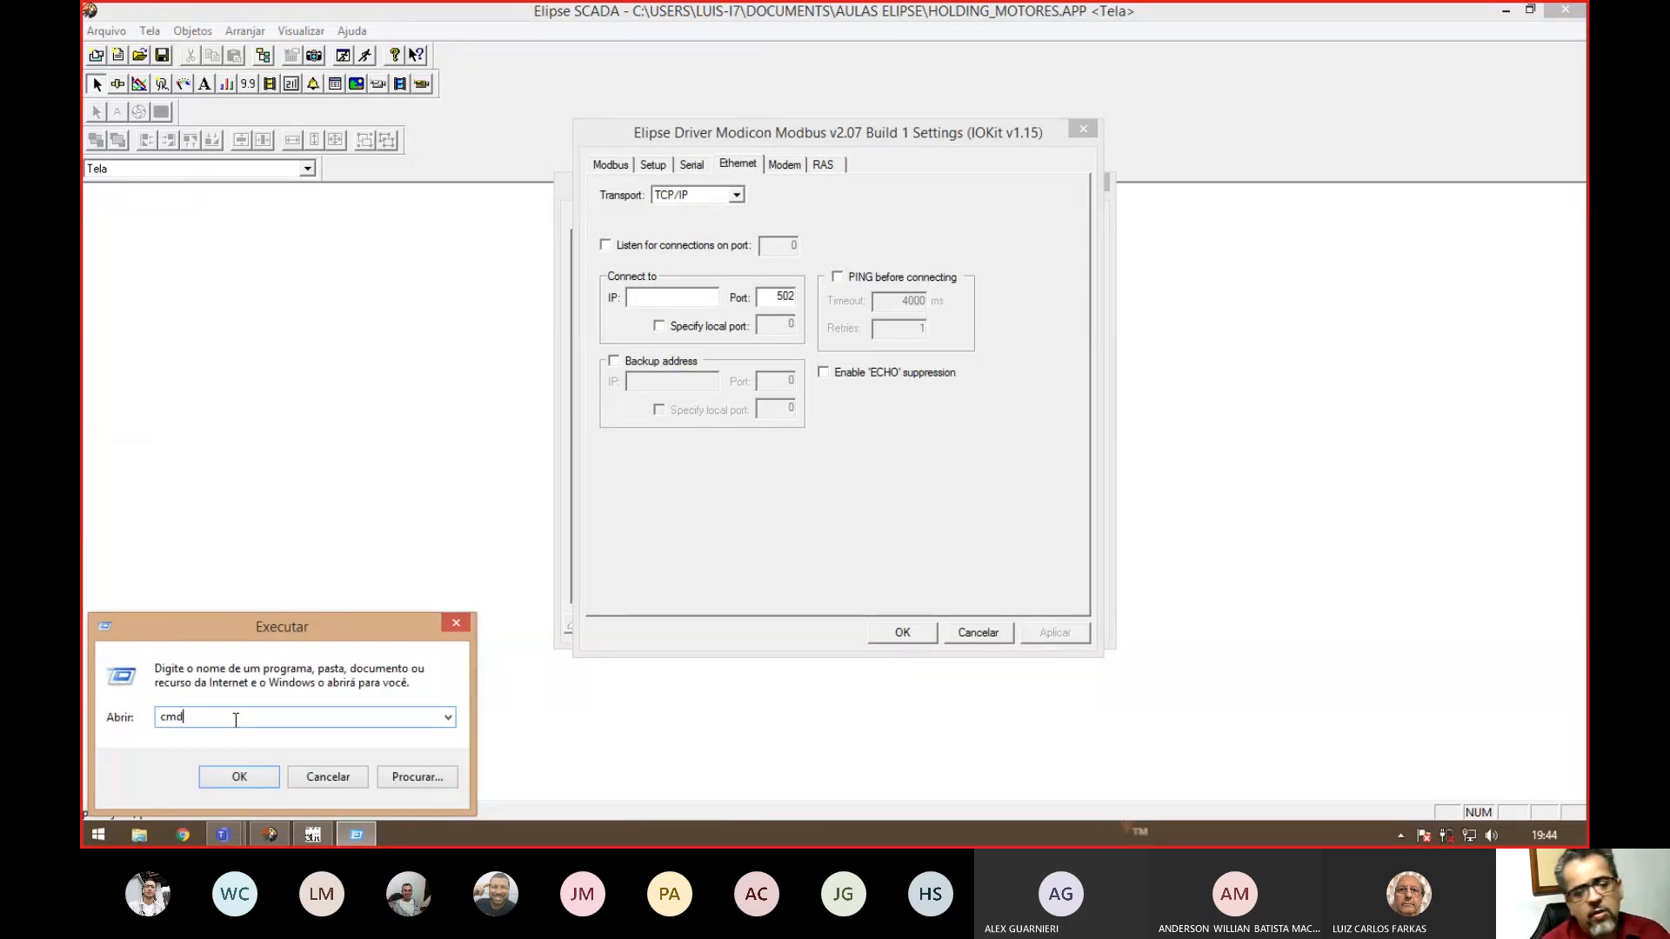
{"action": "key", "text": "Return"}
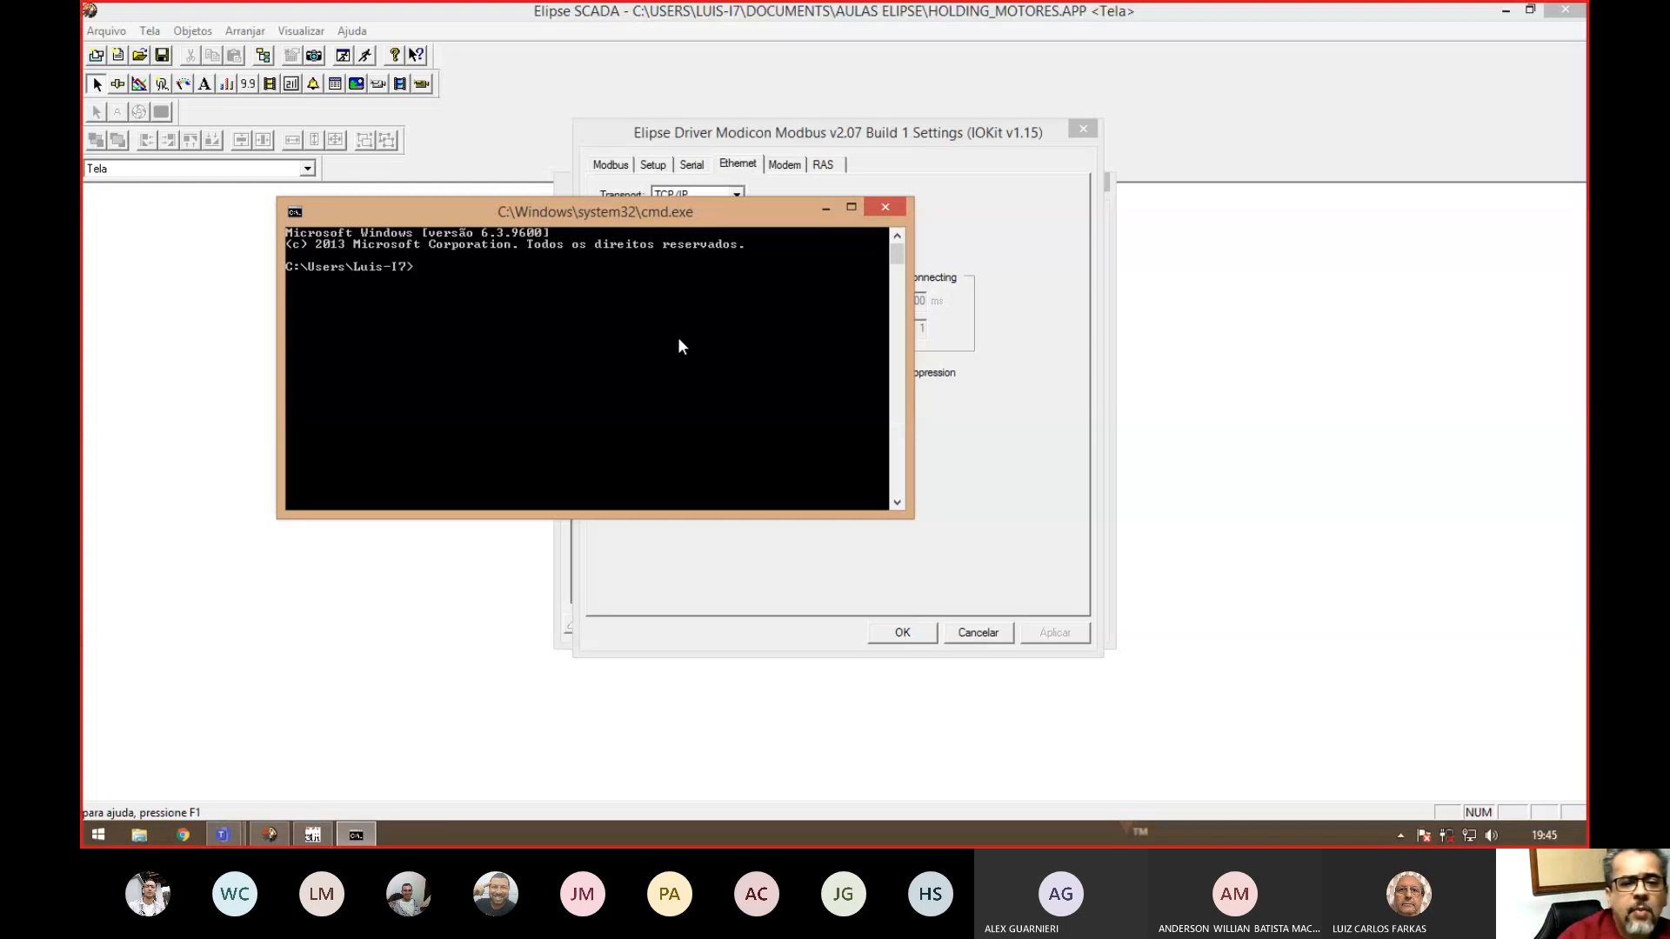
- Run ipconfig in the Command Prompt and look up the IPv4 address of the computer's Ethernet adapter
{"action": "left_click_drag", "start_coordinate": [754, 207], "coordinate": [925, 334]}
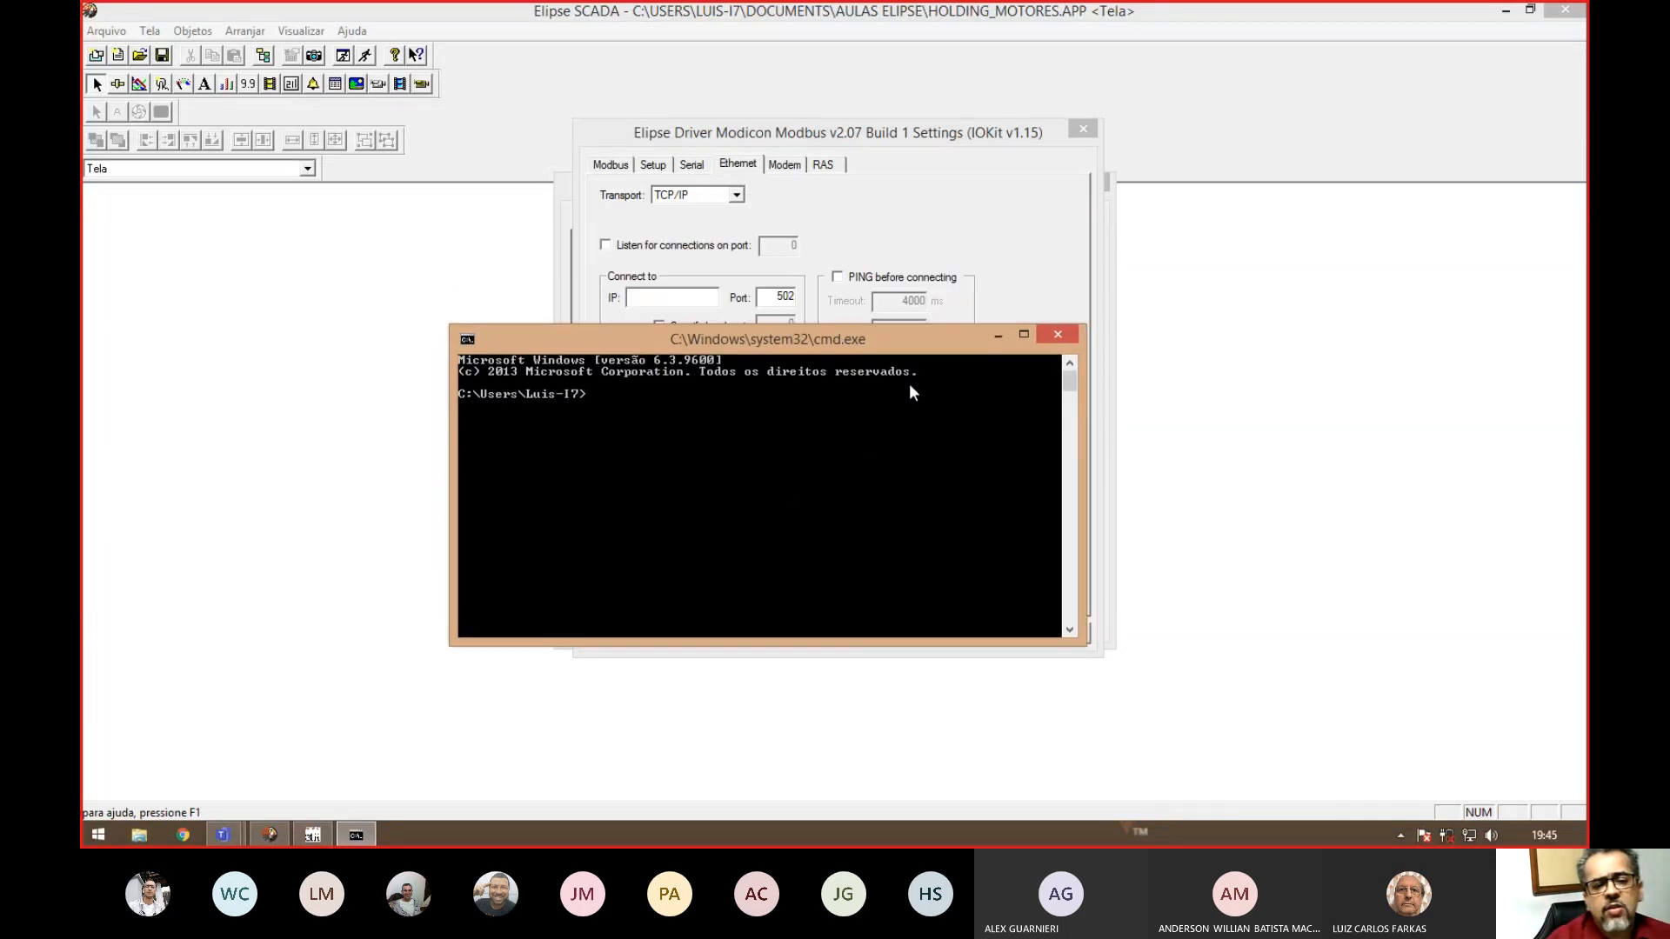
{"action": "type", "text": "i"}
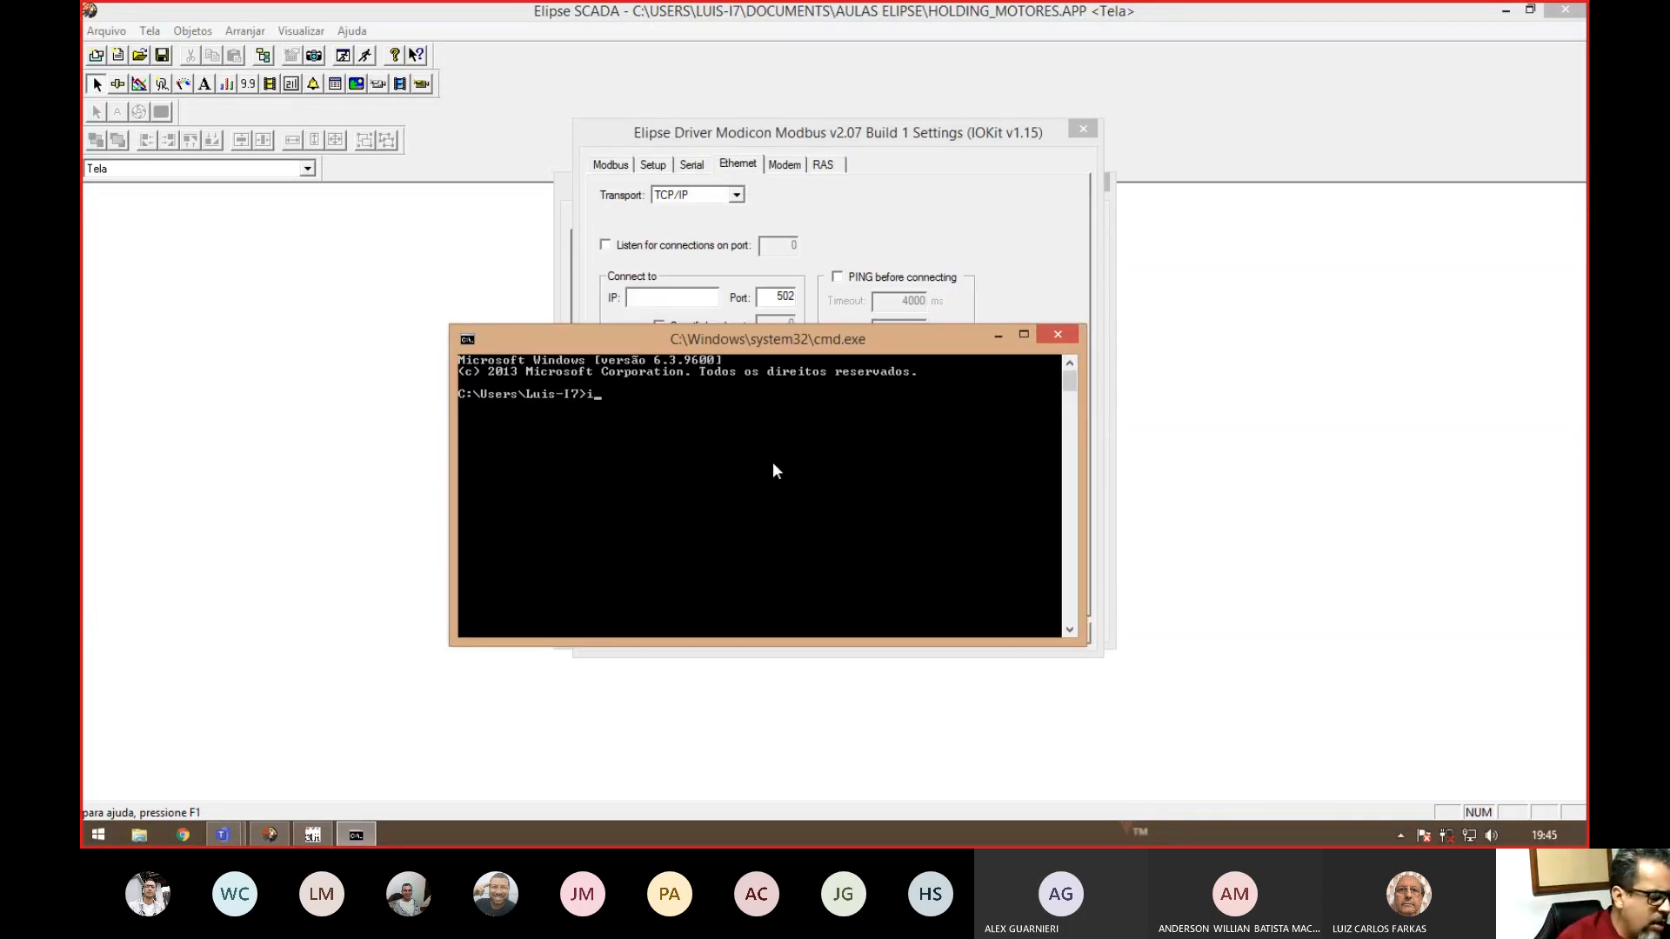
{"action": "type", "text": "pconf"}
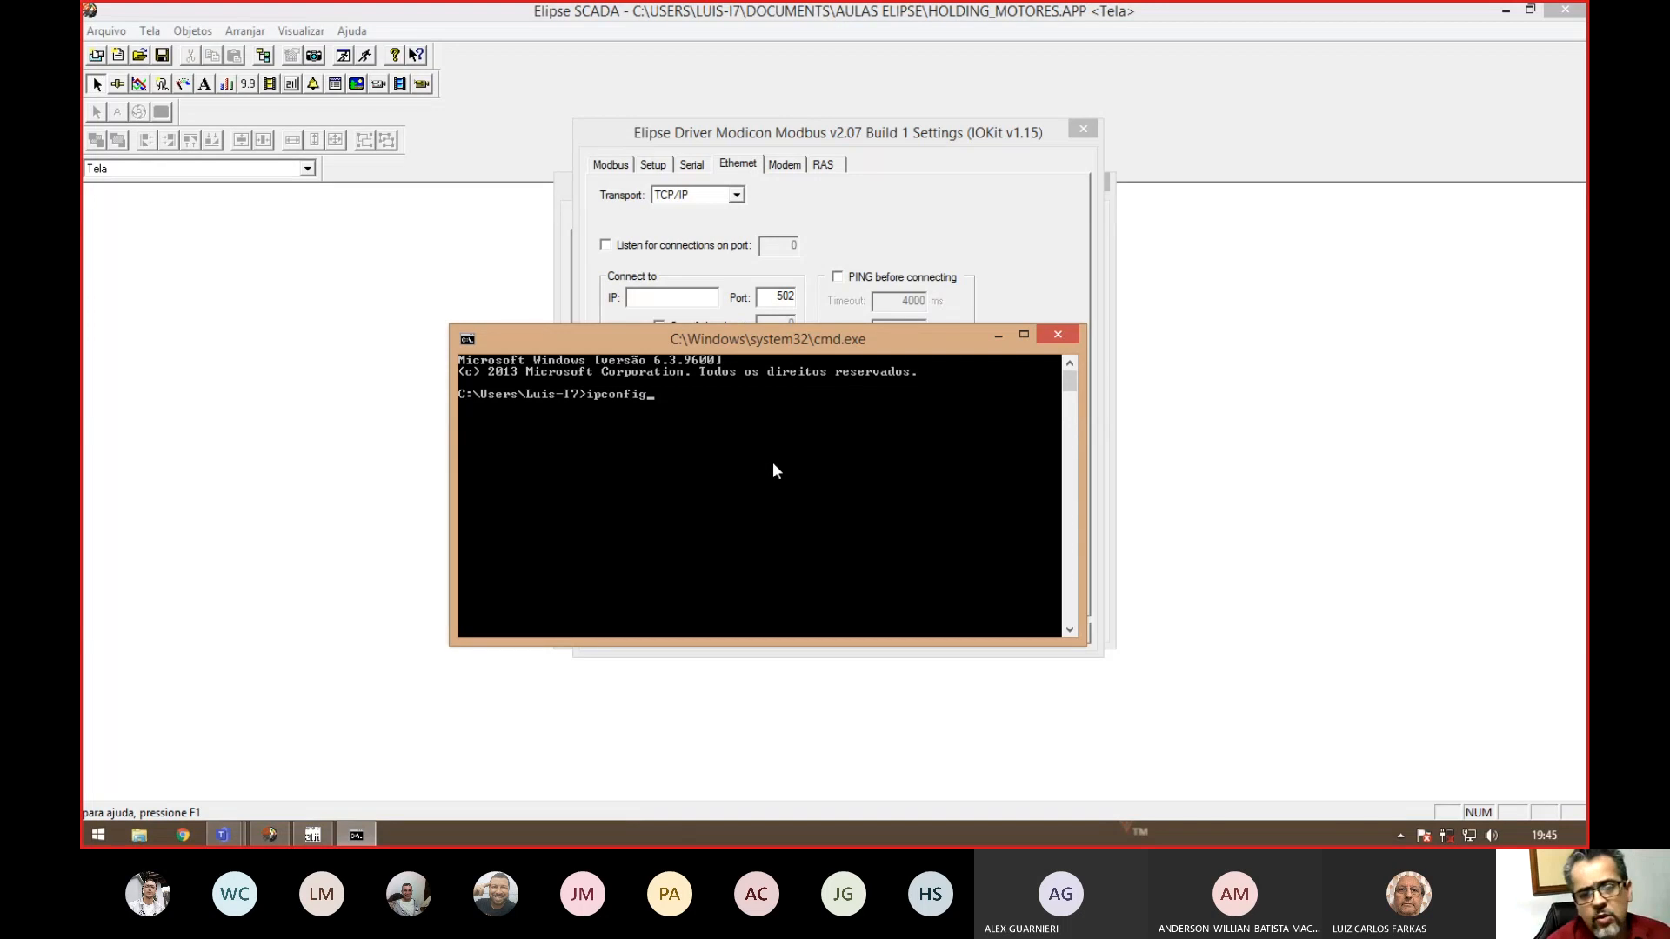
{"action": "type", "text": "ig"}
{"action": "key", "text": "Return"}
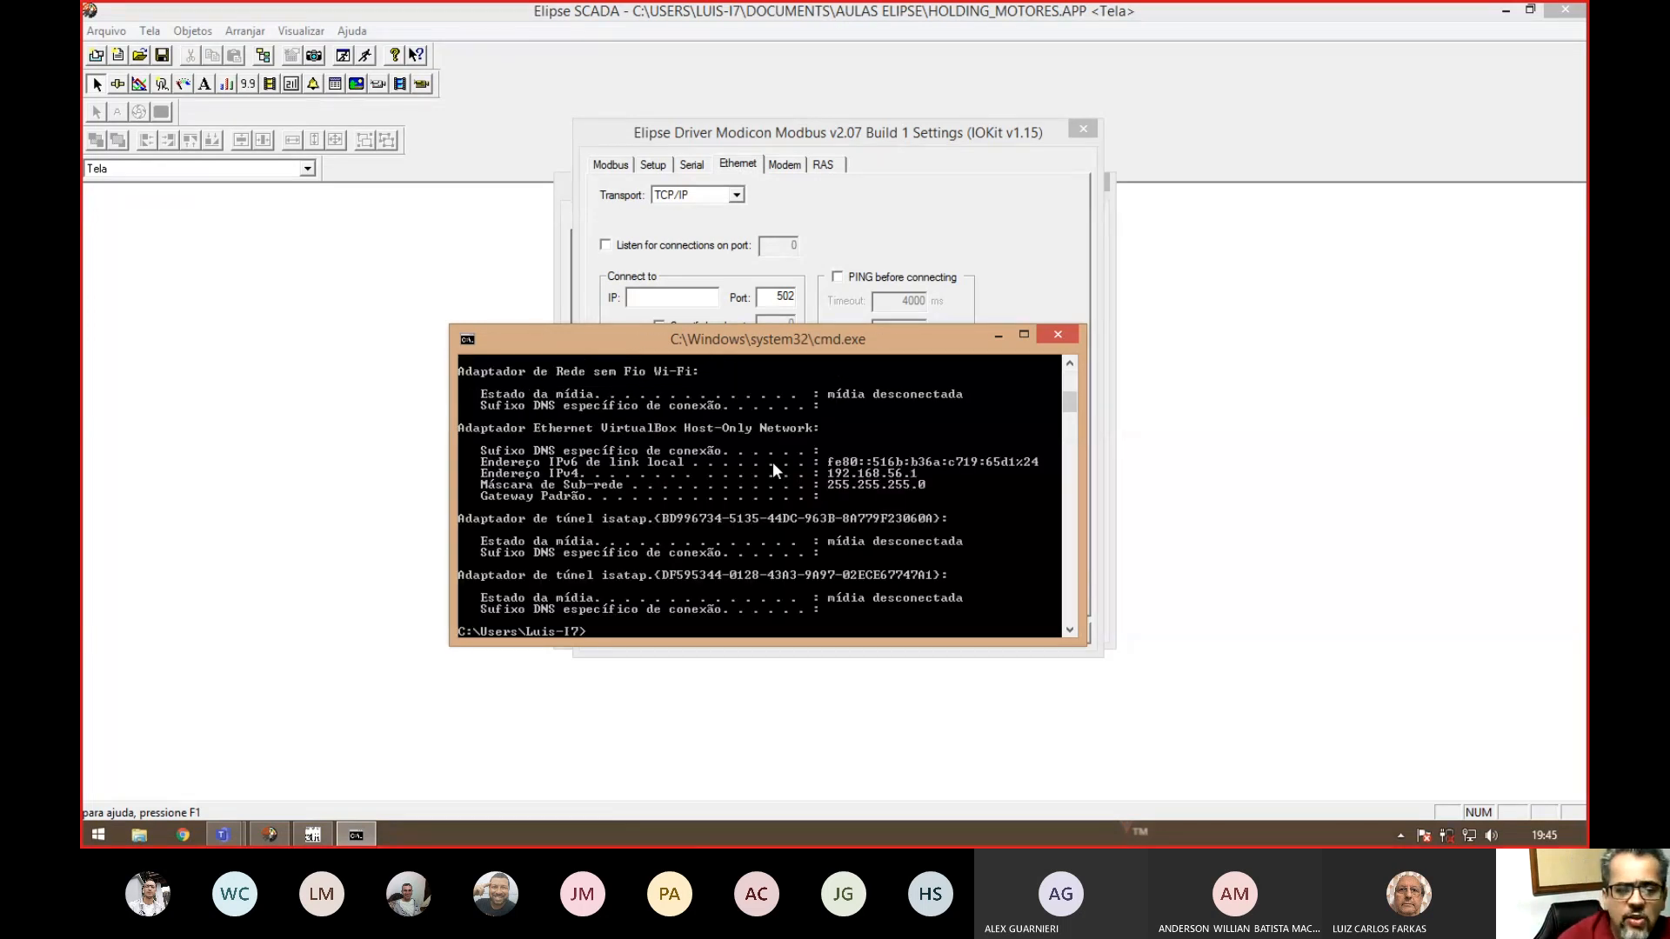
{"action": "scroll", "coordinate": [895, 487], "scroll_direction": "up", "scroll_amount": 1}
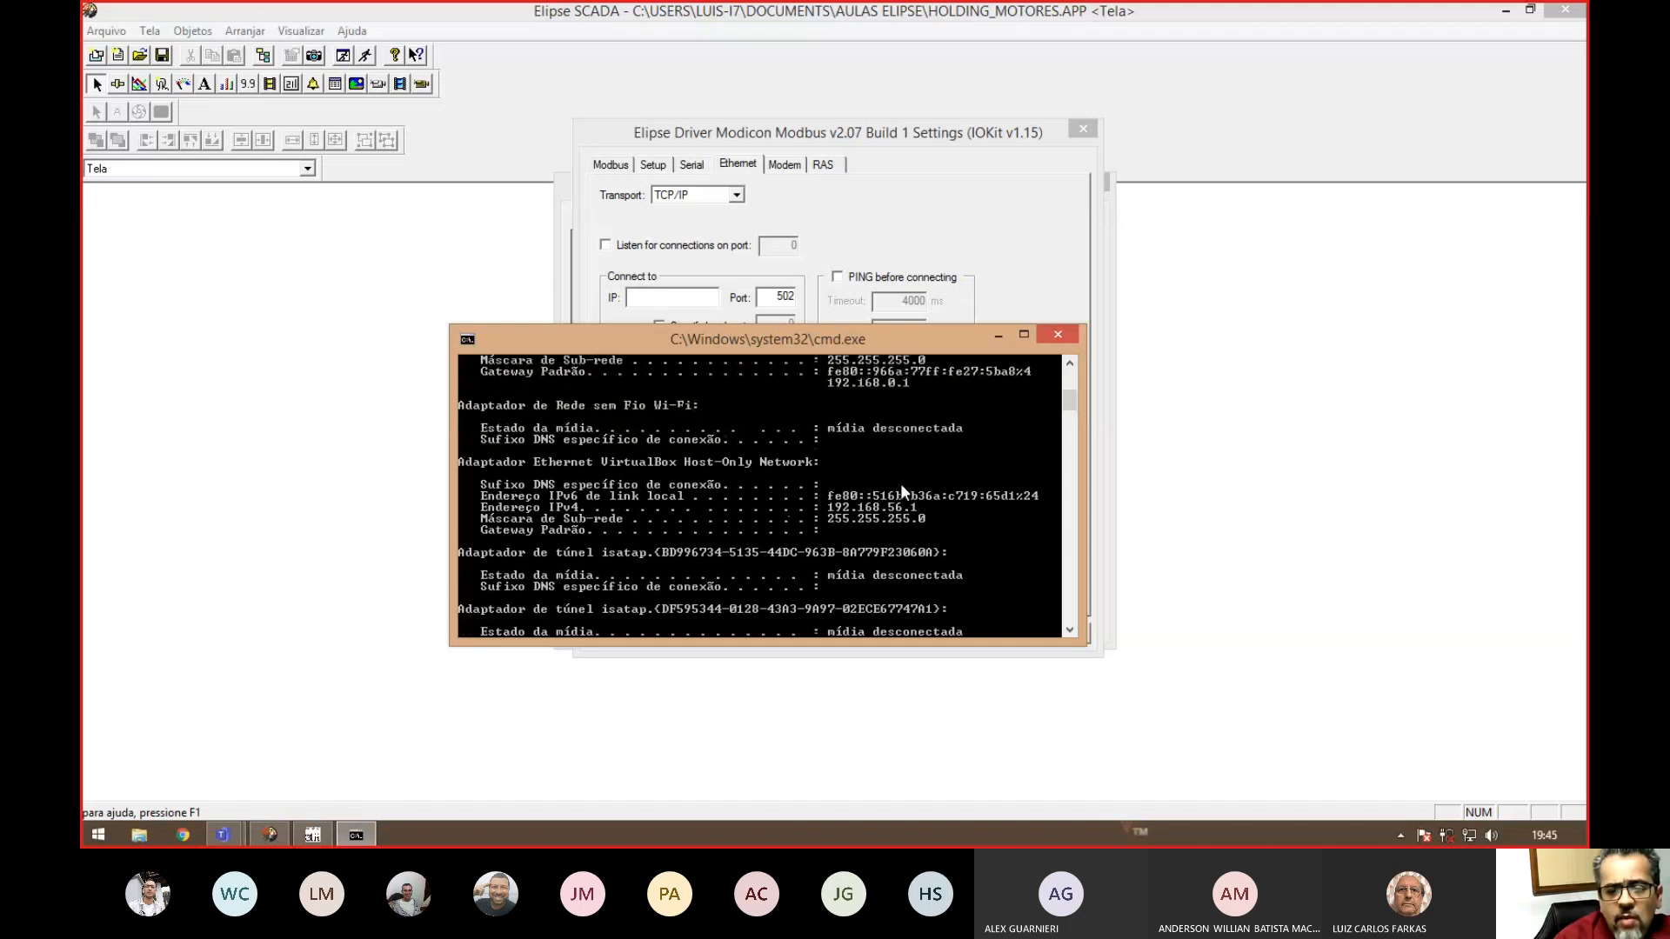
{"action": "scroll", "coordinate": [900, 492], "scroll_direction": "up", "scroll_amount": 4}
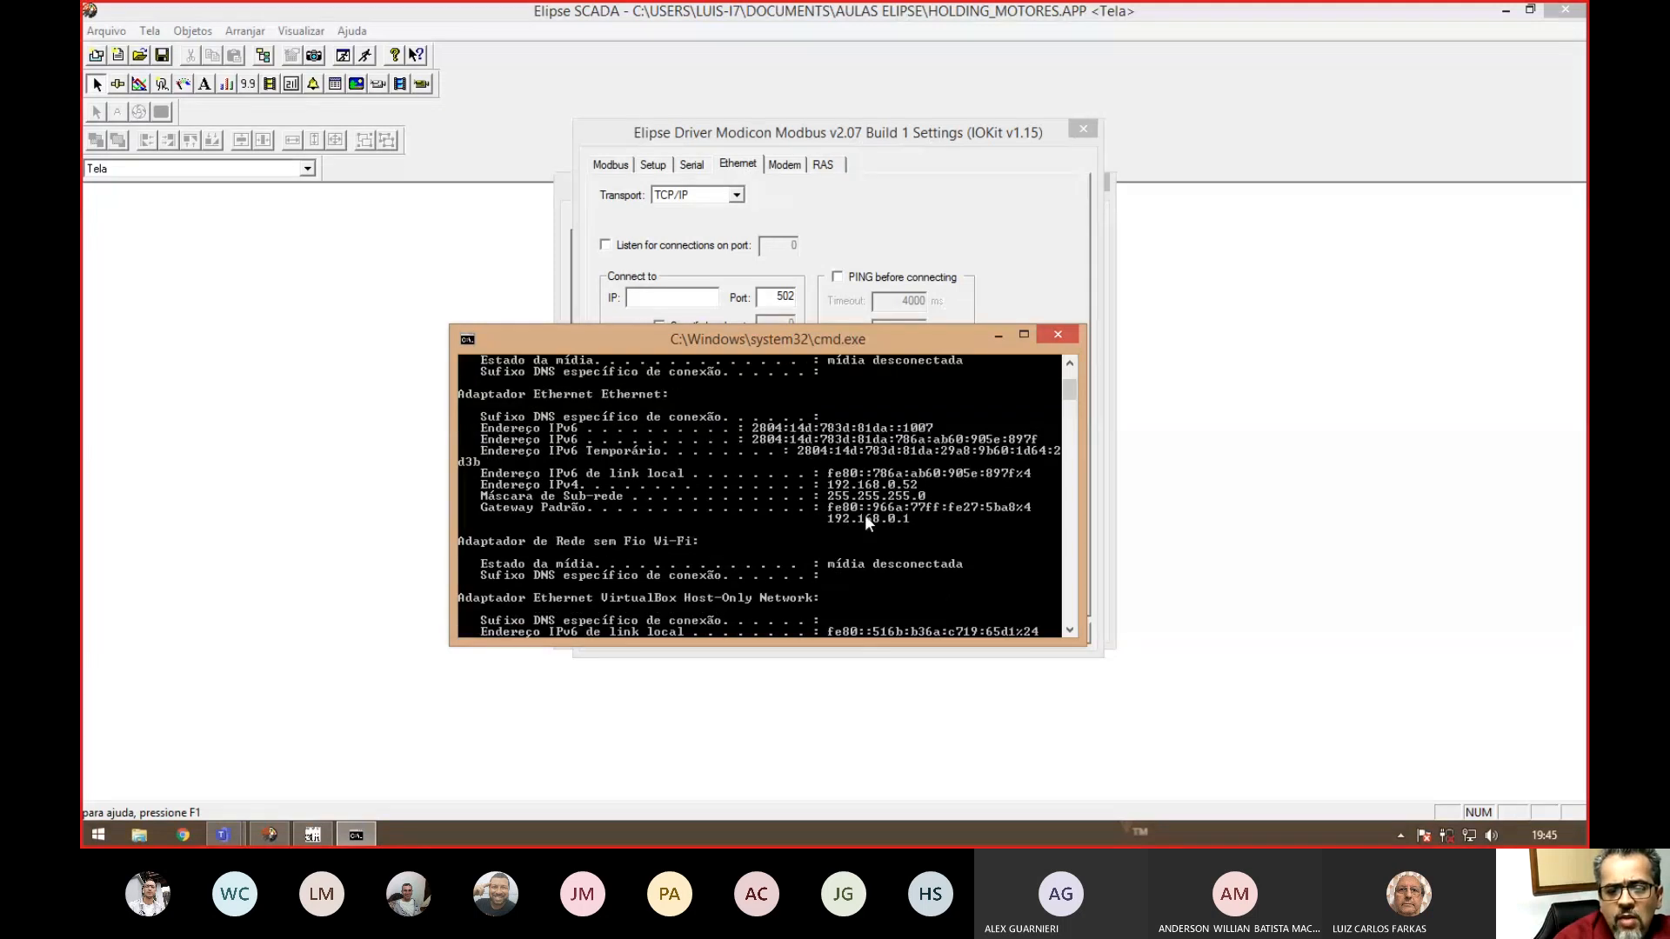
{"action": "scroll", "coordinate": [921, 495], "scroll_direction": "up", "scroll_amount": 4}
{"action": "scroll", "coordinate": [928, 494], "scroll_direction": "down", "scroll_amount": 3}
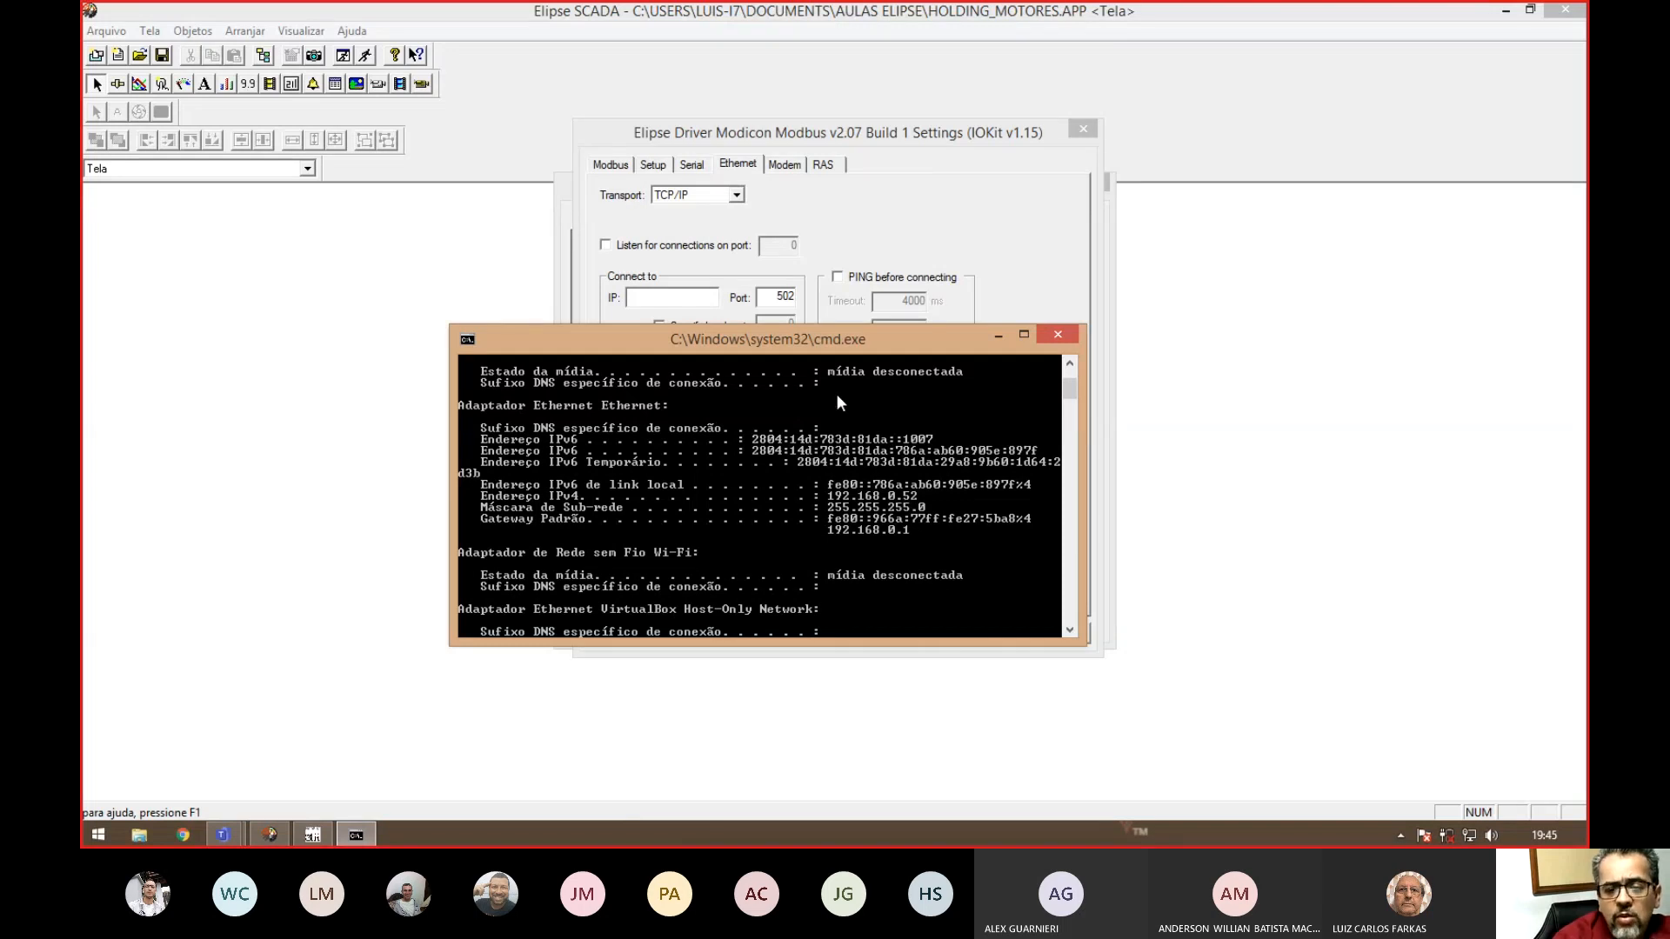
{"action": "left_click_drag", "start_coordinate": [898, 349], "coordinate": [968, 520]}
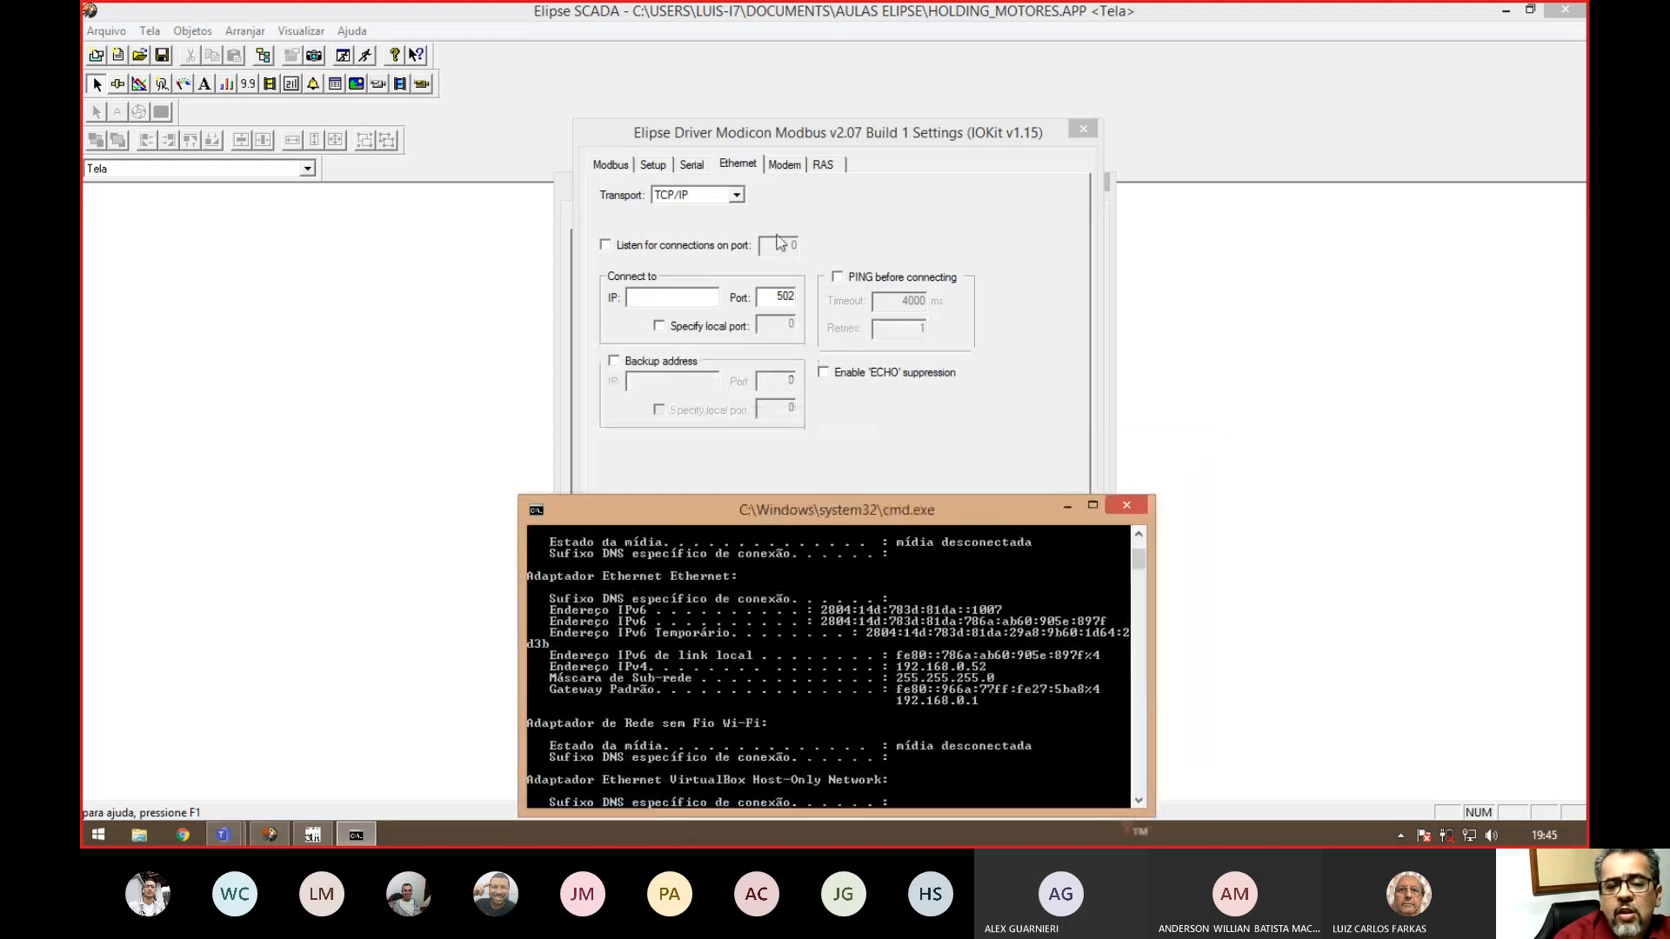
- Set the IP address the Modbus driver connects to over TCP/IP to 192.168.0.52, checking it against the ipconfig output
{"action": "left_click", "coordinate": [661, 297]}
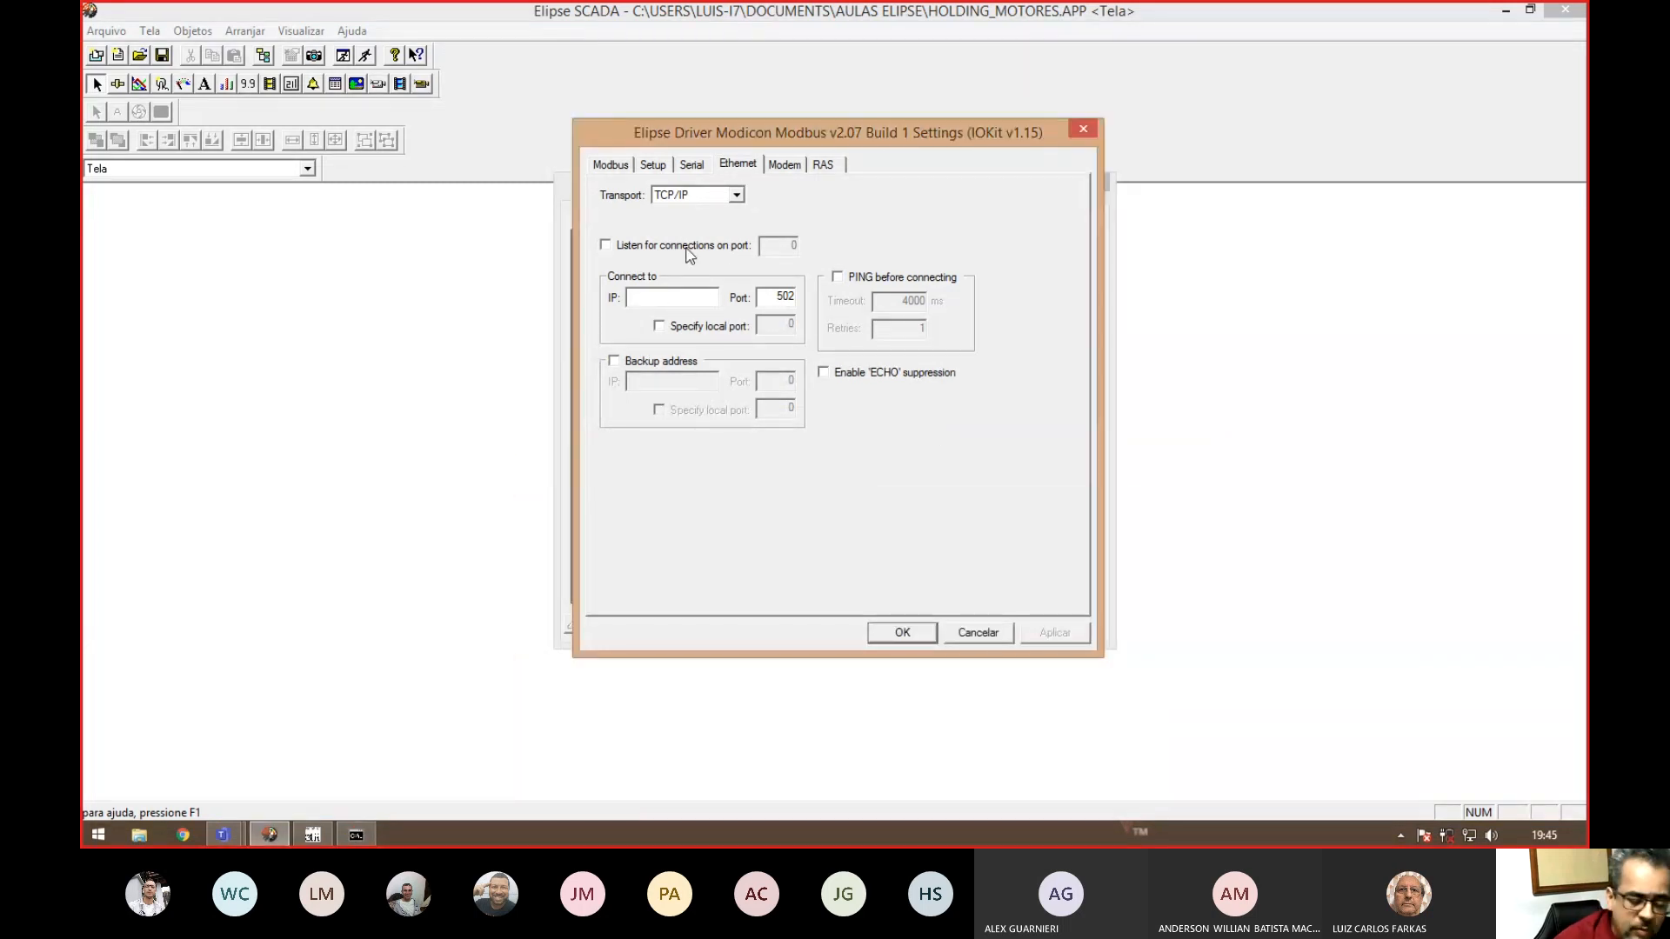
{"action": "type", "text": "168.16"}
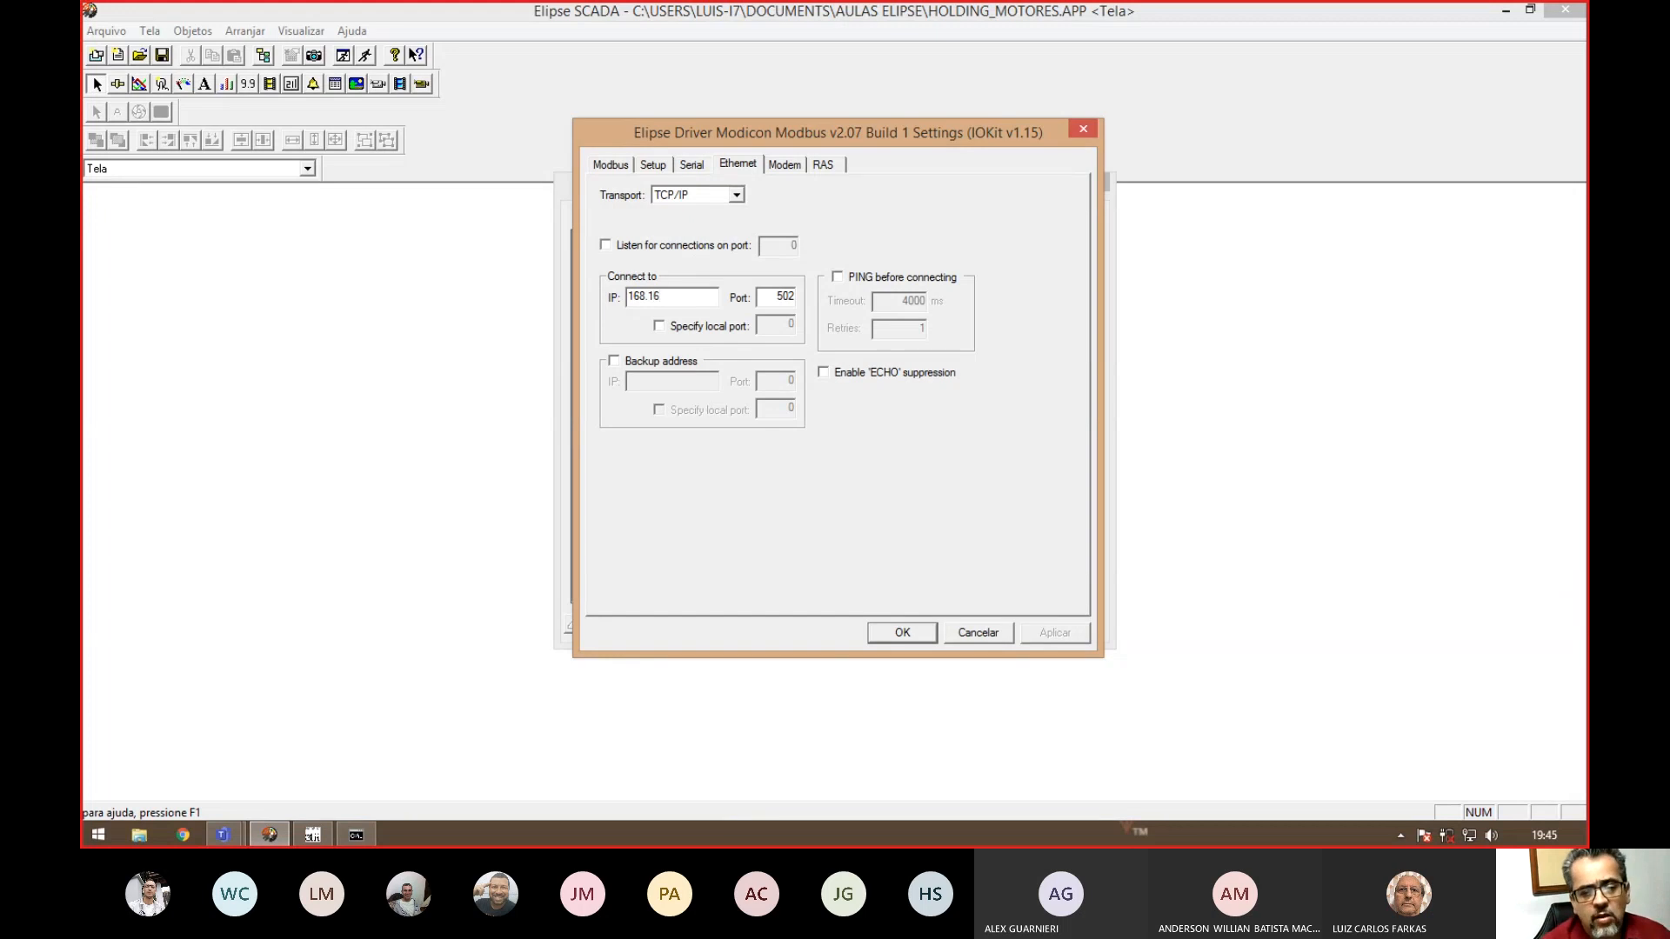
{"action": "key", "text": "BackSpace"}
{"action": "key", "text": "BackSpace"}
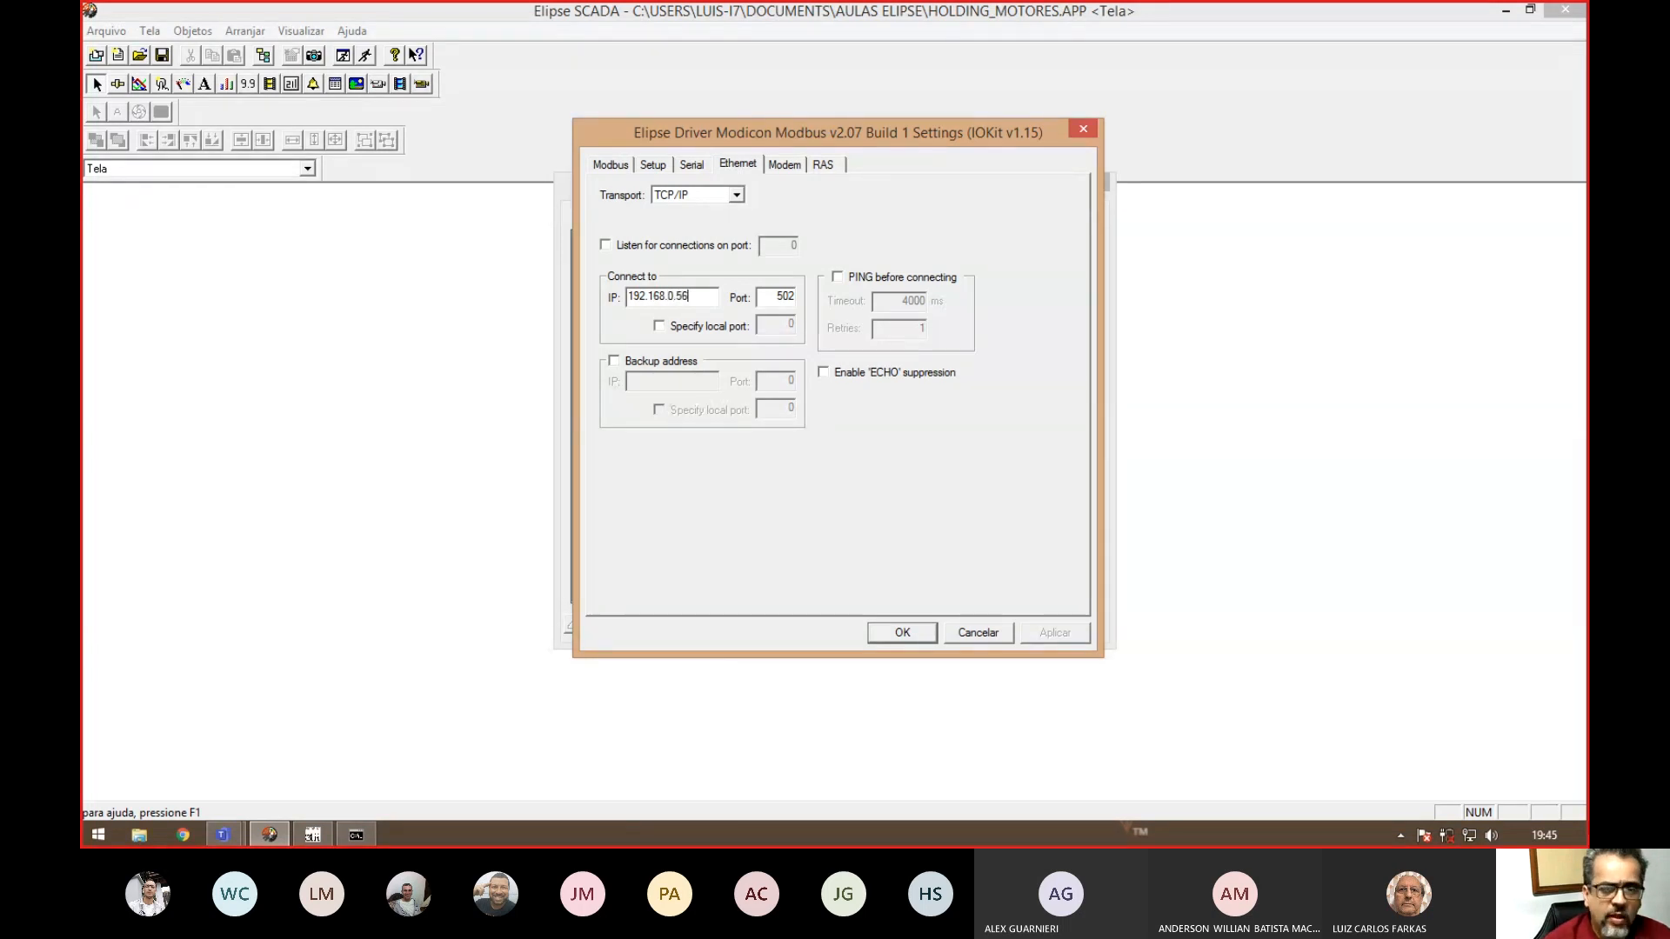
{"action": "left_click", "coordinate": [355, 835]}
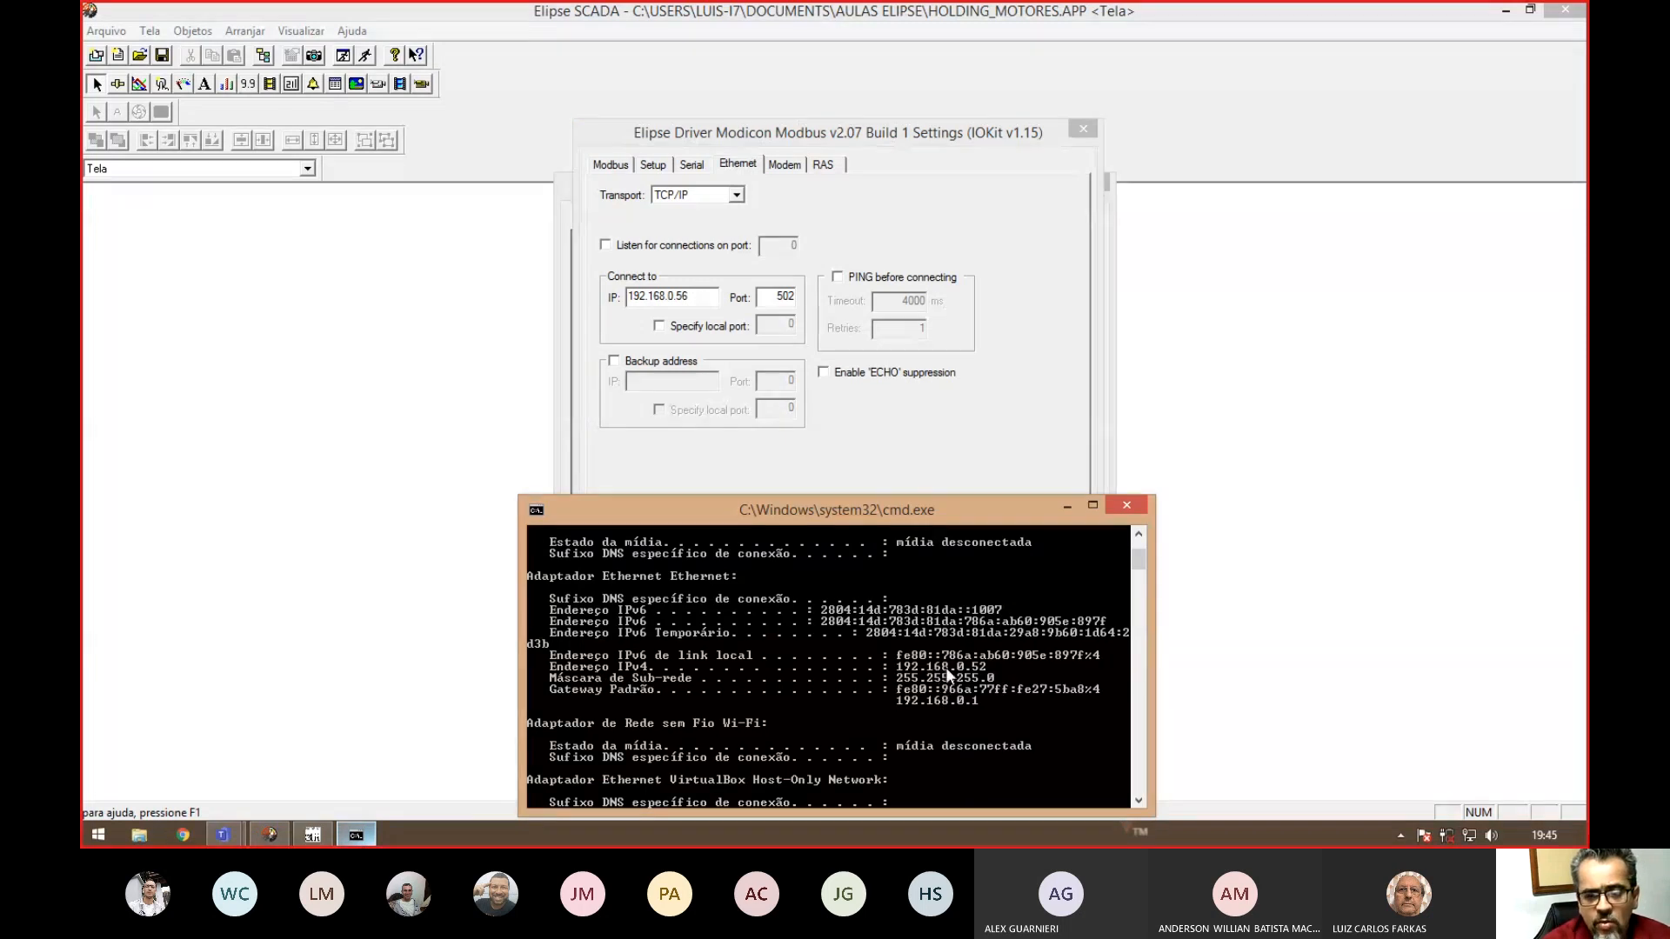
{"action": "left_click", "coordinate": [715, 294]}
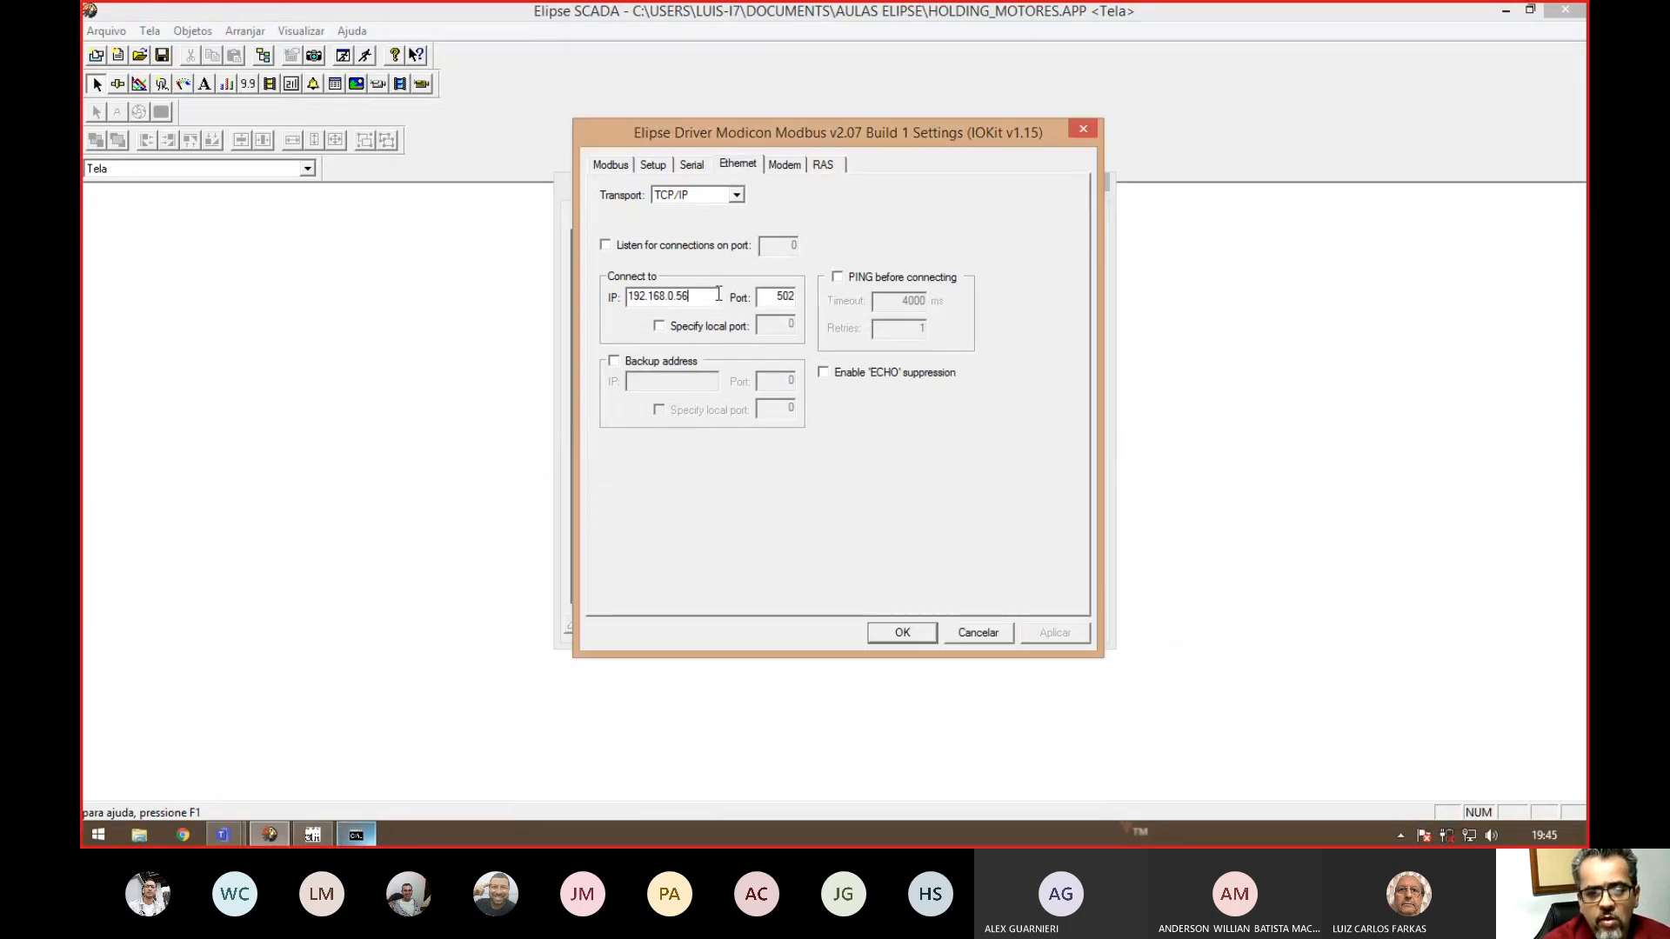
{"action": "type", "text": "2"}
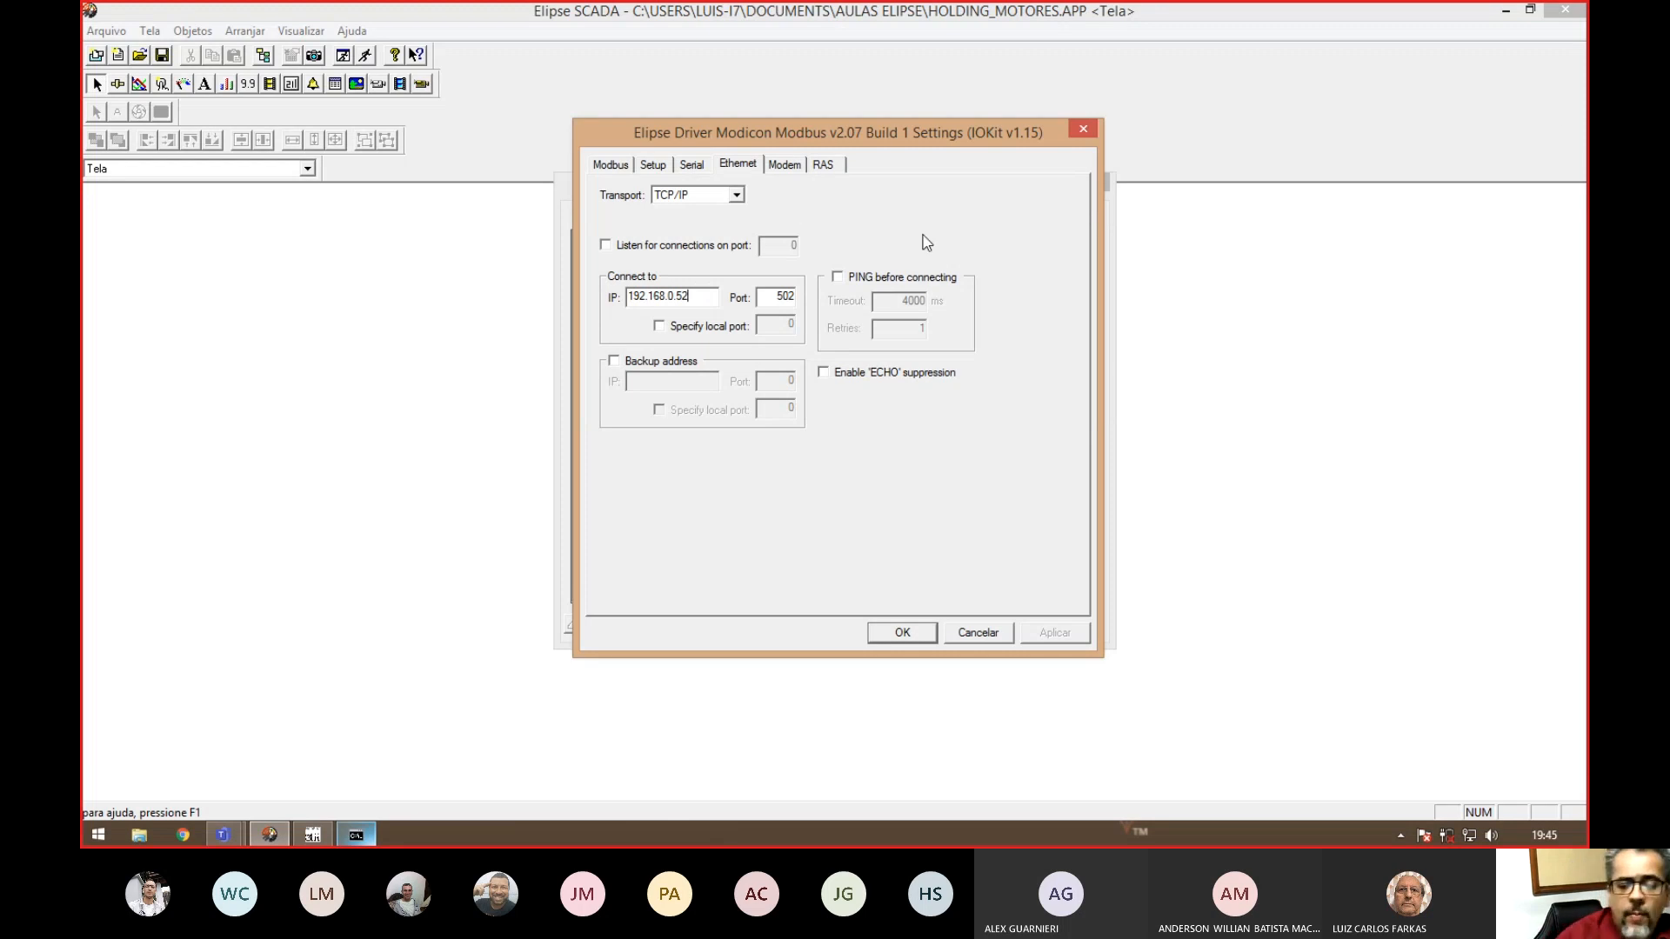
{"action": "left_click_drag", "start_coordinate": [711, 299], "coordinate": [595, 299]}
{"action": "left_click", "coordinate": [701, 297]}
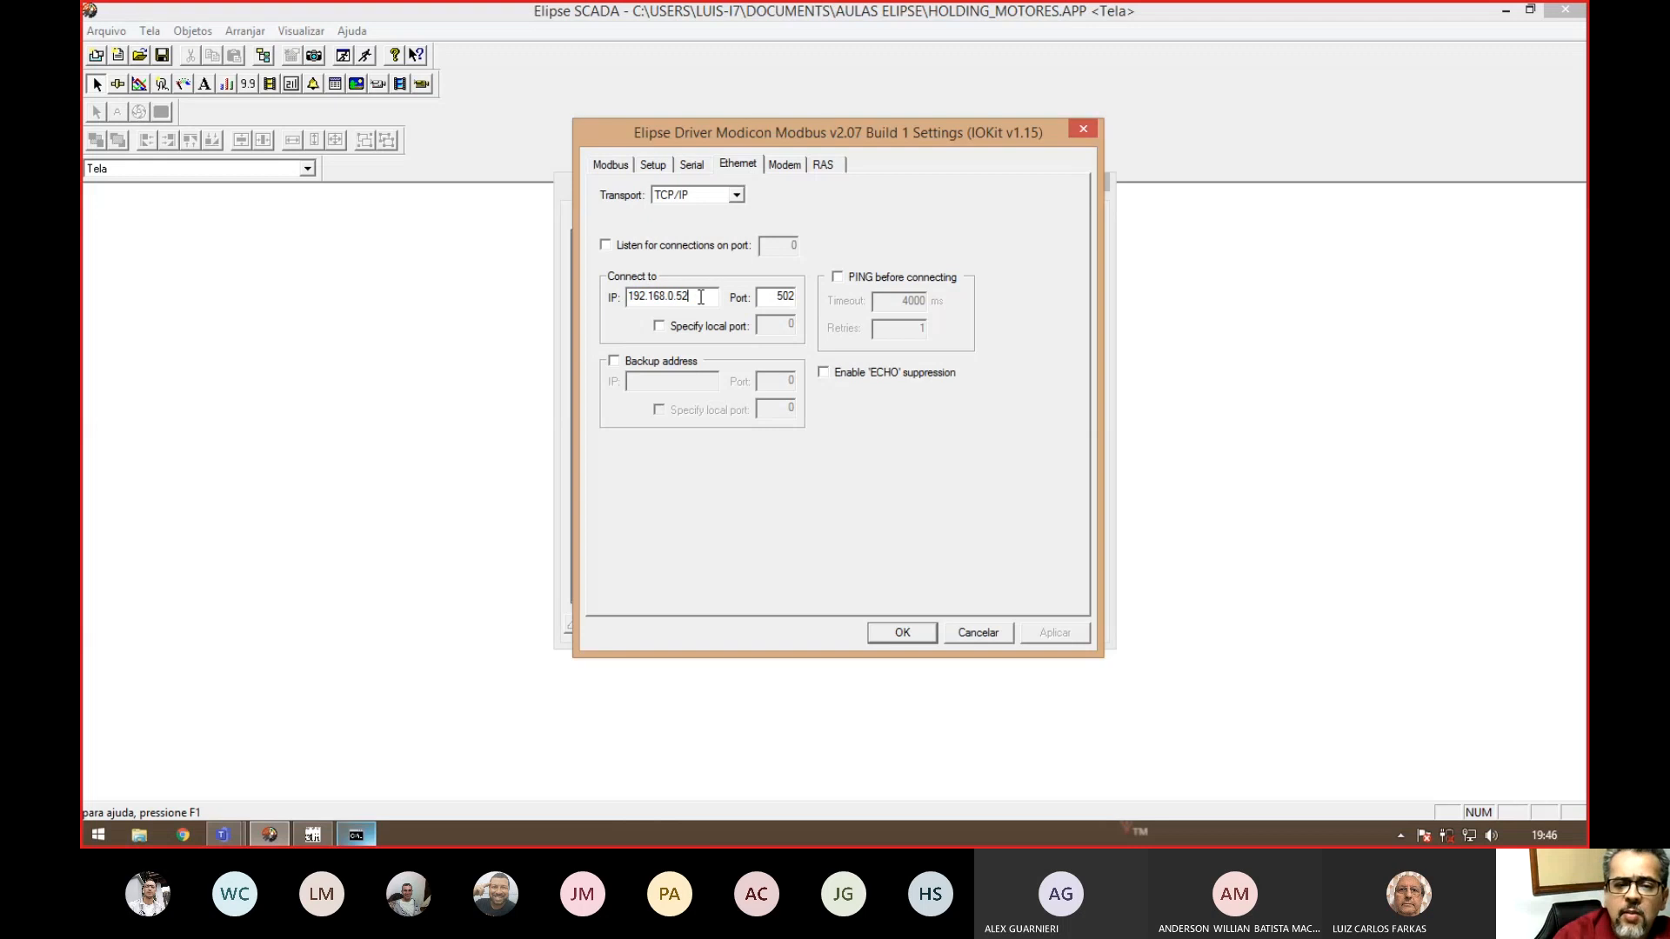
{"action": "left_click_drag", "start_coordinate": [698, 297], "coordinate": [614, 292]}
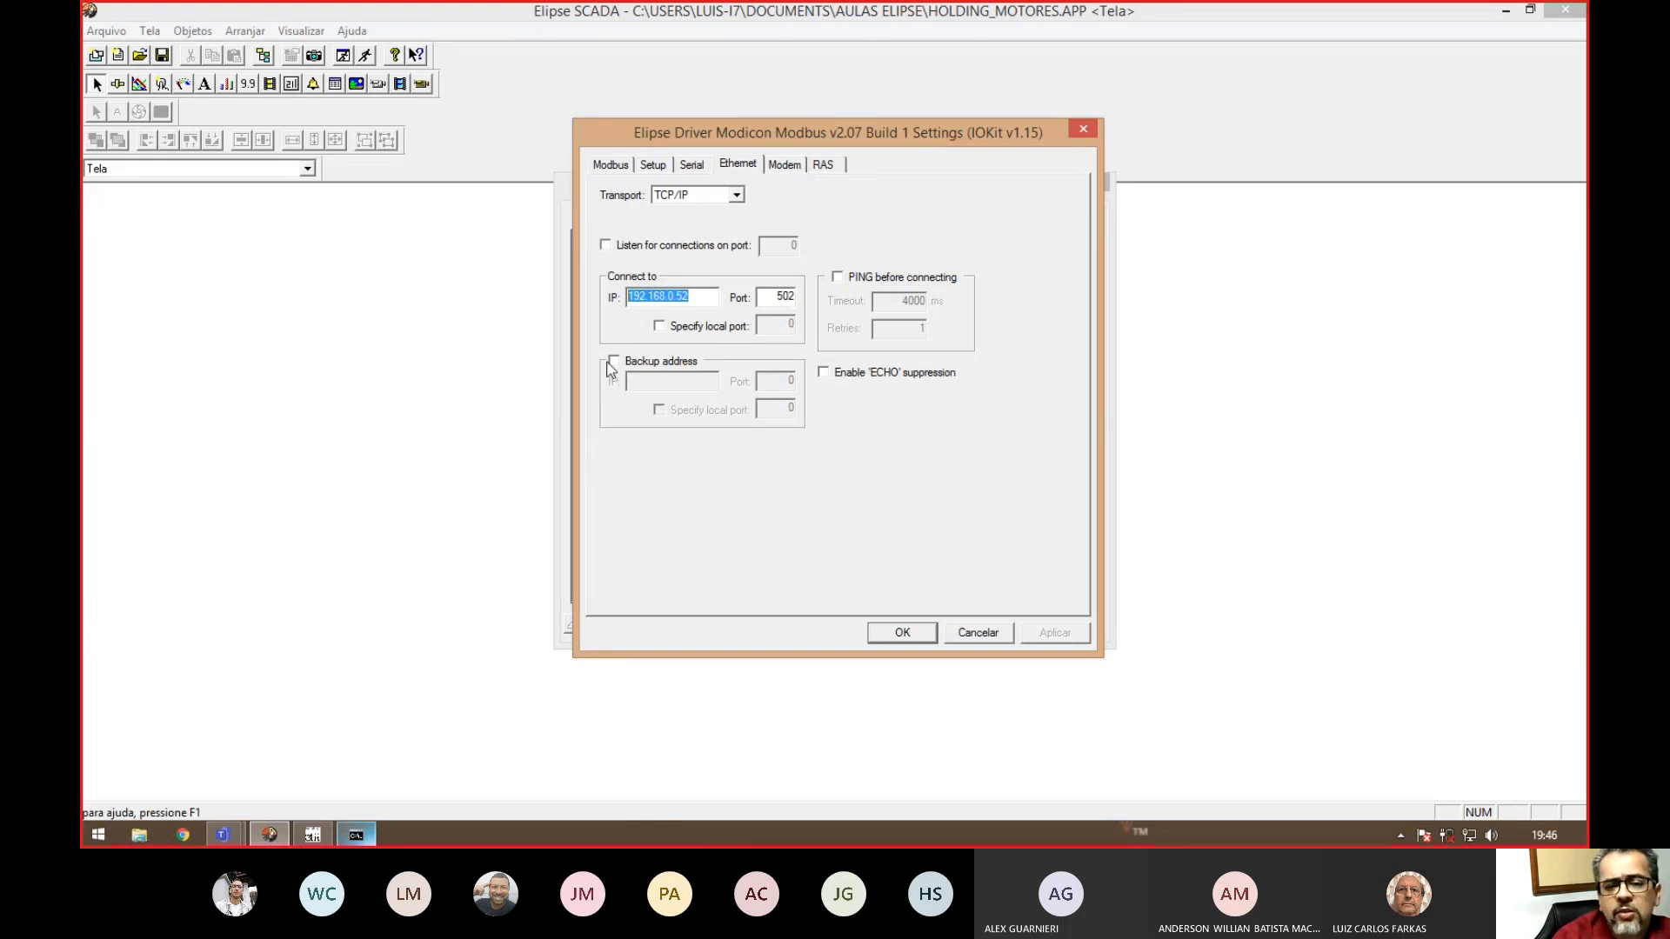
{"action": "left_click", "coordinate": [702, 299]}
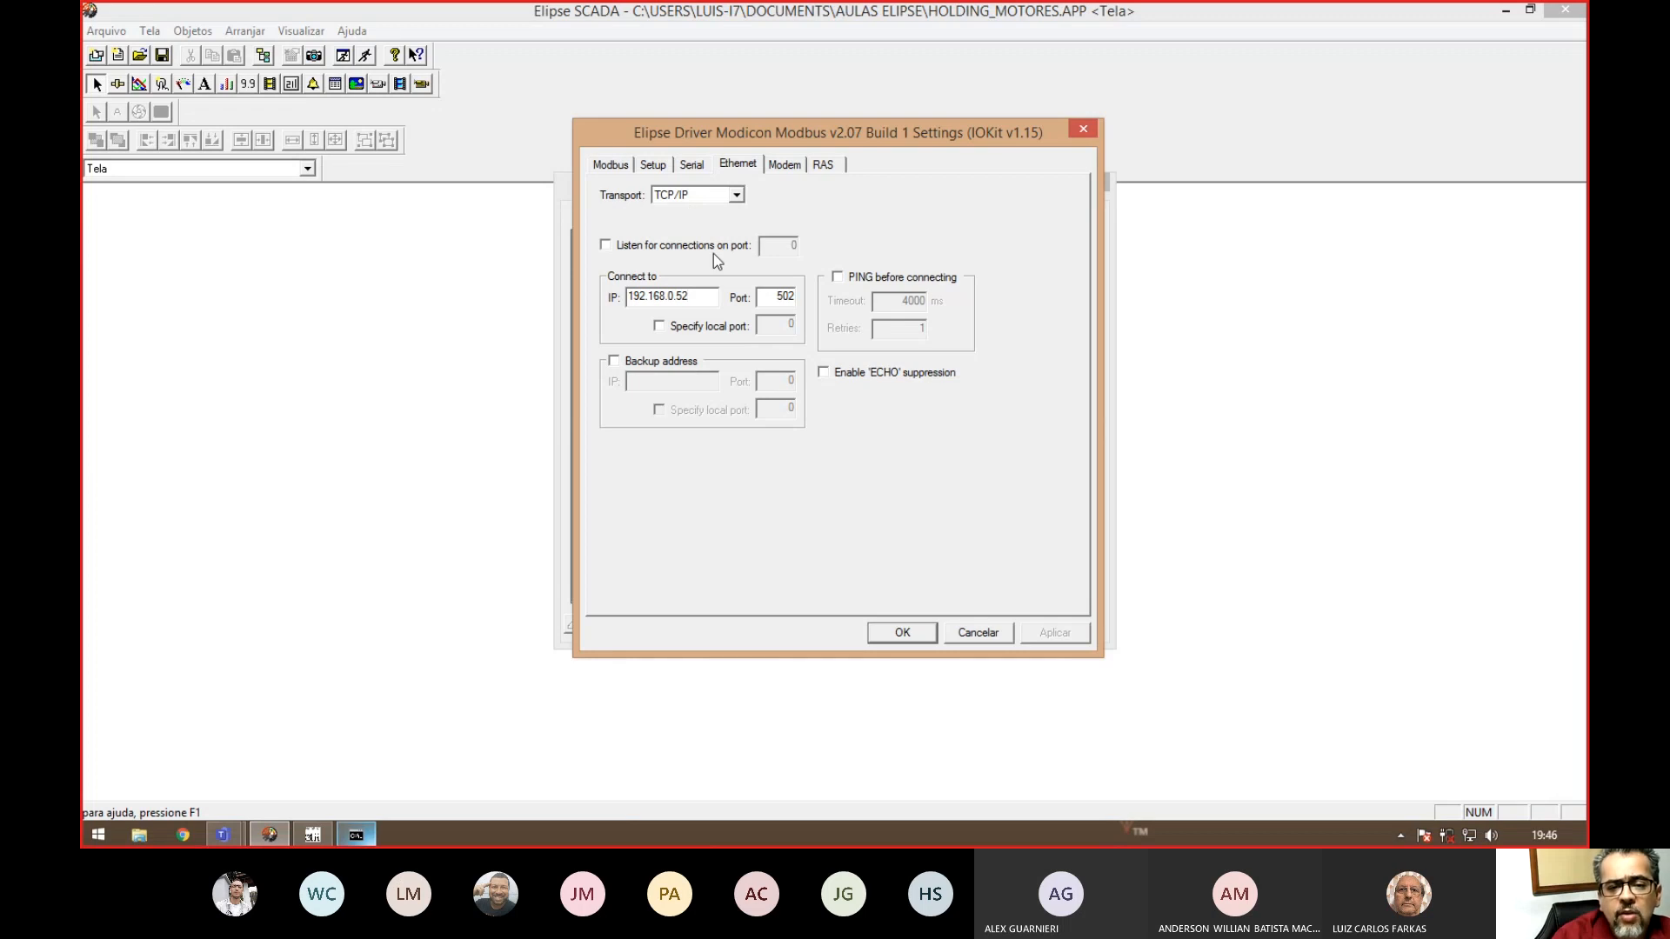
- Review the driver's Modem, RAS and Ethernet settings, then accept the configuration and close the driver's properties
{"action": "left_click", "coordinate": [782, 165]}
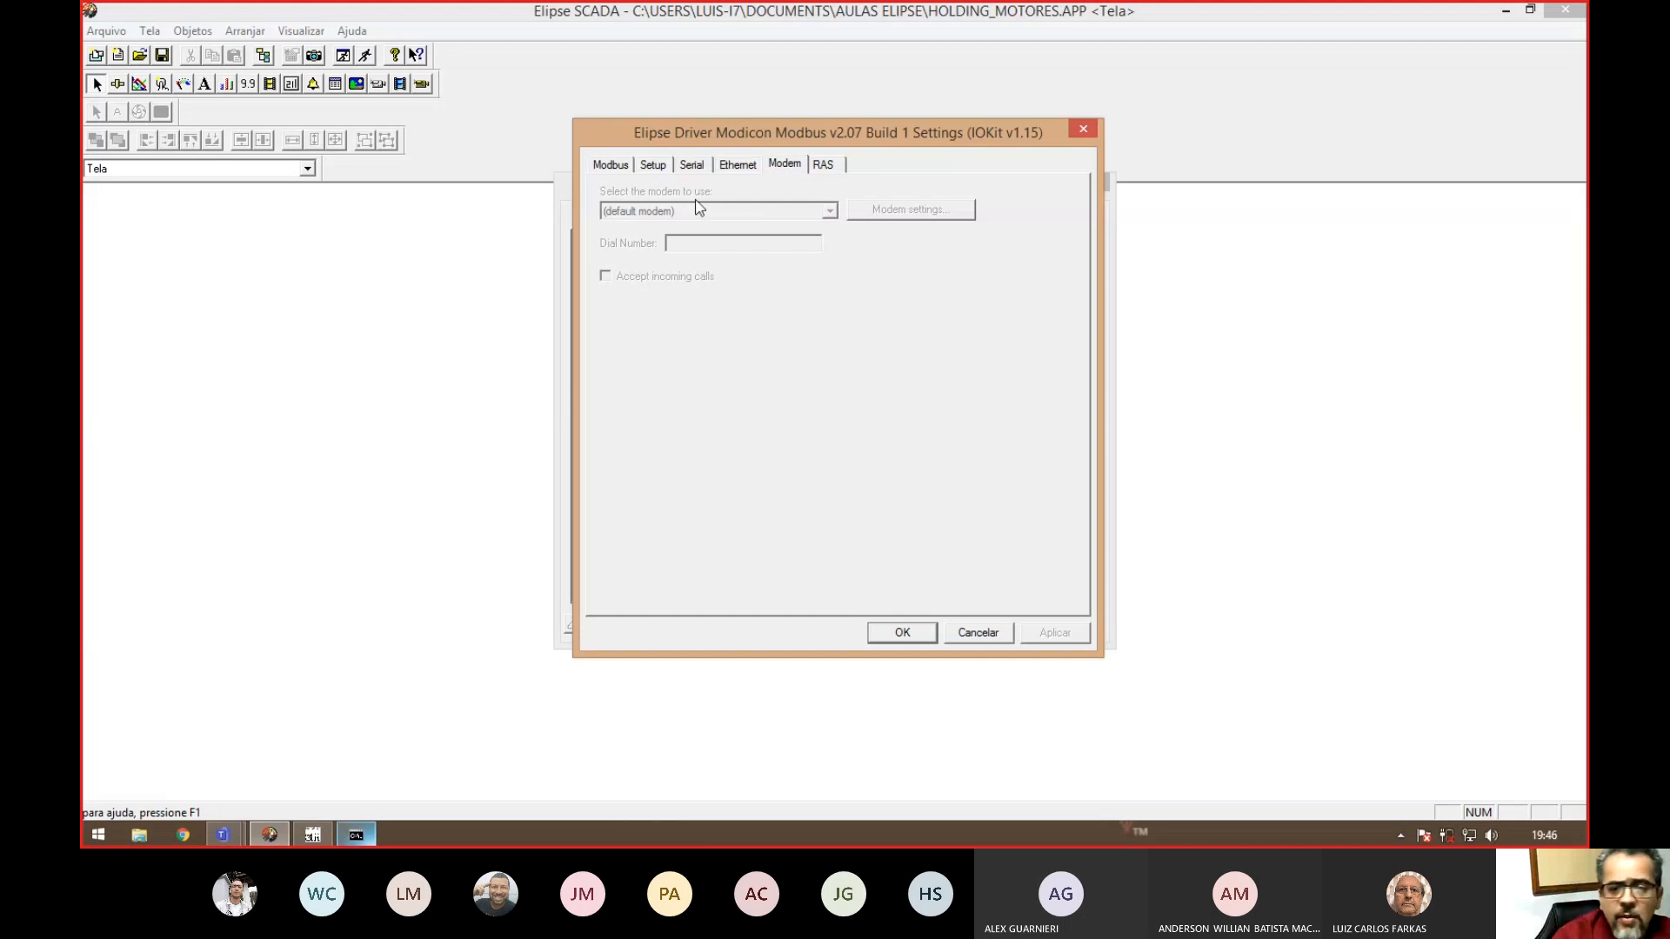
{"action": "left_click", "coordinate": [828, 170]}
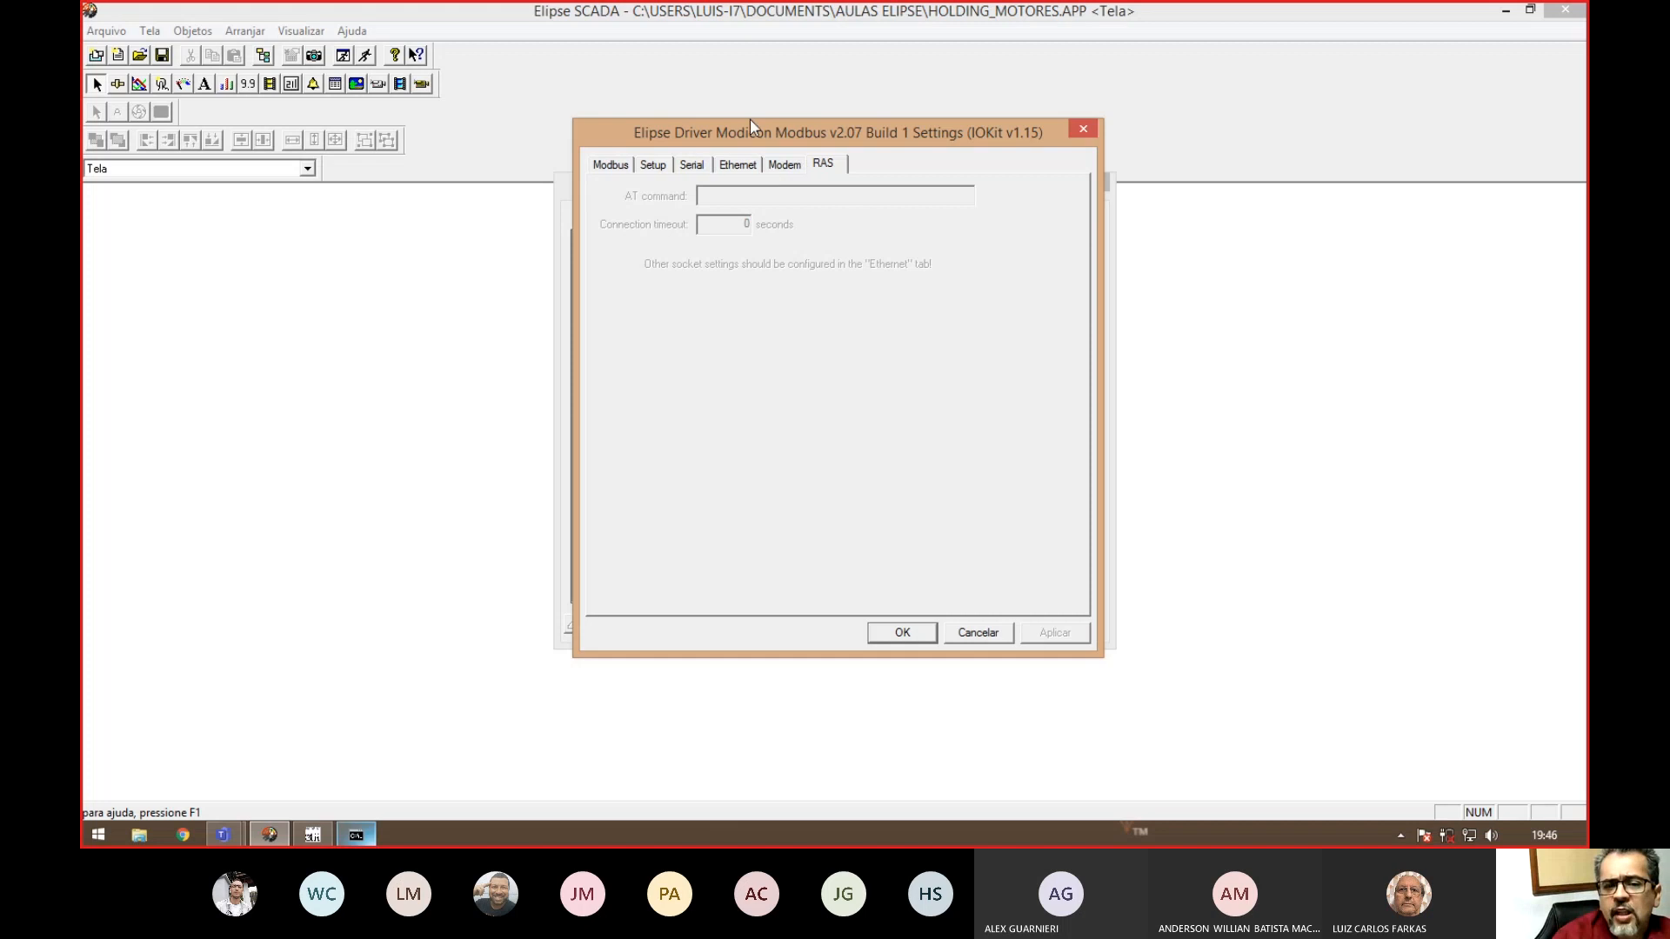
{"action": "left_click", "coordinate": [737, 164]}
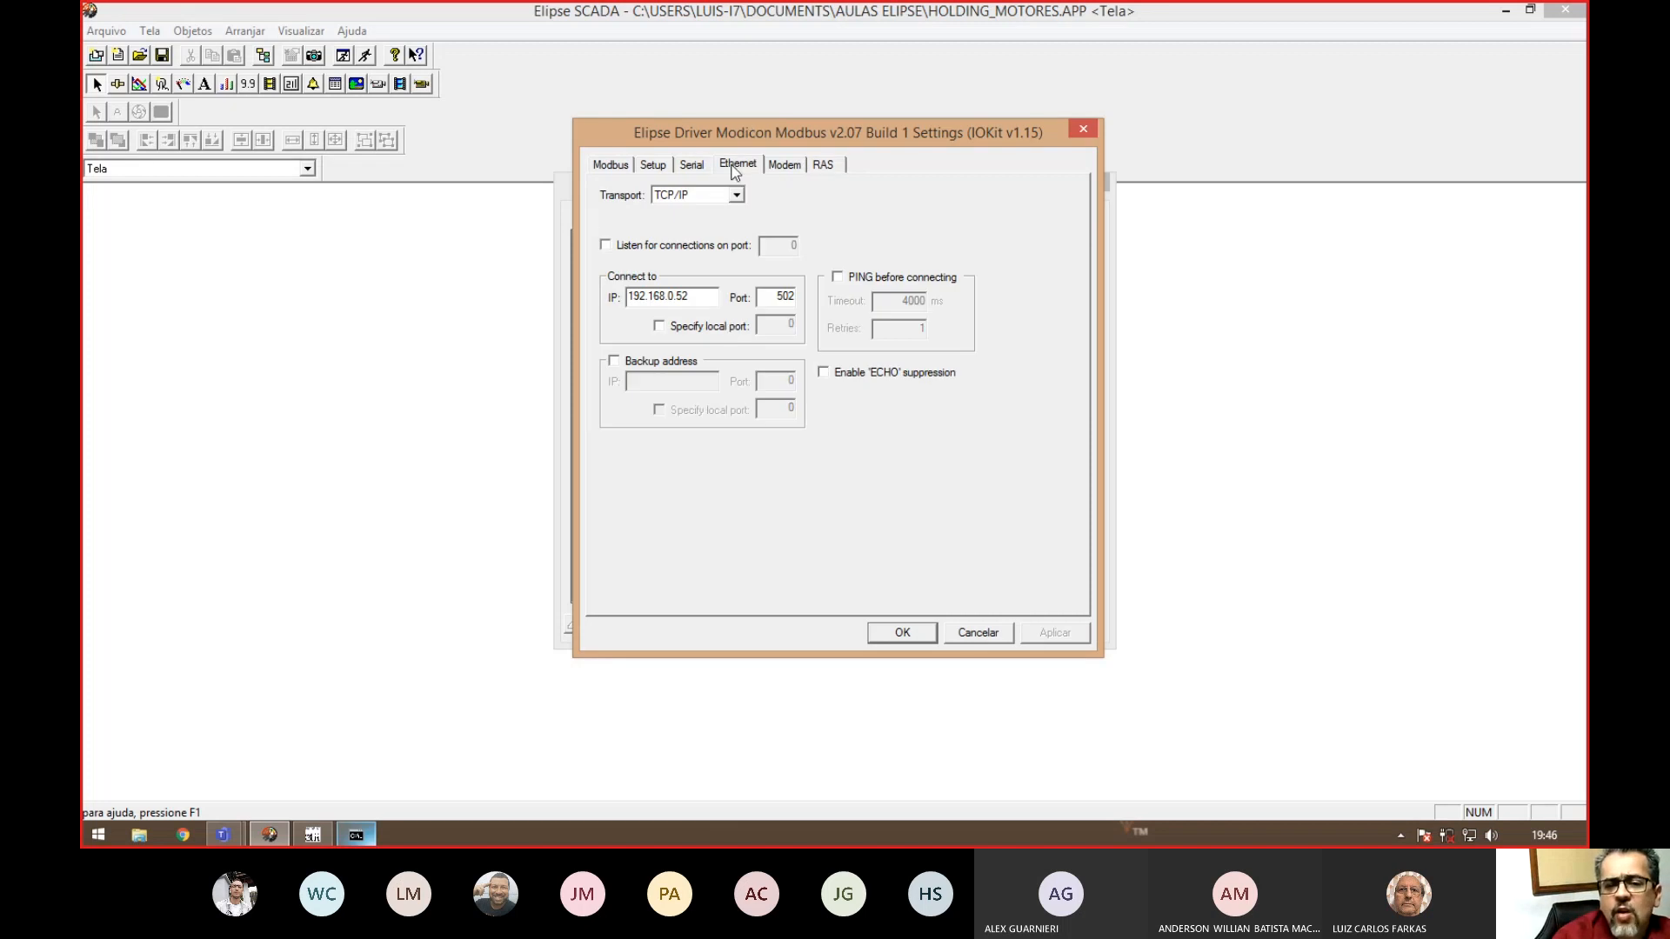
{"action": "left_click", "coordinate": [715, 302]}
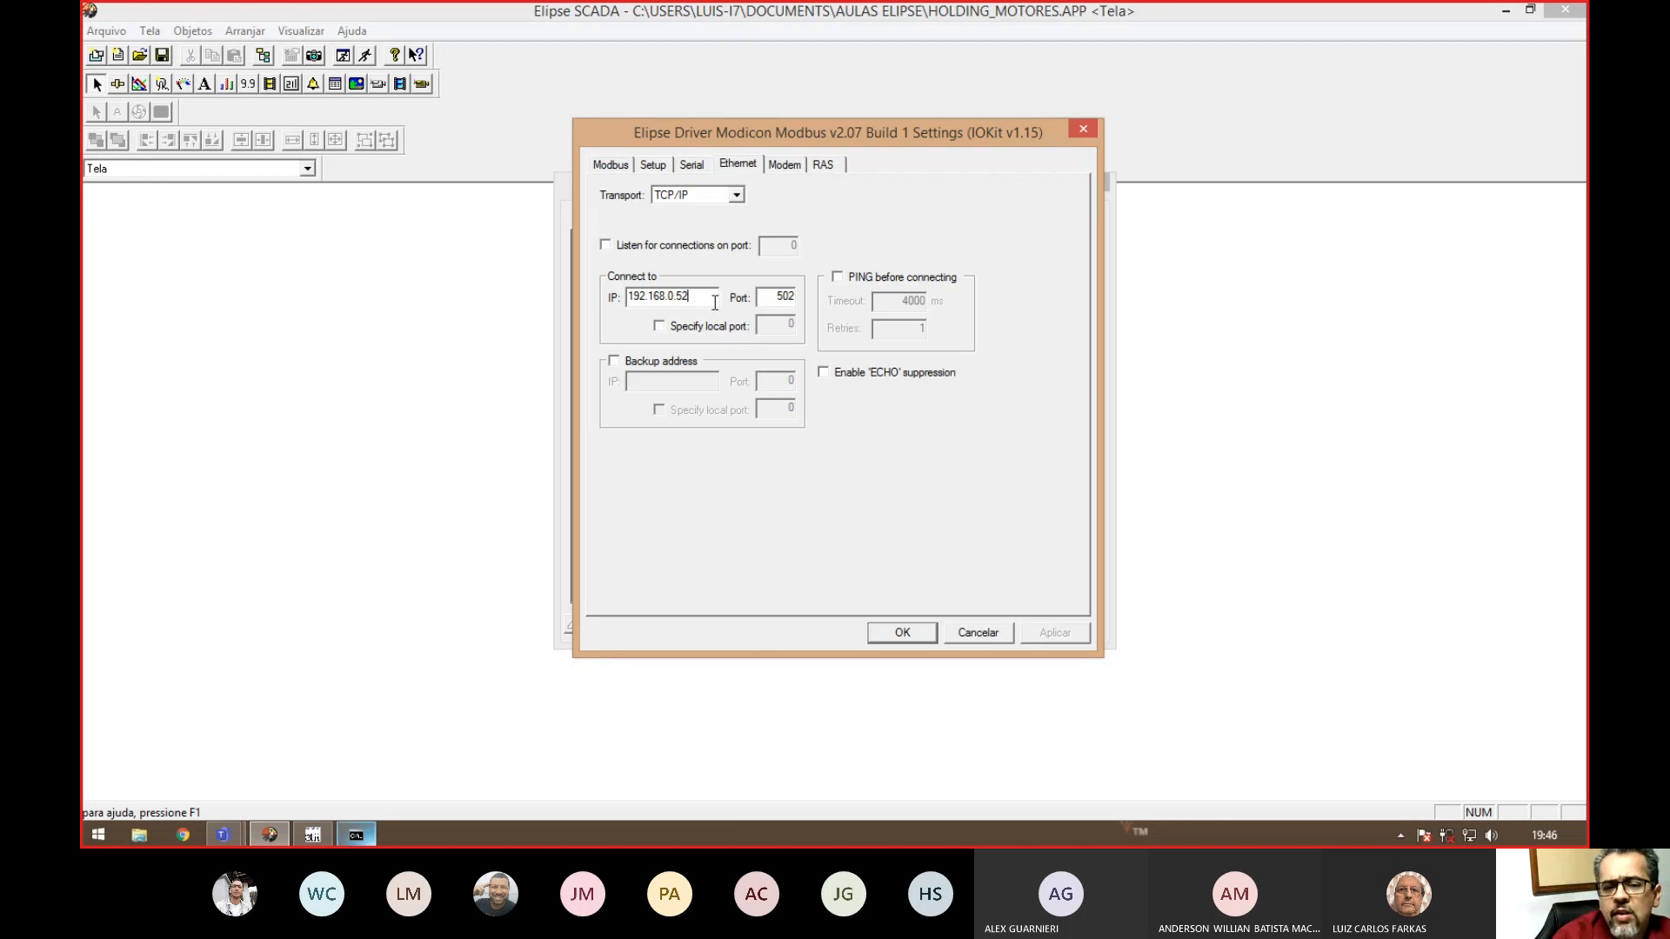
{"action": "double_click", "coordinate": [763, 295]}
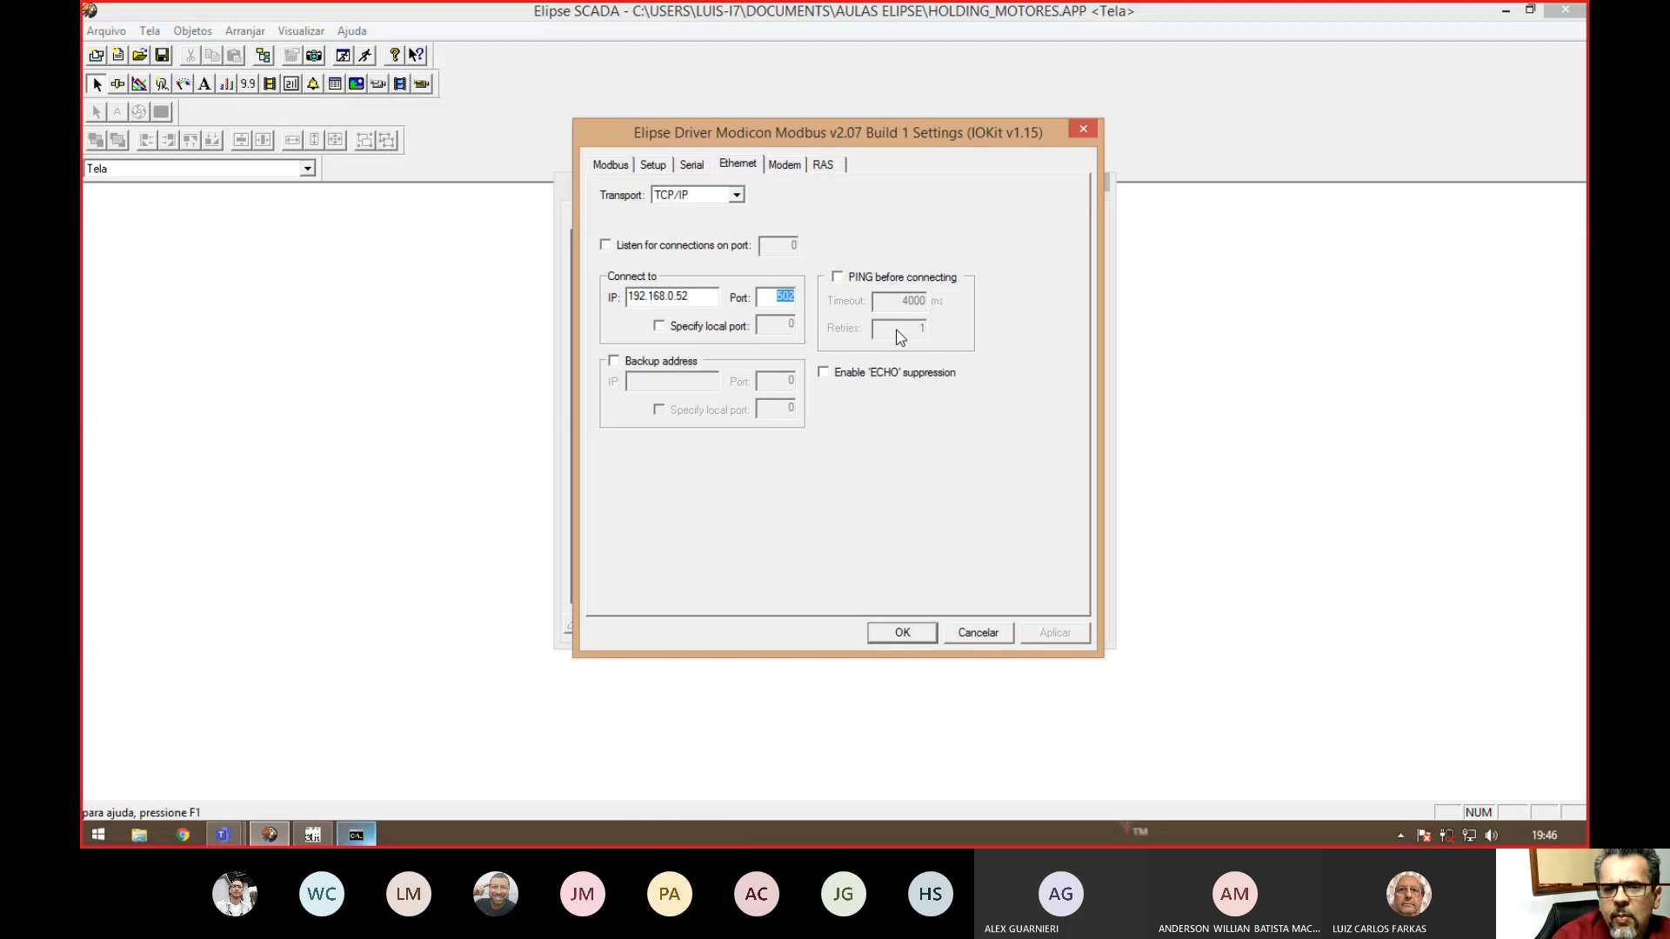
{"action": "left_click", "coordinate": [774, 289]}
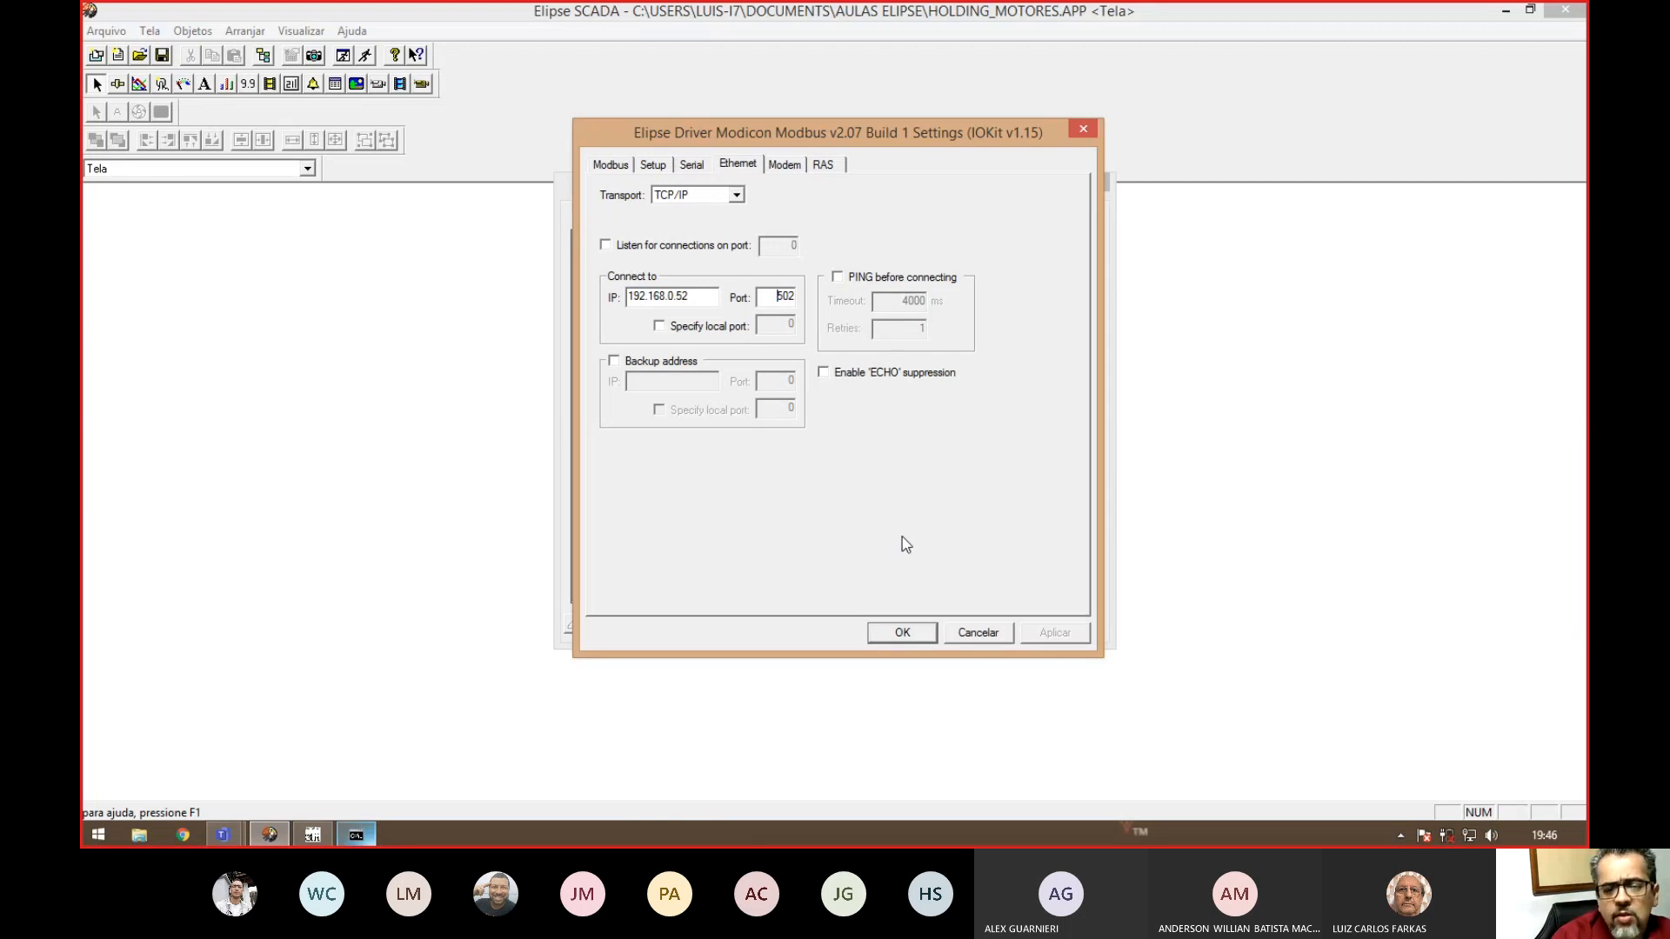
{"action": "left_click", "coordinate": [912, 640]}
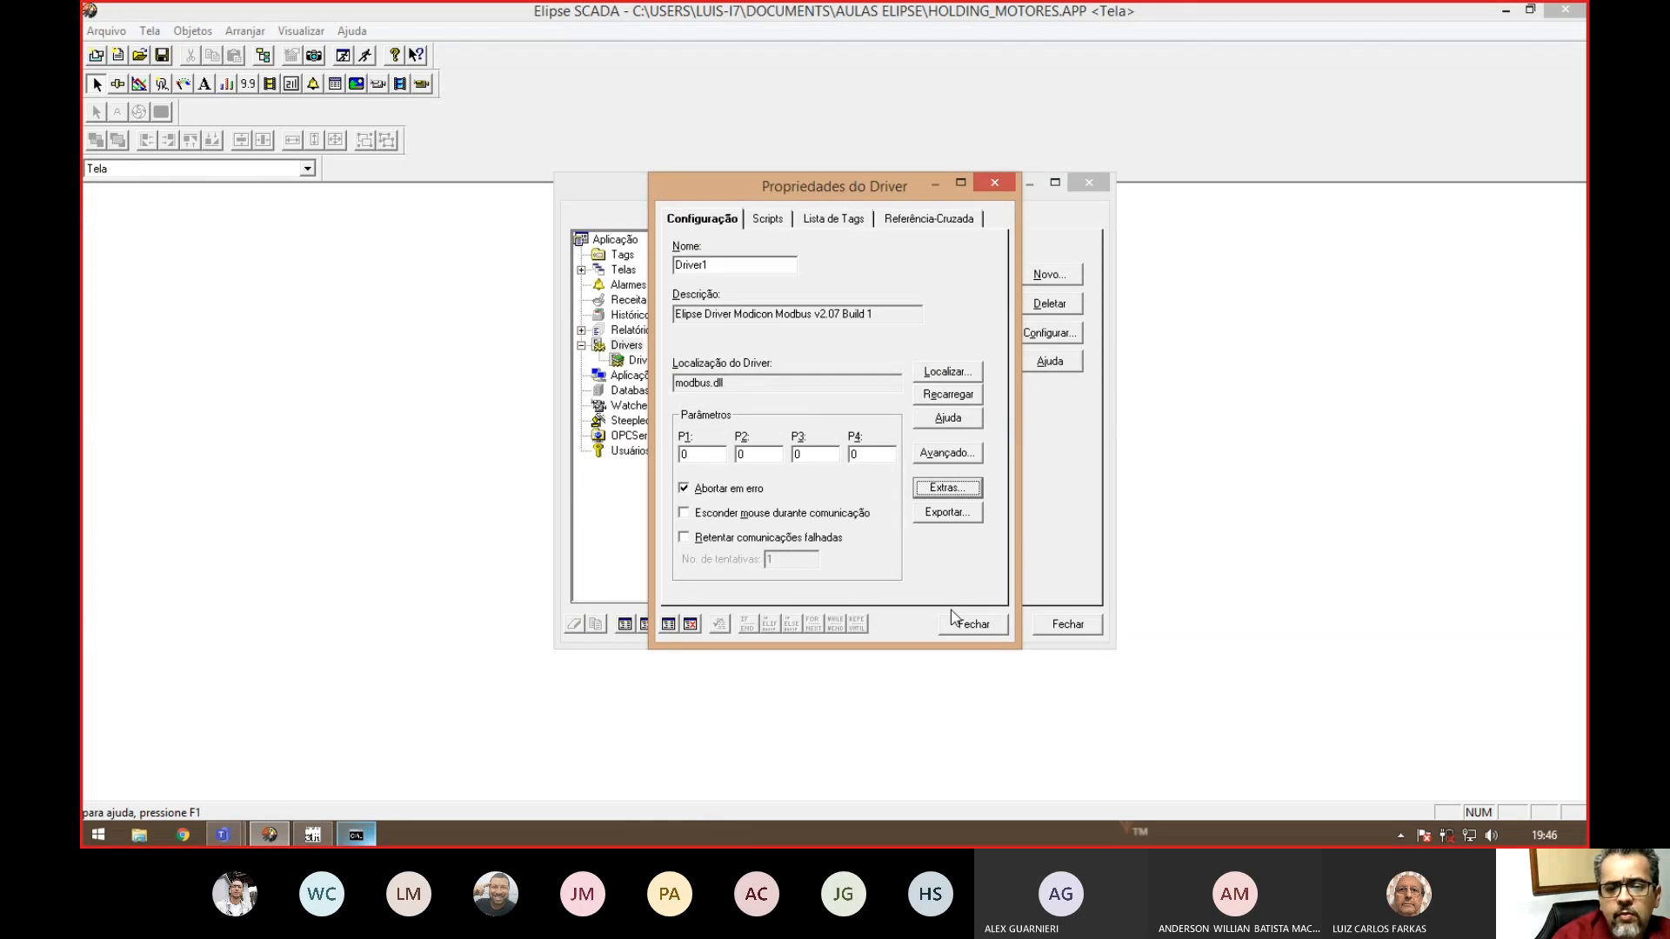
{"action": "left_click", "coordinate": [973, 625]}
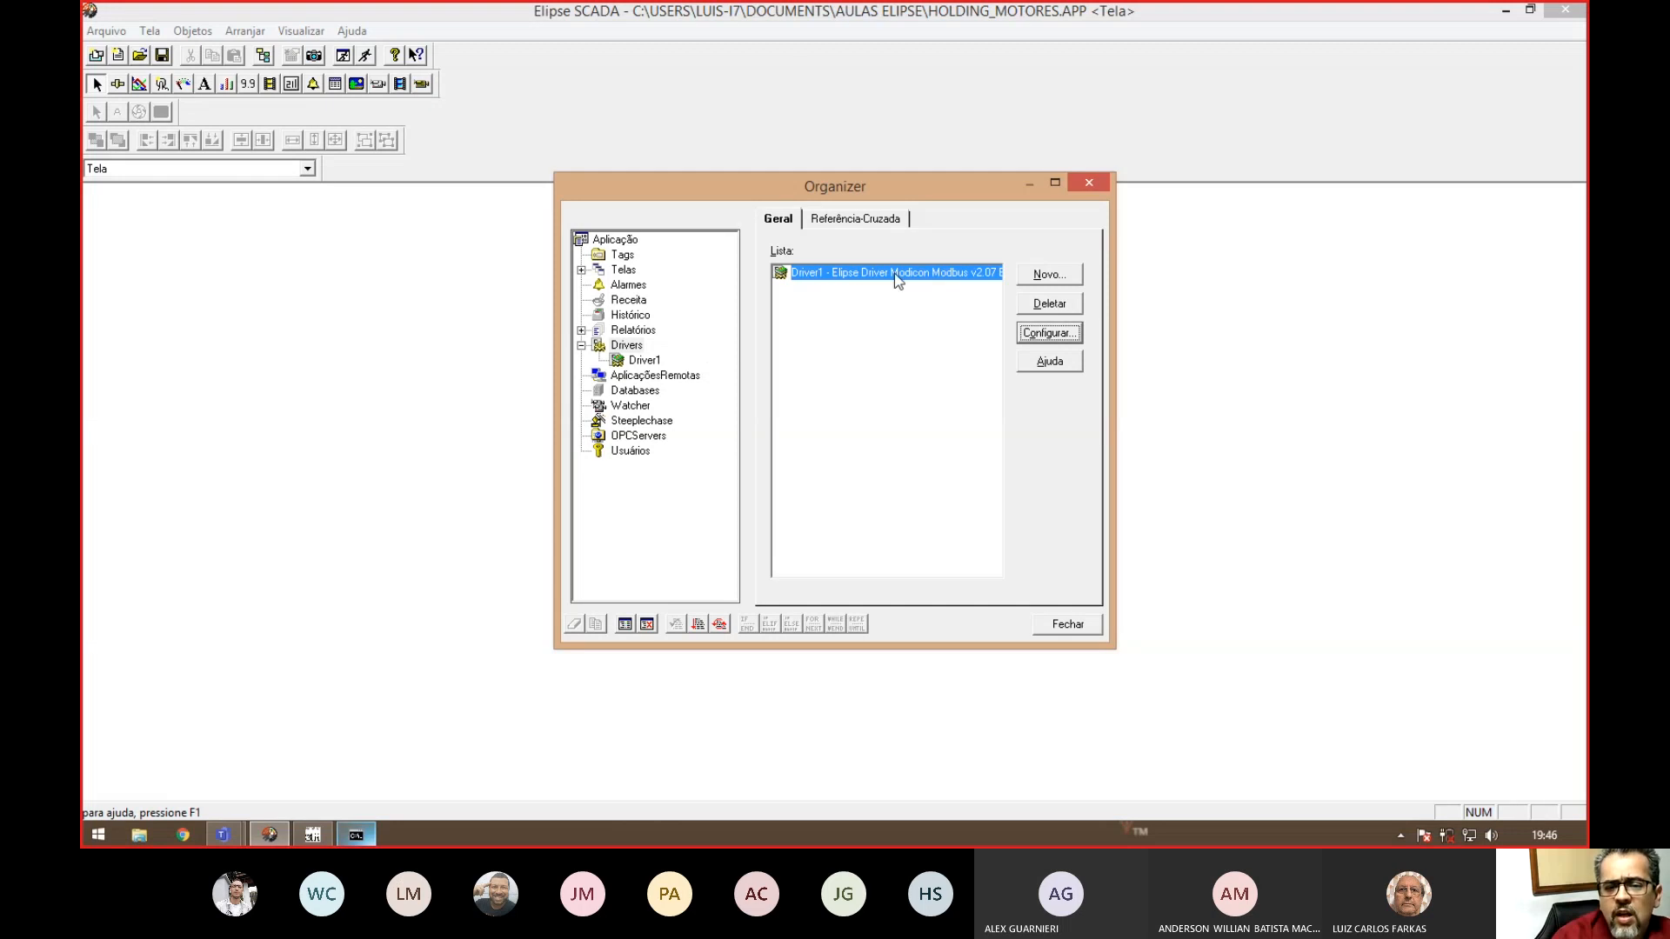
- Create a single new Tag PLC named tag001 in the application's Tags group
{"action": "left_click", "coordinate": [642, 361]}
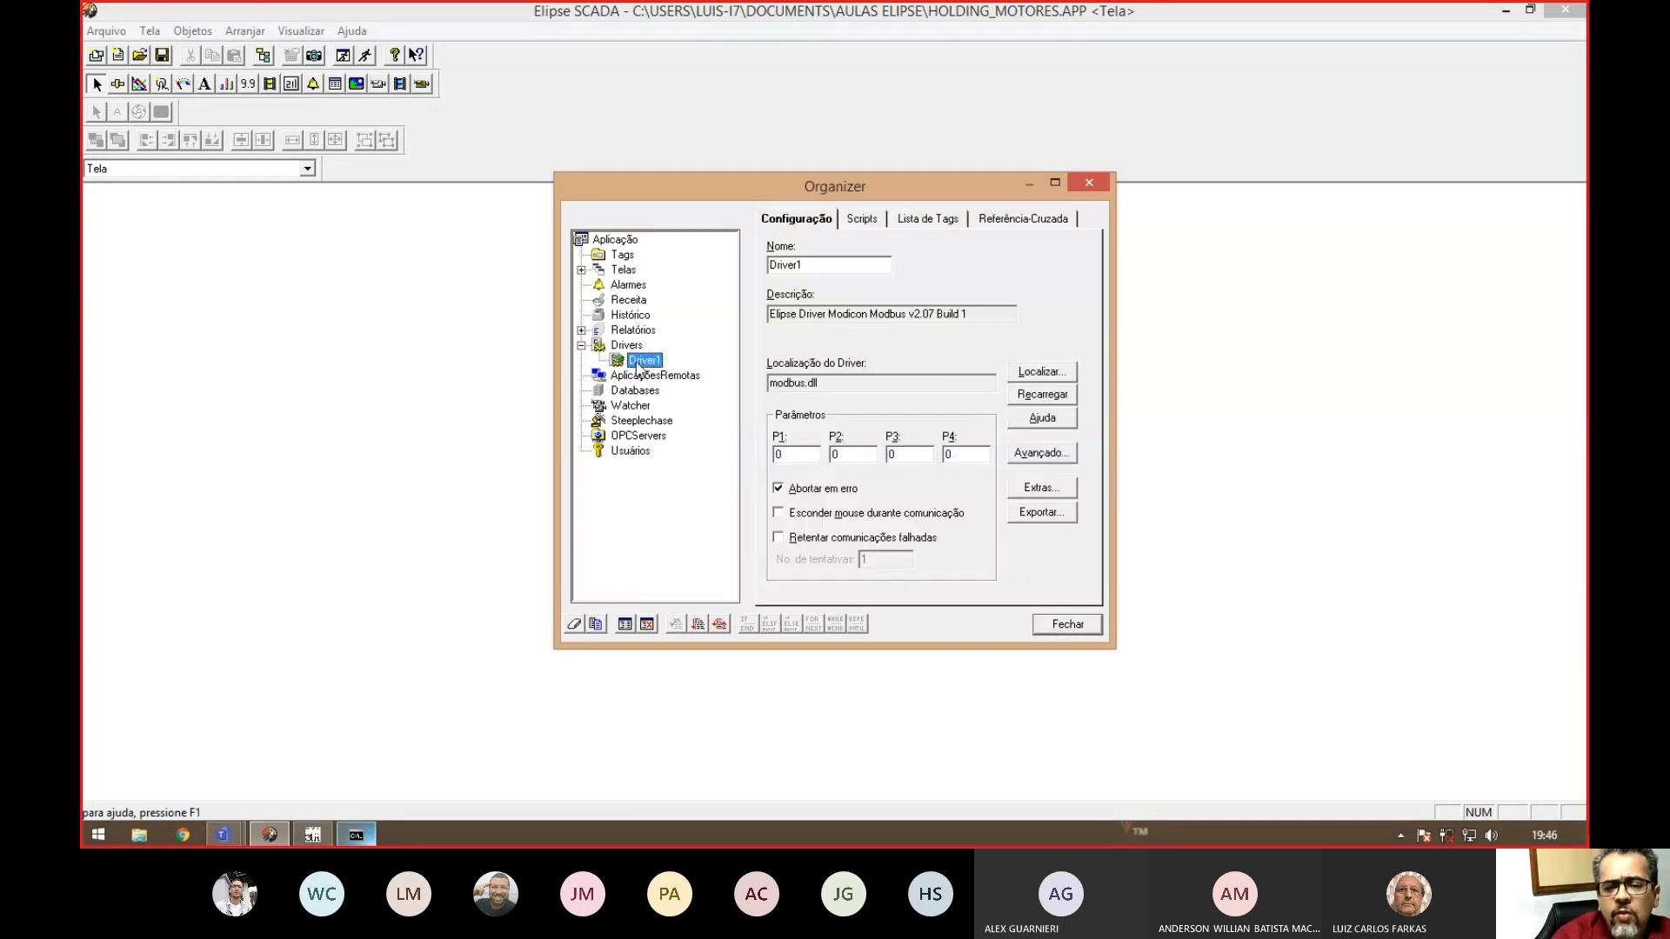
{"action": "left_click", "coordinate": [620, 256]}
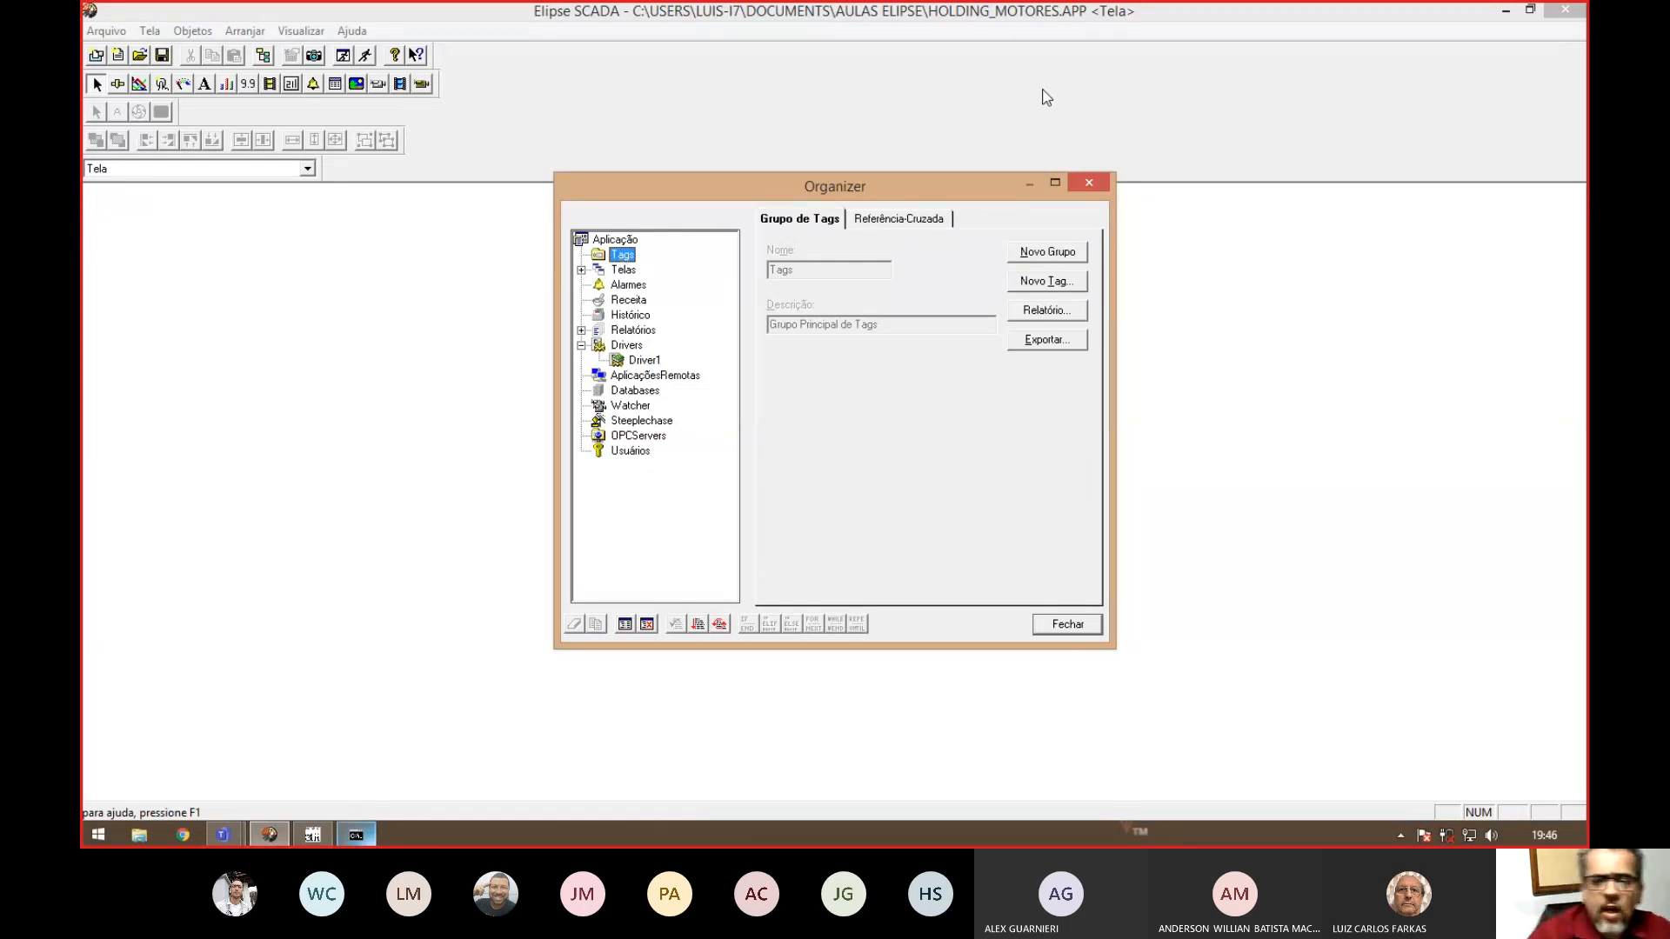
{"action": "left_click", "coordinate": [1035, 283]}
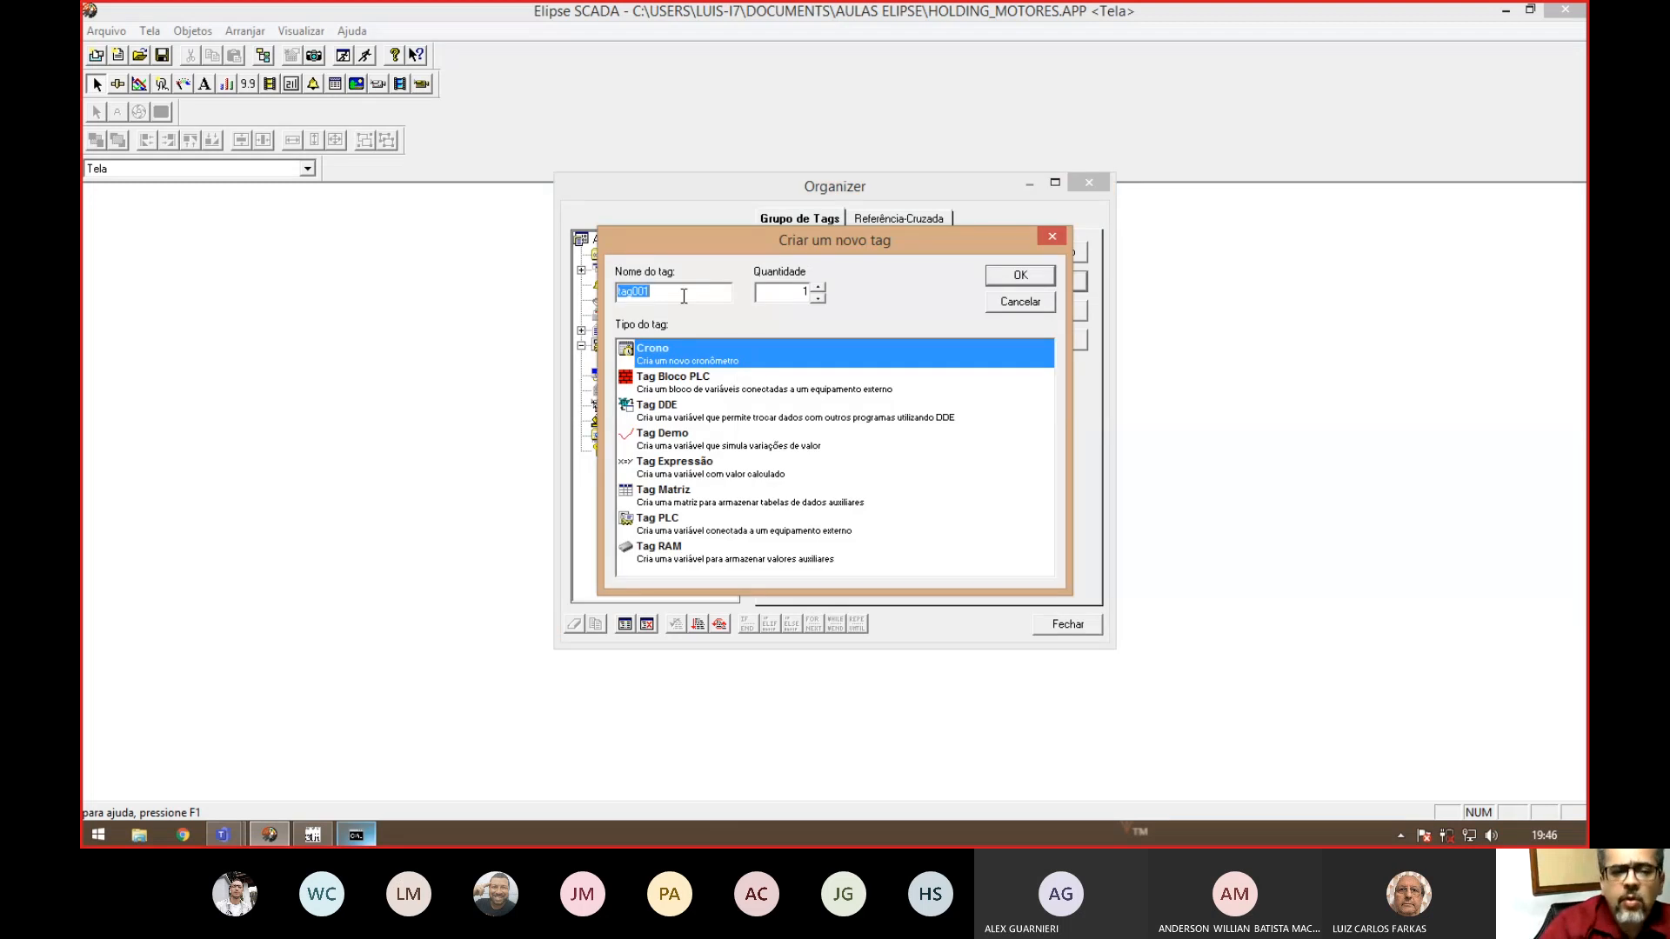
{"action": "left_click", "coordinate": [684, 296]}
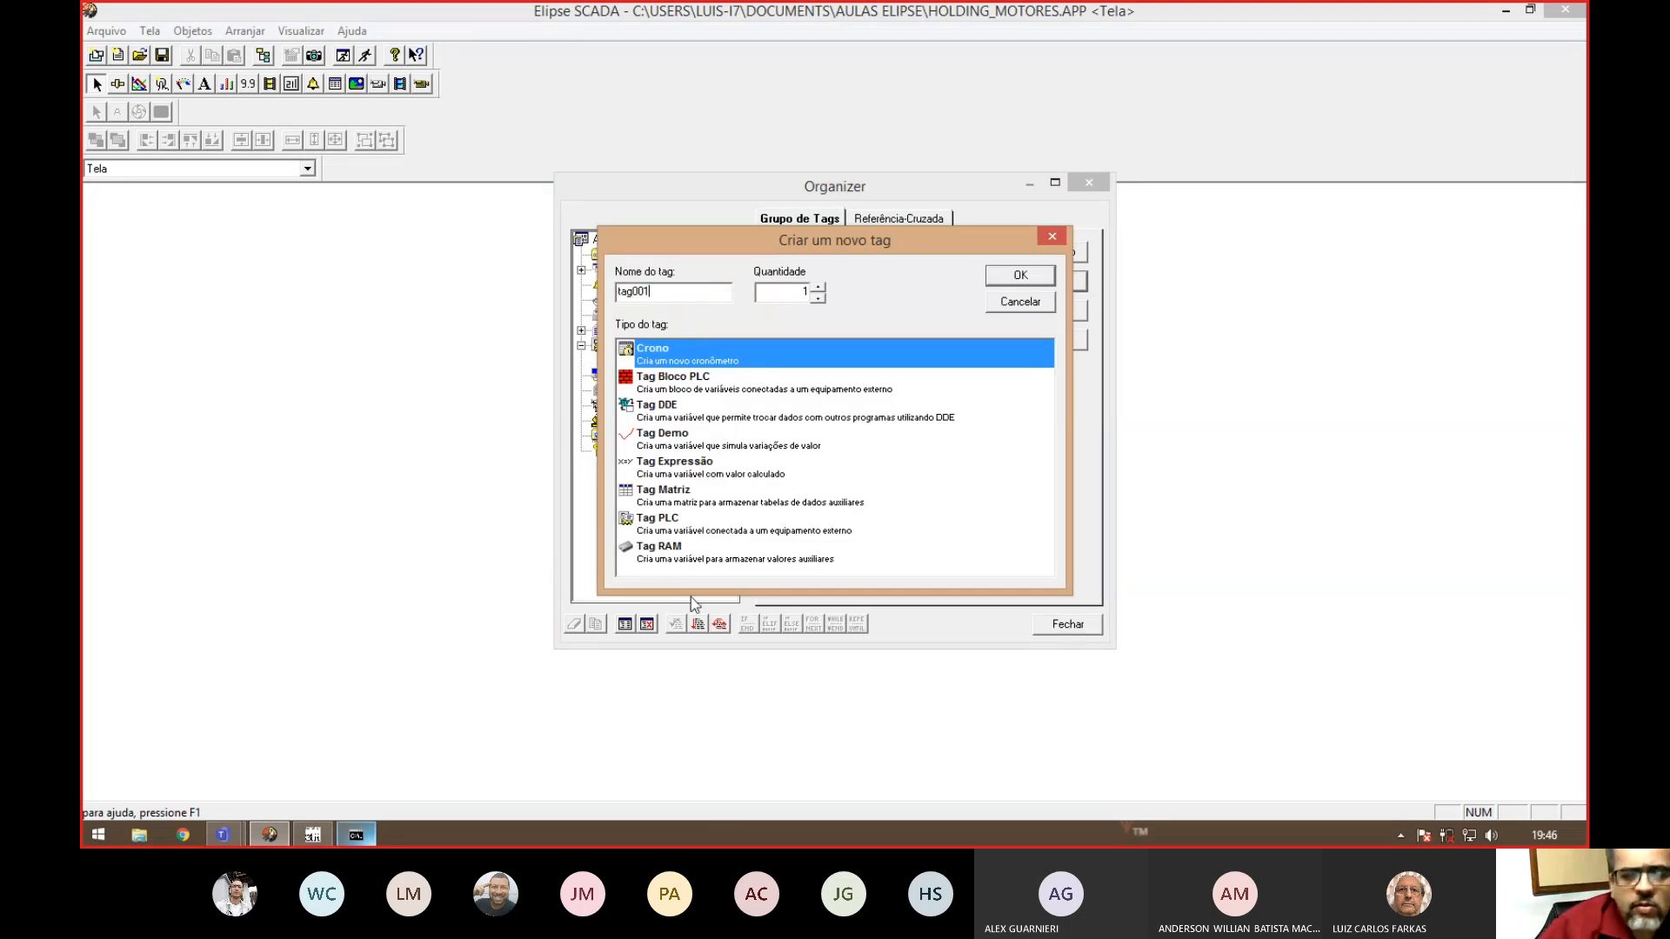
{"action": "left_click", "coordinate": [671, 530]}
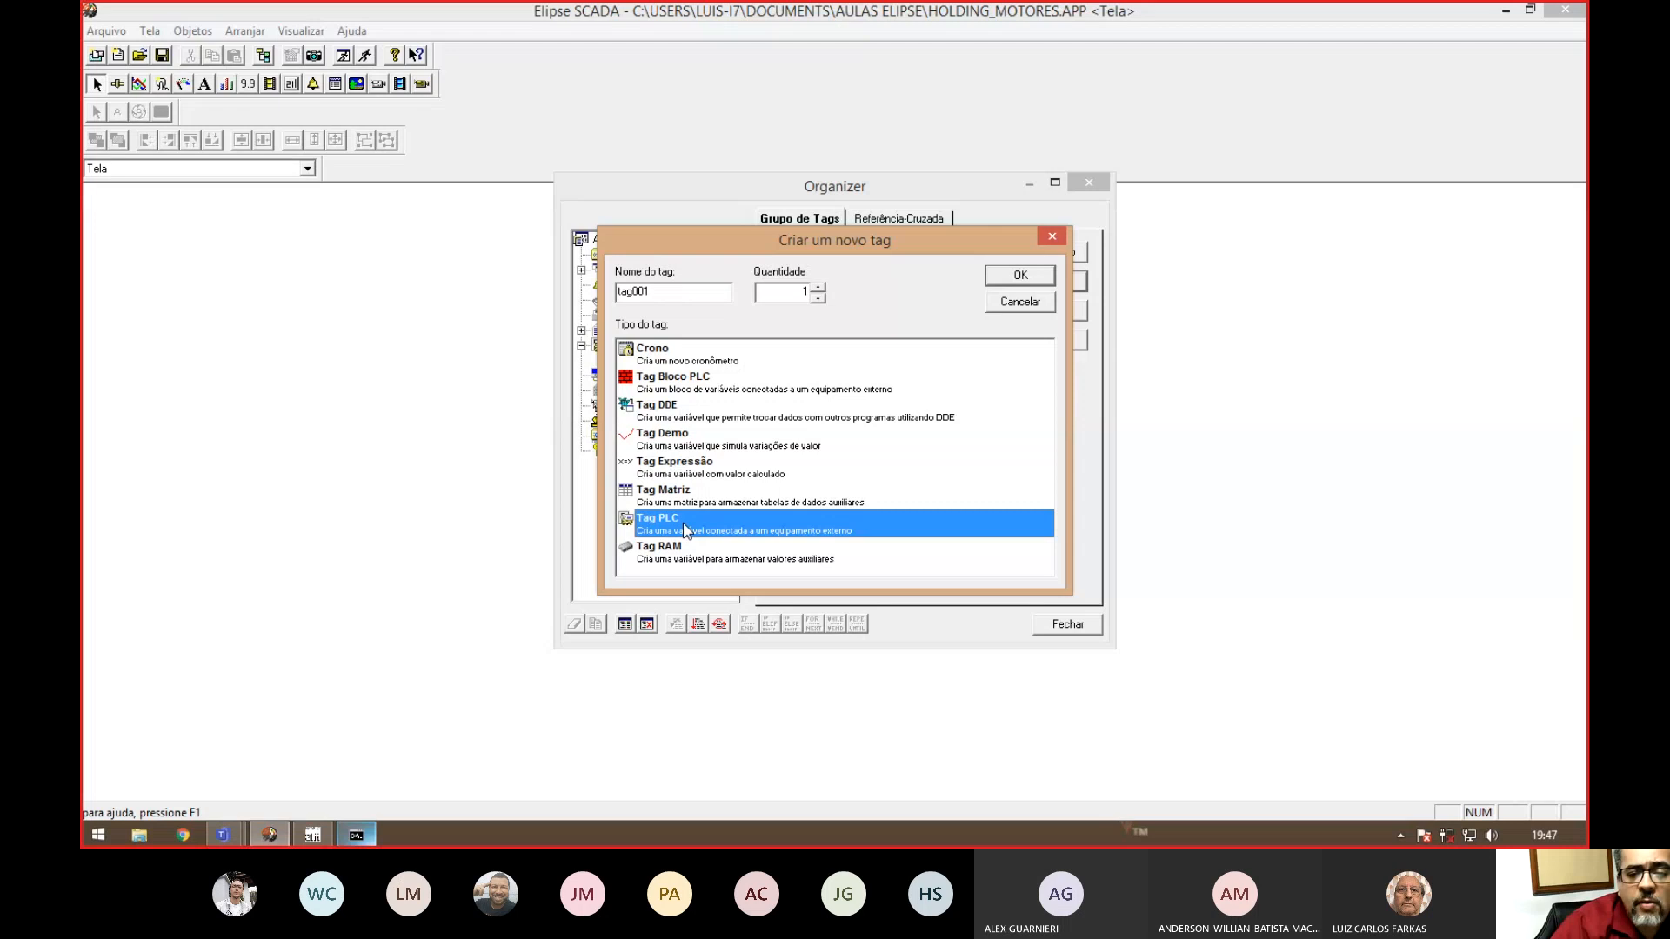
{"action": "left_click", "coordinate": [1021, 275]}
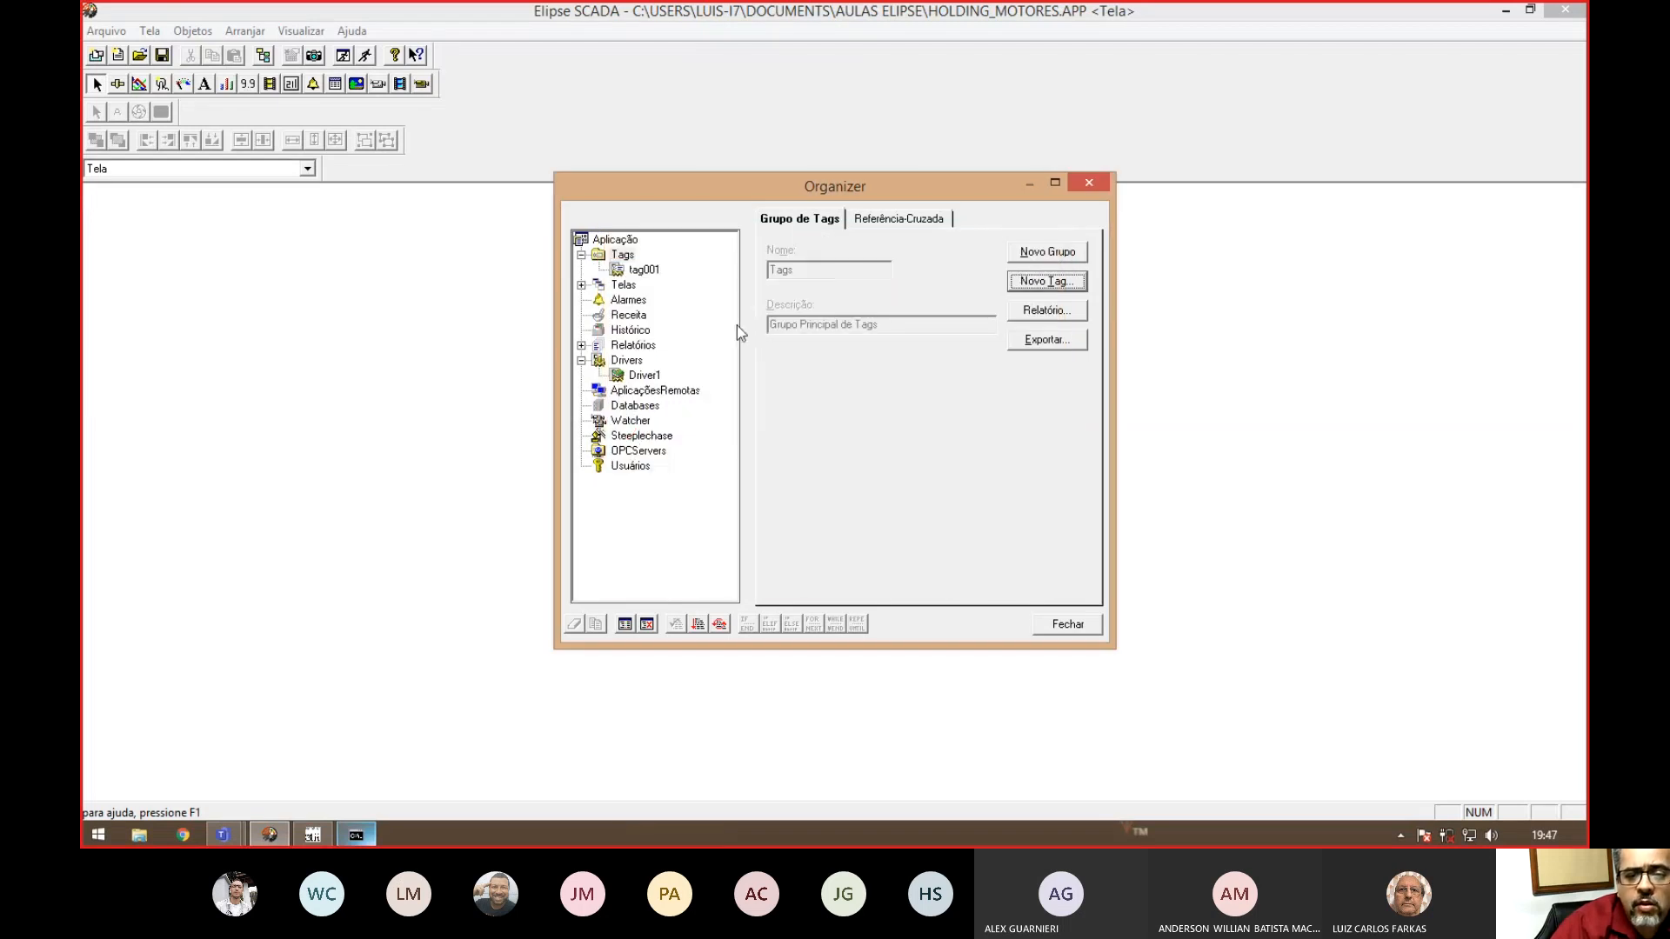
- Show tag001's general settings and arrange the Organizer and ModSim32 windows side by side
{"action": "left_click", "coordinate": [643, 272]}
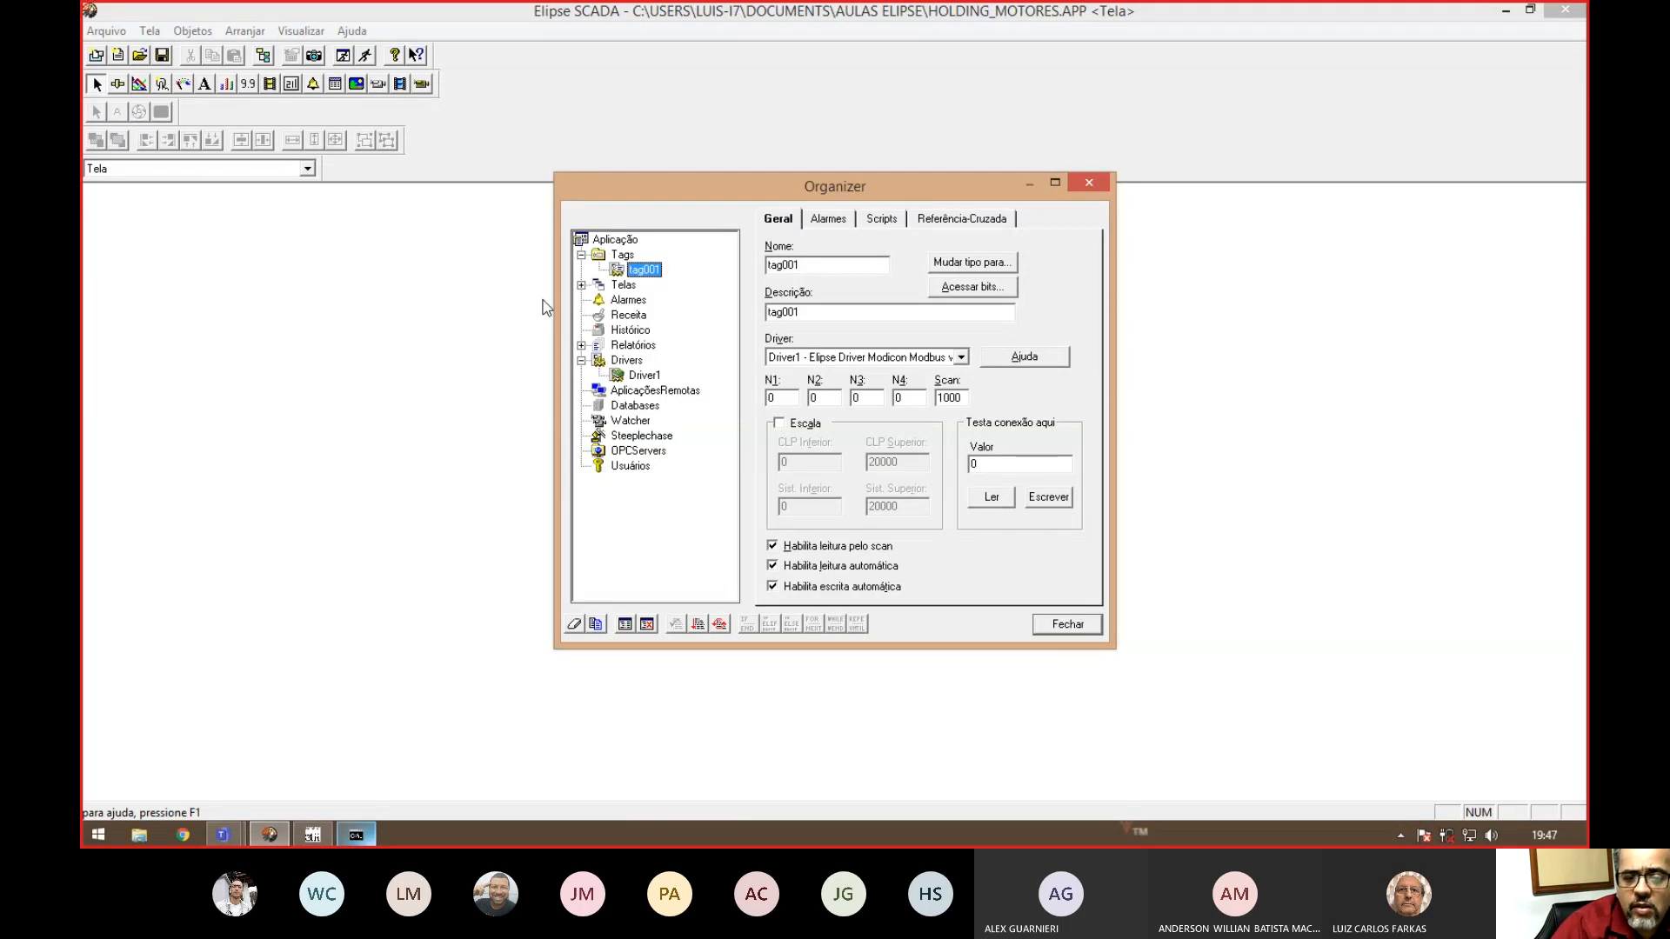
{"action": "left_click", "coordinate": [314, 836]}
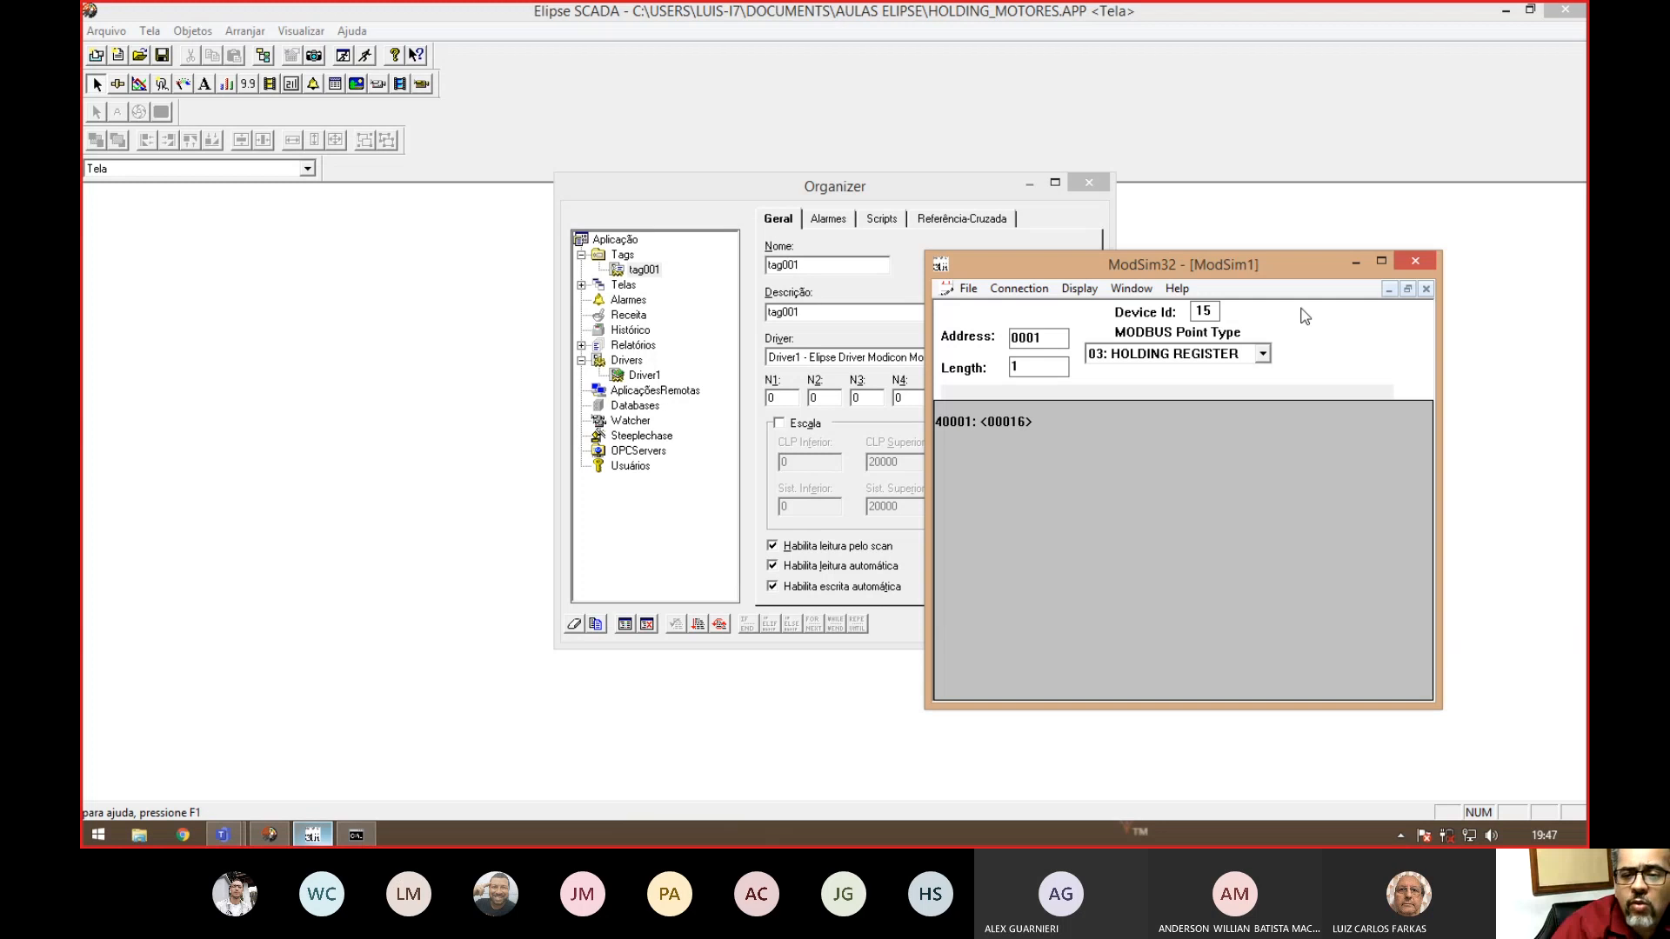
{"action": "left_click_drag", "start_coordinate": [1007, 233], "coordinate": [1111, 183]}
{"action": "left_click_drag", "start_coordinate": [940, 193], "coordinate": [751, 198]}
{"action": "left_click", "coordinate": [313, 836]}
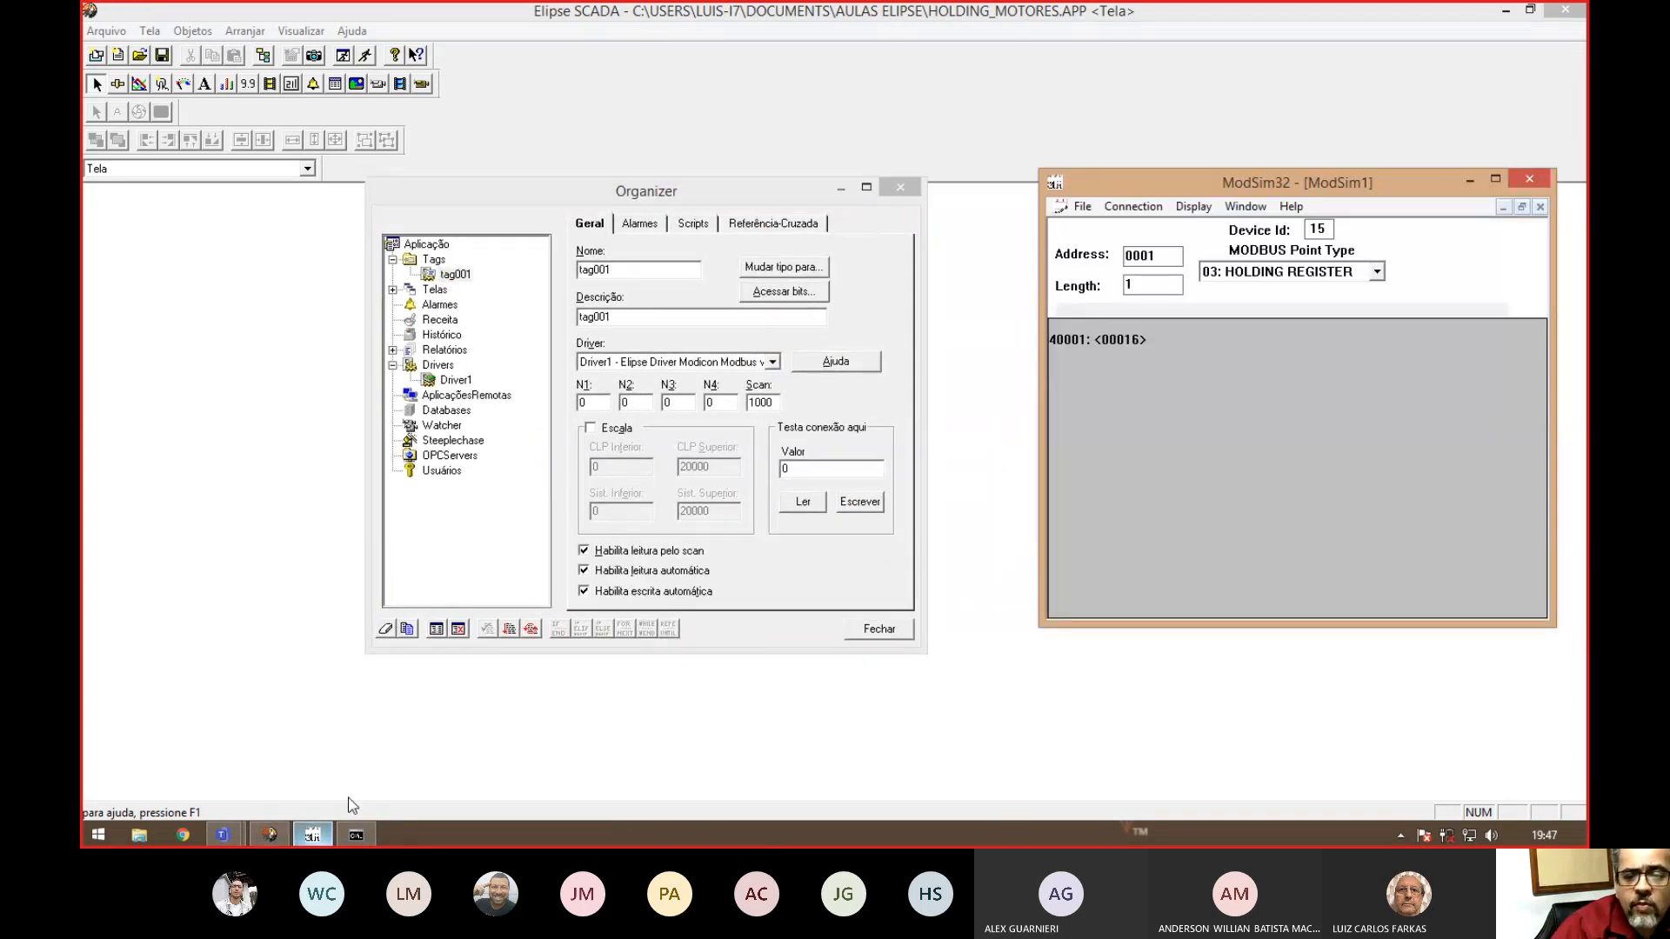
{"action": "left_click_drag", "start_coordinate": [1148, 182], "coordinate": [1042, 193]}
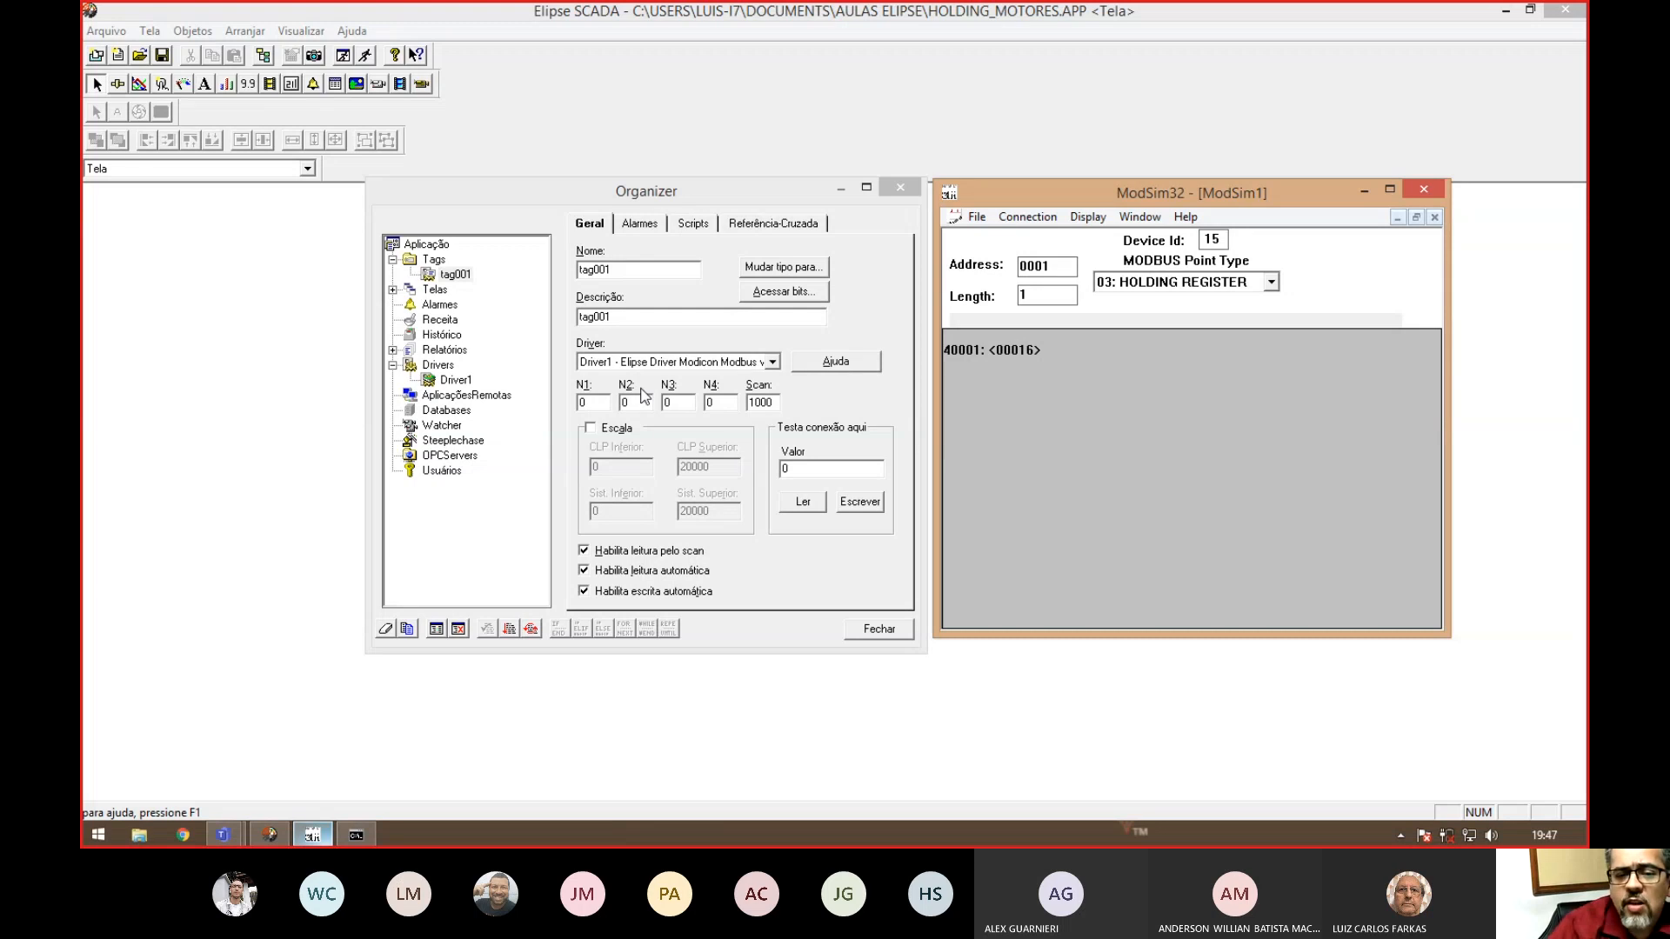
- Set tag001's N1 to 15 and N4 to 1, matching the device ID and register address in ModSim32
{"action": "left_click", "coordinate": [549, 397]}
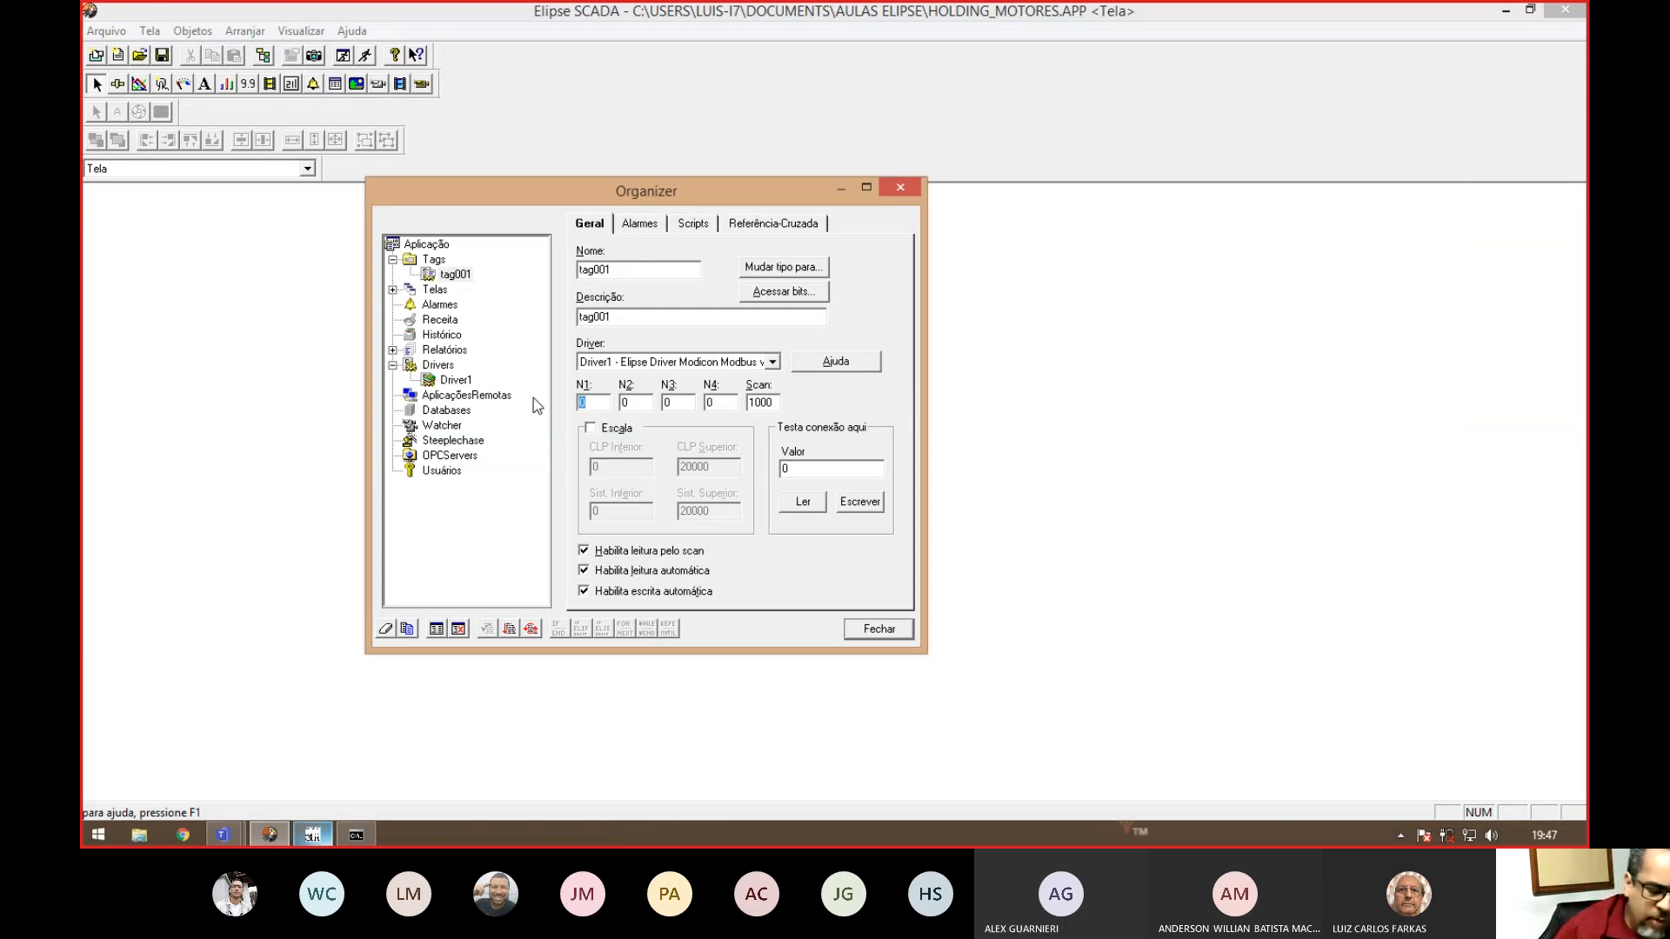
{"action": "type", "text": "15"}
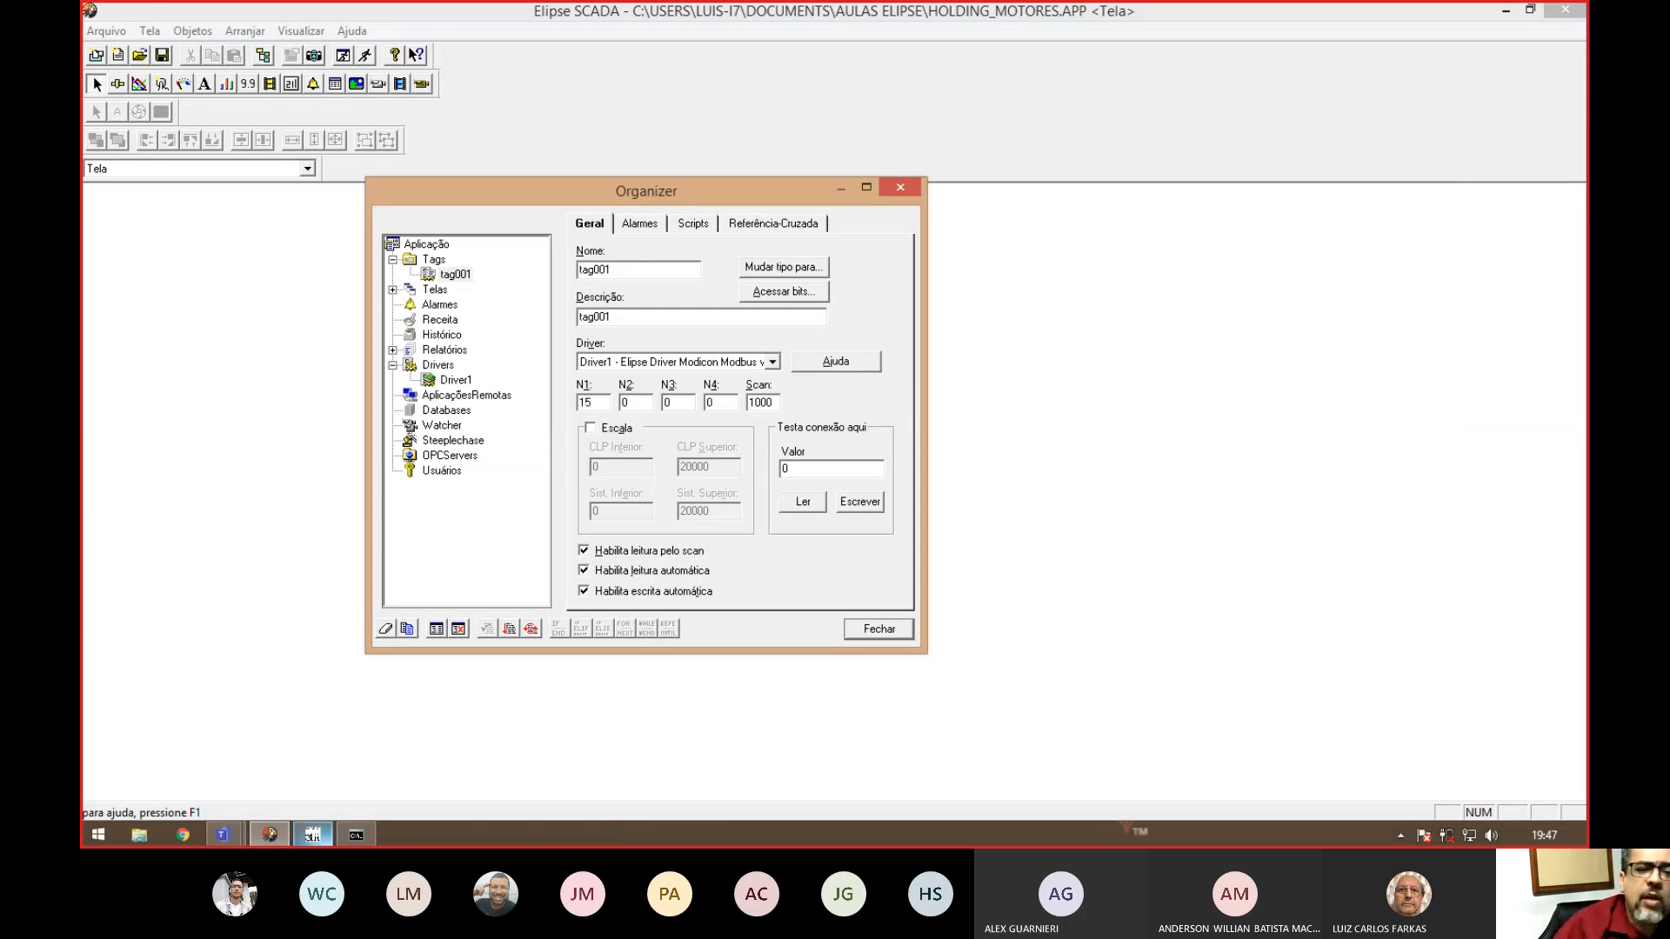
{"action": "left_click", "coordinate": [312, 835]}
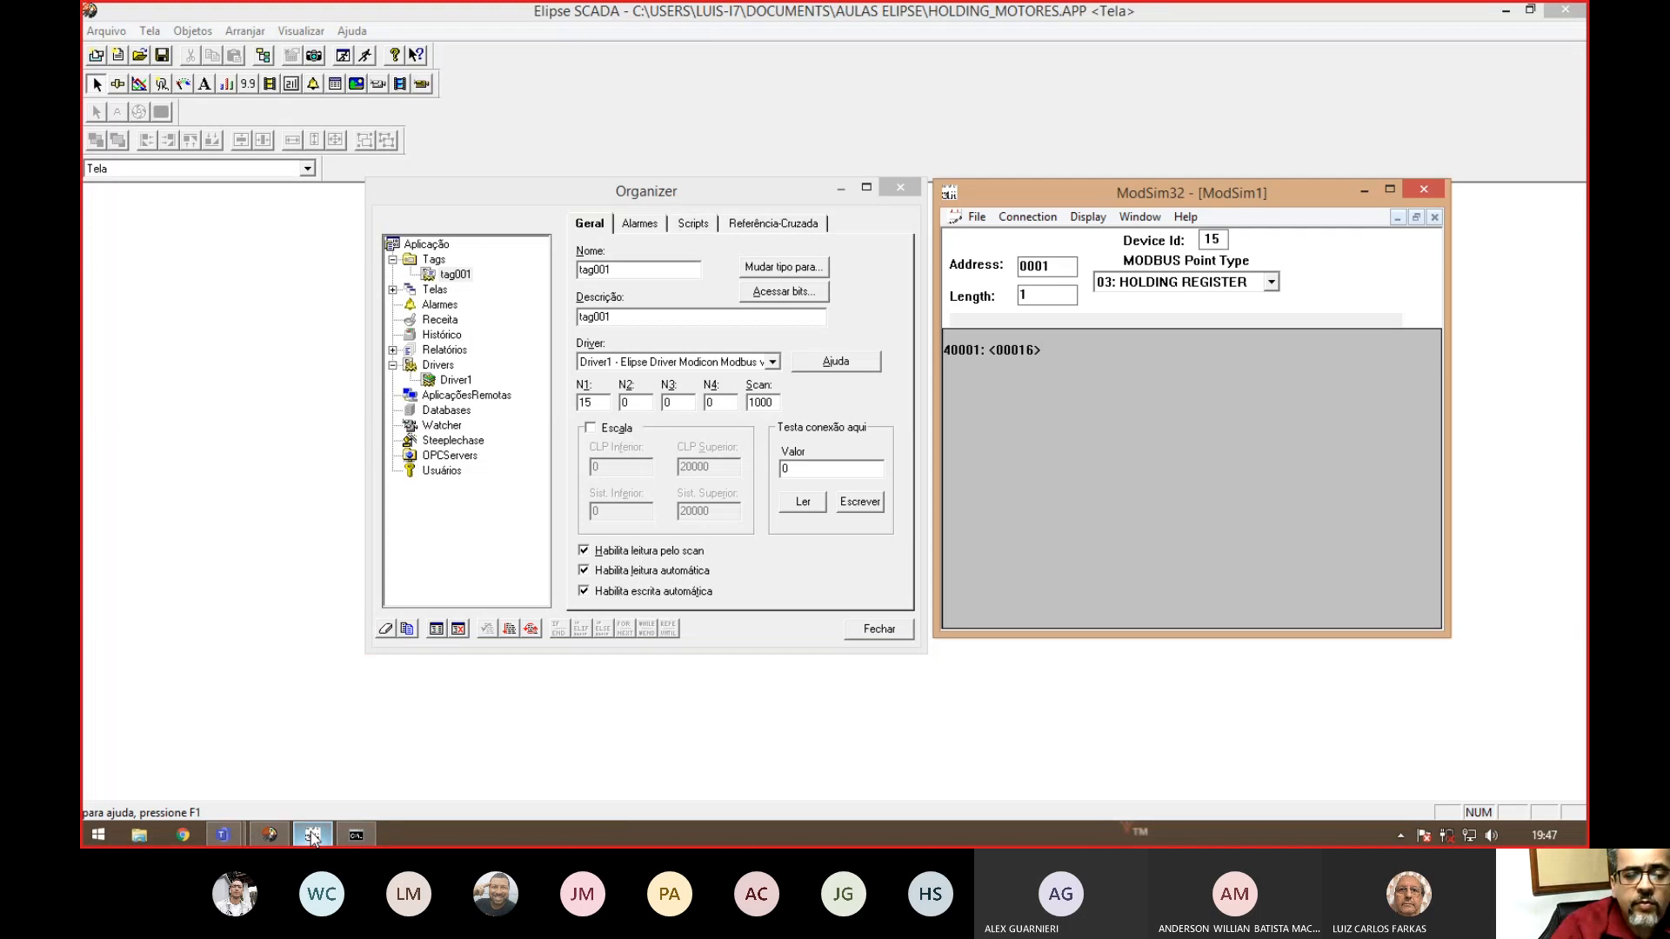
{"action": "double_click", "coordinate": [1055, 267]}
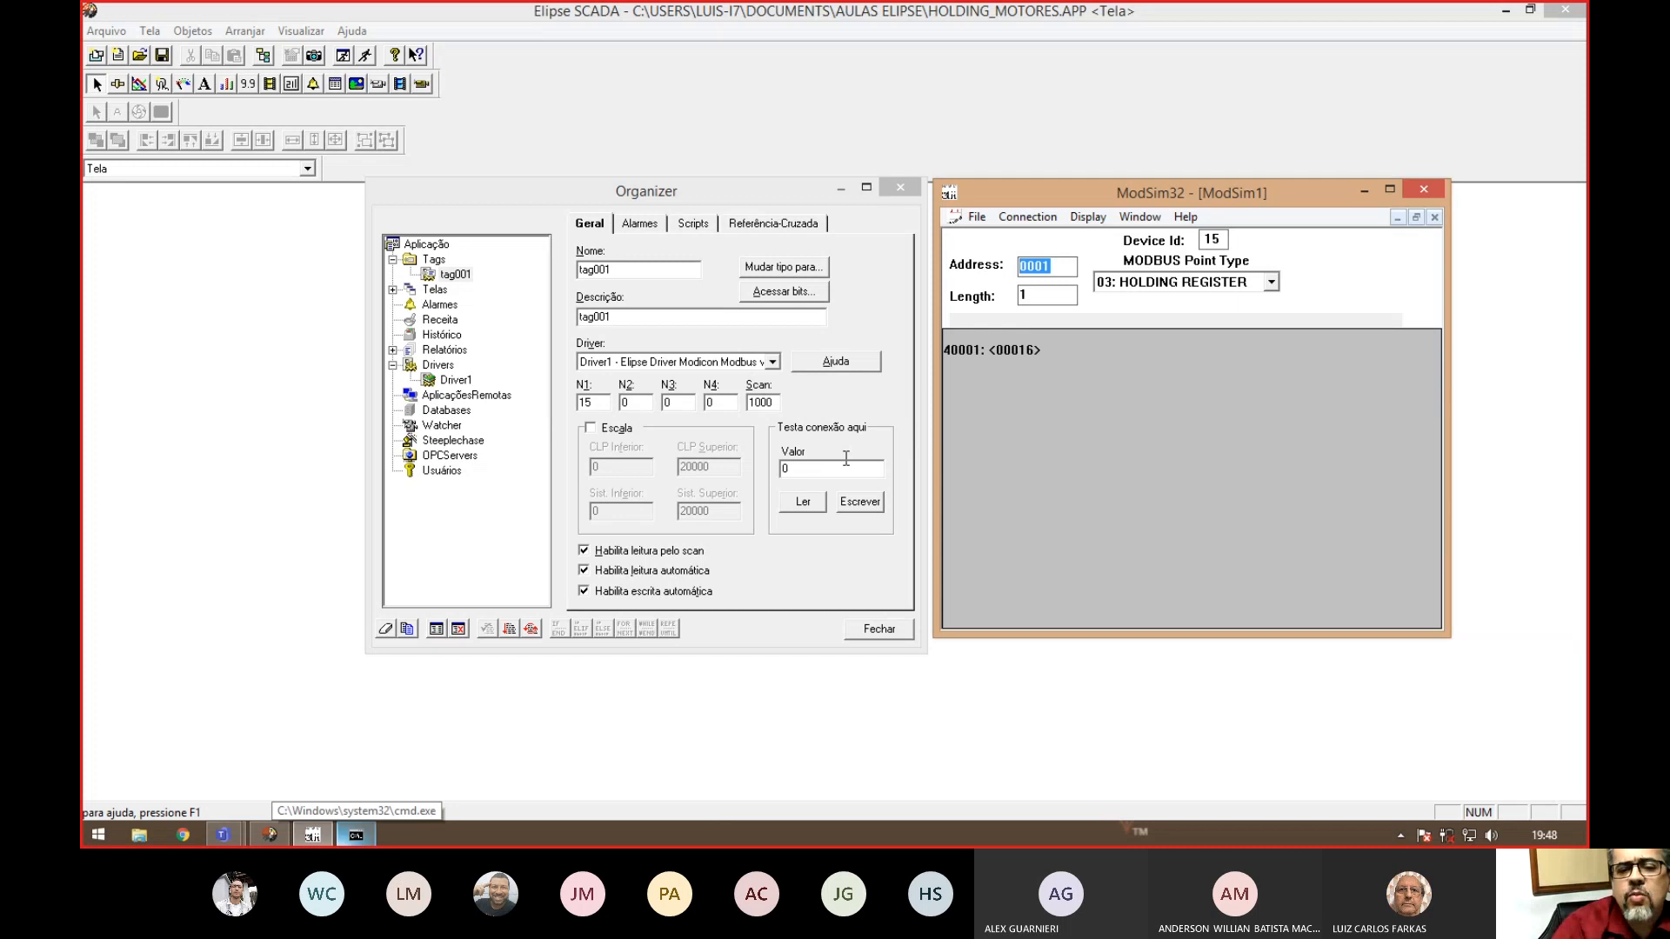
{"action": "double_click", "coordinate": [726, 405]}
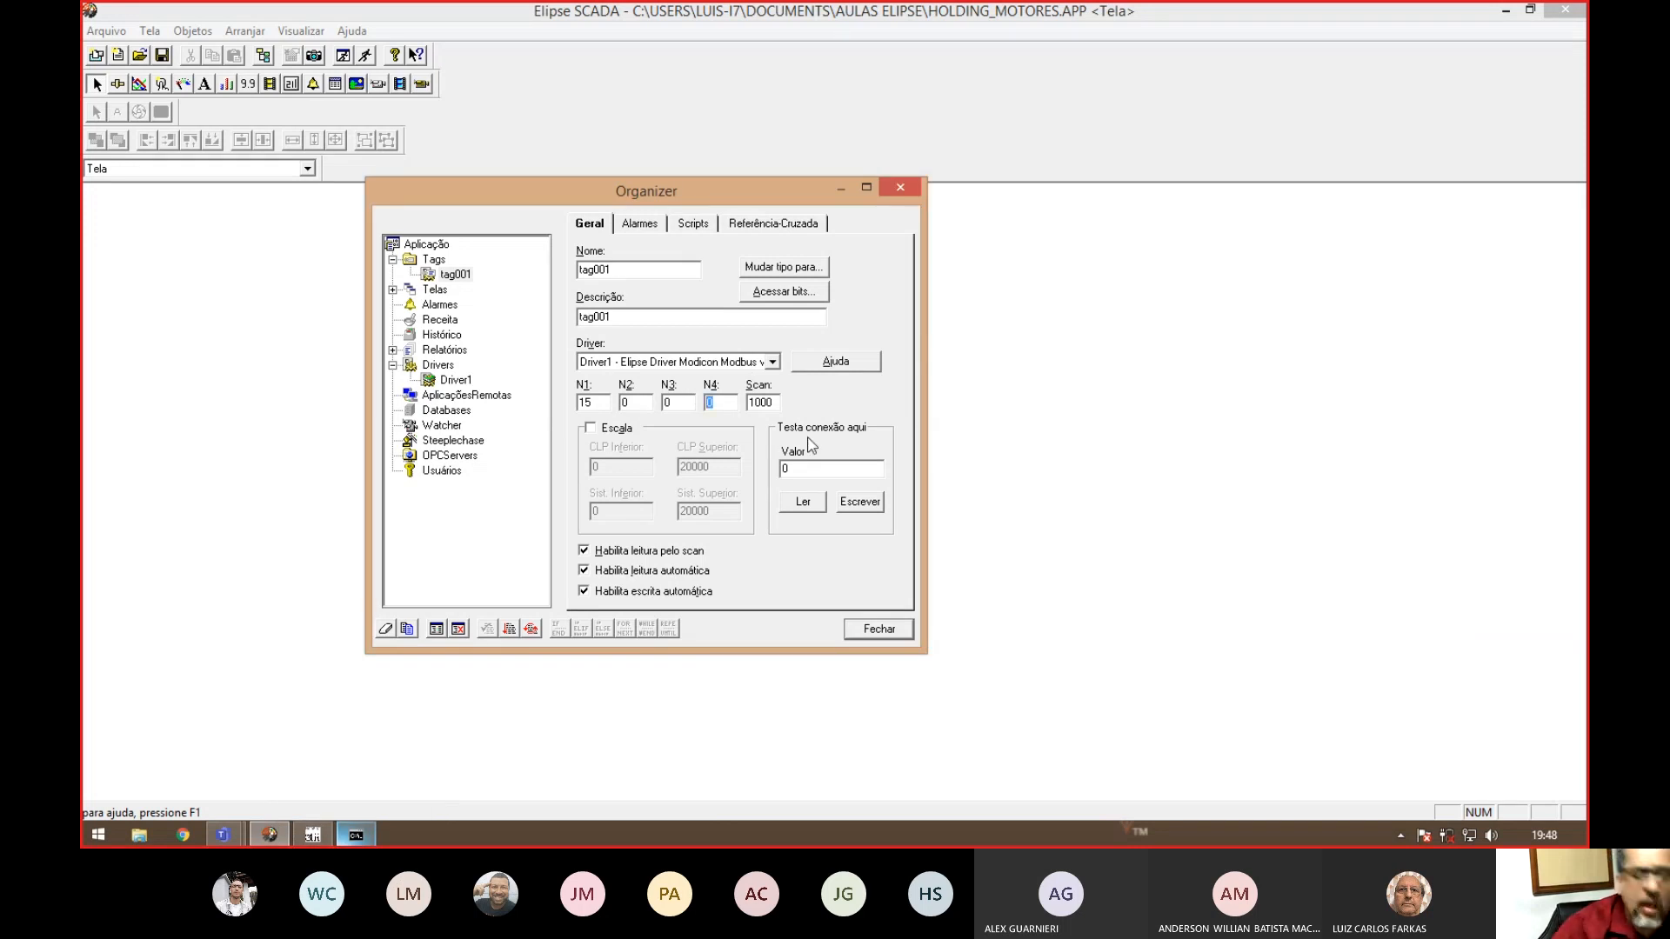
{"action": "type", "text": "1"}
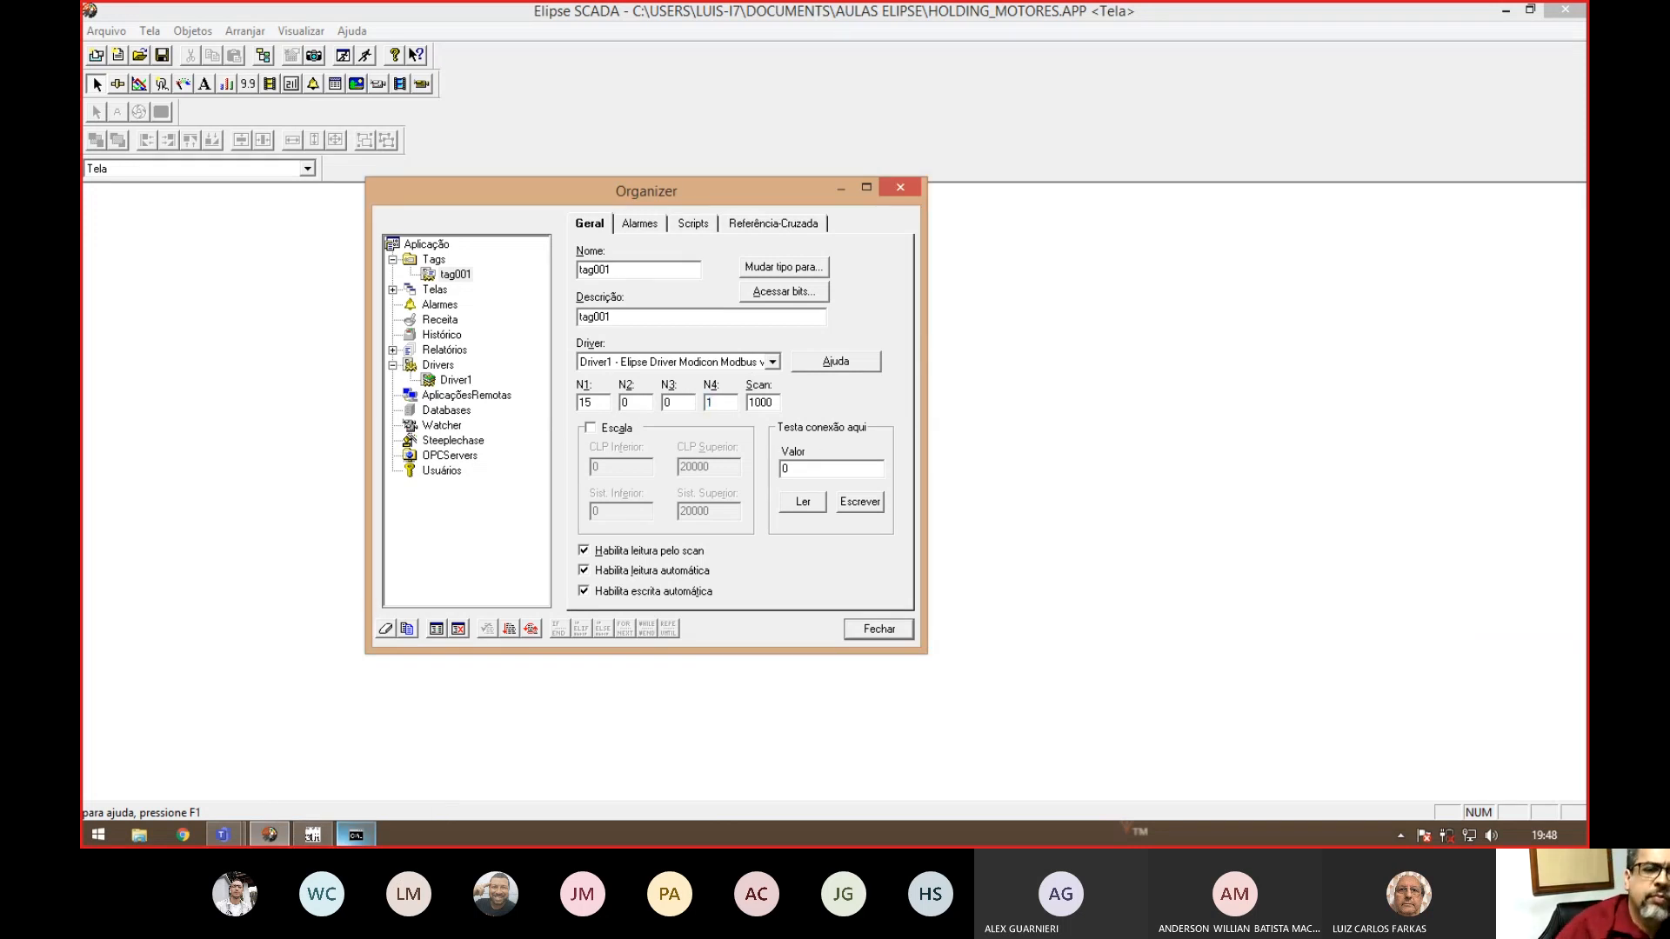
- Check the Modbus point type in ModSim32 and examine the Modbus operations list in Driver1's extra settings
{"action": "left_click", "coordinate": [312, 835]}
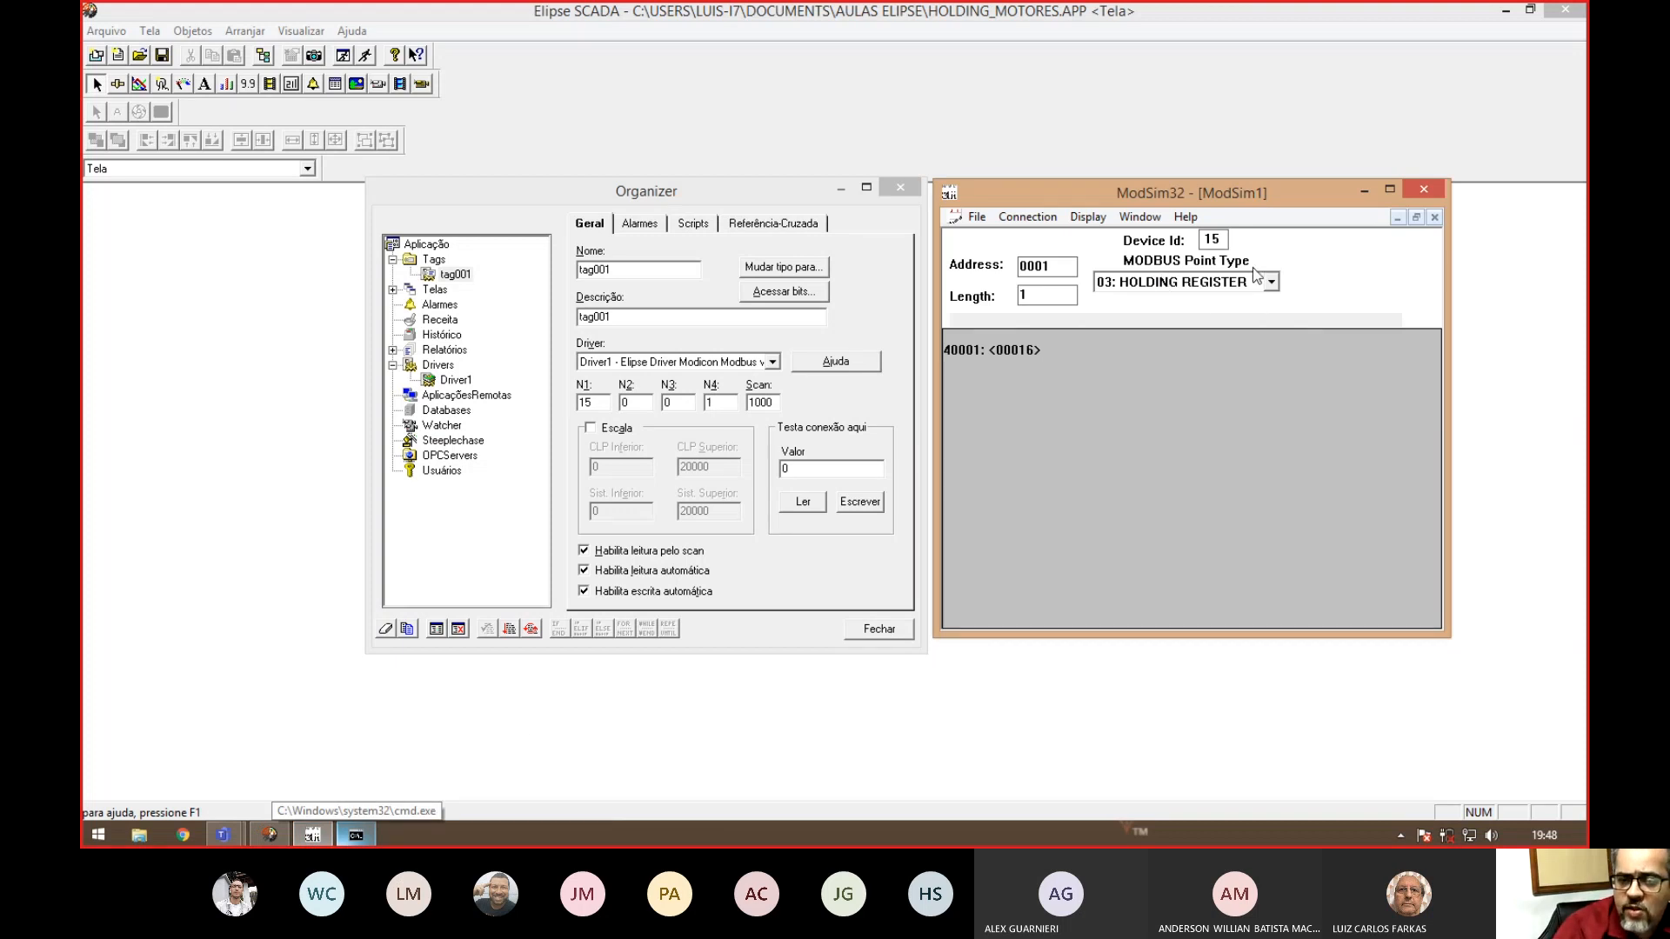
{"action": "left_click", "coordinate": [645, 403]}
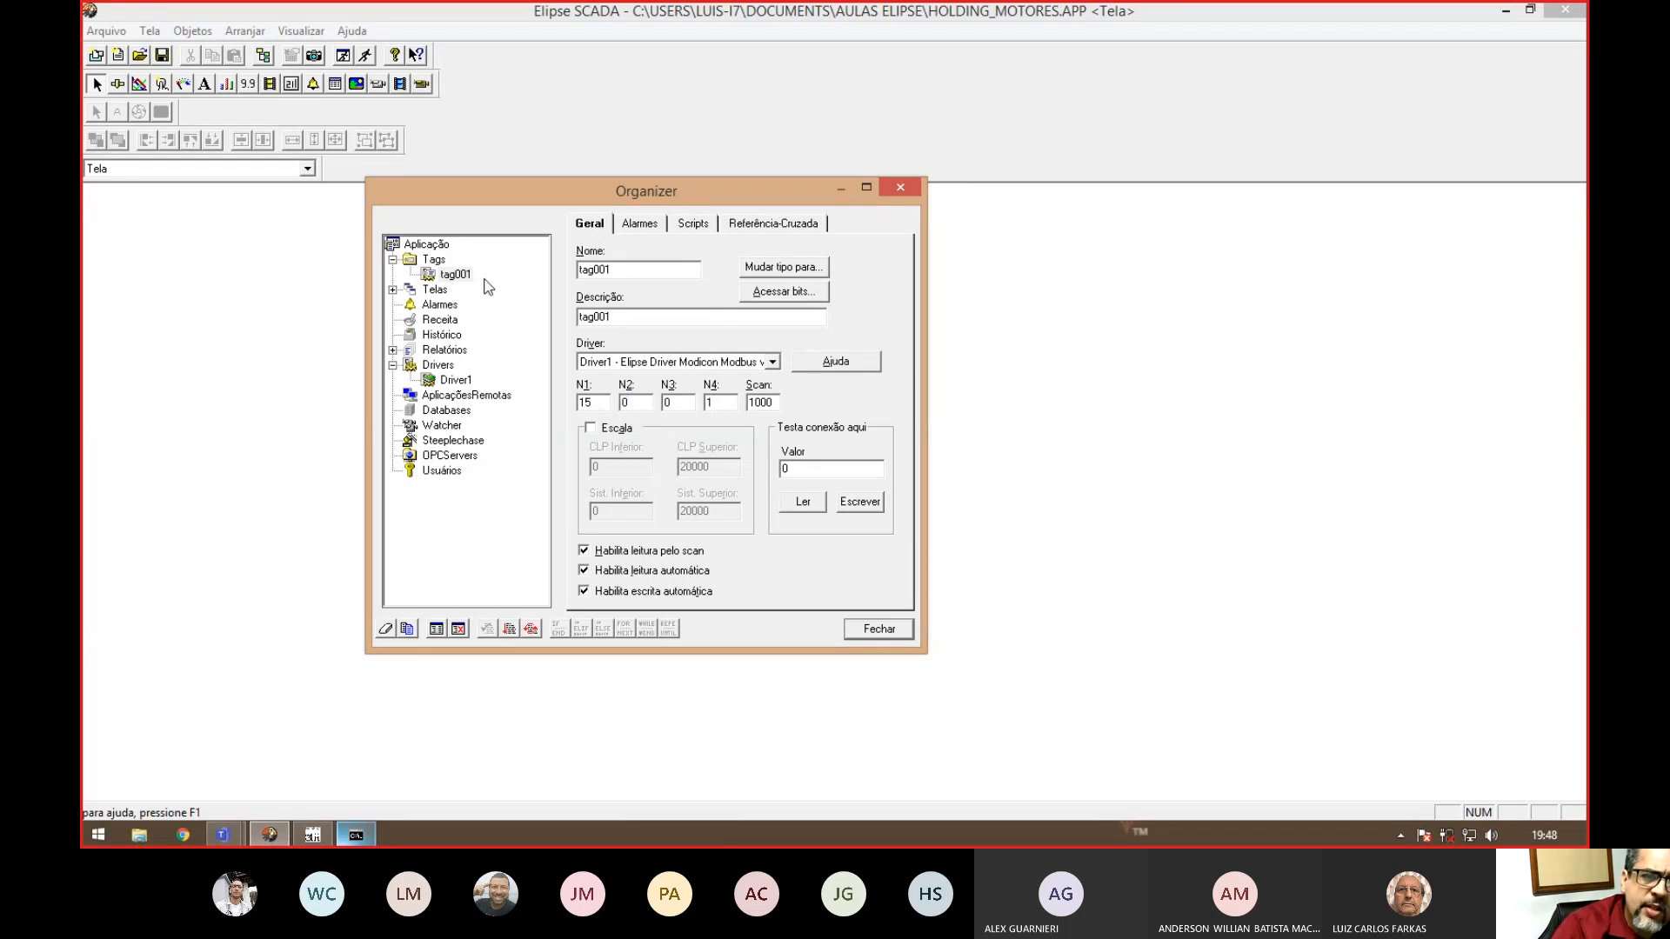
{"action": "left_click", "coordinate": [458, 381]}
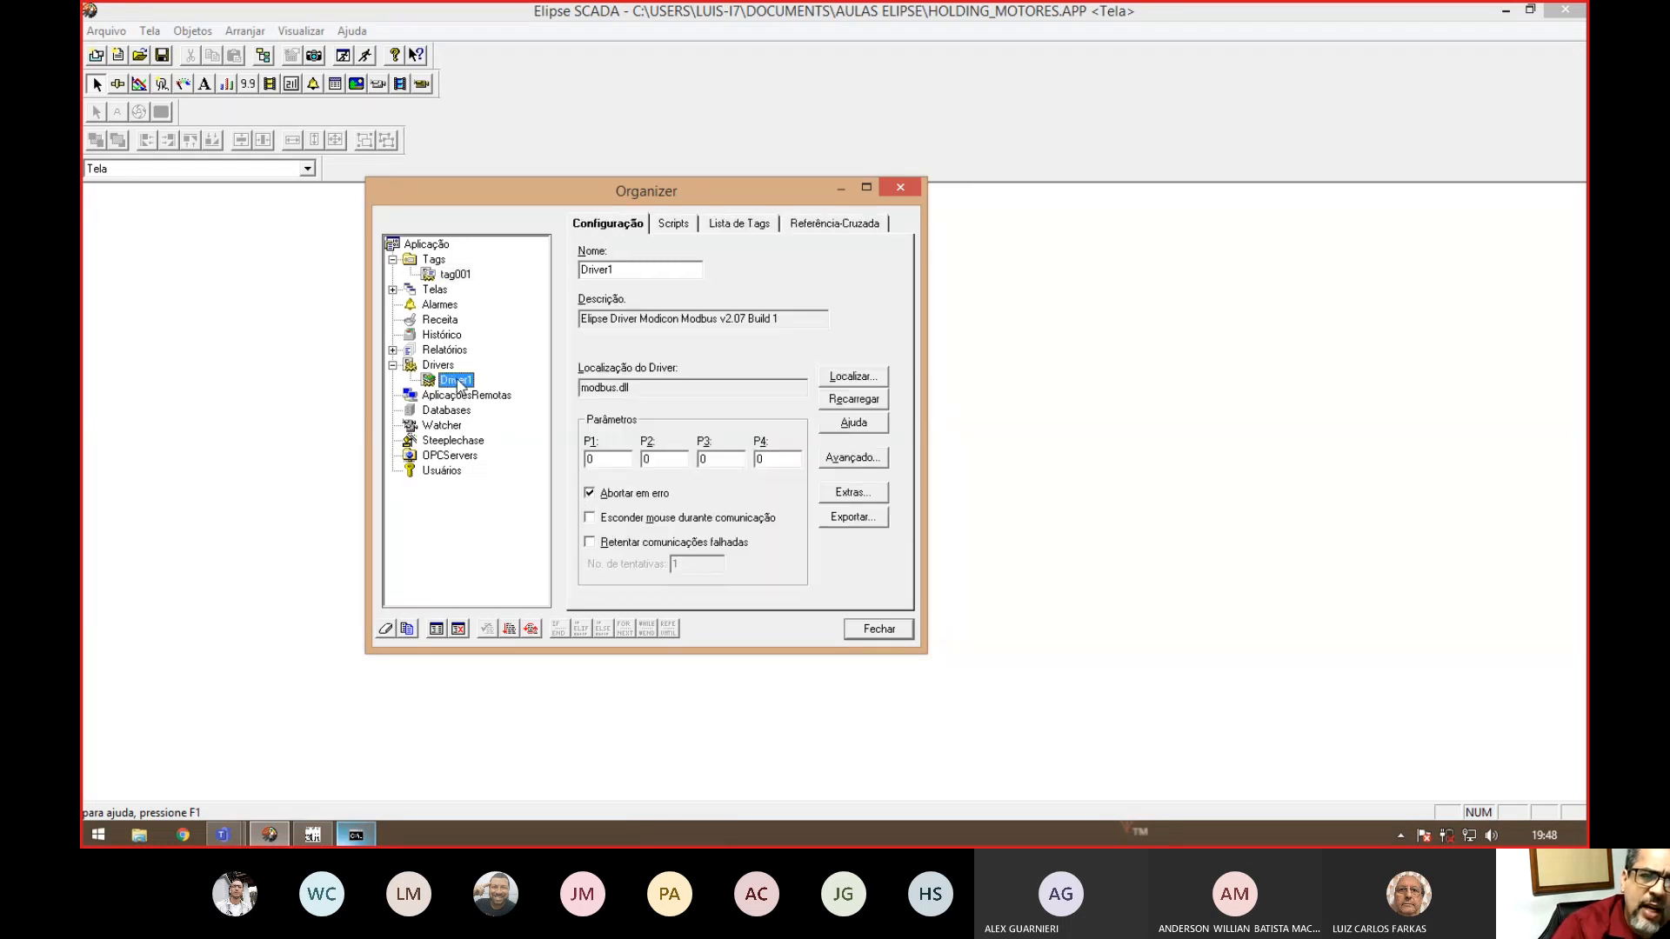
{"action": "left_click", "coordinate": [852, 492]}
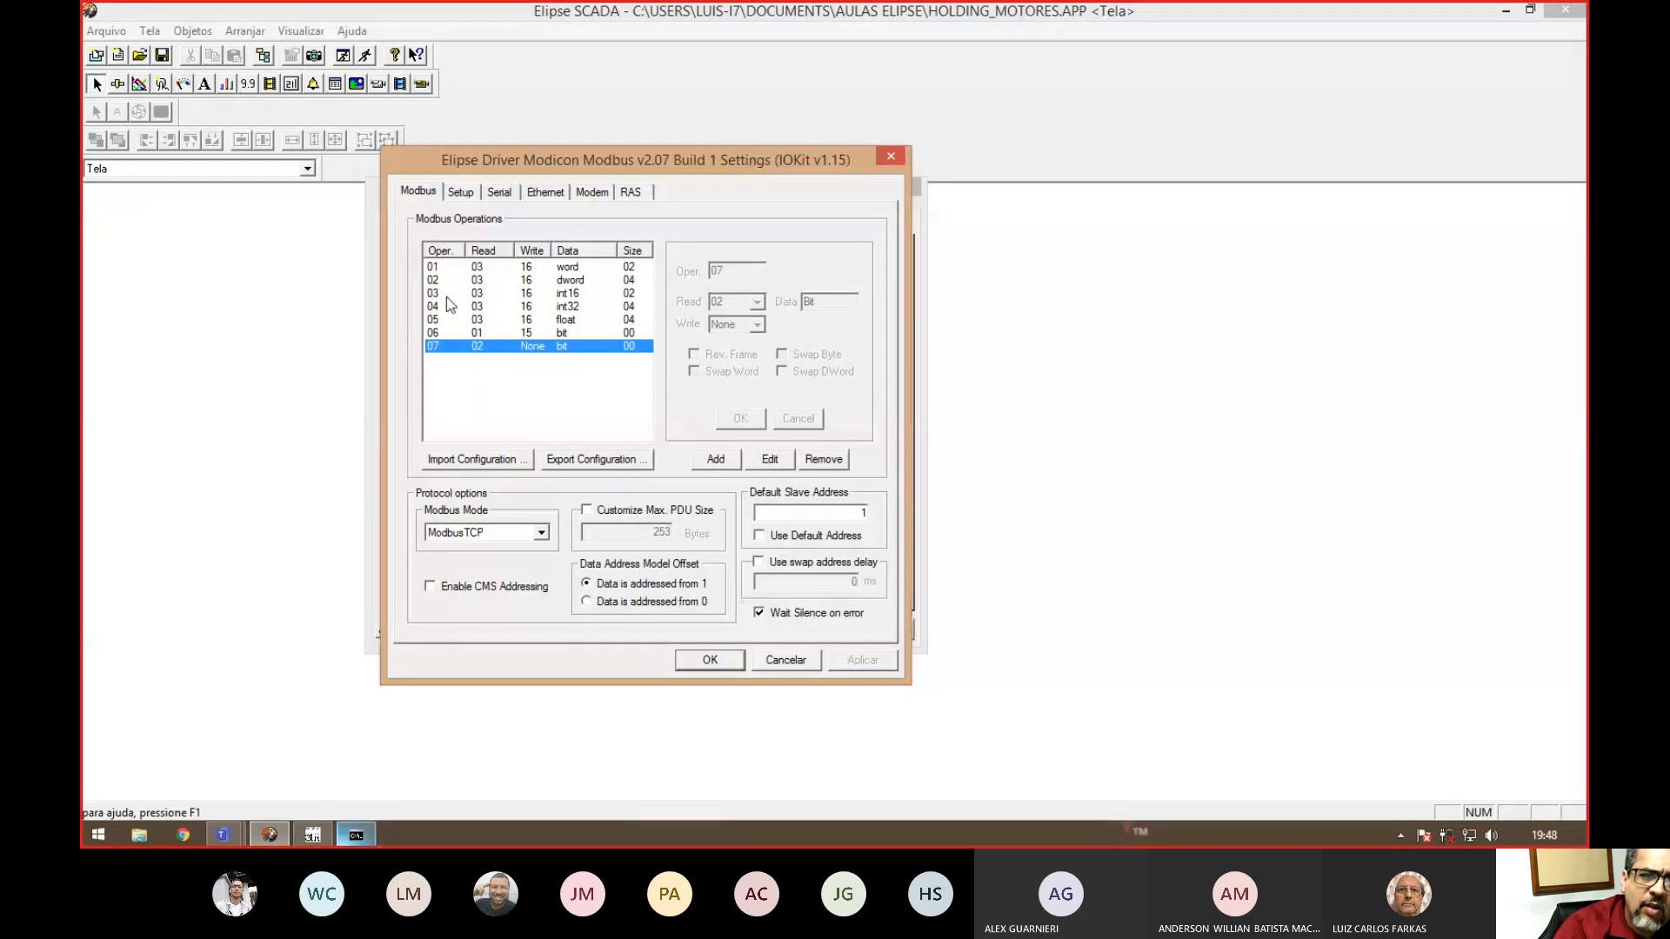
{"action": "left_click", "coordinate": [451, 409]}
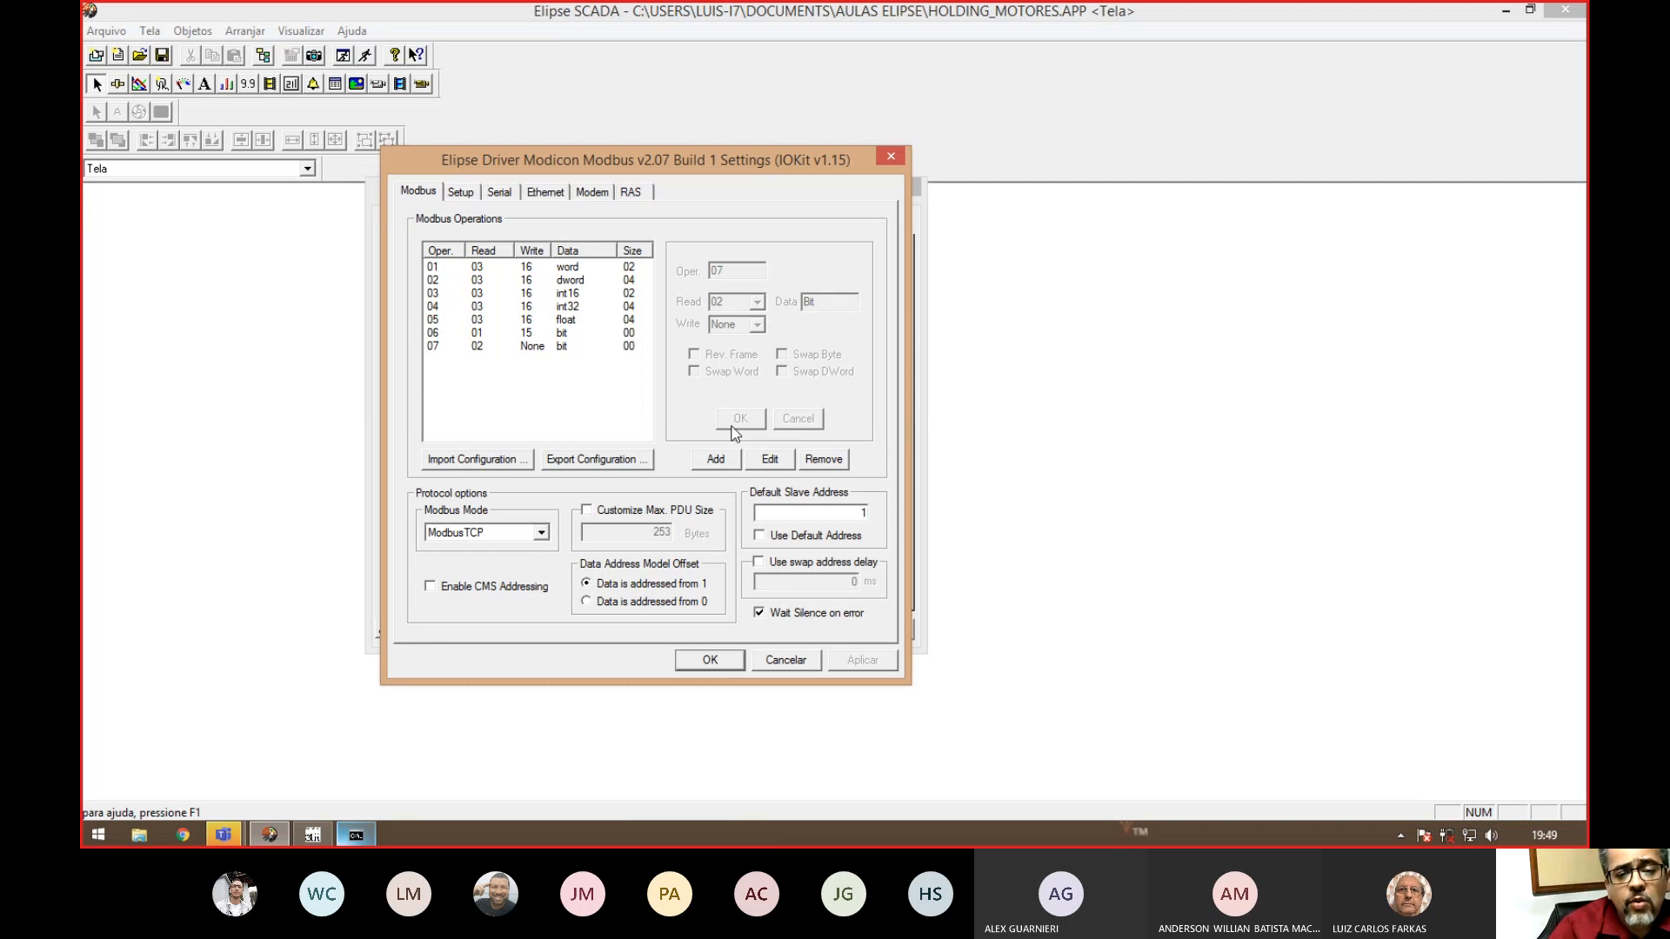
- Add Modbus operation 08 with read function 04, write function 16 and word data, and accept the driver settings
{"action": "left_click", "coordinate": [717, 461]}
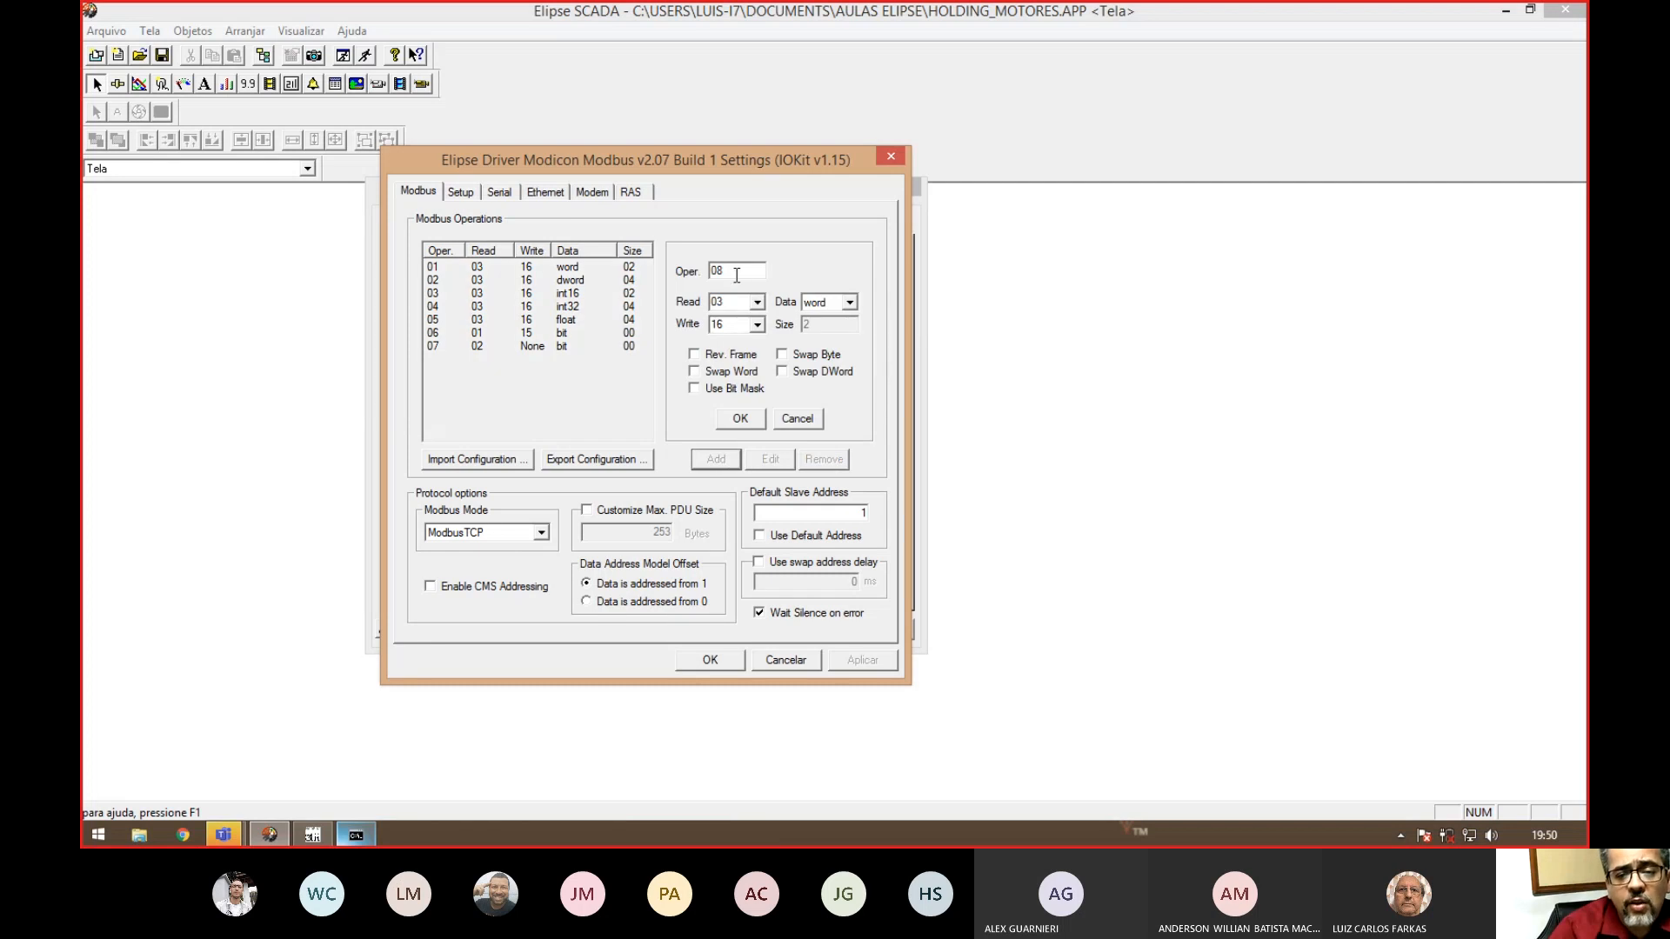
{"action": "left_click_drag", "start_coordinate": [737, 275], "coordinate": [708, 270]}
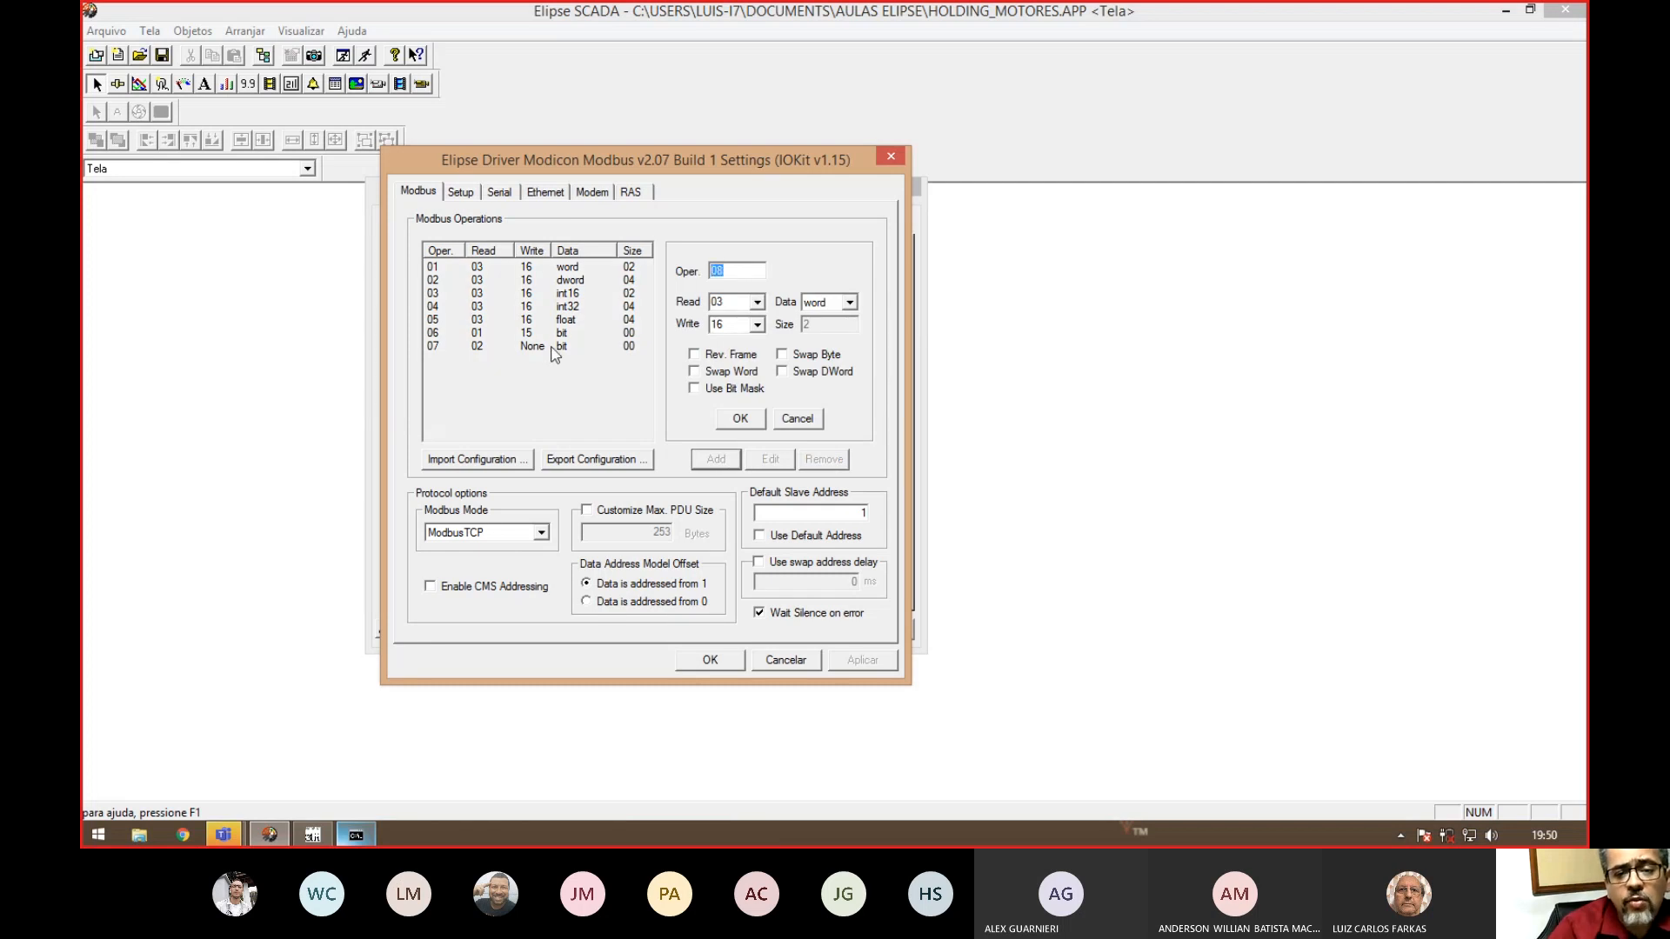
{"action": "left_click", "coordinate": [758, 303]}
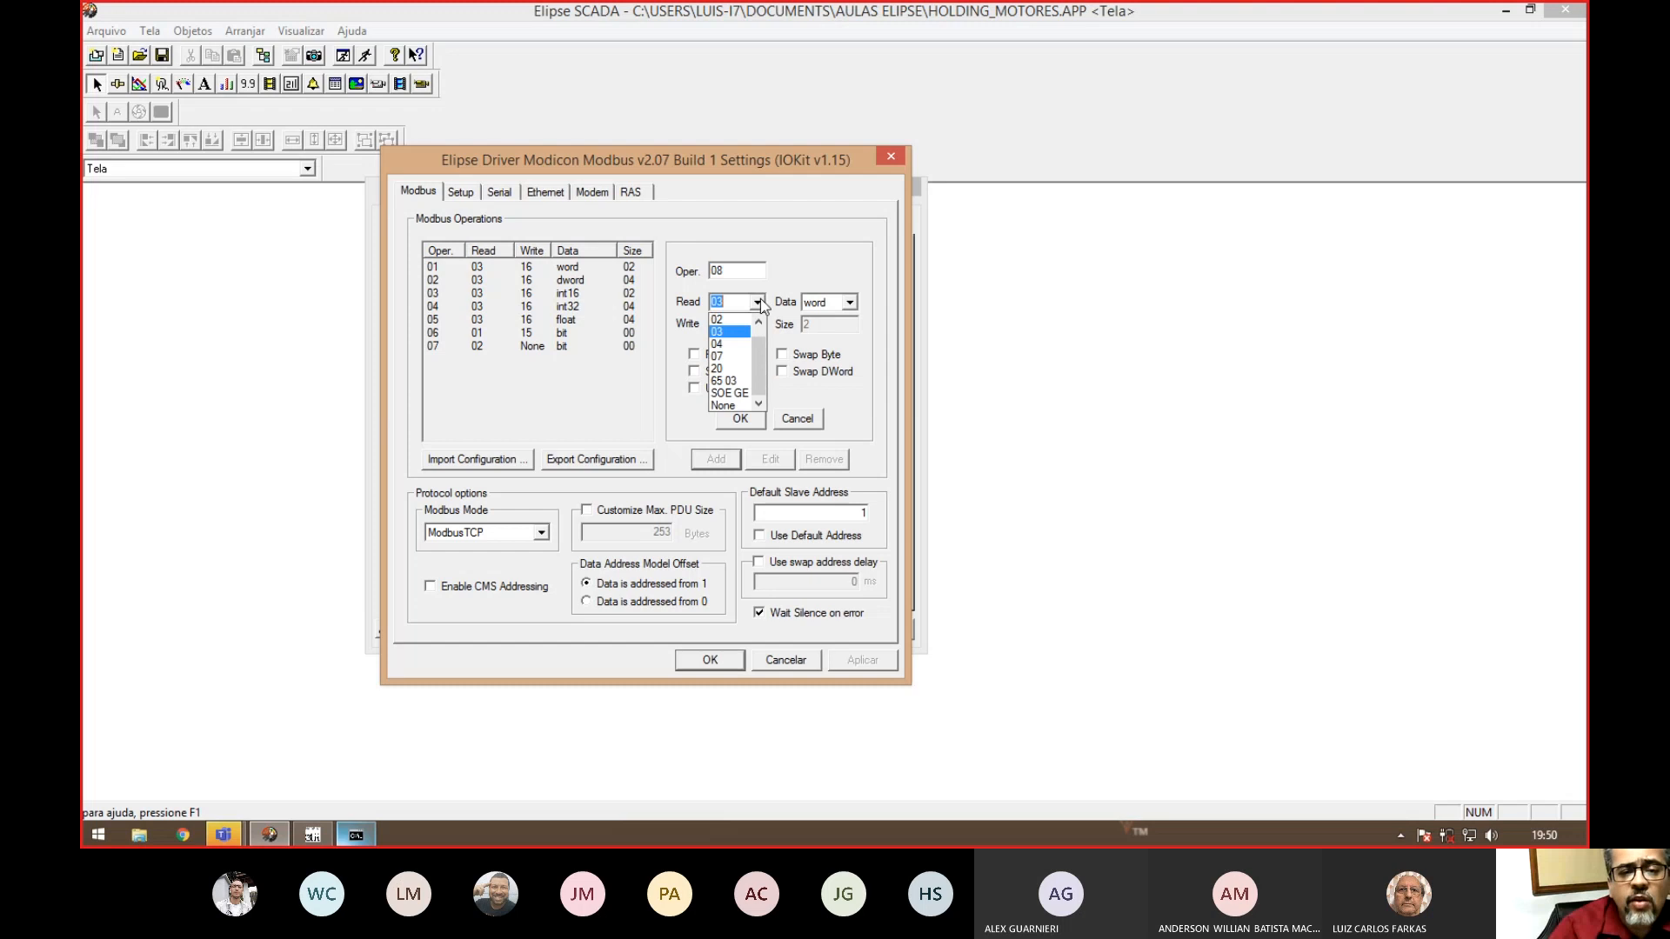
{"action": "left_click", "coordinate": [727, 344]}
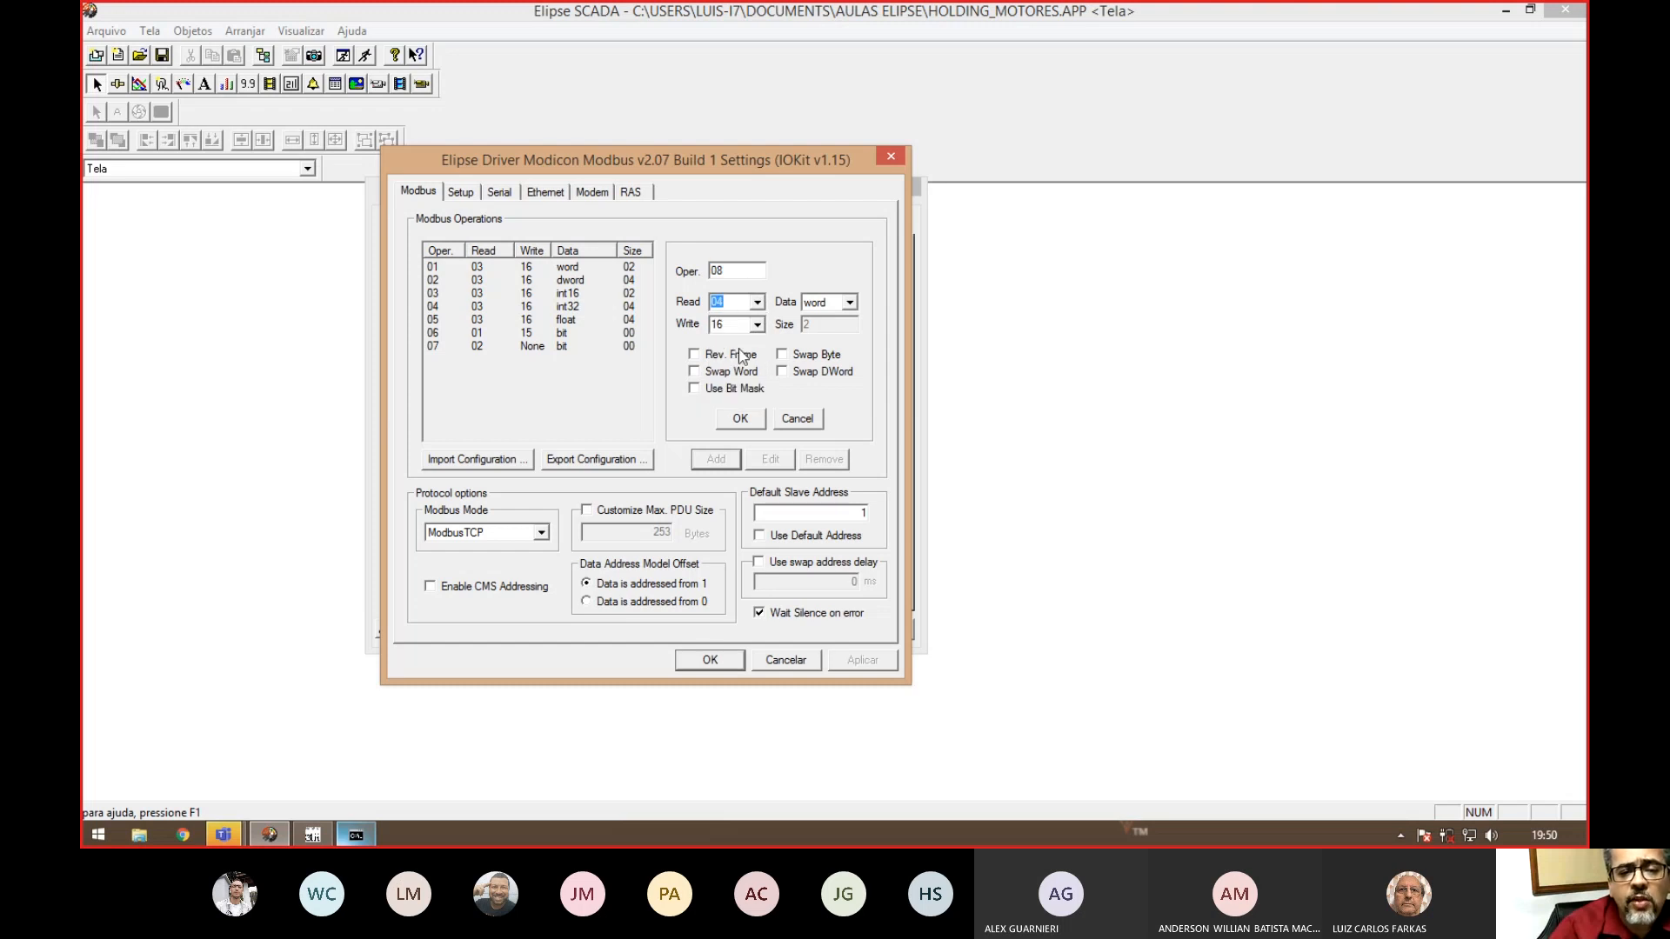
{"action": "left_click", "coordinate": [741, 419]}
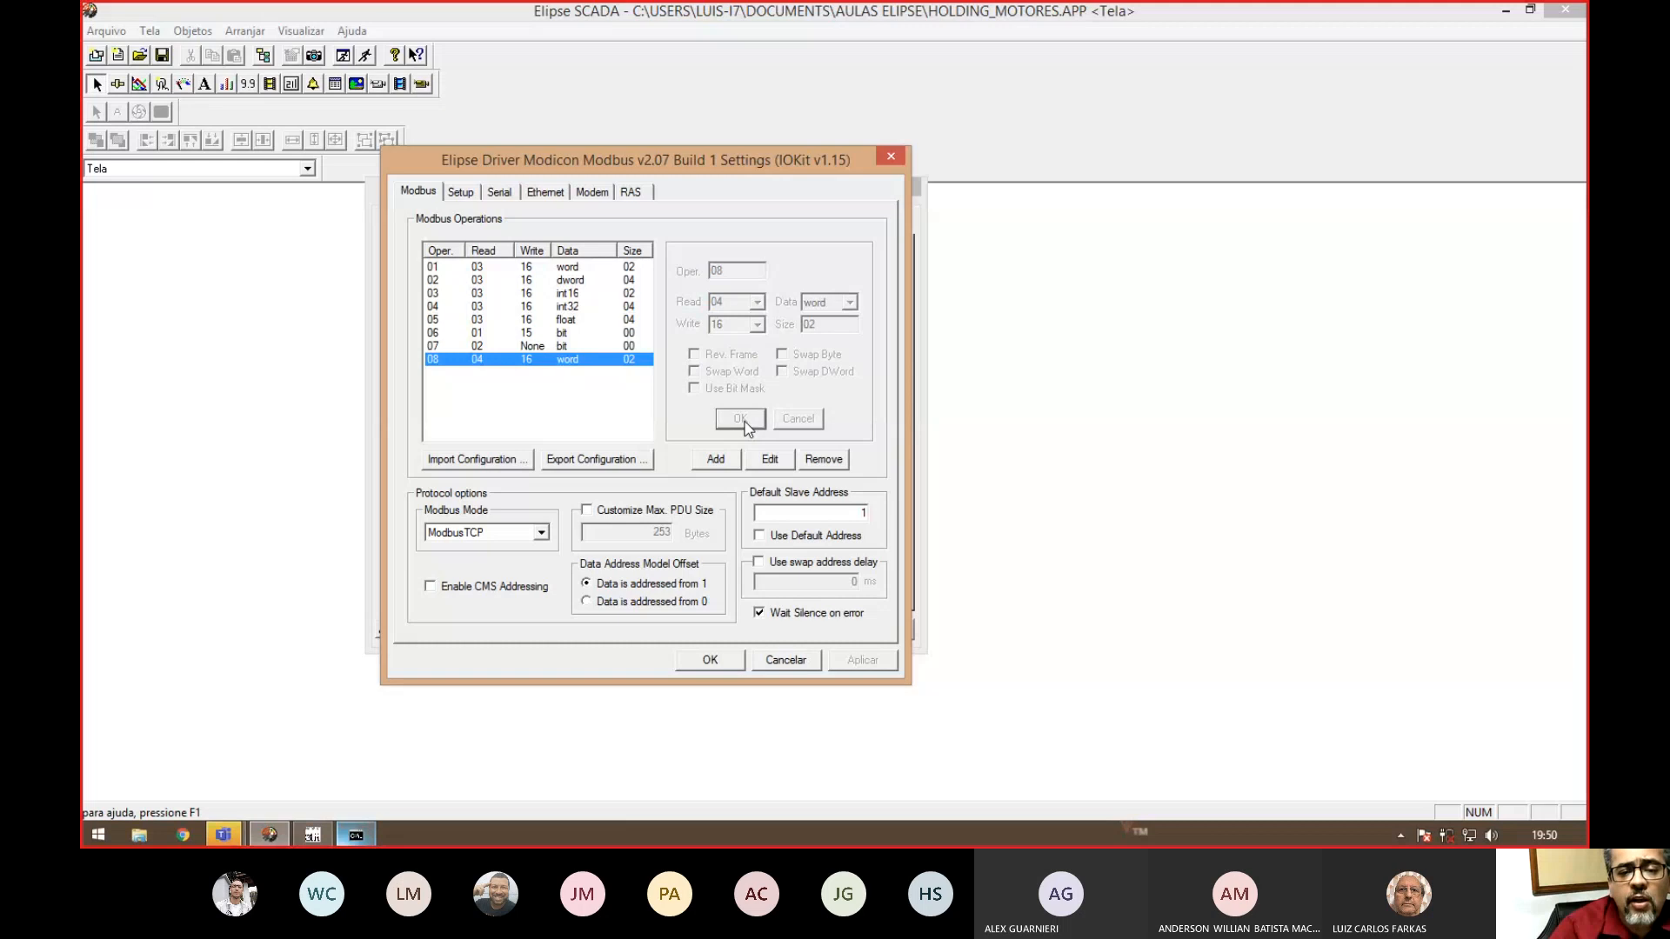
{"action": "left_click", "coordinate": [479, 396]}
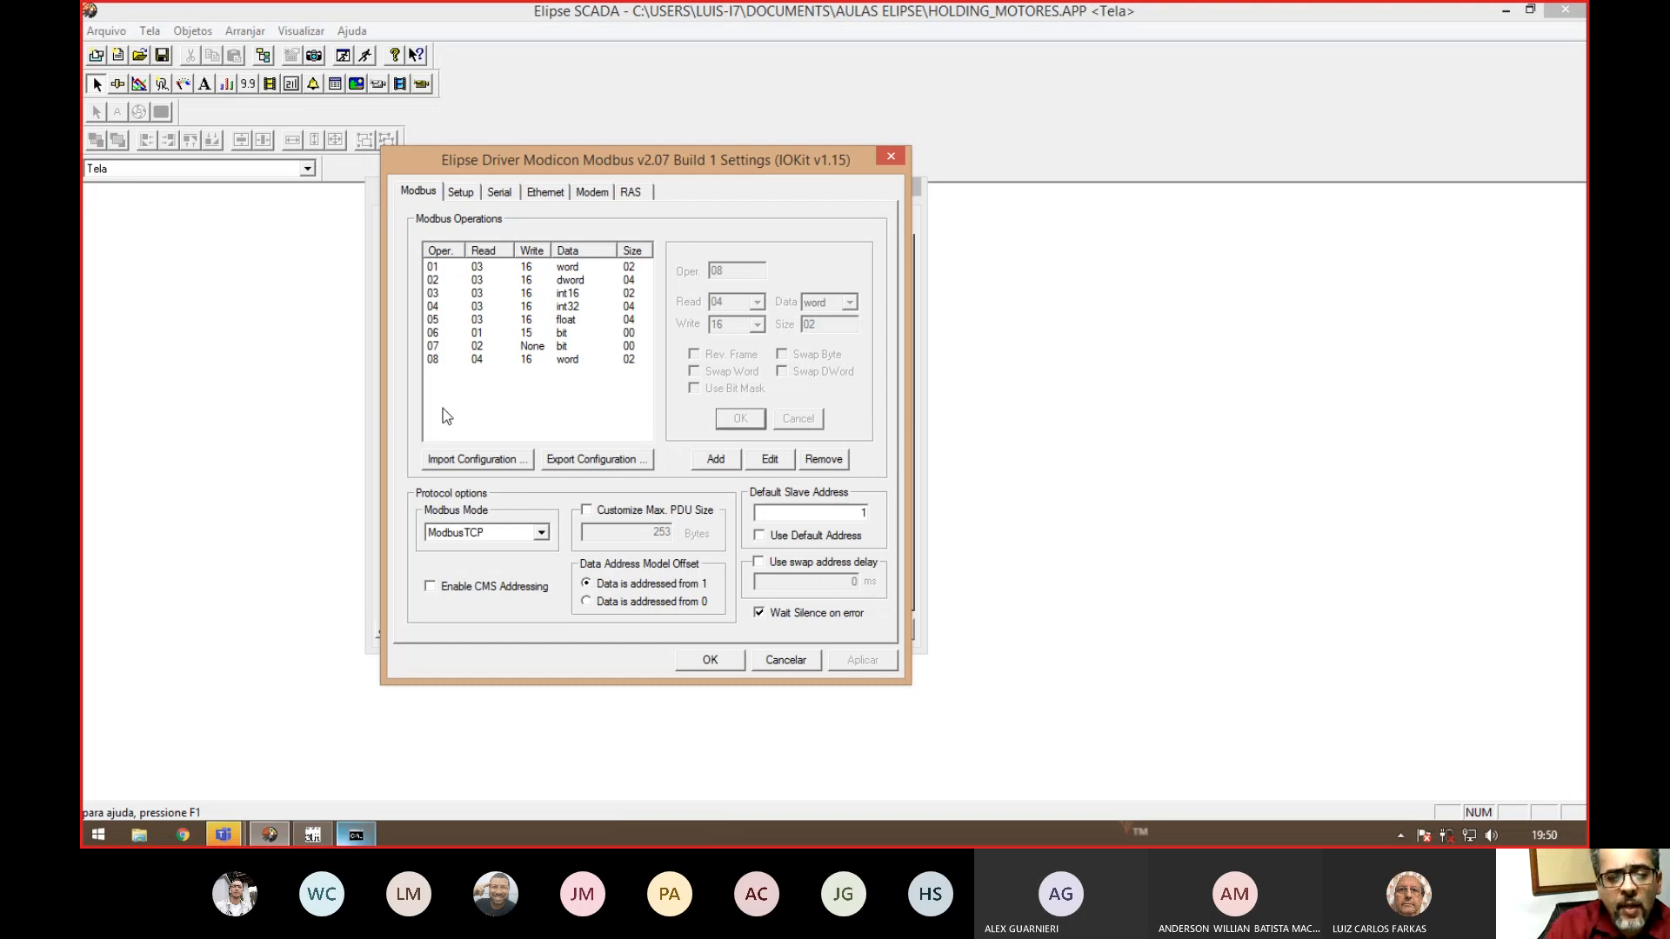
{"action": "left_click_drag", "start_coordinate": [603, 163], "coordinate": [848, 184]}
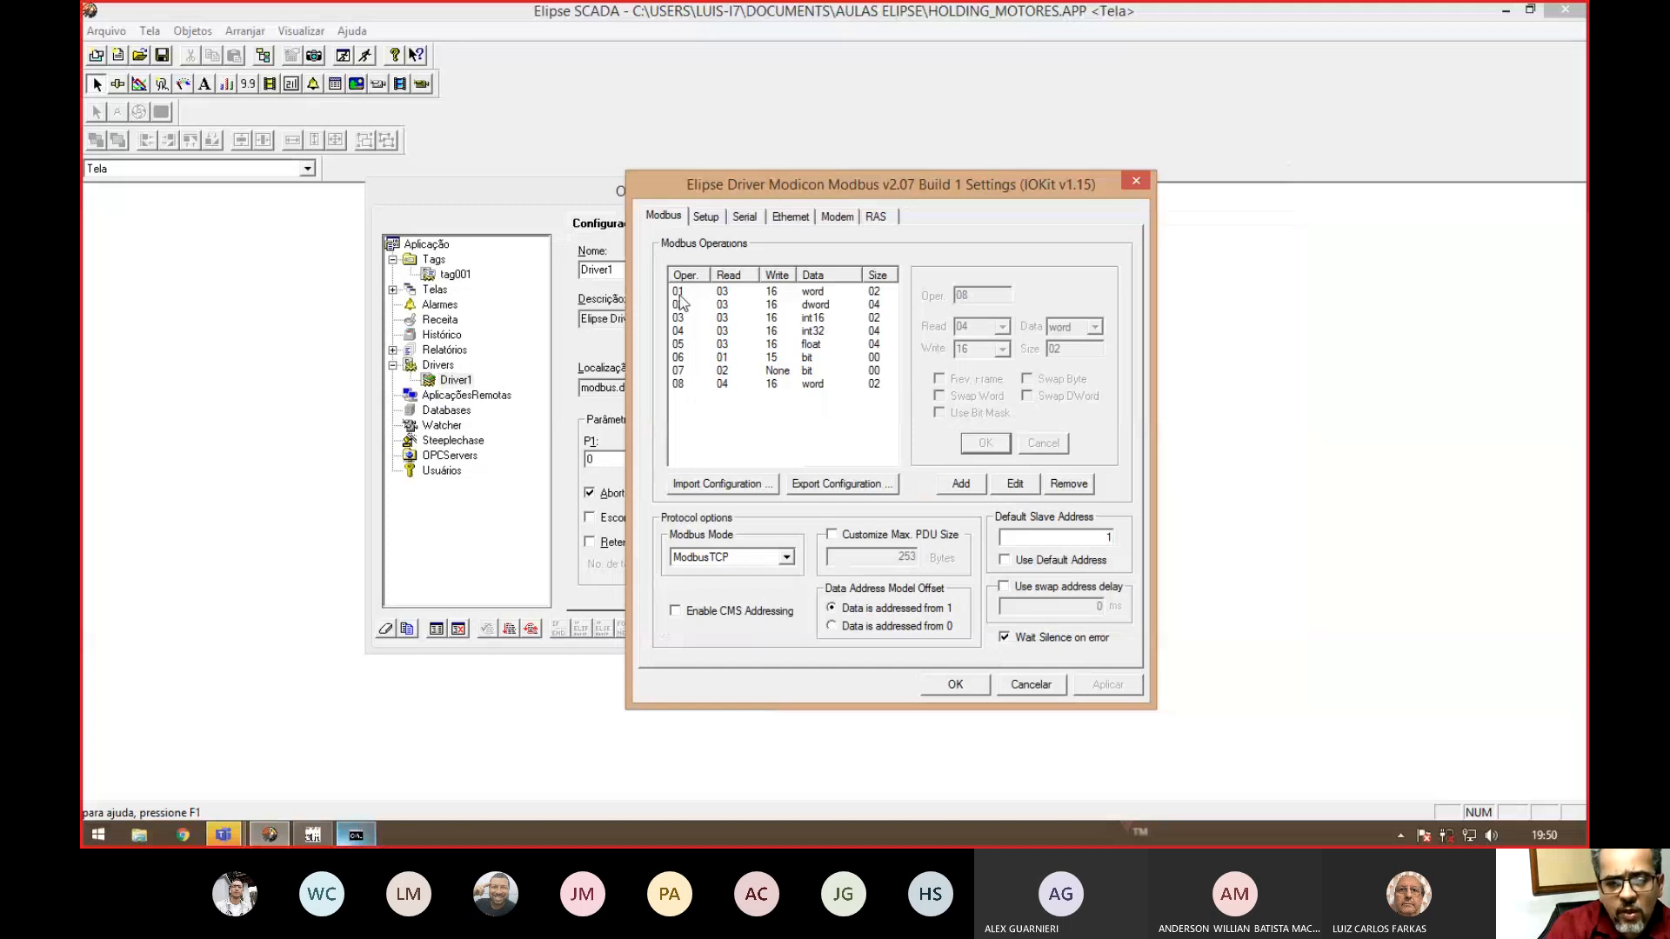
{"action": "left_click", "coordinate": [955, 685]}
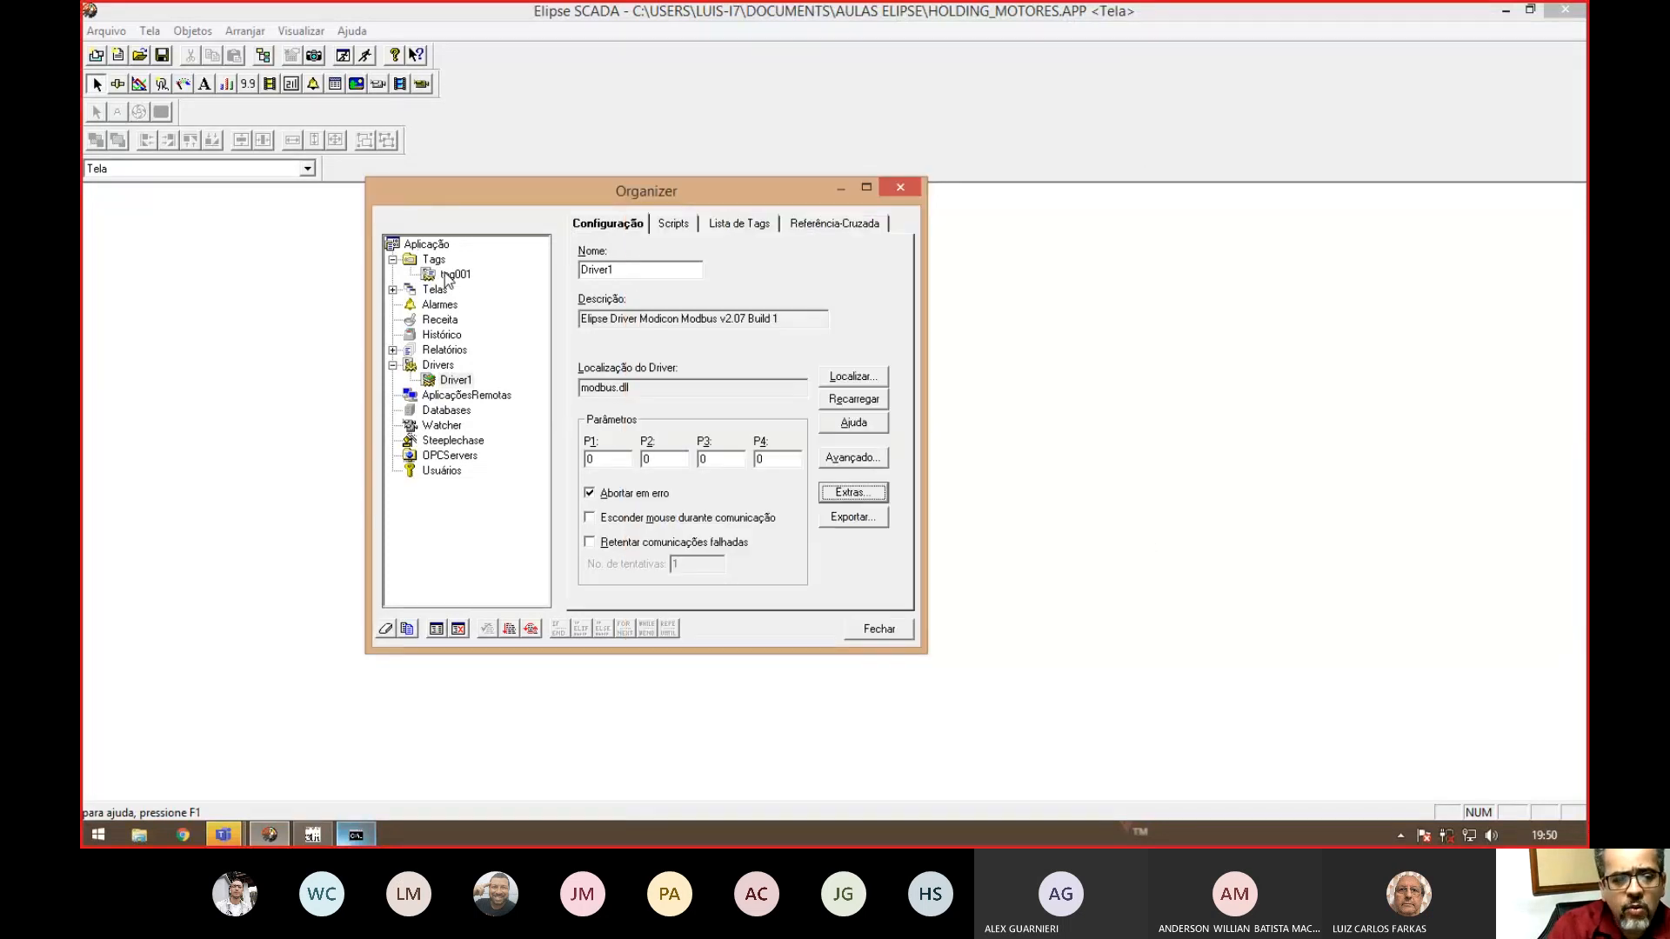
- Set tag001's N2 to 1 to use Modbus operation 01, and review its N1, N4 and N3 parameters
{"action": "left_click", "coordinate": [448, 275]}
{"action": "left_click", "coordinate": [631, 403]}
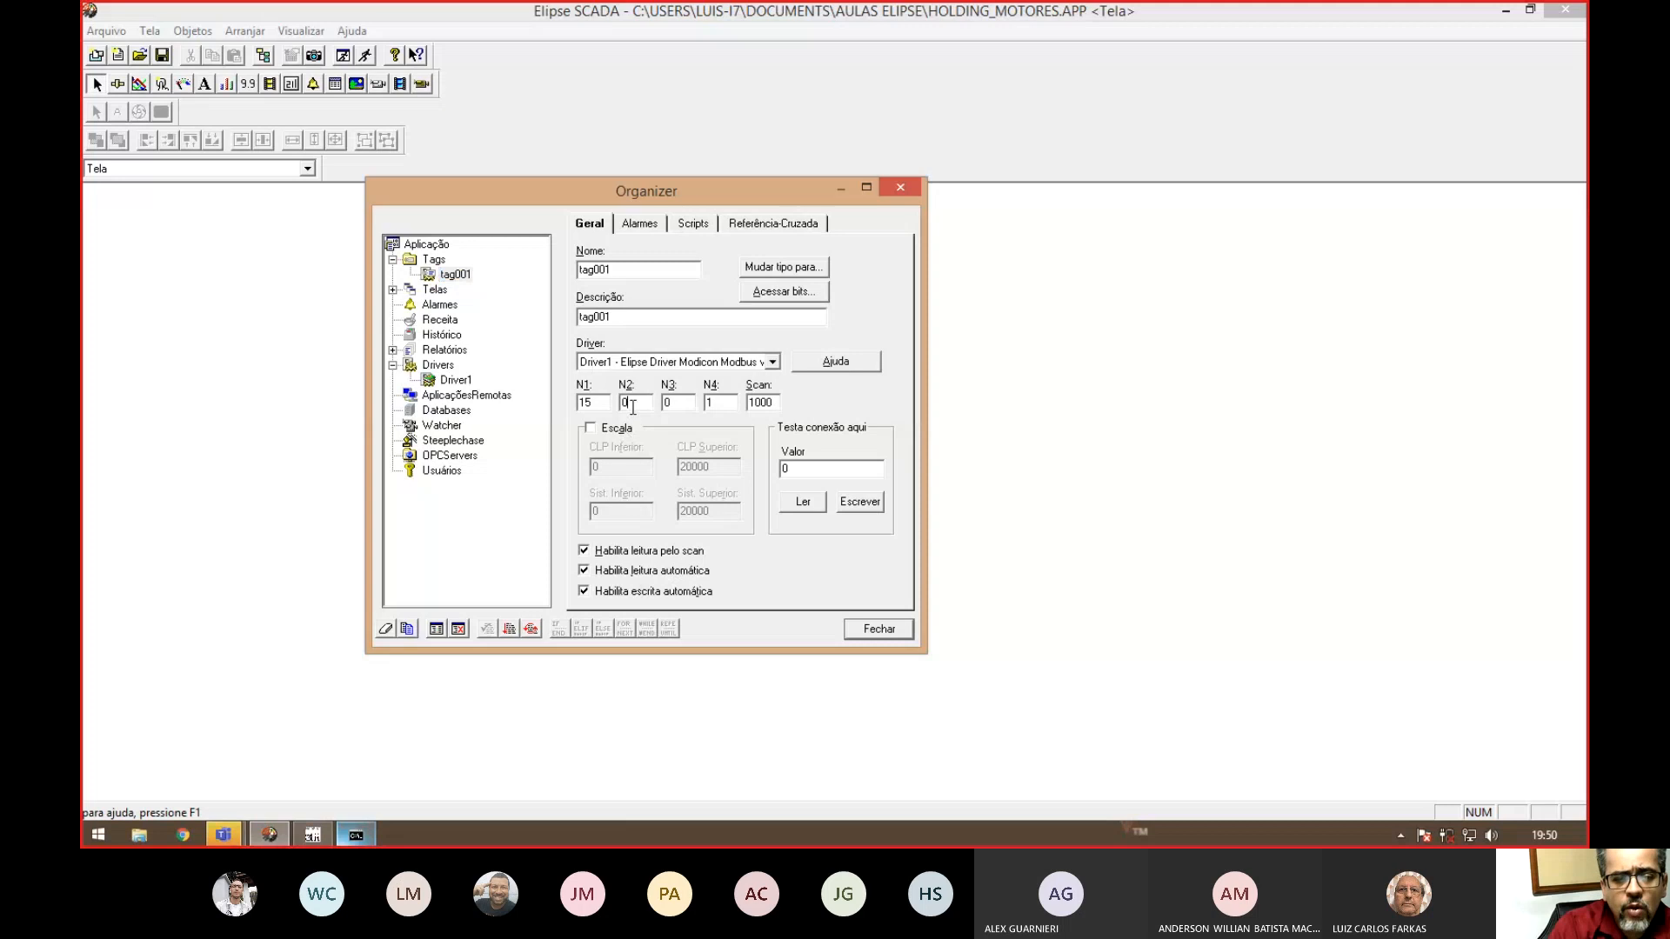
{"action": "double_click", "coordinate": [630, 402]}
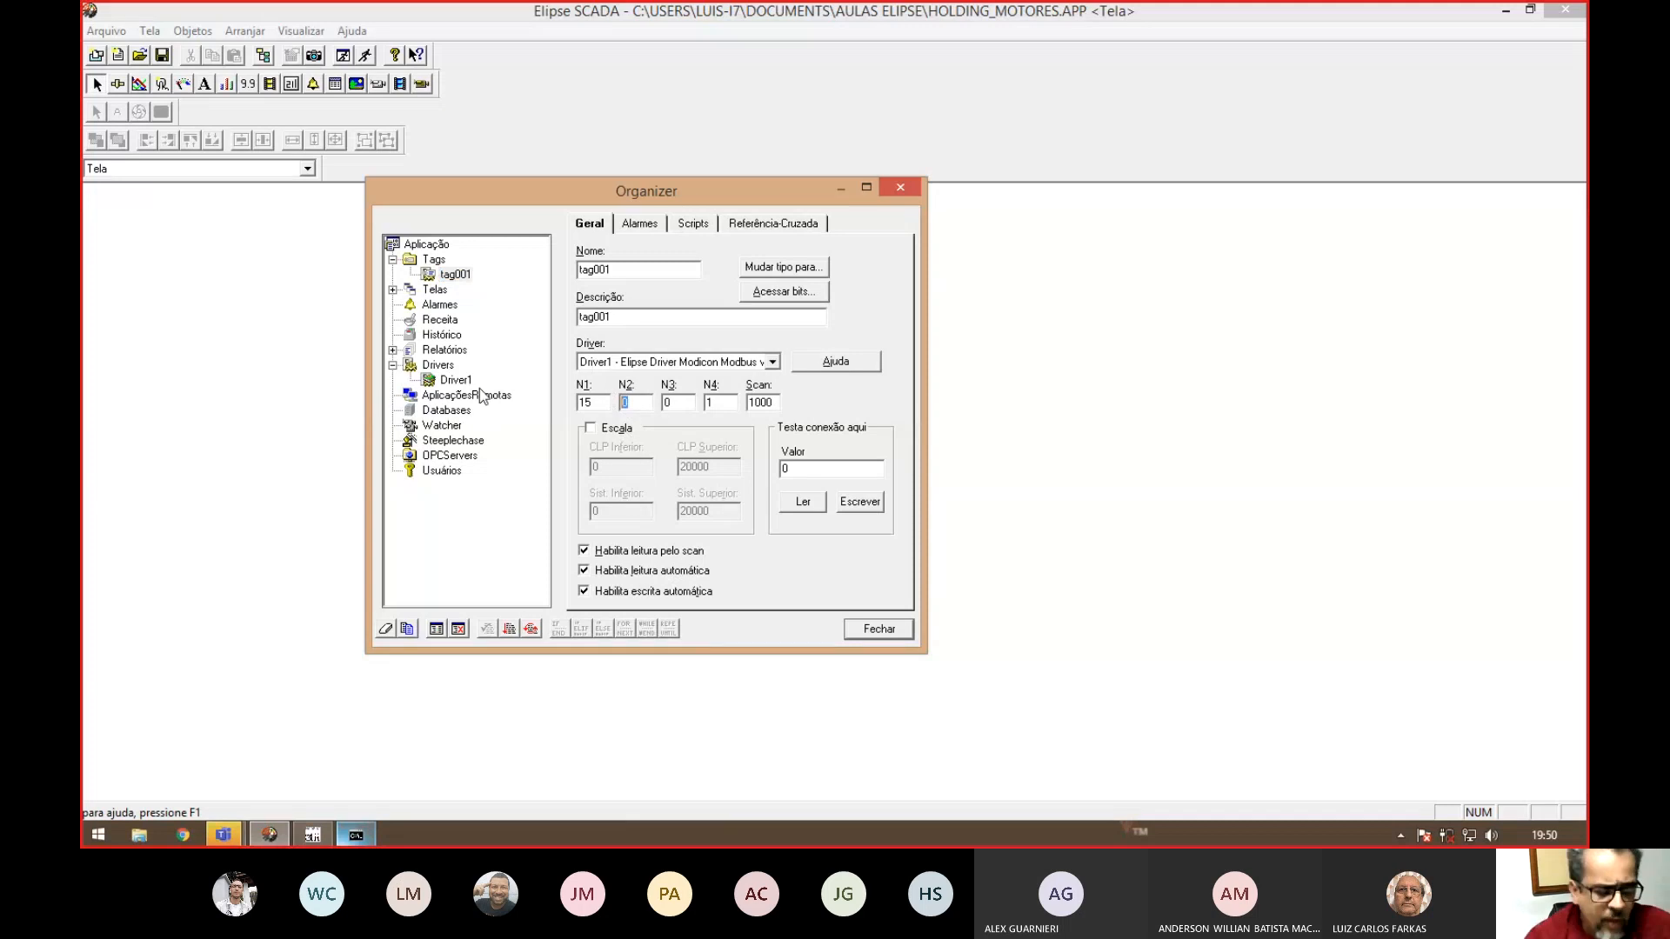
{"action": "type", "text": "1"}
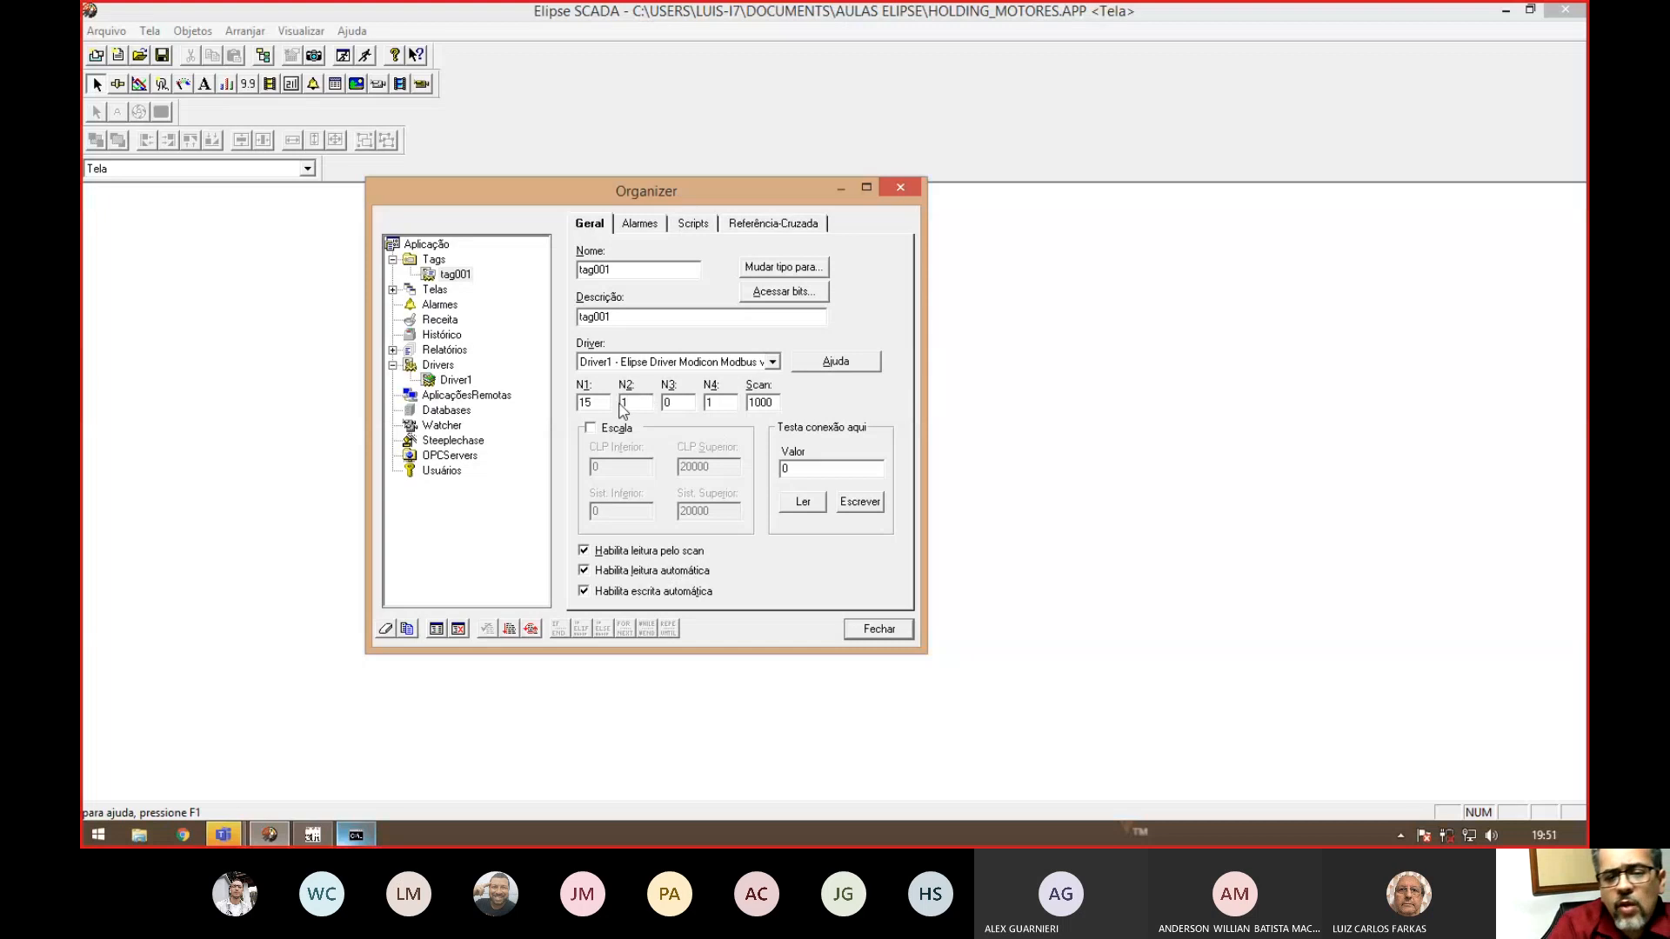
{"action": "double_click", "coordinate": [583, 402]}
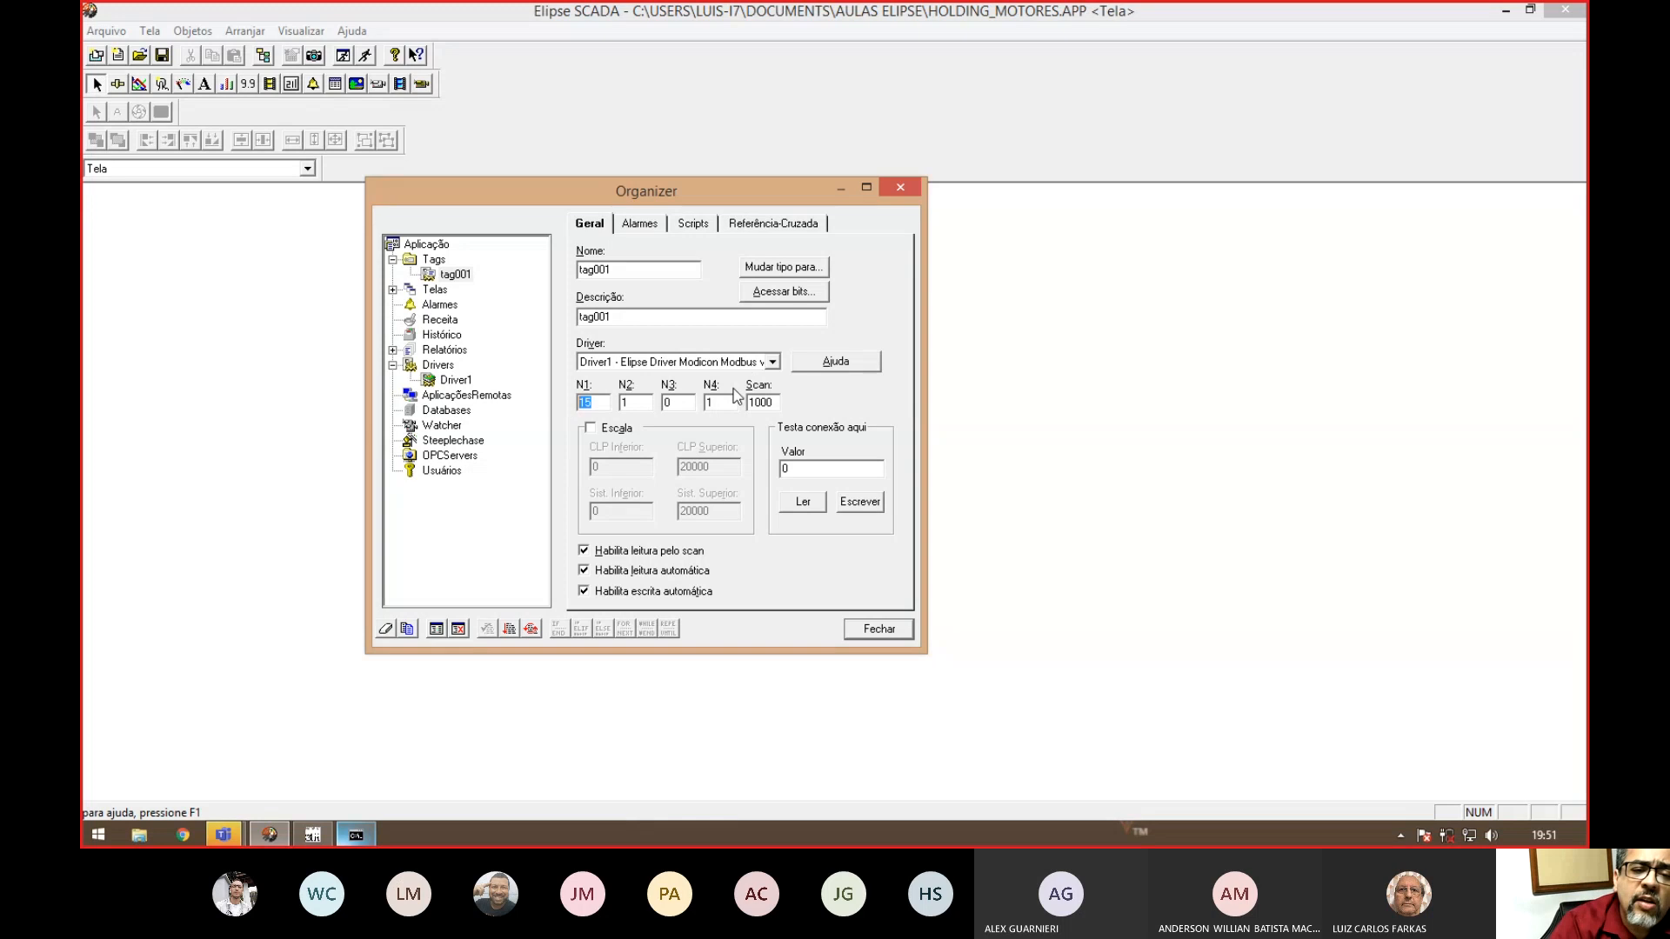
{"action": "double_click", "coordinate": [709, 403]}
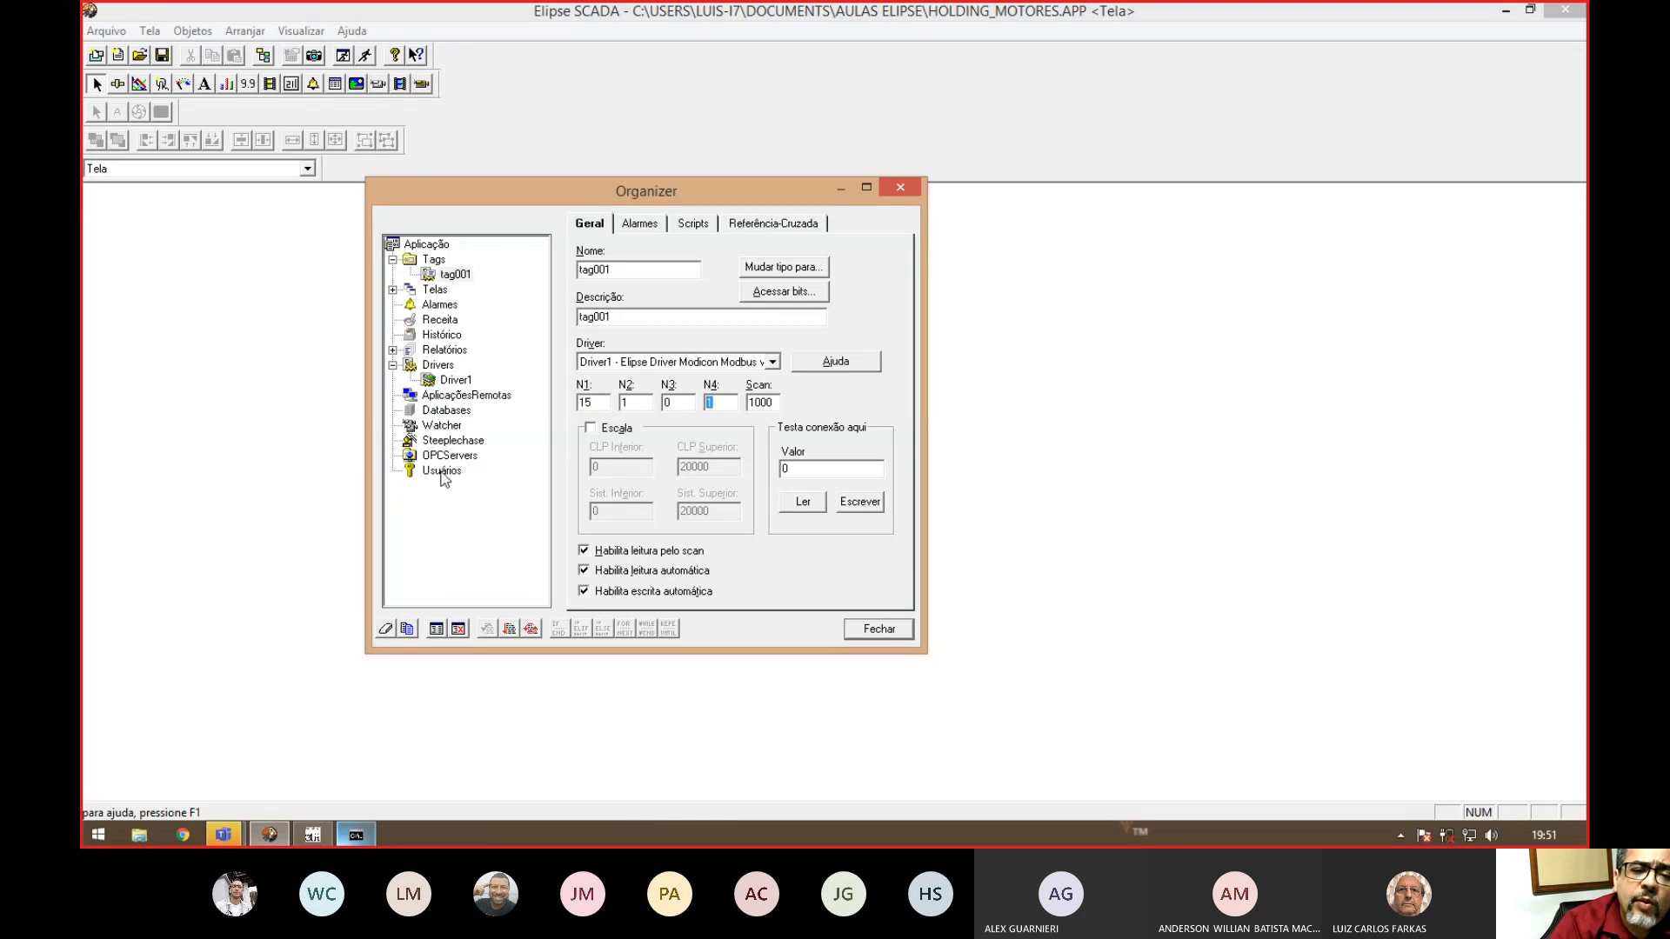
{"action": "double_click", "coordinate": [668, 402]}
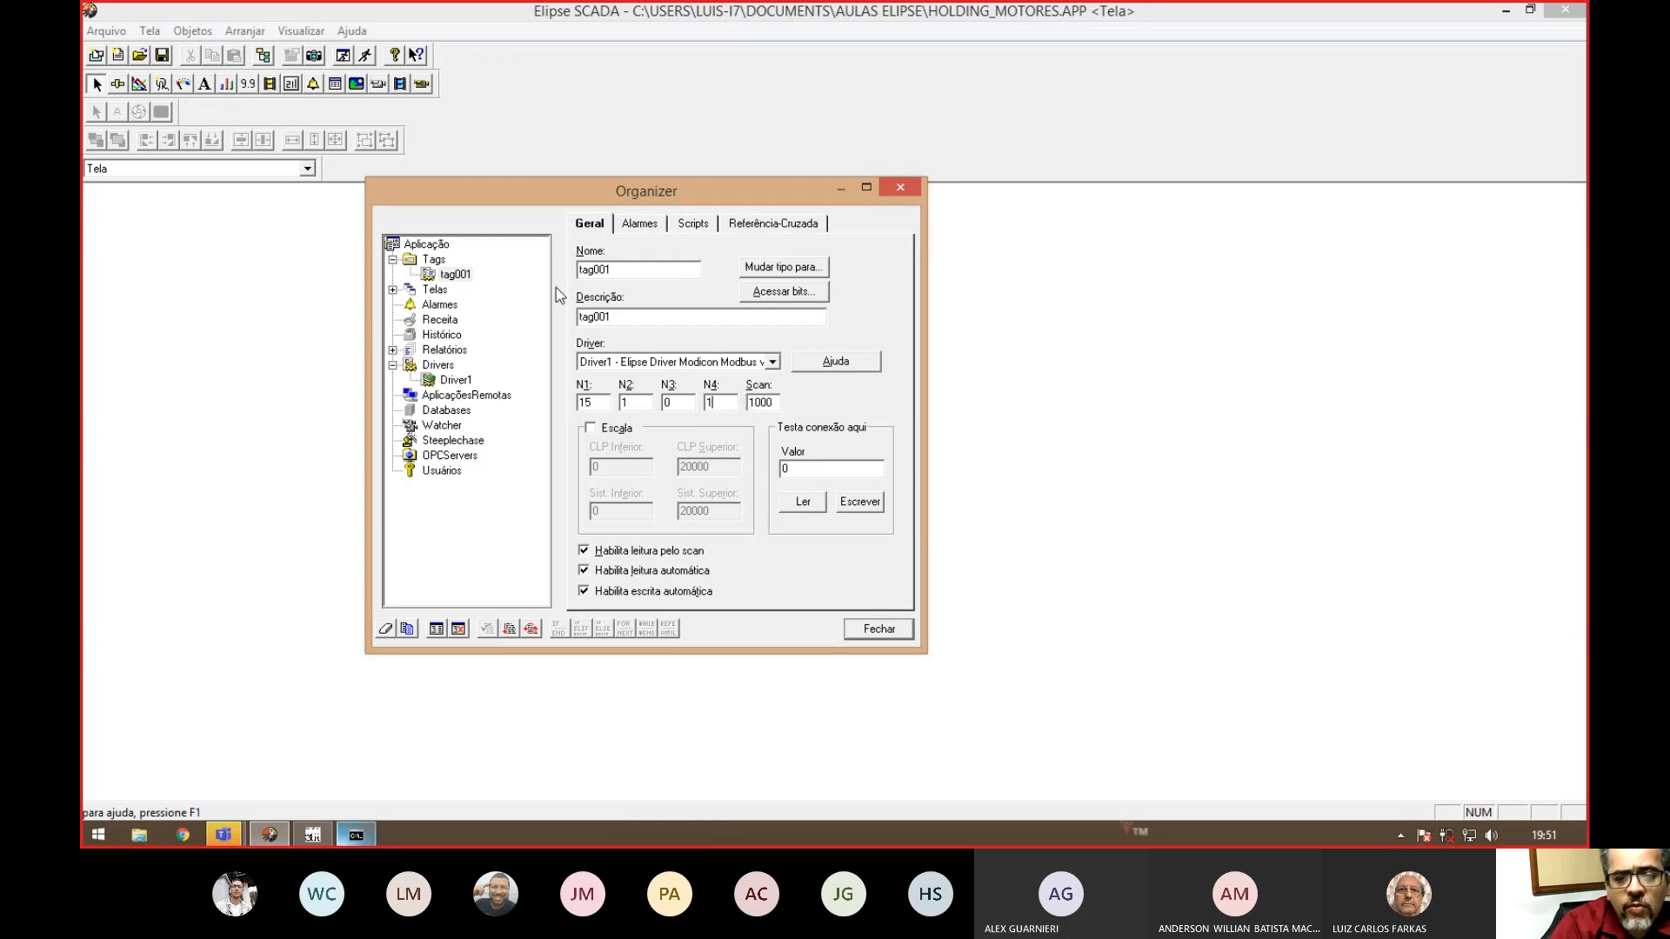
- Test tag001's connection by reading its register, writing the value 255 and reading it back
{"action": "left_click", "coordinate": [806, 505]}
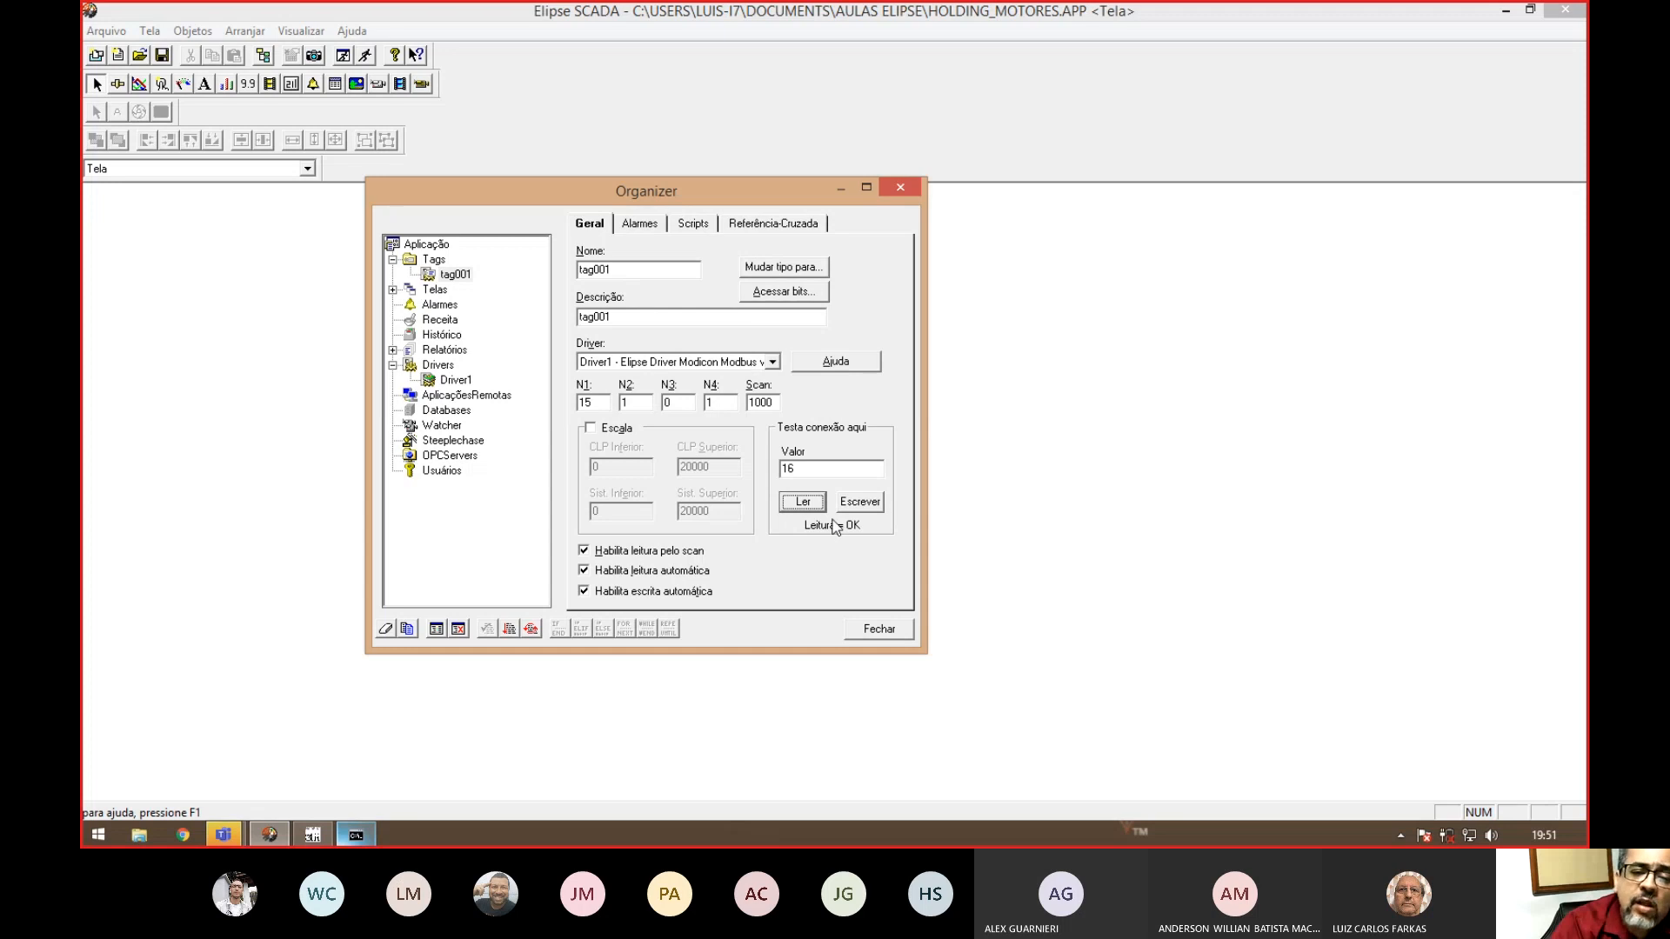
{"action": "double_click", "coordinate": [800, 470]}
{"action": "type", "text": "255"}
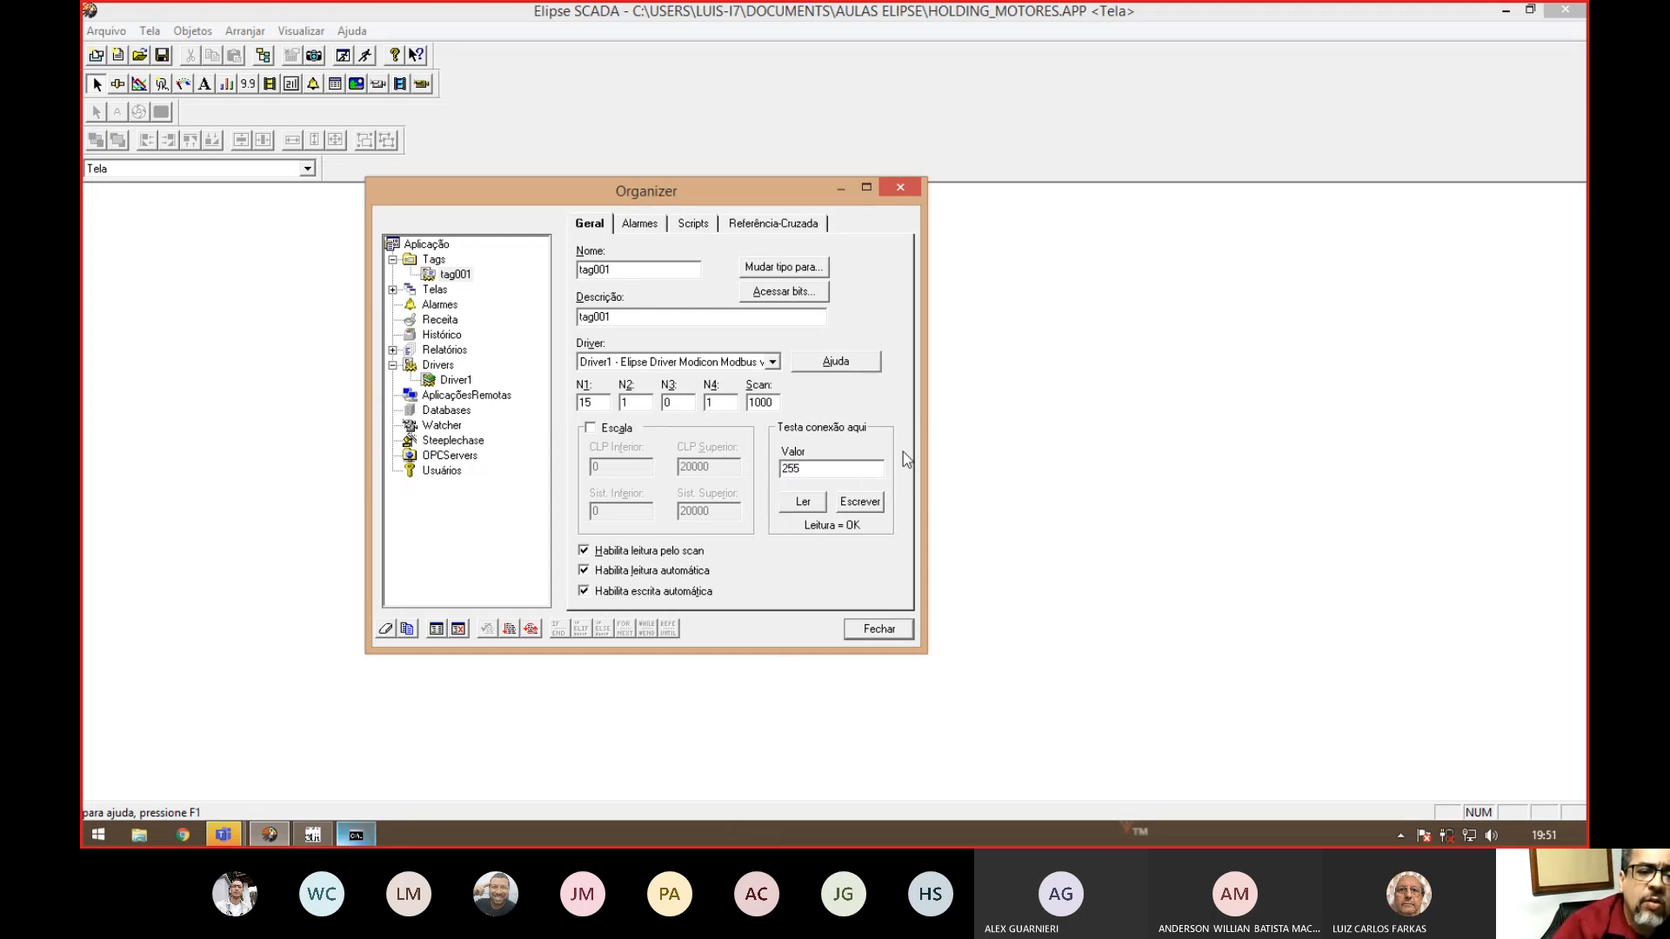
{"action": "left_click", "coordinate": [868, 504]}
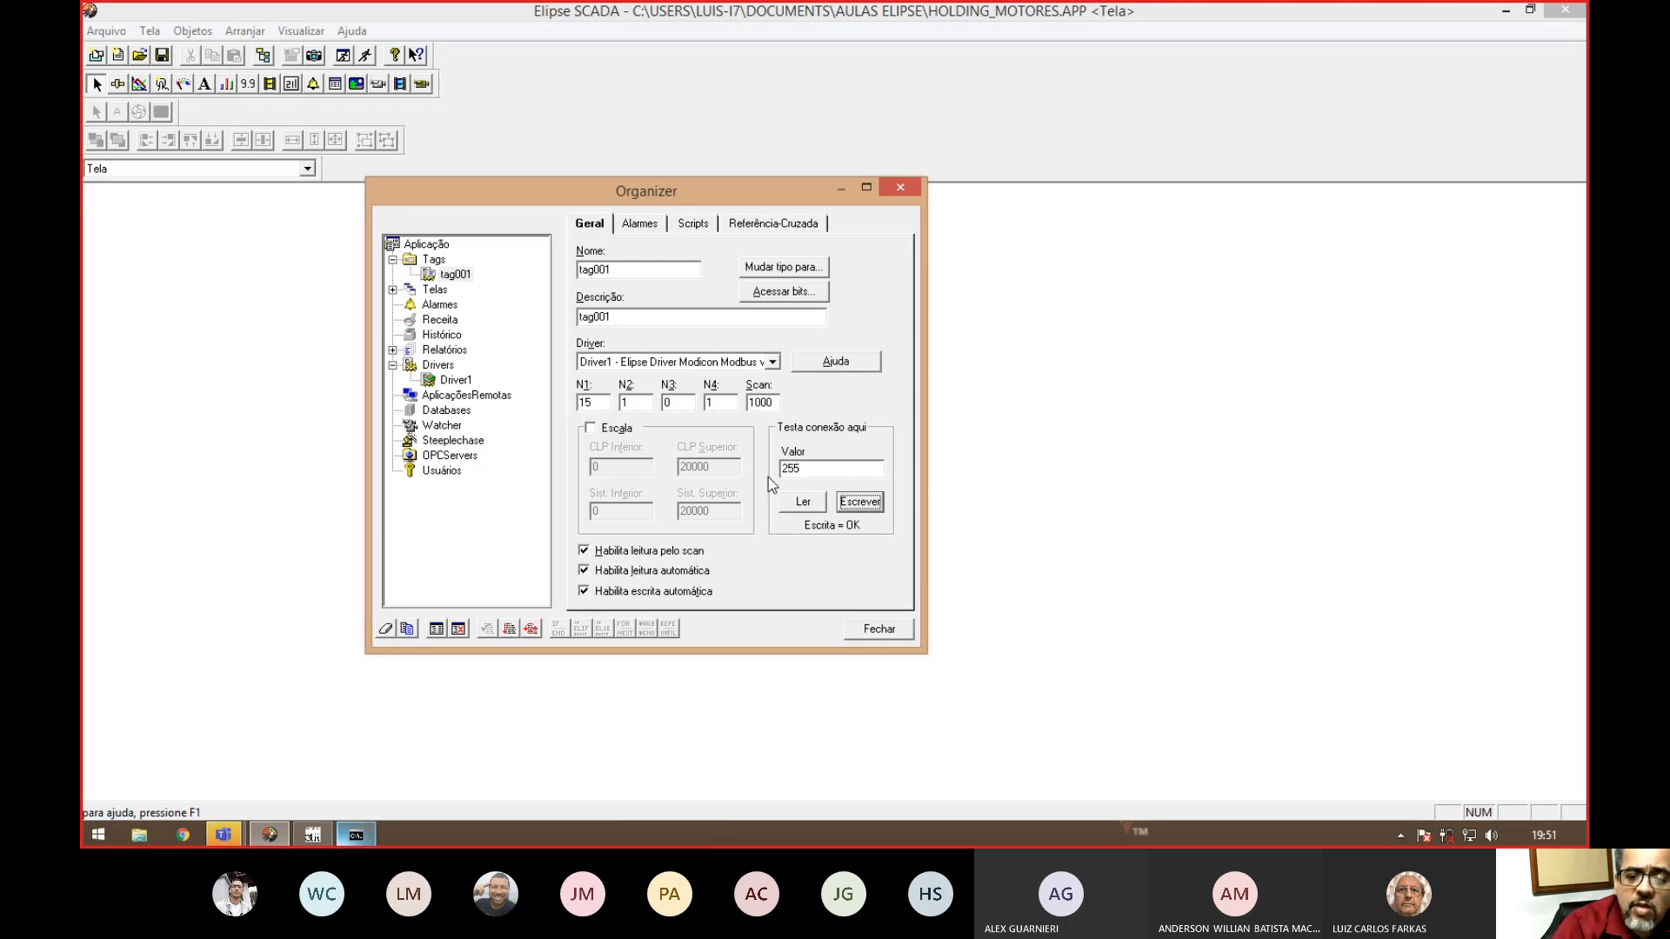
{"action": "left_click", "coordinate": [808, 507]}
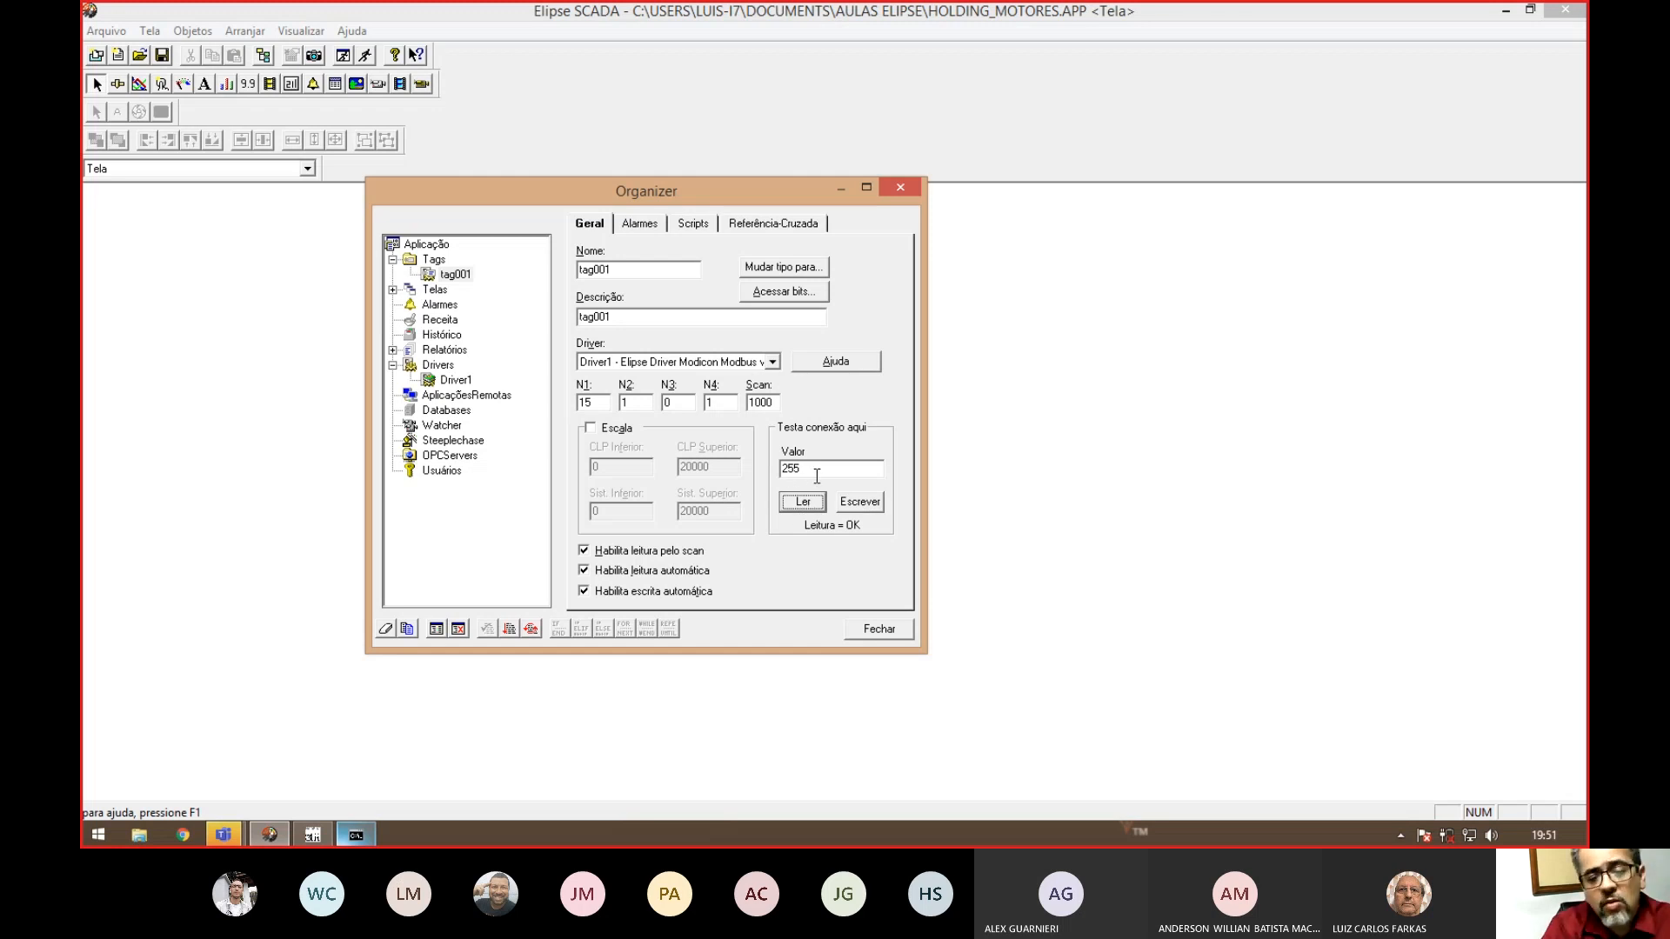
- Switch to ModSim32 and set holding register 40001 to 64
{"action": "left_click", "coordinate": [313, 835]}
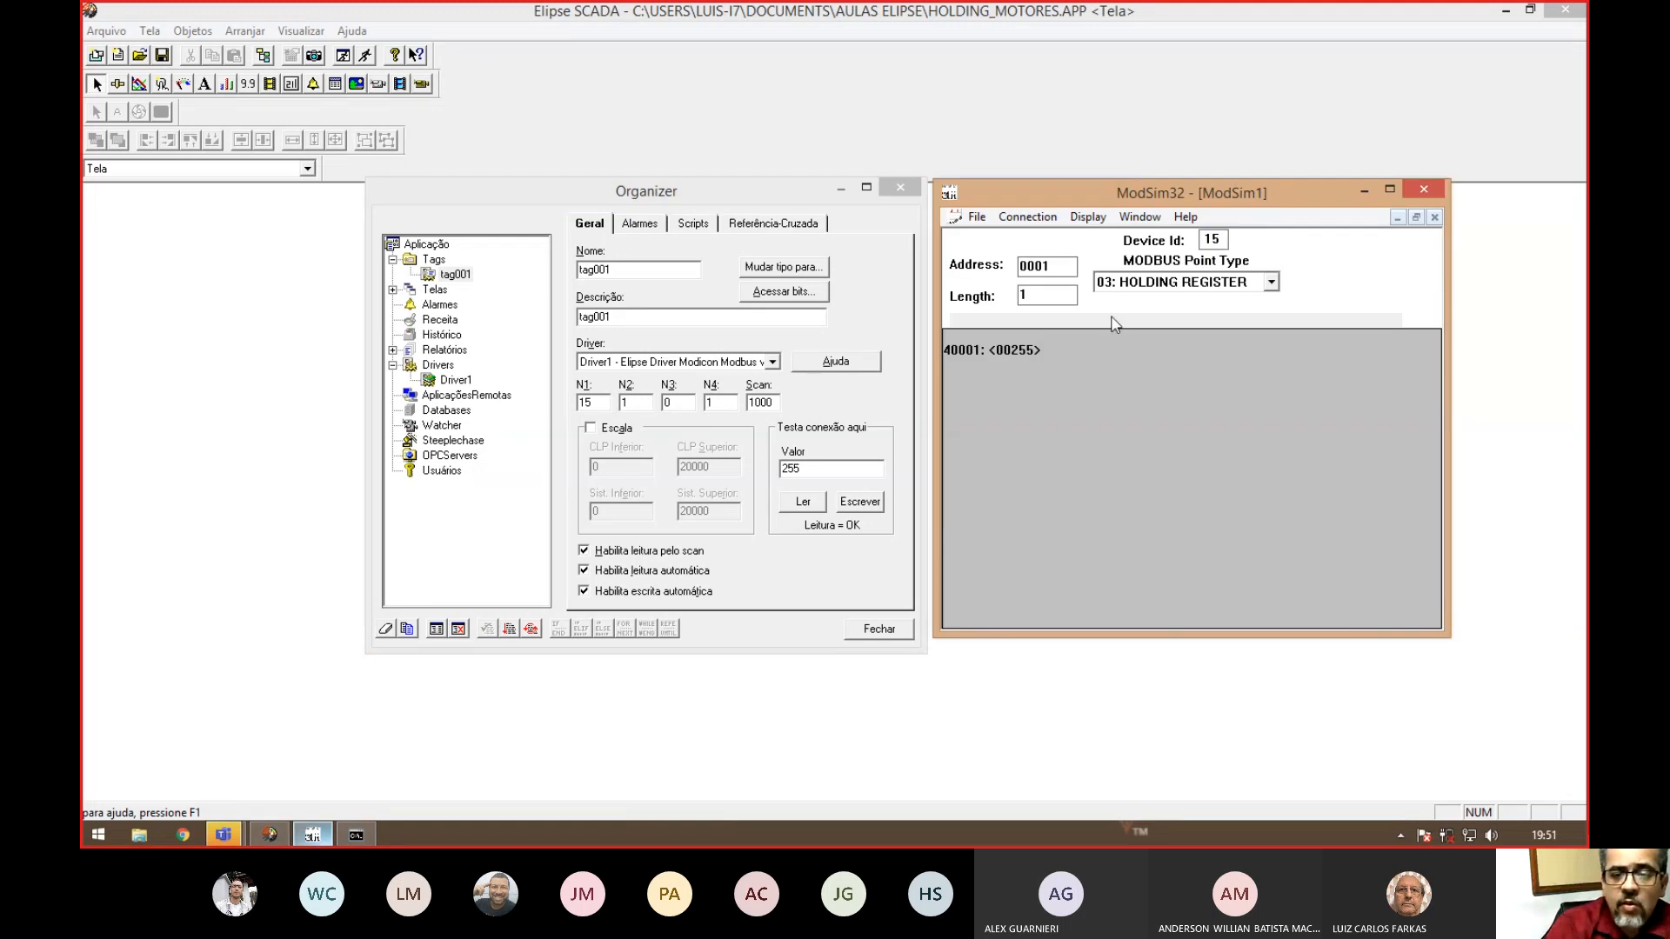
{"action": "double_click", "coordinate": [1023, 364]}
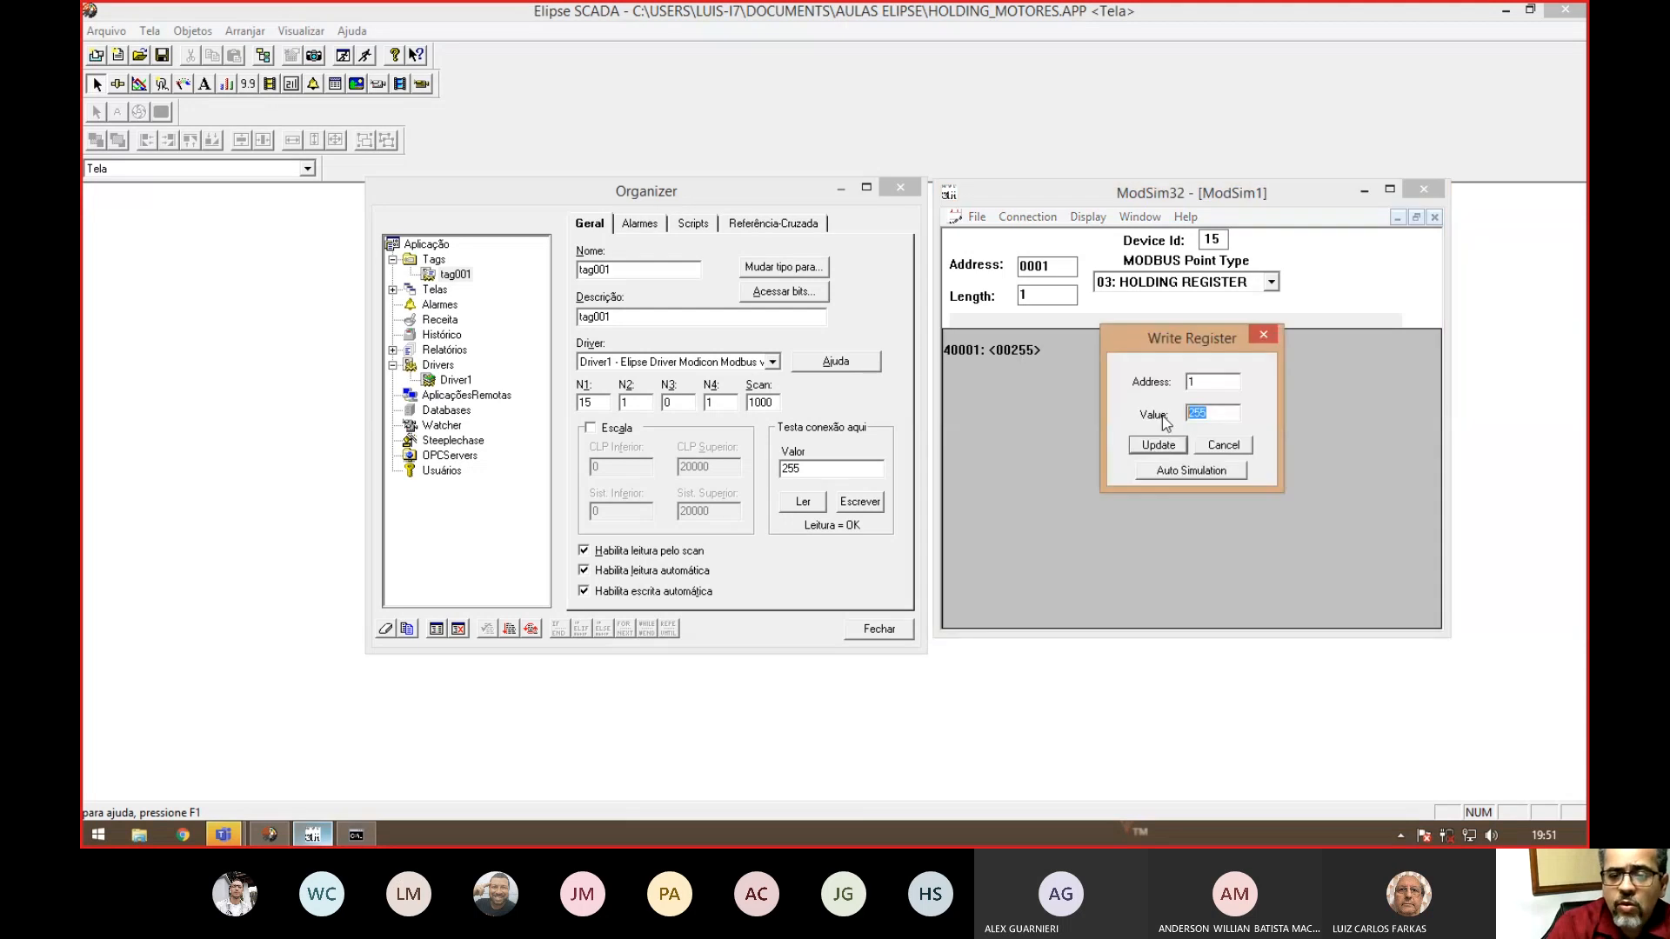
{"action": "type", "text": "64"}
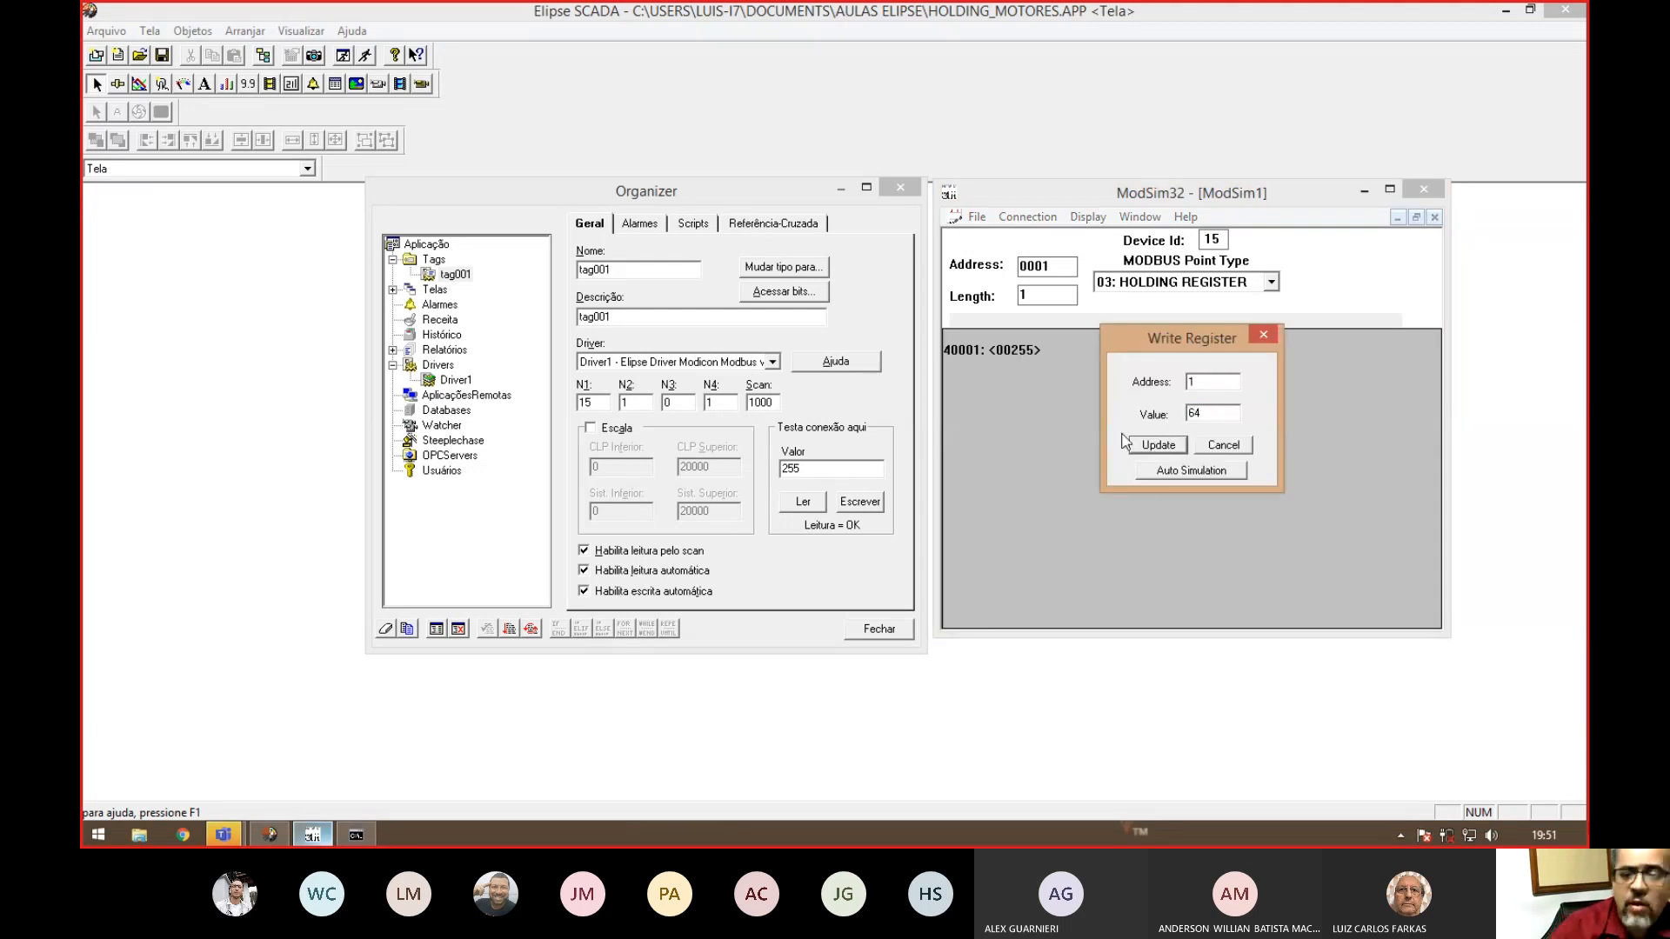
{"action": "left_click", "coordinate": [1161, 445]}
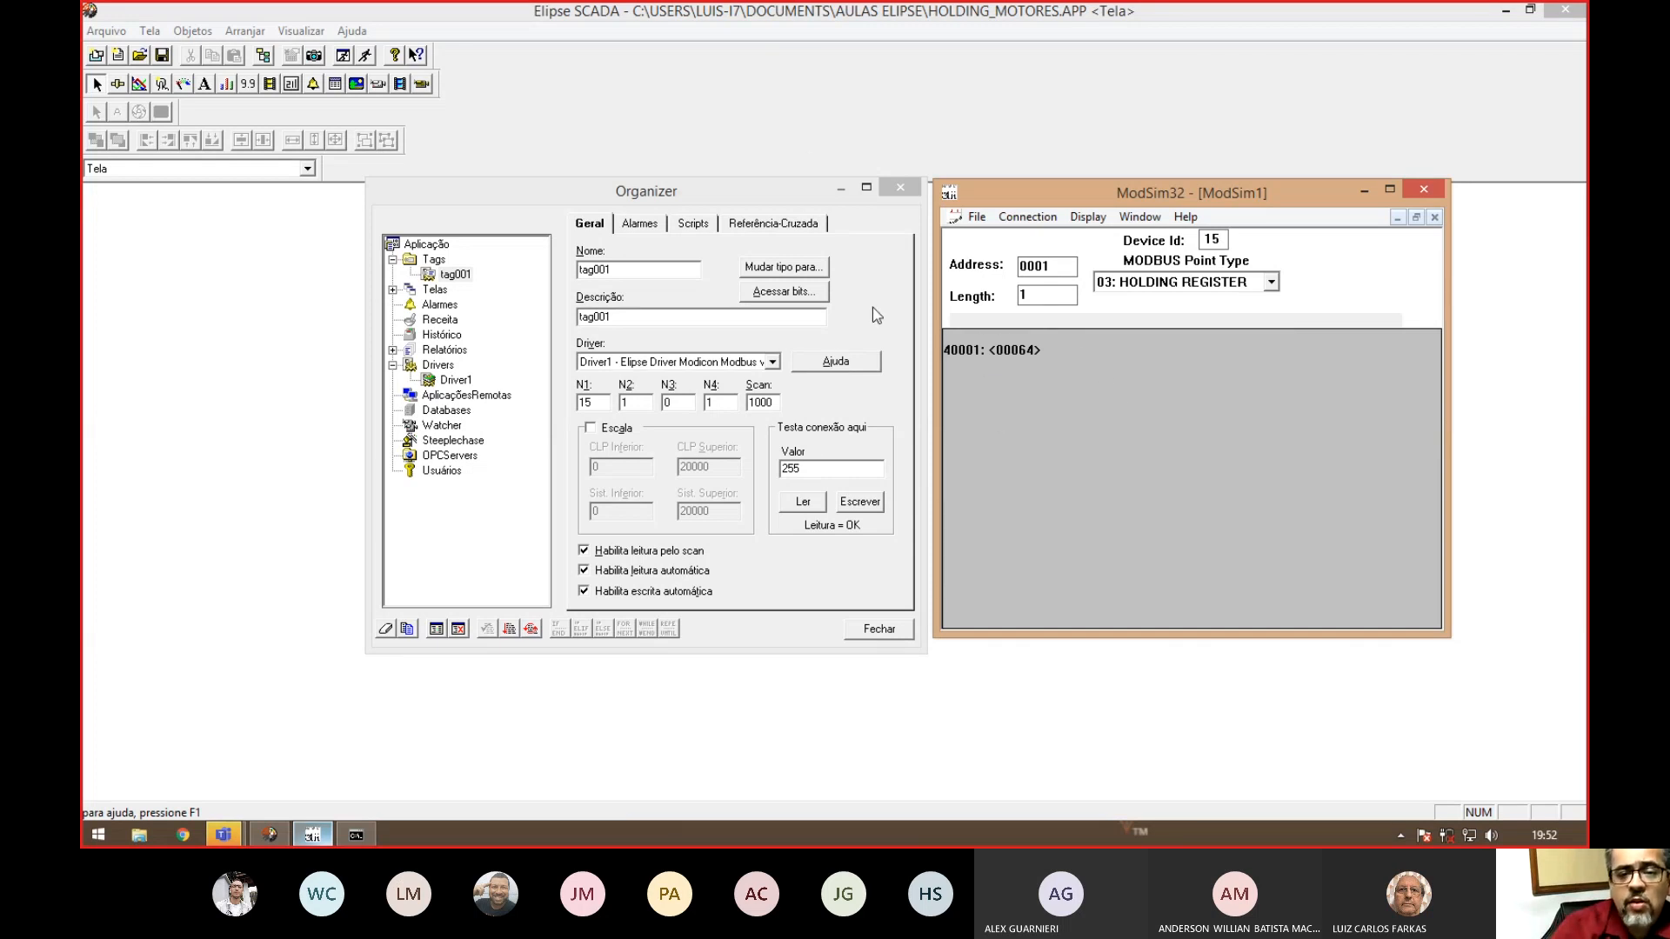
- Return to tag001 in the Organizer and read its register value with the connection test
{"action": "left_click", "coordinate": [748, 195]}
{"action": "left_click", "coordinate": [816, 502]}
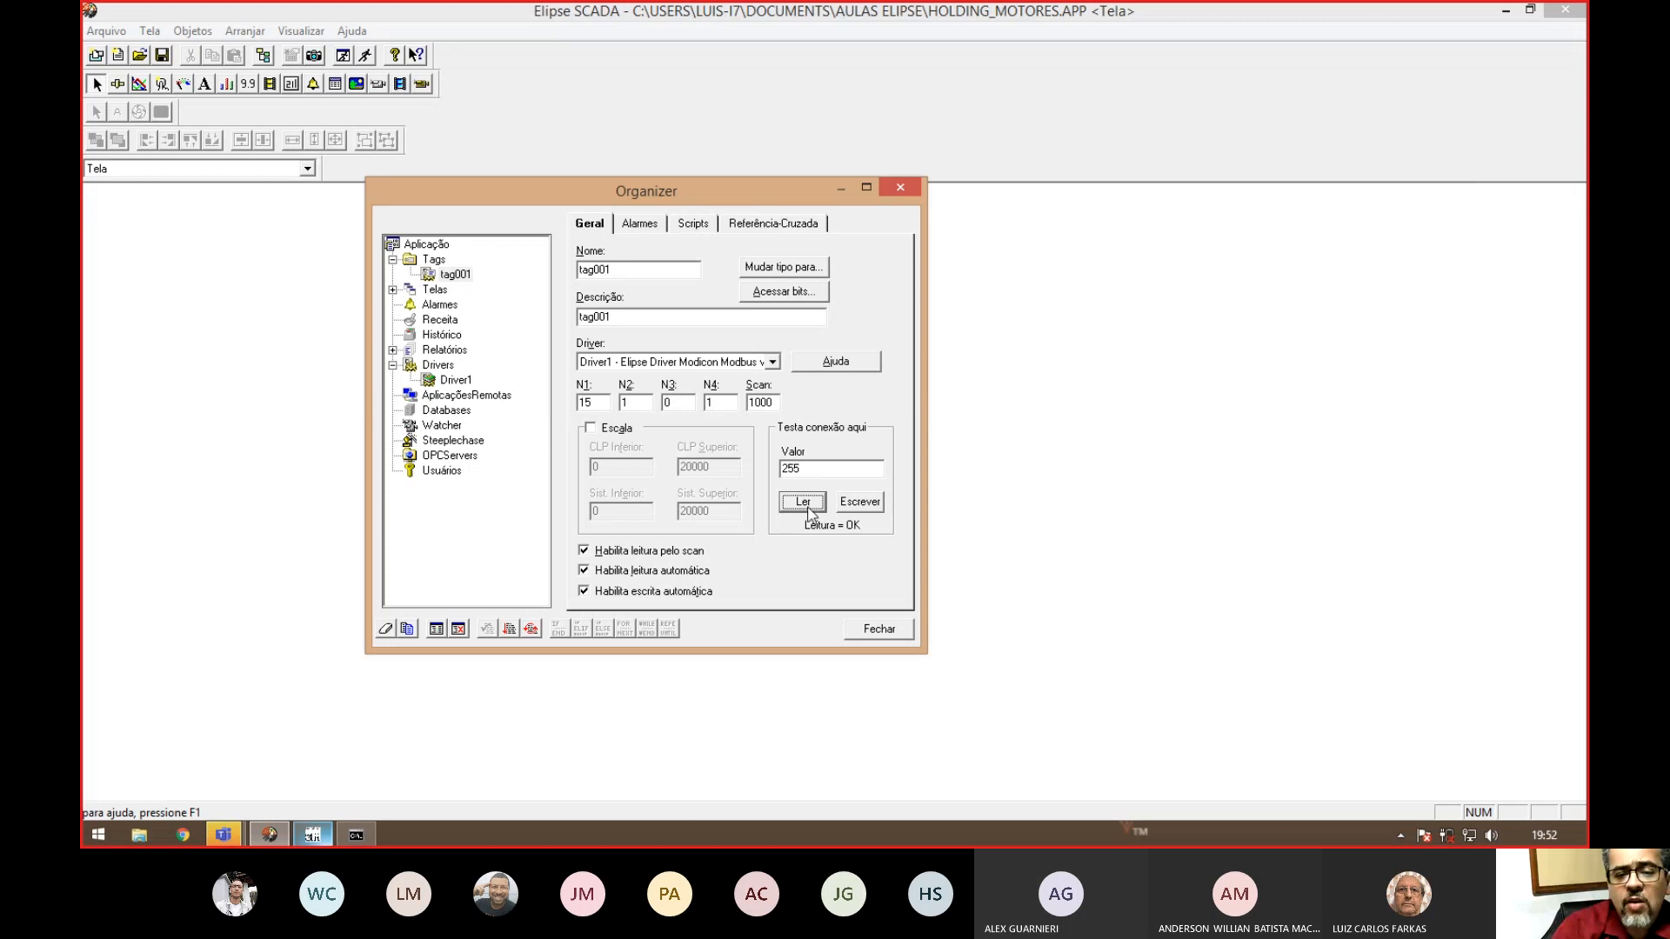
{"action": "double_click", "coordinate": [802, 470]}
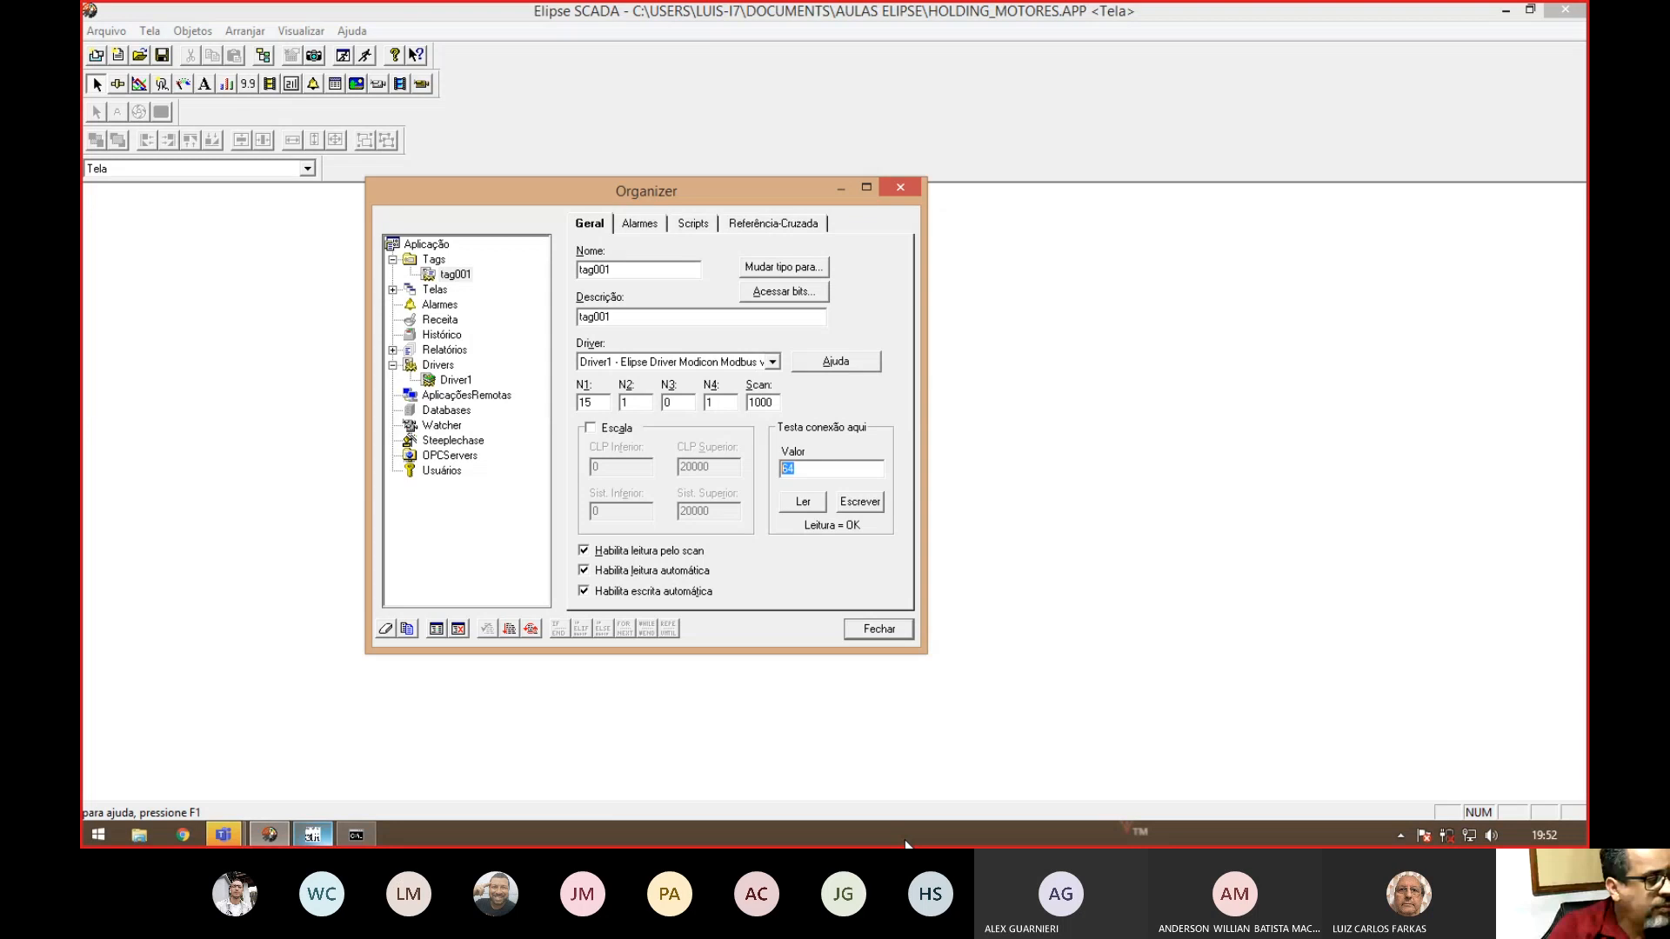
{"action": "left_click", "coordinate": [819, 474]}
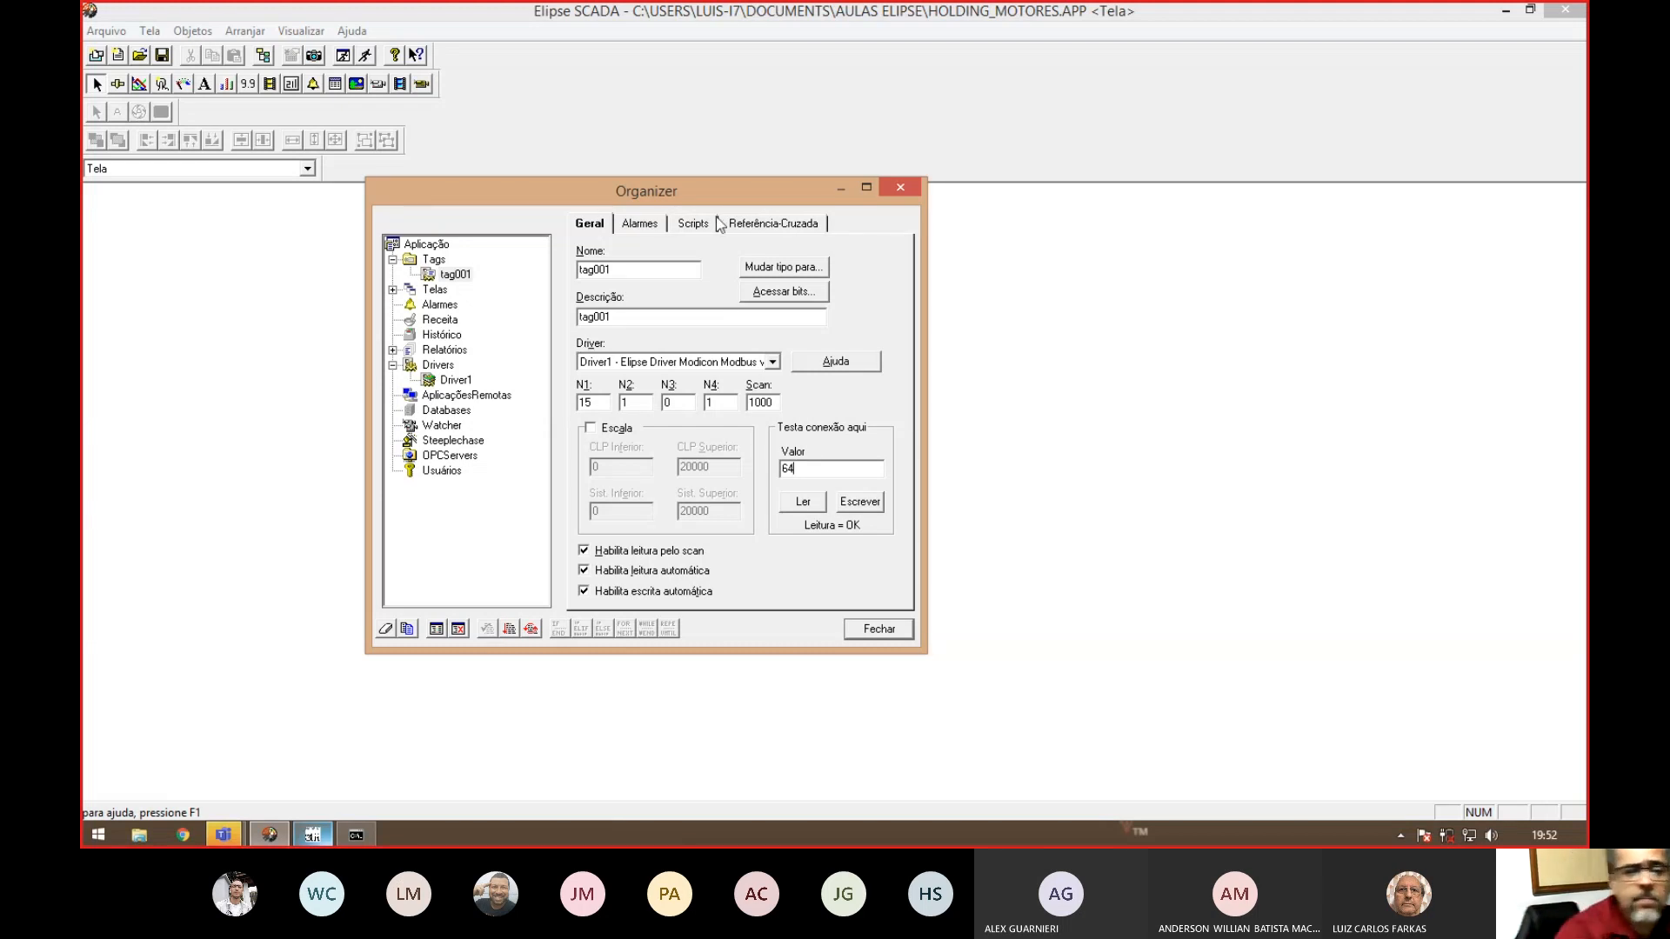
{"action": "left_click_drag", "start_coordinate": [765, 194], "coordinate": [859, 210]}
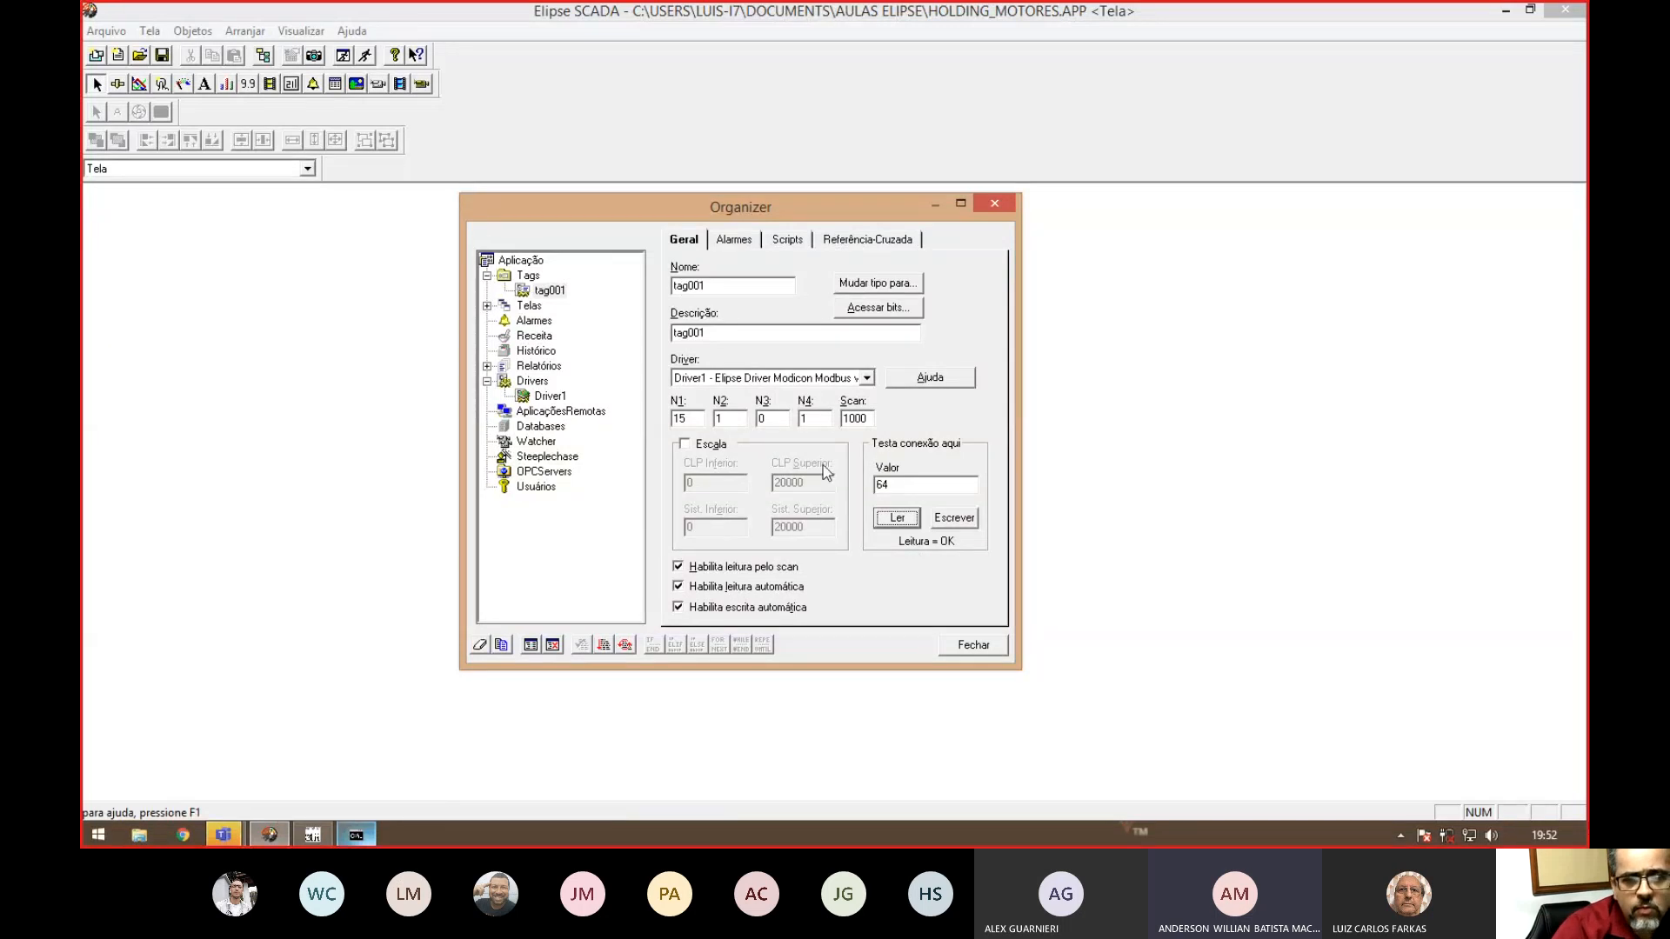
- Try scan times of 500, 200 and 50 for tag001
{"action": "left_click_drag", "start_coordinate": [869, 424], "coordinate": [840, 423]}
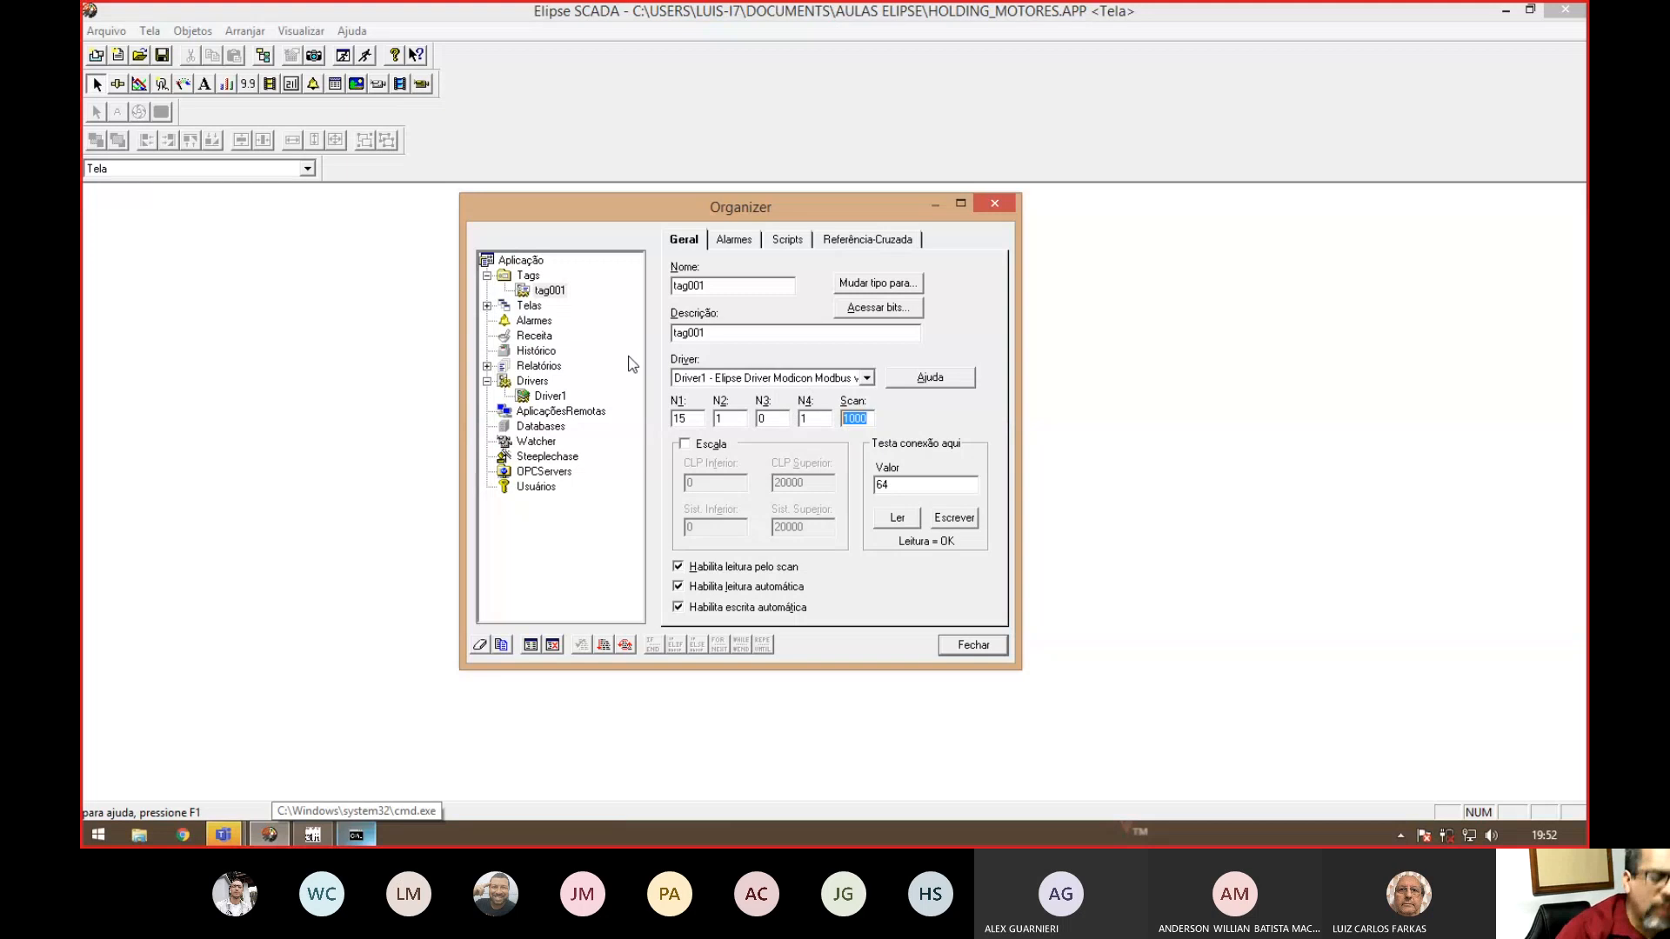
{"action": "type", "text": "500"}
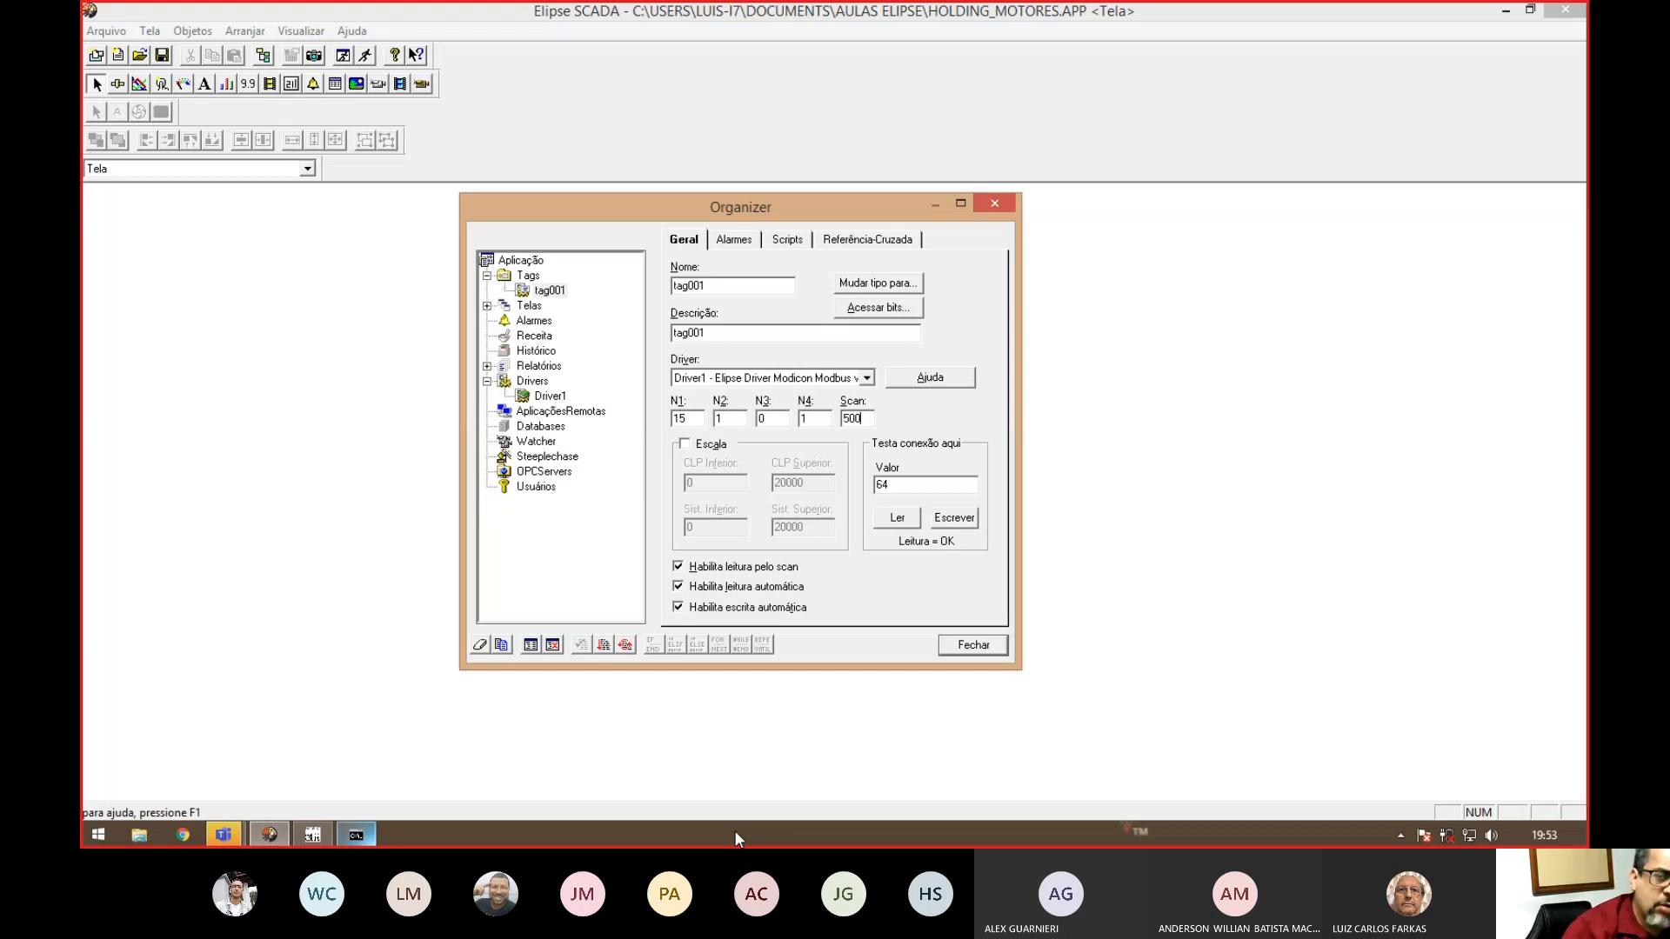
{"action": "key", "text": "BackSpace"}
{"action": "key", "text": "BackSpace"}
{"action": "key", "text": "BackSpace"}
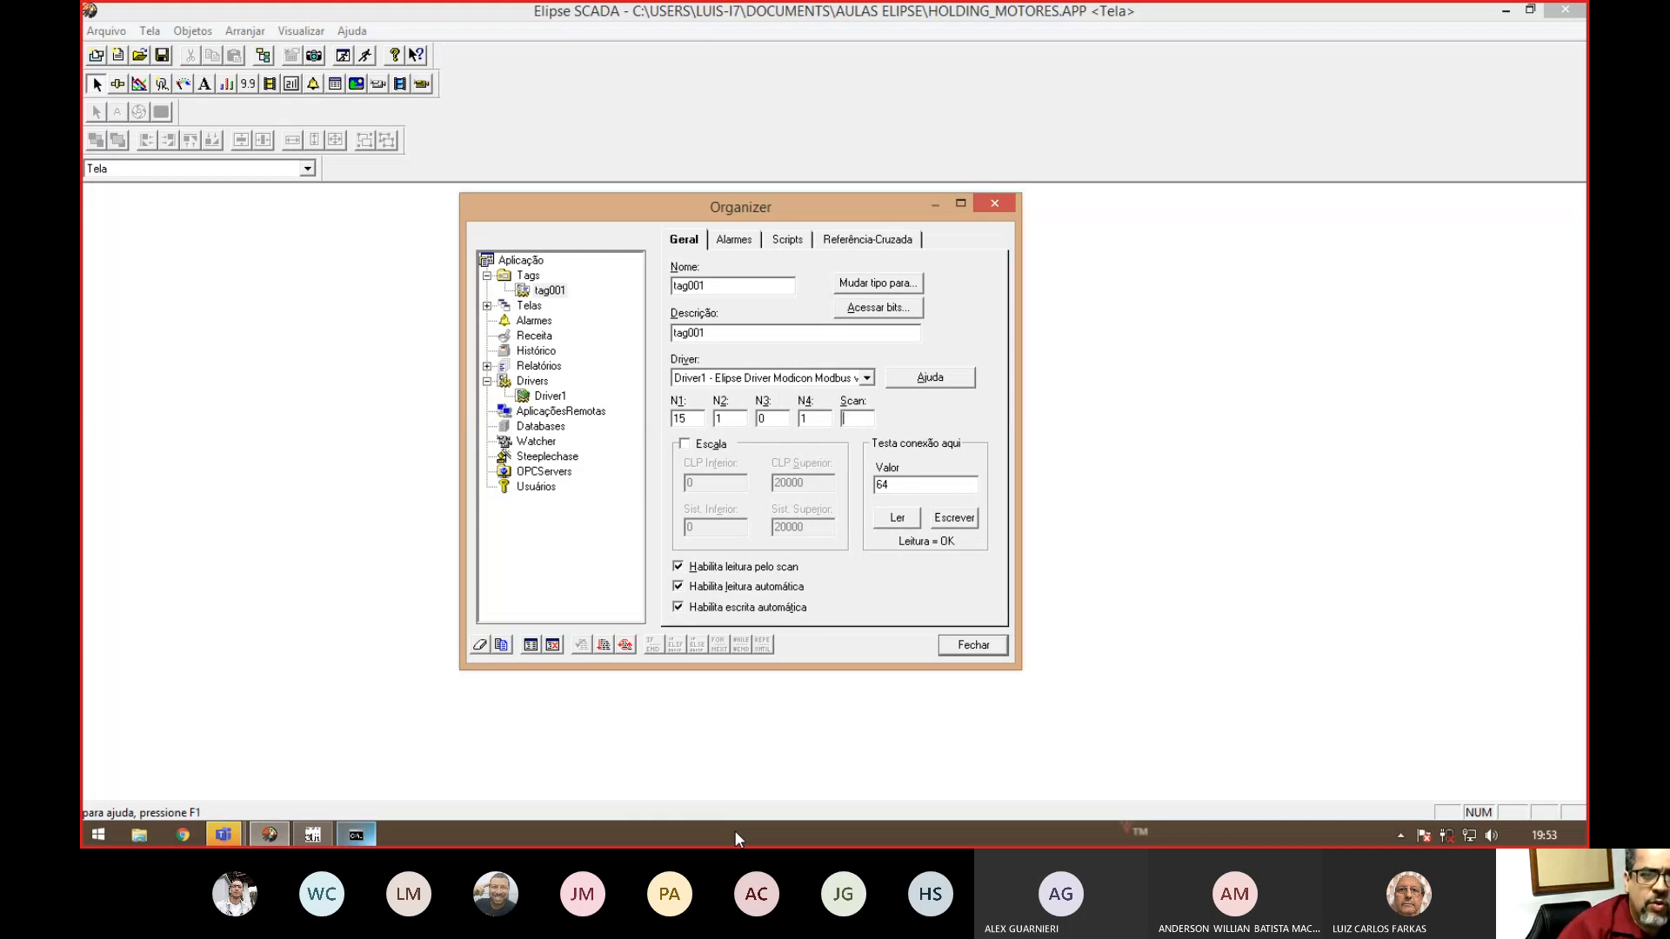
{"action": "type", "text": "200"}
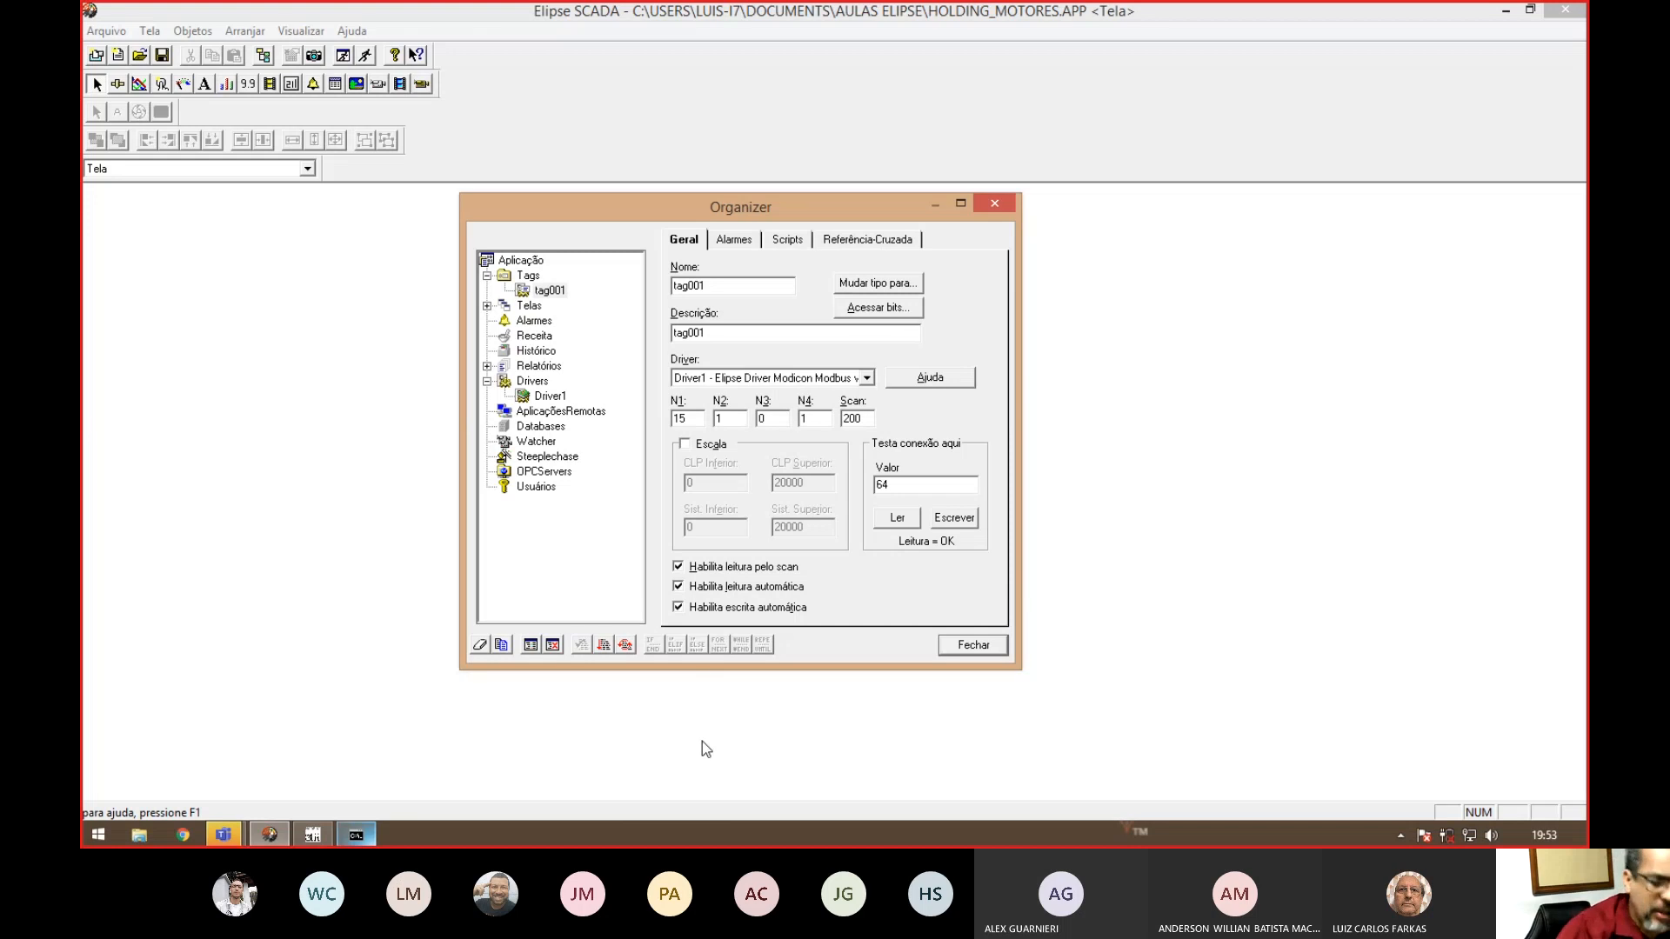
{"action": "key", "text": "BackSpace"}
{"action": "key", "text": "BackSpace"}
{"action": "key", "text": "BackSpace"}
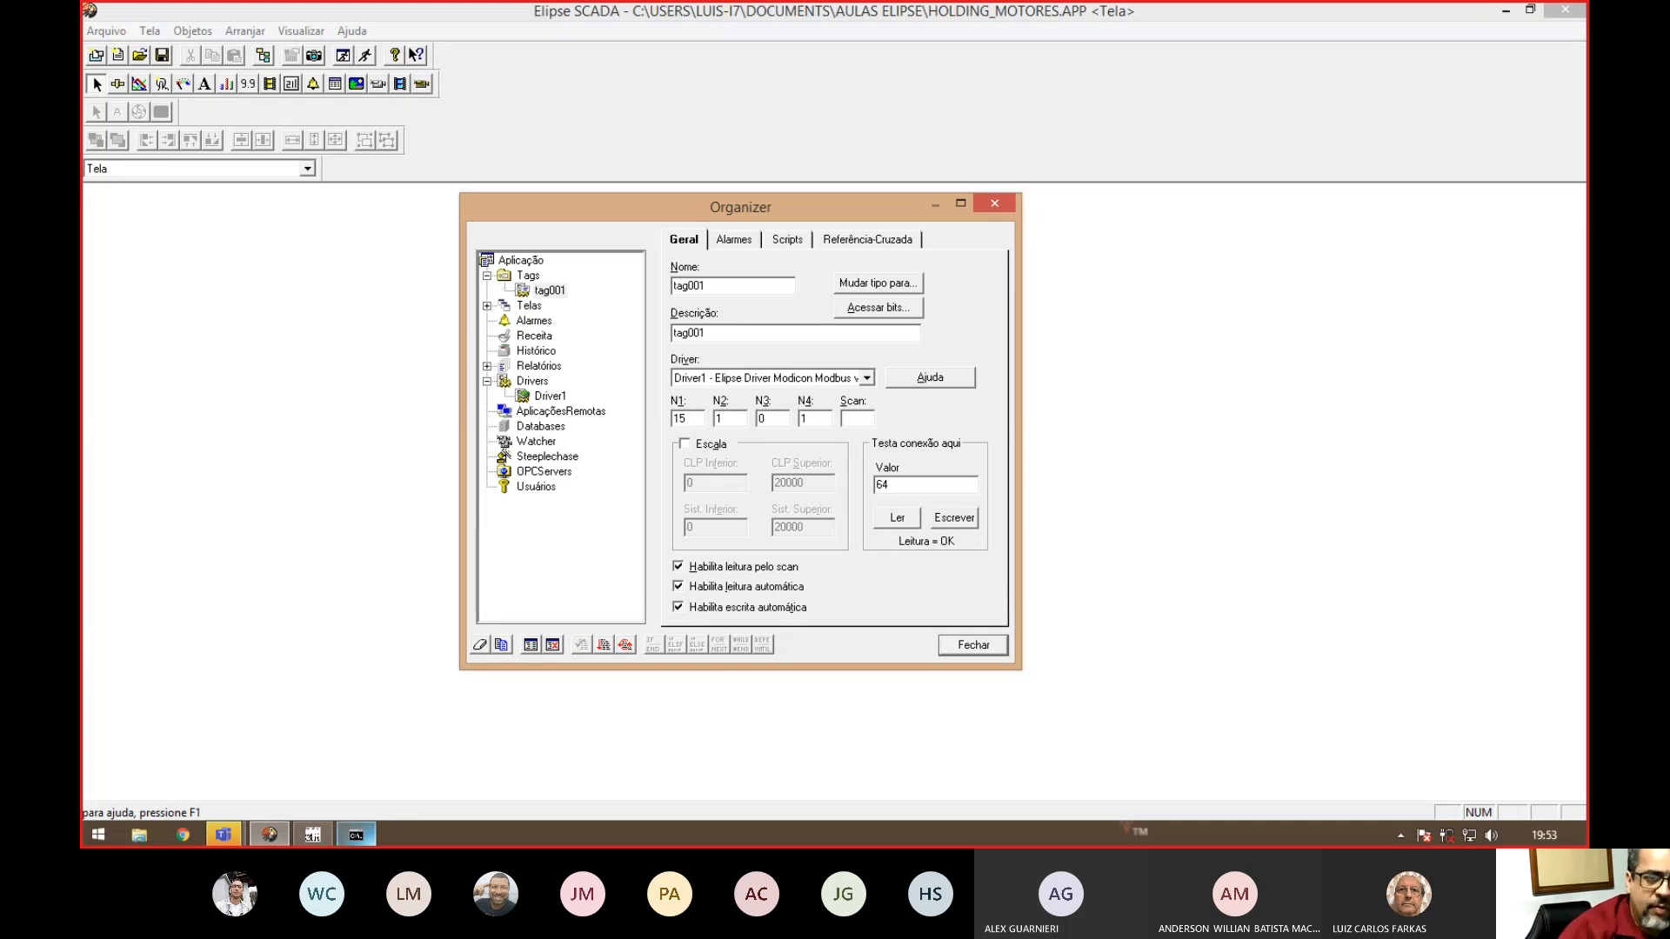
{"action": "type", "text": "50"}
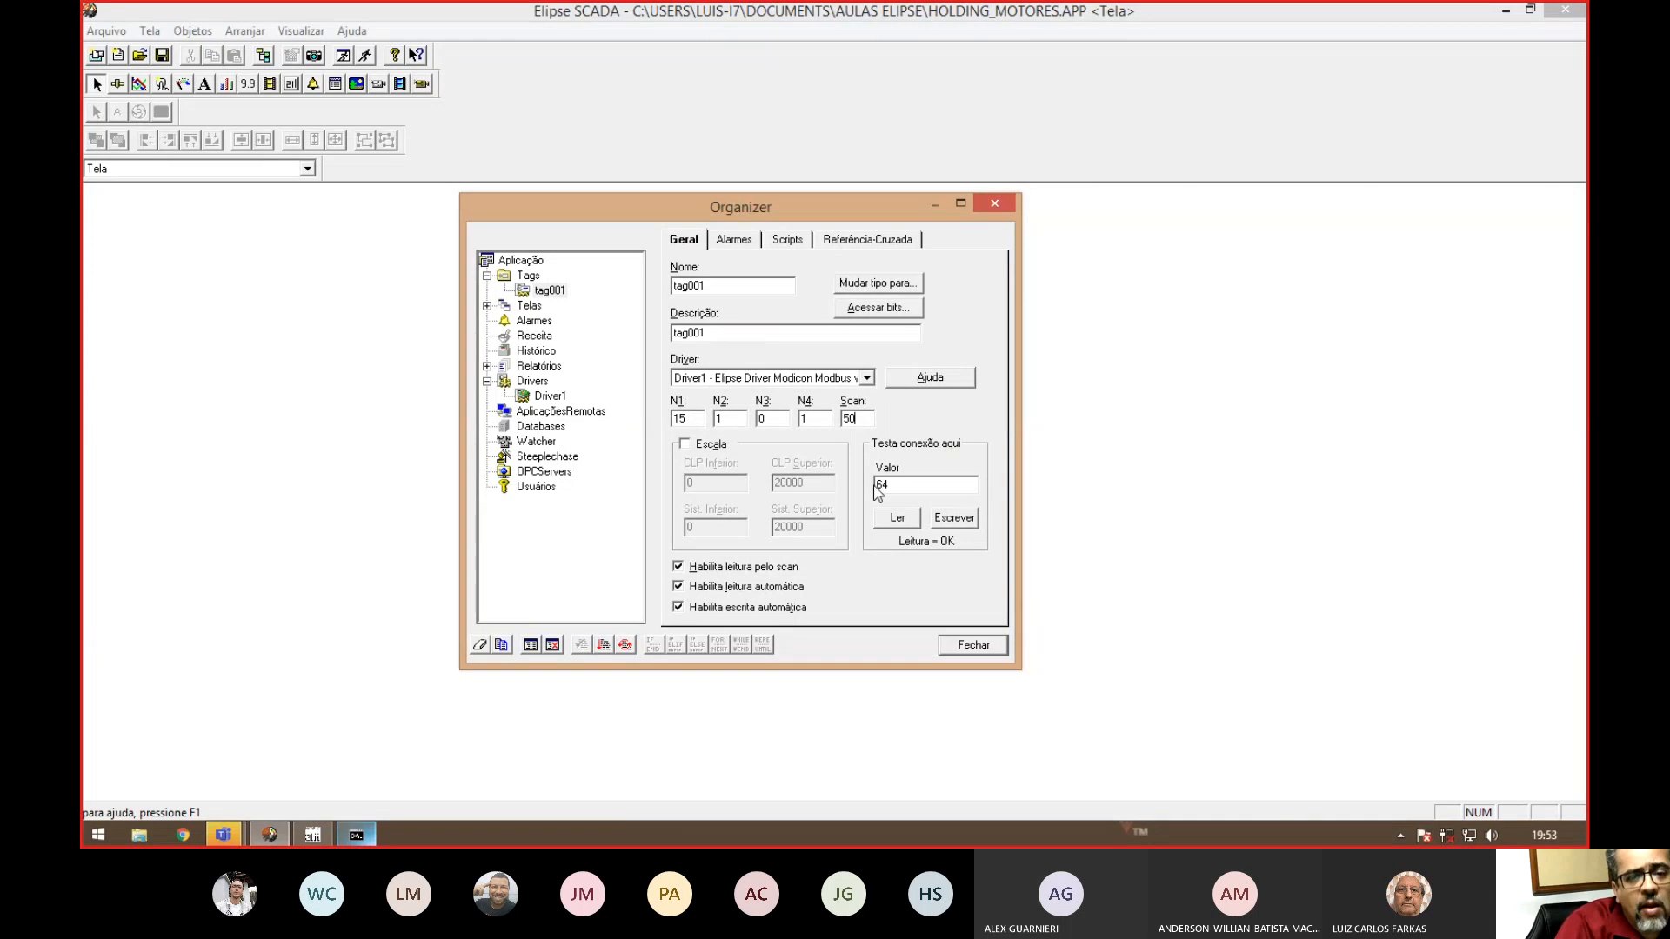
- Restore tag001's scan time to 1000 and close the Organizer
{"action": "left_click_drag", "start_coordinate": [866, 418], "coordinate": [815, 420]}
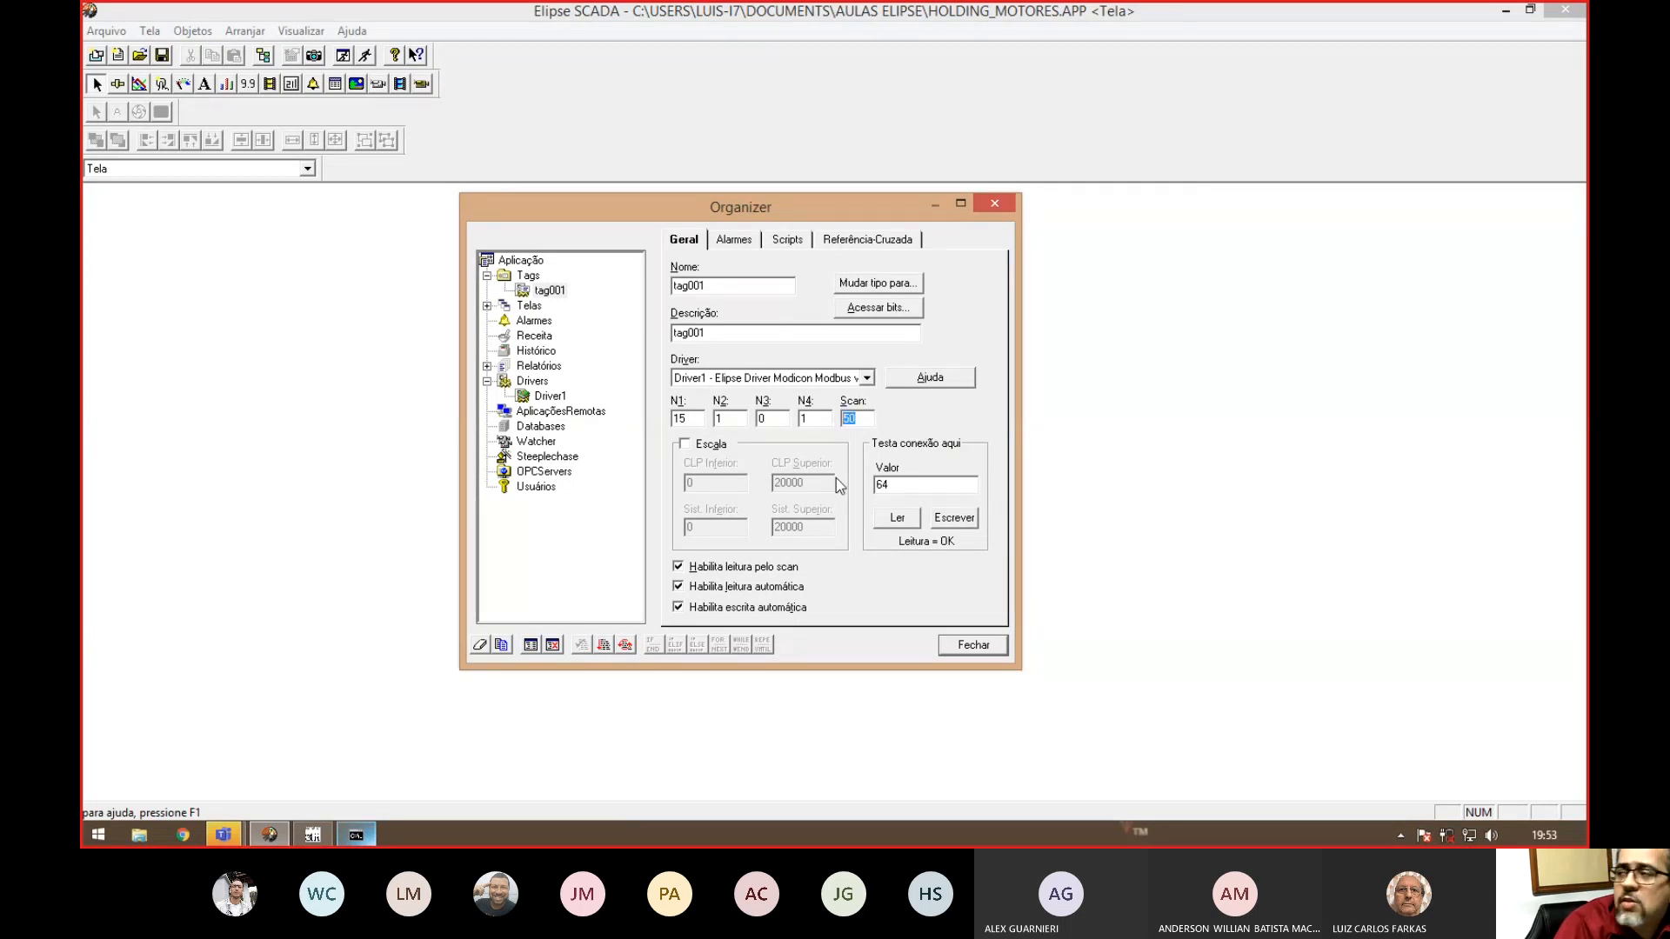
{"action": "left_click", "coordinate": [856, 417]}
{"action": "left_click_drag", "start_coordinate": [857, 418], "coordinate": [818, 427]}
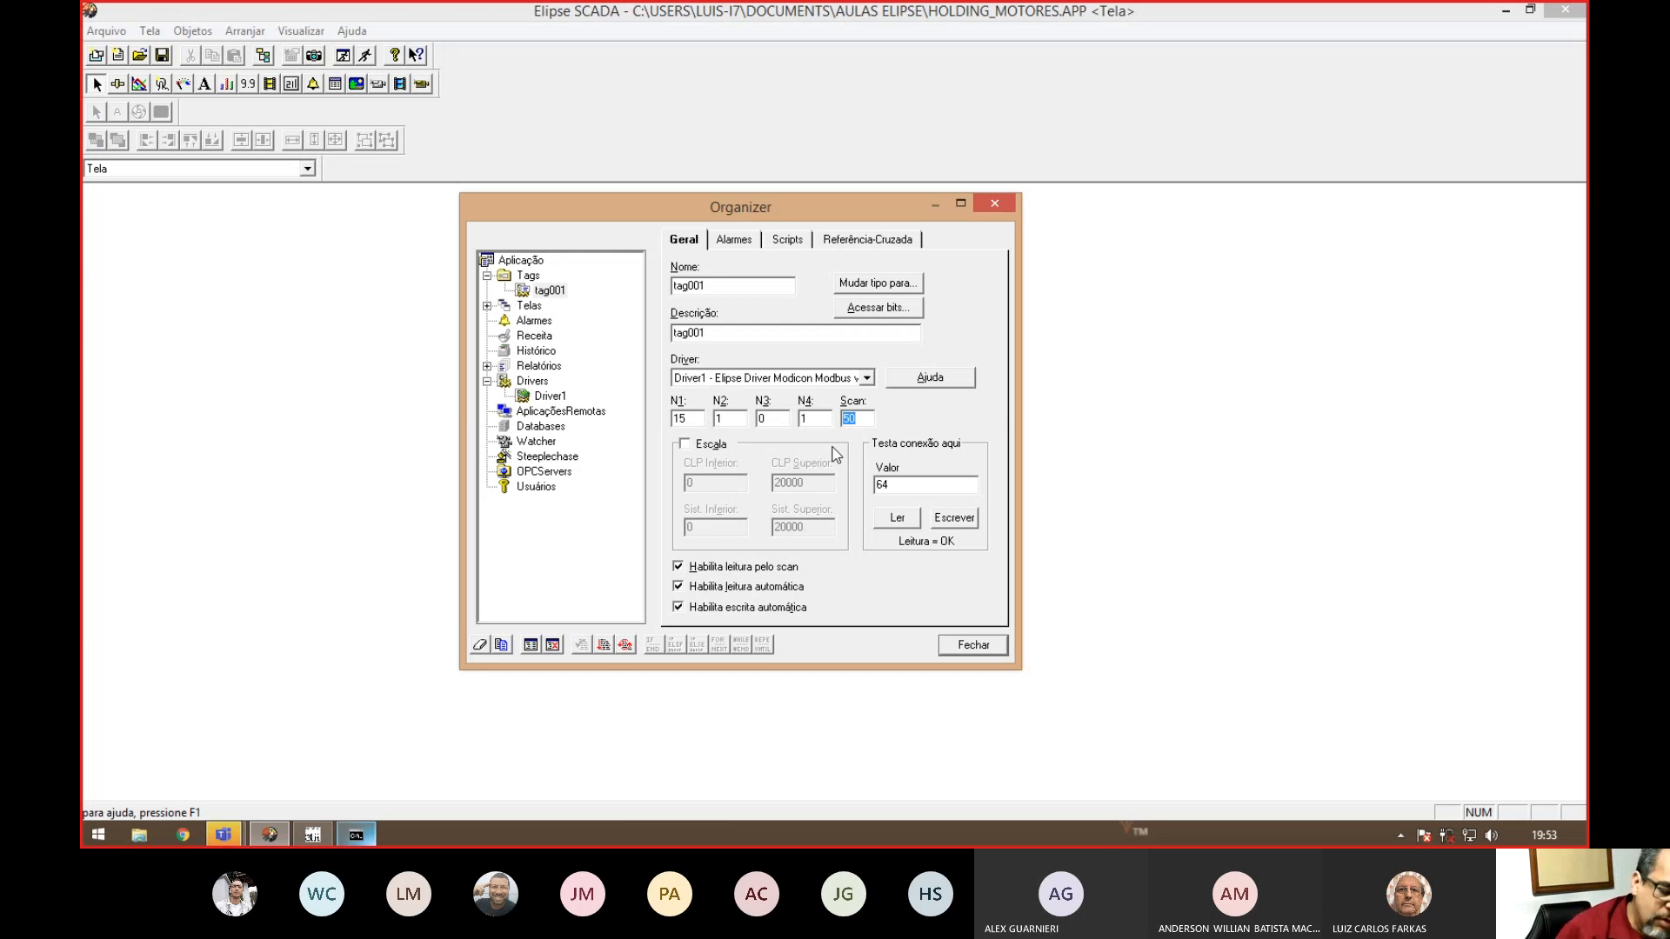
{"action": "type", "text": "1000"}
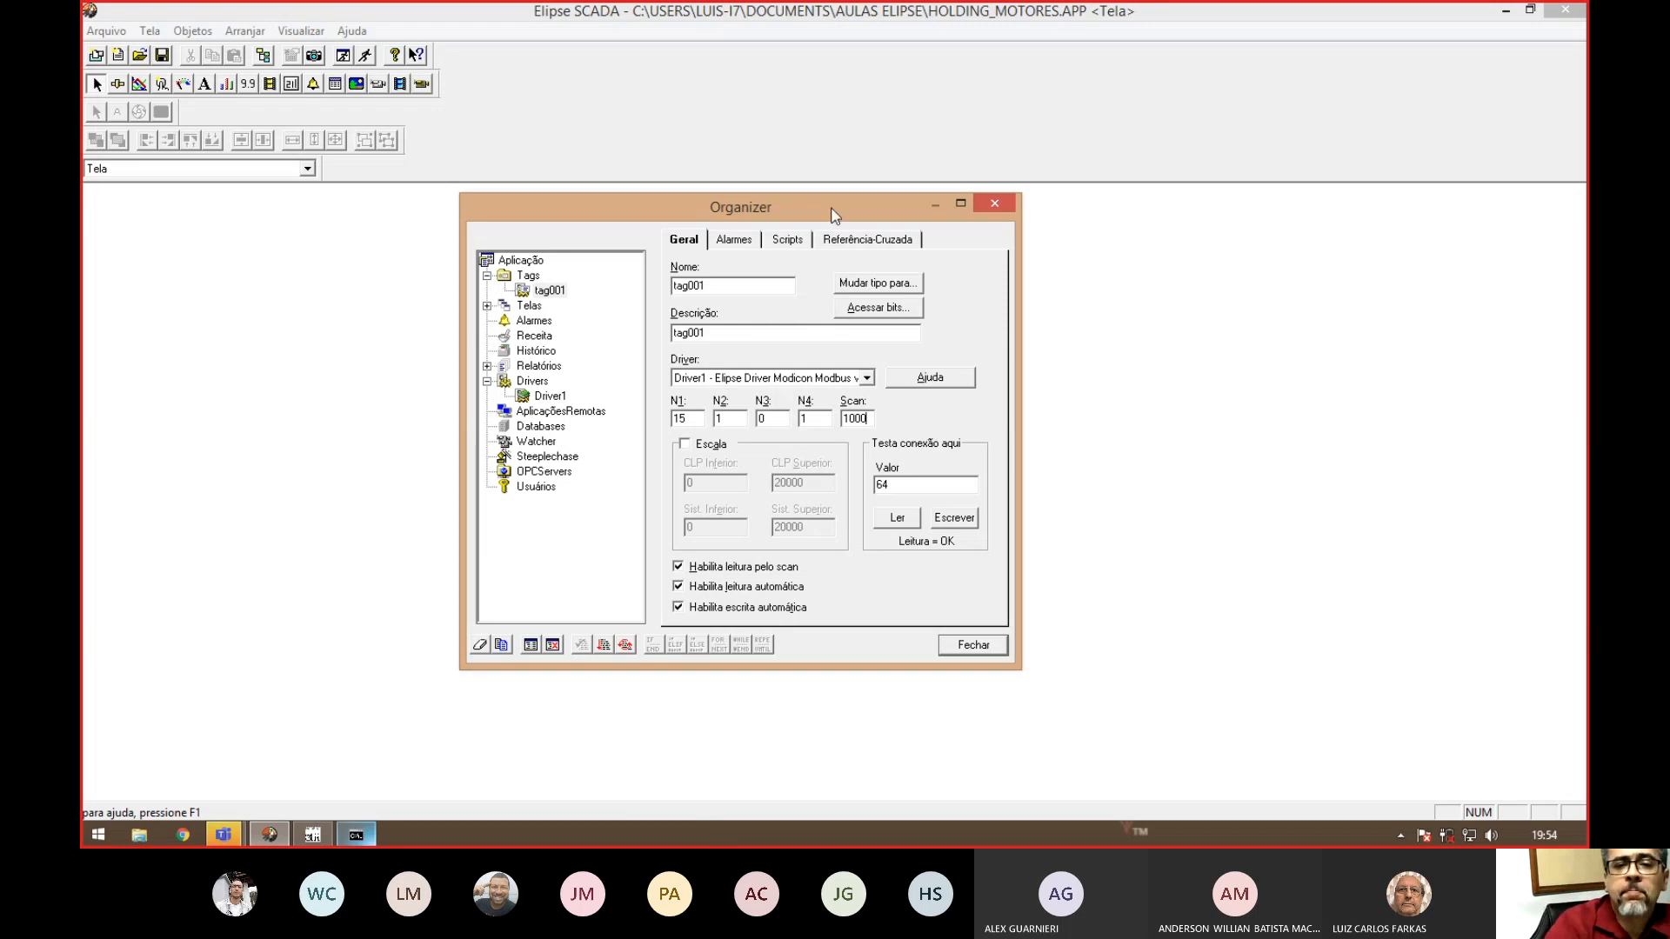
{"action": "left_click_drag", "start_coordinate": [833, 214], "coordinate": [988, 205]}
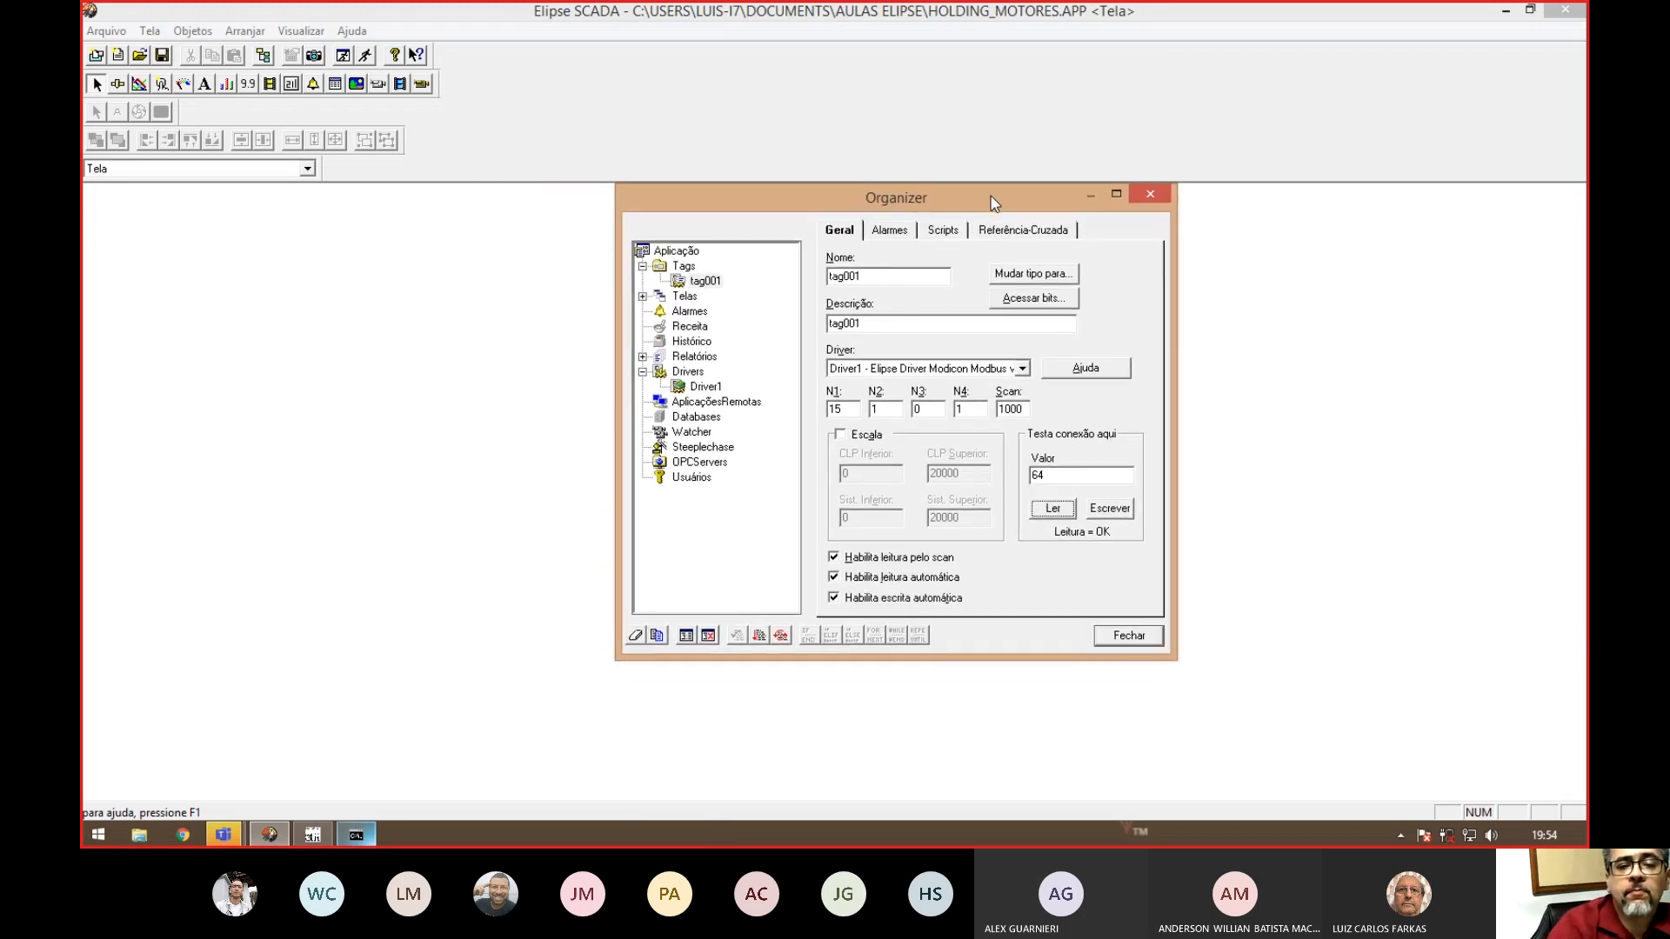
{"action": "left_click", "coordinate": [1131, 643]}
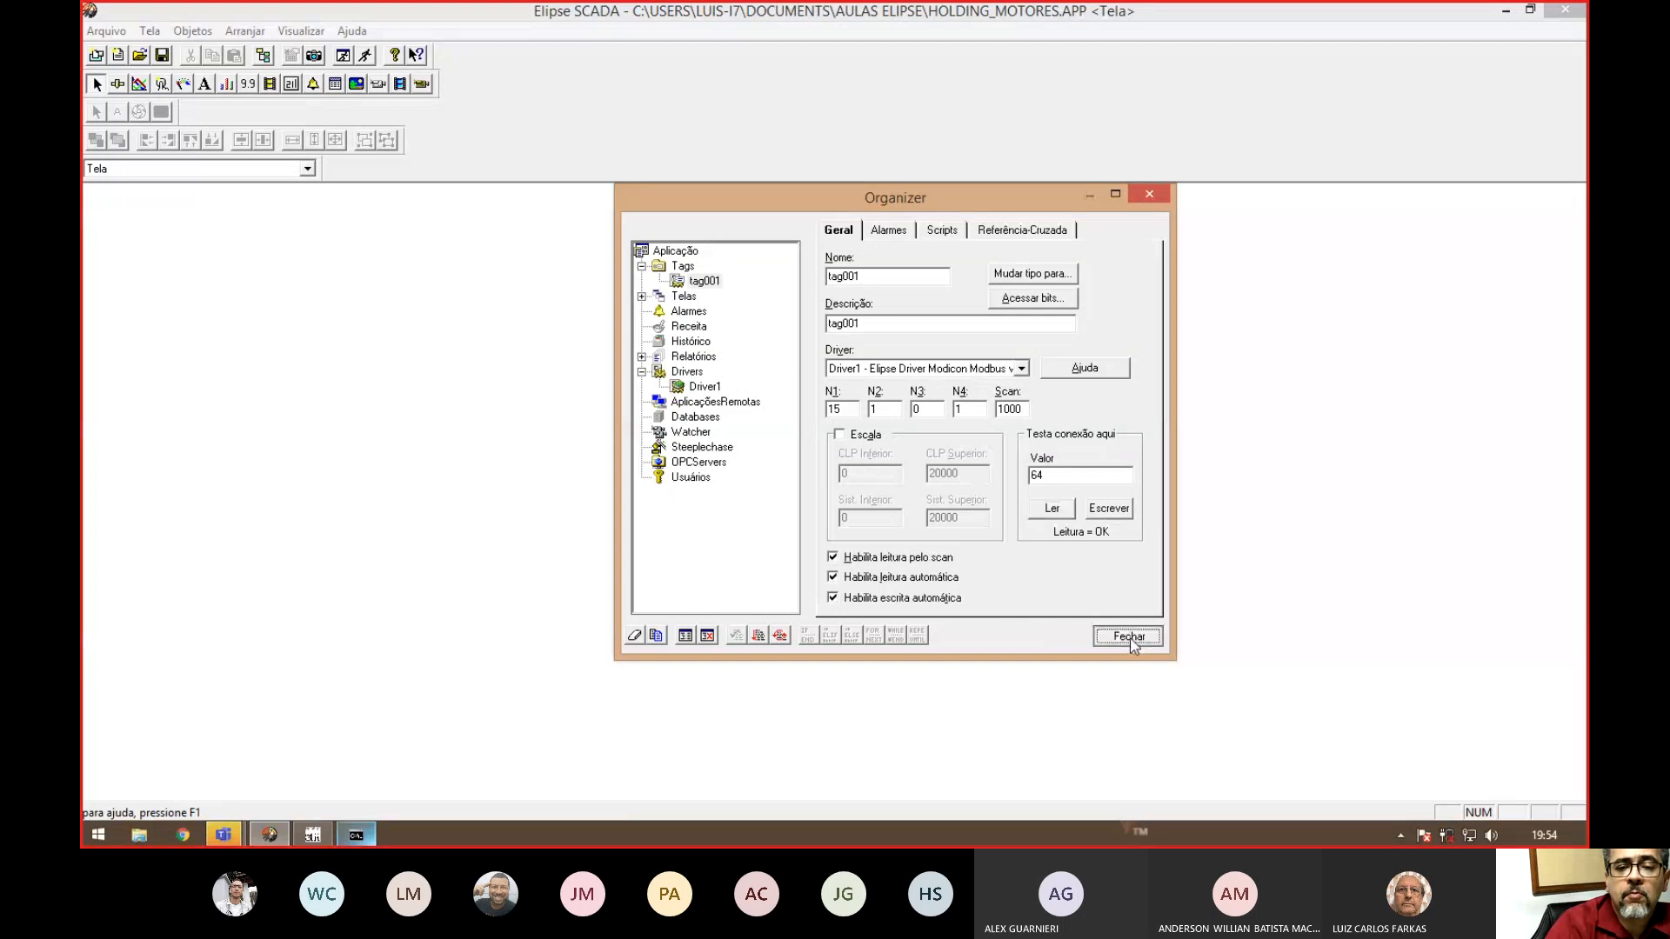
- Reopen tag001 in the Organizer, read its register value and write 200 through the connection test
{"action": "left_click", "coordinate": [162, 83]}
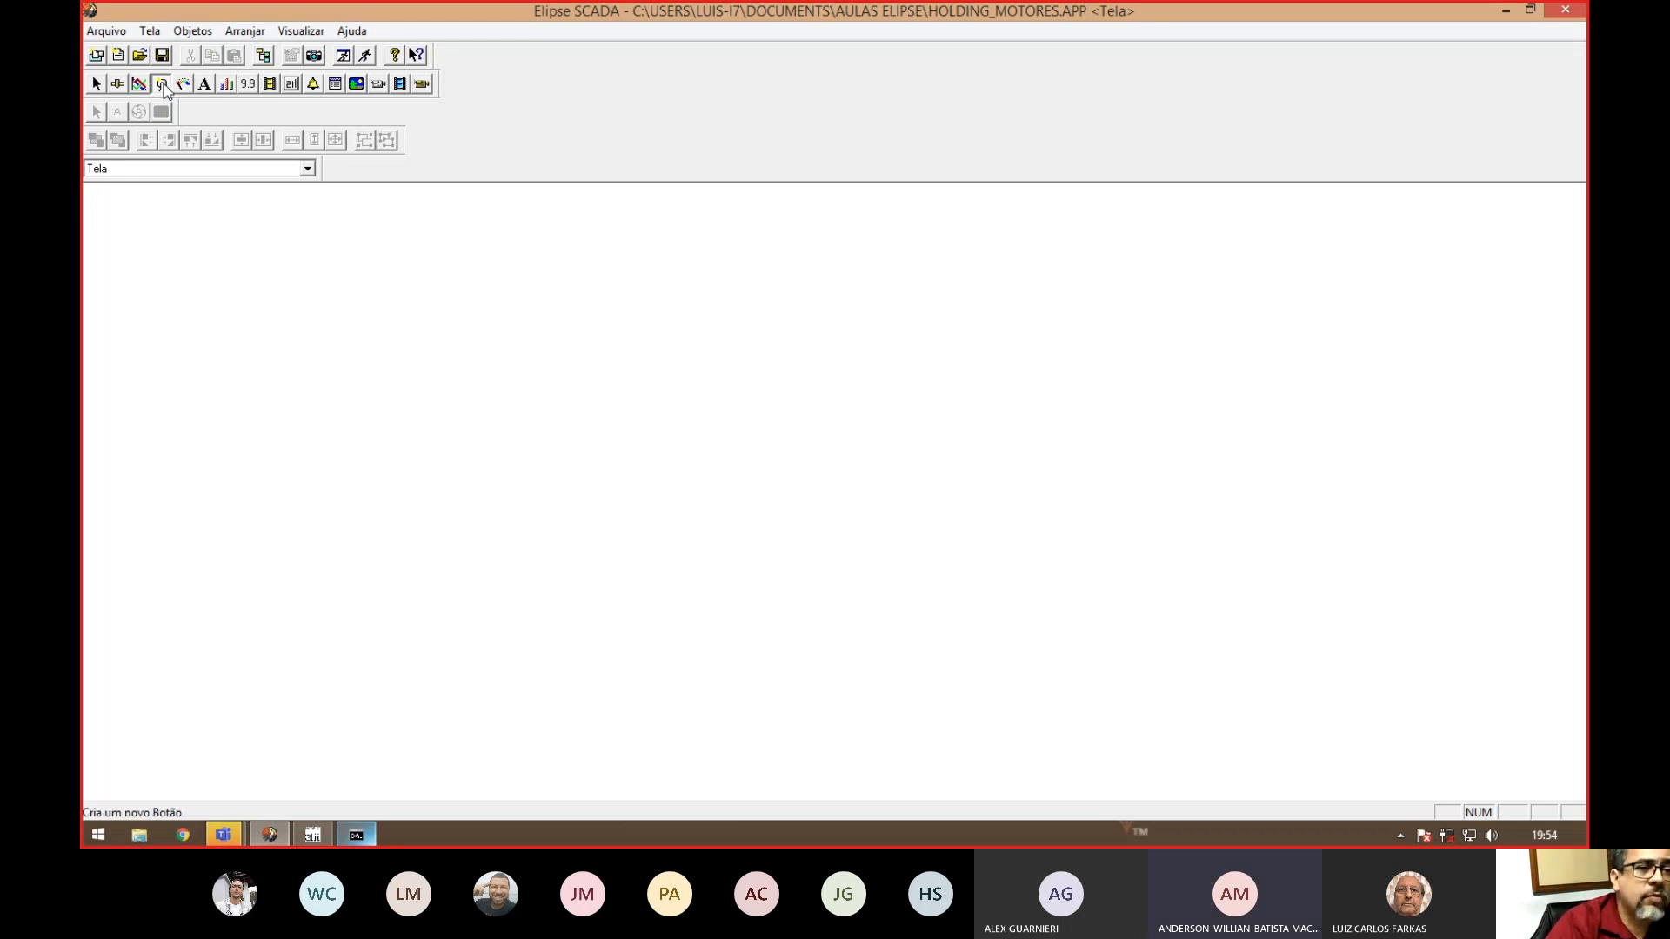
{"action": "left_click", "coordinate": [265, 54]}
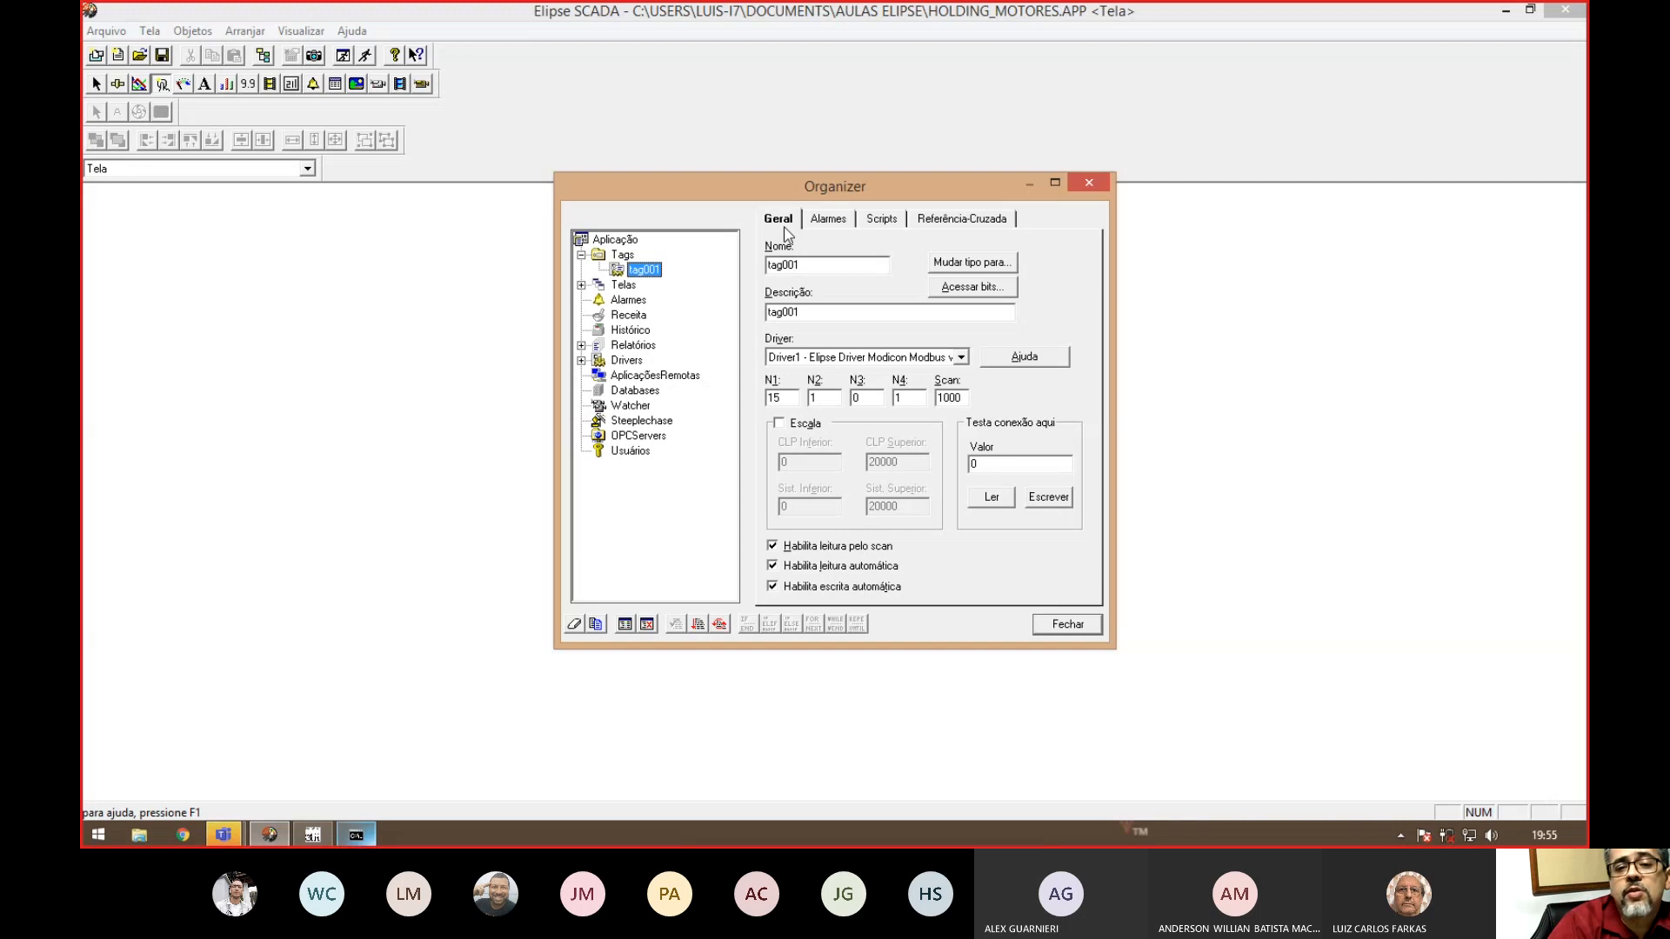
{"action": "left_click", "coordinate": [994, 499]}
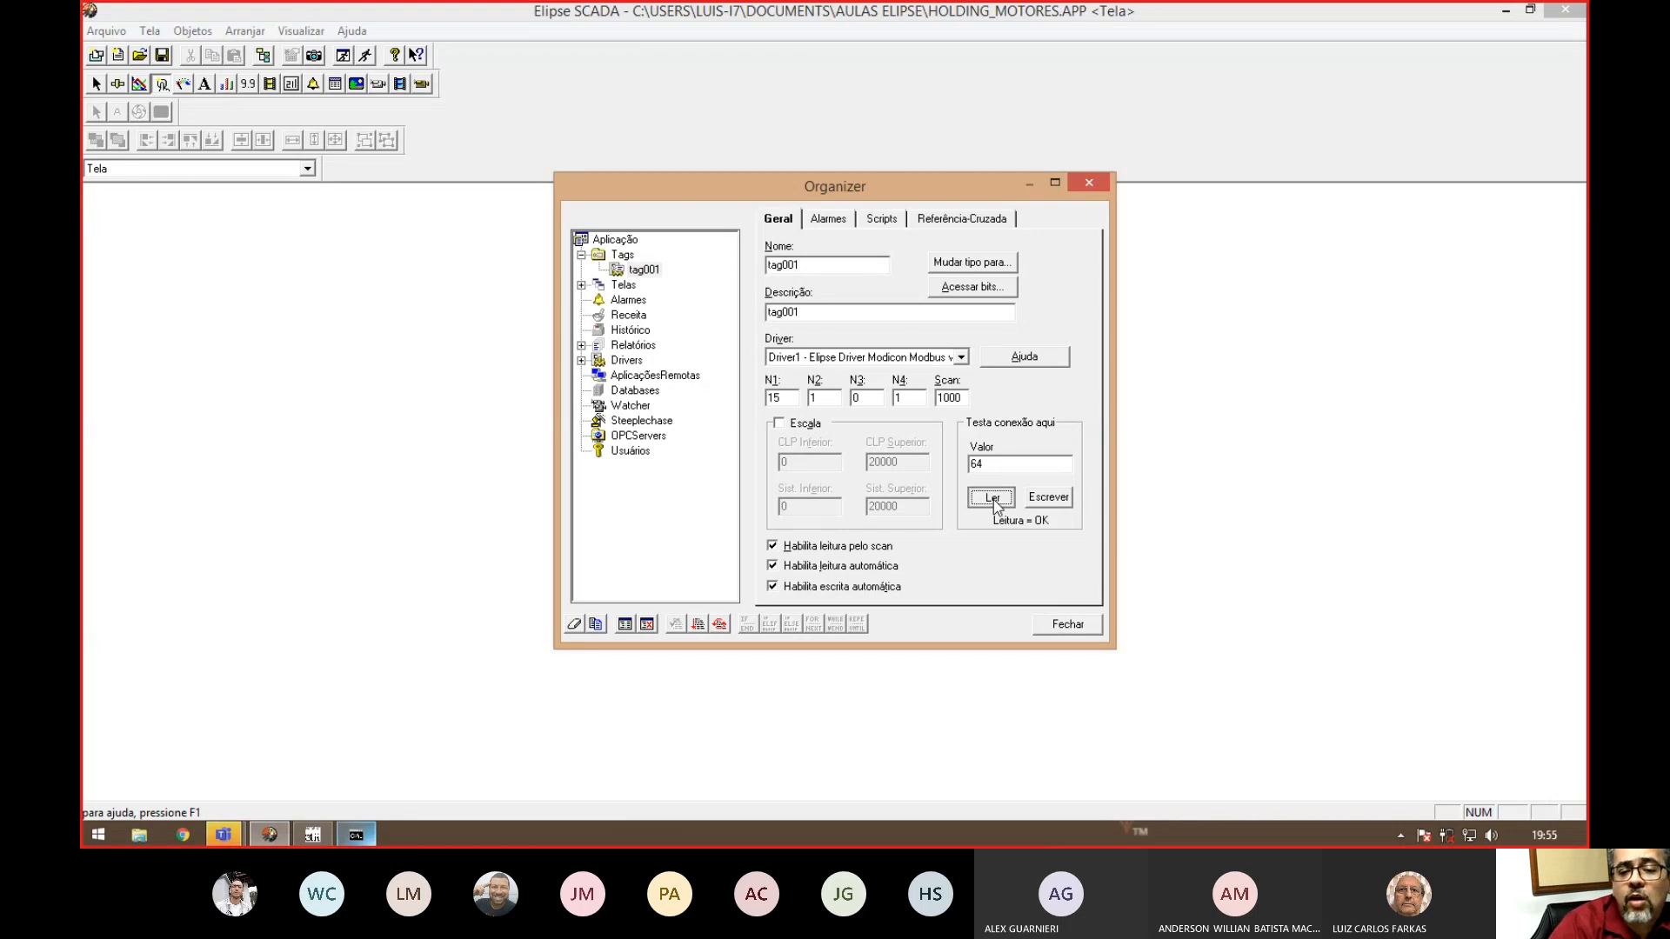
{"action": "double_click", "coordinate": [979, 464]}
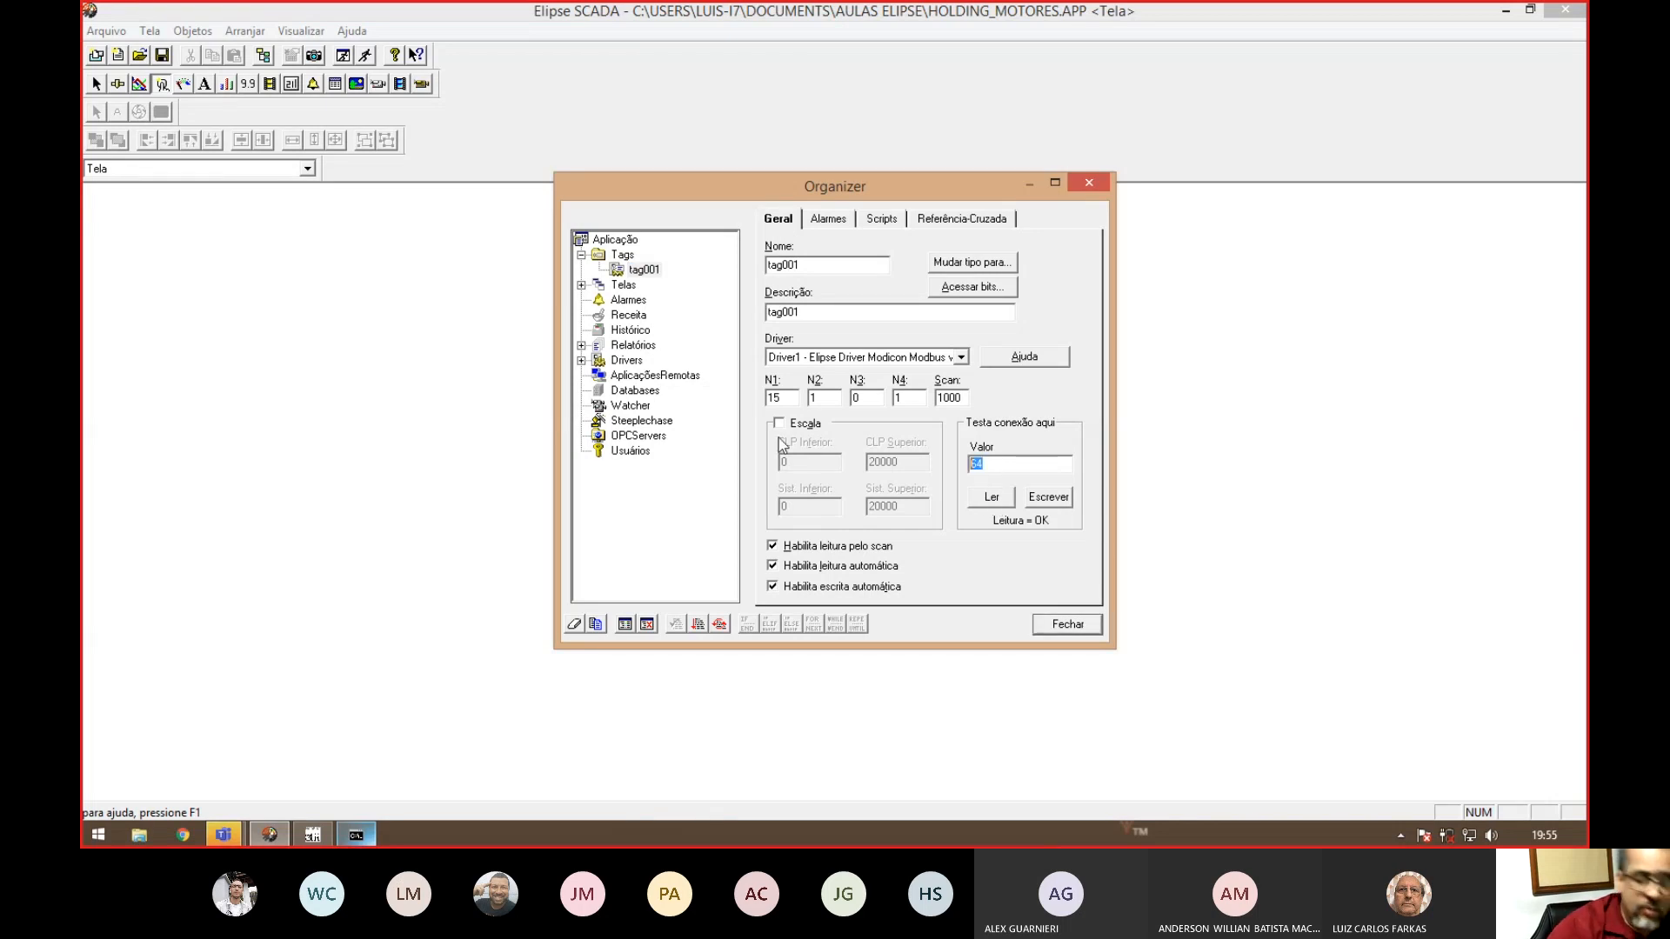
{"action": "type", "text": "200"}
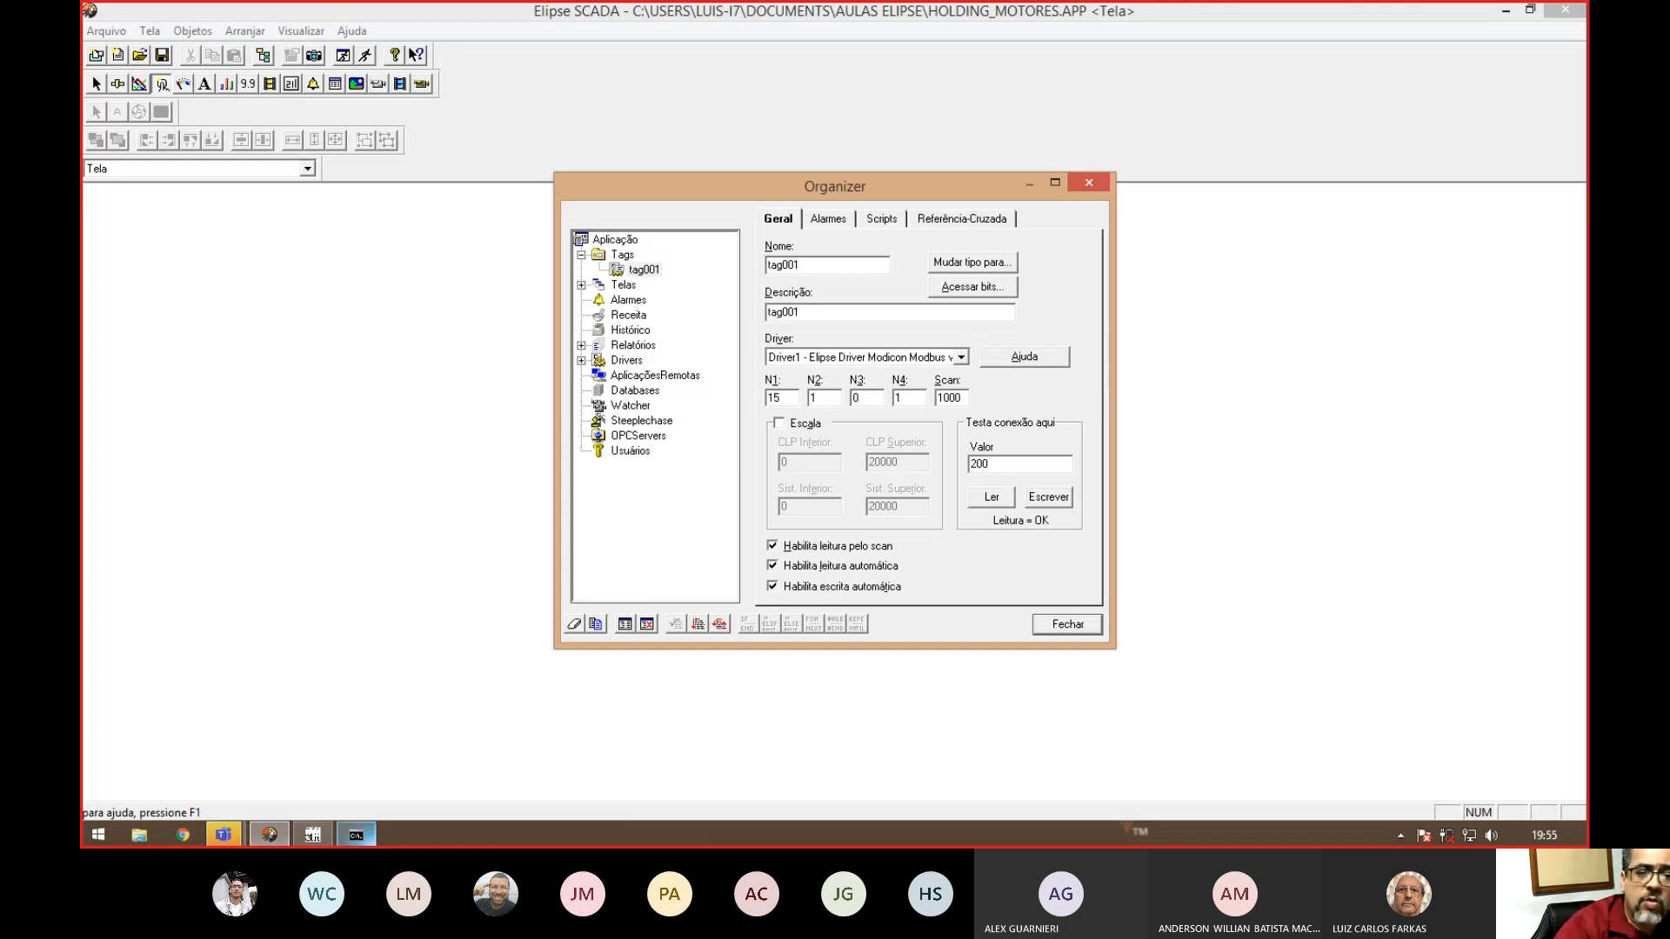
{"action": "left_click", "coordinate": [1049, 497]}
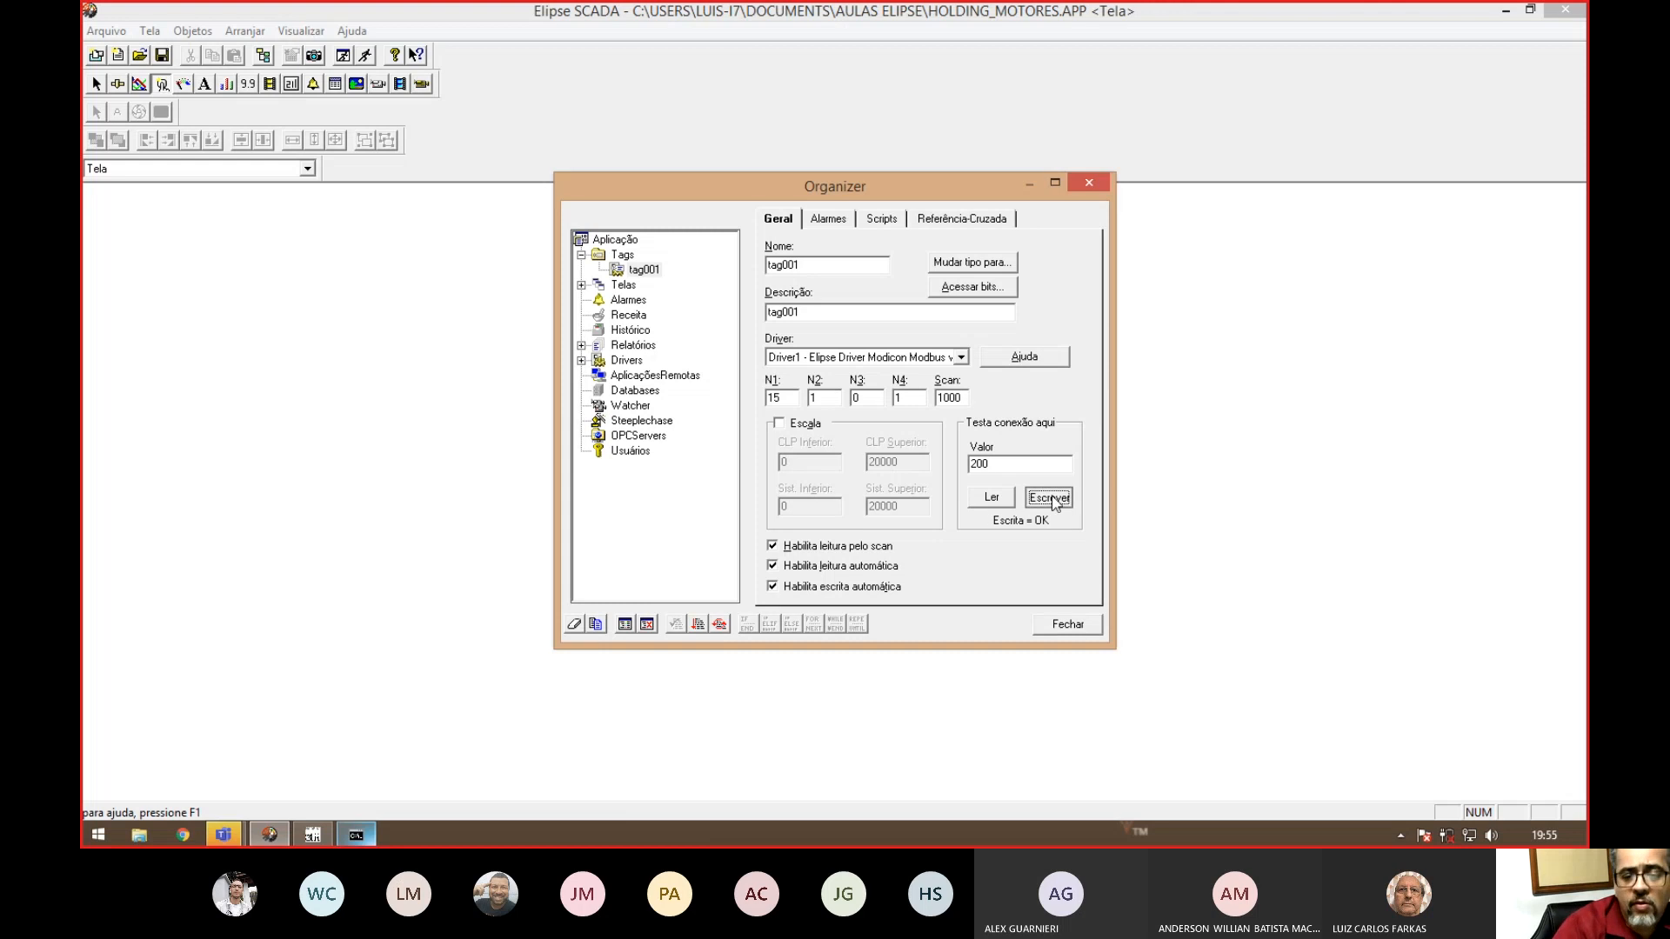
{"action": "left_click", "coordinate": [1050, 499]}
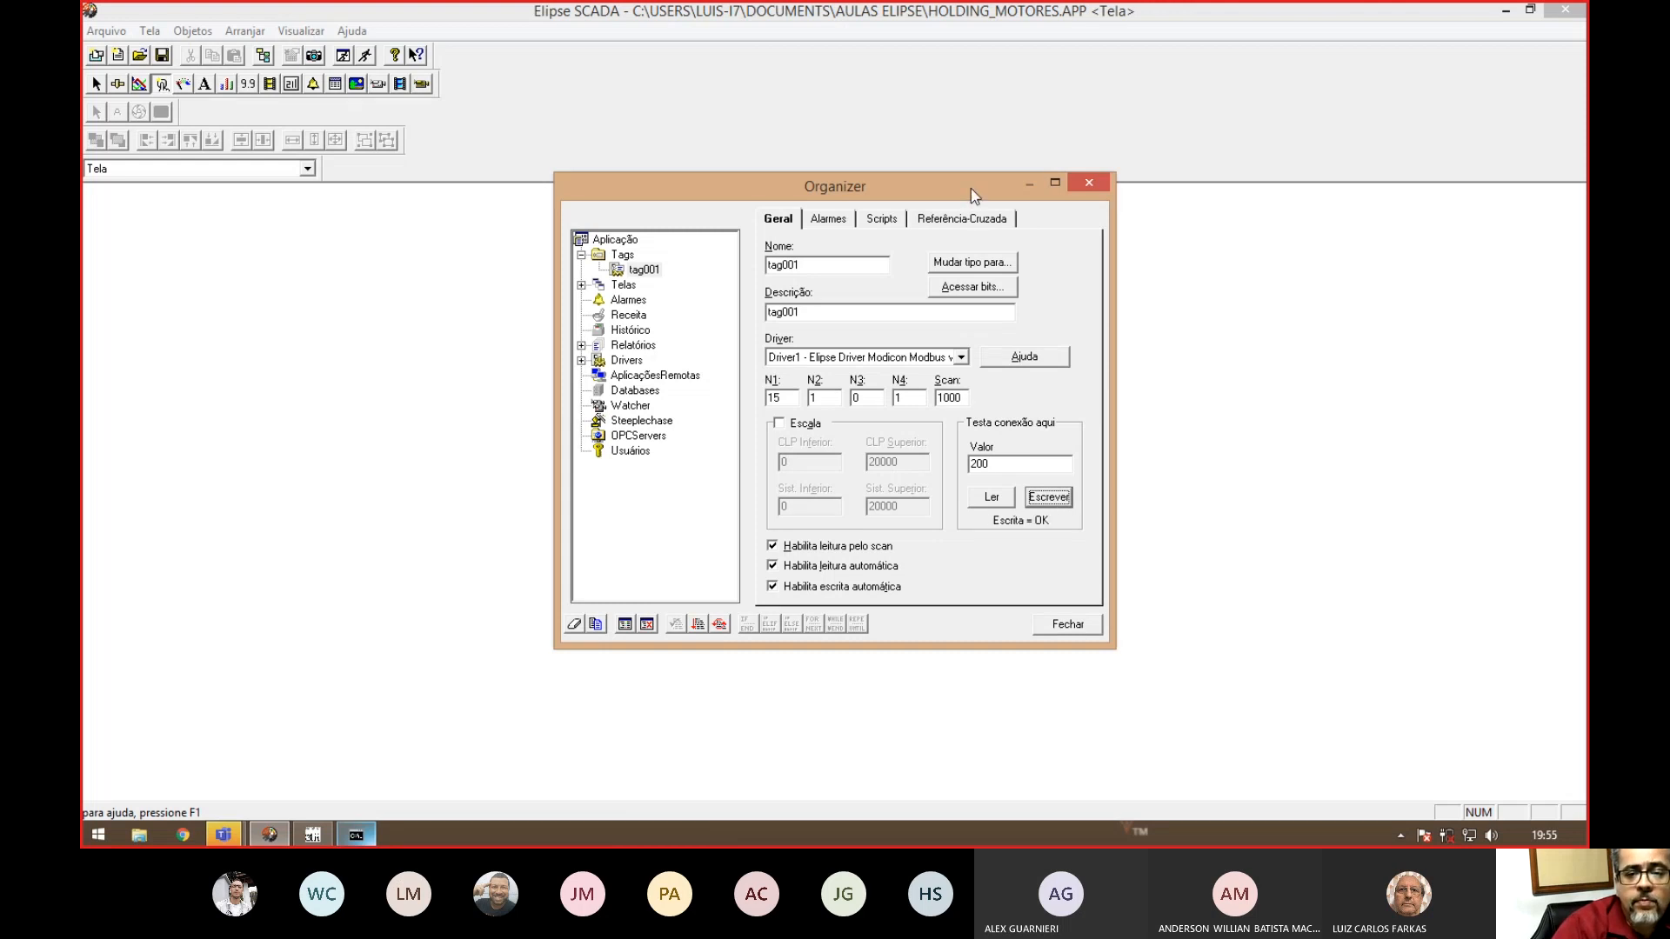
- Repeat the read and write tests on tag001 with the value 200
{"action": "left_click_drag", "start_coordinate": [970, 188], "coordinate": [786, 201]}
{"action": "left_click", "coordinate": [807, 510]}
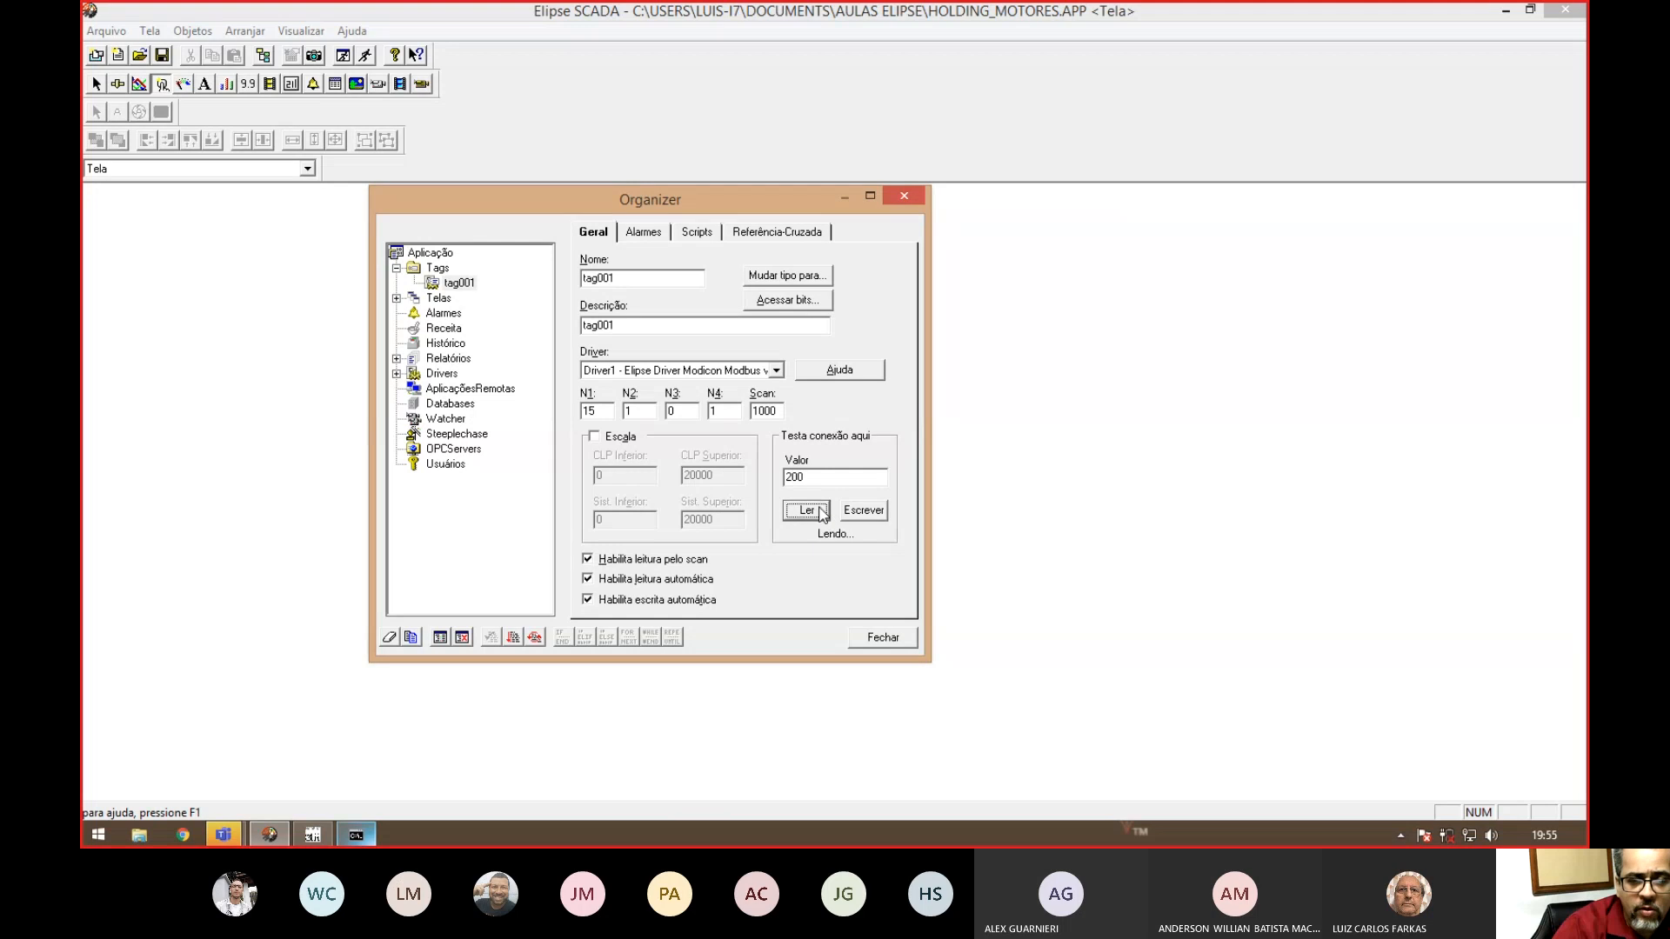
{"action": "left_click", "coordinate": [866, 513]}
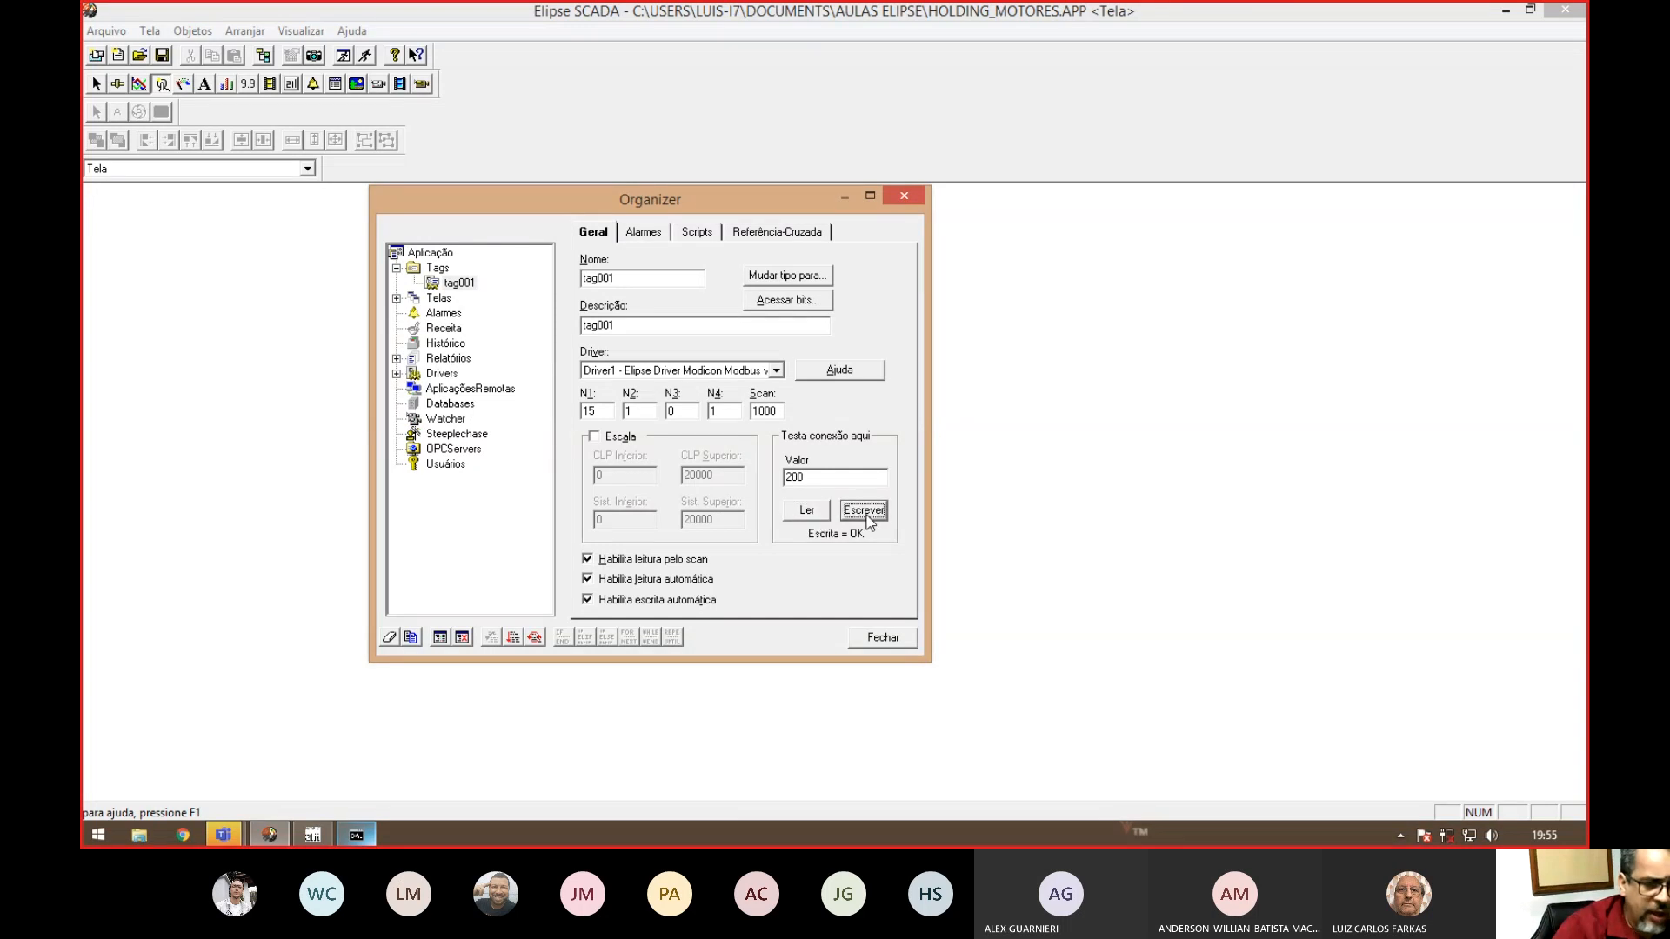
{"action": "left_click", "coordinate": [859, 514]}
{"action": "left_click", "coordinate": [808, 515]}
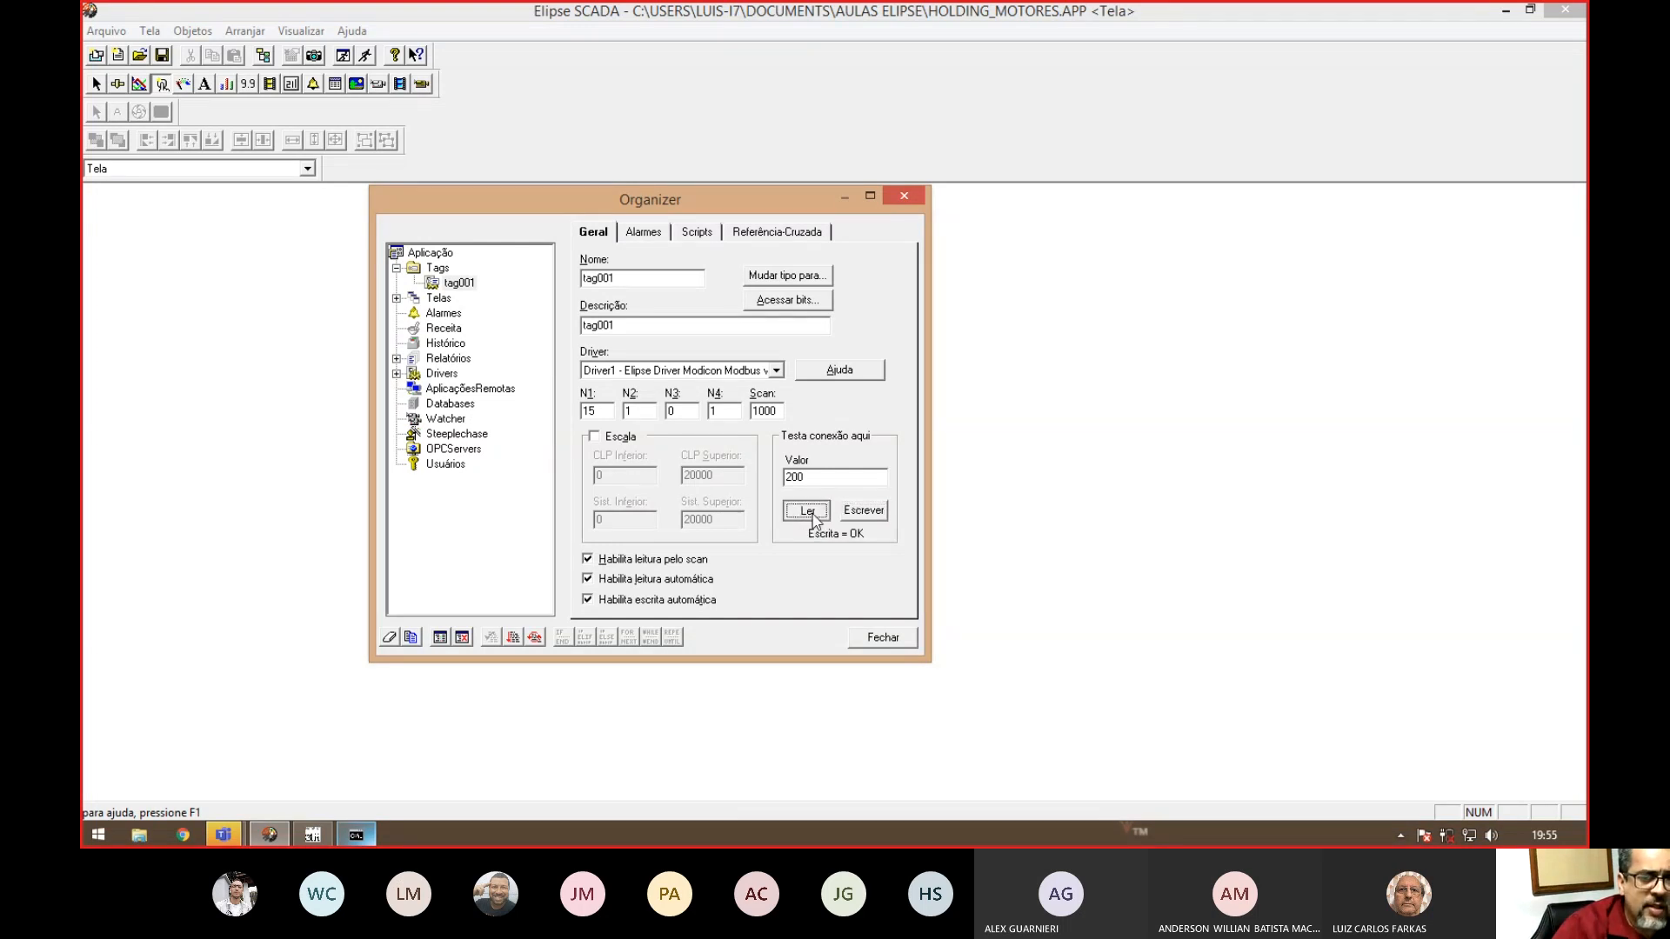
{"action": "left_click", "coordinate": [870, 518]}
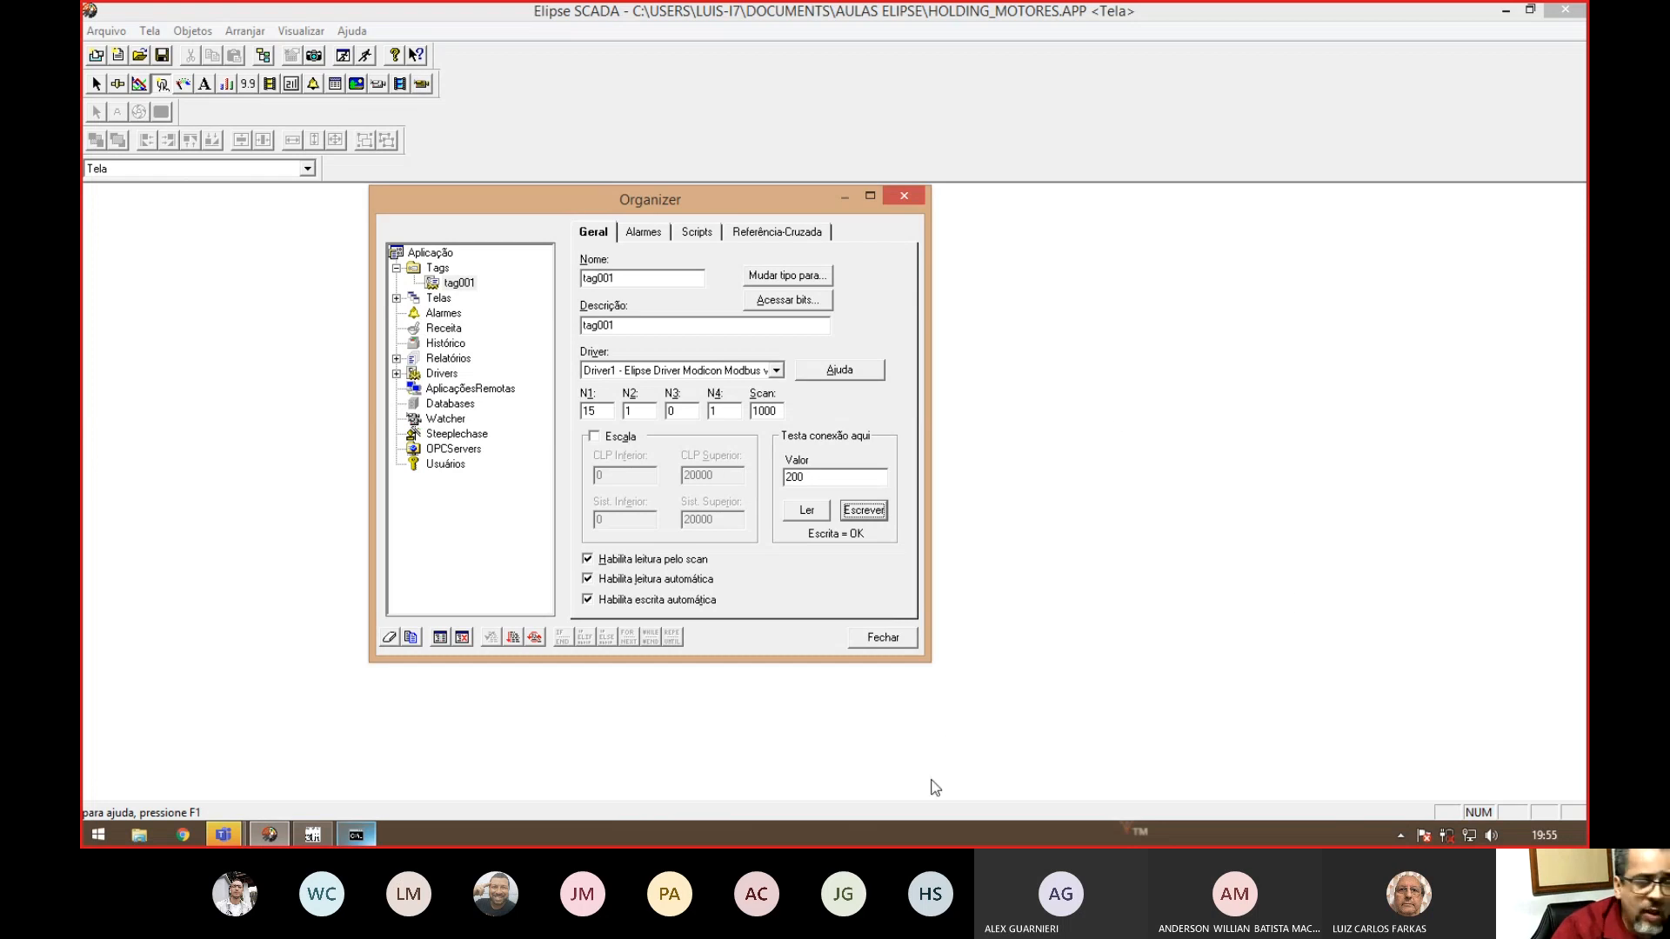
{"action": "left_click_drag", "start_coordinate": [814, 479], "coordinate": [785, 478]}
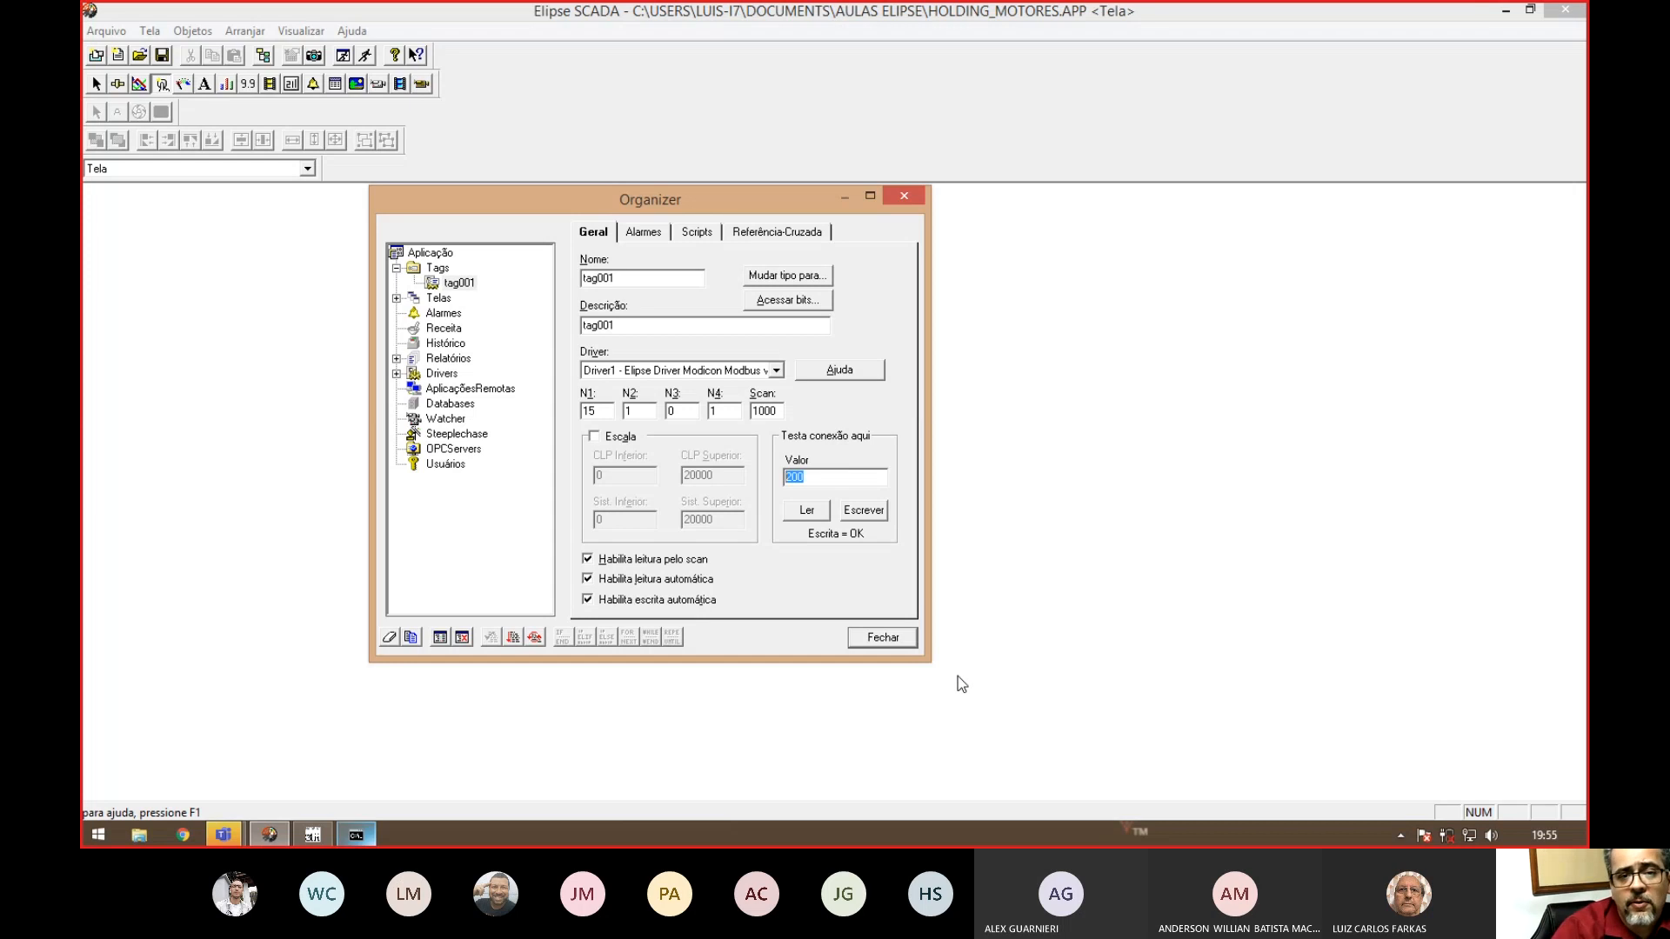
- Write the value 200 to tag001 again and place the ModSim32 window beside the Organizer to check holding register 40001
{"action": "left_click", "coordinate": [870, 513]}
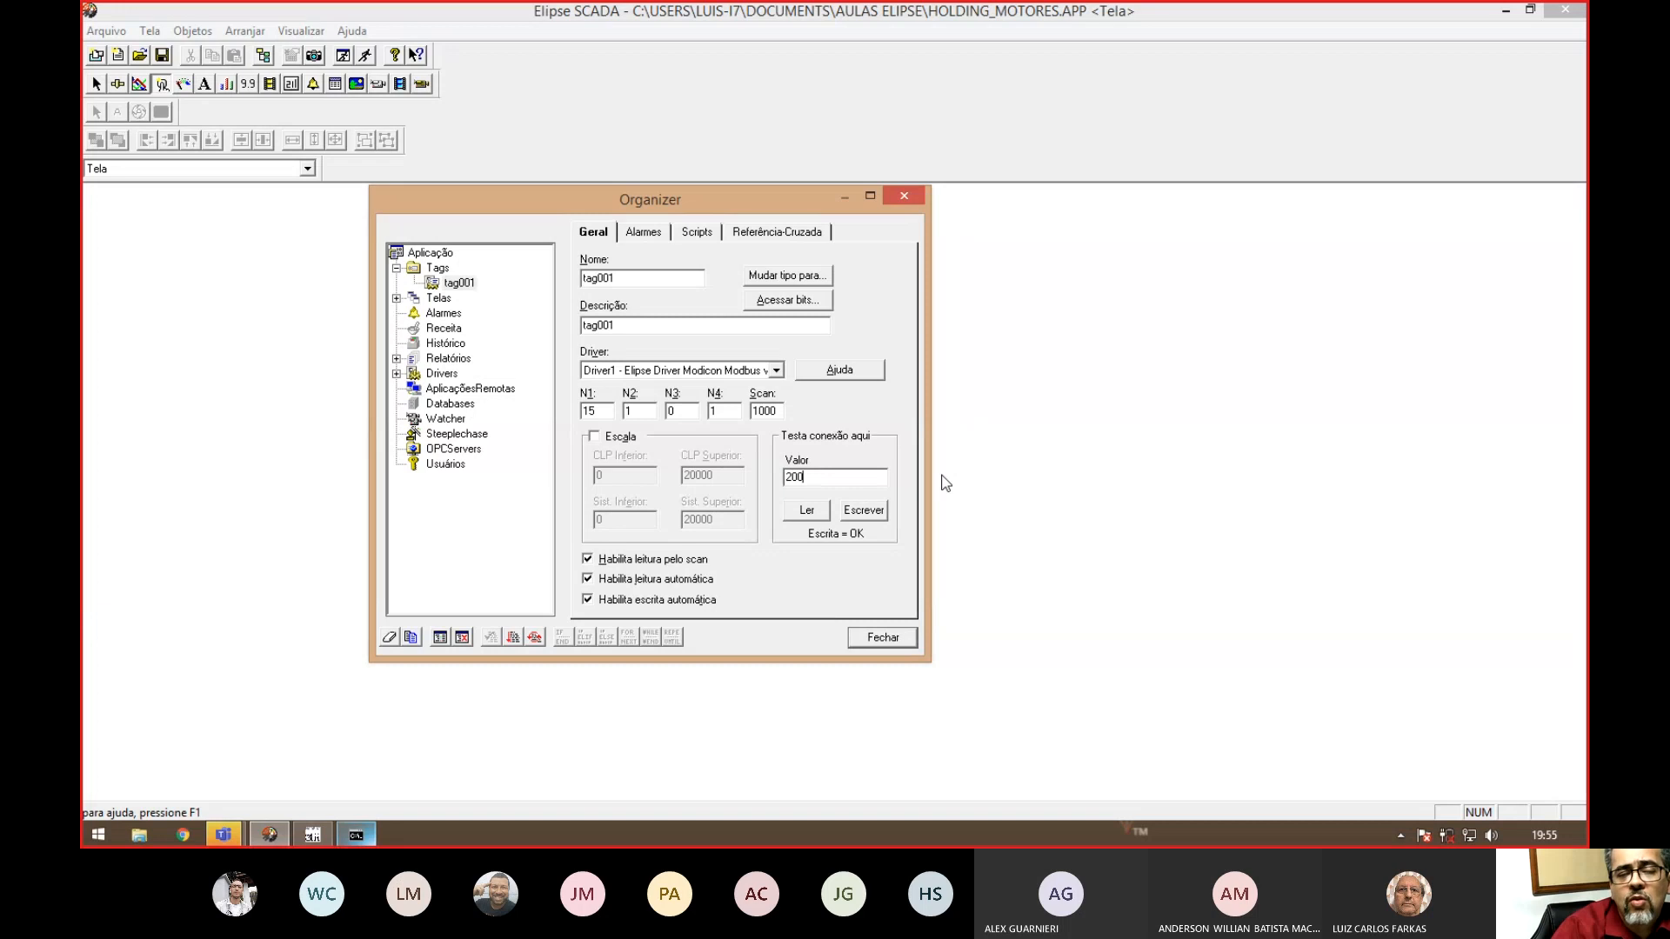
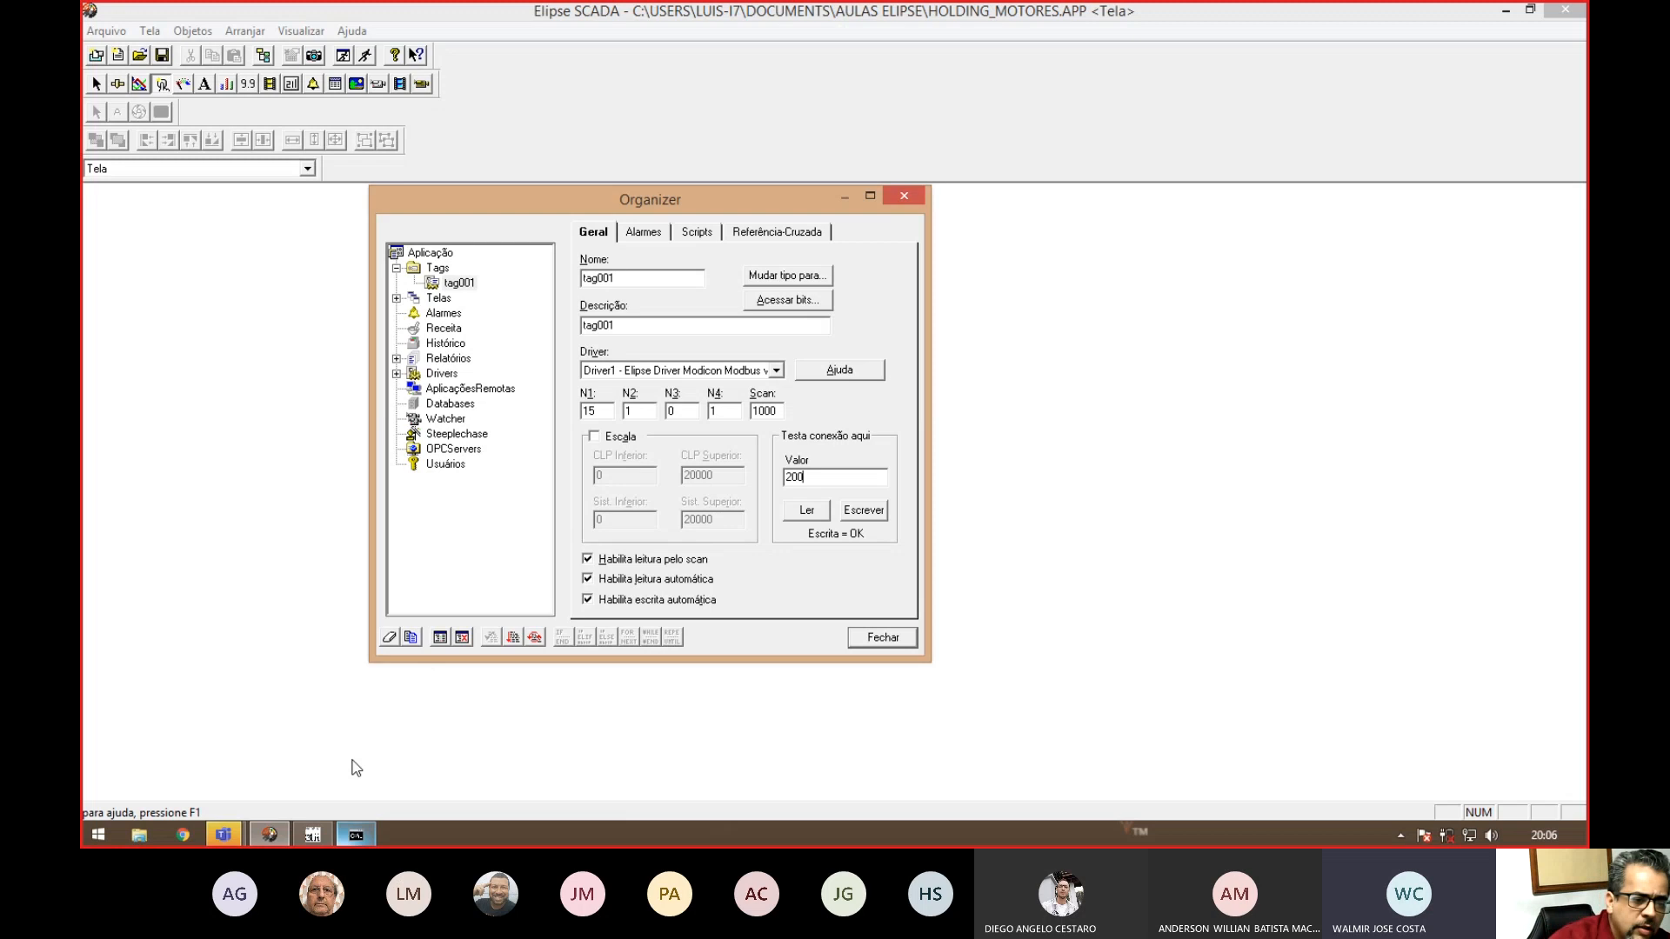
{"action": "left_click", "coordinate": [312, 835]}
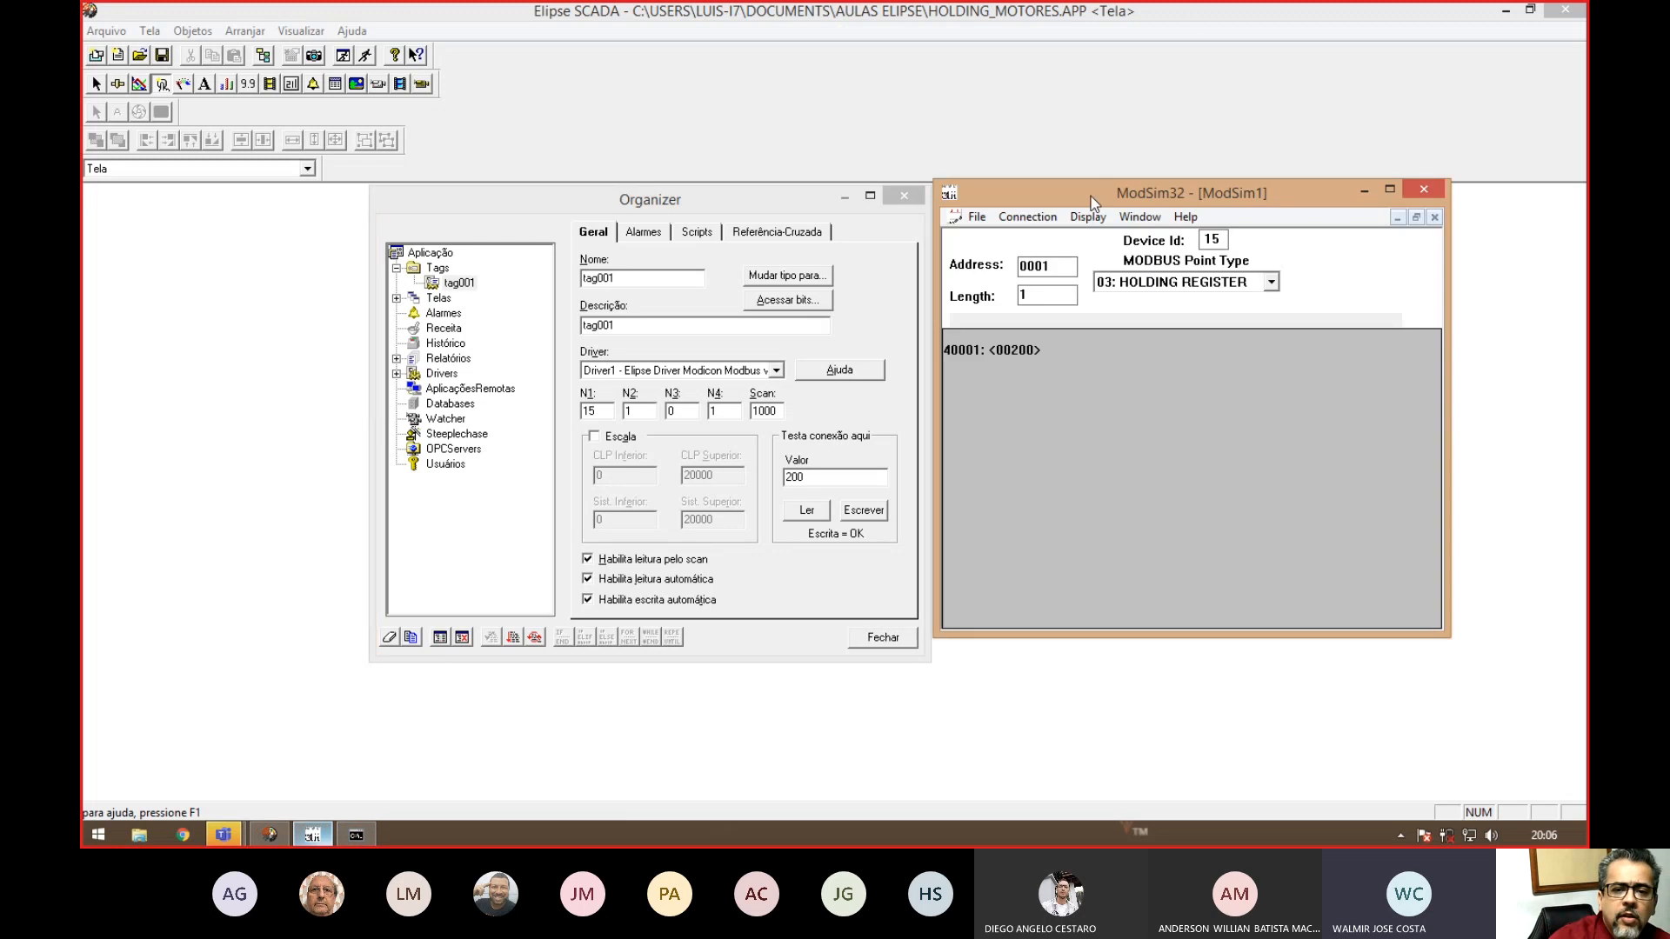
{"action": "left_click_drag", "start_coordinate": [1093, 202], "coordinate": [488, 211]}
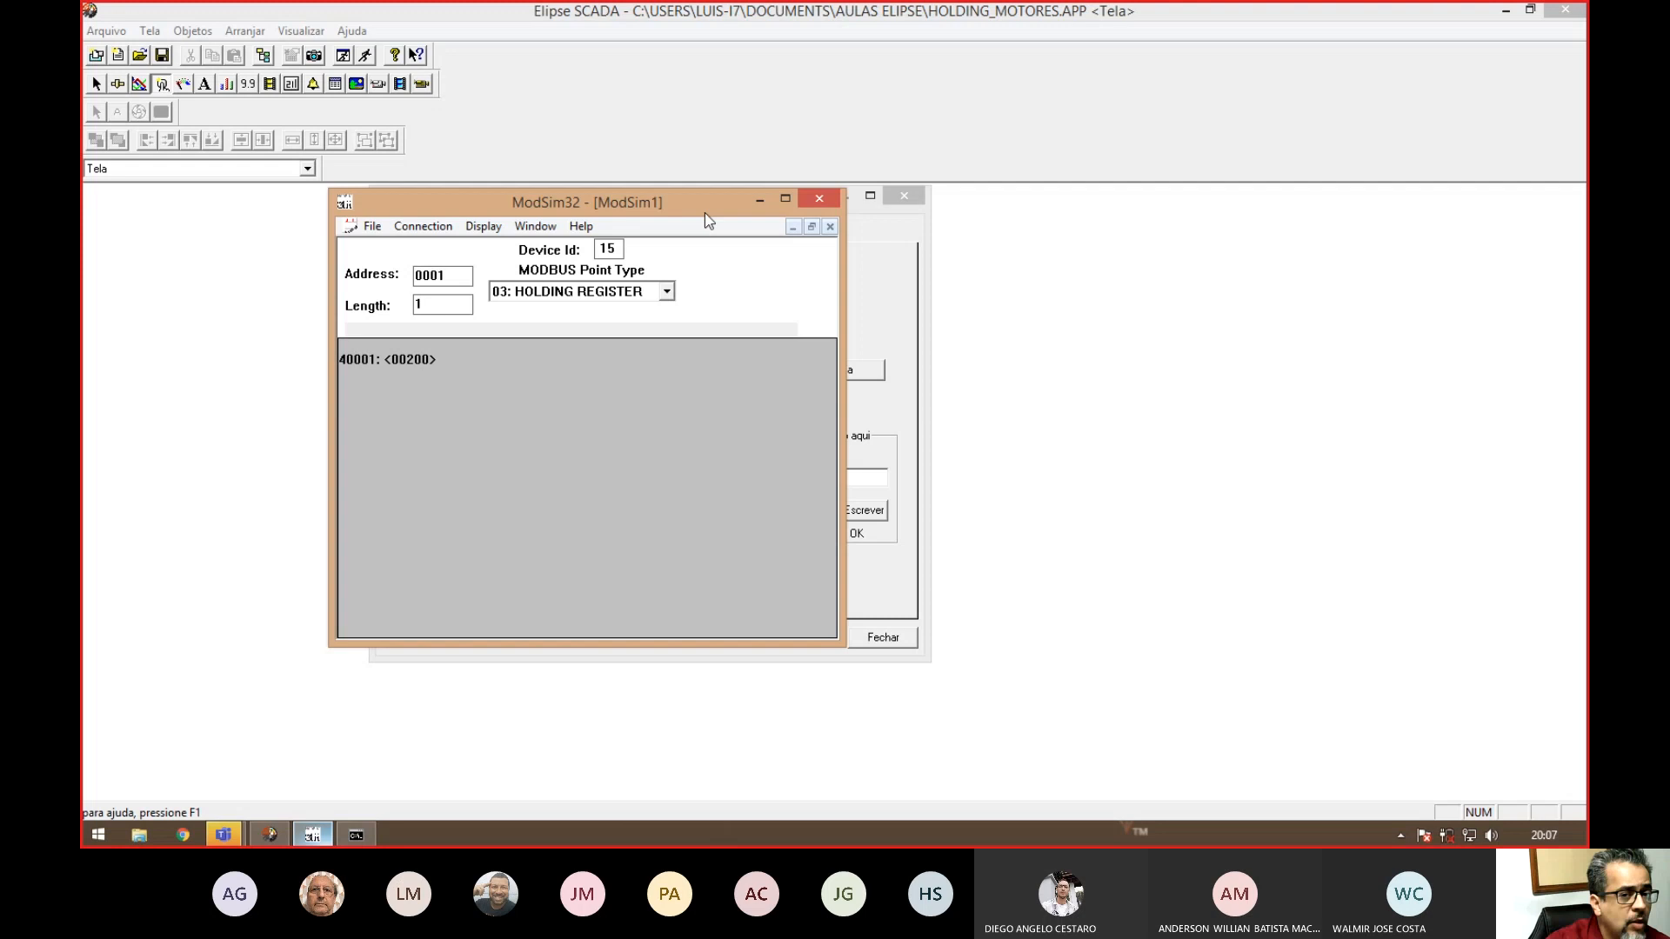
{"action": "left_click_drag", "start_coordinate": [704, 213], "coordinate": [781, 206]}
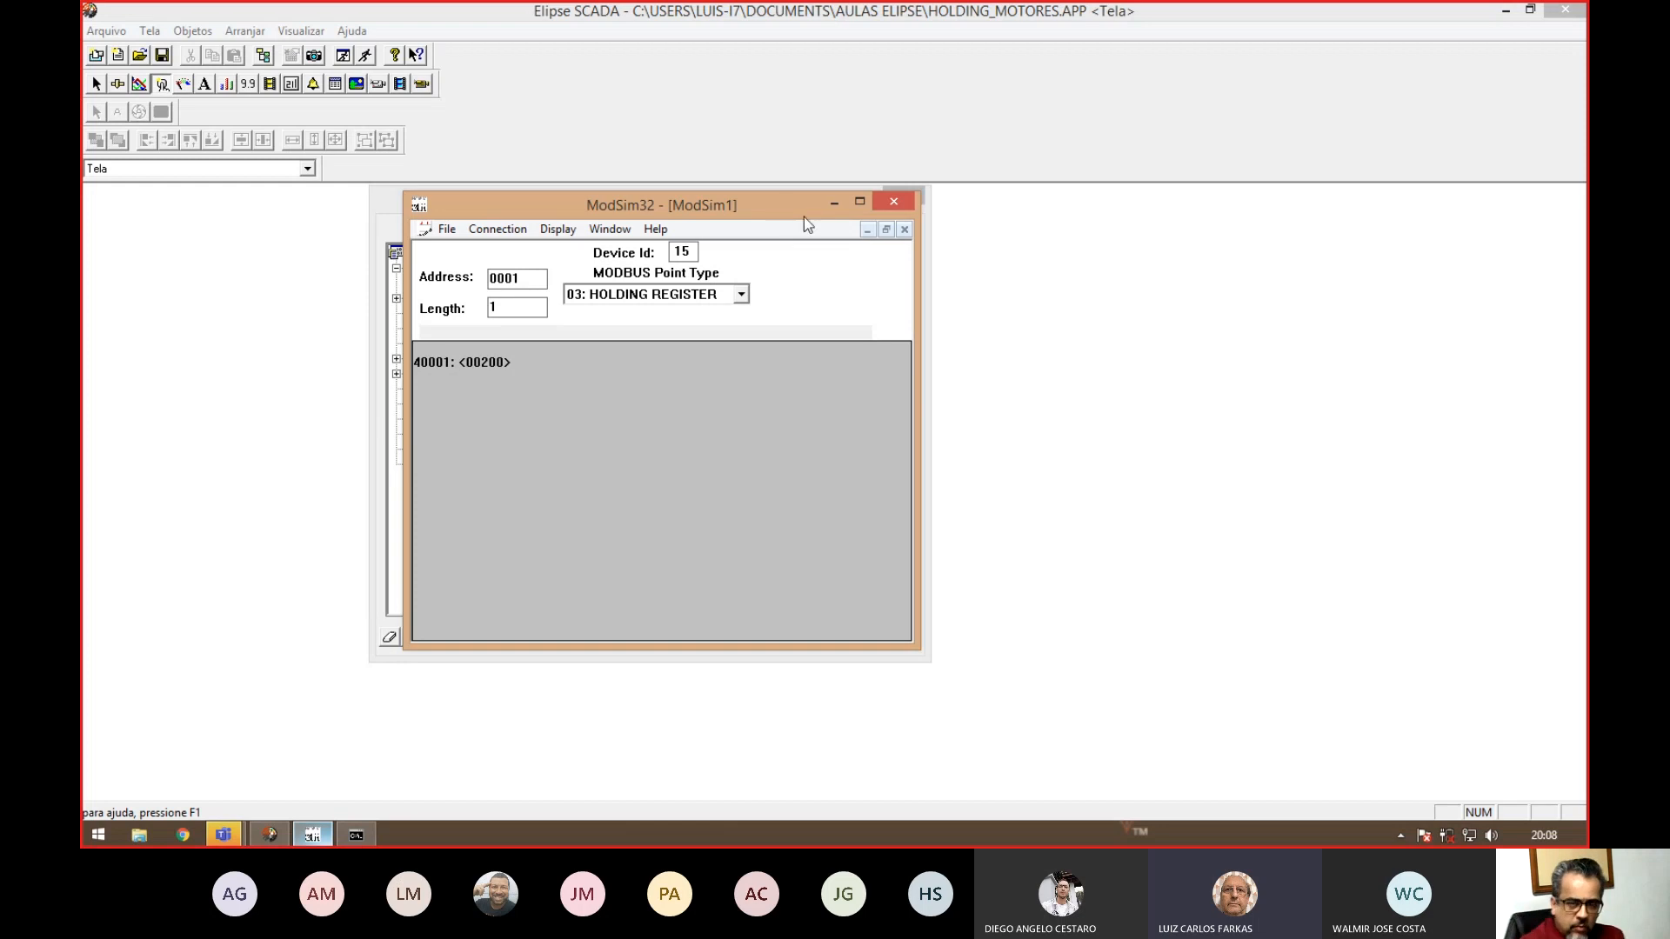
{"action": "left_click_drag", "start_coordinate": [739, 204], "coordinate": [1293, 196]}
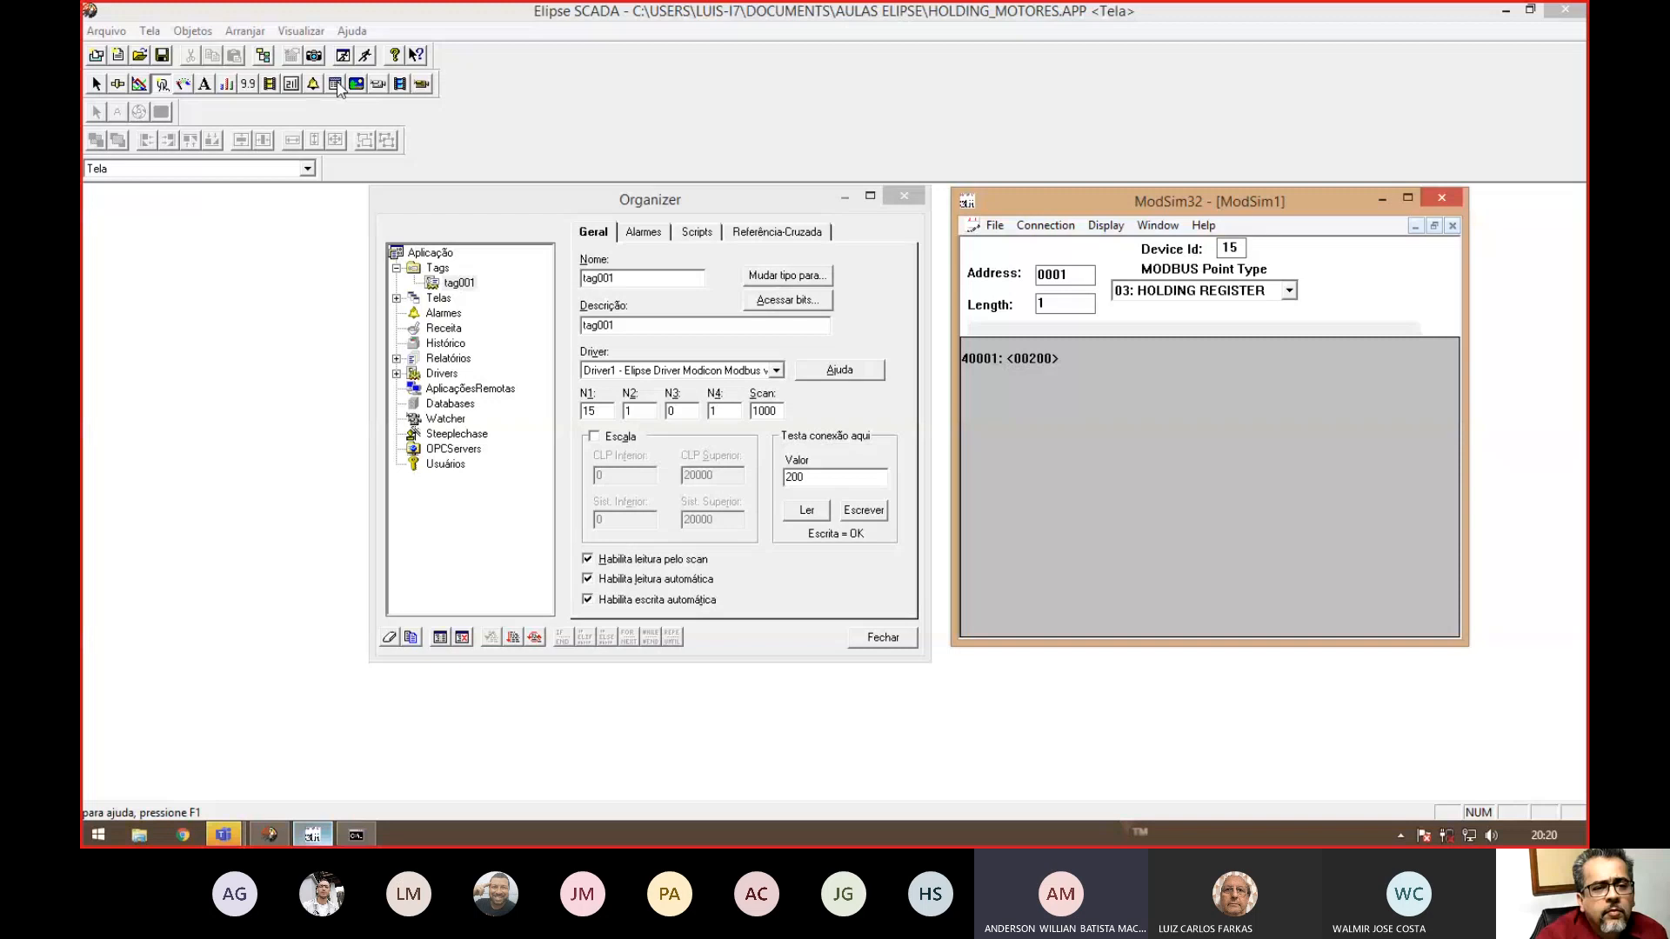
- Return to the Elipse SCADA application and close the Organizer
{"action": "left_click", "coordinate": [223, 300]}
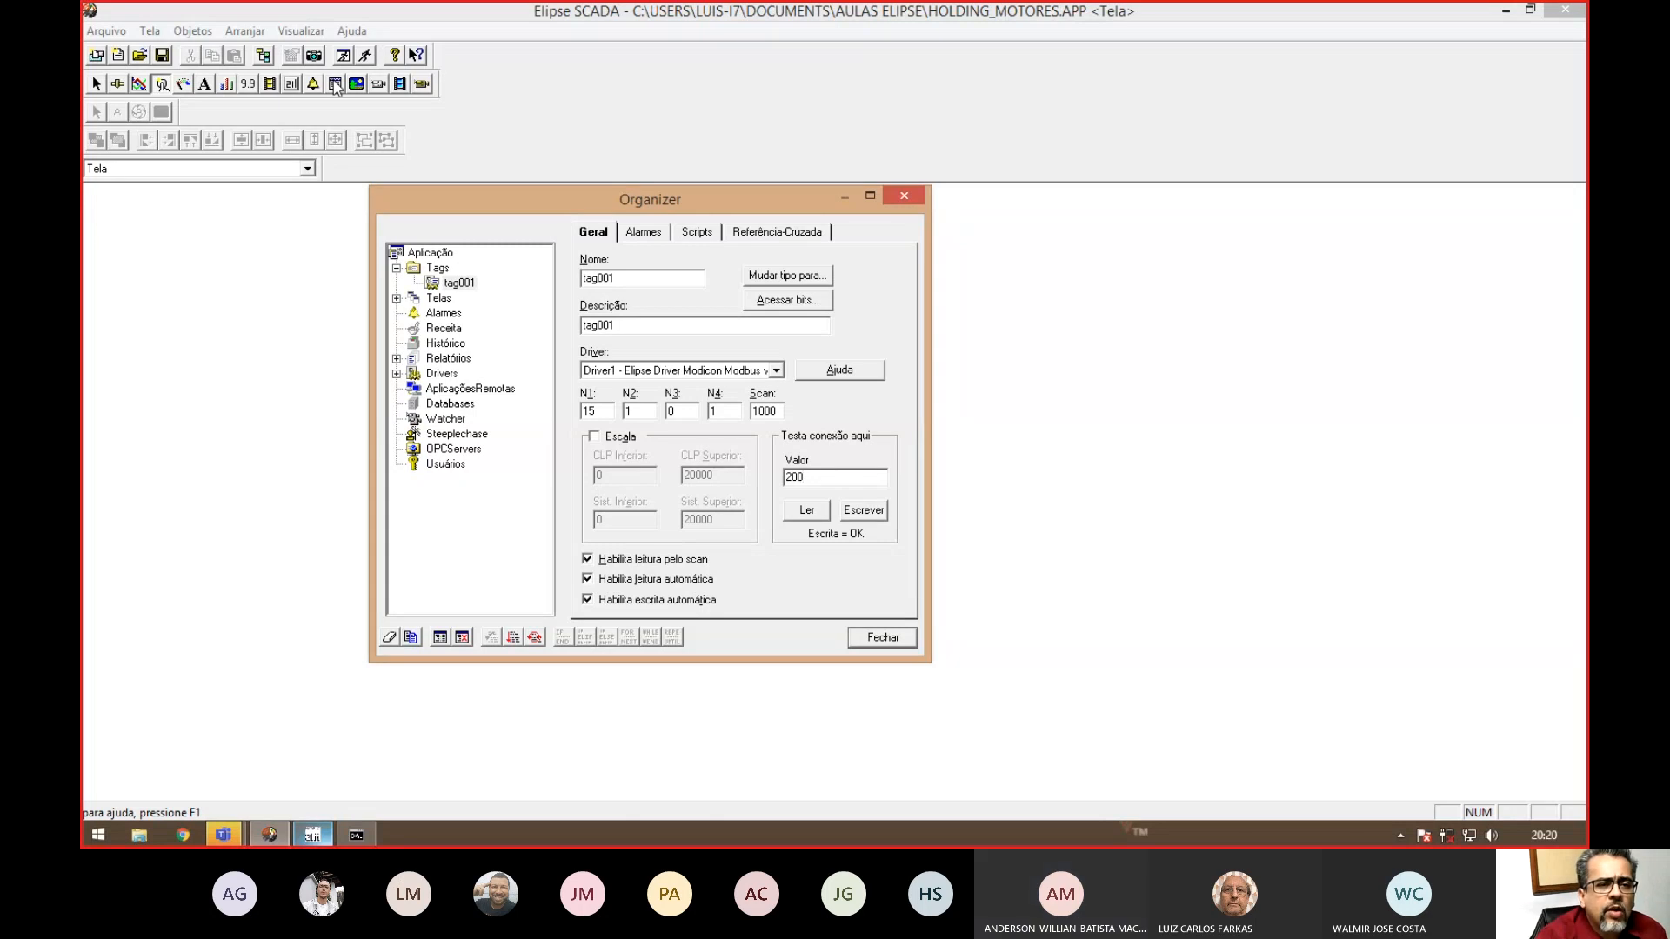
{"action": "left_click", "coordinate": [244, 278]}
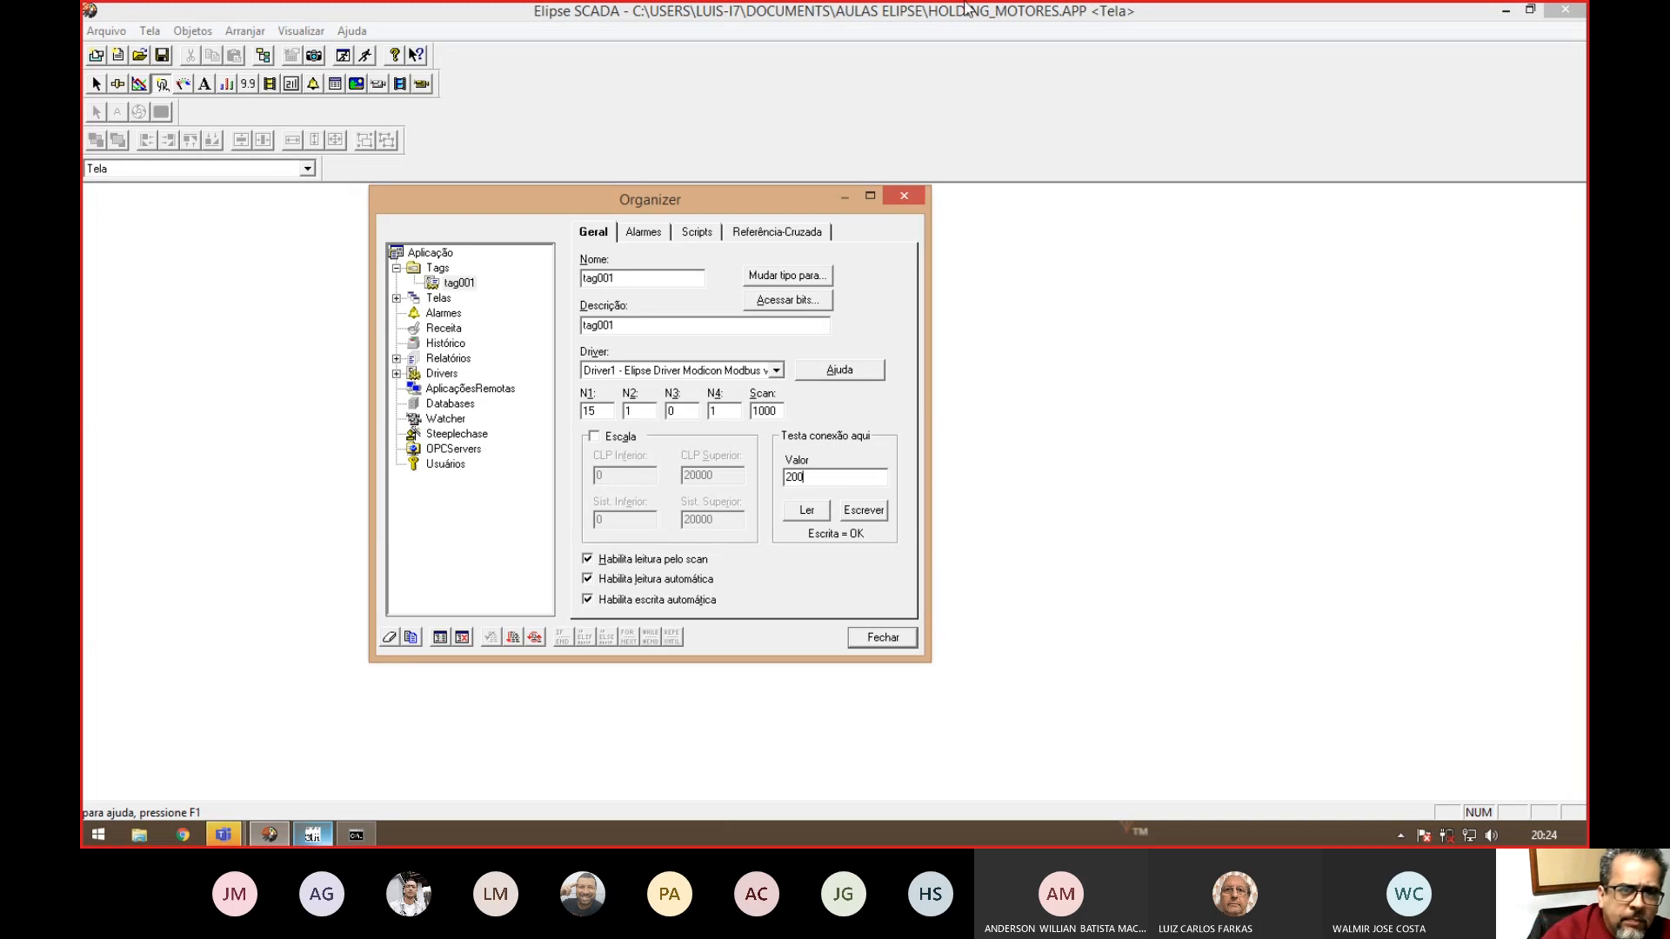
{"action": "left_click", "coordinate": [1039, 226]}
{"action": "left_click", "coordinate": [859, 637]}
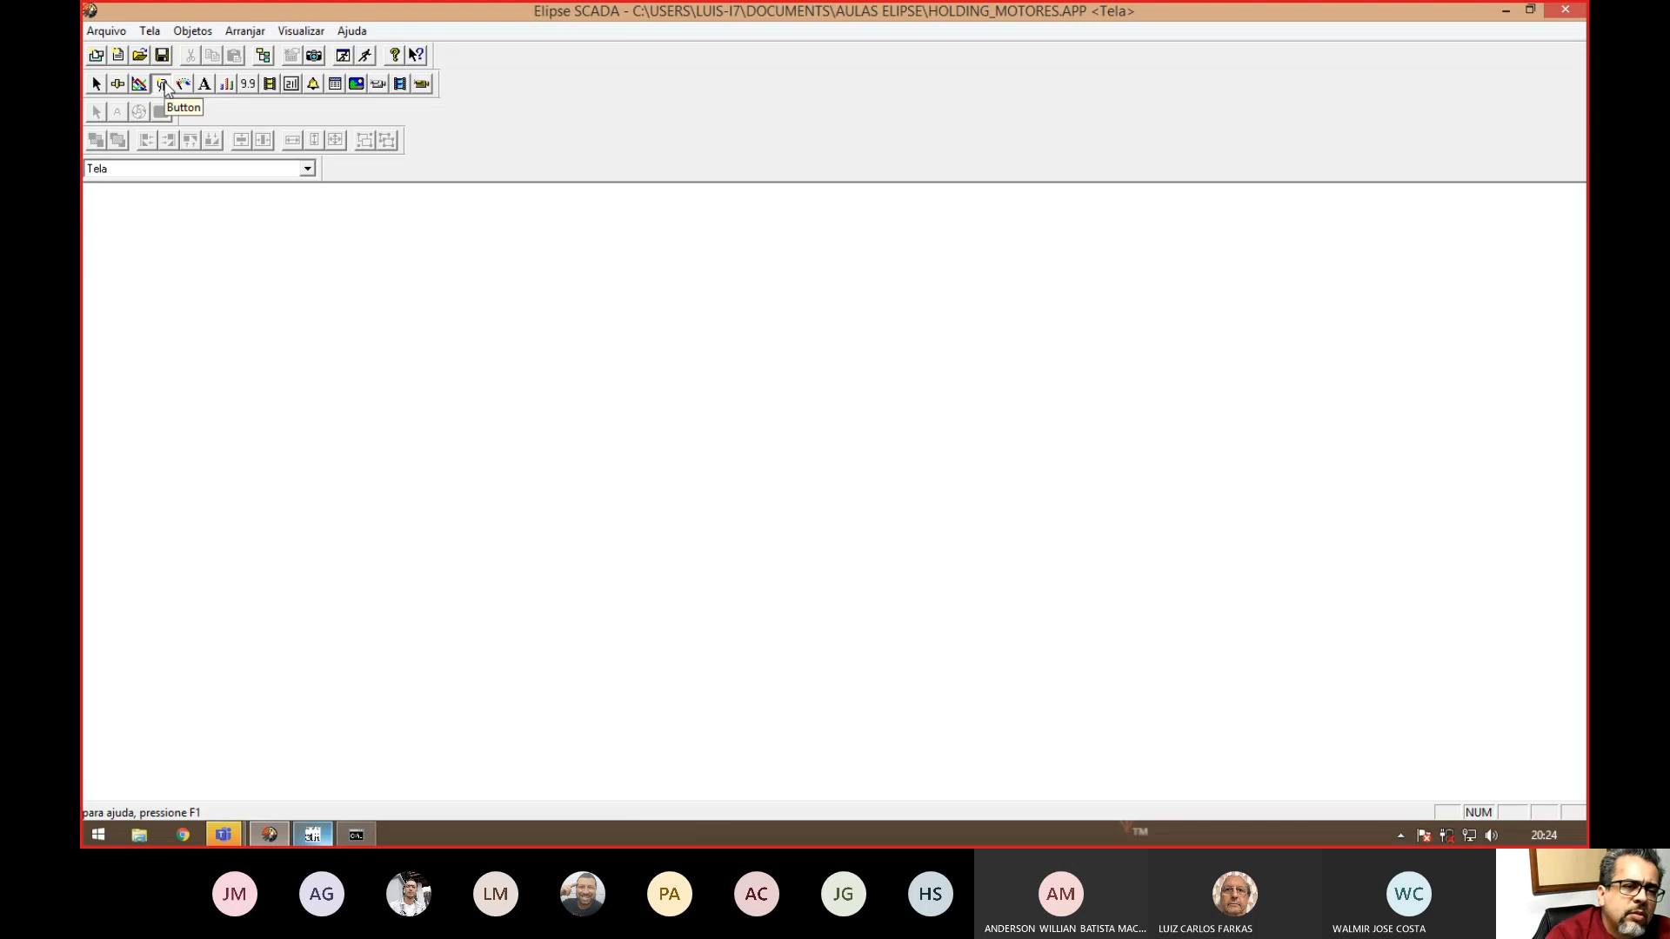
- Draw a button about 73 wide and 139 high on the Tela screen and make it a vertical rocker with Liga/Desliga function
{"action": "left_click", "coordinate": [164, 84]}
{"action": "left_click_drag", "start_coordinate": [163, 330], "coordinate": [229, 459]}
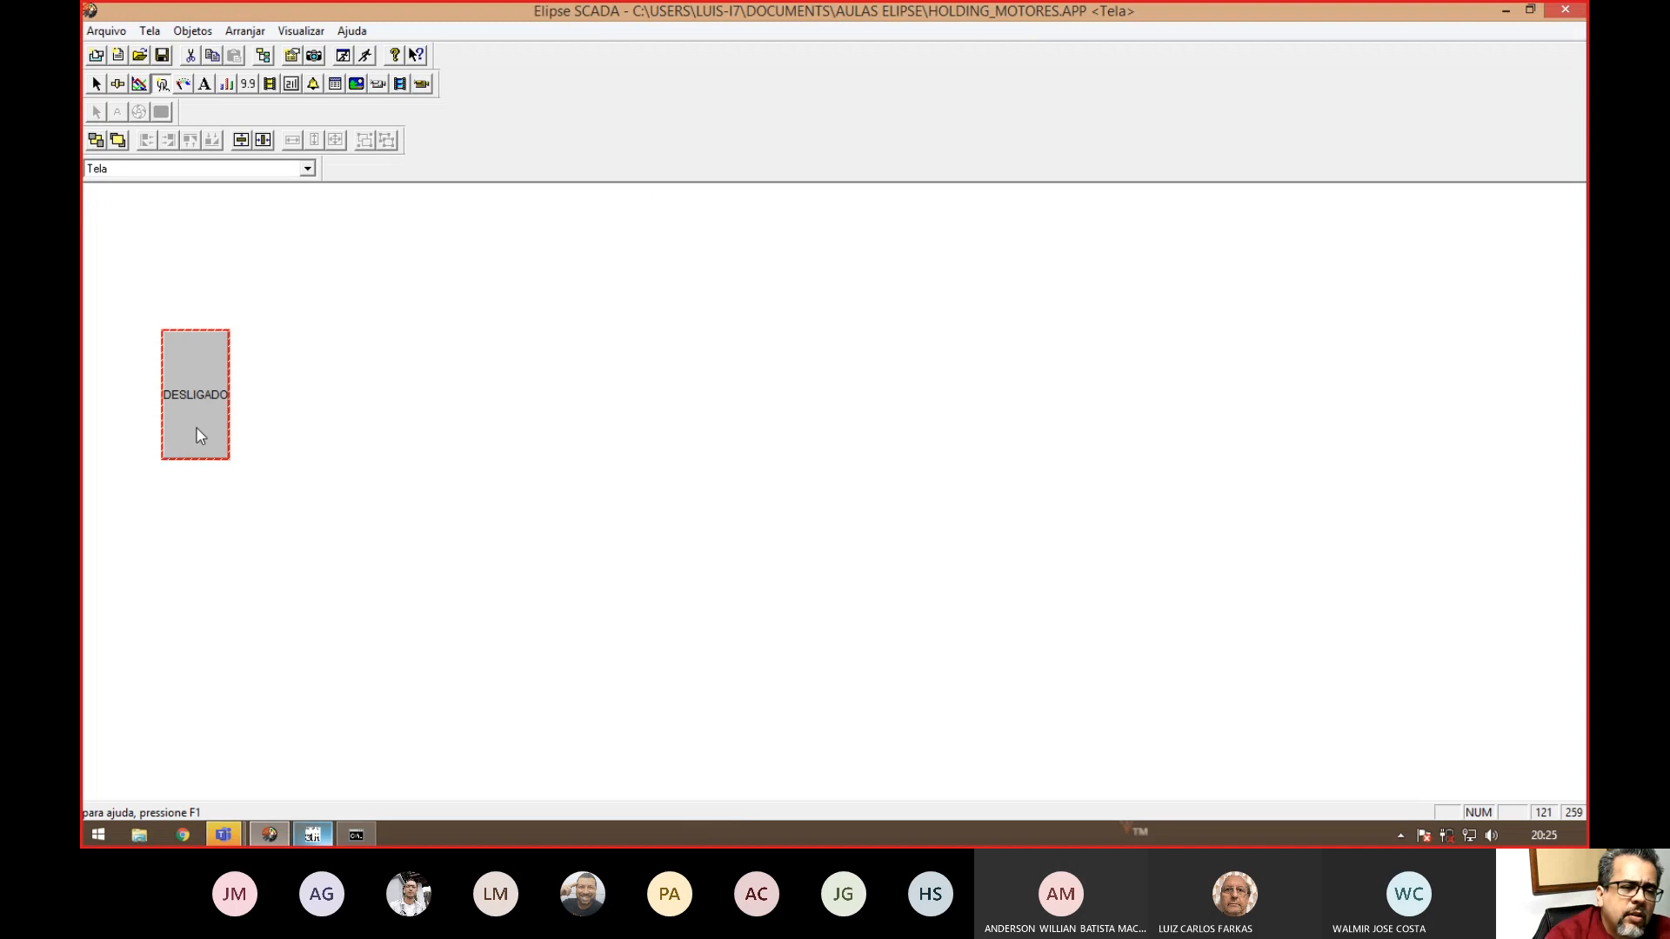
{"action": "double_click", "coordinate": [197, 428]}
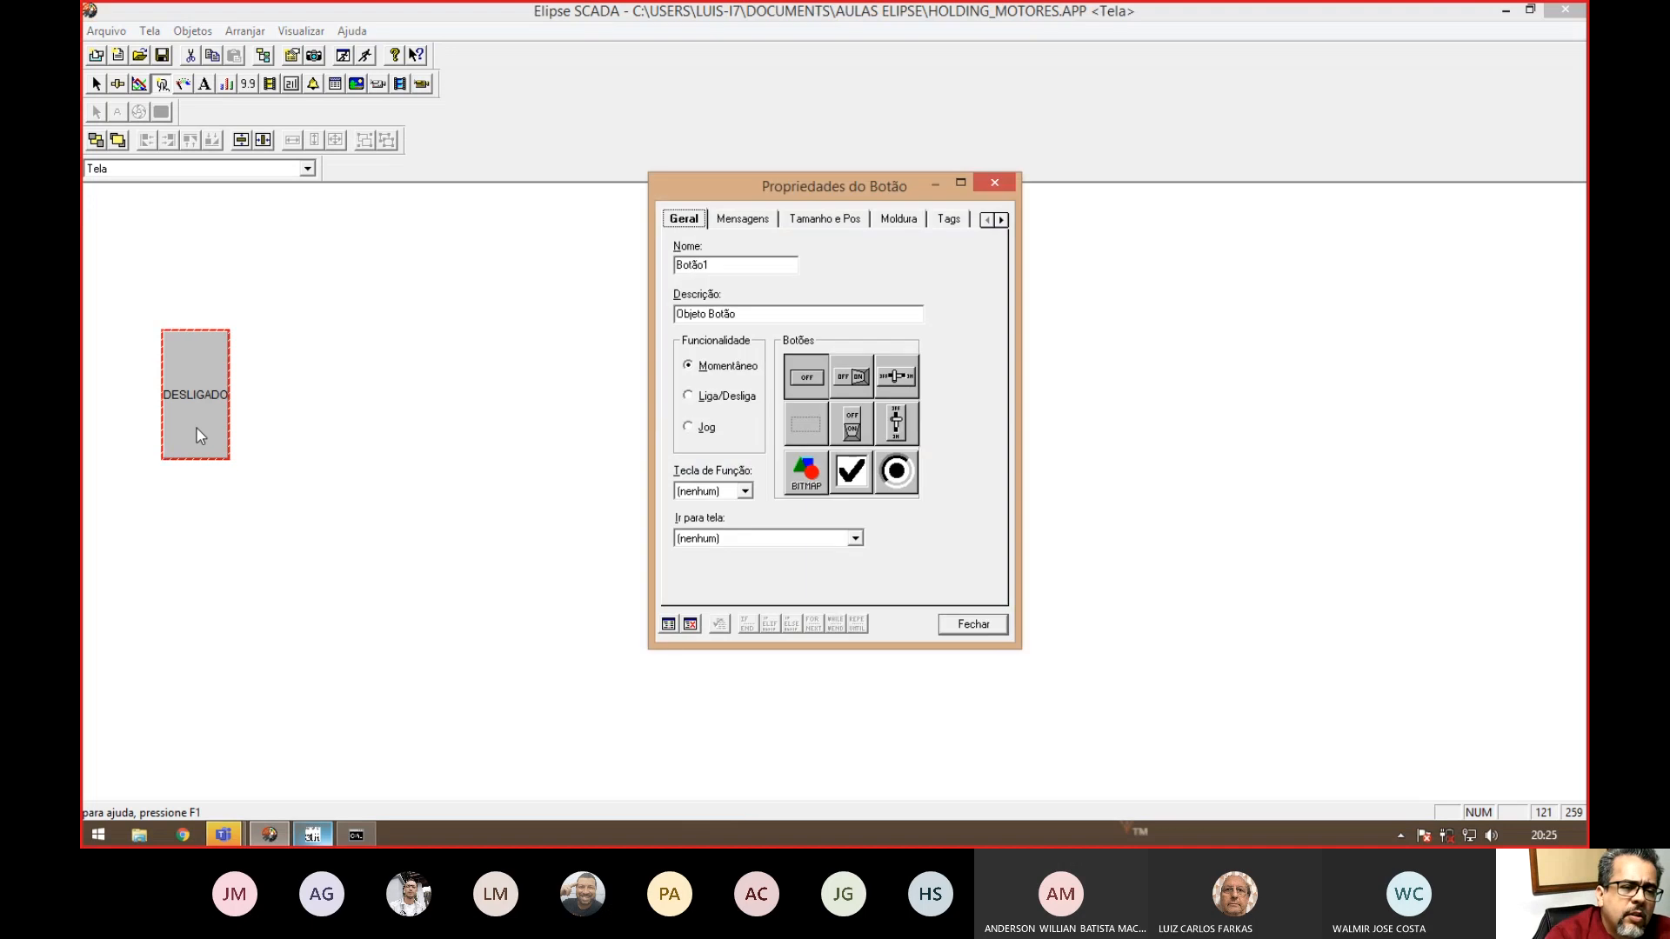
{"action": "left_click", "coordinate": [711, 398]}
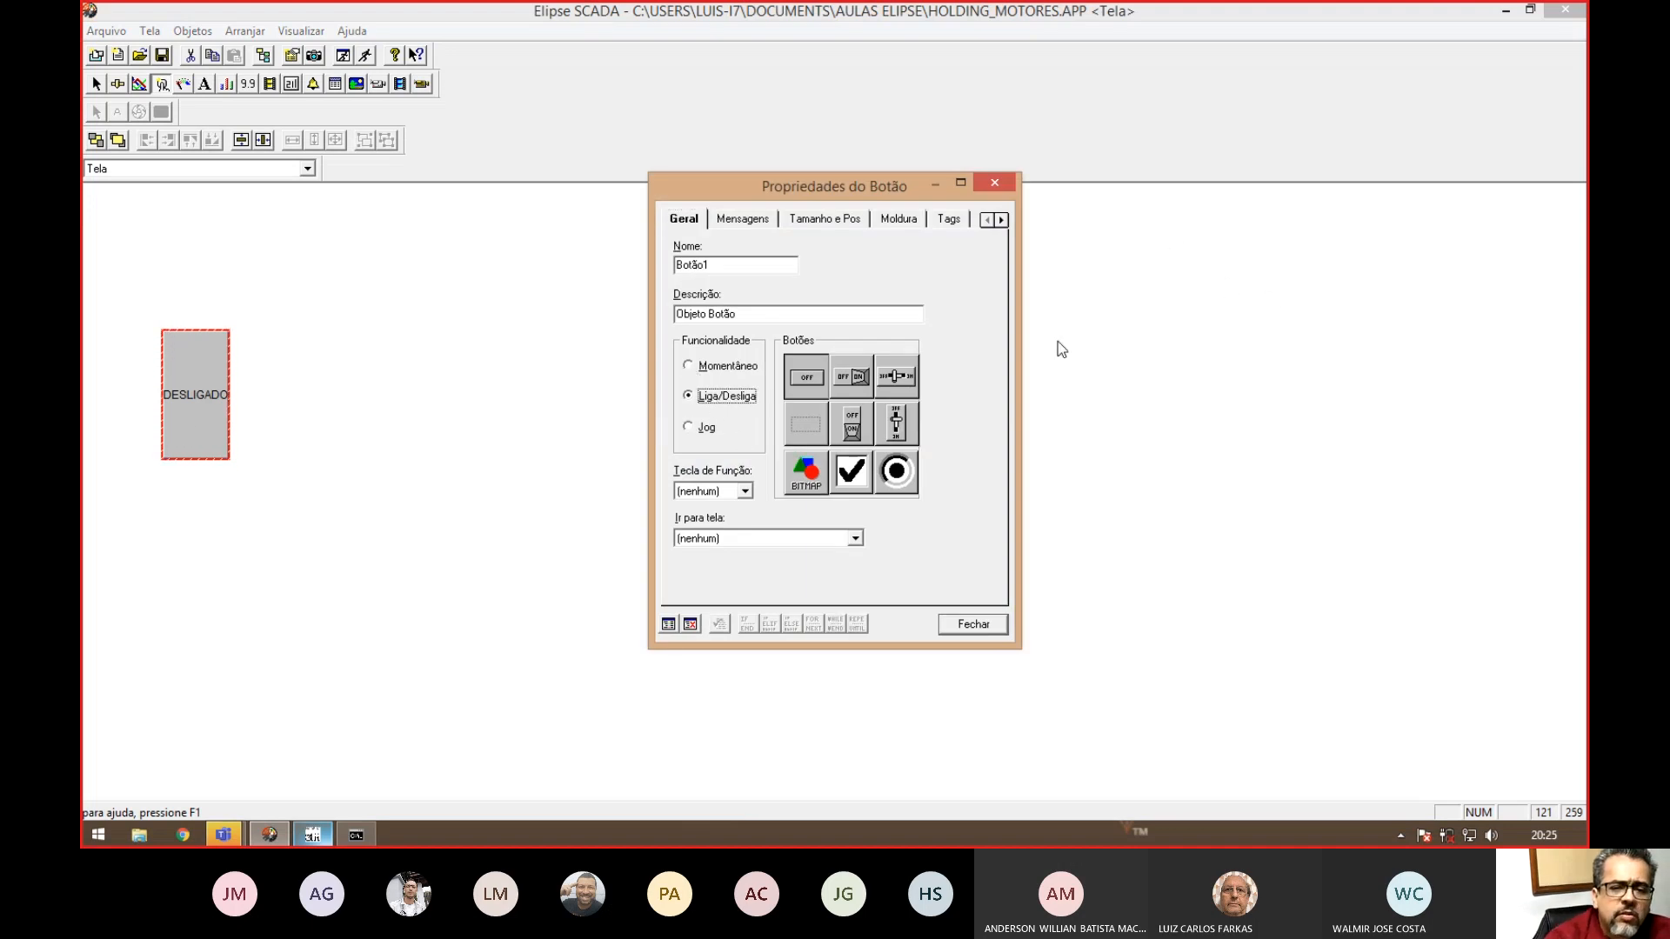
{"action": "left_click", "coordinate": [852, 426]}
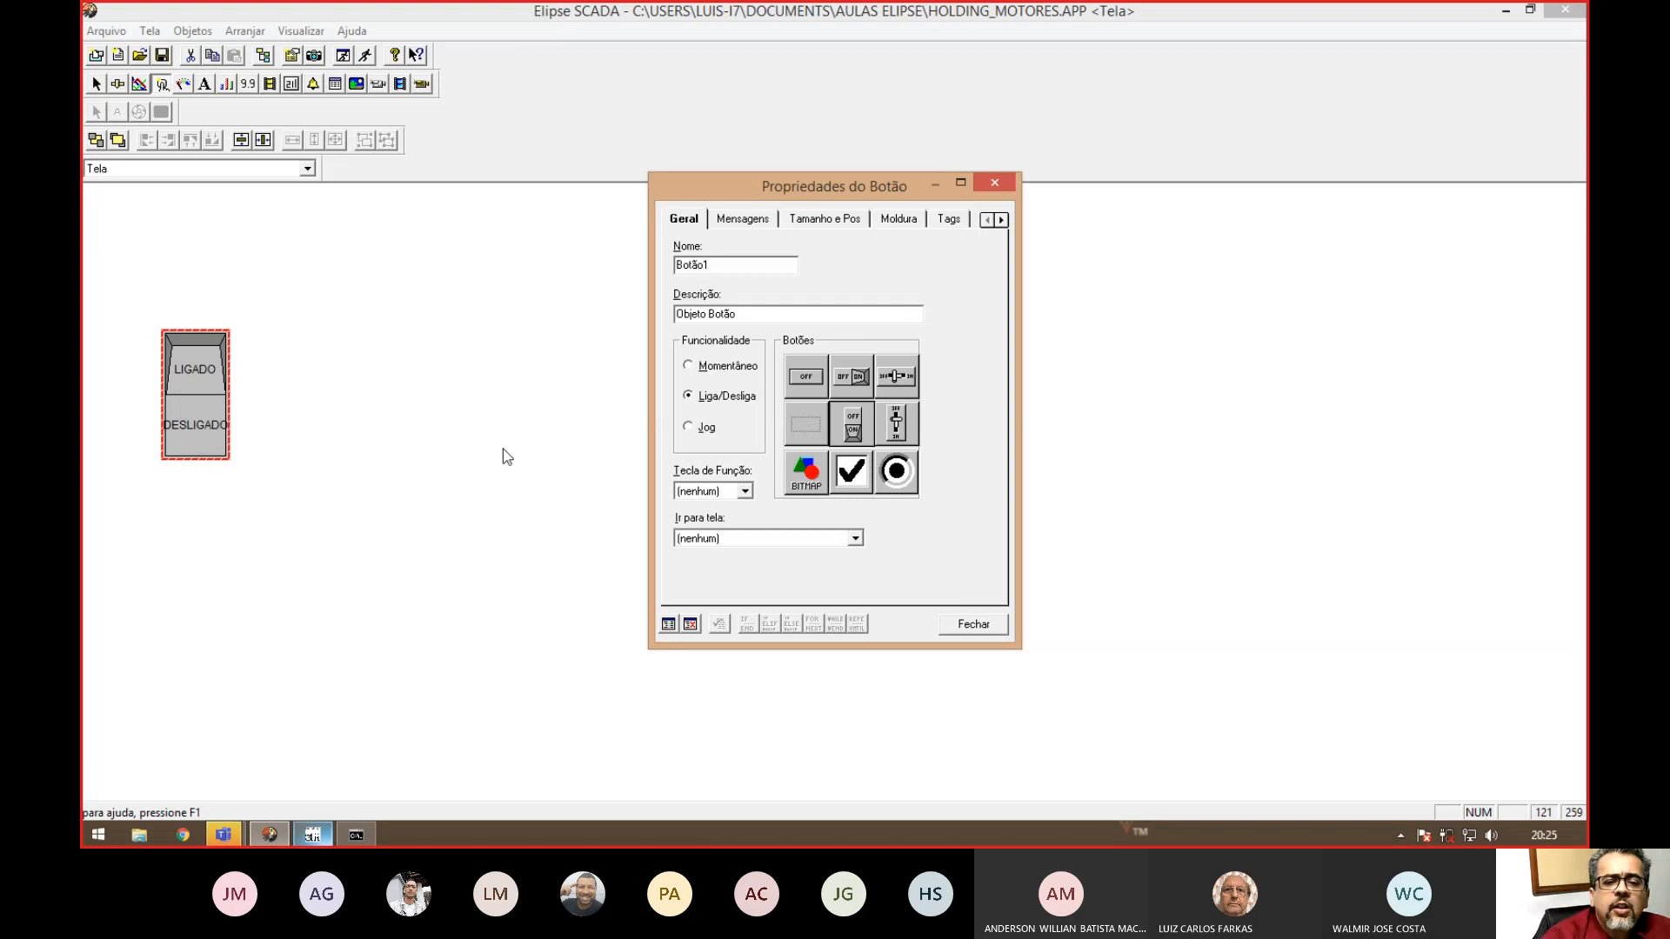
- Shorten the button's normal message to DESL and its pressed message to LIG
{"action": "left_click", "coordinate": [744, 219]}
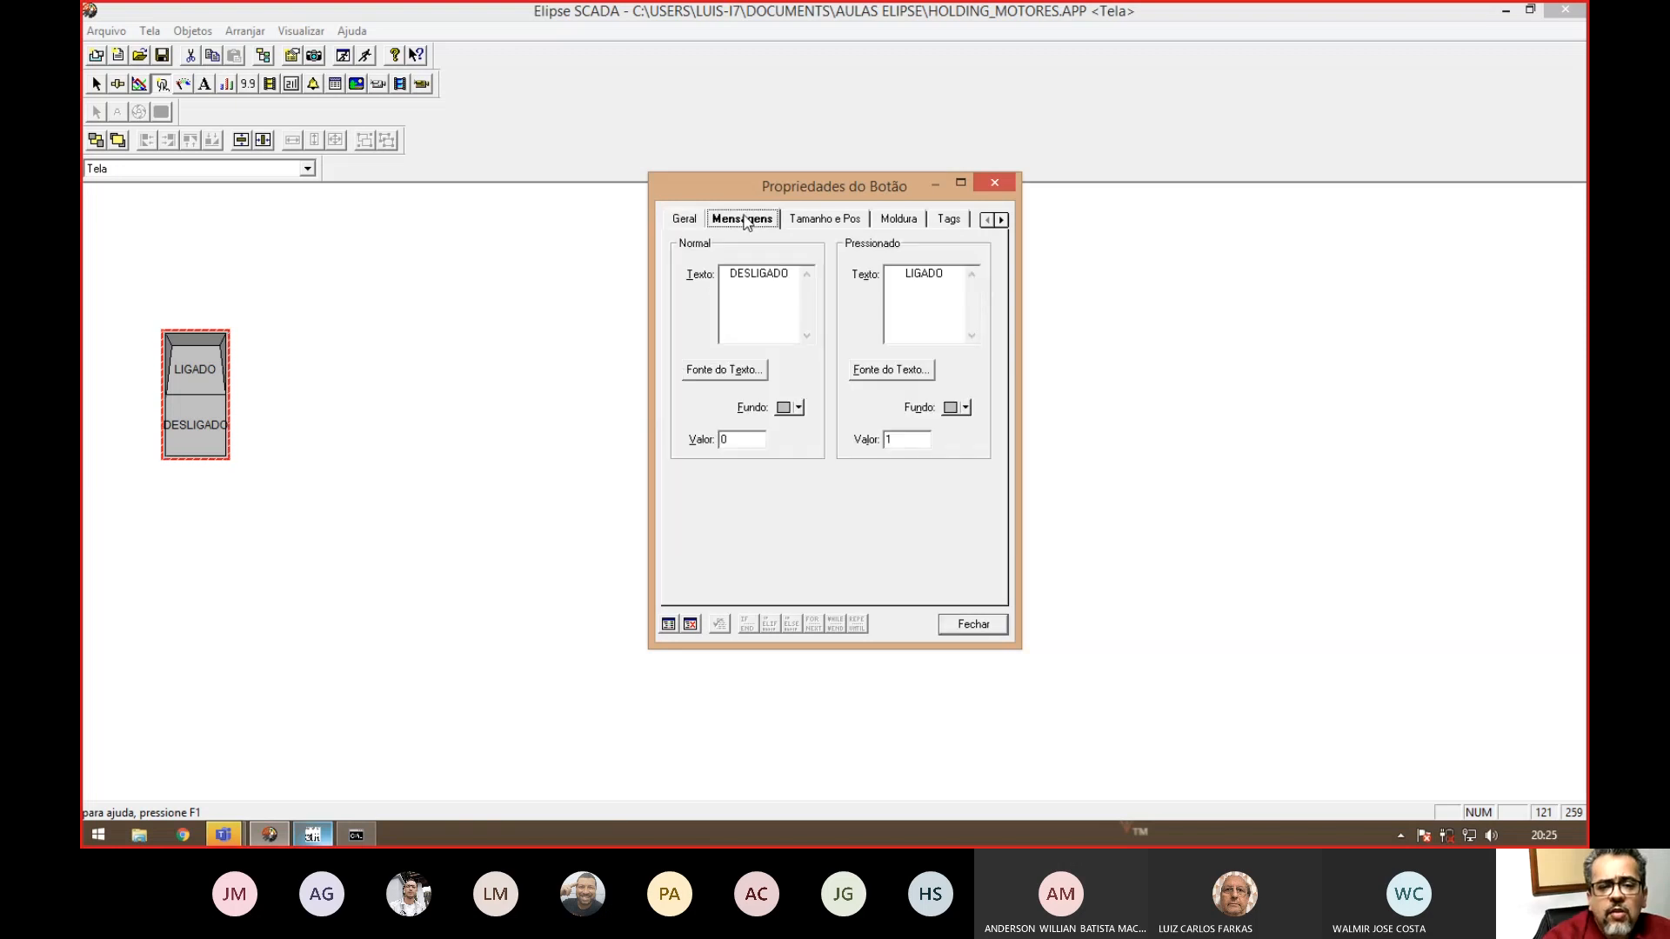
{"action": "left_click", "coordinate": [756, 270]}
{"action": "left_click_drag", "start_coordinate": [756, 271], "coordinate": [978, 277]}
{"action": "key", "text": "BackSpace"}
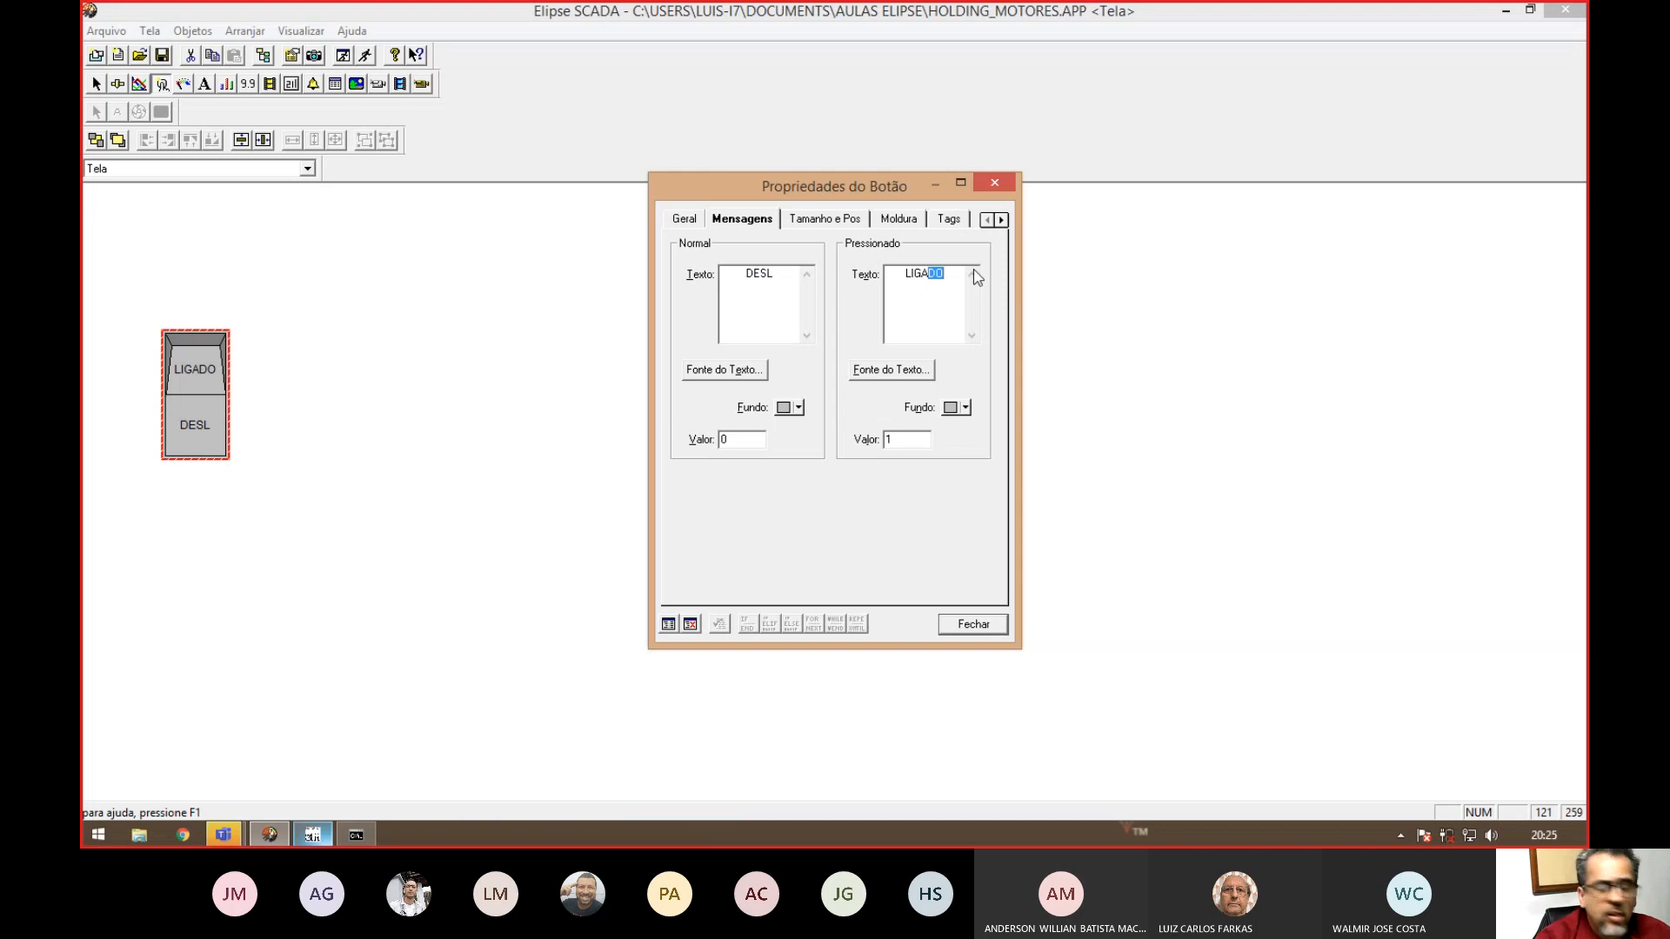
{"action": "key", "text": "BackSpace"}
{"action": "key", "text": "BackSpace"}
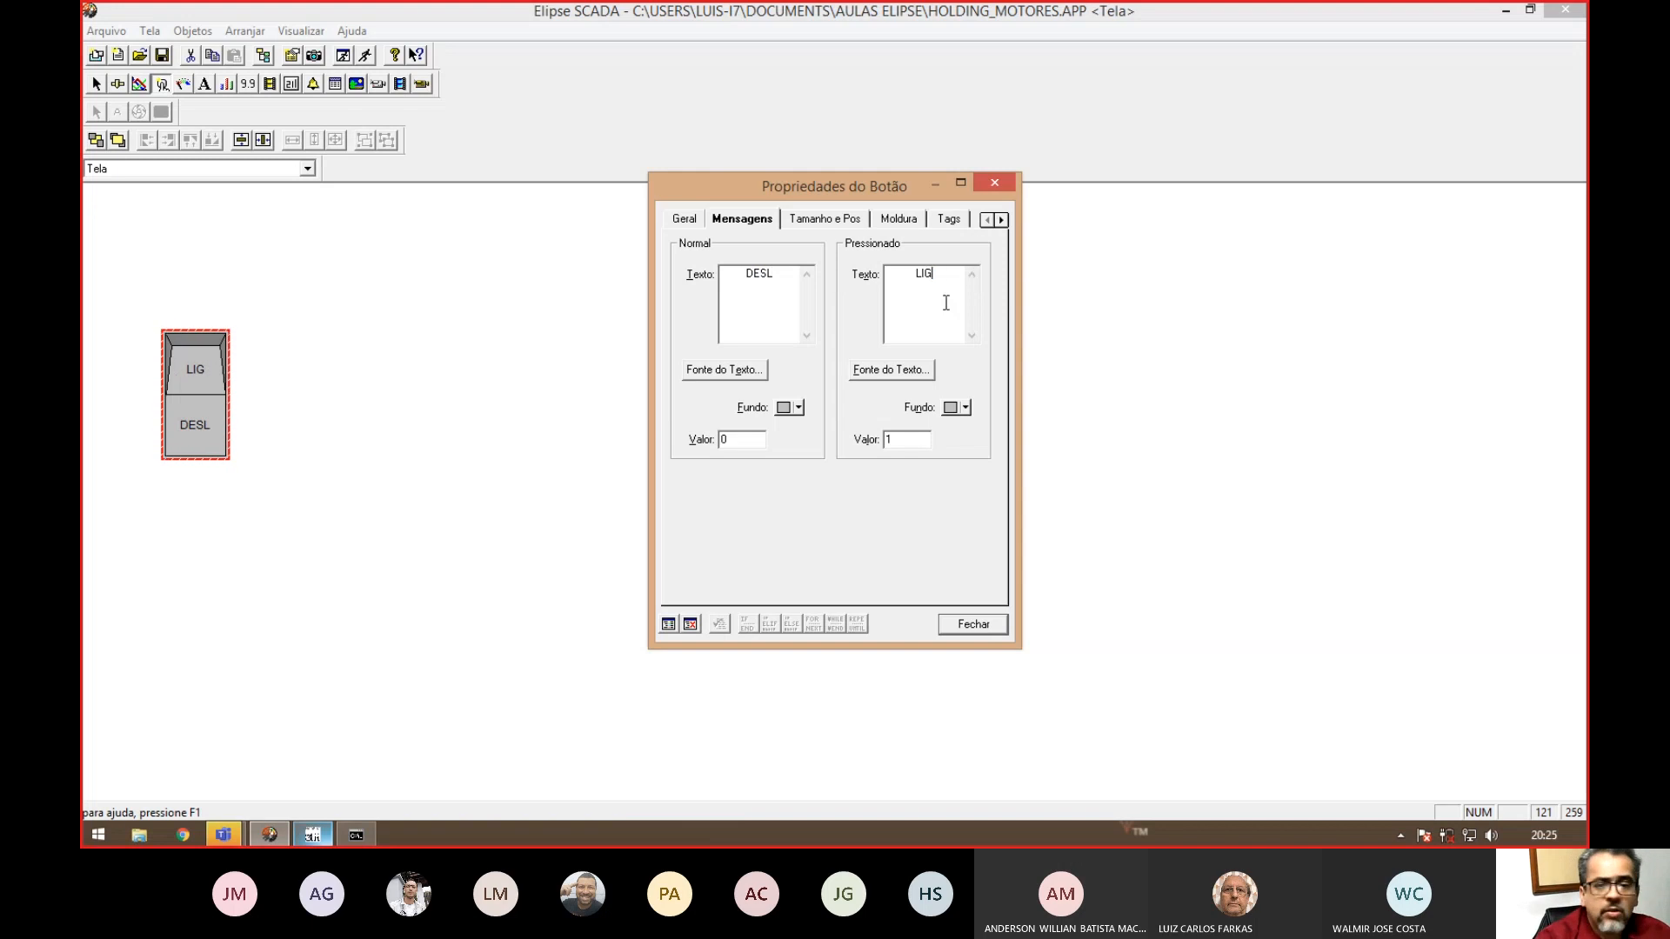
- Set the button's width (Largura) to 70 and its height (Altura) to 130
{"action": "left_click", "coordinate": [825, 225]}
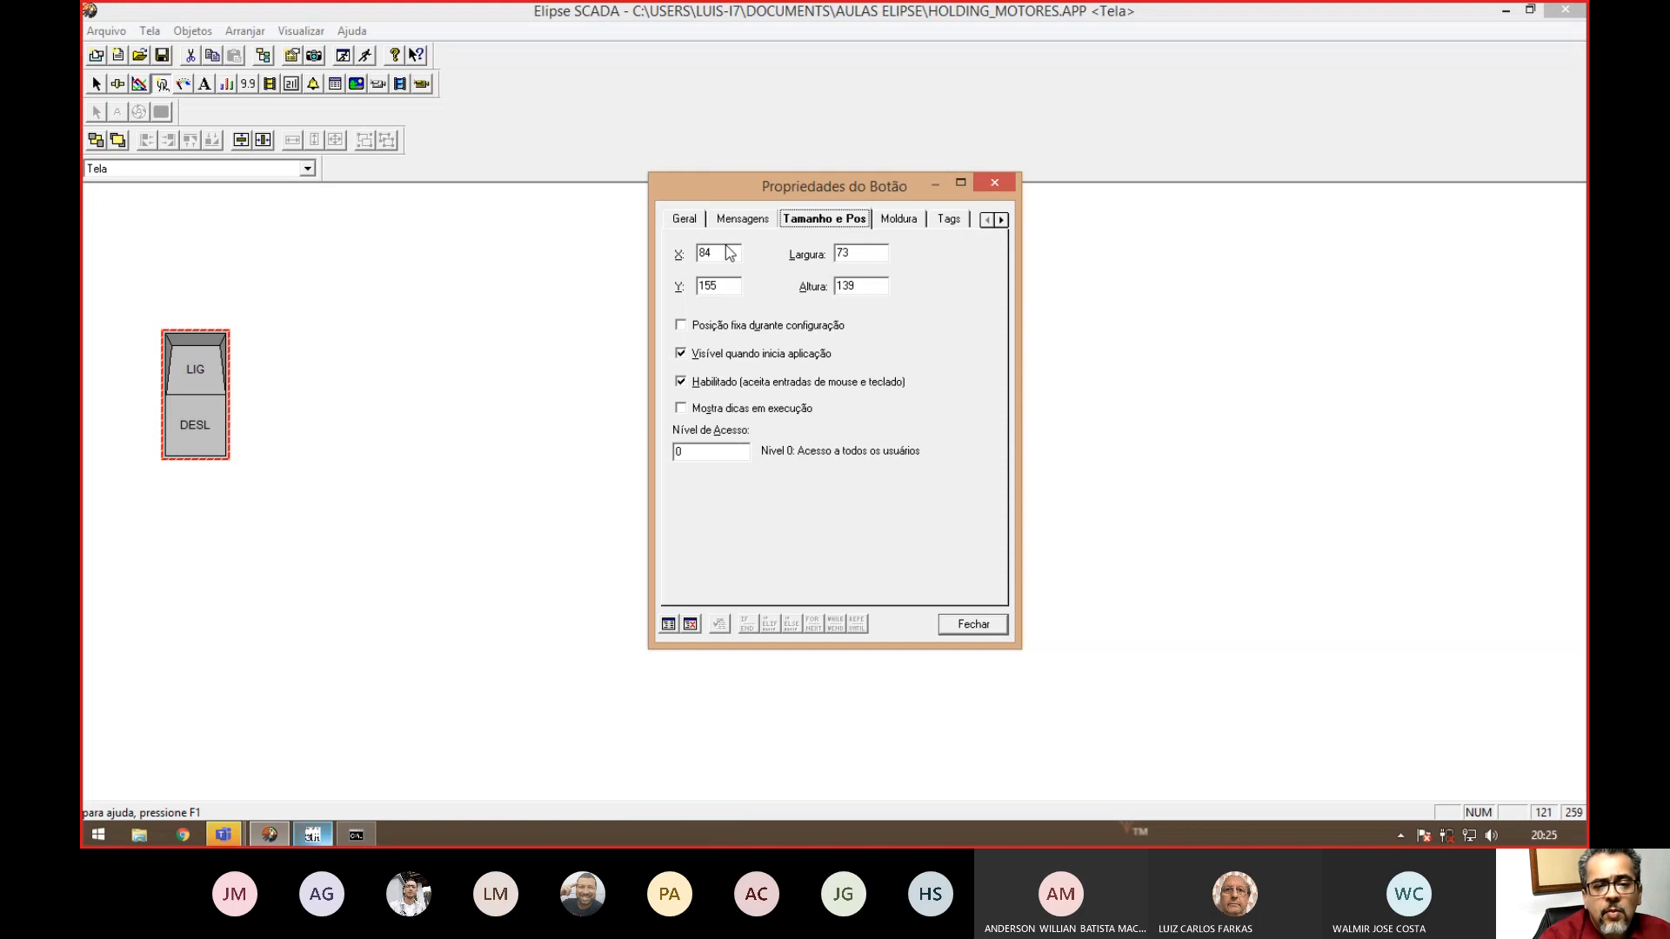
{"action": "double_click", "coordinate": [850, 252]}
{"action": "type", "text": "7"}
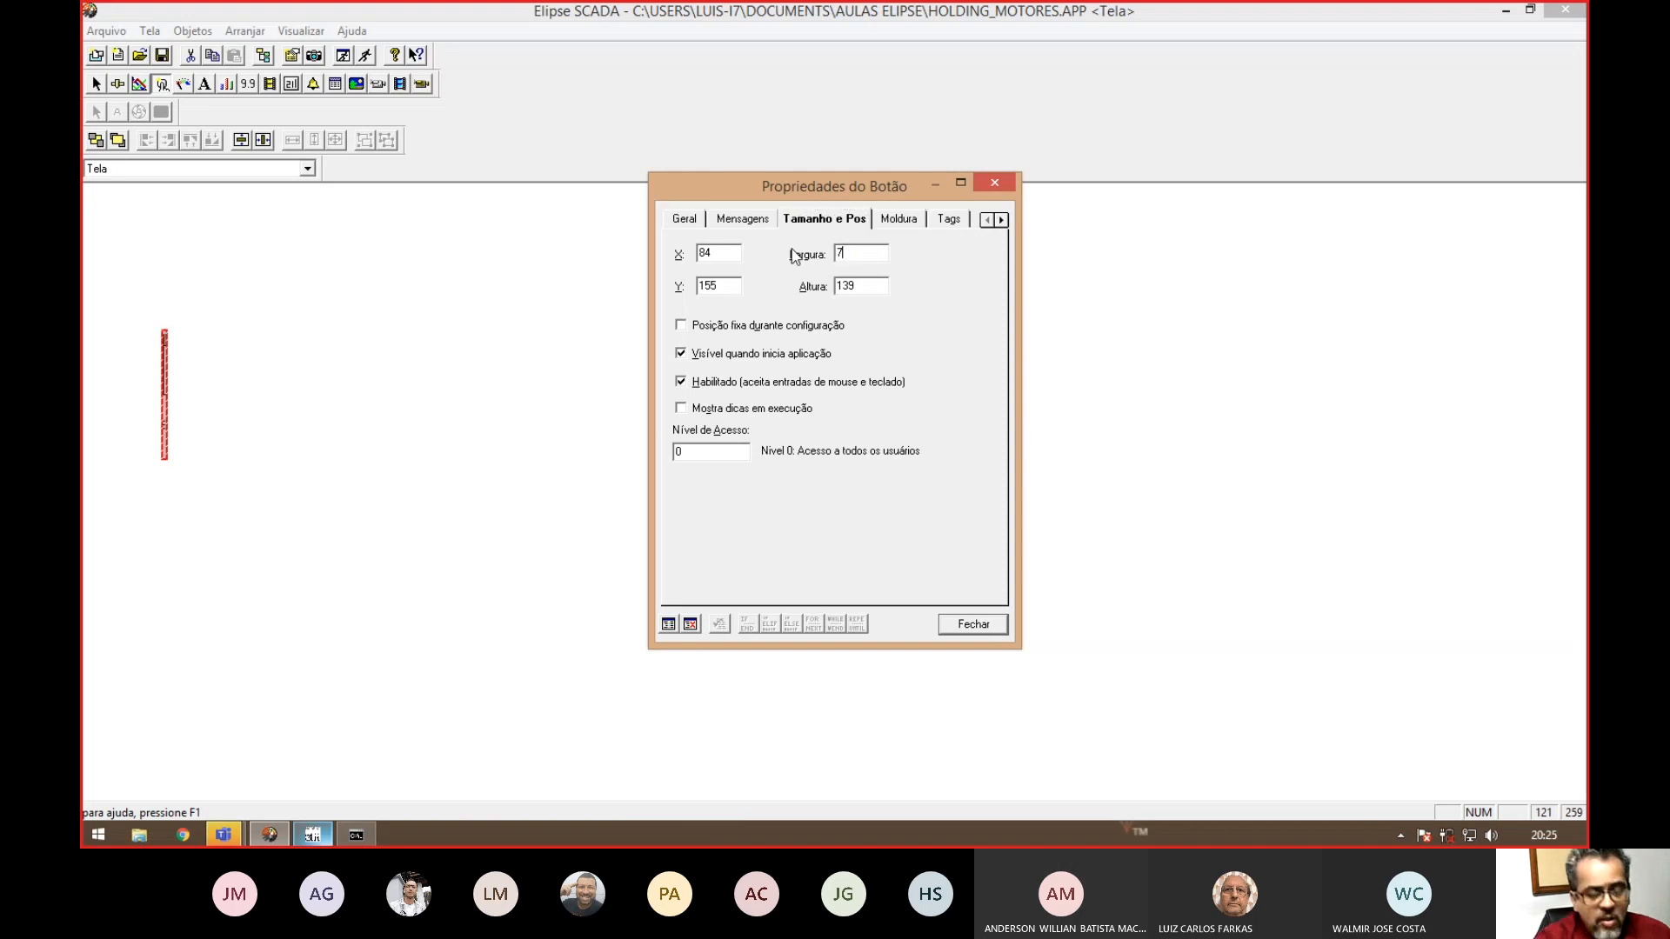
{"action": "type", "text": "0"}
{"action": "key", "text": "Tab"}
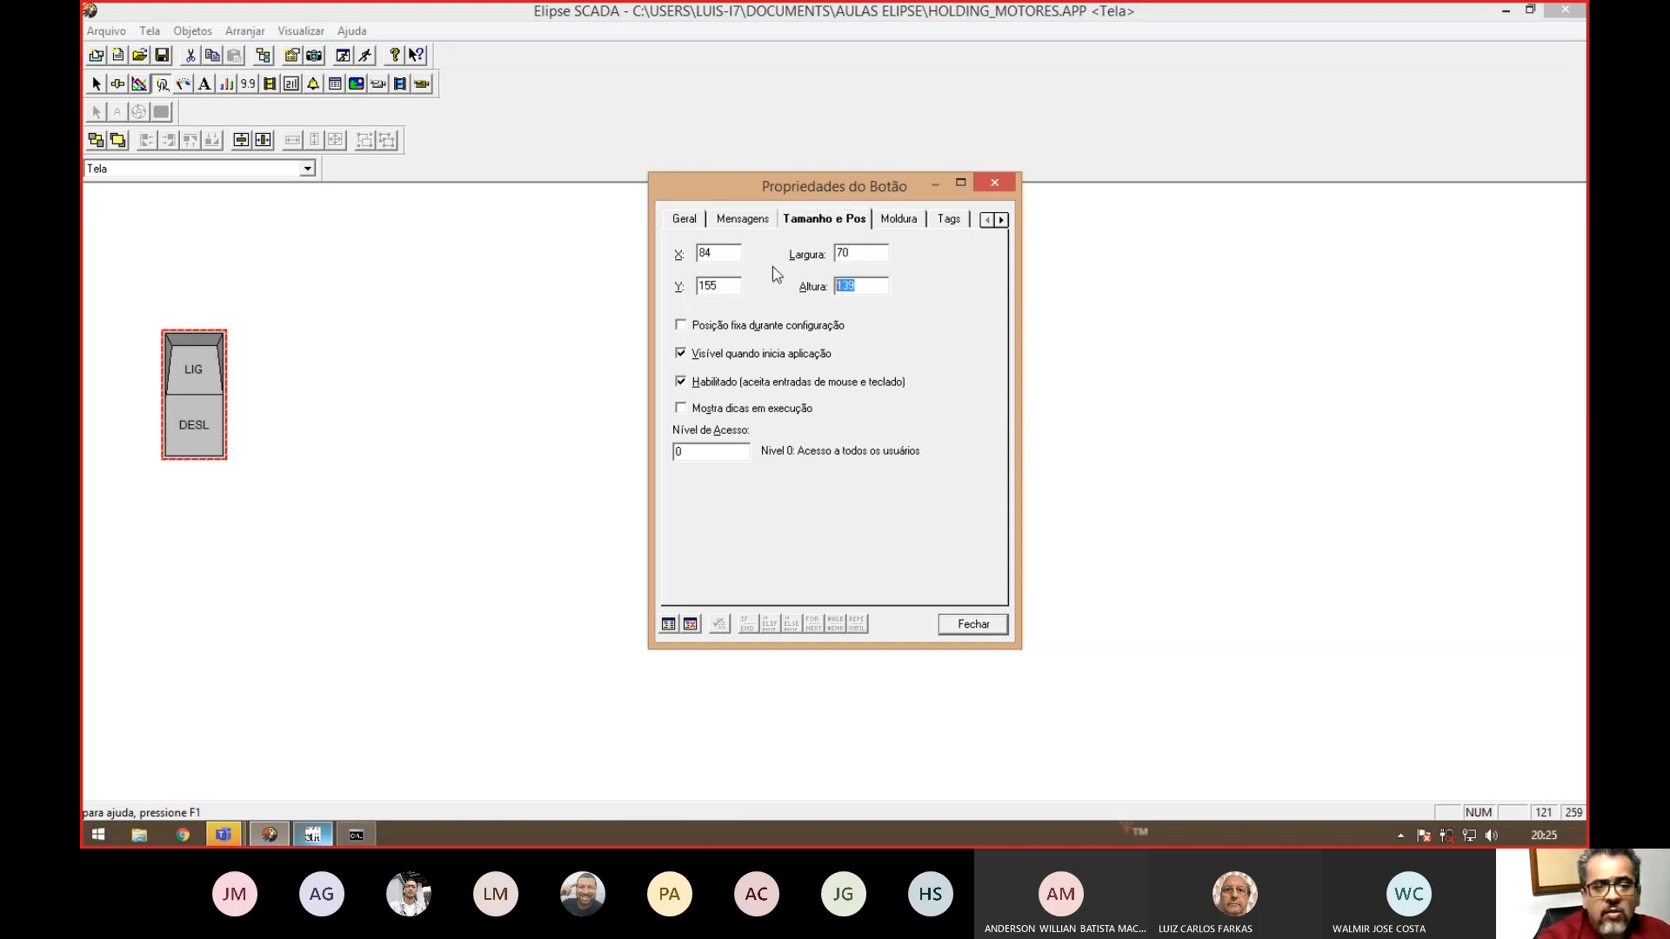
{"action": "type", "text": "130"}
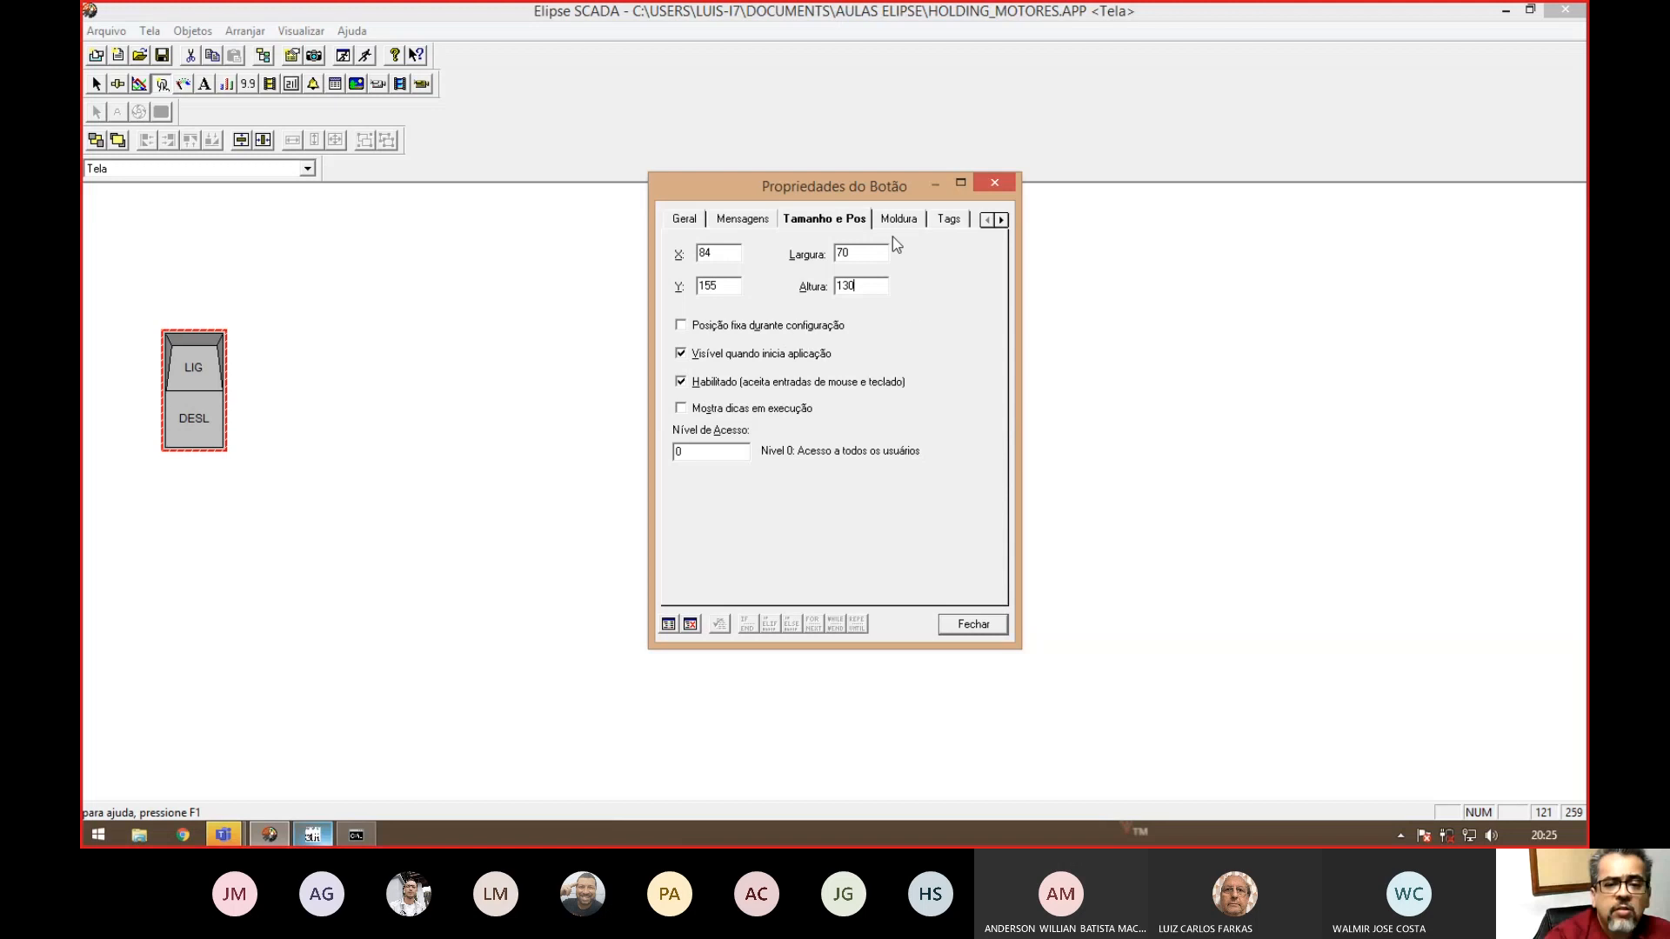
- Make the button's frame (Moldura) visible and set its title text to Motor
{"action": "left_click", "coordinate": [896, 219]}
{"action": "left_click", "coordinate": [688, 252]}
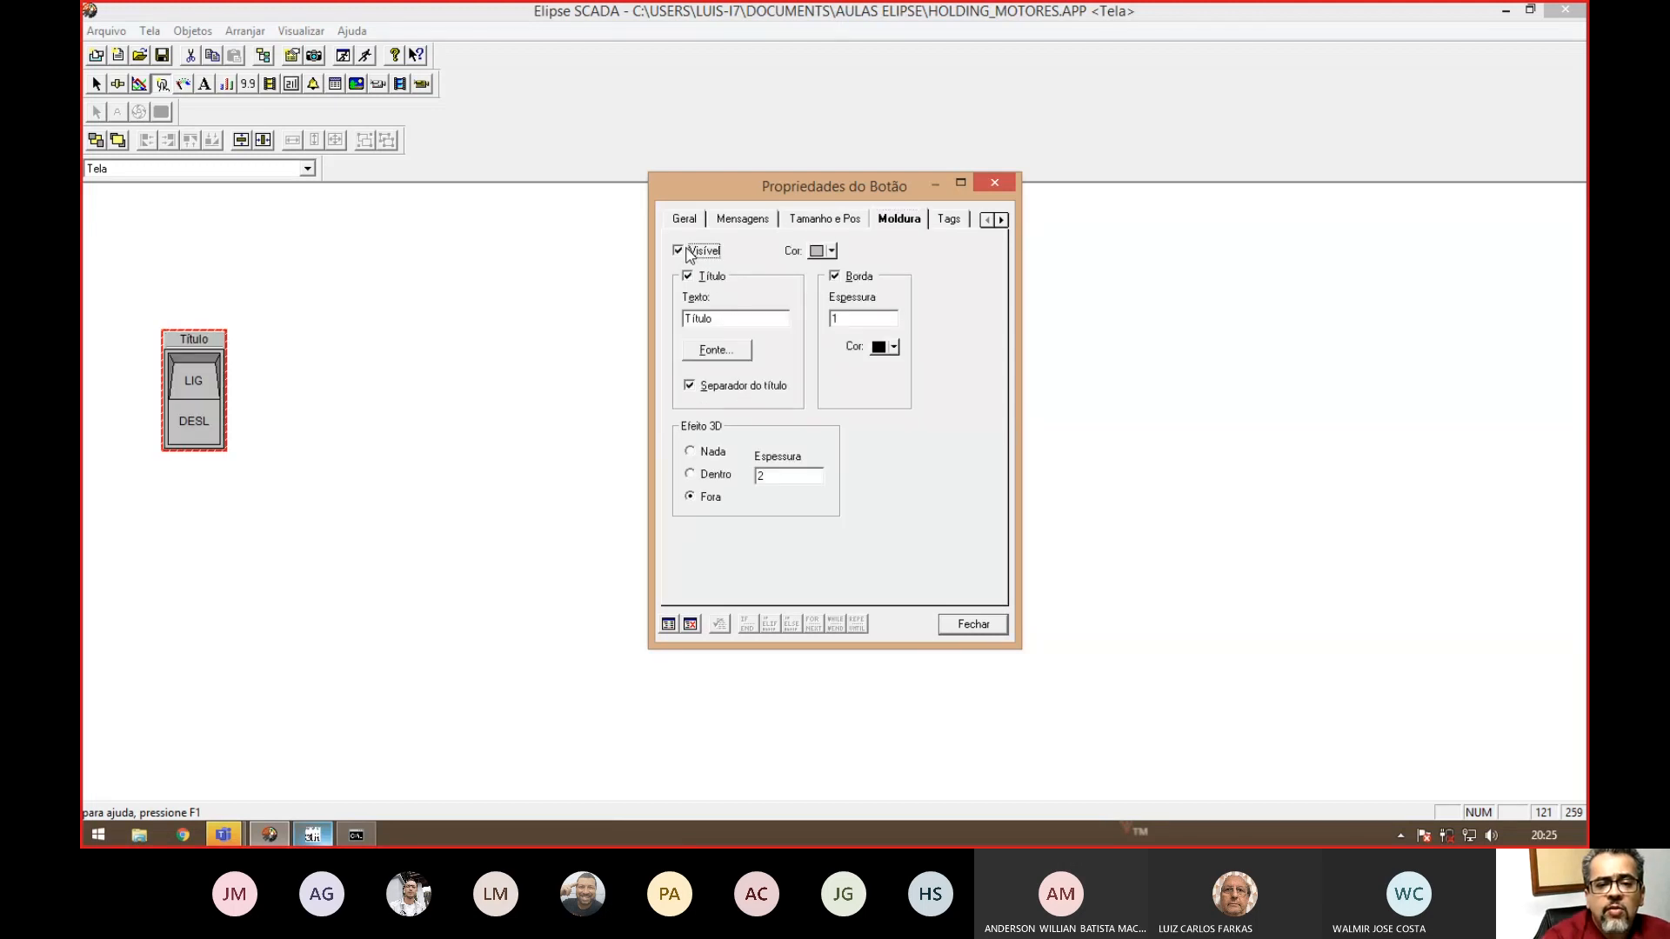
{"action": "double_click", "coordinate": [725, 319]}
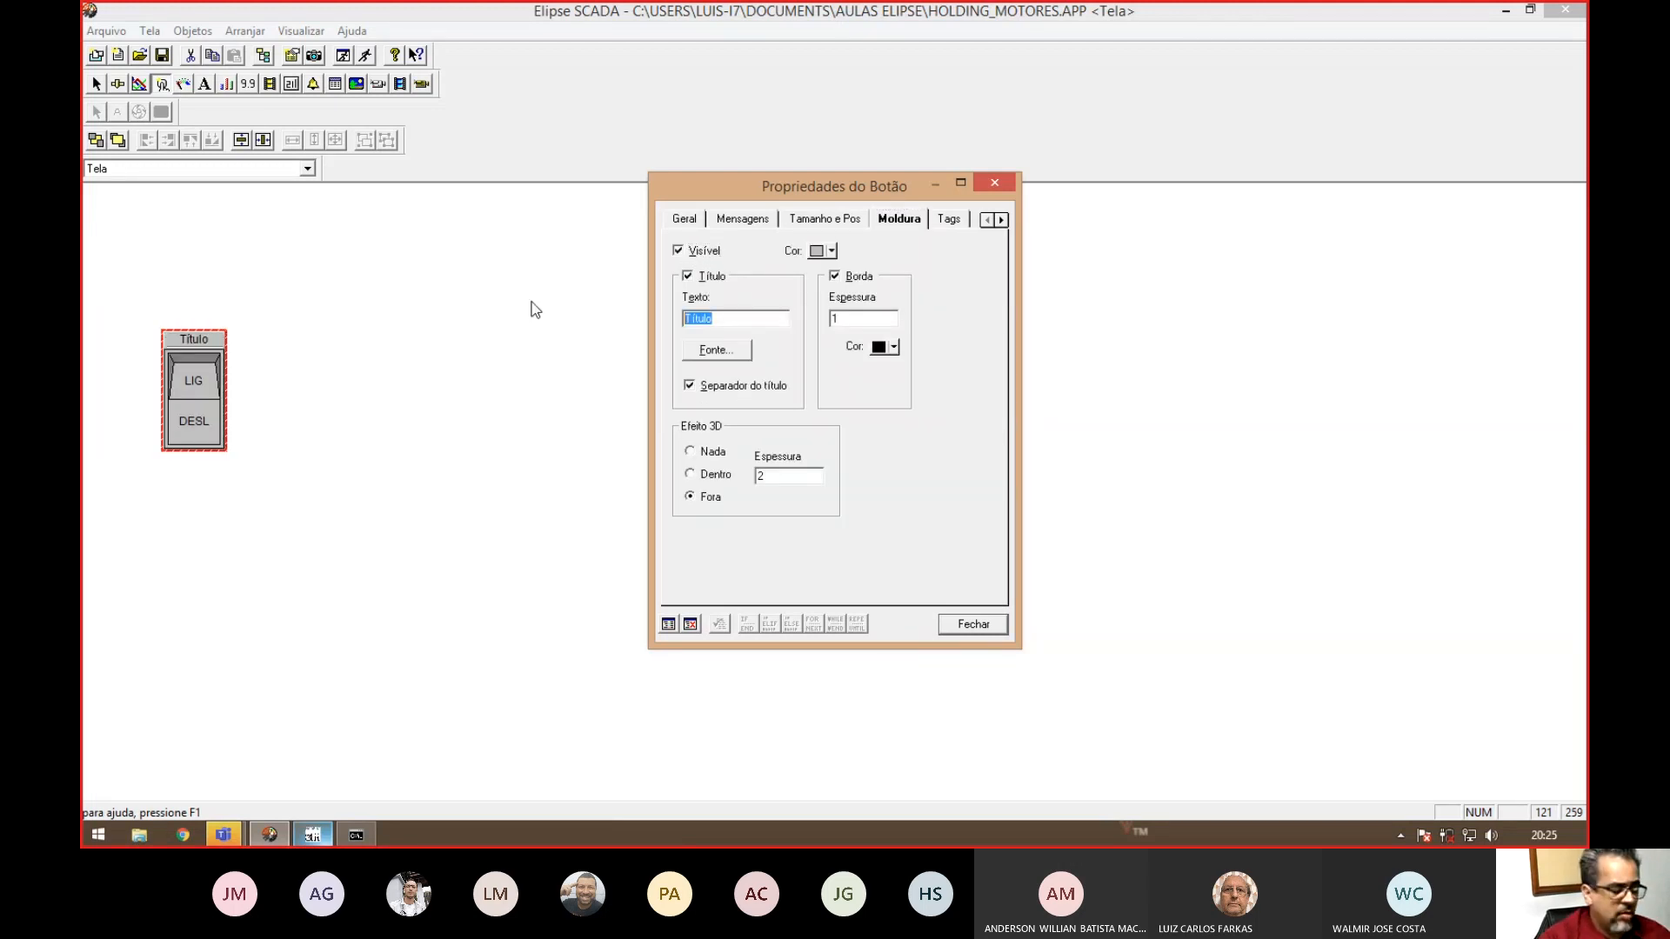
{"action": "type", "text": "Motor"}
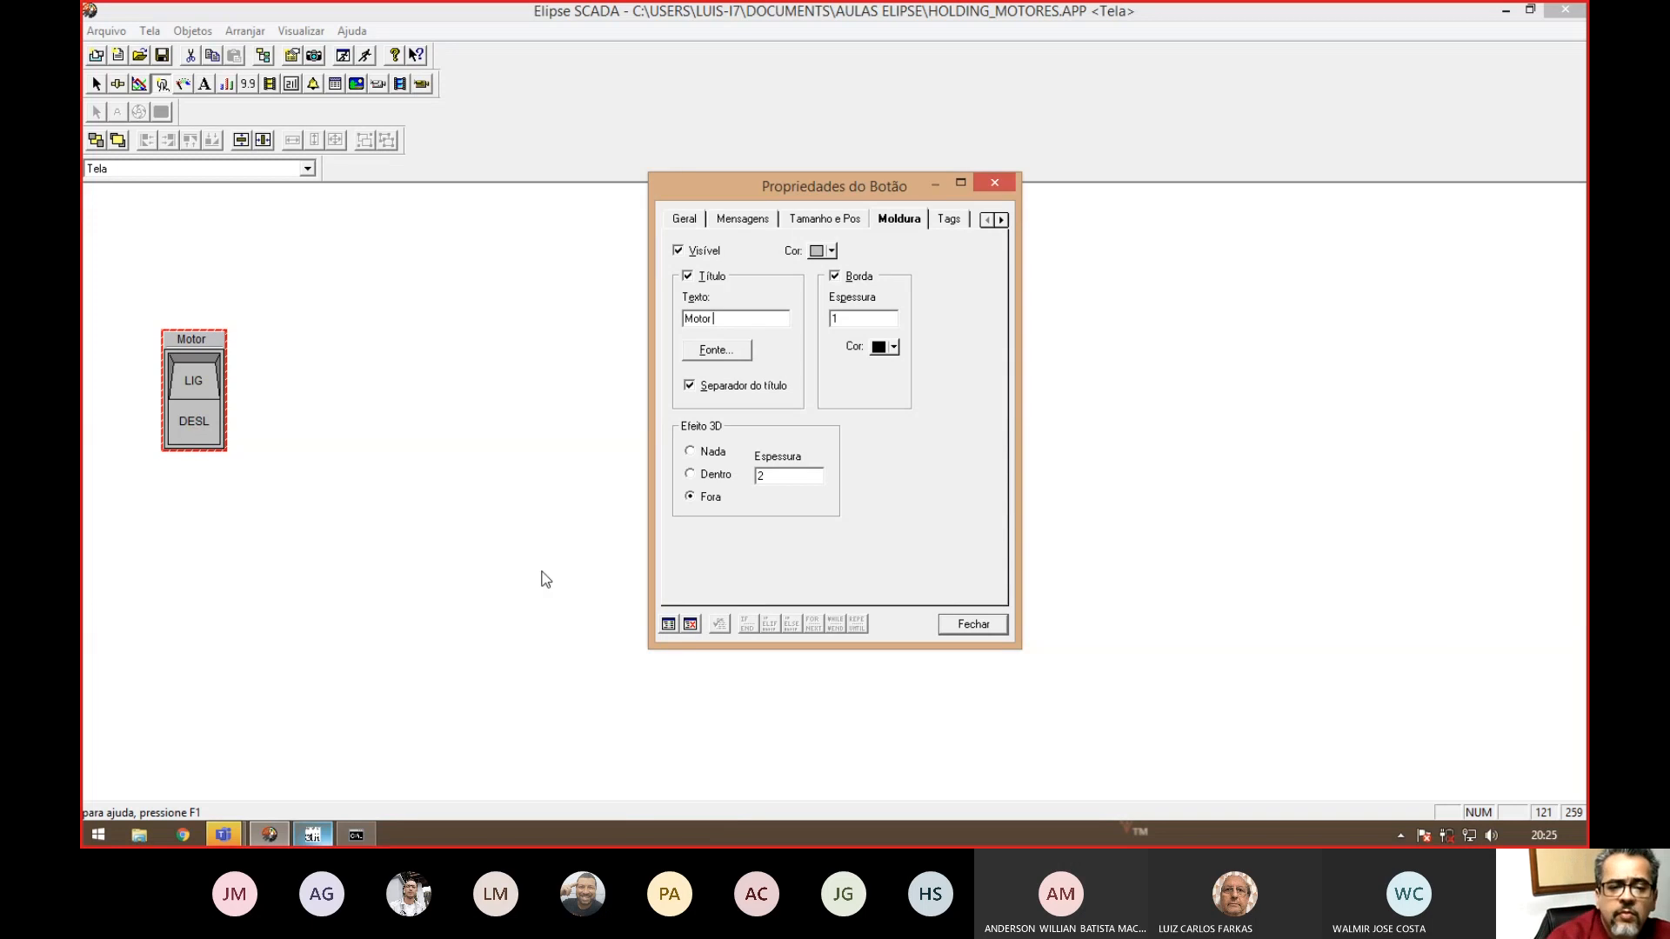
- Expand the application's Tags folder in the button's tag association to reach tag001
{"action": "left_click", "coordinate": [950, 219]}
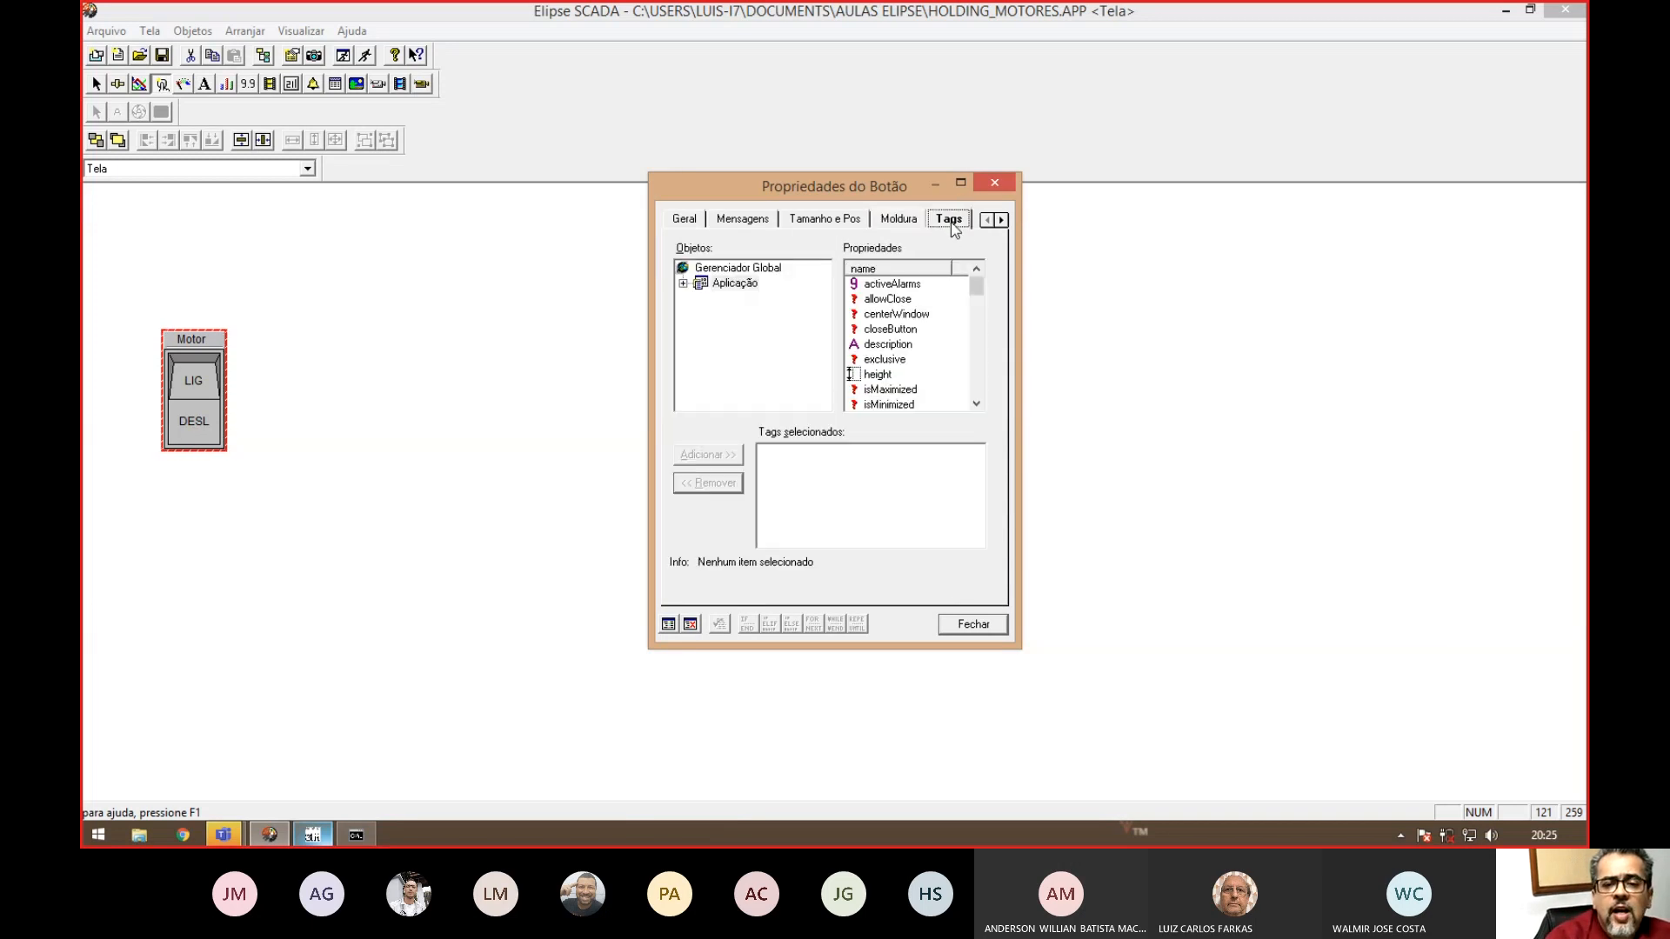
{"action": "left_click", "coordinate": [684, 284]}
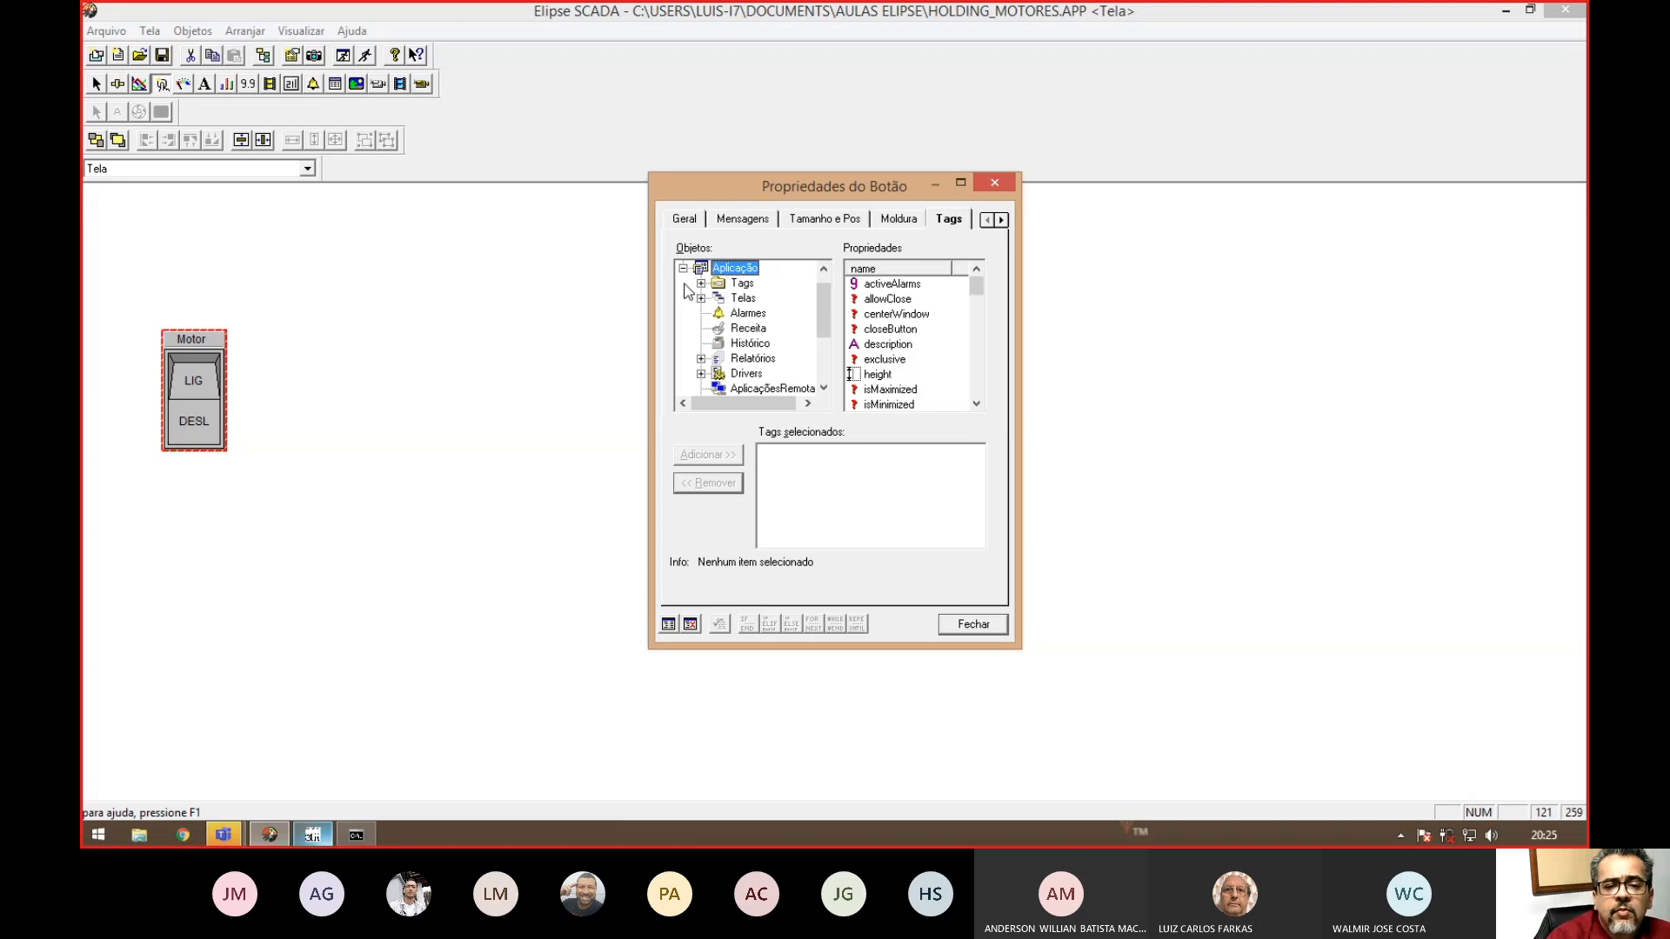
{"action": "left_click", "coordinate": [702, 284]}
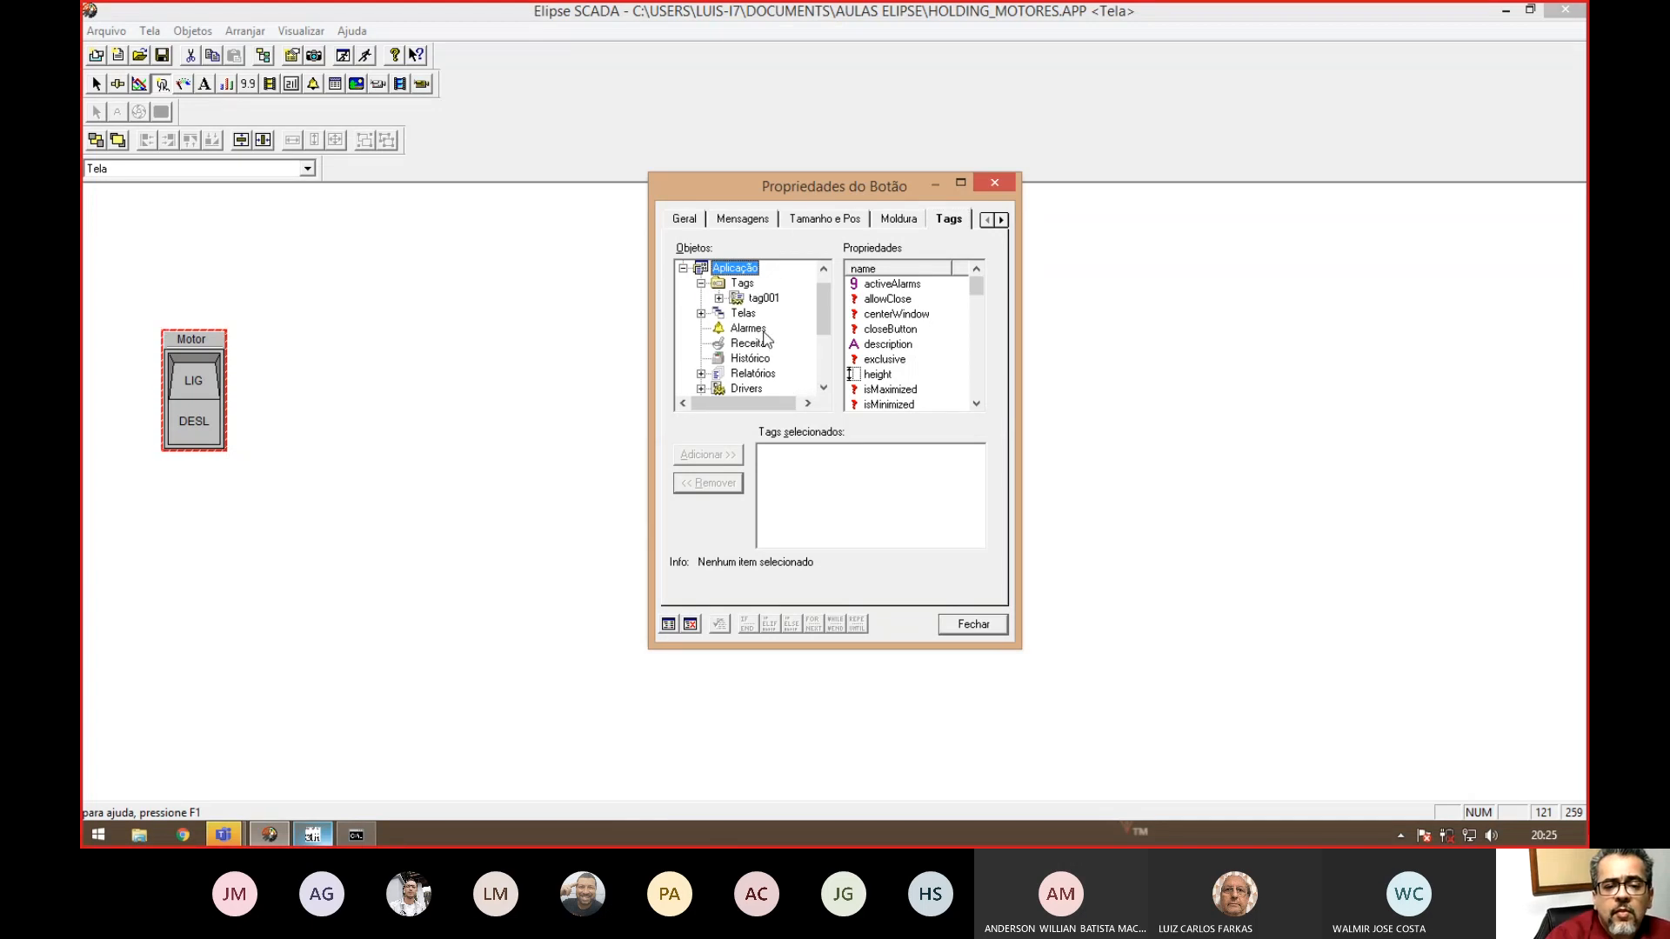
- Close the Motor button's properties and paste two copies of the button, spacing them evenly in a row beside the original
{"action": "left_click", "coordinate": [762, 301]}
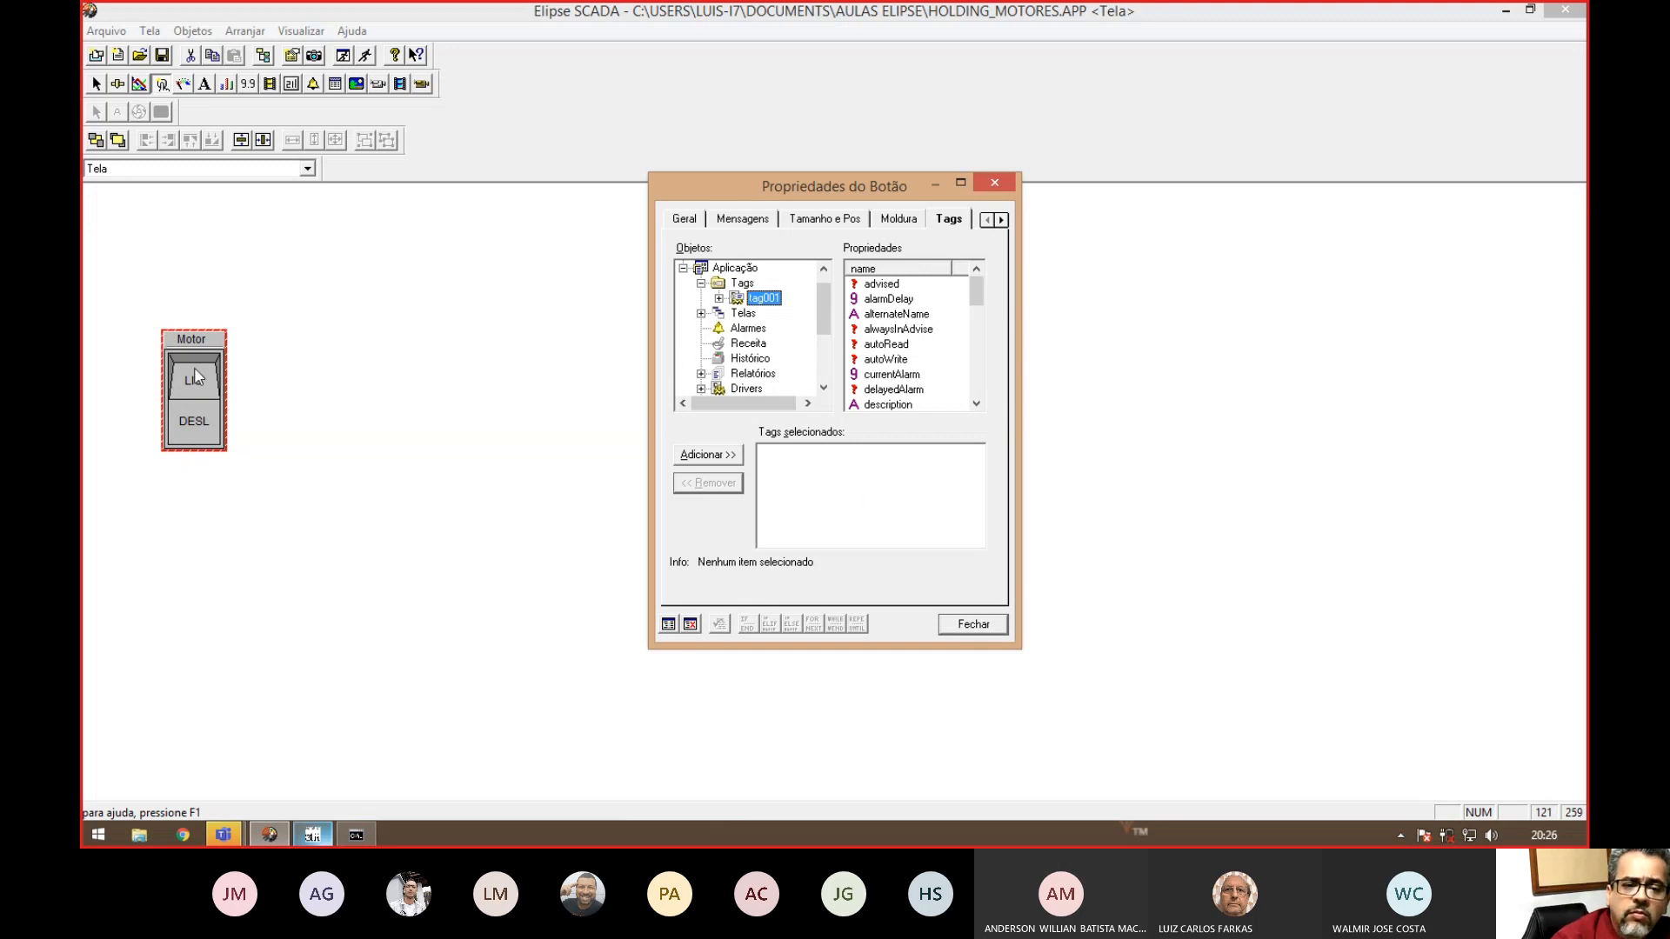
{"action": "left_click", "coordinate": [973, 624]}
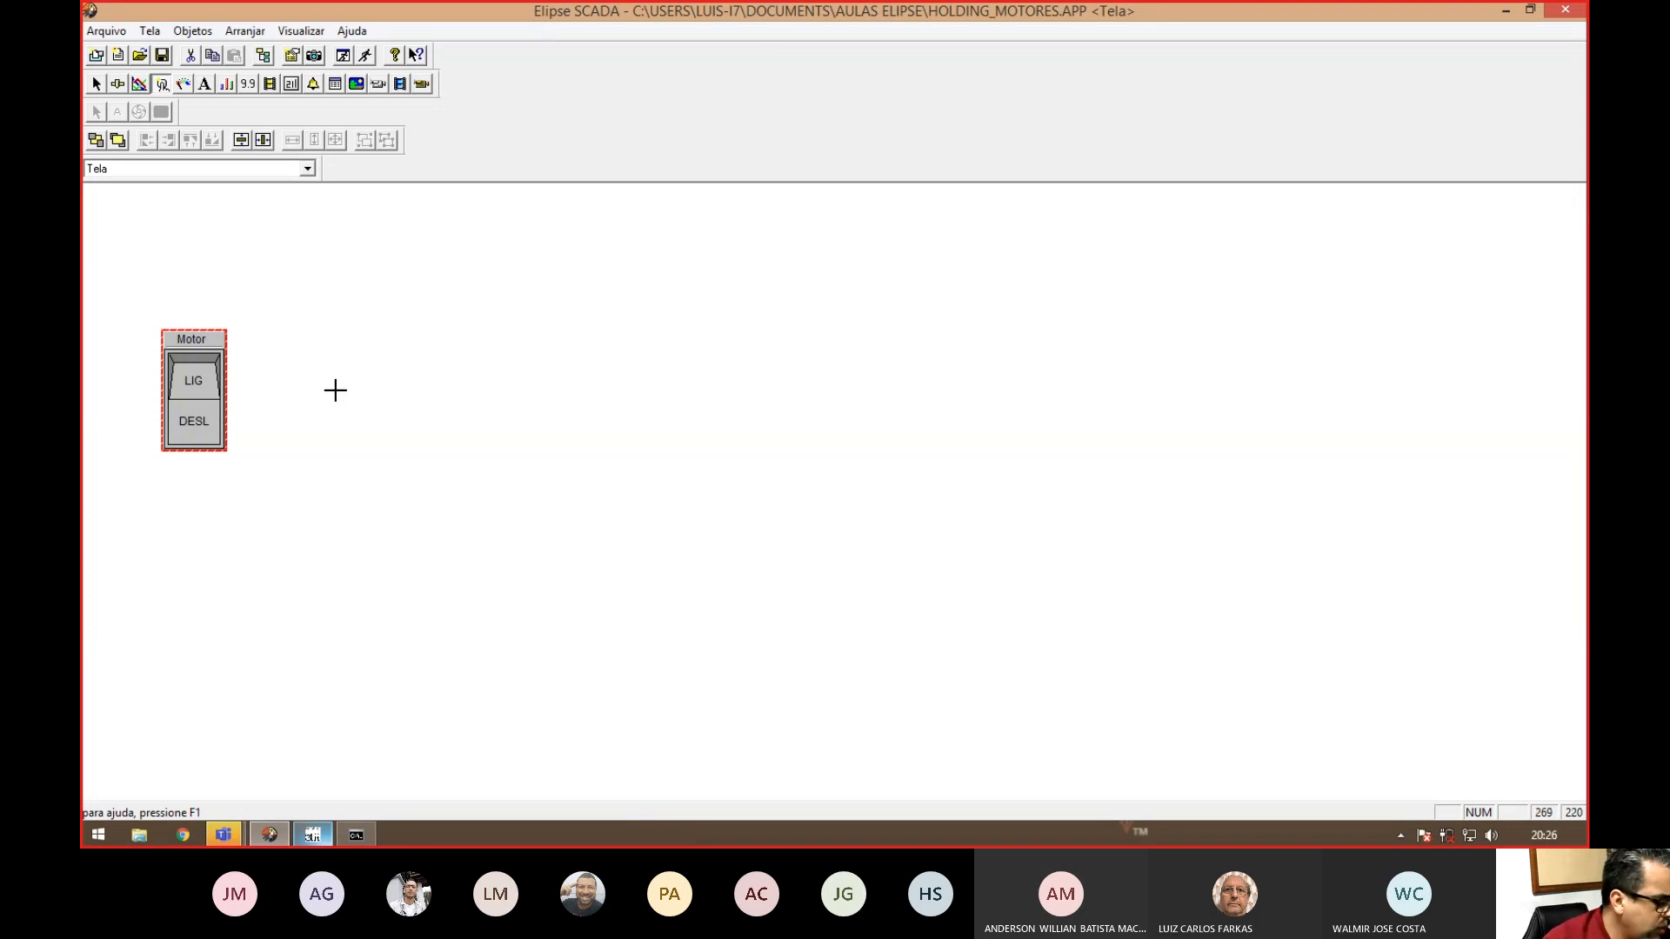
{"action": "key", "text": "ctrl+v"}
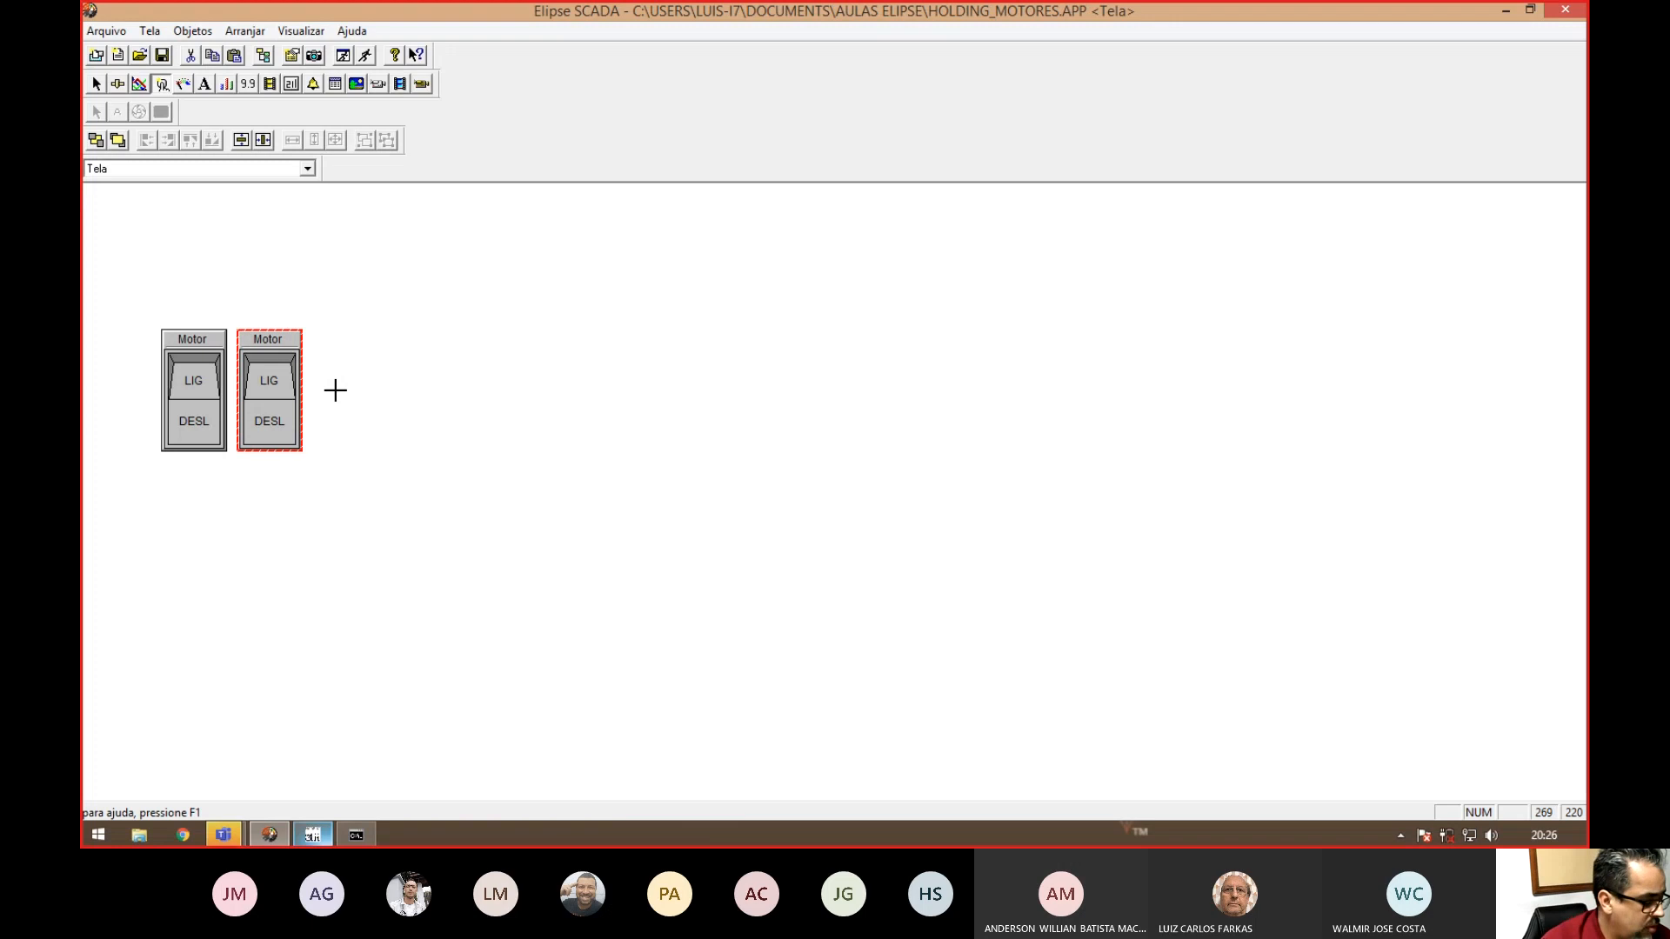
{"action": "key", "text": "ctrl+v"}
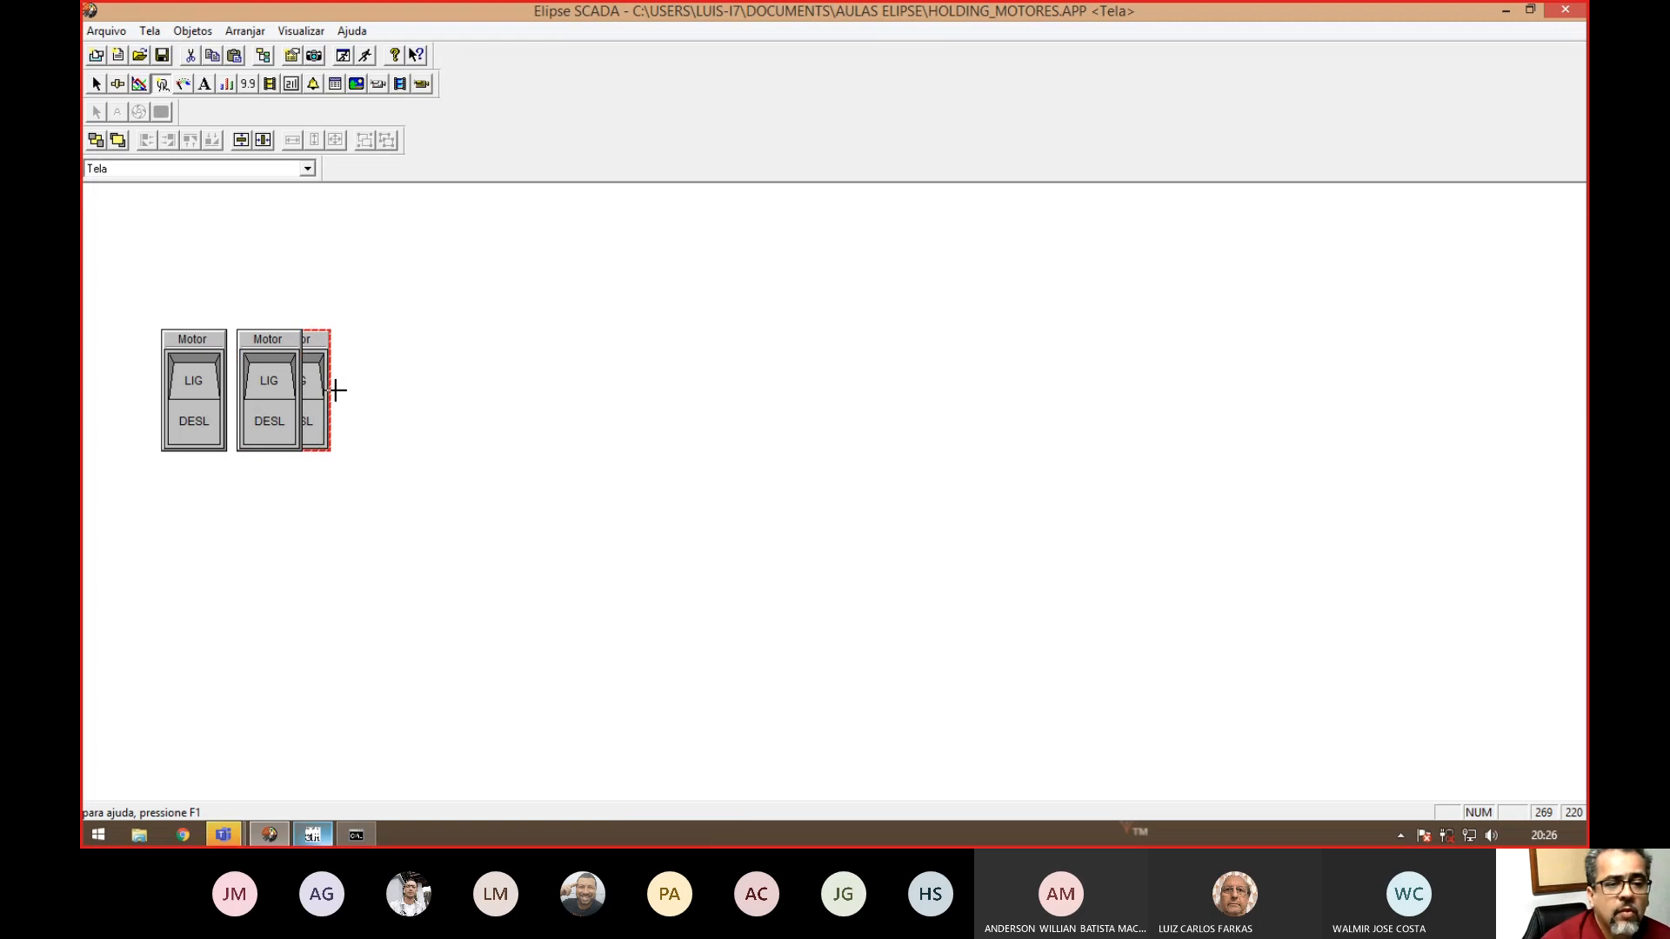
{"action": "key", "text": "Right"}
{"action": "key", "text": "Right"}
{"action": "key", "text": "Right"}
{"action": "key", "text": "Right"}
{"action": "key", "text": "Right"}
{"action": "key", "text": "Right"}
{"action": "key", "text": "Right"}
{"action": "key", "text": "Right"}
{"action": "key", "text": "Right"}
{"action": "key", "text": "Right"}
{"action": "key", "text": "Right"}
{"action": "key", "text": "Right"}
{"action": "key", "text": "Right"}
{"action": "key", "text": "Right"}
{"action": "key", "text": "Right"}
{"action": "key", "text": "Right"}
{"action": "key", "text": "Right"}
{"action": "key", "text": "Right"}
{"action": "key", "text": "Right"}
{"action": "key", "text": "Right"}
{"action": "key", "text": "Left"}
{"action": "key", "text": "Left"}
{"action": "key", "text": "Left"}
{"action": "key", "text": "Left"}
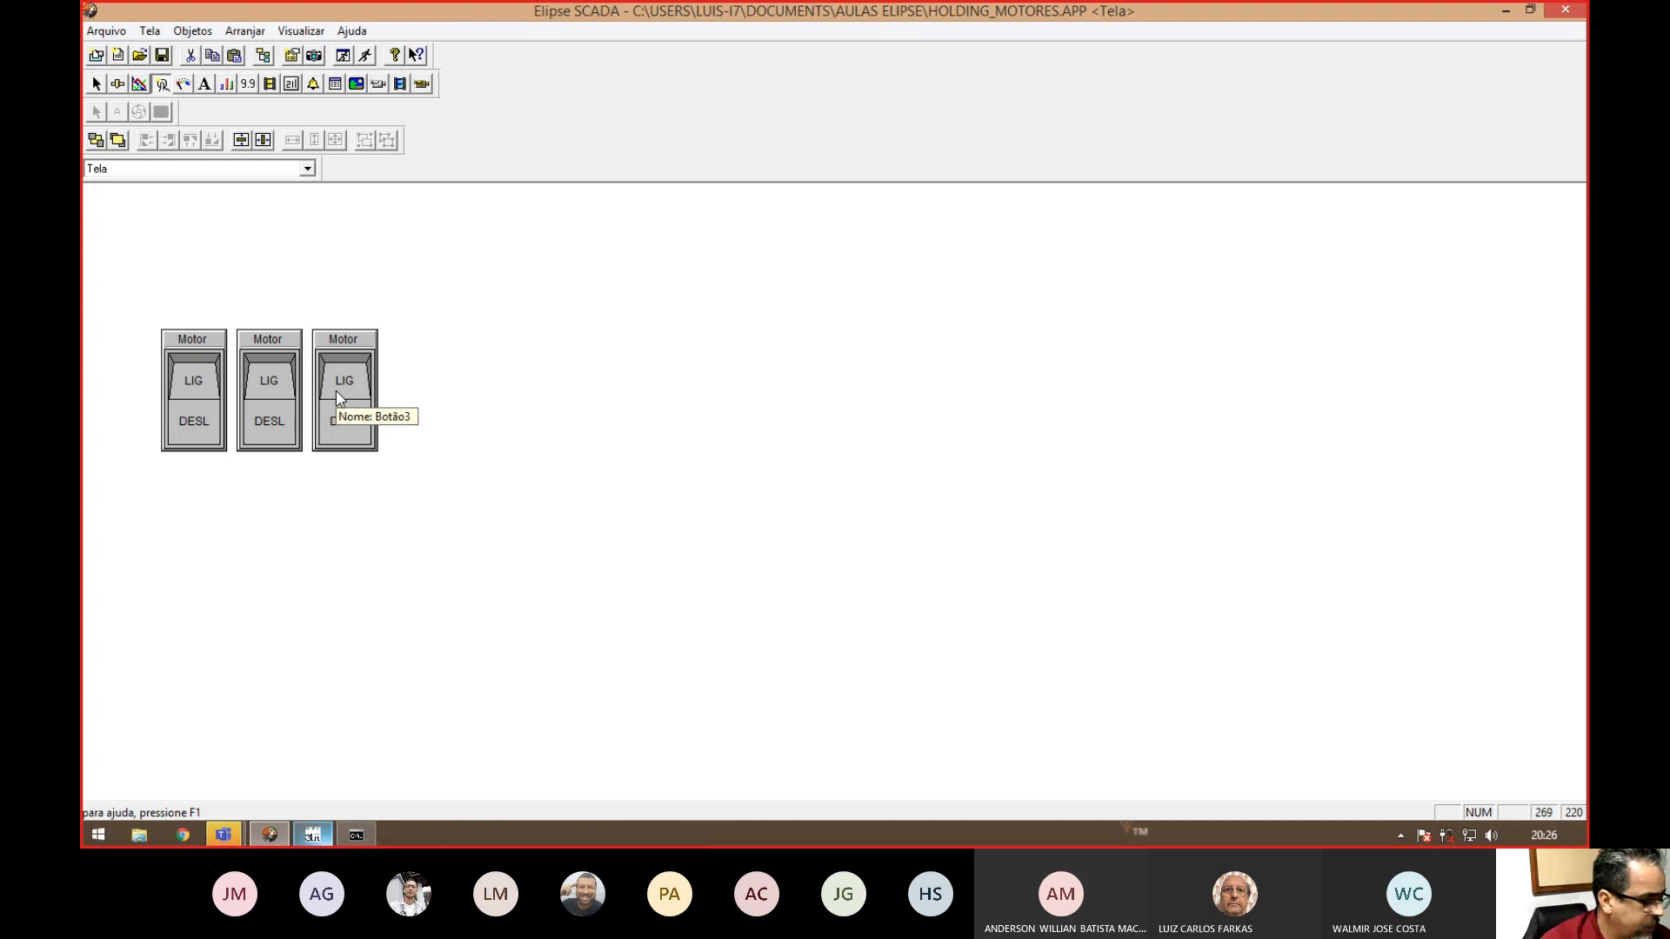
- Paste a fourth Motor button and place it at the end of the row with the same spacing
{"action": "key", "text": "ctrl+v"}
{"action": "key", "text": "Right"}
{"action": "key", "text": "Right"}
{"action": "key", "text": "Right"}
{"action": "key", "text": "Right"}
{"action": "key", "text": "Right"}
{"action": "key", "text": "Right"}
{"action": "key", "text": "Right"}
{"action": "key", "text": "Right"}
{"action": "key", "text": "Right"}
{"action": "key", "text": "Right"}
{"action": "key", "text": "Right"}
{"action": "key", "text": "Right"}
{"action": "key", "text": "Right"}
{"action": "key", "text": "Right"}
{"action": "key", "text": "Right"}
{"action": "key", "text": "Right"}
{"action": "key", "text": "Right"}
{"action": "key", "text": "Right"}
{"action": "key", "text": "Right"}
{"action": "key", "text": "Right"}
{"action": "key", "text": "Right"}
{"action": "key", "text": "Right"}
{"action": "key", "text": "Right"}
{"action": "key", "text": "Right"}
{"action": "key", "text": "Right"}
{"action": "key", "text": "Right"}
{"action": "key", "text": "Right"}
{"action": "key", "text": "Right"}
{"action": "key", "text": "Right"}
{"action": "key", "text": "Right"}
{"action": "key", "text": "Right"}
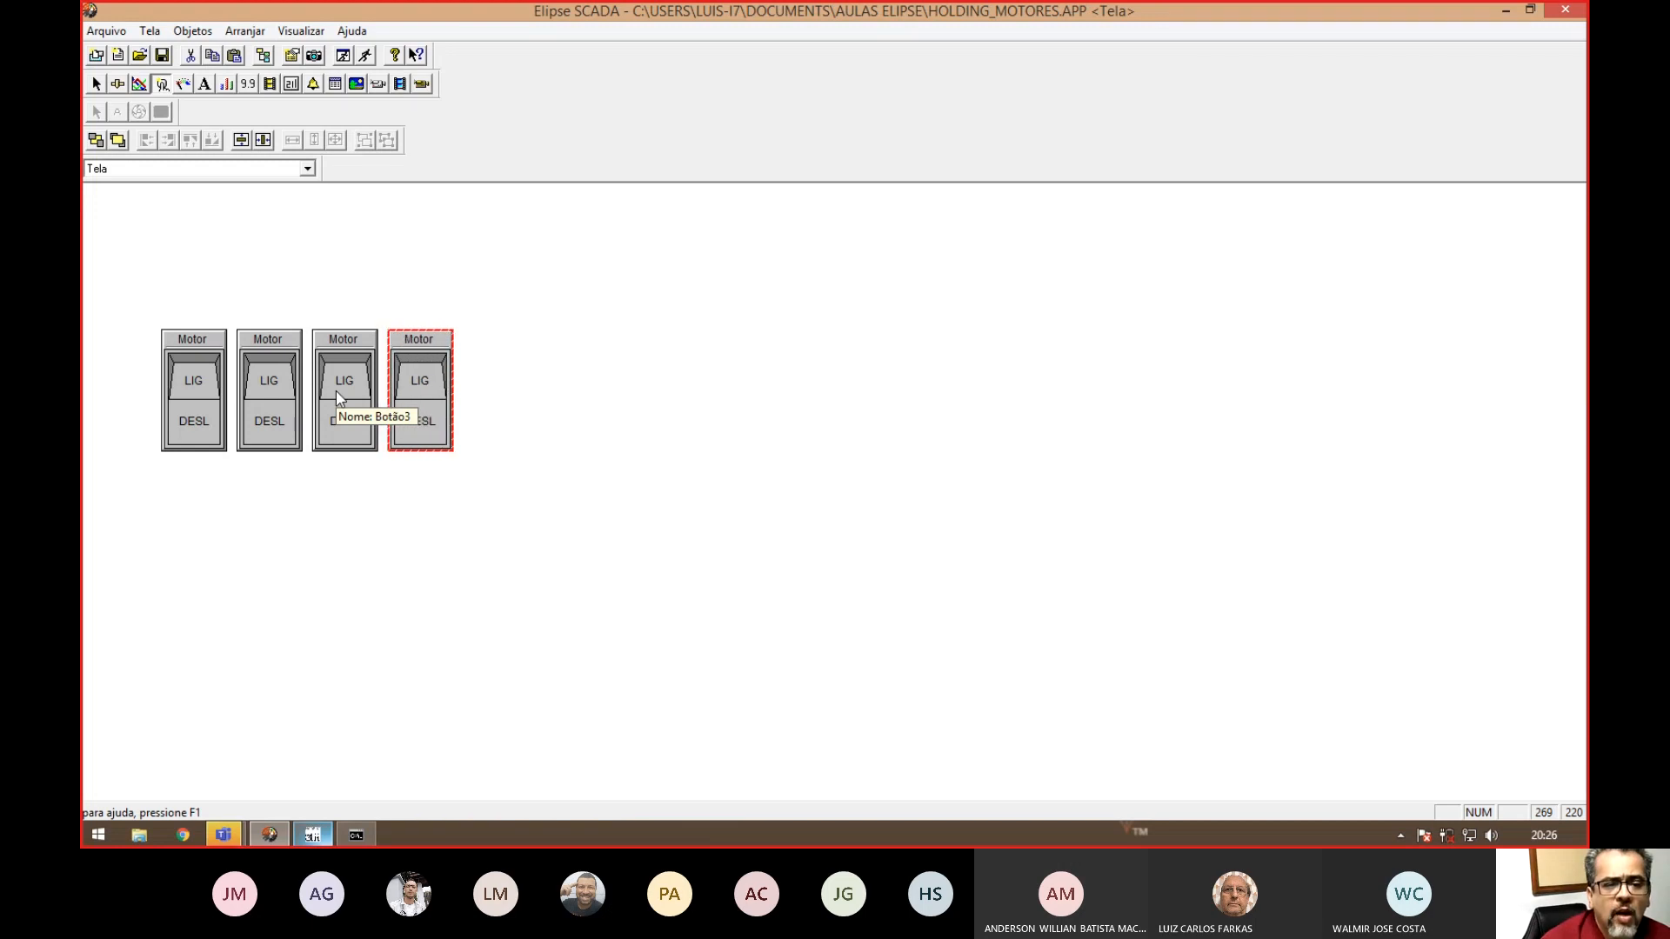
{"action": "left_click", "coordinate": [816, 466]}
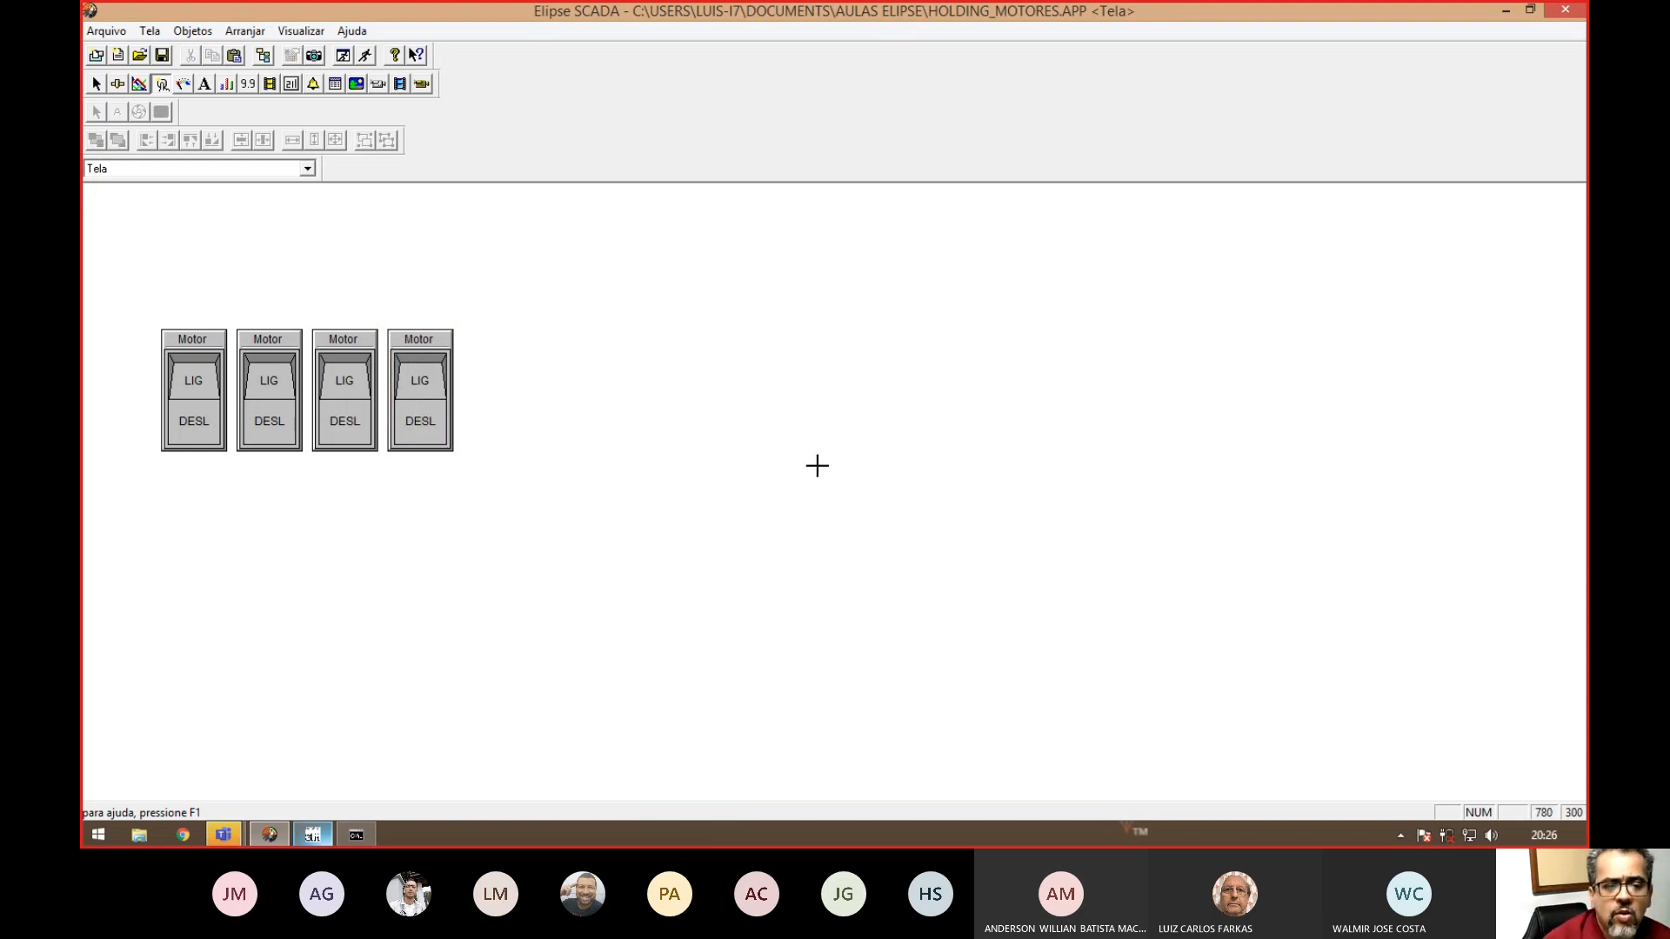
- Duplicate all four Motor buttons together and line the copies up after the originals to form an evenly spaced row of eight
{"action": "left_click_drag", "start_coordinate": [124, 298], "coordinate": [603, 536]}
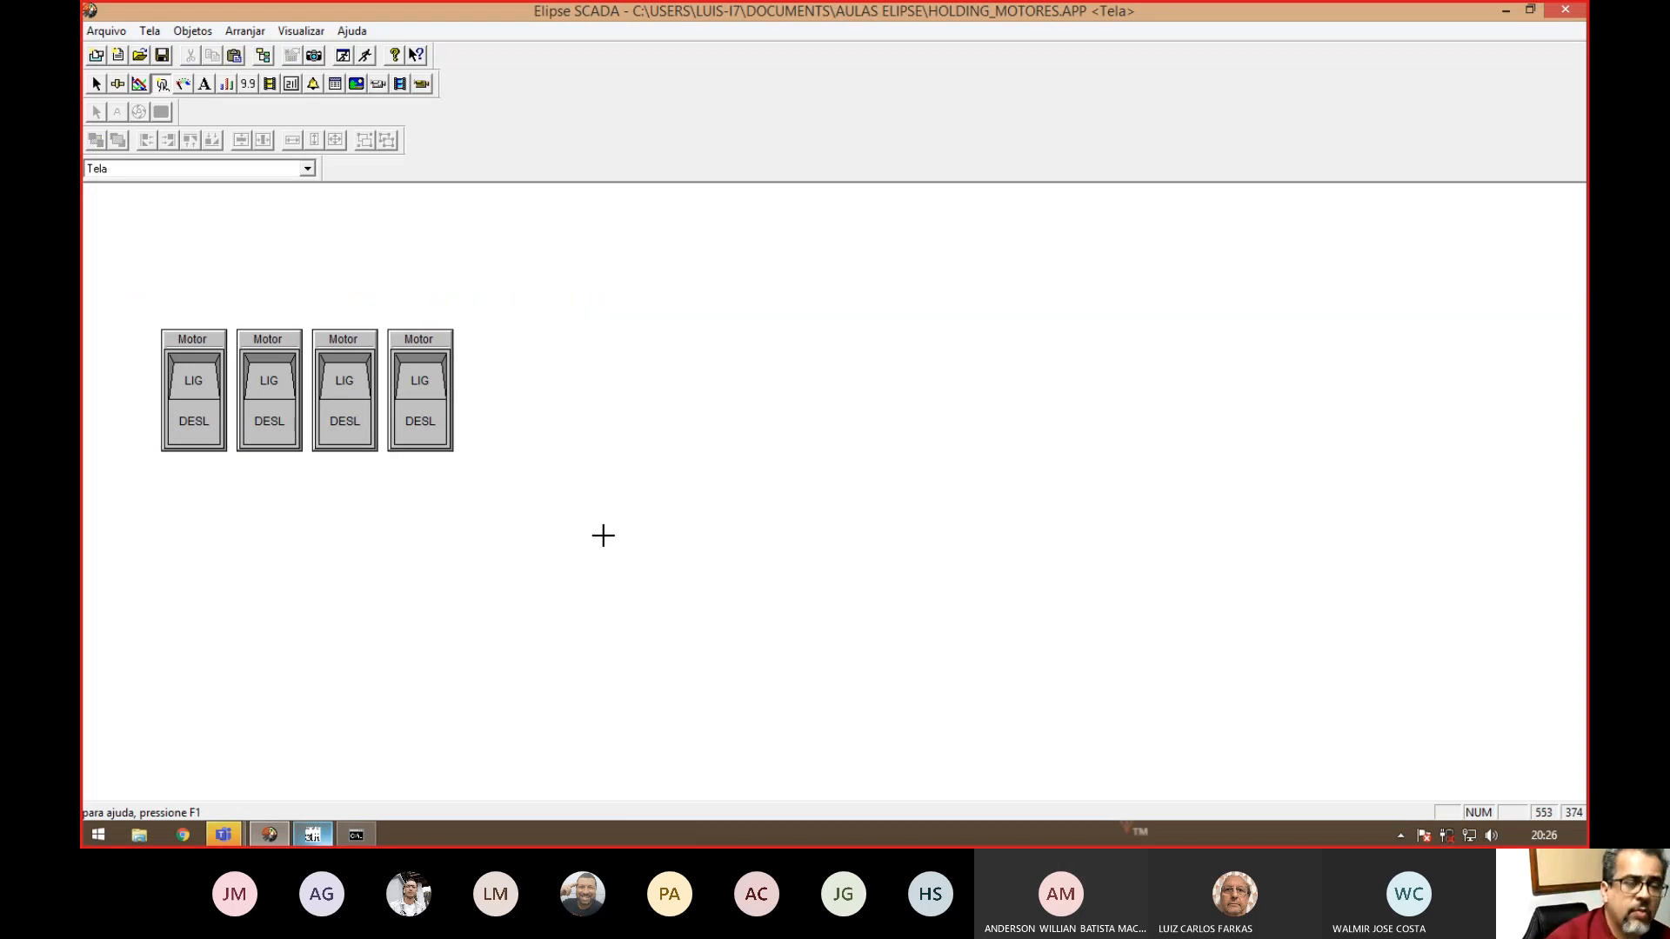
{"action": "left_click", "coordinate": [97, 86]}
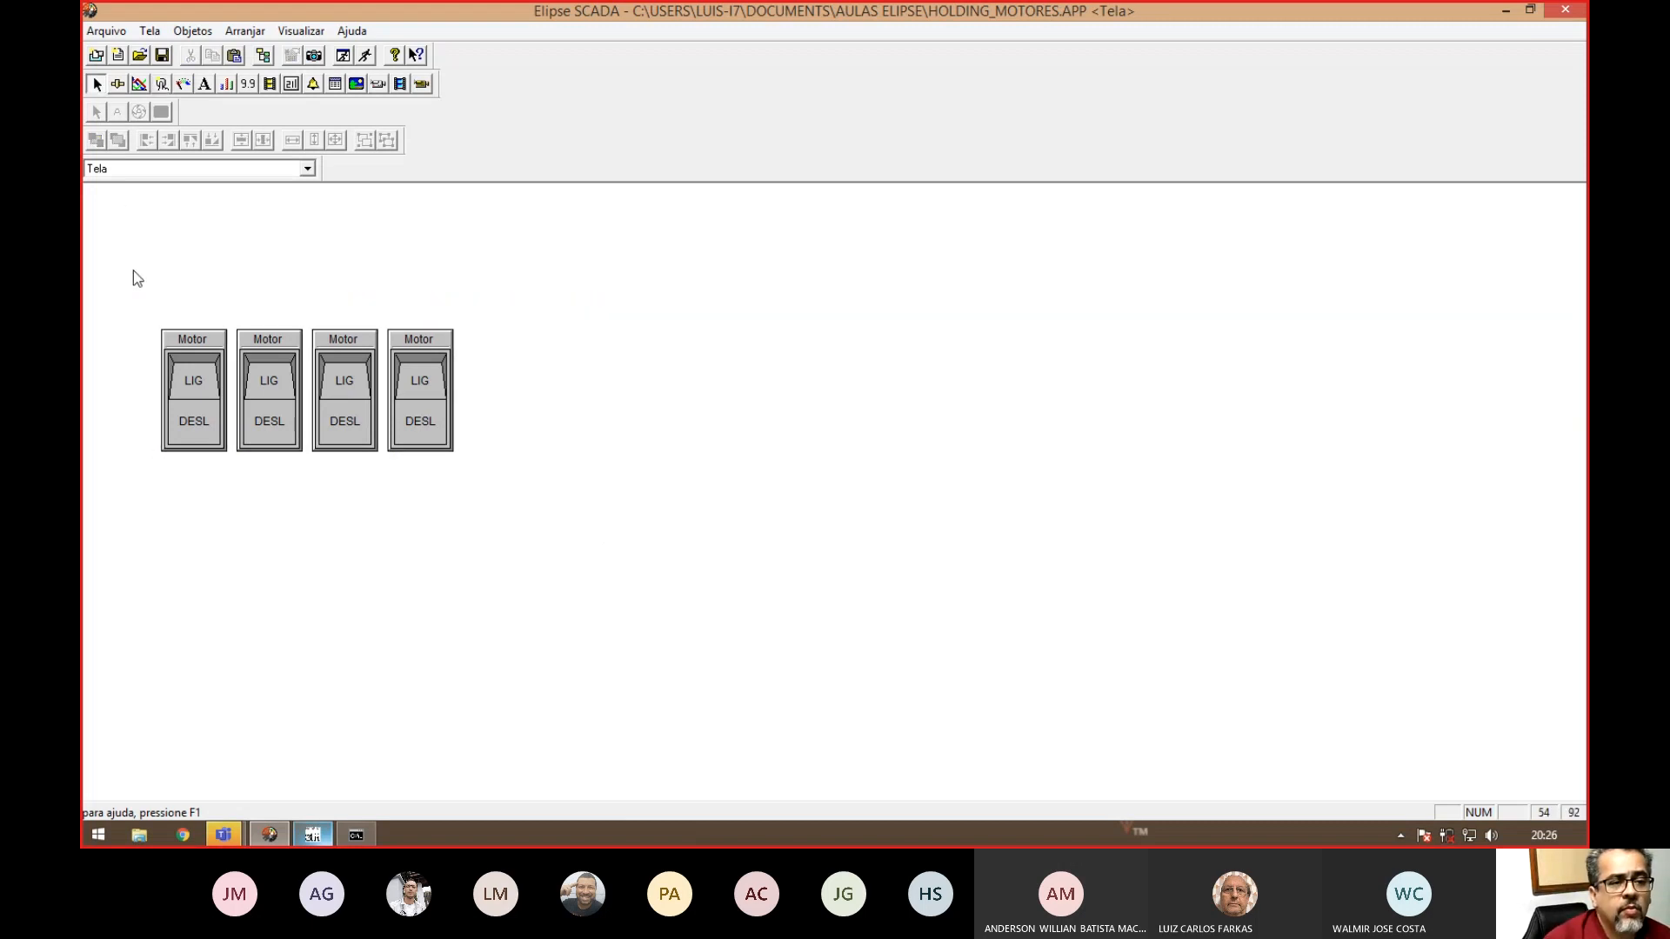
{"action": "left_click_drag", "start_coordinate": [133, 270], "coordinate": [614, 521]}
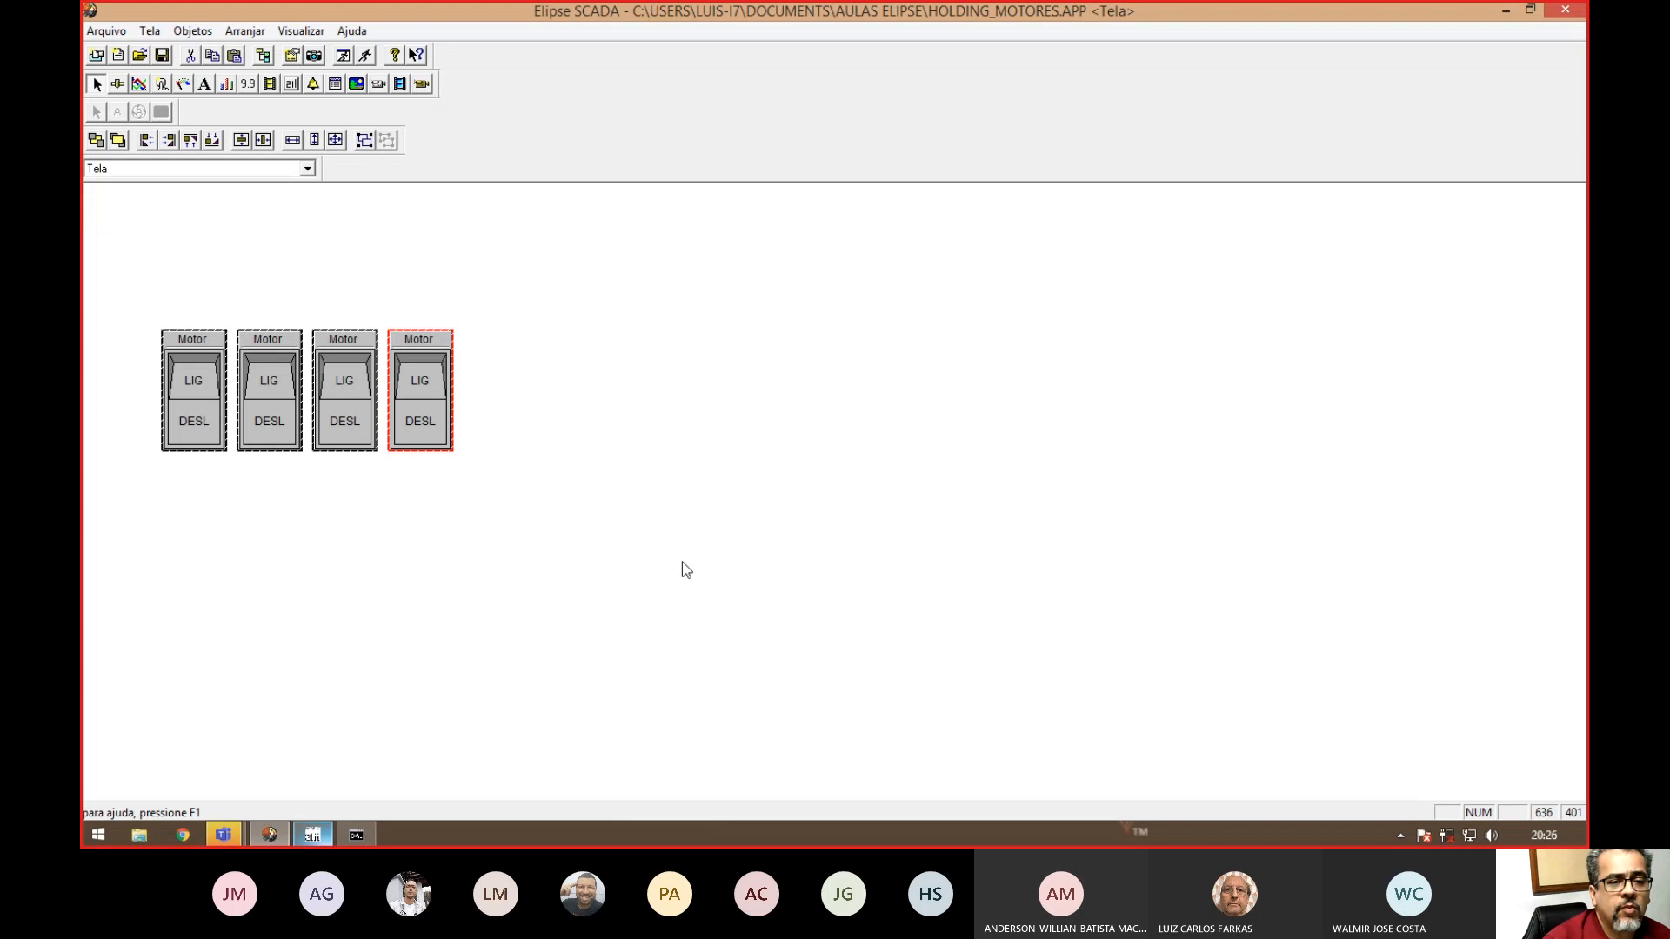
{"action": "key", "text": "ctrl+c"}
{"action": "key", "text": "ctrl+v"}
{"action": "key", "text": "Right"}
{"action": "key", "text": "Right"}
{"action": "key", "text": "Right"}
{"action": "key", "text": "Right"}
{"action": "key", "text": "Right"}
{"action": "key", "text": "Right"}
{"action": "key", "text": "Right"}
{"action": "key", "text": "Right"}
{"action": "key", "text": "Right"}
{"action": "key", "text": "Right"}
{"action": "key", "text": "Right"}
{"action": "key", "text": "Right"}
{"action": "key", "text": "Right"}
{"action": "key", "text": "Right"}
{"action": "key", "text": "Right"}
{"action": "key", "text": "Right"}
{"action": "key", "text": "Right"}
{"action": "key", "text": "Right"}
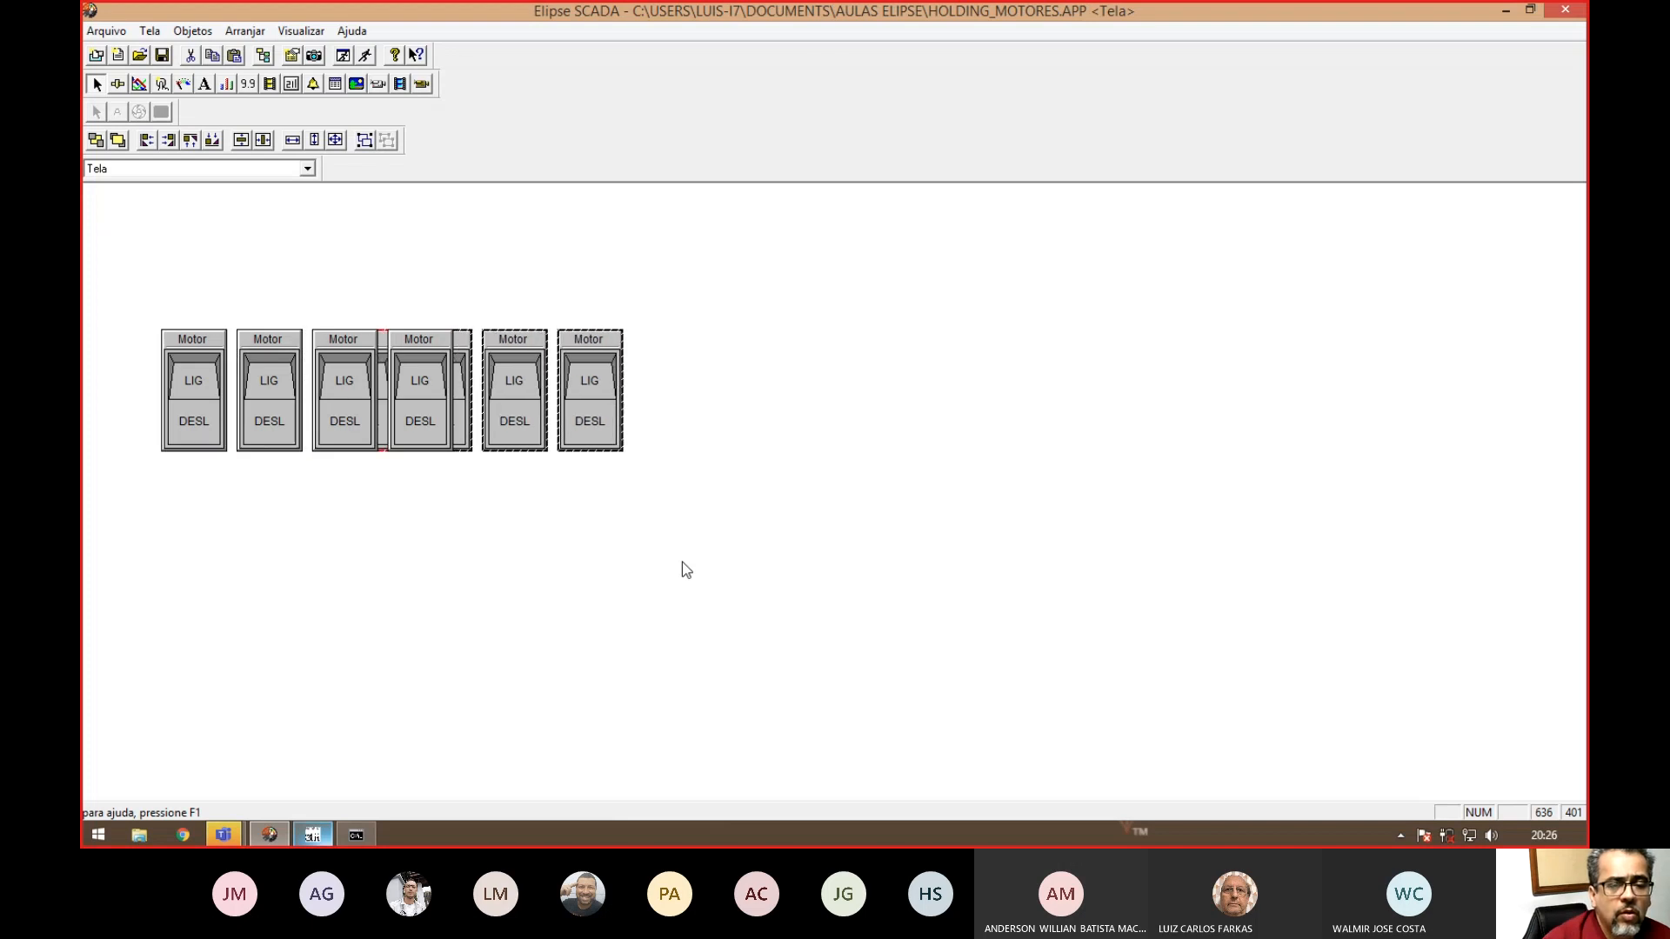
{"action": "key", "text": "Right"}
{"action": "key", "text": "Right"}
{"action": "key", "text": "Right"}
{"action": "key", "text": "Right"}
{"action": "key", "text": "Right"}
{"action": "key", "text": "Right"}
{"action": "key", "text": "Right"}
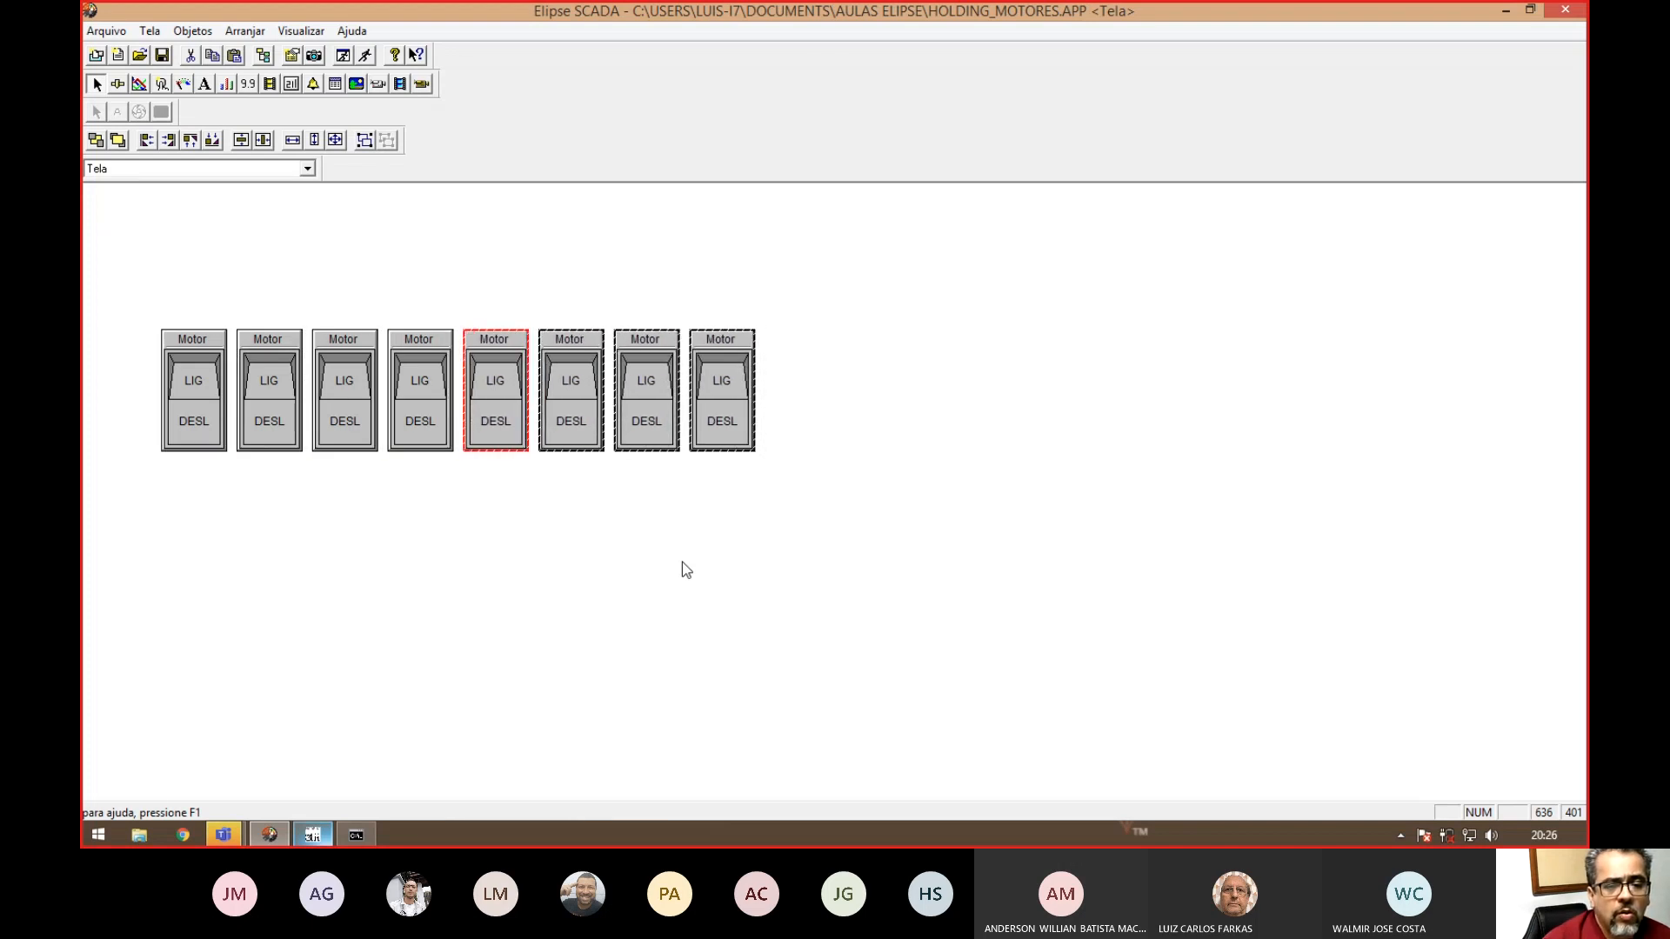
{"action": "left_click", "coordinate": [943, 511]}
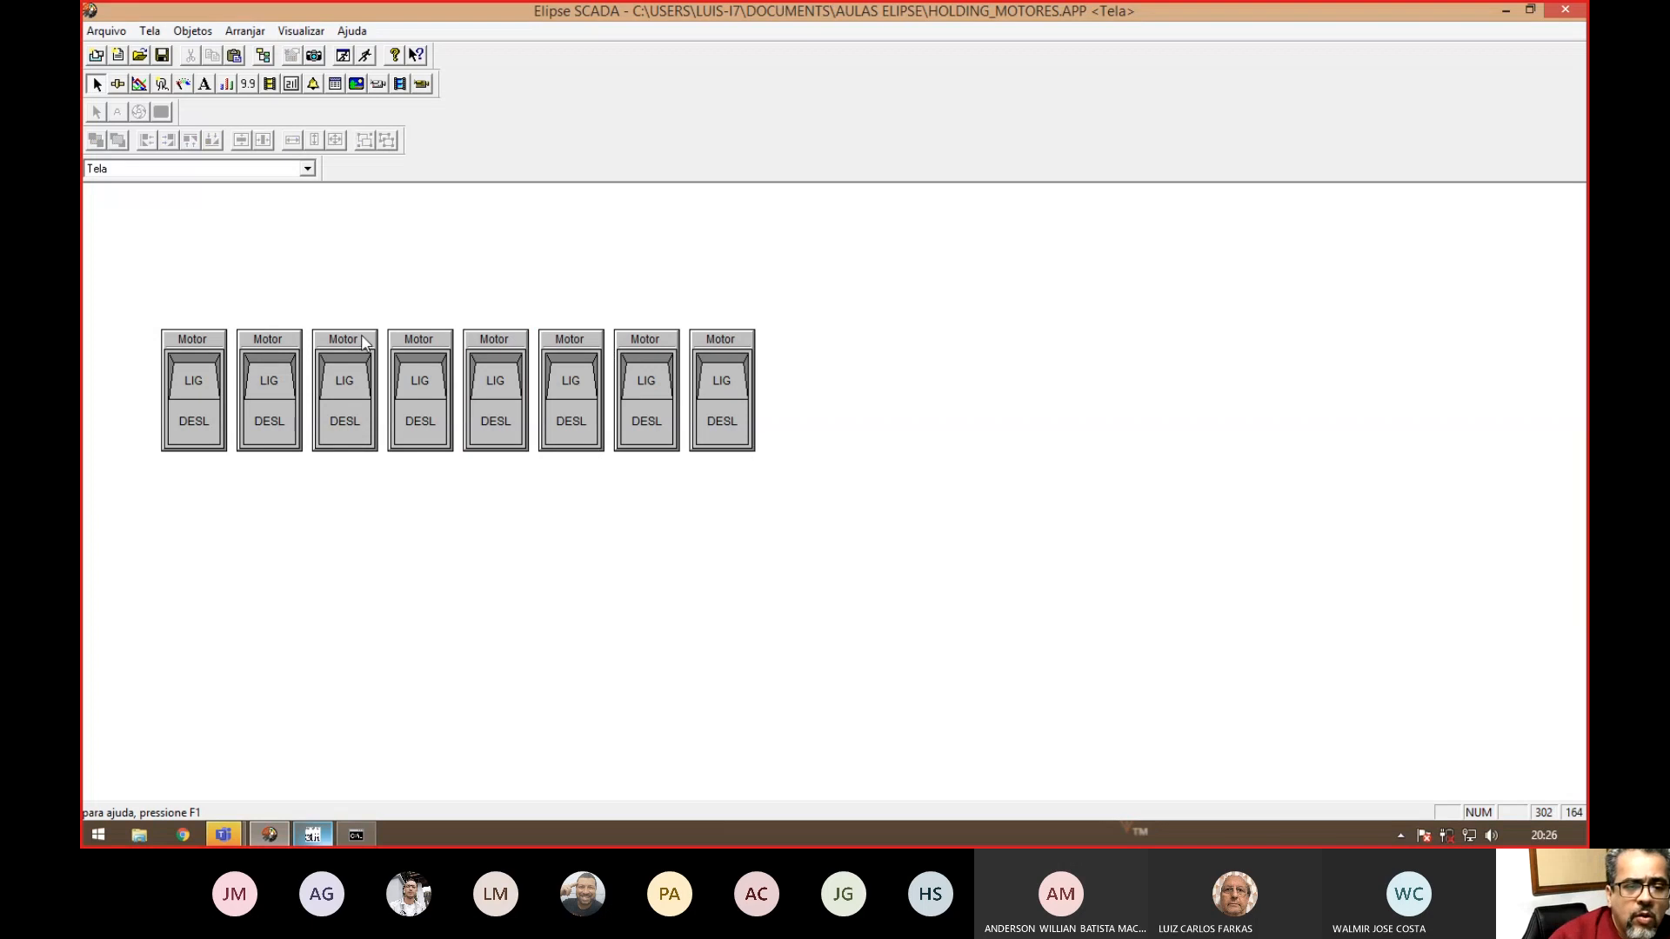
- Create a separate bit tag for each of bits 0 to 7 of tag001 in the Organizer
{"action": "left_click", "coordinate": [261, 57]}
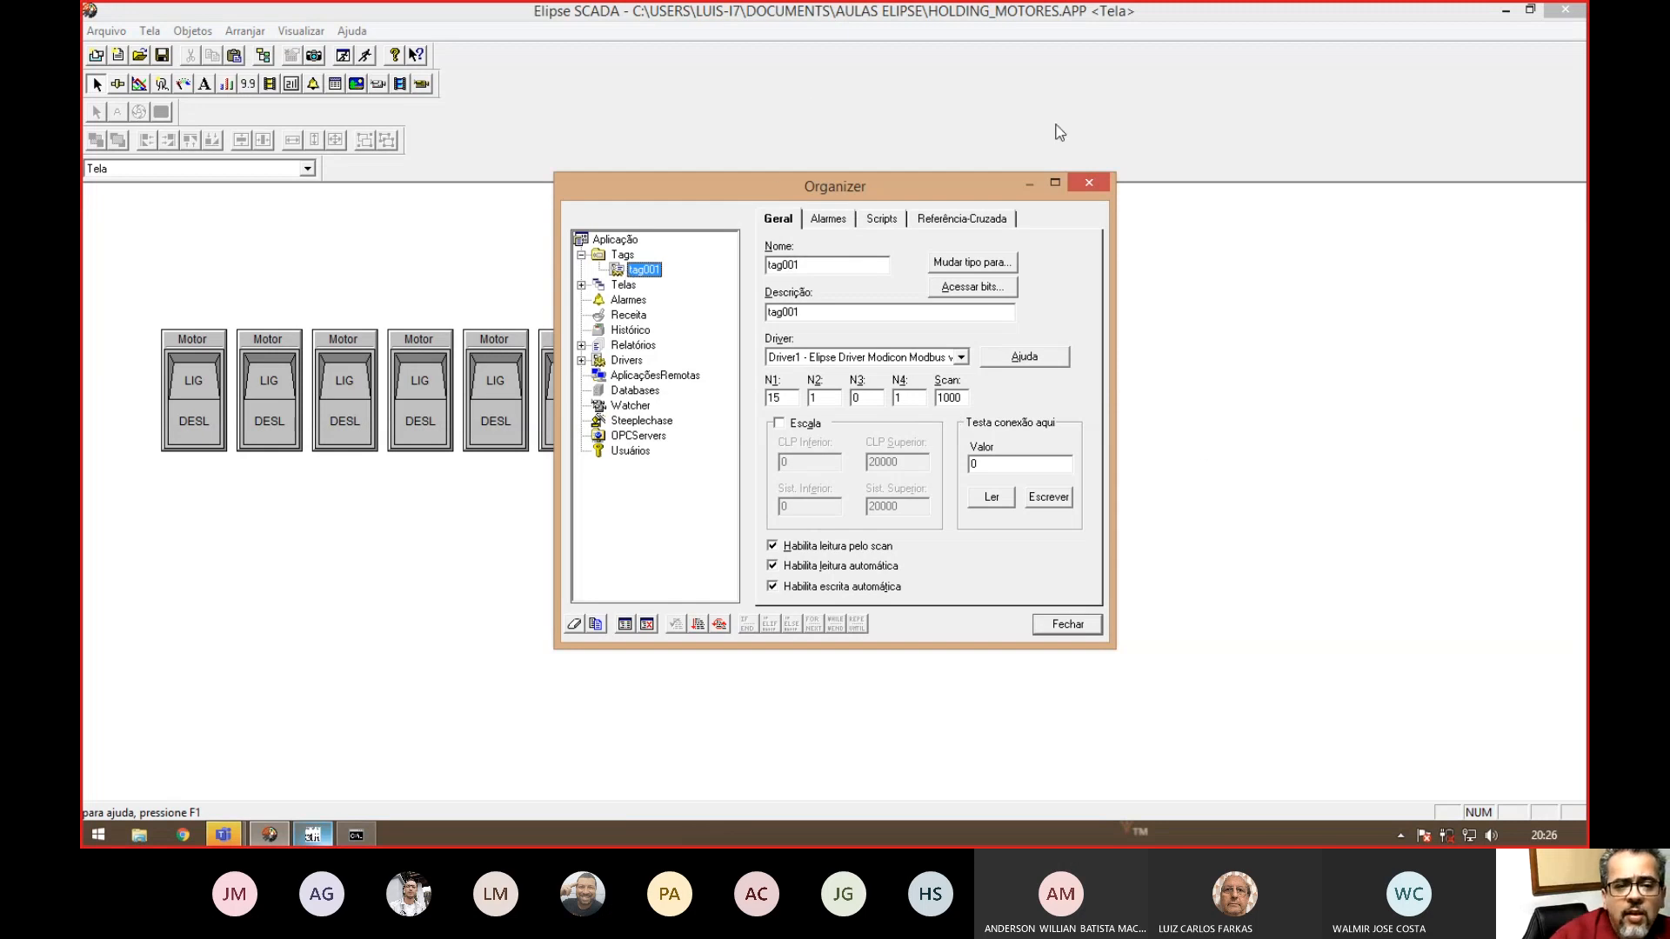
{"action": "left_click", "coordinate": [982, 295]}
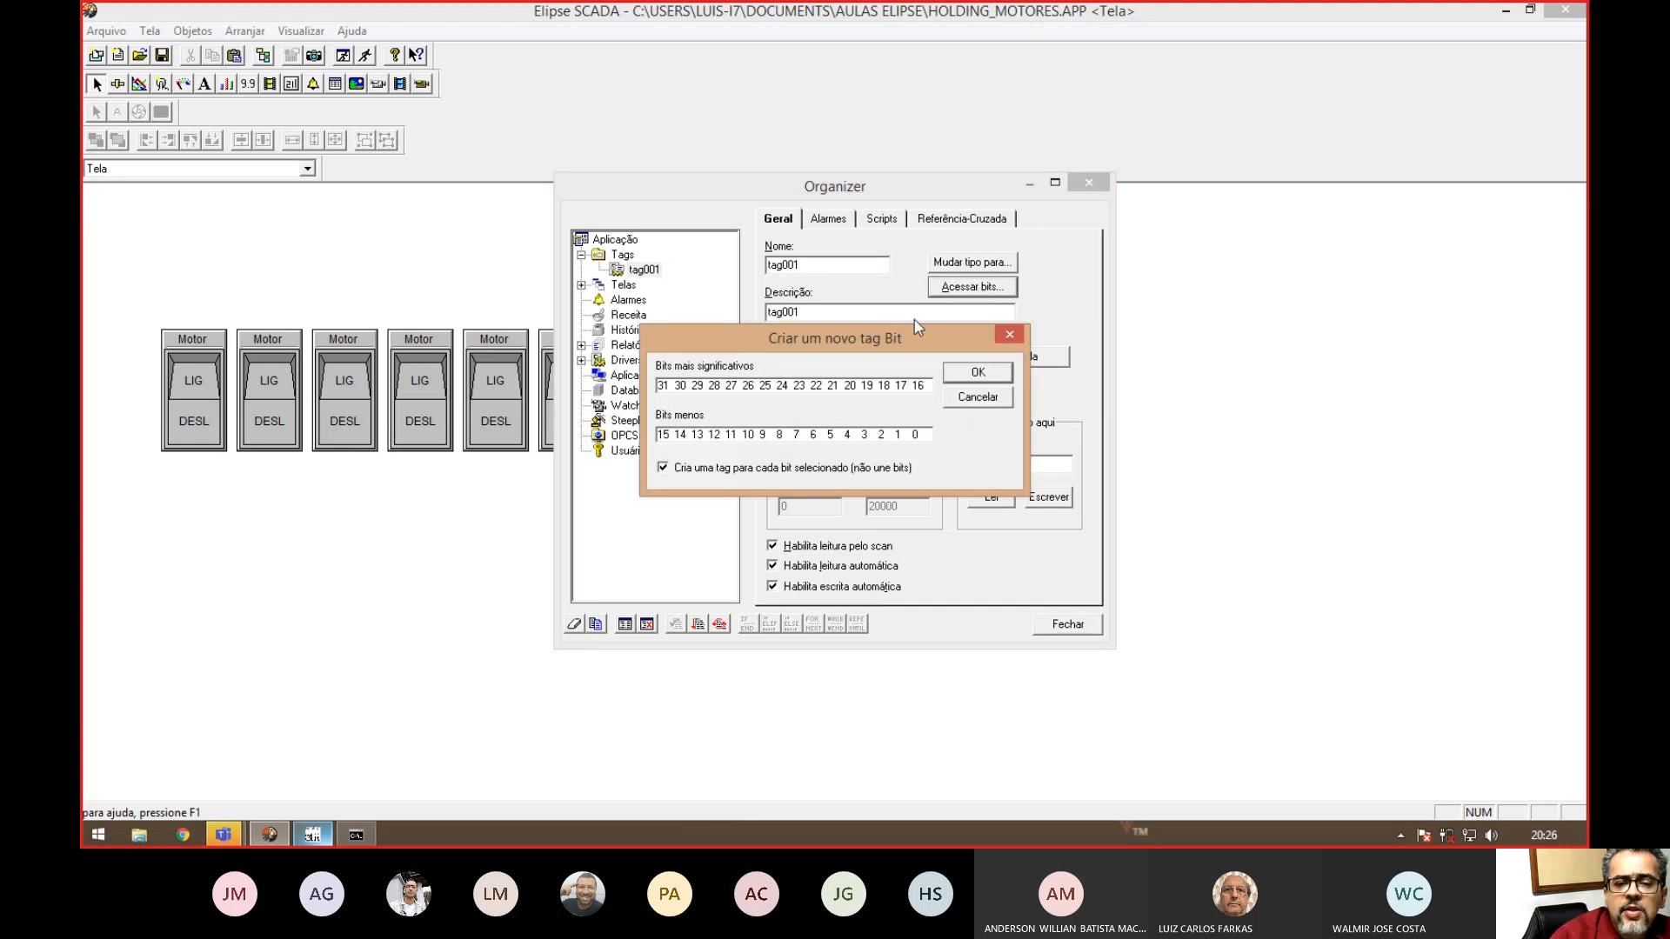
{"action": "left_click", "coordinate": [921, 437]}
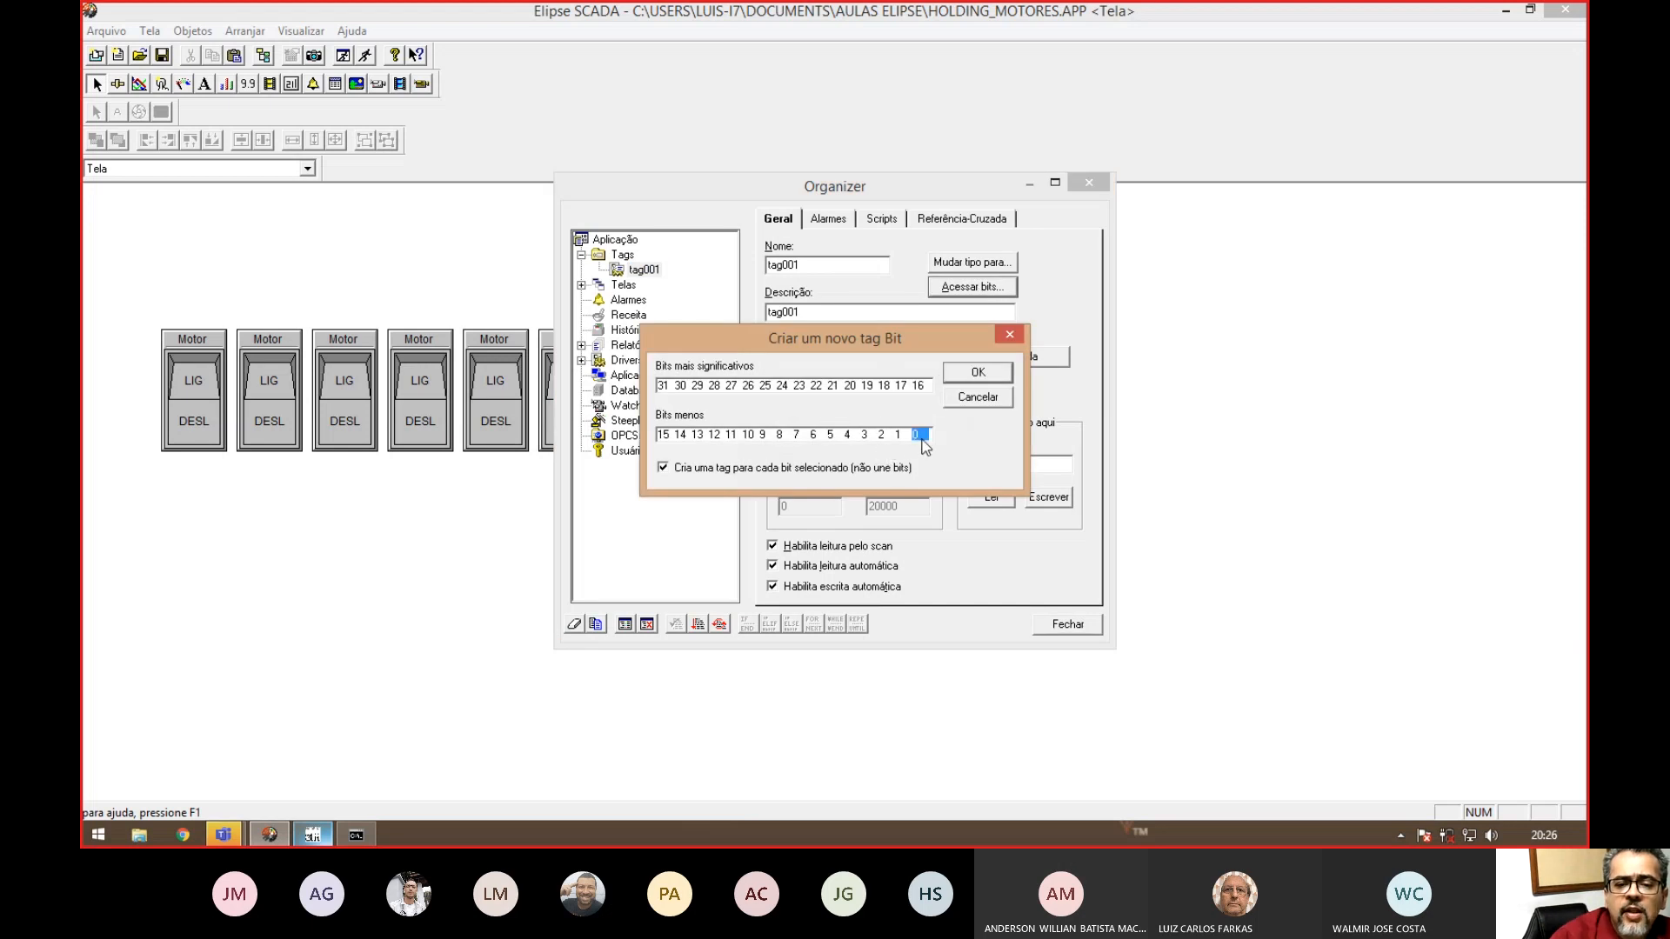
{"action": "left_click_drag", "start_coordinate": [924, 447], "coordinate": [810, 453]}
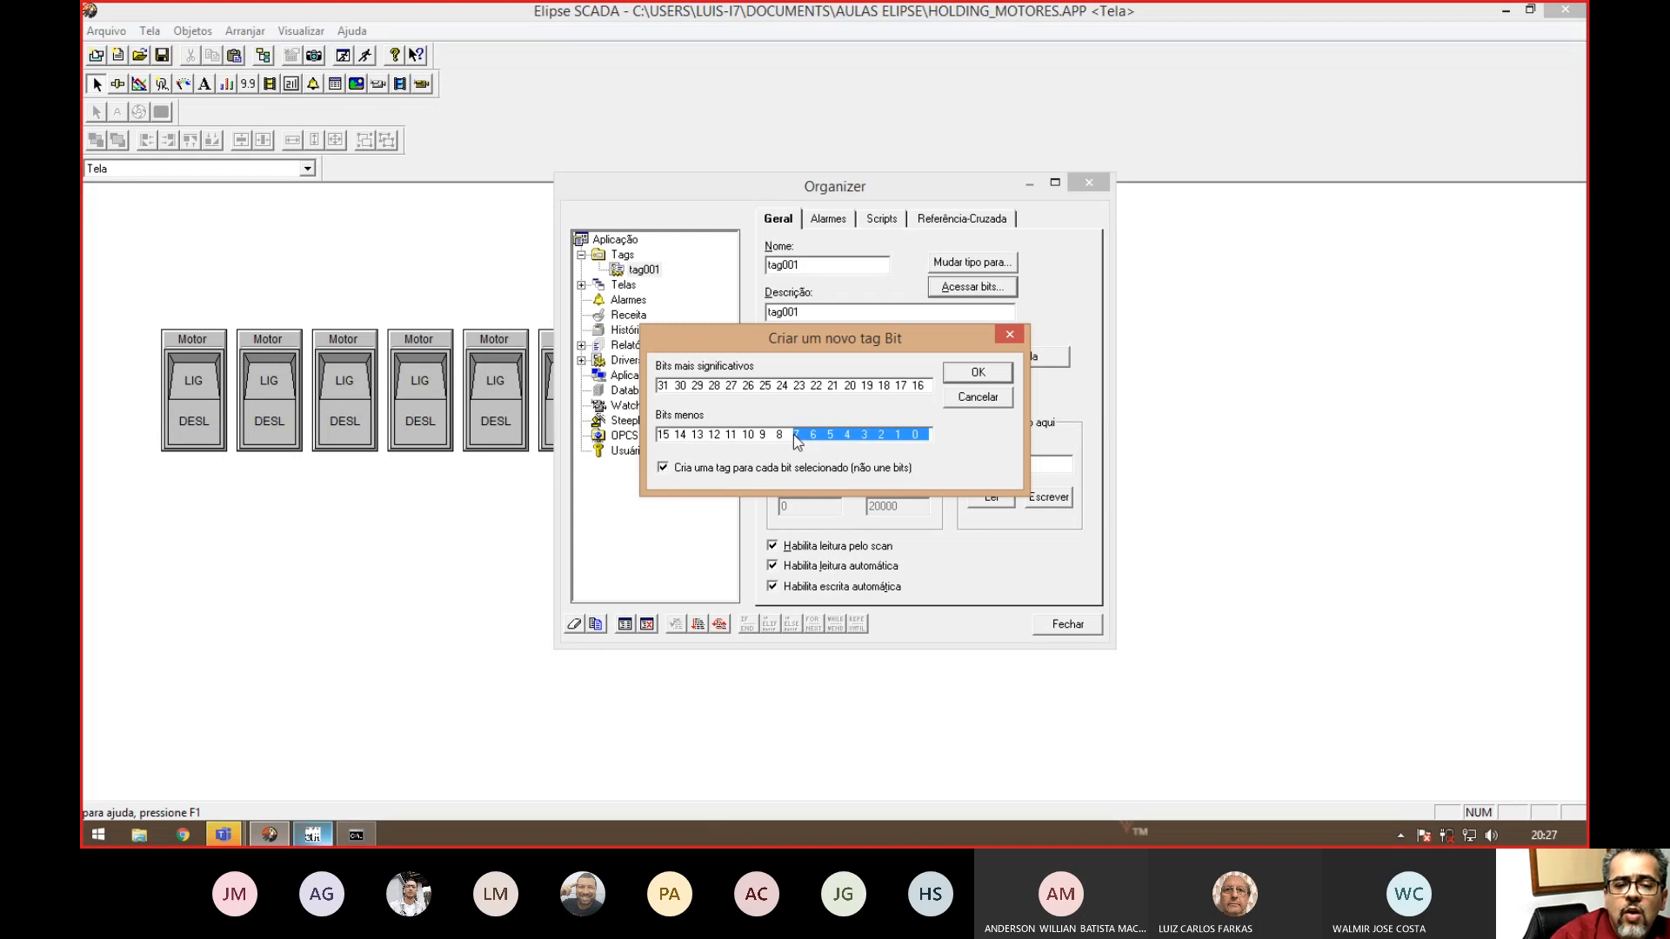
{"action": "left_click", "coordinate": [977, 374]}
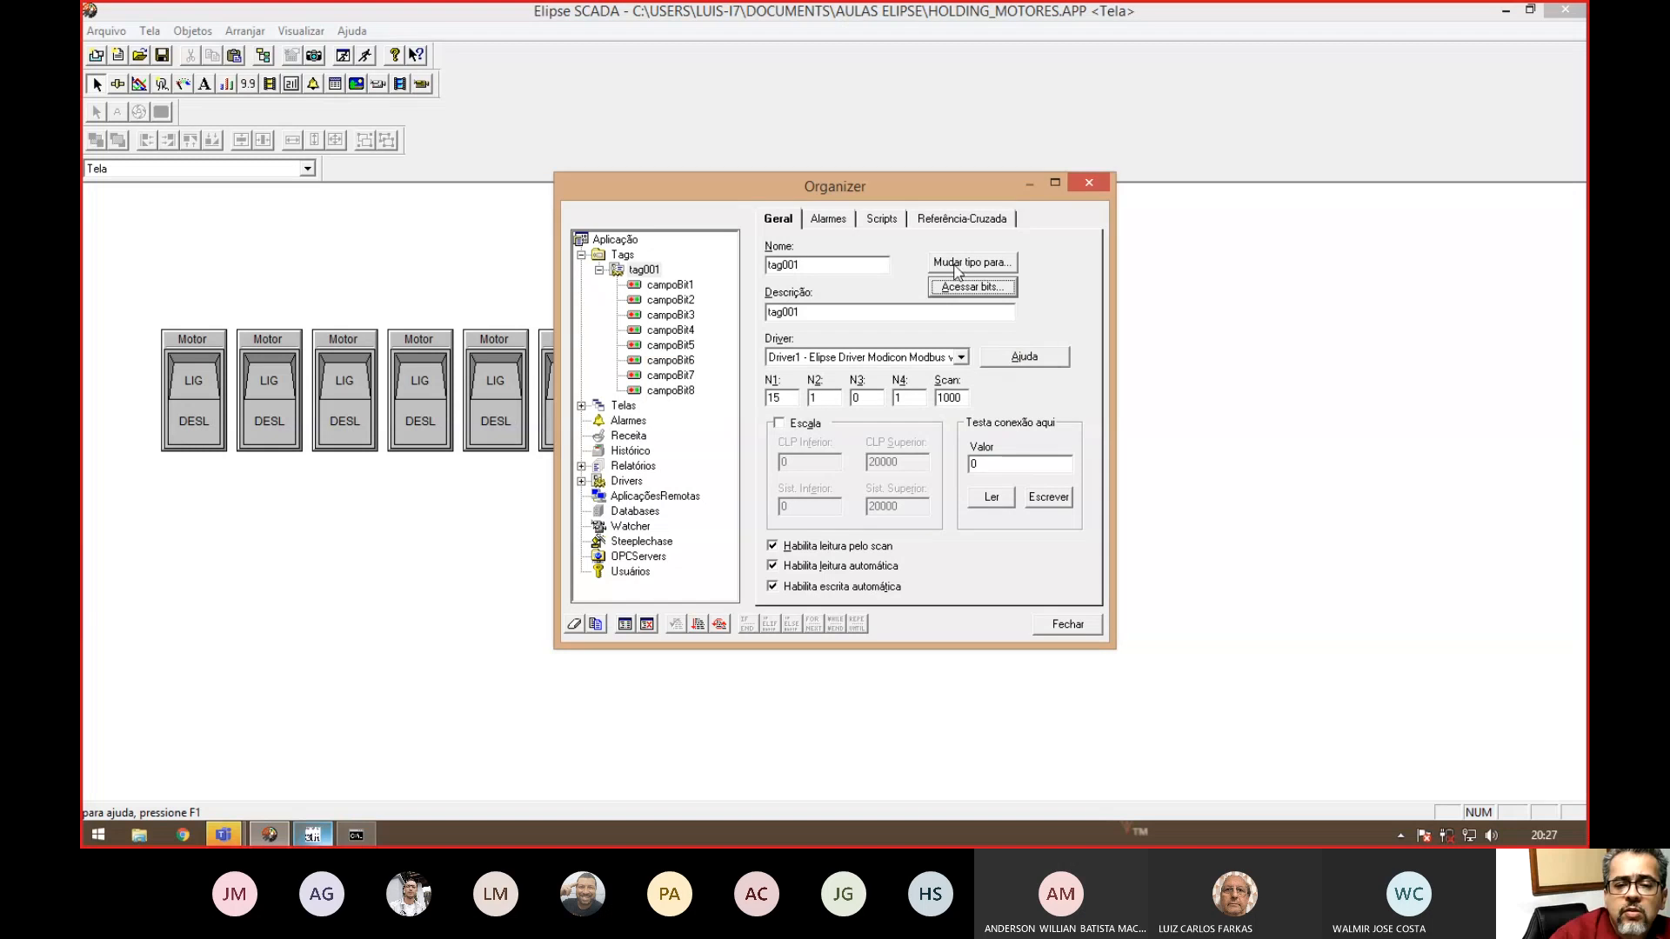
- Check the holding register in ModSim32, and review in the Organizer which bit of tag001 each tag from campoBit1 to campoBit8 maps
{"action": "left_click", "coordinate": [646, 270]}
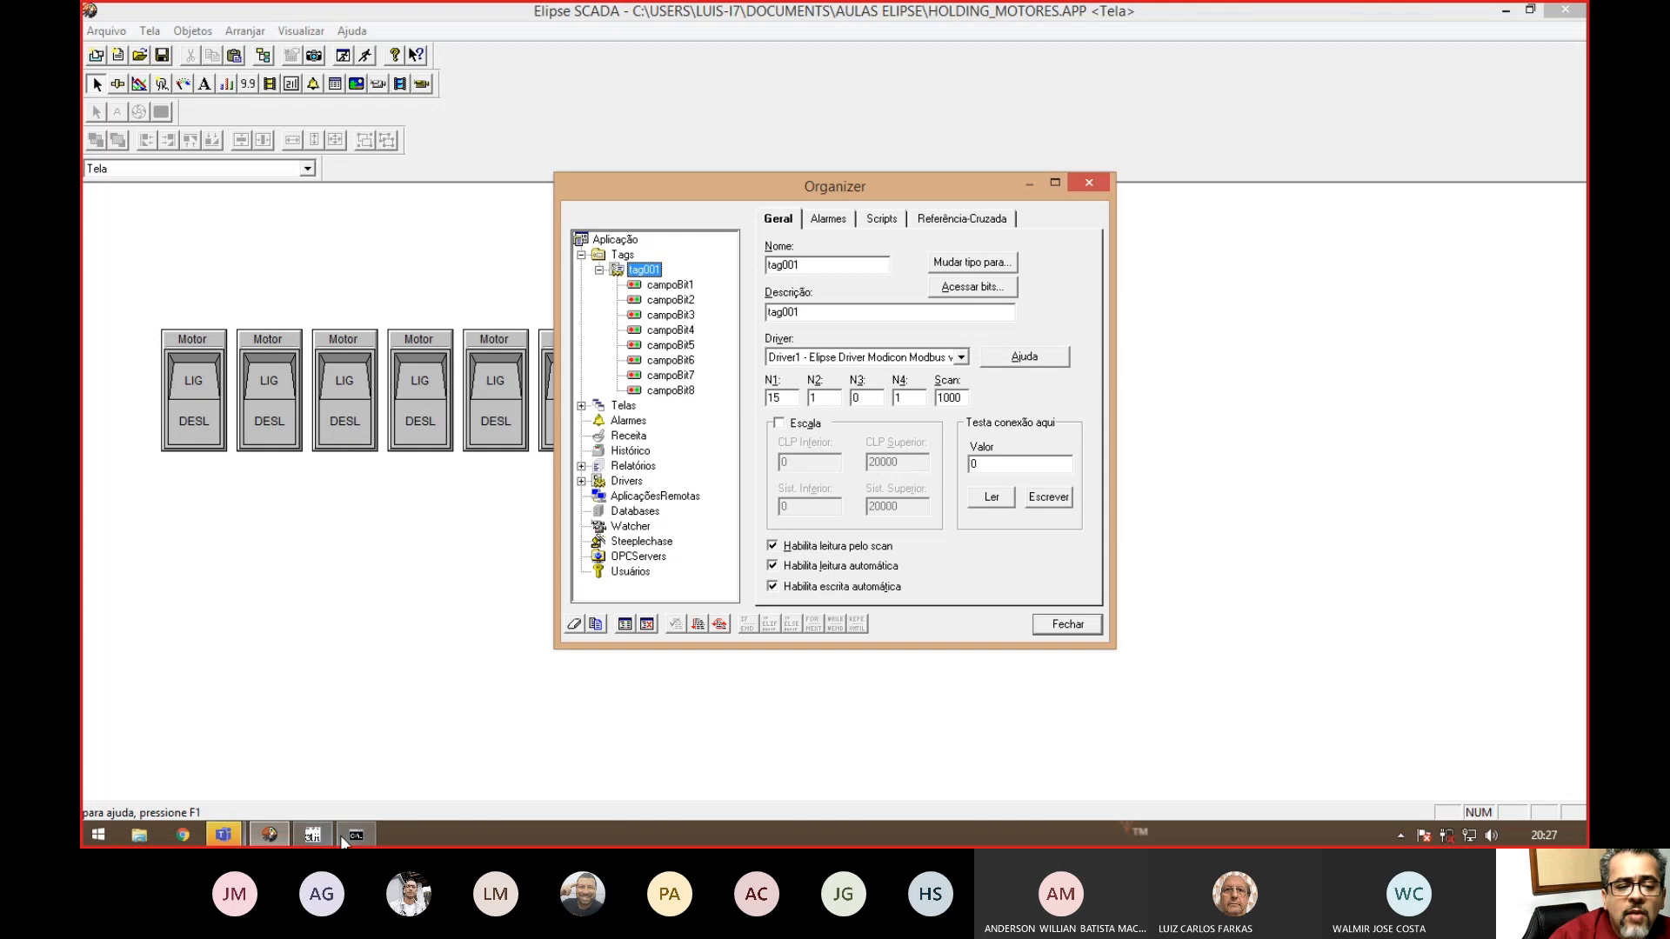
{"action": "left_click", "coordinate": [312, 836]}
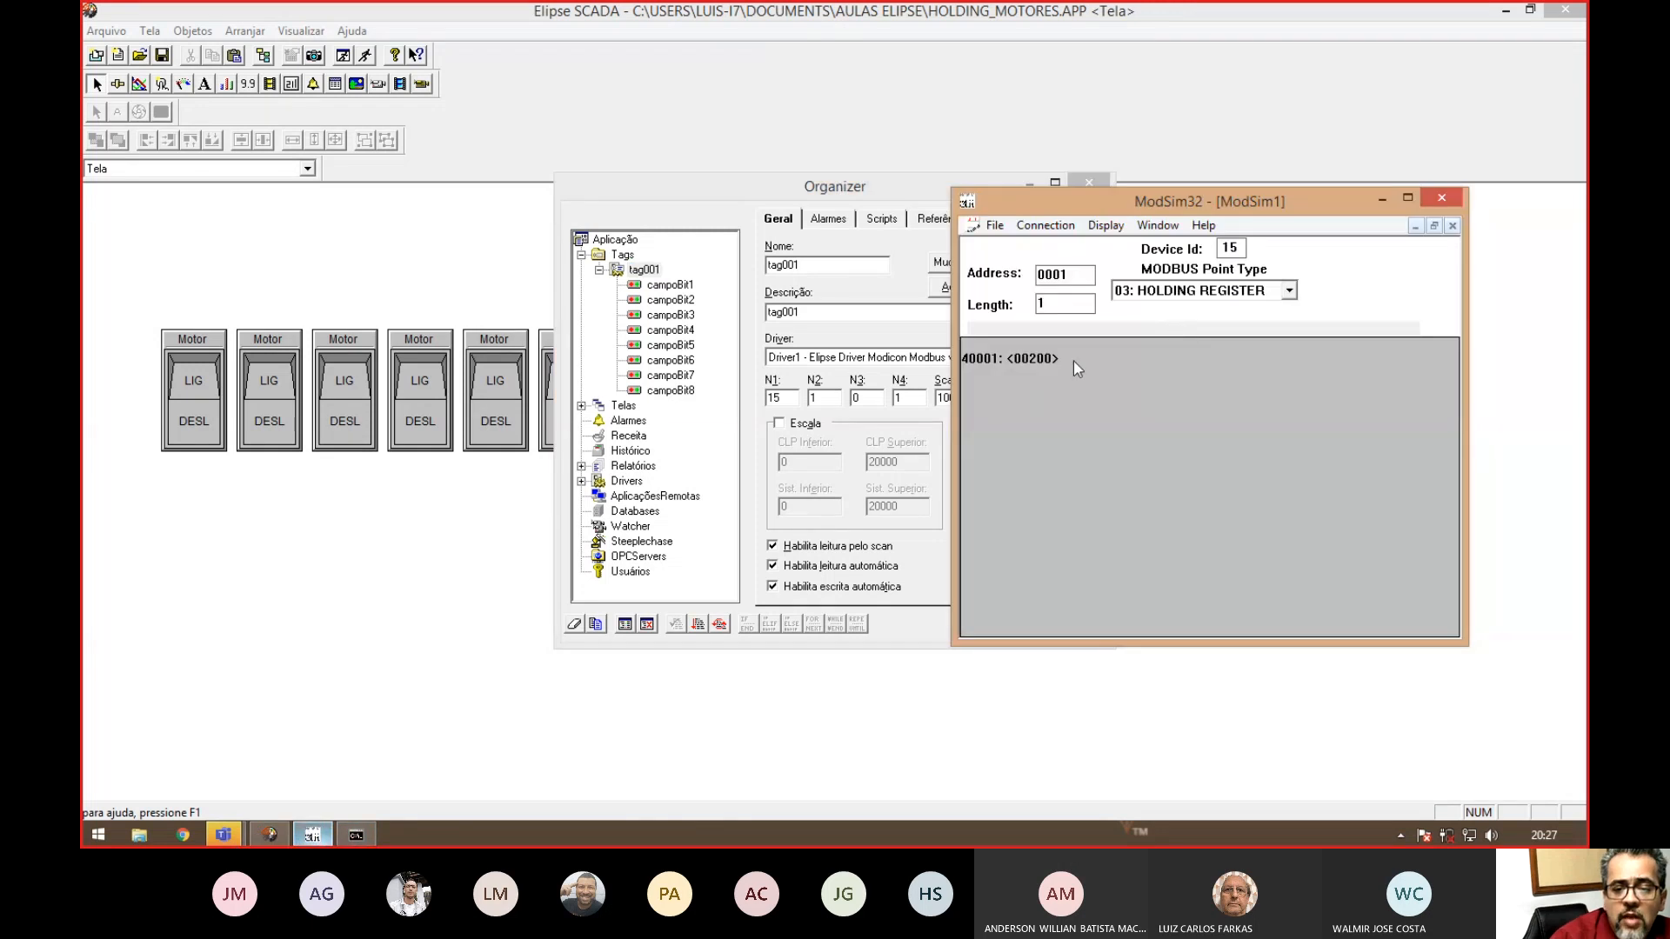
{"action": "left_click", "coordinate": [667, 286]}
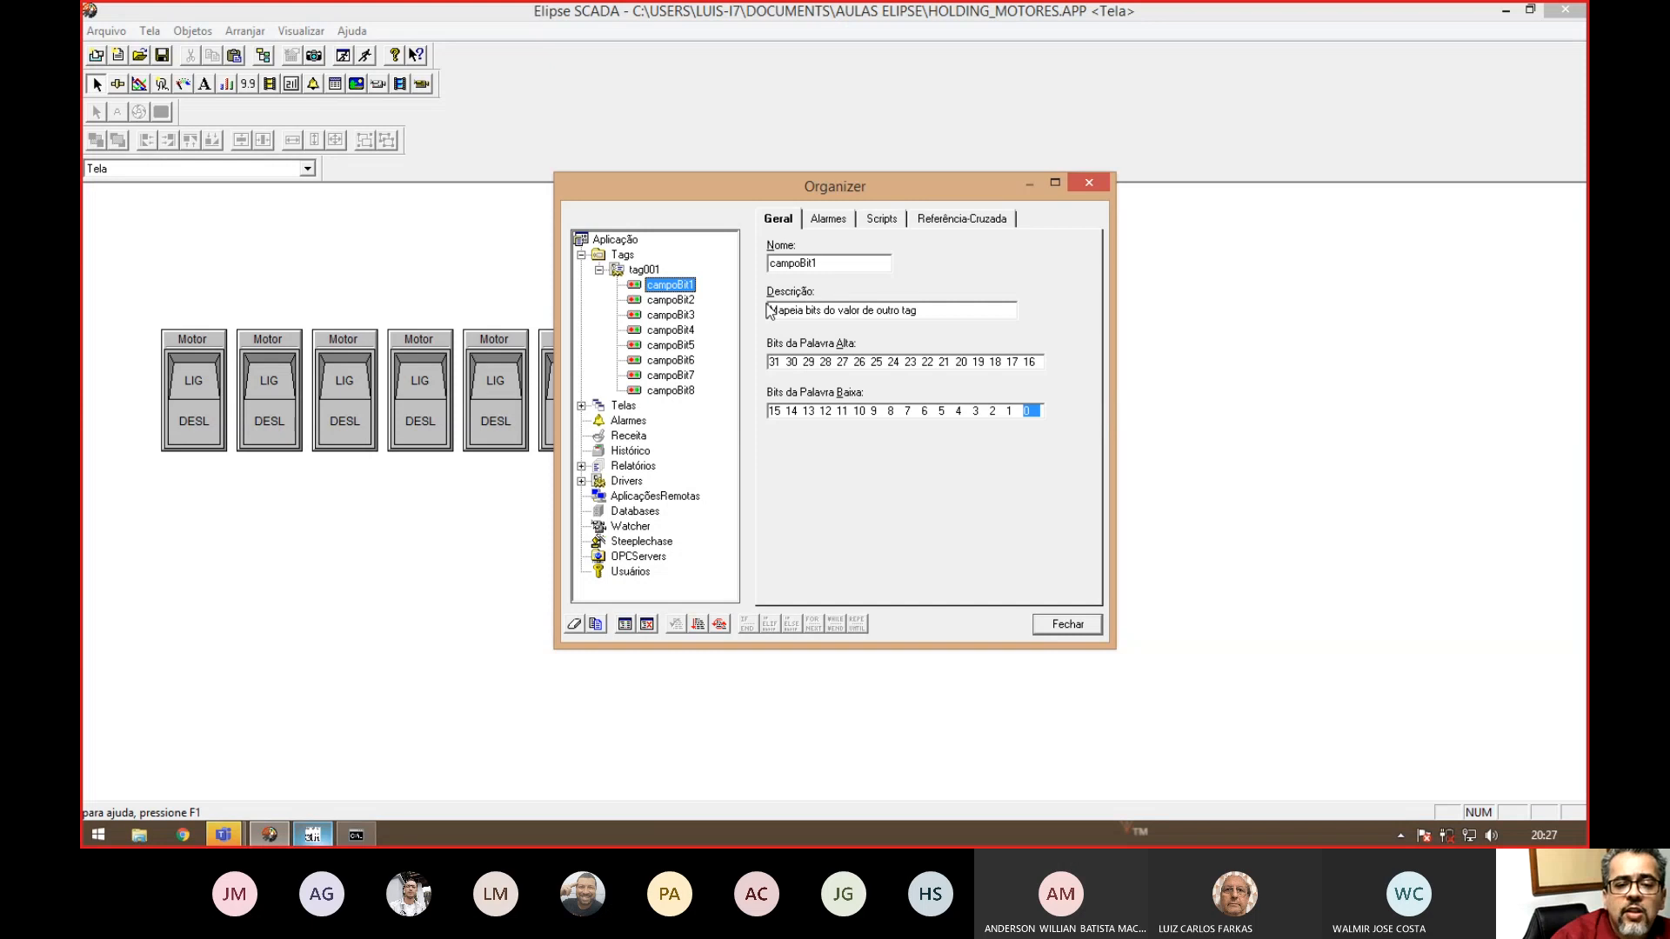
{"action": "left_click", "coordinate": [682, 301]}
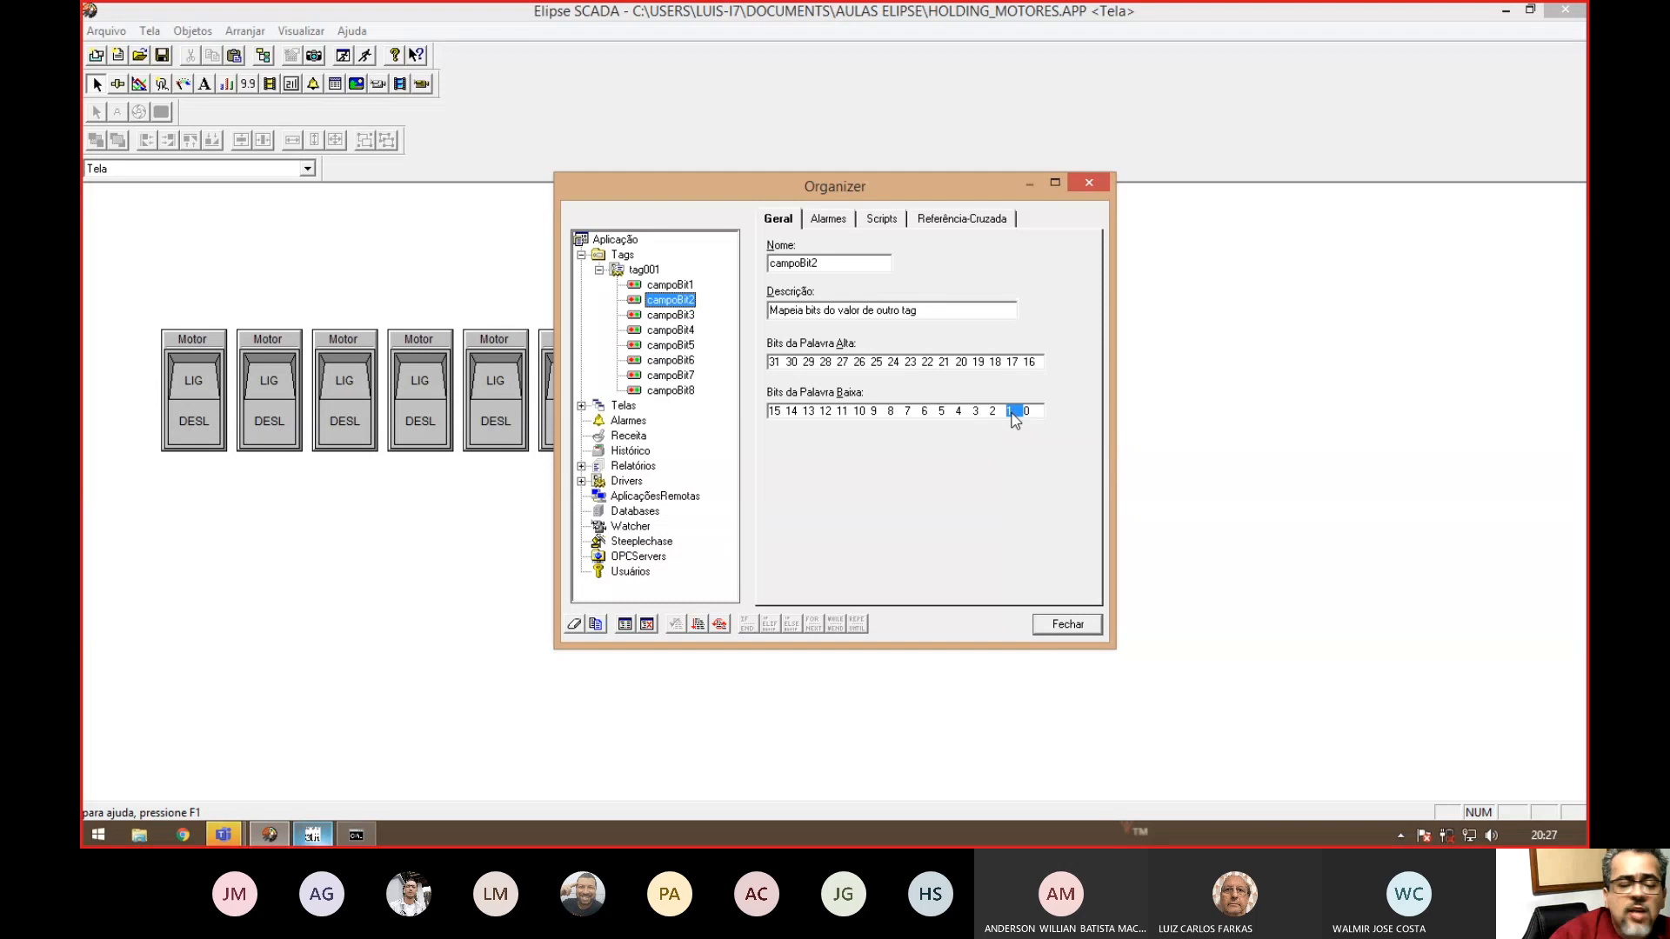
{"action": "left_click", "coordinate": [675, 318]}
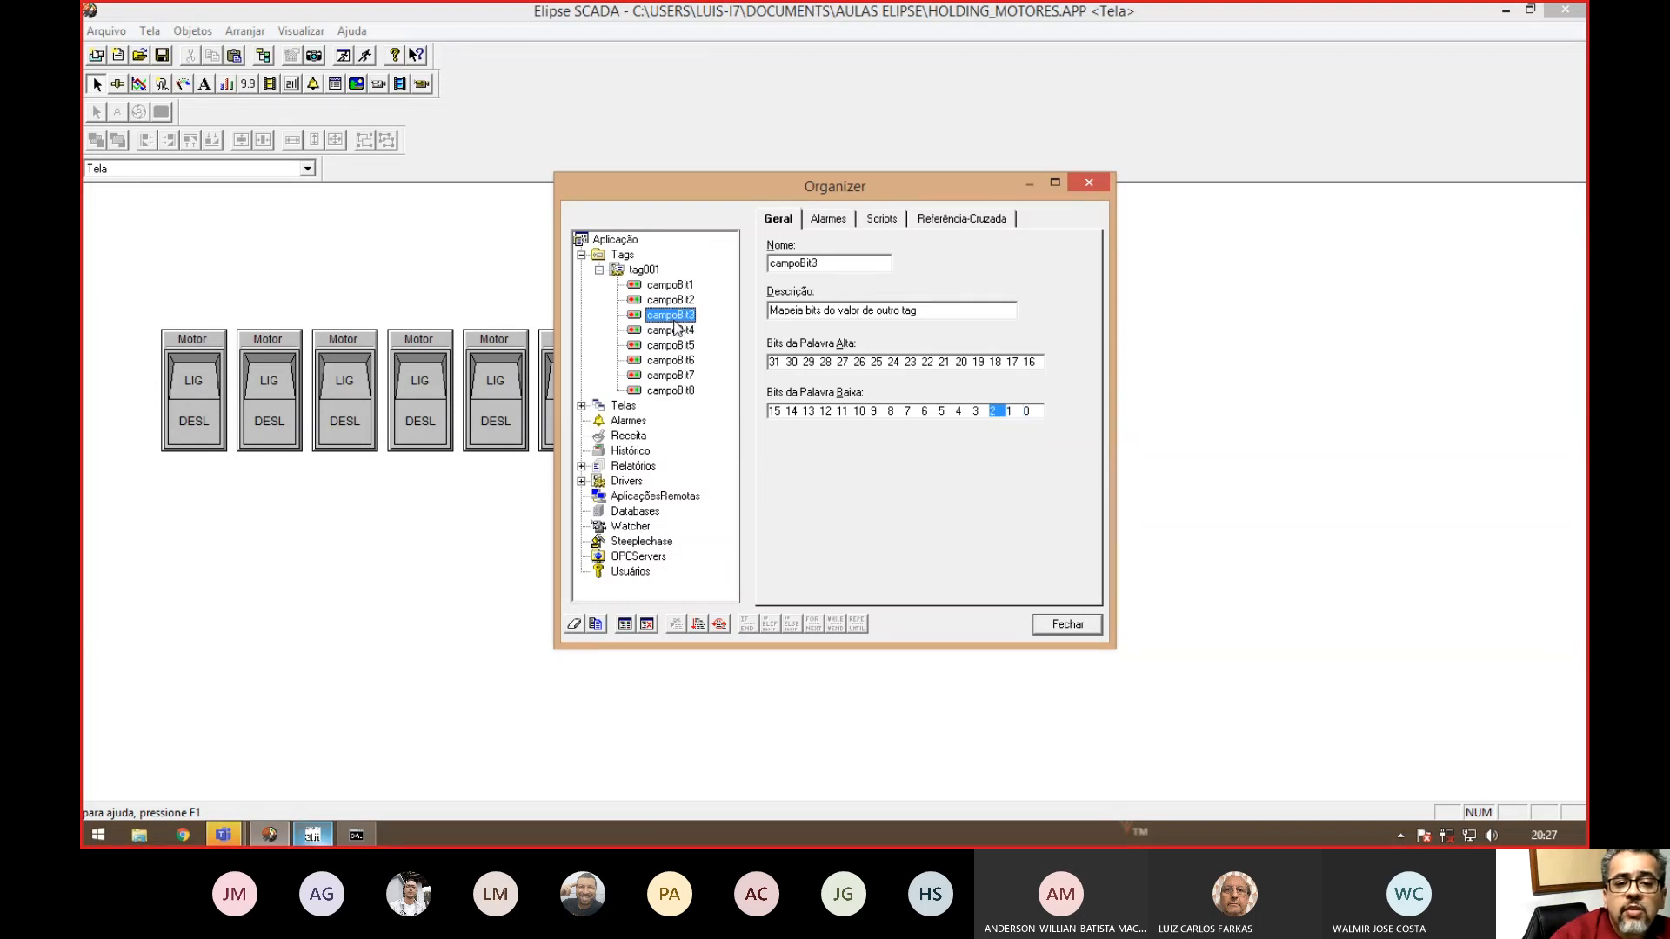
{"action": "left_click", "coordinate": [676, 329]}
{"action": "left_click", "coordinate": [673, 346]}
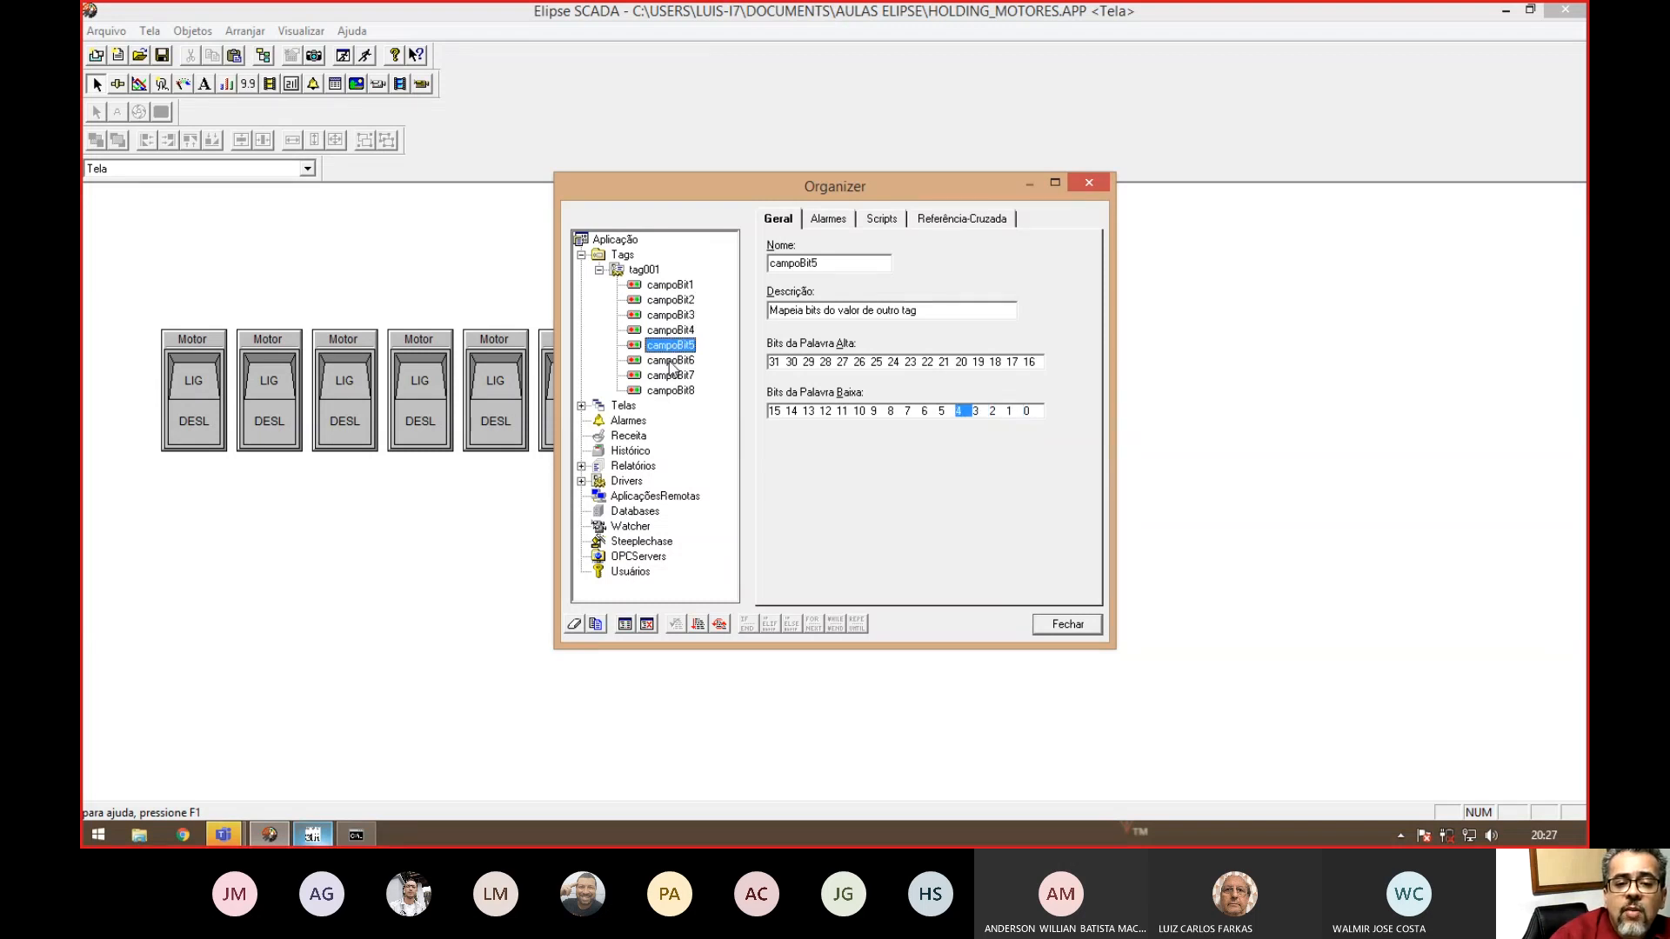
{"action": "left_click", "coordinate": [671, 361]}
{"action": "left_click", "coordinate": [674, 375]}
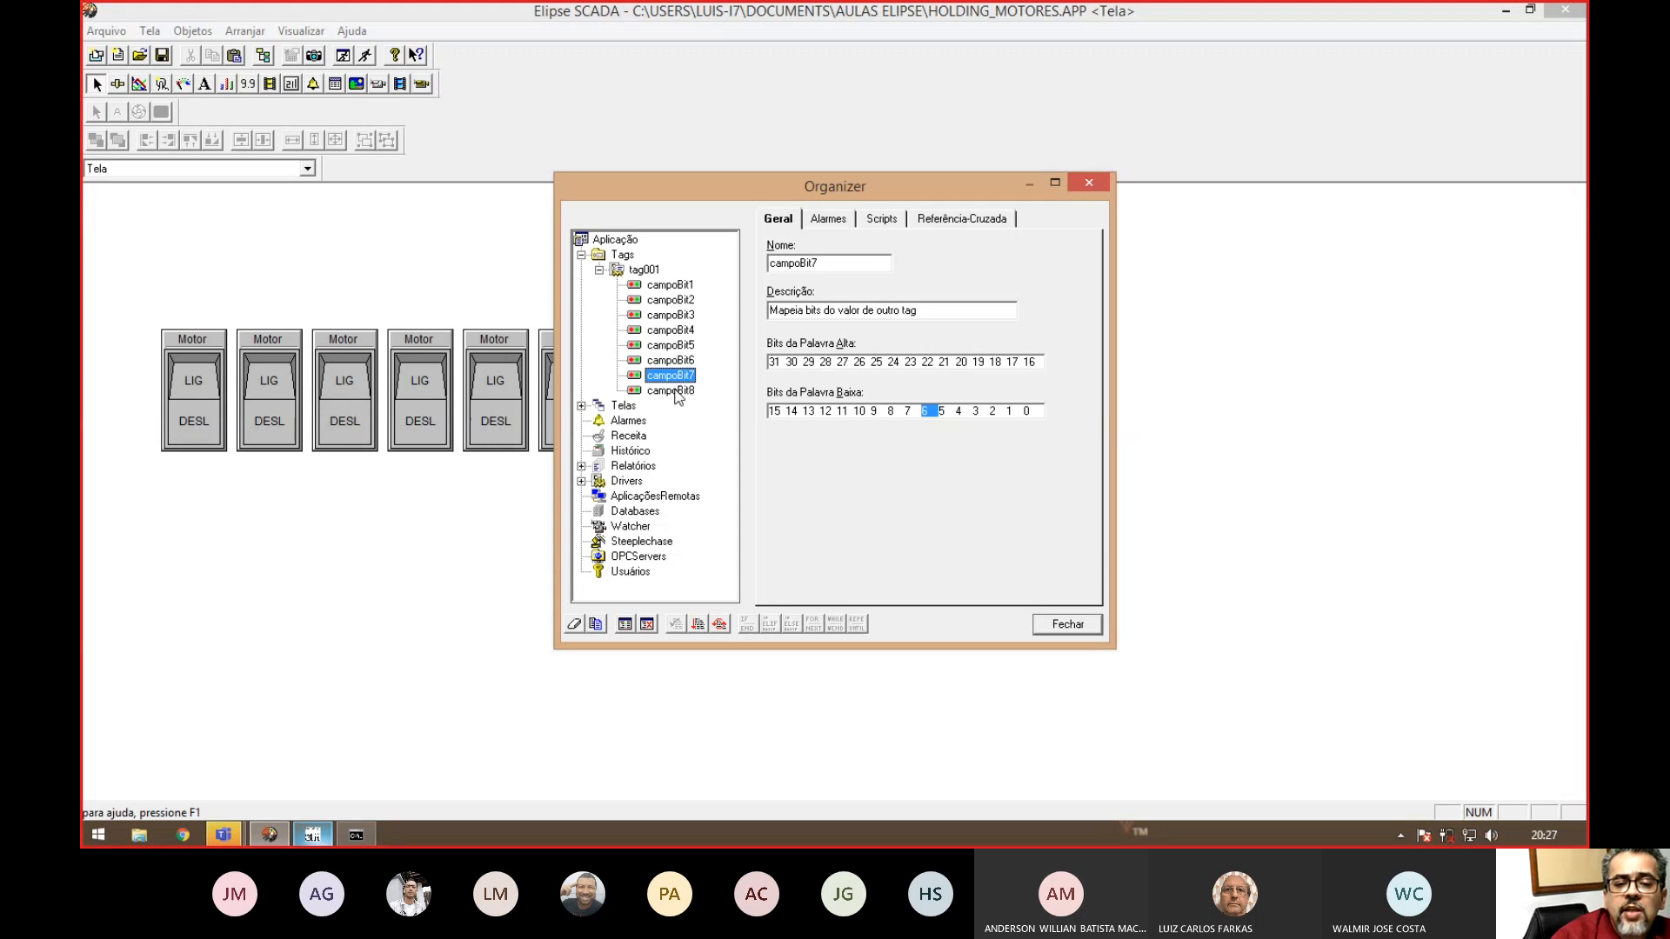
{"action": "left_click", "coordinate": [679, 393]}
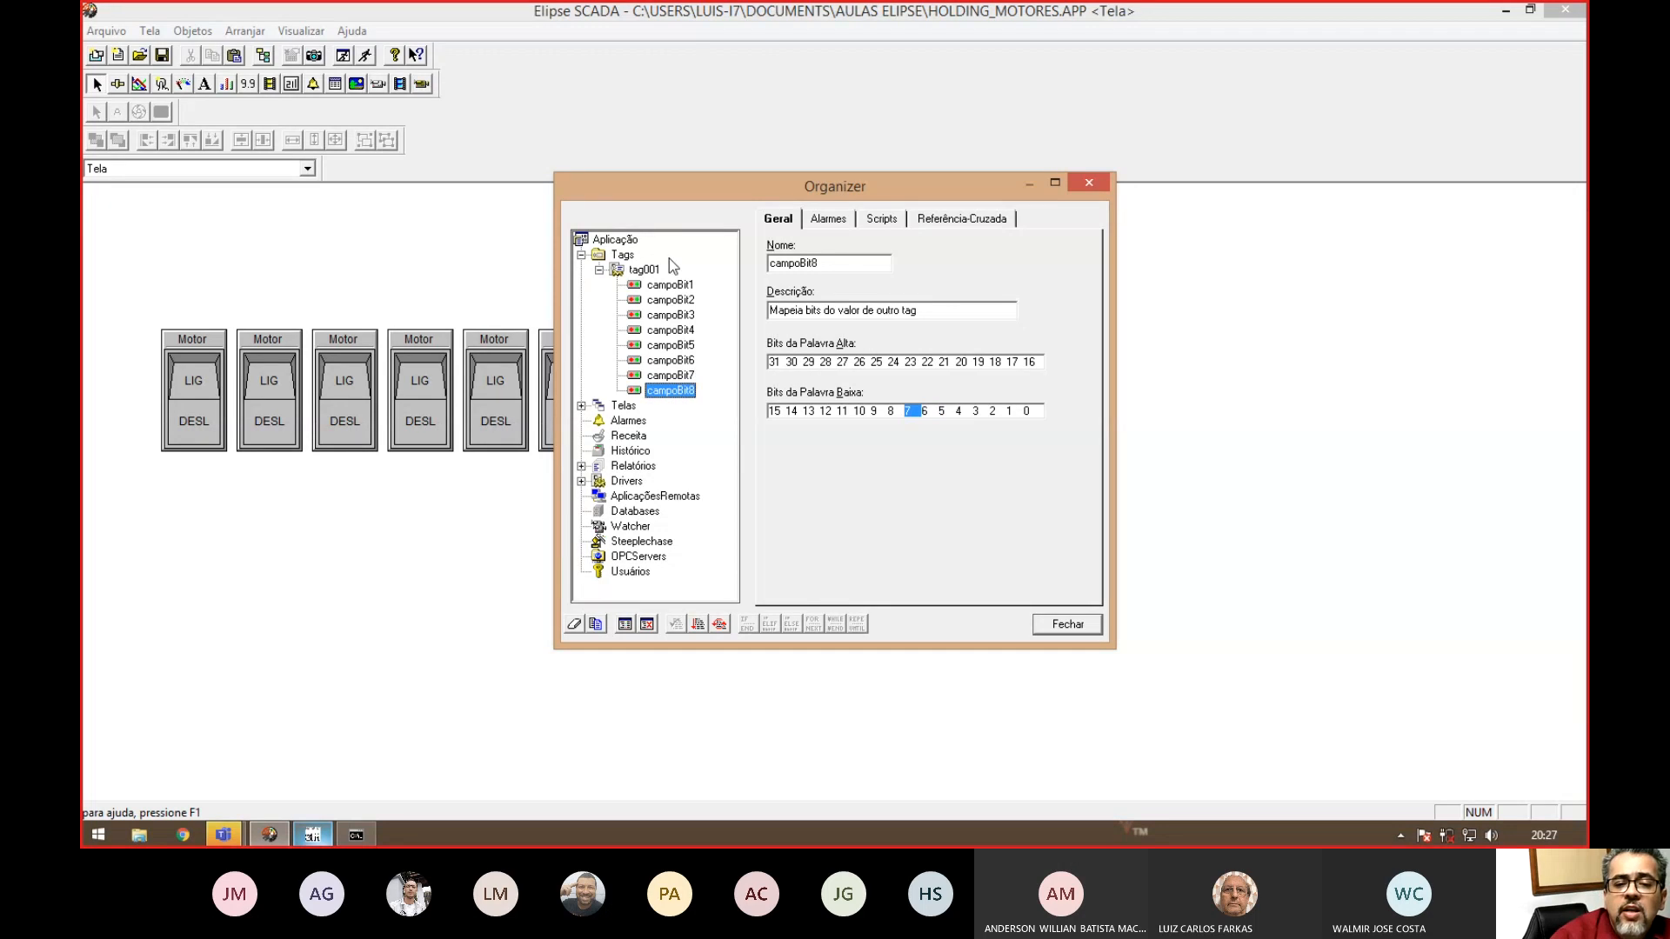
{"action": "left_click", "coordinate": [1068, 625]}
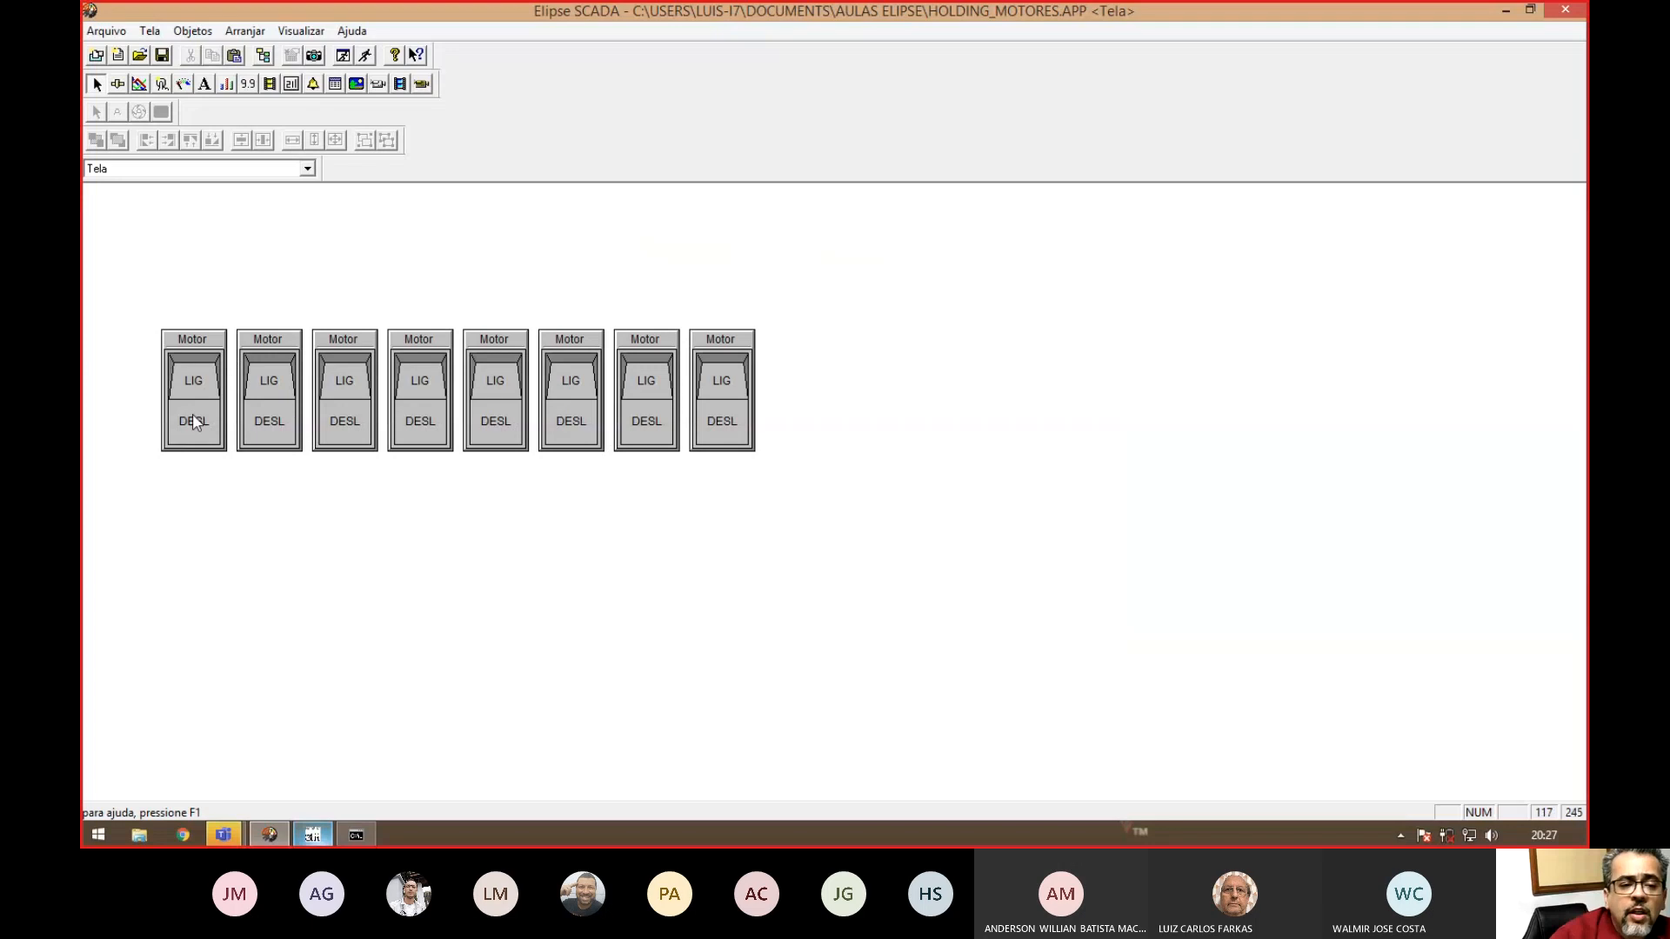
- Link the first Motor button to the campoBit1 tag under tag001
{"action": "double_click", "coordinate": [194, 422]}
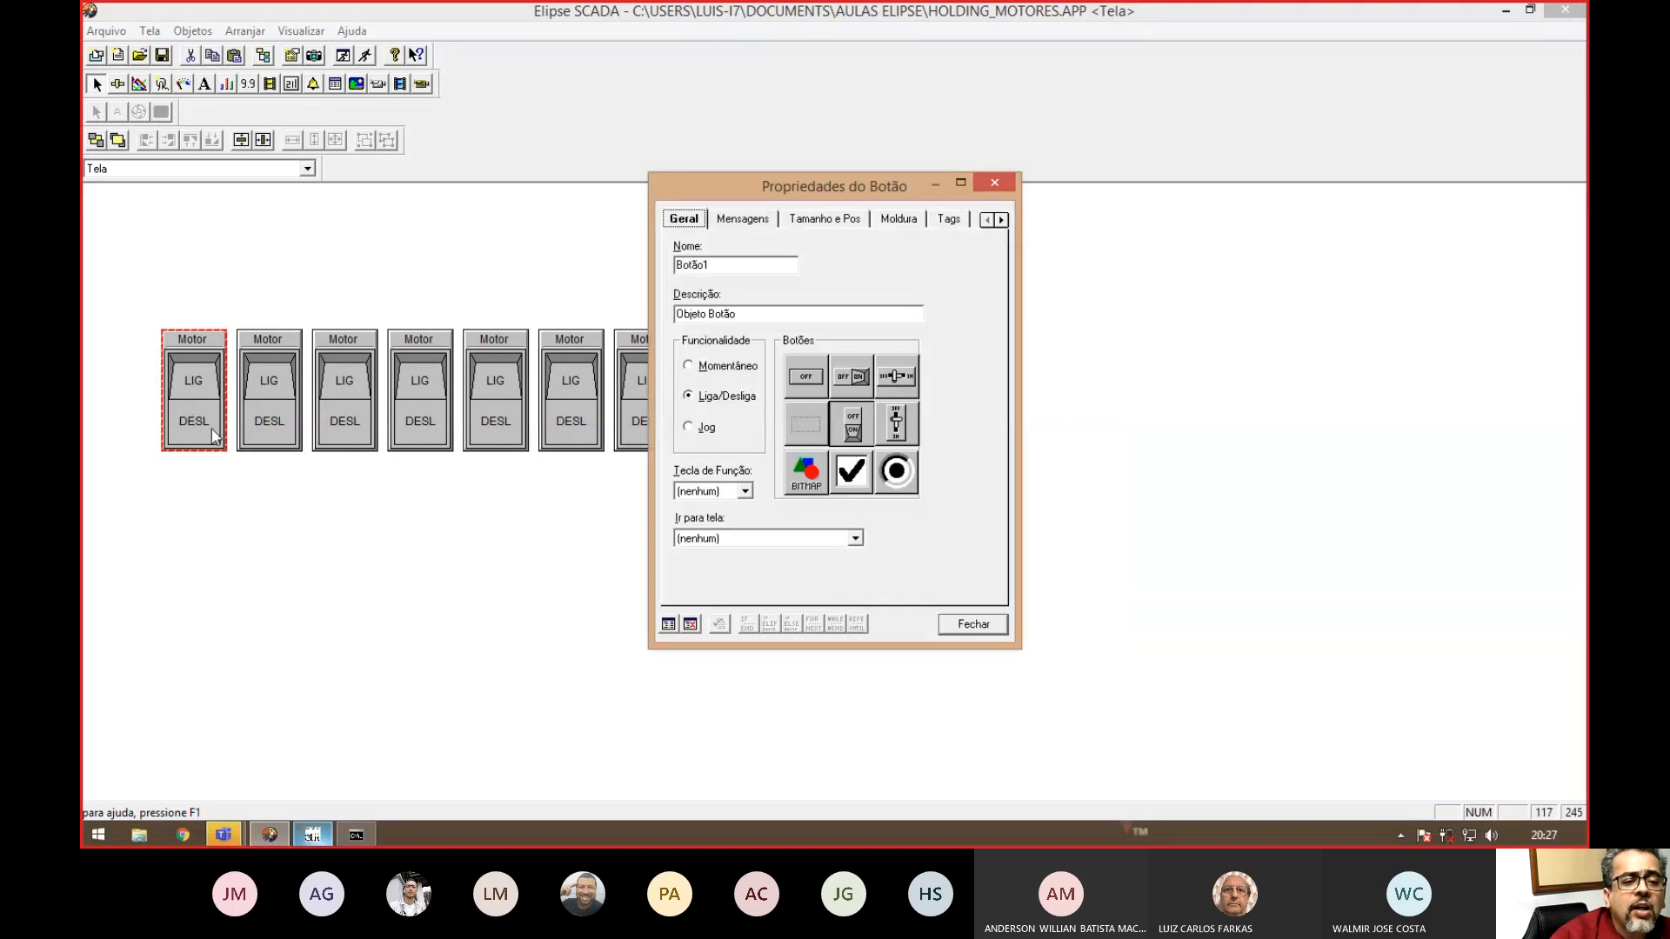
{"action": "left_click", "coordinate": [948, 220]}
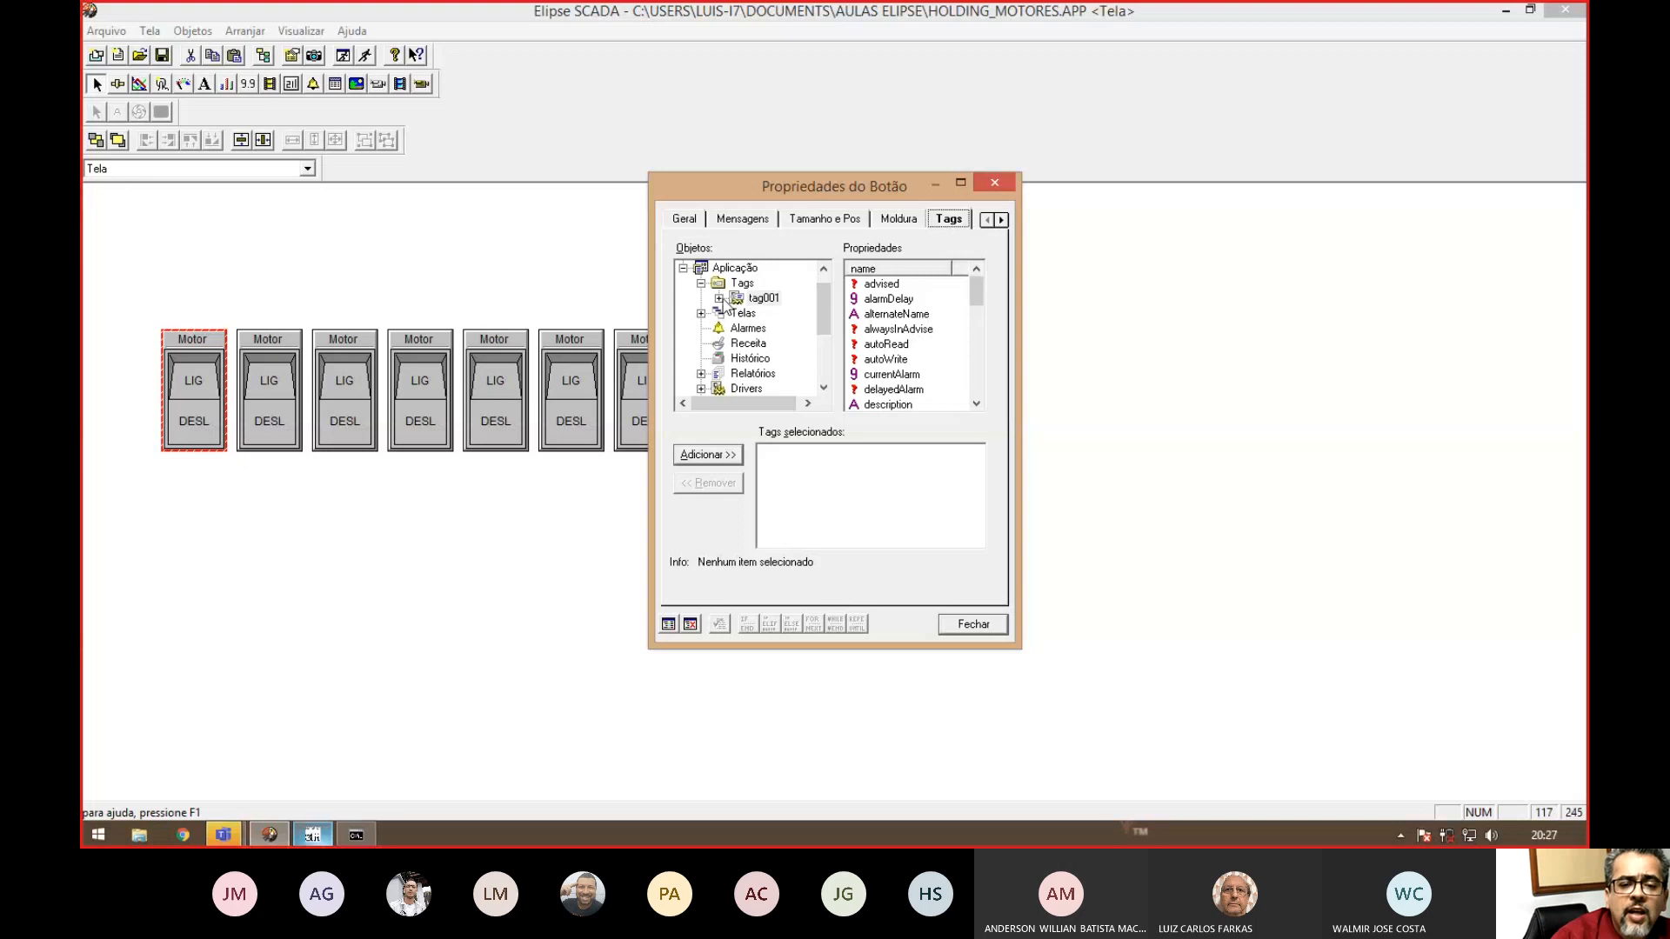
{"action": "left_click", "coordinate": [720, 299]}
{"action": "scroll", "coordinate": [779, 322], "scroll_direction": "down", "scroll_amount": 2}
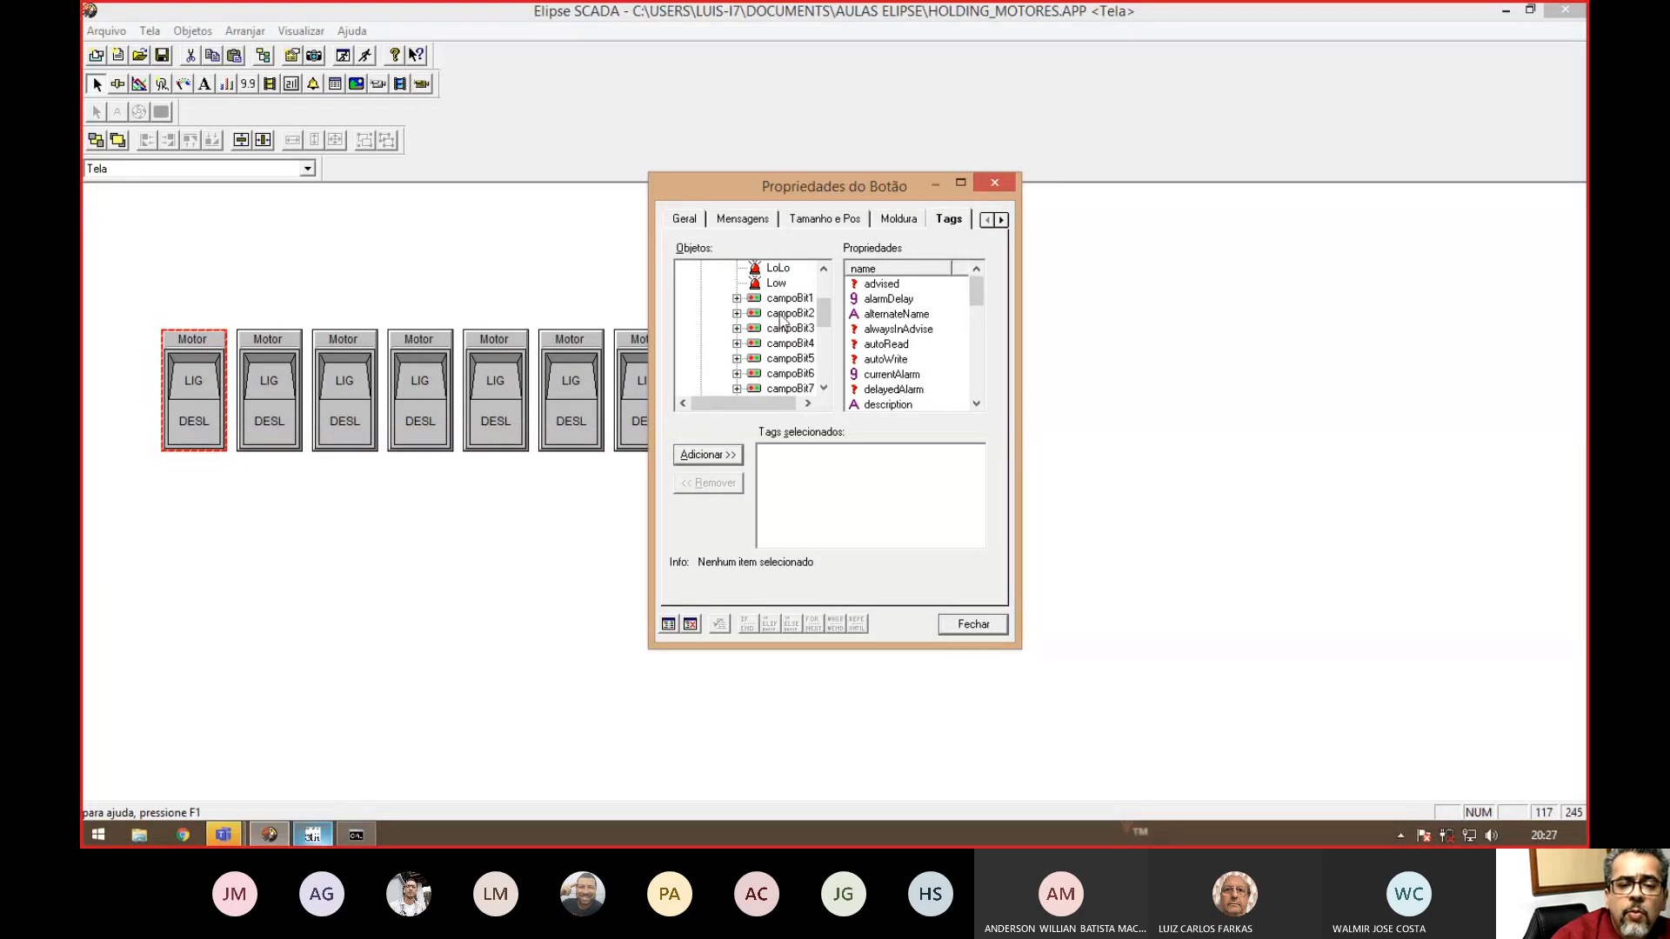
{"action": "left_click", "coordinate": [787, 299]}
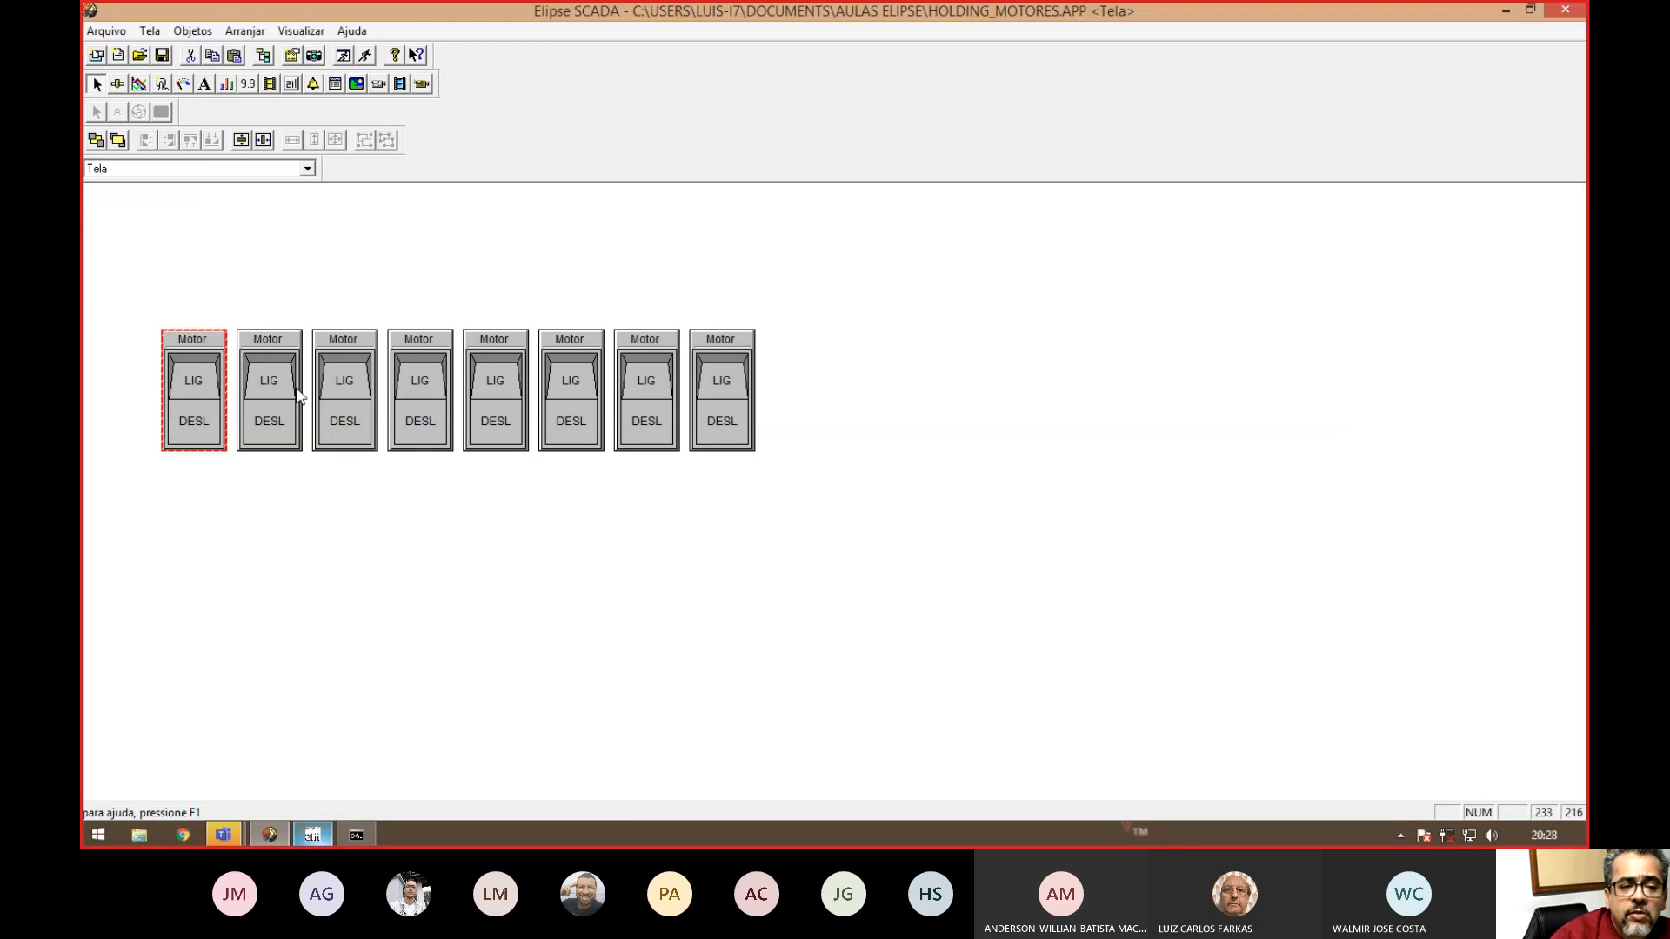
- Title the second Motor button "Motor 2" and link it to the campoBit2 tag under tag001
{"action": "double_click", "coordinate": [262, 388]}
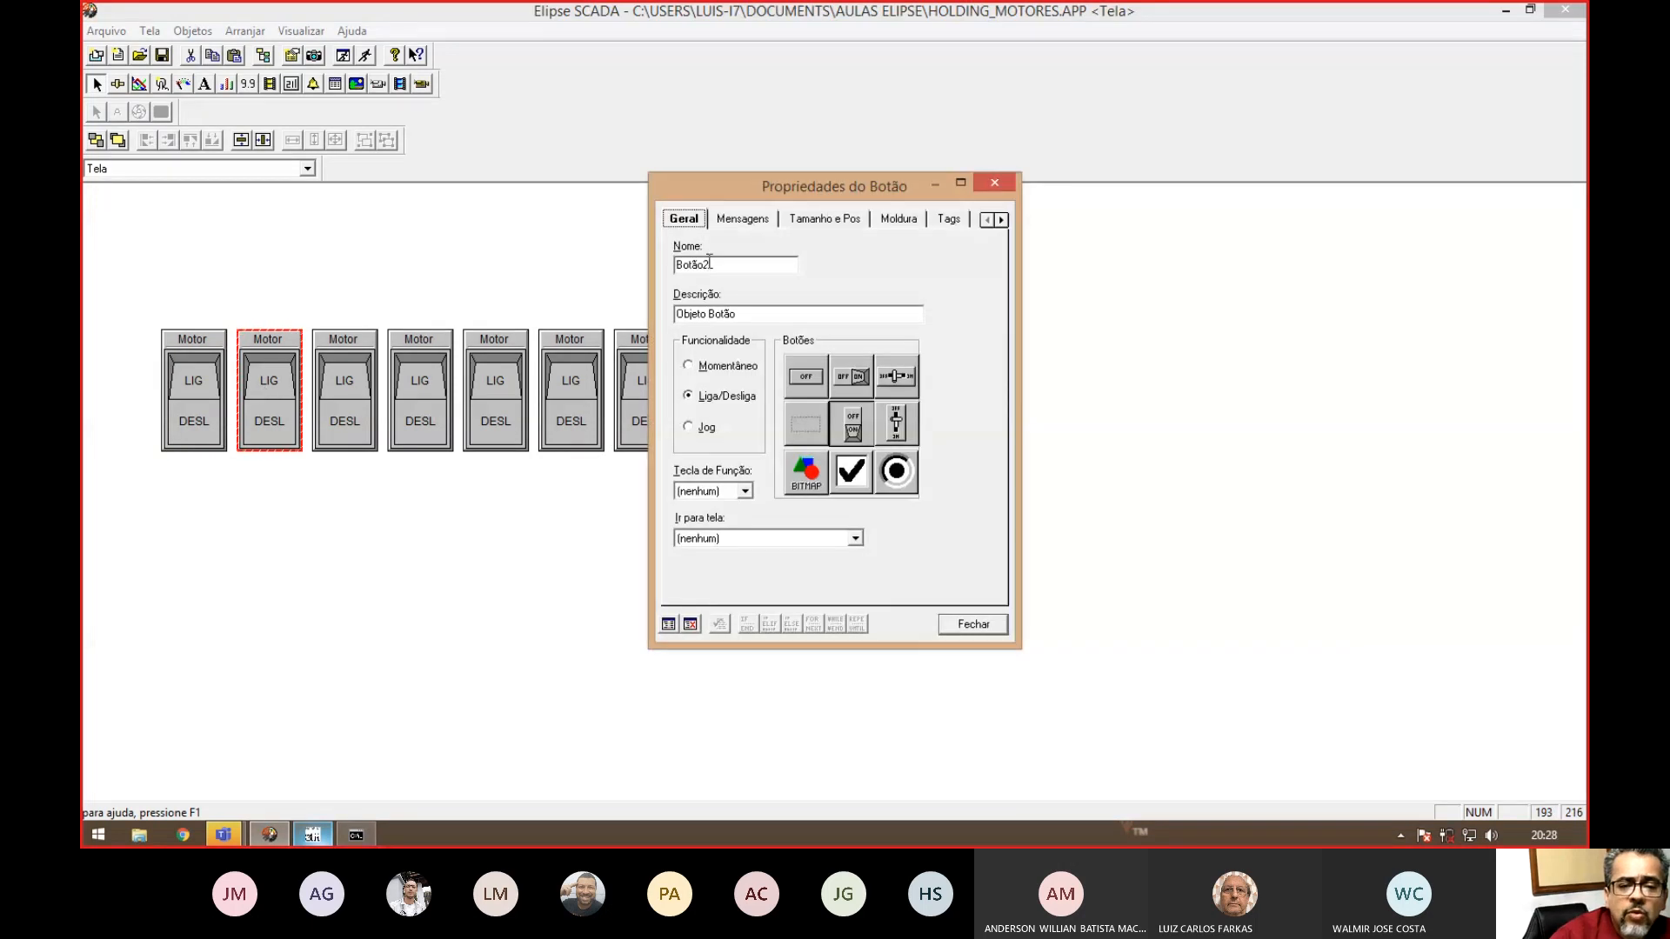
{"action": "left_click", "coordinate": [905, 218]}
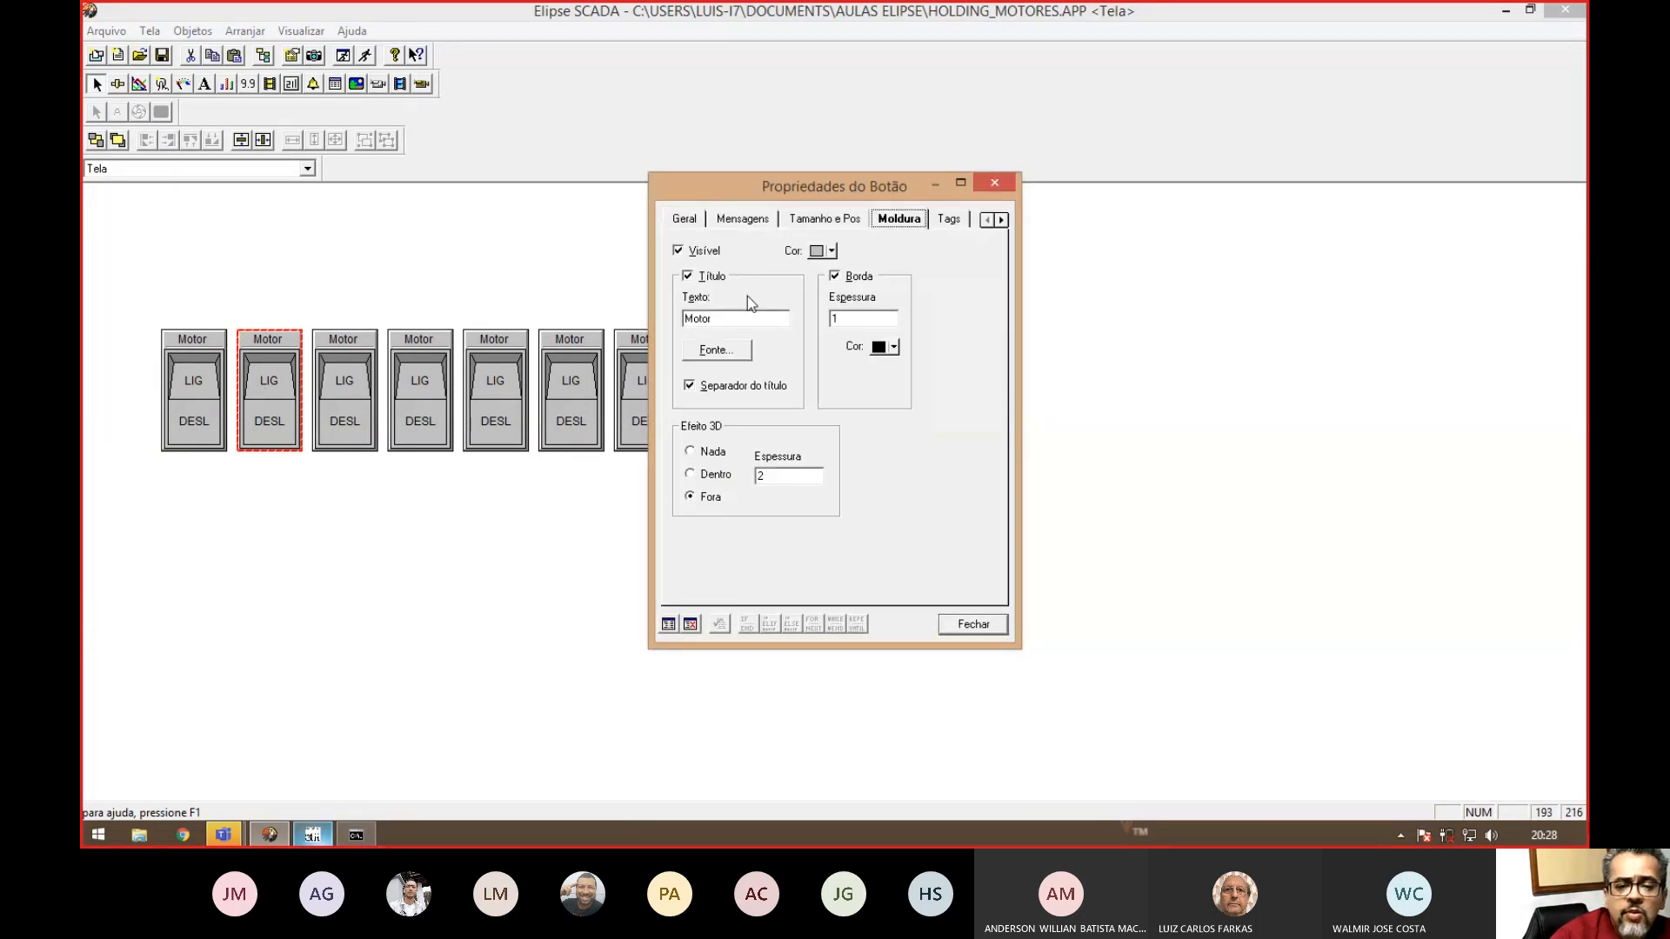
{"action": "left_click", "coordinate": [740, 320]}
{"action": "type", "text": "2"}
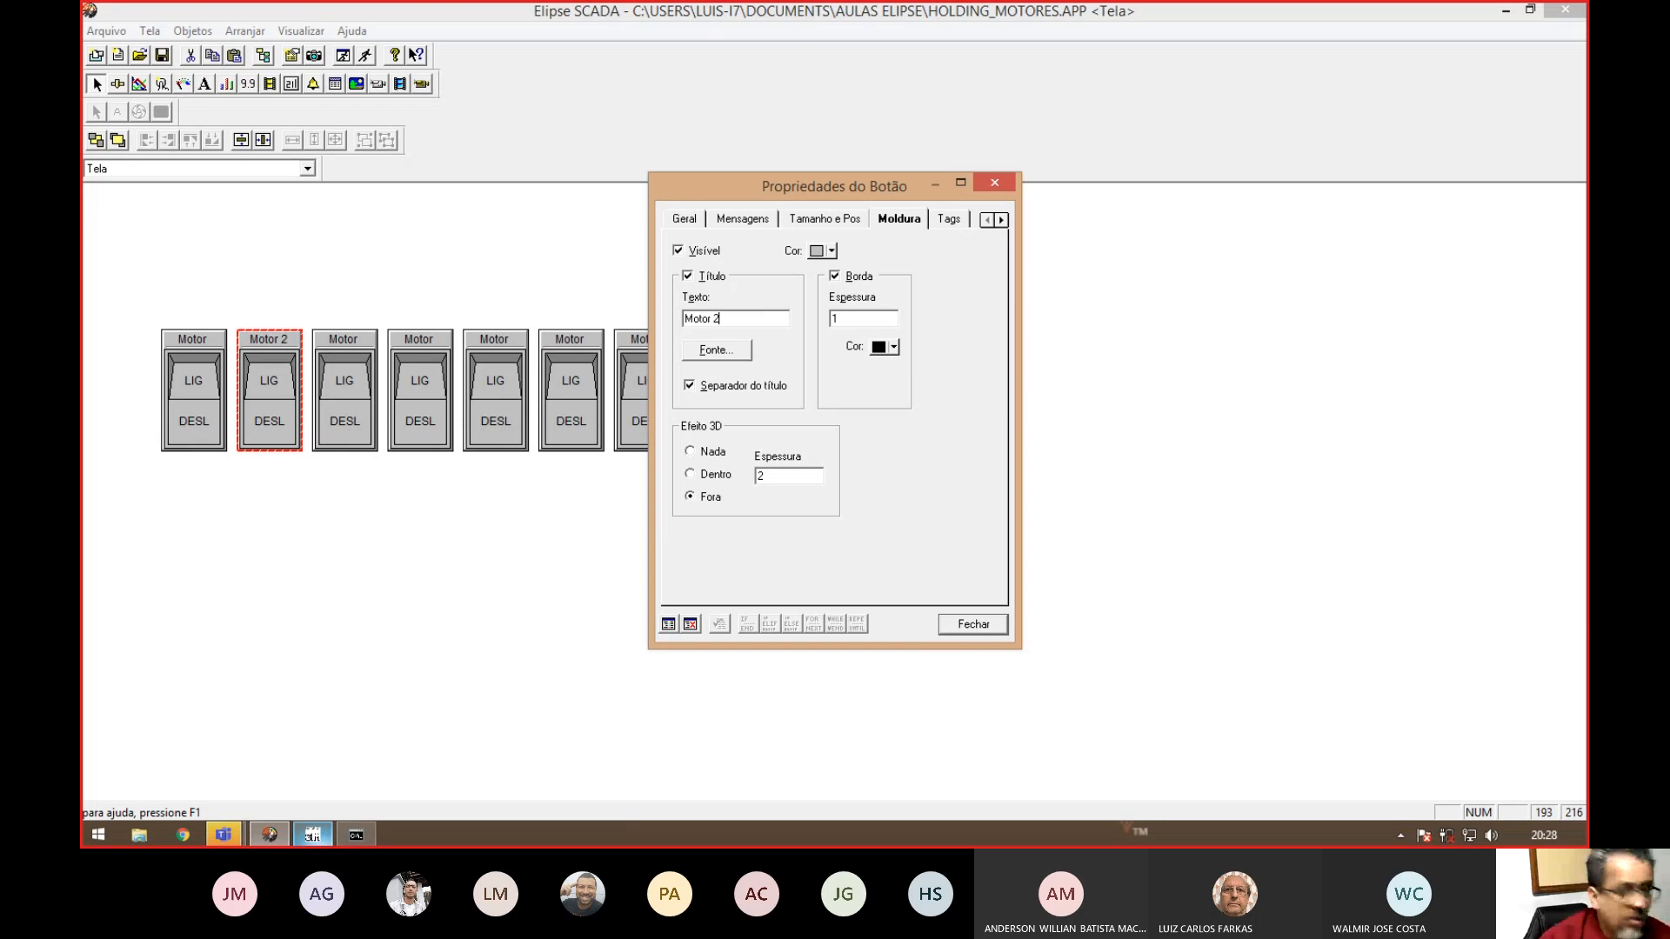
{"action": "left_click", "coordinate": [945, 223]}
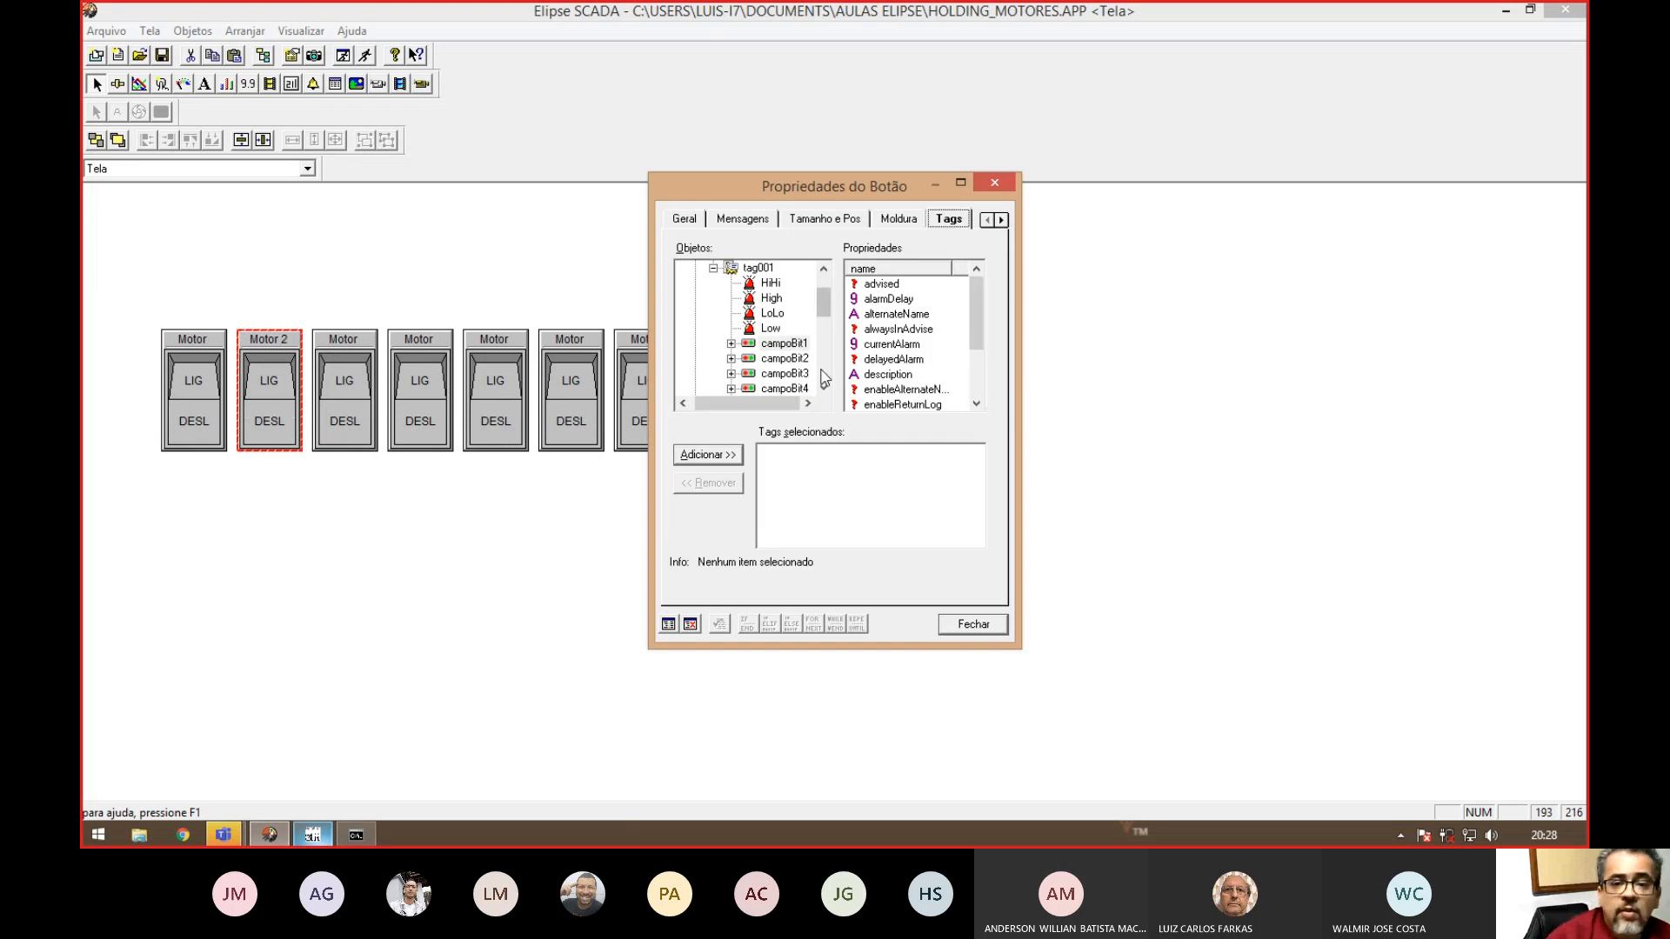
{"action": "left_click", "coordinate": [796, 360]}
{"action": "left_click", "coordinate": [707, 455]}
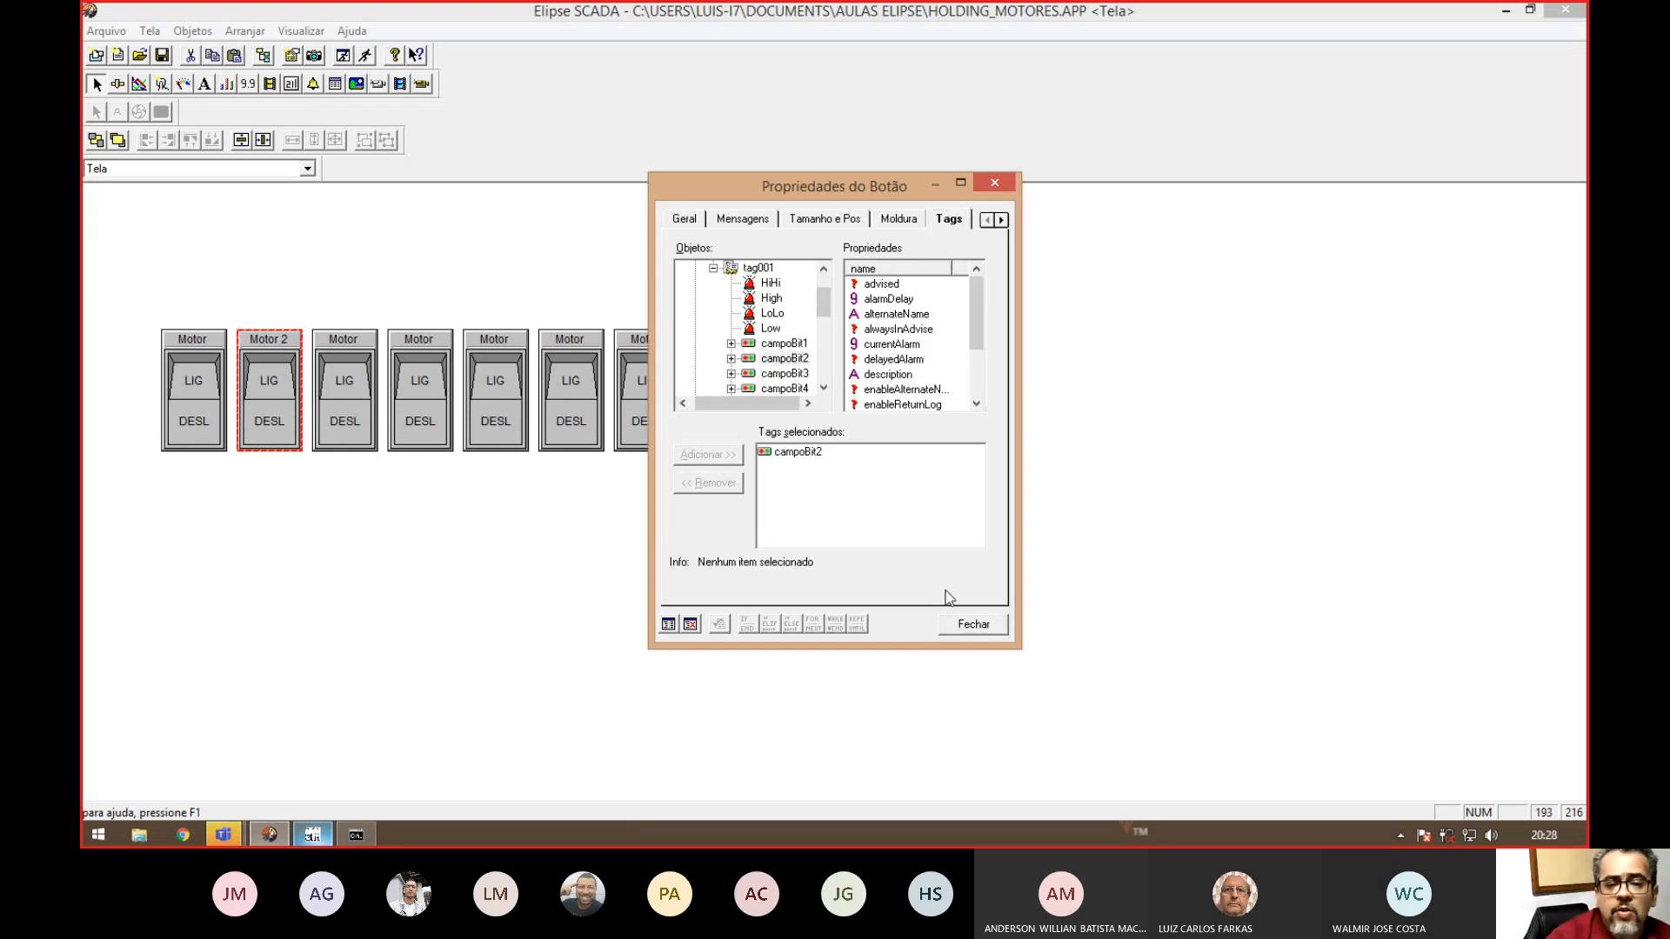
{"action": "left_click", "coordinate": [968, 624]}
- Change the title of the first Motor button in the row to "Motor 1"
{"action": "double_click", "coordinate": [220, 374]}
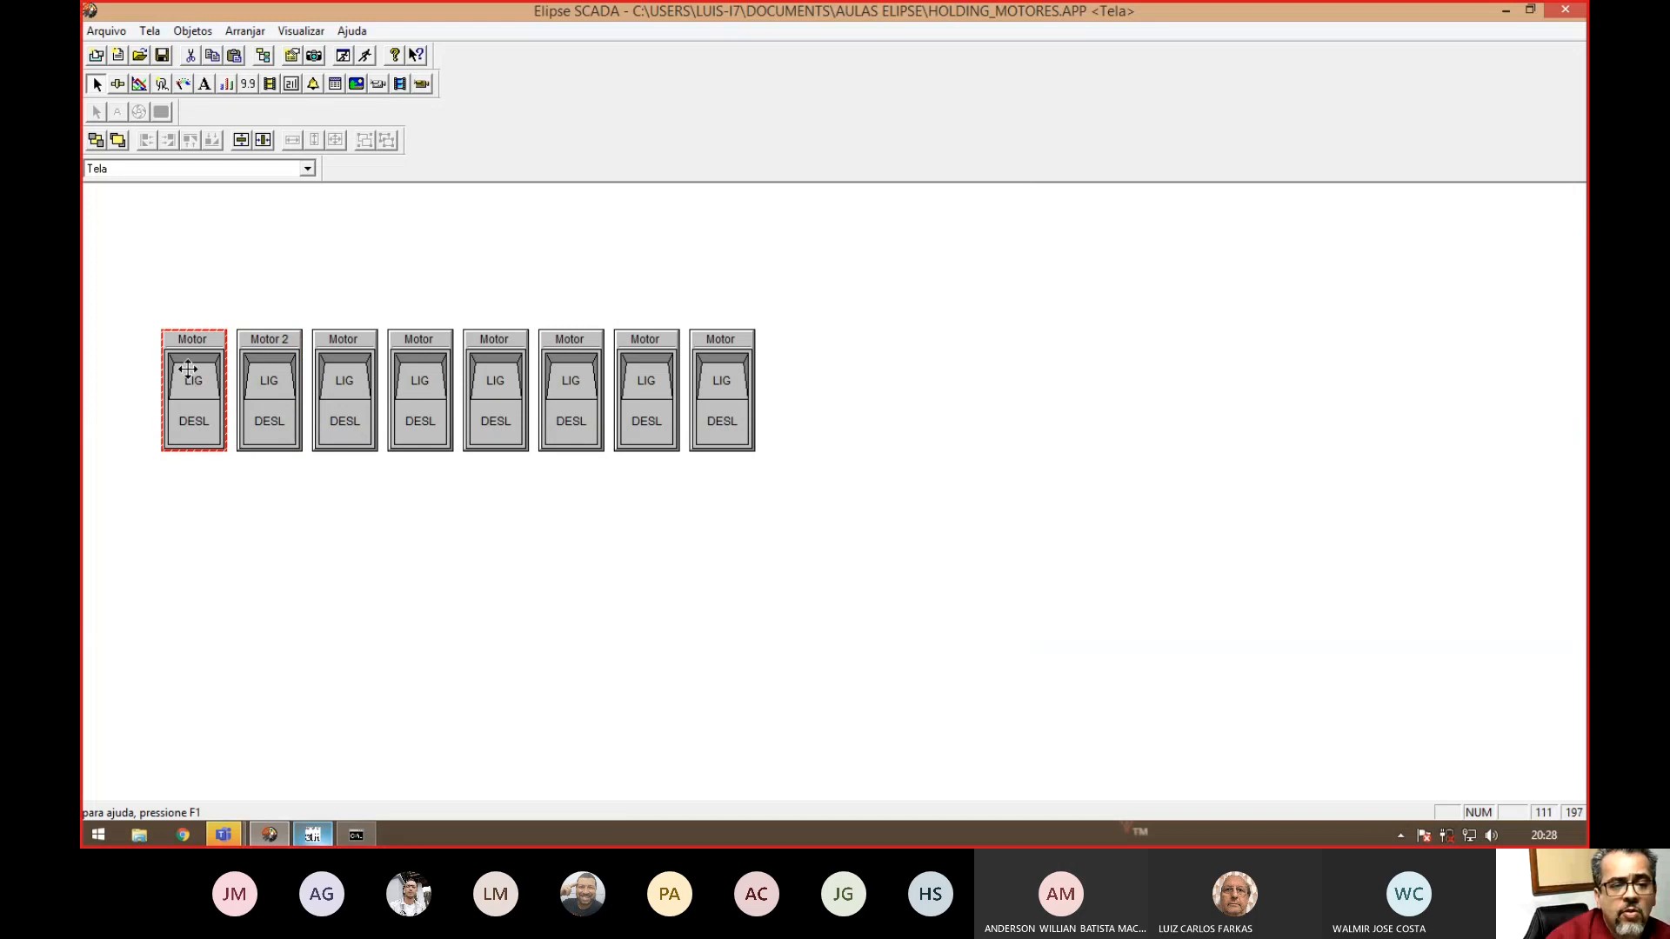
{"action": "left_click", "coordinate": [898, 219]}
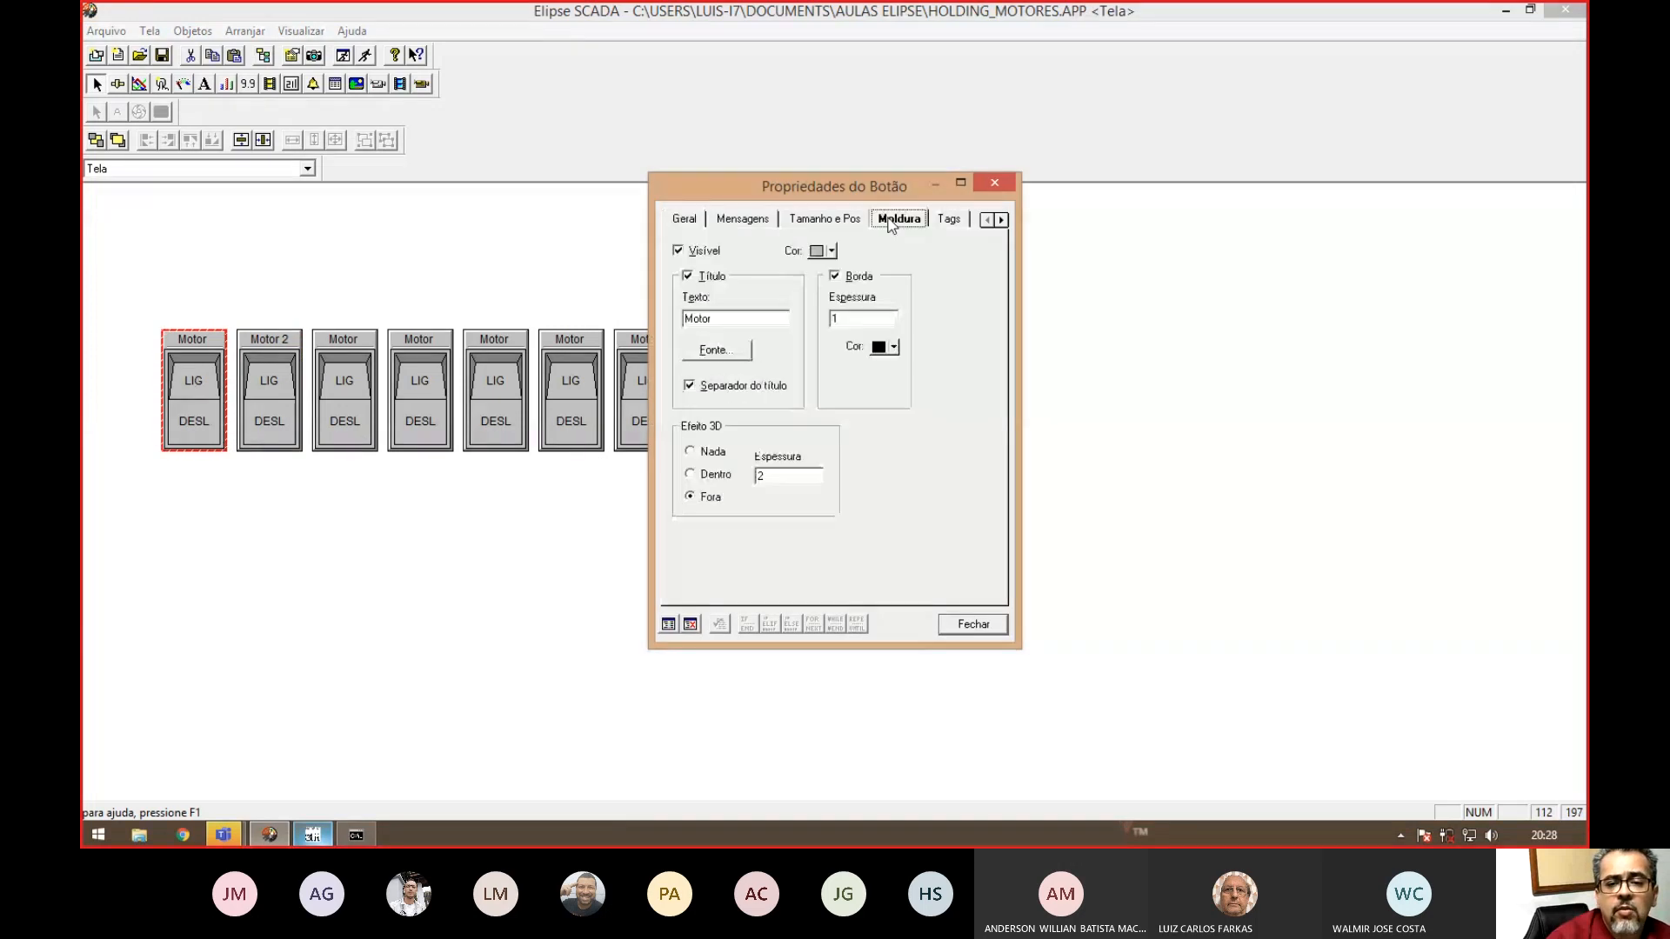
{"action": "left_click", "coordinate": [738, 319]}
{"action": "type", "text": "1"}
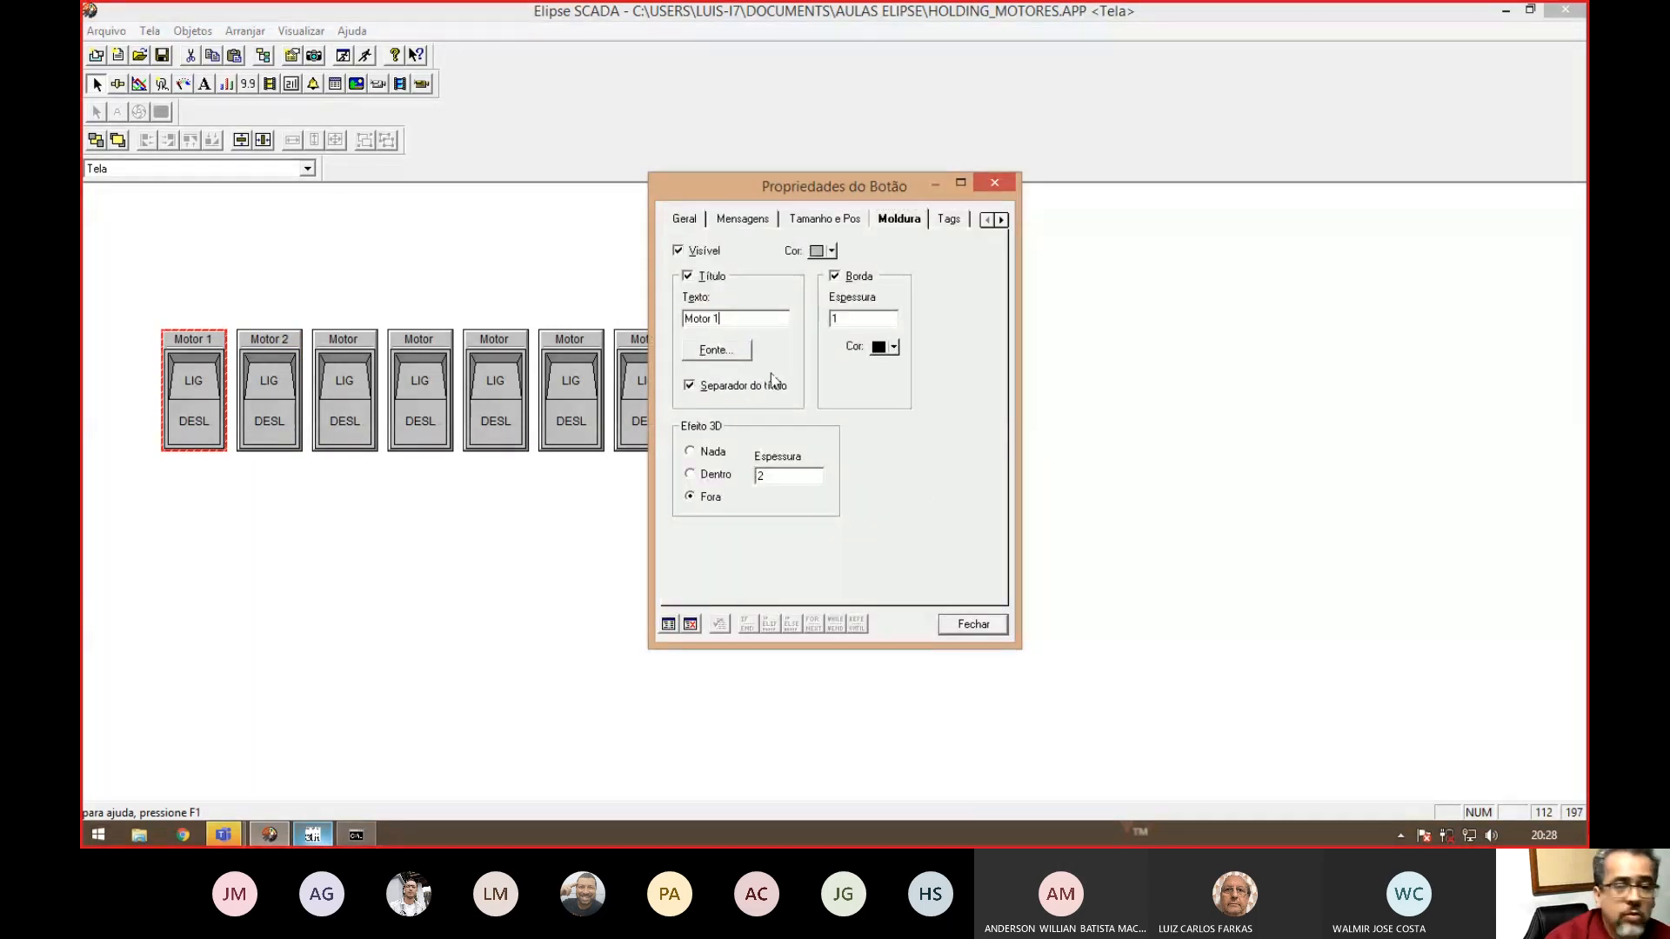
{"action": "left_click", "coordinate": [975, 625]}
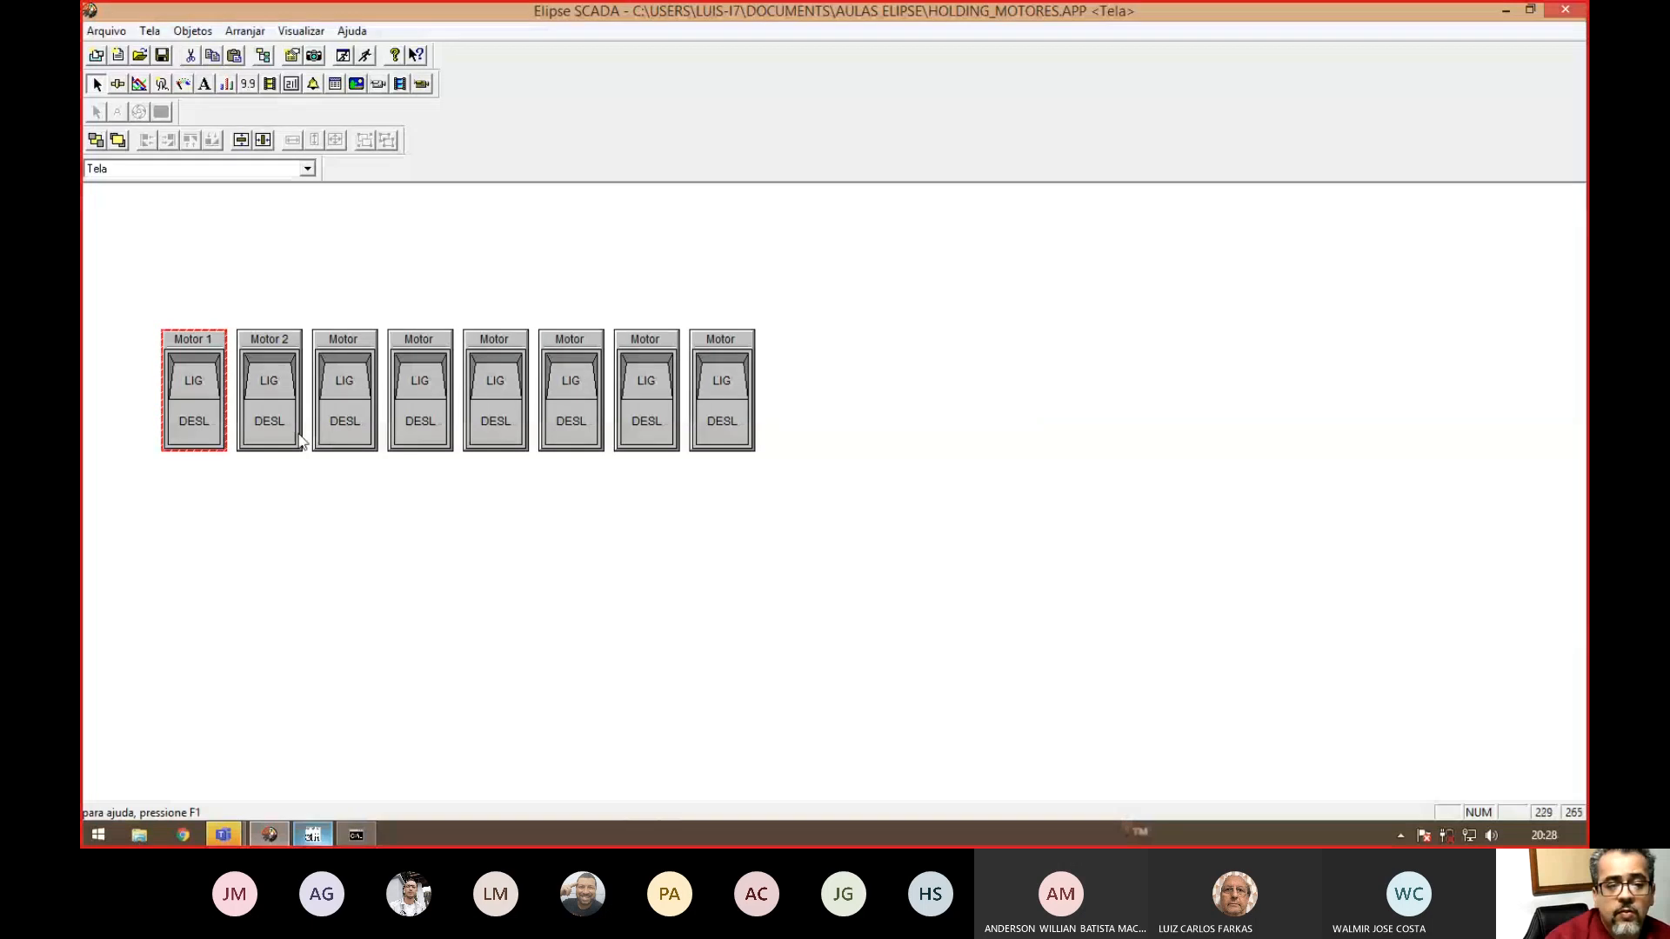
- Link the third Motor button to the campoBit3 tag under tag001 and title it "Motor 3"
{"action": "double_click", "coordinate": [340, 403]}
{"action": "left_click", "coordinate": [956, 217]}
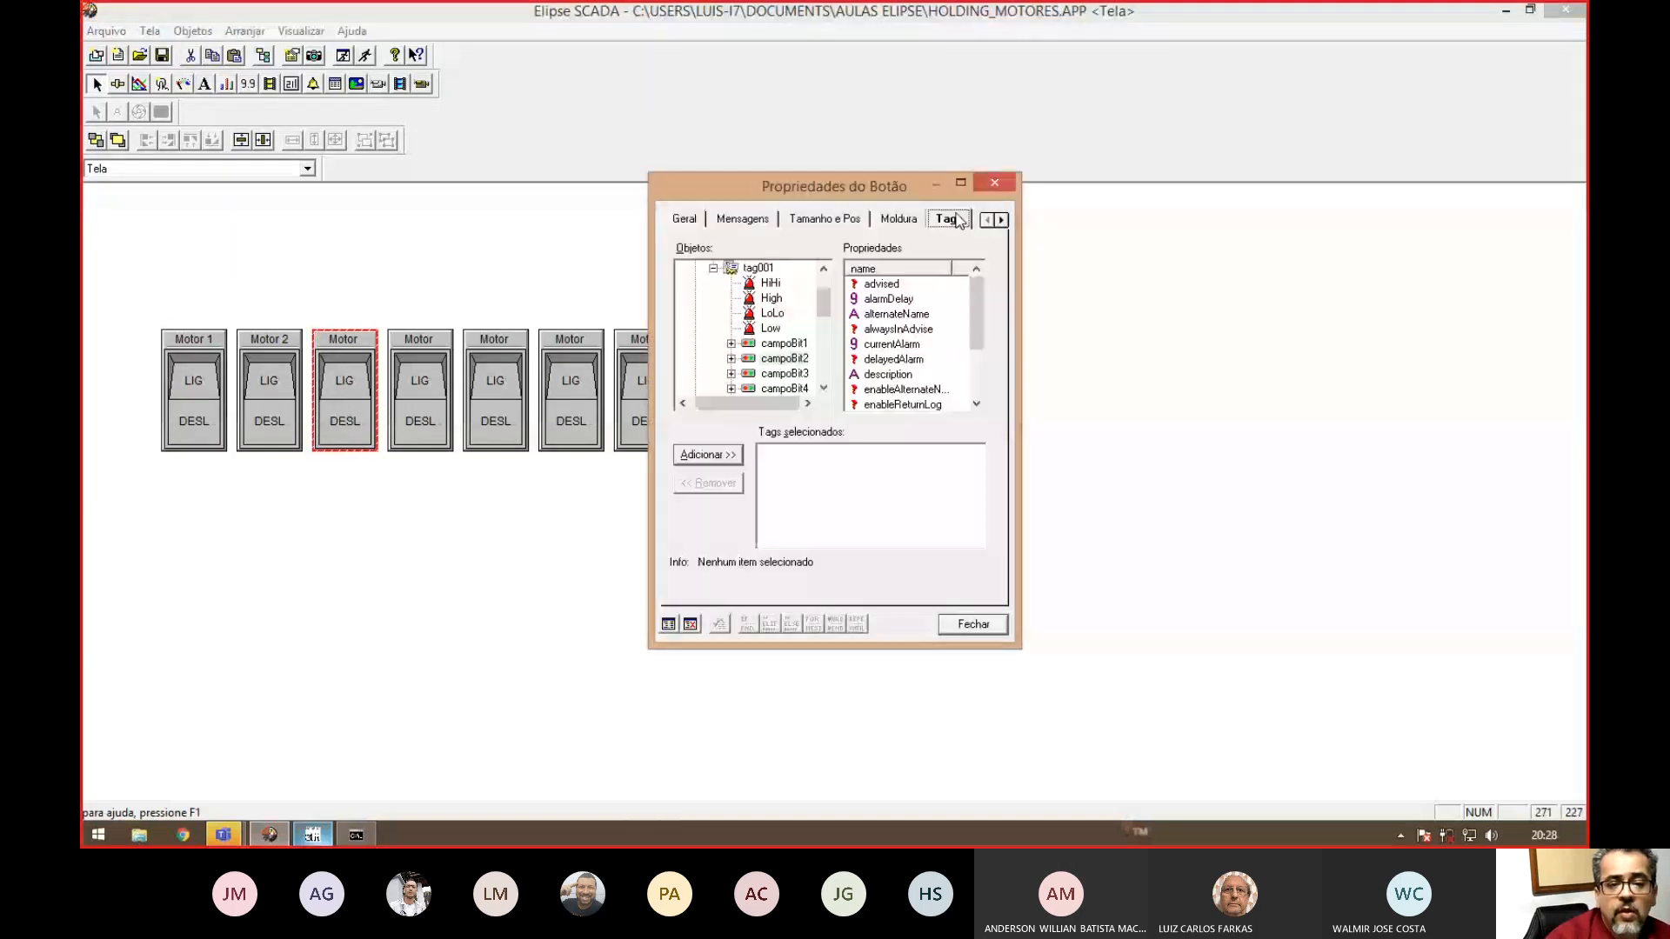
{"action": "left_click", "coordinate": [787, 374]}
{"action": "left_click", "coordinate": [715, 454]}
{"action": "left_click", "coordinate": [901, 222]}
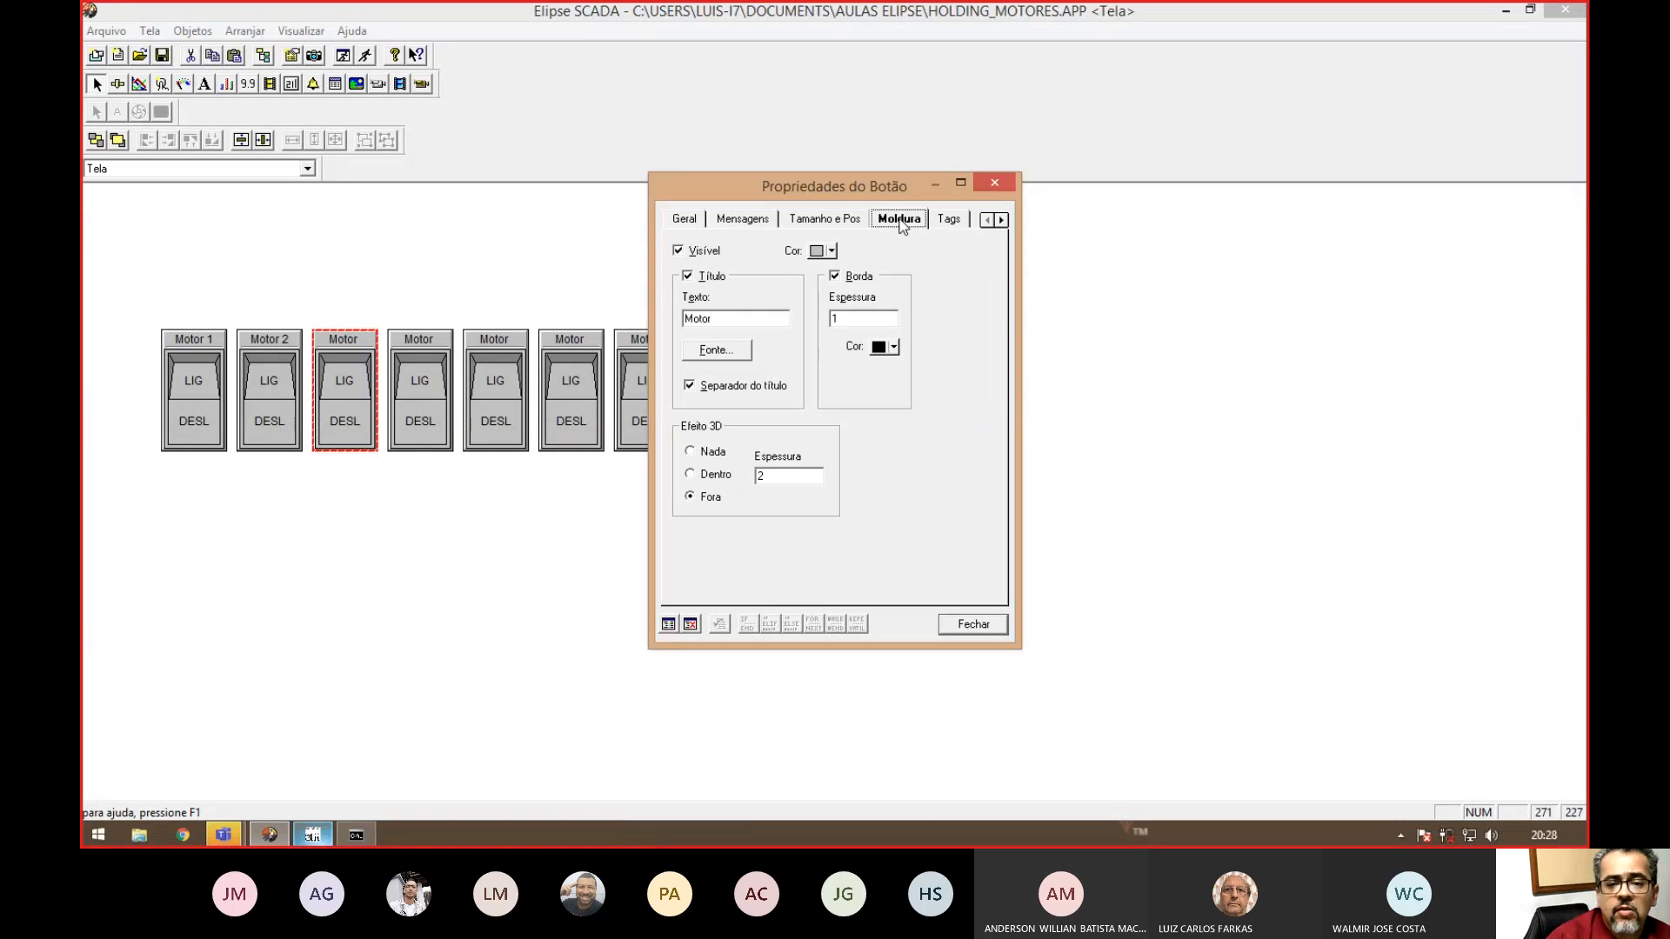
{"action": "left_click", "coordinate": [743, 322]}
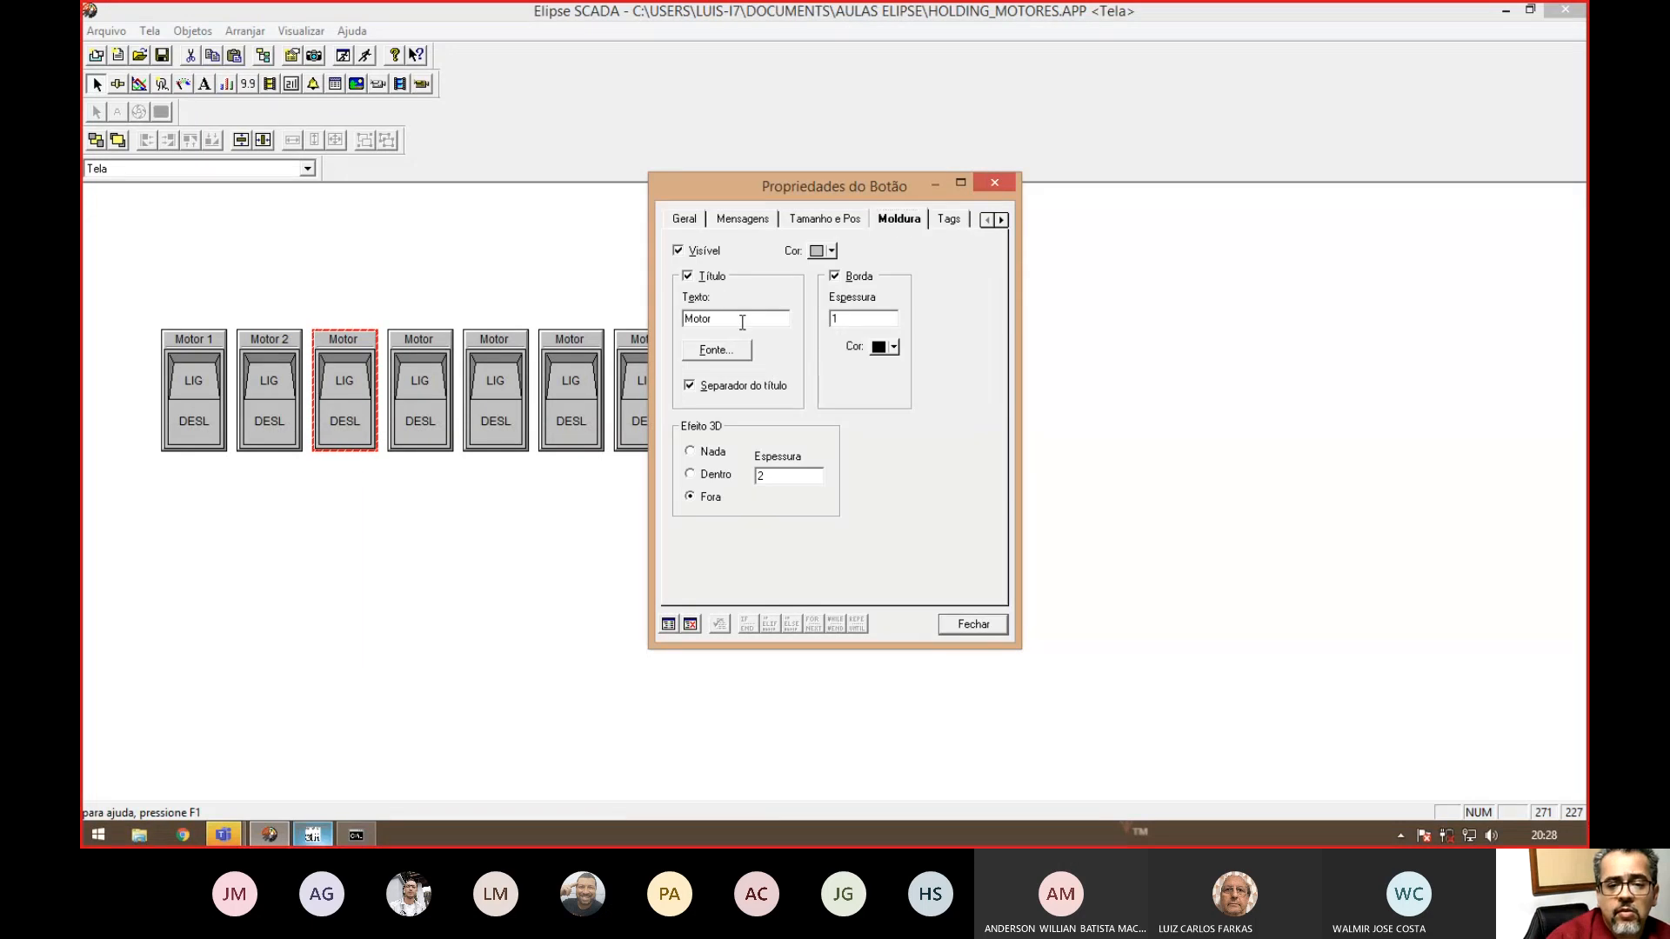
{"action": "type", "text": "3"}
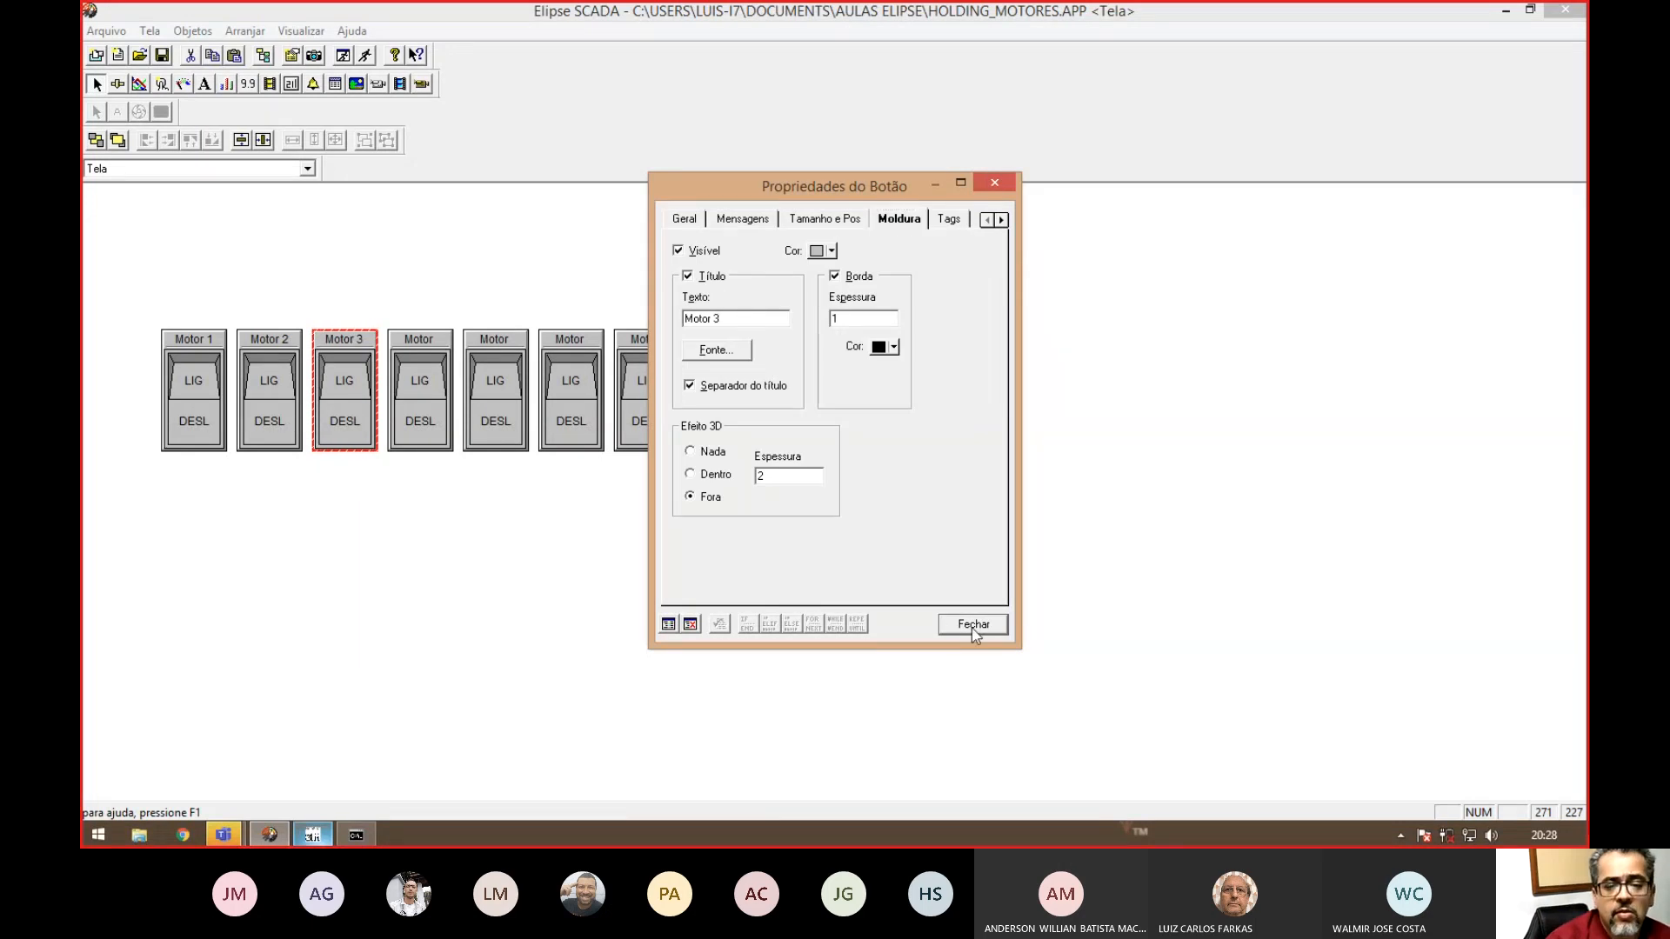
{"action": "left_click", "coordinate": [974, 624]}
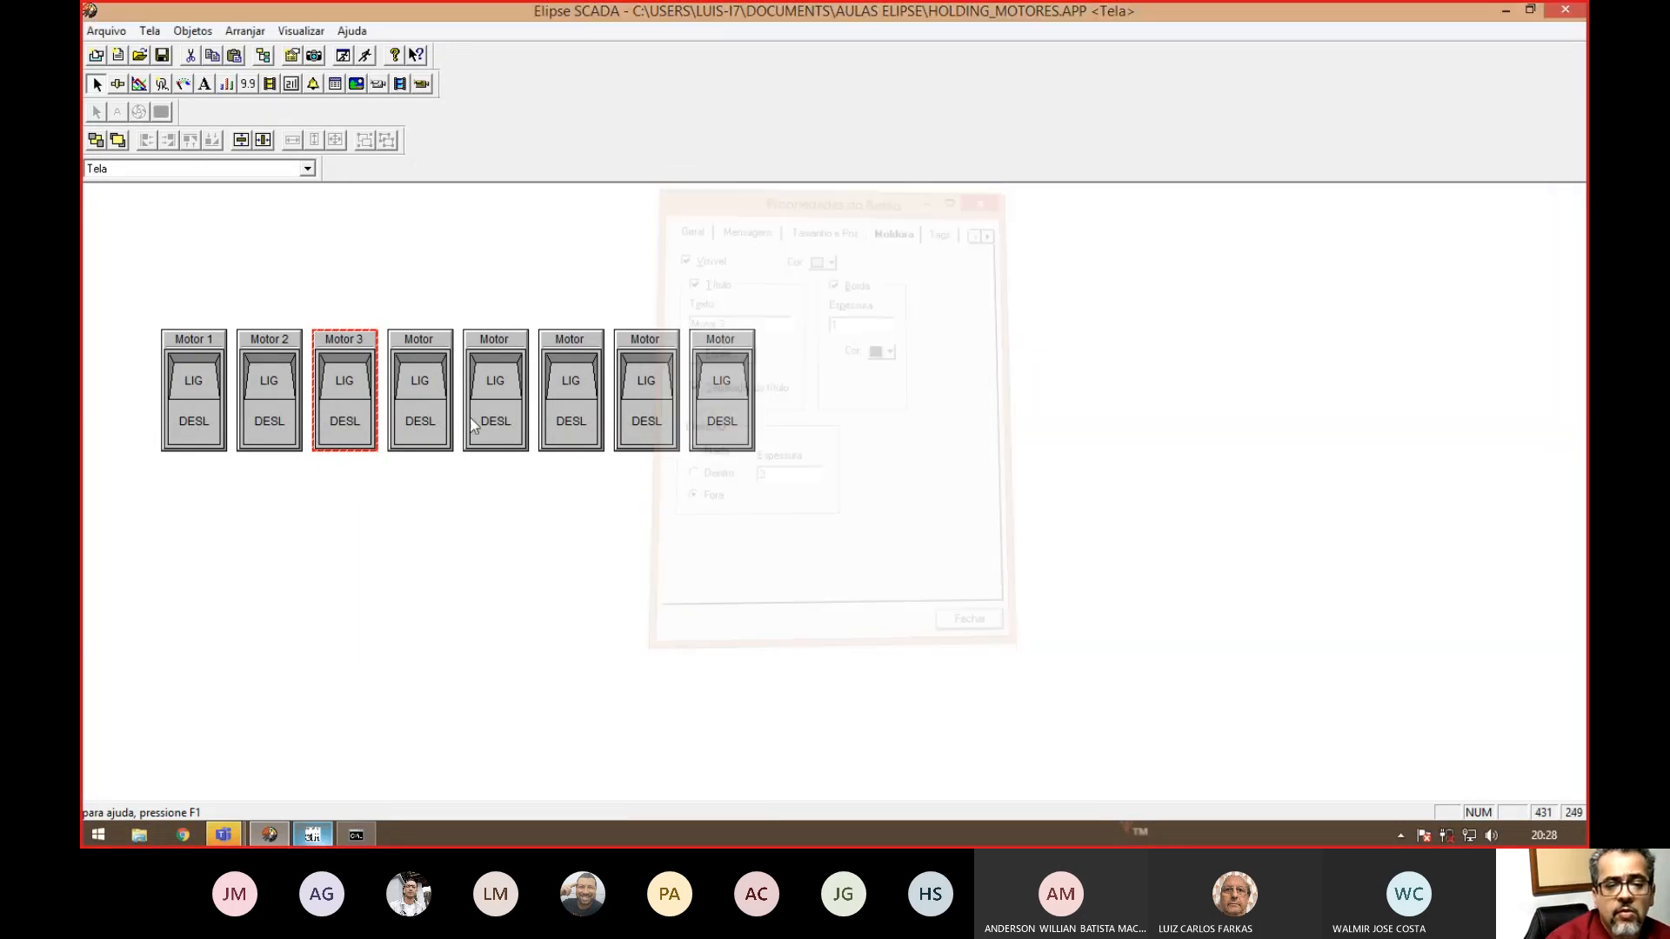
- Title the fourth Motor button "Motor 4" and link it to the campoBit4 tag under tag001
{"action": "double_click", "coordinate": [394, 410]}
{"action": "left_click", "coordinate": [900, 218]}
{"action": "left_click", "coordinate": [743, 320]}
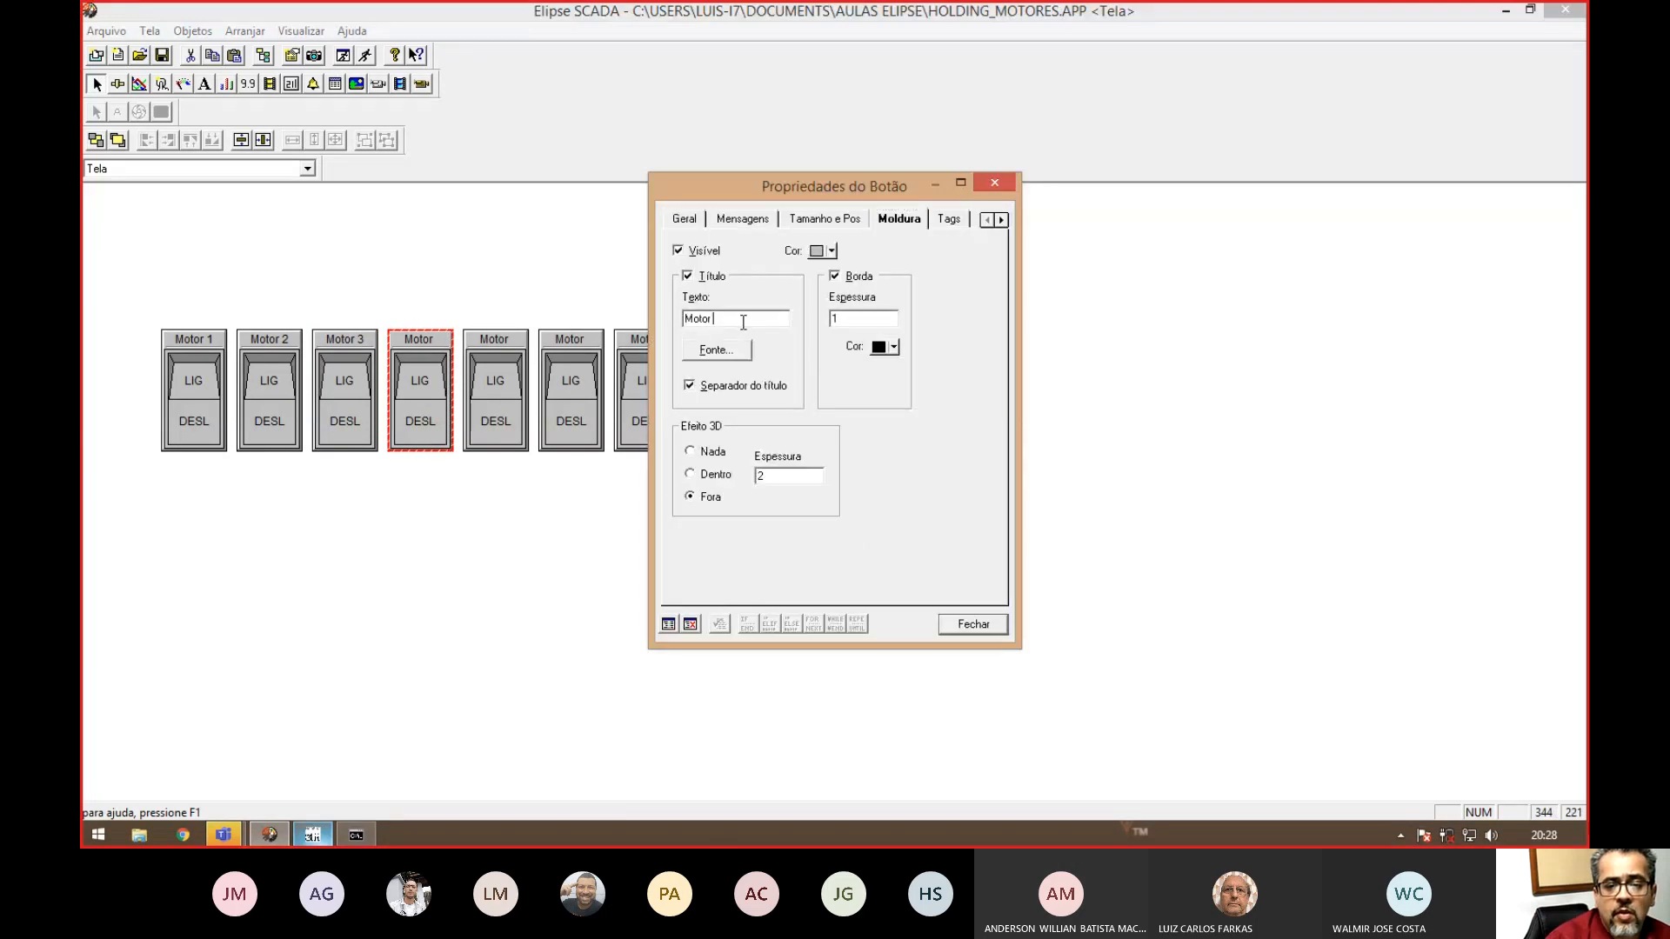
{"action": "type", "text": "4"}
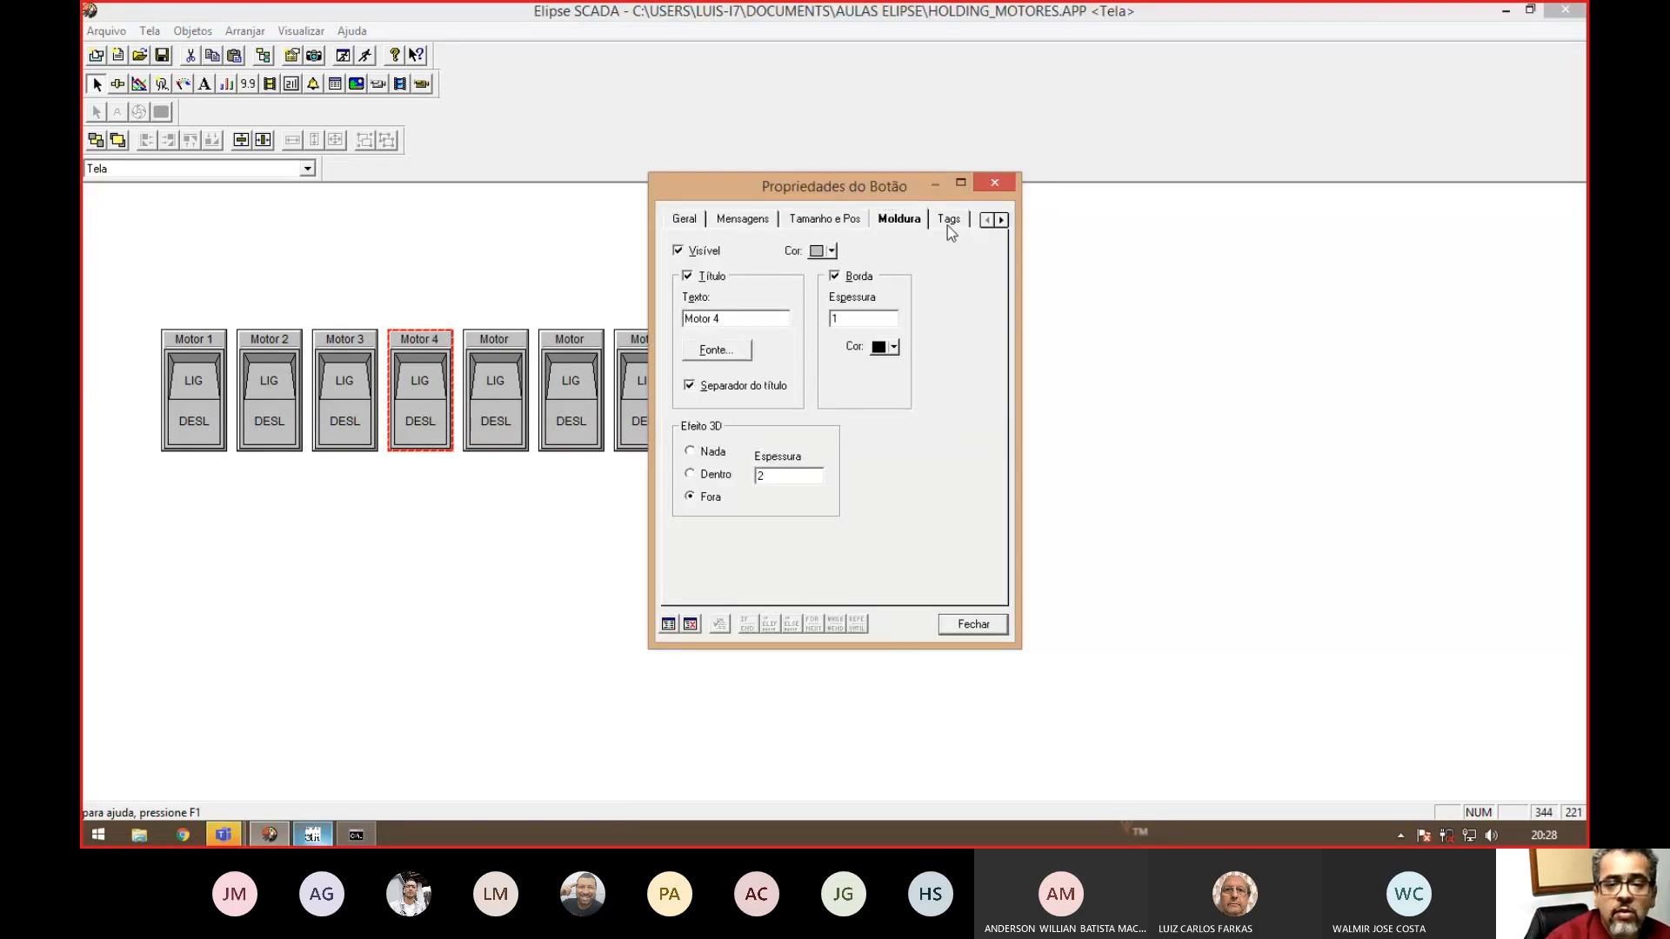
{"action": "left_click", "coordinate": [947, 222]}
{"action": "scroll", "coordinate": [851, 336], "scroll_direction": "down", "scroll_amount": 2}
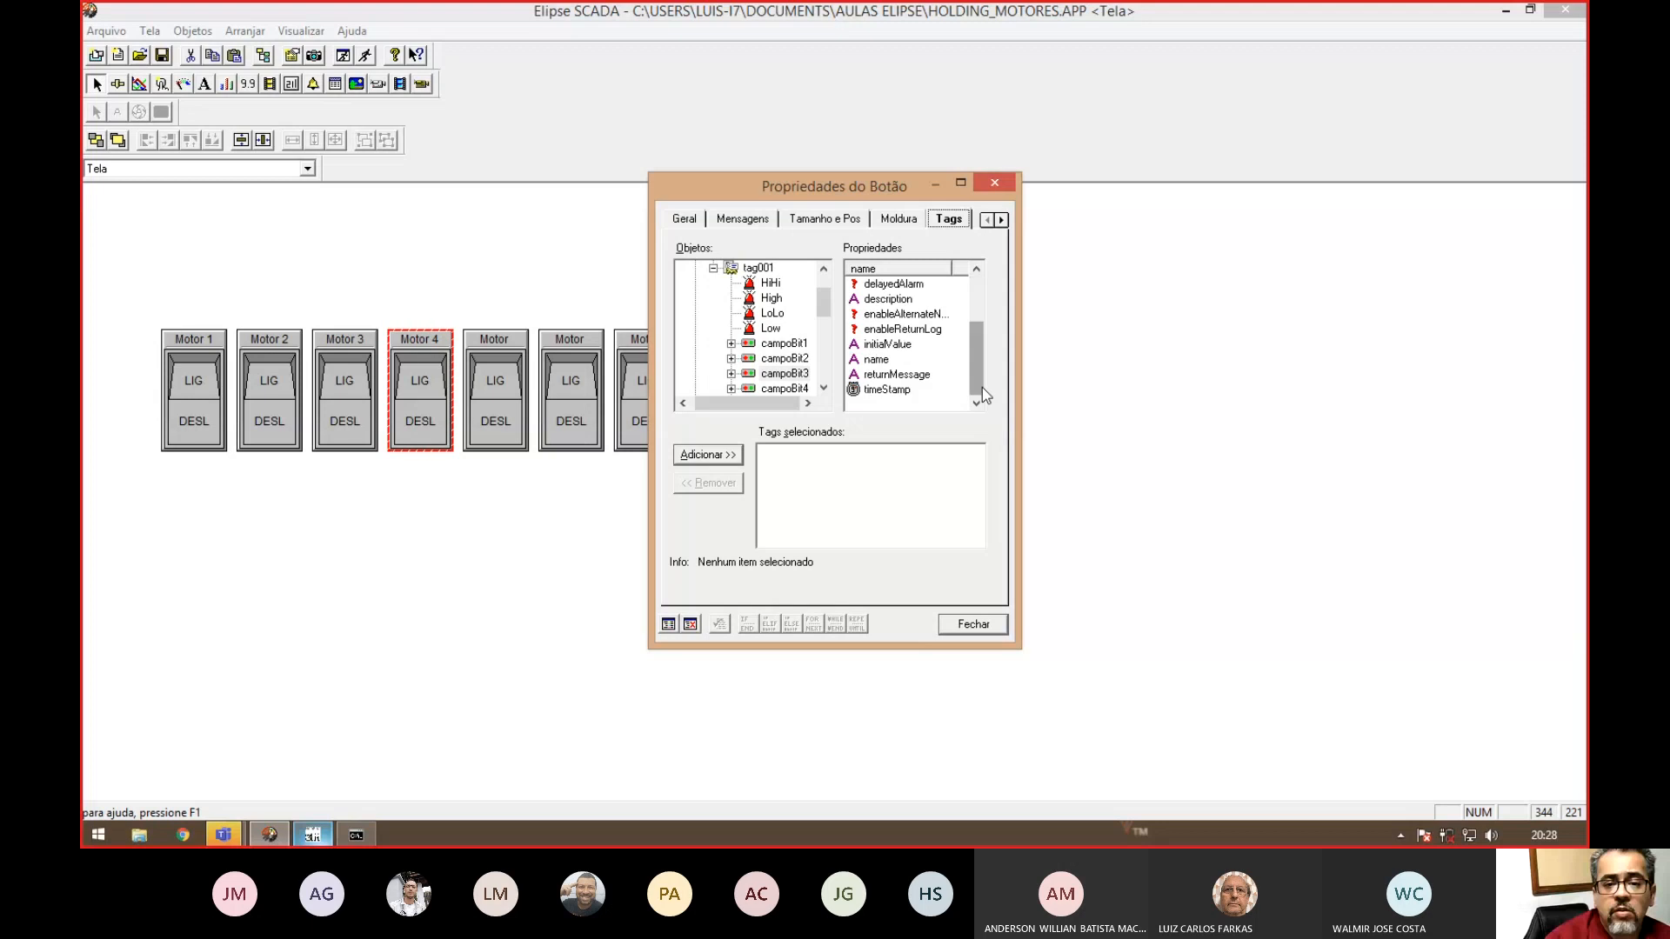
{"action": "double_click", "coordinate": [783, 388]}
{"action": "left_click", "coordinate": [708, 454]}
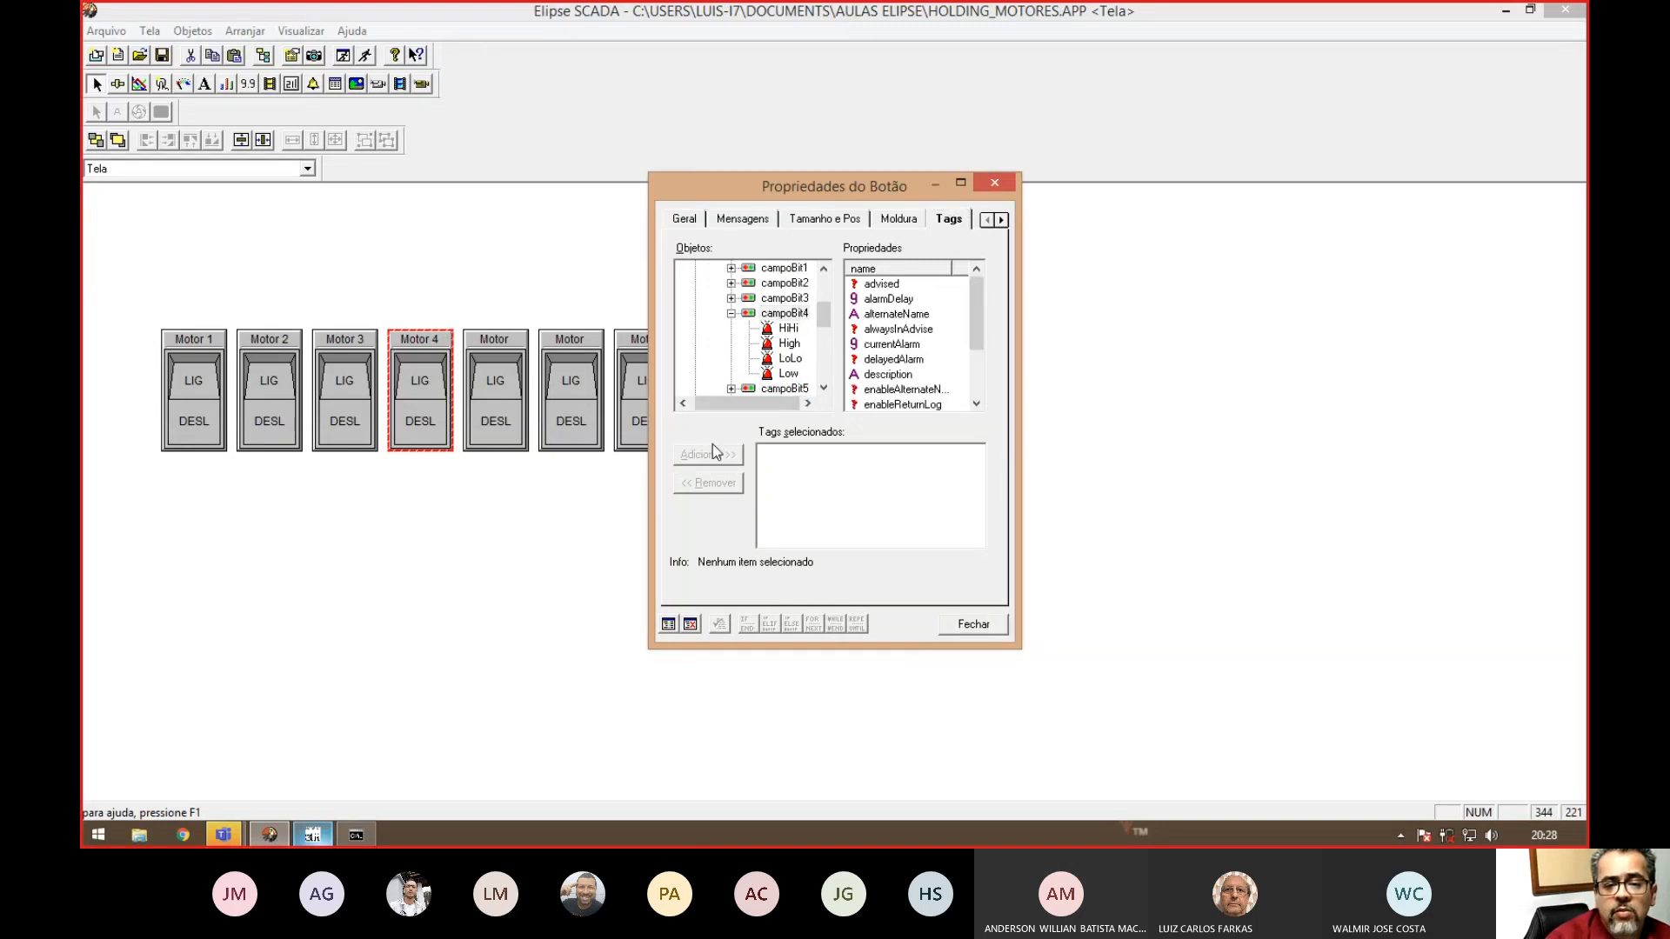
{"action": "left_click", "coordinate": [732, 314]}
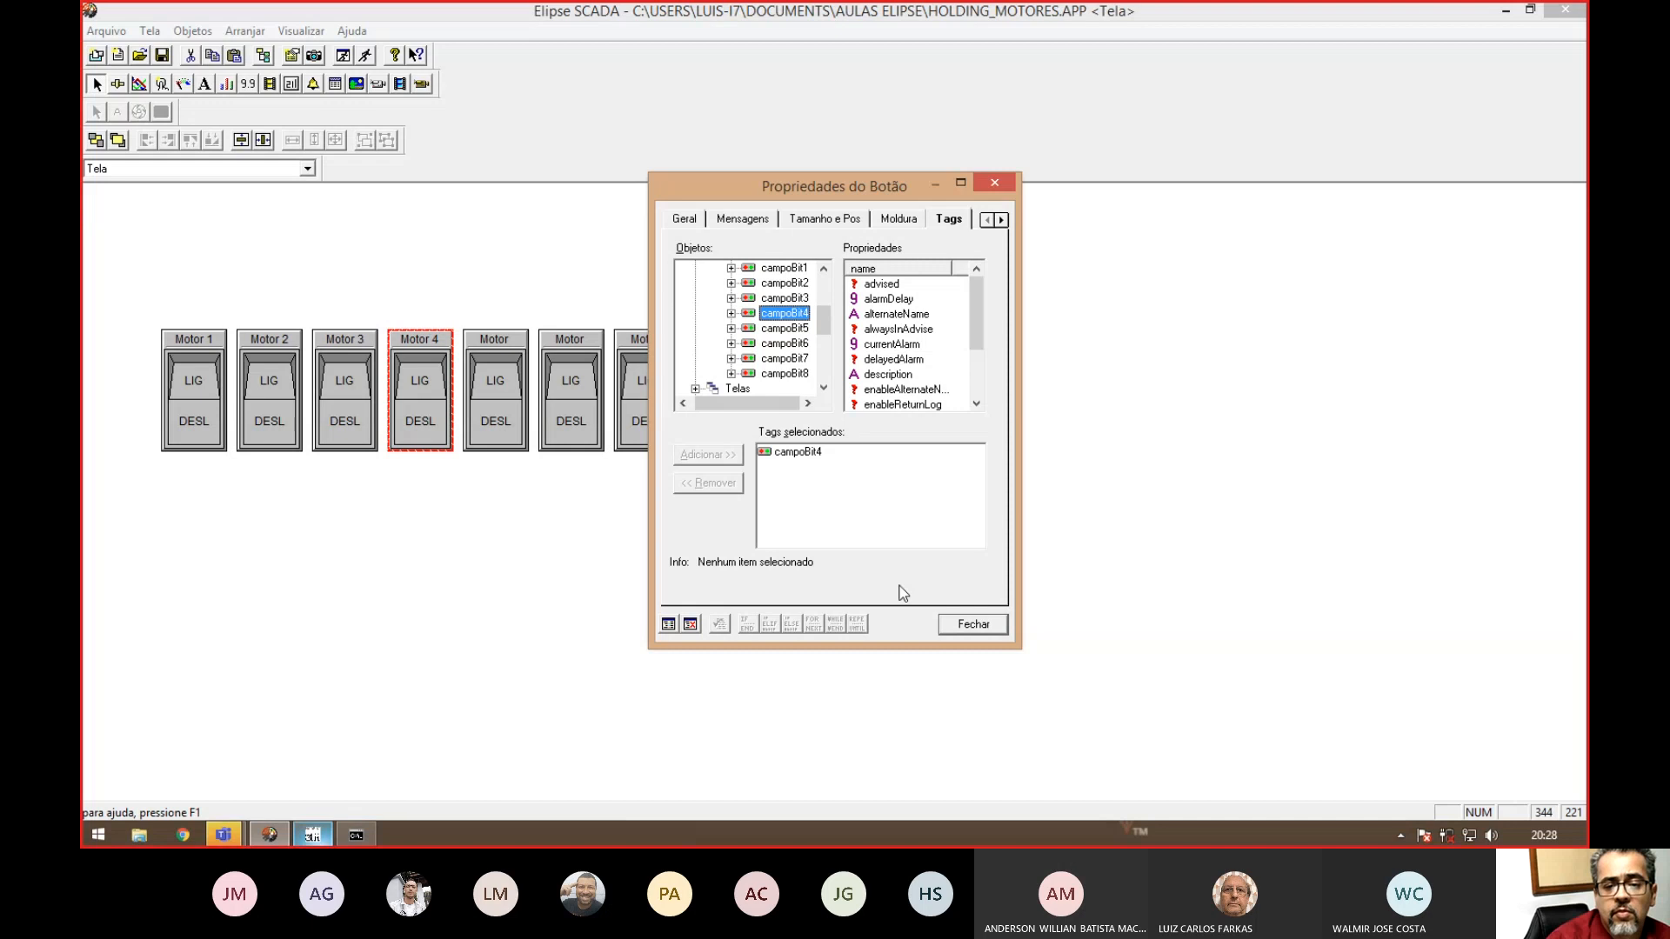
{"action": "left_click", "coordinate": [972, 624]}
- Title the fifth Motor button "Motor 5" and link it to the campoBit5 tag under tag001
{"action": "double_click", "coordinate": [508, 400]}
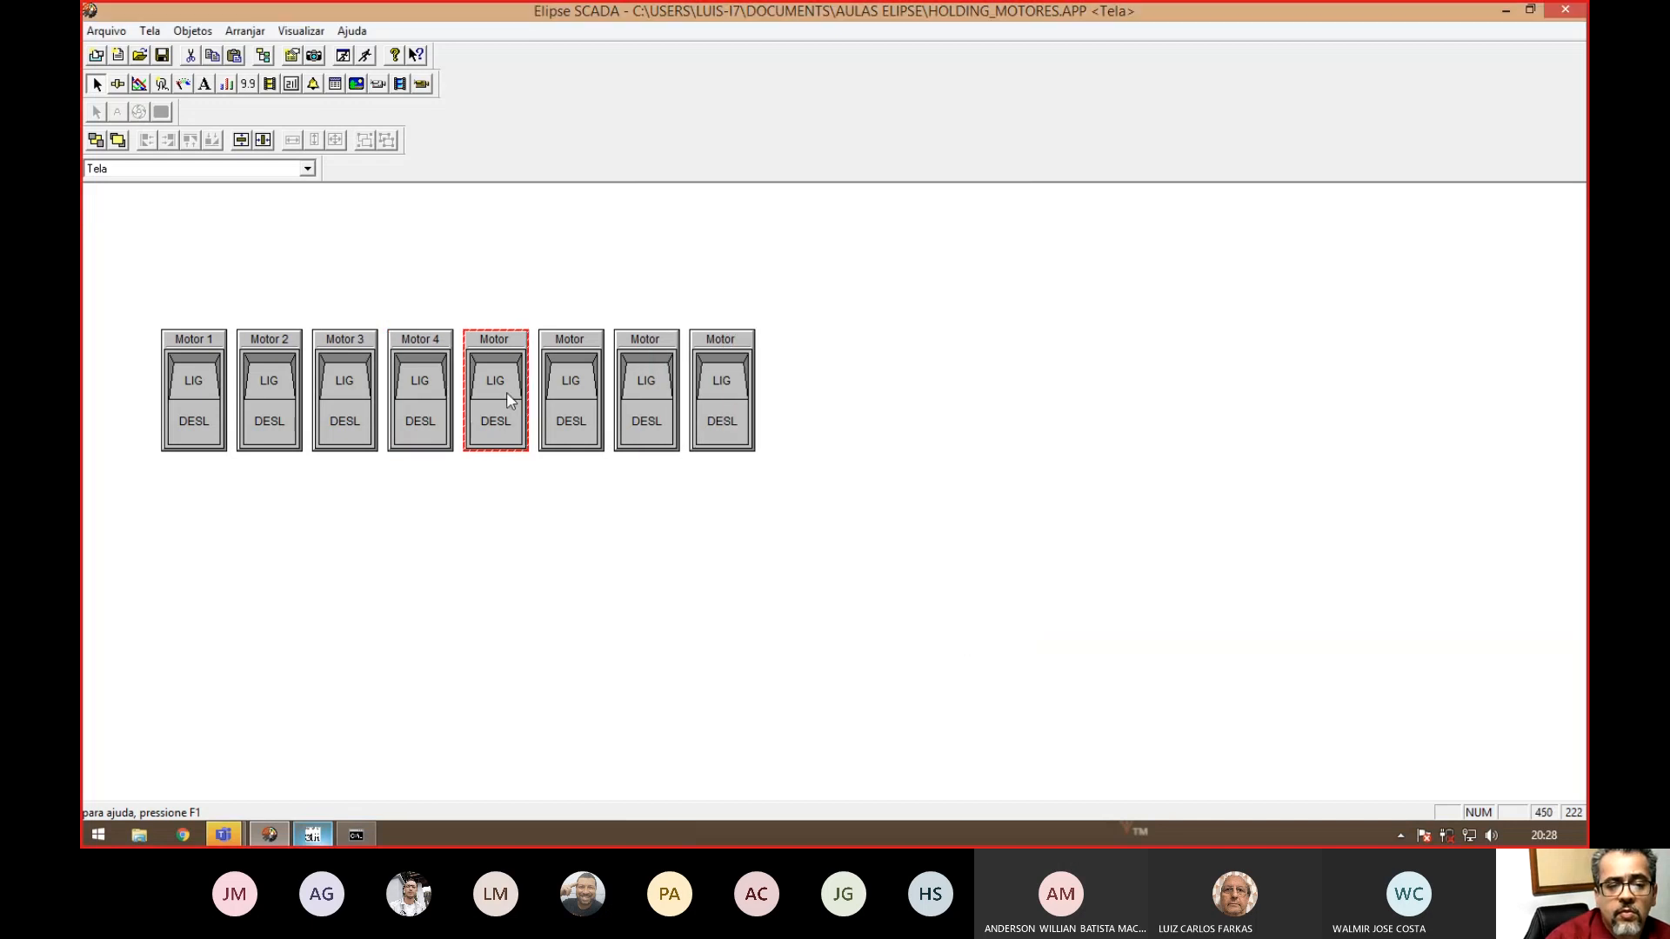
{"action": "left_click", "coordinate": [896, 219]}
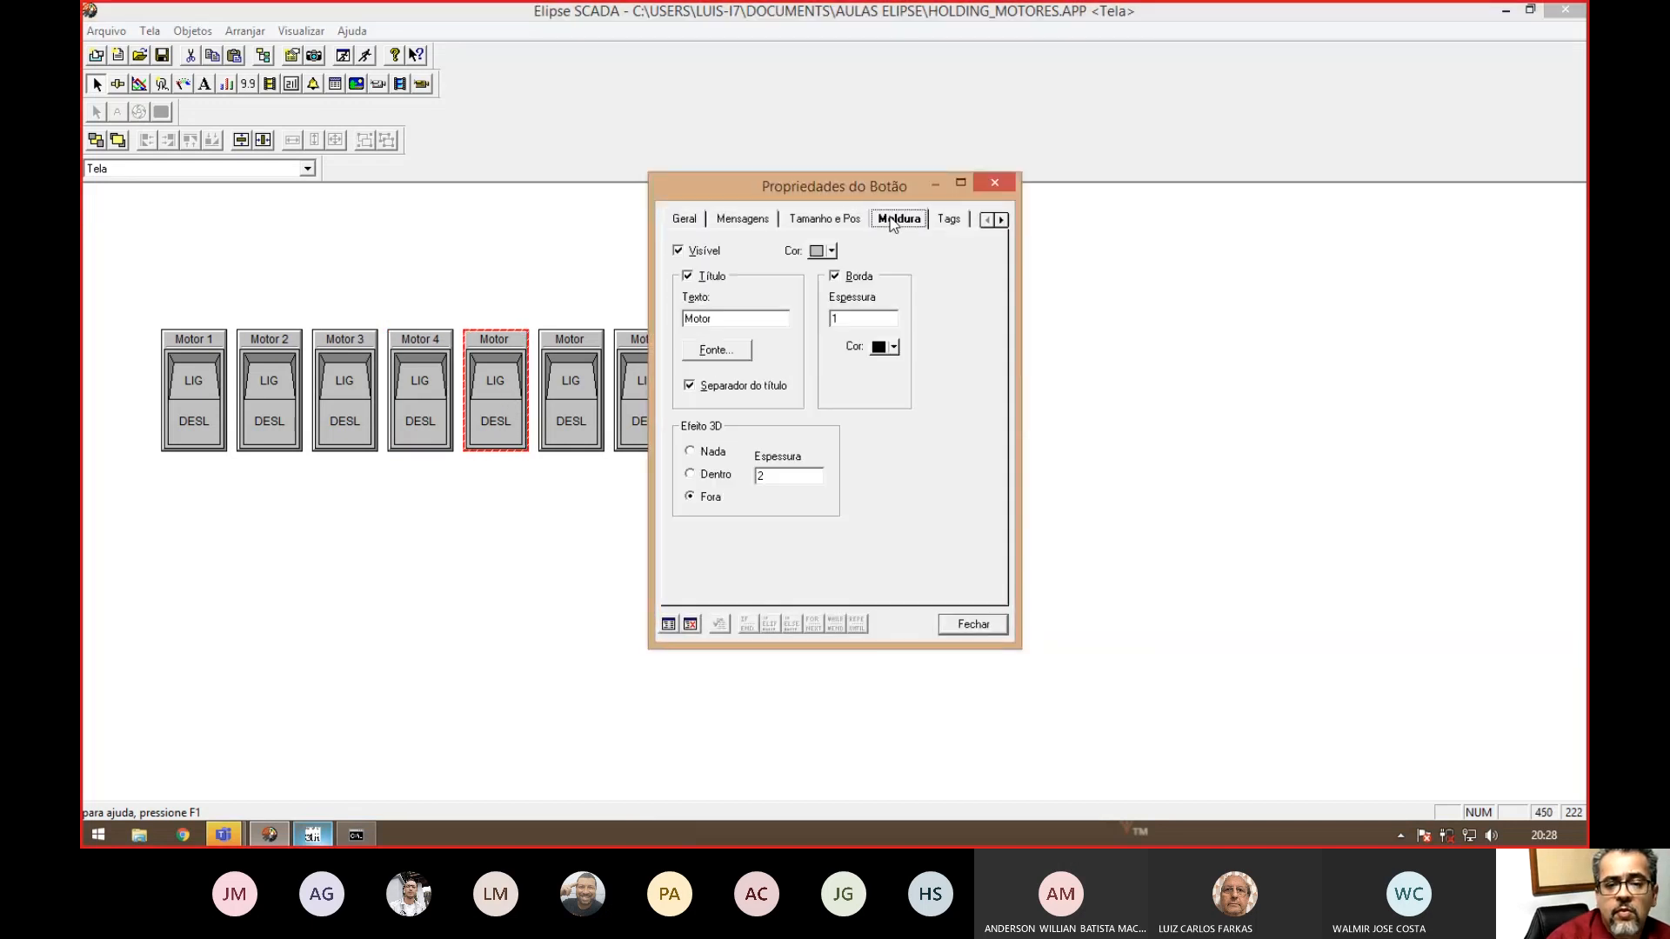
{"action": "left_click", "coordinate": [738, 318]}
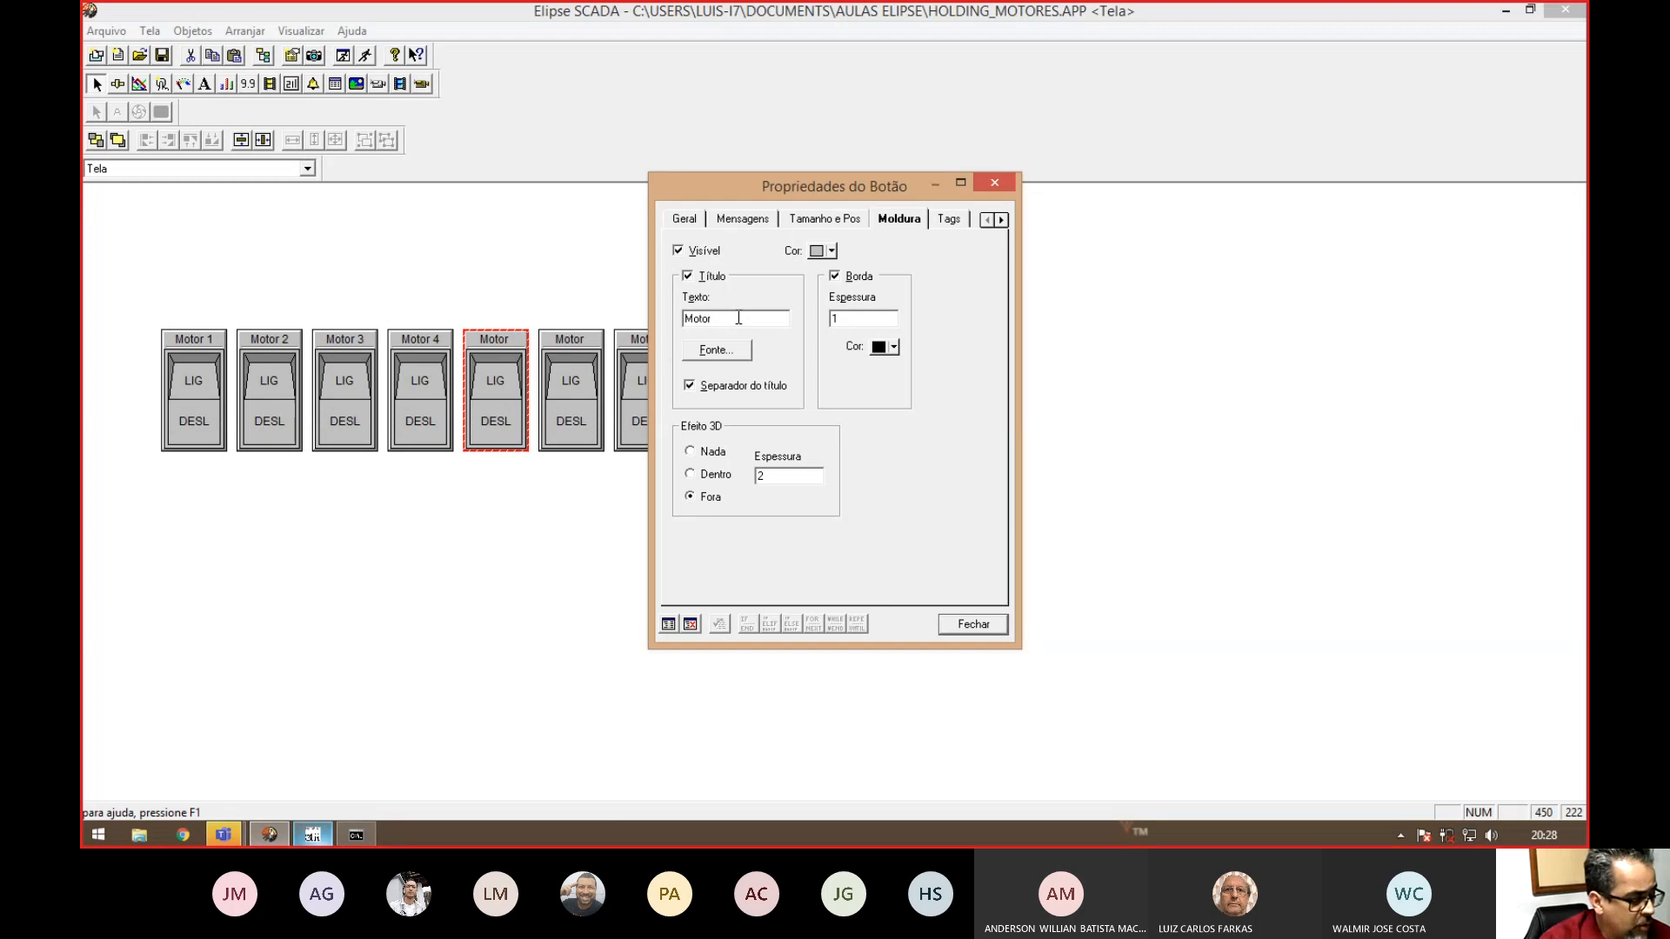
{"action": "type", "text": "5"}
{"action": "left_click", "coordinate": [950, 221]}
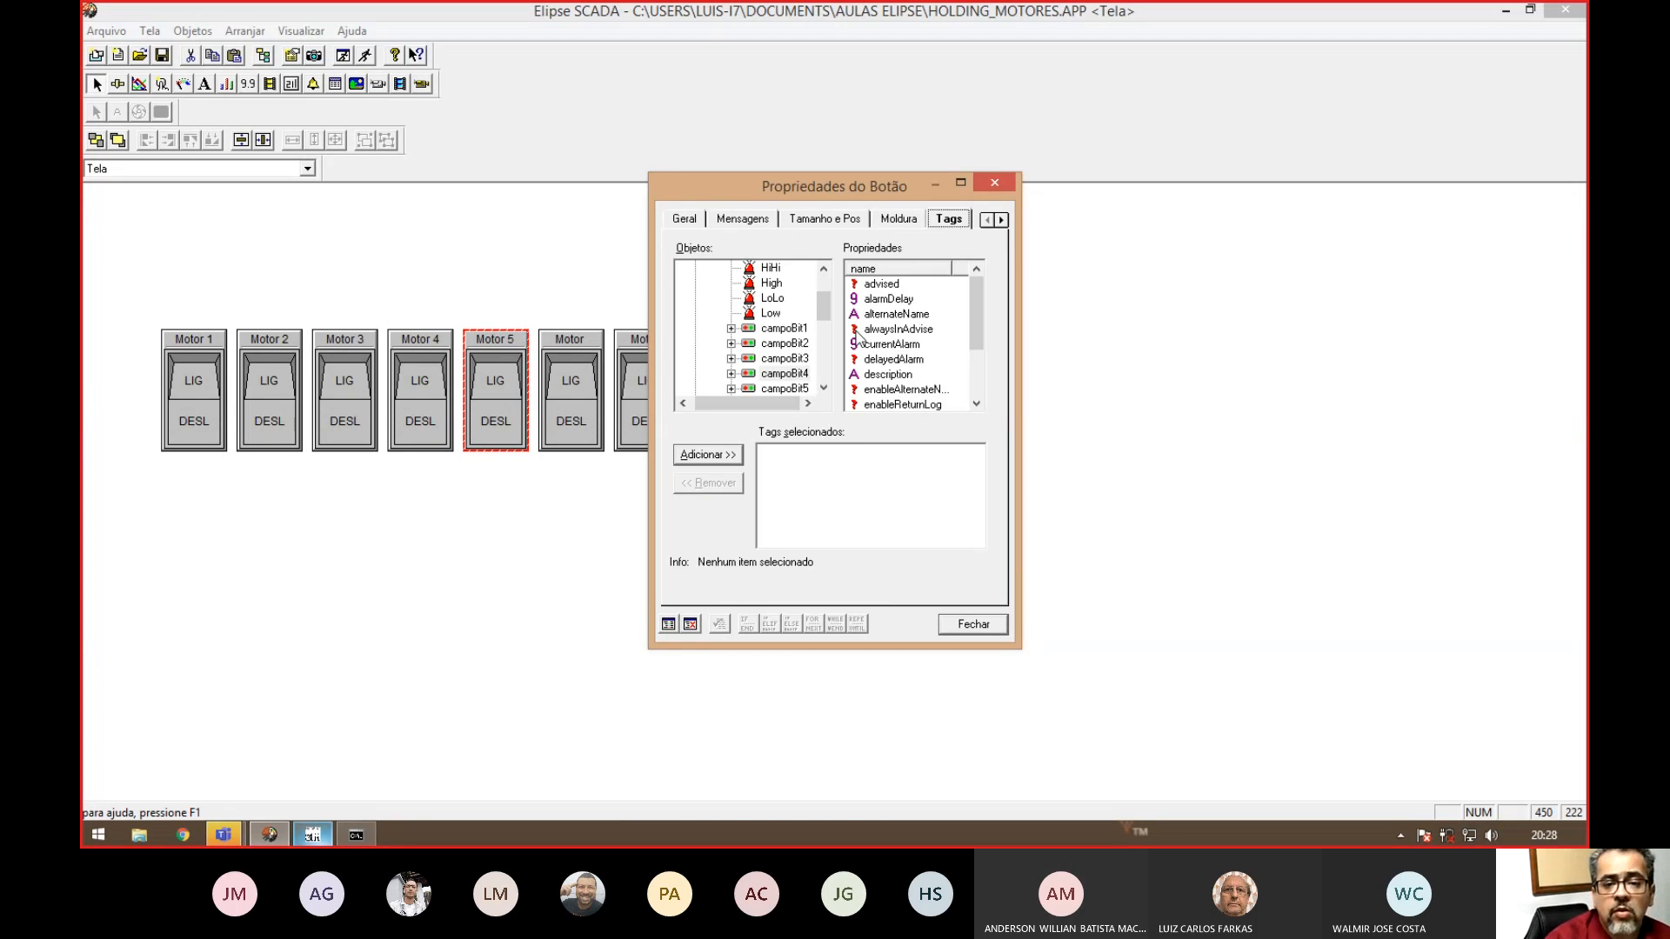
{"action": "left_click", "coordinate": [738, 453]}
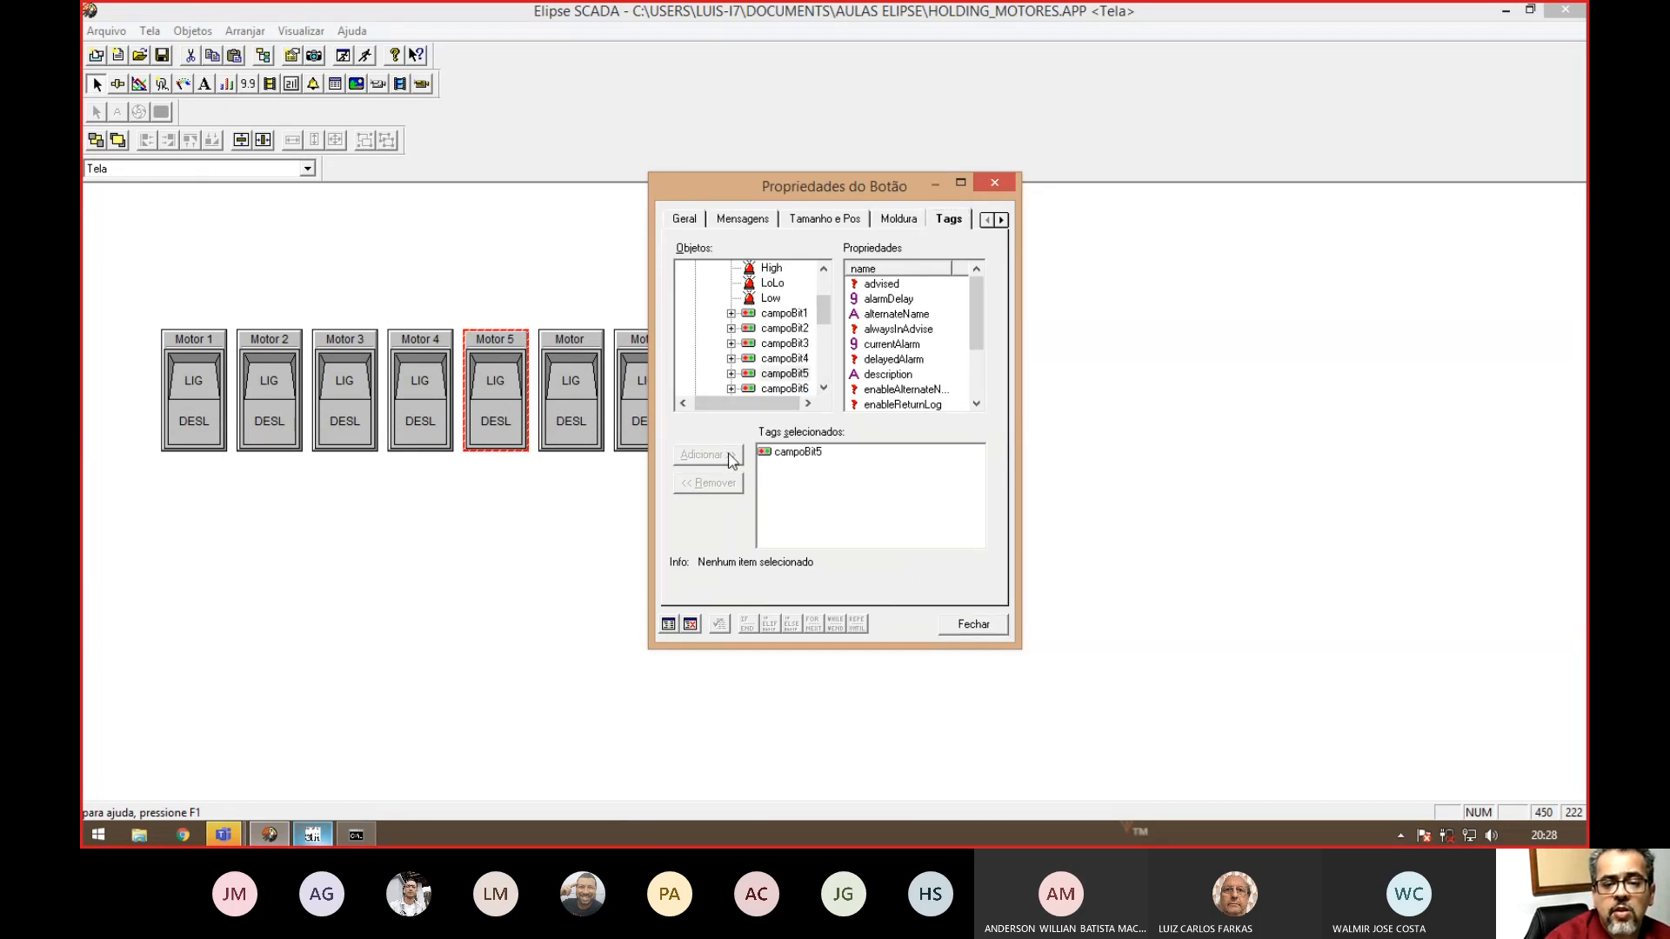
{"action": "left_click", "coordinate": [975, 626]}
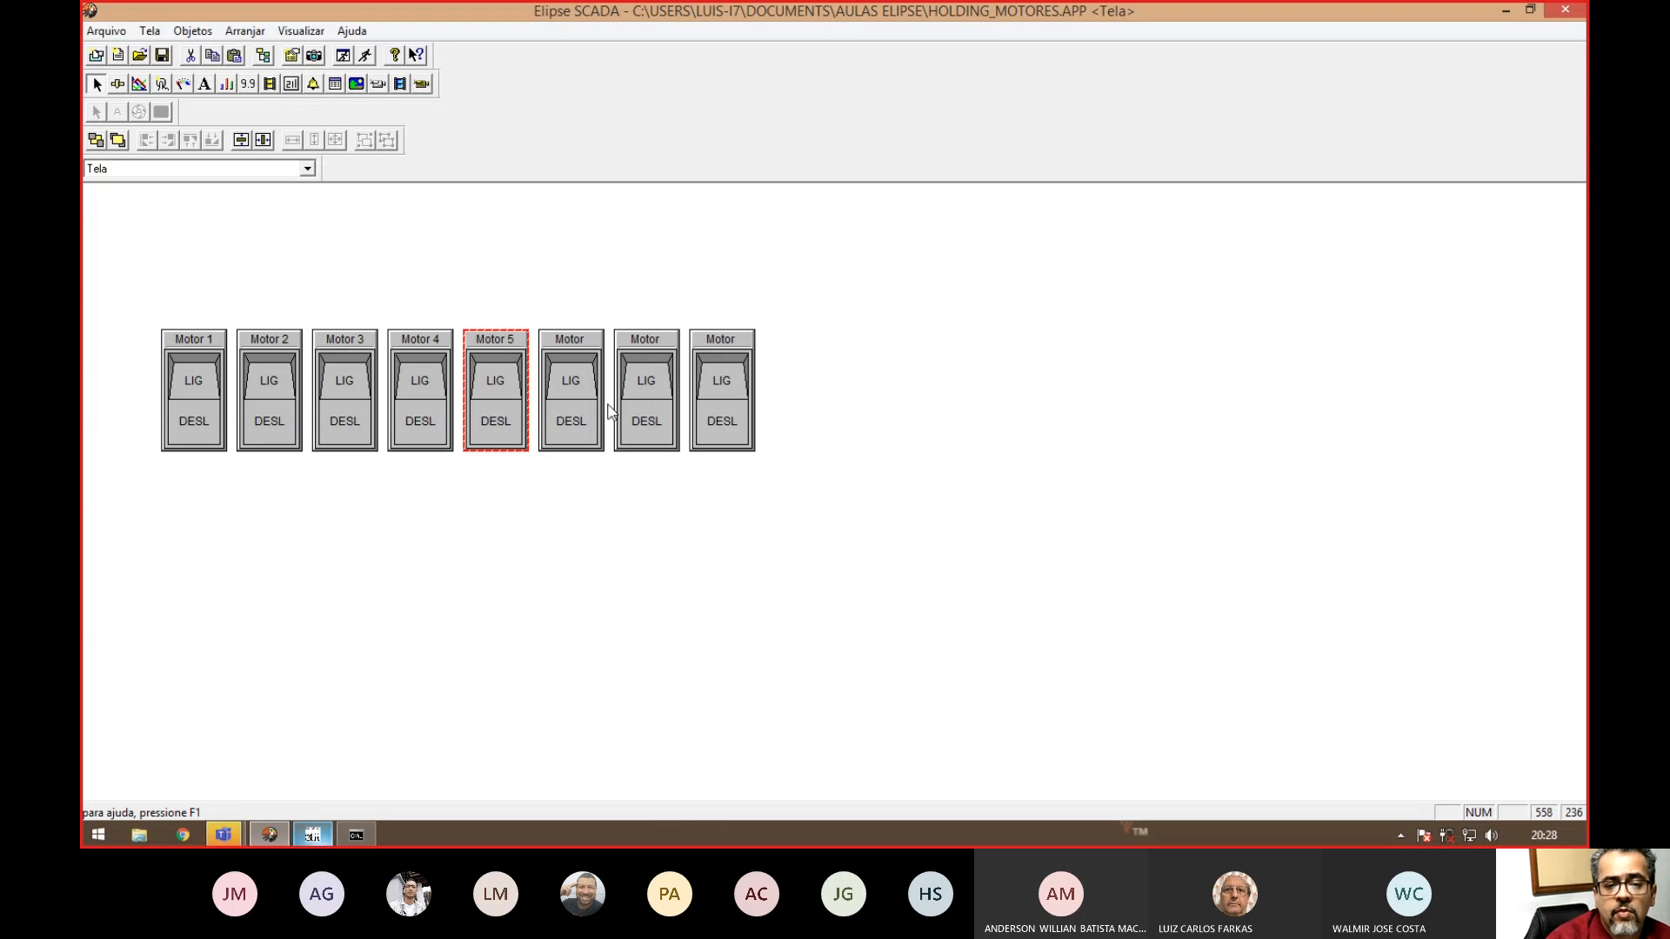
- Title the sixth Motor button "Motor 6" and link it to the campoBit6 tag under tag001
{"action": "double_click", "coordinate": [583, 390]}
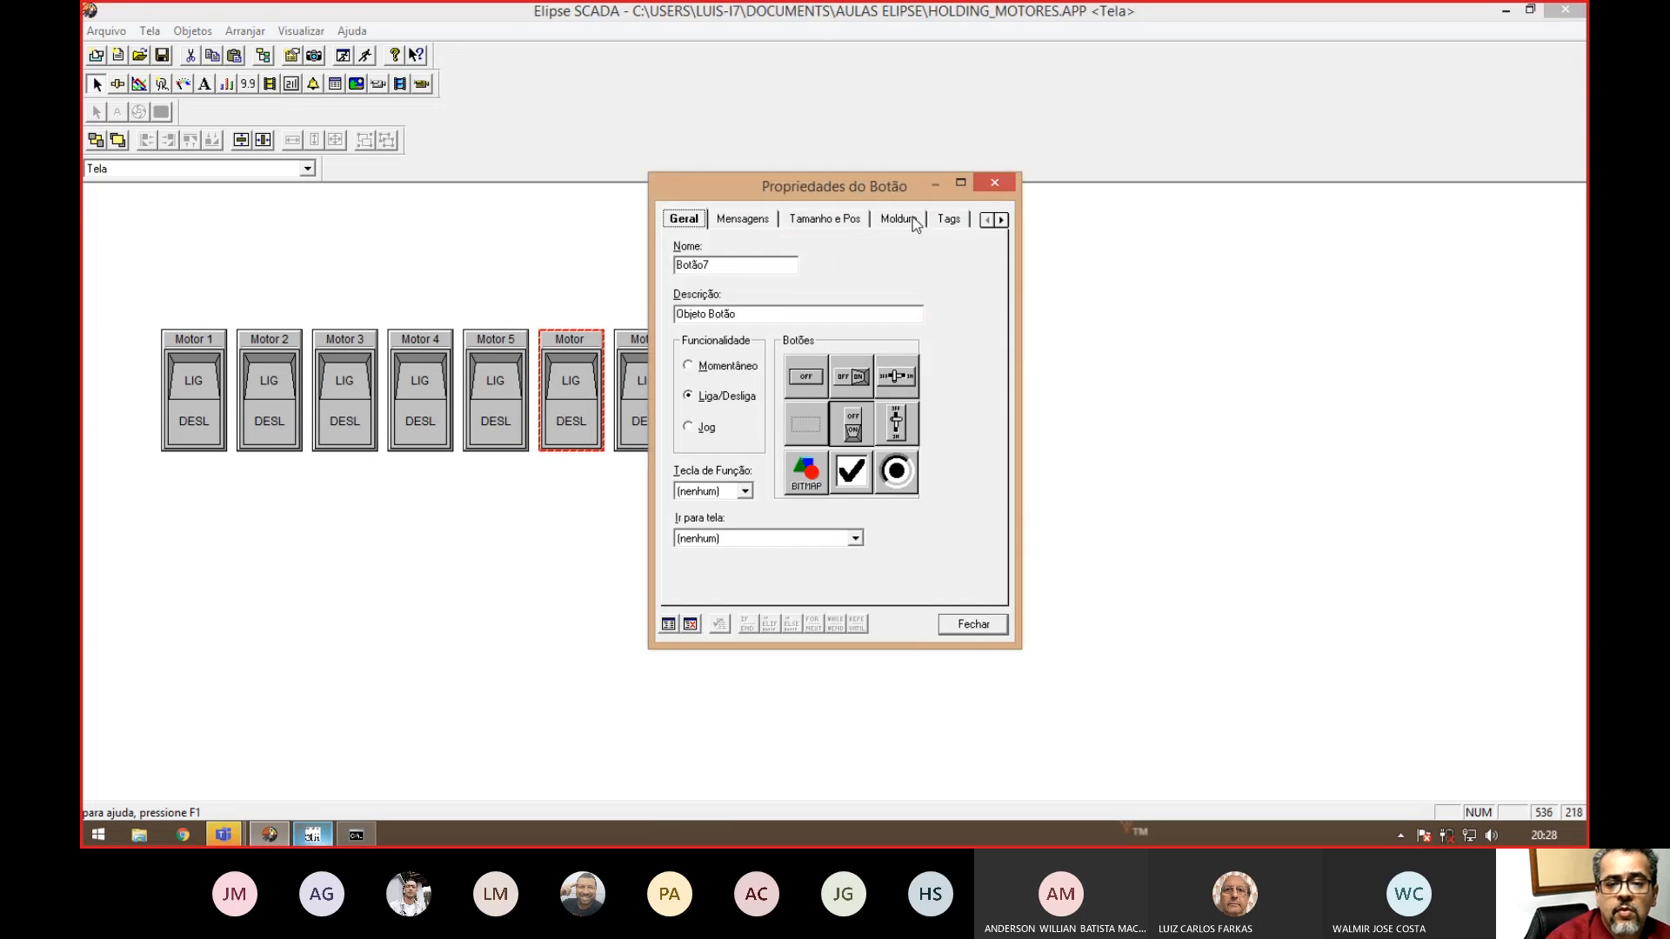
{"action": "left_click", "coordinate": [896, 220]}
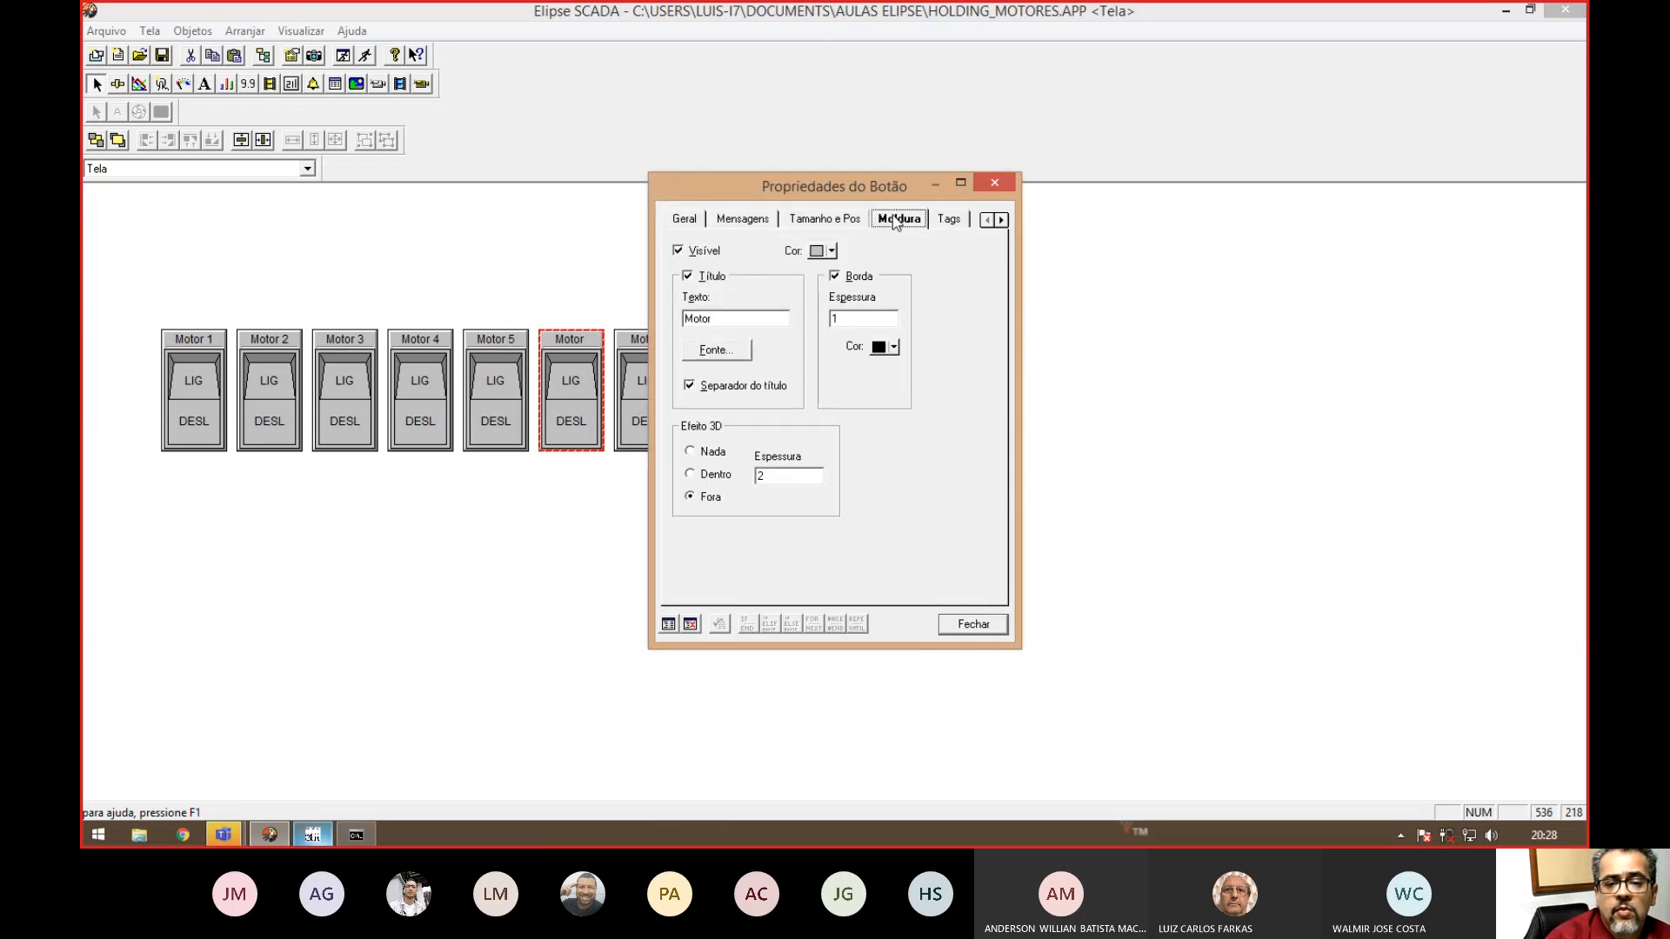
{"action": "type", "text": "6"}
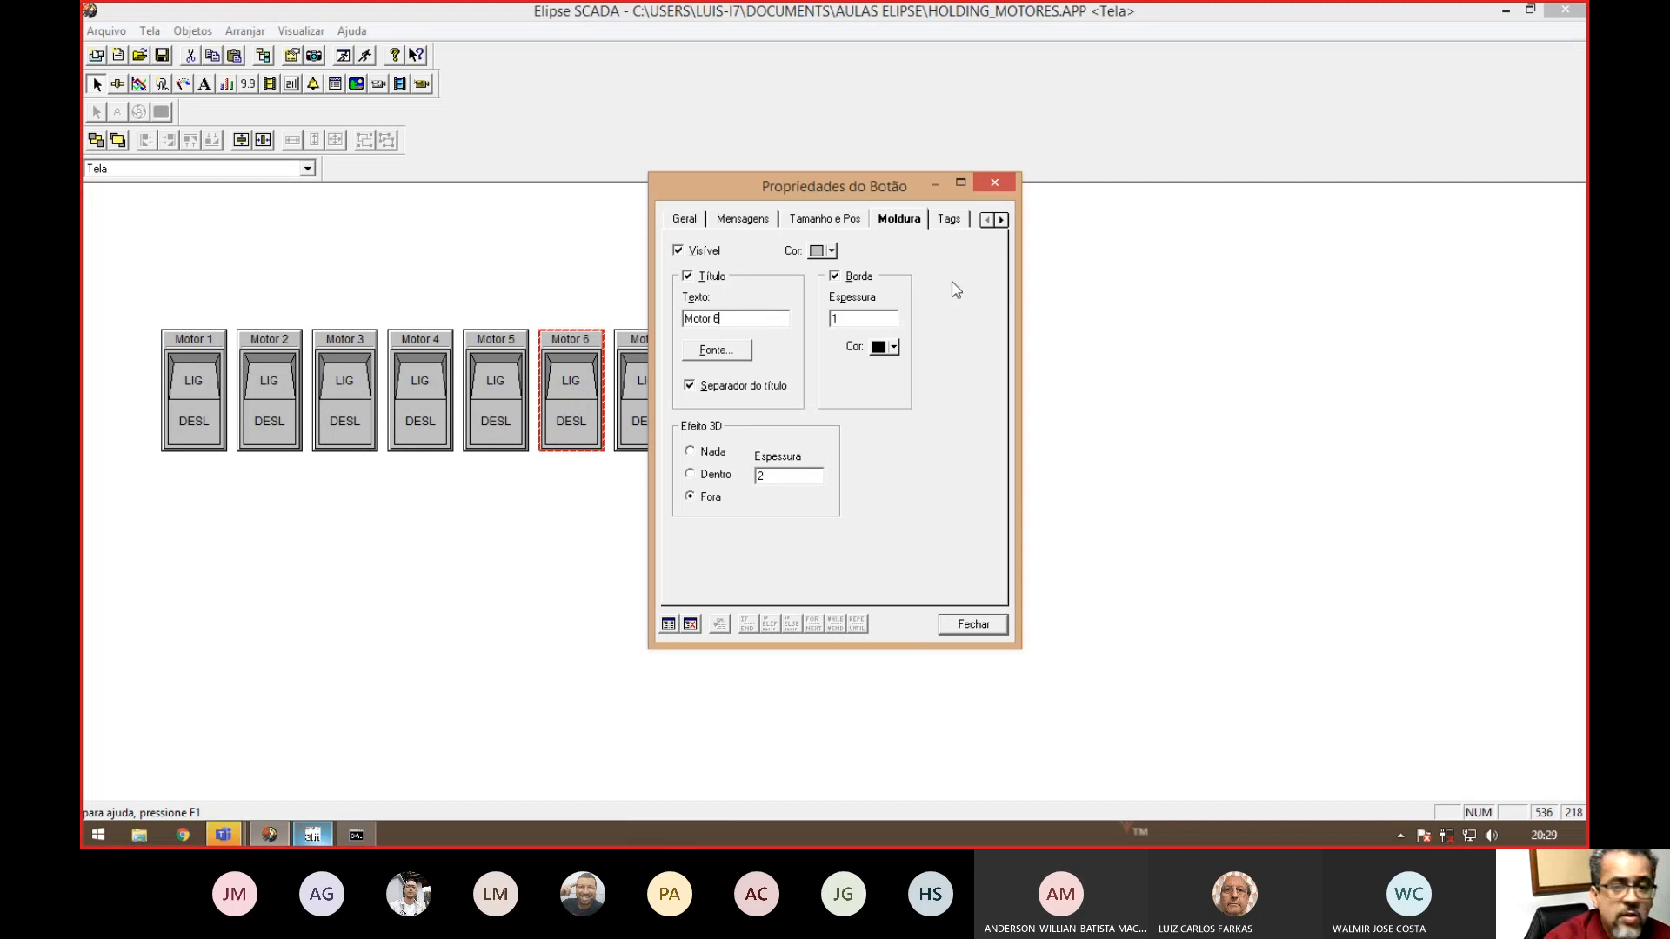
{"action": "left_click", "coordinate": [949, 220]}
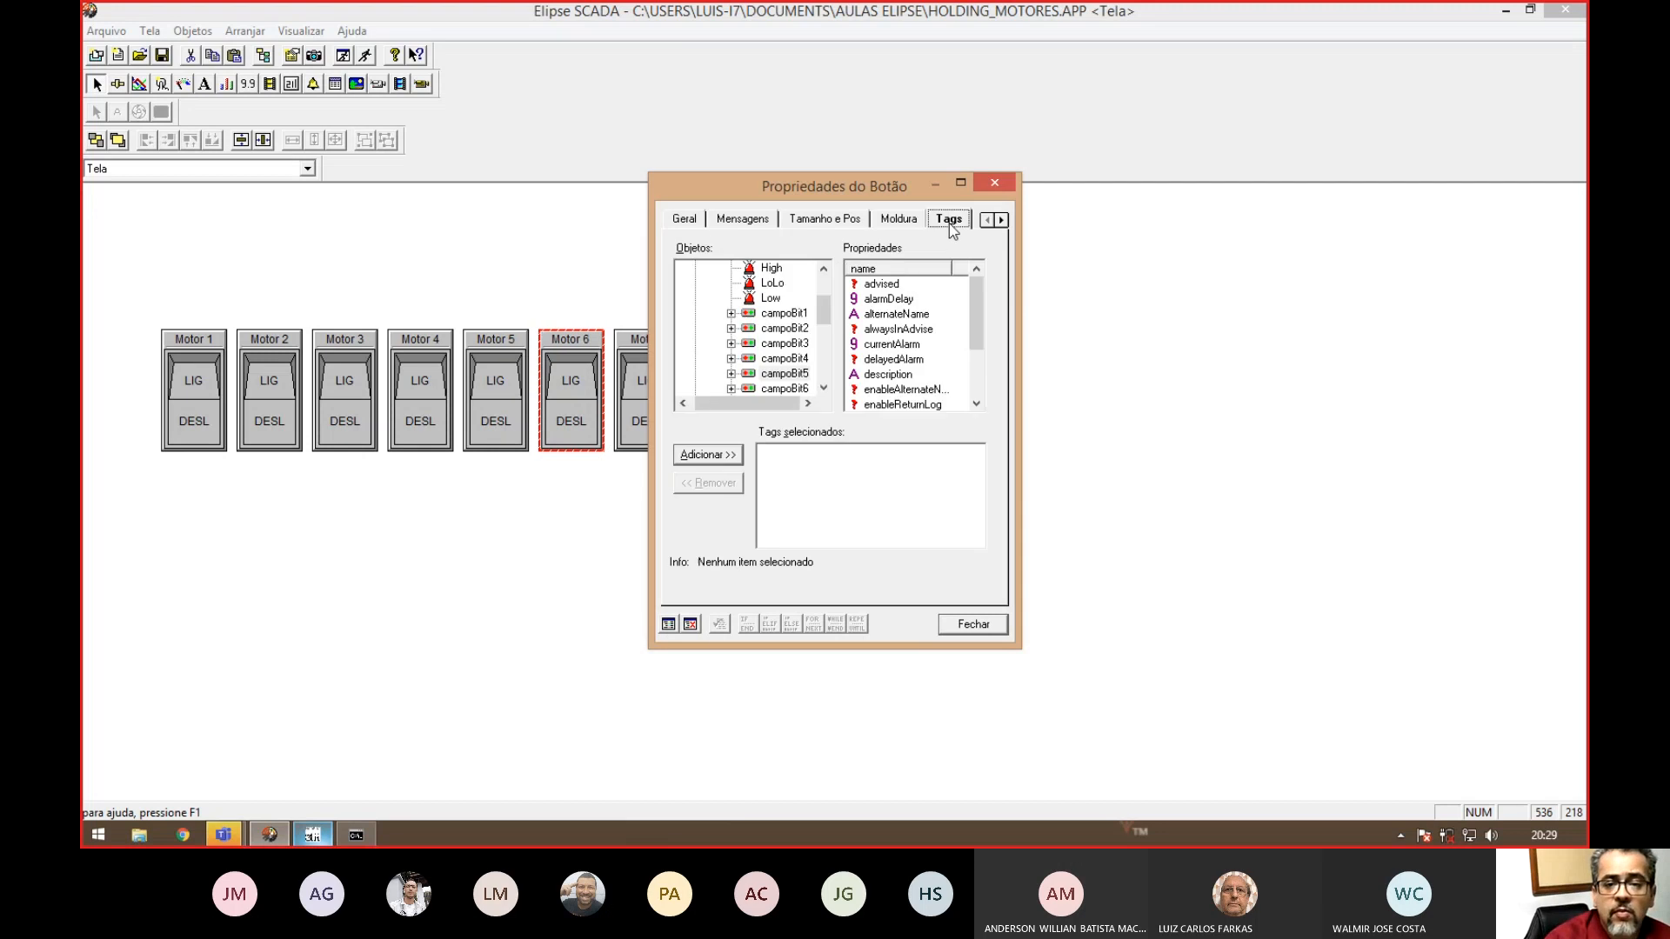
{"action": "left_click", "coordinate": [781, 388]}
{"action": "left_click", "coordinate": [708, 454]}
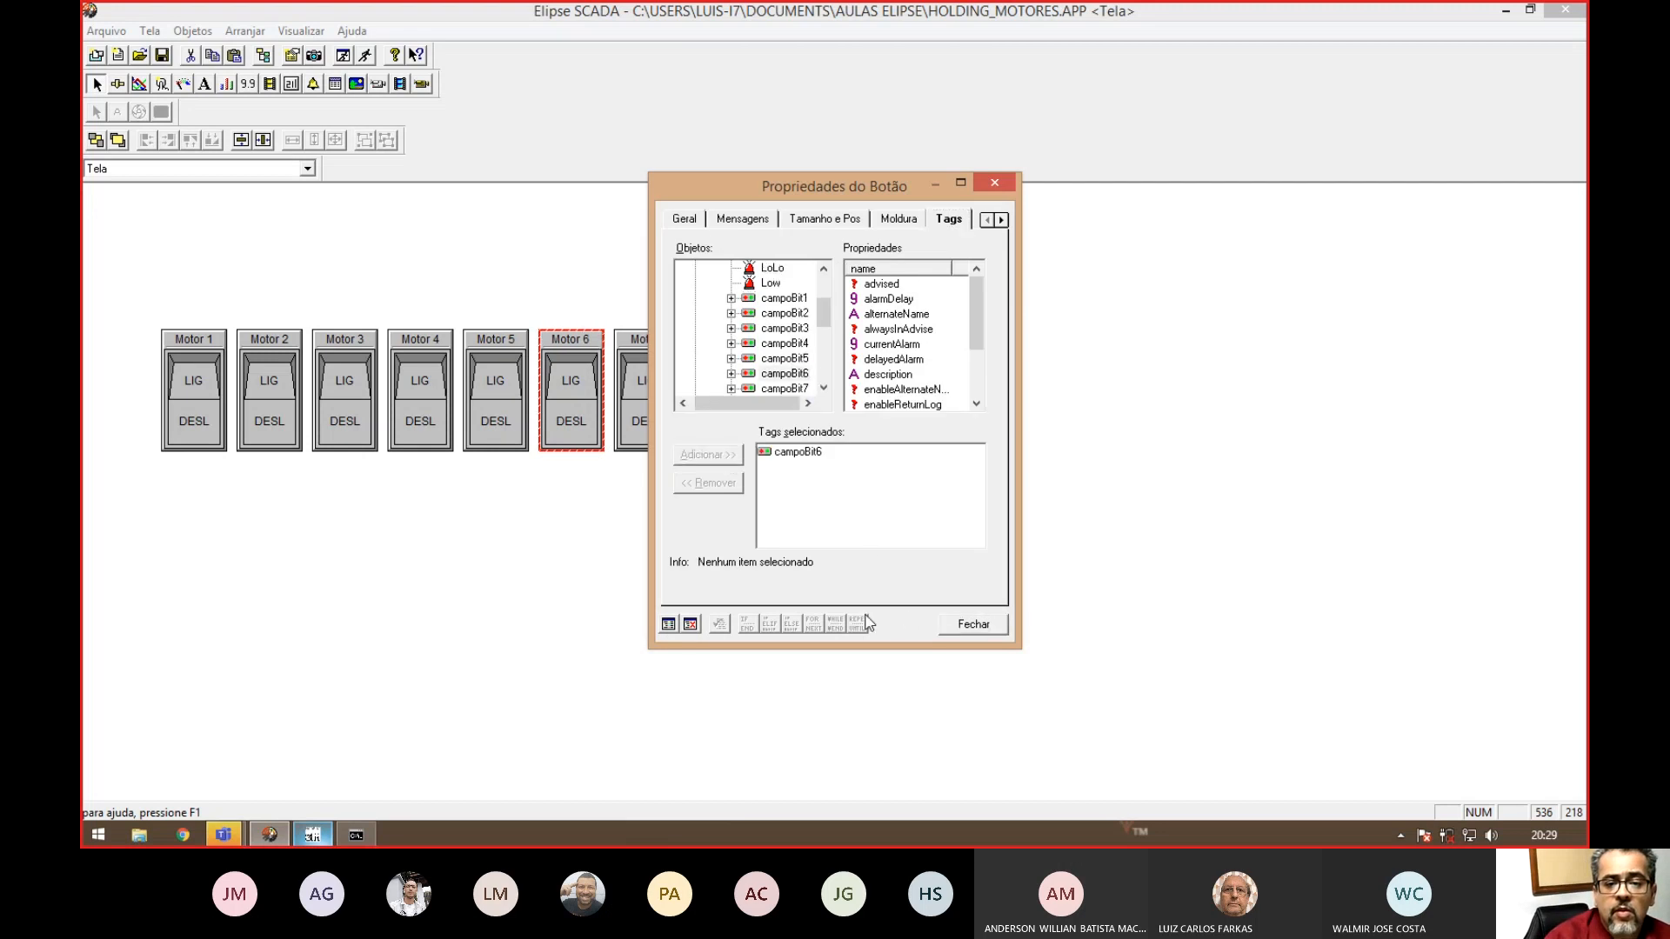
{"action": "left_click", "coordinate": [961, 626]}
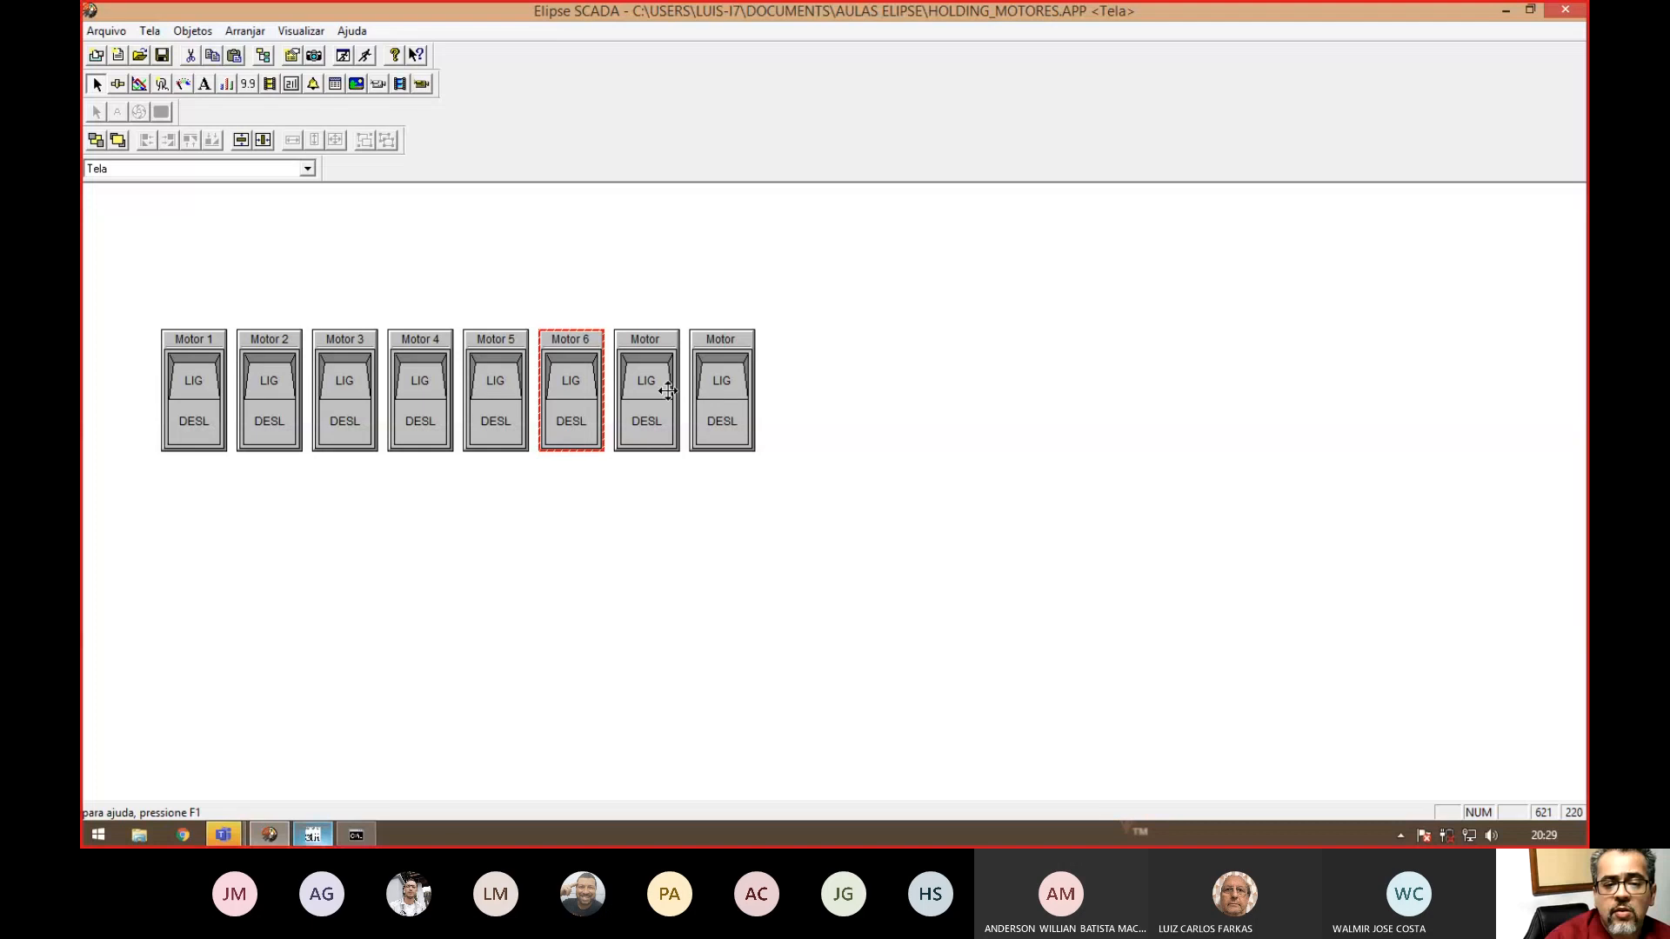
- Title the seventh Motor button "Motor 7" and link it to the campoBit7 tag under tag001
{"action": "left_click", "coordinate": [670, 395]}
{"action": "double_click", "coordinate": [669, 396]}
{"action": "left_click", "coordinate": [900, 224]}
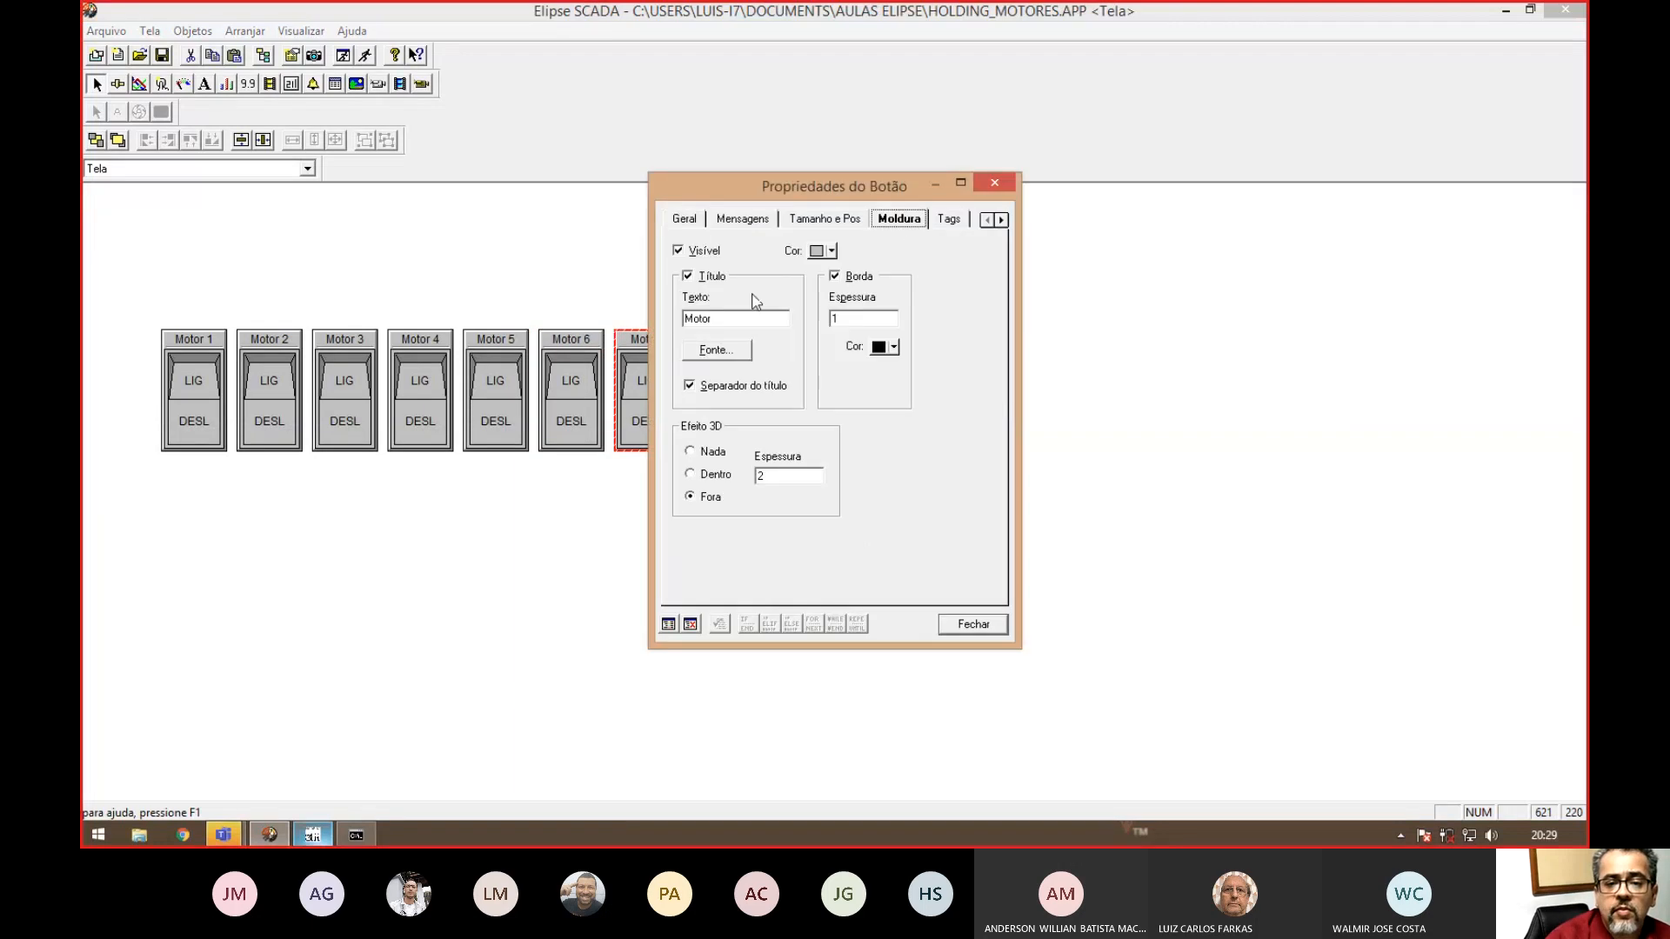
{"action": "left_click", "coordinate": [746, 318]}
{"action": "type", "text": "7"}
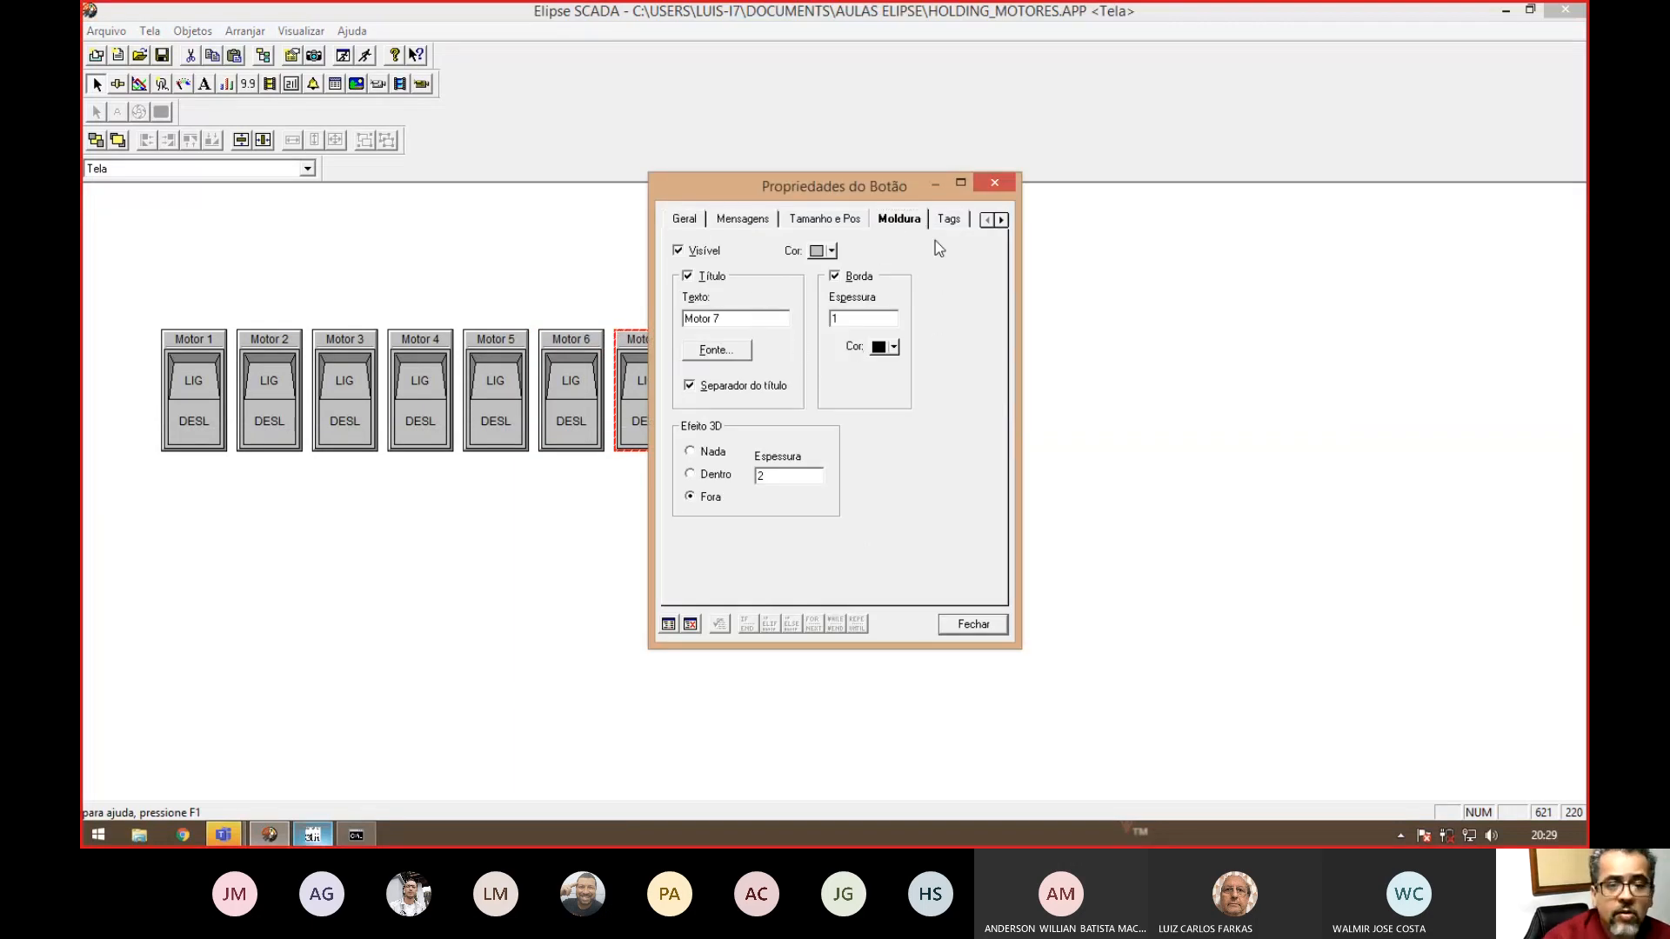
{"action": "left_click", "coordinate": [948, 220]}
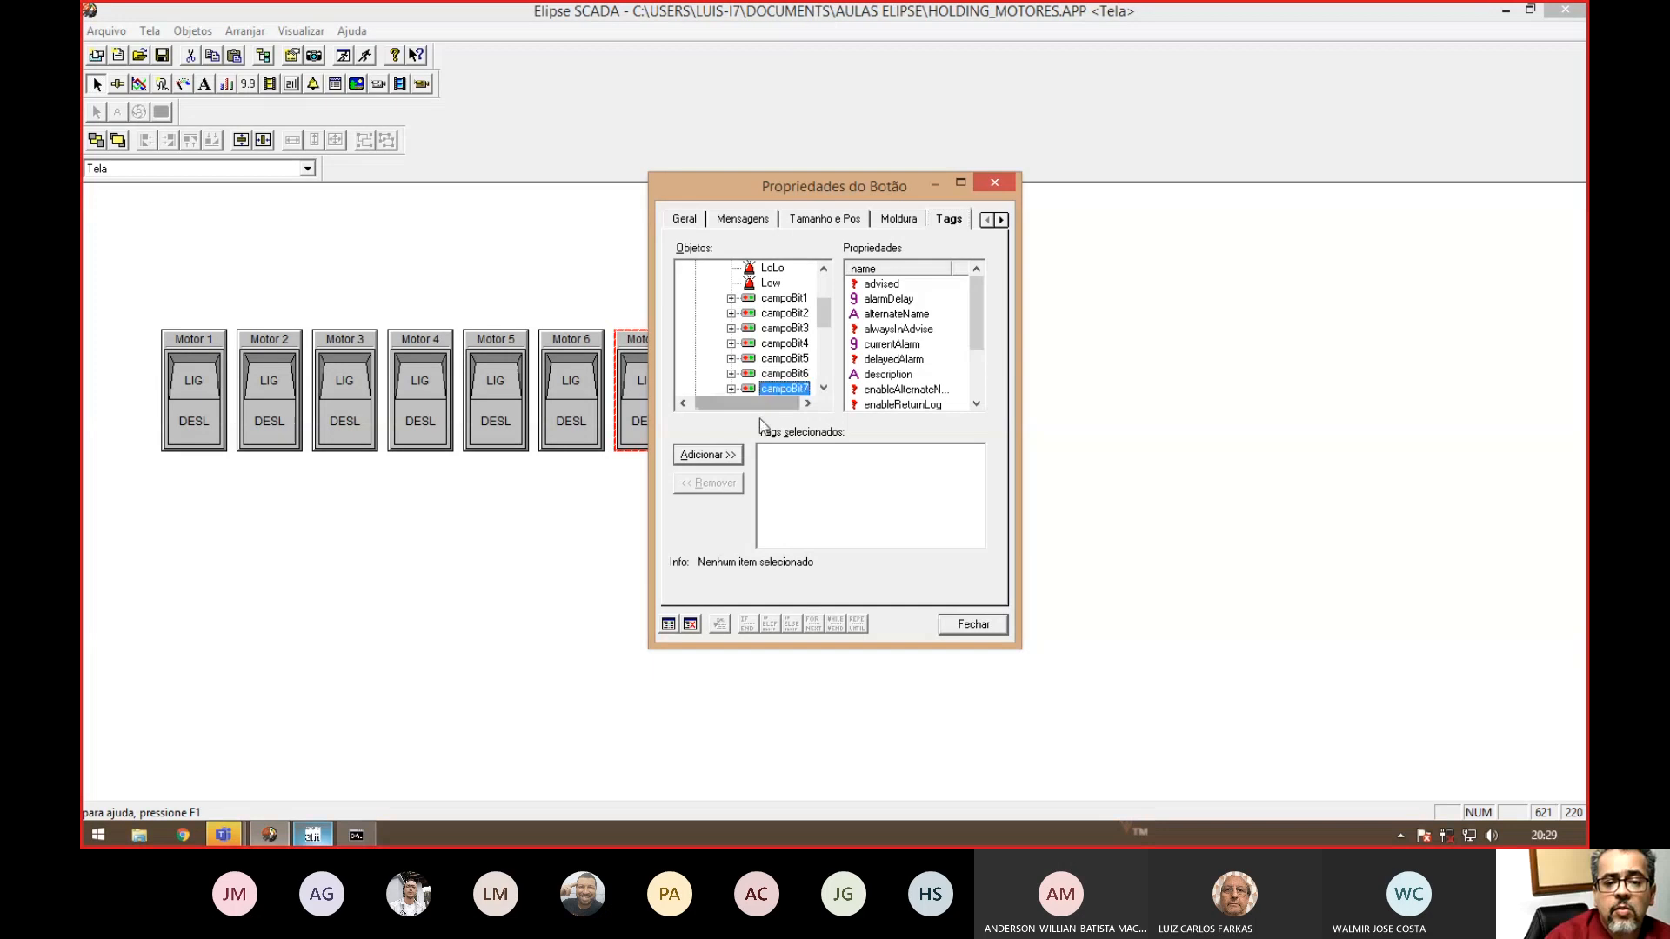
{"action": "left_click", "coordinate": [785, 388]}
{"action": "left_click", "coordinate": [708, 454]}
{"action": "left_click", "coordinate": [973, 626]}
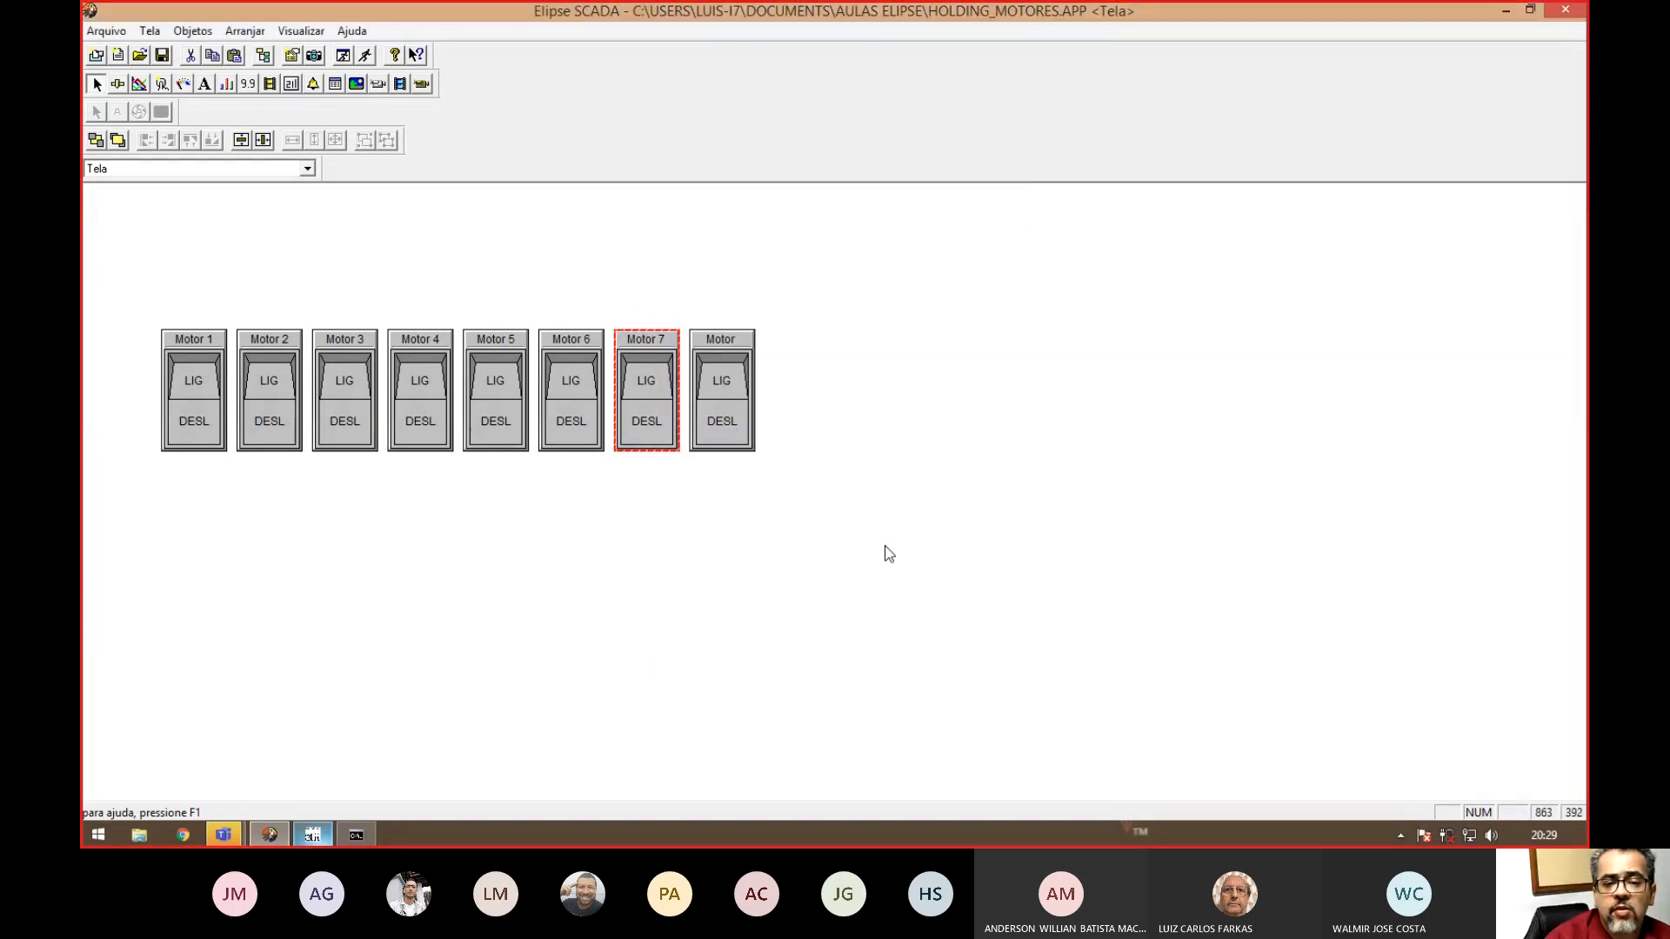
- Title the eighth Motor button "Motor 8" and link it to the campoBit8 tag
{"action": "double_click", "coordinate": [726, 387]}
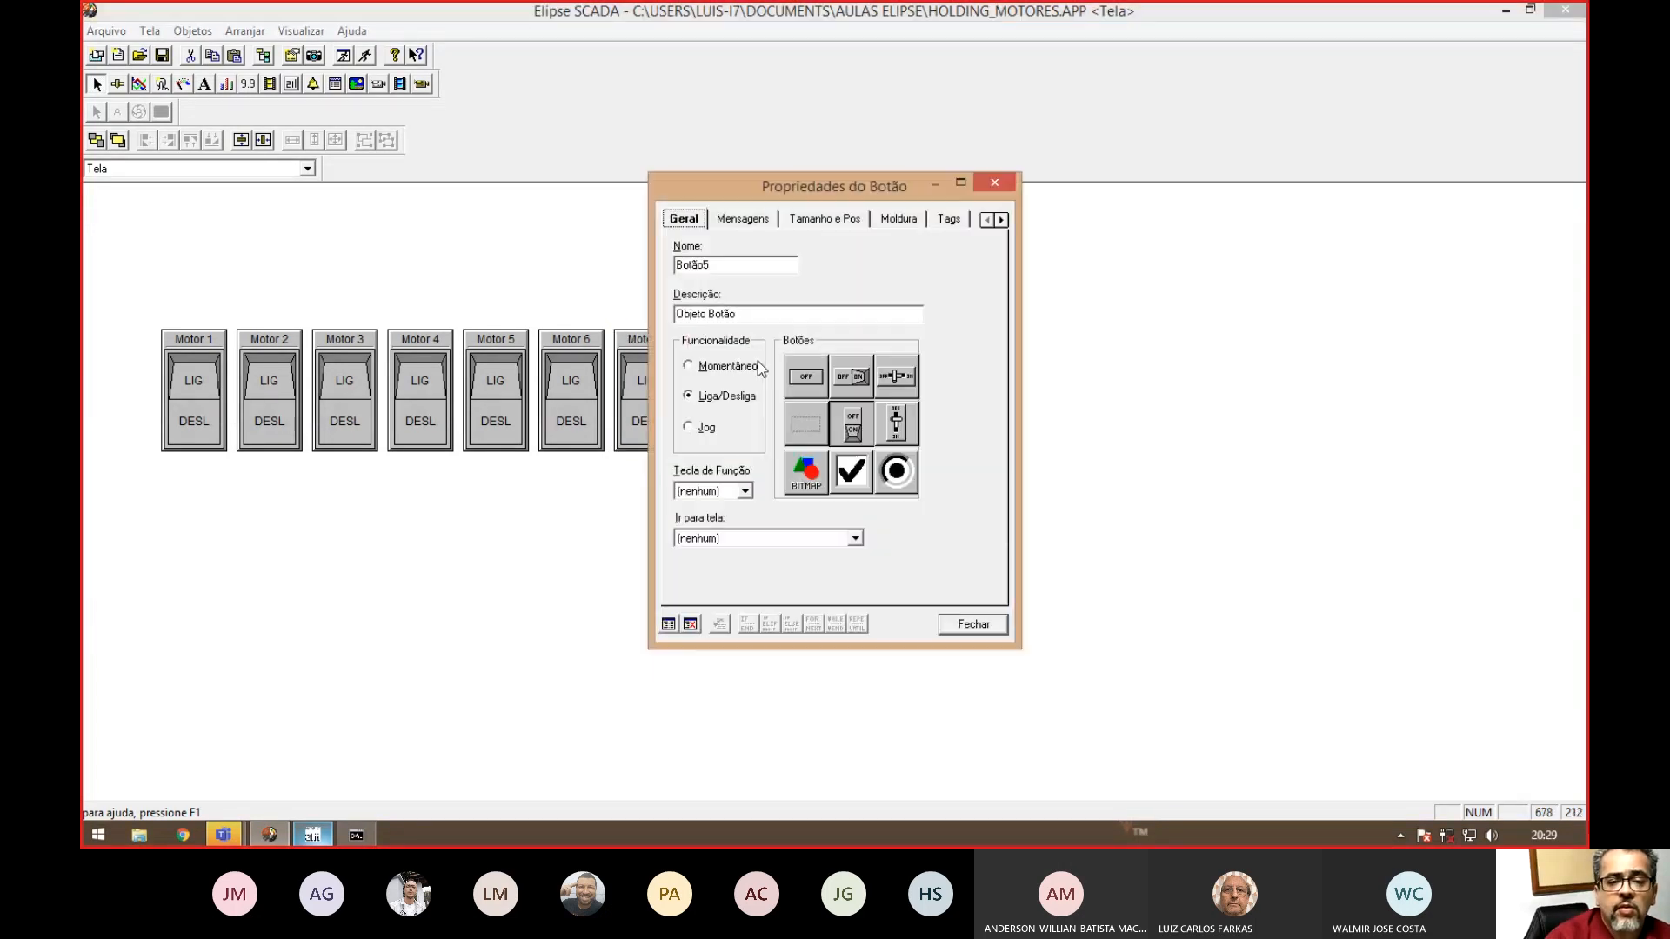
{"action": "left_click", "coordinate": [899, 219]}
{"action": "left_click", "coordinate": [744, 318]}
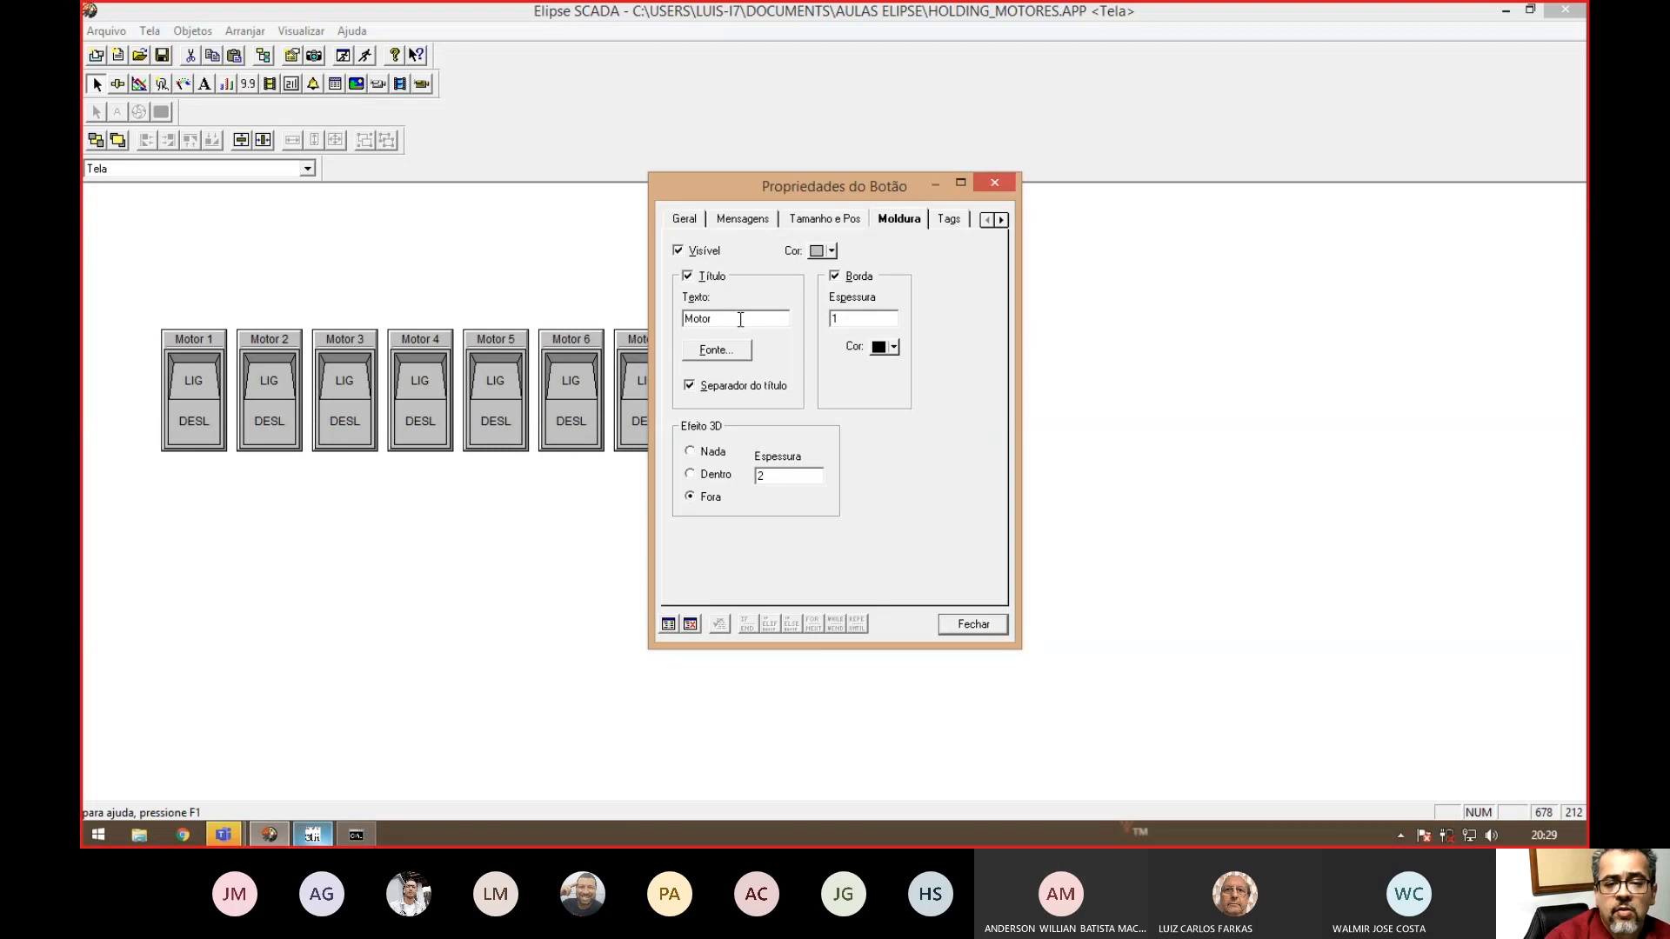
{"action": "left_click", "coordinate": [946, 219]}
{"action": "left_click", "coordinate": [787, 389]}
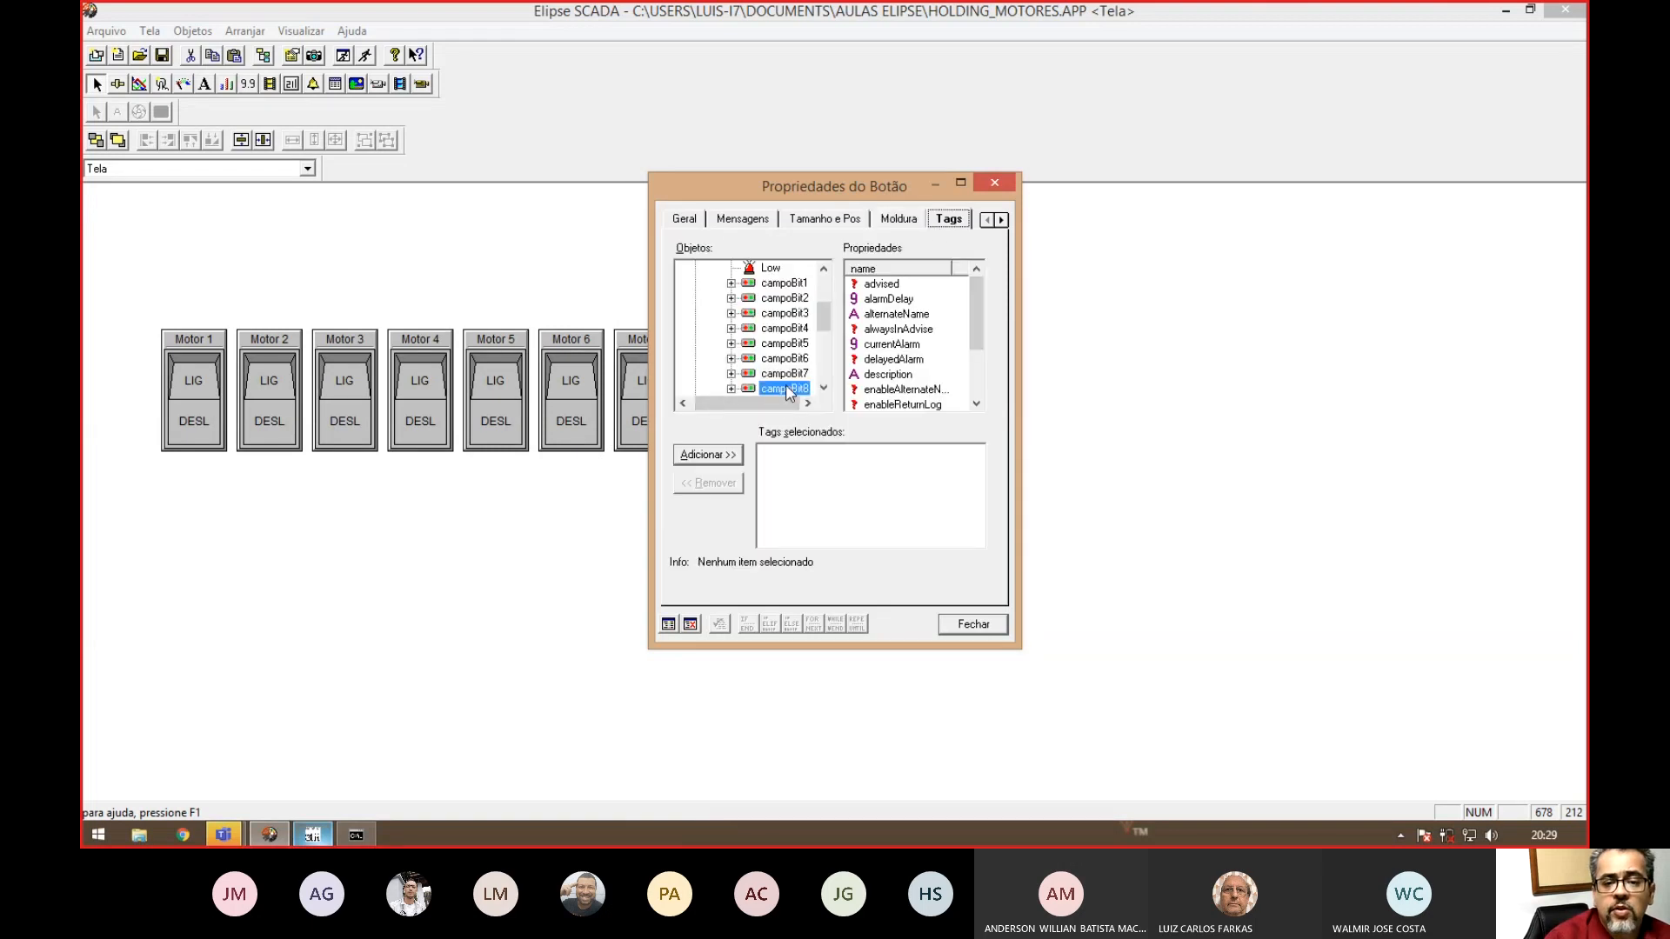
{"action": "left_click", "coordinate": [720, 455]}
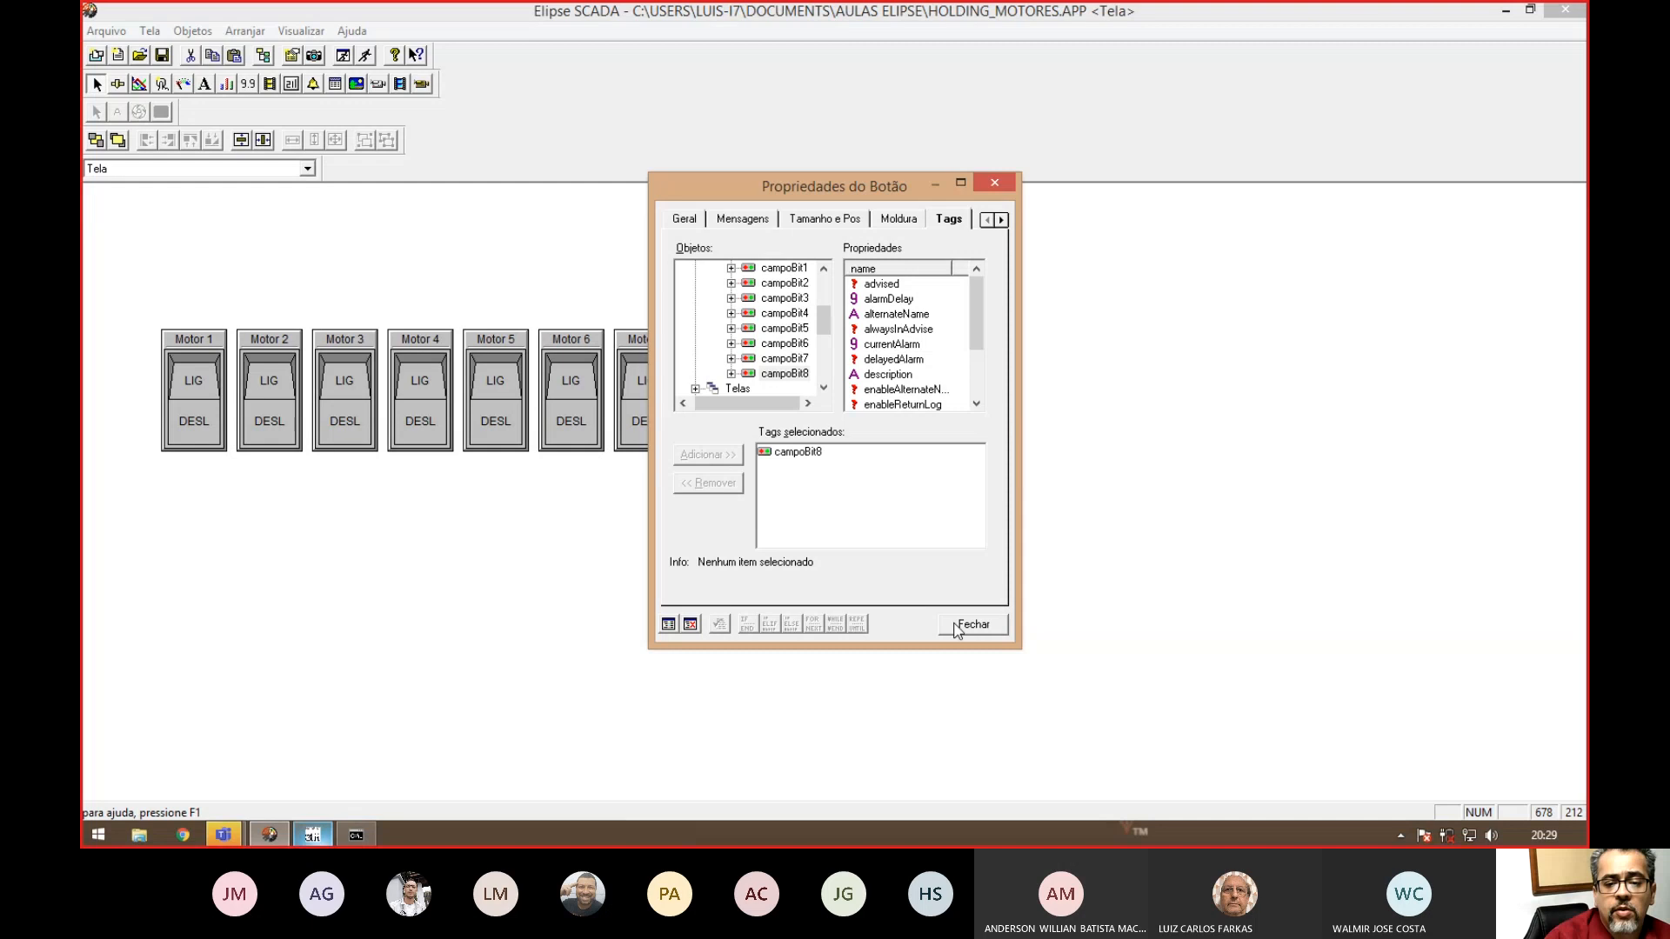
{"action": "left_click", "coordinate": [957, 625]}
{"action": "left_click", "coordinate": [846, 483]}
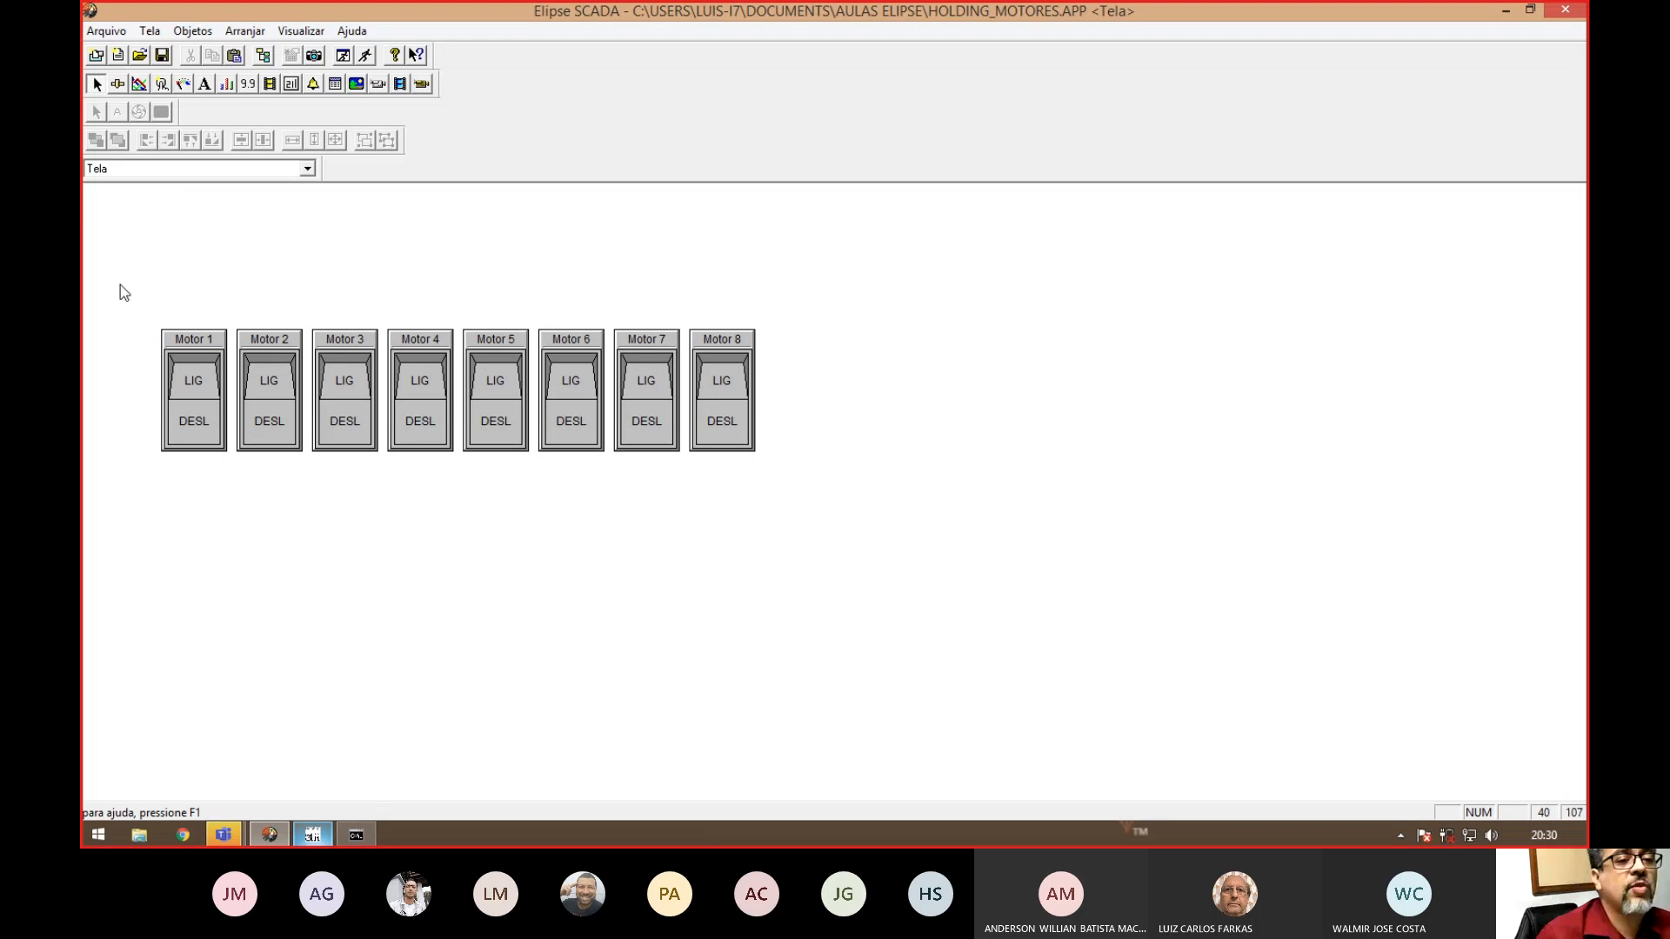
- Duplicate the whole row of eight motor buttons and place the copies directly above the original row
{"action": "mouse_move", "coordinate": [120, 285]}
{"action": "left_mouse_down"}
{"action": "mouse_move", "coordinate": [474, 480]}
{"action": "mouse_move", "coordinate": [823, 531]}
{"action": "left_mouse_up"}
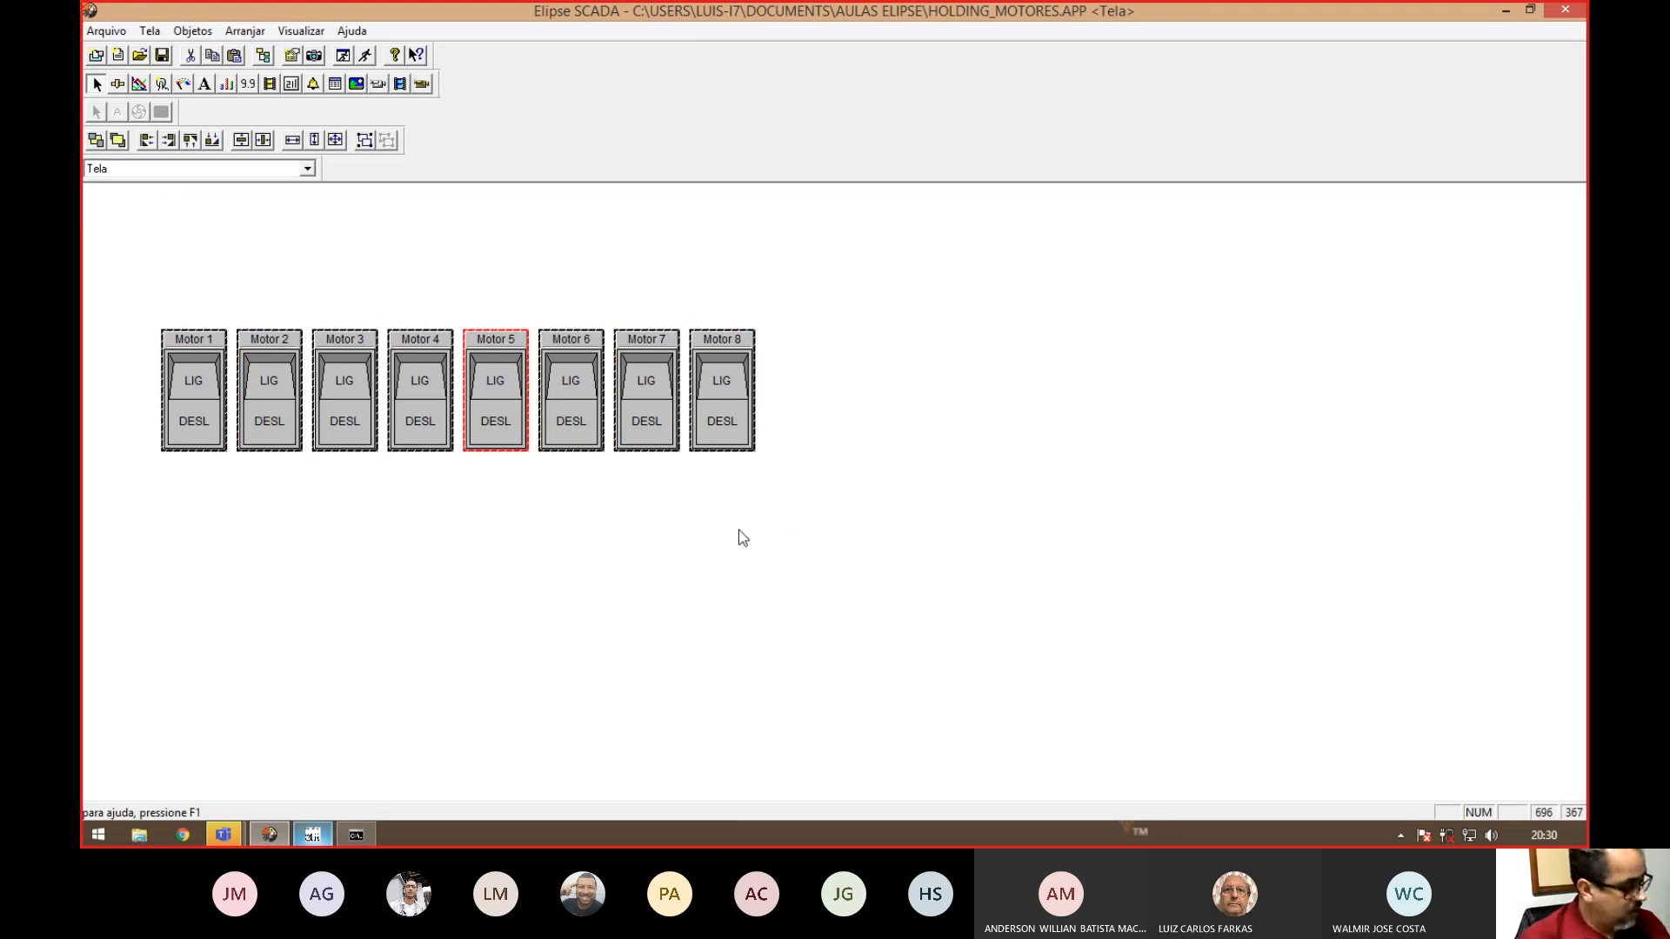
{"action": "left_click", "coordinate": [742, 537]}
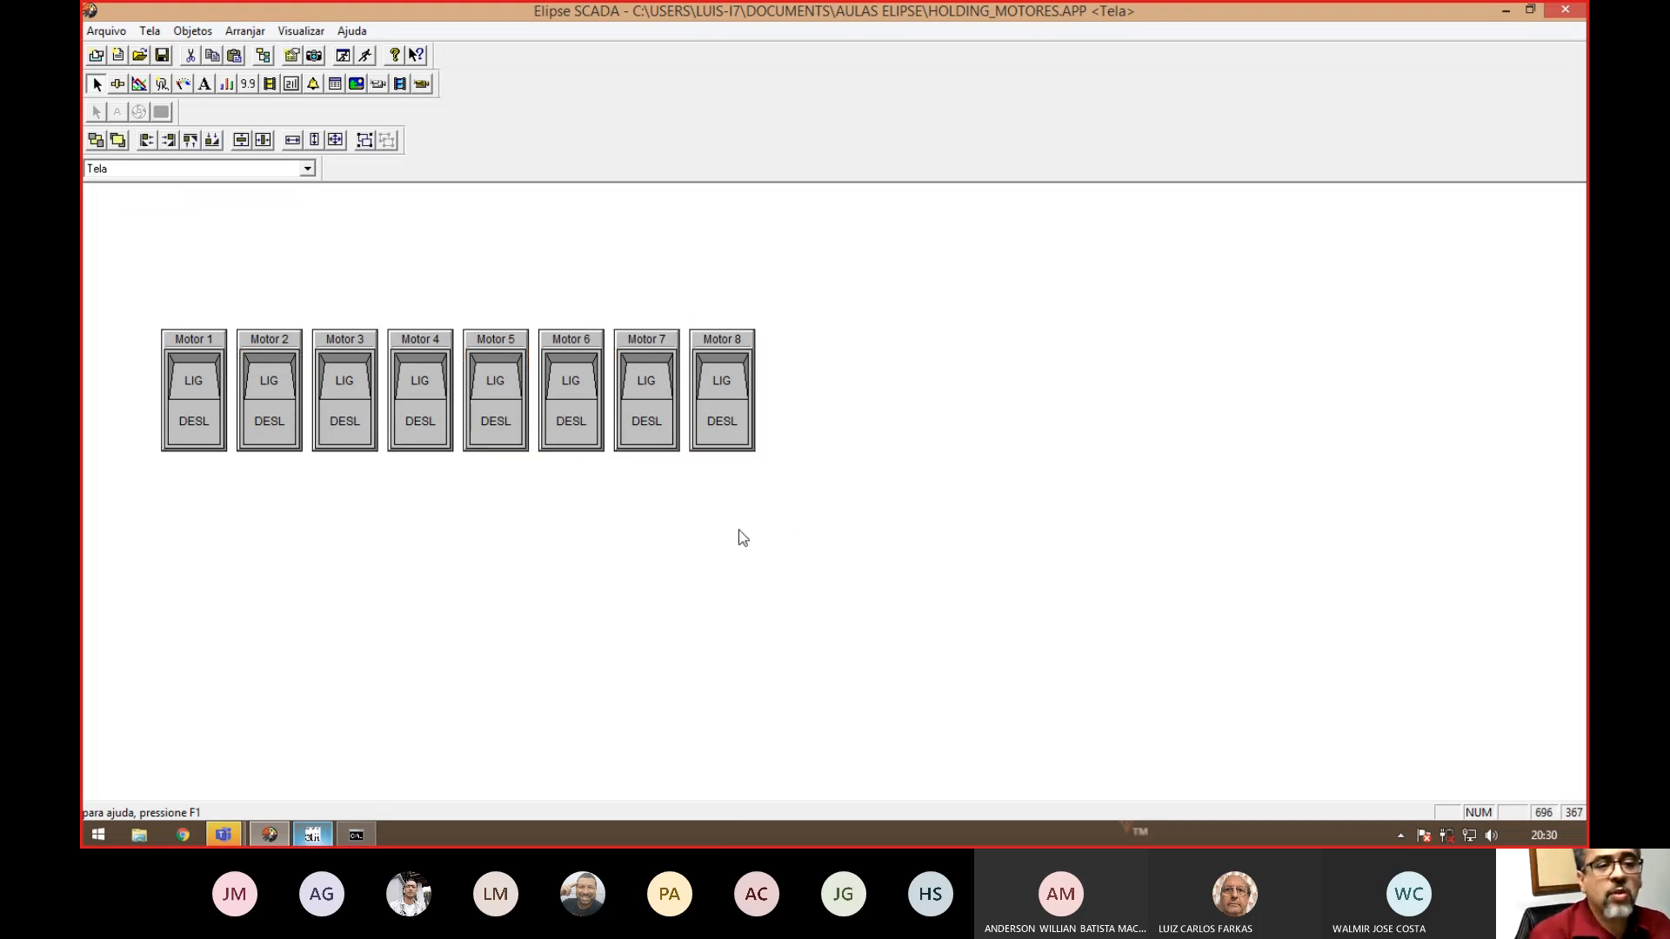
{"action": "key", "text": "Up"}
{"action": "key", "text": "Up"}
{"action": "key", "text": "Up"}
{"action": "key", "text": "Up"}
{"action": "key", "text": "Up"}
{"action": "key", "text": "Up"}
{"action": "key", "text": "Up"}
{"action": "key", "text": "Up"}
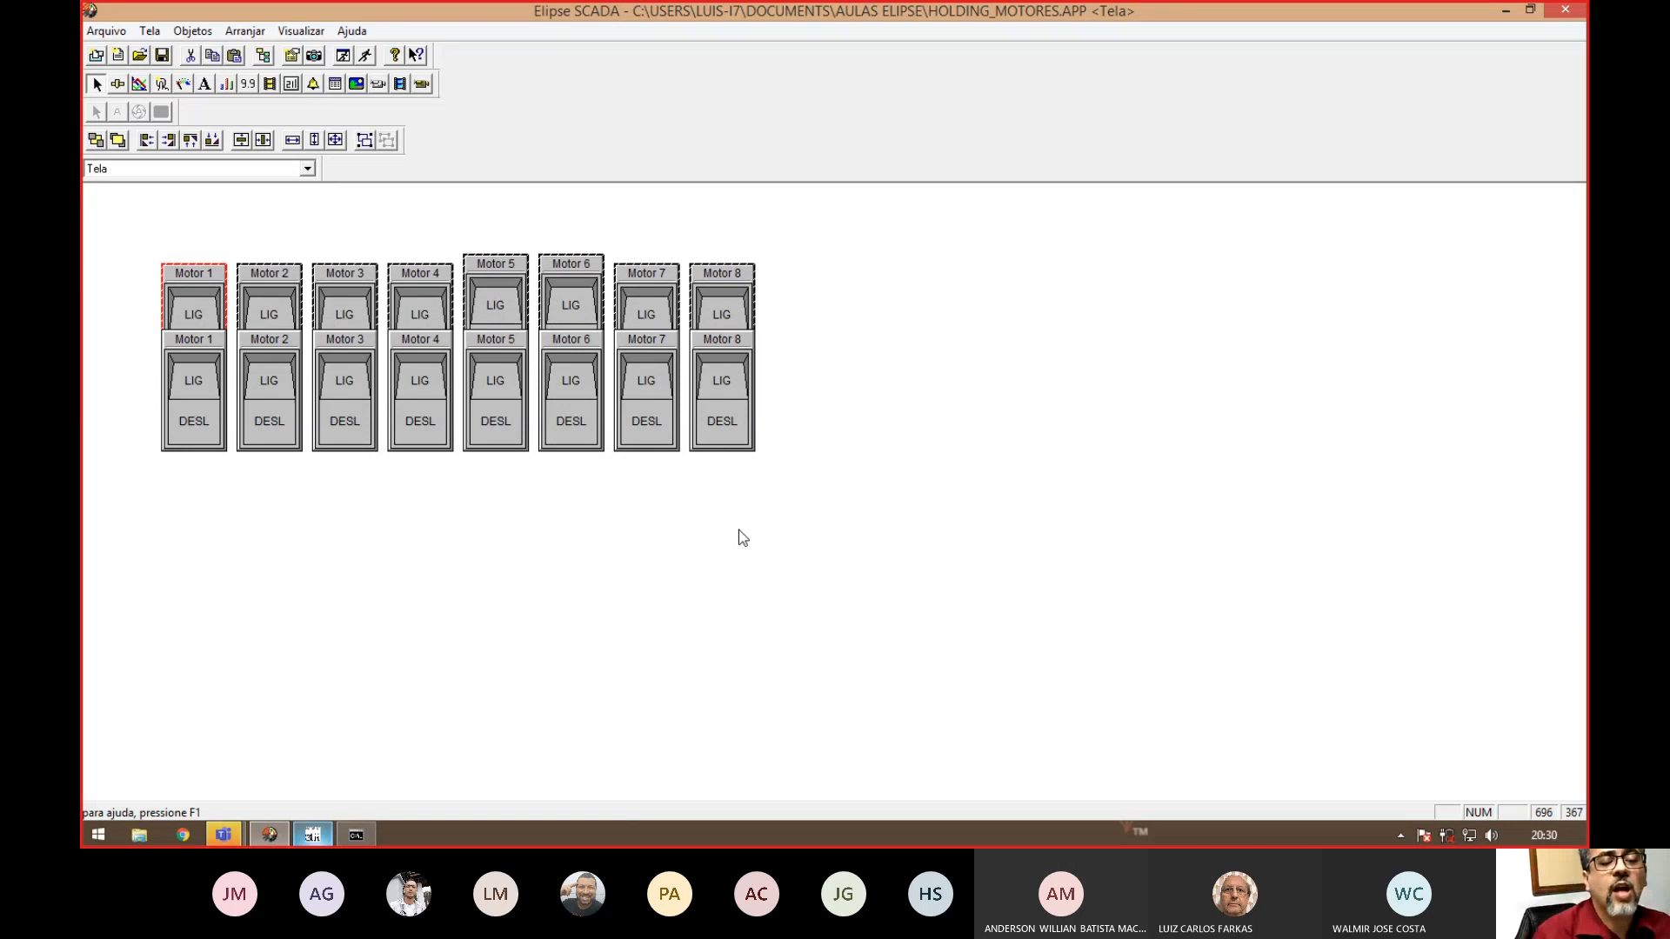
{"action": "key", "text": "Up"}
{"action": "key", "text": "Up"}
{"action": "key", "text": "Up"}
{"action": "key", "text": "Up"}
{"action": "key", "text": "Up"}
{"action": "key", "text": "Up"}
{"action": "key", "text": "Up"}
{"action": "key", "text": "Up"}
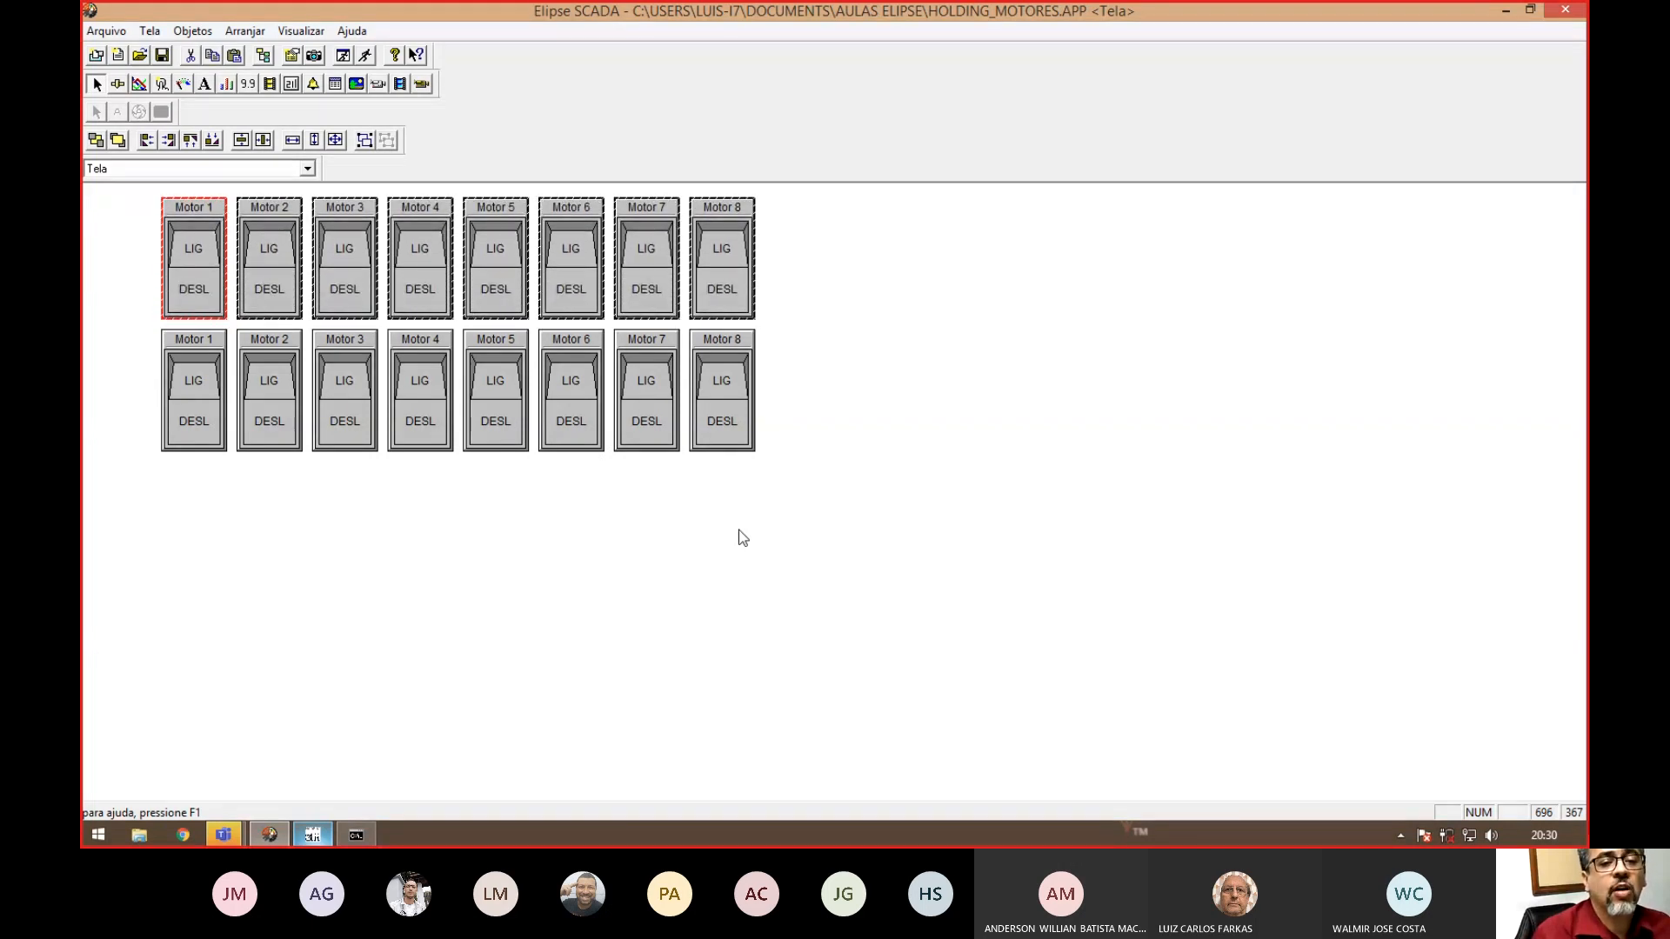
{"action": "left_click", "coordinate": [825, 351]}
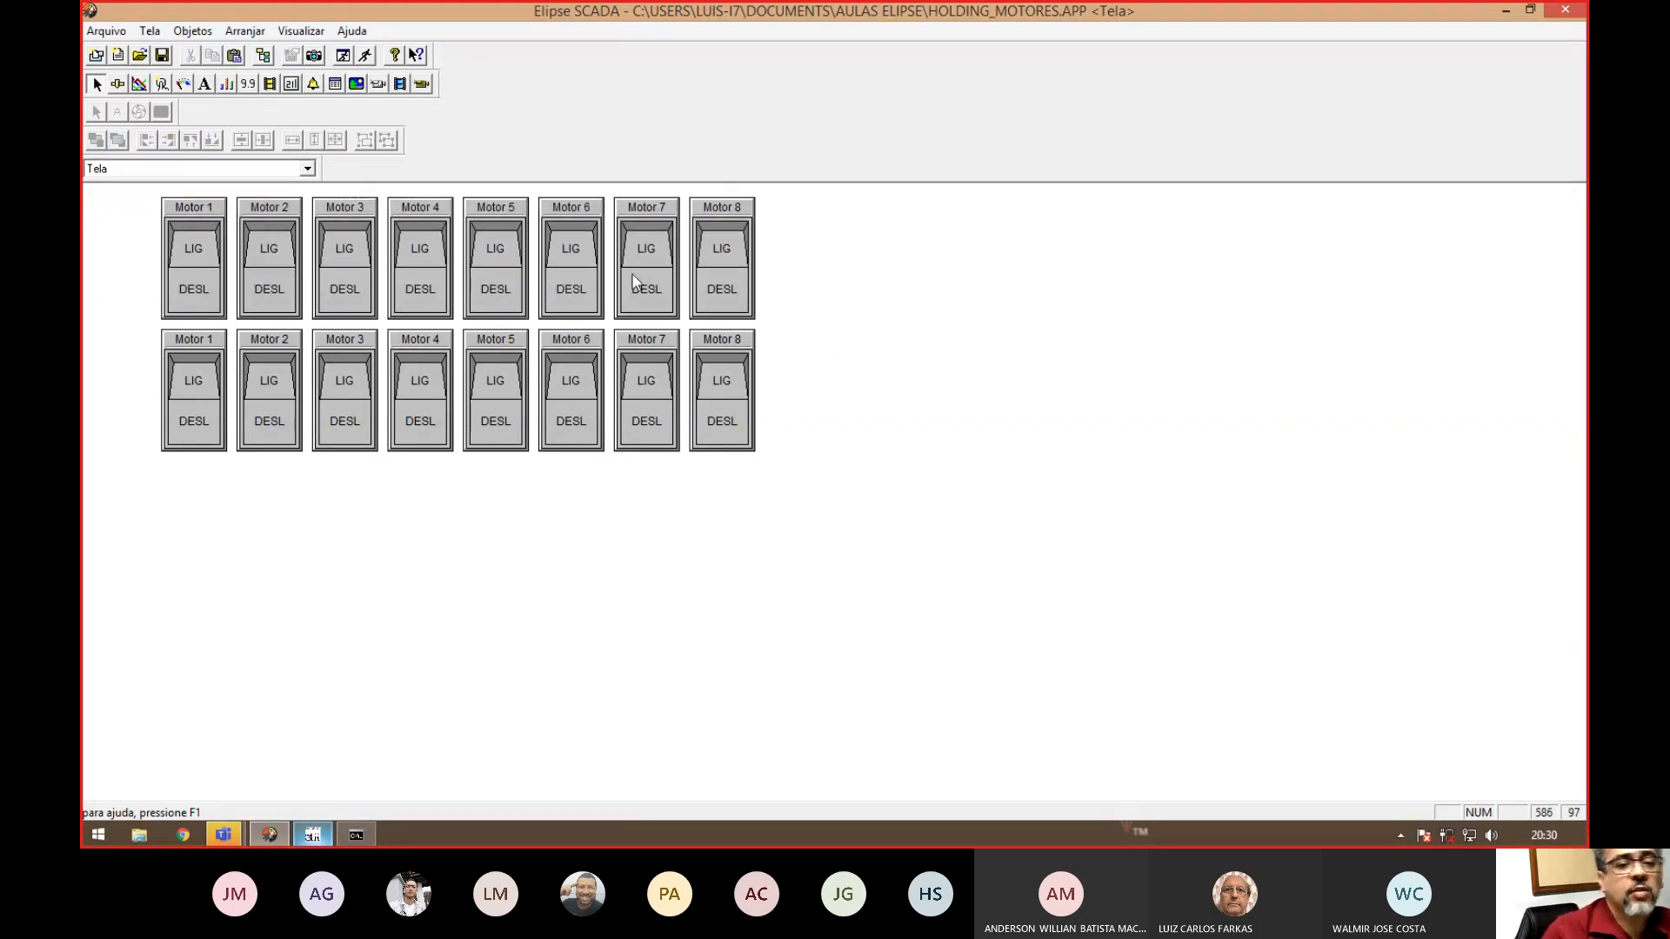
- Disable mouse and keyboard input (Habilitado) for the Motor 1 button in the upper row
{"action": "left_click", "coordinate": [198, 415]}
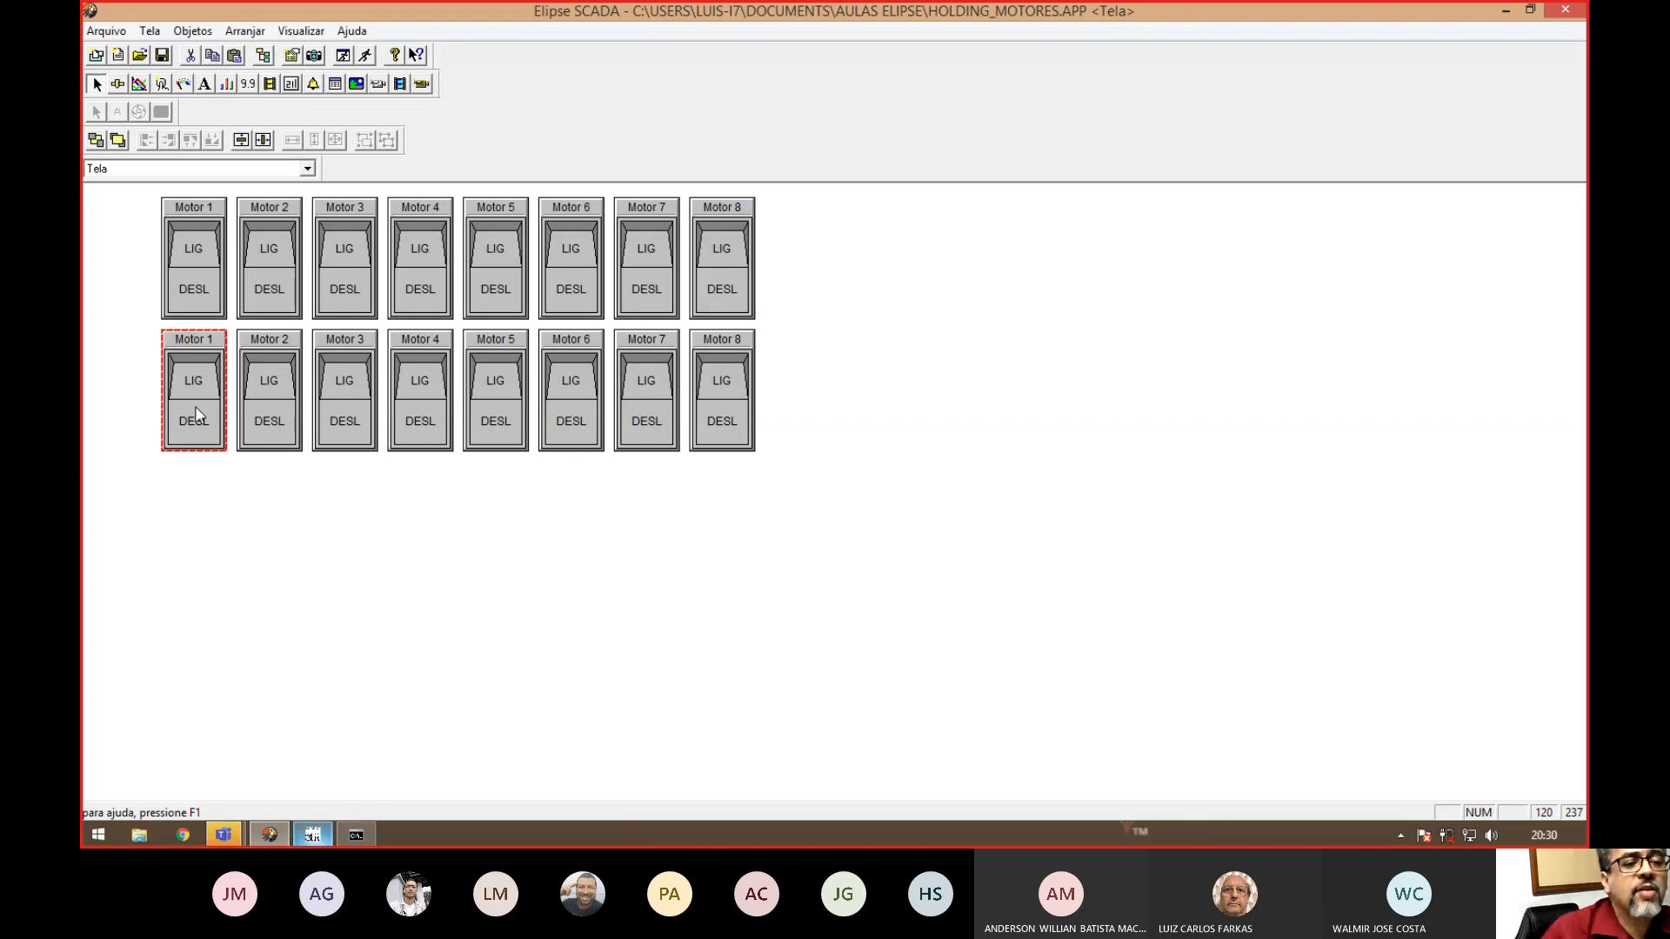
{"action": "left_click", "coordinate": [198, 275]}
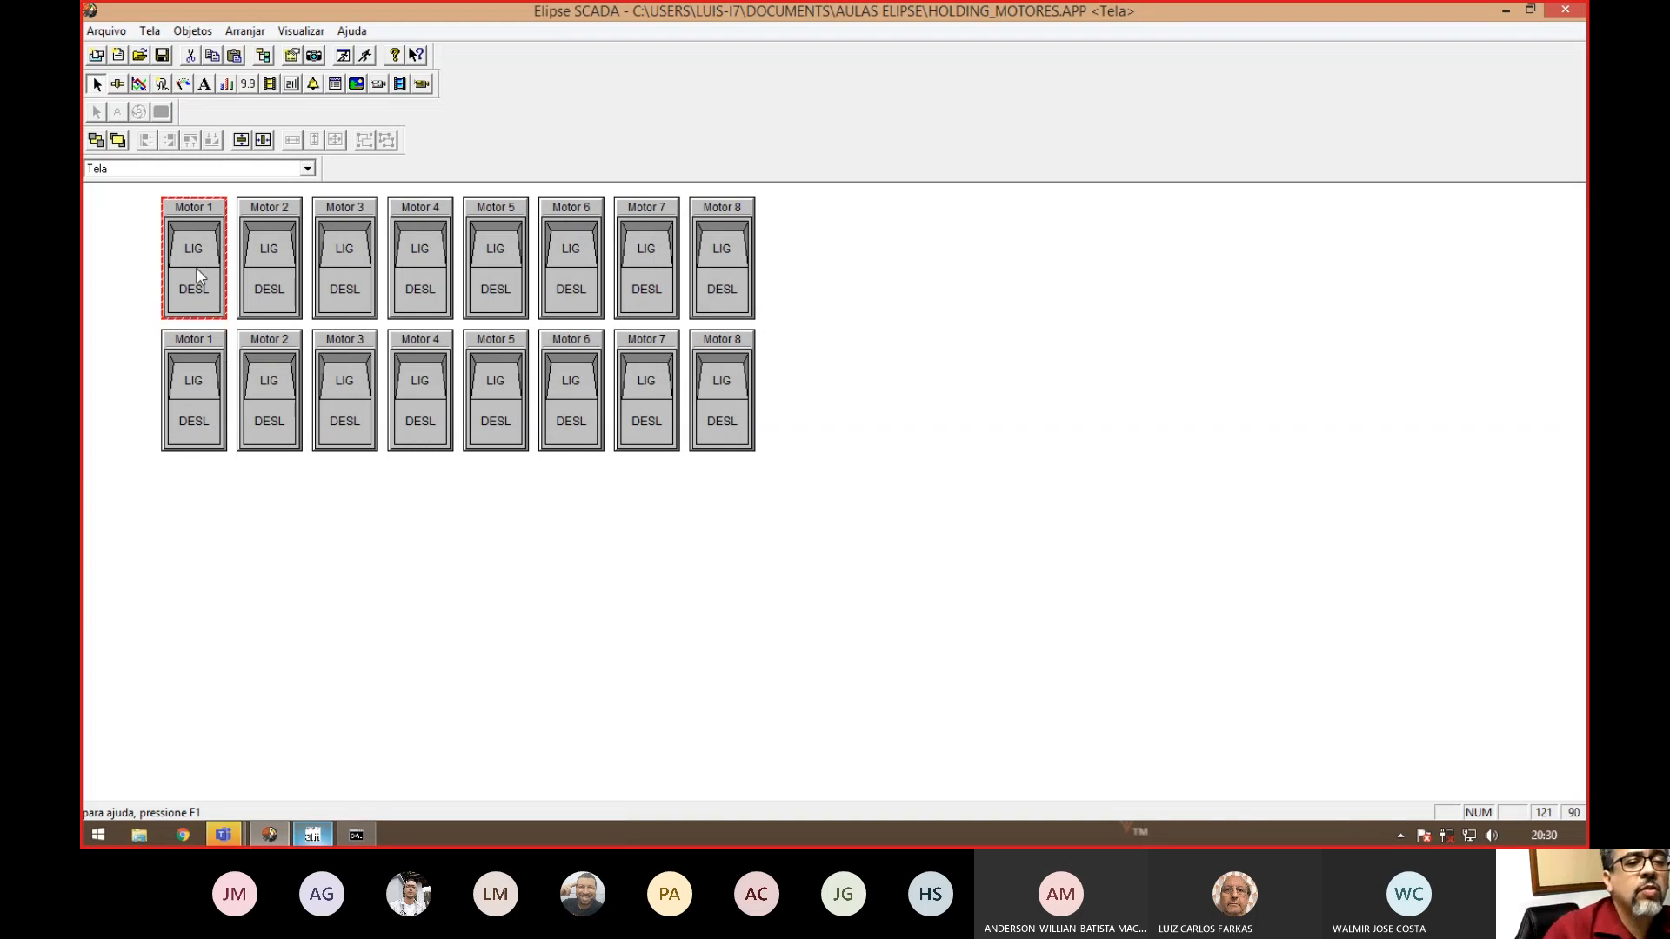
{"action": "double_click", "coordinate": [198, 275]}
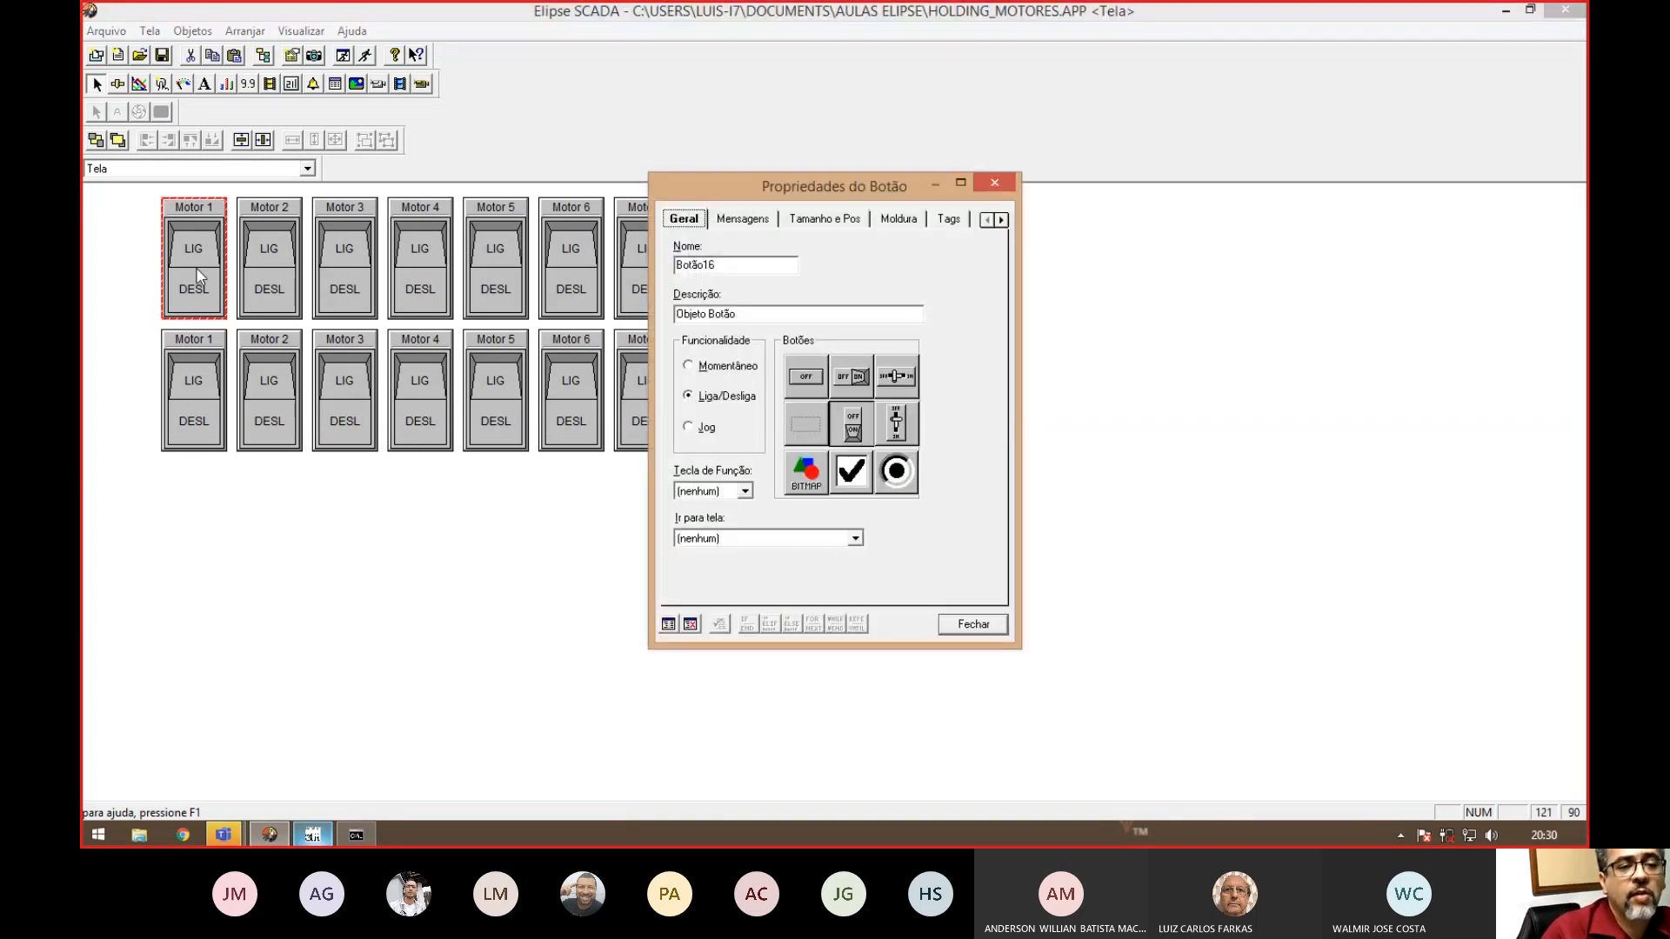
{"action": "left_click", "coordinate": [752, 219]}
{"action": "left_click", "coordinate": [813, 217]}
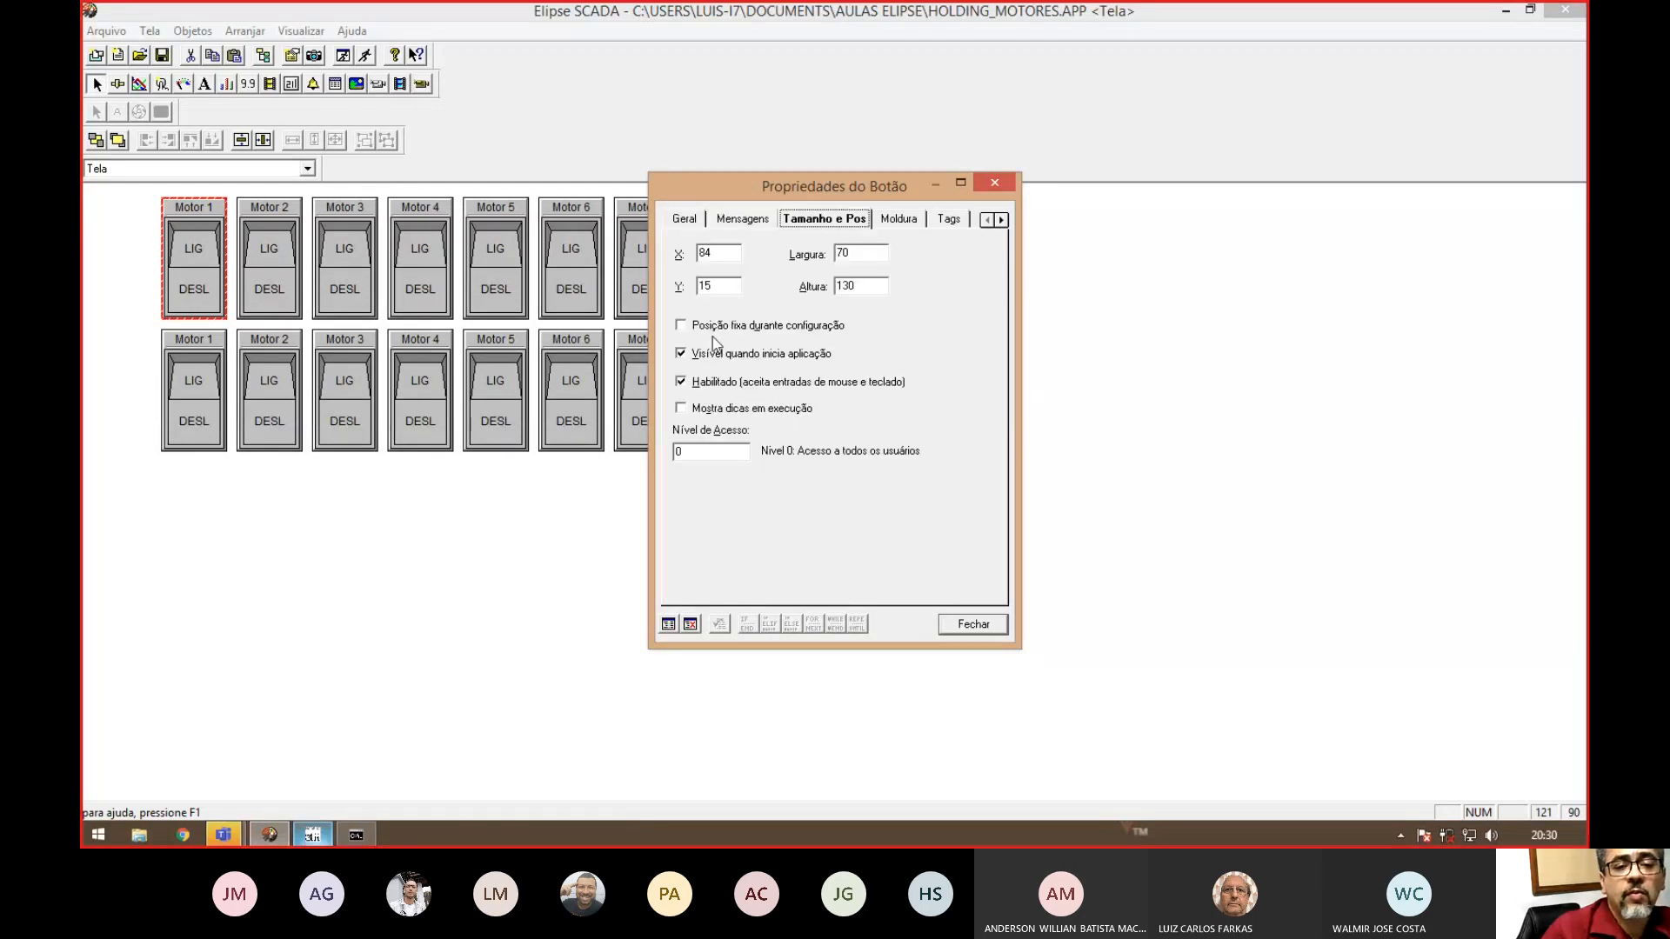
{"action": "left_click", "coordinate": [689, 390]}
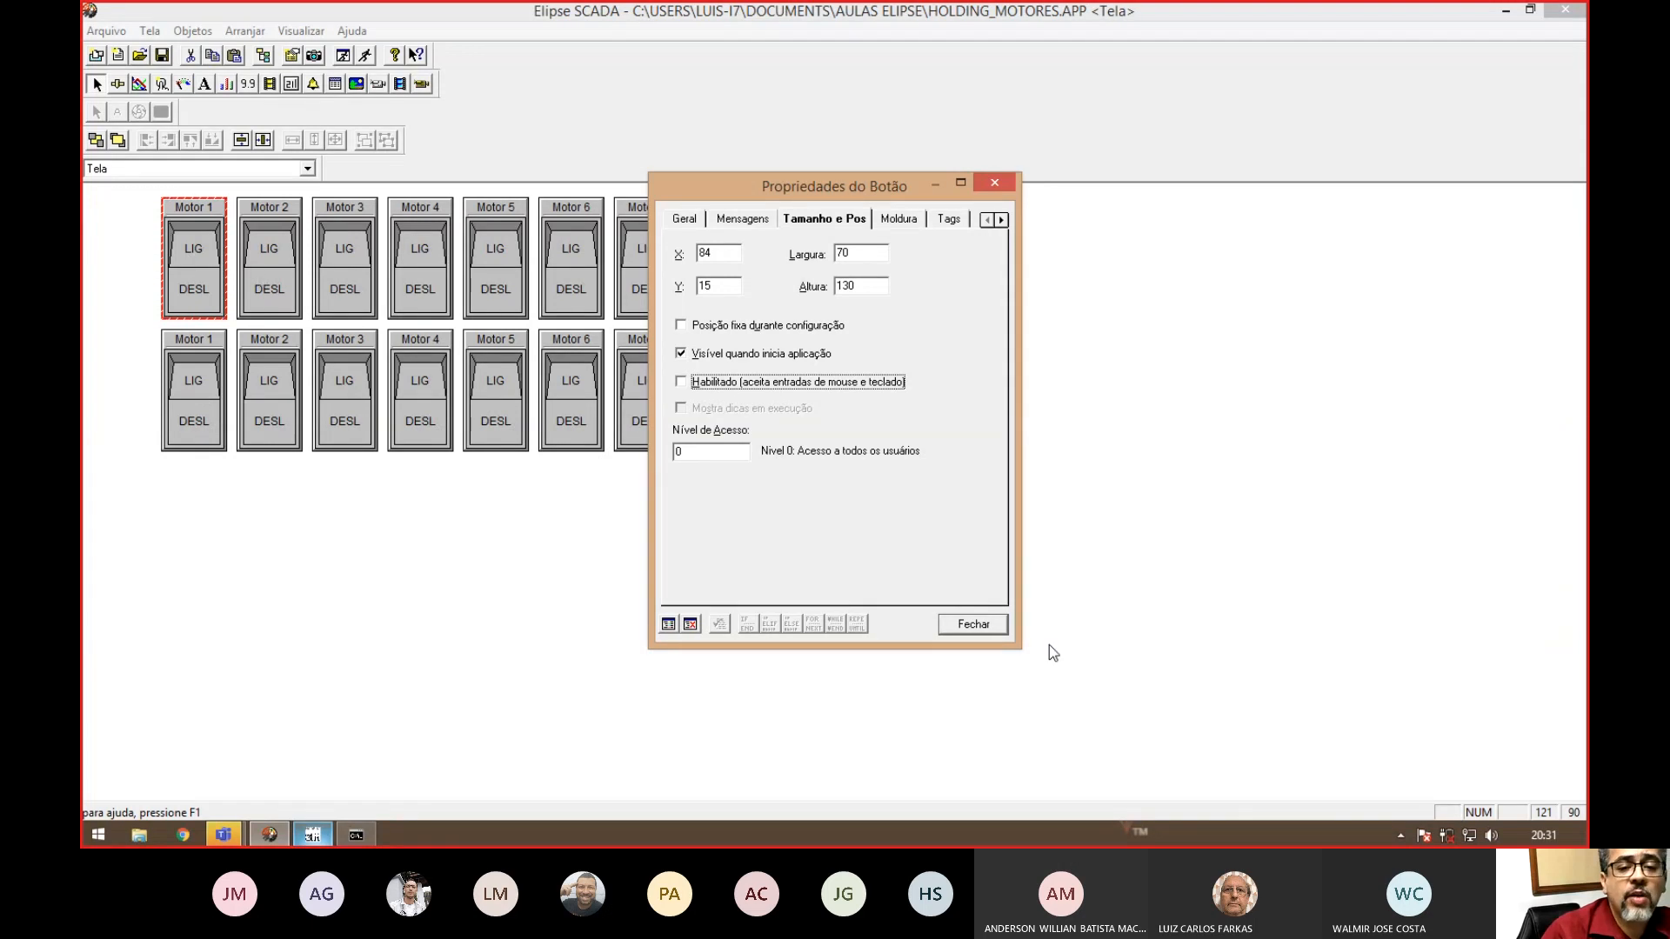
{"action": "left_click", "coordinate": [973, 625]}
- Disable mouse and keyboard input (Habilitado) for the upper-row Motor 2 and Motor 3 buttons
{"action": "left_click", "coordinate": [273, 261]}
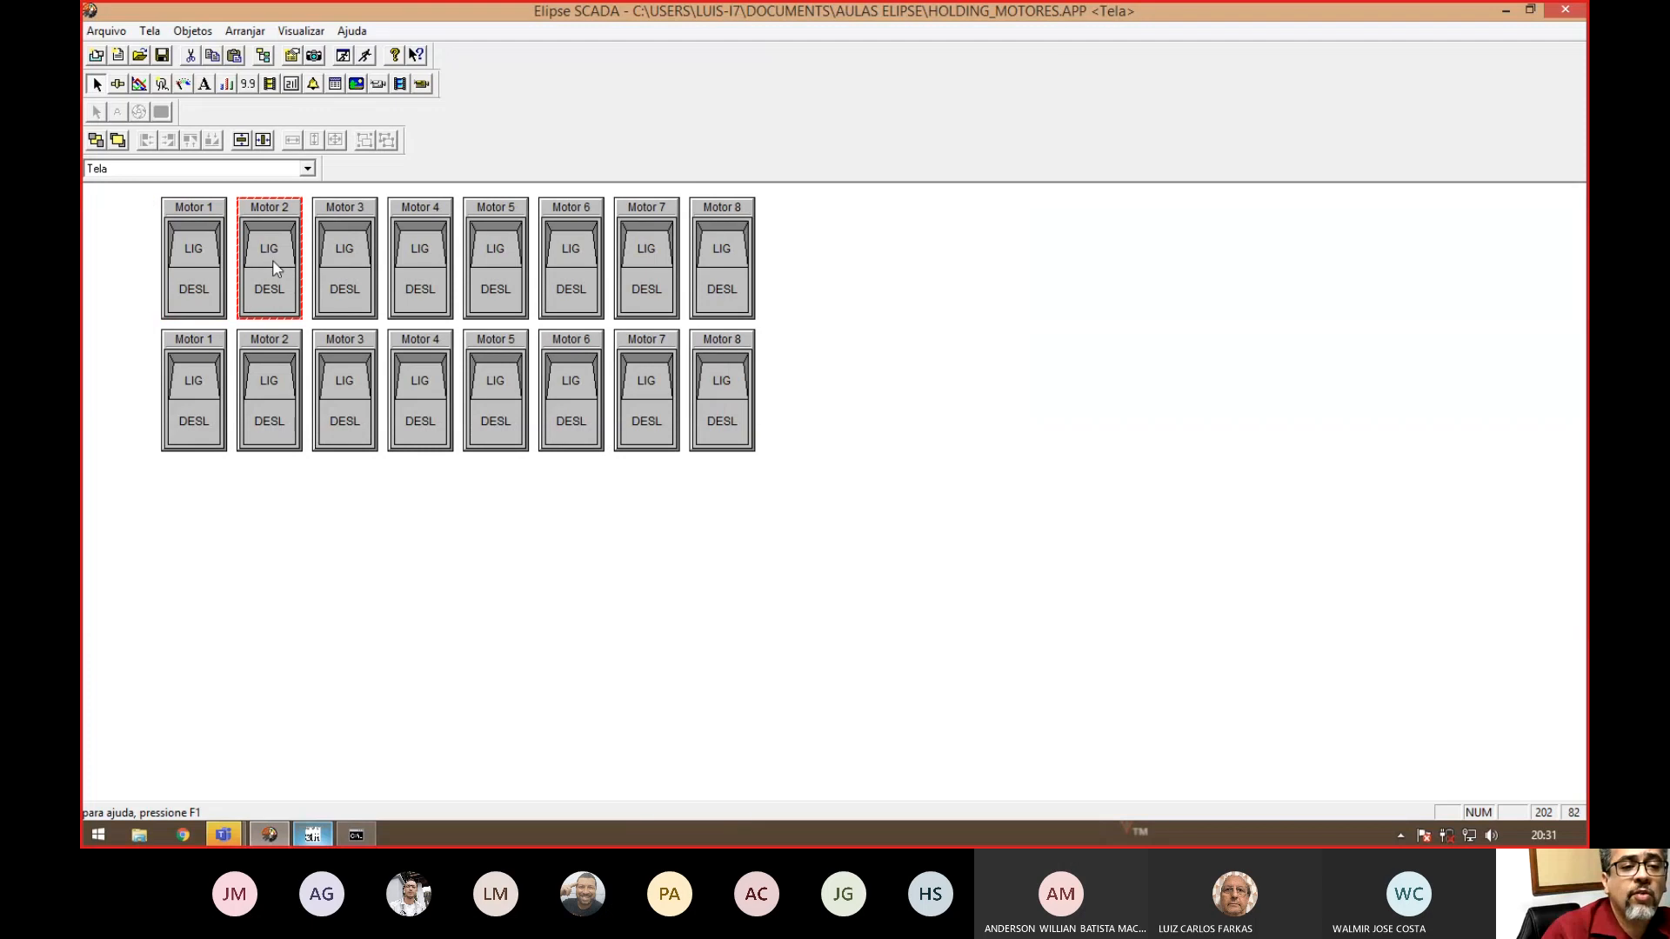
{"action": "double_click", "coordinate": [273, 267]}
{"action": "left_click", "coordinate": [824, 219]}
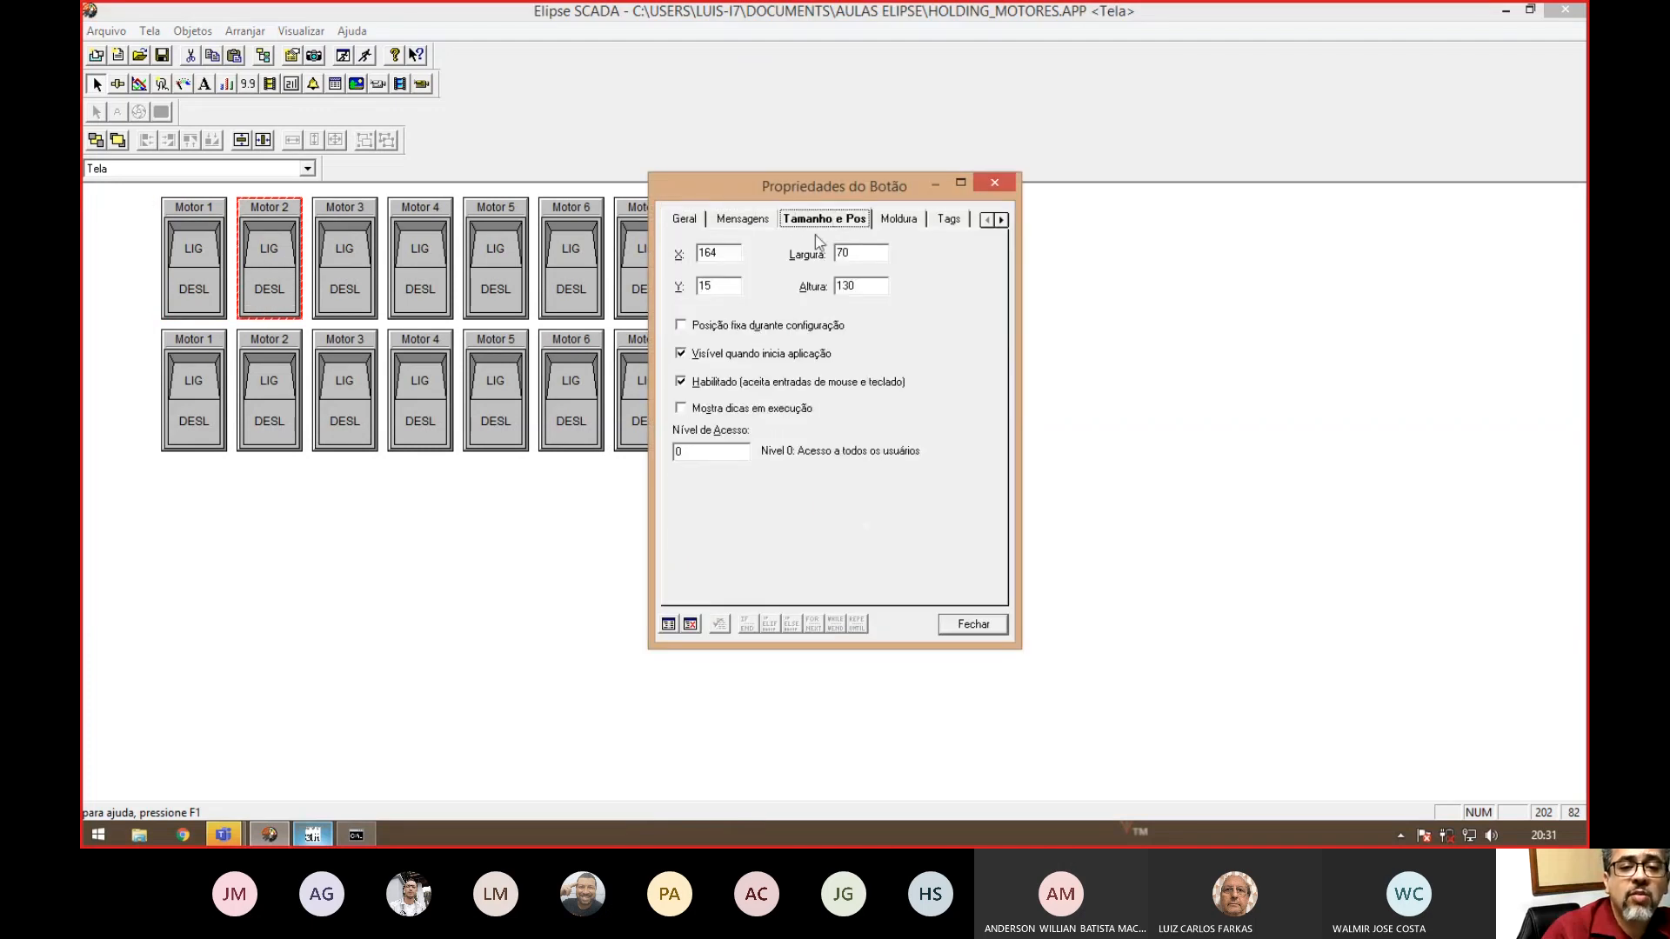
{"action": "left_click", "coordinate": [693, 385]}
{"action": "left_click", "coordinate": [973, 625]}
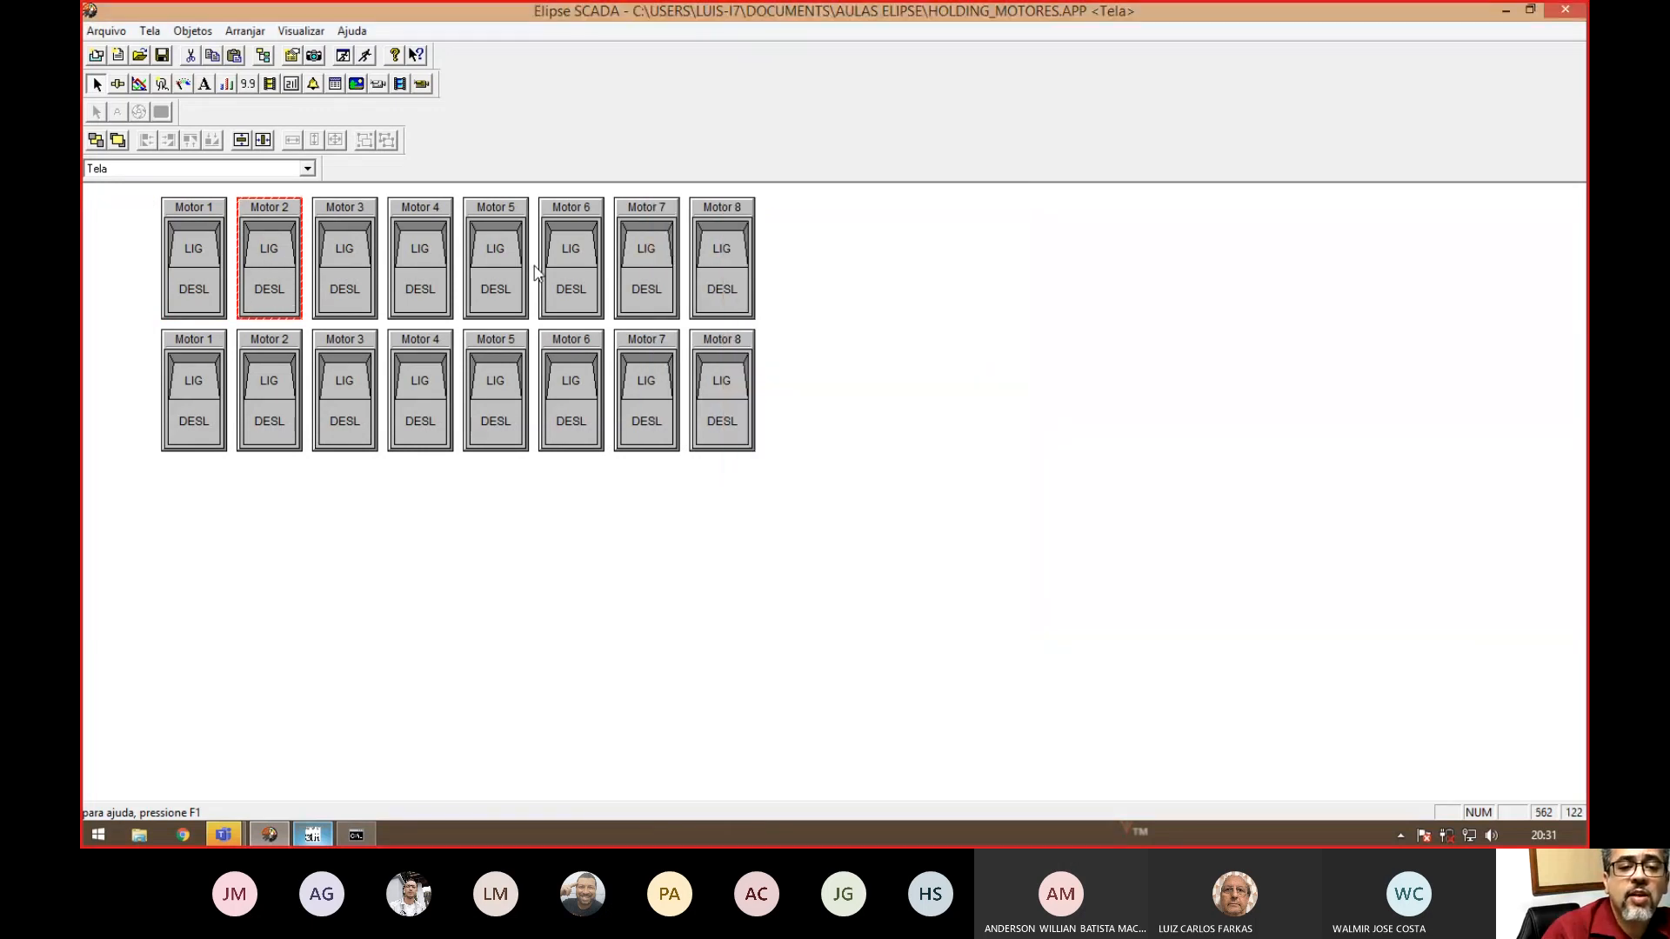
{"action": "double_click", "coordinate": [344, 267]}
{"action": "left_click", "coordinate": [809, 220]}
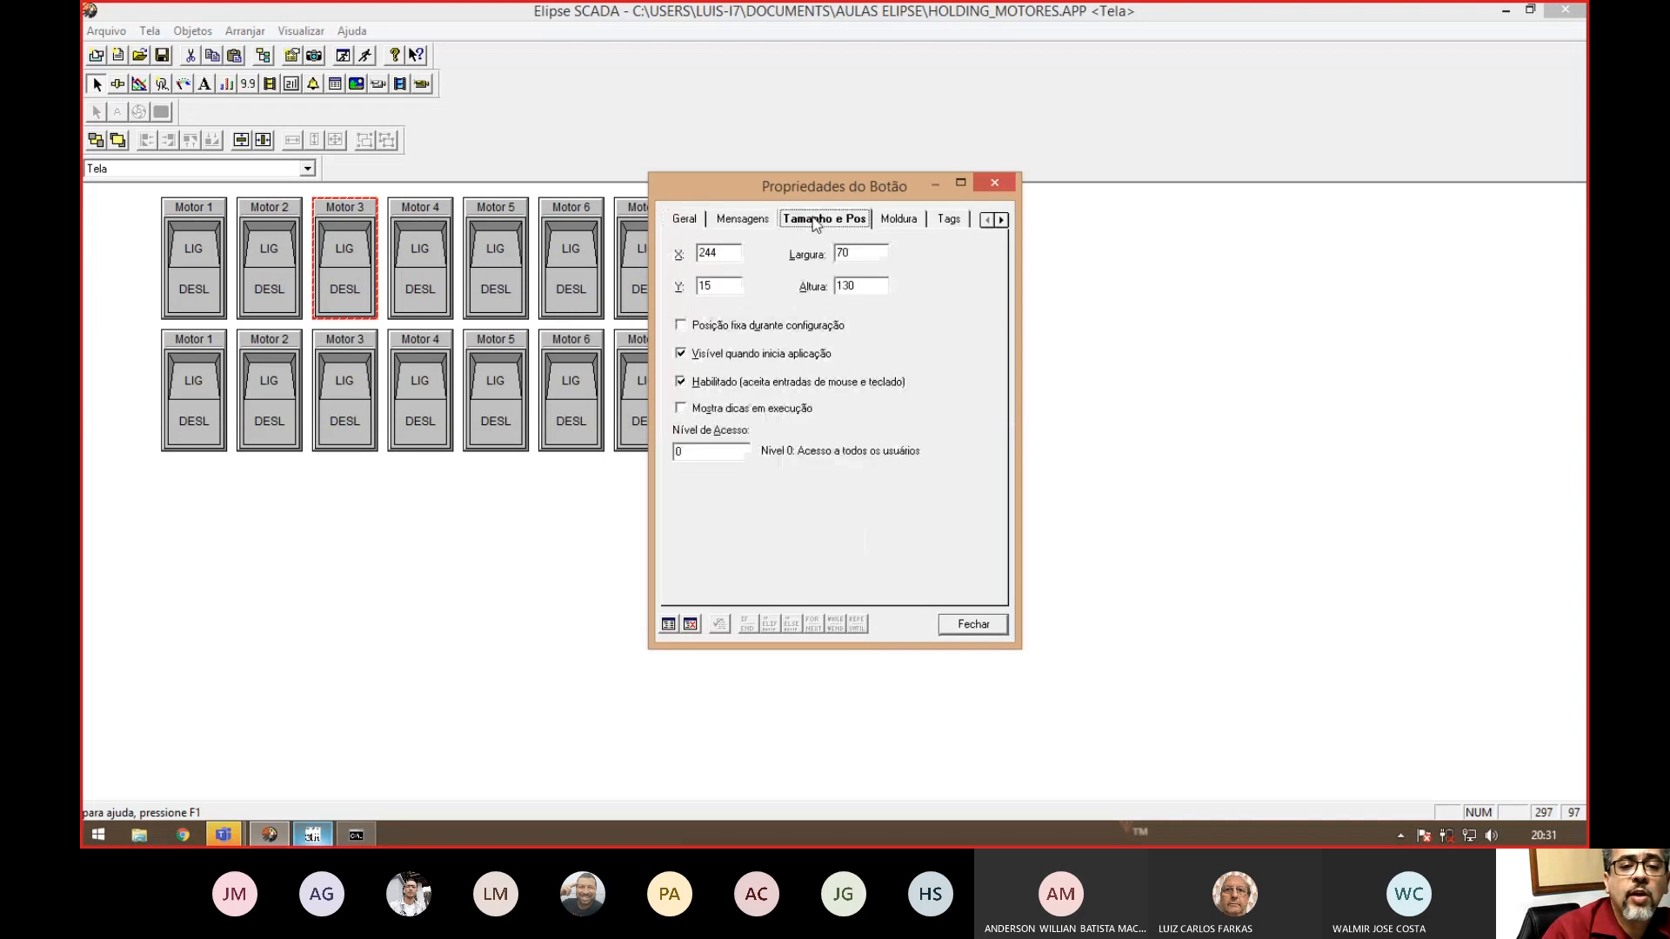
{"action": "left_click", "coordinate": [696, 383]}
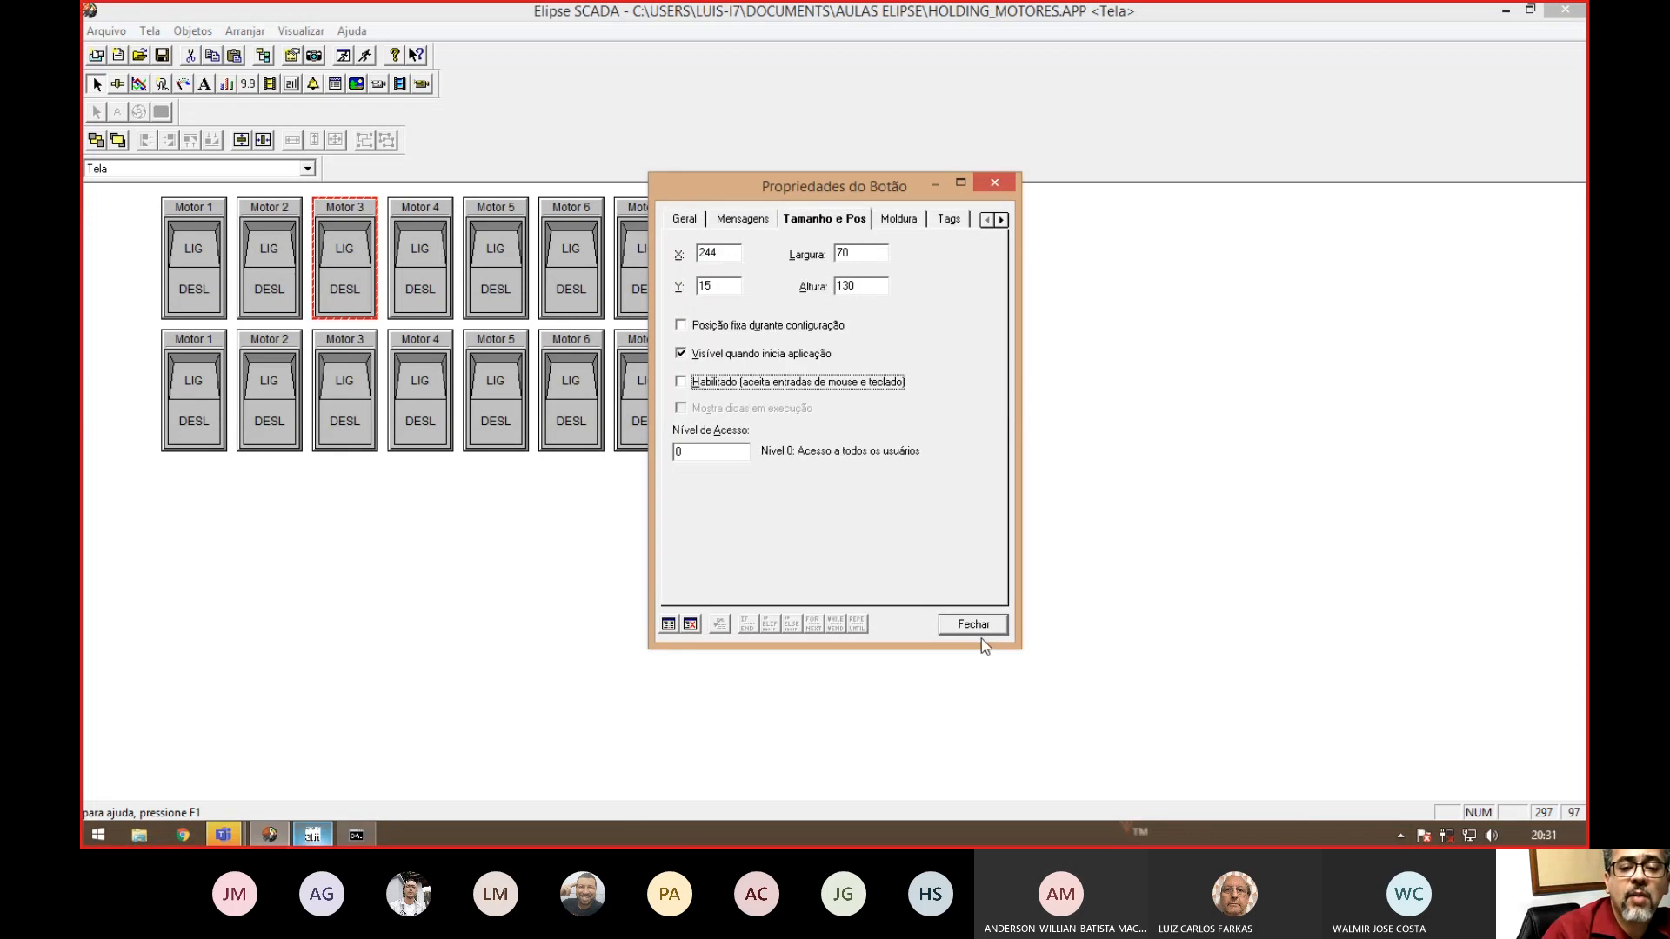
{"action": "left_click", "coordinate": [963, 622]}
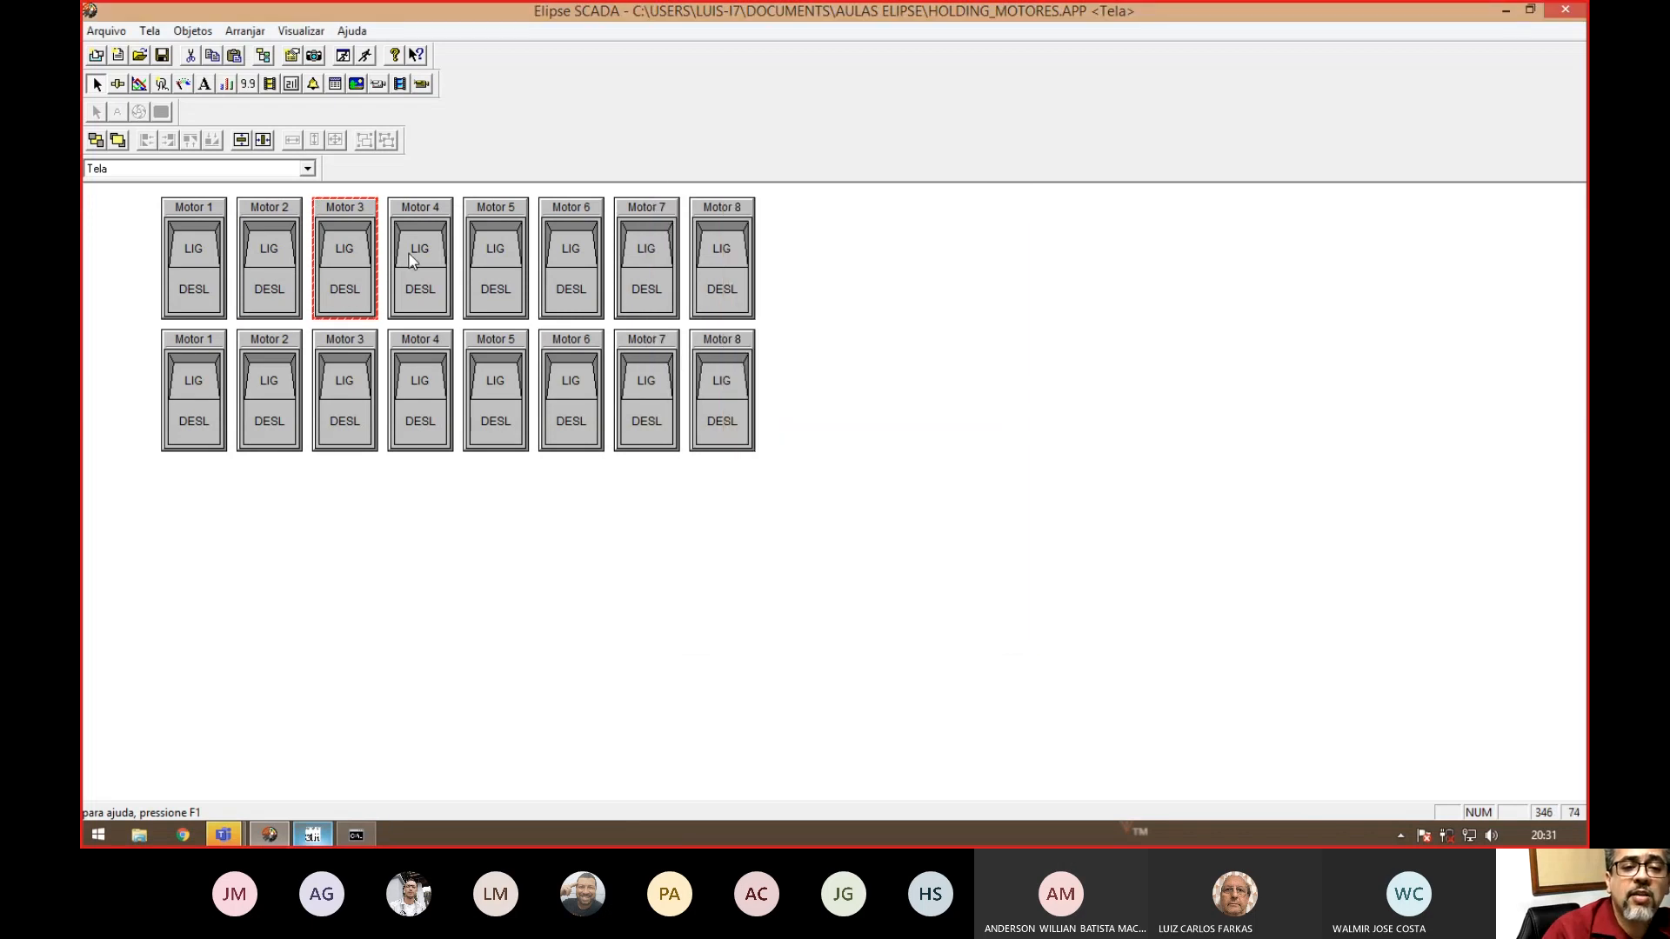
- Disable mouse and keyboard input (Habilitado) for the upper-row Motor 4 and Motor 5 buttons
{"action": "double_click", "coordinate": [412, 261]}
{"action": "left_click", "coordinate": [809, 220]}
{"action": "left_click", "coordinate": [692, 383]}
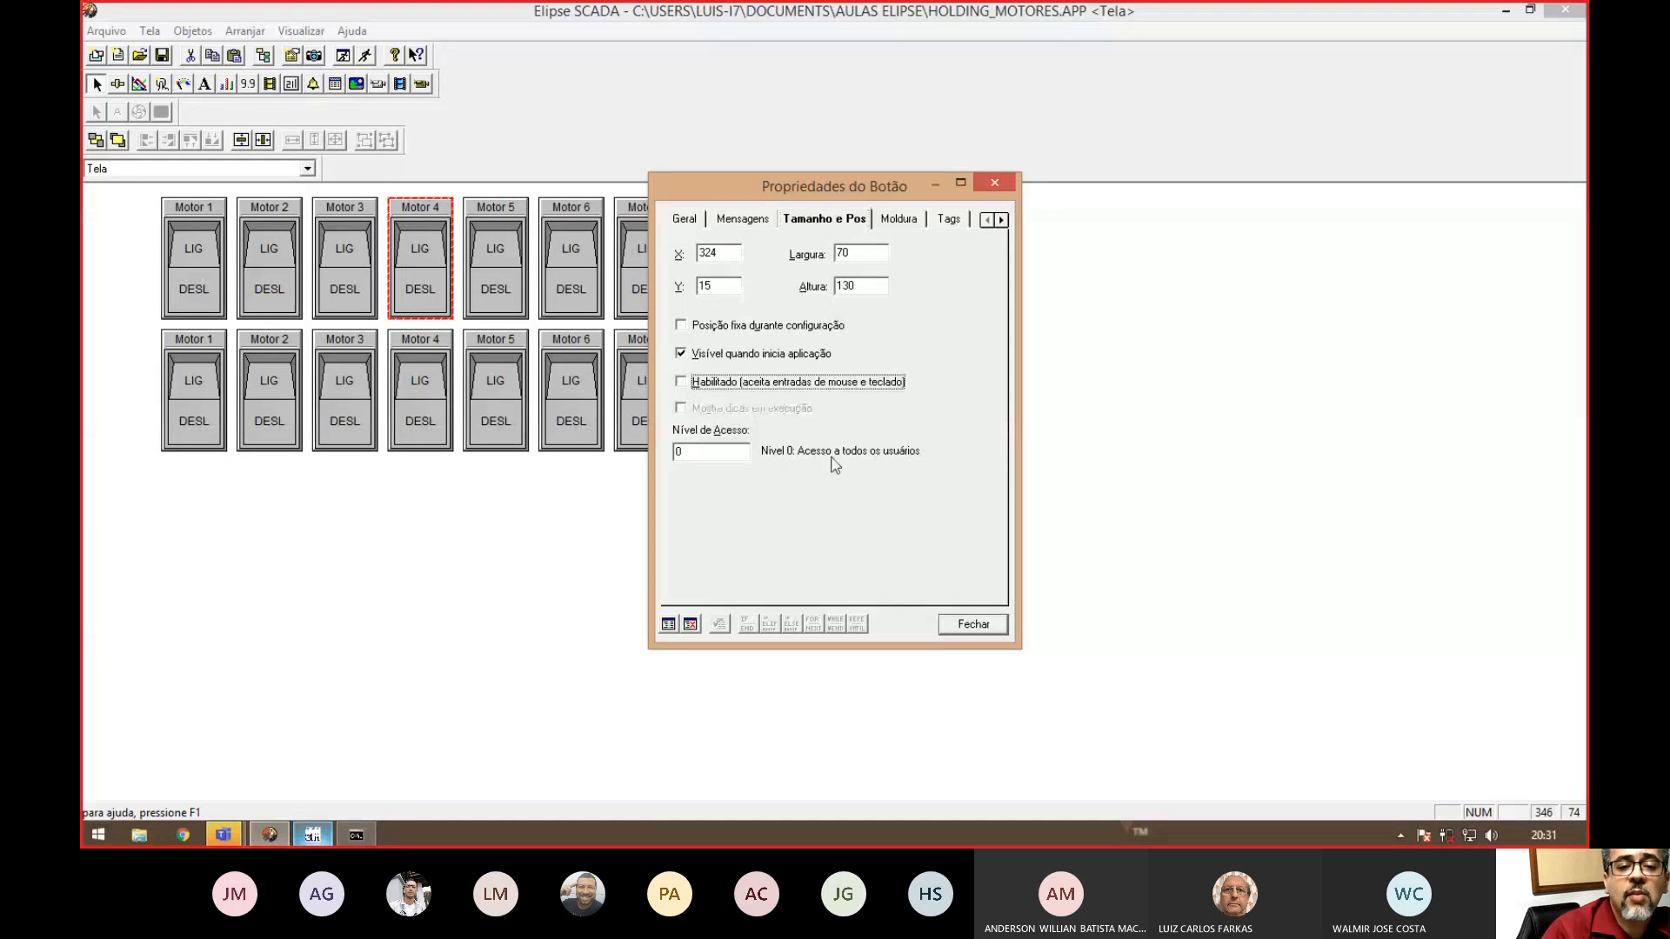
{"action": "left_click", "coordinate": [981, 626]}
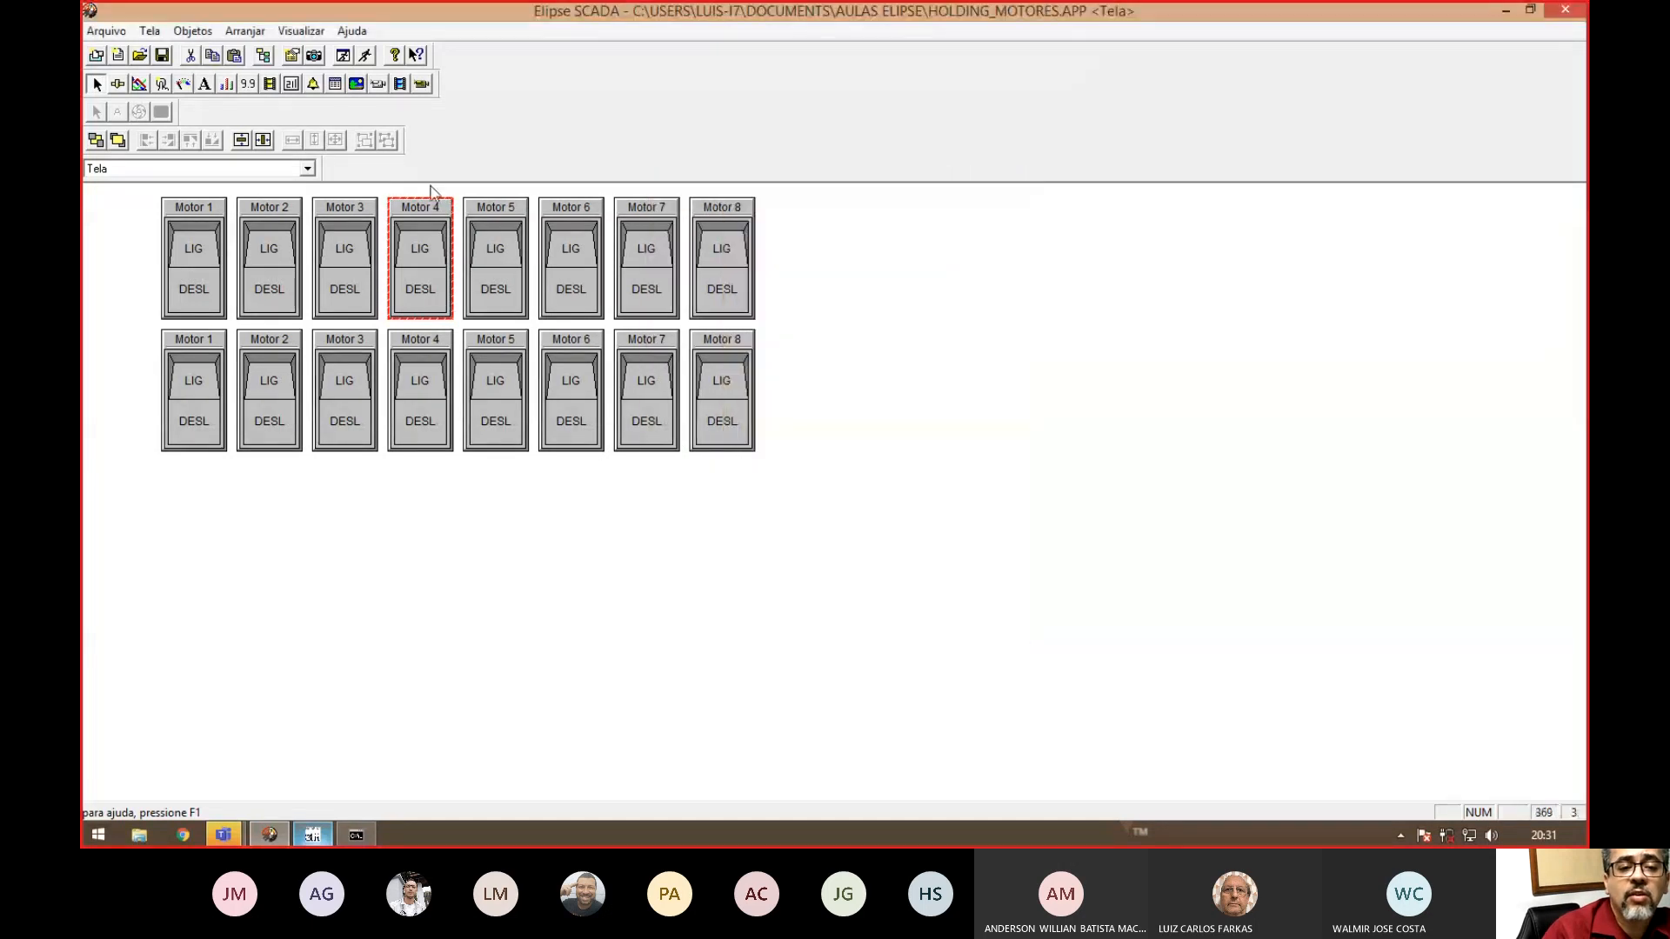
{"action": "double_click", "coordinate": [505, 275]}
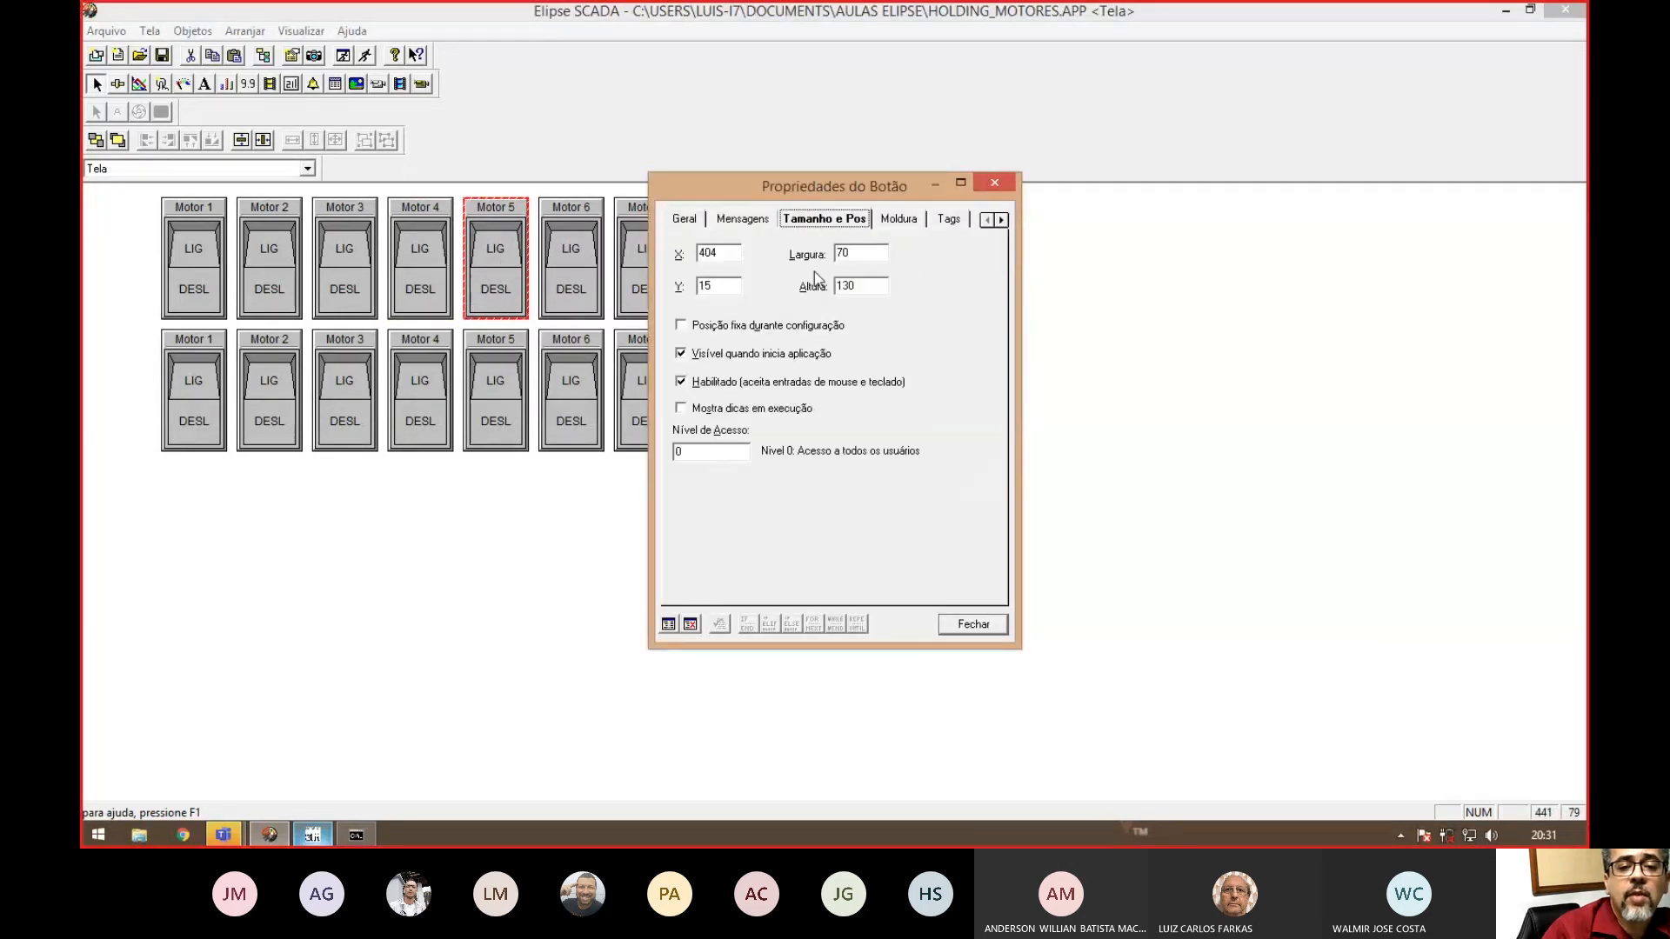
{"action": "left_click", "coordinate": [712, 383]}
{"action": "left_click", "coordinate": [981, 623]}
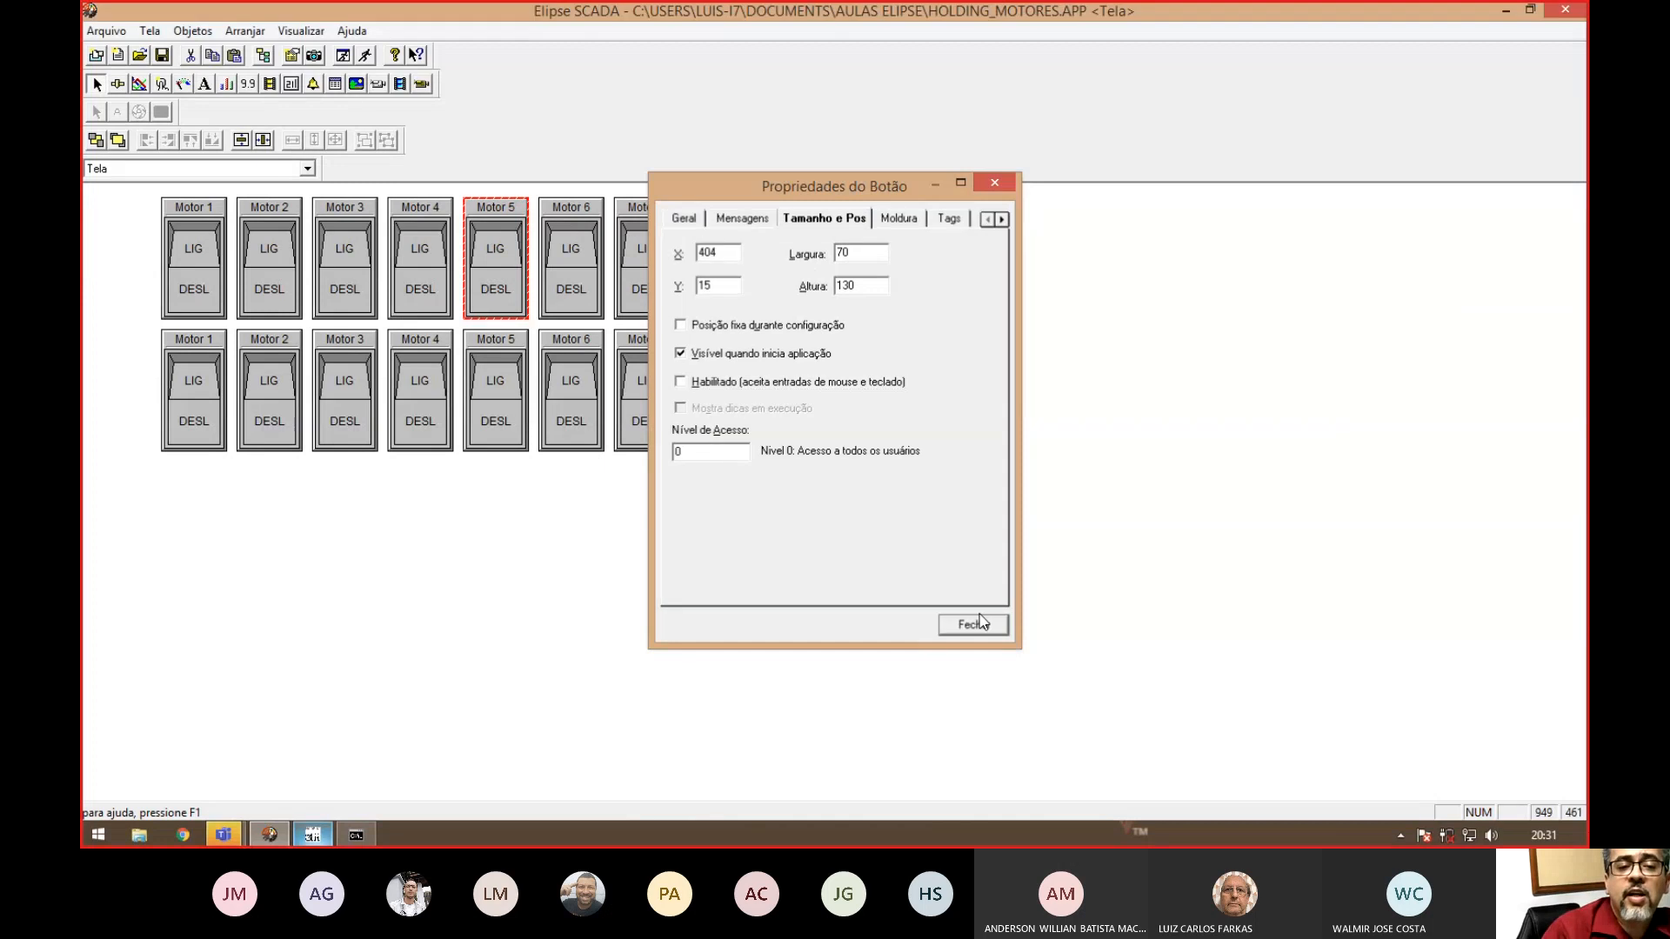
- Disable mouse and keyboard input (Habilitado) for the upper-row Motor 6 and Motor 7 buttons
{"action": "double_click", "coordinate": [578, 253]}
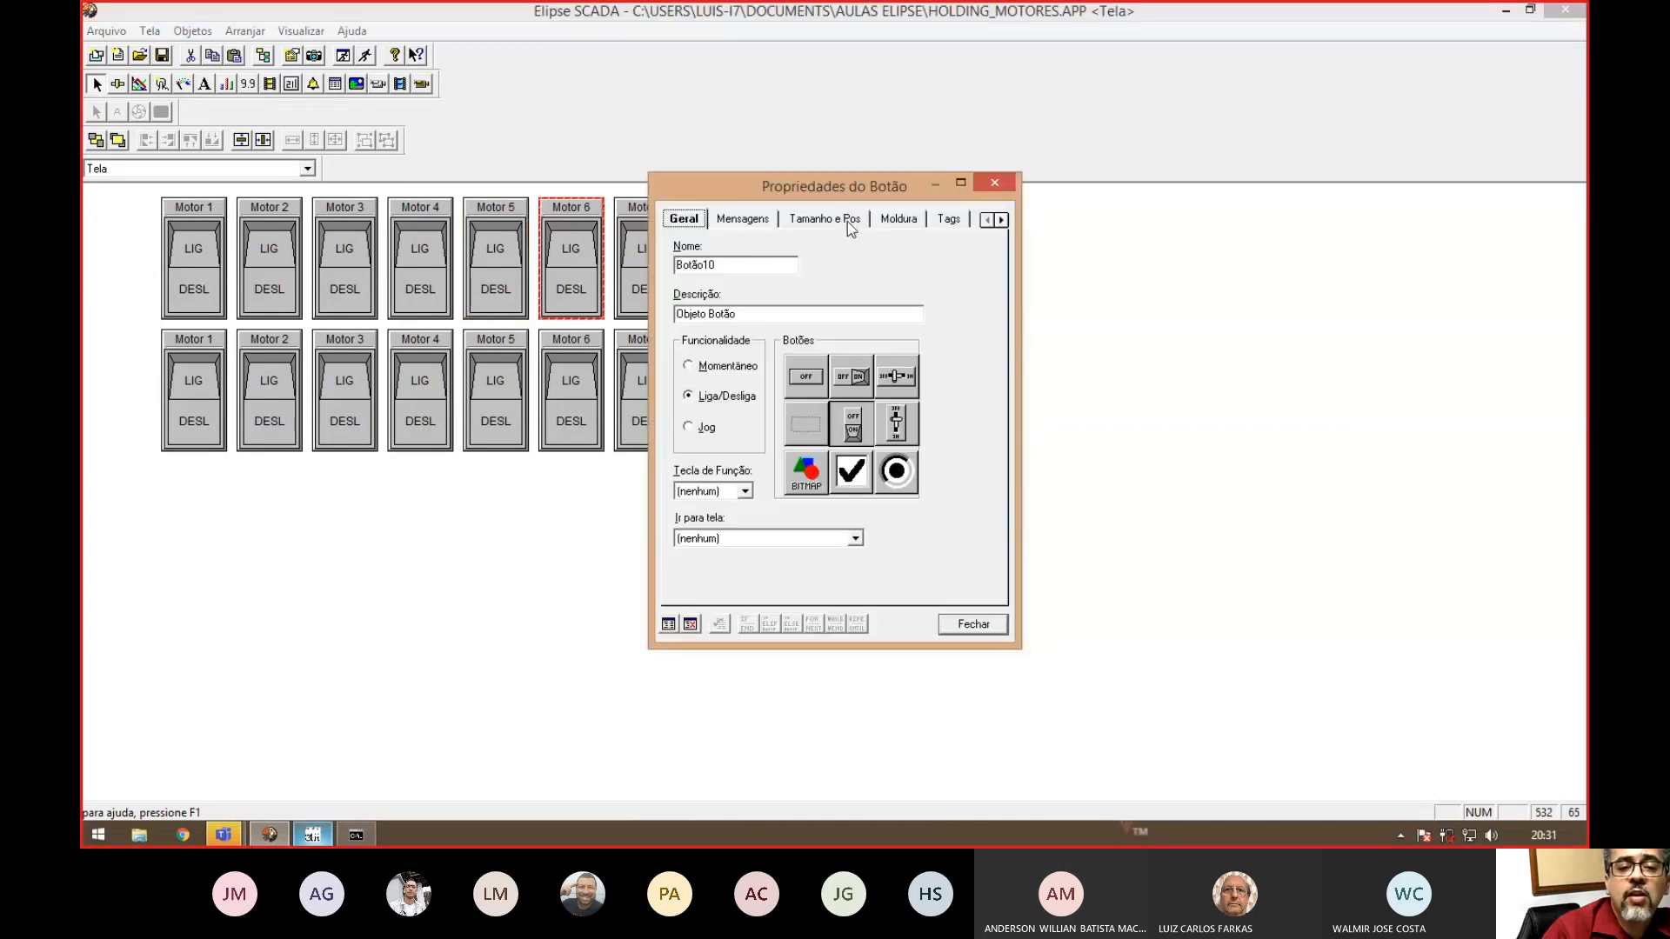
{"action": "left_click", "coordinate": [902, 224]}
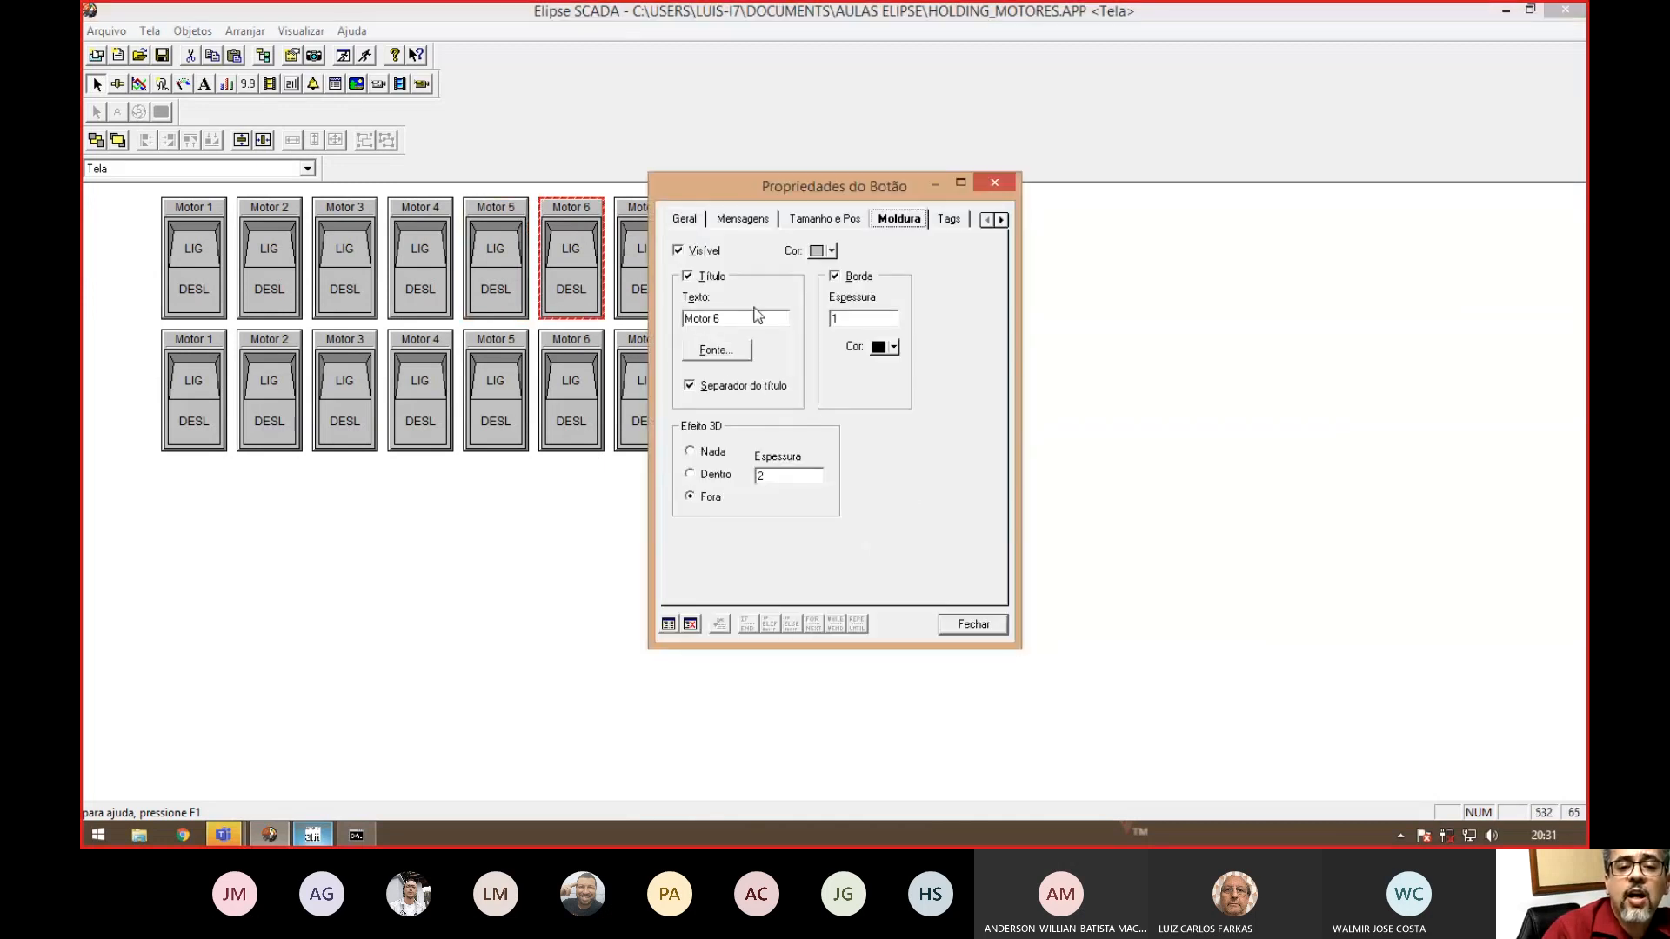
{"action": "left_click", "coordinate": [826, 221]}
{"action": "left_click", "coordinate": [681, 382]}
{"action": "left_click", "coordinate": [972, 624]}
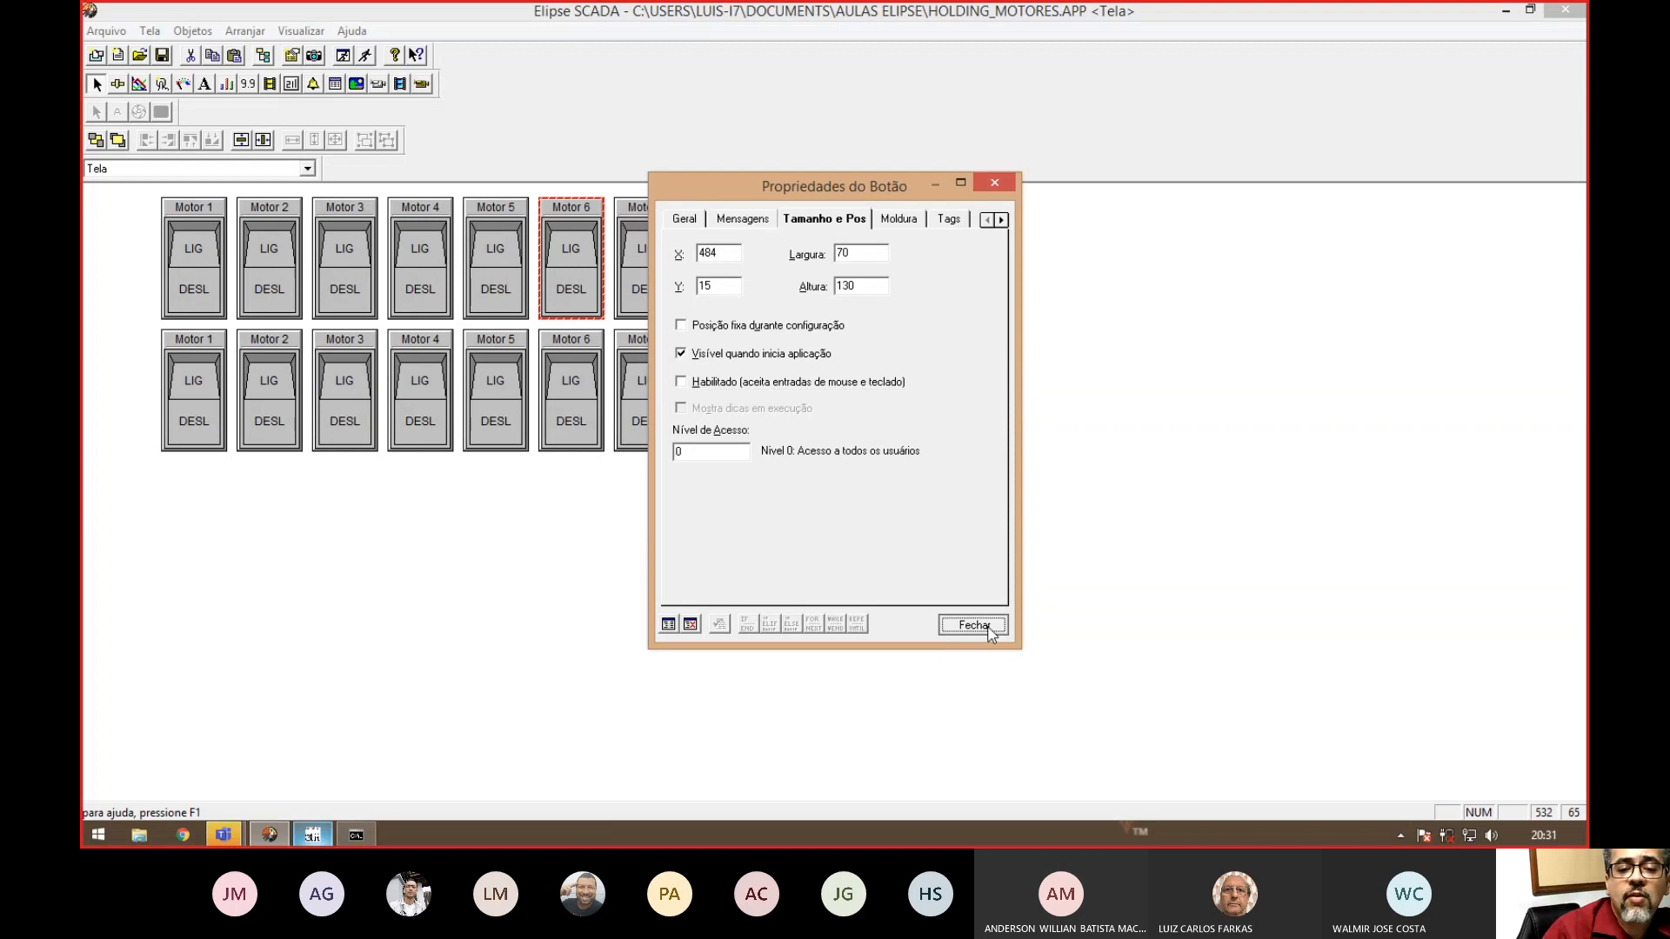
{"action": "double_click", "coordinate": [640, 272]}
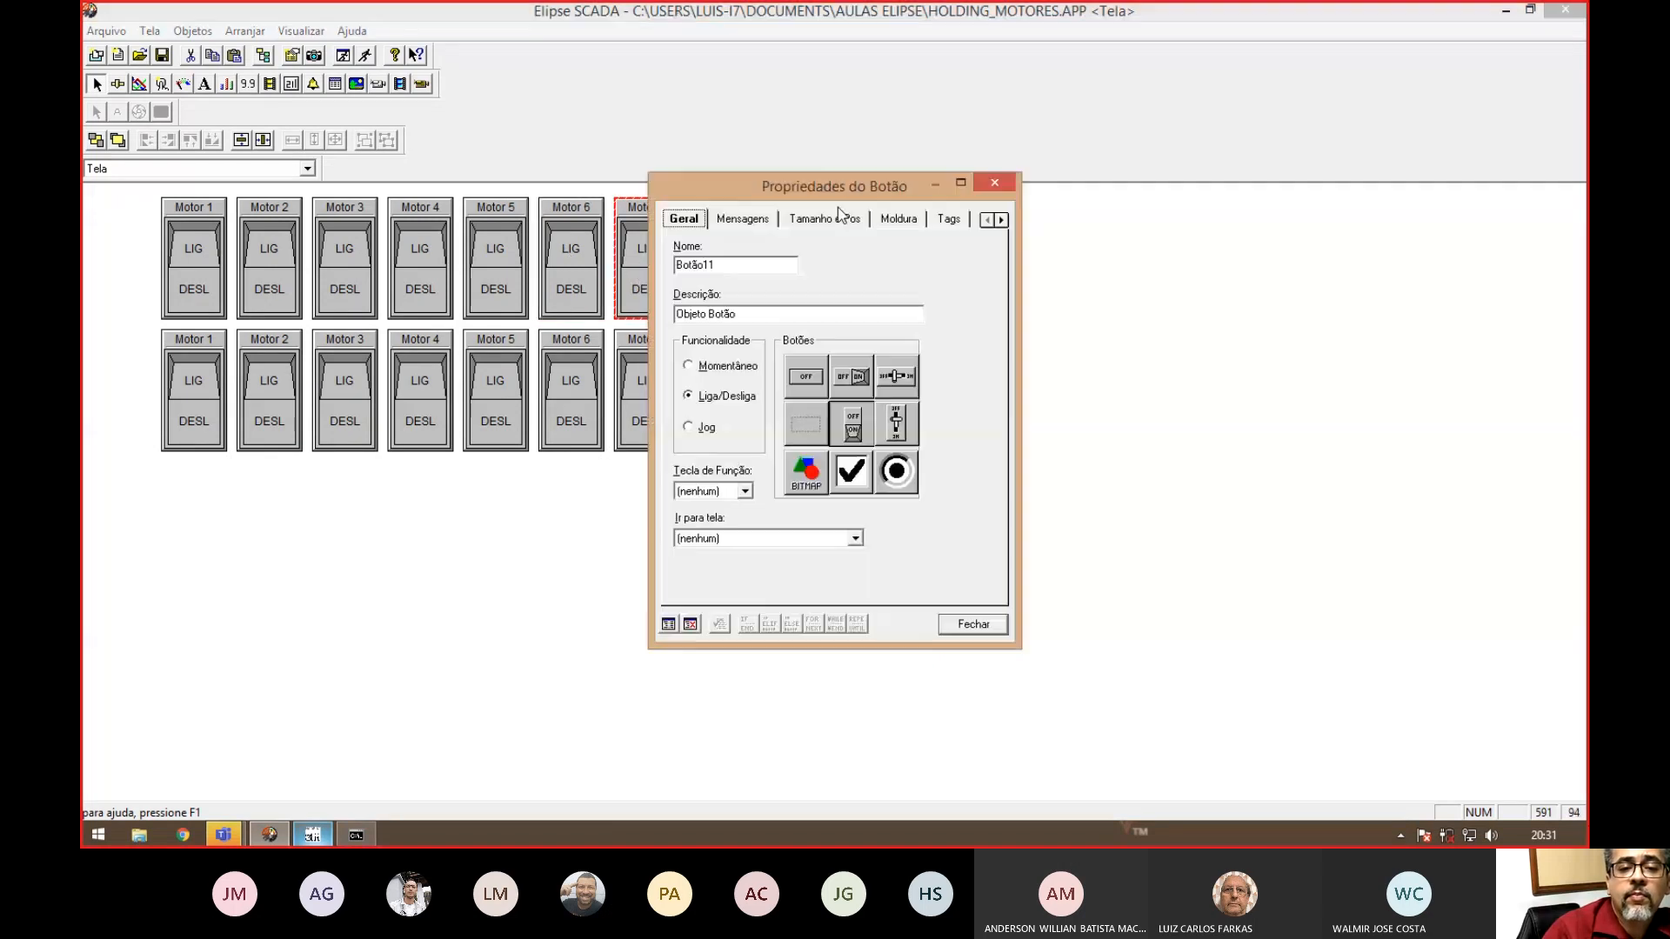
{"action": "left_click", "coordinate": [827, 219]}
{"action": "left_click", "coordinate": [693, 381]}
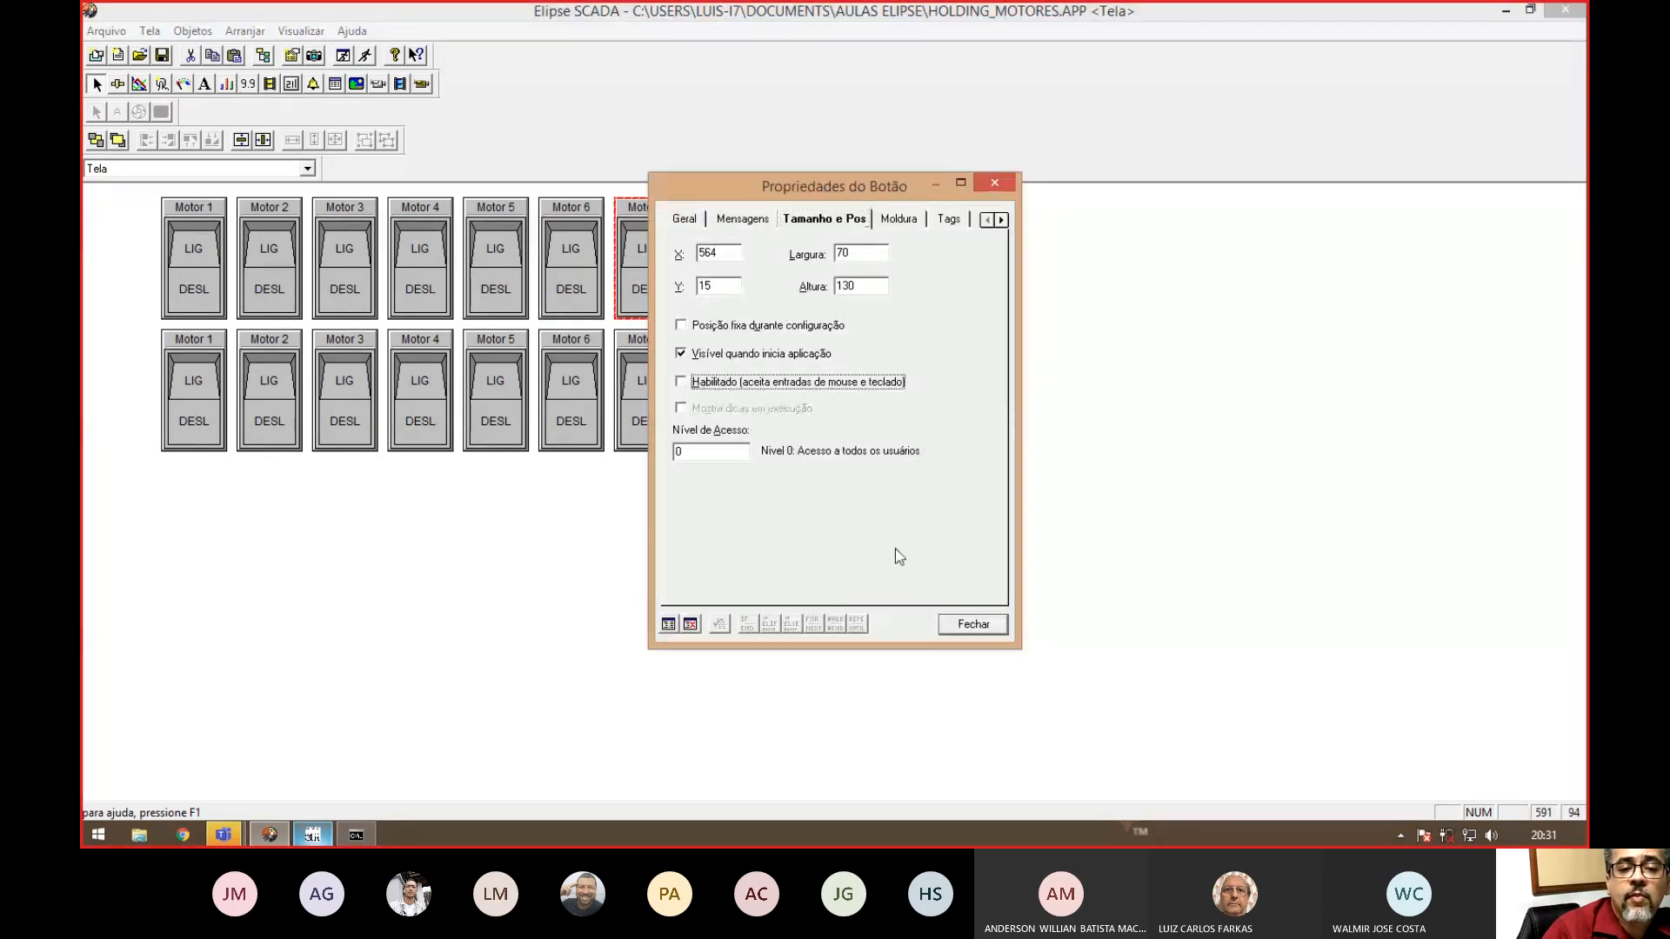
{"action": "left_click", "coordinate": [972, 623]}
- Disable mouse and keyboard input (Habilitado) for the Motor 8 button in the upper row
{"action": "double_click", "coordinate": [720, 258]}
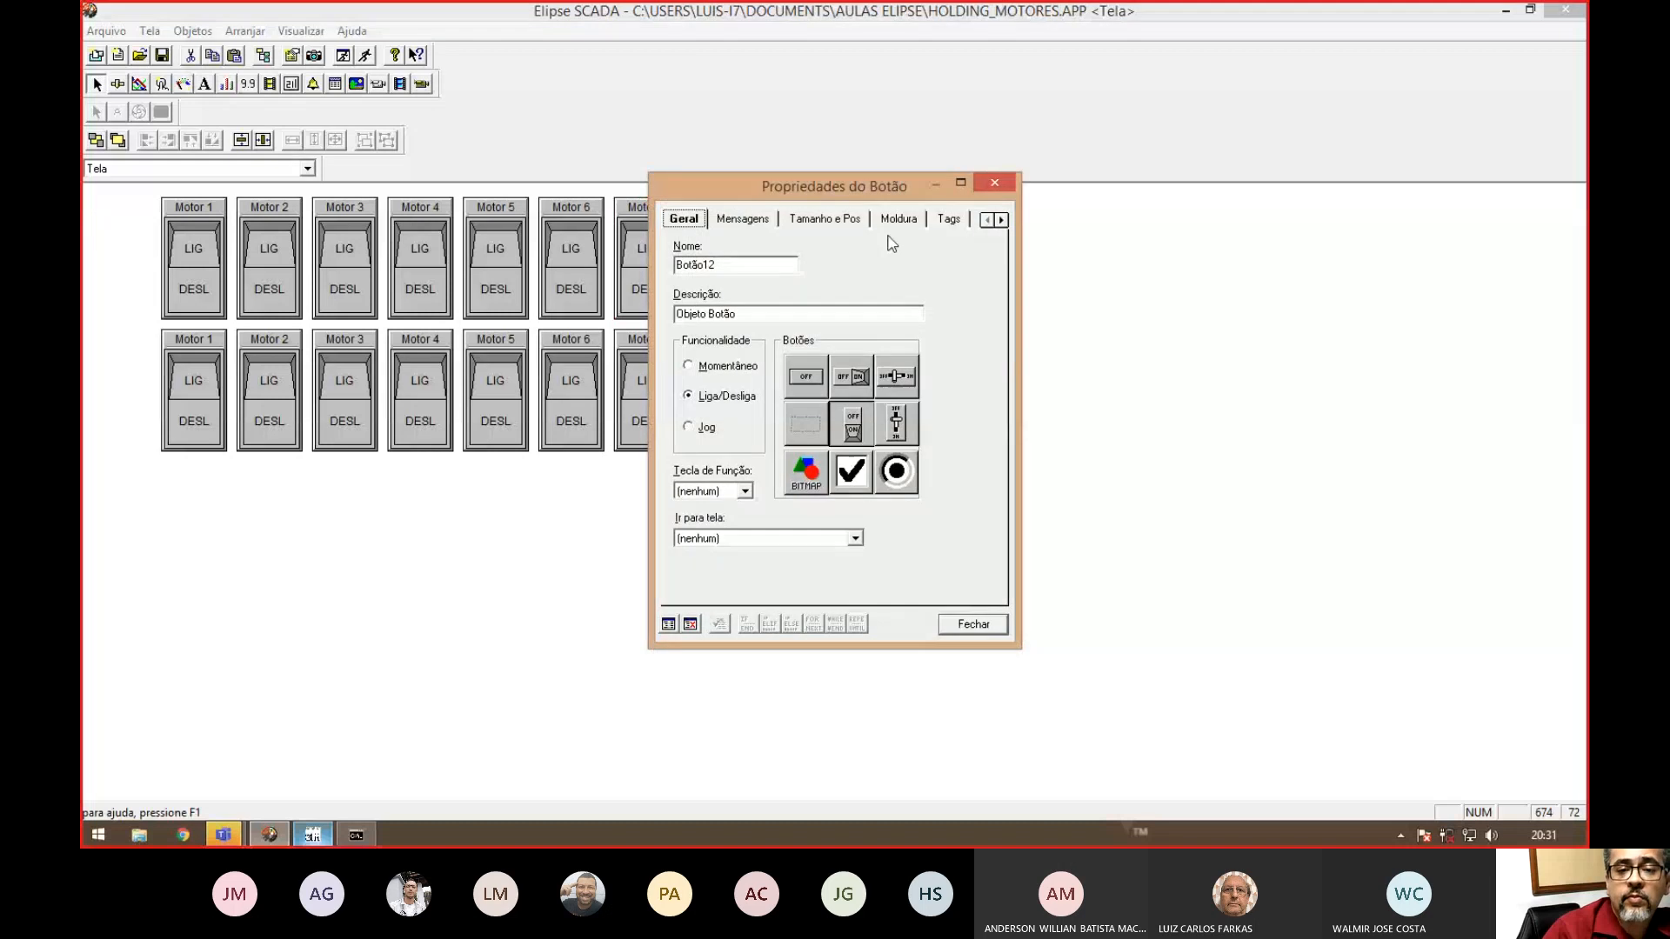
{"action": "left_click", "coordinate": [824, 218]}
{"action": "left_click", "coordinate": [683, 382]}
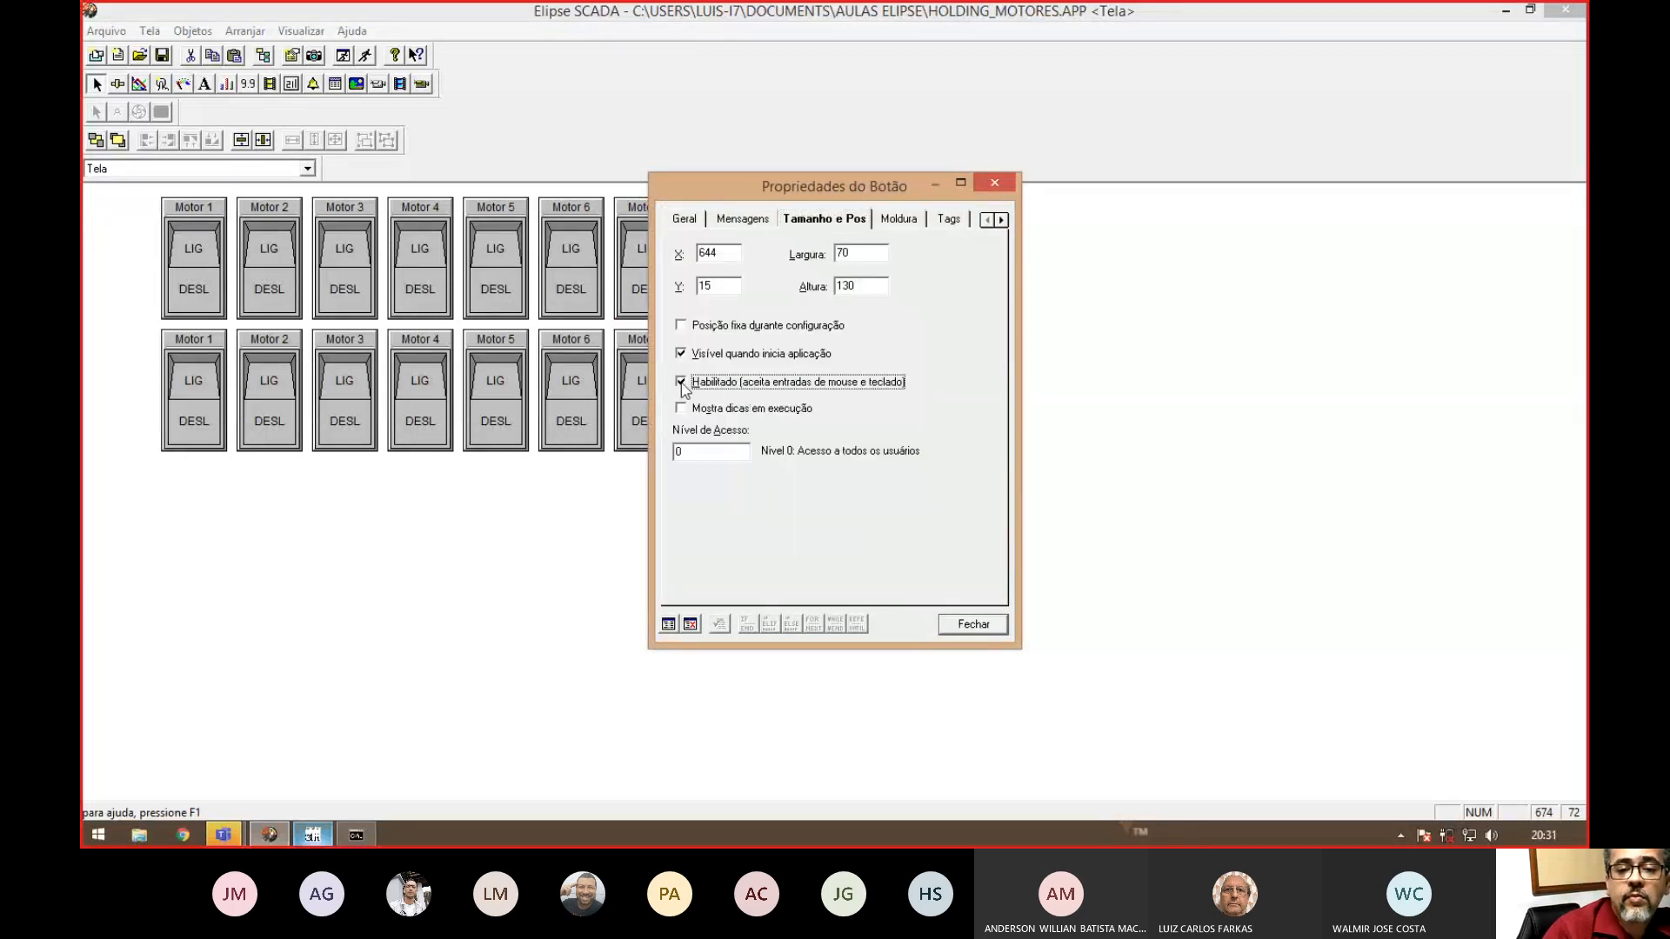
{"action": "left_click", "coordinate": [973, 623]}
{"action": "left_click", "coordinate": [331, 435]}
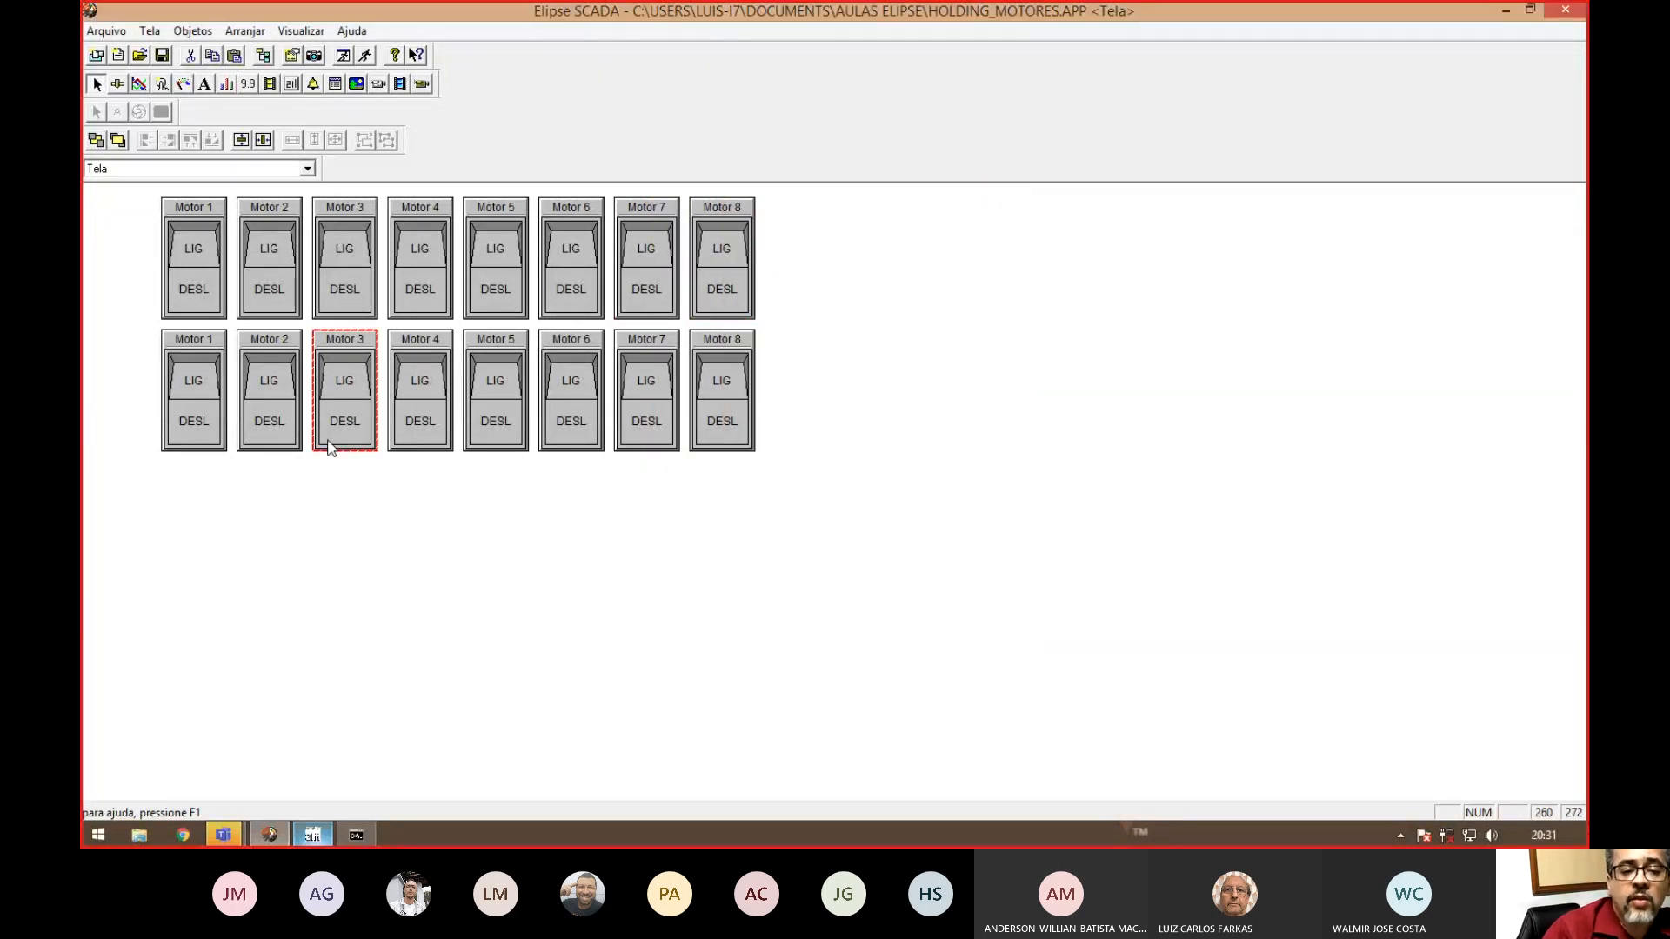
{"action": "left_click", "coordinate": [275, 559]}
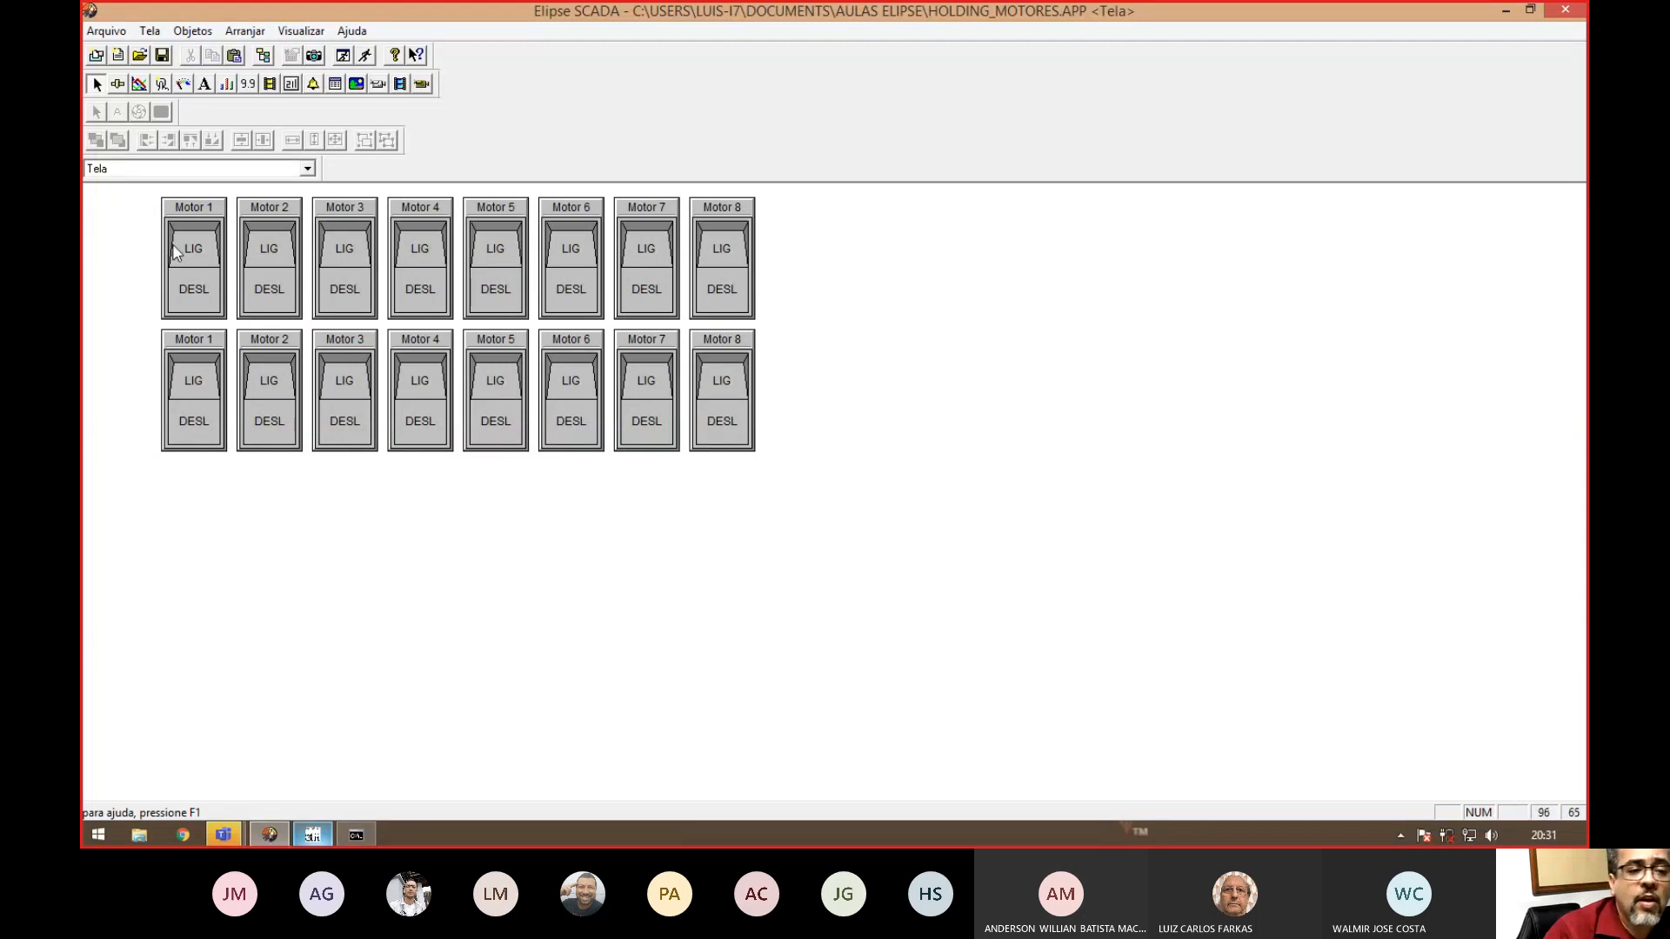
- Convert the upper-row Motor 1 button to the bitmap style and assign the GREEN image to its Normal state
{"action": "double_click", "coordinate": [185, 269]}
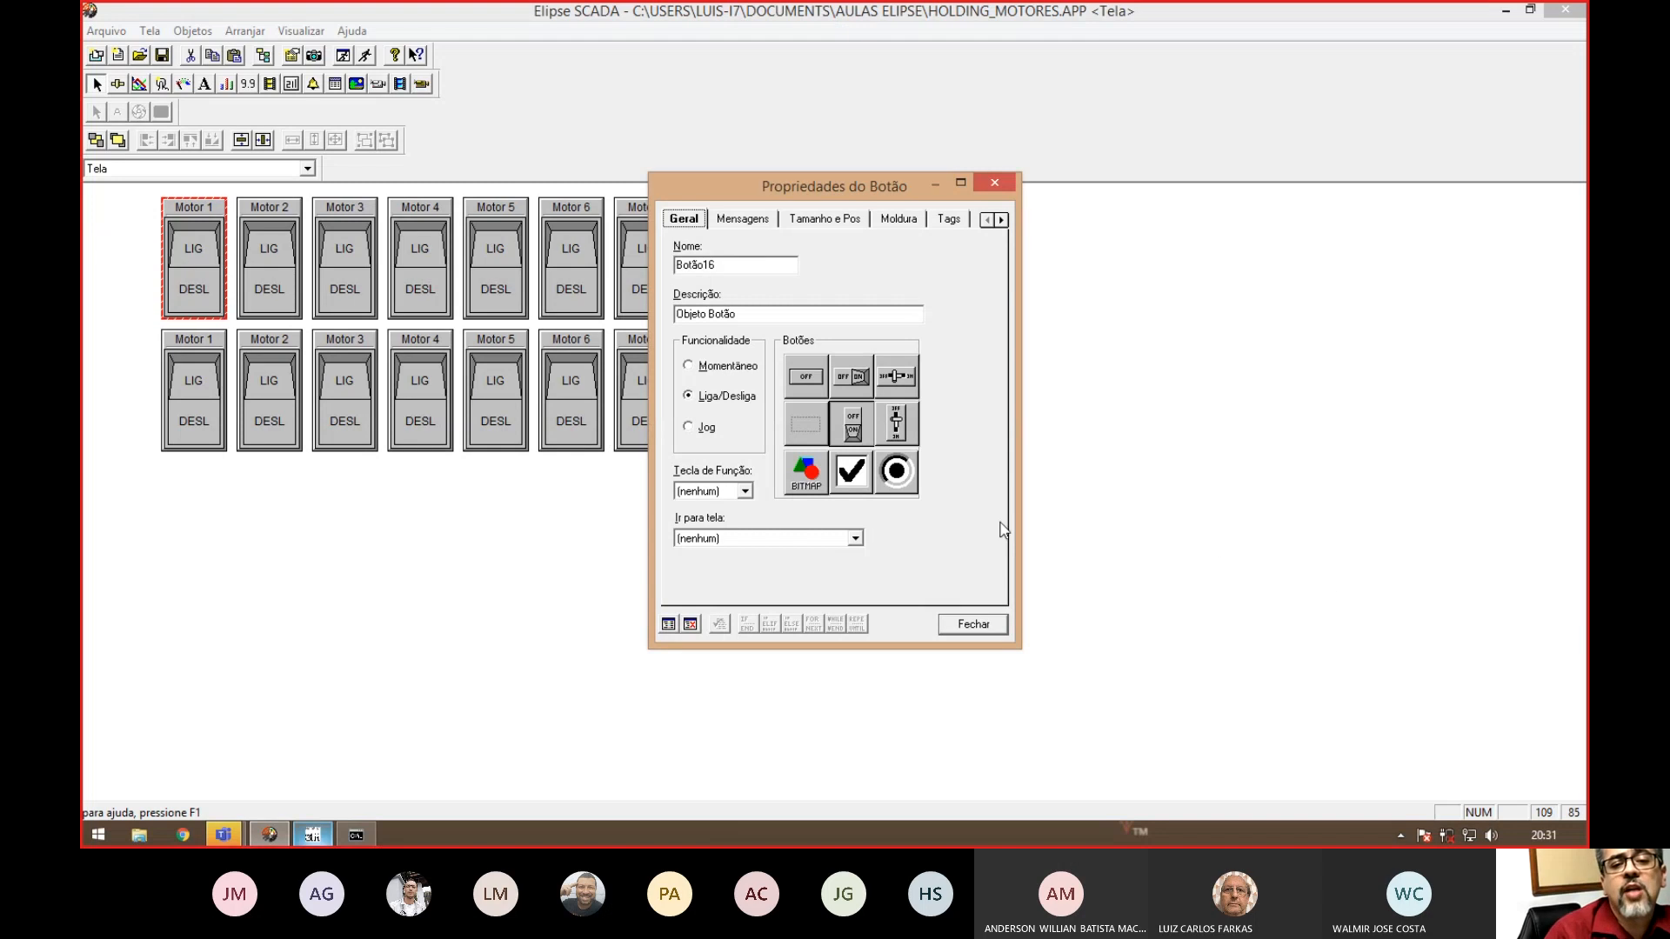
{"action": "left_click", "coordinate": [810, 480]}
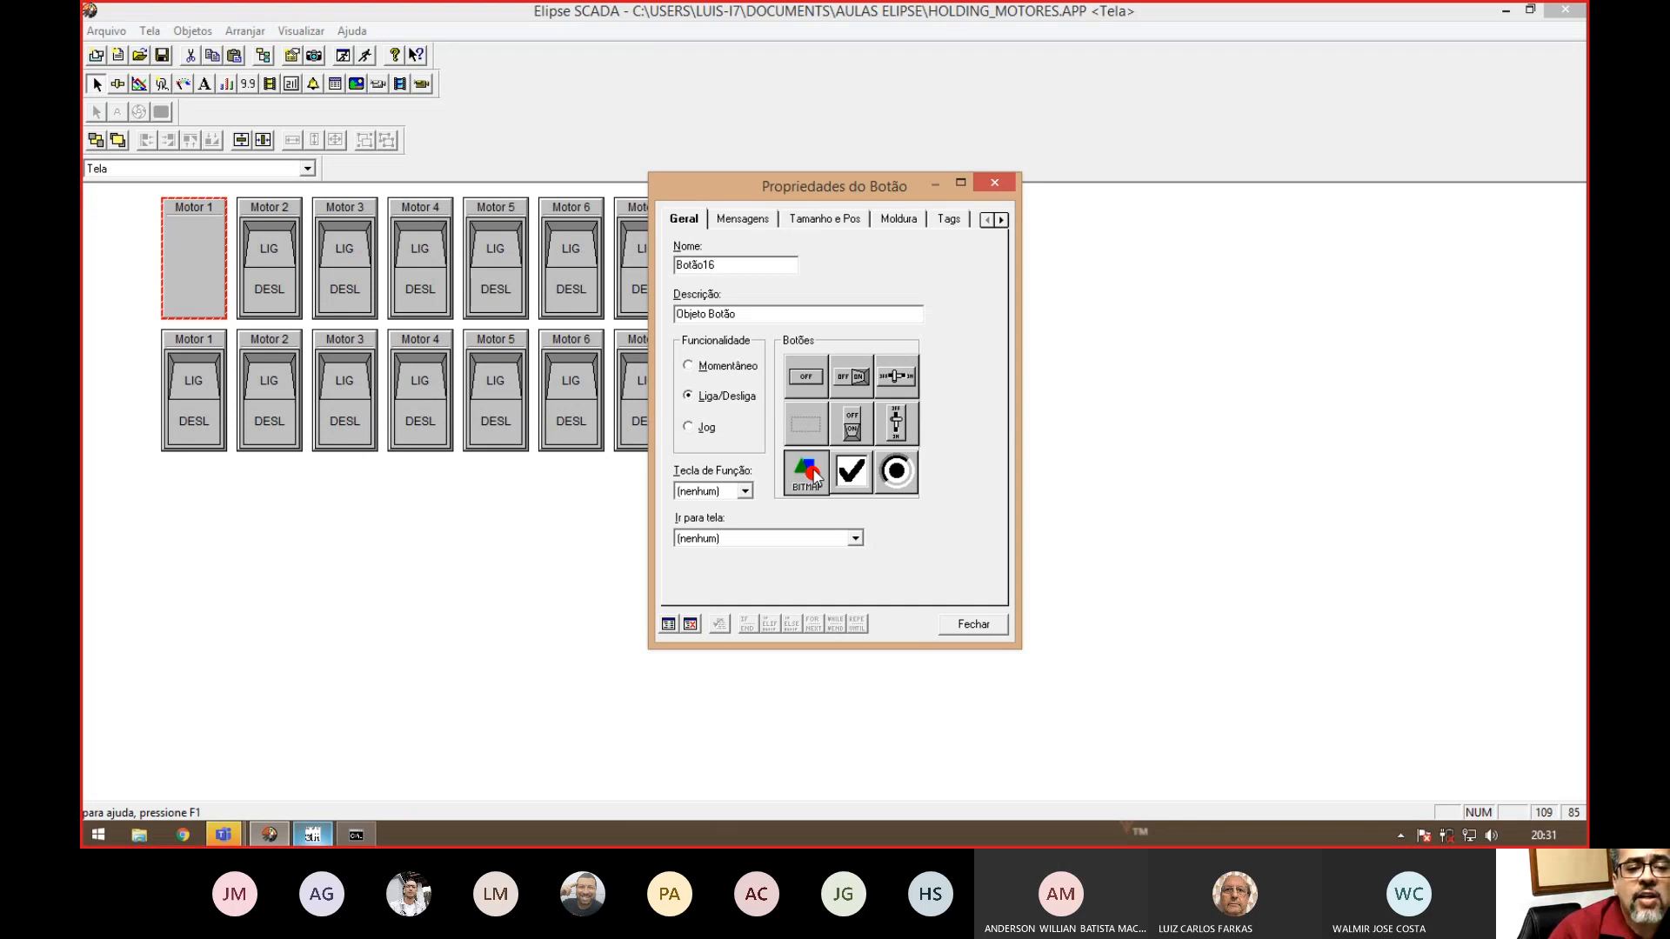
{"action": "left_click", "coordinate": [742, 220]}
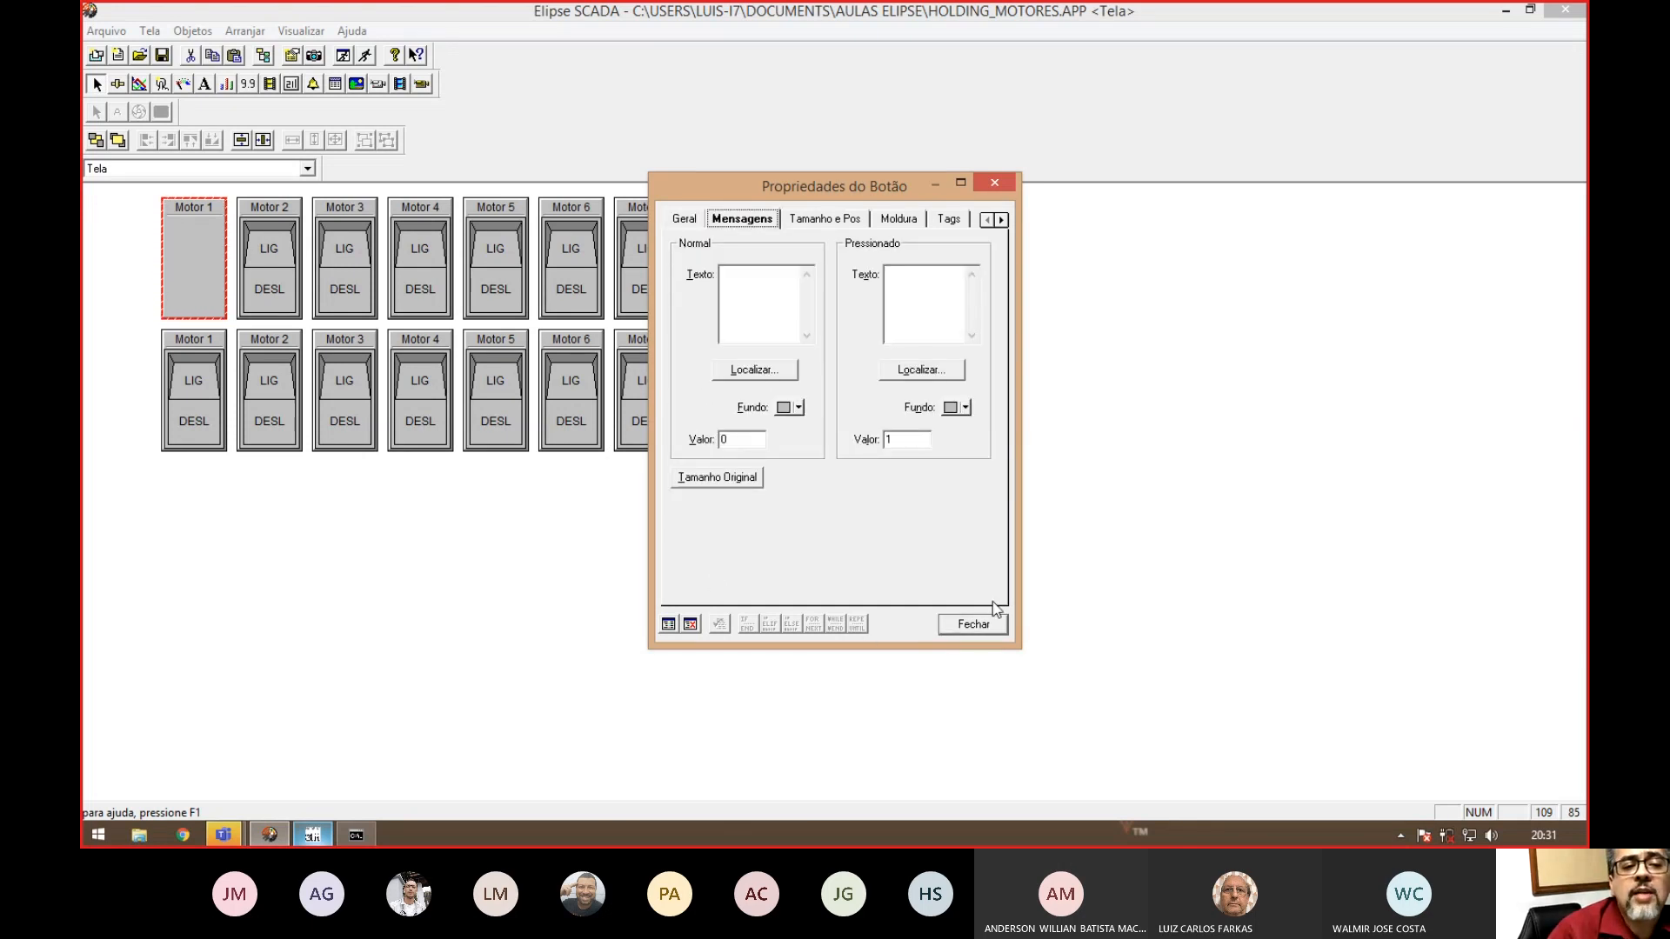
{"action": "left_click", "coordinate": [753, 439]}
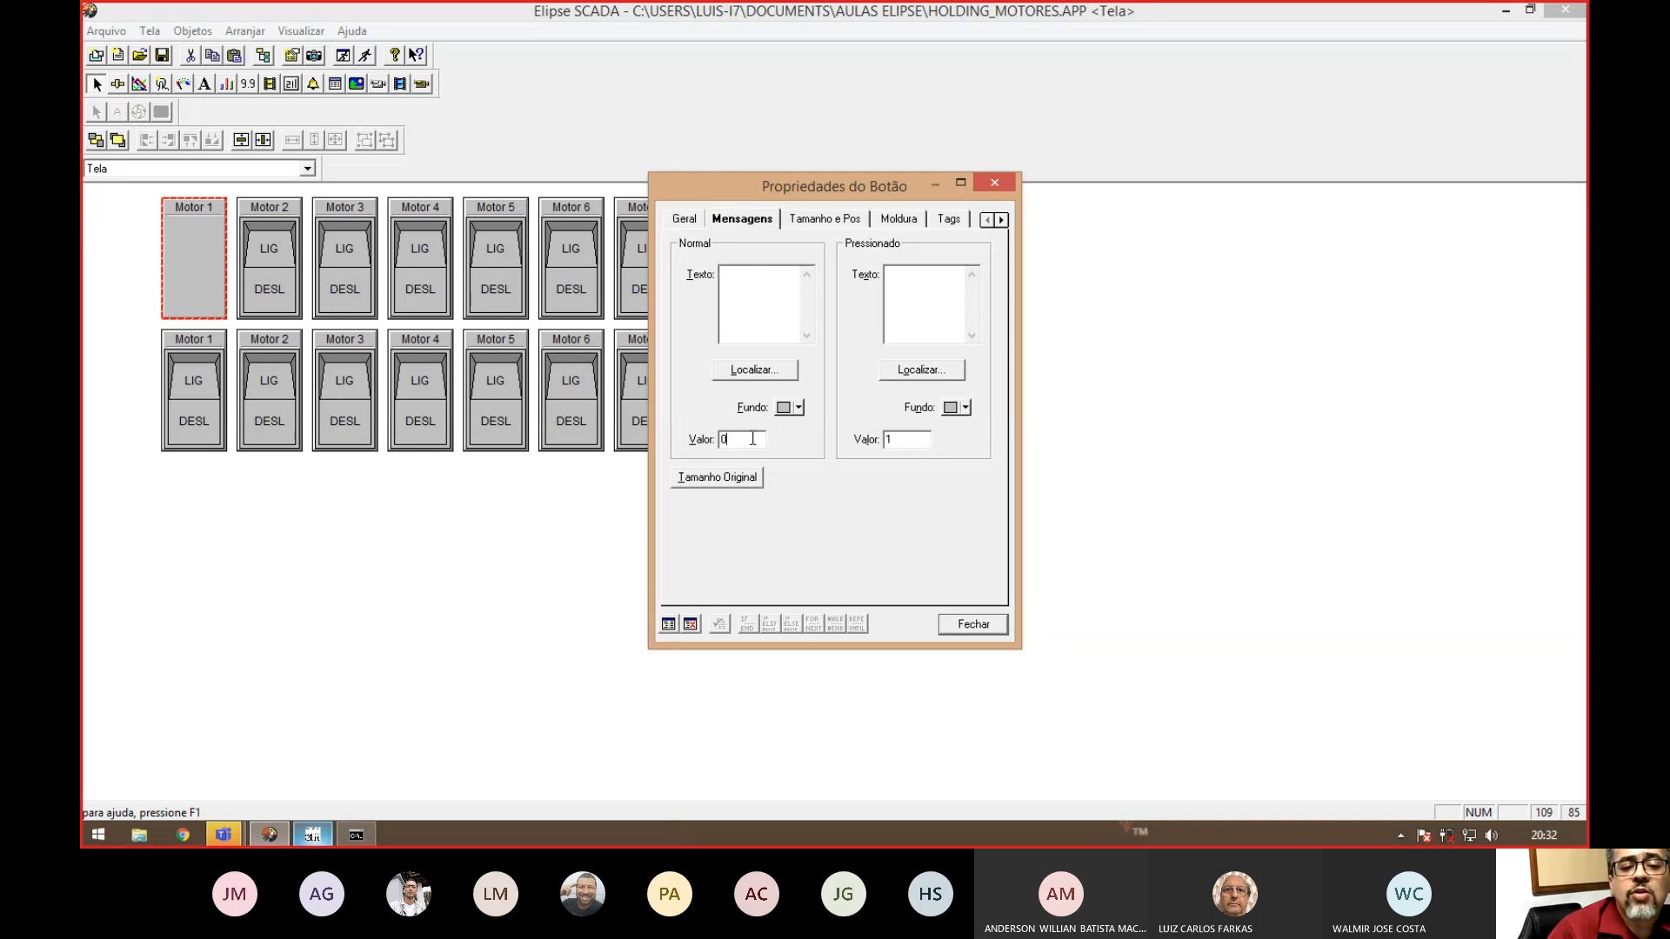
{"action": "left_click", "coordinate": [921, 443]}
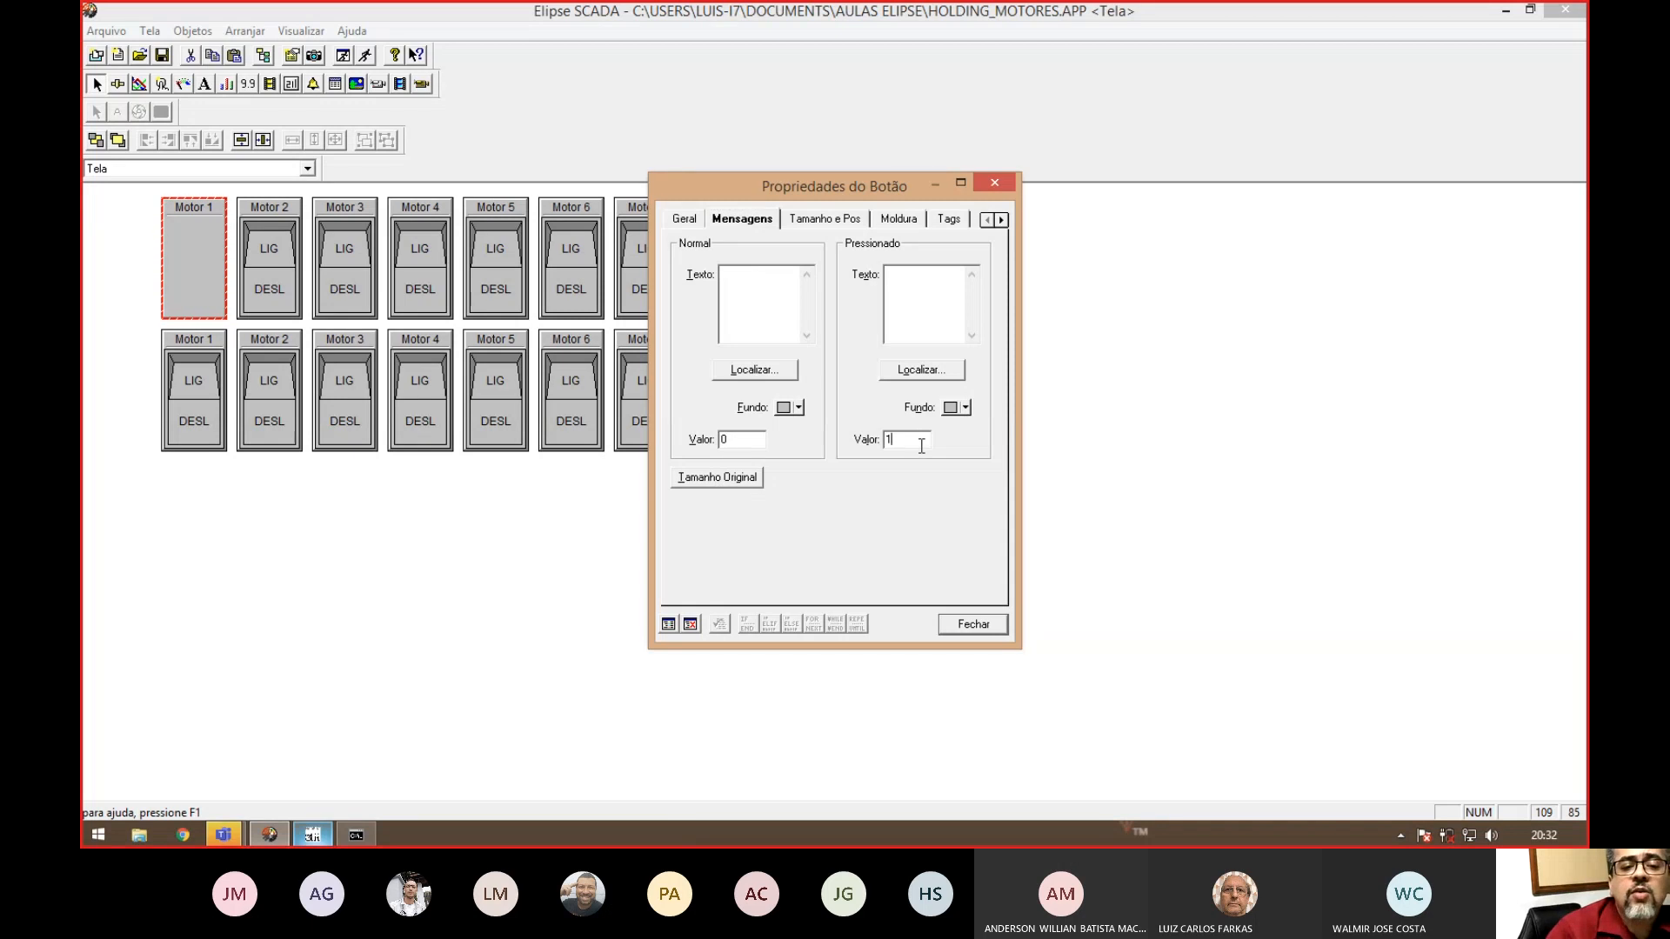
{"action": "left_click", "coordinate": [768, 372]}
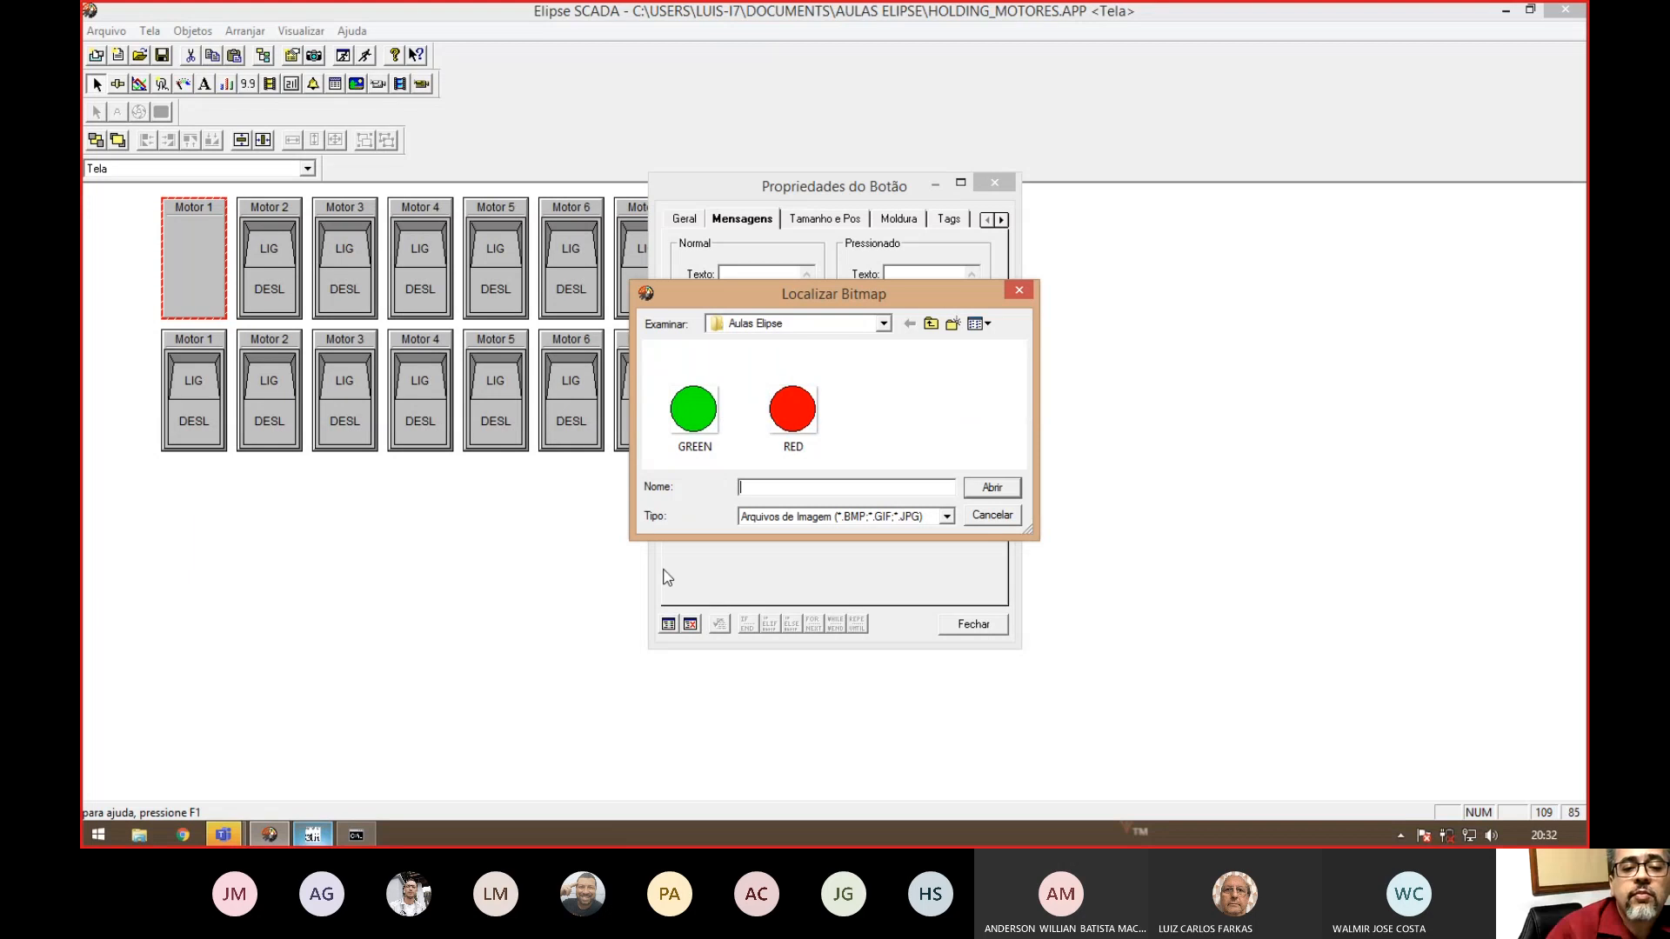
{"action": "left_click_drag", "start_coordinate": [752, 295], "coordinate": [1099, 263]}
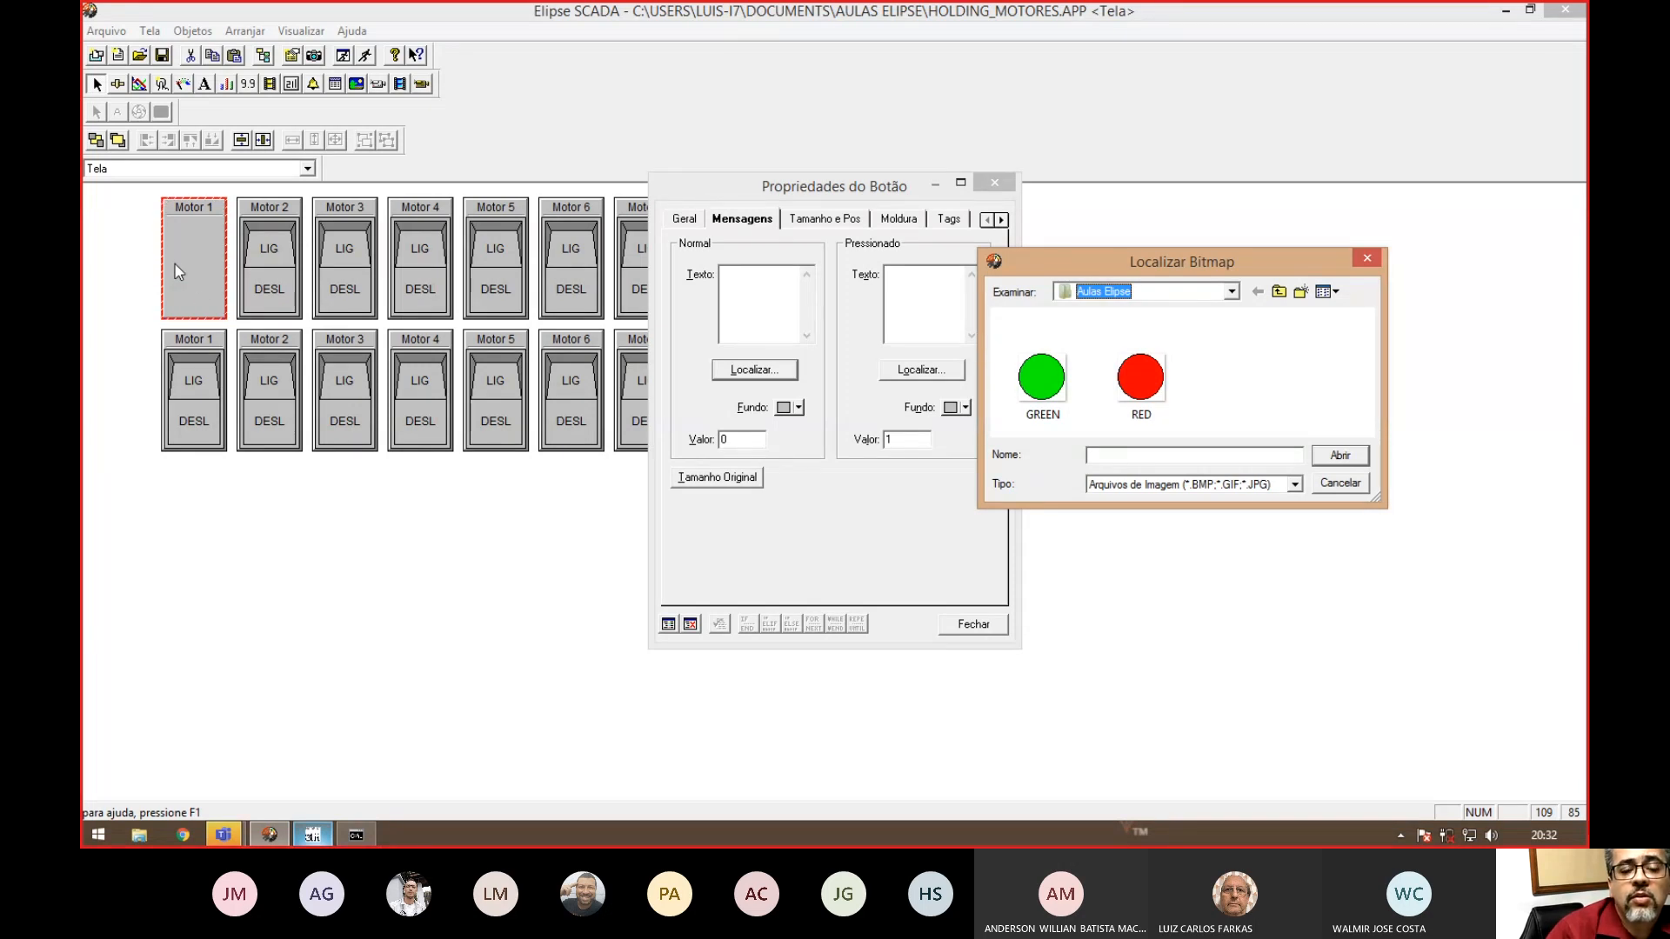
{"action": "left_click", "coordinate": [1055, 384]}
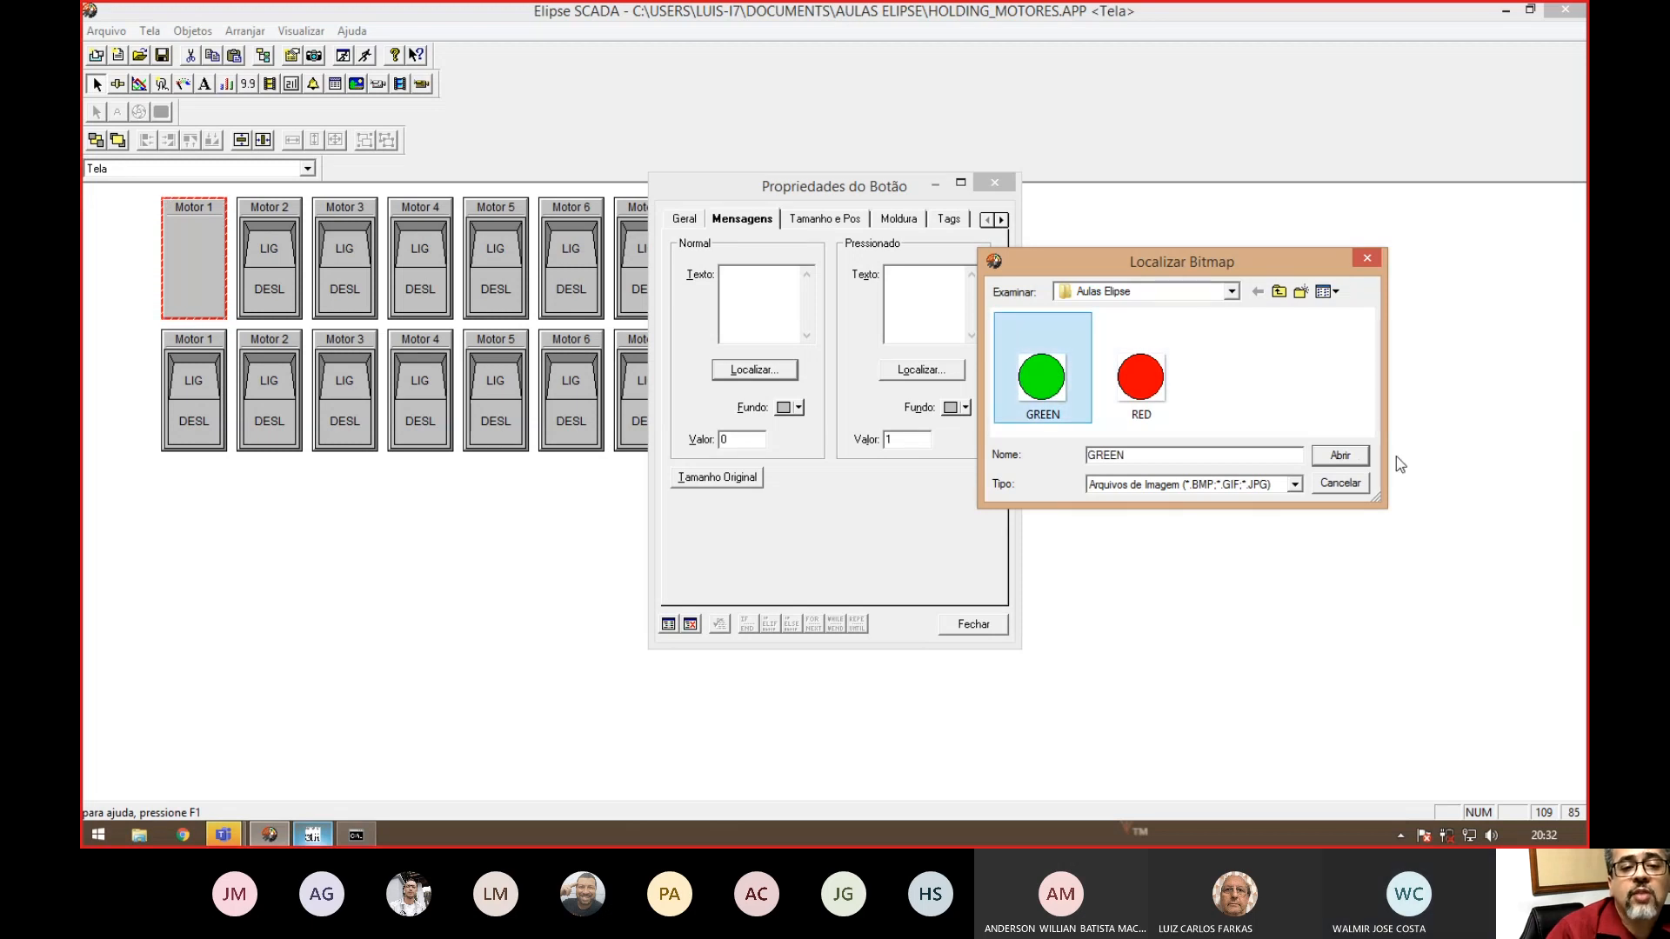
{"action": "key", "text": "Return"}
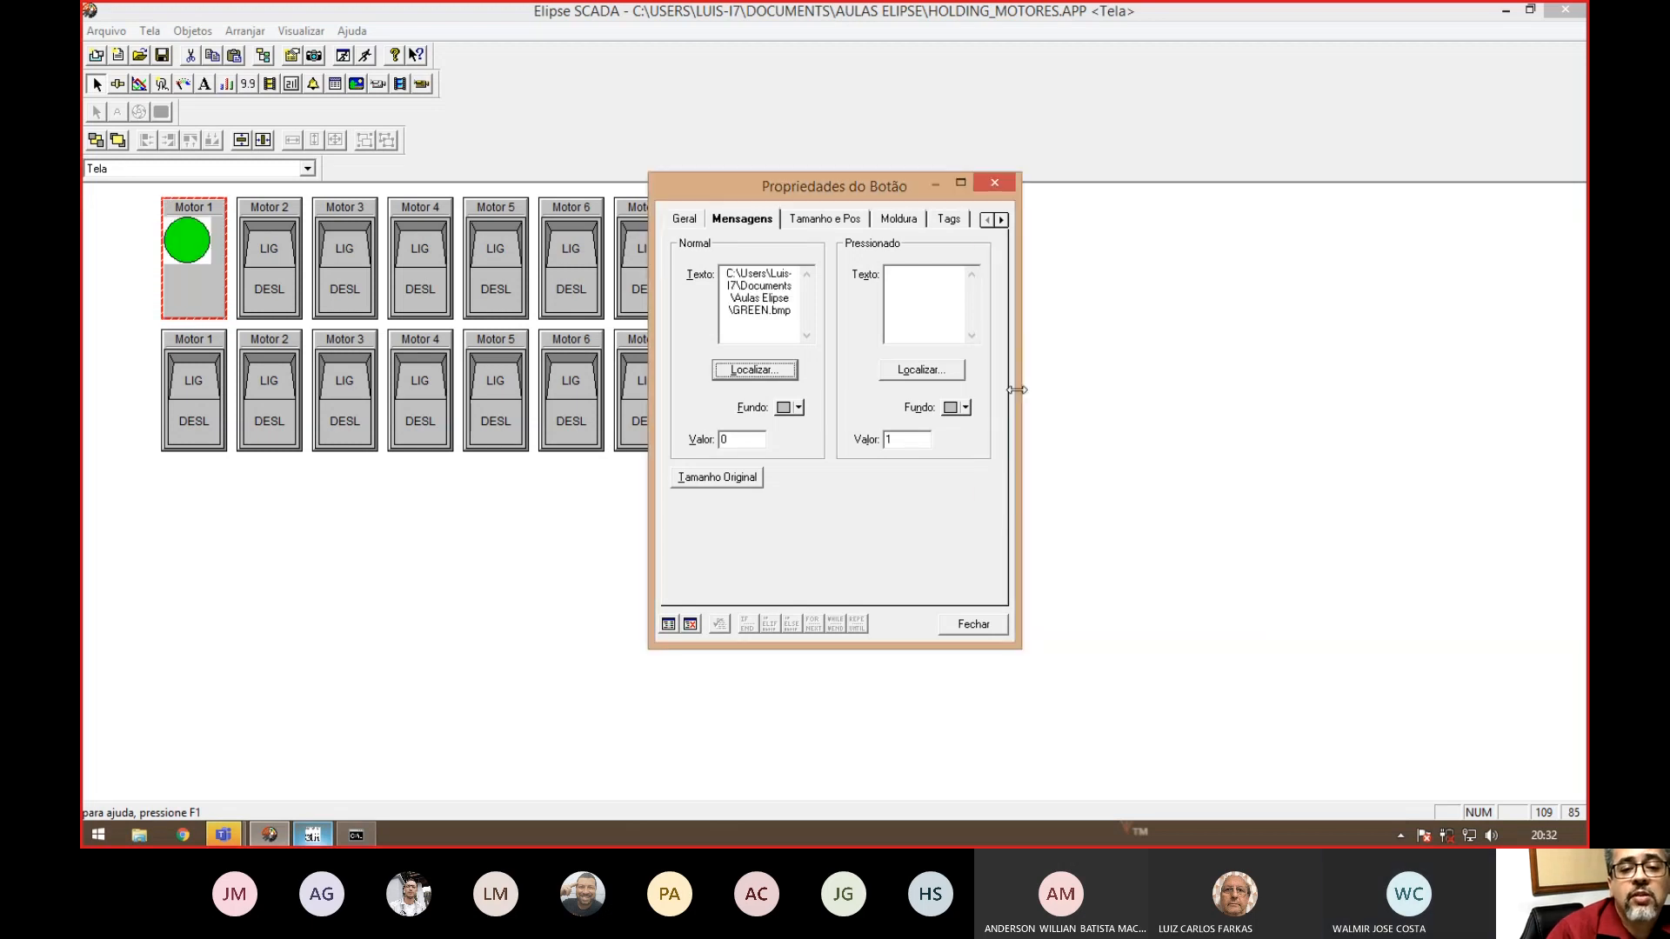
- Assign the RED image to the upper Motor 1 button's Pressionado state and fit the button to the image's original size
{"action": "left_click", "coordinate": [930, 372]}
{"action": "left_click", "coordinate": [1142, 390]}
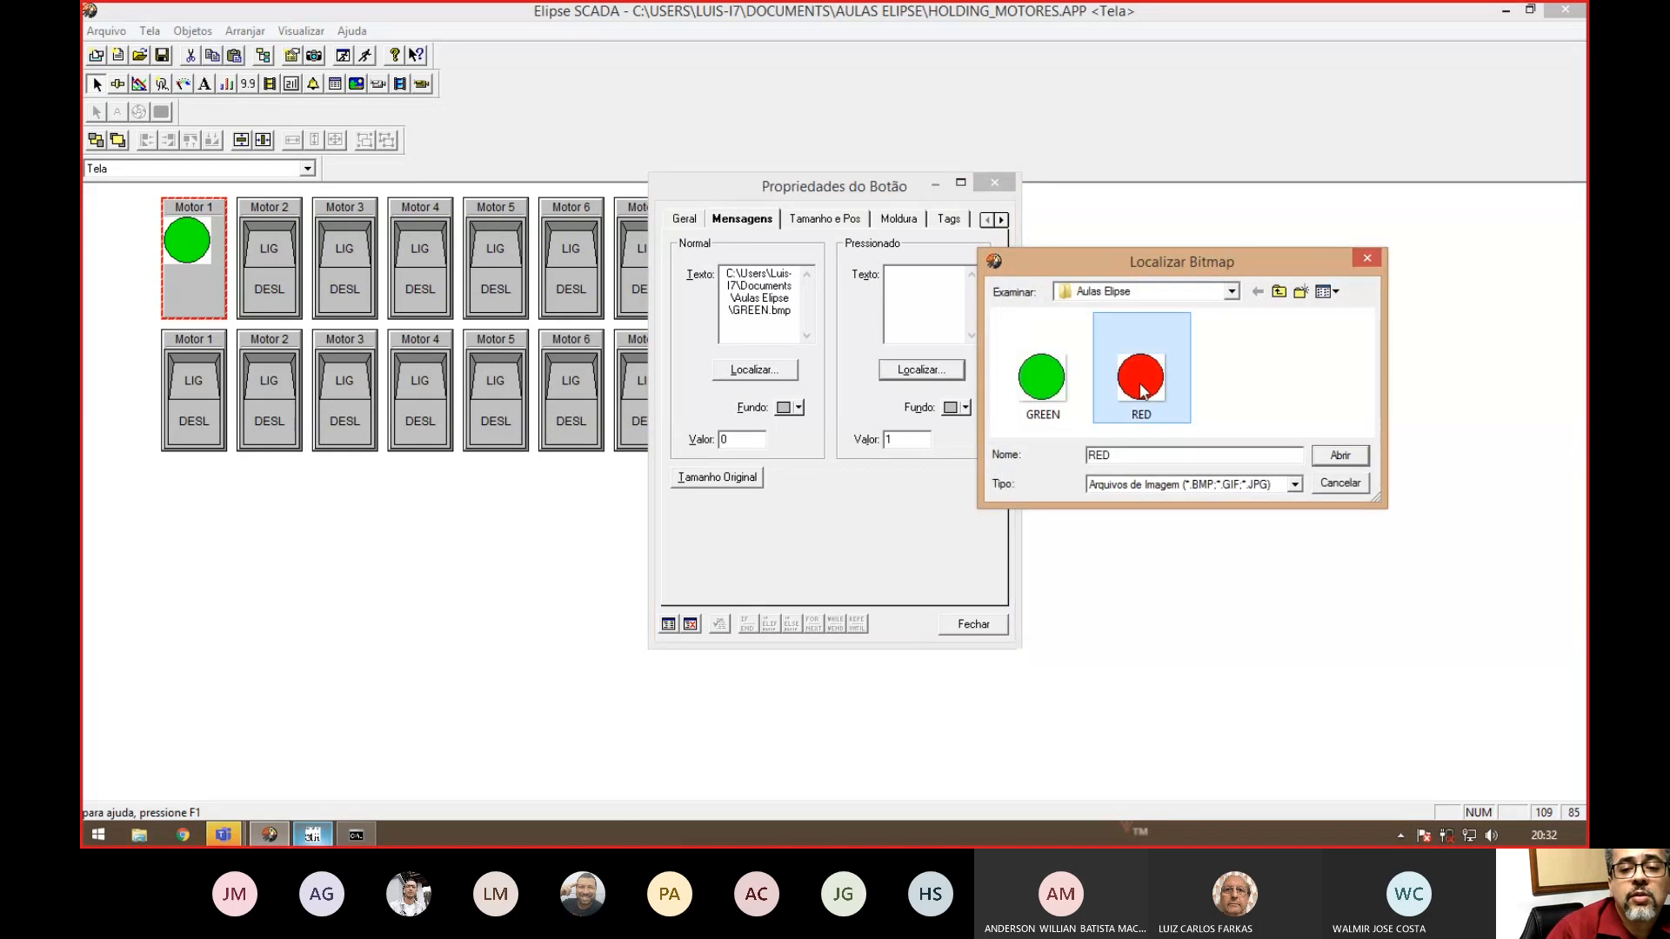
{"action": "left_click", "coordinate": [1350, 460]}
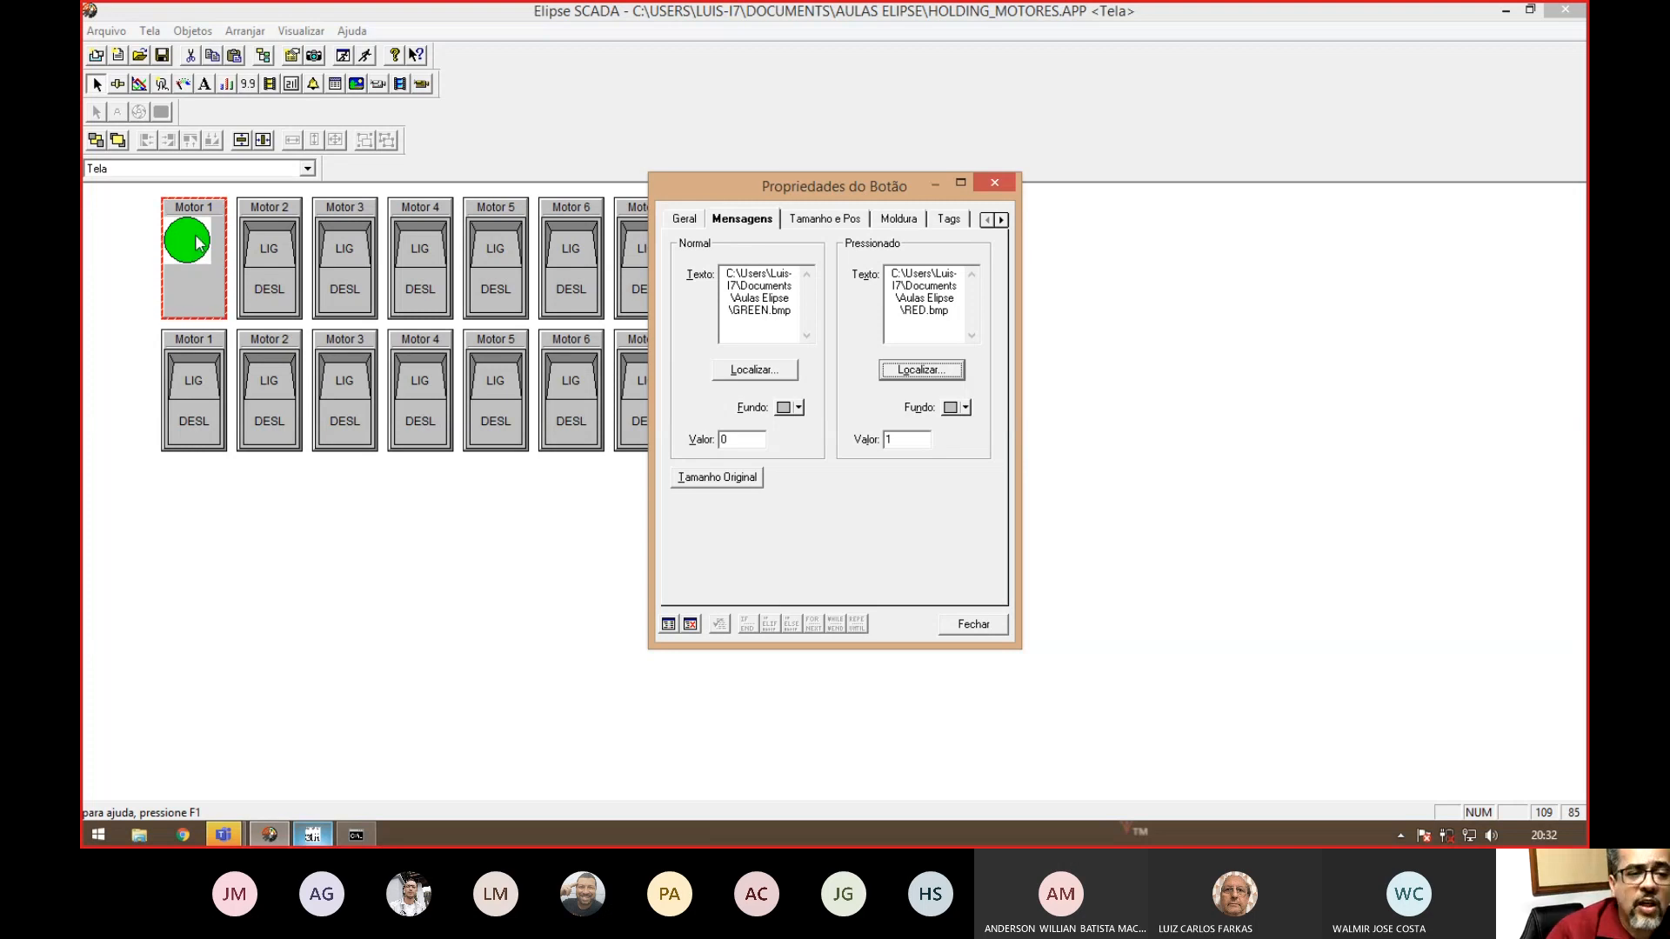
{"action": "left_click", "coordinate": [719, 479]}
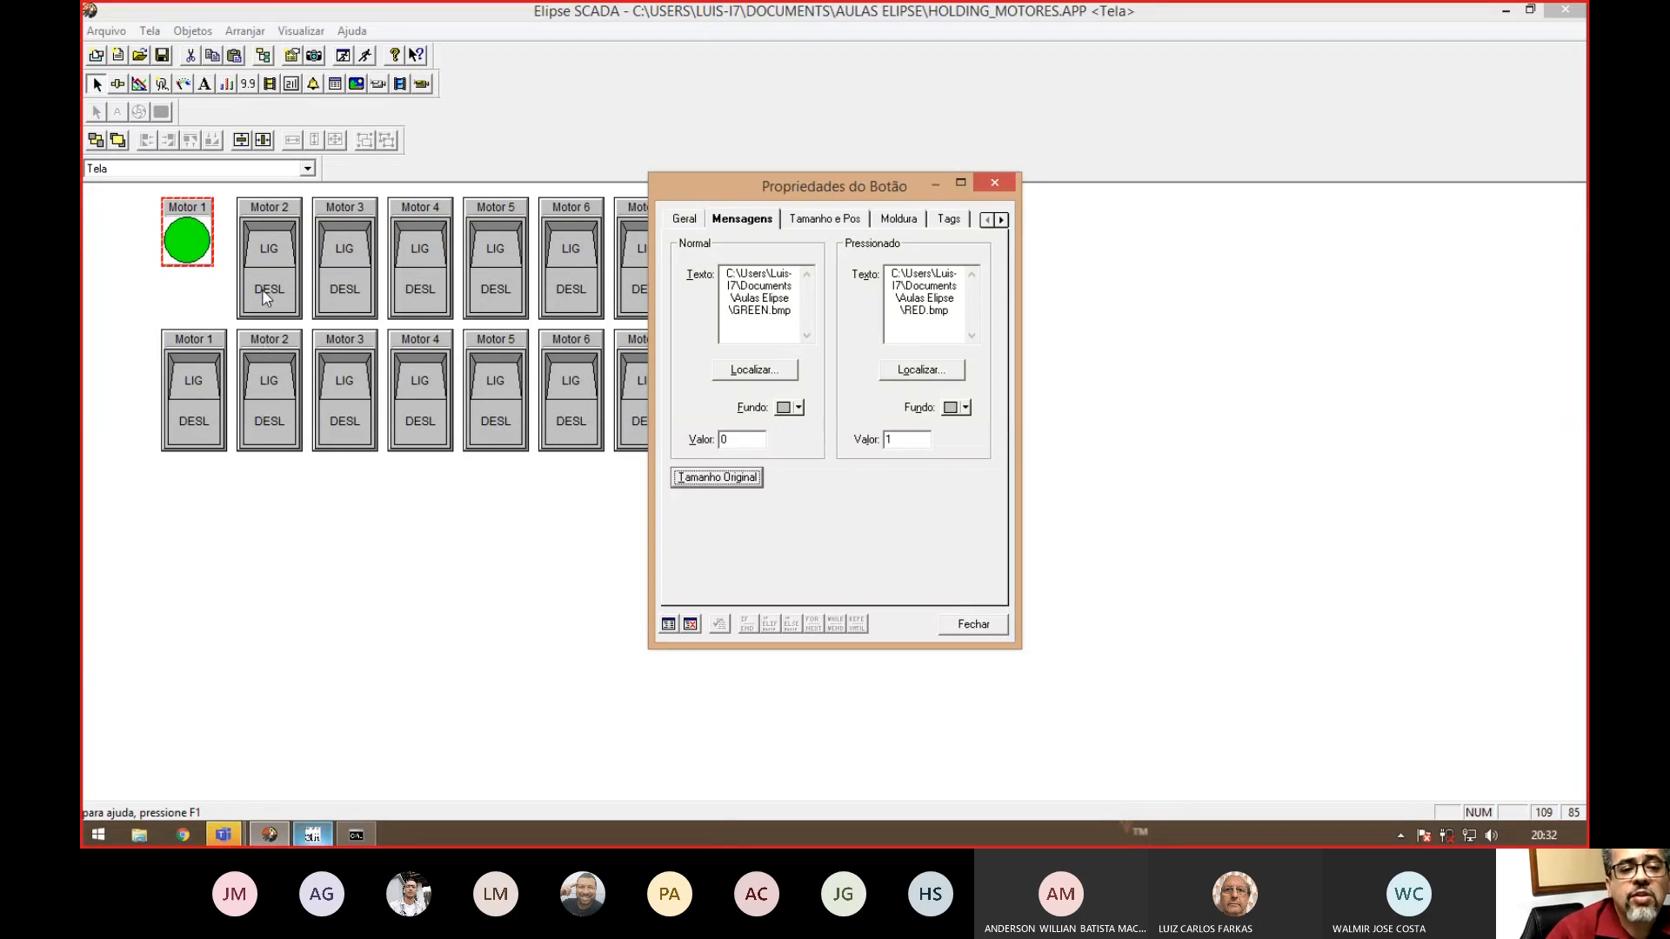
{"action": "left_click", "coordinate": [978, 625]}
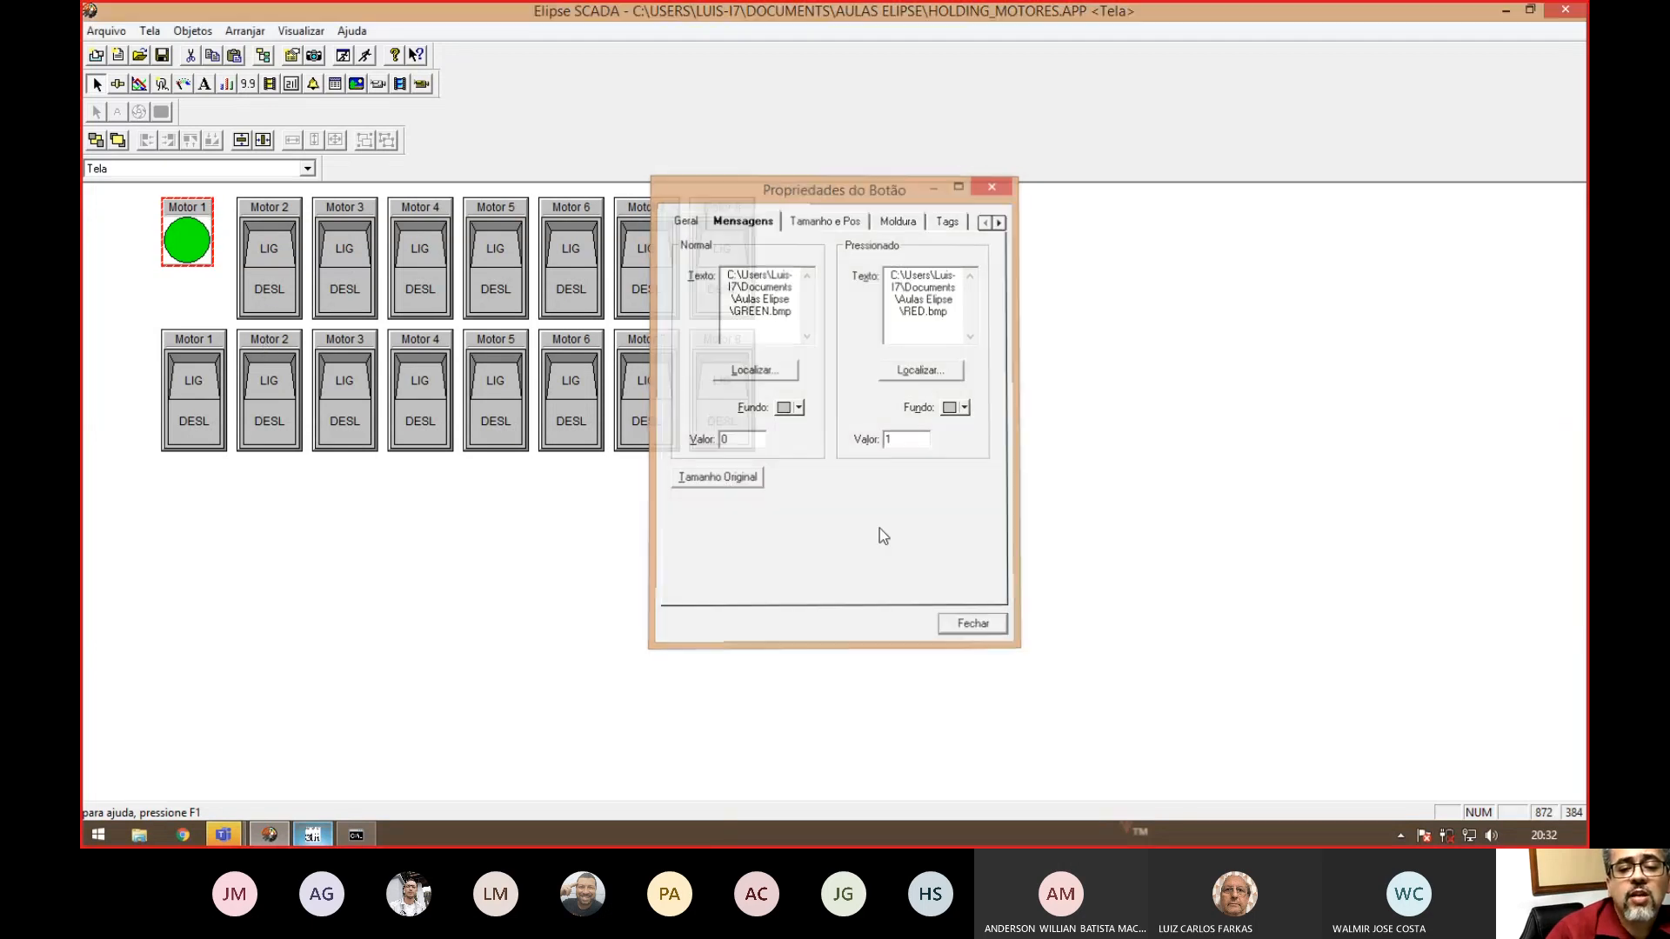
- Convert the upper-row Motor 2 button to the bitmap style and assign the GREEN image to its Normal state
{"action": "double_click", "coordinate": [266, 269]}
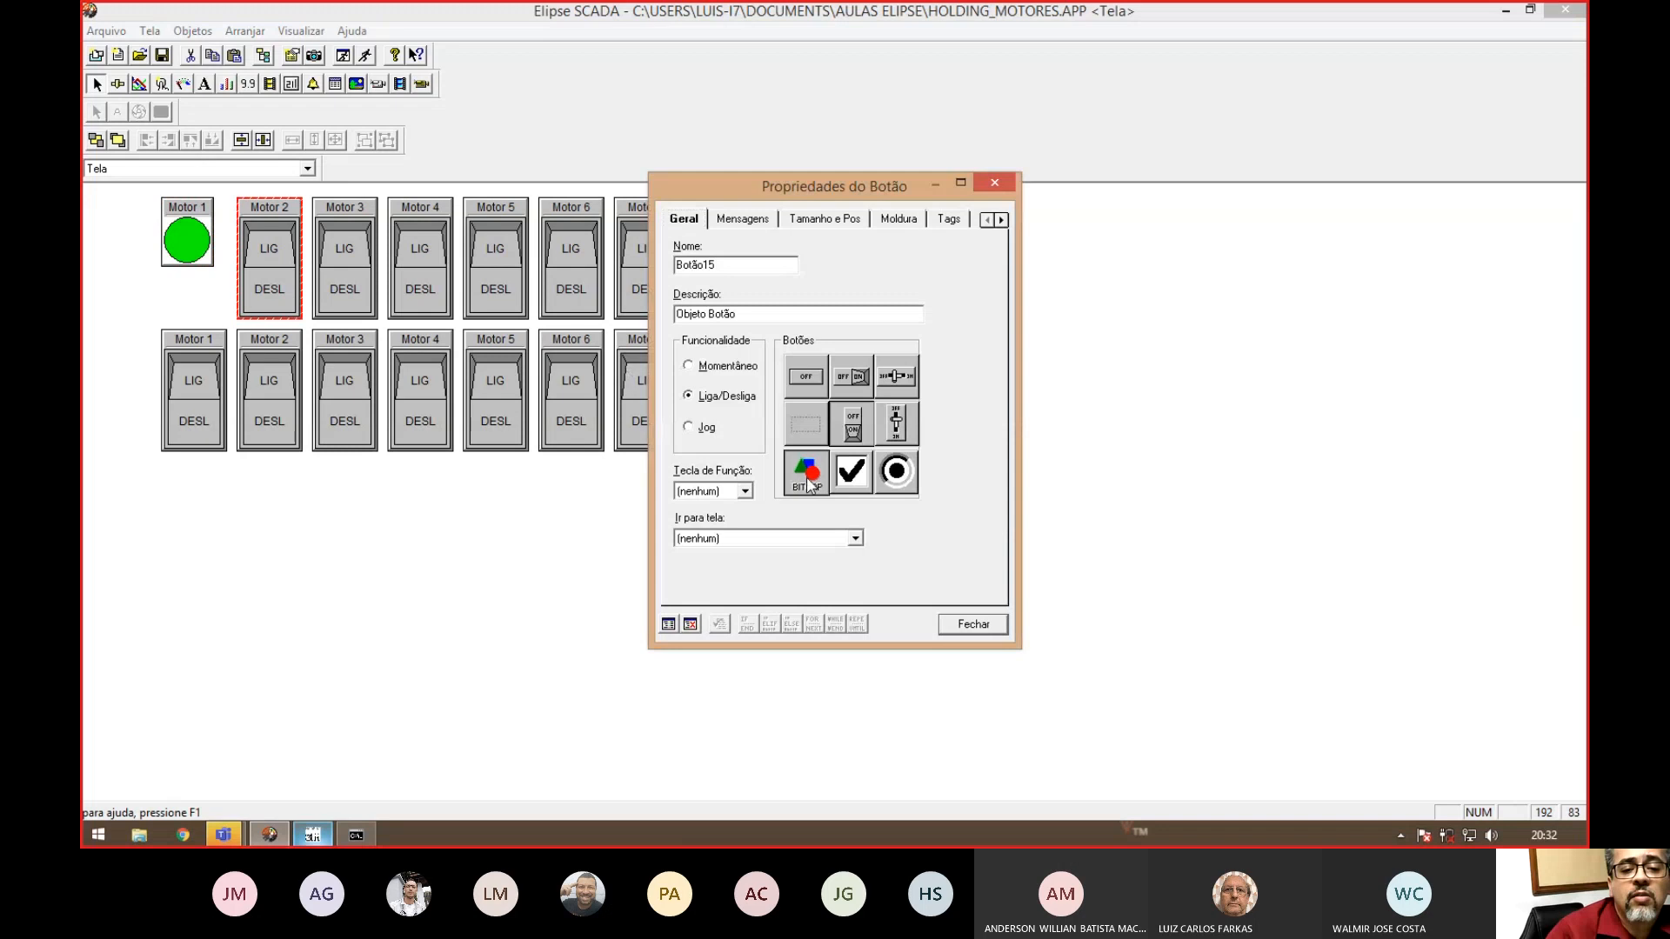
{"action": "left_click", "coordinate": [807, 481]}
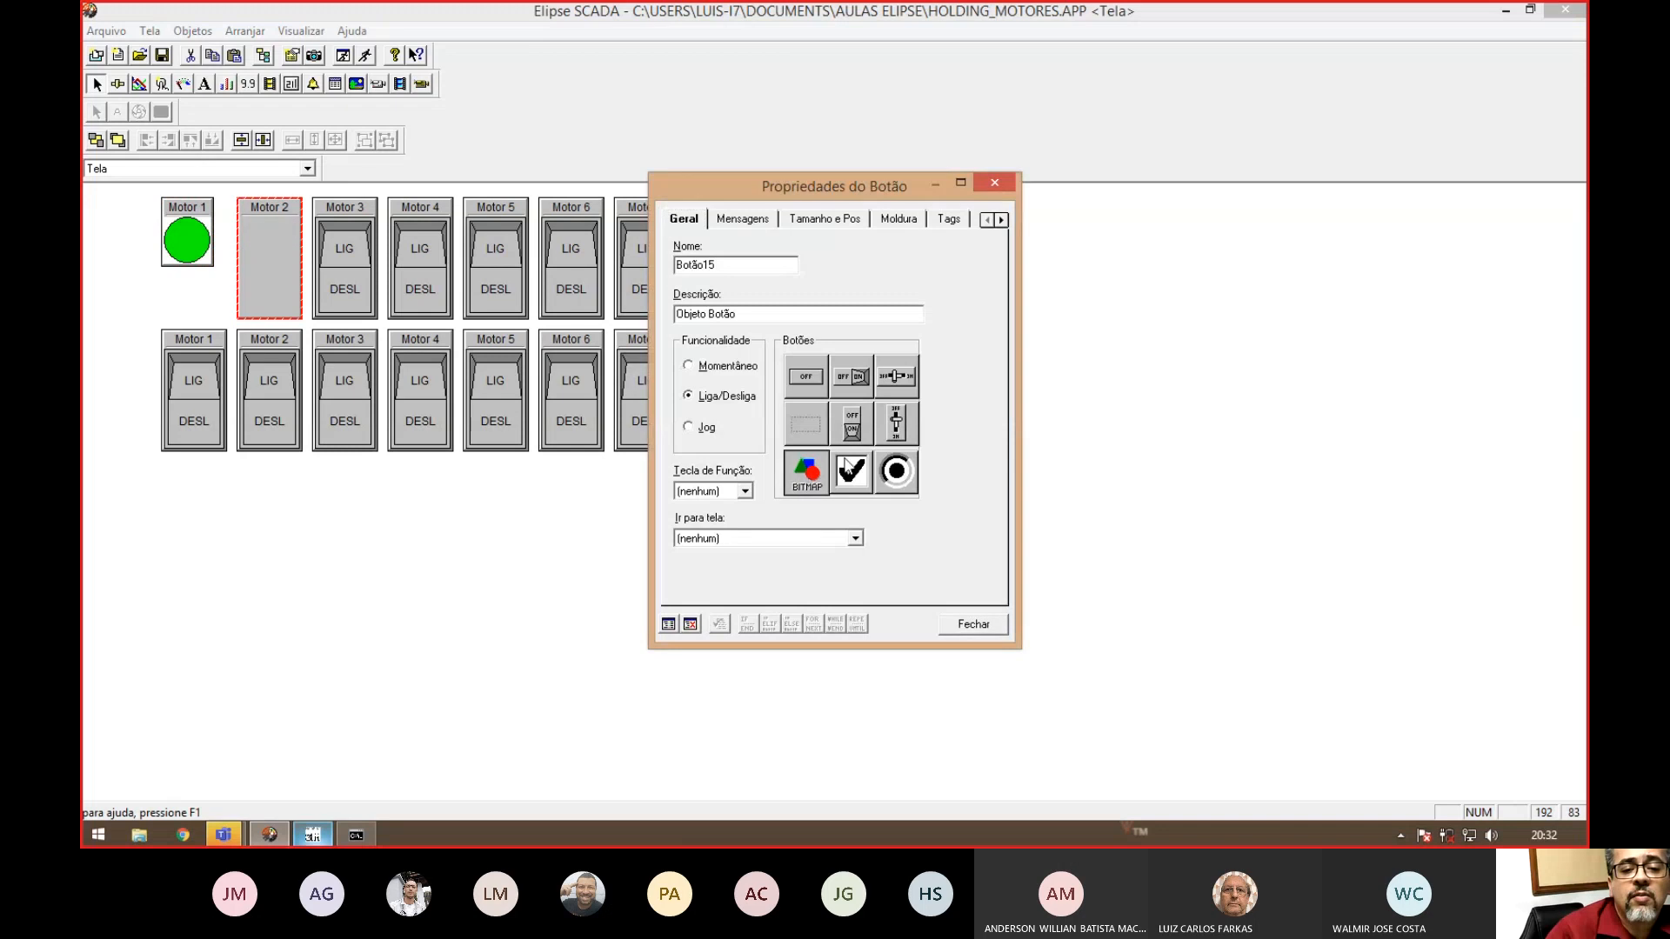
{"action": "left_click", "coordinate": [745, 219]}
{"action": "left_click", "coordinate": [779, 380]}
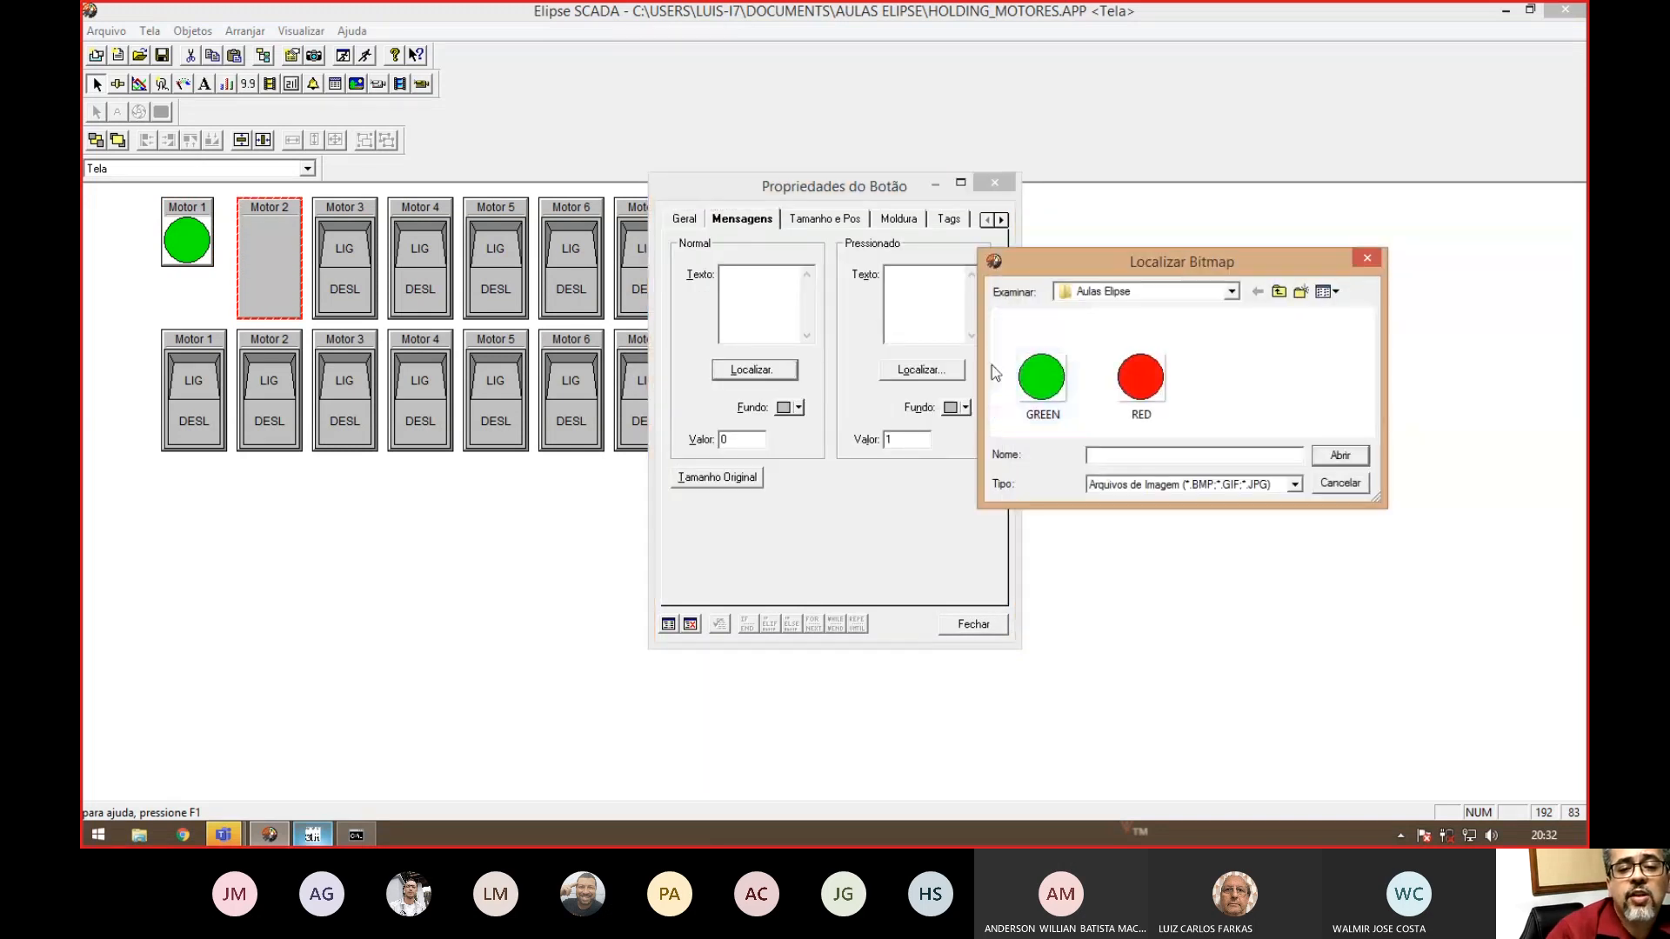
{"action": "left_click", "coordinate": [1042, 374]}
{"action": "left_click", "coordinate": [1337, 461]}
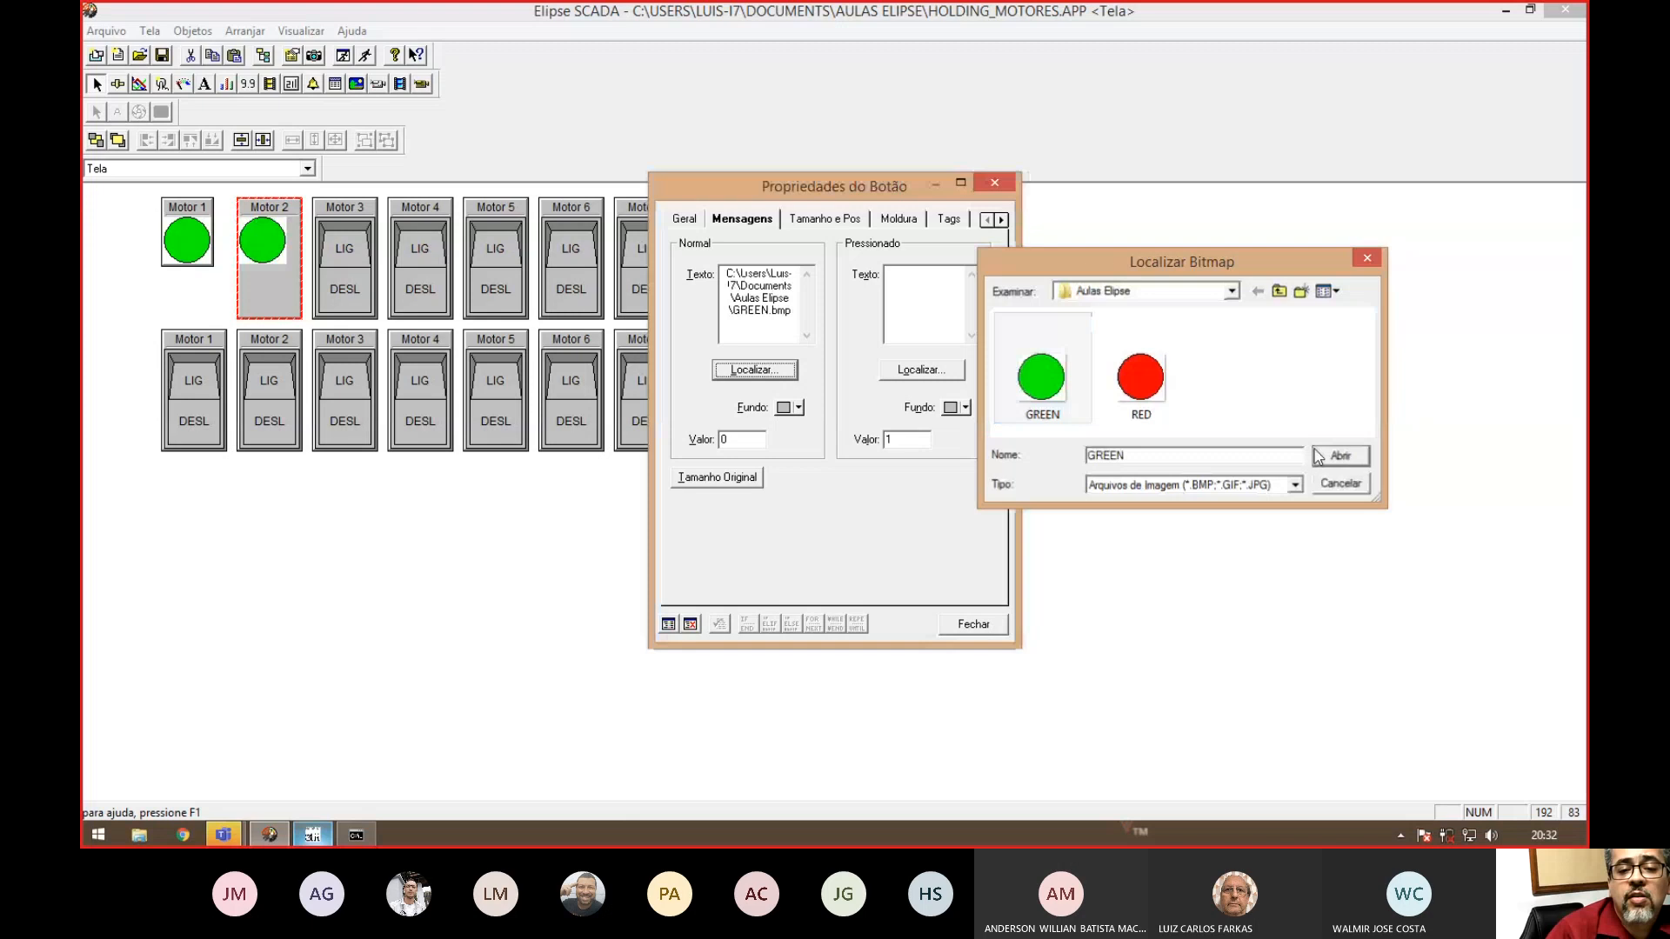
- Assign the RED image to the upper Motor 2 button's Pressionado state and fit the button to the image's original size
{"action": "left_click", "coordinate": [922, 369]}
{"action": "left_click", "coordinate": [1140, 376]}
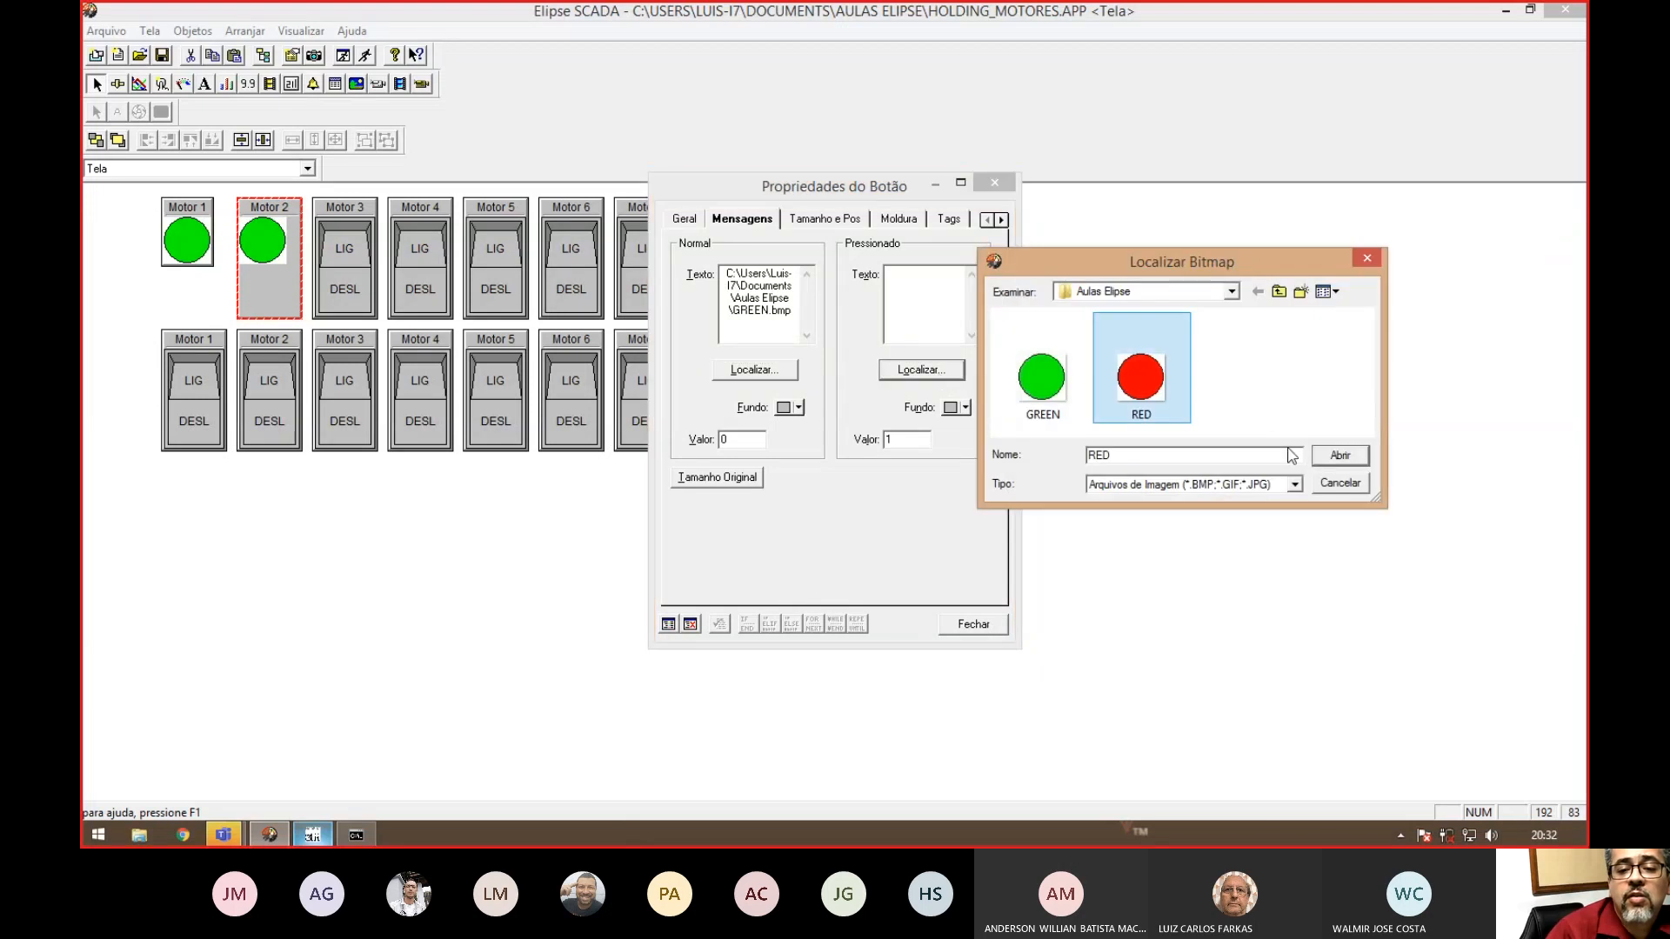
{"action": "left_click", "coordinate": [1342, 459]}
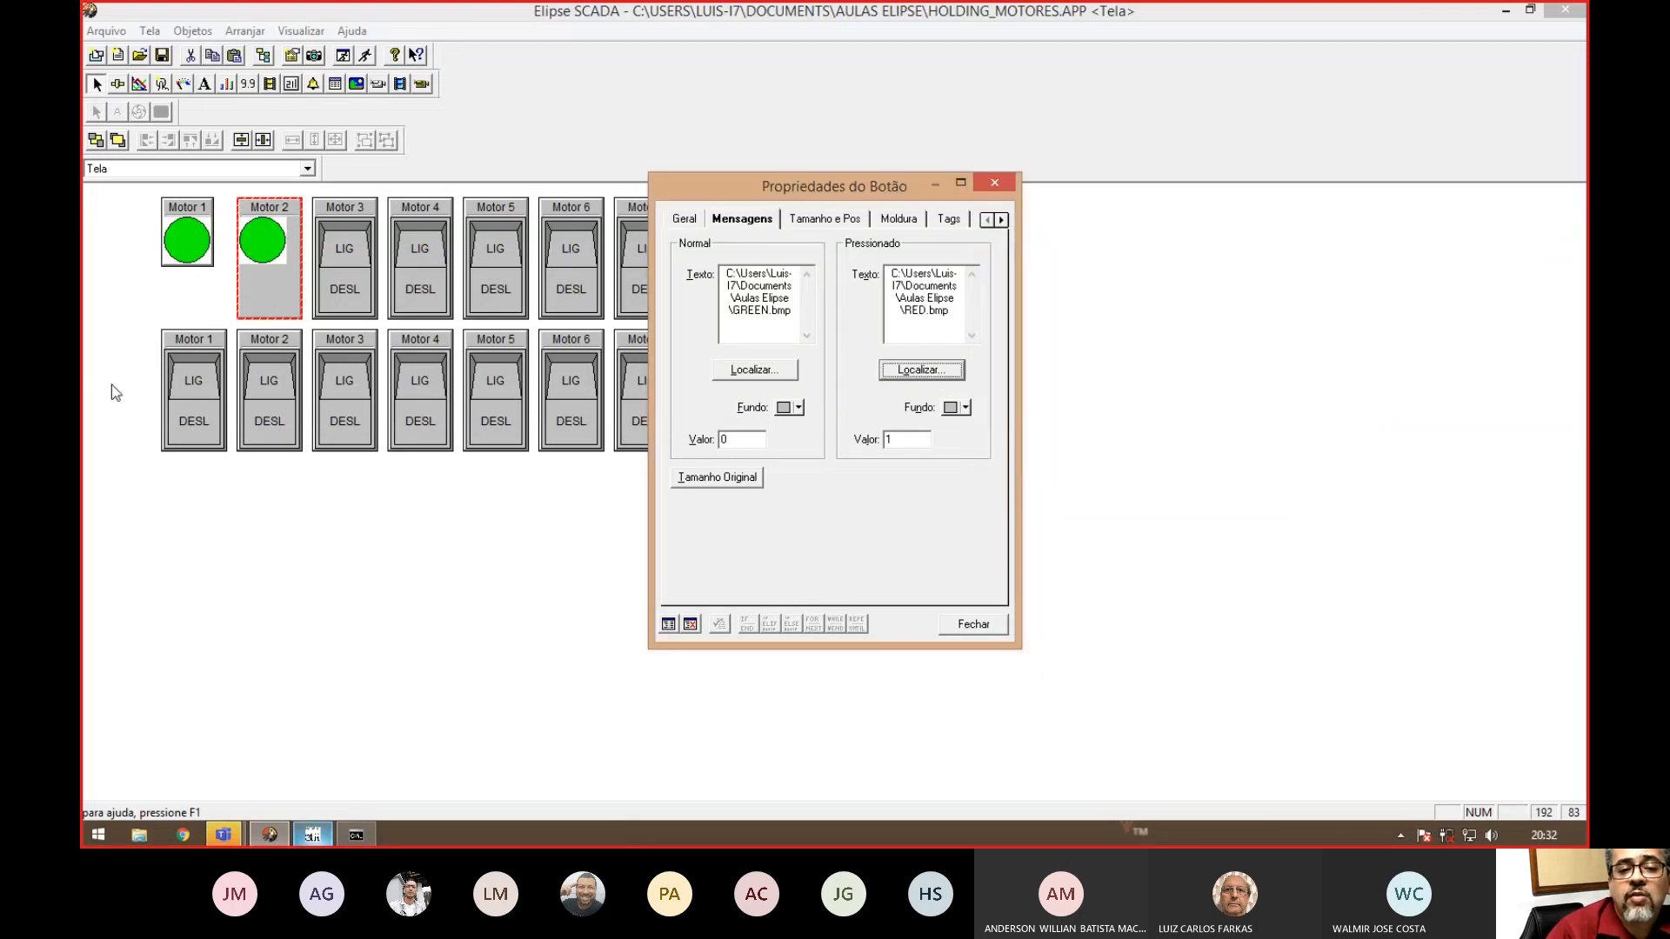
{"action": "left_click", "coordinate": [696, 481]}
{"action": "left_click", "coordinate": [960, 626]}
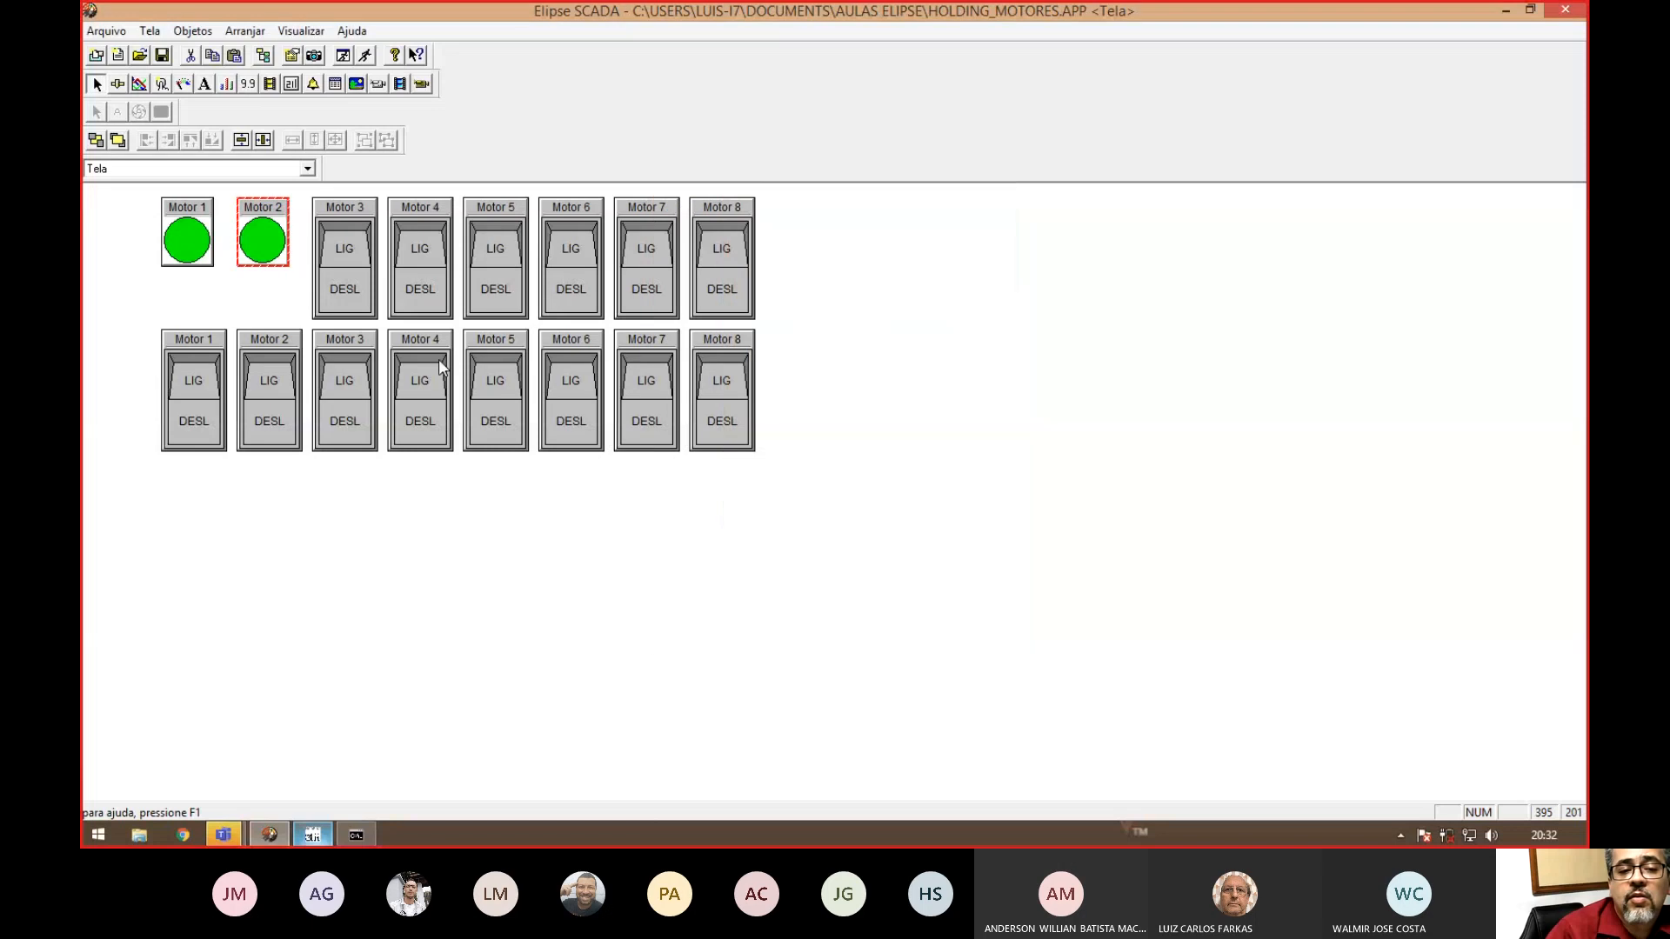
- Check the upper-row Motor 3 button's tag, convert it to the bitmap style and assign GREEN to its Normal state
{"action": "left_click", "coordinate": [352, 293]}
{"action": "double_click", "coordinate": [352, 293]}
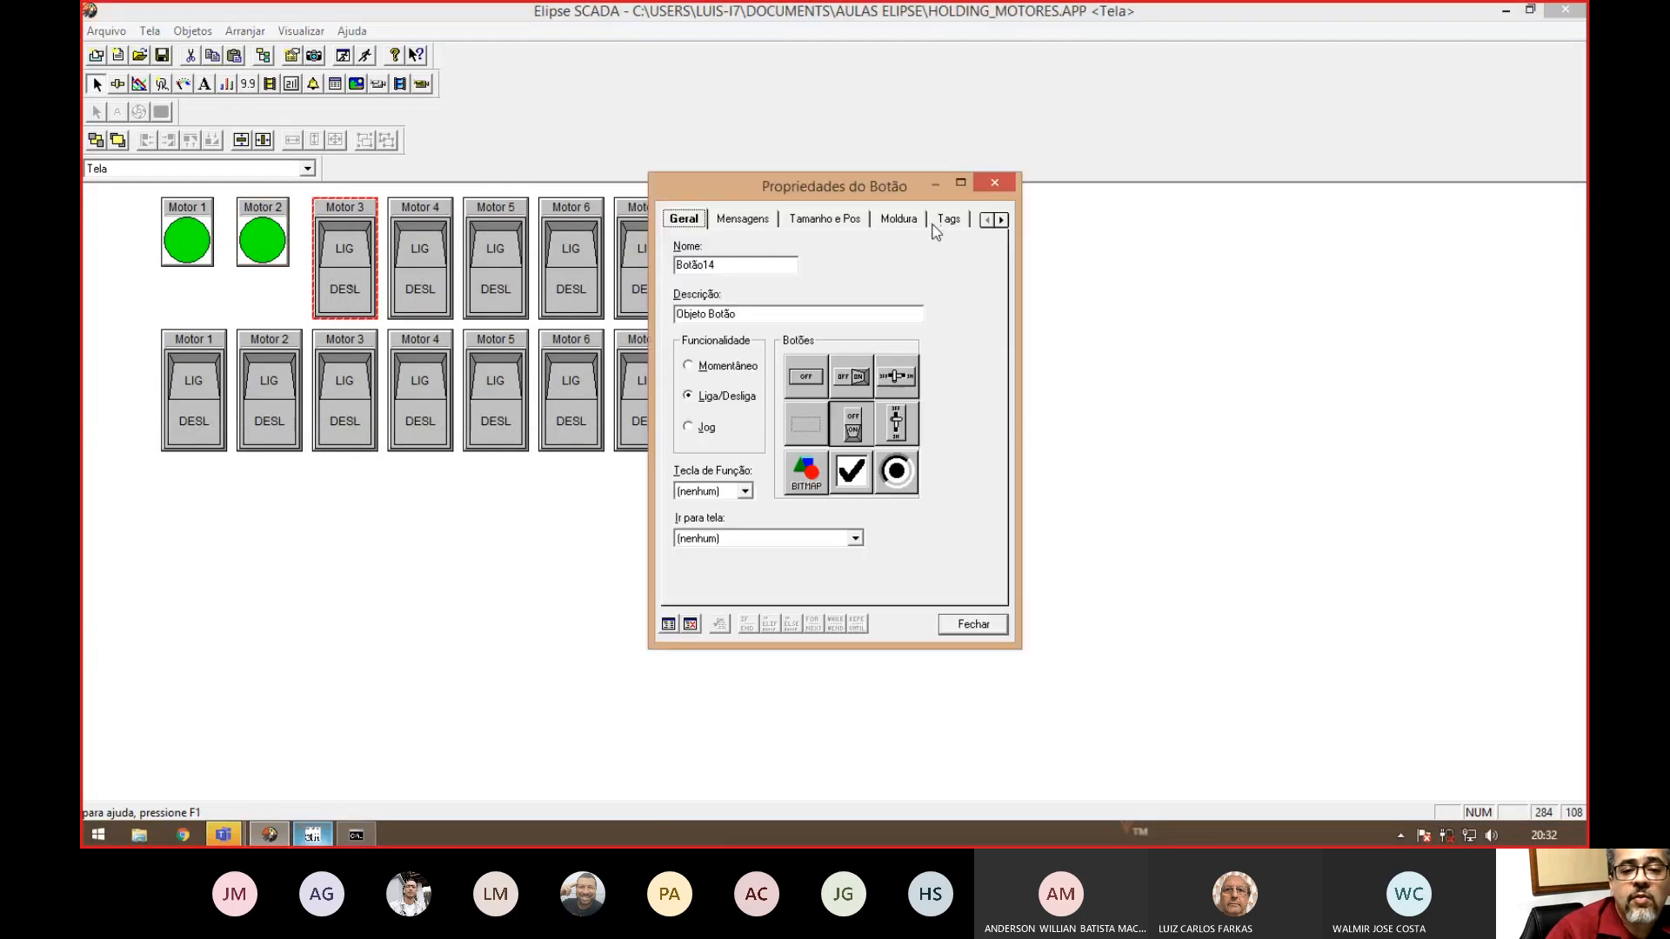
{"action": "left_click", "coordinate": [948, 219]}
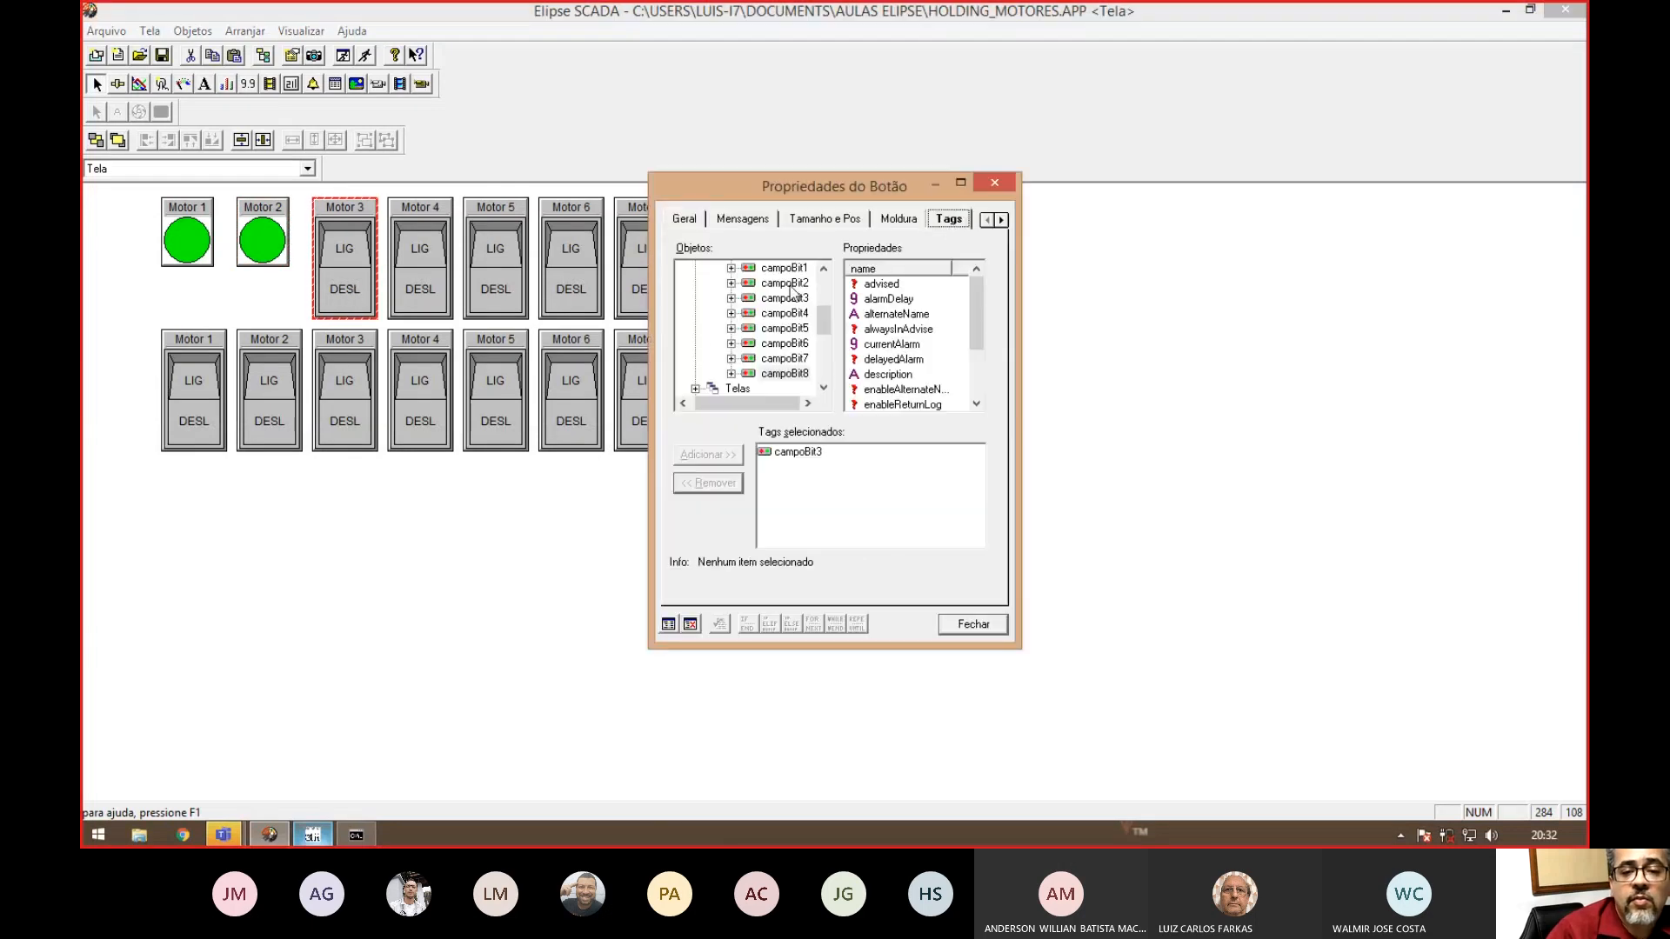
{"action": "left_click", "coordinate": [687, 223]}
{"action": "left_click", "coordinate": [807, 482]}
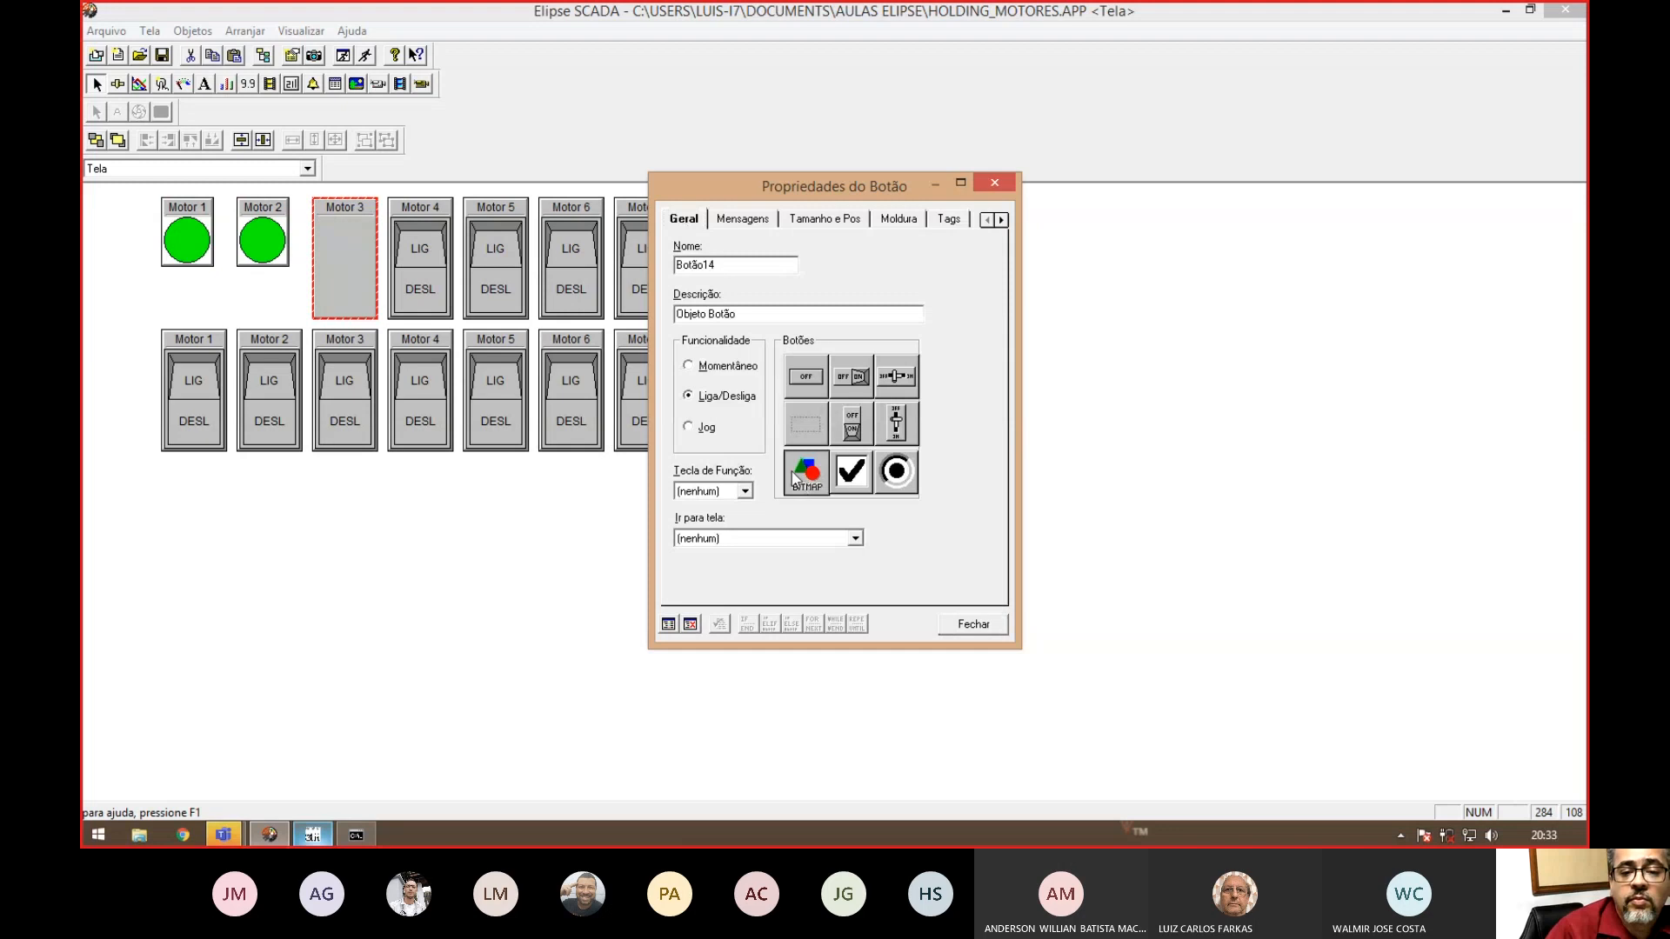
{"action": "left_click", "coordinate": [741, 220]}
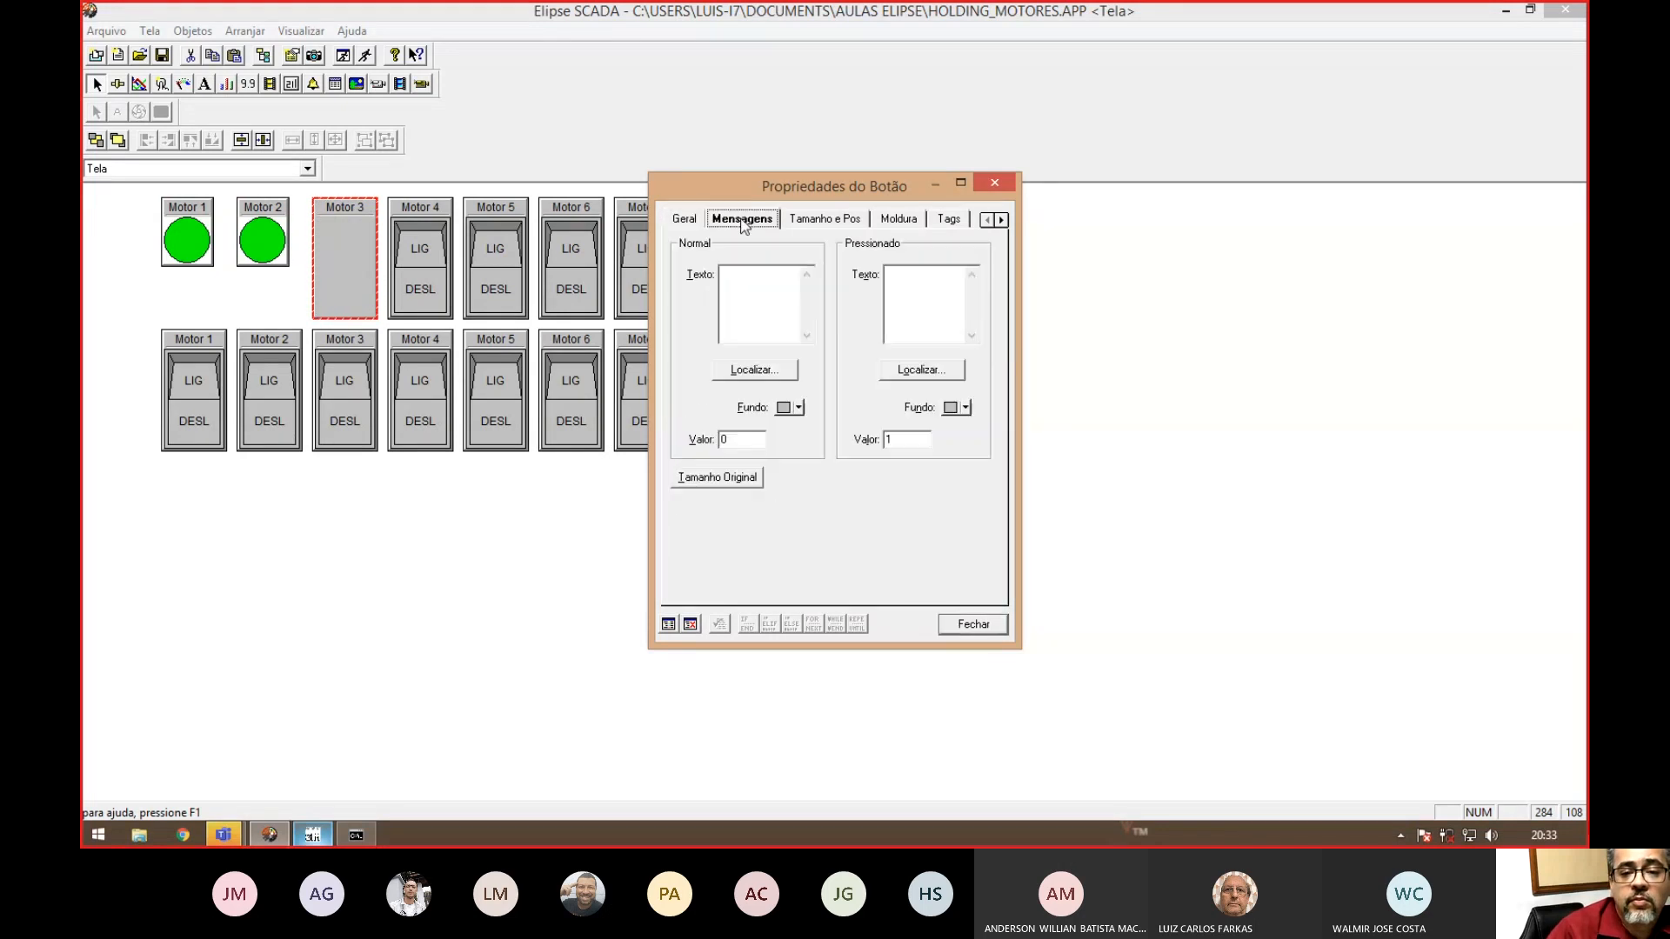
{"action": "left_click", "coordinate": [754, 370]}
{"action": "left_click", "coordinate": [1025, 379]}
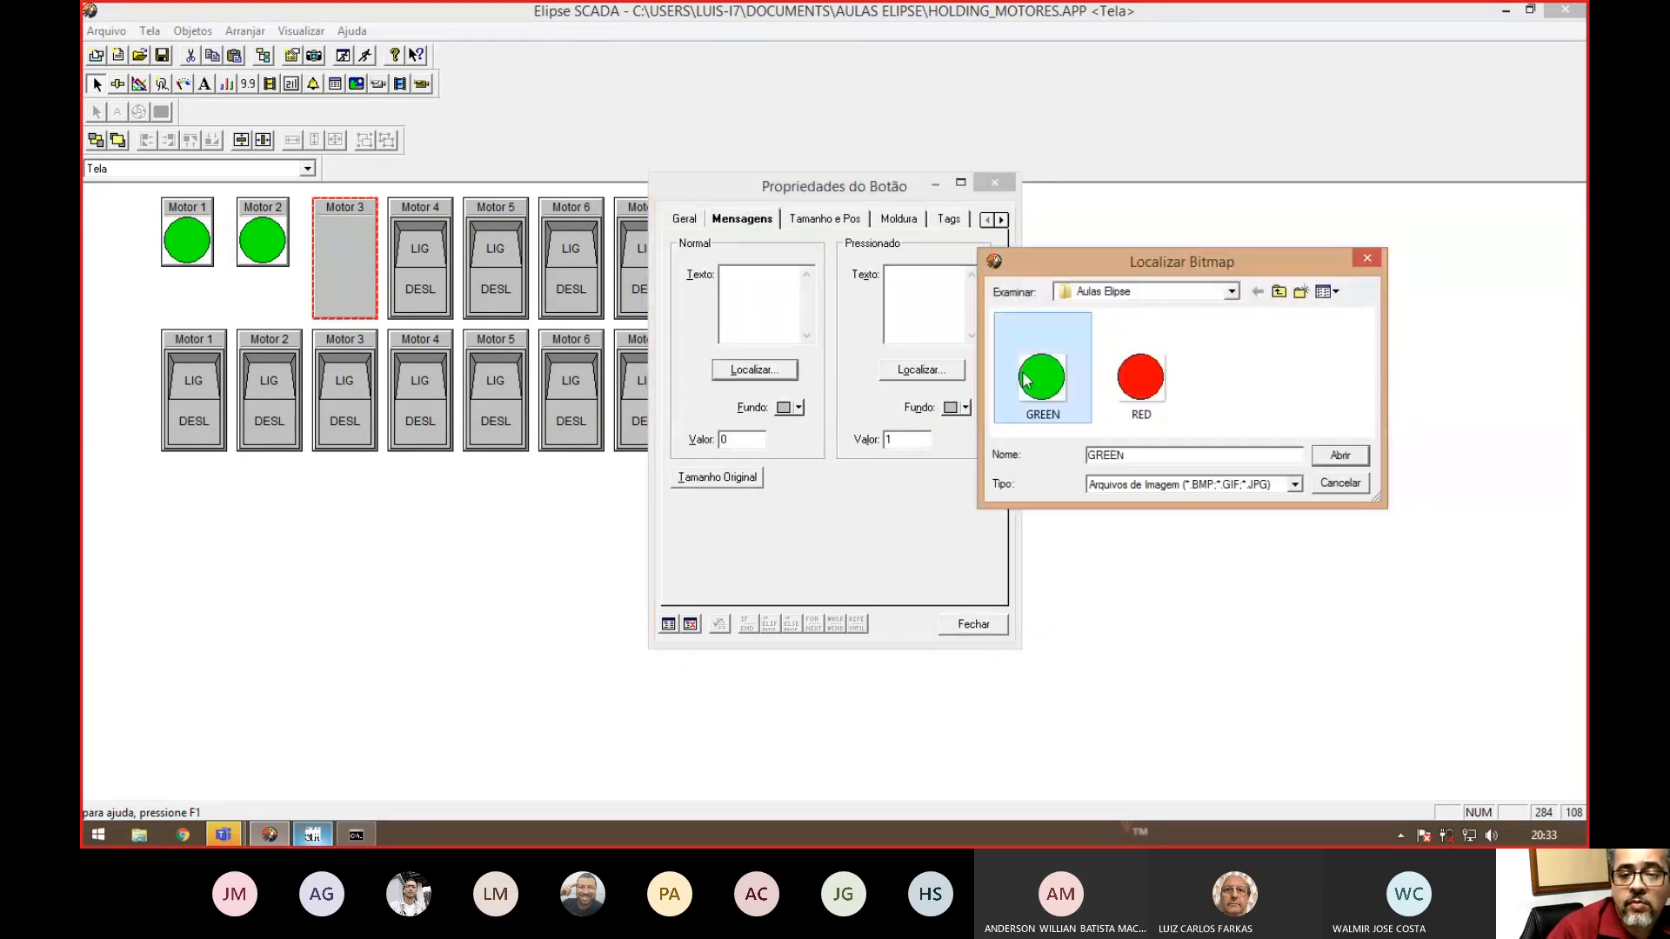
{"action": "double_click", "coordinate": [1067, 393]}
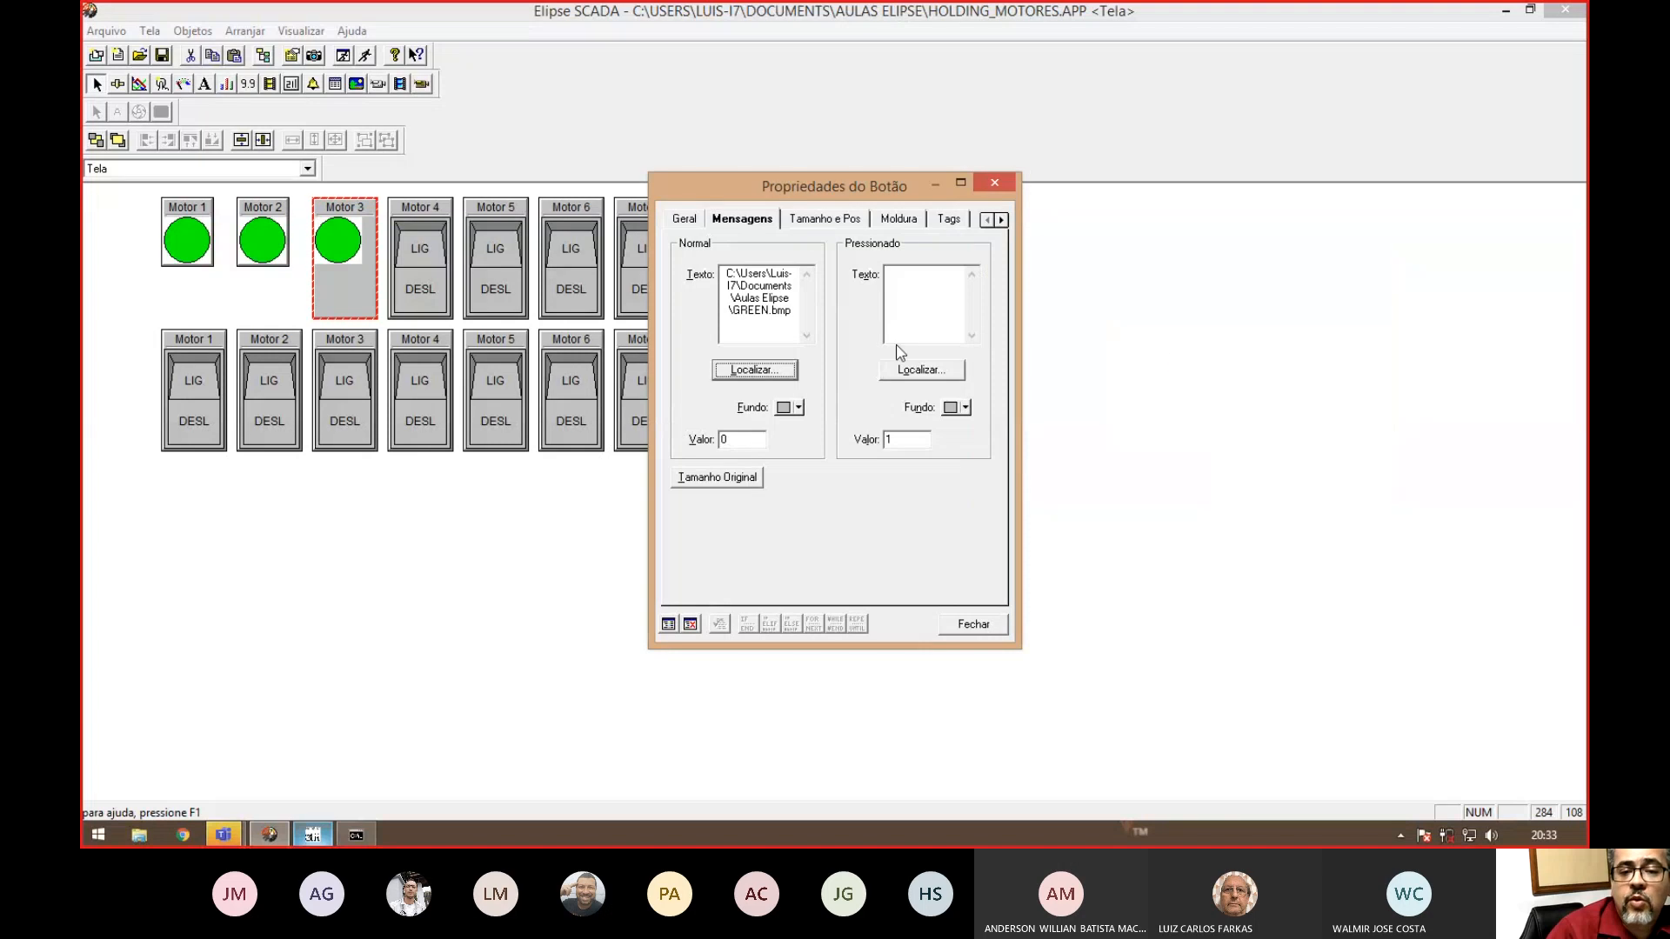
- Assign the RED image to the upper Motor 3 button's Pressionado state and fit the button to the image's original size
{"action": "left_click", "coordinate": [915, 374]}
{"action": "left_click", "coordinate": [1137, 386]}
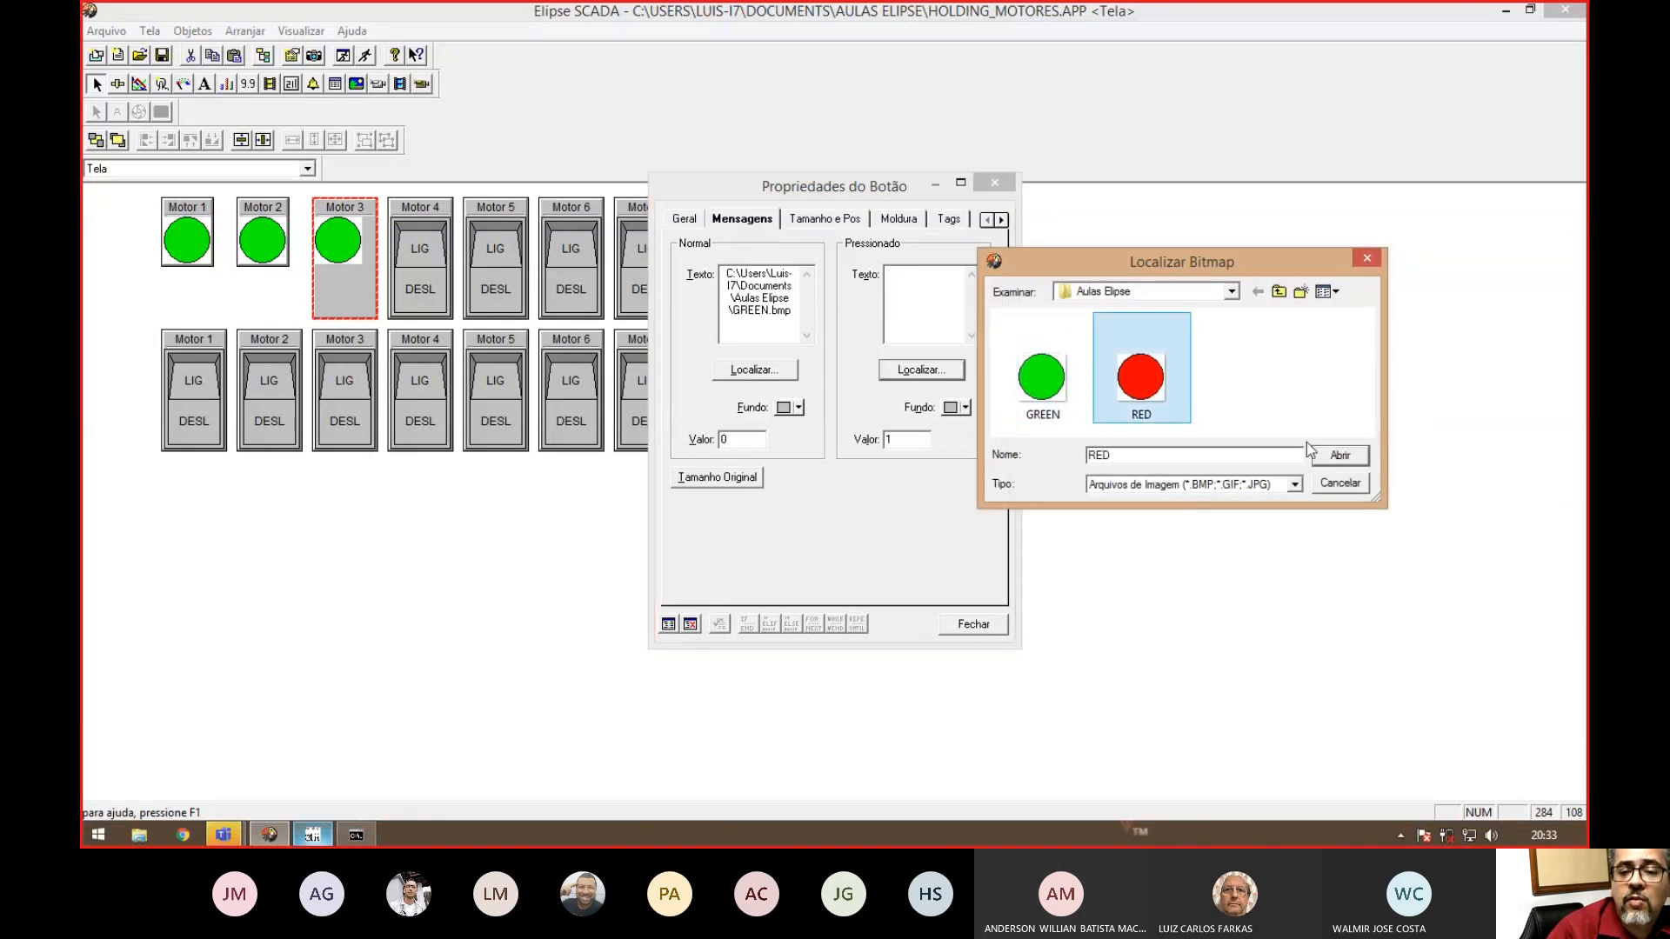
{"action": "left_click", "coordinate": [1328, 454]}
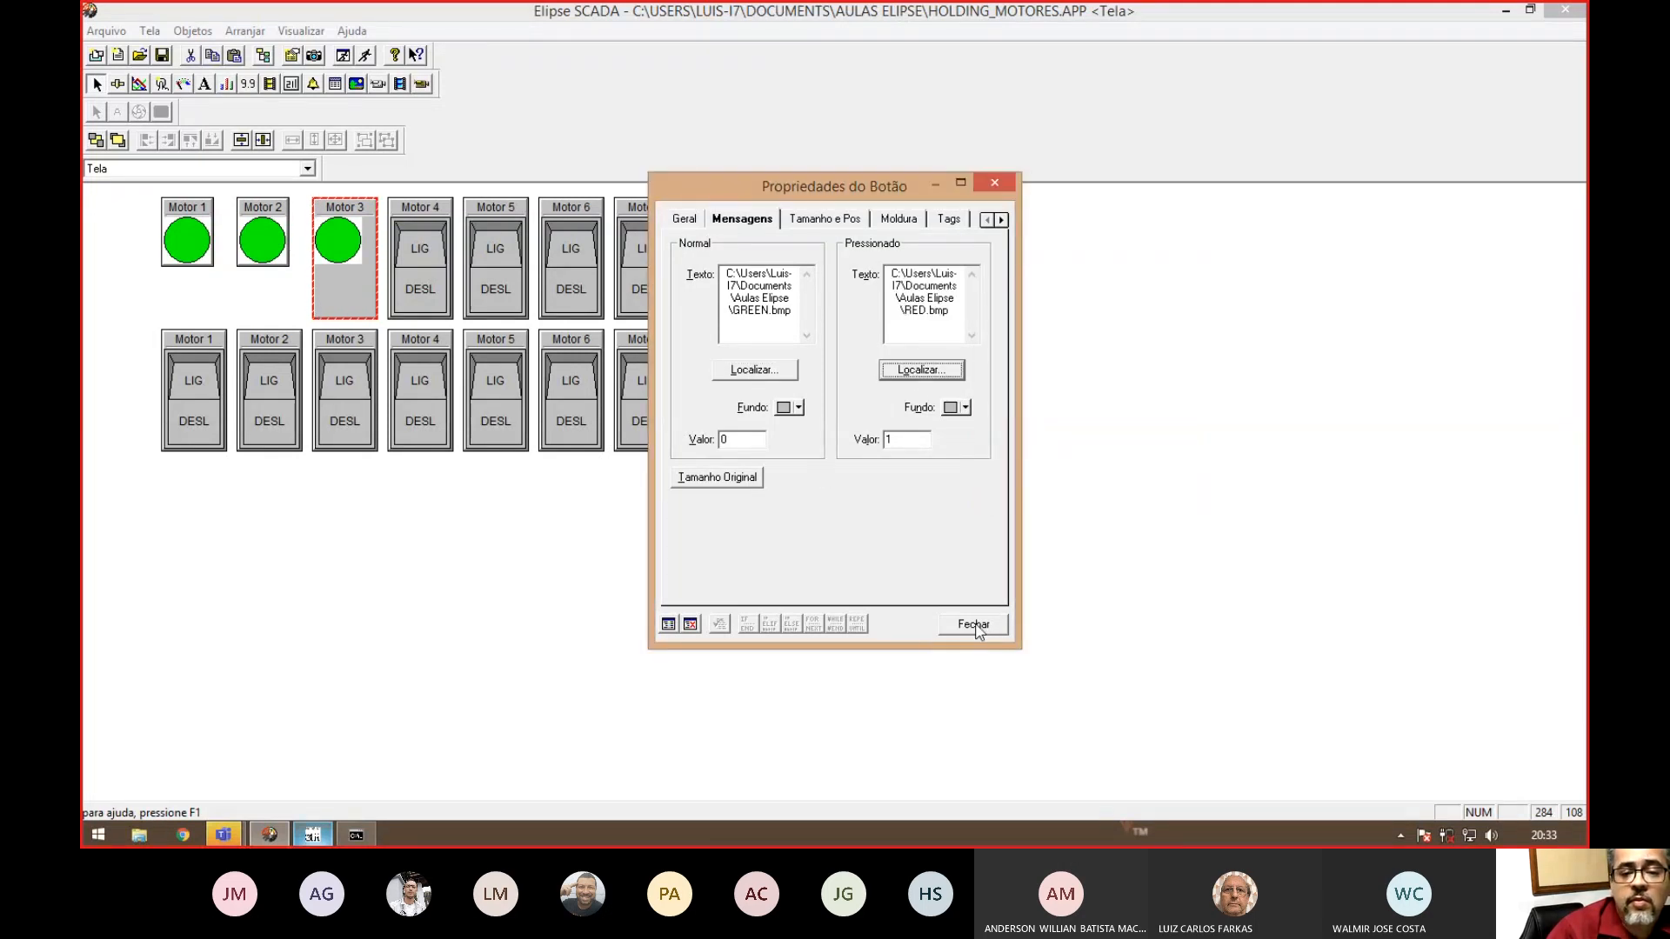
{"action": "left_click", "coordinate": [753, 482]}
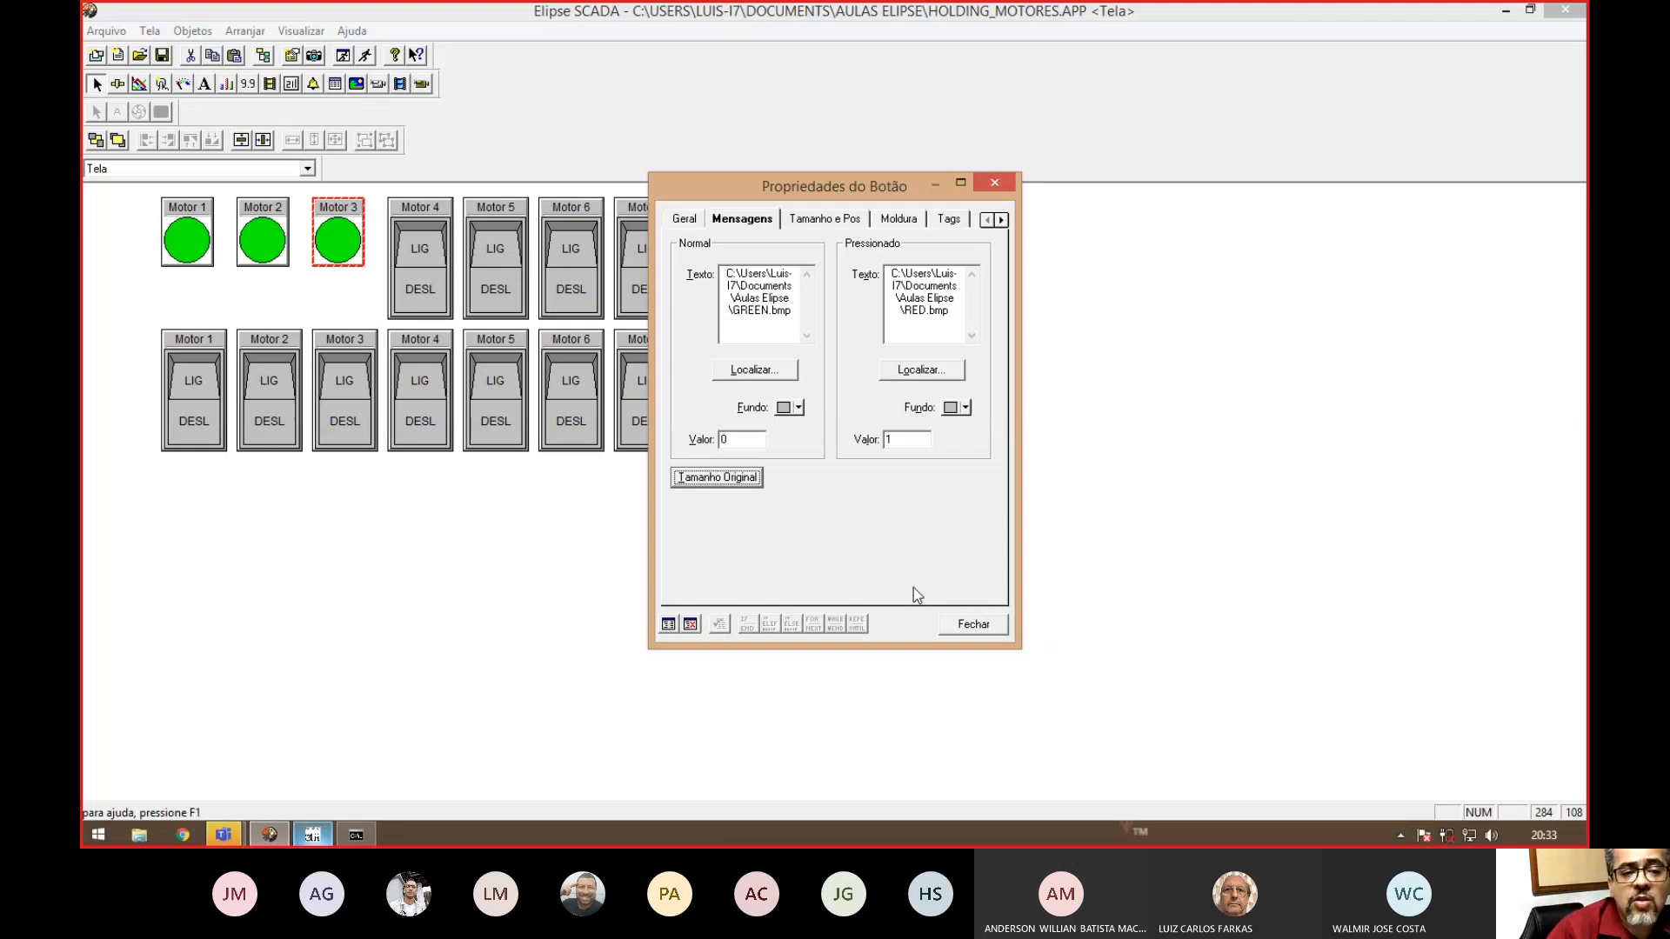
{"action": "left_click", "coordinate": [966, 625]}
- Convert the upper-row Motor 4 button to the bitmap style and assign the GREEN image to its Normal state
{"action": "double_click", "coordinate": [420, 255]}
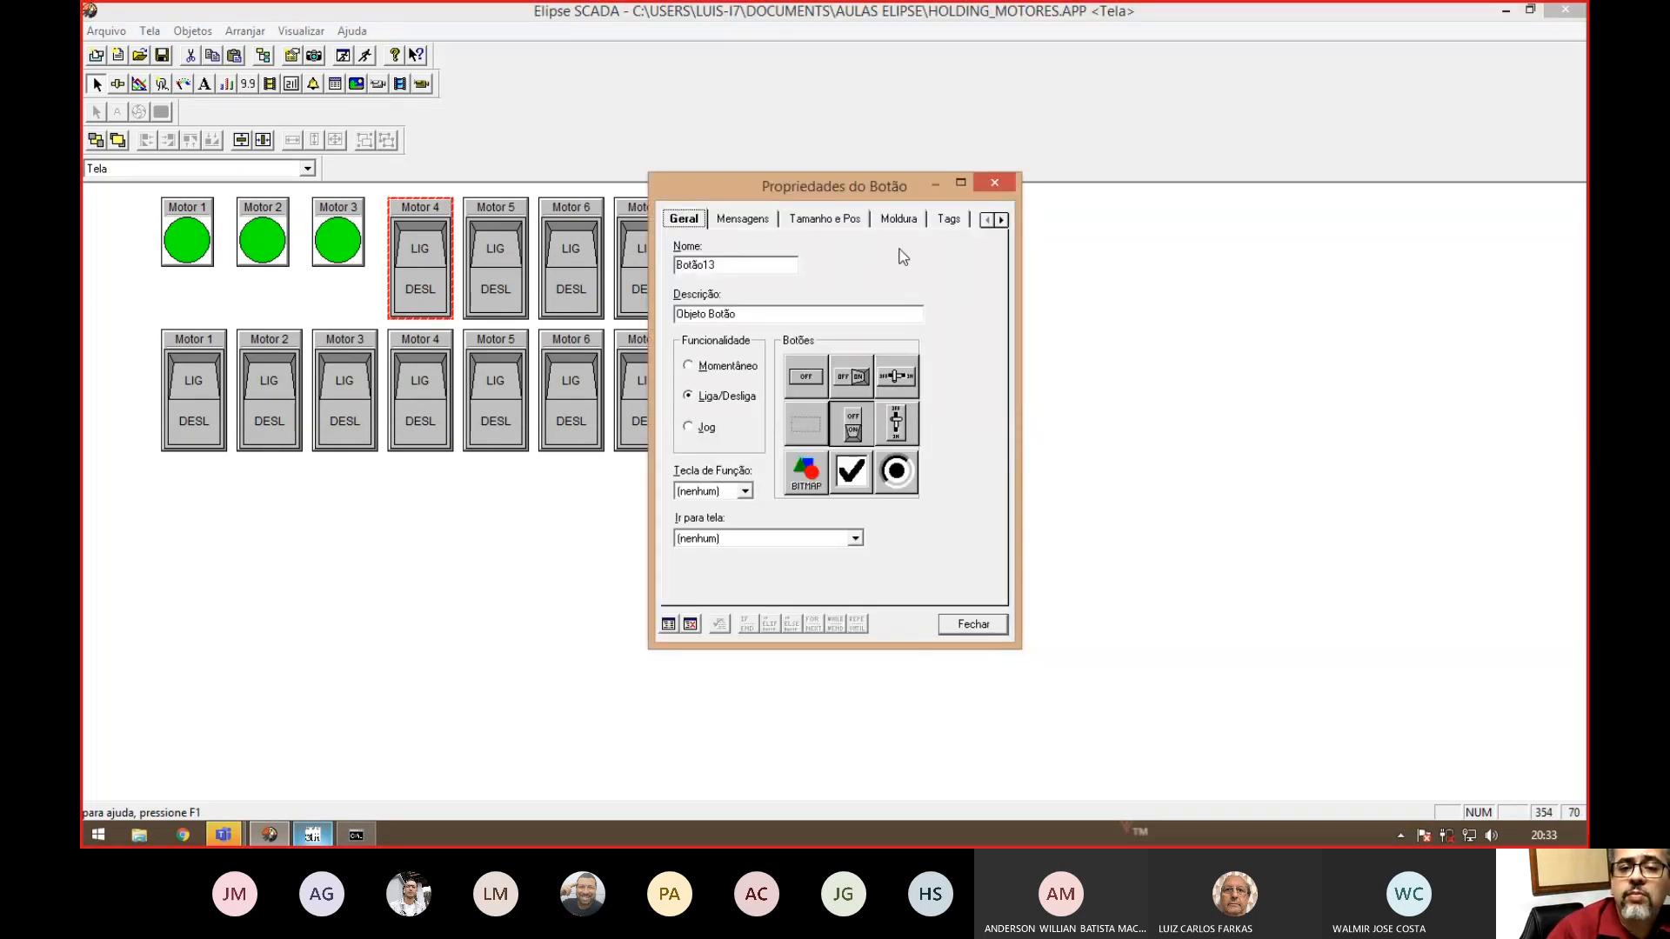
{"action": "left_click", "coordinate": [809, 470]}
{"action": "left_click", "coordinate": [741, 219]}
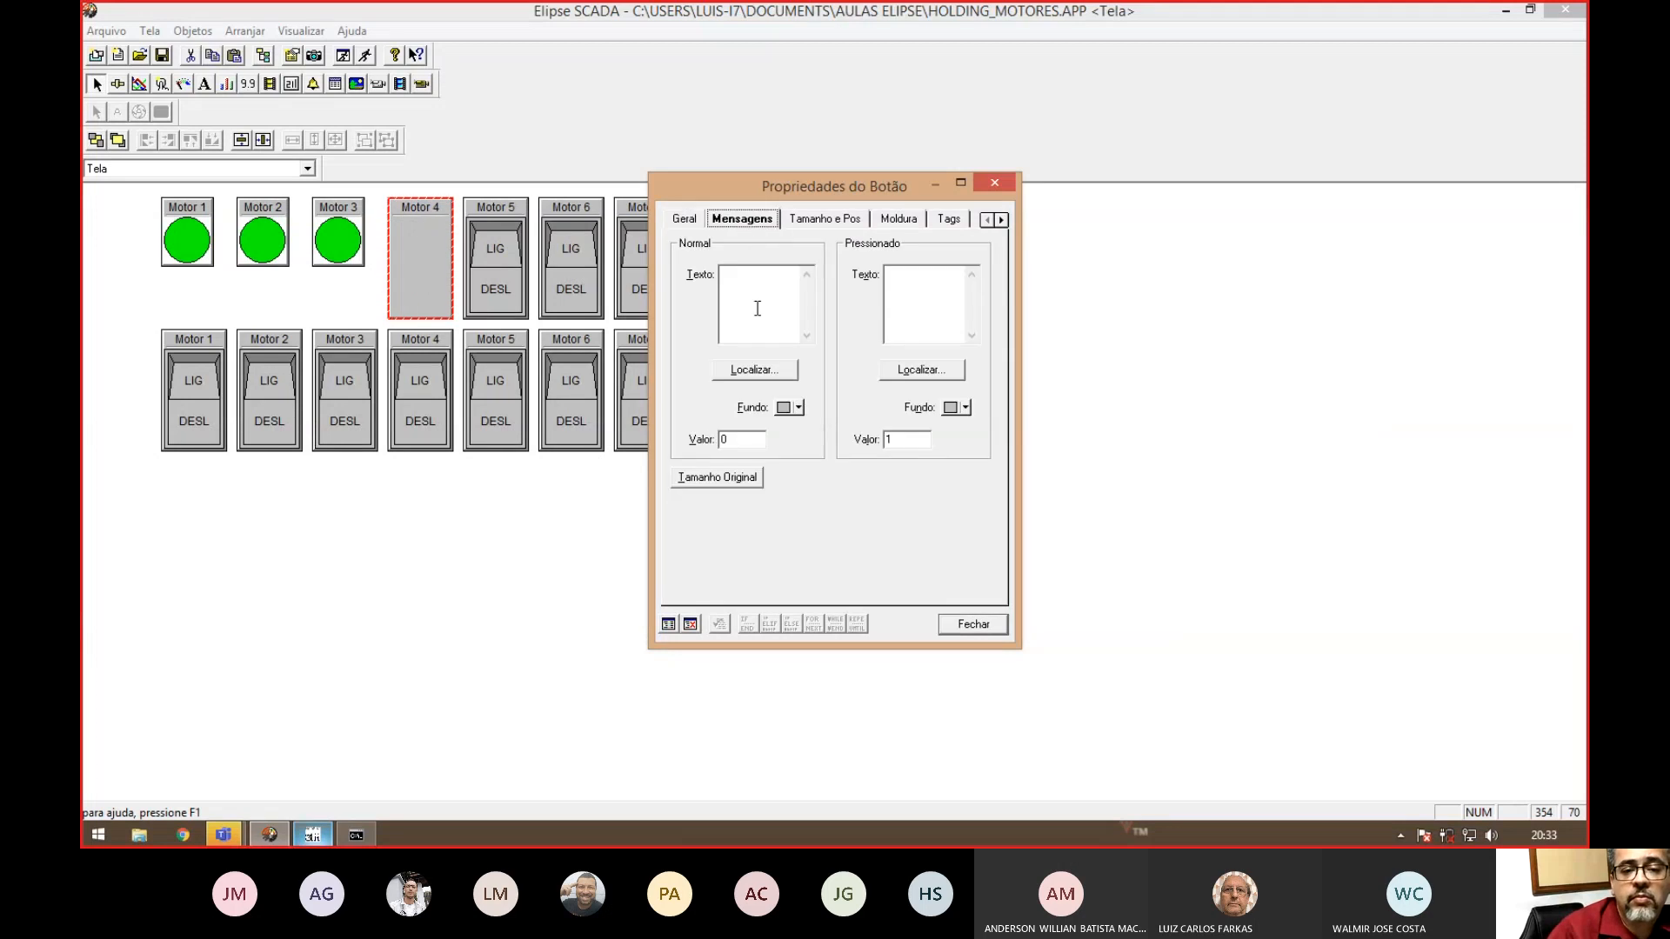
{"action": "left_click", "coordinate": [755, 370]}
{"action": "left_click", "coordinate": [1042, 376]}
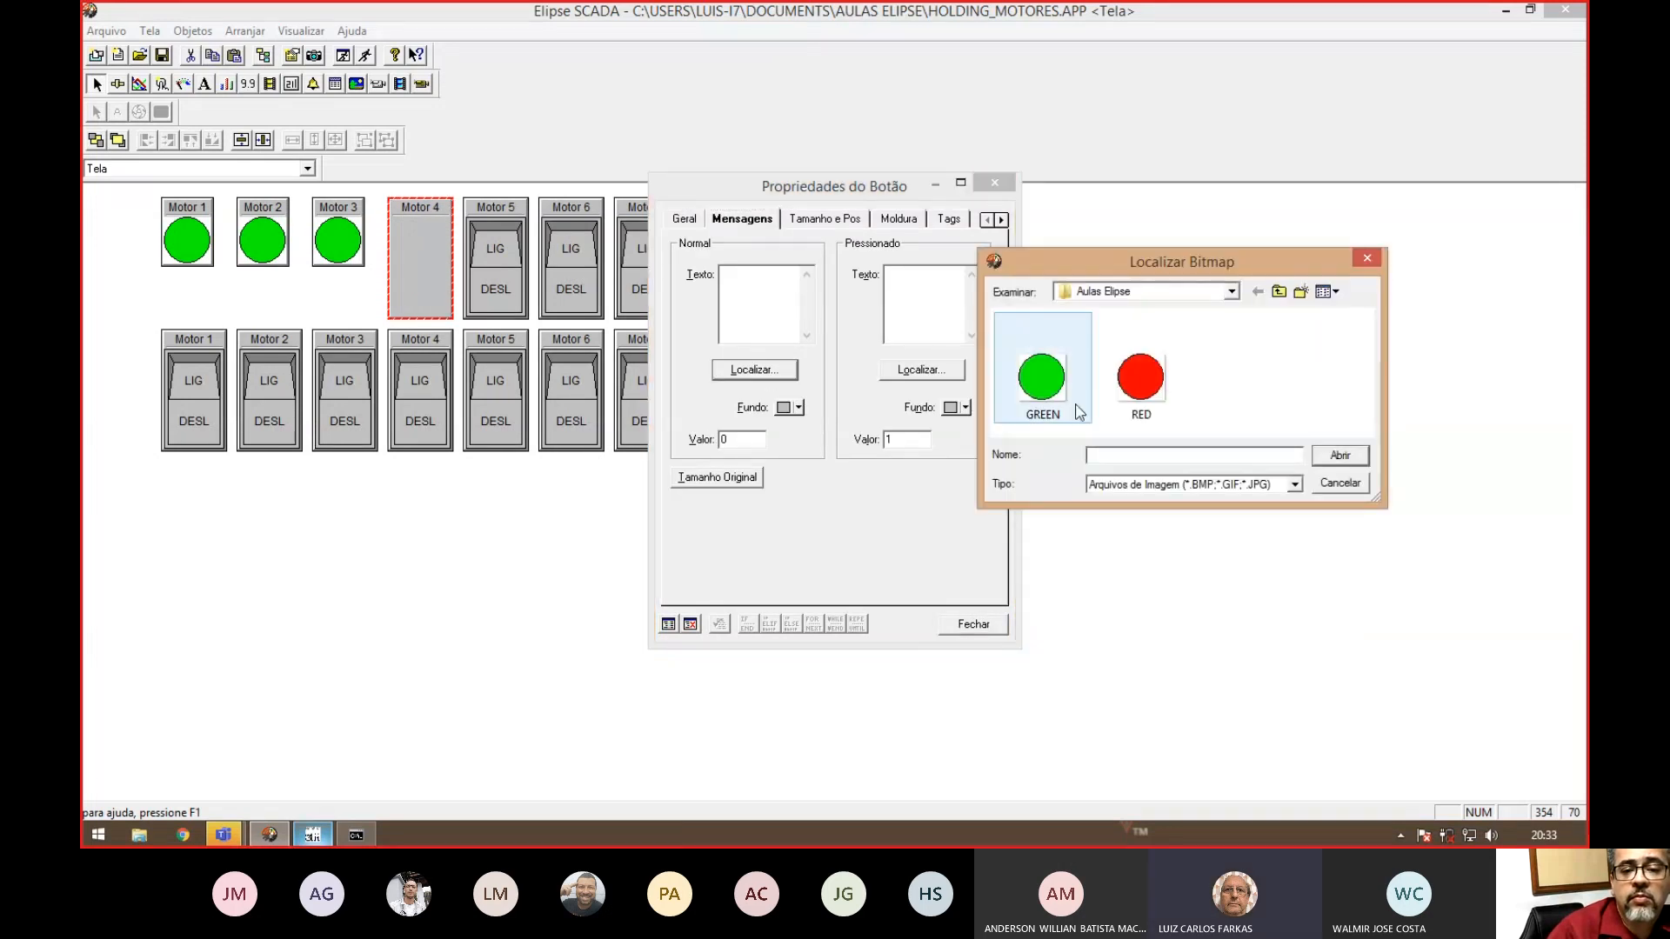
{"action": "left_click", "coordinate": [1339, 456]}
- Assign the RED image to the upper Motor 4 button's Pressionado state and fit the button to the image's original size
{"action": "left_click", "coordinate": [922, 370]}
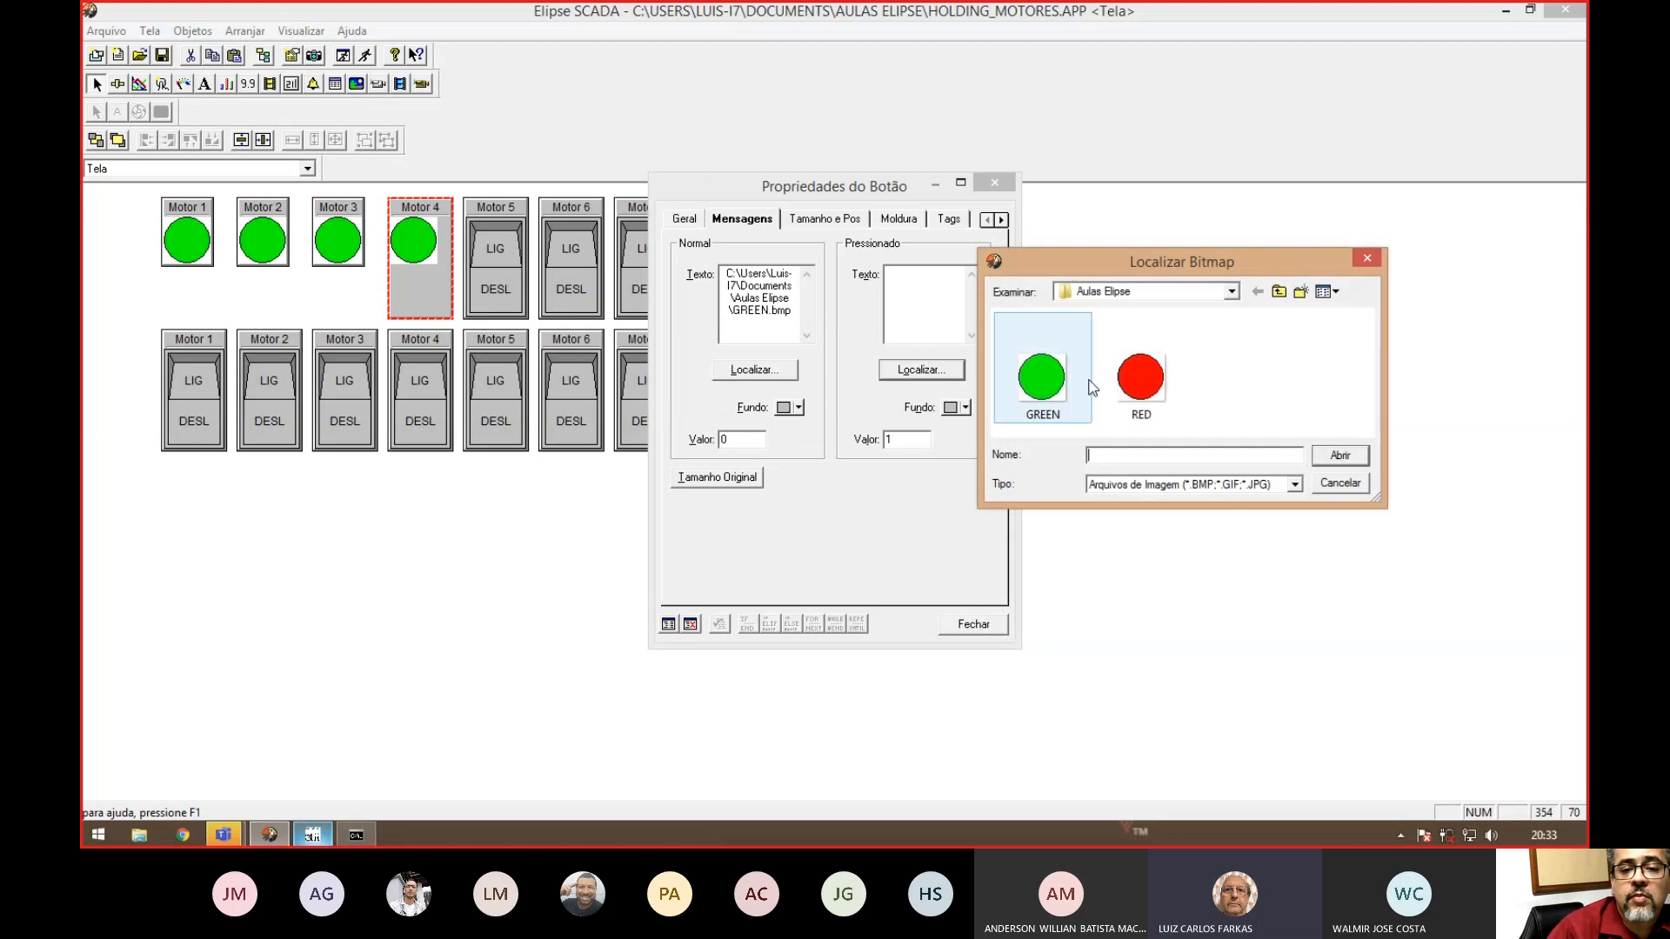
{"action": "double_click", "coordinate": [1141, 383]}
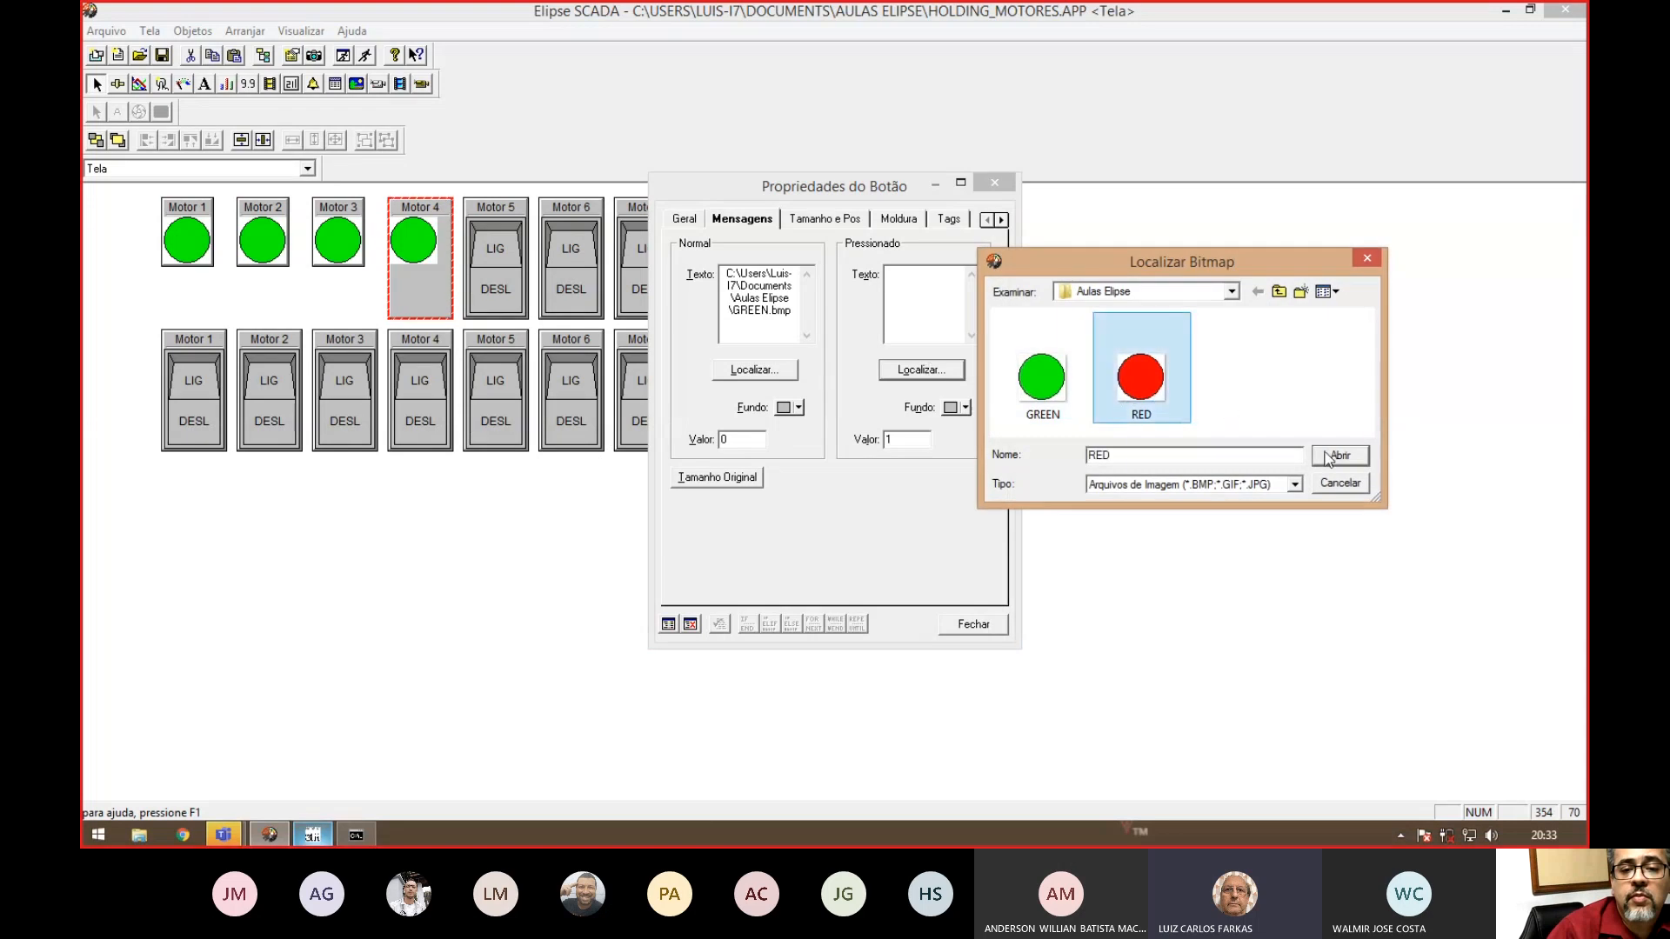
{"action": "left_click", "coordinate": [718, 480]}
{"action": "left_click", "coordinate": [972, 625]}
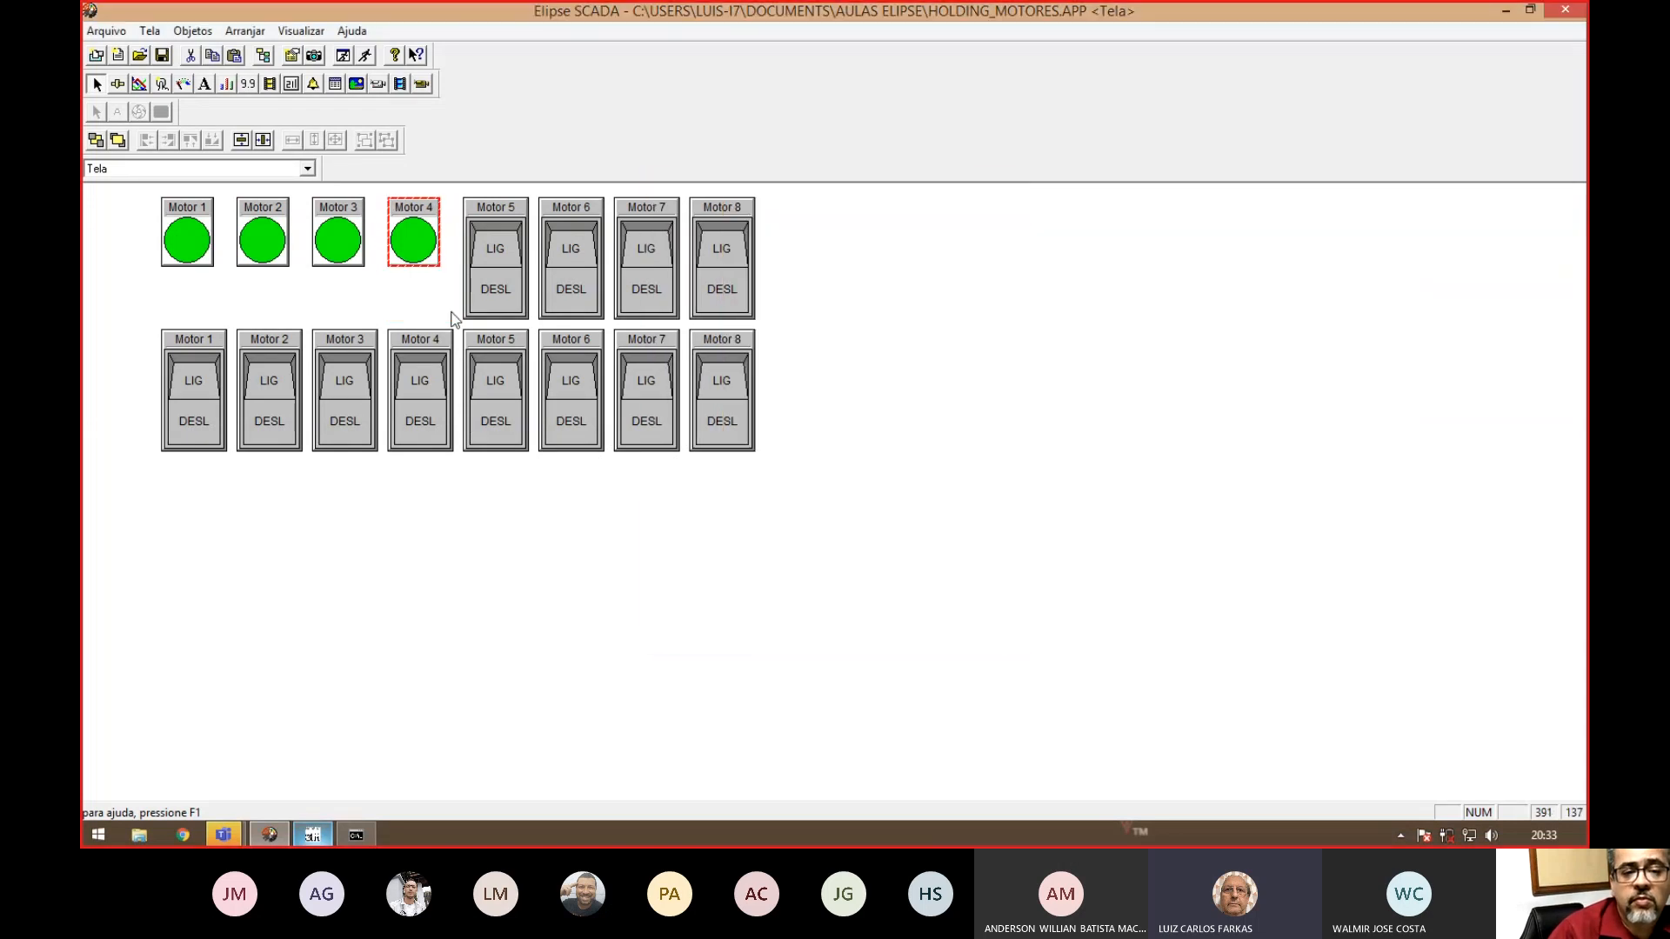
- Convert the upper-row Motor 5 button to the bitmap style and assign the GREEN image to its Normal state
{"action": "double_click", "coordinate": [487, 265]}
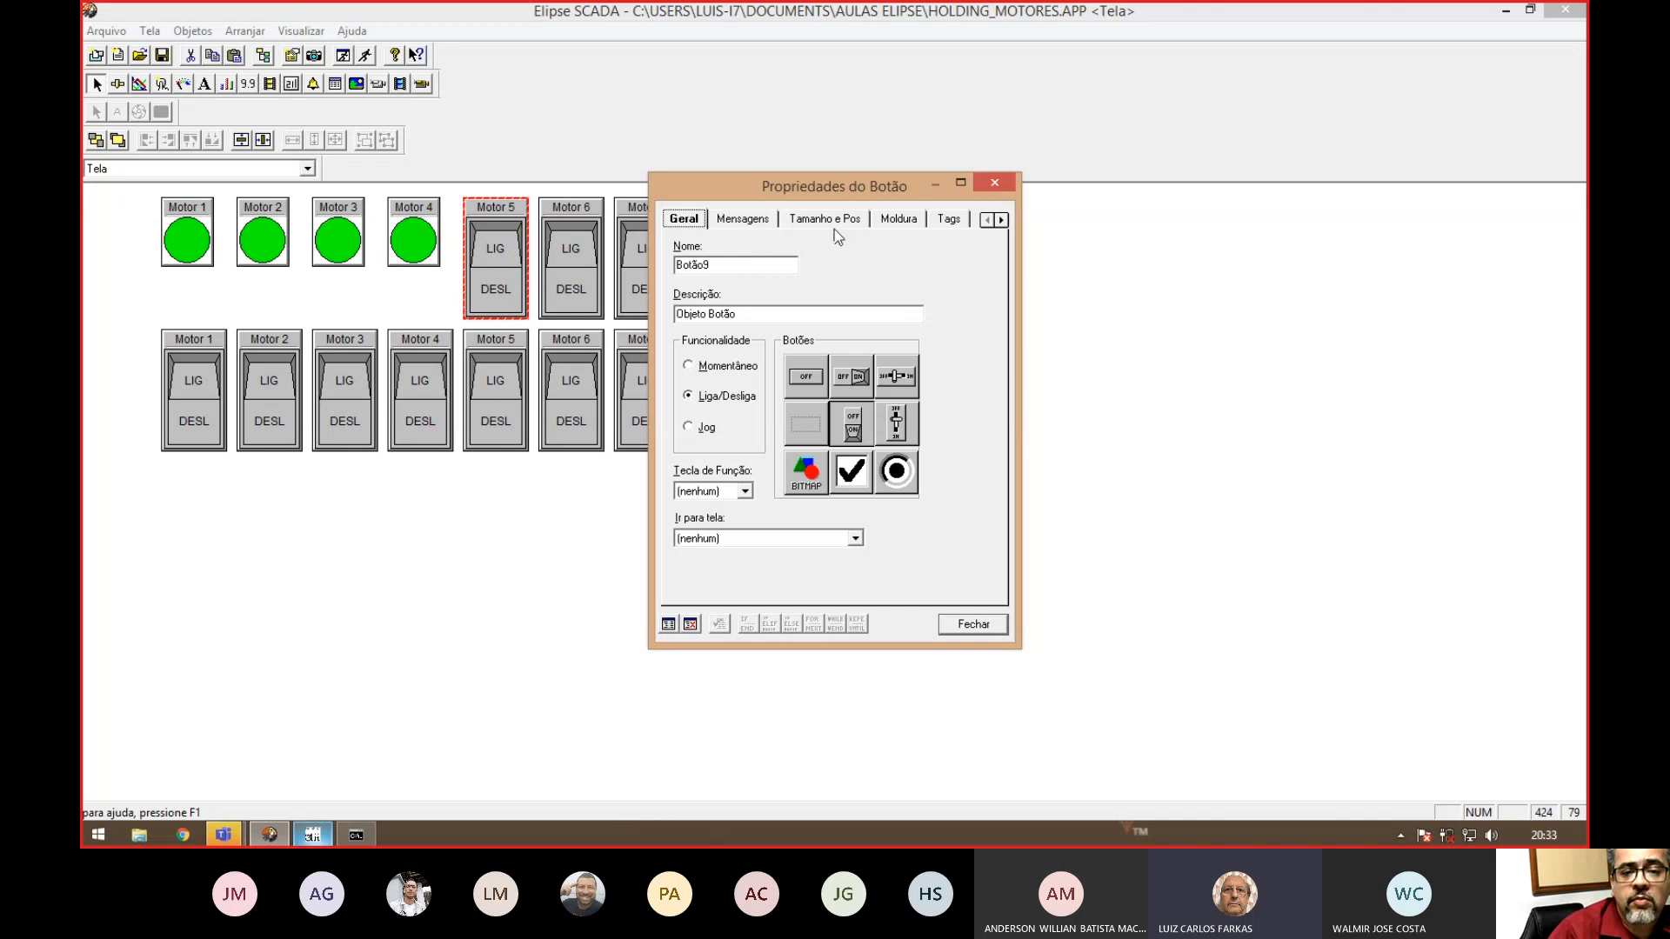
{"action": "left_click", "coordinate": [809, 475]}
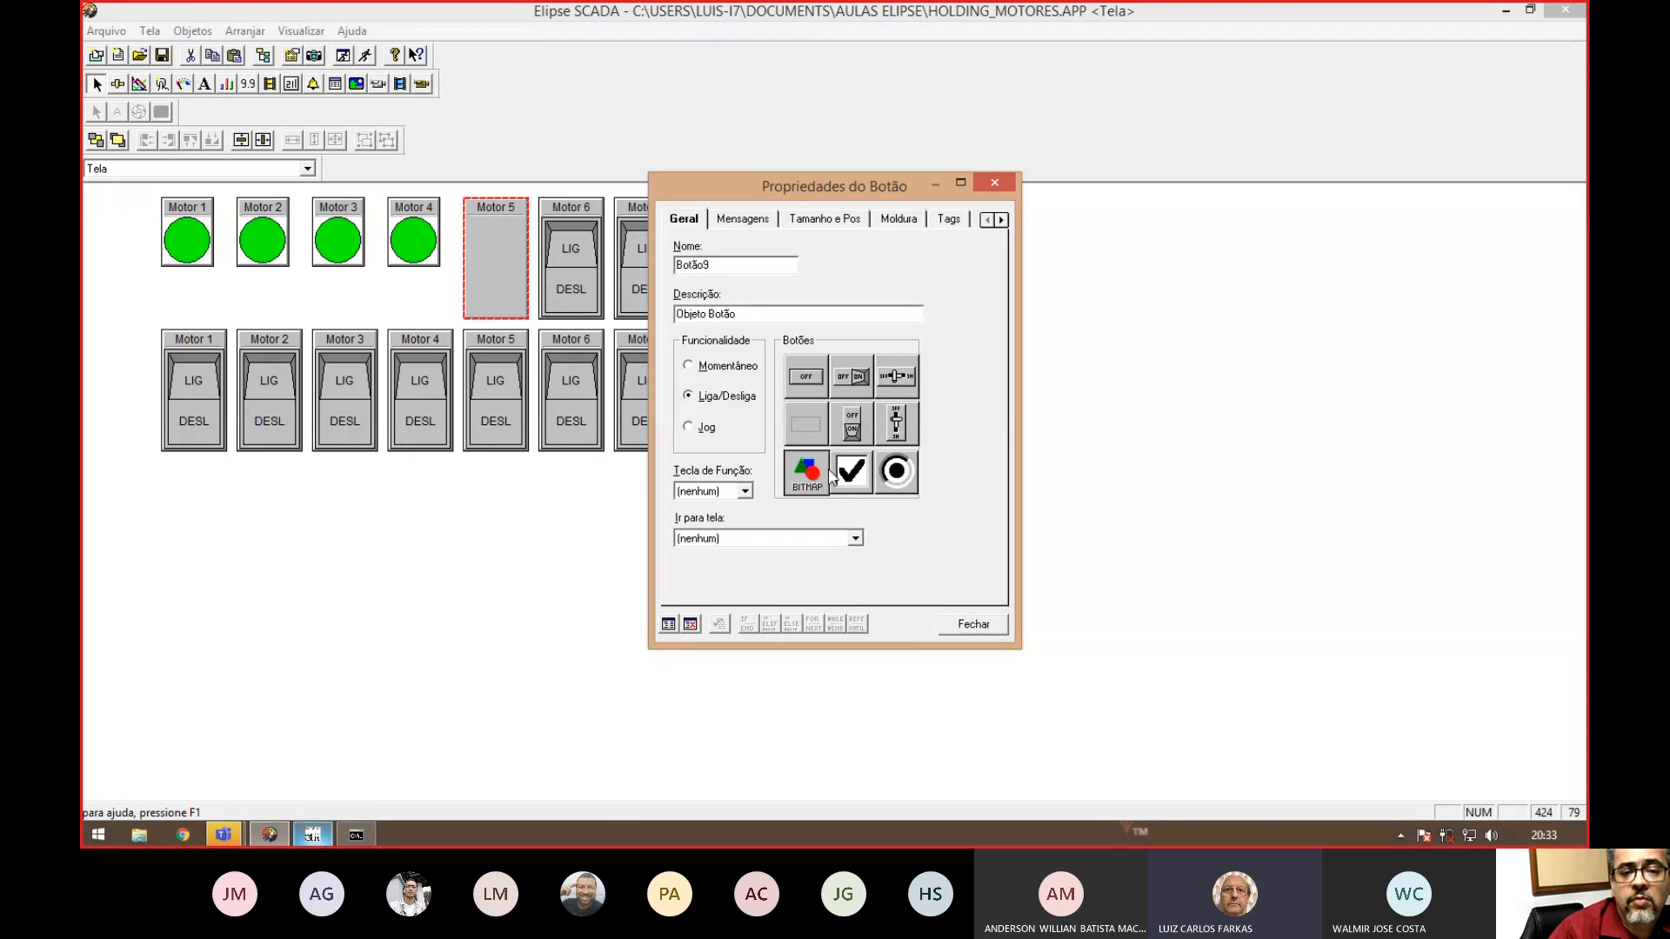
{"action": "left_click", "coordinate": [742, 219]}
{"action": "left_click", "coordinate": [755, 375]}
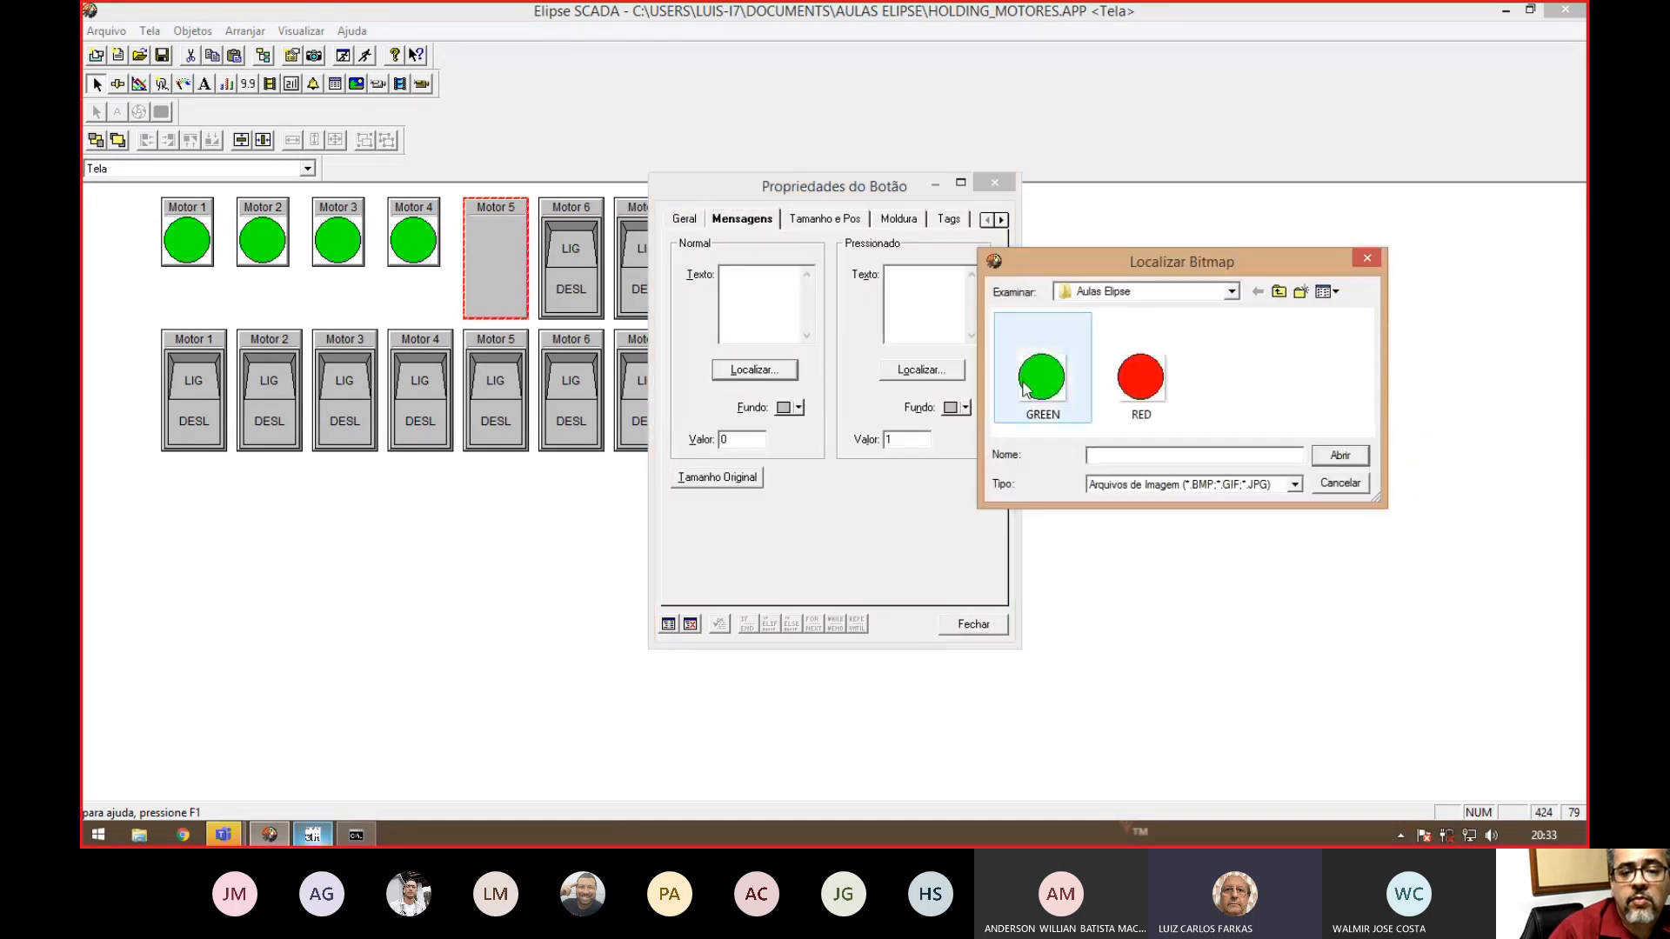
{"action": "left_click", "coordinate": [1036, 378]}
{"action": "left_click", "coordinate": [1344, 457]}
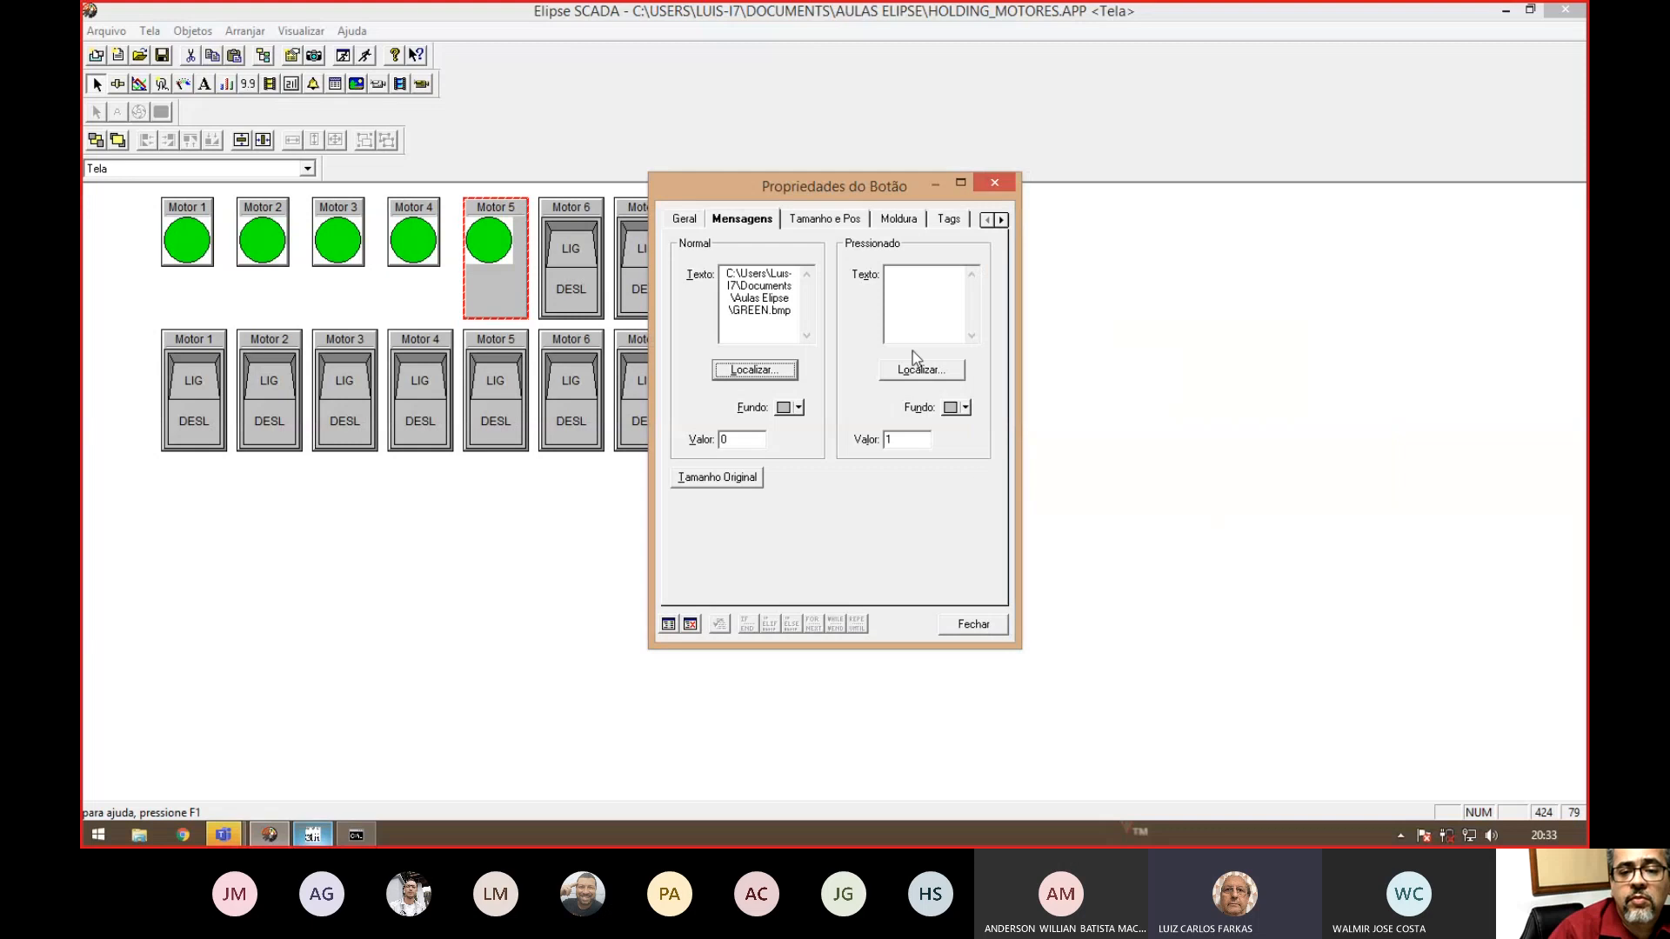
- Assign the RED image to the upper Motor 5 button's Pressionado state and fit the button to the image's original size
{"action": "left_click", "coordinate": [920, 369]}
{"action": "left_click", "coordinate": [1141, 376]}
{"action": "left_click", "coordinate": [1145, 375]}
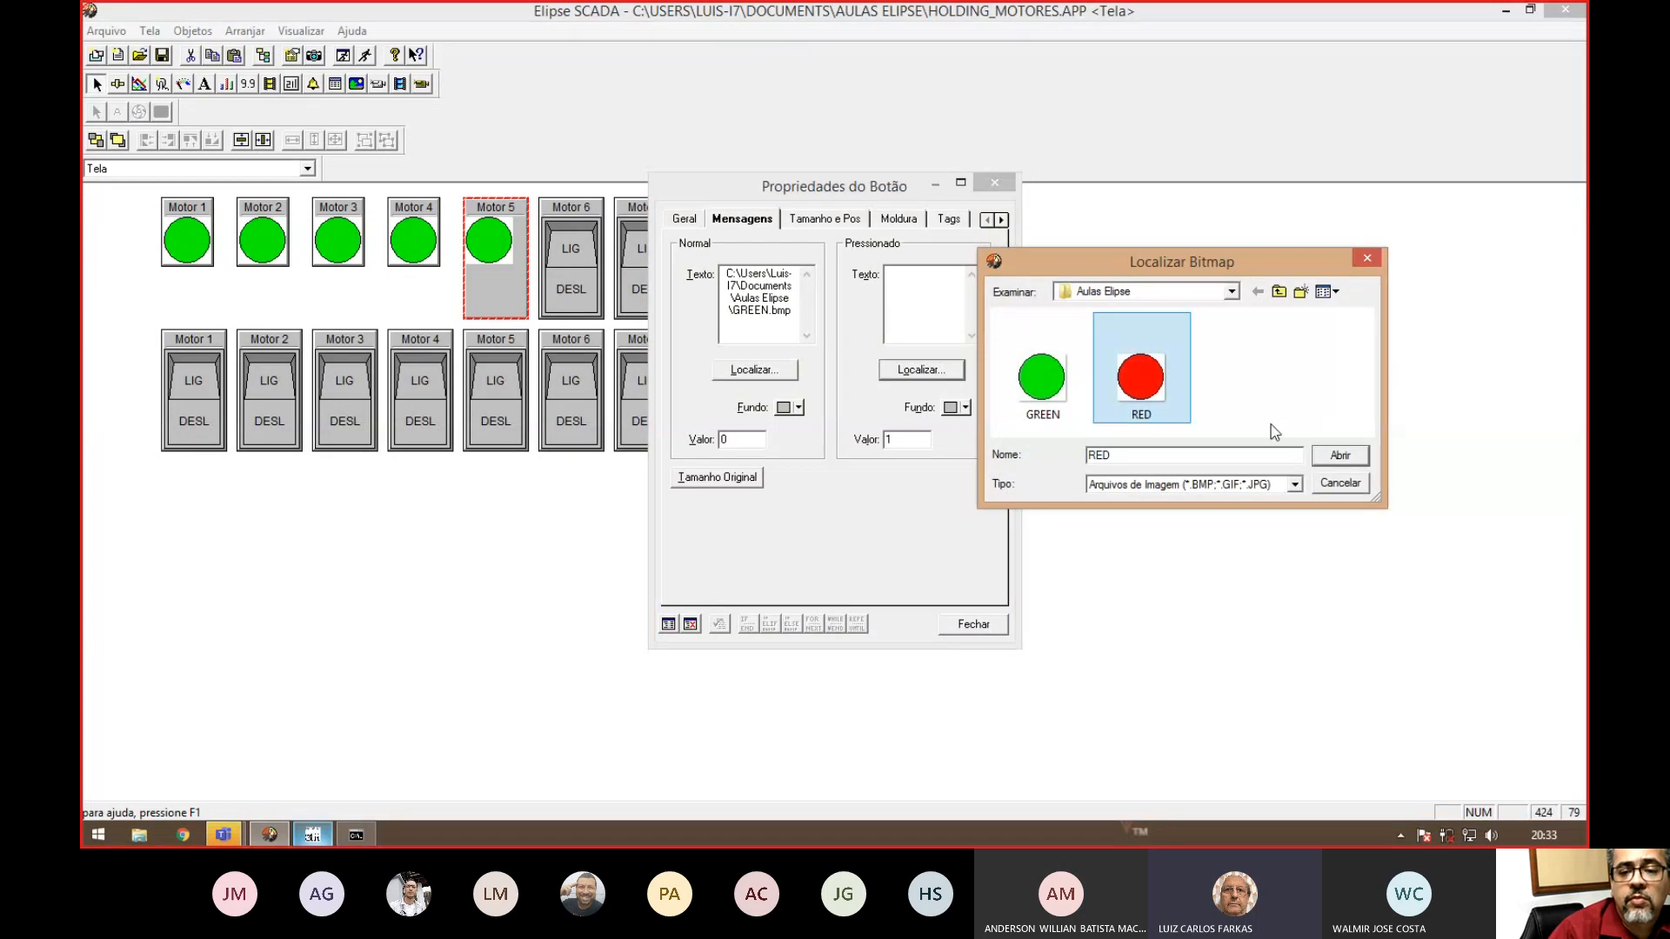
{"action": "left_click", "coordinate": [1340, 459]}
{"action": "left_click", "coordinate": [708, 477]}
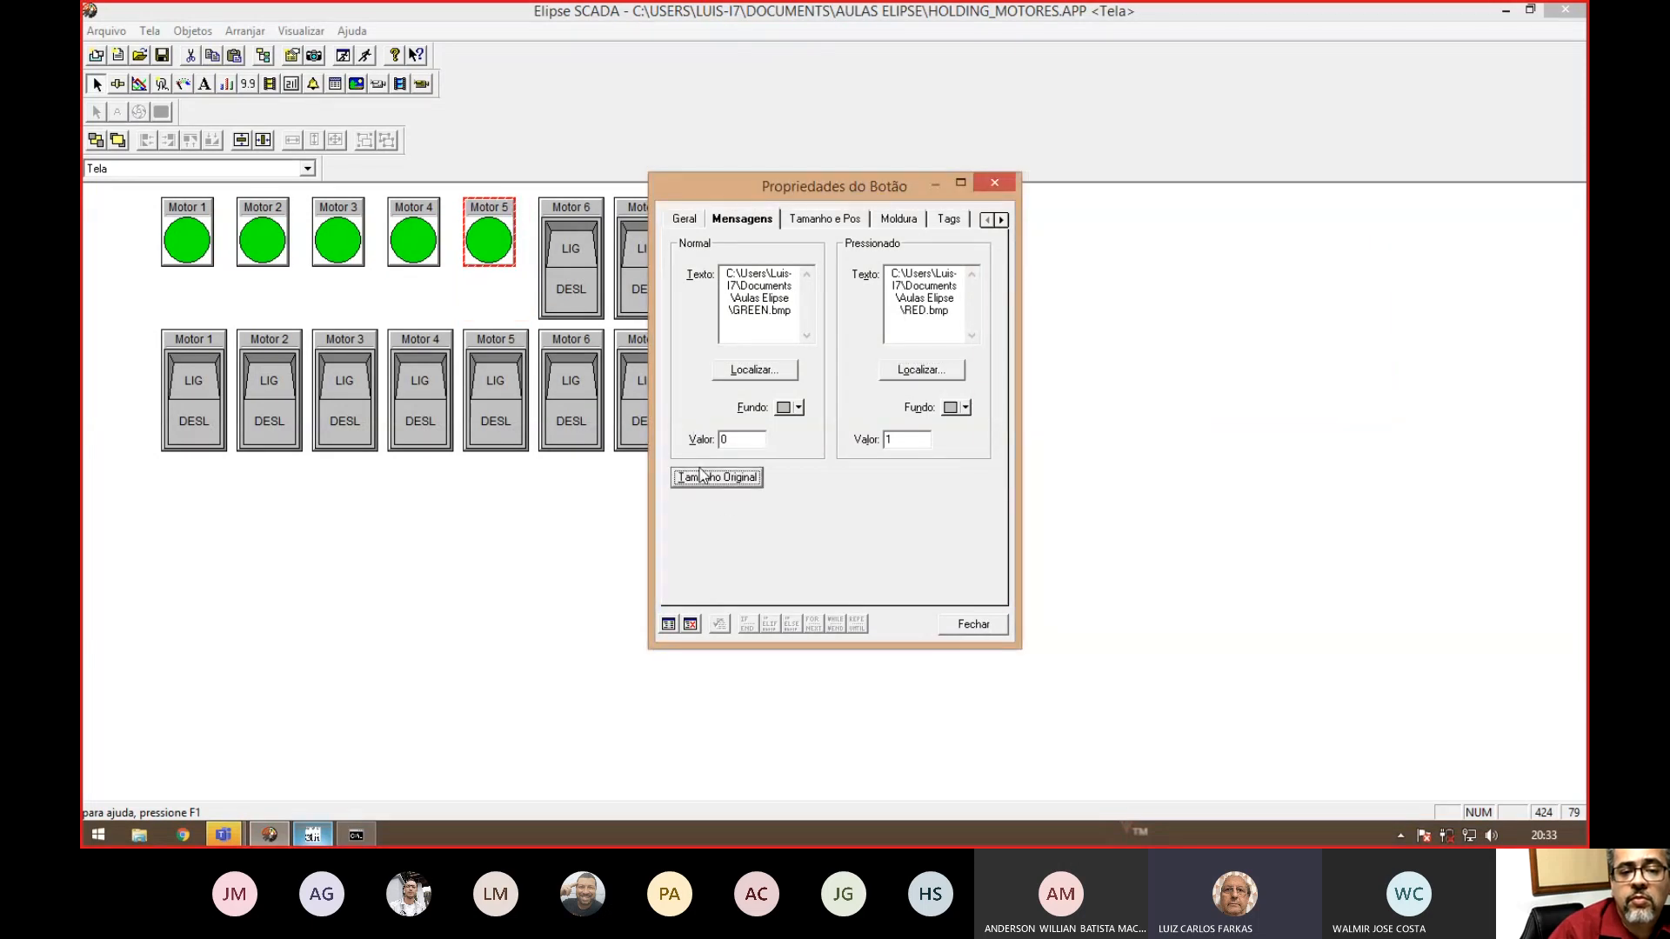
{"action": "left_click", "coordinate": [971, 627]}
- Convert the upper-row Motor 6 button to the bitmap style and assign the GREEN image to its Normal state
{"action": "double_click", "coordinate": [577, 273]}
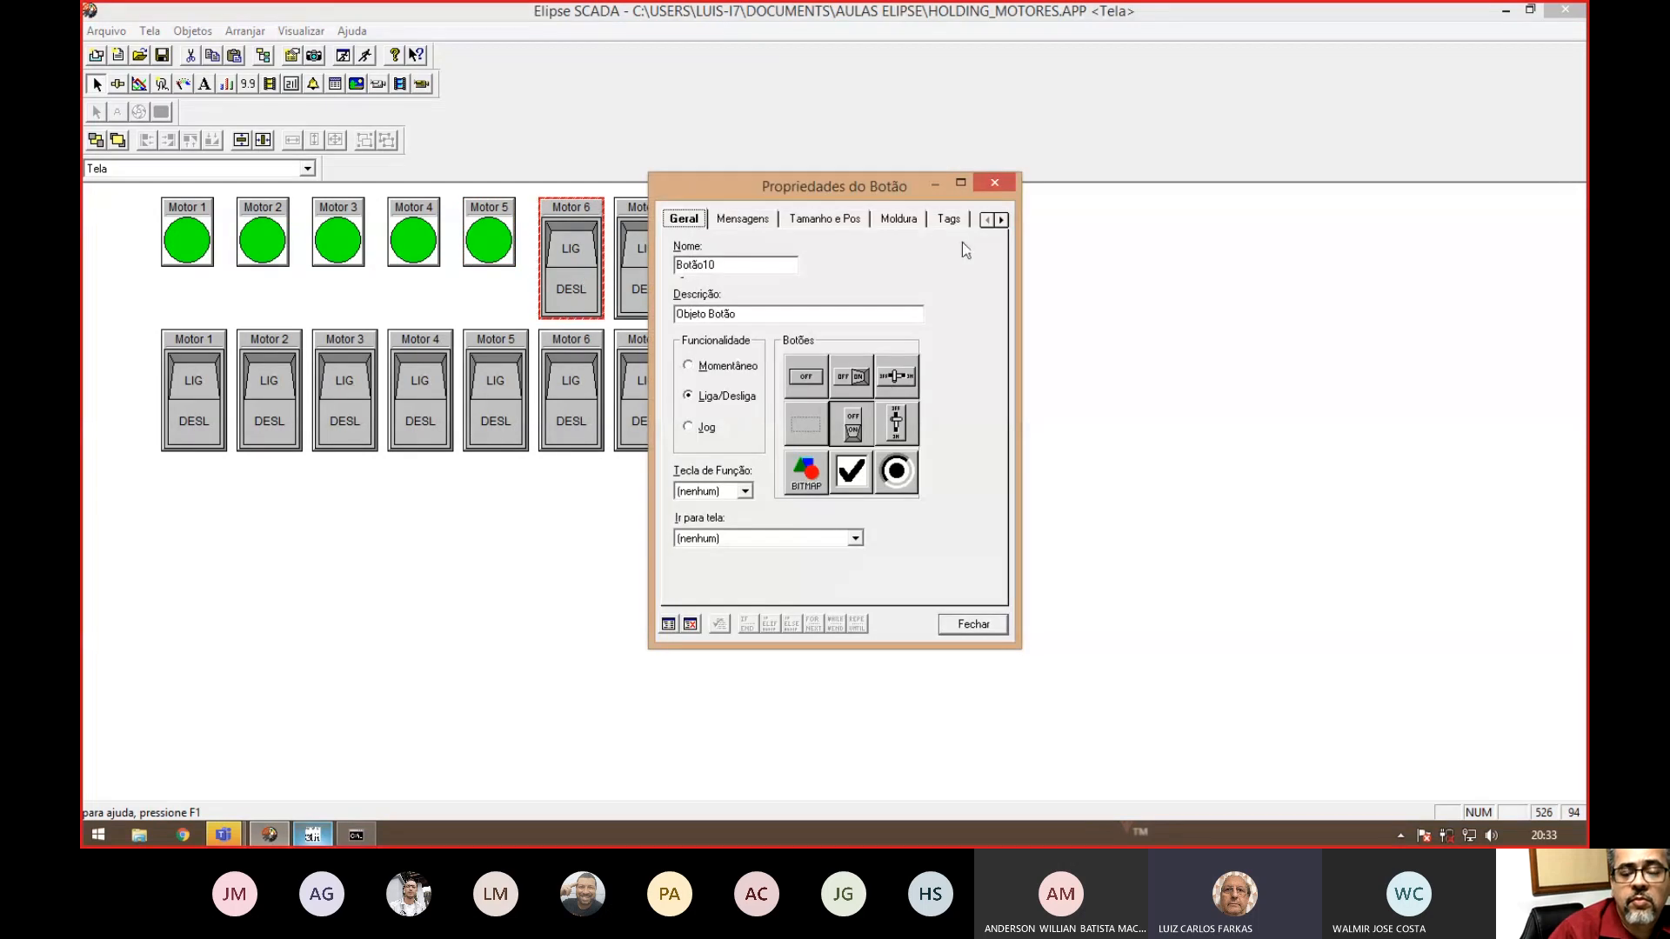
{"action": "left_click", "coordinate": [801, 476]}
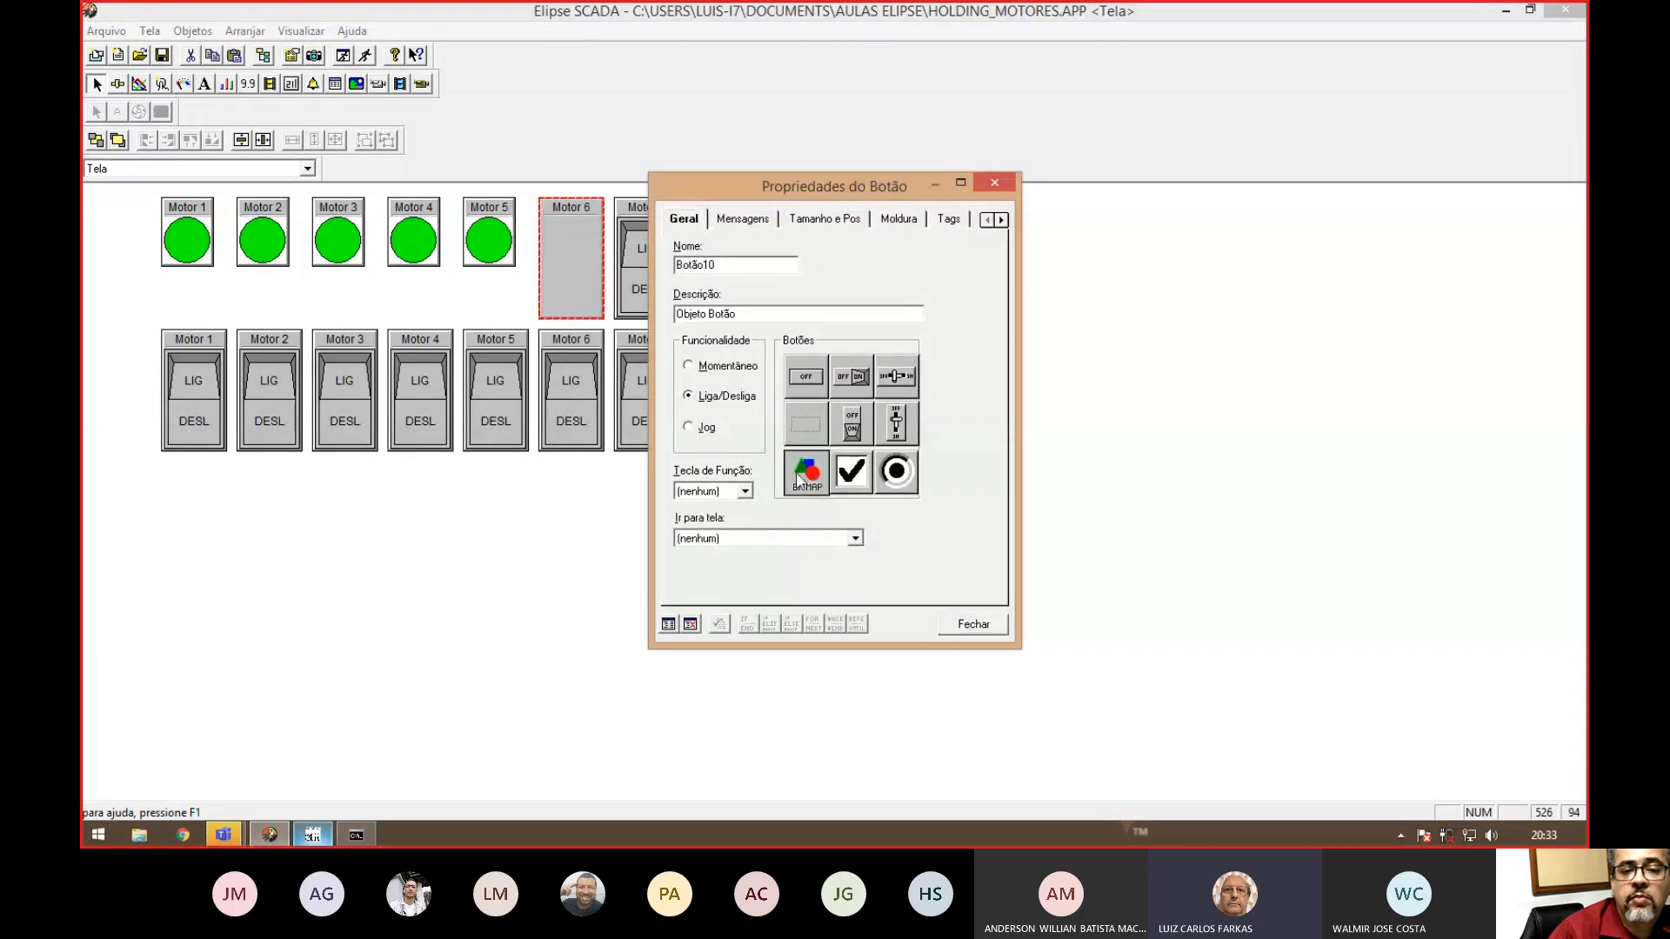
{"action": "left_click", "coordinate": [742, 219]}
{"action": "left_click", "coordinate": [756, 372]}
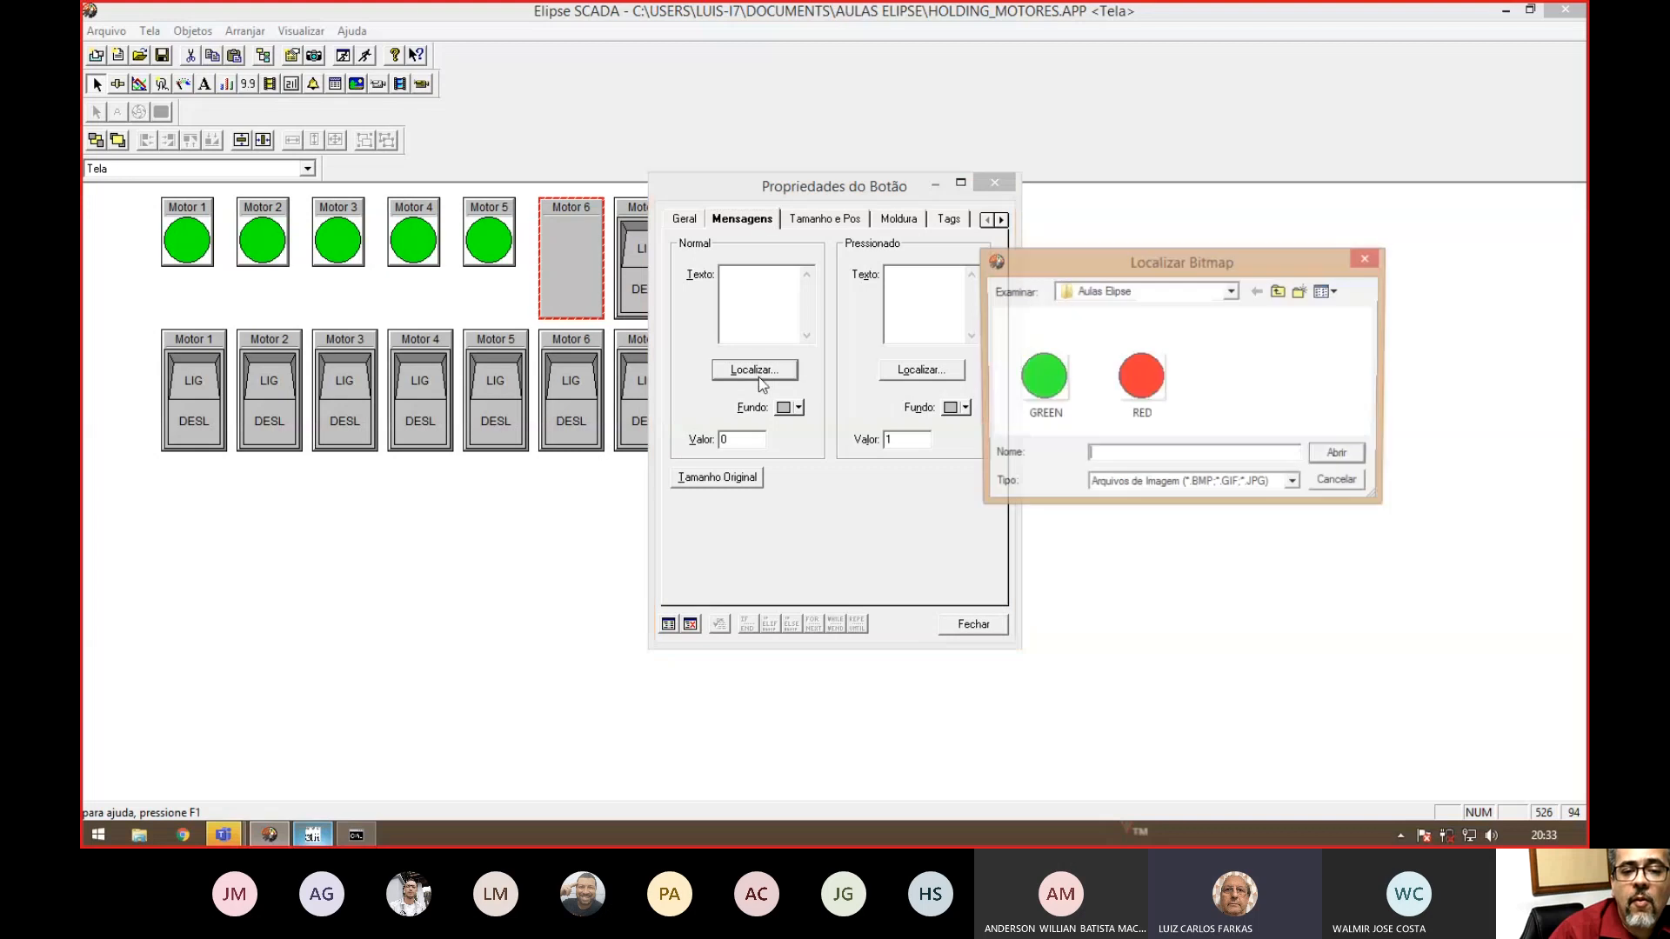
{"action": "left_click", "coordinate": [1060, 407]}
- Assign the RED image to the upper Motor 6 button's Pressionado state and fit the button to the image's original size
{"action": "left_click", "coordinate": [921, 369]}
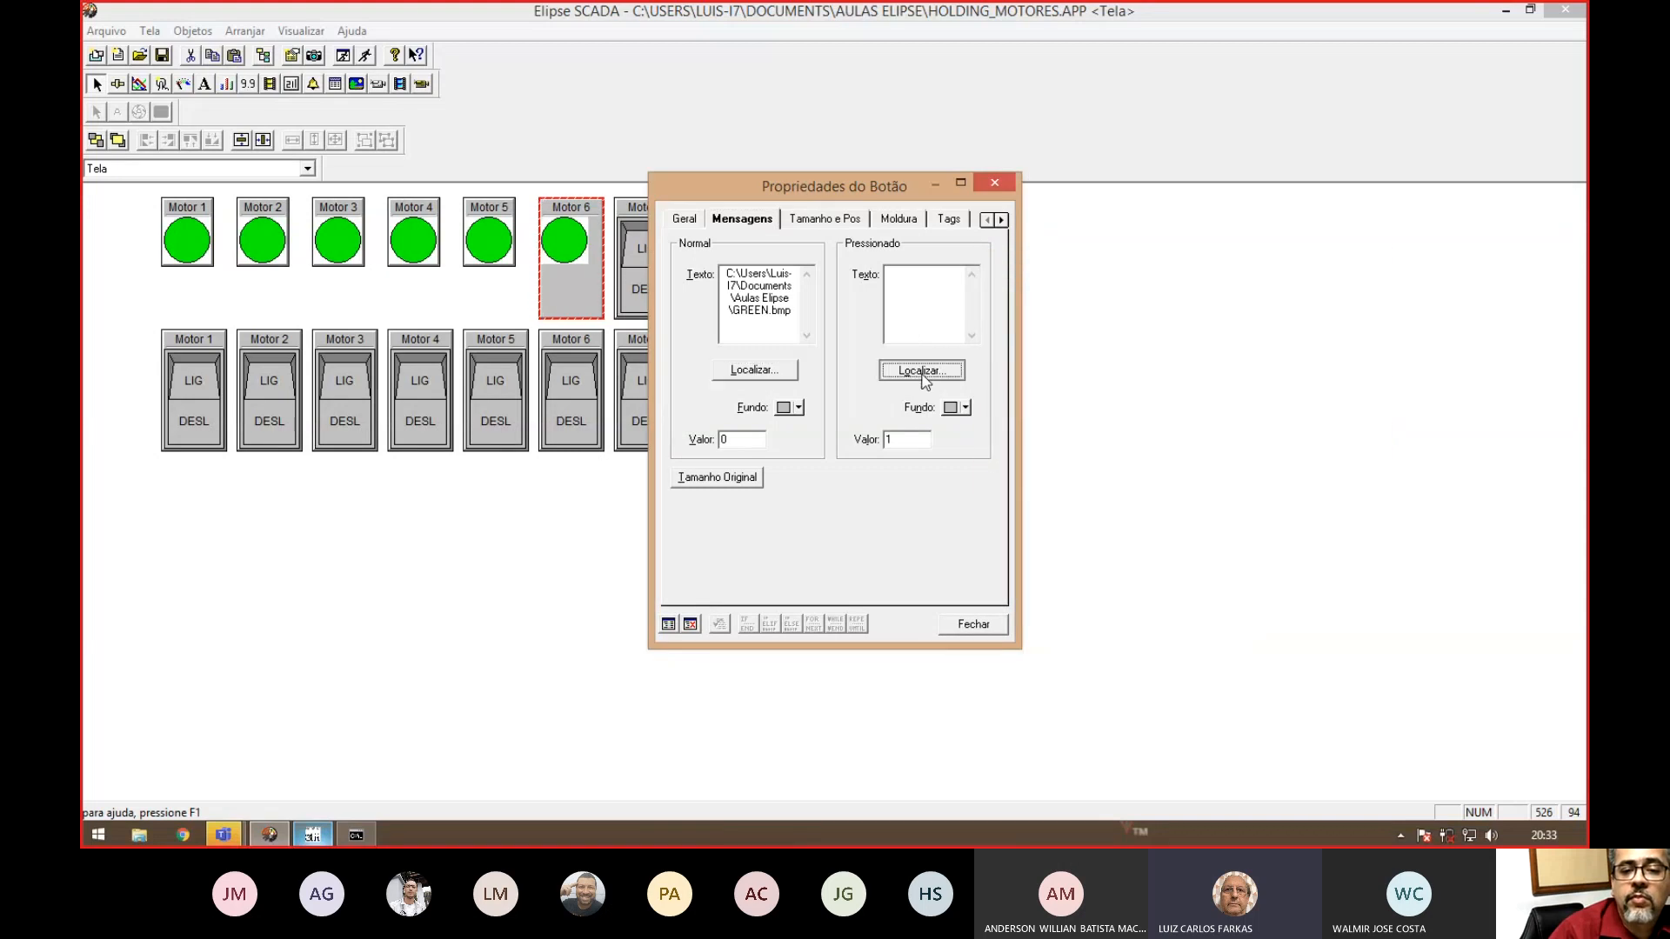
{"action": "left_click", "coordinate": [1140, 383]}
{"action": "double_click", "coordinate": [1141, 388]}
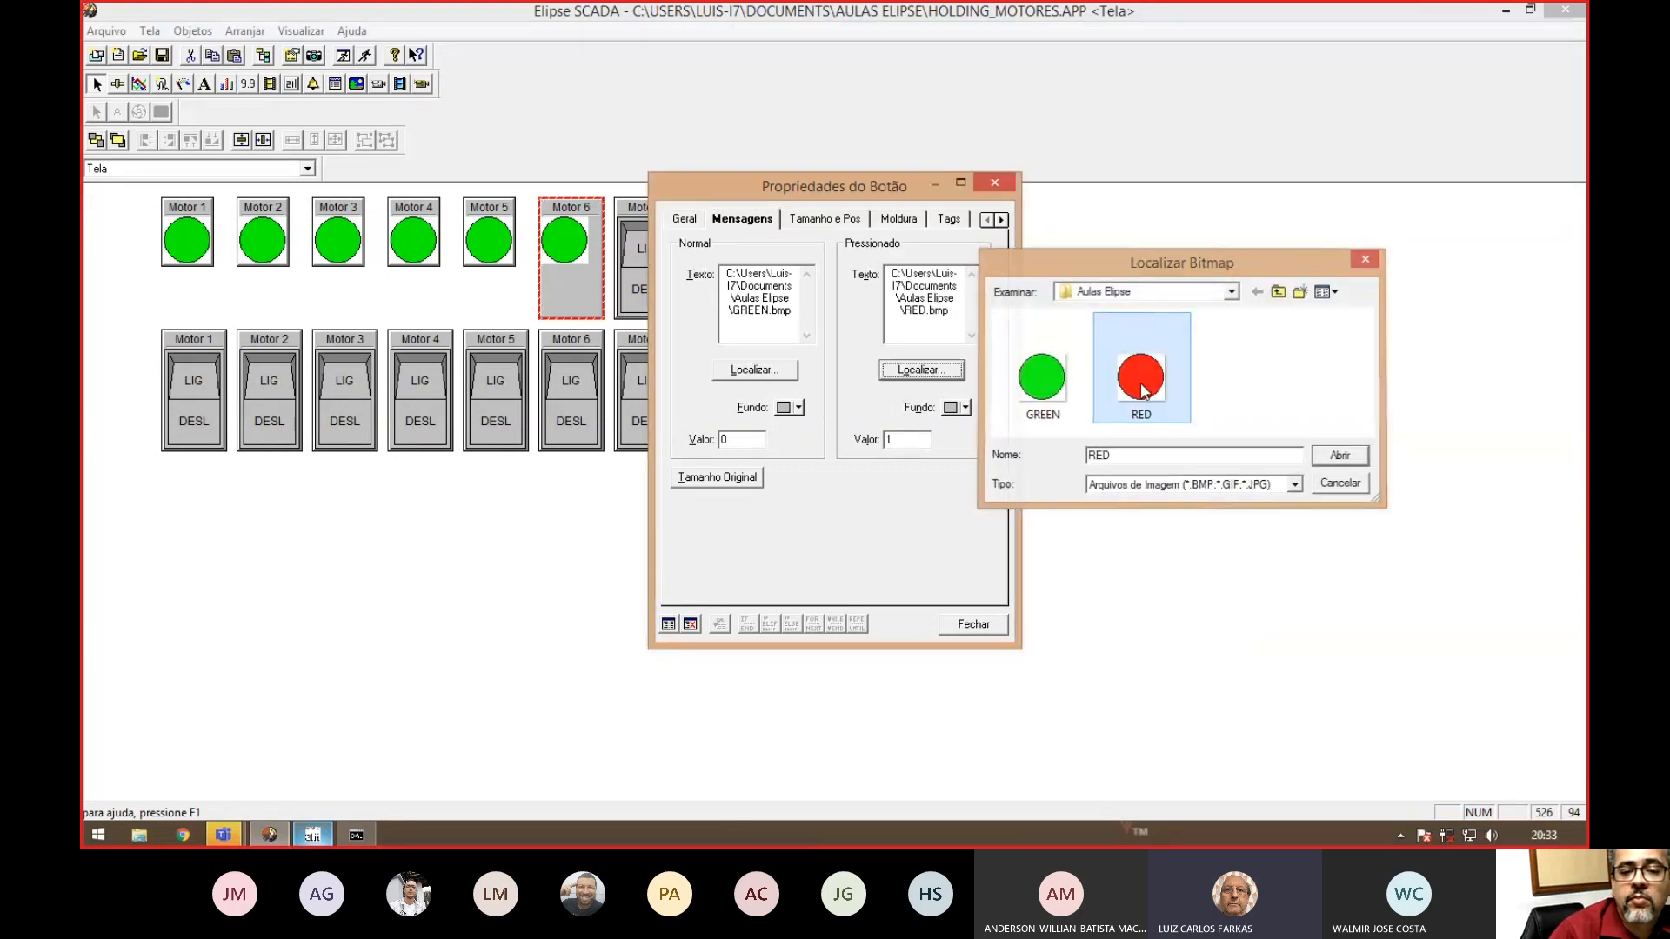
{"action": "left_click", "coordinate": [746, 478]}
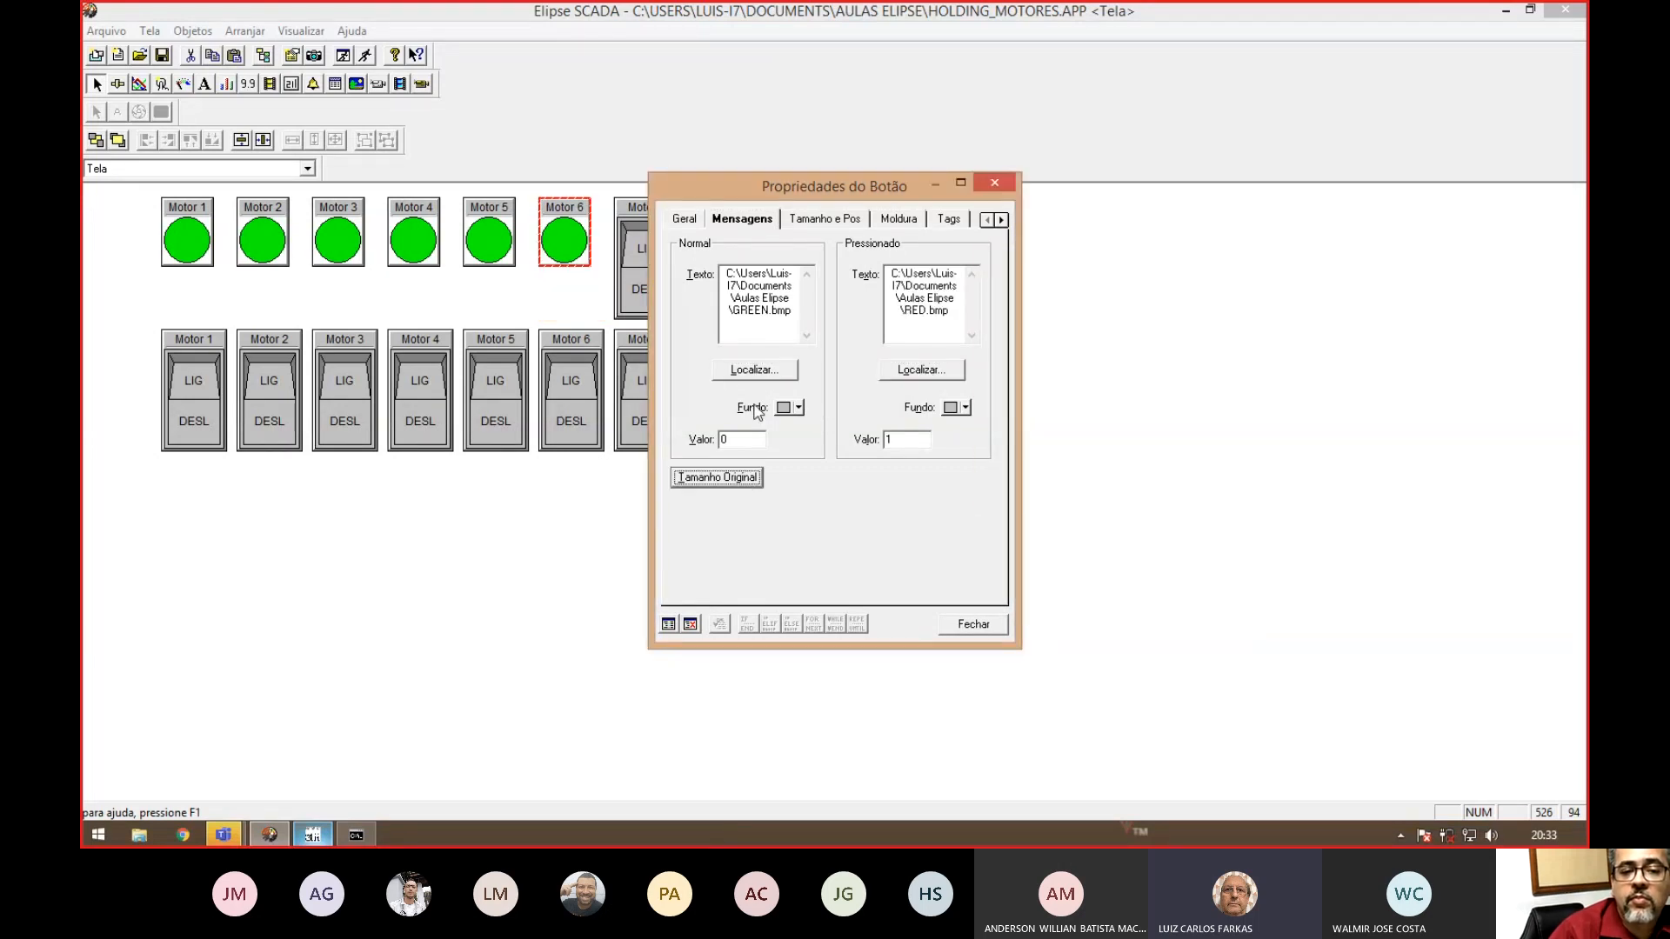
{"action": "left_click", "coordinate": [968, 627]}
- Convert the upper-row Motor 7 button to the bitmap style and assign the GREEN image to its Normal state
{"action": "double_click", "coordinate": [642, 277]}
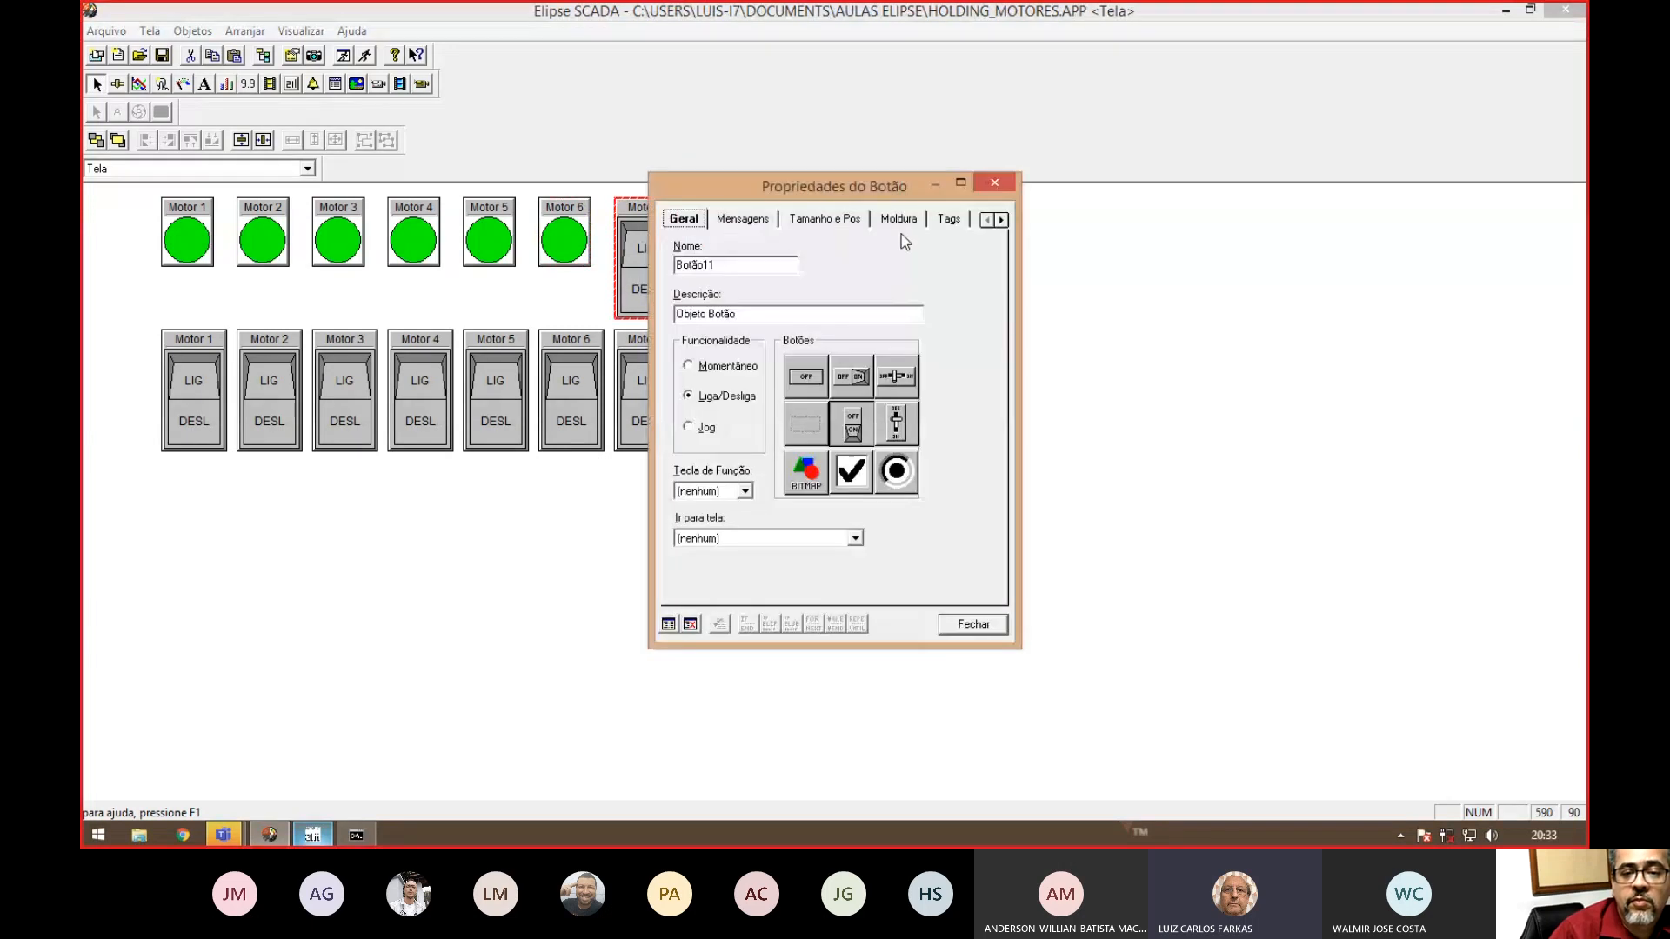
{"action": "left_click", "coordinate": [747, 221]}
{"action": "left_click", "coordinate": [696, 220]}
{"action": "left_click", "coordinate": [804, 479]}
{"action": "left_click", "coordinate": [742, 220]}
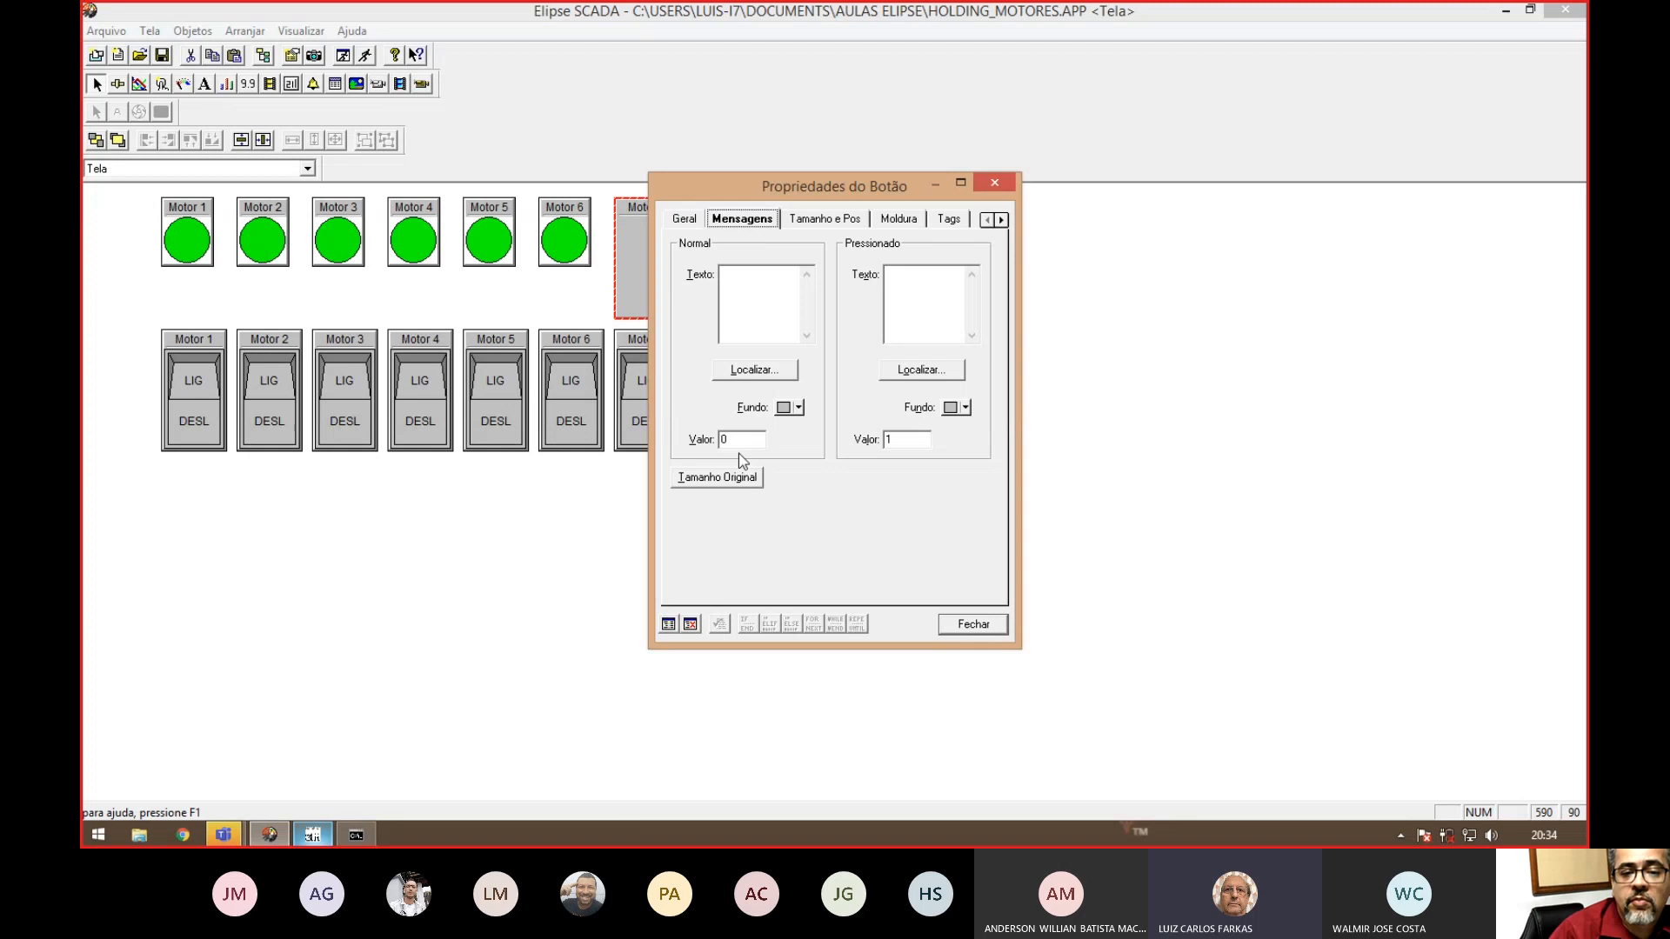
{"action": "left_click", "coordinate": [787, 374]}
{"action": "left_click", "coordinate": [1040, 373]}
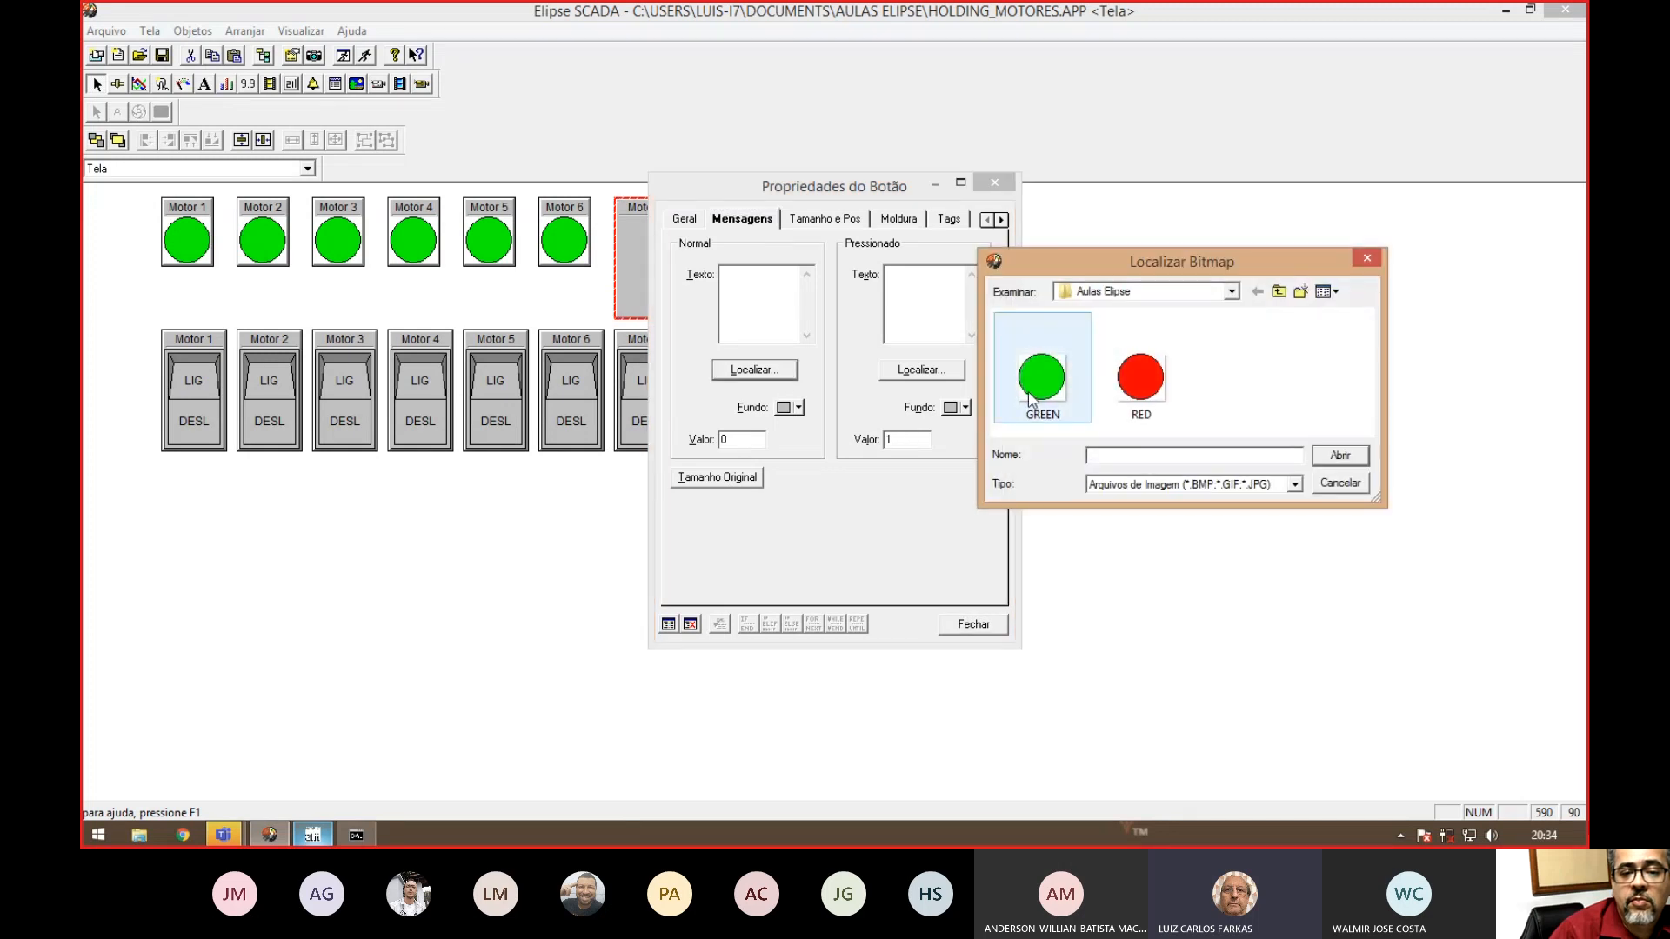
{"action": "double_click", "coordinate": [1041, 373]}
- Assign the RED image to the upper Motor 7 button's Pressionado state and fit the button to the image's original size
{"action": "left_click", "coordinate": [933, 375]}
{"action": "left_click", "coordinate": [1148, 374]}
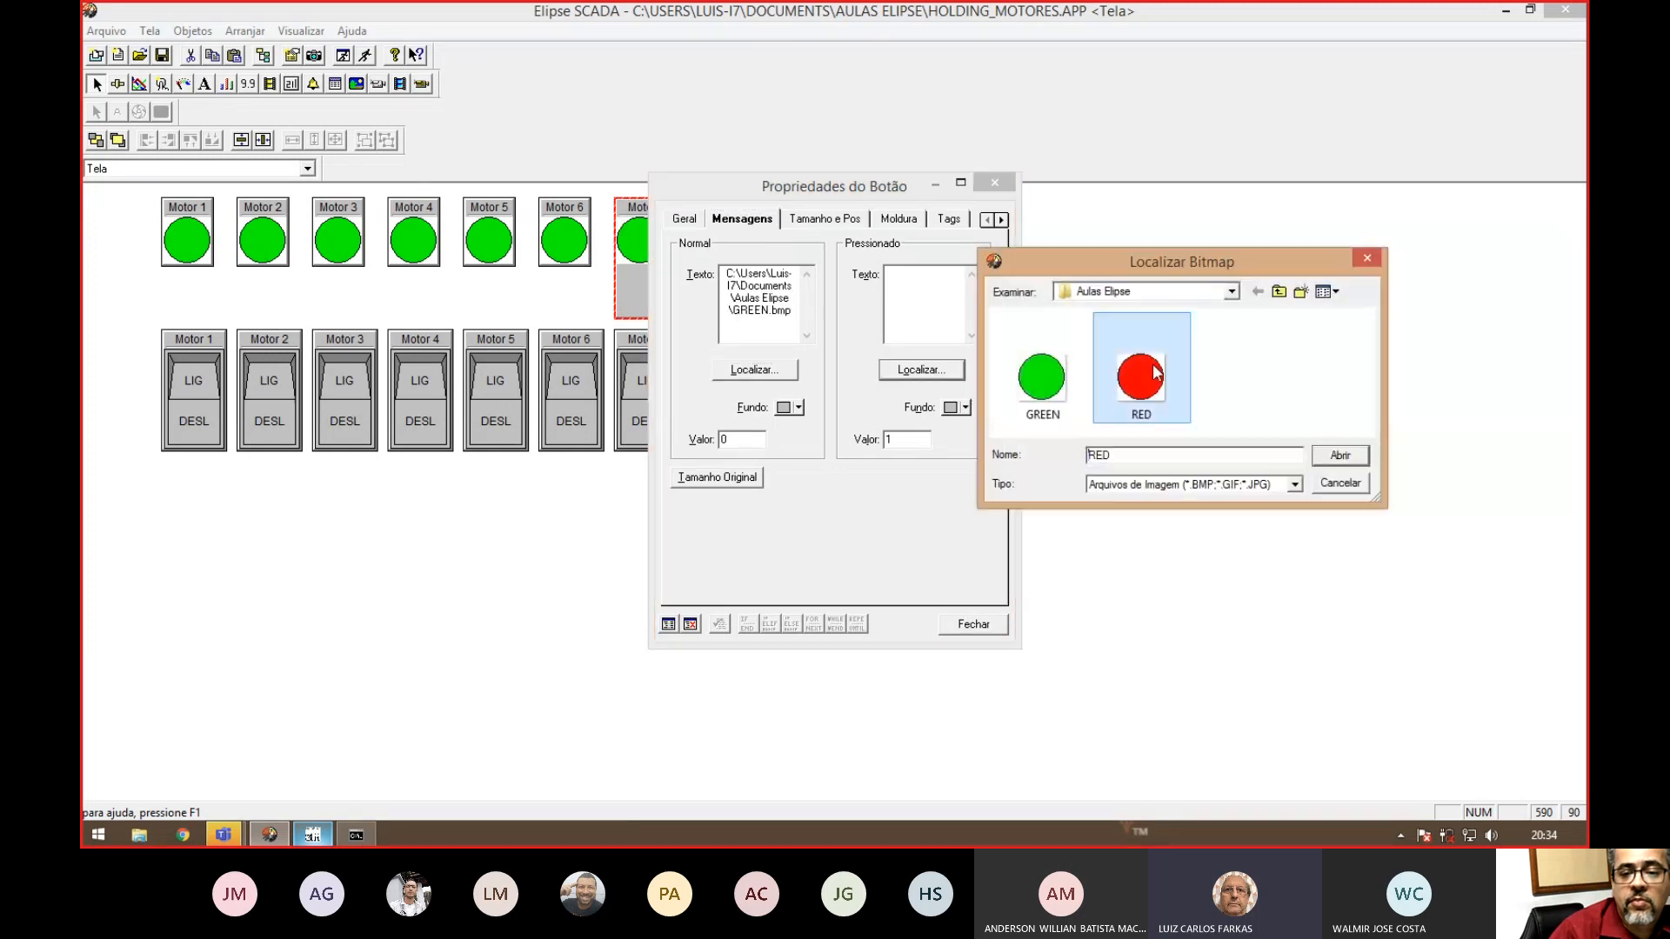
{"action": "double_click", "coordinate": [1148, 374]}
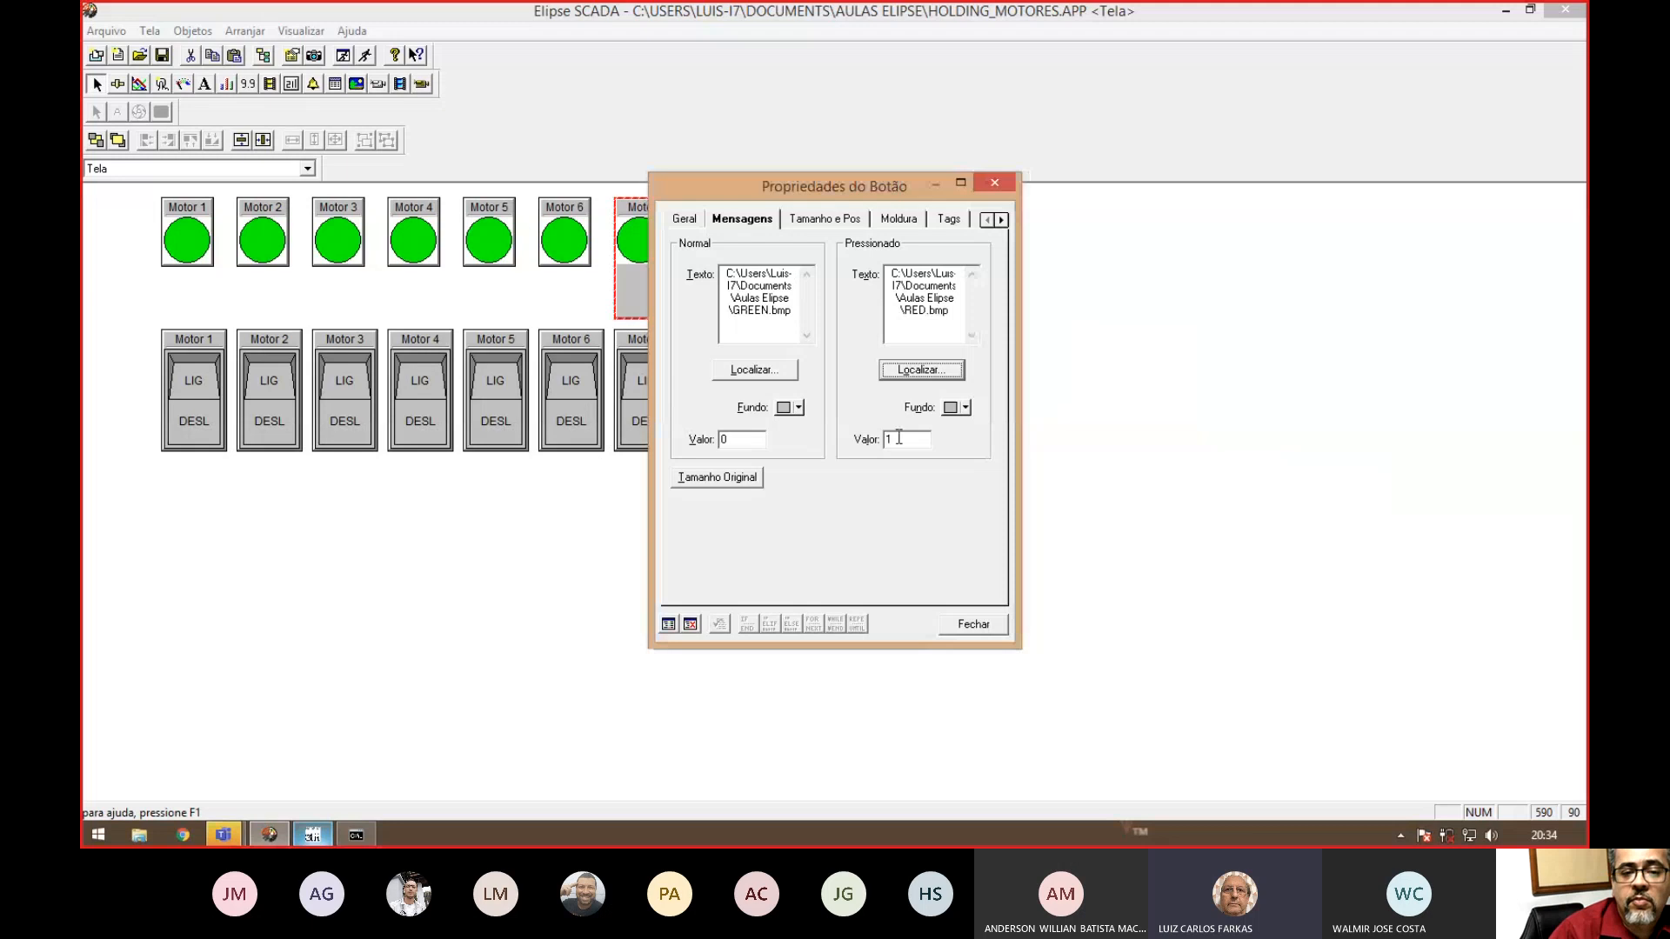
{"action": "left_click", "coordinate": [974, 625]}
- Convert the upper-row Motor 8 button to the bitmap style and assign the GREEN image to its Normal state
{"action": "left_click", "coordinate": [715, 263]}
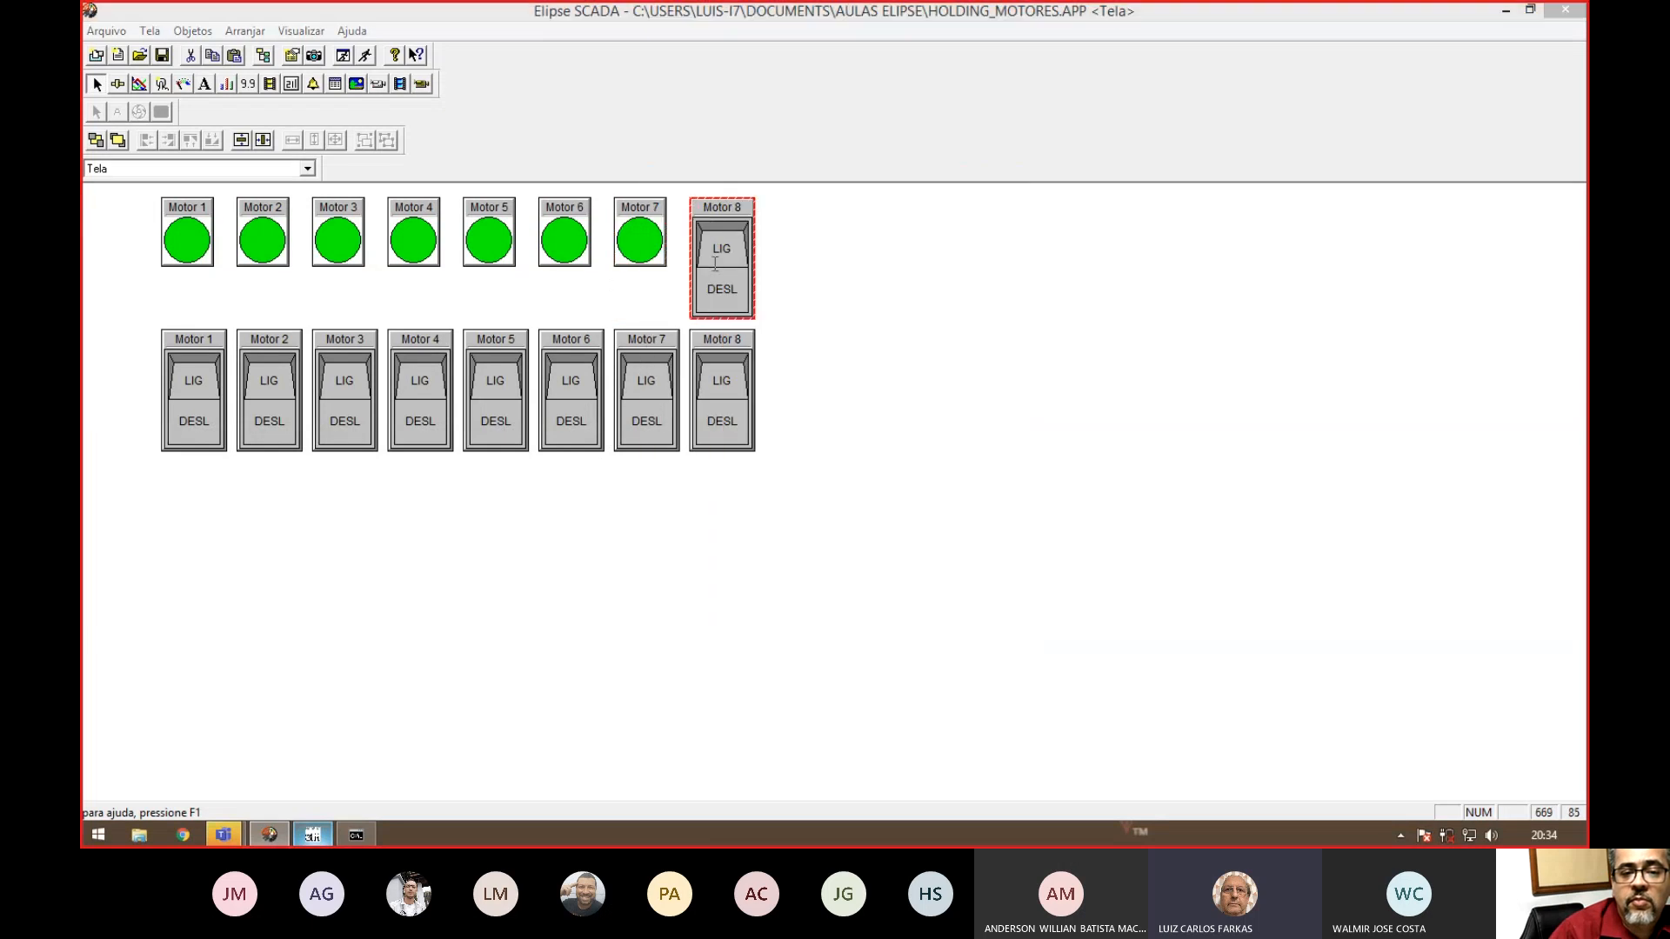
{"action": "double_click", "coordinate": [715, 263]}
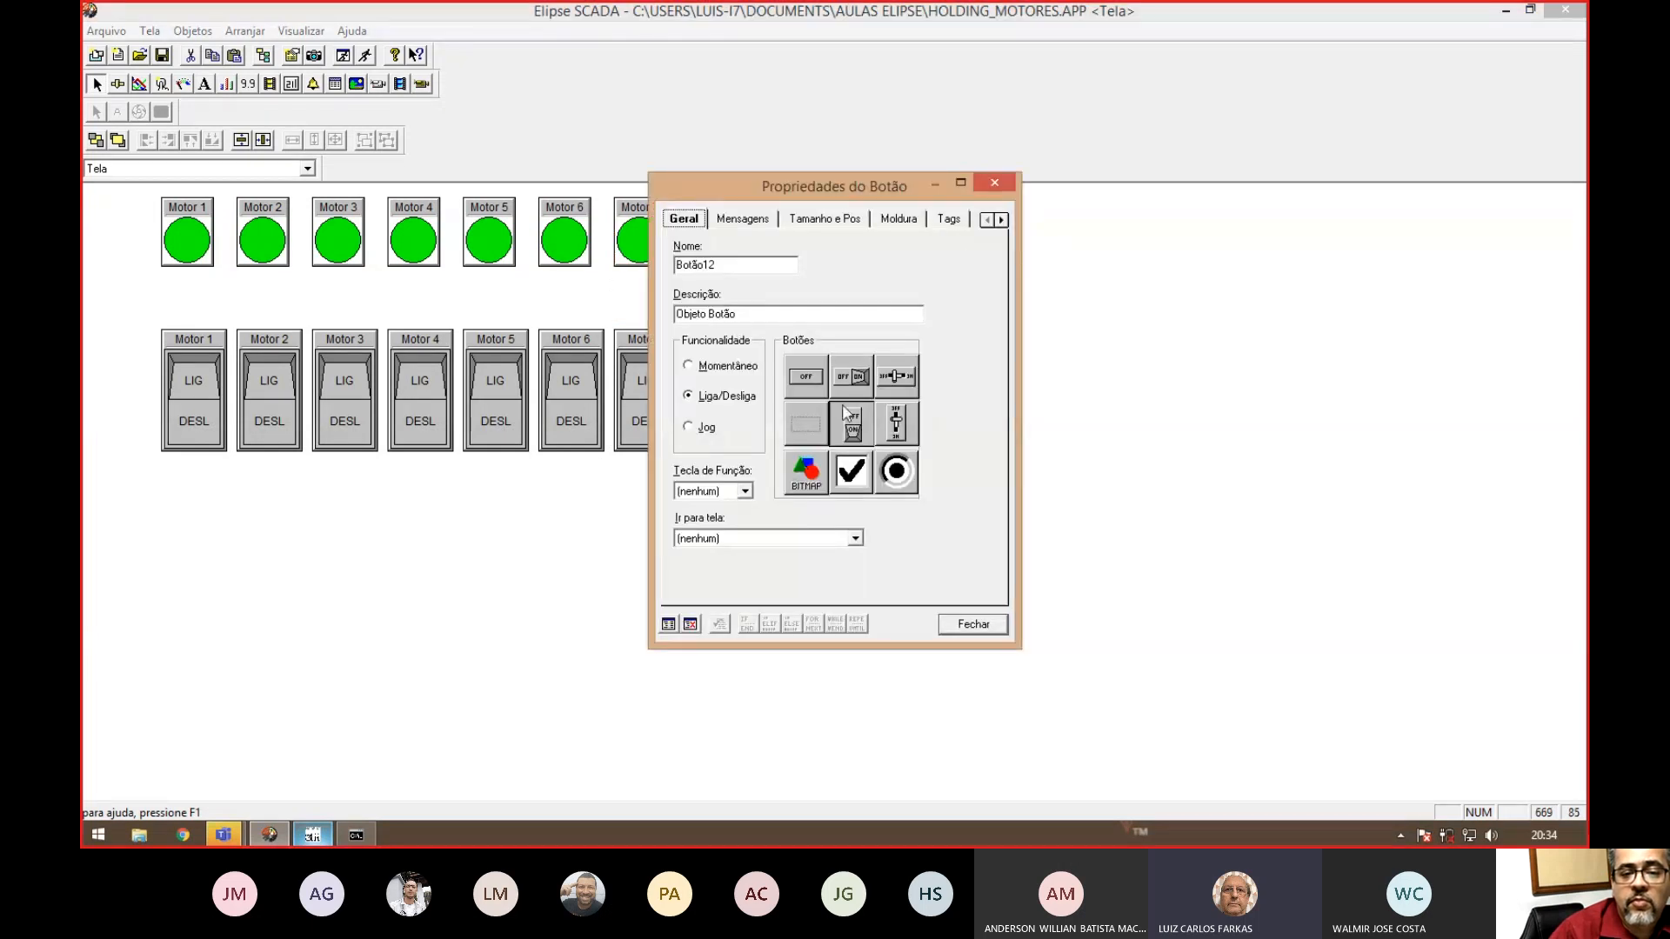
{"action": "left_click", "coordinate": [809, 474]}
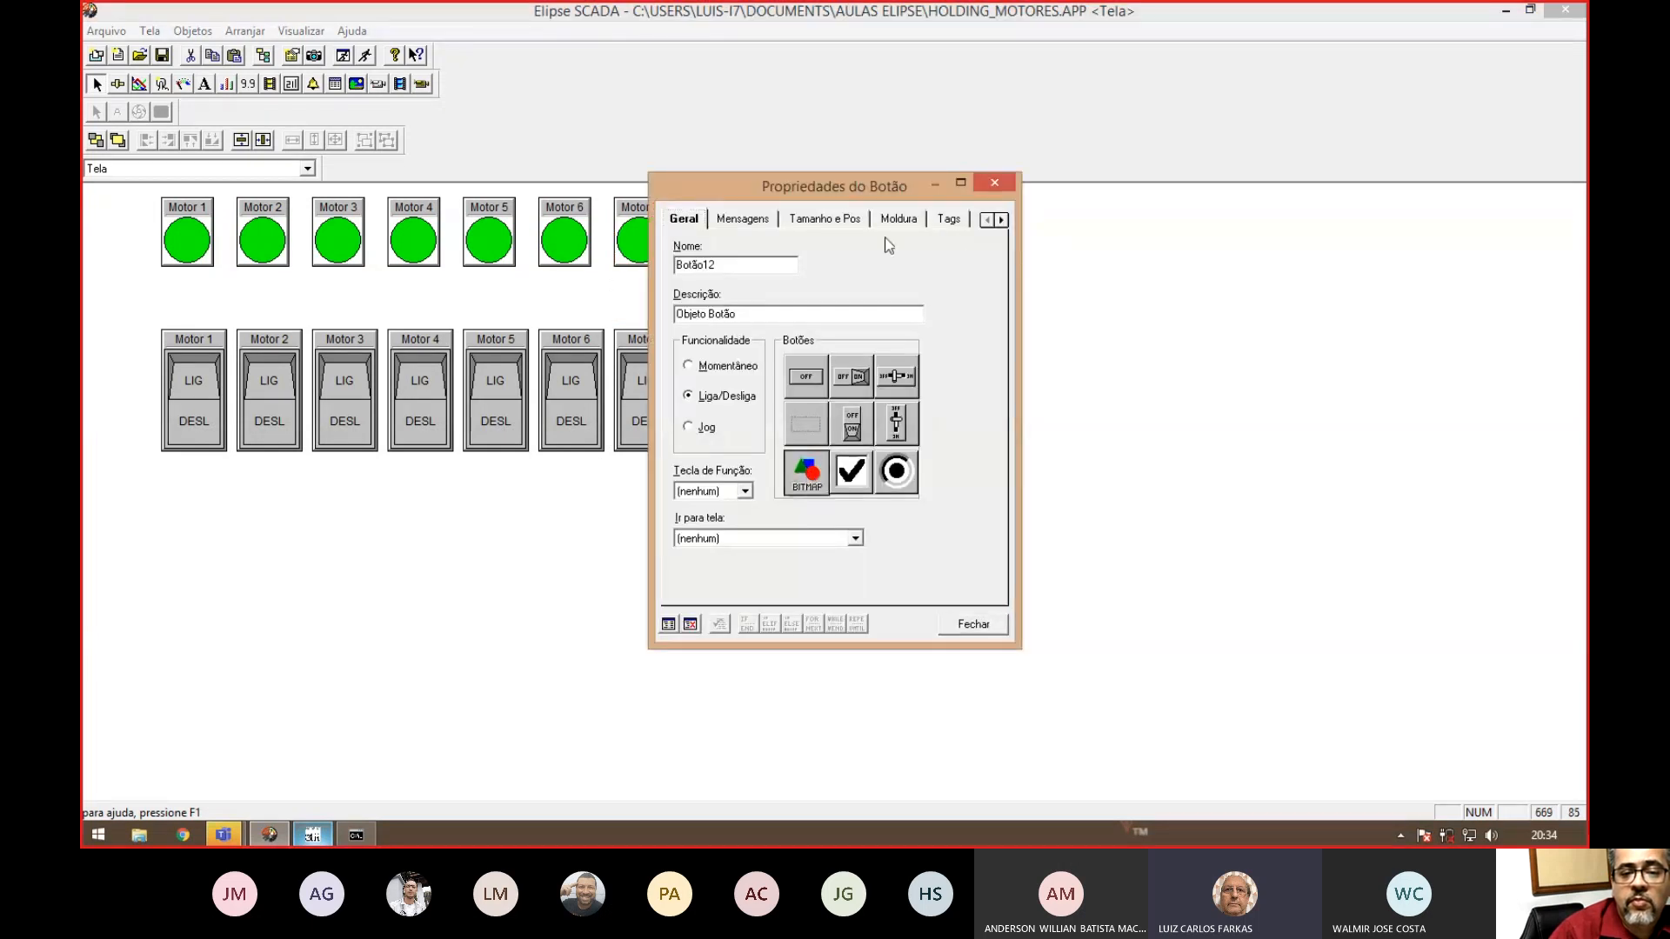
{"action": "left_click", "coordinate": [742, 219]}
{"action": "left_click", "coordinate": [754, 369]}
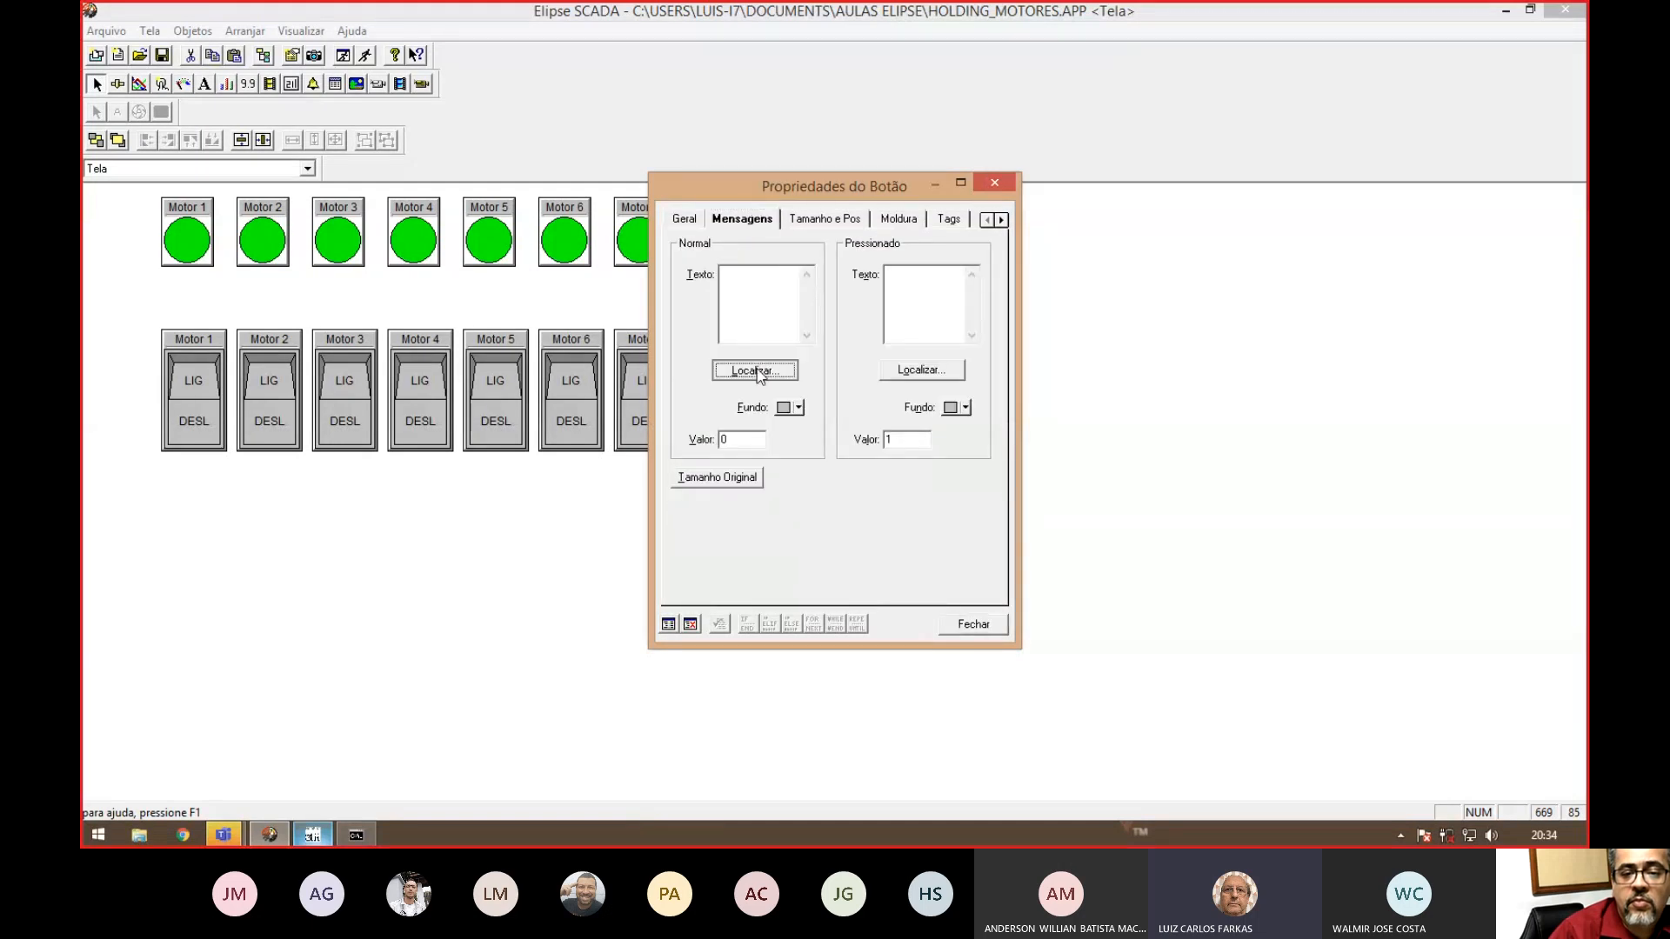
{"action": "double_click", "coordinate": [1042, 377]}
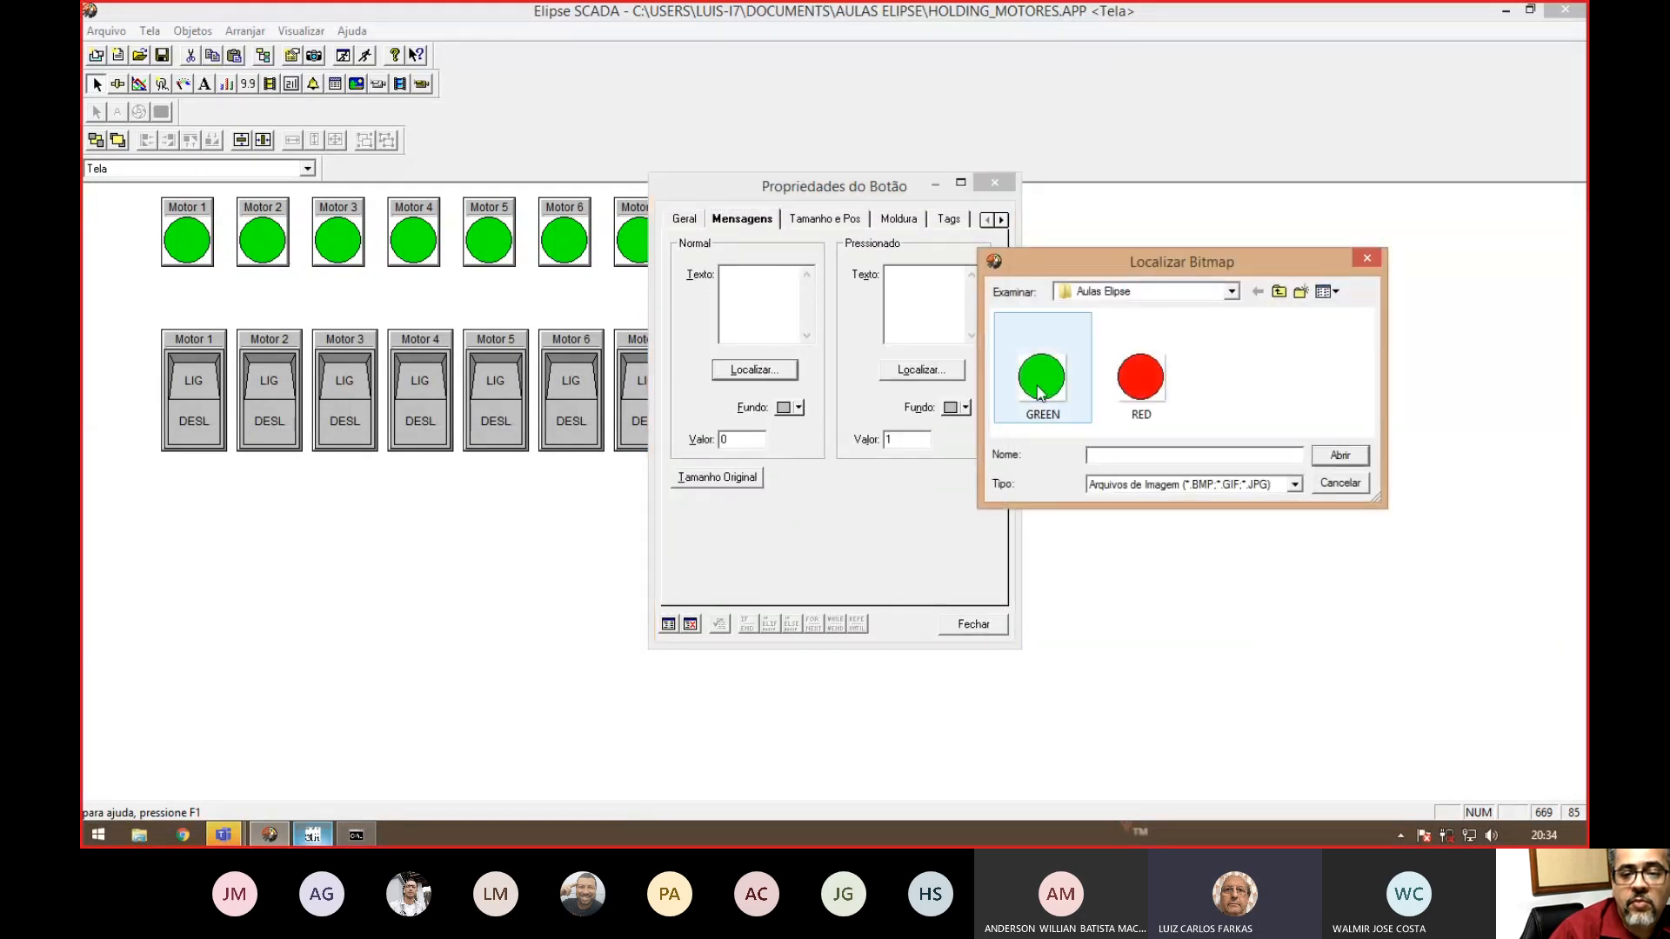
- Assign the RED image to the upper Motor 8 button's Pressionado state and fit the button to the image's original size
{"action": "left_click", "coordinate": [922, 370]}
{"action": "left_click", "coordinate": [1159, 394]}
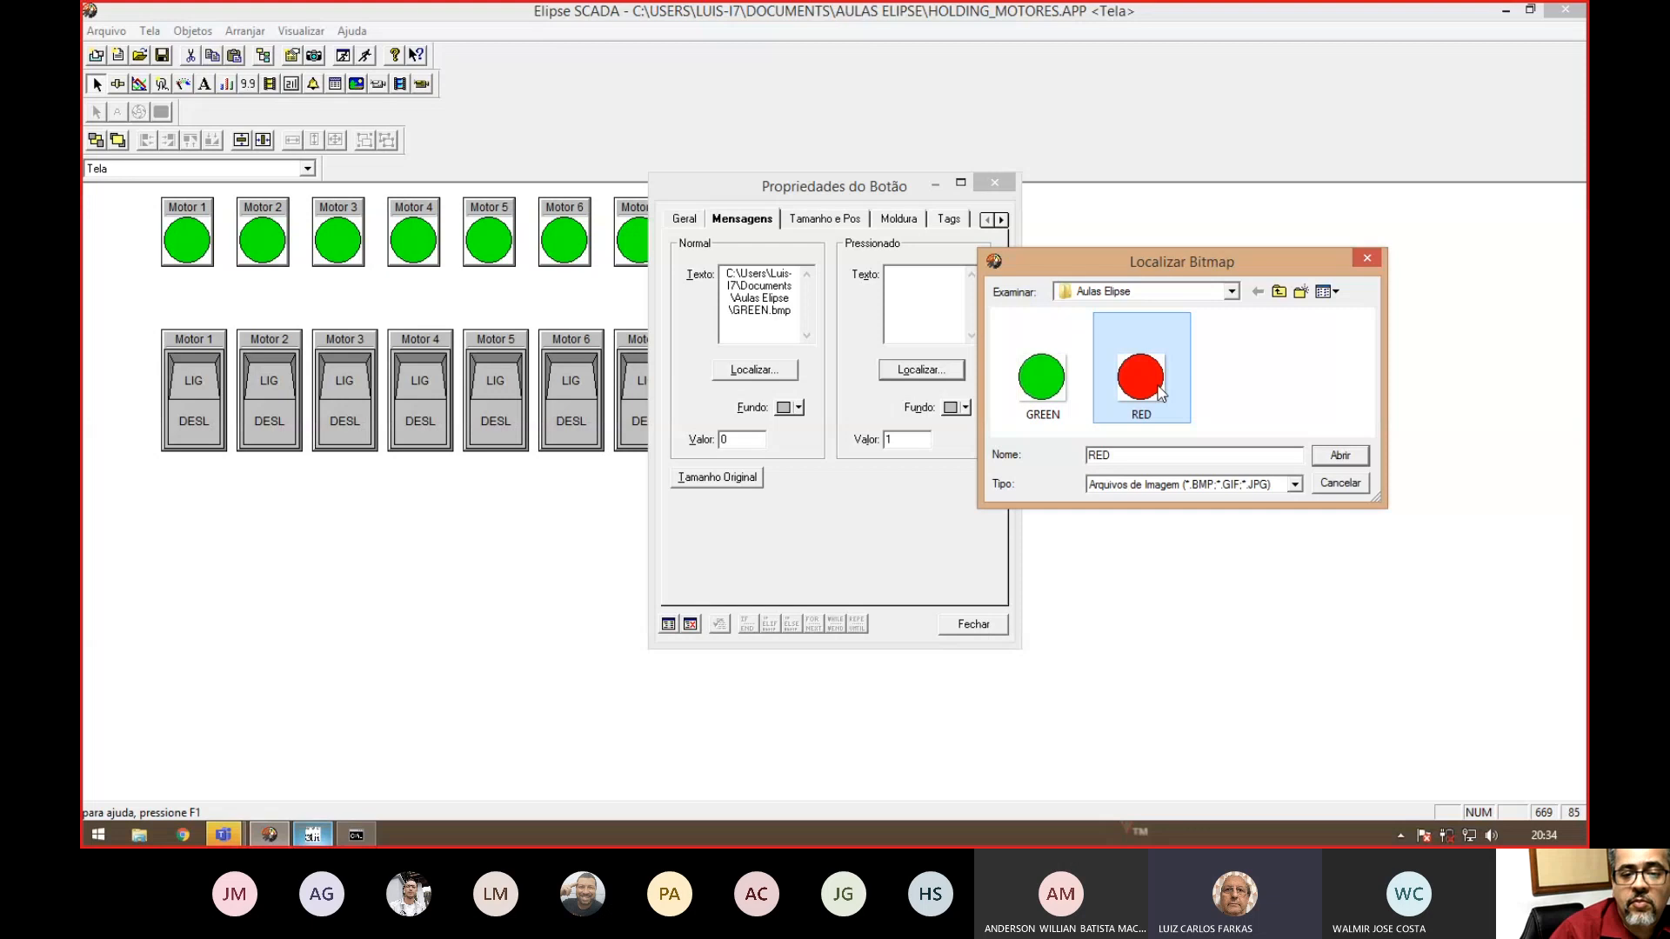
{"action": "double_click", "coordinate": [1160, 394]}
{"action": "left_click", "coordinate": [722, 477]}
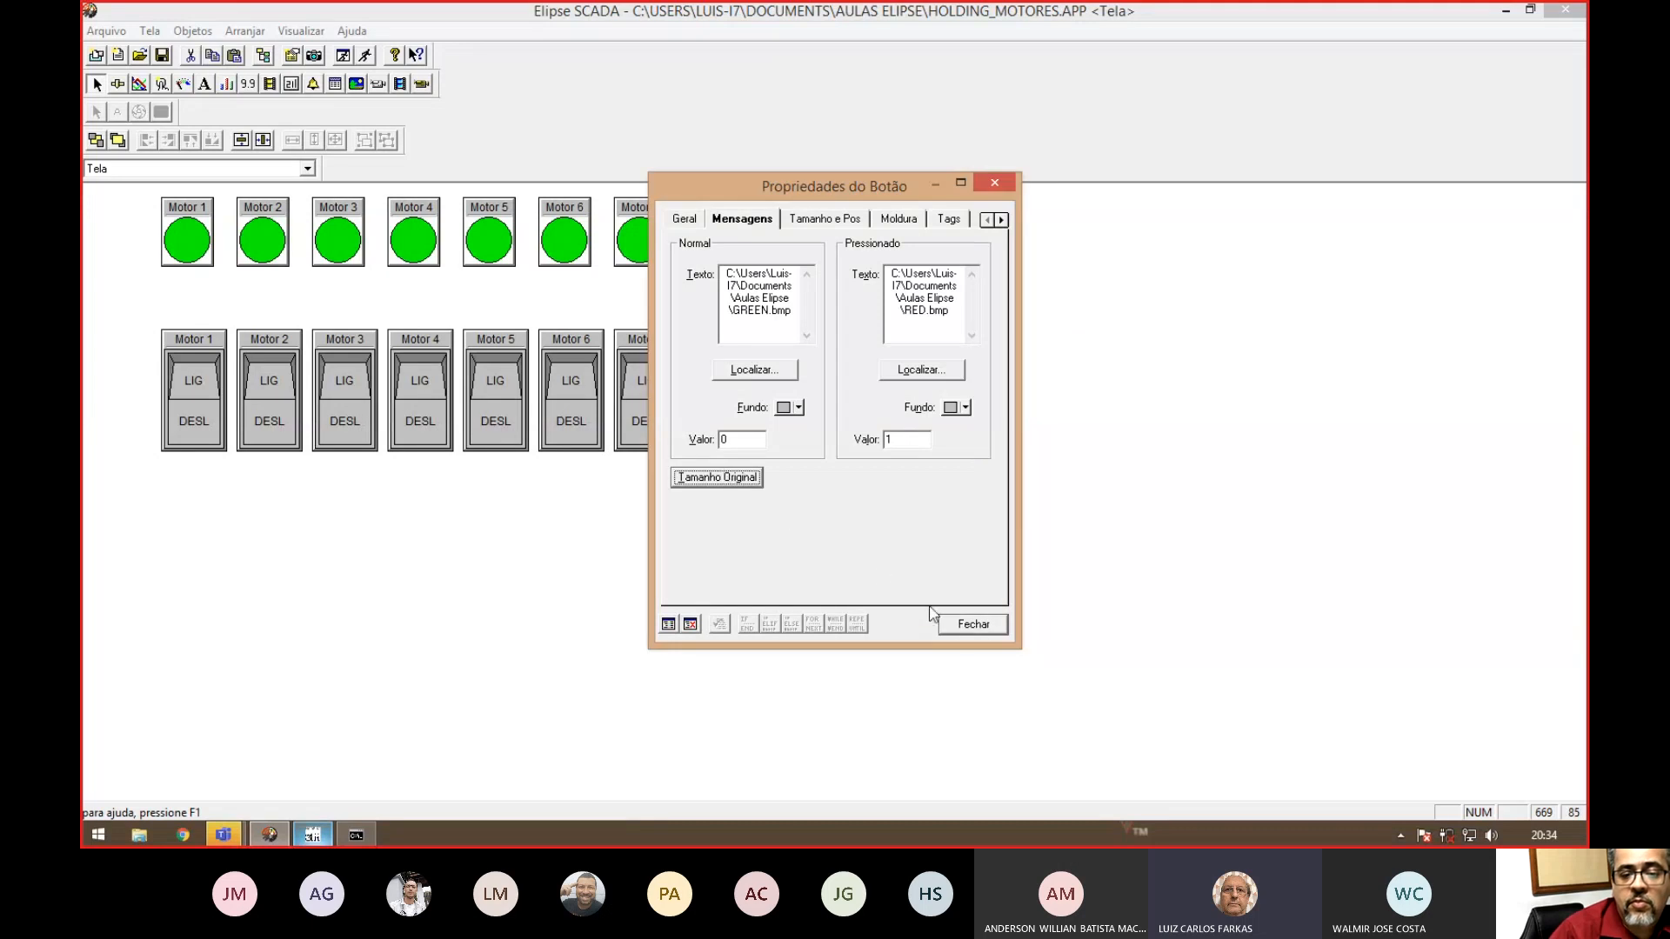
{"action": "left_click", "coordinate": [966, 626]}
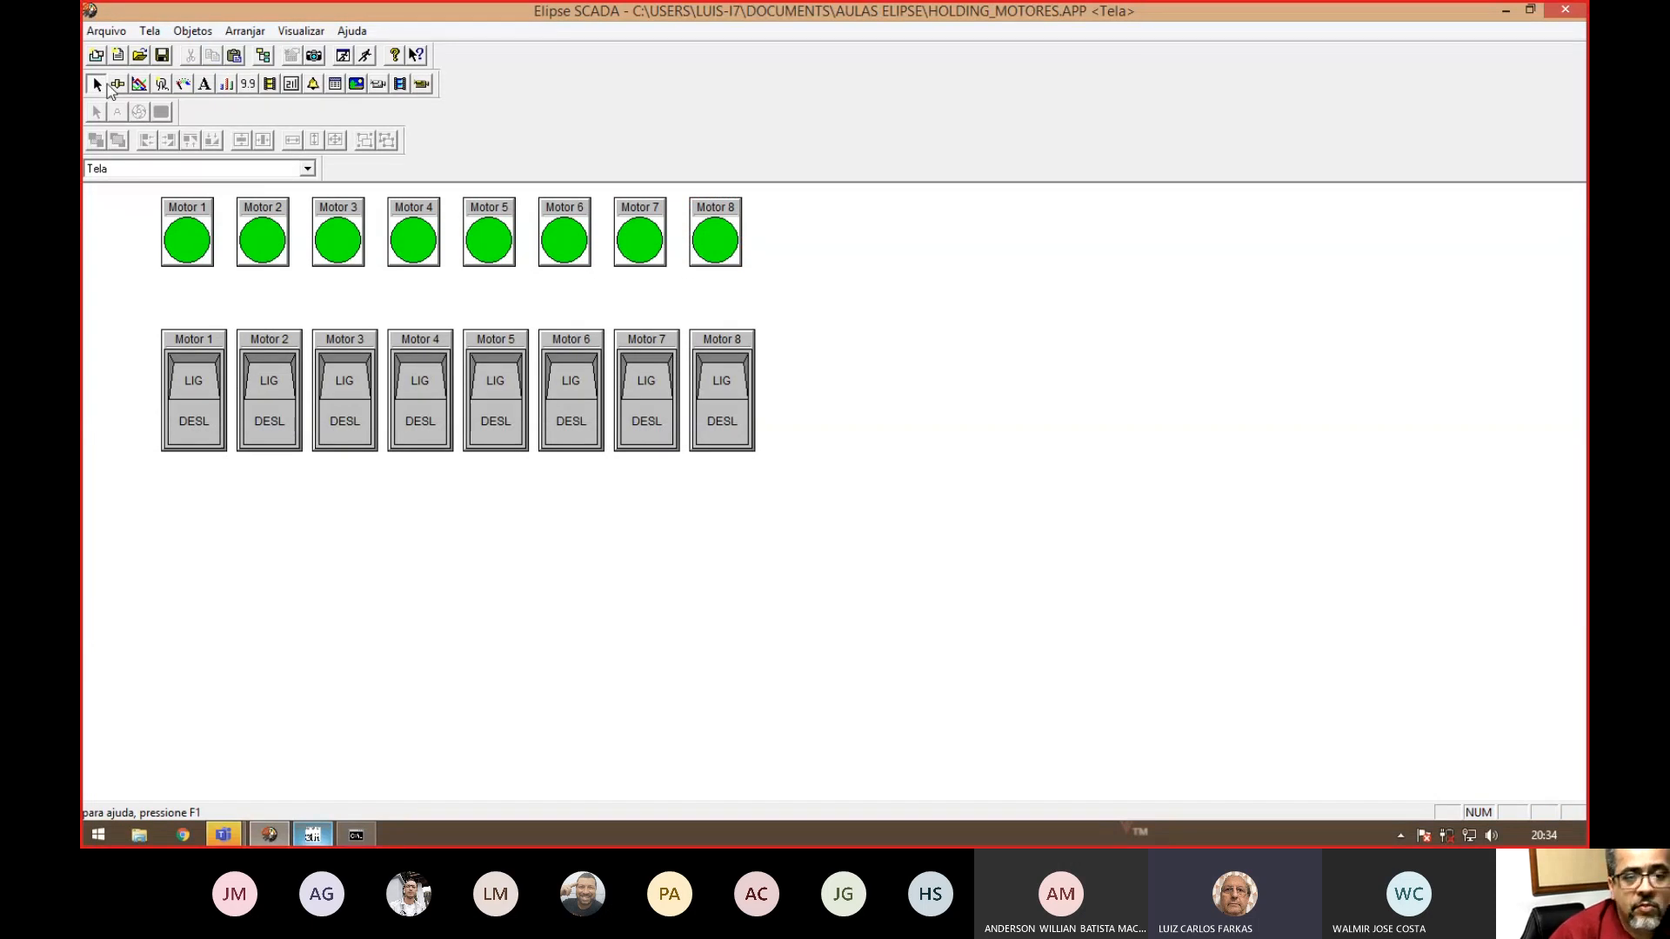
- Align the tops of the eight upper indicators and make the lower-row switches the same width as the Motor 1 indicator
{"action": "left_click_drag", "start_coordinate": [107, 85], "coordinate": [106, 152]}
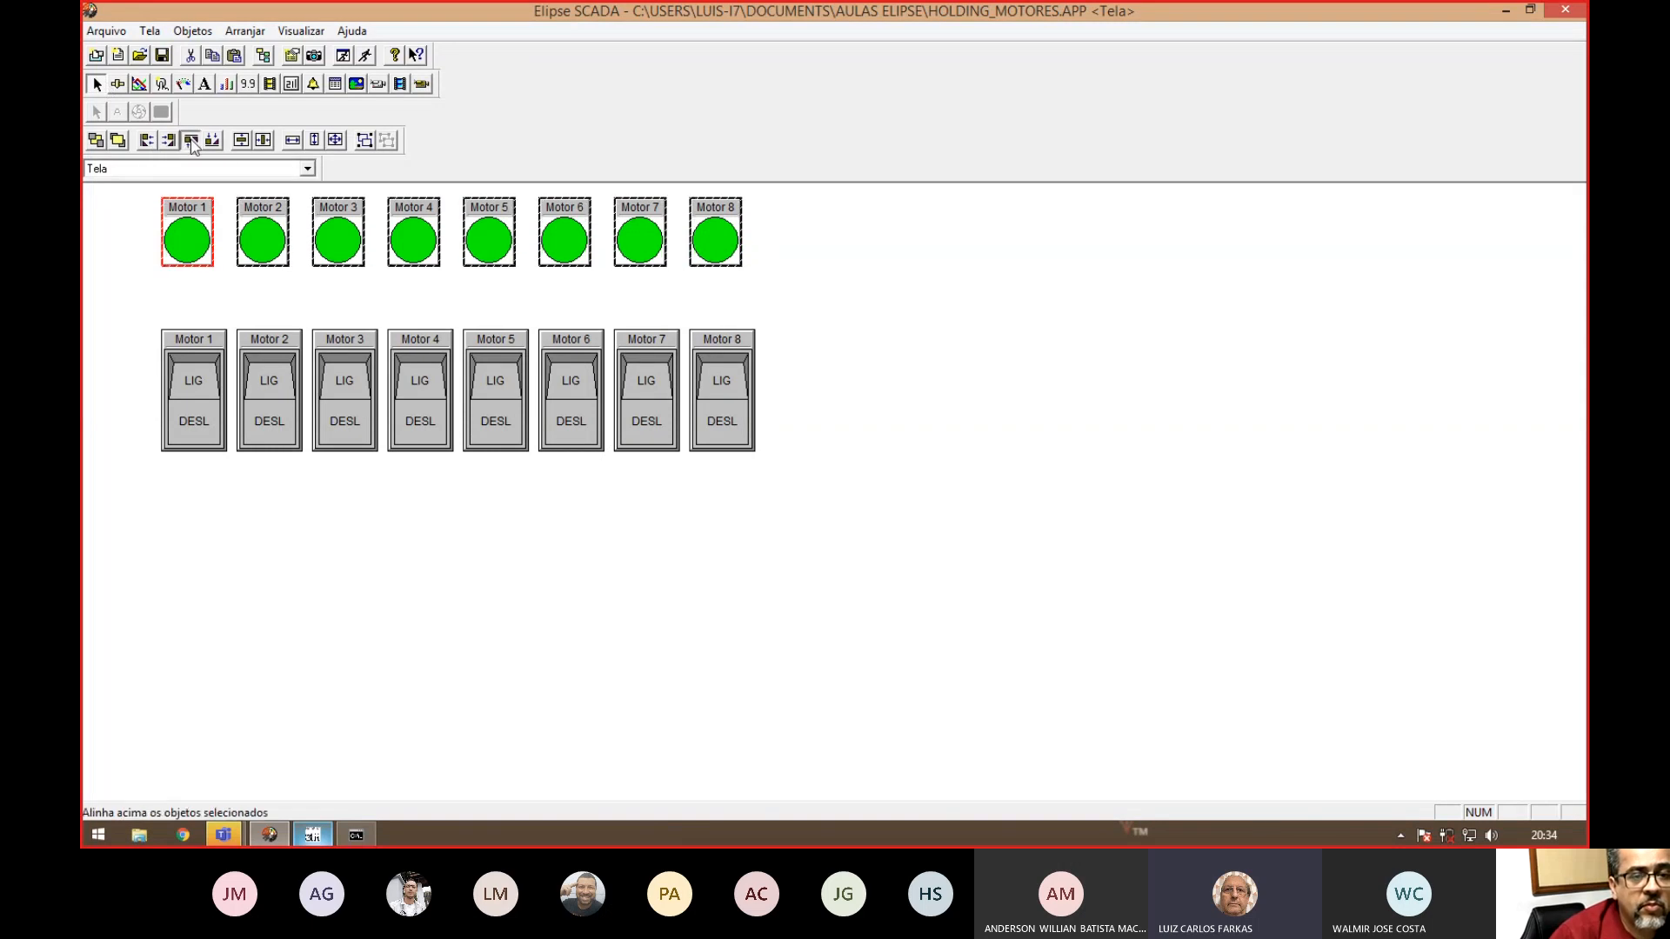
{"action": "left_click", "coordinate": [190, 137]}
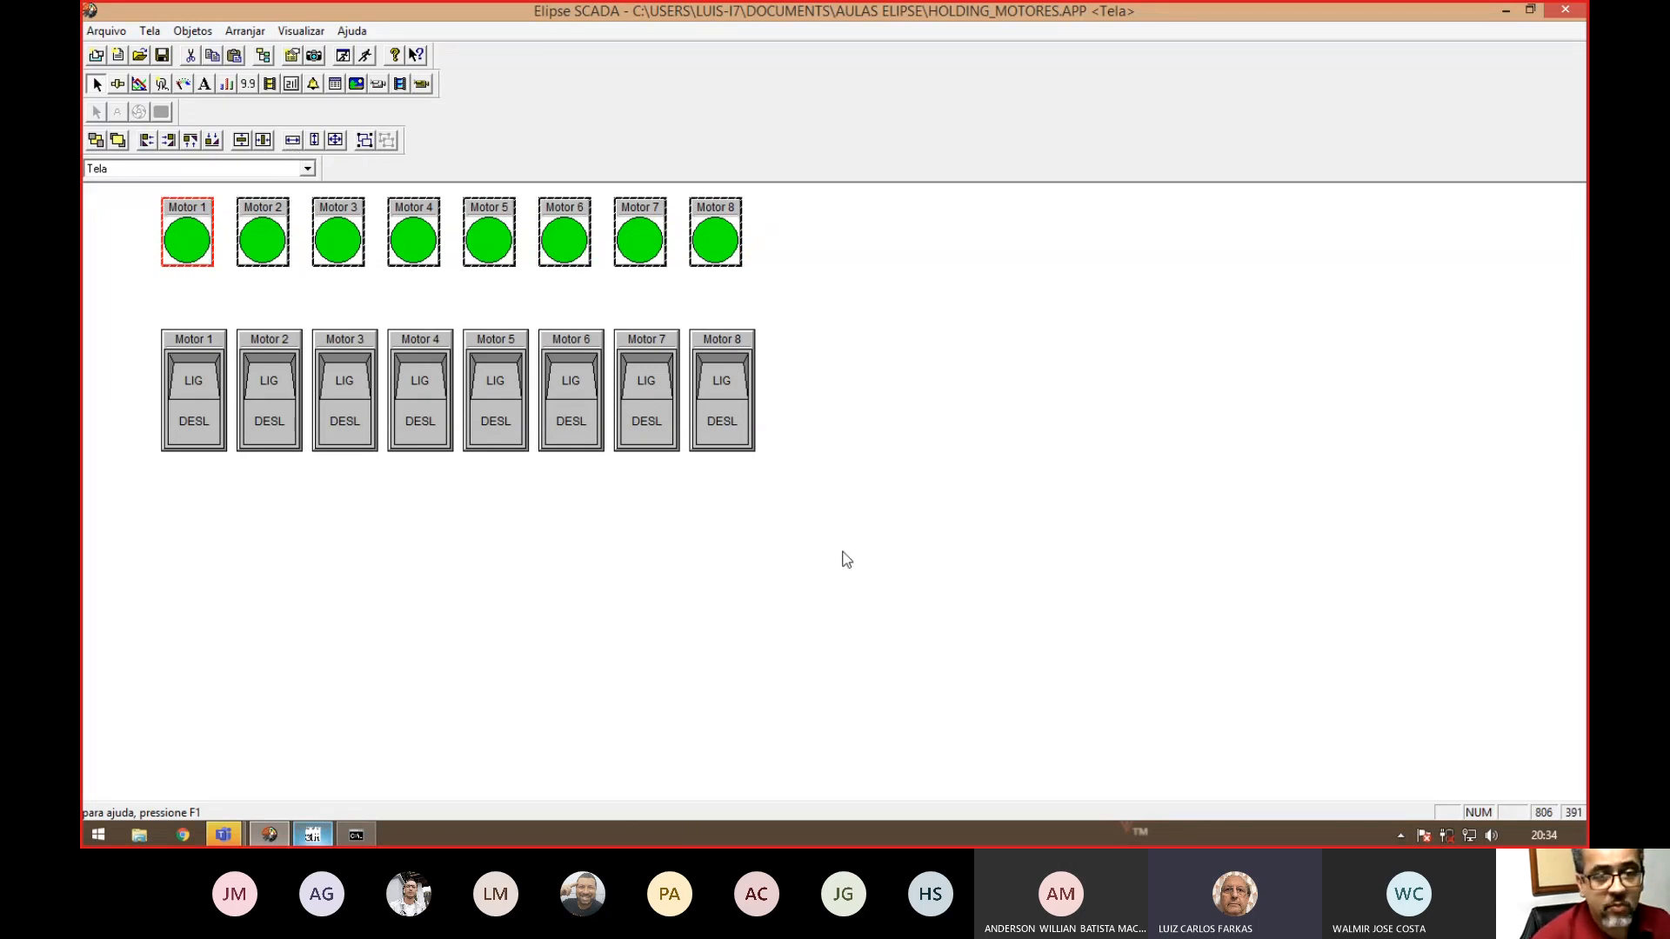
{"action": "left_click_drag", "start_coordinate": [840, 541], "coordinate": [116, 174]}
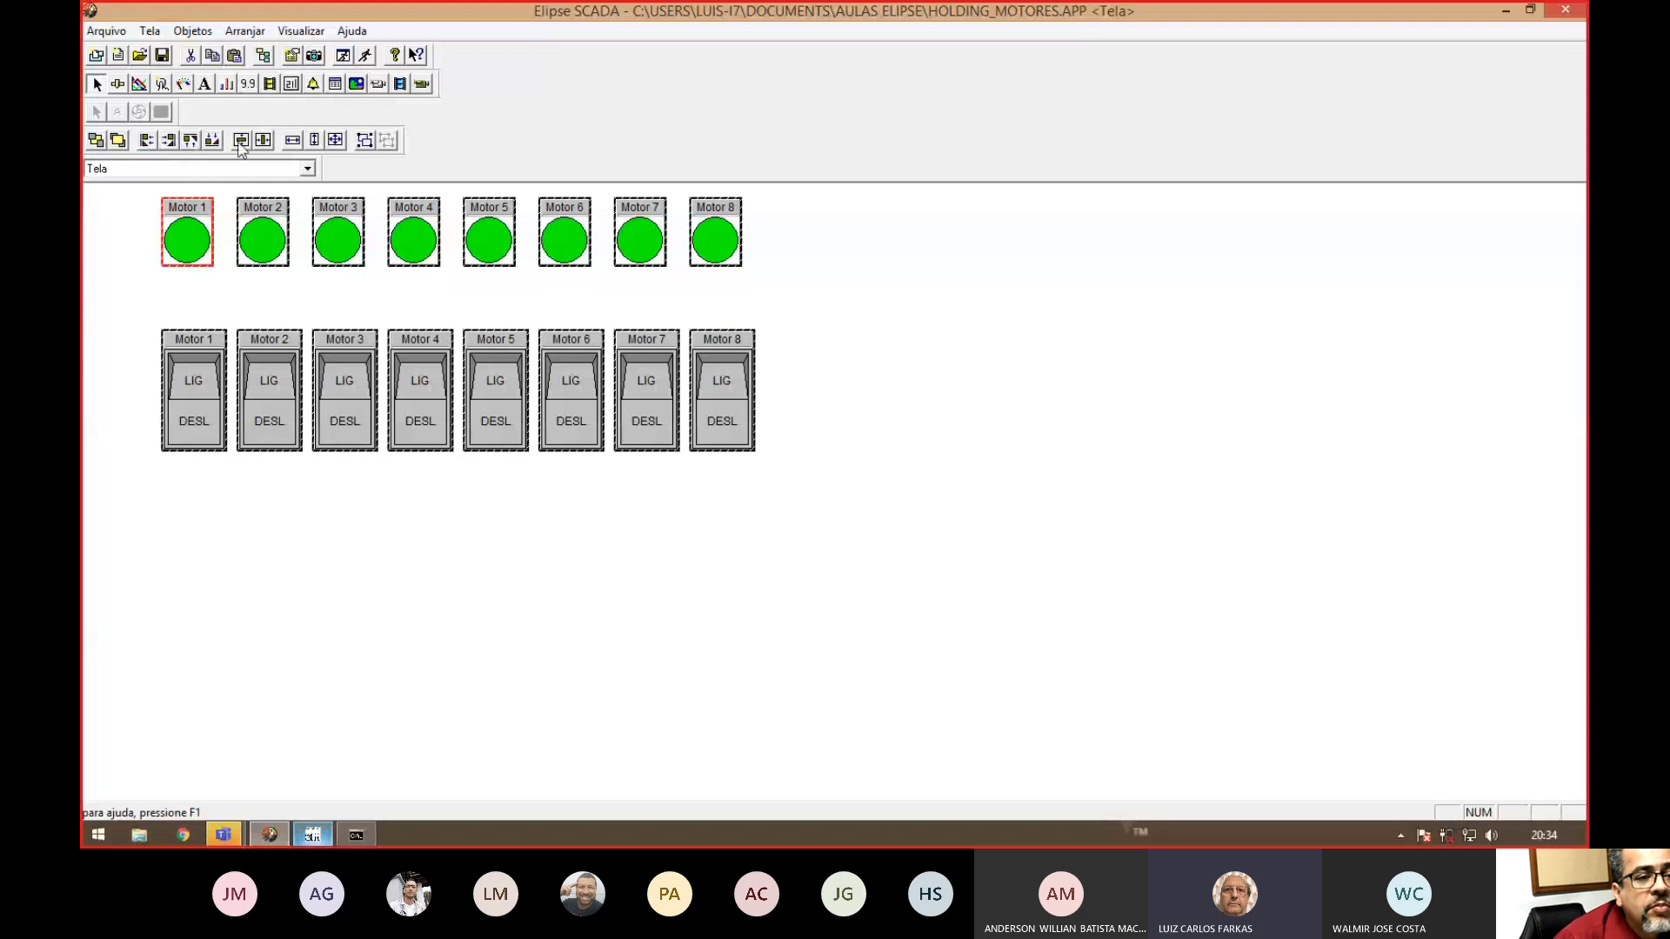
{"action": "left_click", "coordinate": [293, 141]}
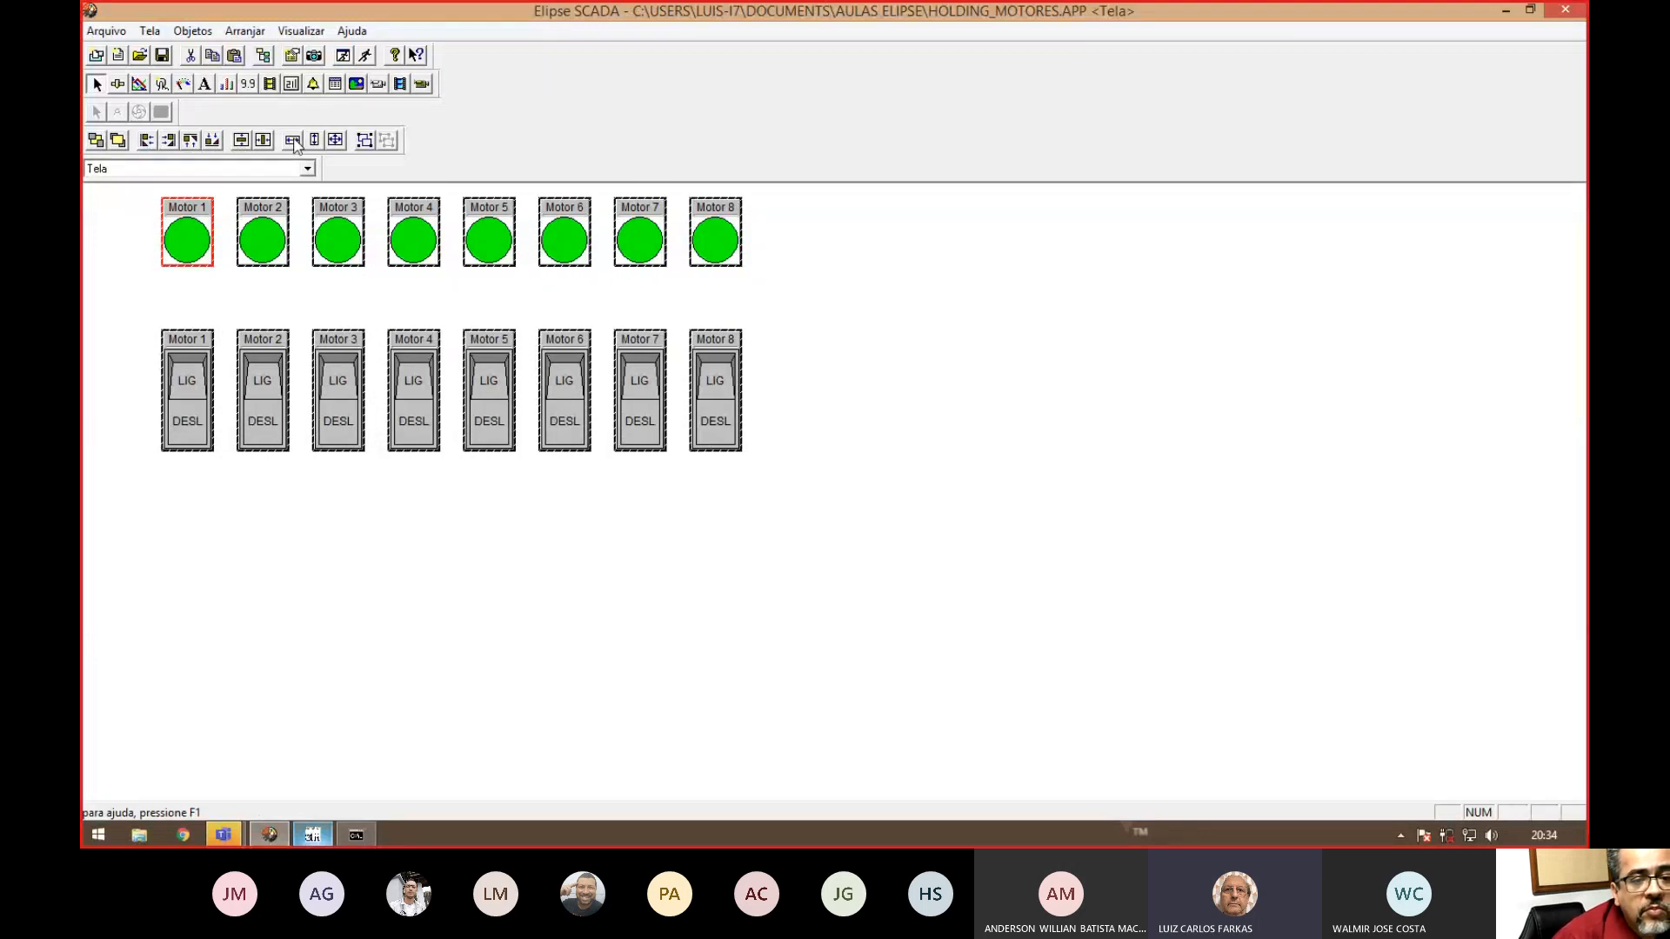
{"action": "left_click", "coordinate": [219, 567]}
- Move the eight lower-row LIG/DESL switches up together until they sit just beneath the indicator row
{"action": "left_click_drag", "start_coordinate": [120, 317], "coordinate": [977, 570]}
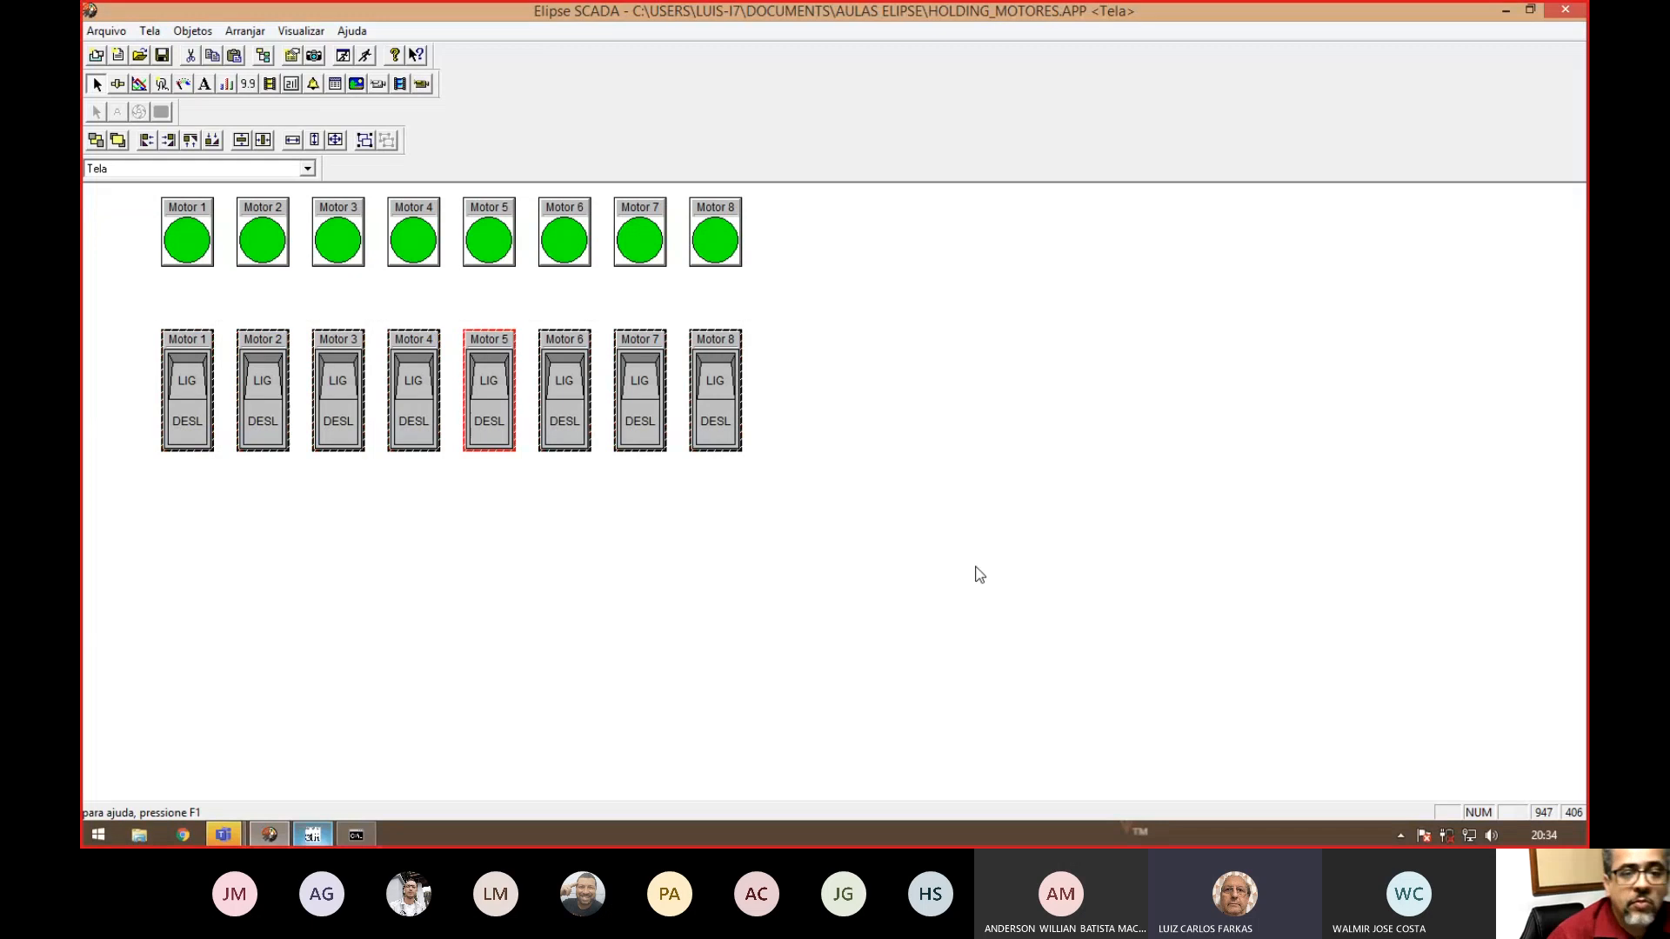
{"action": "key", "text": "Up"}
{"action": "key", "text": "Up"}
{"action": "key", "text": "Up"}
{"action": "key", "text": "Up"}
{"action": "key", "text": "Up"}
{"action": "key", "text": "Up"}
{"action": "key", "text": "Up"}
{"action": "key", "text": "Up"}
{"action": "key", "text": "Up"}
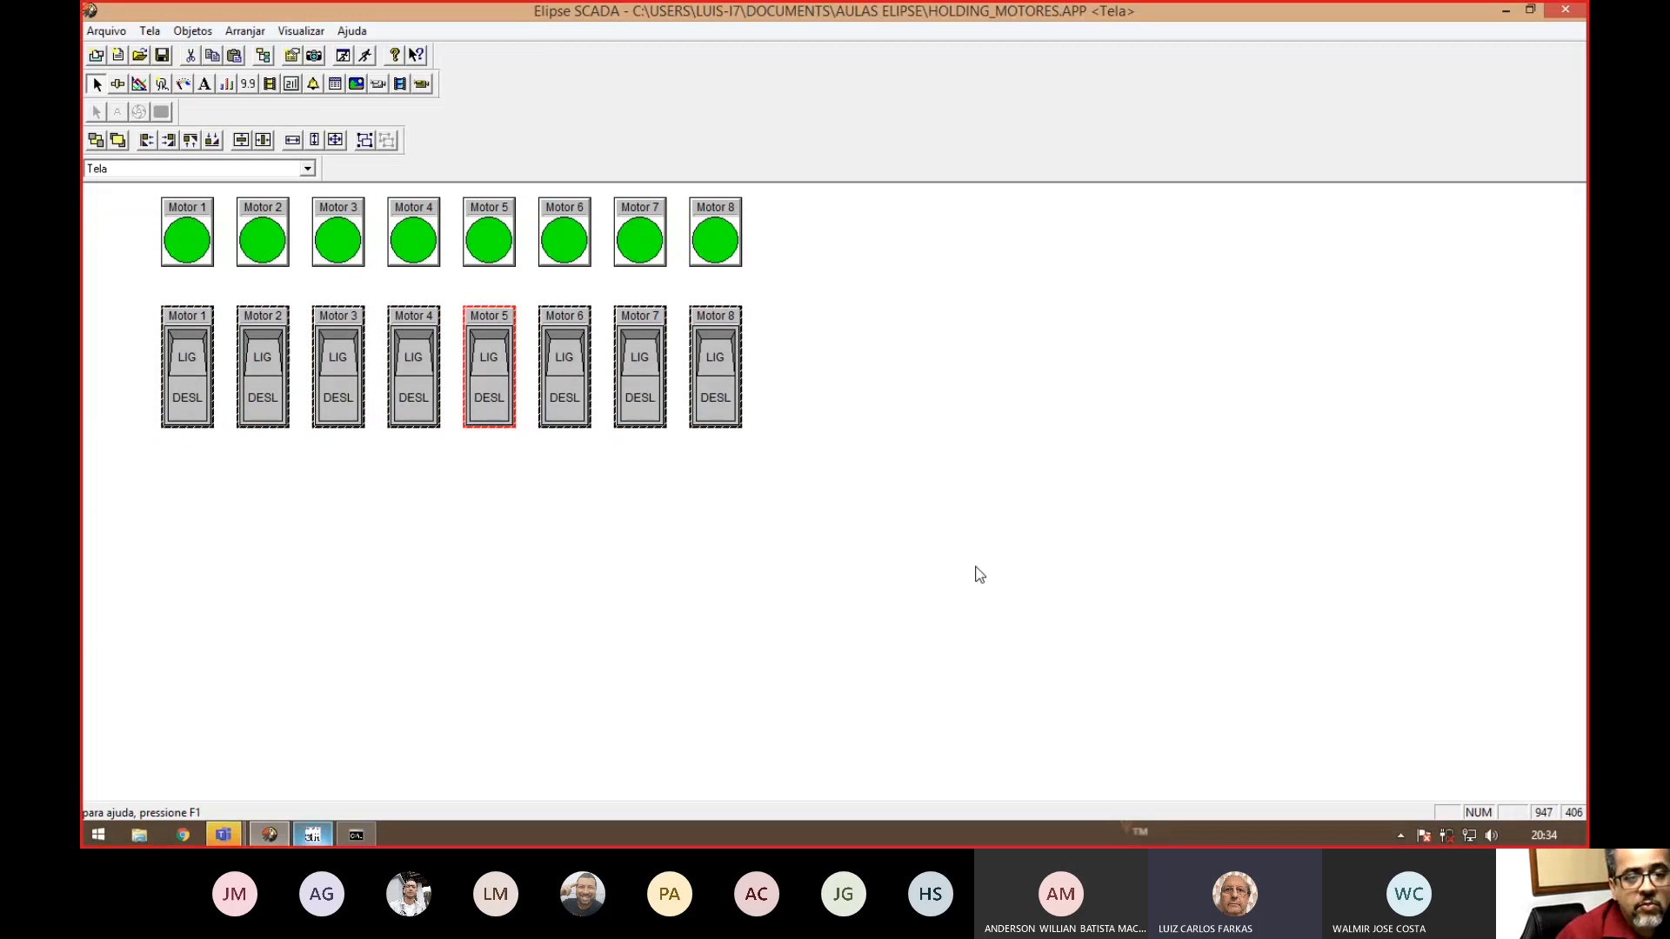
{"action": "key", "text": "Up"}
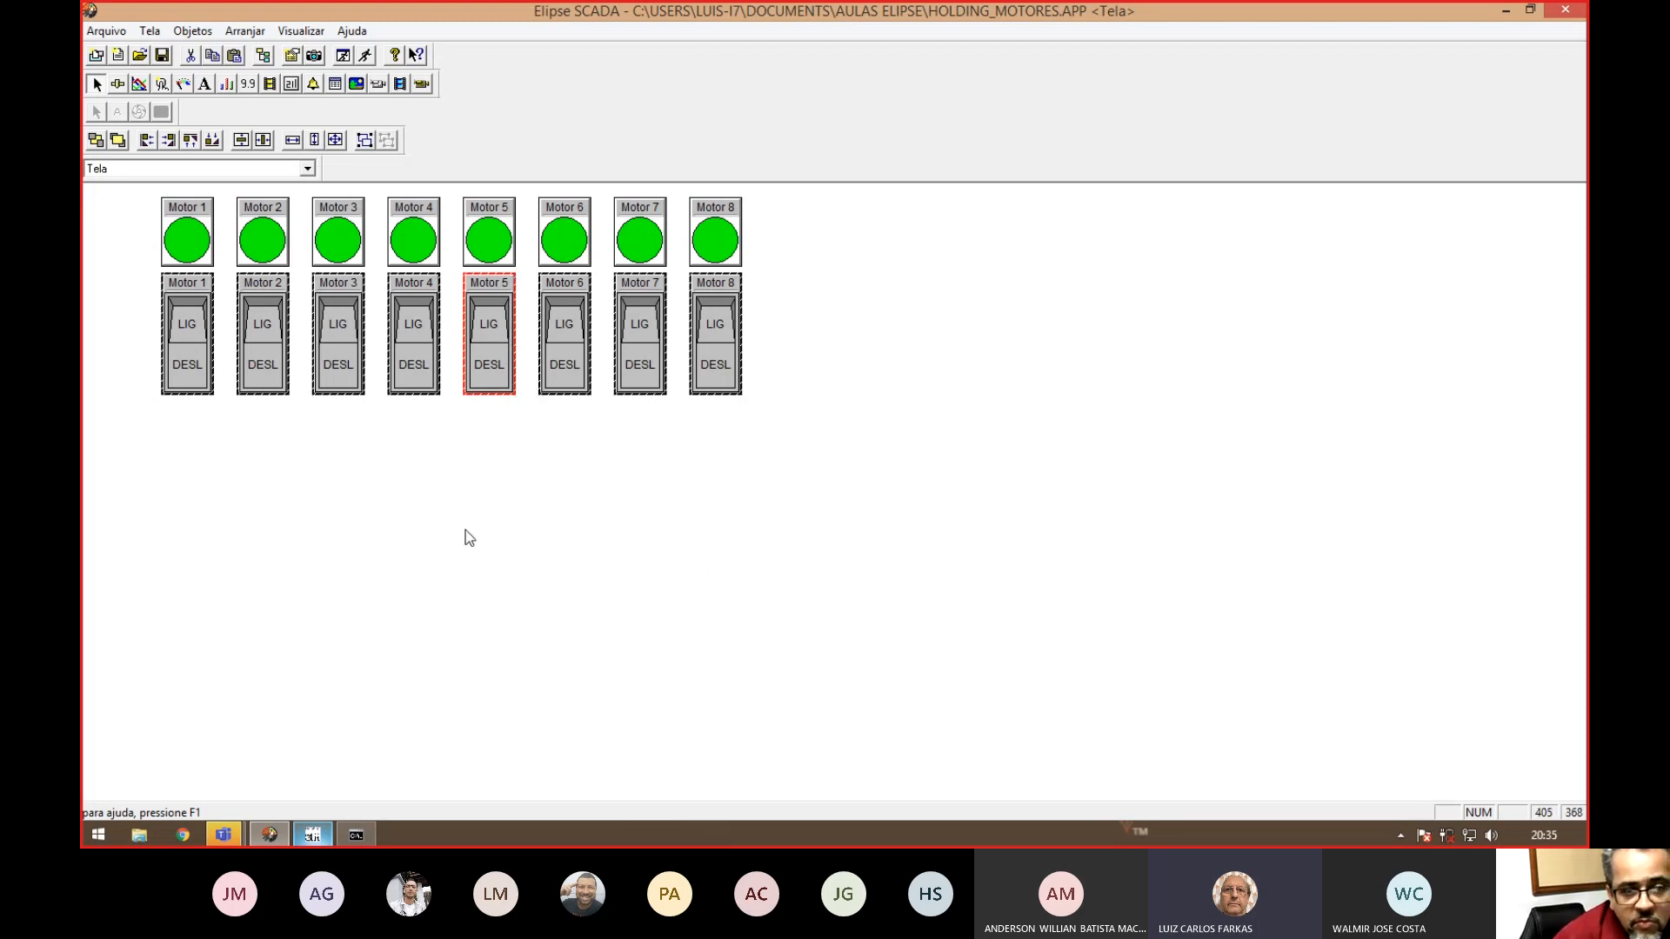
{"action": "left_click", "coordinate": [588, 461]}
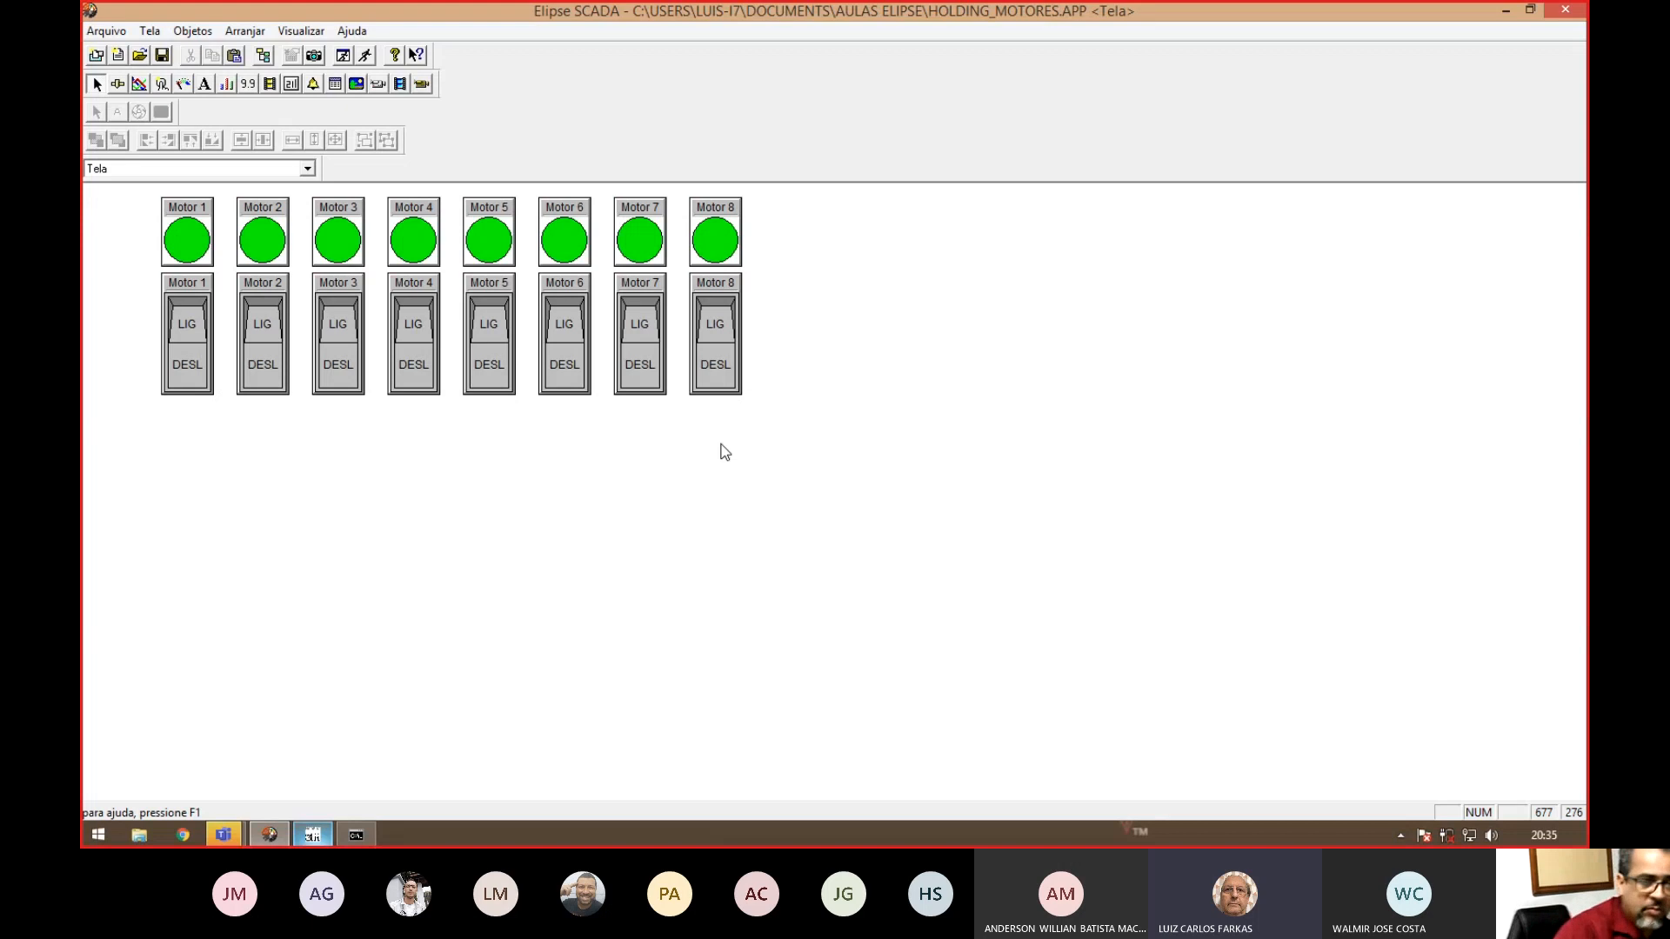
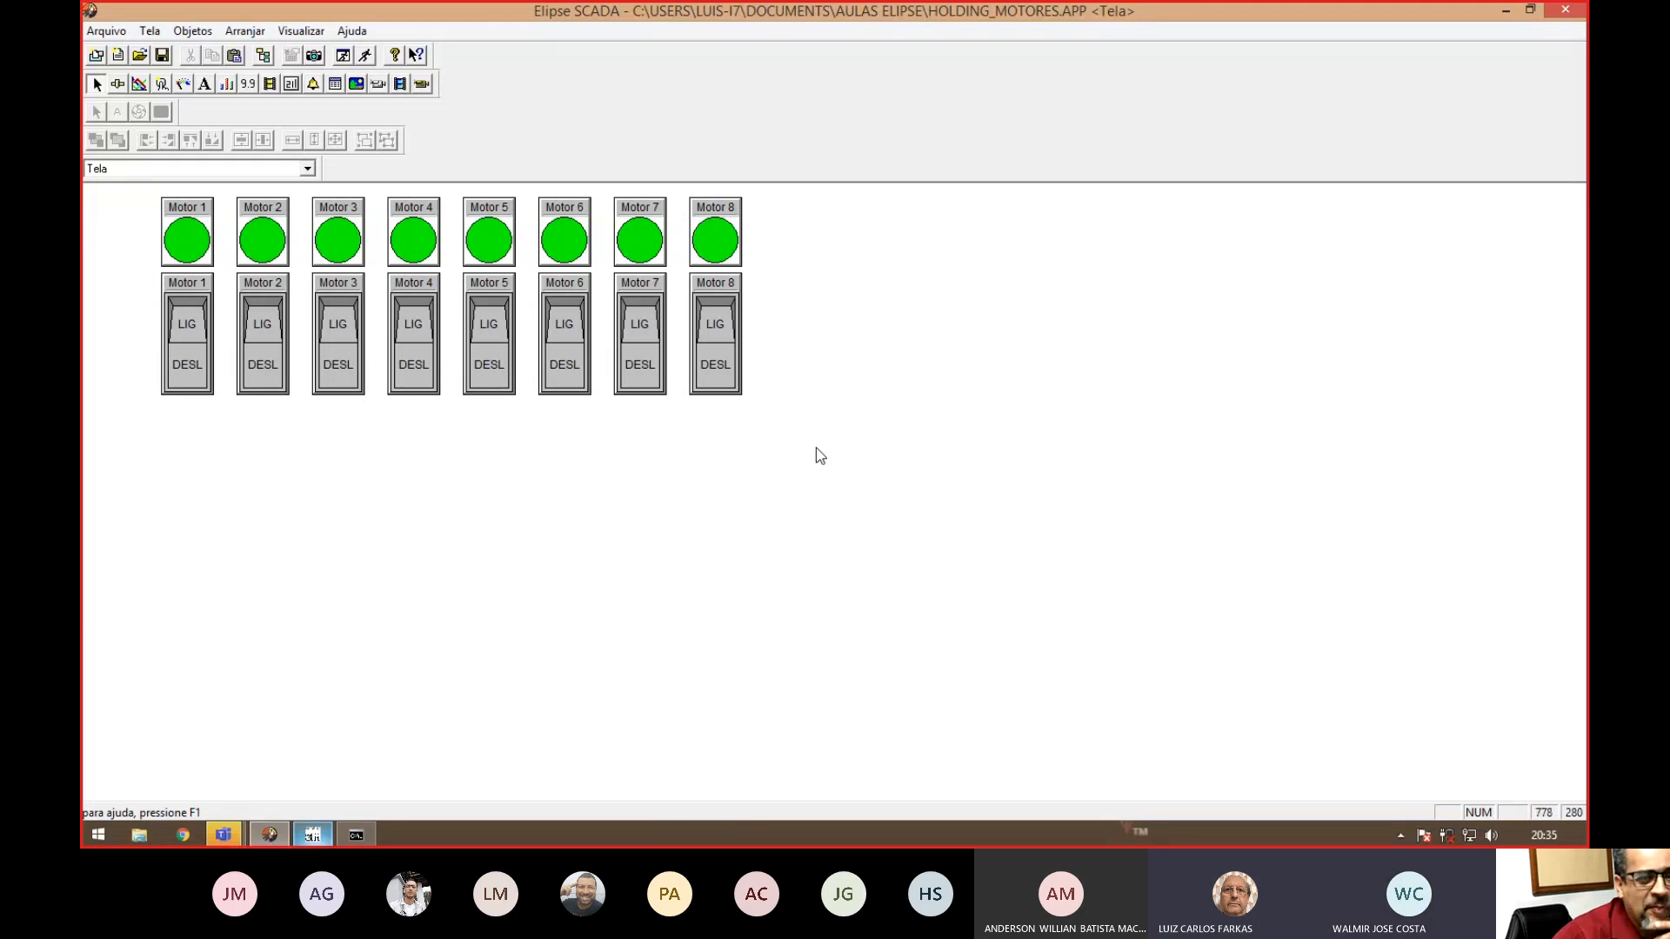
- Shift all sixteen motor indicators and switches together to the left edge of the screen page and slightly down
{"action": "left_click_drag", "start_coordinate": [903, 485], "coordinate": [85, 187]}
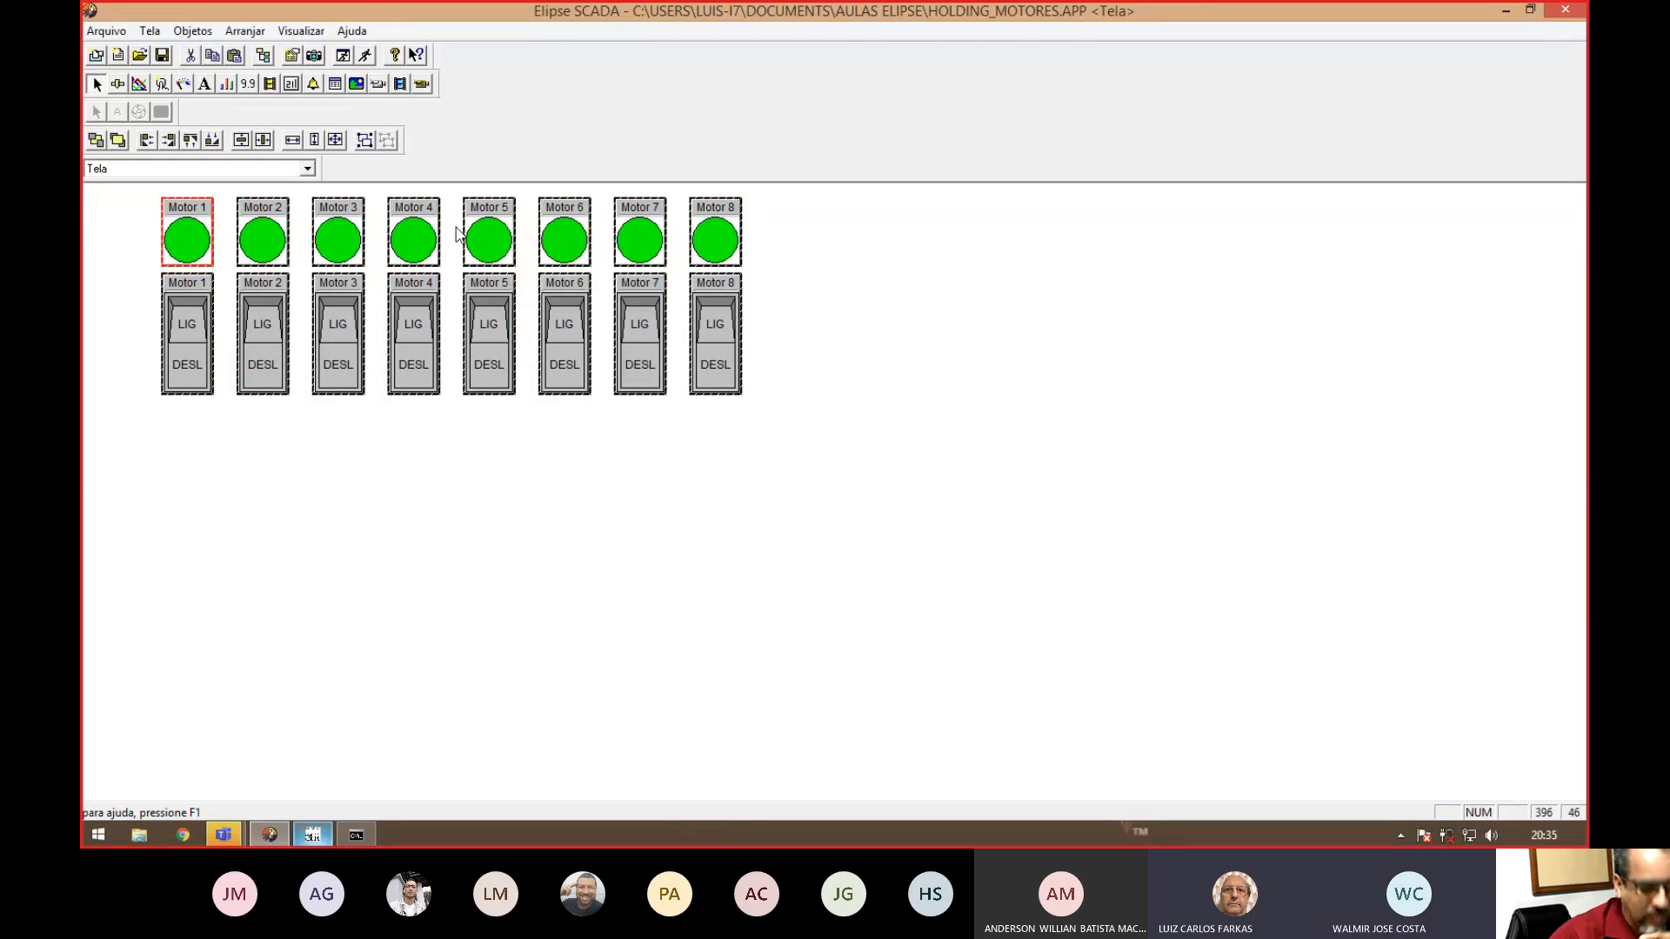
{"action": "key", "text": "Left"}
{"action": "key", "text": "Left"}
{"action": "key", "text": "Left"}
{"action": "key", "text": "Left"}
{"action": "key", "text": "Left"}
{"action": "key", "text": "Left"}
{"action": "key", "text": "Left"}
{"action": "key", "text": "Left"}
{"action": "key", "text": "Left"}
{"action": "key", "text": "Left"}
{"action": "key", "text": "Left"}
{"action": "key", "text": "Left"}
{"action": "key", "text": "Left"}
{"action": "key", "text": "Left"}
{"action": "key", "text": "Left"}
{"action": "key", "text": "Left"}
{"action": "key", "text": "Left"}
{"action": "key", "text": "Left"}
{"action": "key", "text": "Left"}
{"action": "key", "text": "Left"}
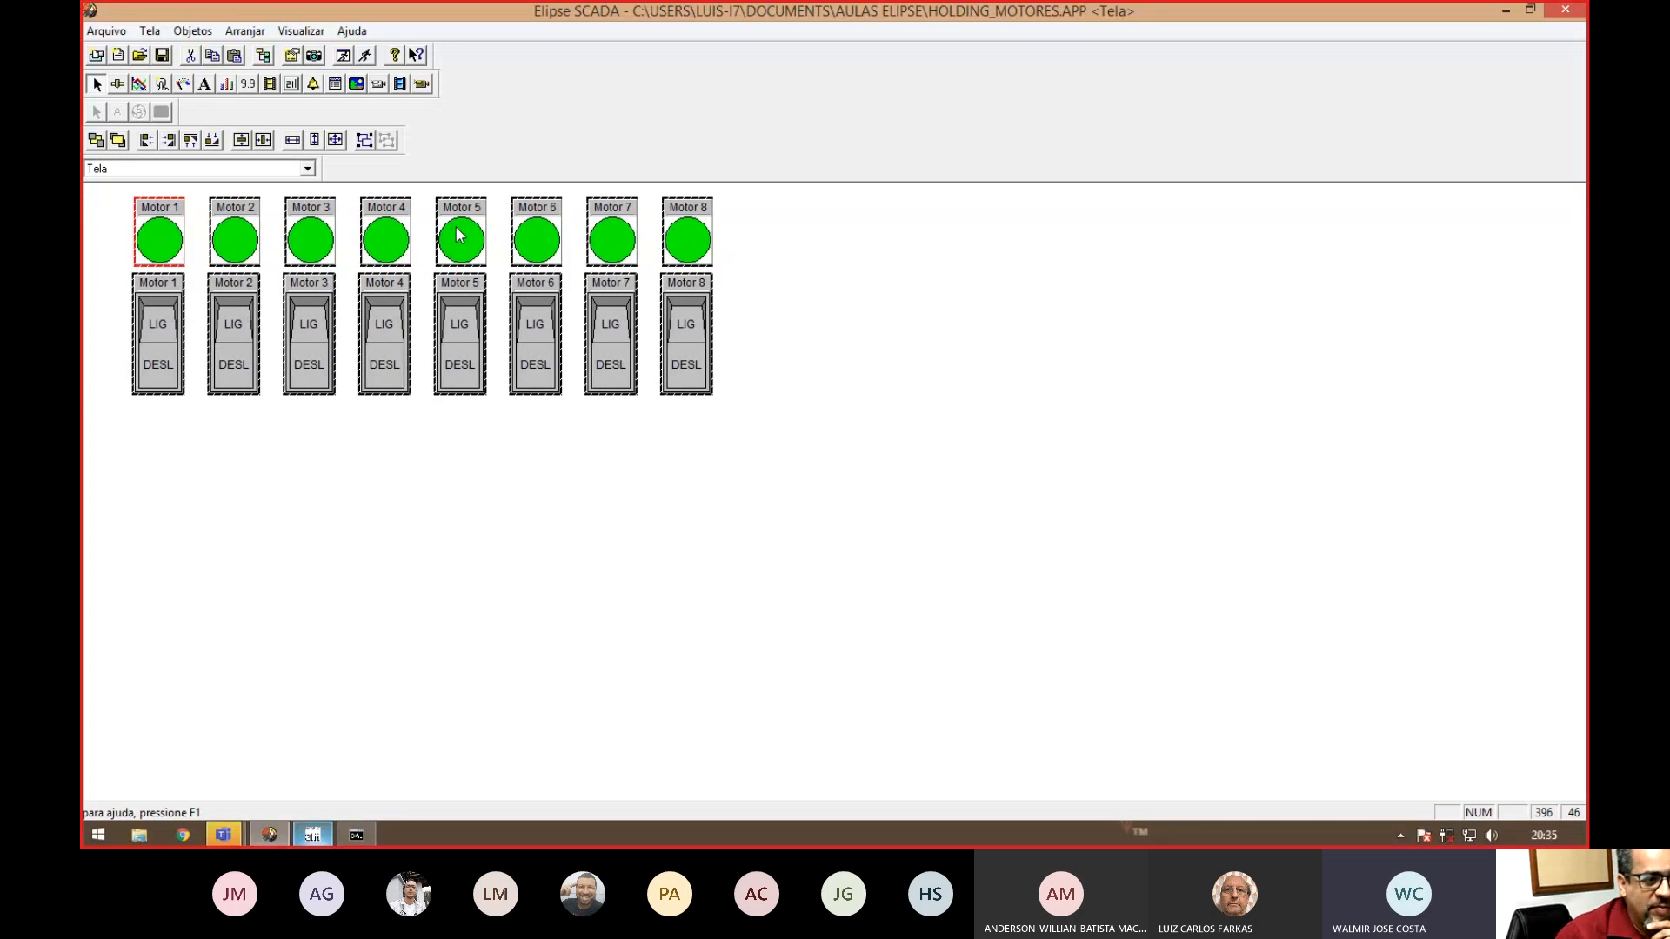
{"action": "key", "text": "Left"}
{"action": "key", "text": "Left"}
{"action": "key", "text": "Left"}
{"action": "key", "text": "Left"}
{"action": "key", "text": "Left"}
{"action": "key", "text": "Left"}
{"action": "key", "text": "Left"}
{"action": "key", "text": "Left"}
{"action": "key", "text": "Left"}
{"action": "key", "text": "Left"}
{"action": "key", "text": "Left"}
{"action": "key", "text": "Left"}
{"action": "key", "text": "Left"}
{"action": "key", "text": "Left"}
{"action": "key", "text": "Left"}
{"action": "key", "text": "Left"}
{"action": "key", "text": "Left"}
{"action": "key", "text": "Left"}
{"action": "key", "text": "Left"}
{"action": "key", "text": "Left"}
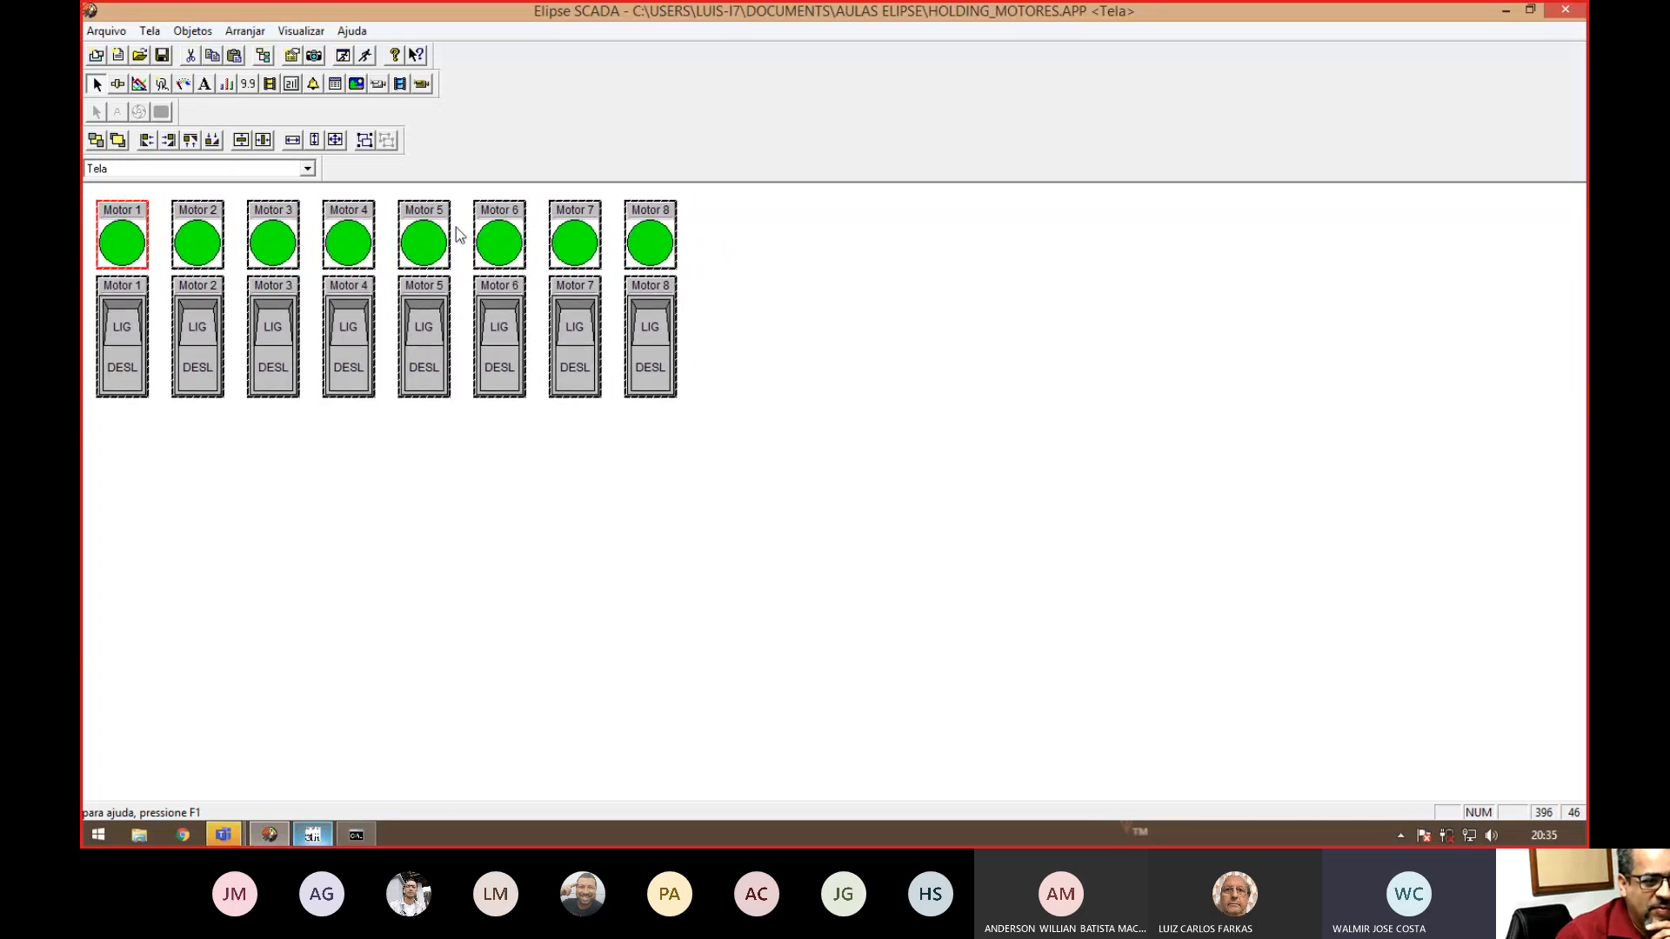
{"action": "key", "text": "Down"}
{"action": "key", "text": "Down"}
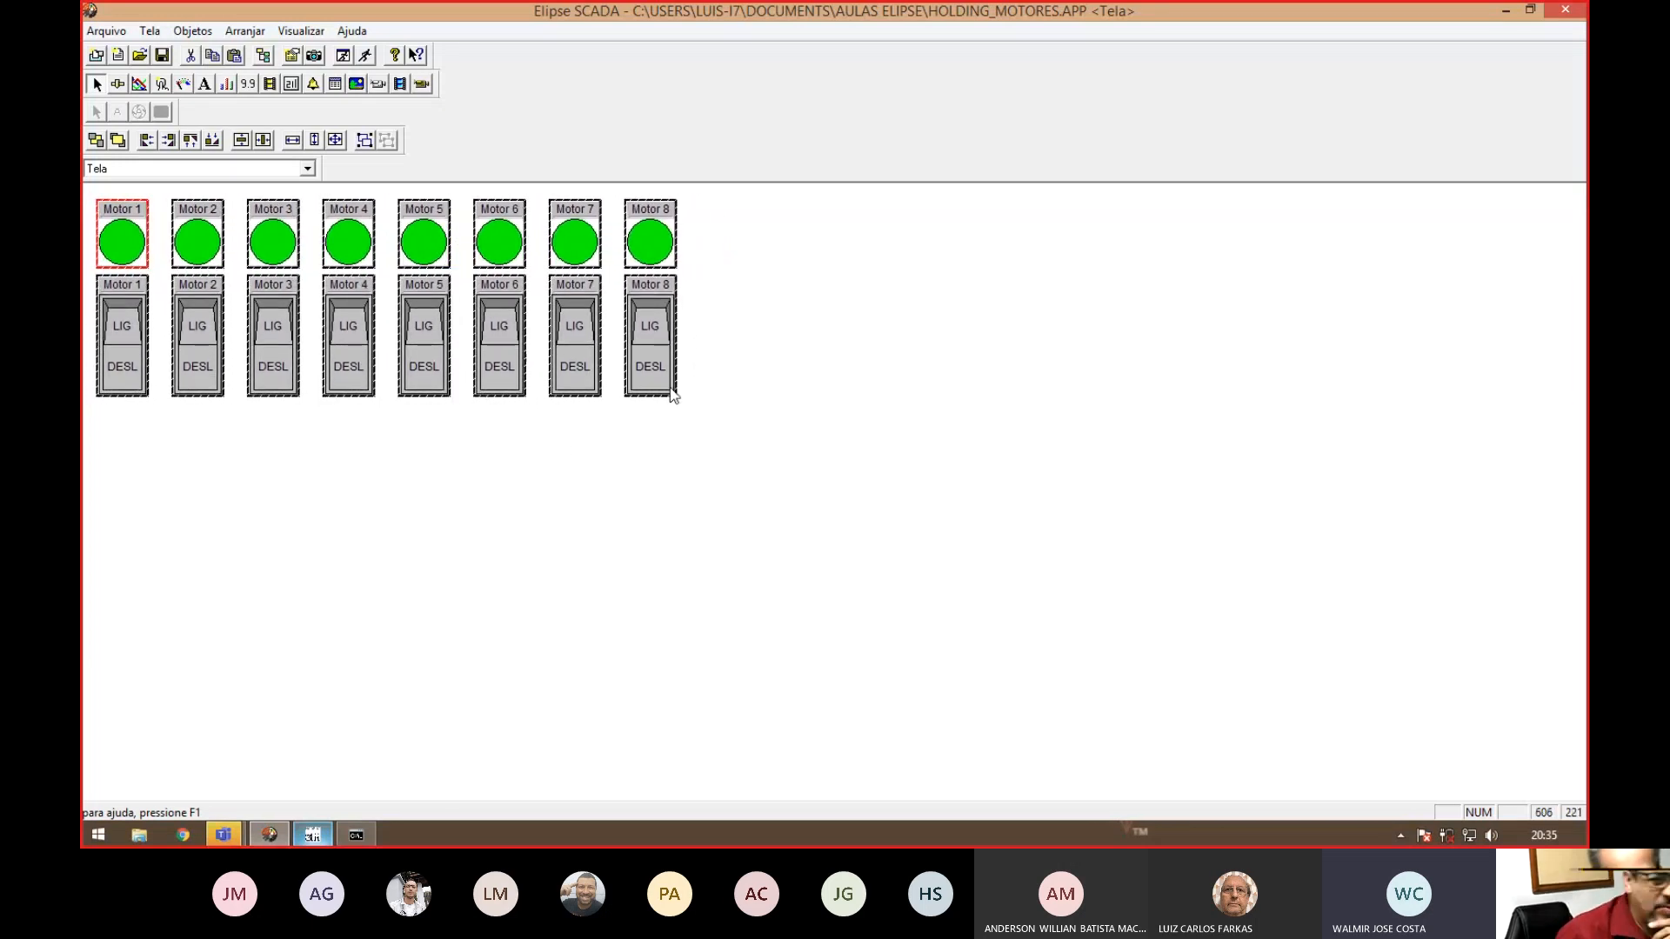
{"action": "left_click", "coordinate": [676, 478]}
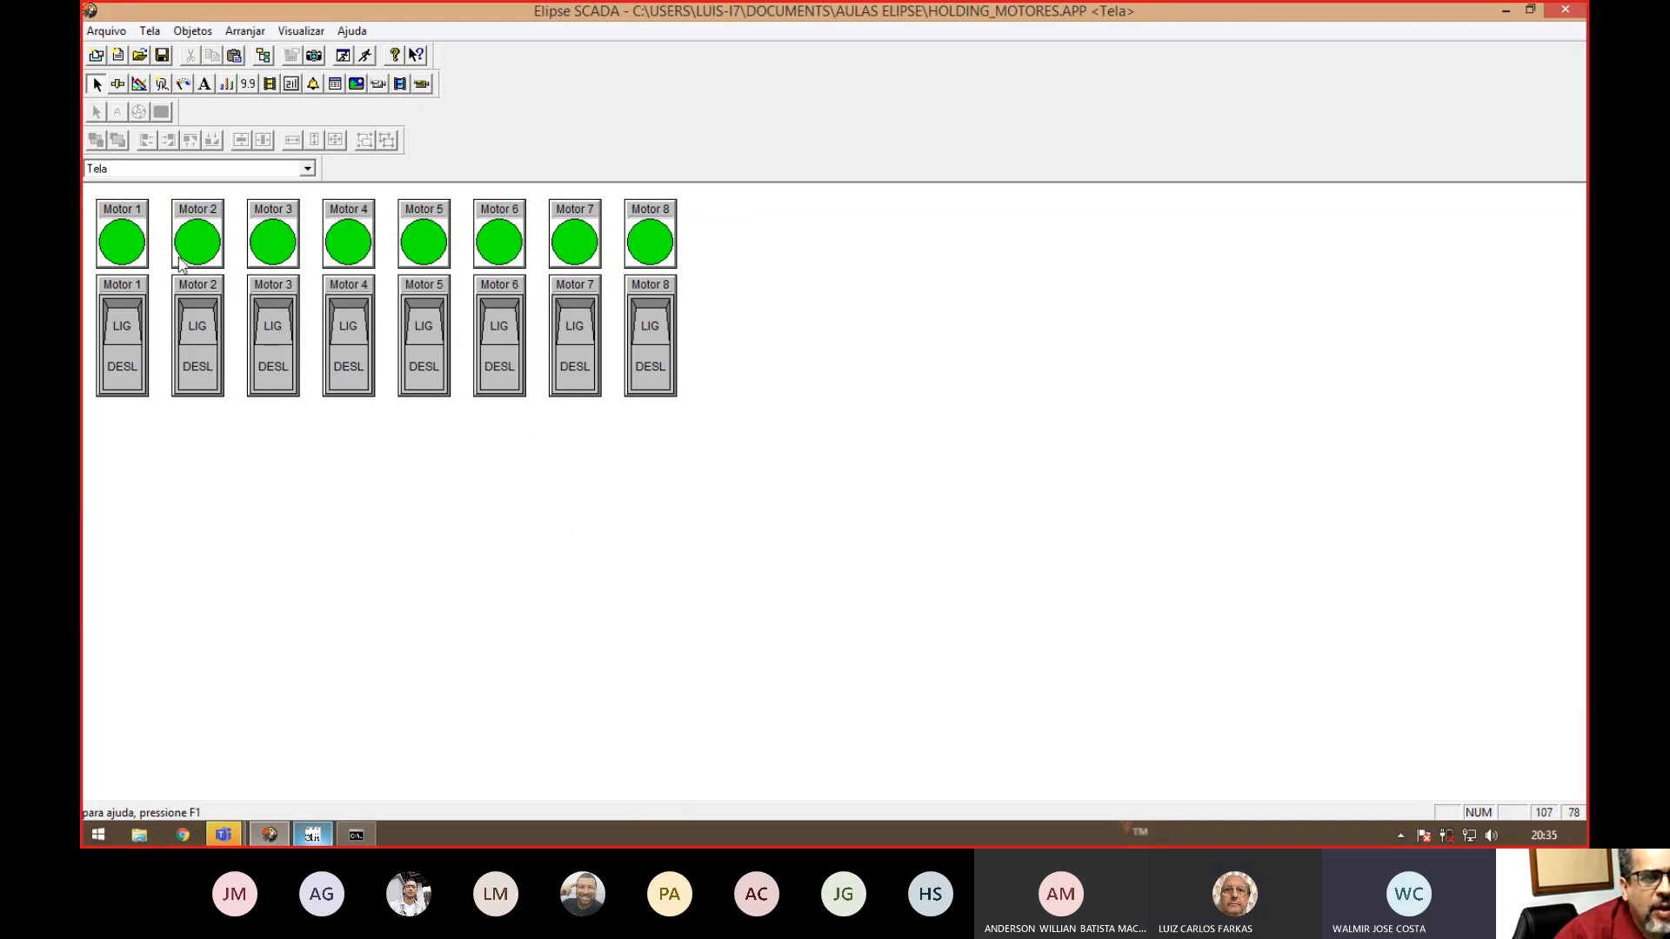
- Check the upper Motor 1 indicator's general properties, linked tag and frame title
{"action": "double_click", "coordinate": [119, 246]}
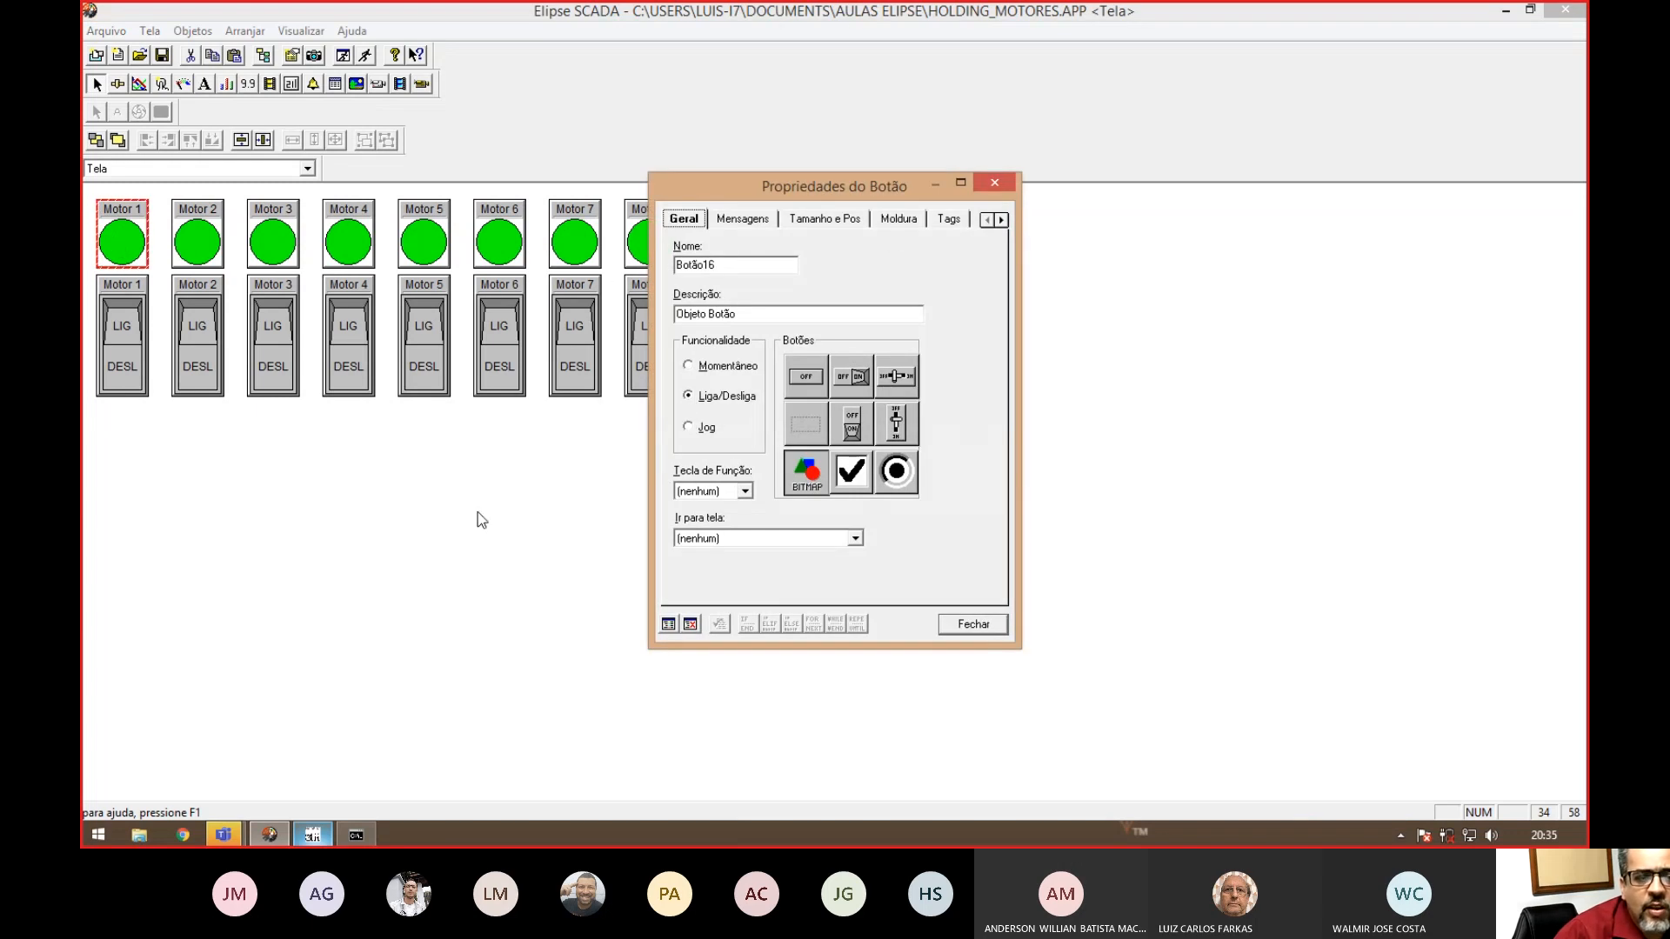
{"action": "left_click", "coordinate": [994, 182]}
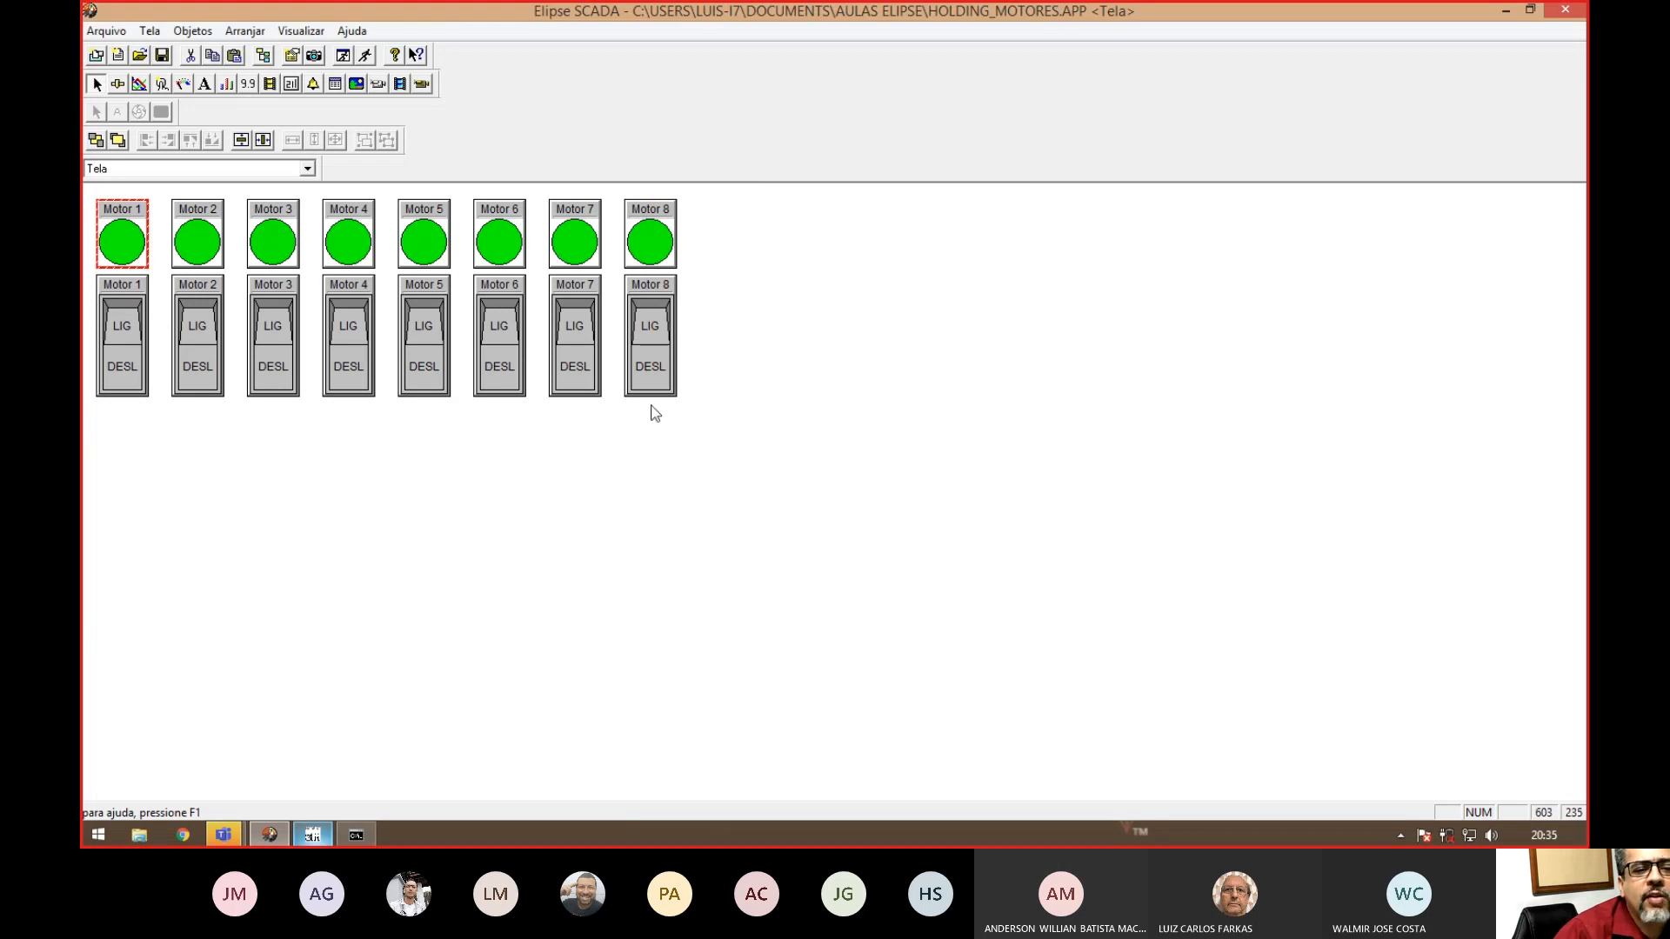
{"action": "double_click", "coordinate": [122, 236]}
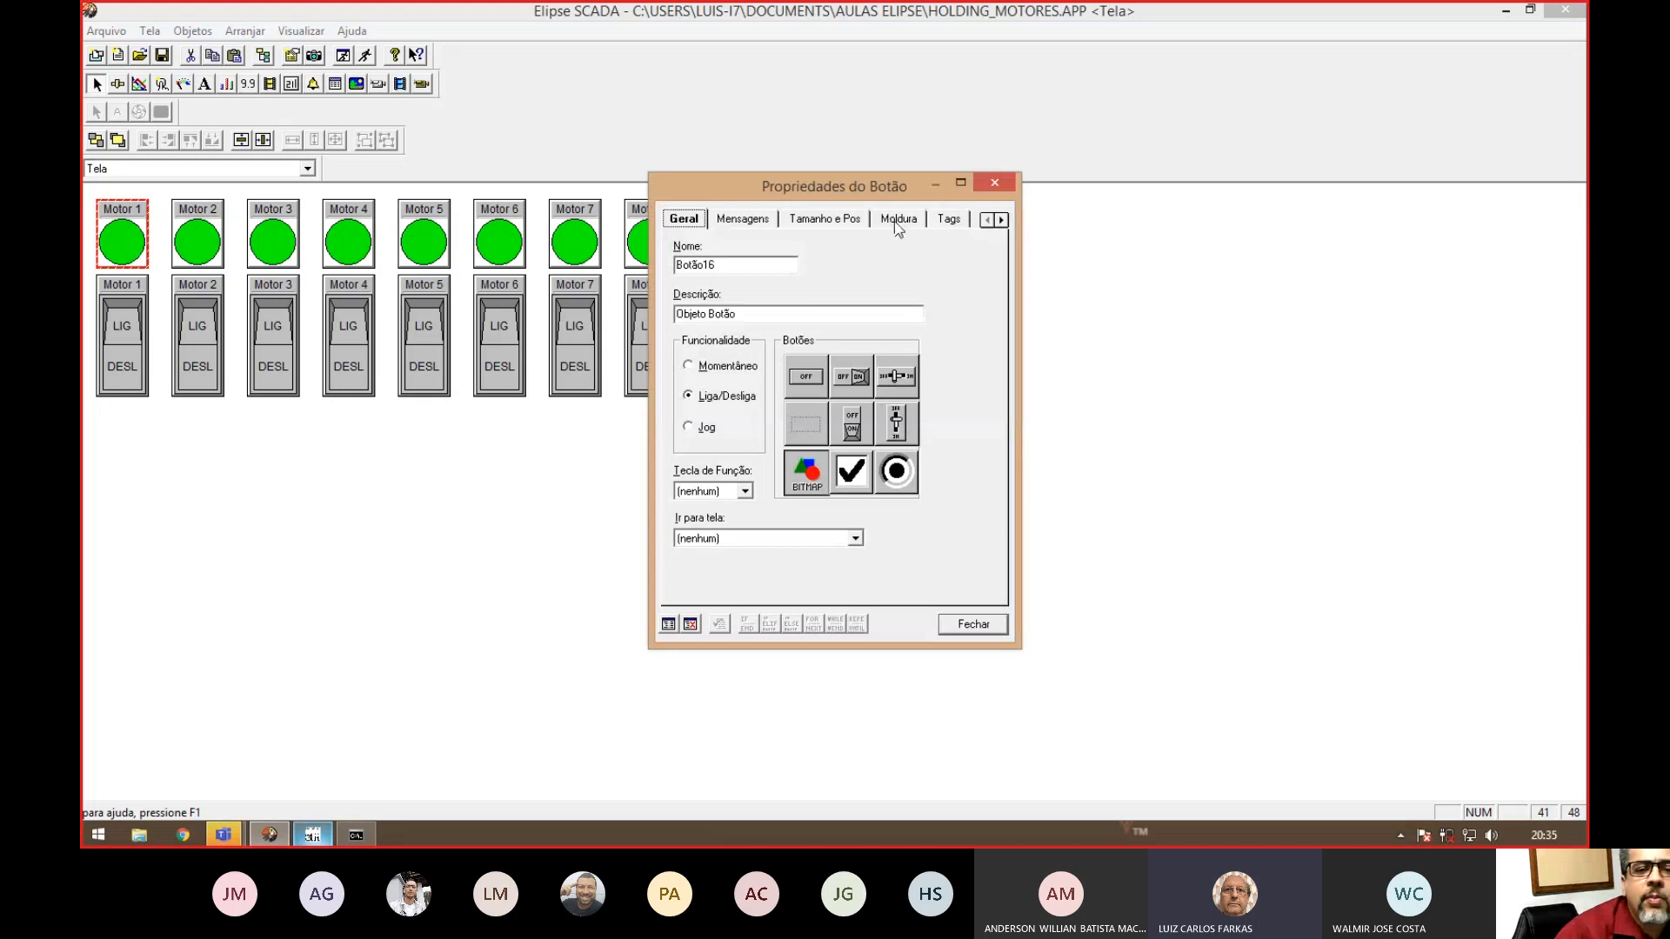
{"action": "left_click", "coordinate": [947, 219]}
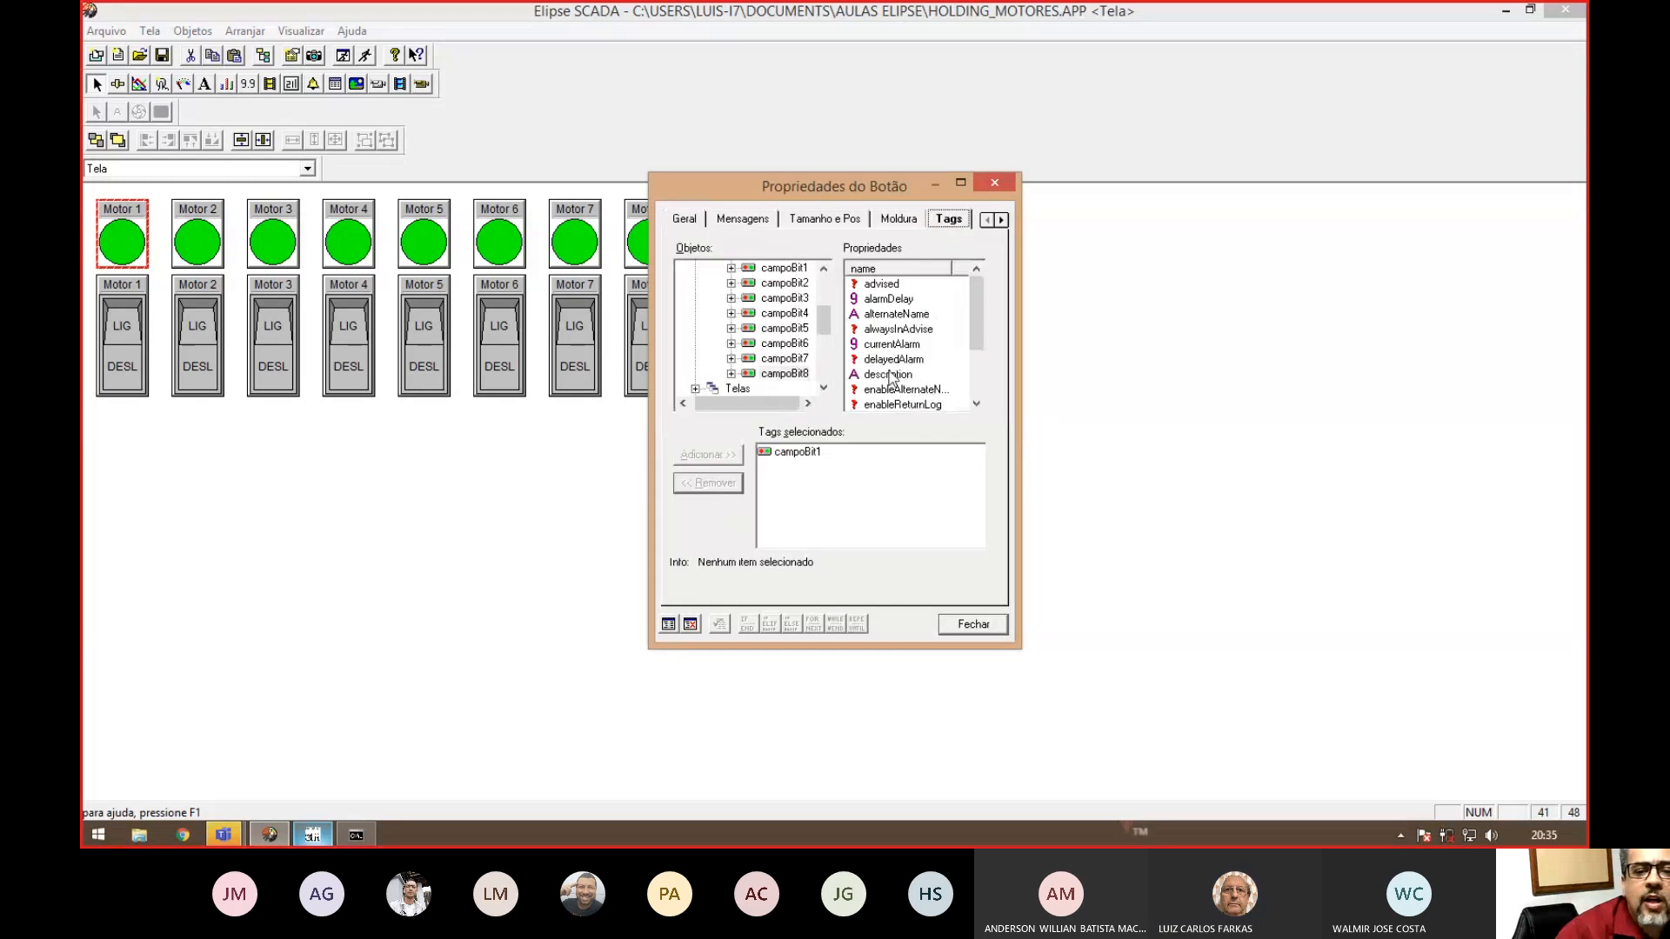
{"action": "left_click", "coordinate": [832, 463]}
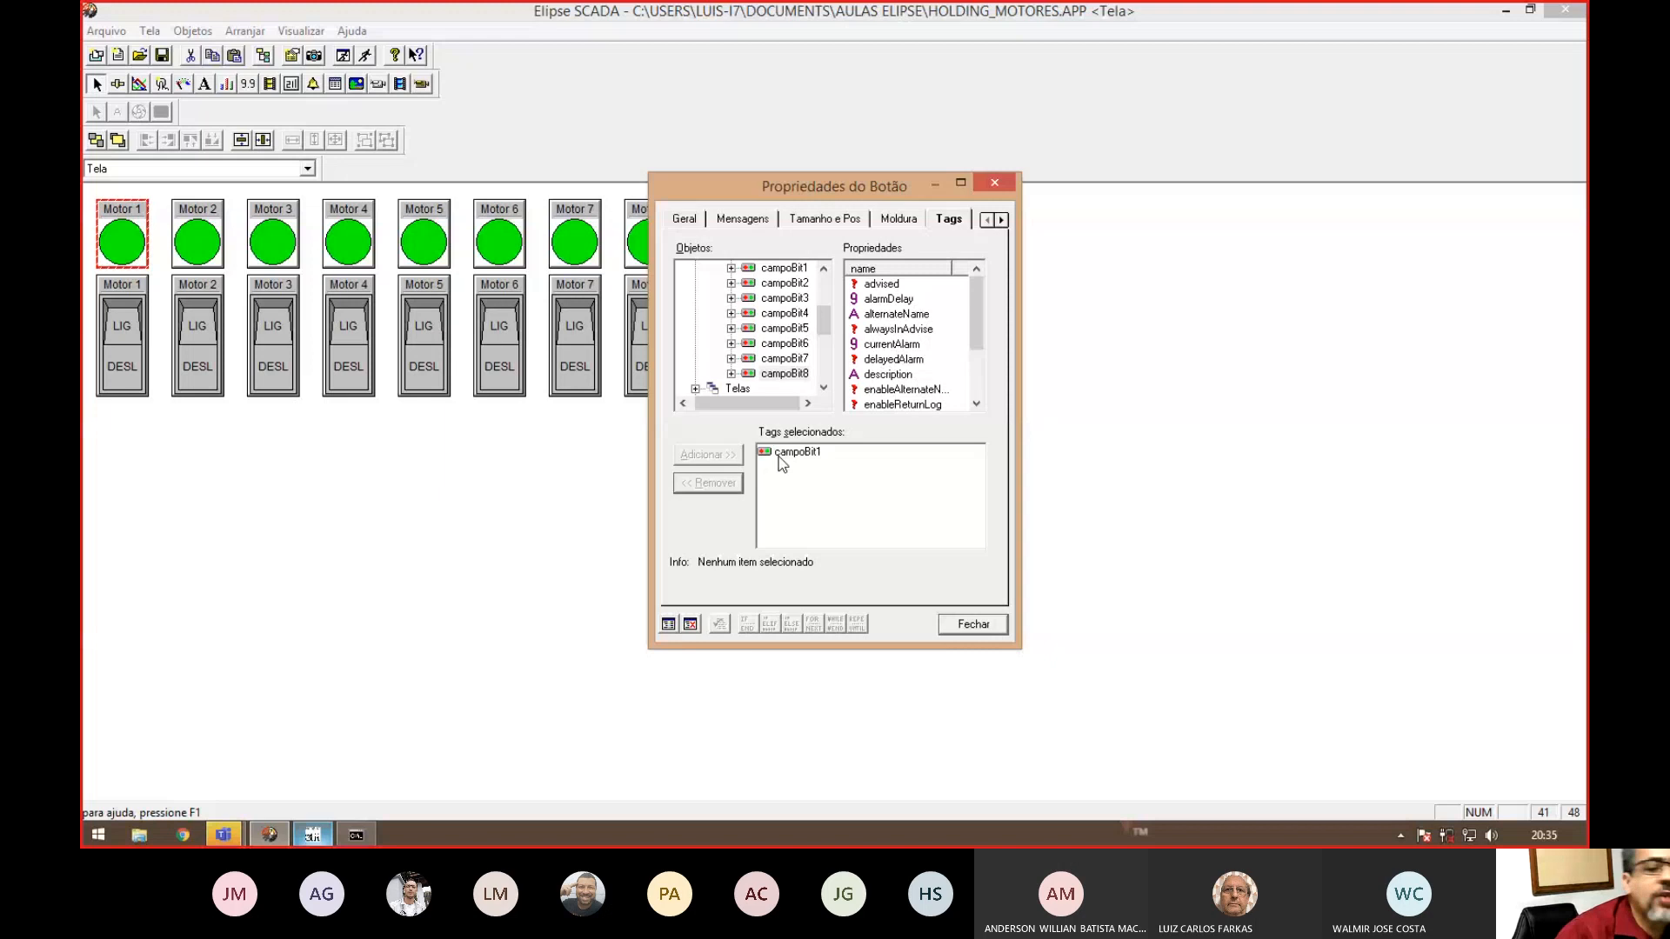
{"action": "left_click", "coordinate": [884, 221]}
{"action": "left_click", "coordinate": [741, 320]}
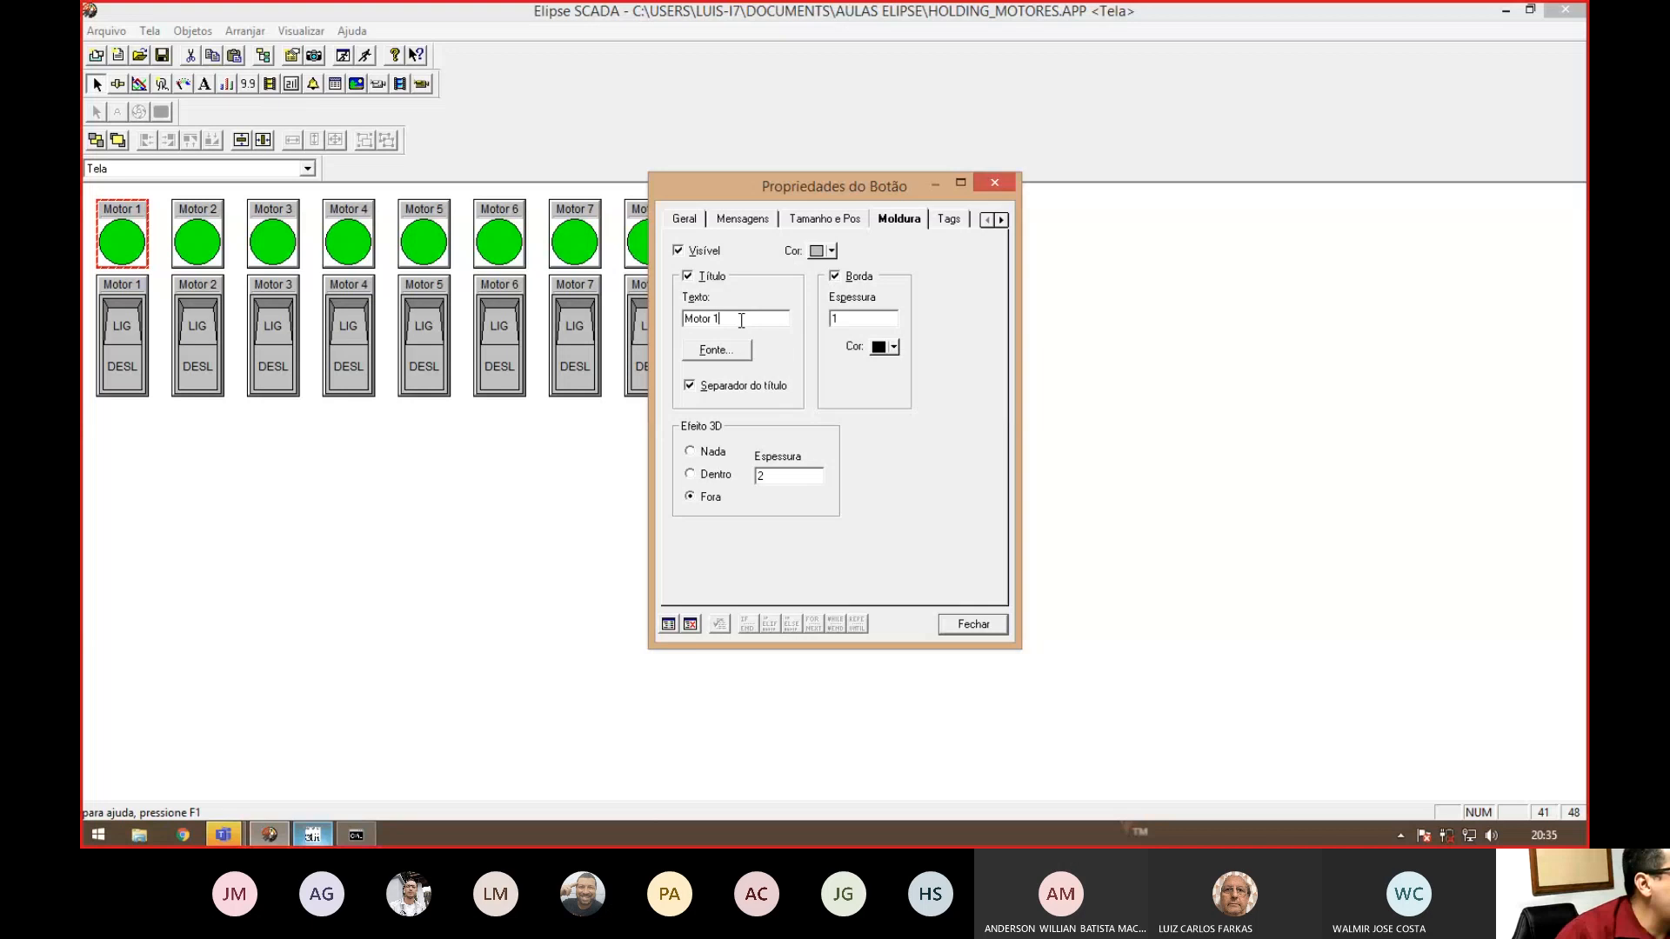
{"action": "left_click", "coordinate": [992, 624]}
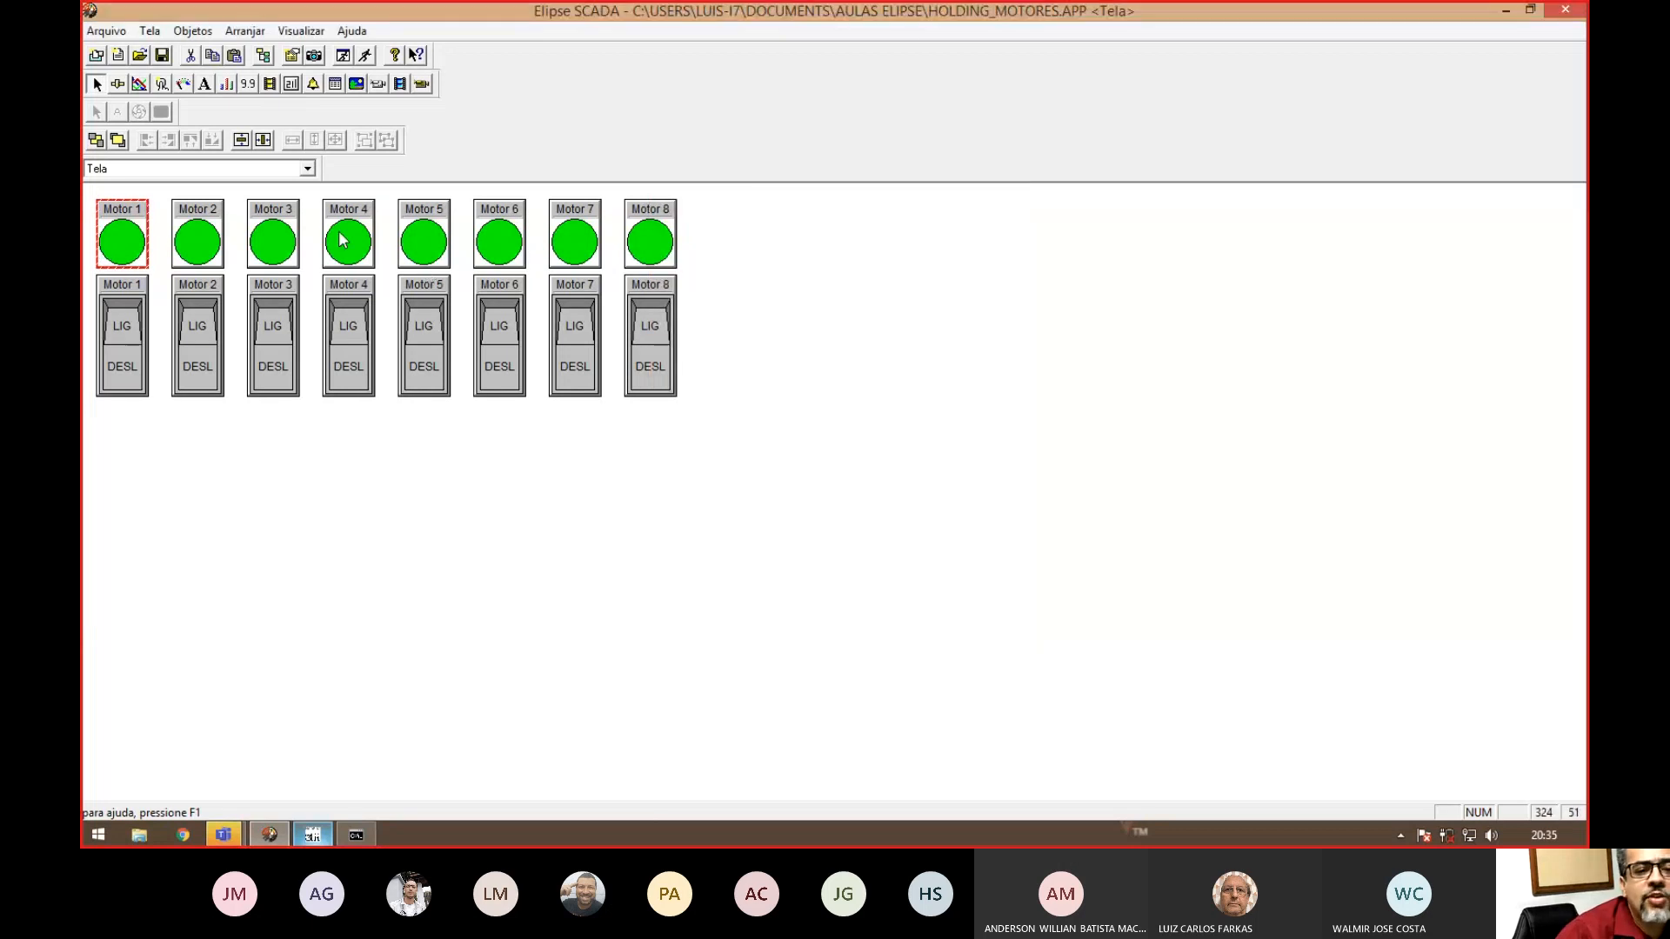
{"action": "left_click", "coordinate": [240, 501]}
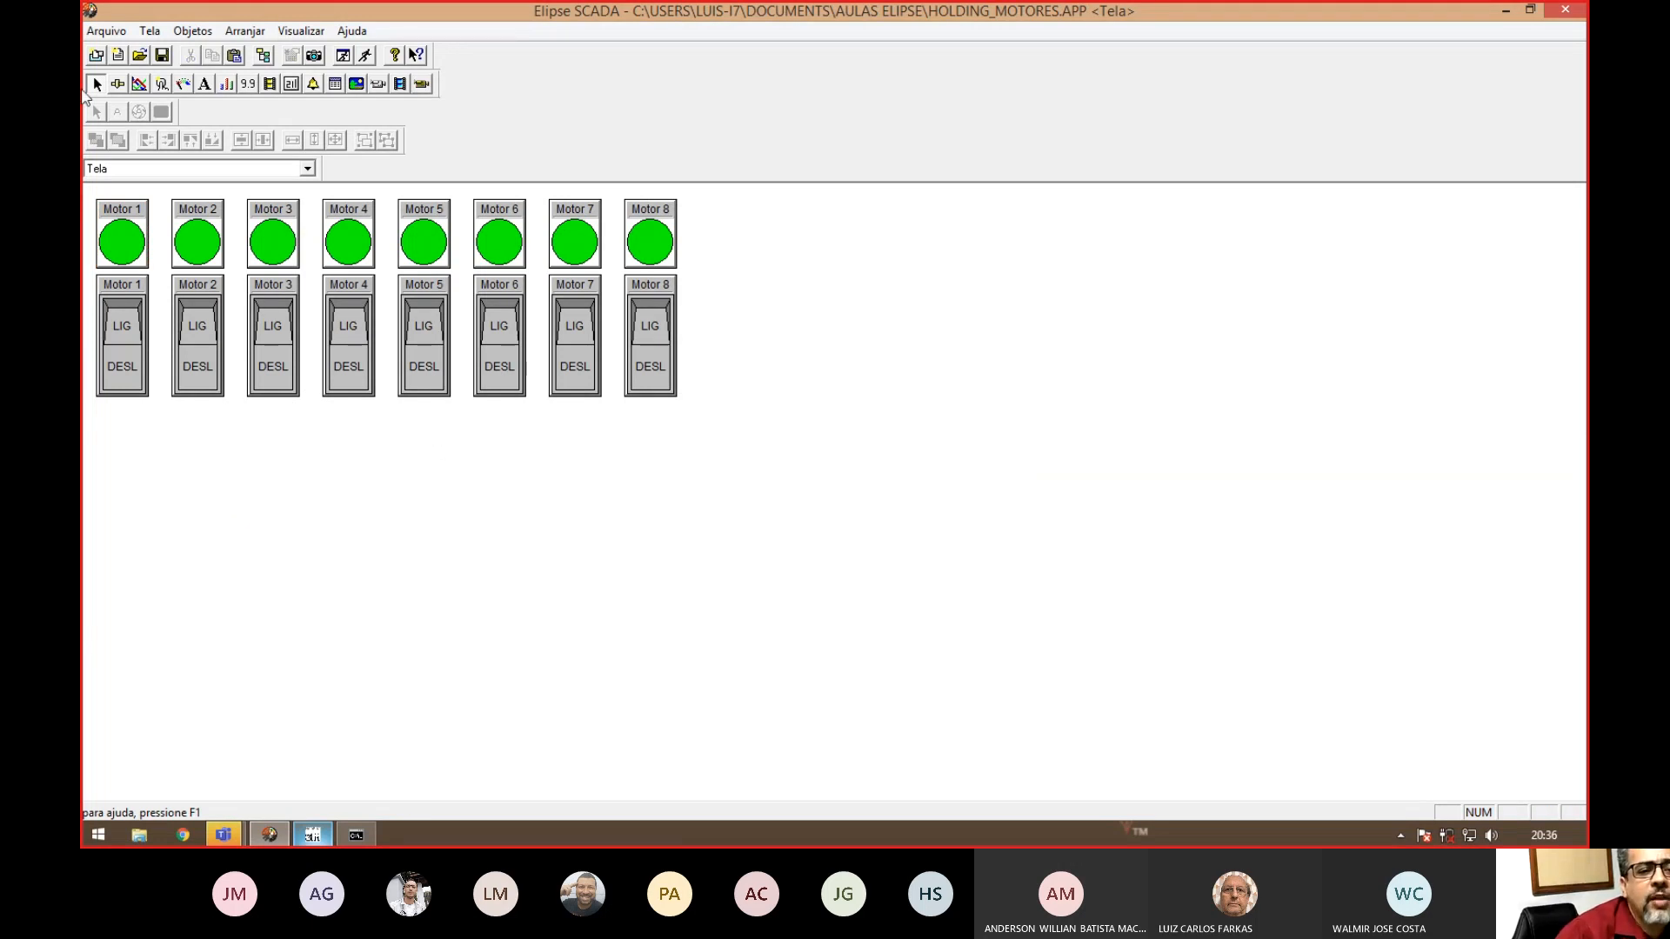
- Read tag001's register value through its connection test in the Organizer, write 0 to it, and close the Organizer
{"action": "left_click", "coordinate": [264, 57]}
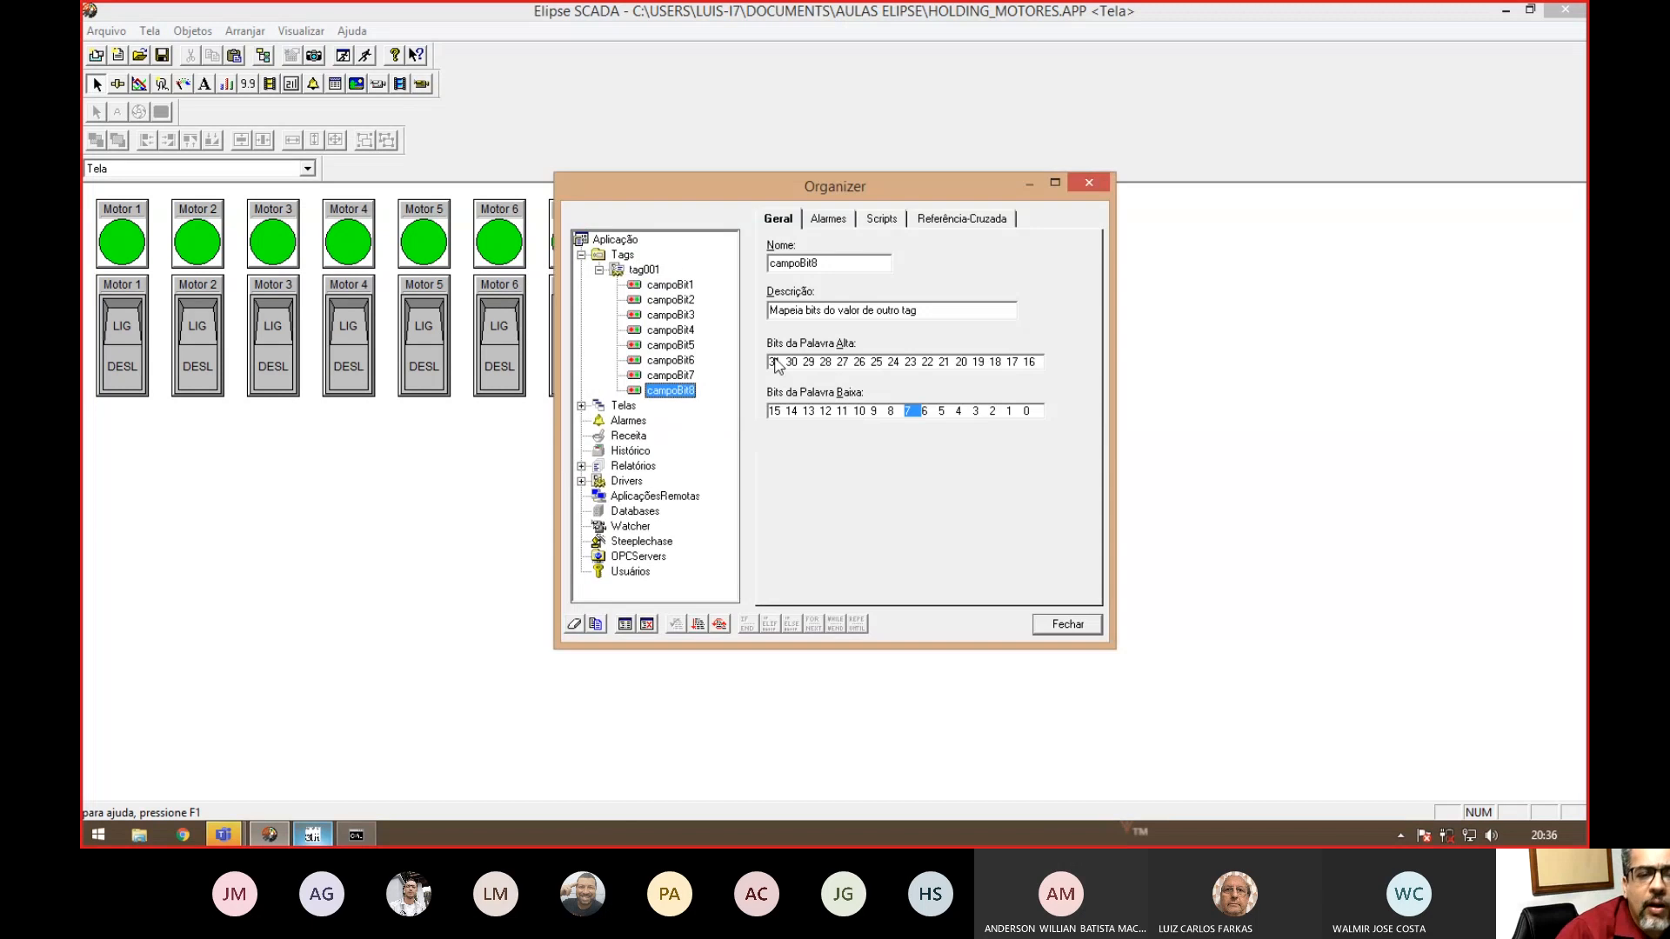
{"action": "left_click", "coordinate": [635, 272]}
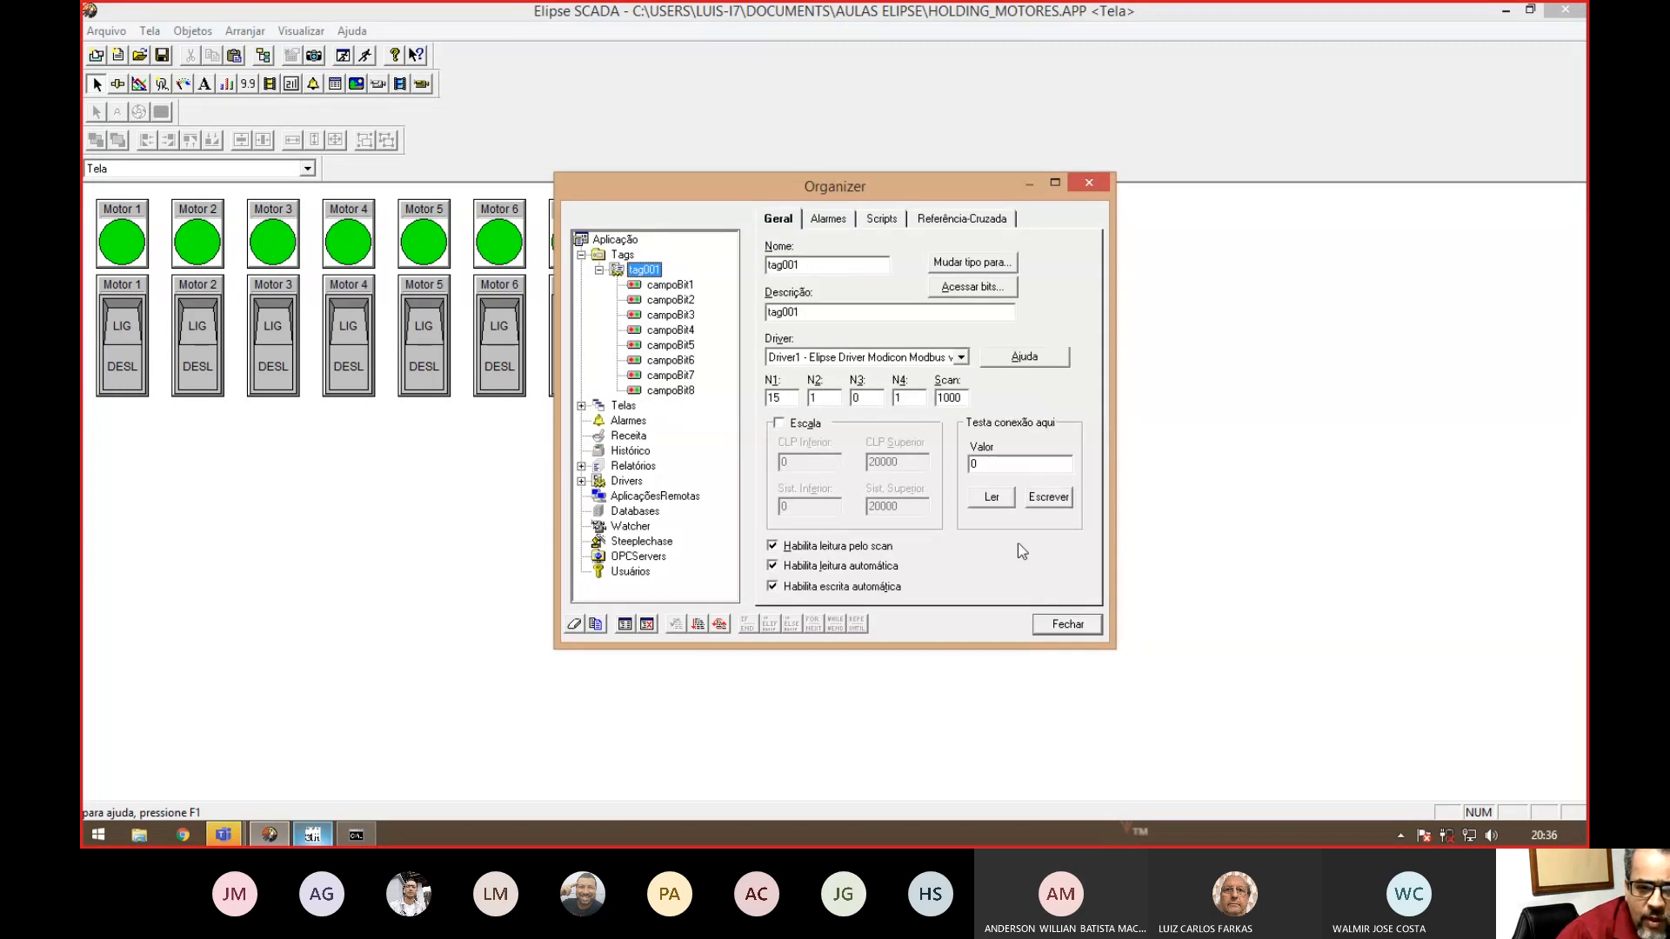
{"action": "left_click", "coordinate": [992, 497]}
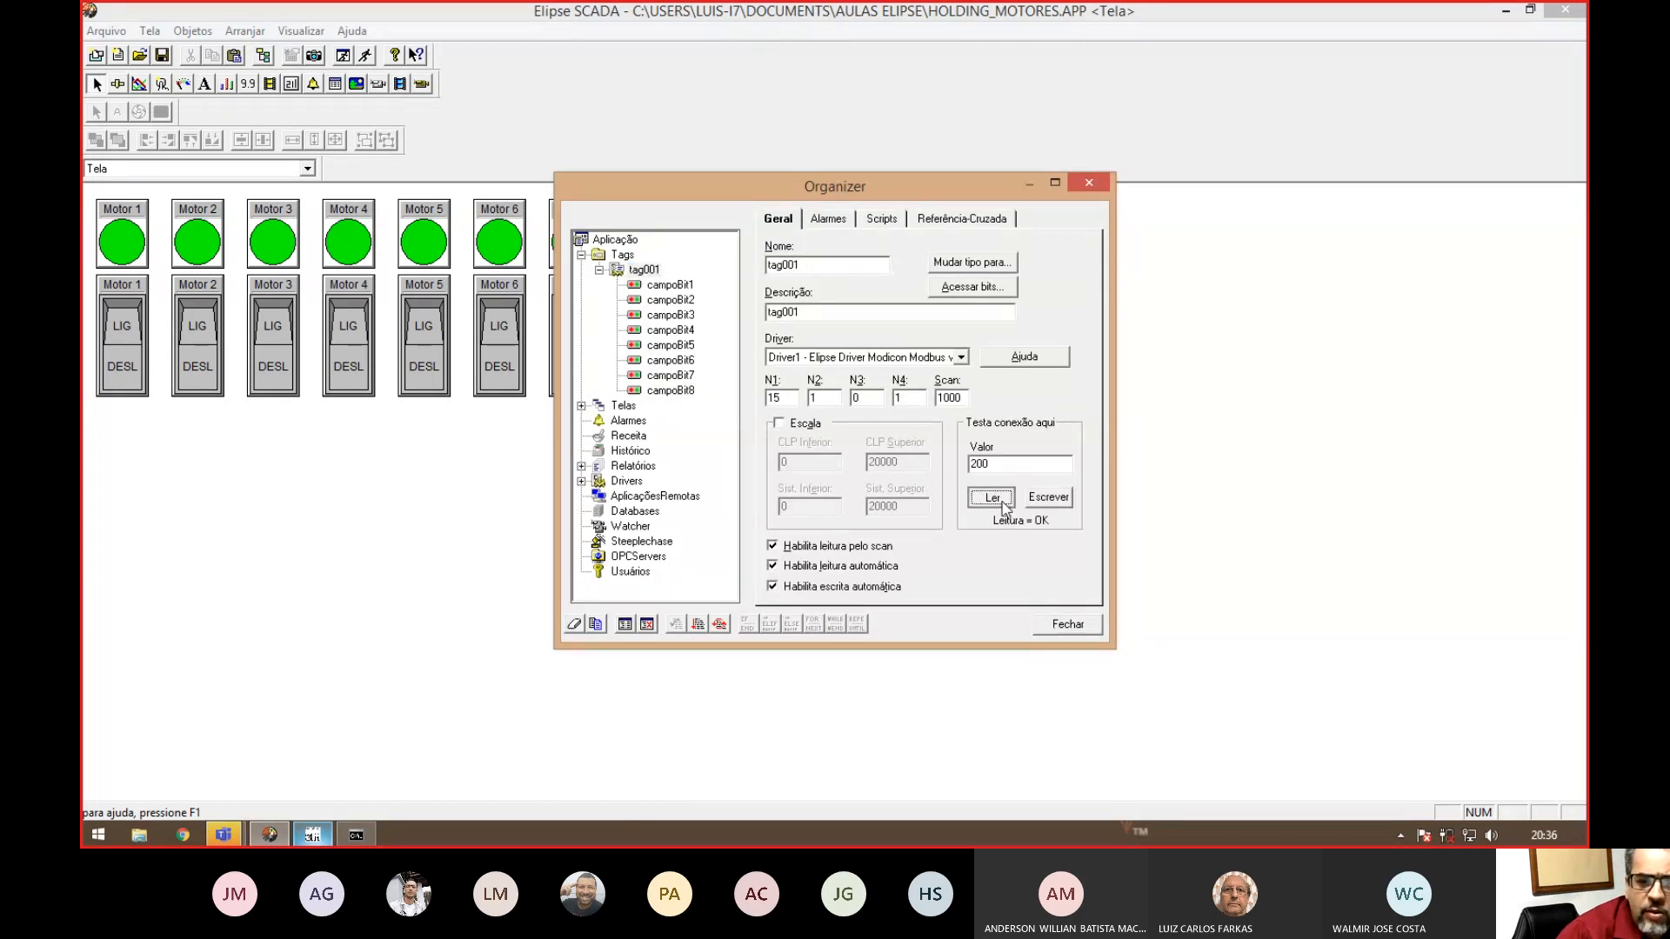
{"action": "left_click_drag", "start_coordinate": [998, 465], "coordinate": [768, 484]}
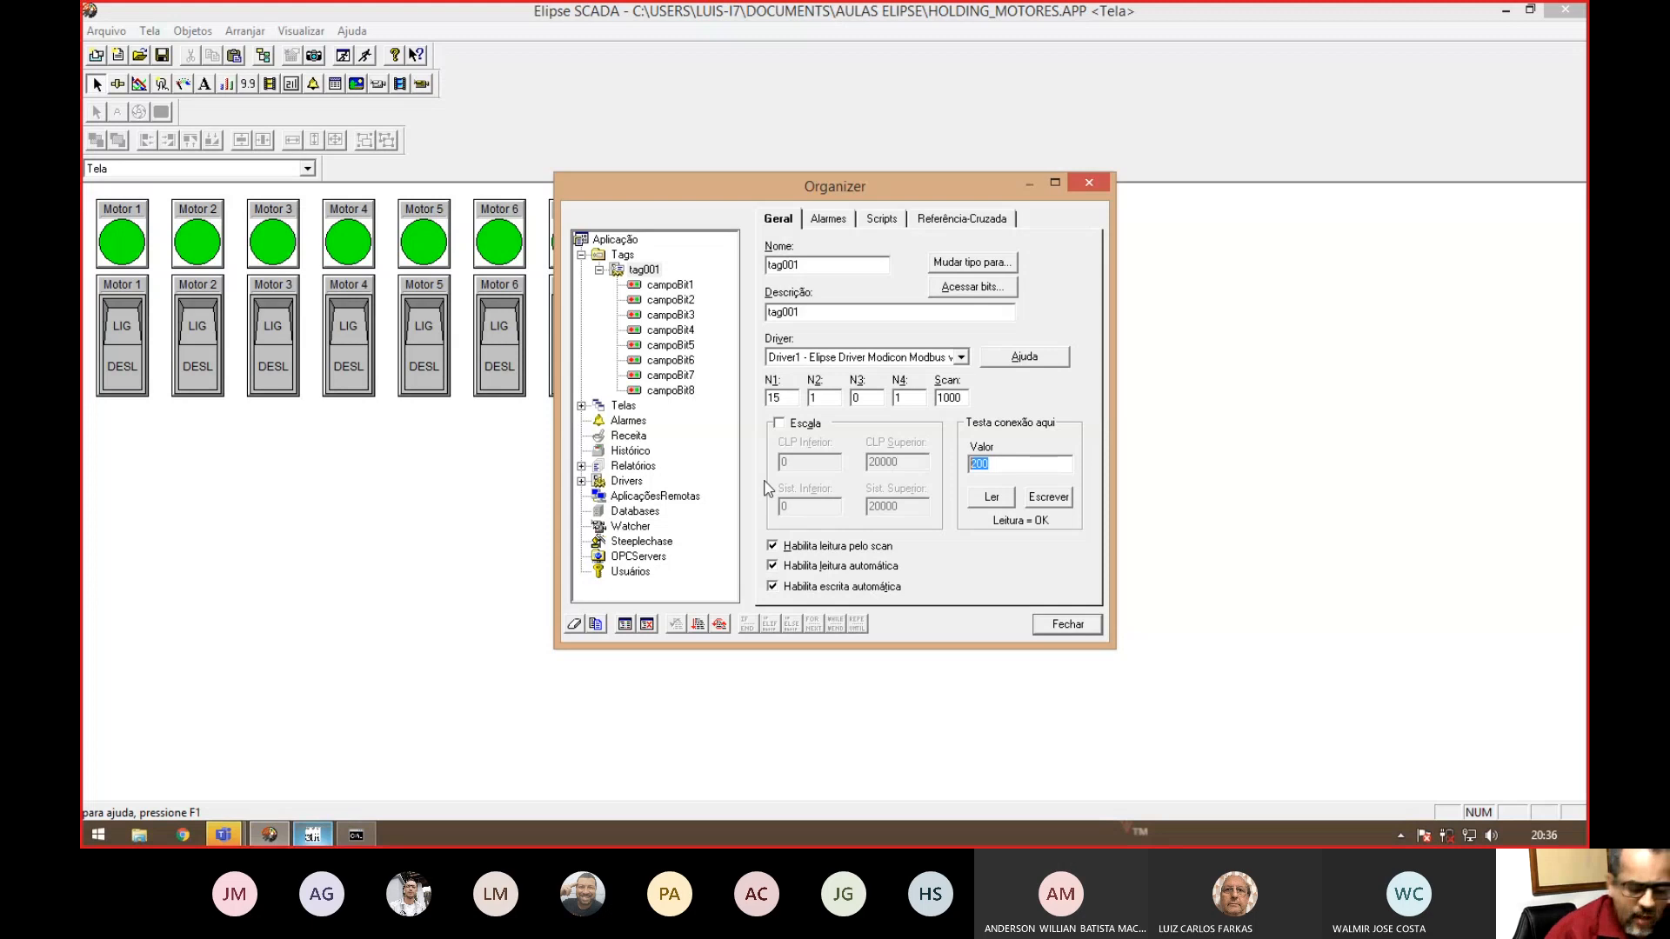
{"action": "type", "text": "0"}
{"action": "left_click", "coordinate": [1025, 499]}
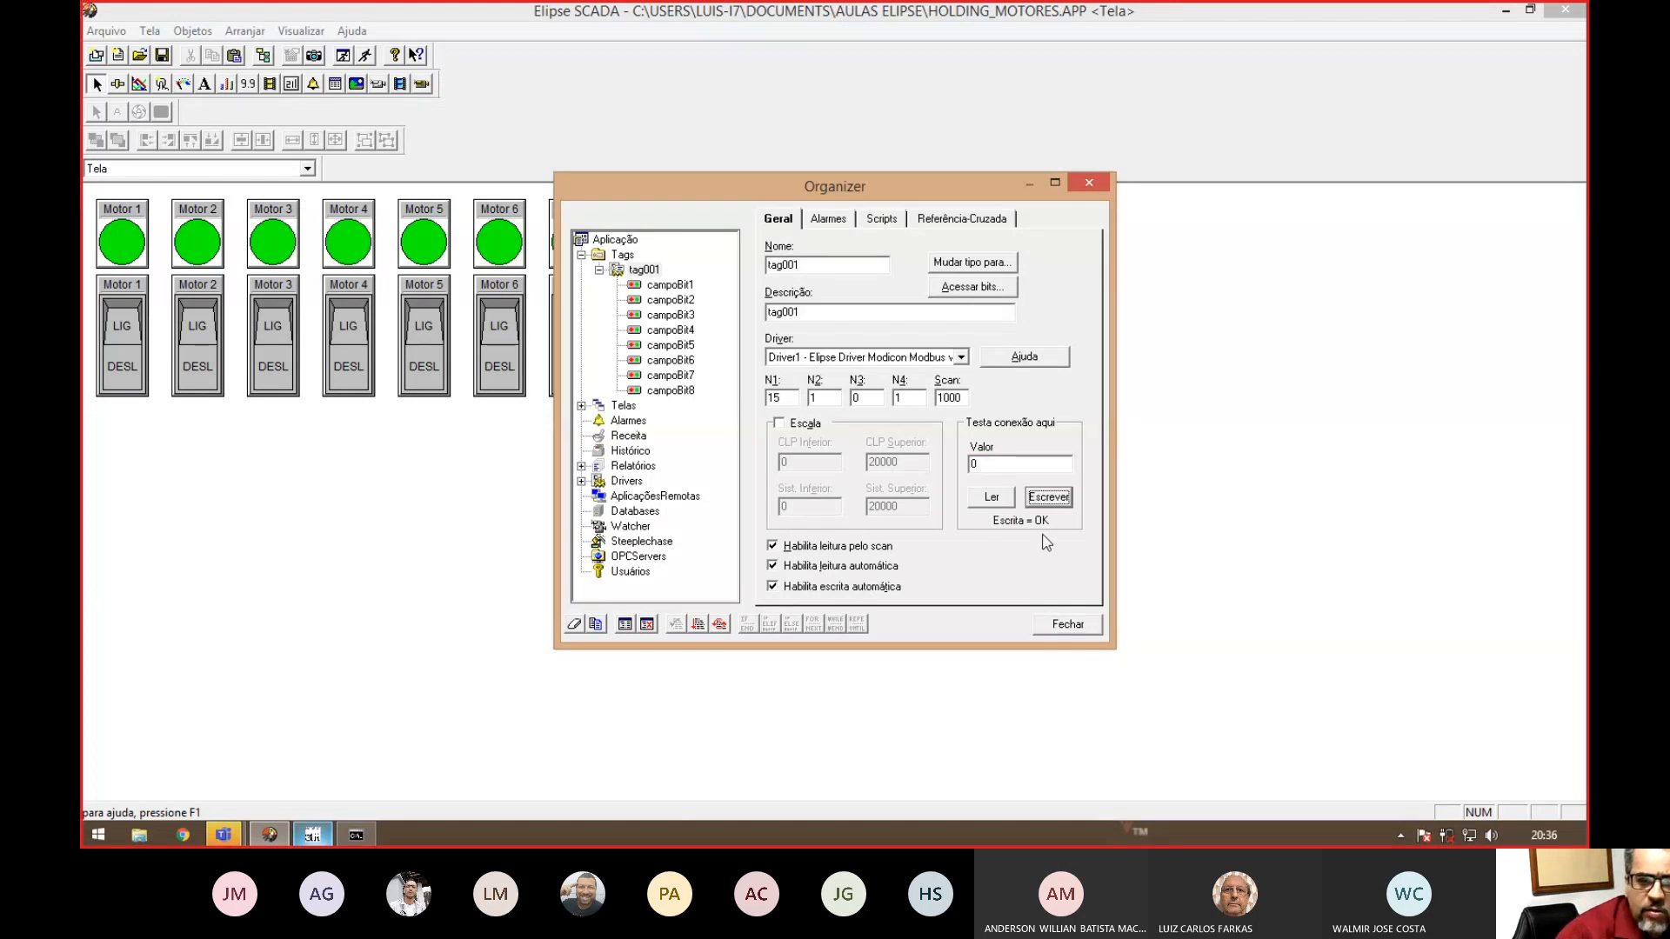
{"action": "left_click", "coordinate": [1074, 630]}
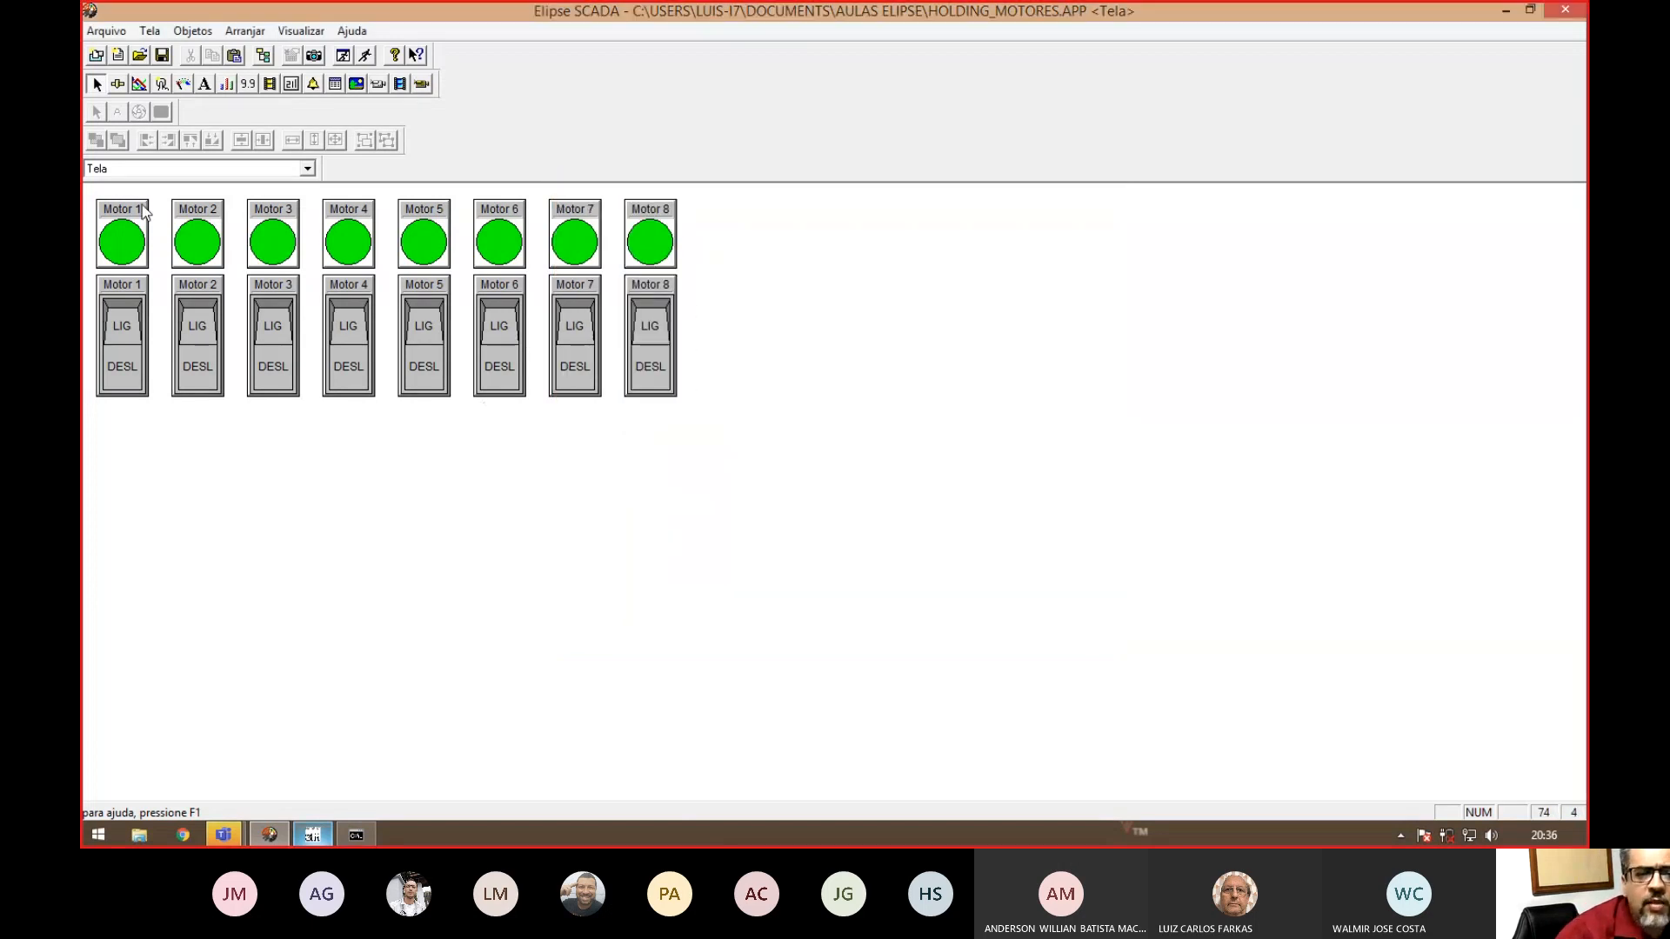
- Run the application, check holding register 40001 in ModSim32, and toggle the Motor 8 switch
{"action": "left_click", "coordinate": [366, 57]}
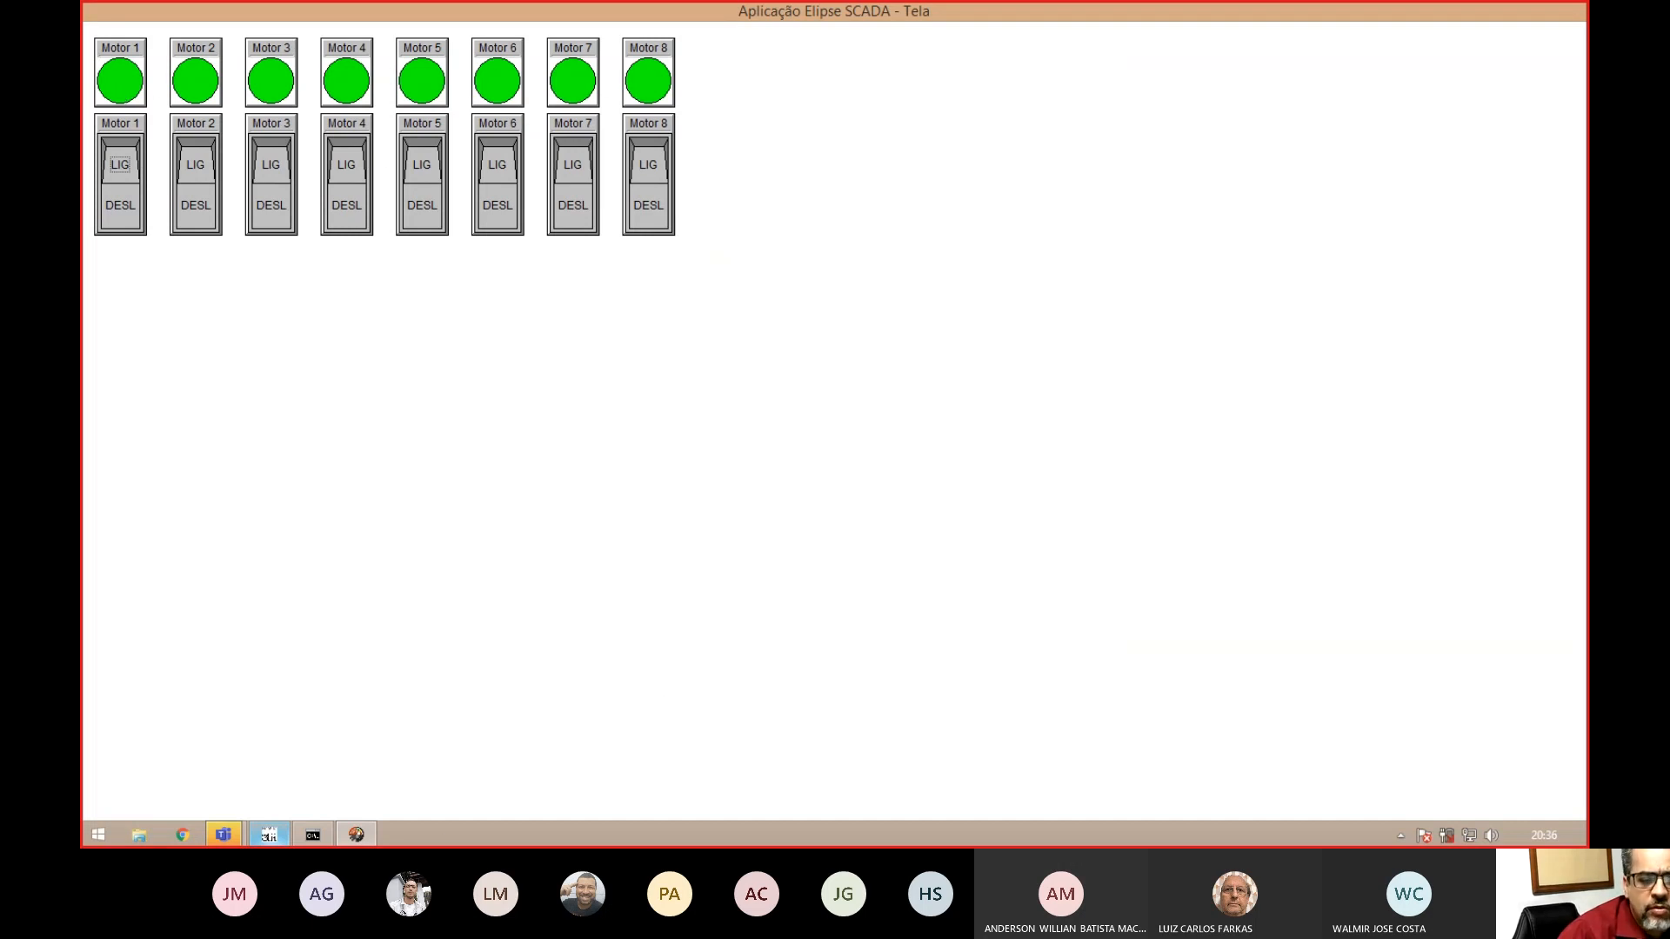
{"action": "left_click", "coordinate": [269, 835]}
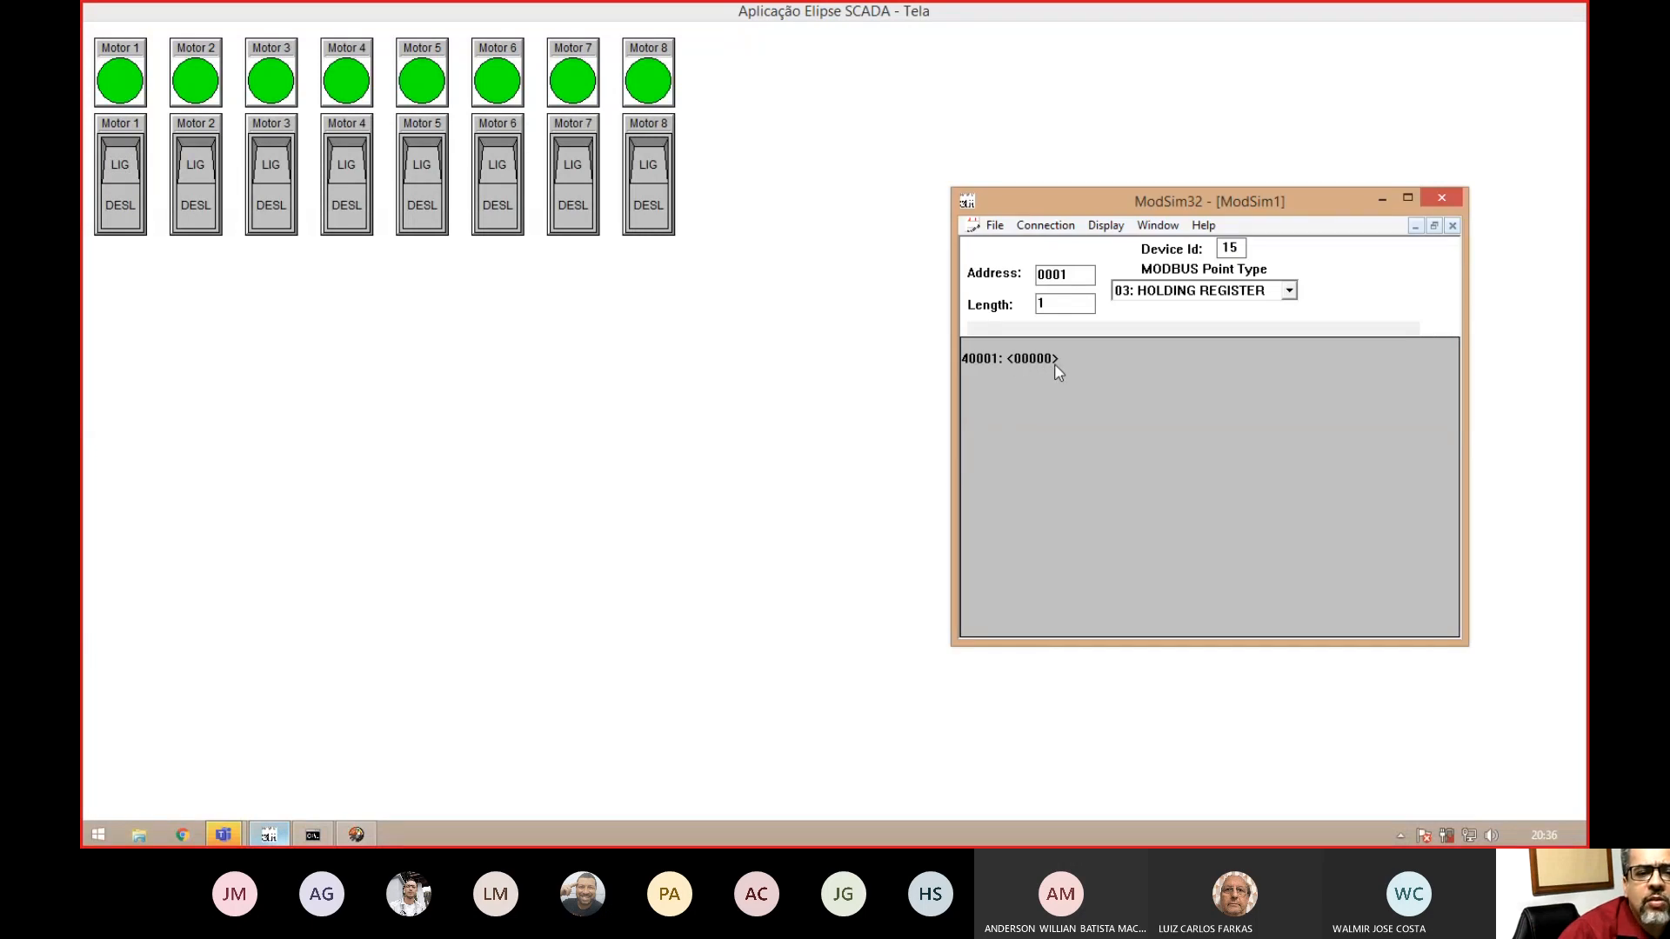
{"action": "left_click", "coordinate": [654, 162]}
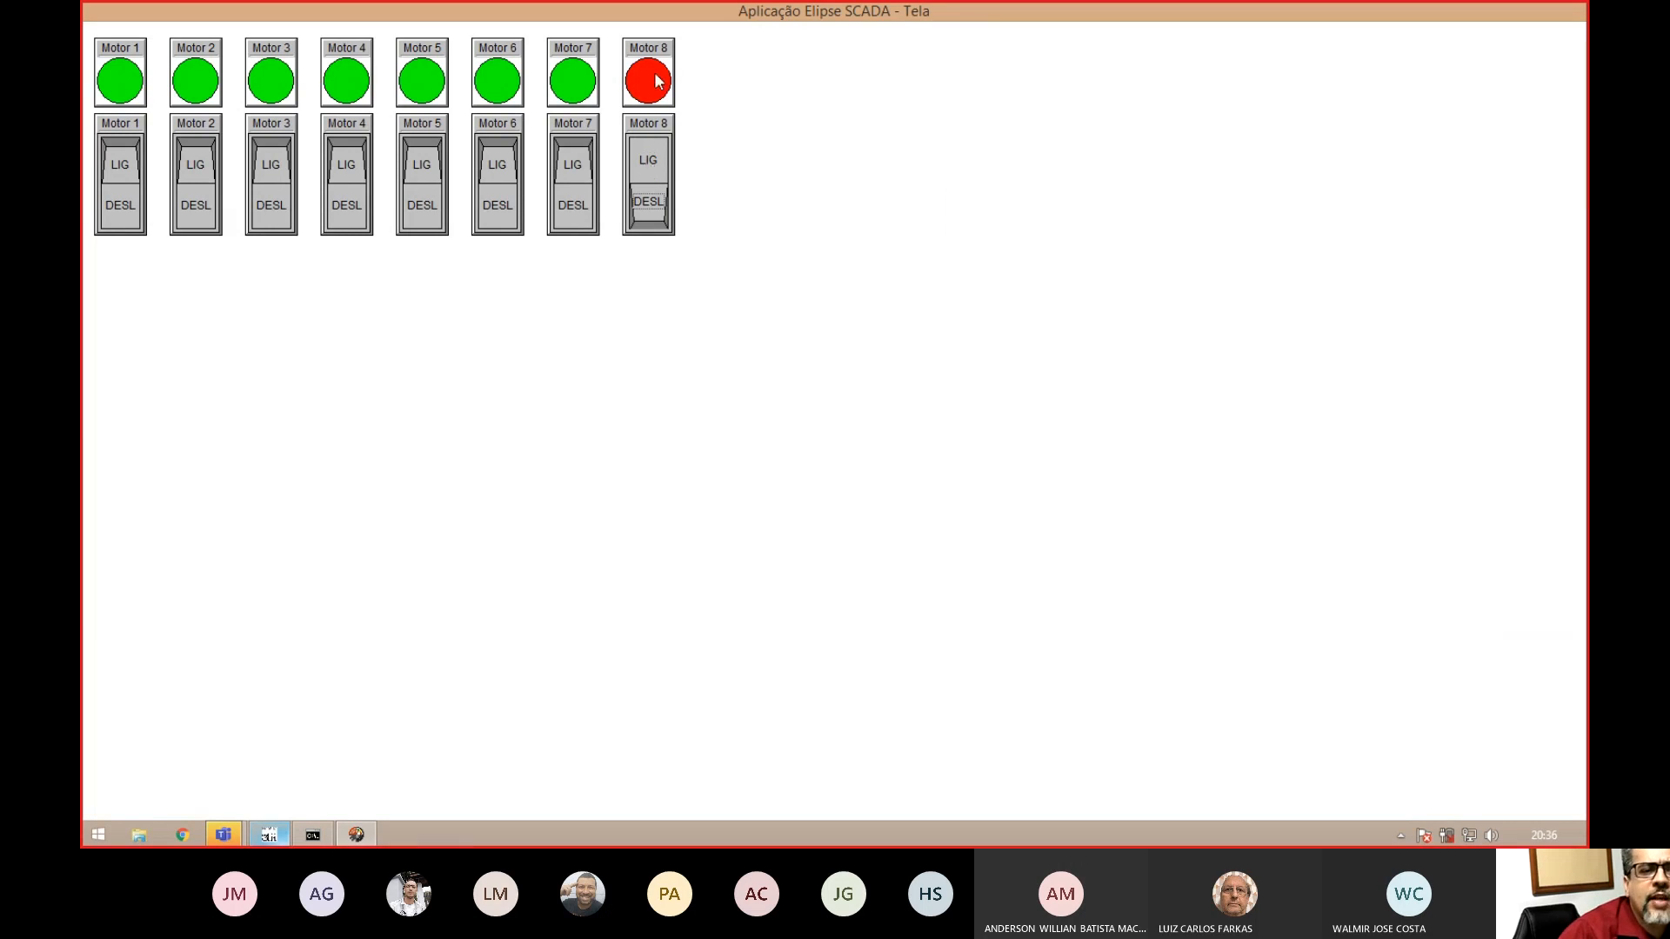
- Switch to ModSim32, resize its window beside the motor switches, and display the holding register in Binary
{"action": "left_click", "coordinate": [268, 835]}
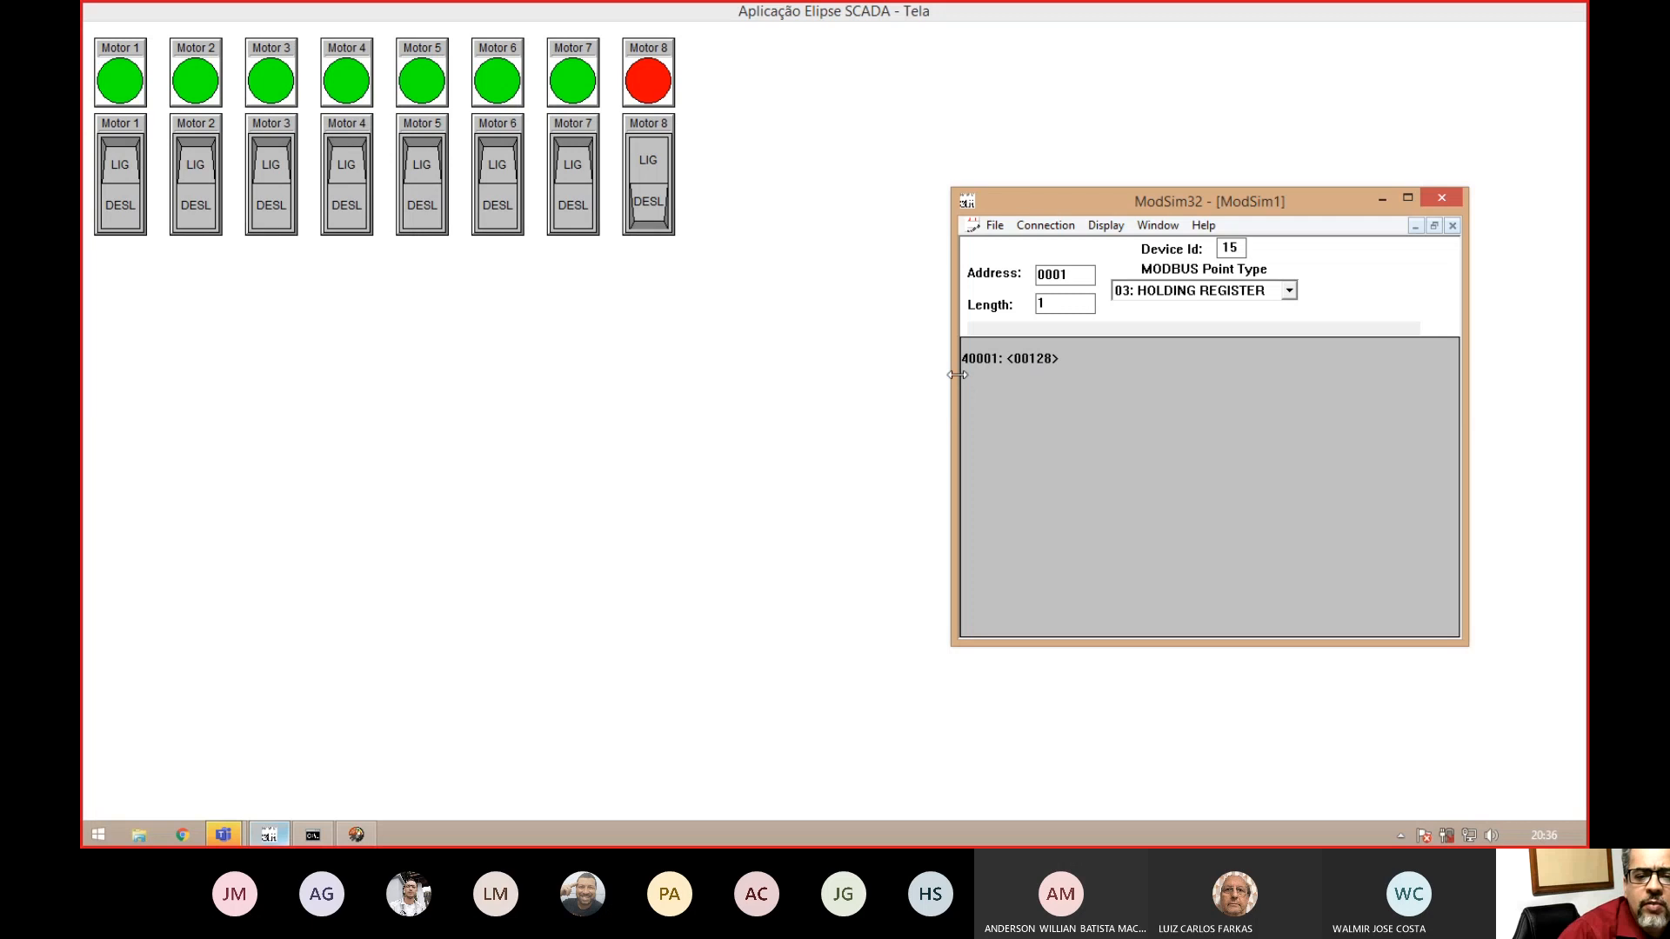
{"action": "left_click_drag", "start_coordinate": [951, 374], "coordinate": [789, 374]}
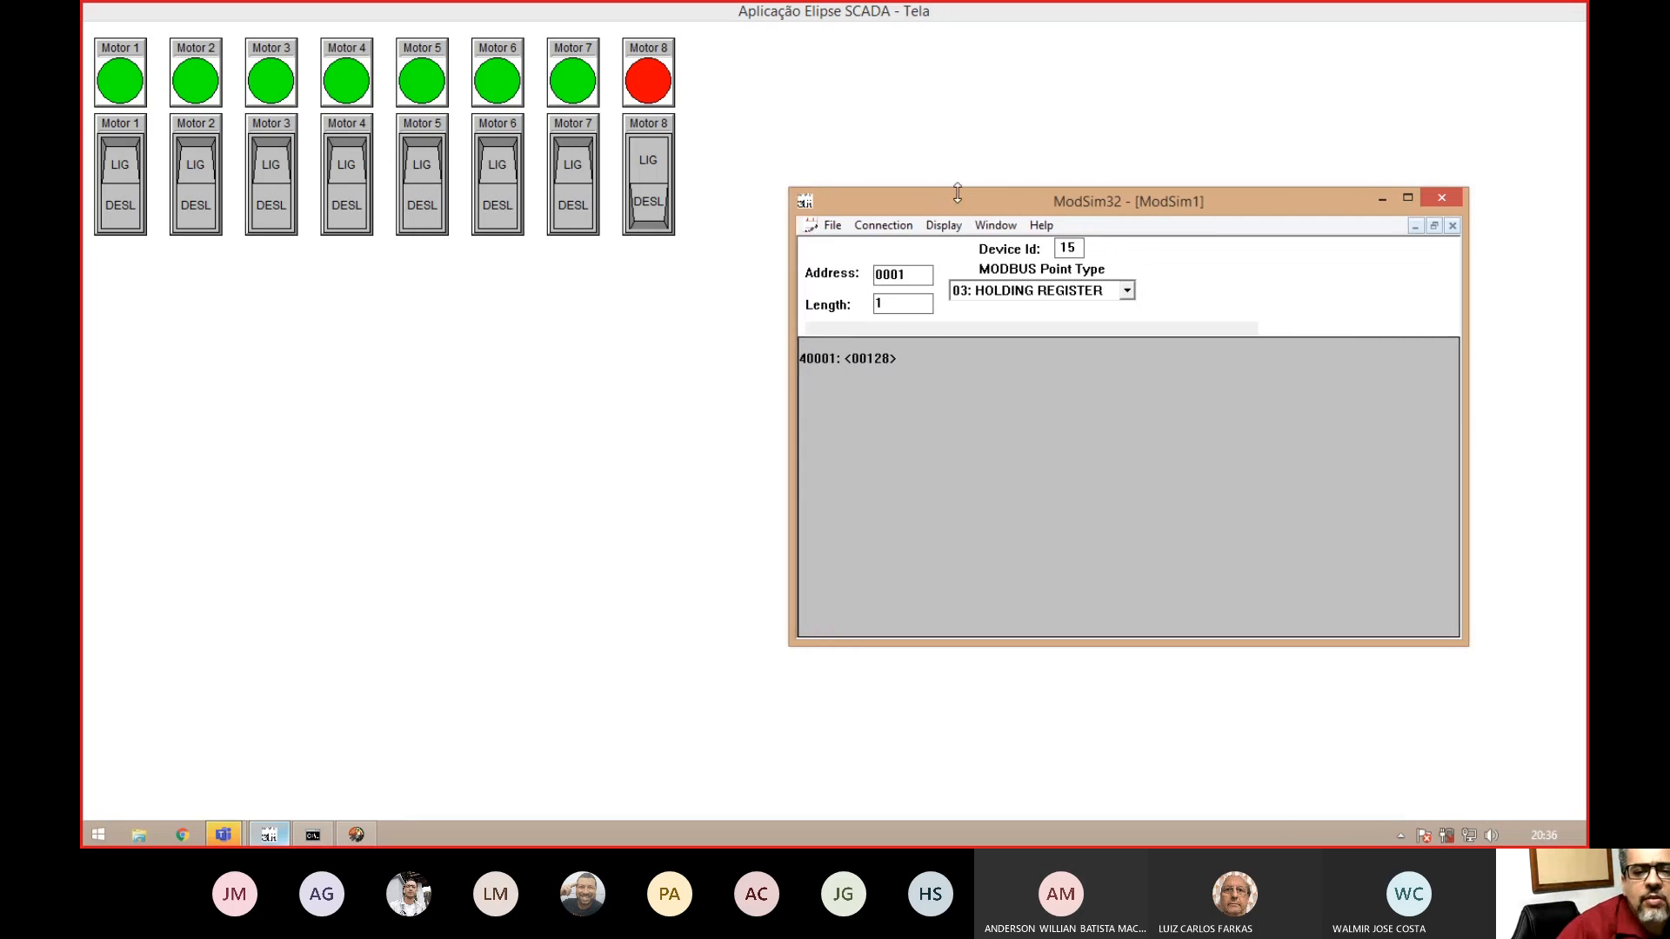
{"action": "left_click_drag", "start_coordinate": [962, 188], "coordinate": [962, 264]}
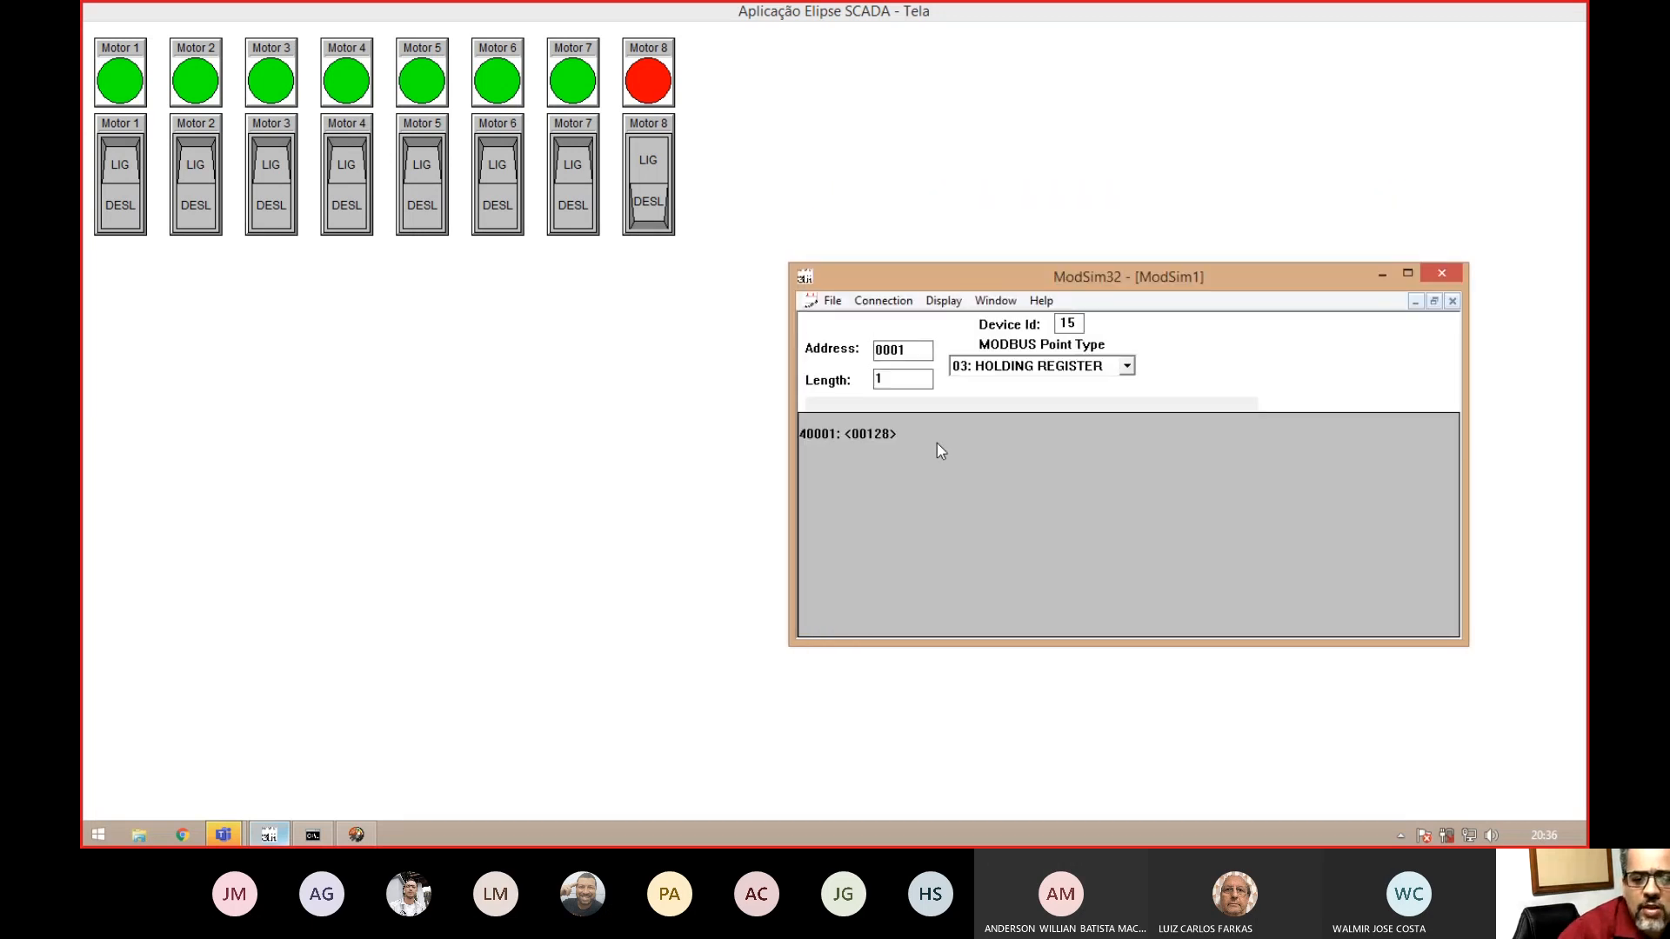
{"action": "left_click", "coordinate": [954, 308]}
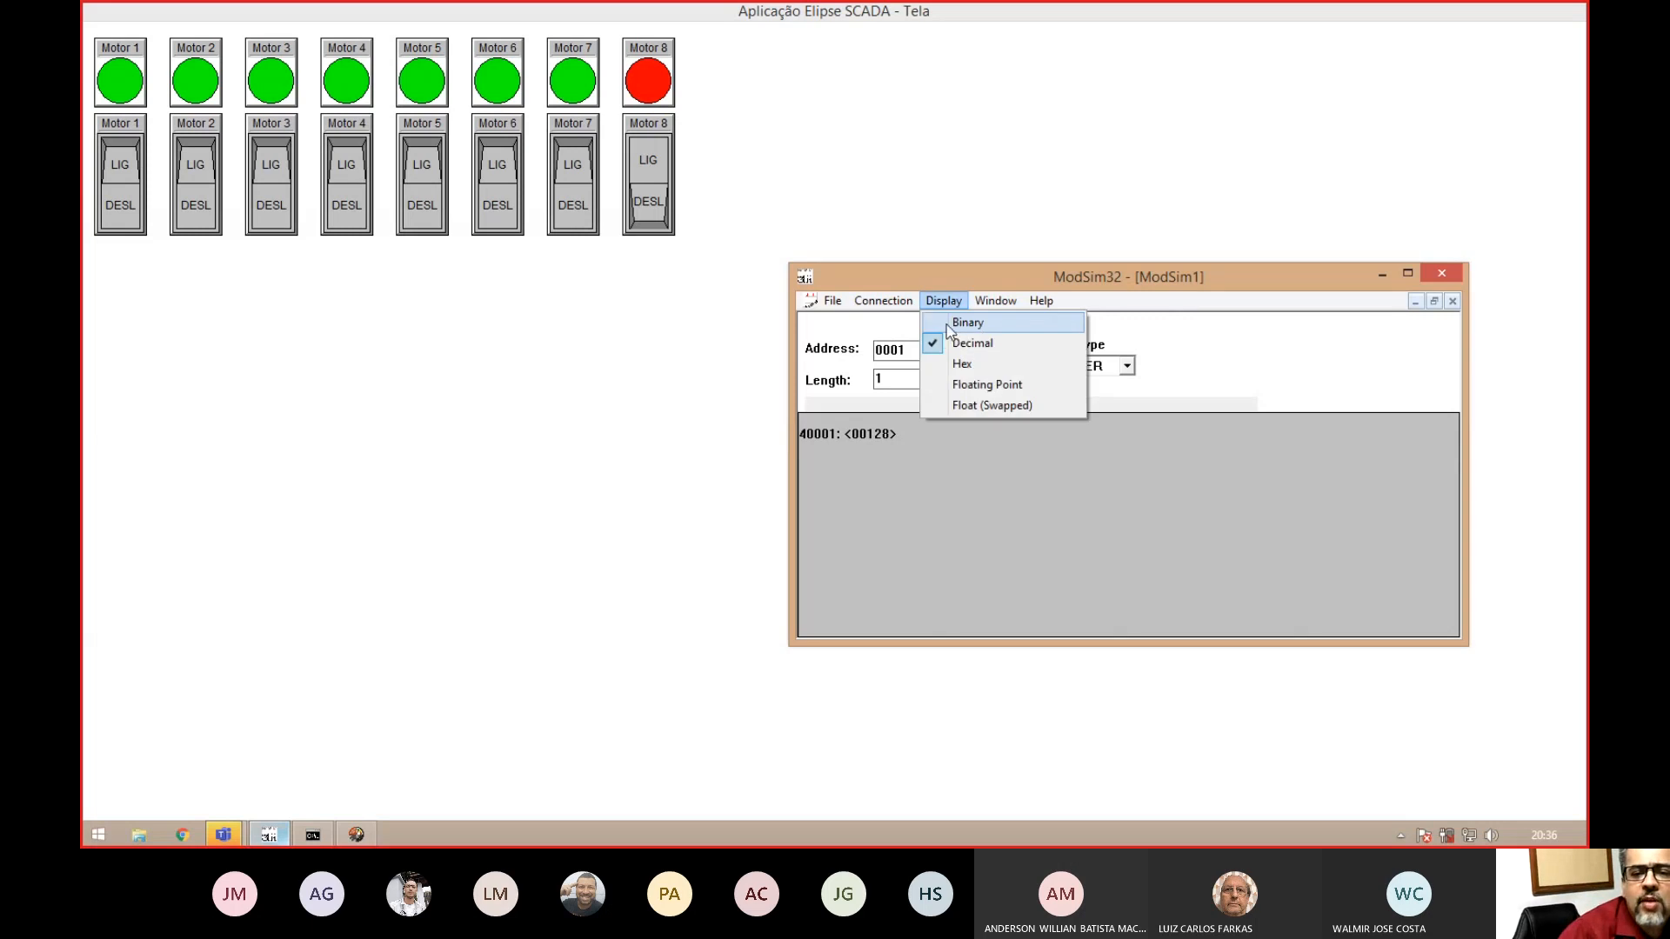
{"action": "left_click", "coordinate": [949, 327]}
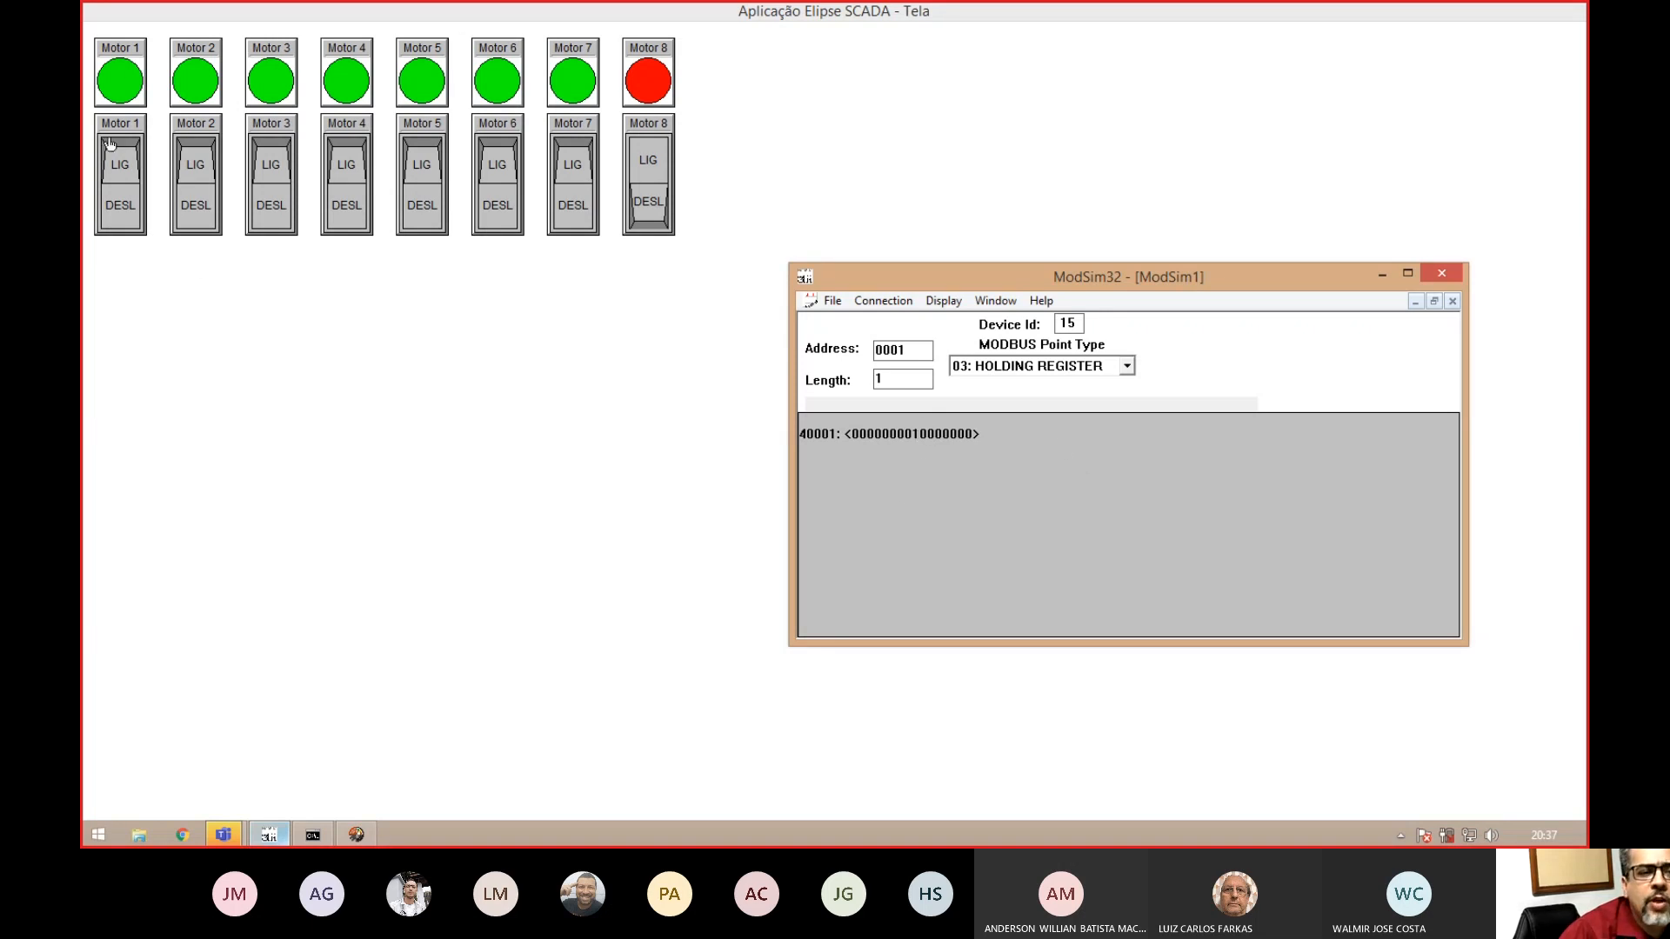
- Toggle the Motor 1 switch in the running application and turn on the Motor 3 bit of register 40001 in ModSim32
{"action": "left_click", "coordinate": [120, 164]}
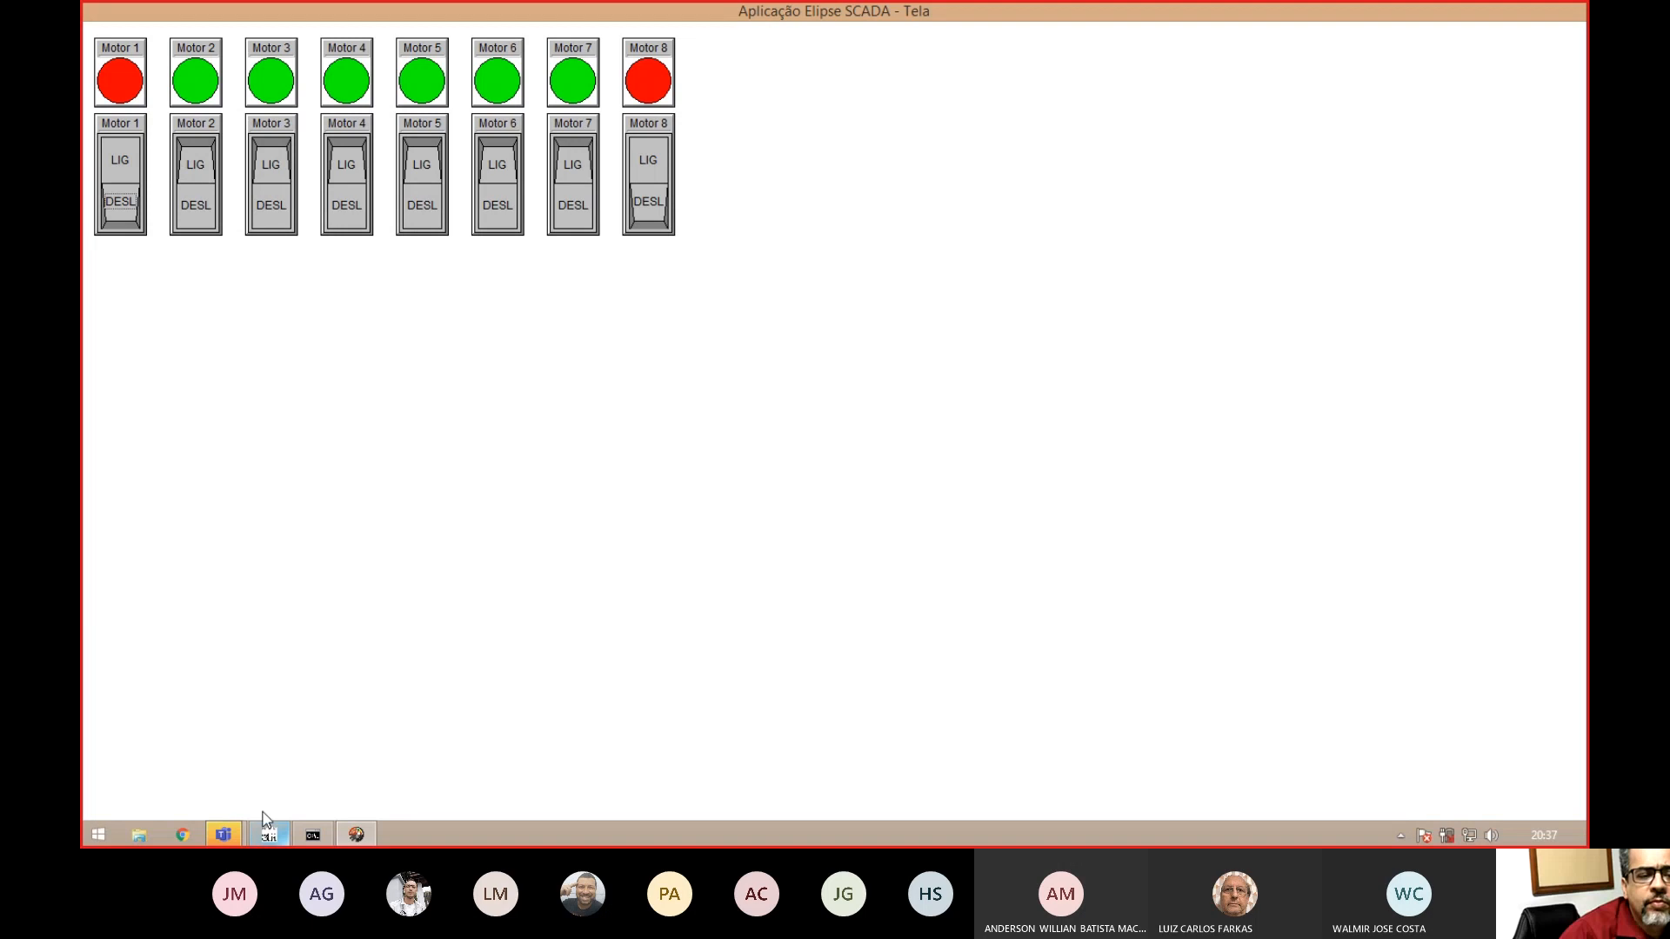
{"action": "left_click", "coordinate": [287, 837]}
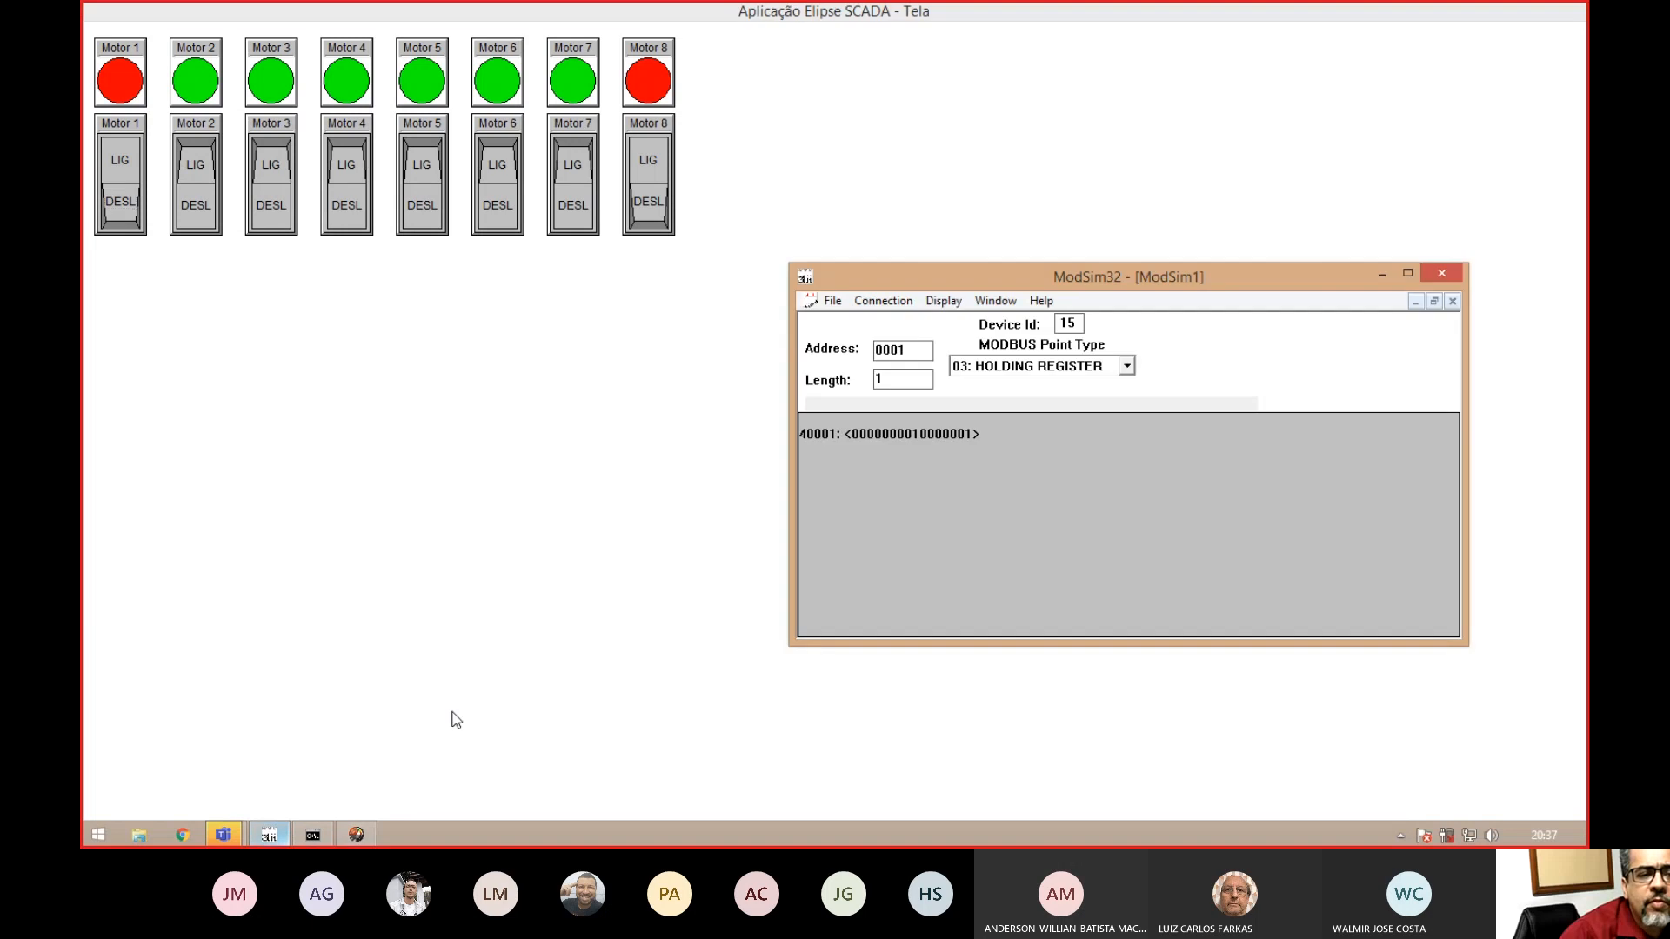
{"action": "double_click", "coordinate": [952, 432]}
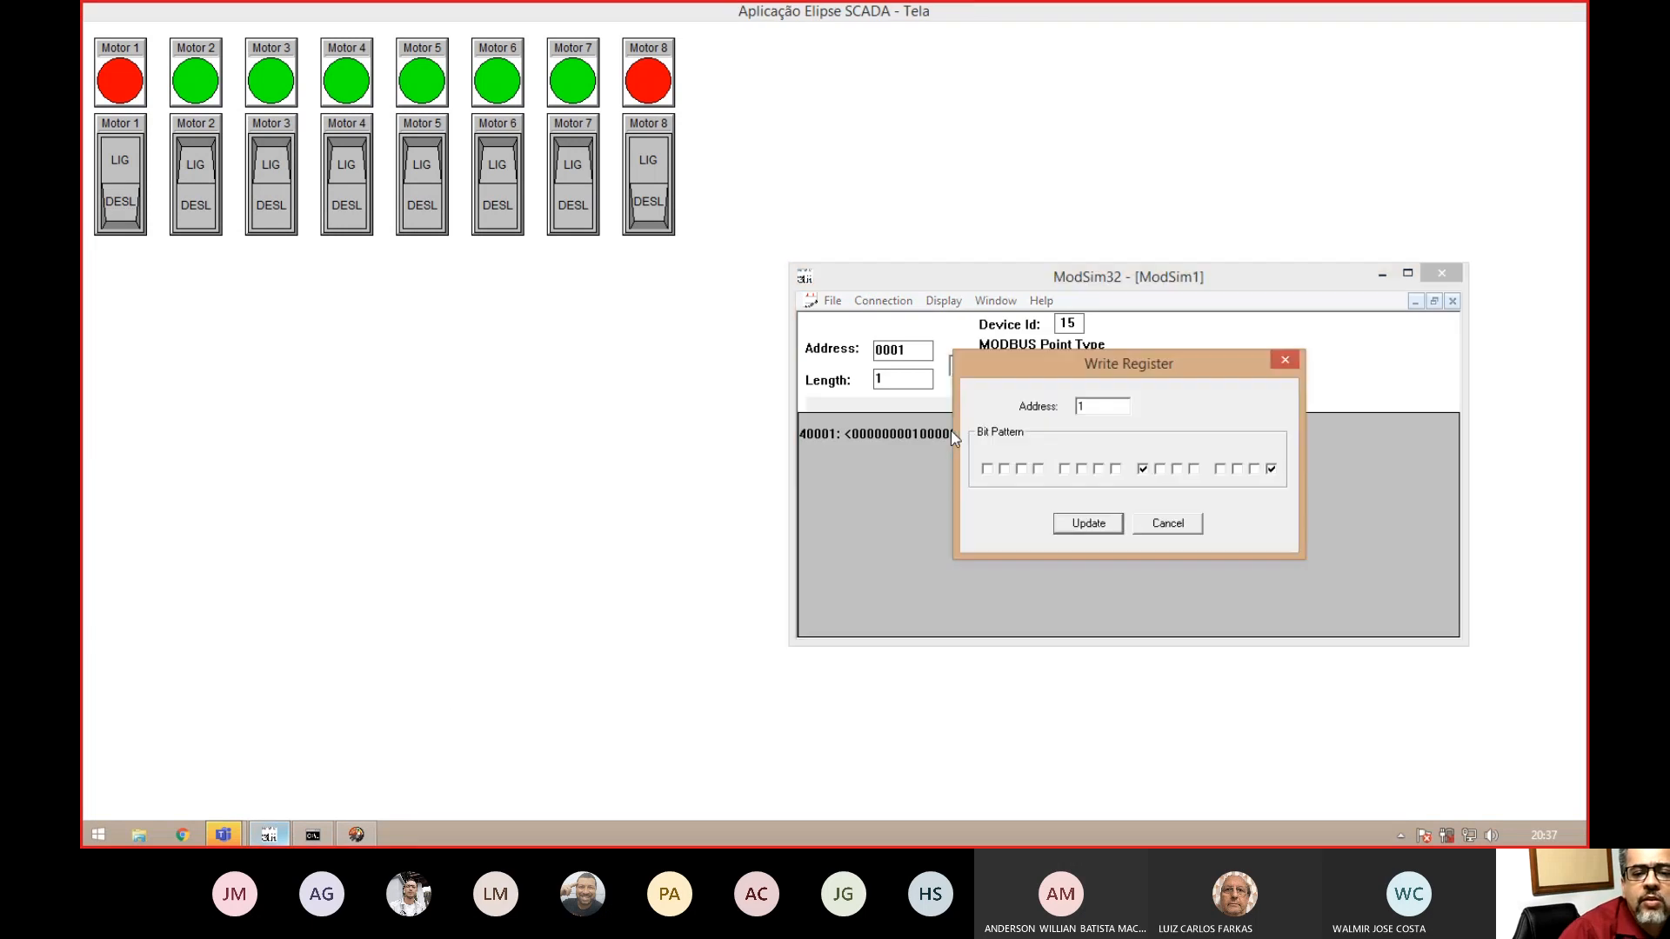
{"action": "left_click", "coordinate": [1237, 469]}
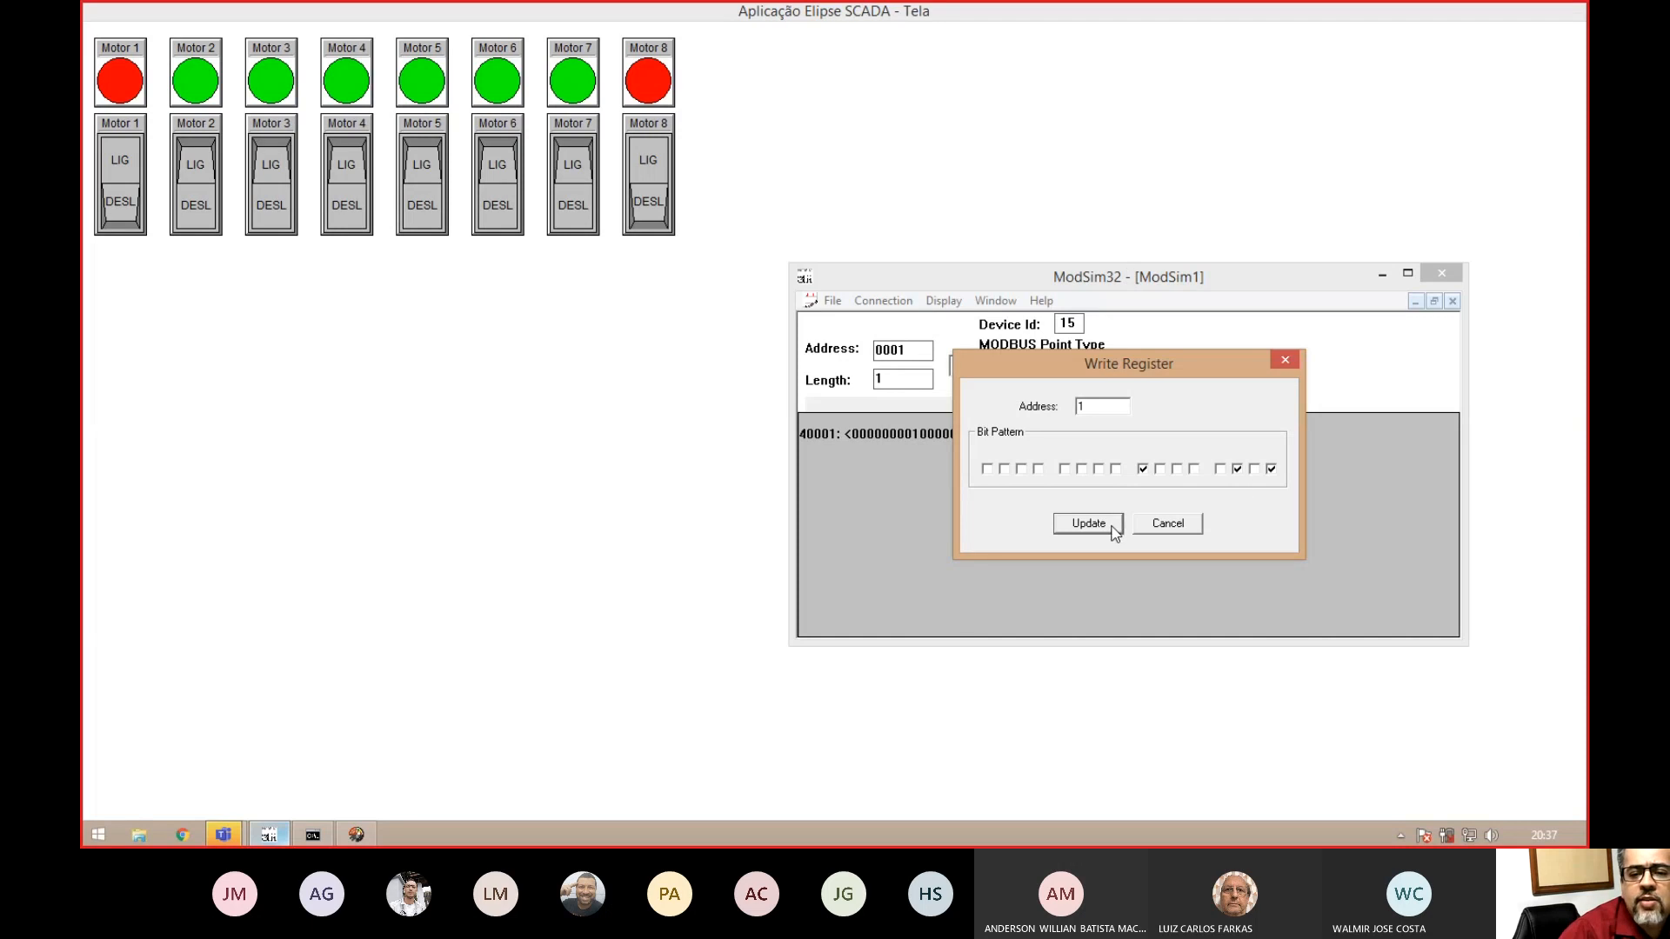
{"action": "left_click", "coordinate": [1113, 524]}
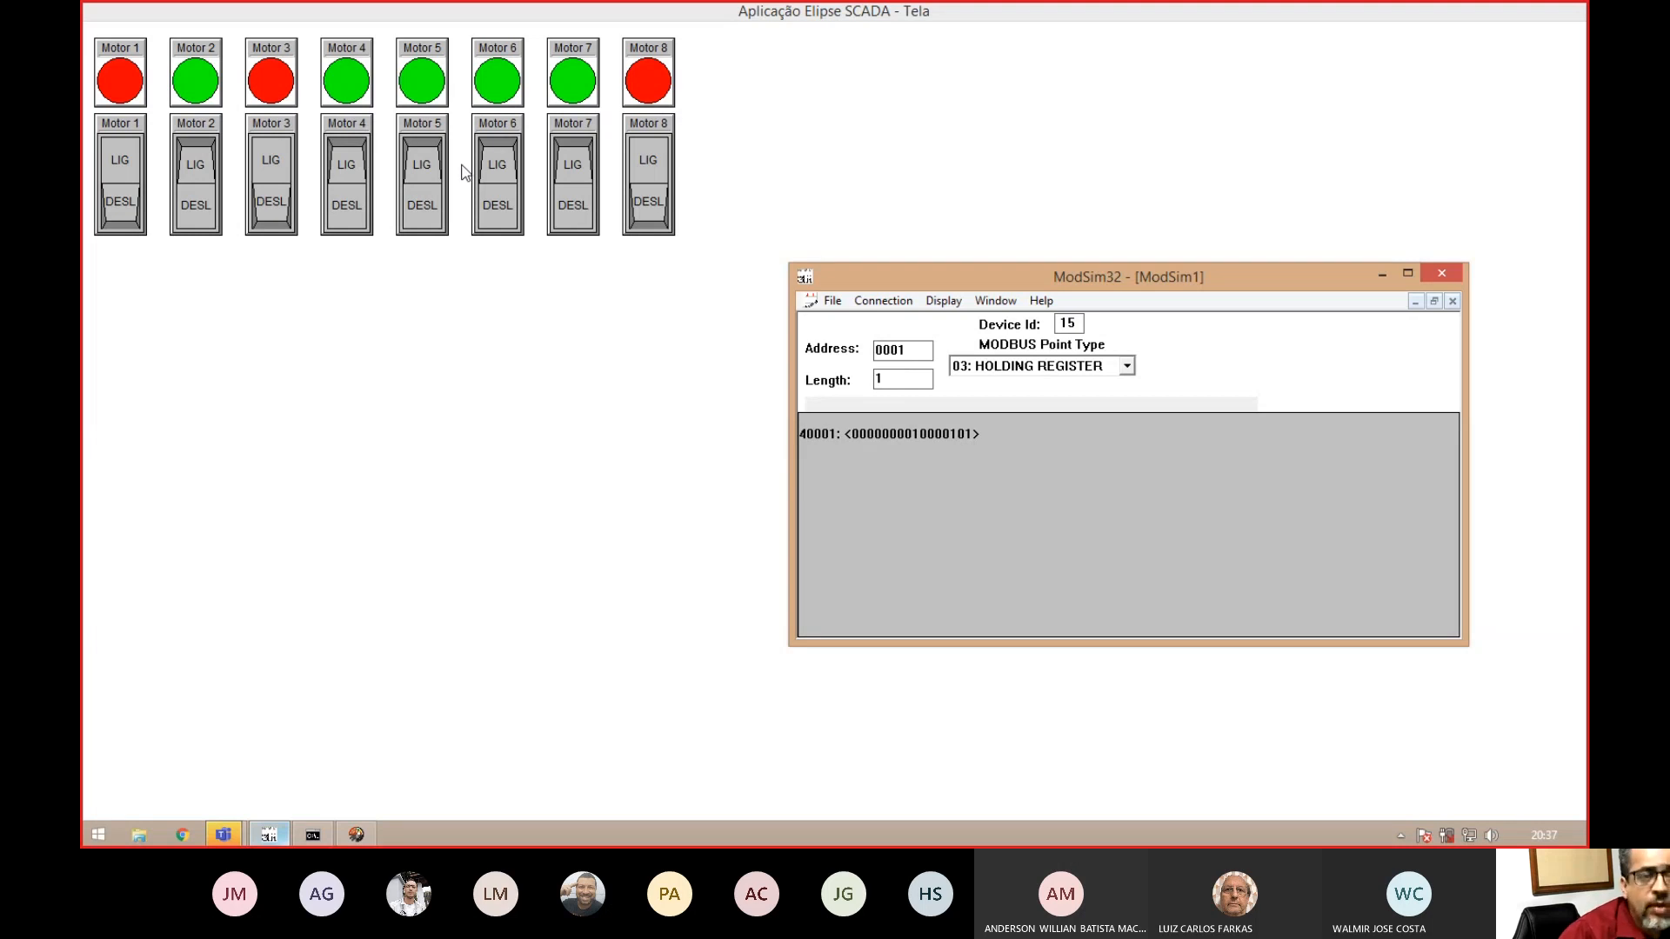
- Turn on the remaining motor bits of register 40001 so its eight lowest bits read 11111111
{"action": "double_click", "coordinate": [922, 437]}
{"action": "left_click", "coordinate": [1221, 471]}
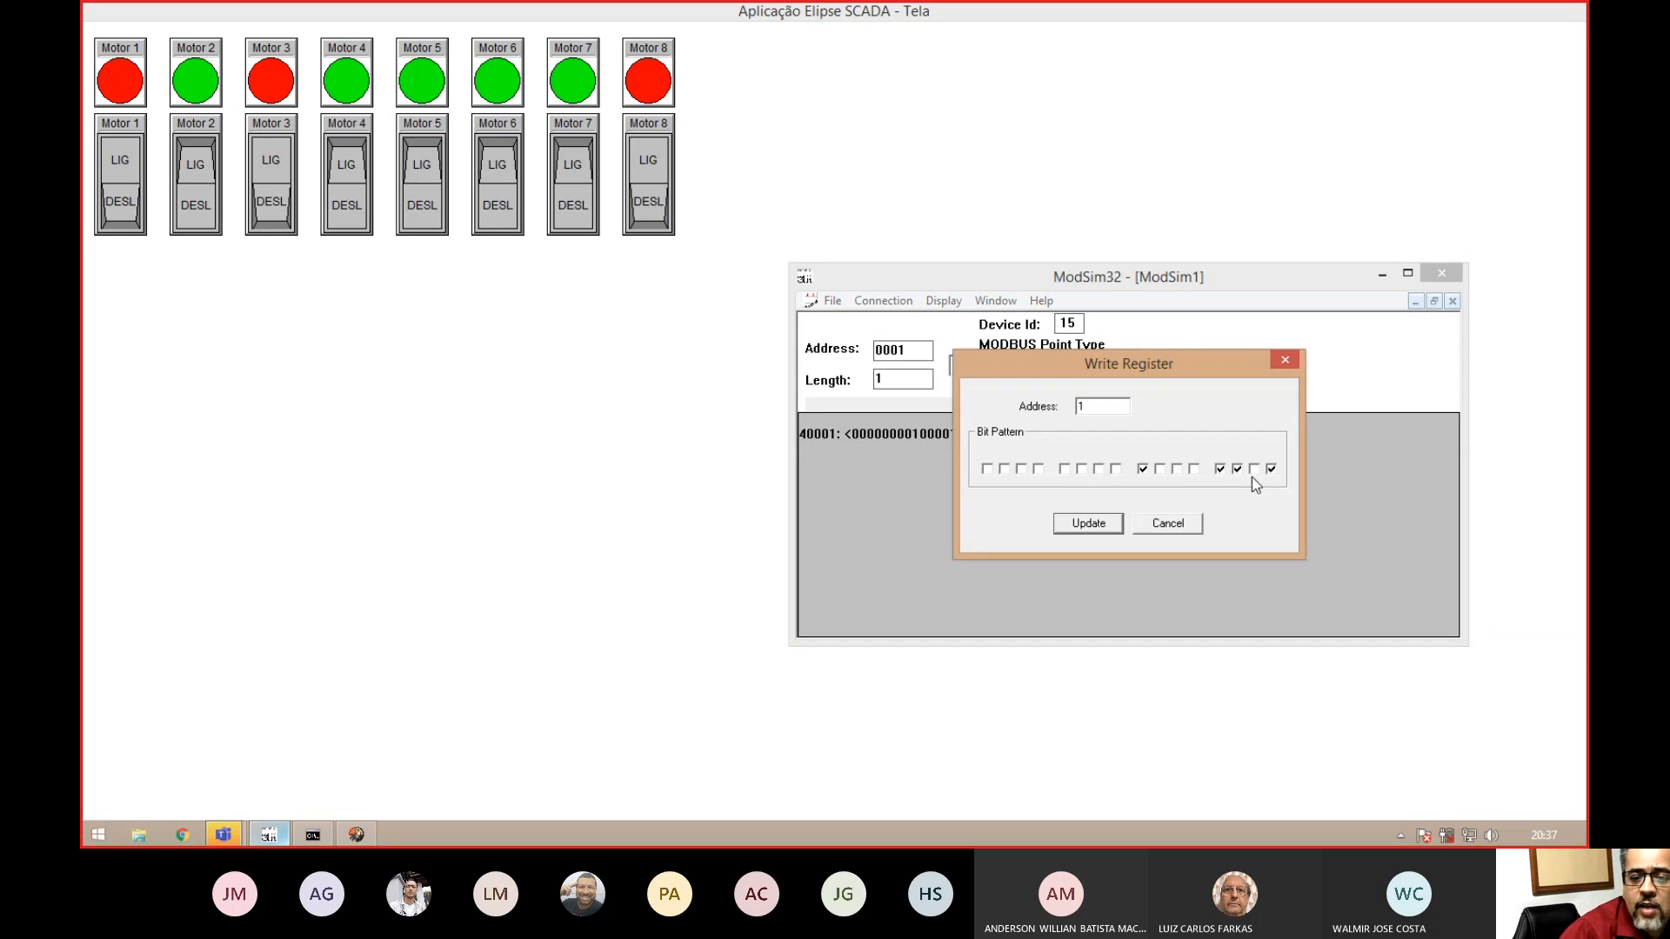
{"action": "left_click", "coordinate": [1256, 471]}
{"action": "left_click", "coordinate": [1194, 470]}
{"action": "left_click", "coordinate": [1176, 472]}
{"action": "left_click", "coordinate": [1083, 525]}
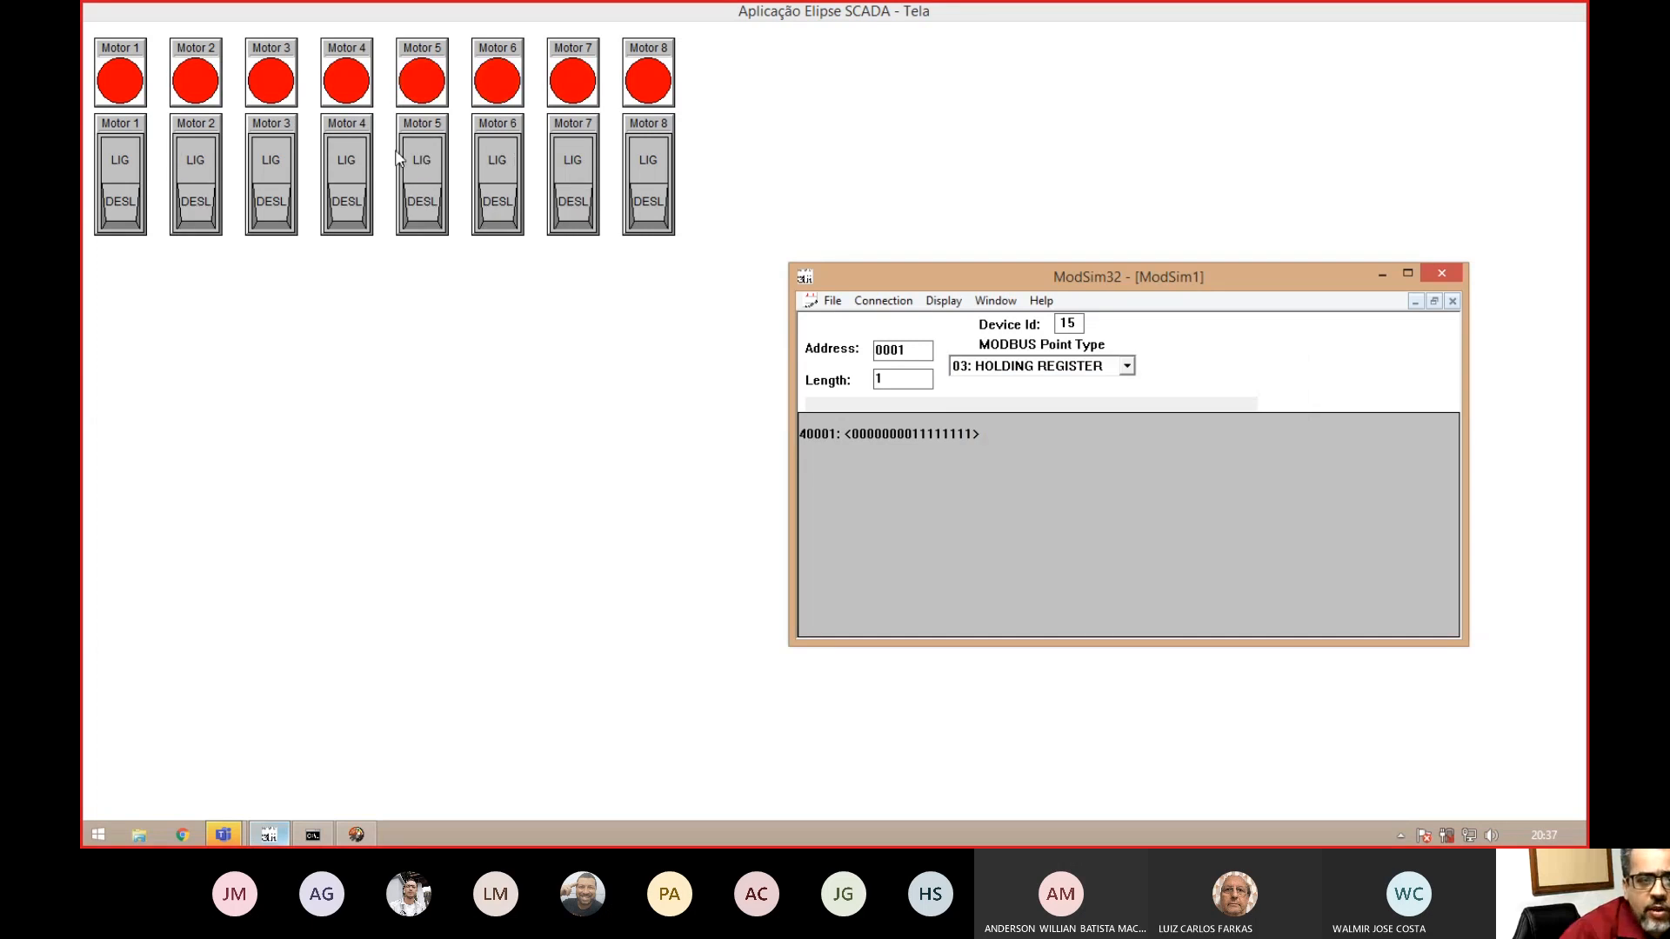
- Turn off all eight motor bits of holding register 40001 in ModSim32 and update the register
{"action": "double_click", "coordinate": [937, 434]}
{"action": "left_click", "coordinate": [1142, 470]}
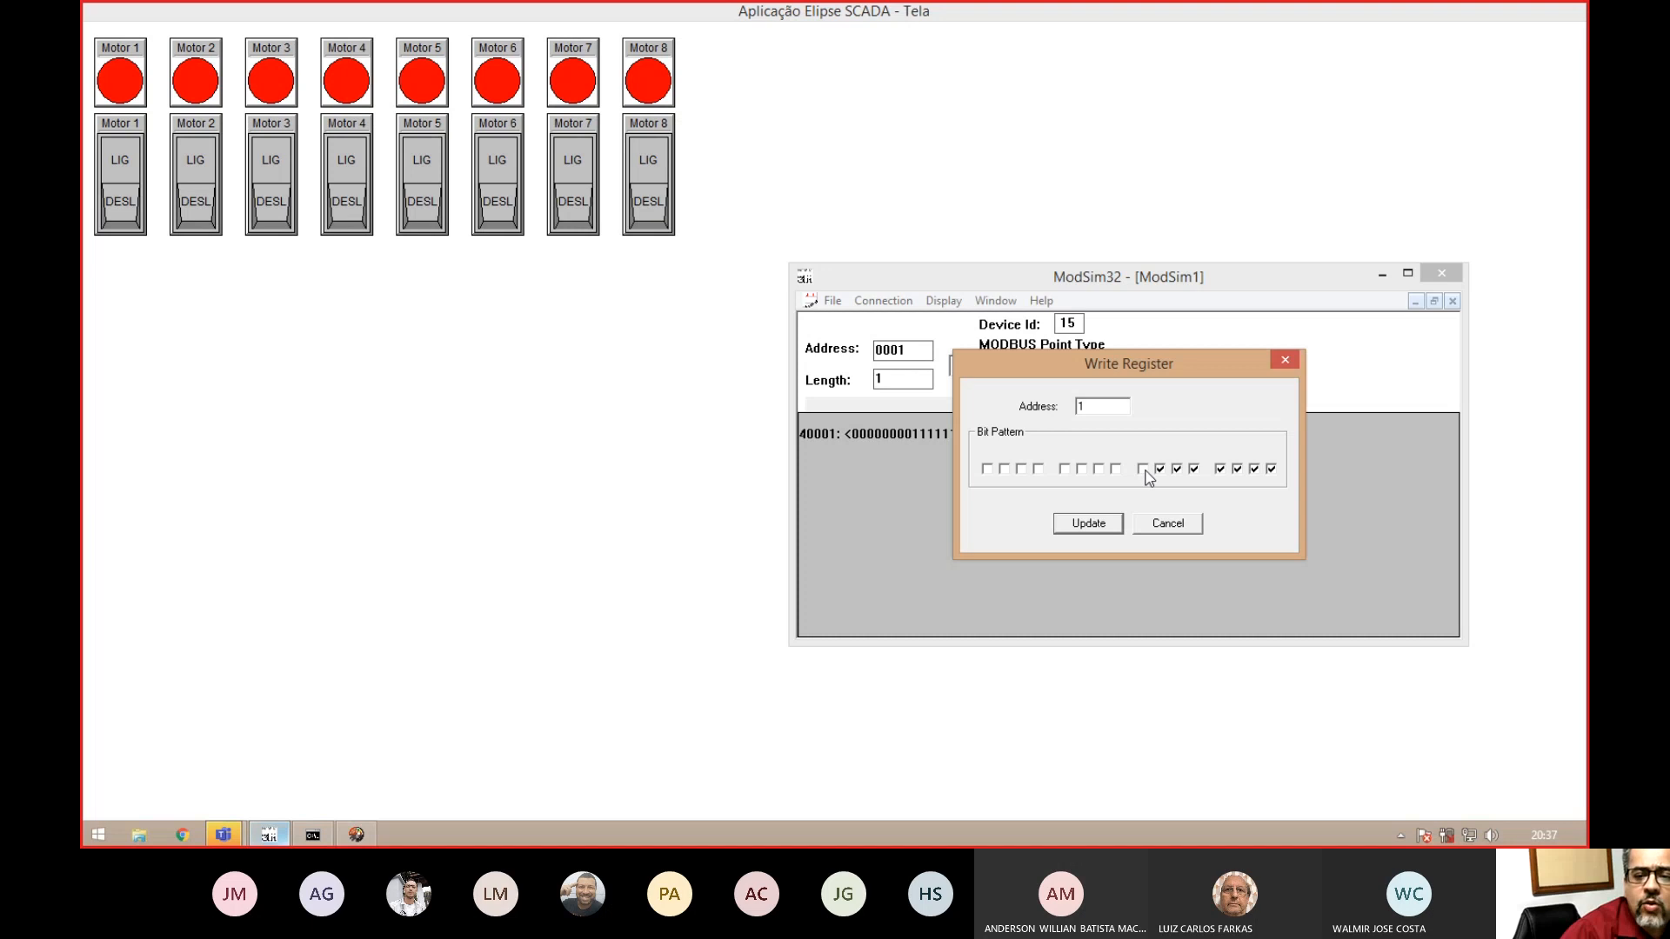
{"action": "left_click", "coordinate": [1160, 470]}
{"action": "left_click", "coordinate": [1177, 470]}
{"action": "left_click", "coordinate": [1194, 470]}
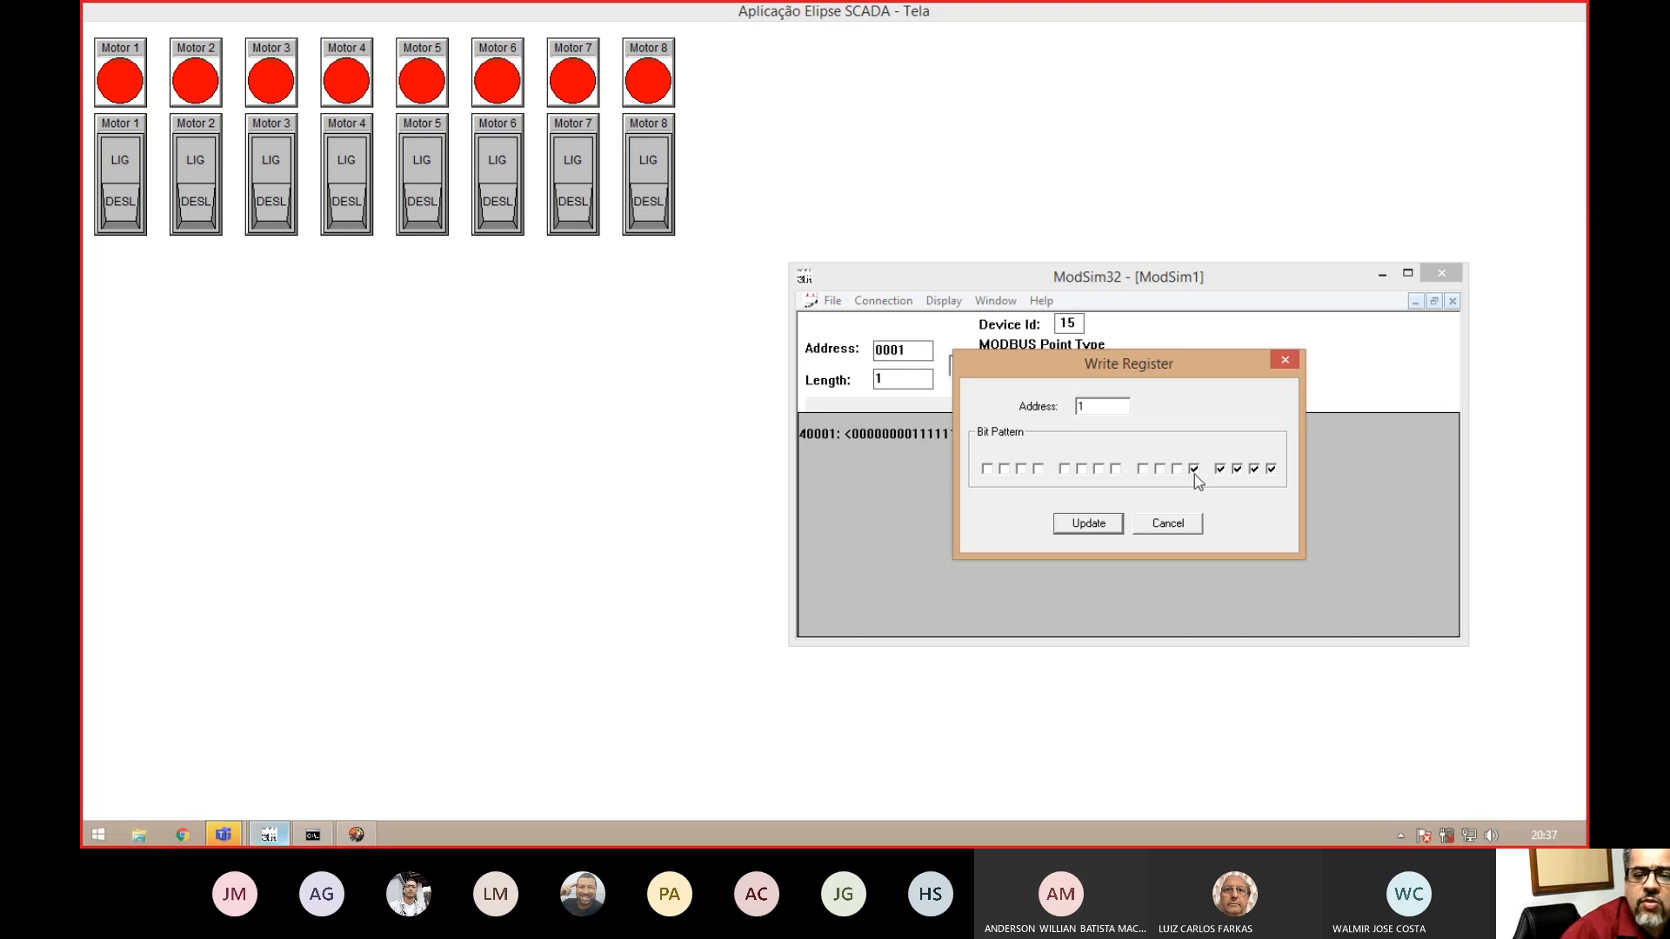
{"action": "left_click", "coordinate": [1255, 470]}
{"action": "left_click", "coordinate": [1271, 471]}
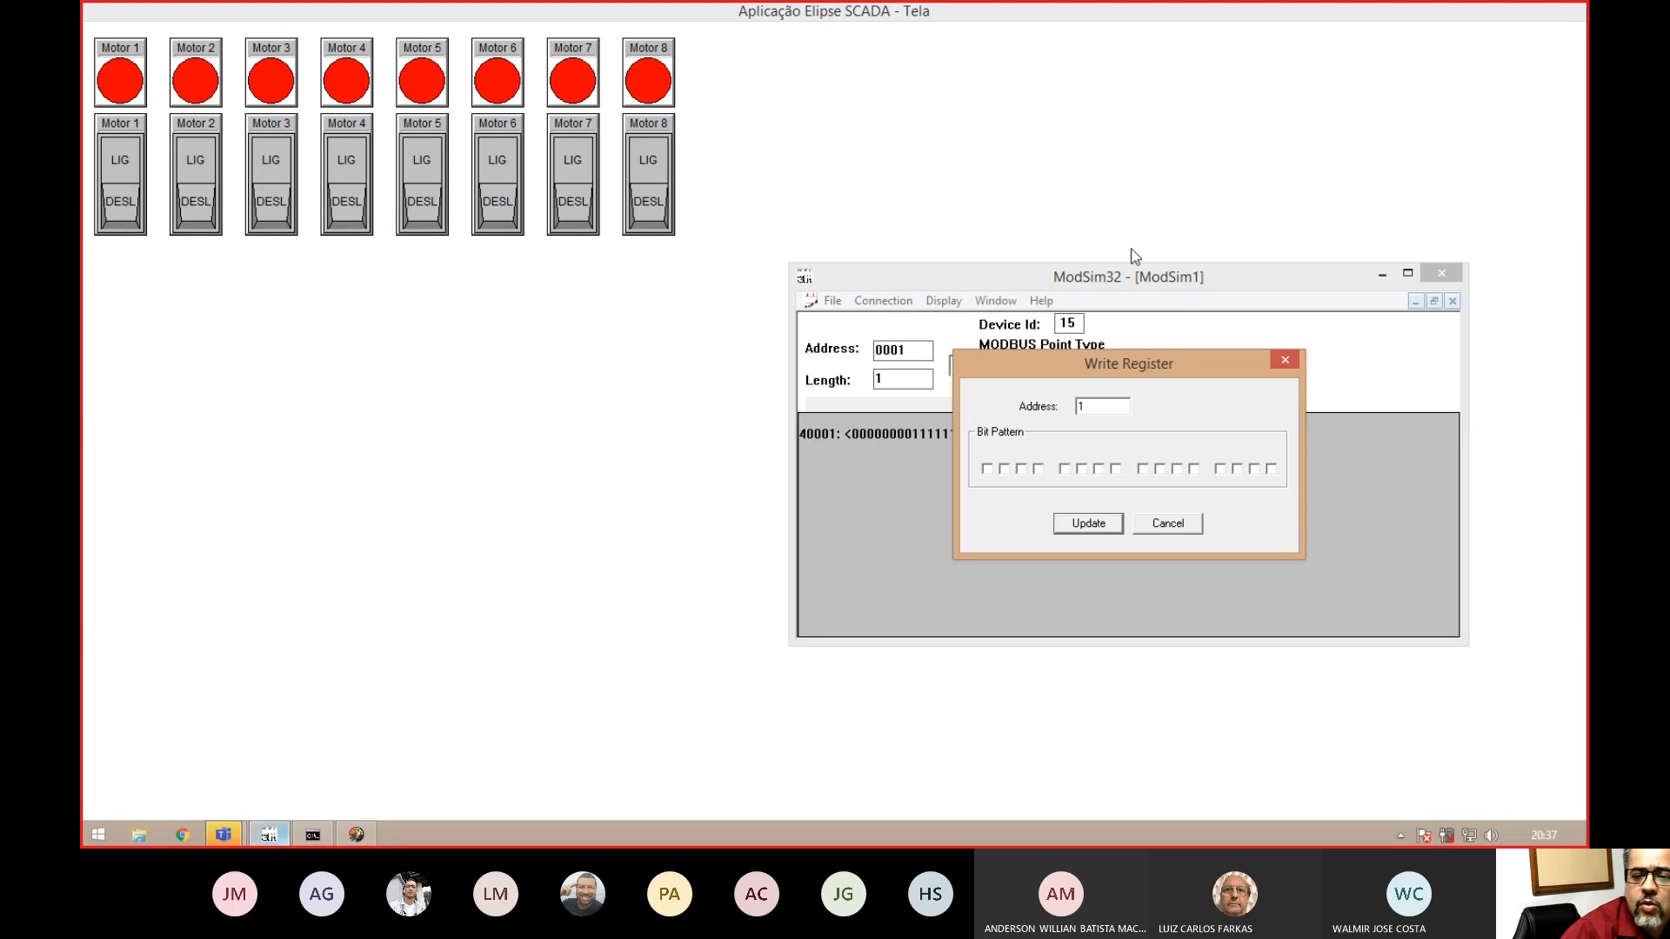
{"action": "left_click", "coordinate": [1090, 529]}
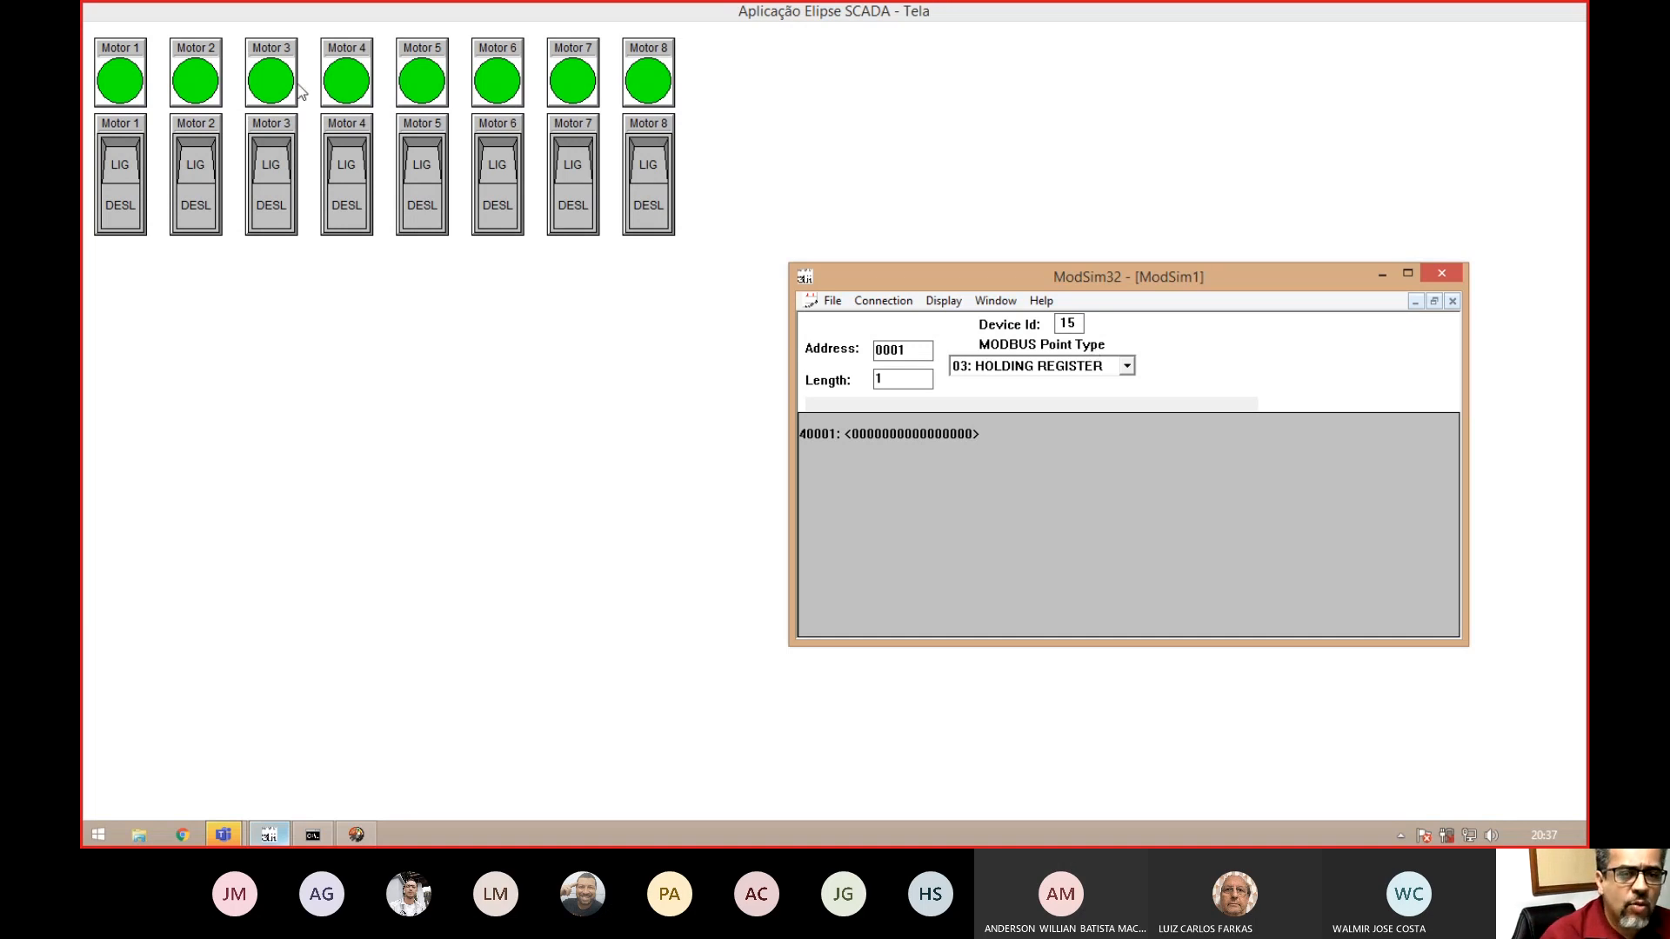
- Shrink the ModSim32 window and place it farther away from the motor switches
{"action": "left_click_drag", "start_coordinate": [789, 263], "coordinate": [1030, 238]}
{"action": "left_click_drag", "start_coordinate": [1139, 252], "coordinate": [960, 245]}
{"action": "left_click_drag", "start_coordinate": [1082, 258], "coordinate": [1155, 238]}
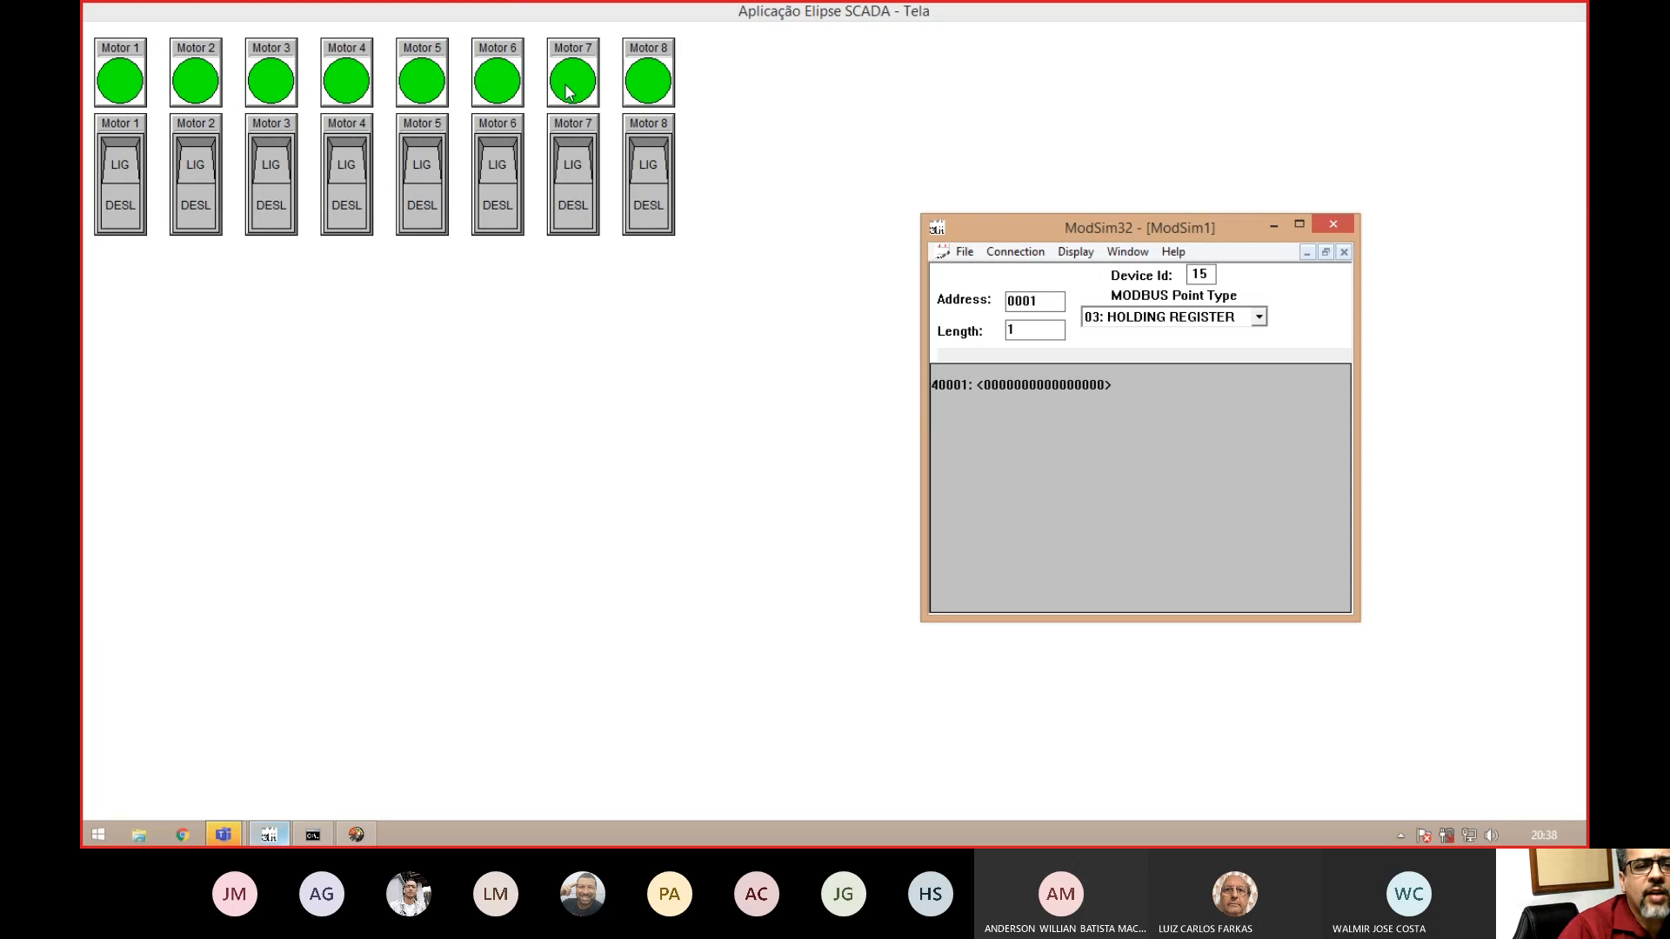
- Toggle the Motor 5, Motor 3 and Motor 7 switches in the running application, then check register 40001 in ModSim32
{"action": "left_click", "coordinate": [421, 165]}
{"action": "left_click", "coordinate": [264, 160]}
{"action": "left_click", "coordinate": [265, 161]}
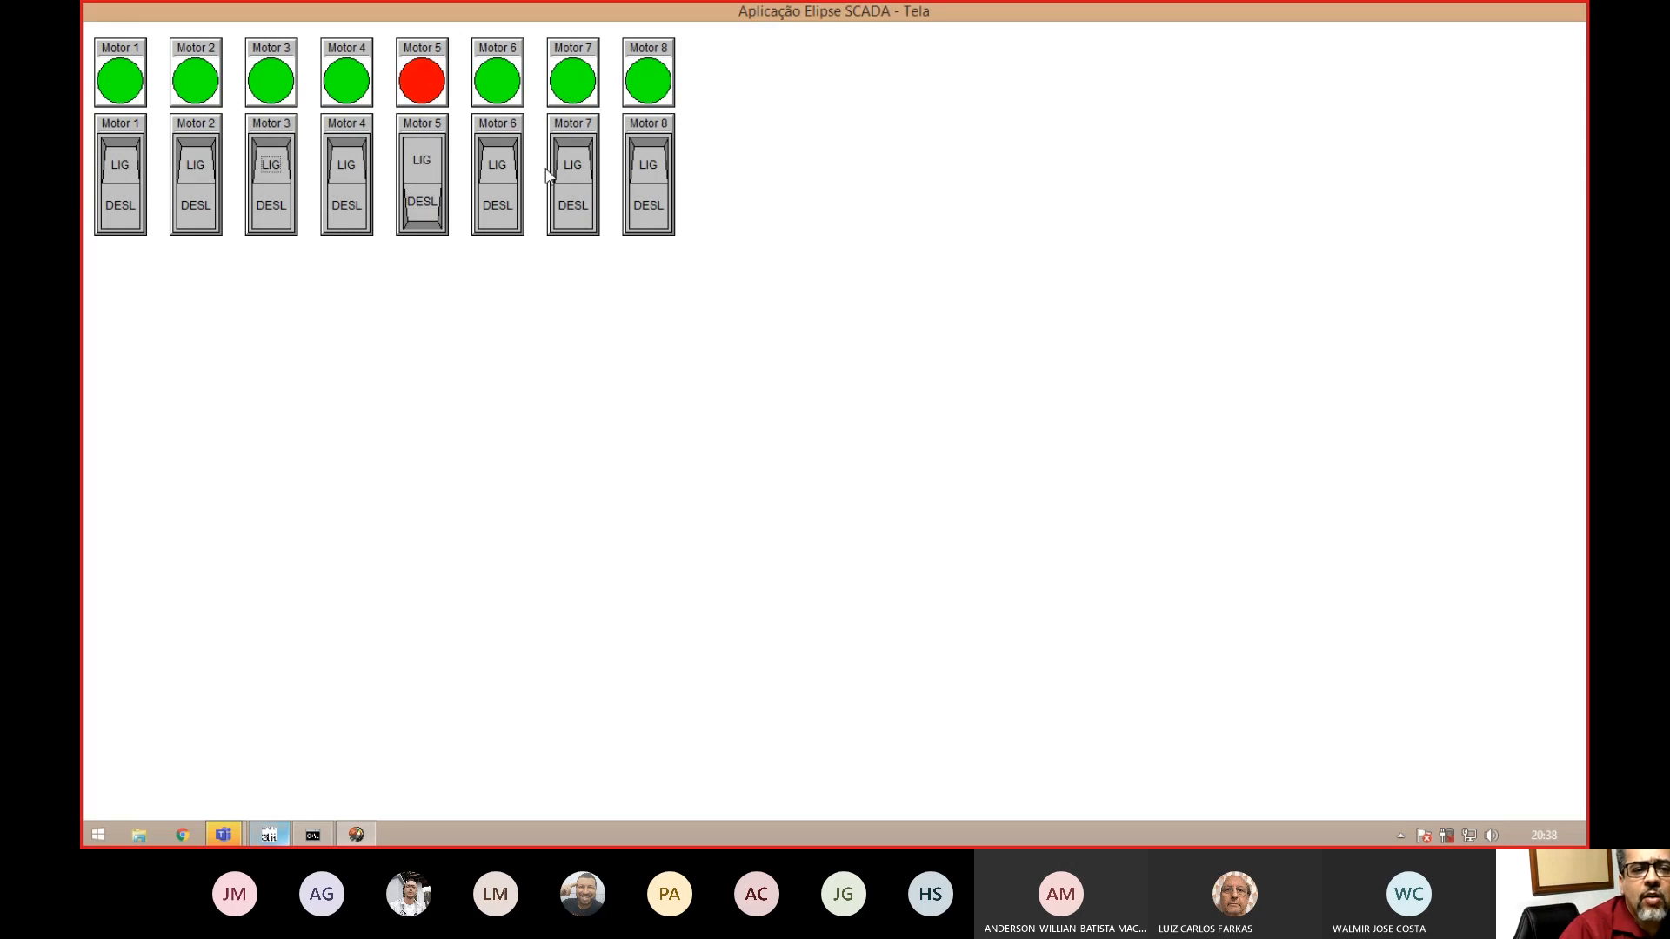
{"action": "left_click", "coordinate": [267, 162]}
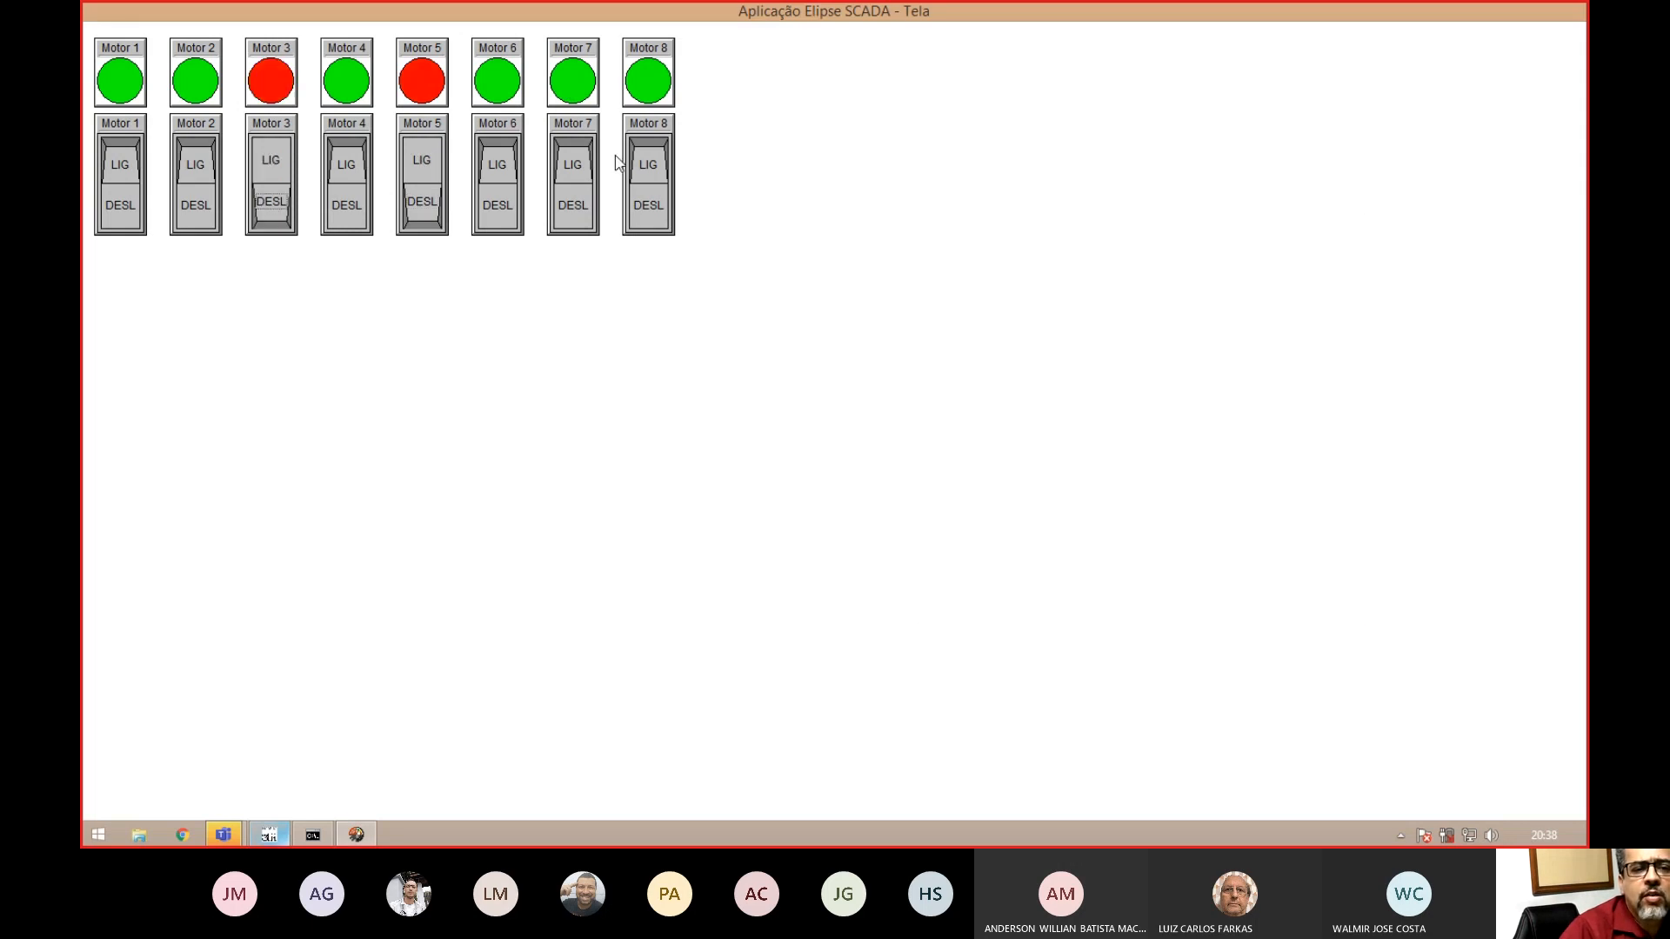
{"action": "left_click", "coordinate": [582, 165]}
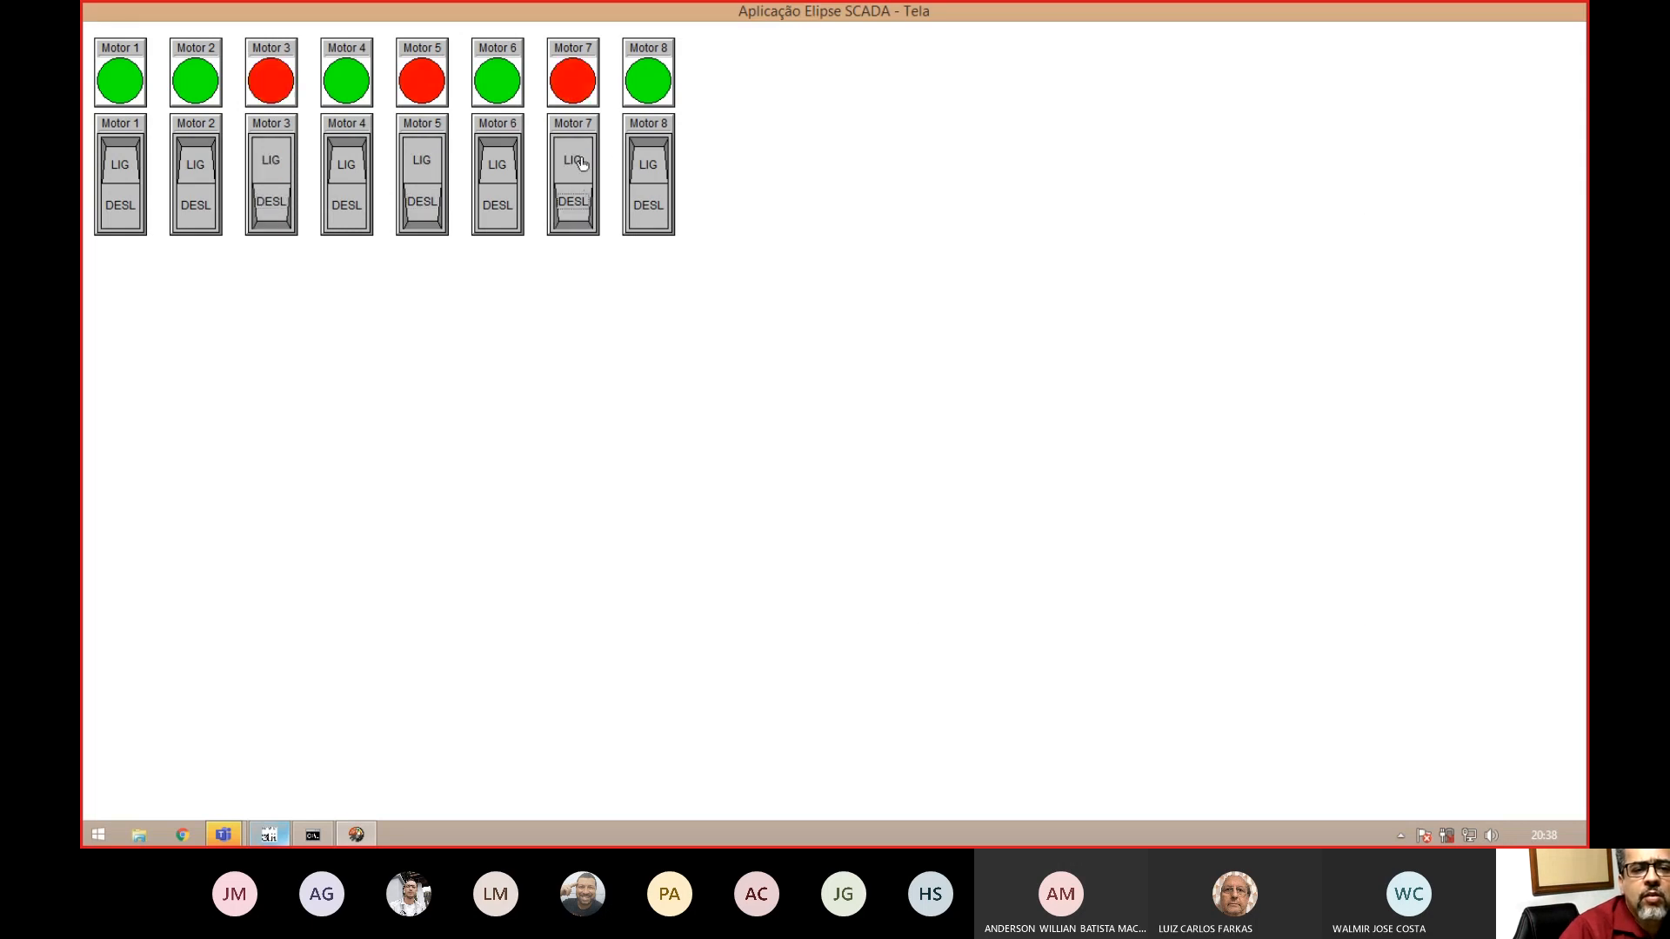
{"action": "left_click", "coordinate": [269, 835]}
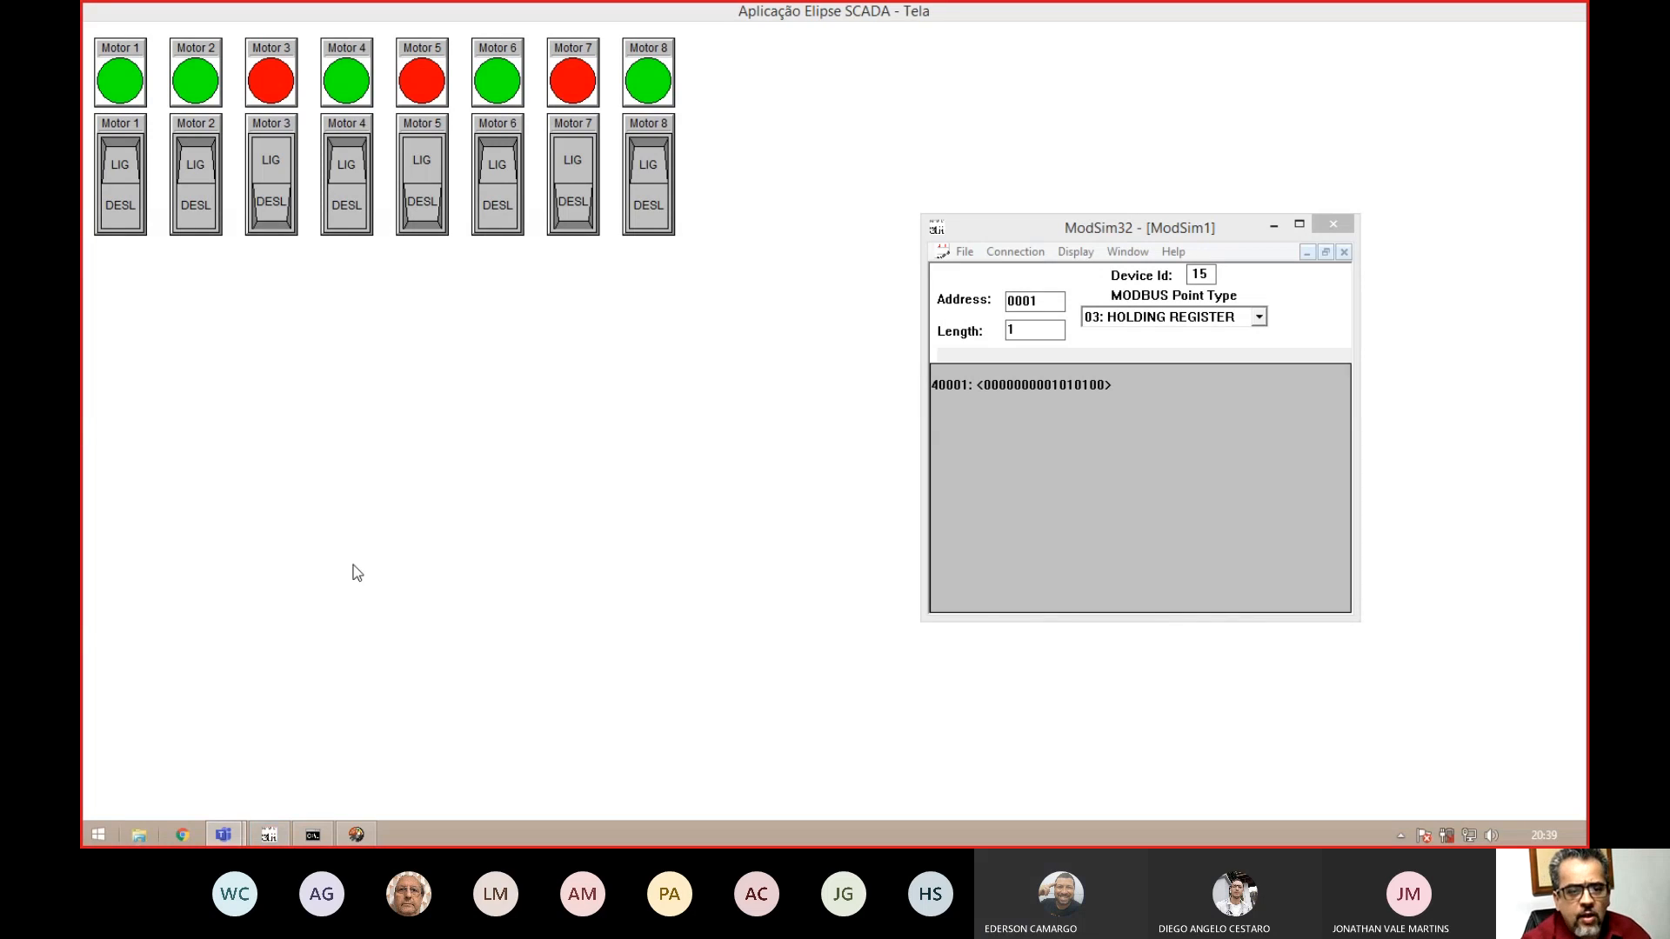
- Stop the running application, run it once more, and return to the screen editor
{"action": "left_click", "coordinate": [546, 473]}
{"action": "key", "text": "alt+F4"}
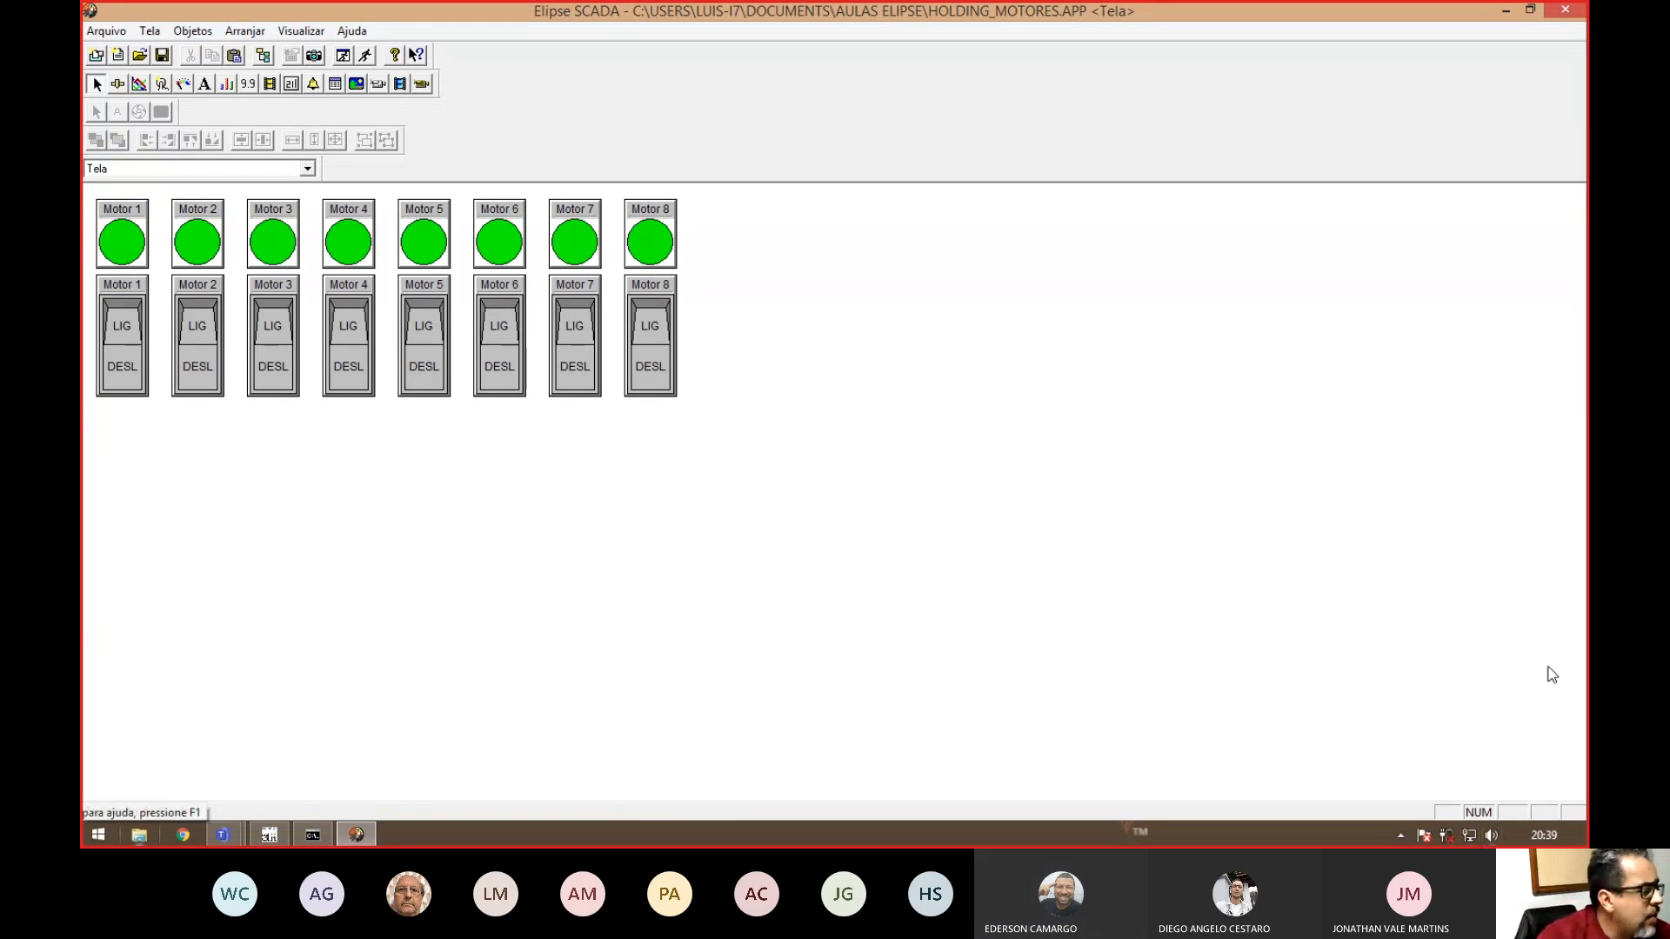
{"action": "mouse_move", "coordinate": [1586, 845]}
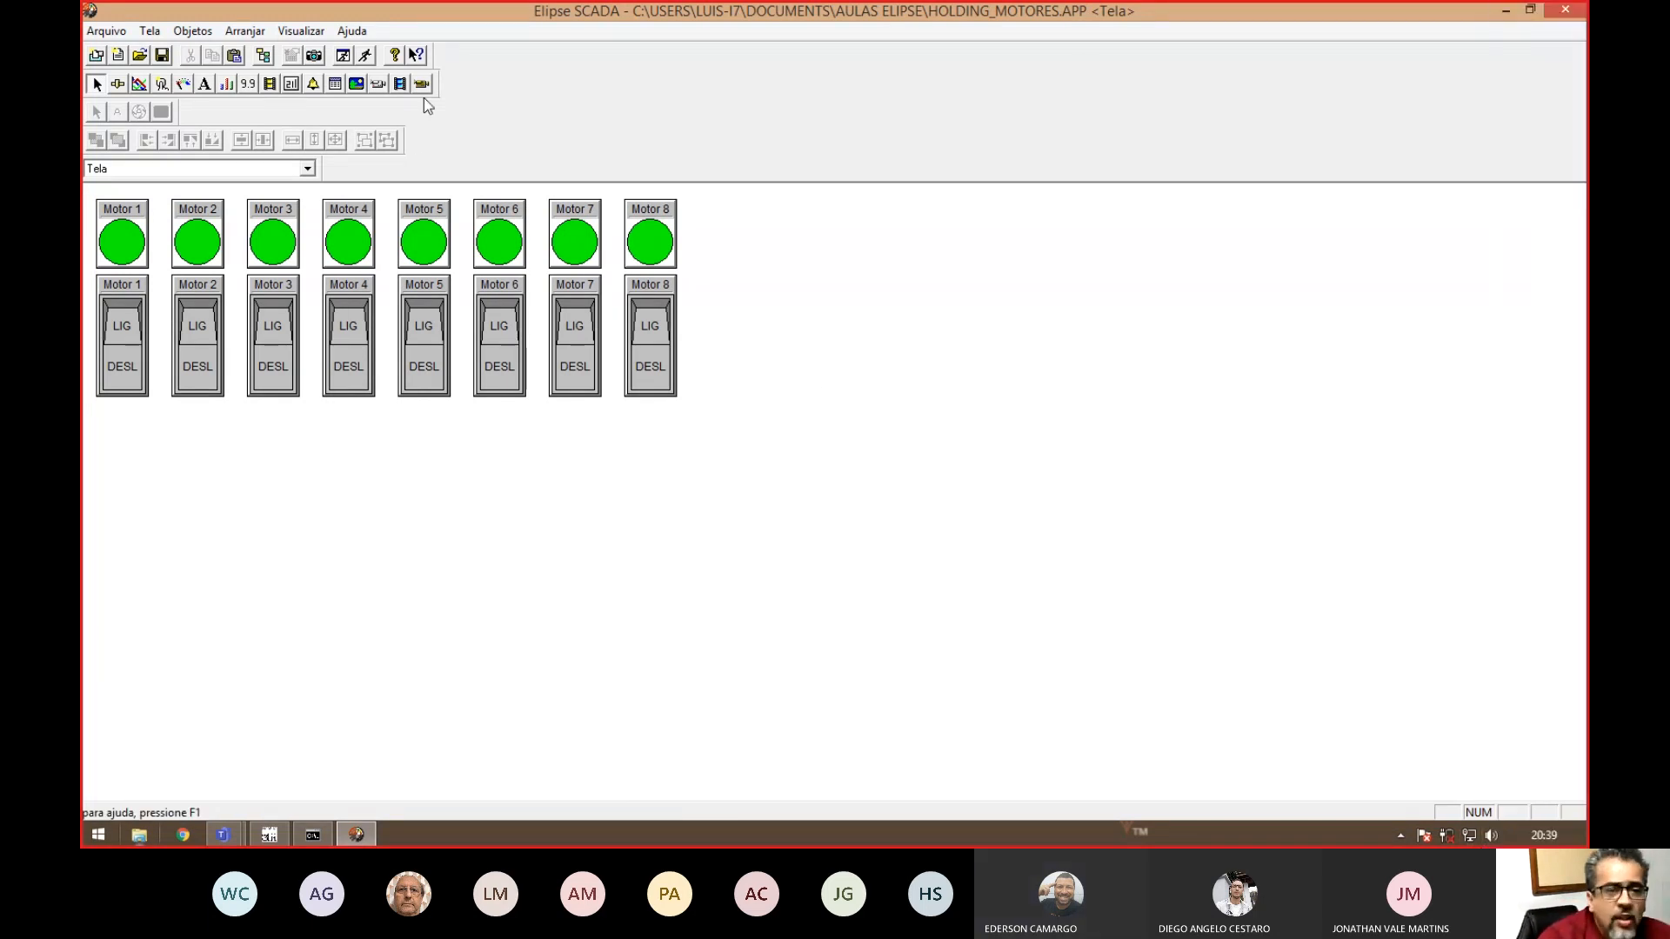
{"action": "left_click", "coordinate": [366, 56]}
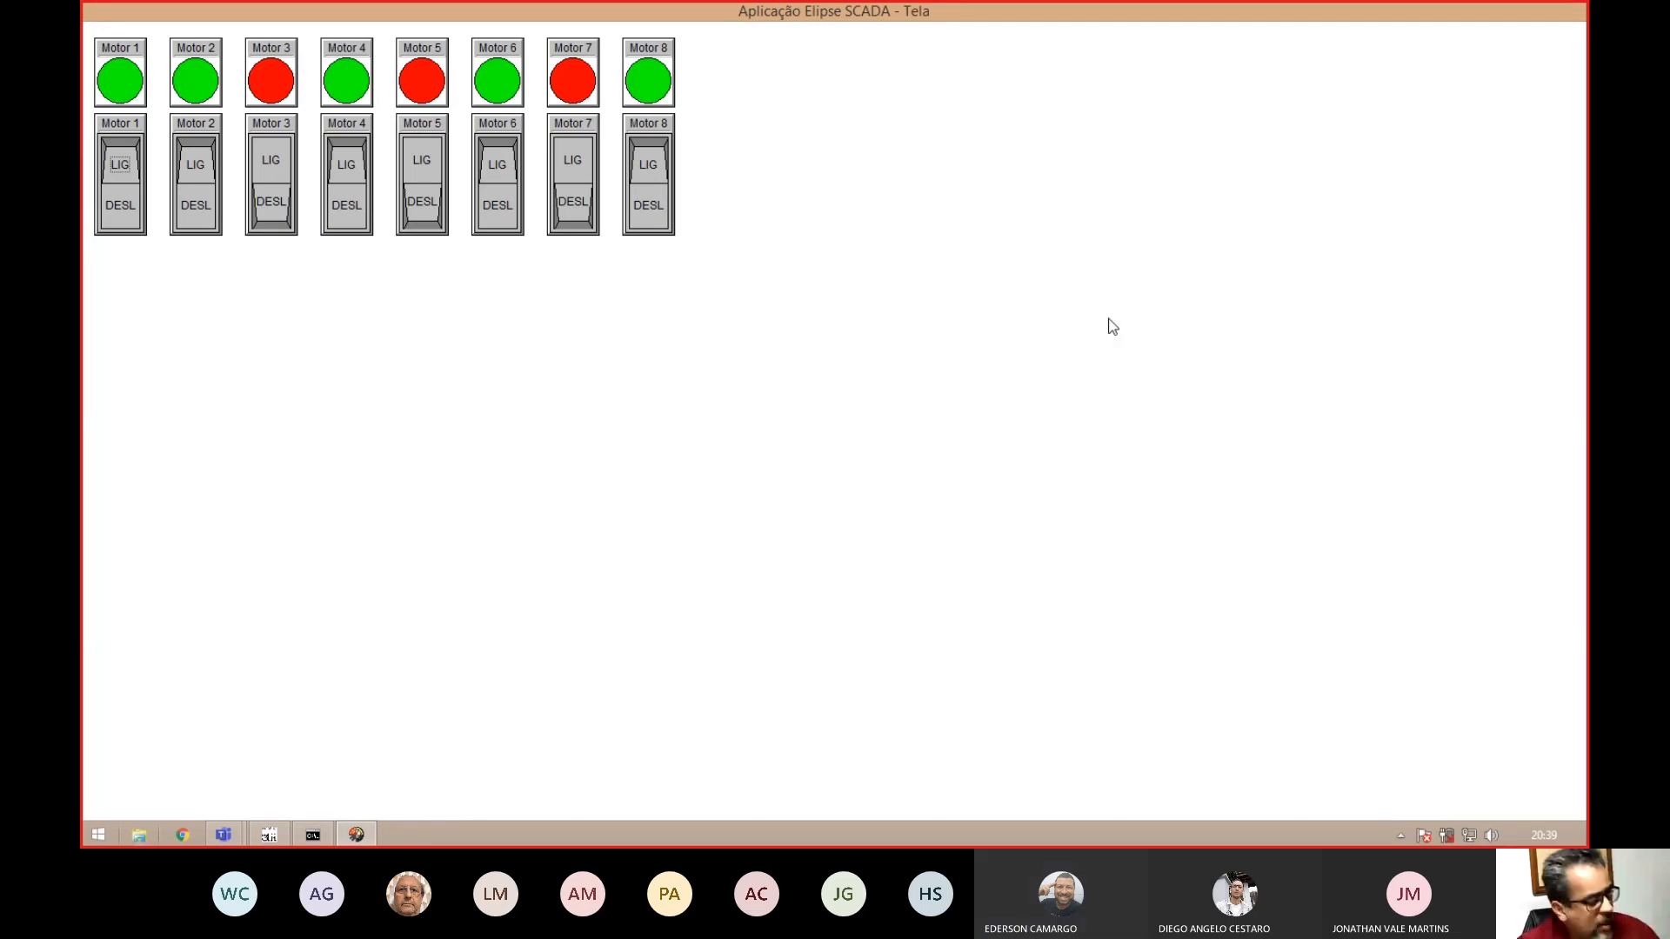
{"action": "key", "text": "alt+F4"}
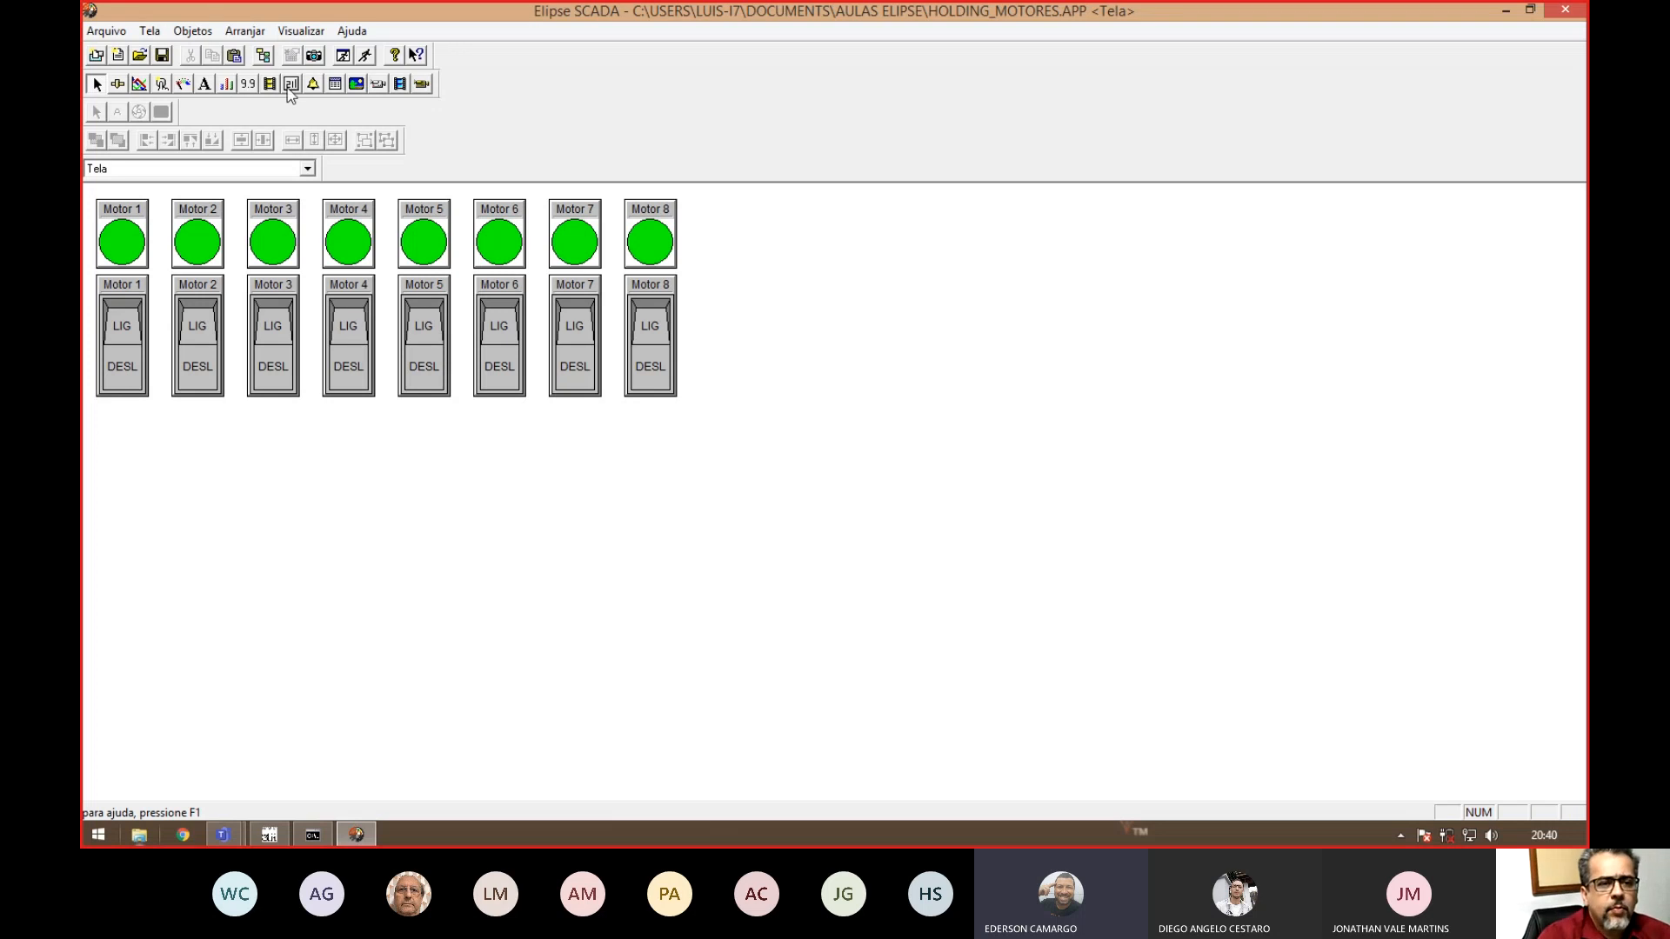
- Draw a trend chart below the motor switches as a trial and delete it
{"action": "left_click", "coordinate": [139, 85]}
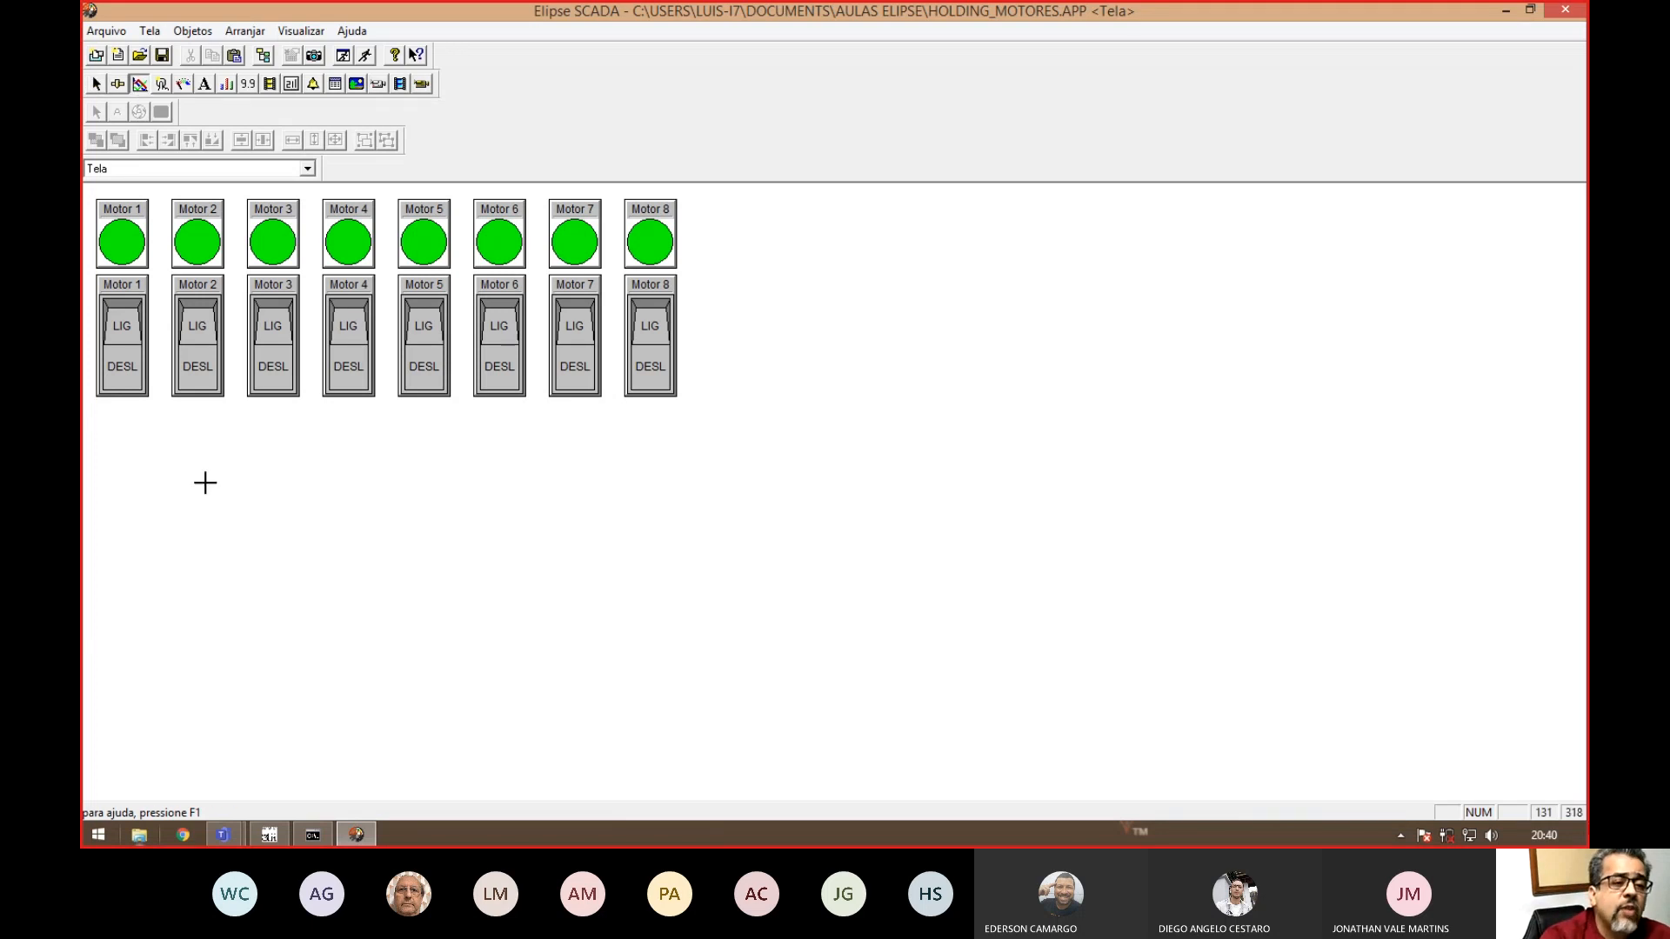
{"action": "left_click_drag", "start_coordinate": [198, 479], "coordinate": [791, 696]}
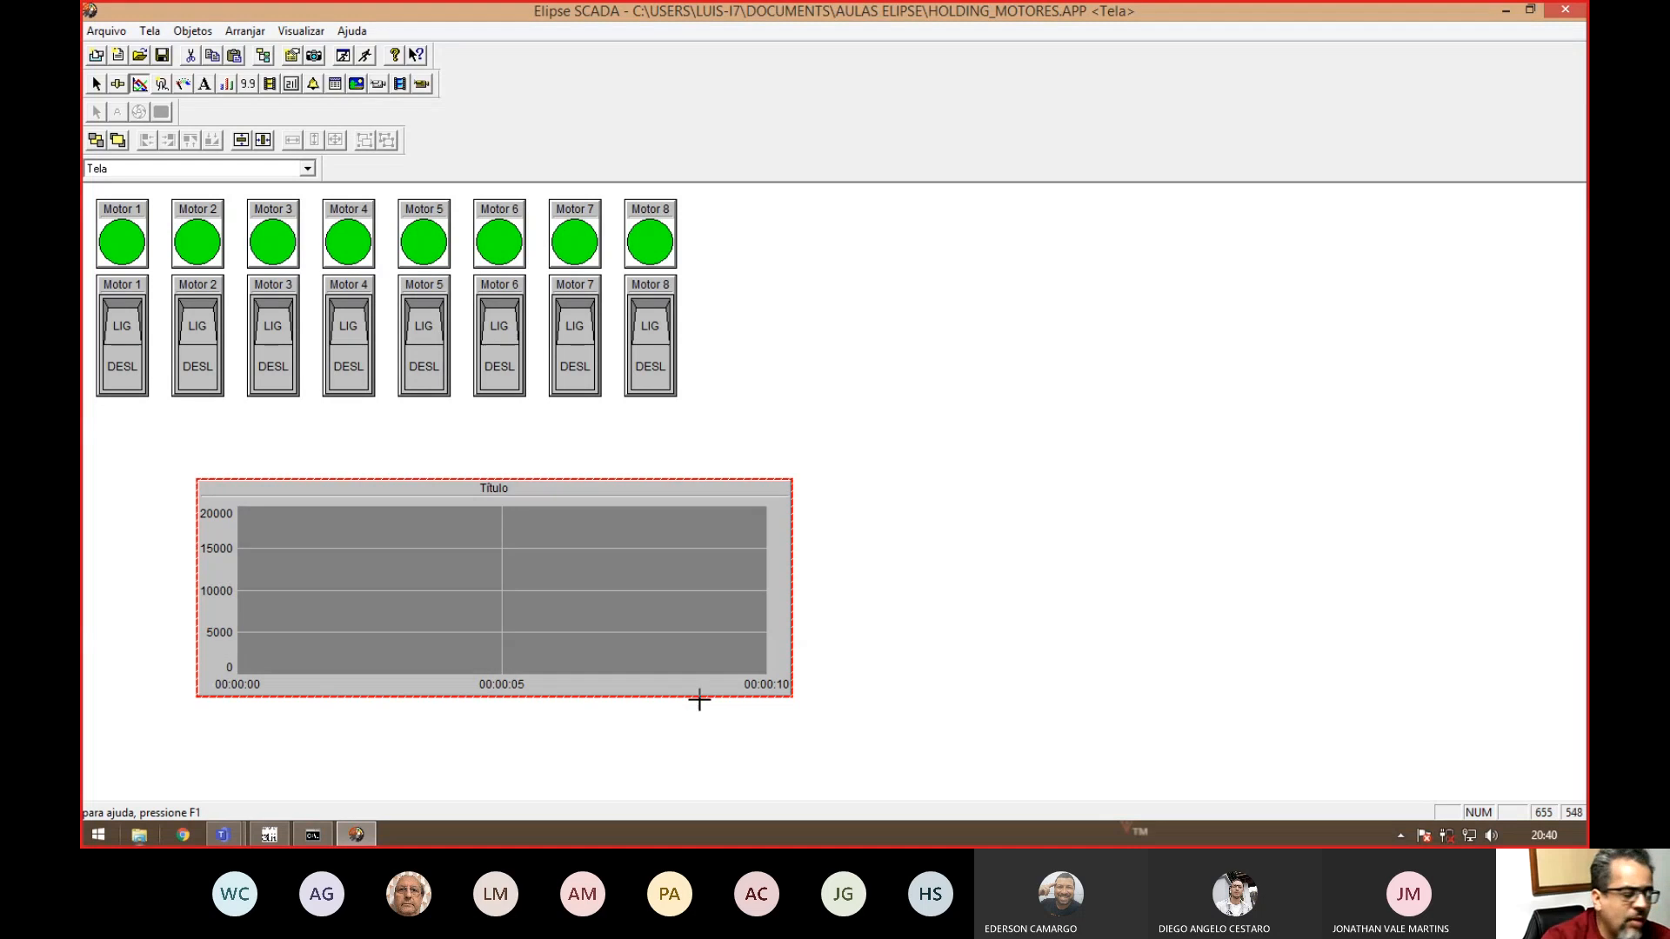
{"action": "key", "text": "Delete"}
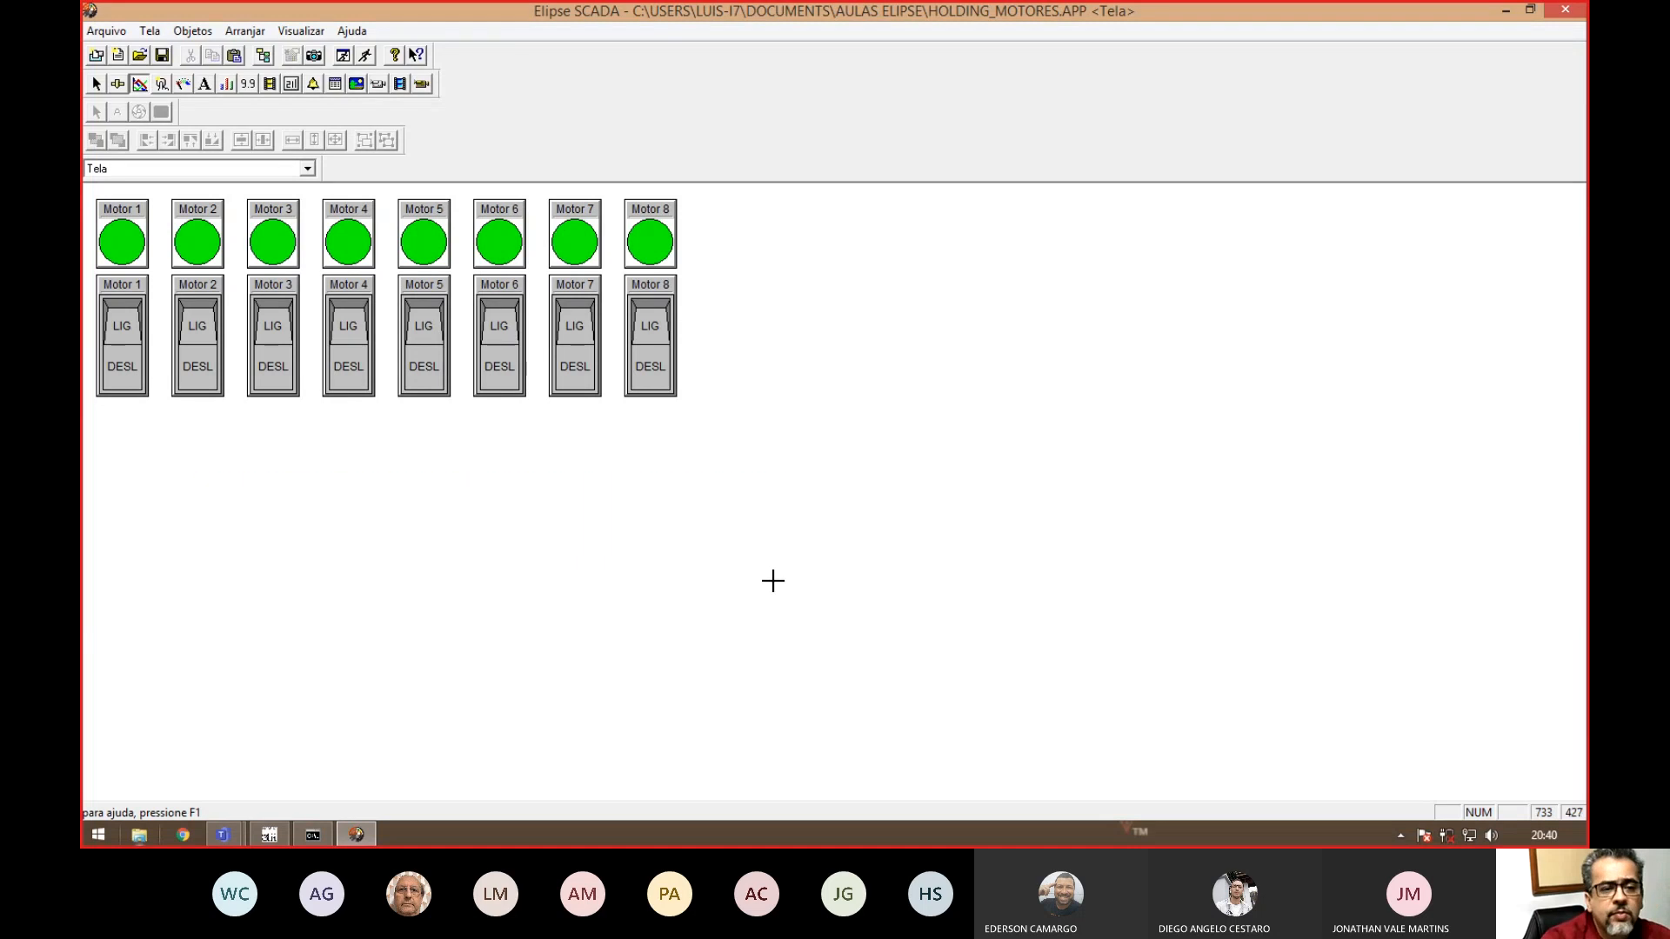
- Draw an alarm object below the motor switches as a trial and delete it
{"action": "left_click", "coordinate": [313, 86]}
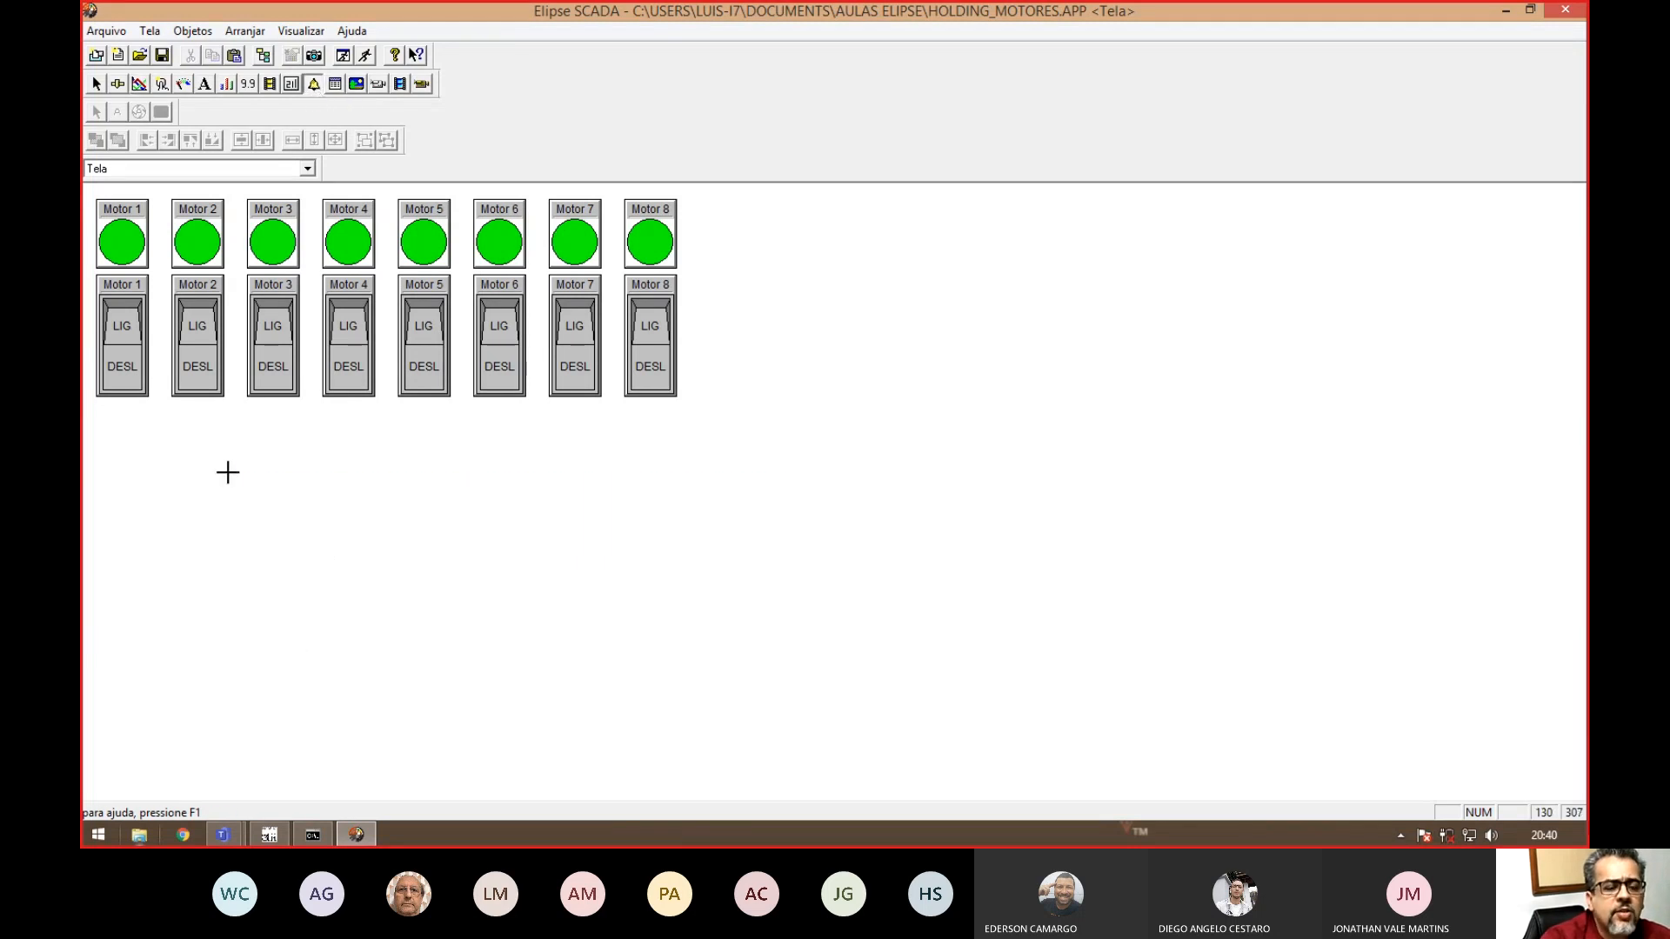
{"action": "left_click_drag", "start_coordinate": [228, 472], "coordinate": [773, 715]}
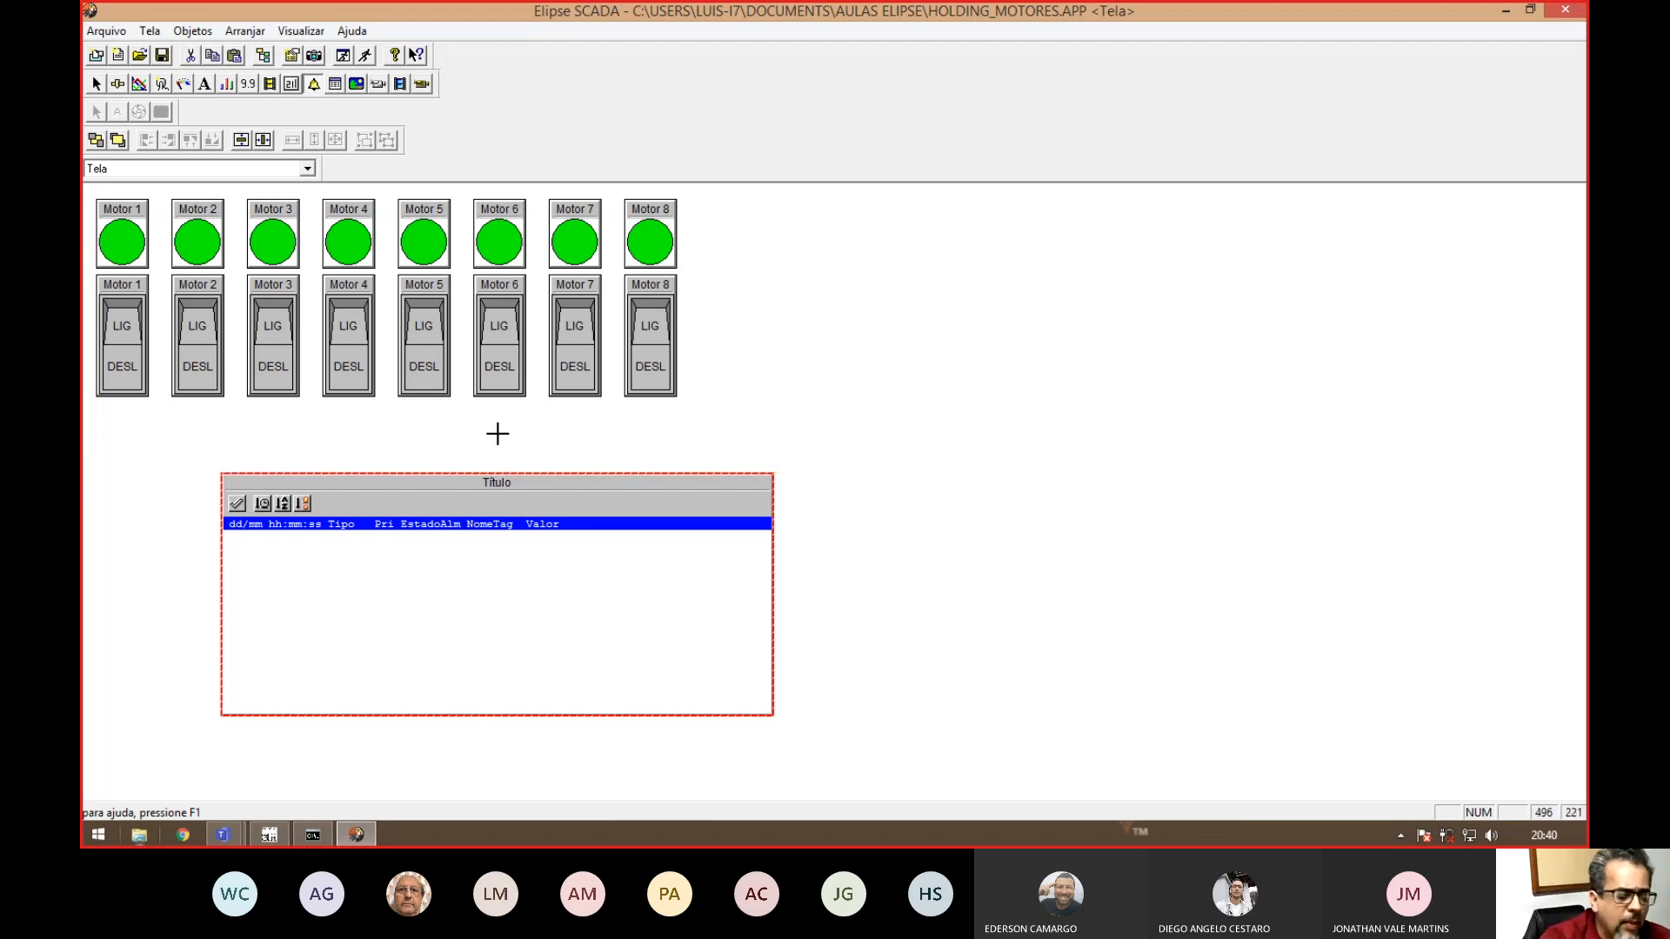
{"action": "key", "text": "Delete"}
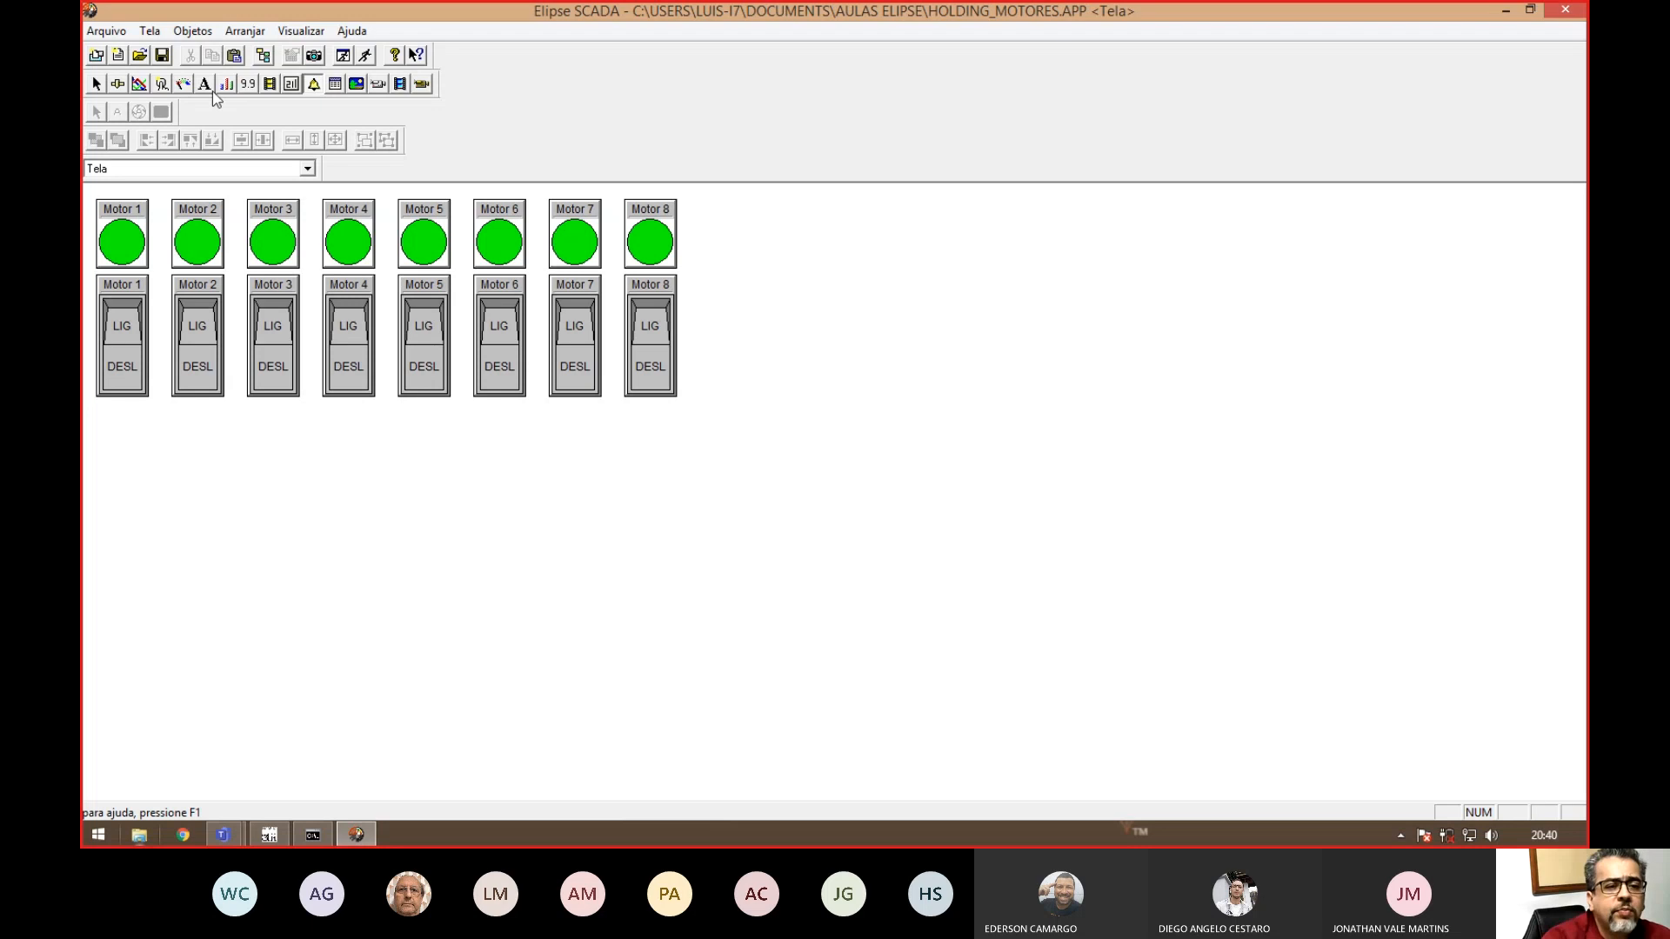
- Draw an animation object below the switches, view how images are added to its zones without adding one, and delete it
{"action": "left_click", "coordinate": [269, 84]}
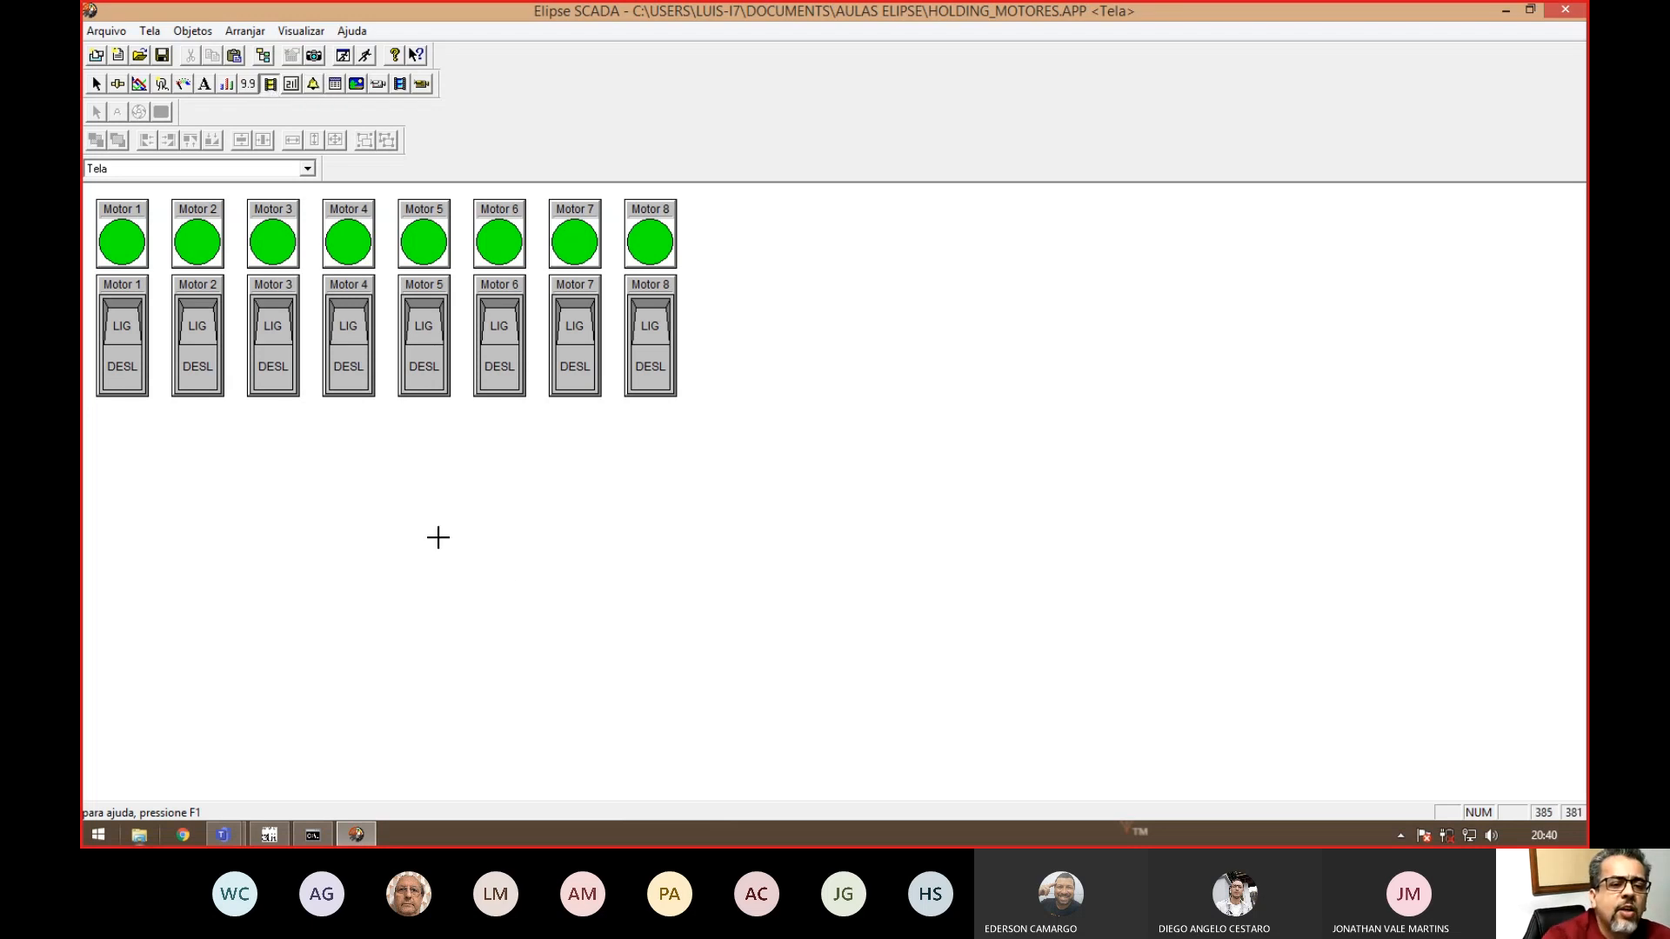
{"action": "left_click_drag", "start_coordinate": [451, 474], "coordinate": [880, 760]}
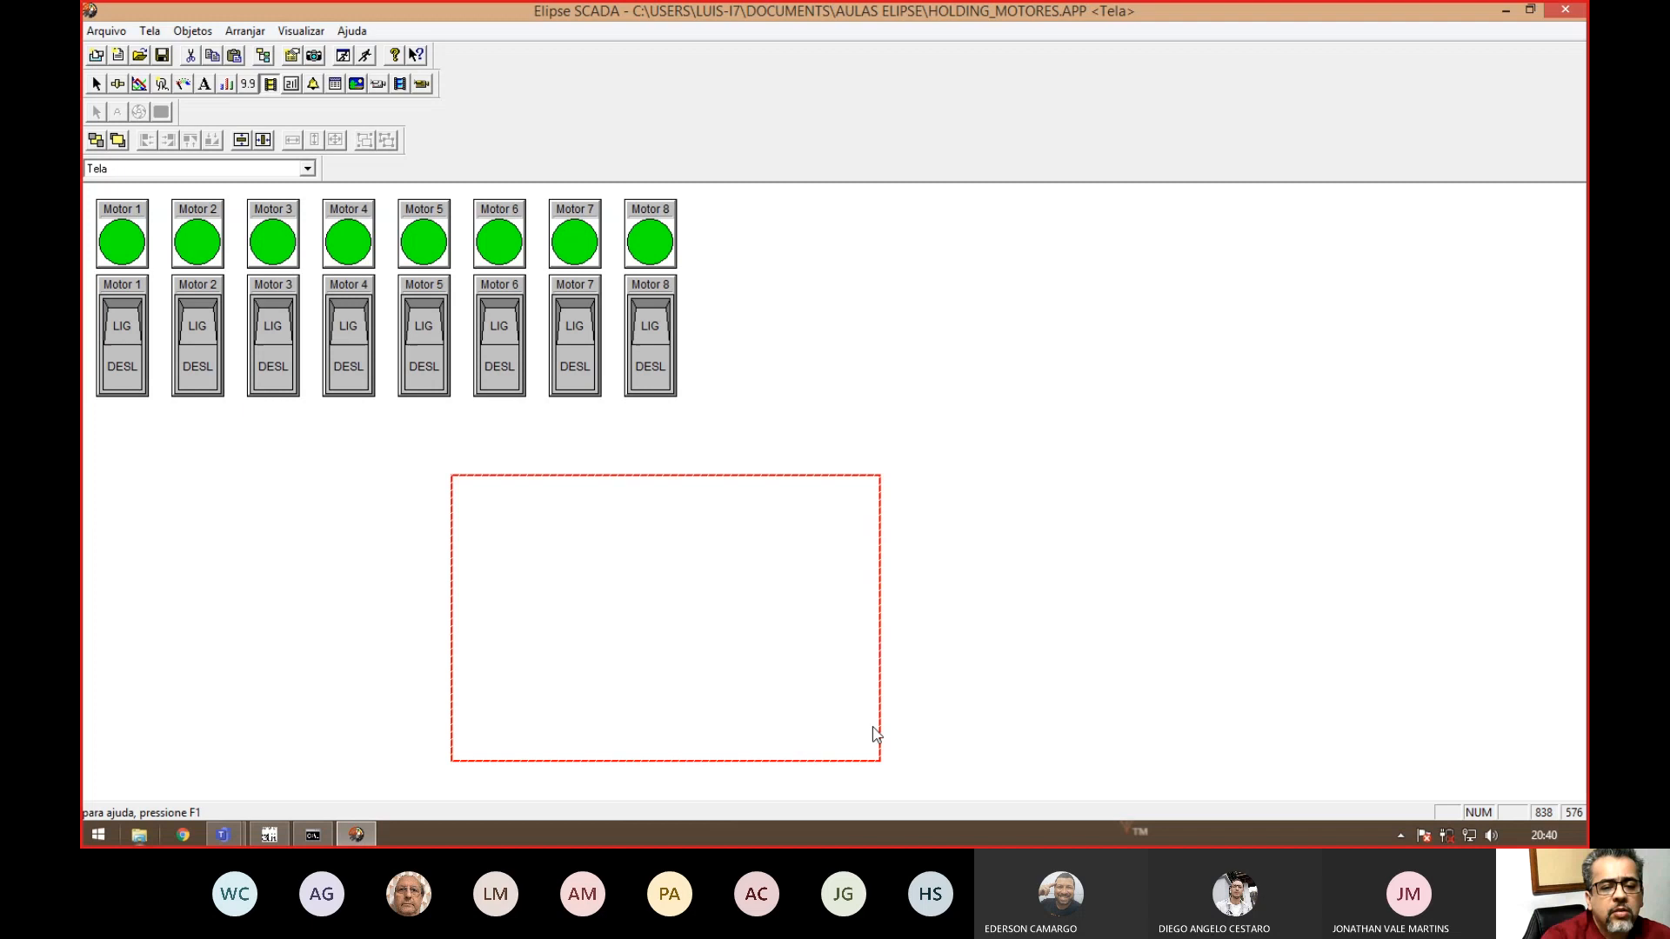
{"action": "double_click", "coordinate": [696, 630]}
{"action": "left_click", "coordinate": [730, 219]}
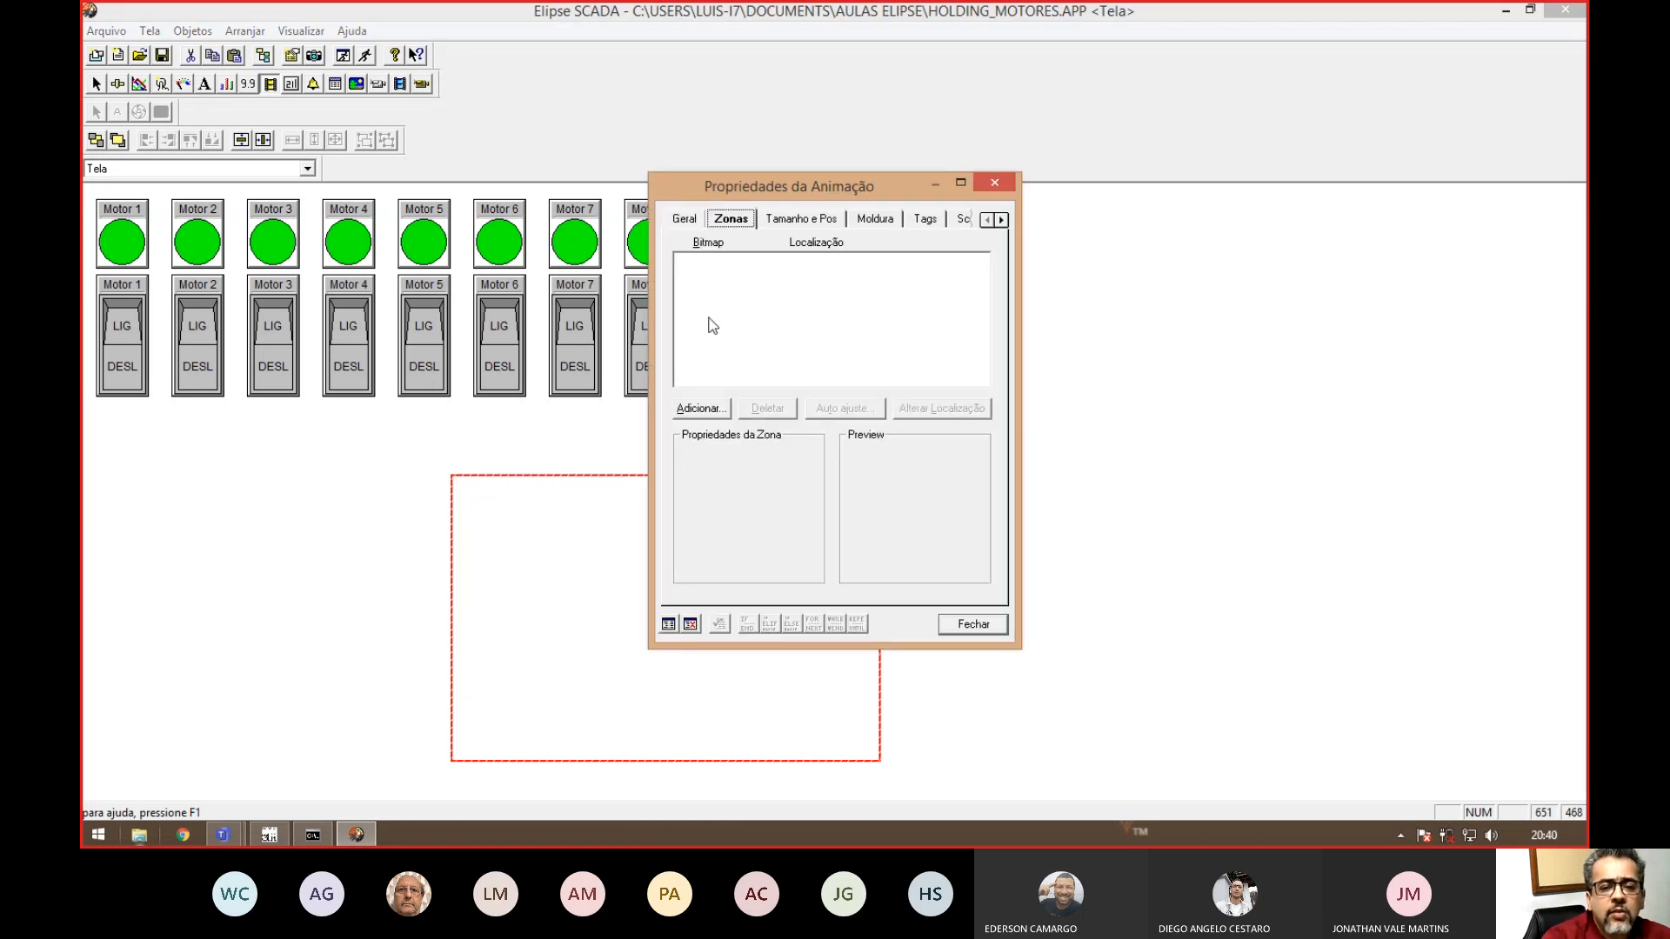
{"action": "left_click", "coordinate": [702, 412]}
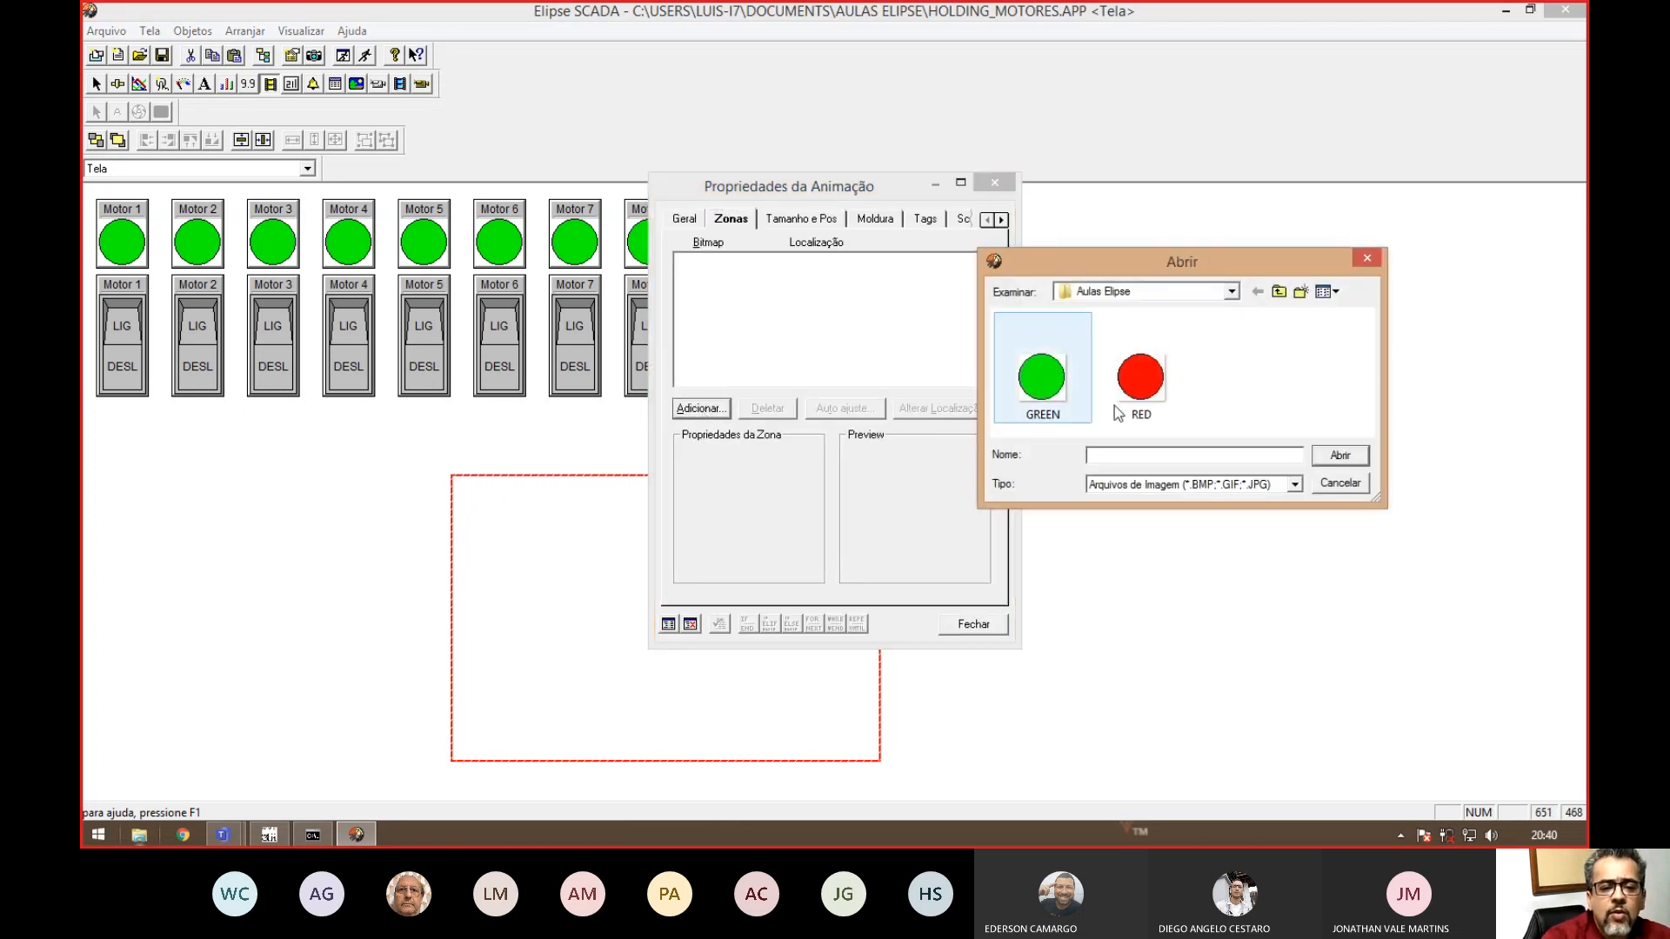
{"action": "left_click", "coordinate": [1343, 485]}
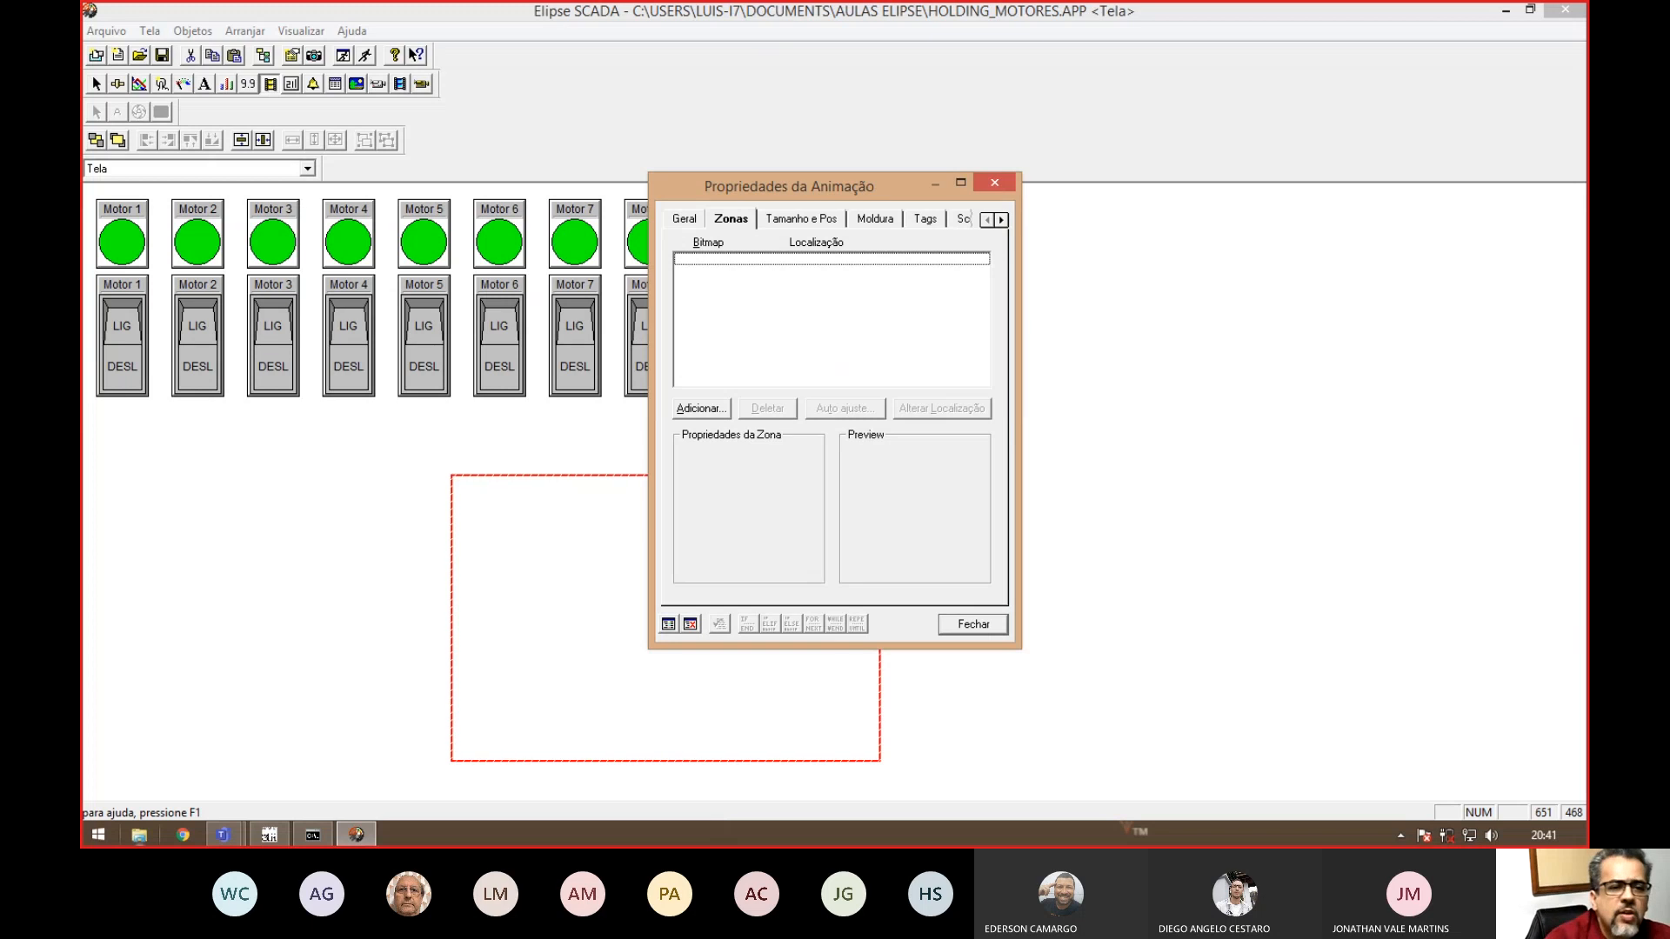
{"action": "left_click", "coordinate": [995, 182]}
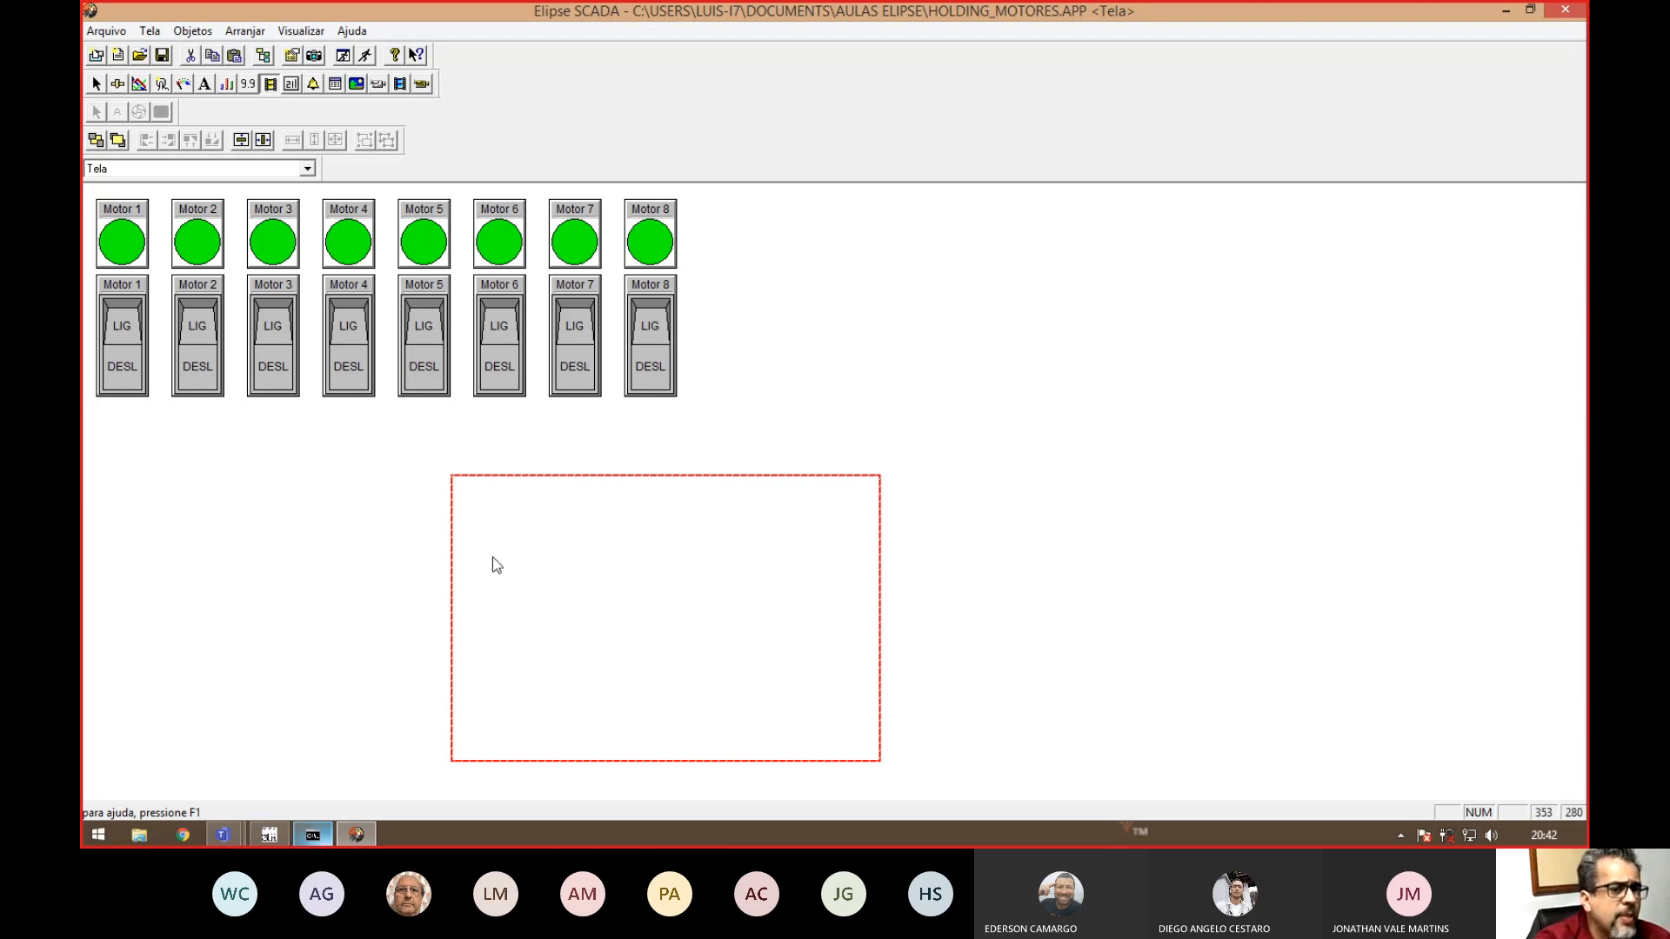
{"action": "key", "text": "Delete"}
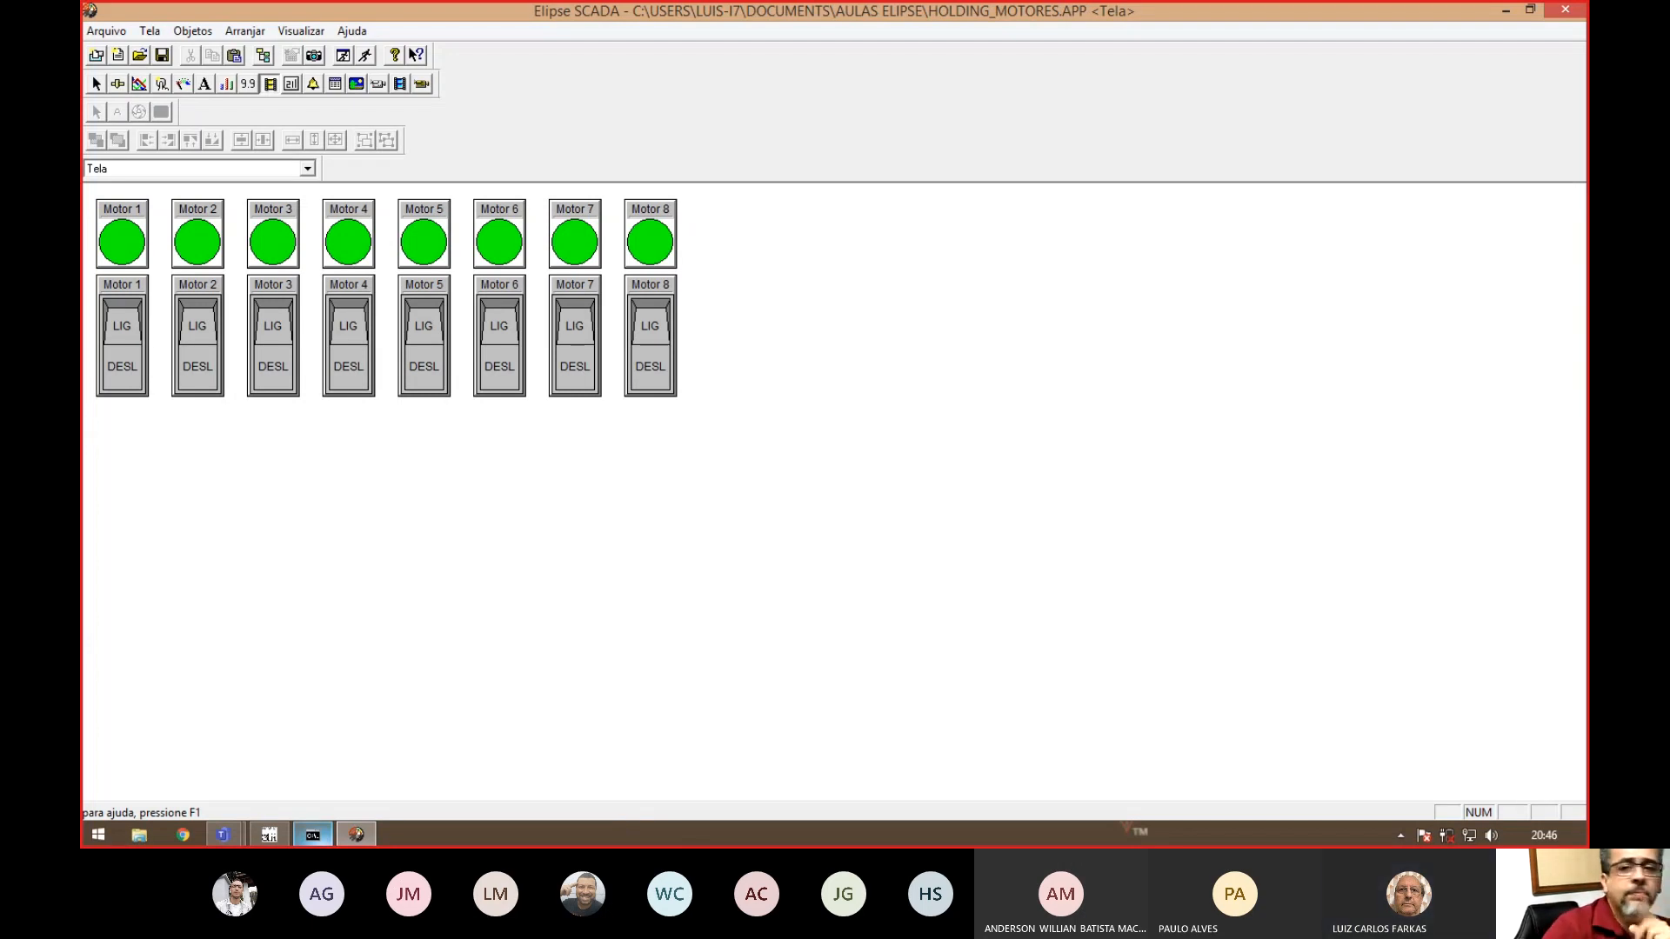
- Arrange the restored Elipse SCADA window and the ModSim32 window side by side and view ModSim32's disconnect options
{"action": "left_click", "coordinate": [1531, 11]}
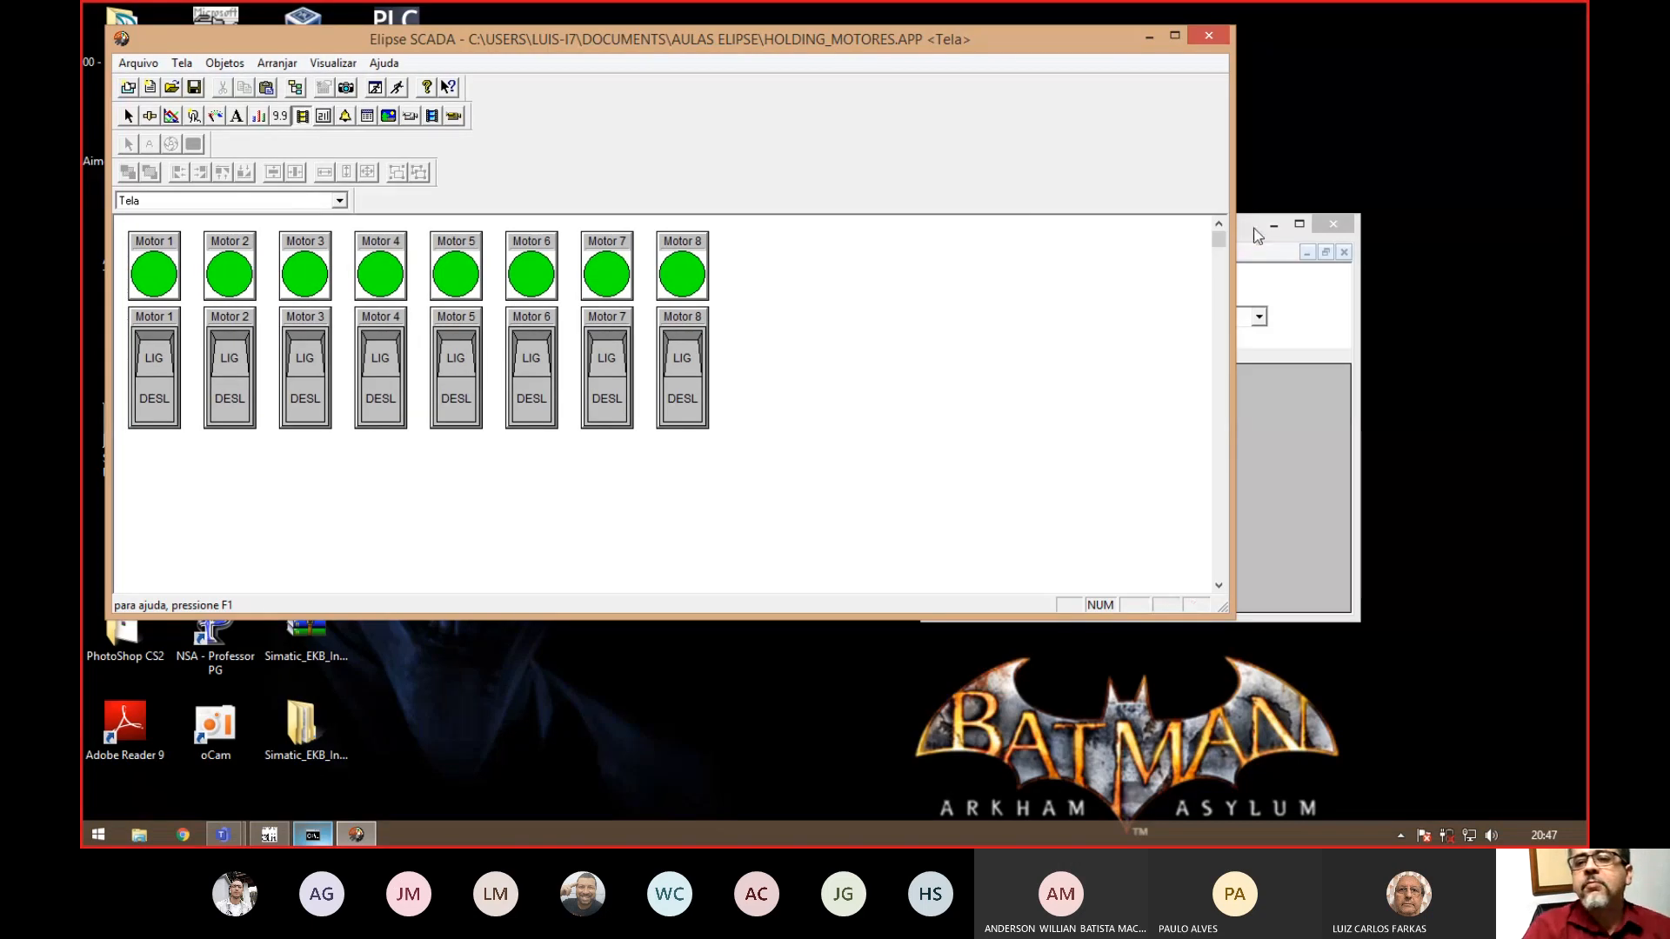
{"action": "left_click_drag", "start_coordinate": [1258, 235], "coordinate": [1333, 385]}
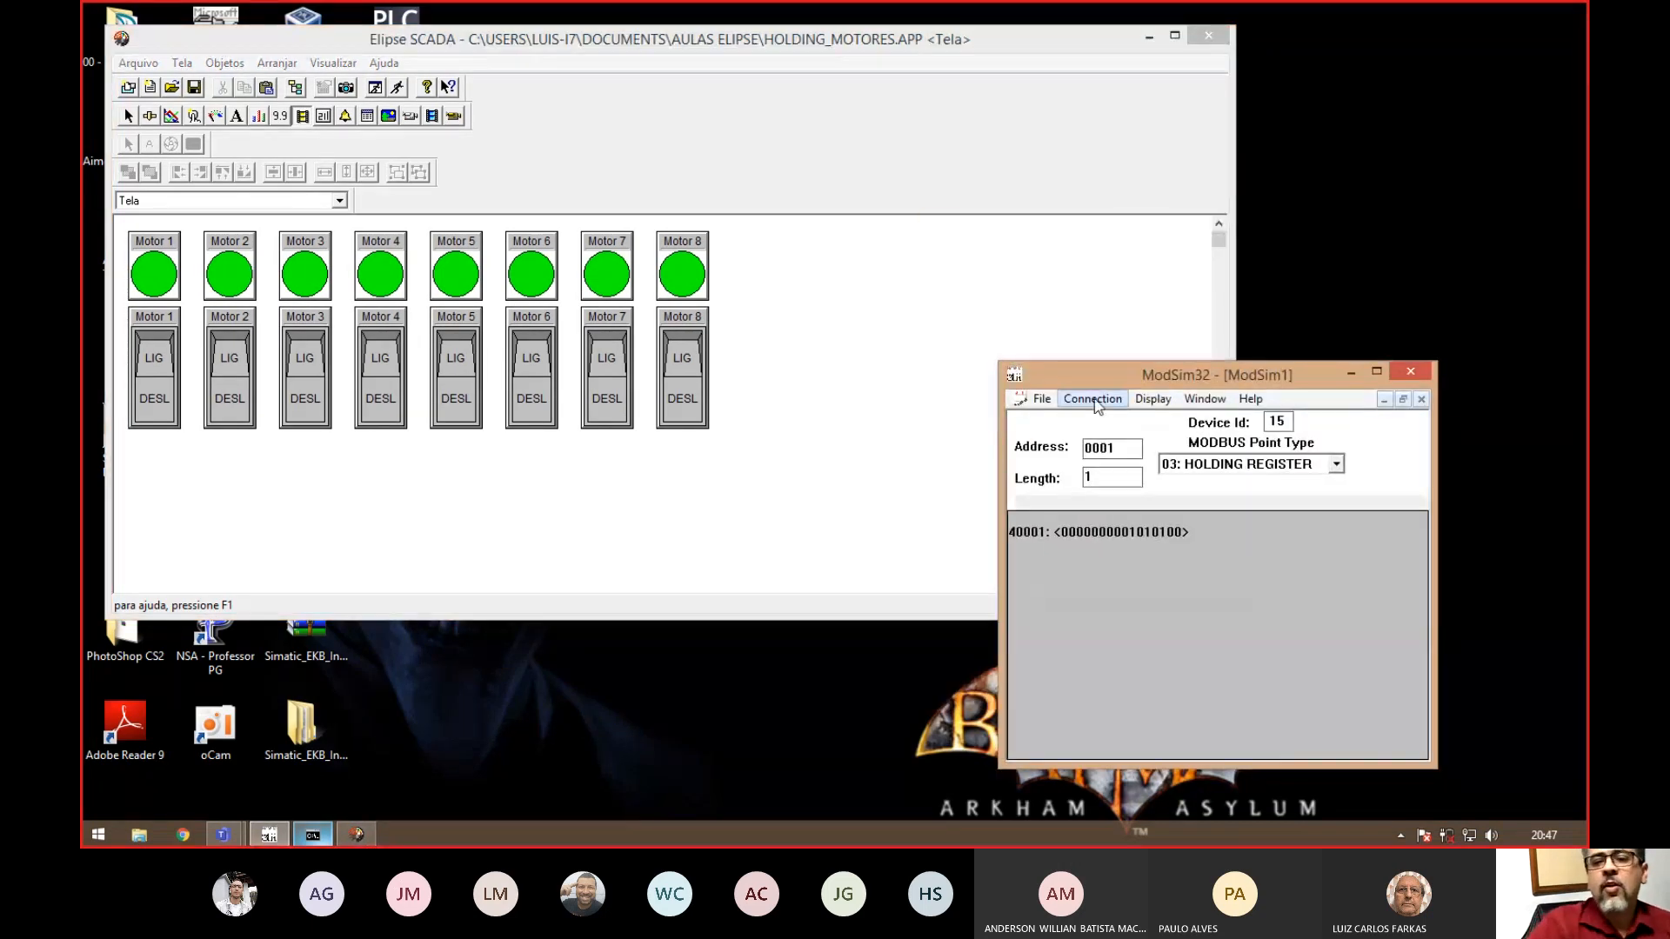
{"action": "left_click", "coordinate": [1094, 400]}
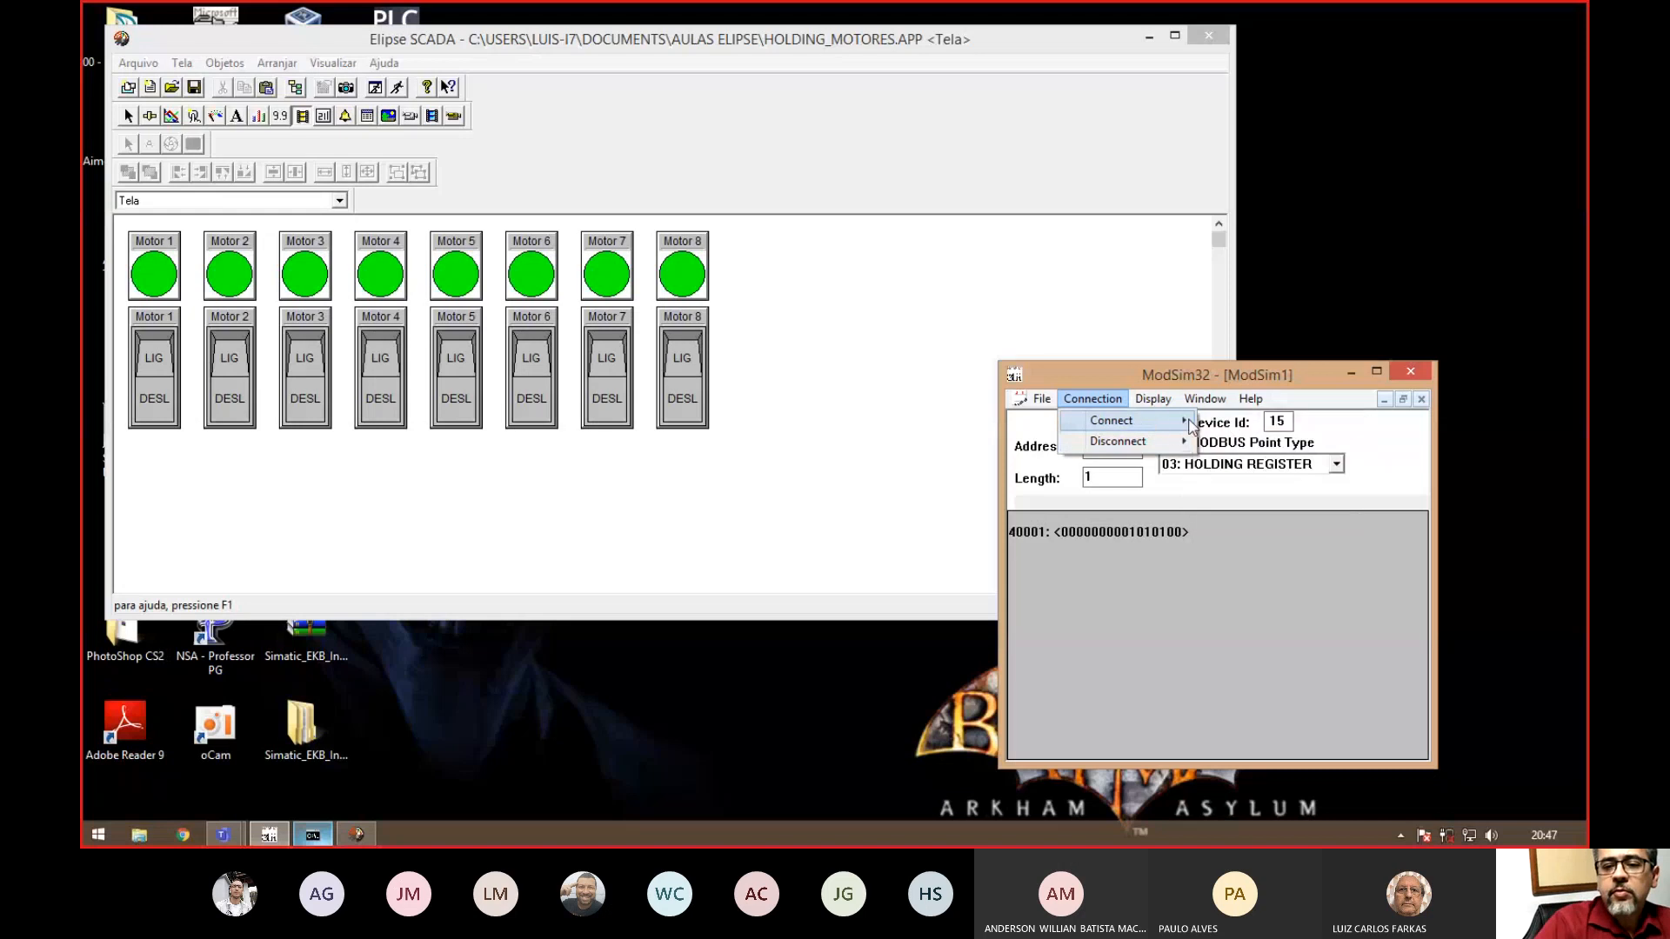
{"action": "mouse_move", "coordinate": [1133, 424]}
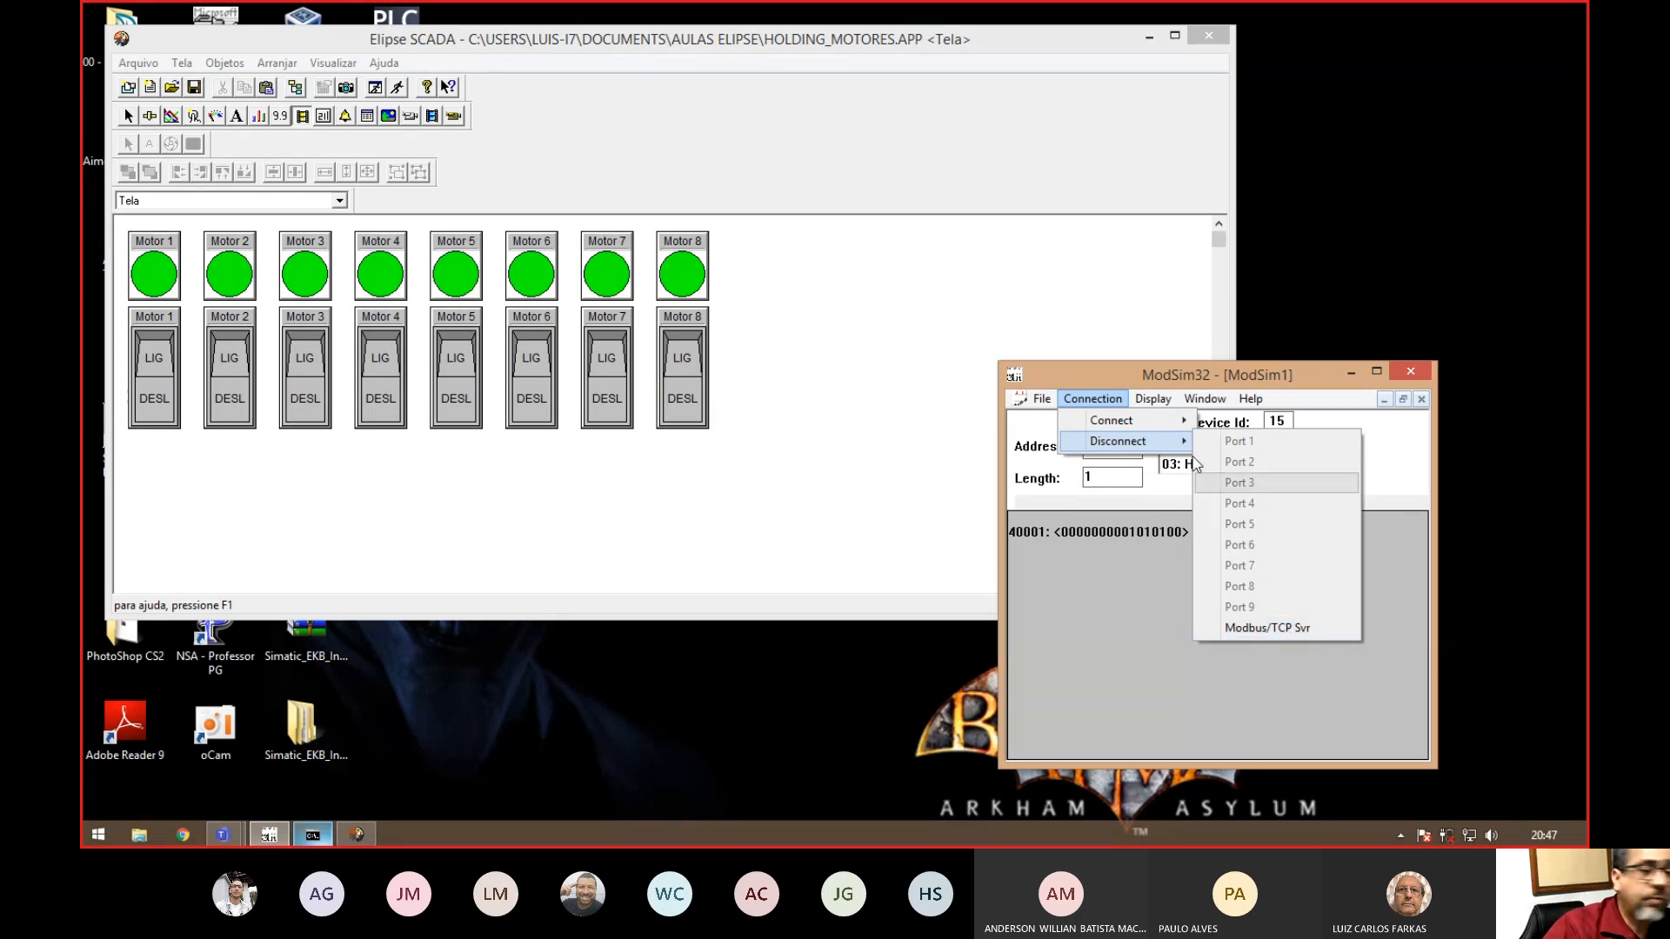
{"action": "left_click", "coordinate": [1094, 384]}
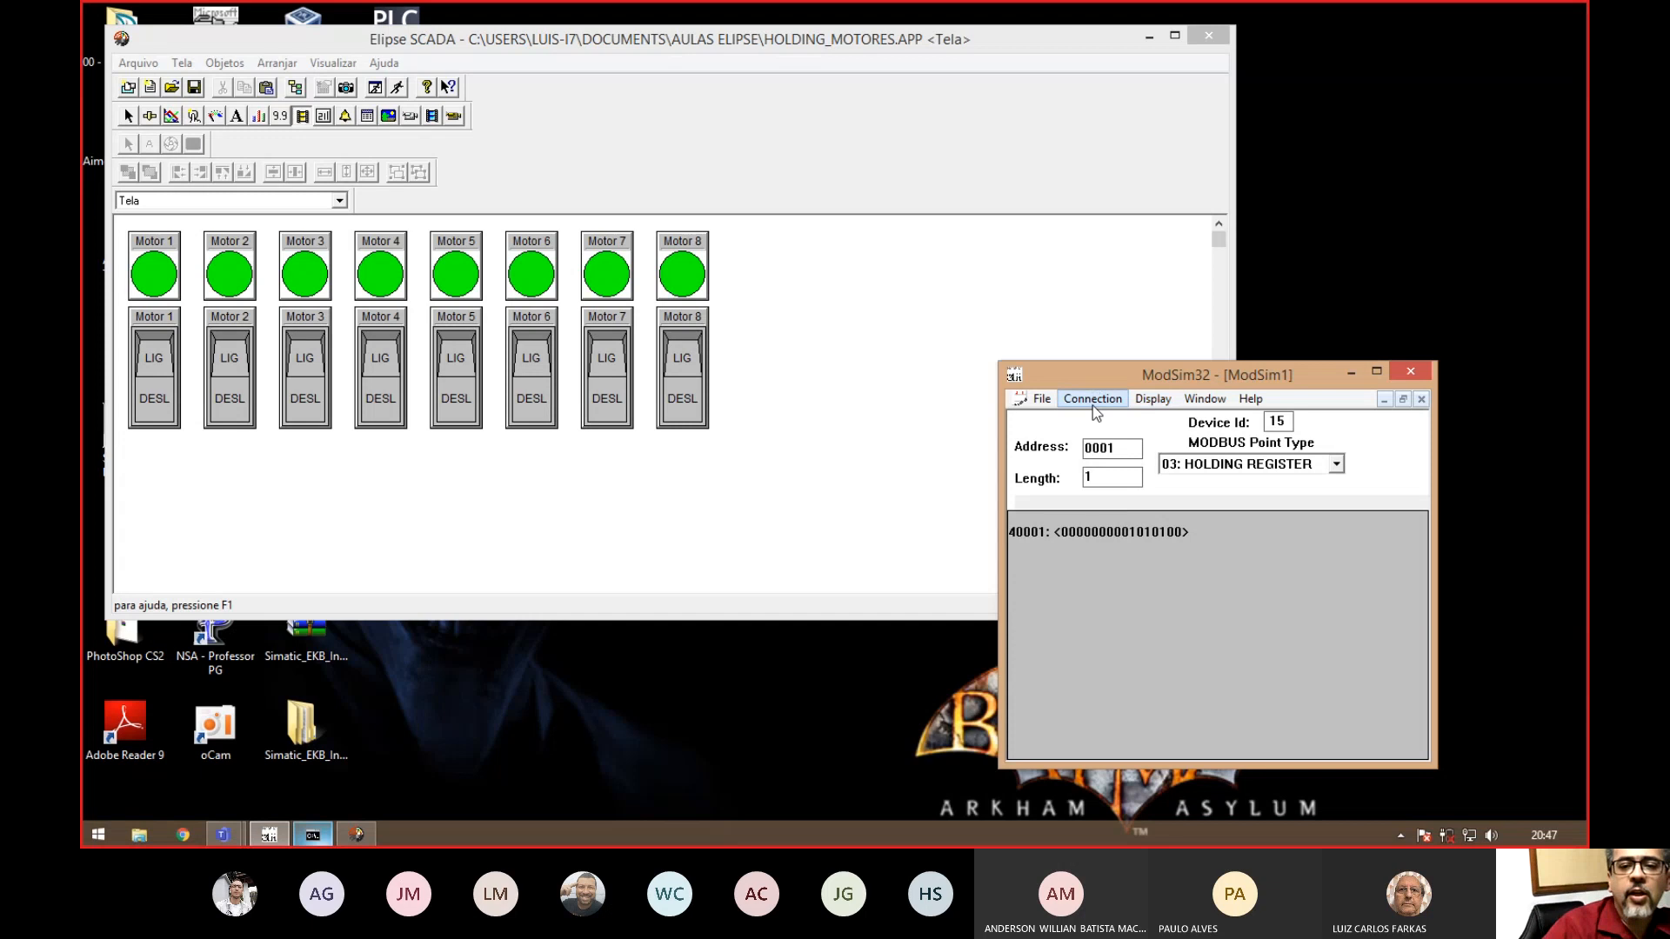
{"action": "left_click", "coordinate": [1093, 402]}
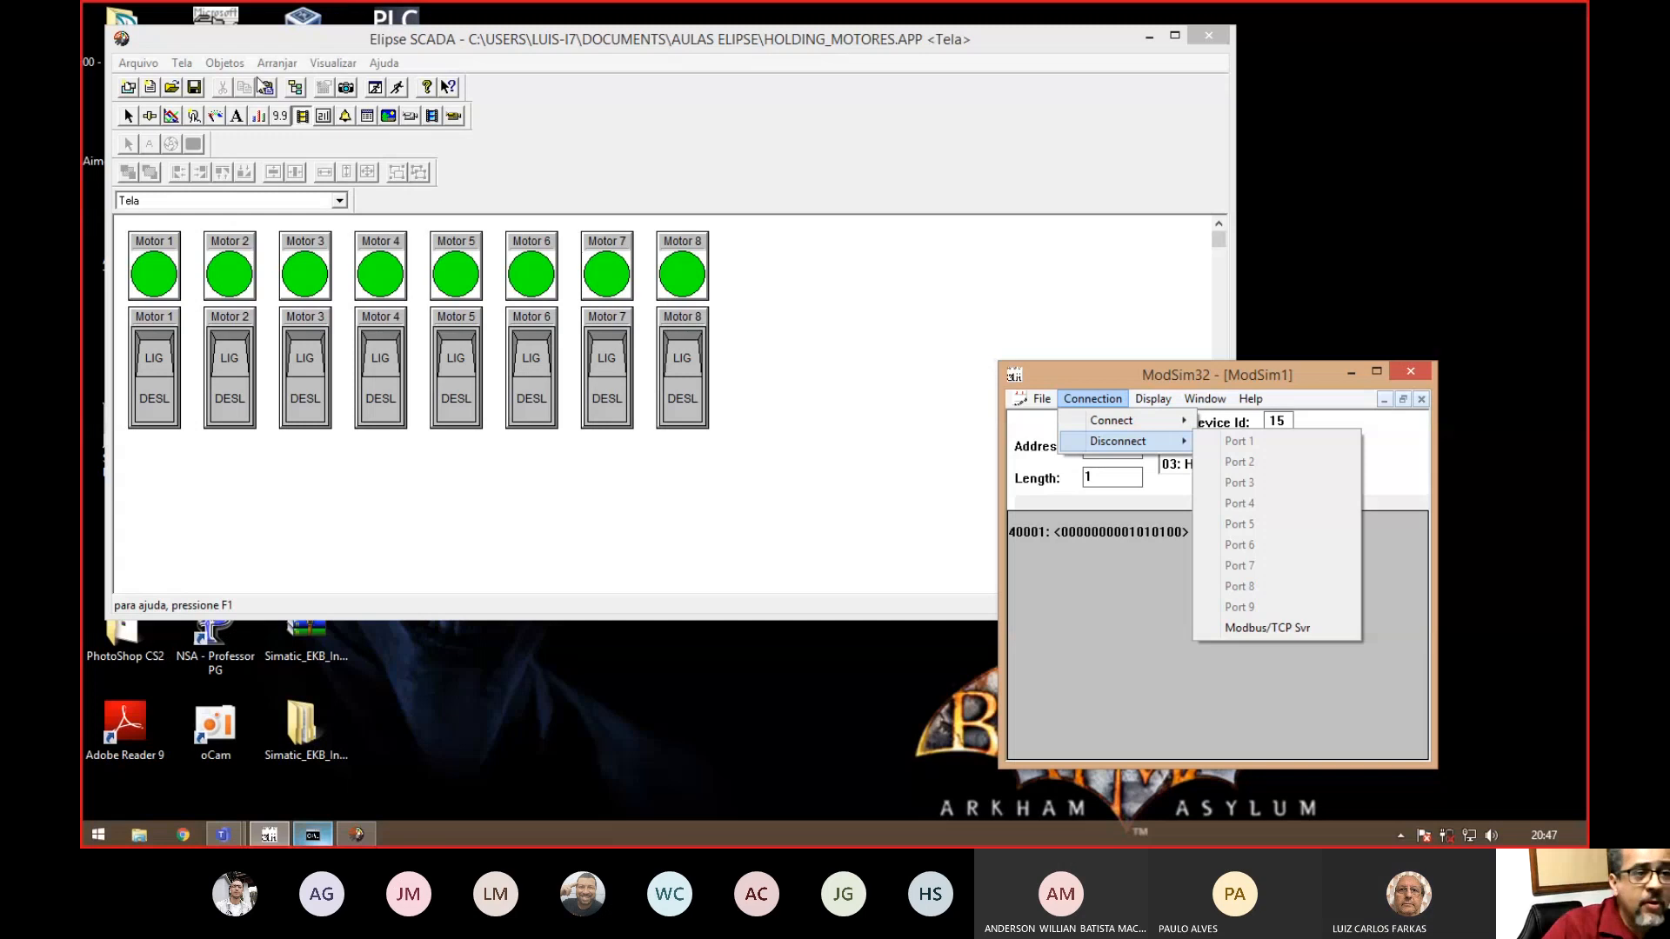
- Open the Organizer in Elipse SCADA and test the connection by reading the value of tag001
{"action": "left_click", "coordinate": [295, 88]}
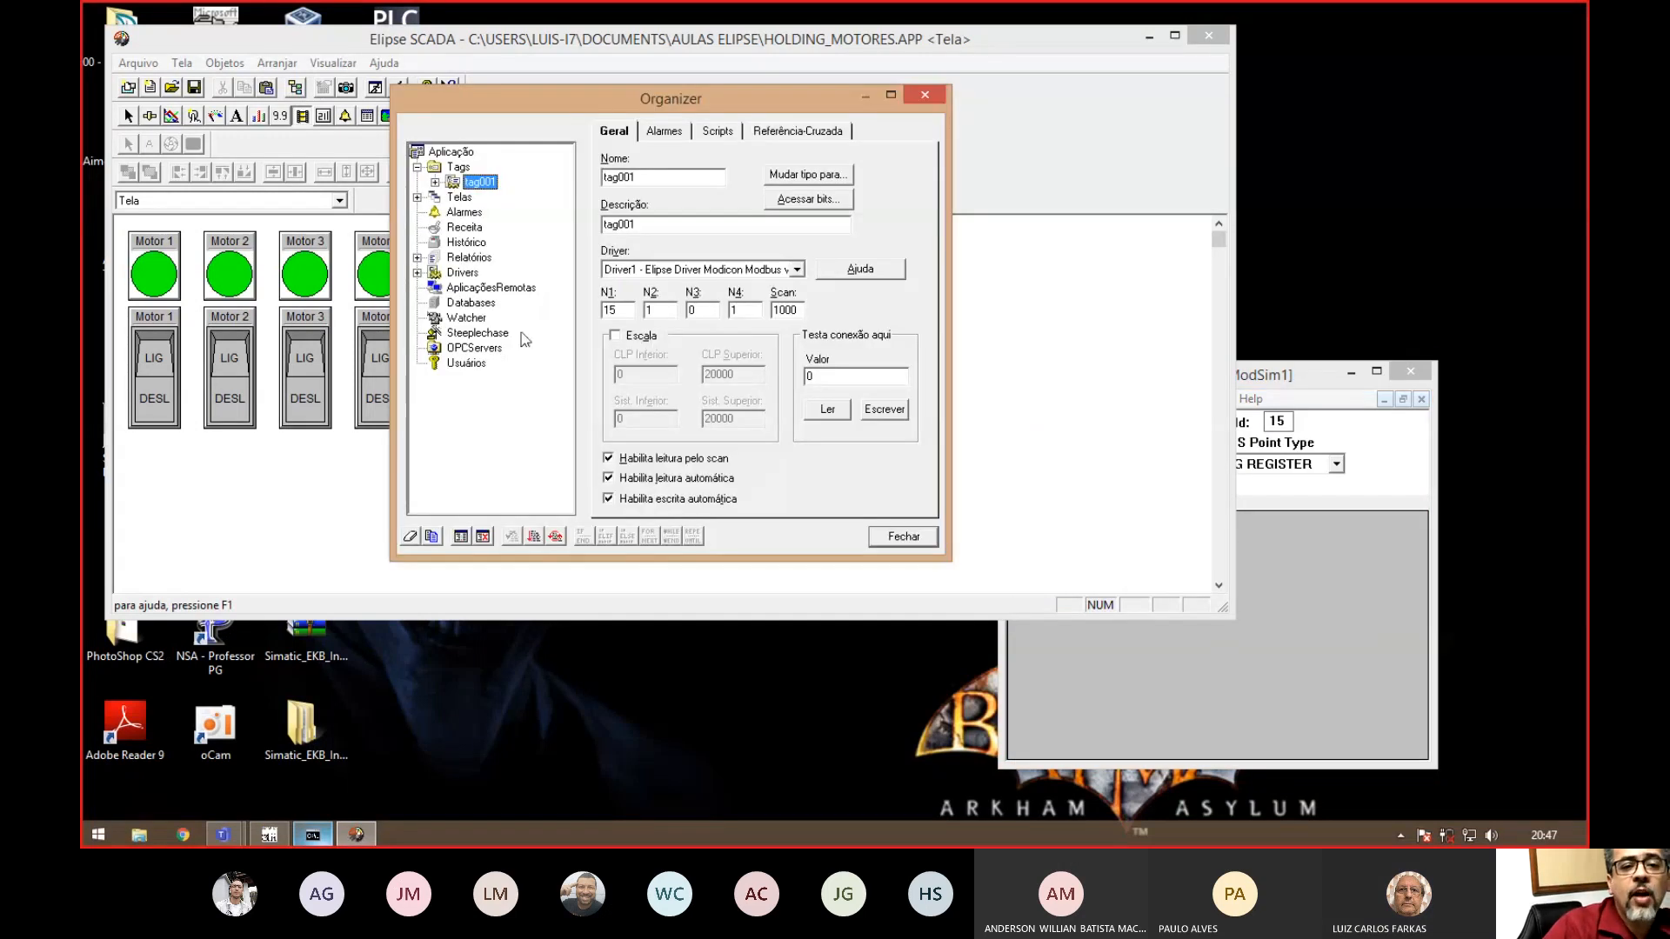
{"action": "left_click", "coordinate": [840, 405]}
{"action": "left_click", "coordinate": [835, 414]}
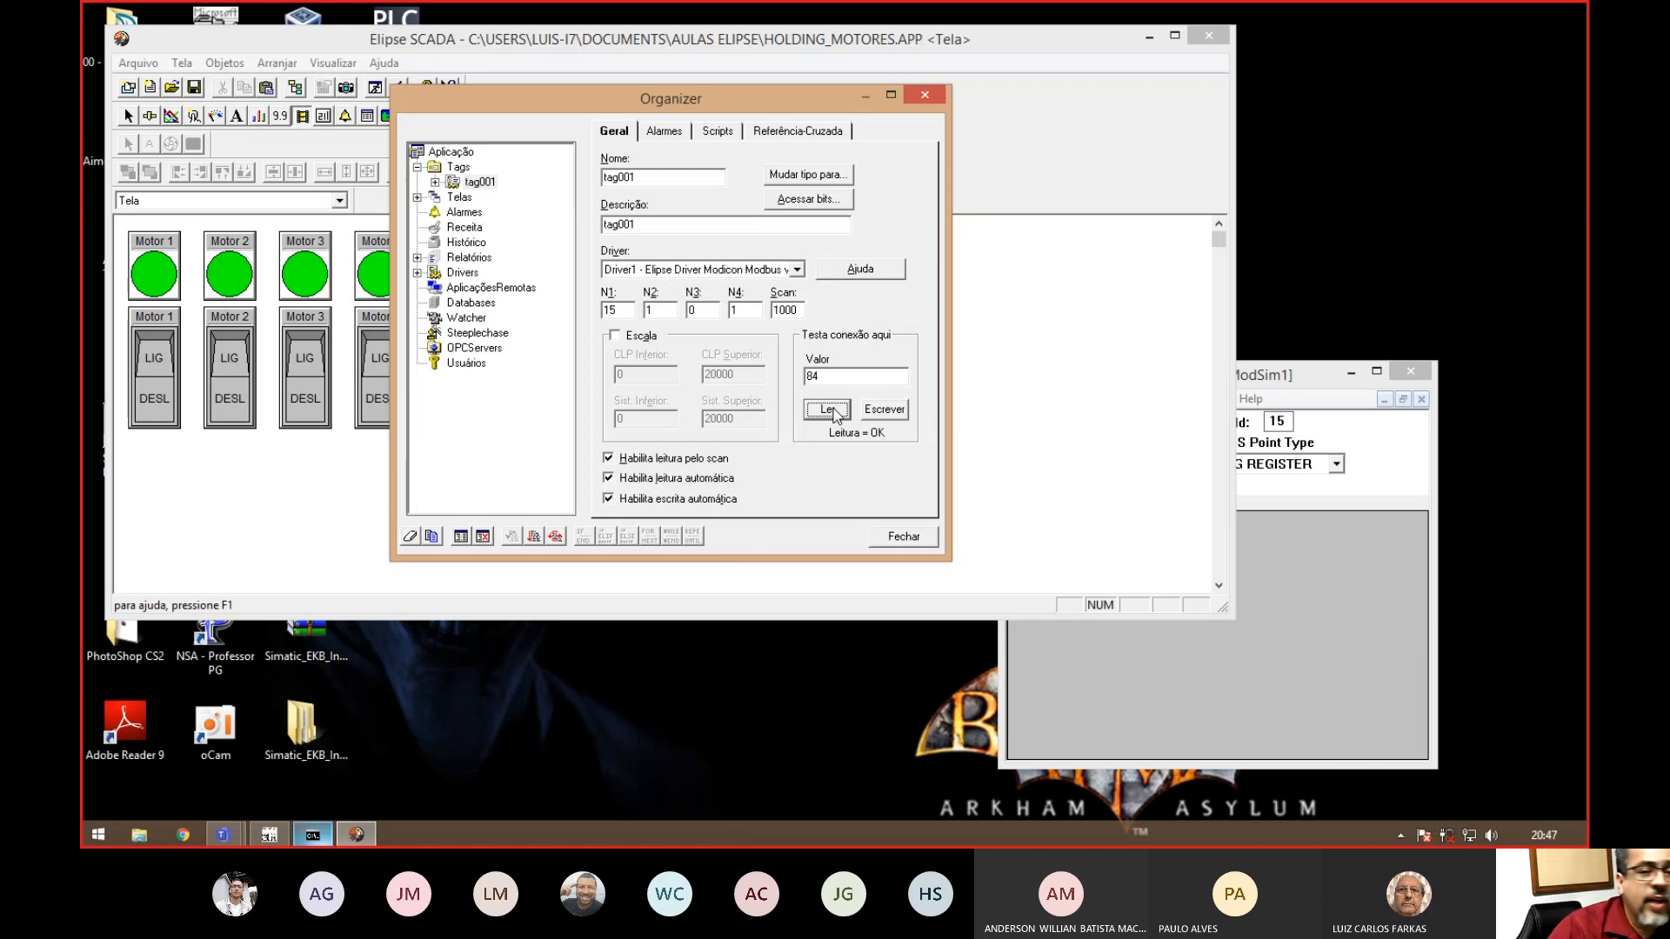
{"action": "left_click", "coordinate": [835, 414]}
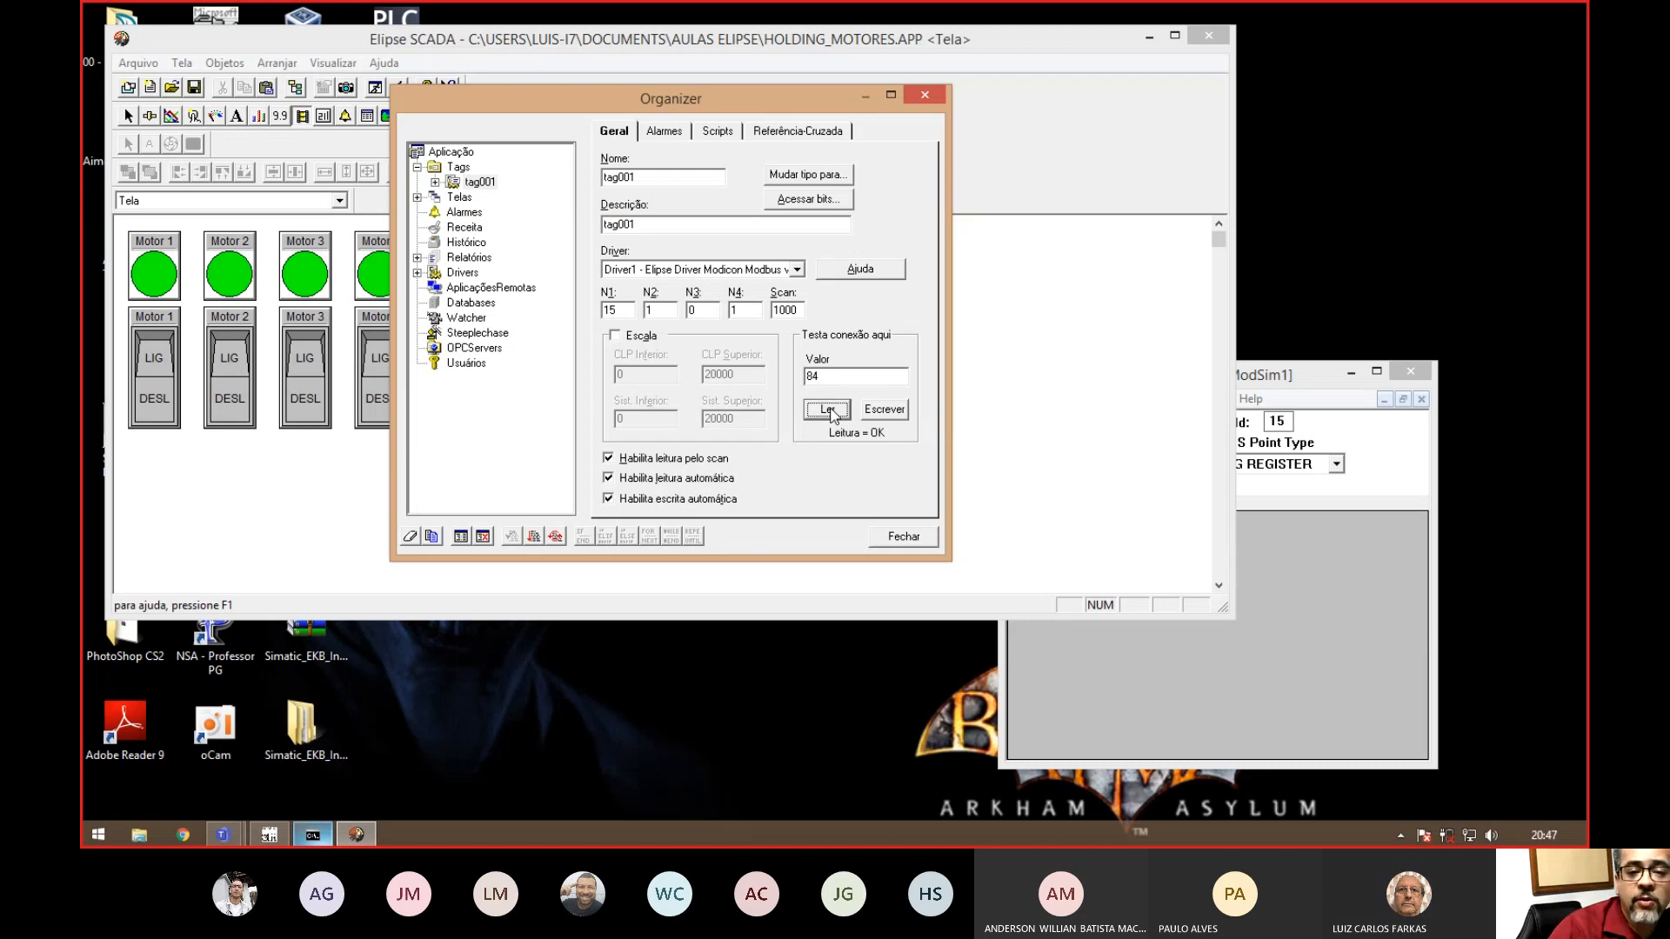
- Move the ModSim32 window clear of the Organizer, disconnect its Modbus/TCP server, and test reading tag001 from the Organizer
{"action": "left_click_drag", "start_coordinate": [1296, 376], "coordinate": [1387, 263]}
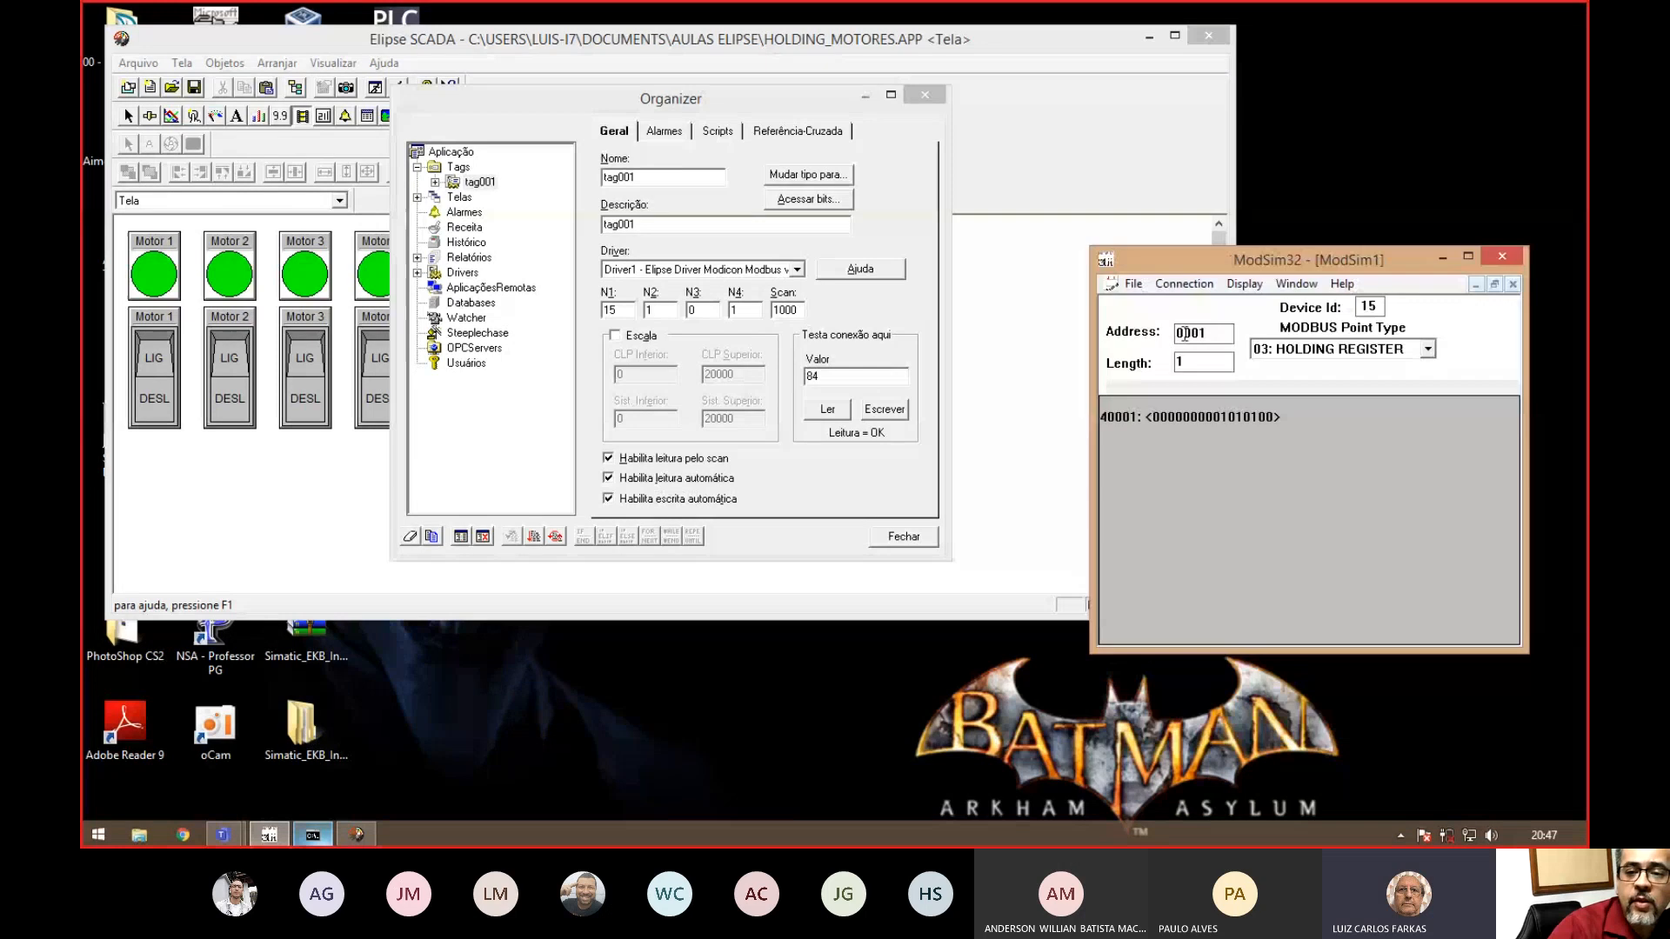
{"action": "left_click", "coordinate": [1184, 284]}
{"action": "mouse_move", "coordinate": [1217, 326]}
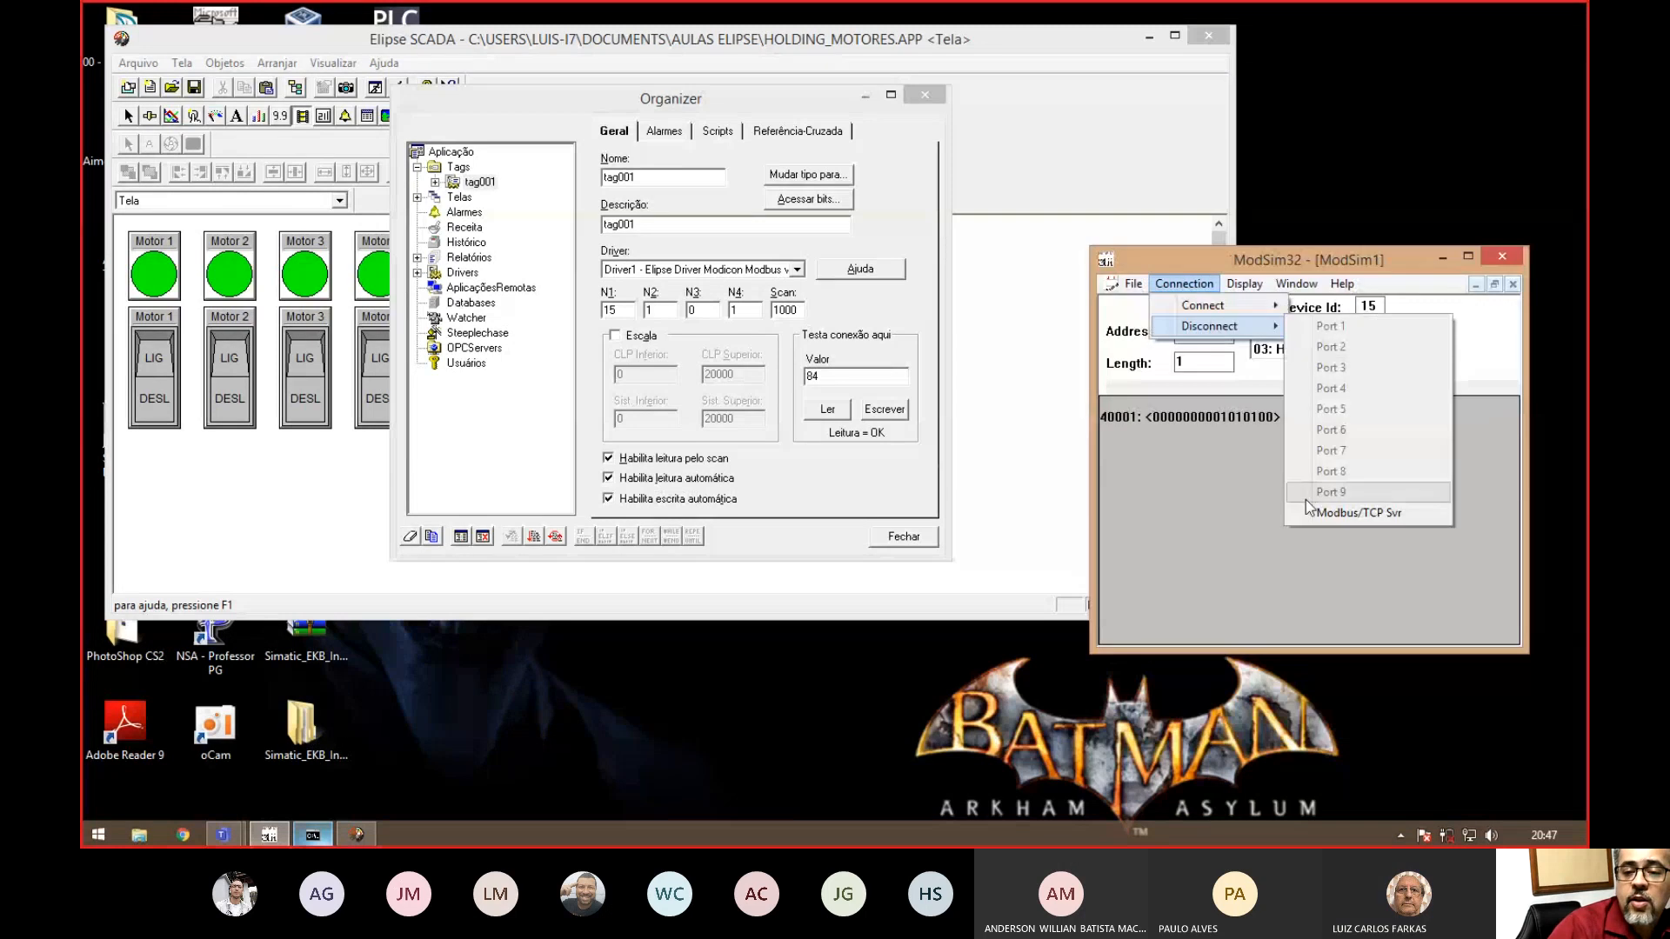
{"action": "left_click", "coordinate": [1329, 515]}
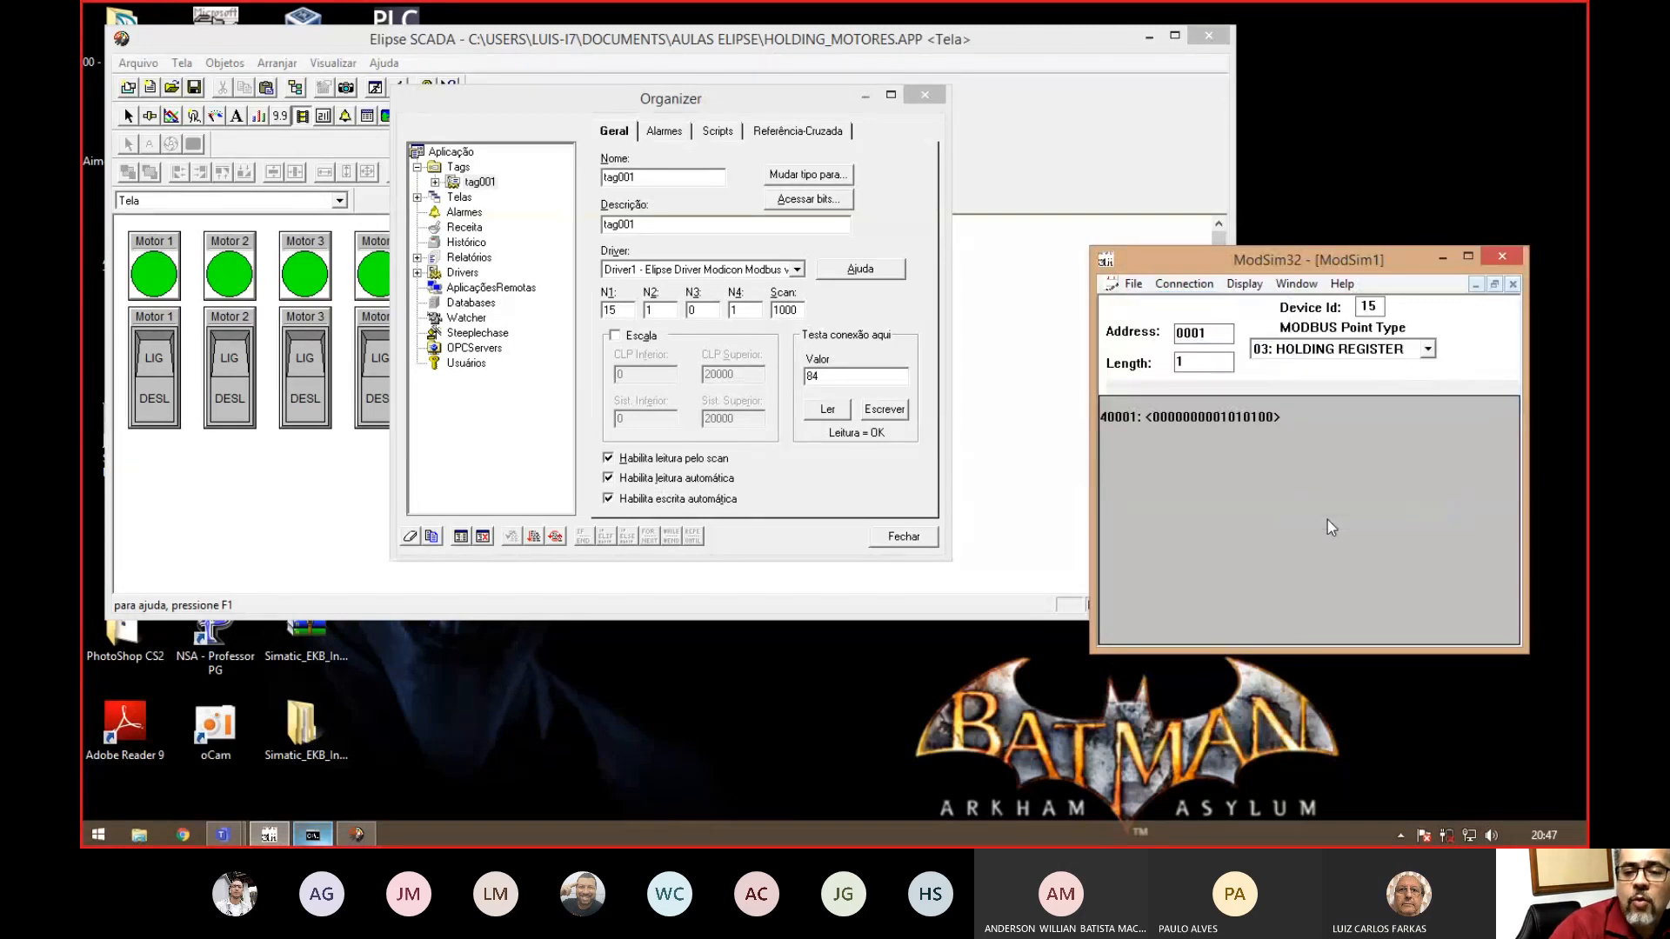
{"action": "left_click", "coordinate": [829, 410]}
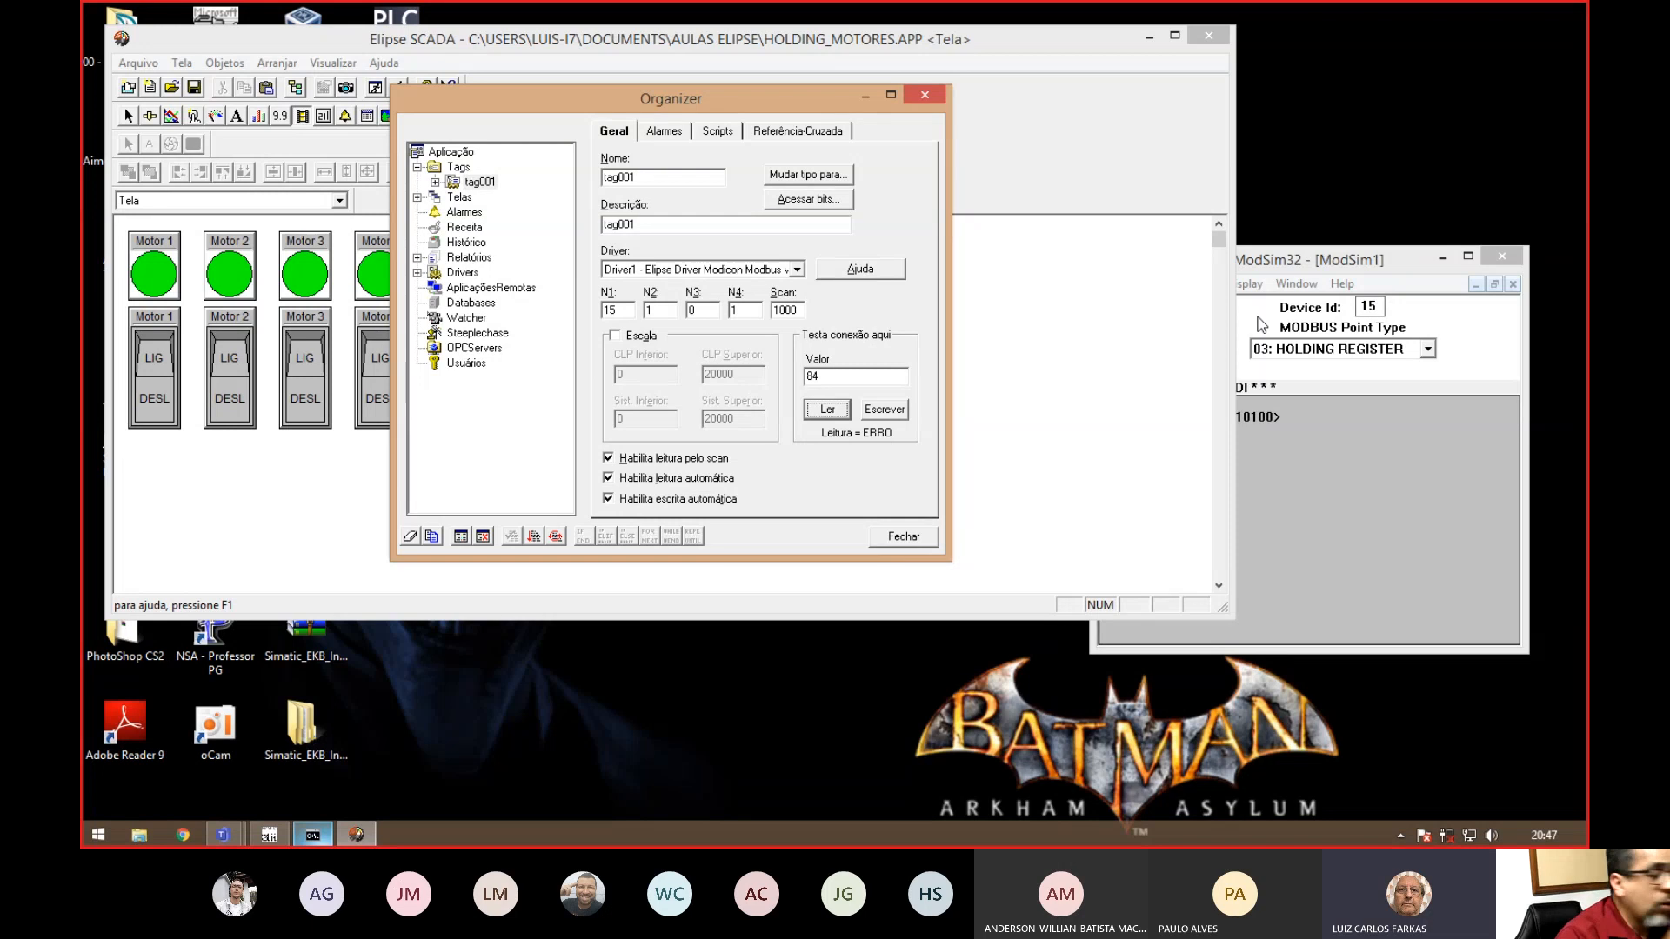
{"action": "left_click", "coordinate": [1329, 263]}
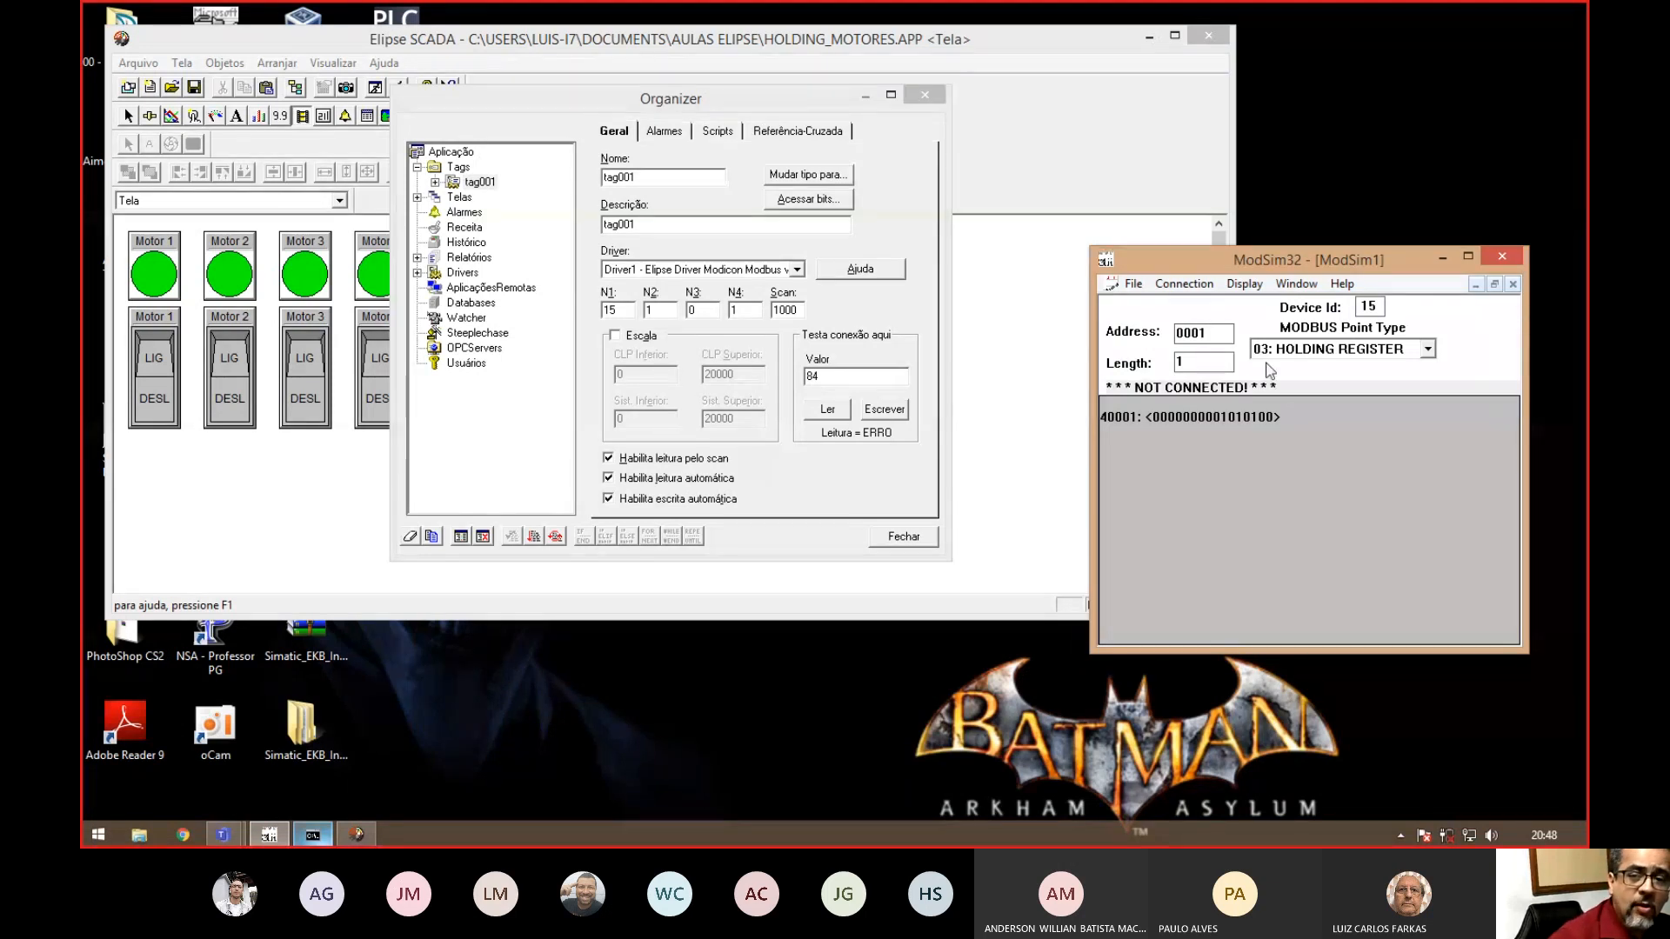
{"action": "left_click", "coordinate": [835, 410]}
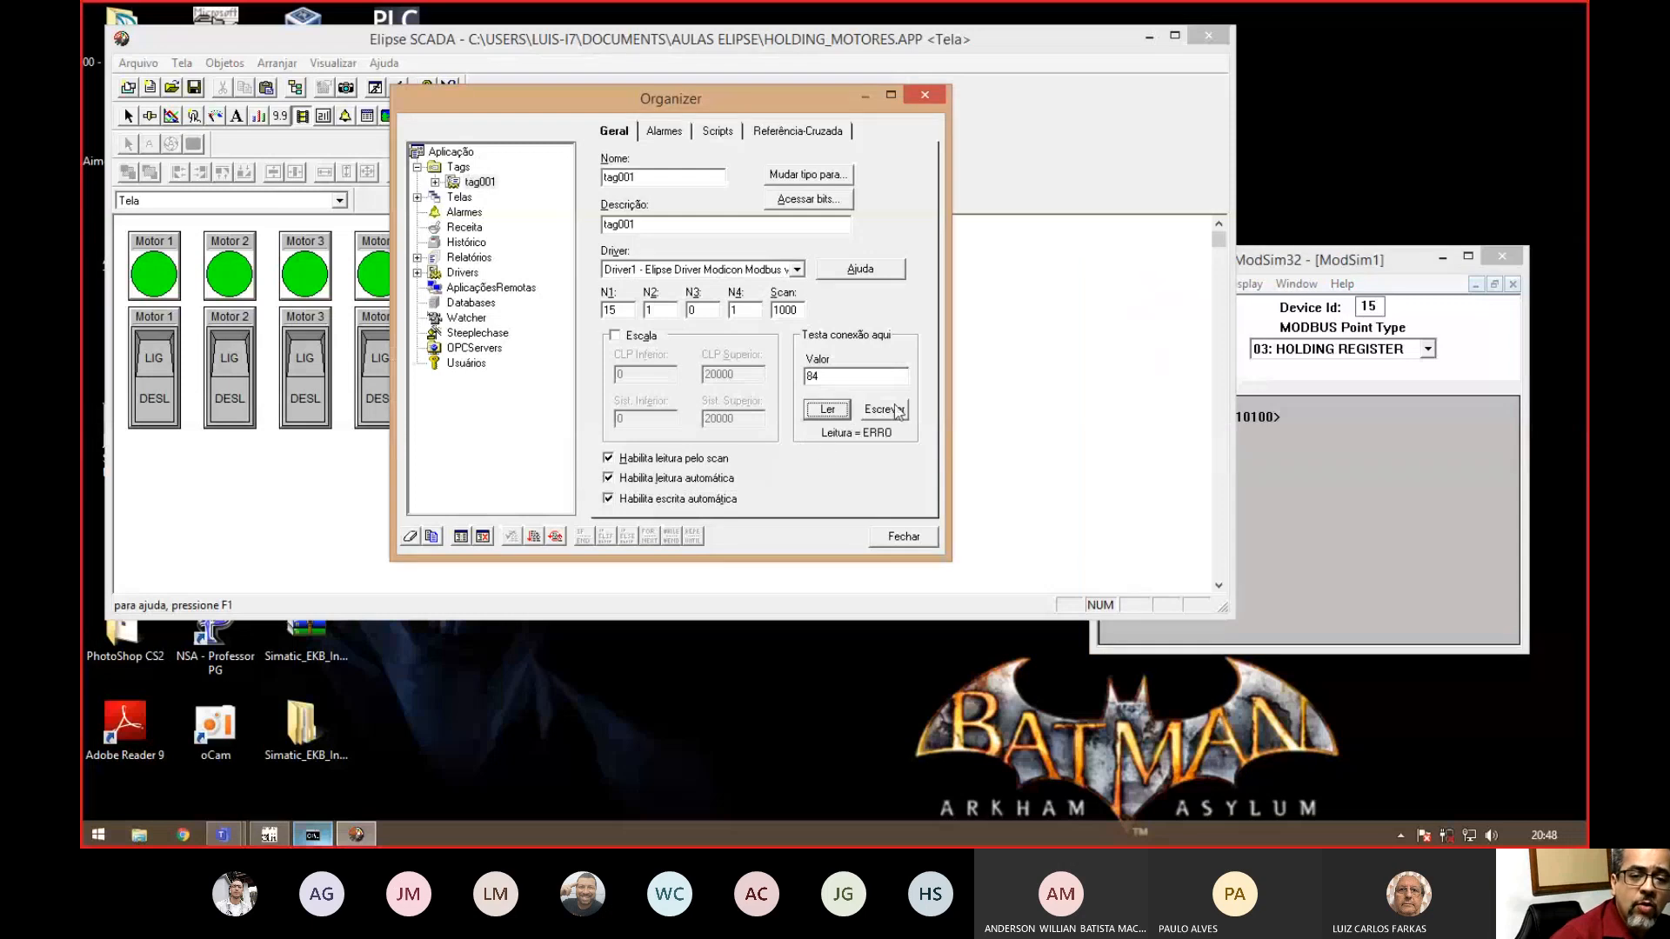
- Reconnect ModSim32 through Modbus/TCP Svr and repeat the read test of tag001 in the Organizer several times
{"action": "left_click", "coordinate": [1311, 496]}
{"action": "left_click", "coordinate": [1185, 284]}
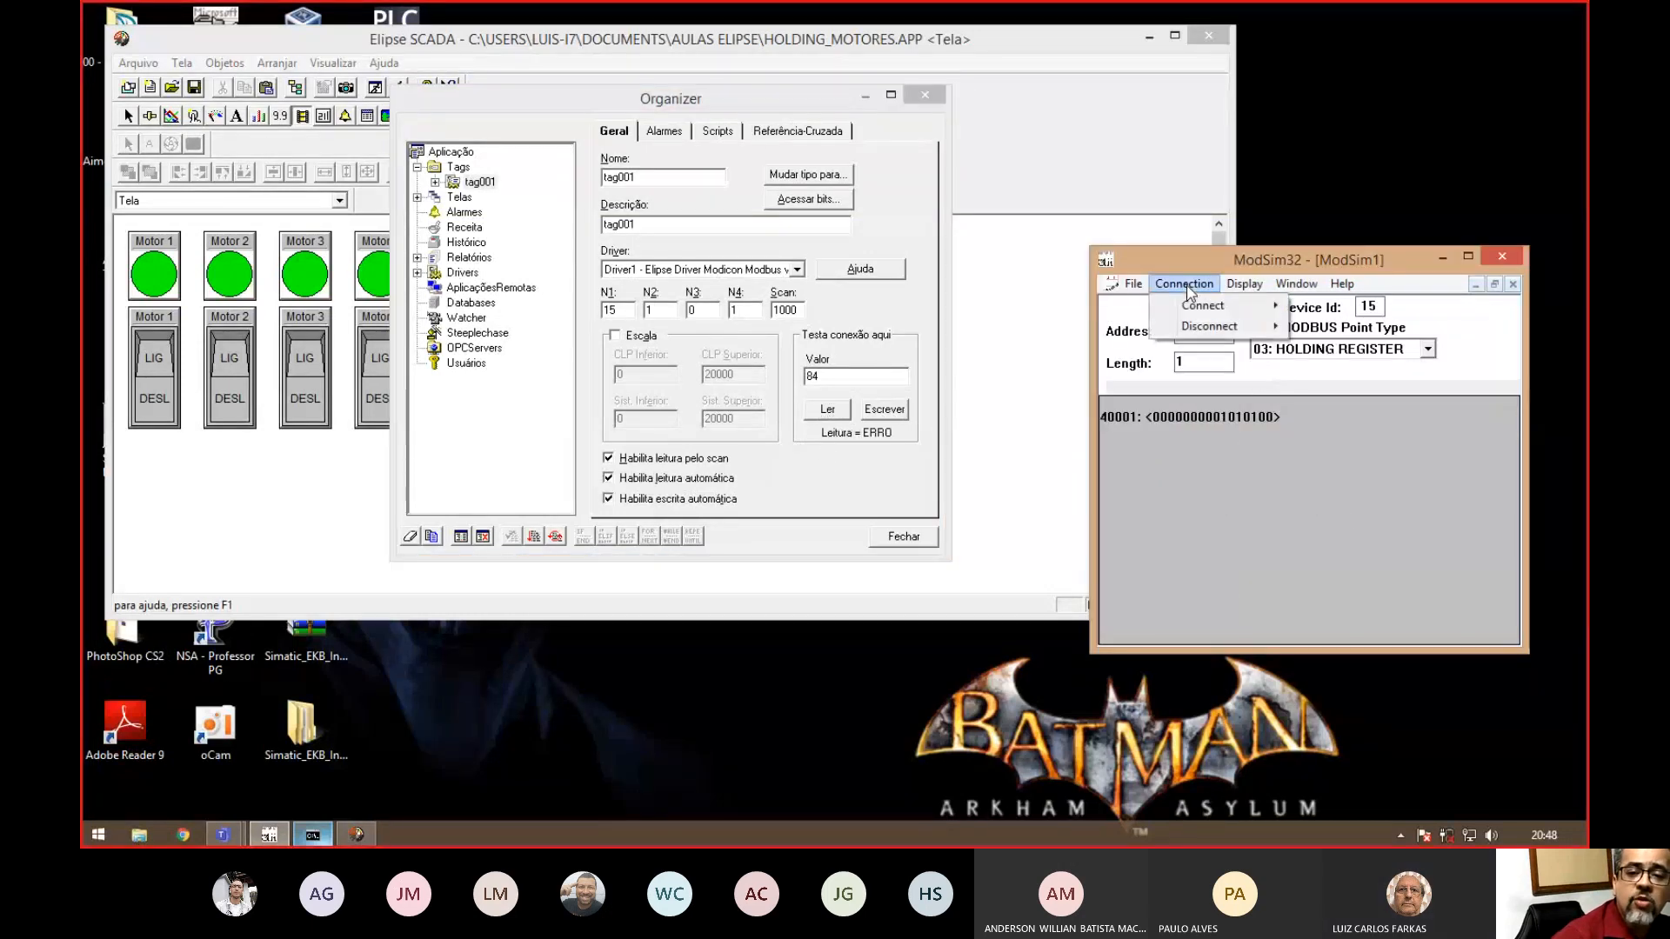
{"action": "mouse_move", "coordinate": [1209, 305]}
{"action": "left_click", "coordinate": [1333, 497]}
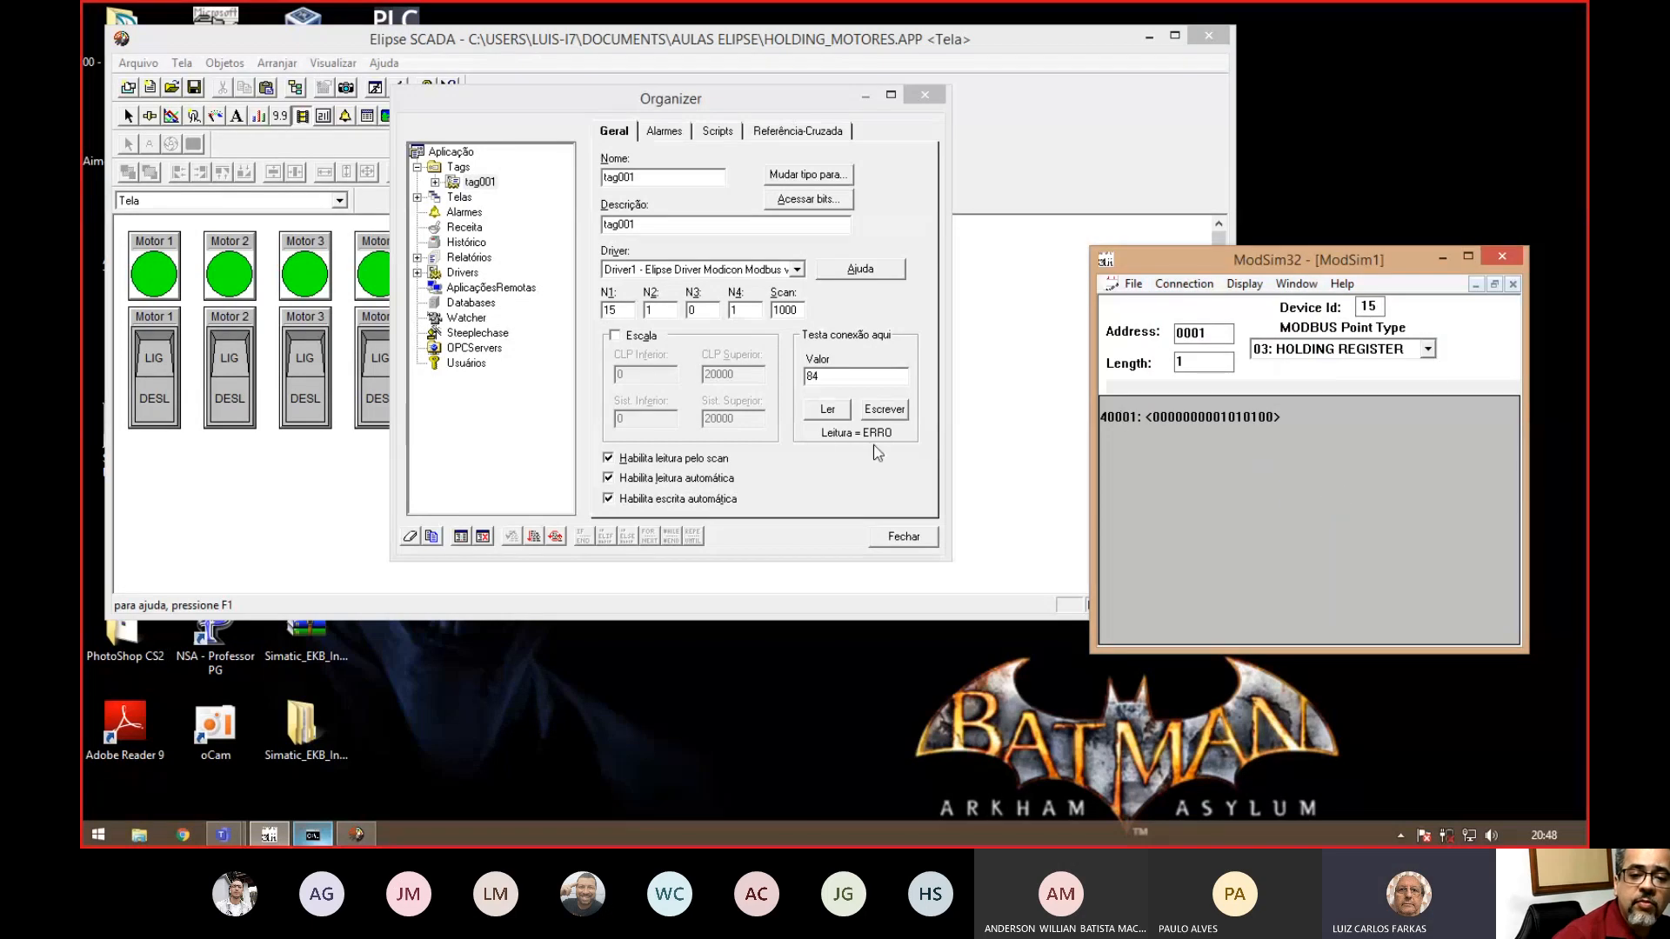
{"action": "left_click", "coordinate": [827, 409]}
{"action": "left_click", "coordinate": [828, 413]}
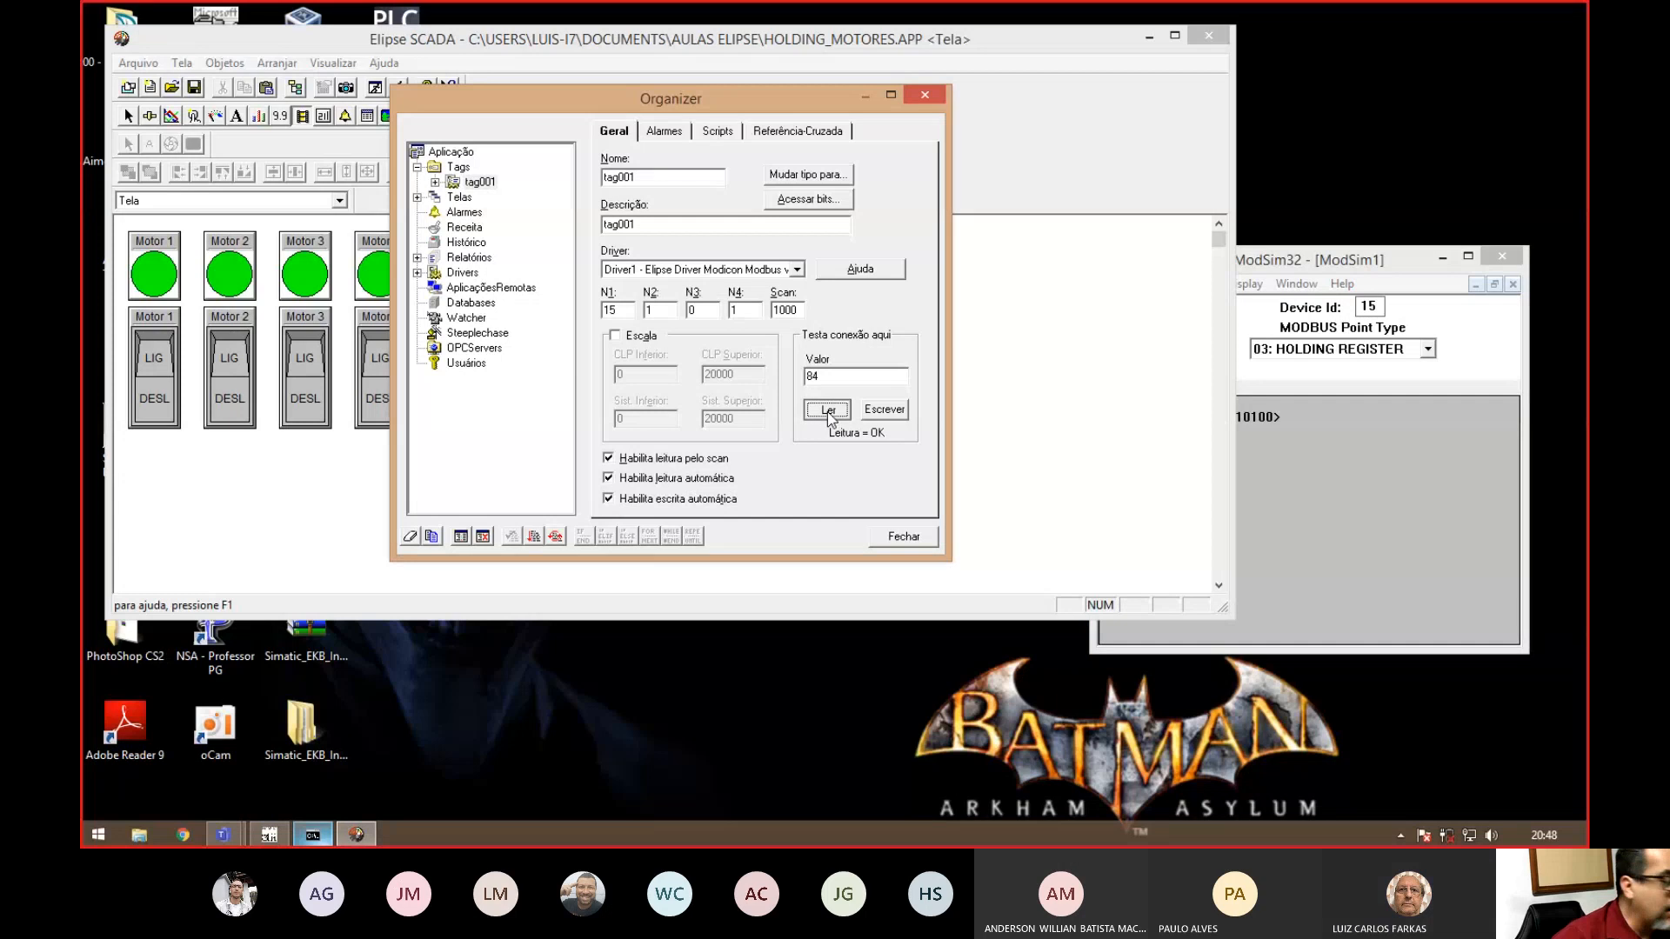
{"action": "left_click", "coordinate": [828, 412]}
{"action": "left_click", "coordinate": [828, 412]}
{"action": "left_click", "coordinate": [828, 412]}
{"action": "left_click", "coordinate": [828, 413]}
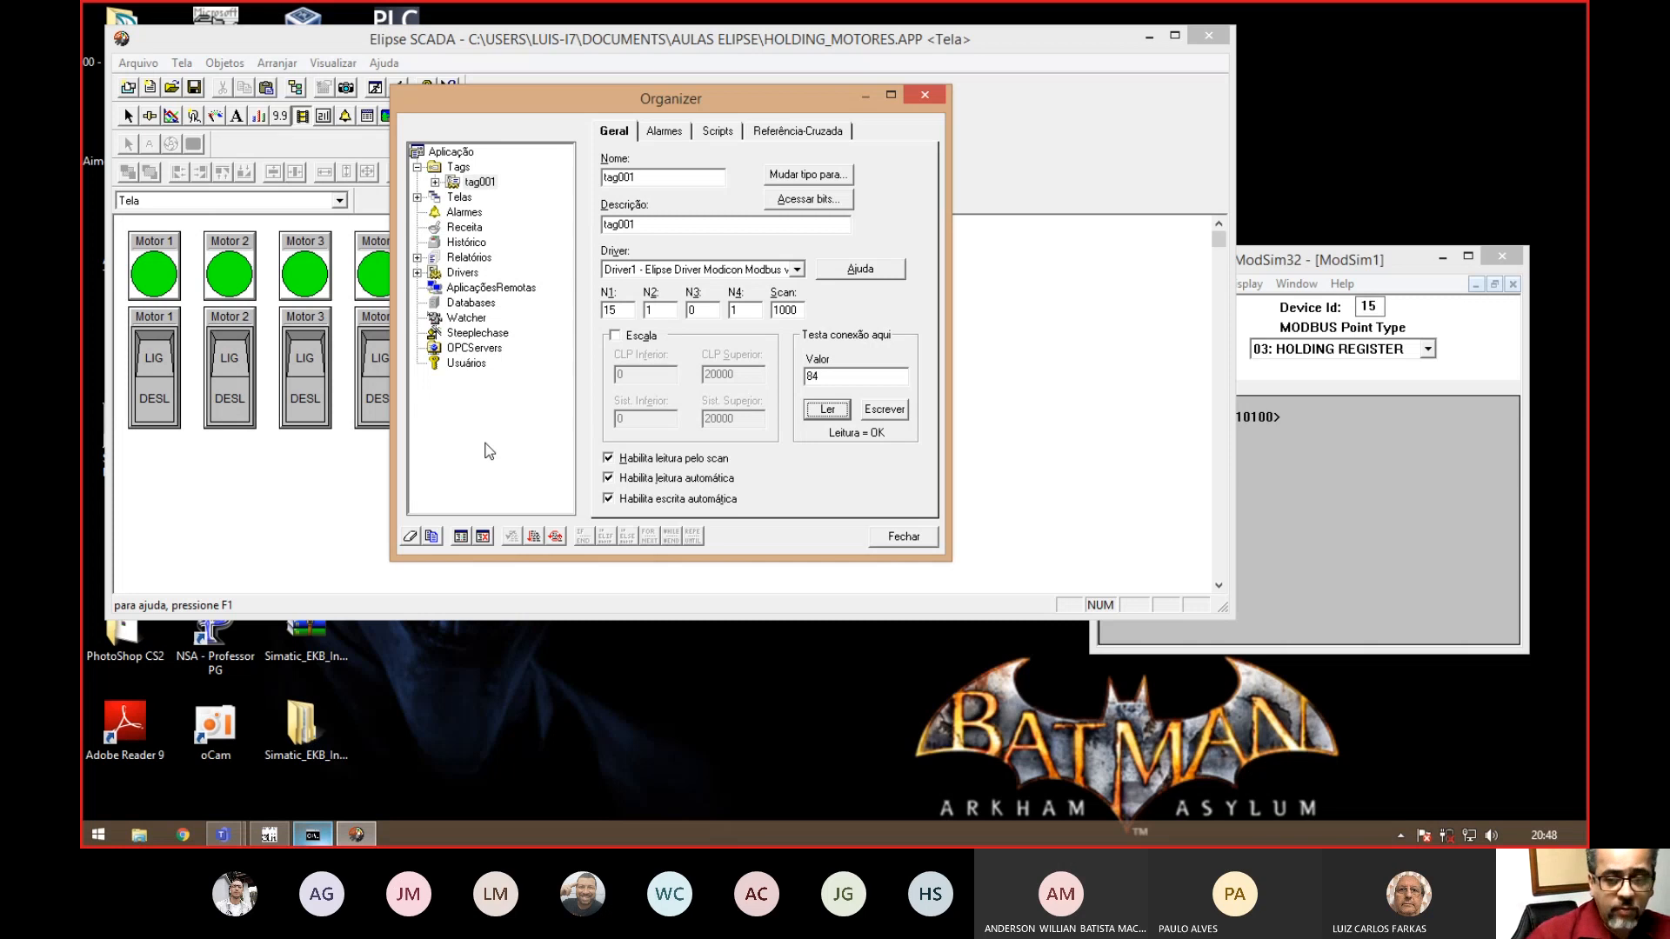
- Change the ModSim32 register address to 0005 as a trial and set it back to 0001
{"action": "left_click", "coordinate": [1293, 562]}
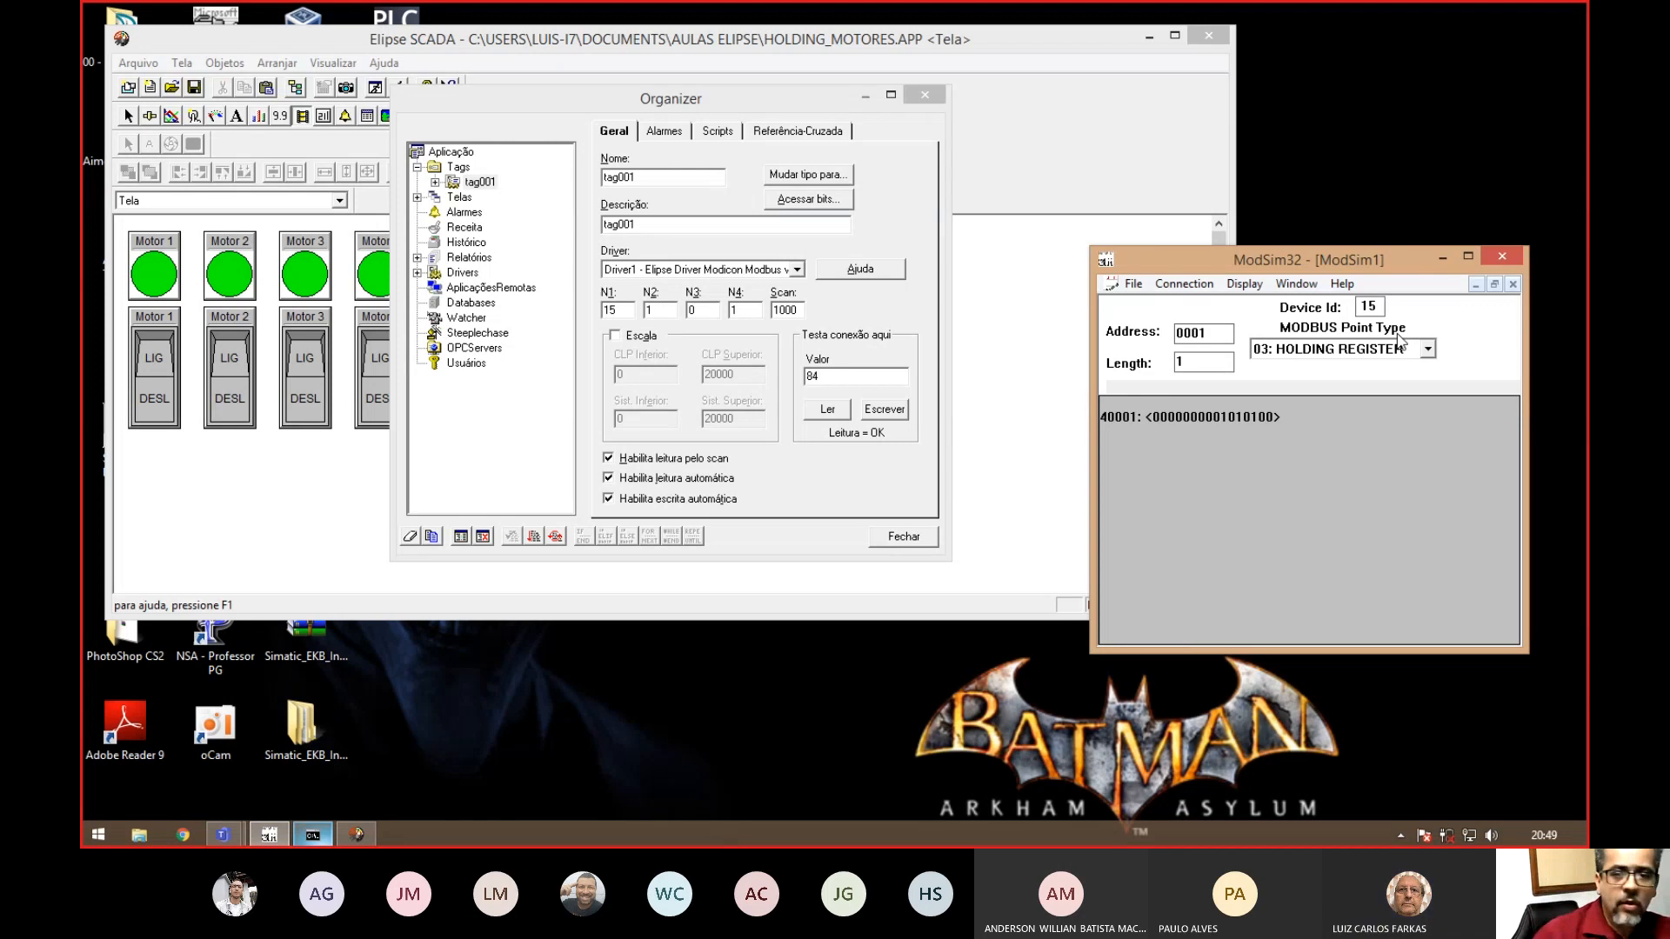
{"action": "left_click_drag", "start_coordinate": [1212, 336], "coordinate": [1178, 338]}
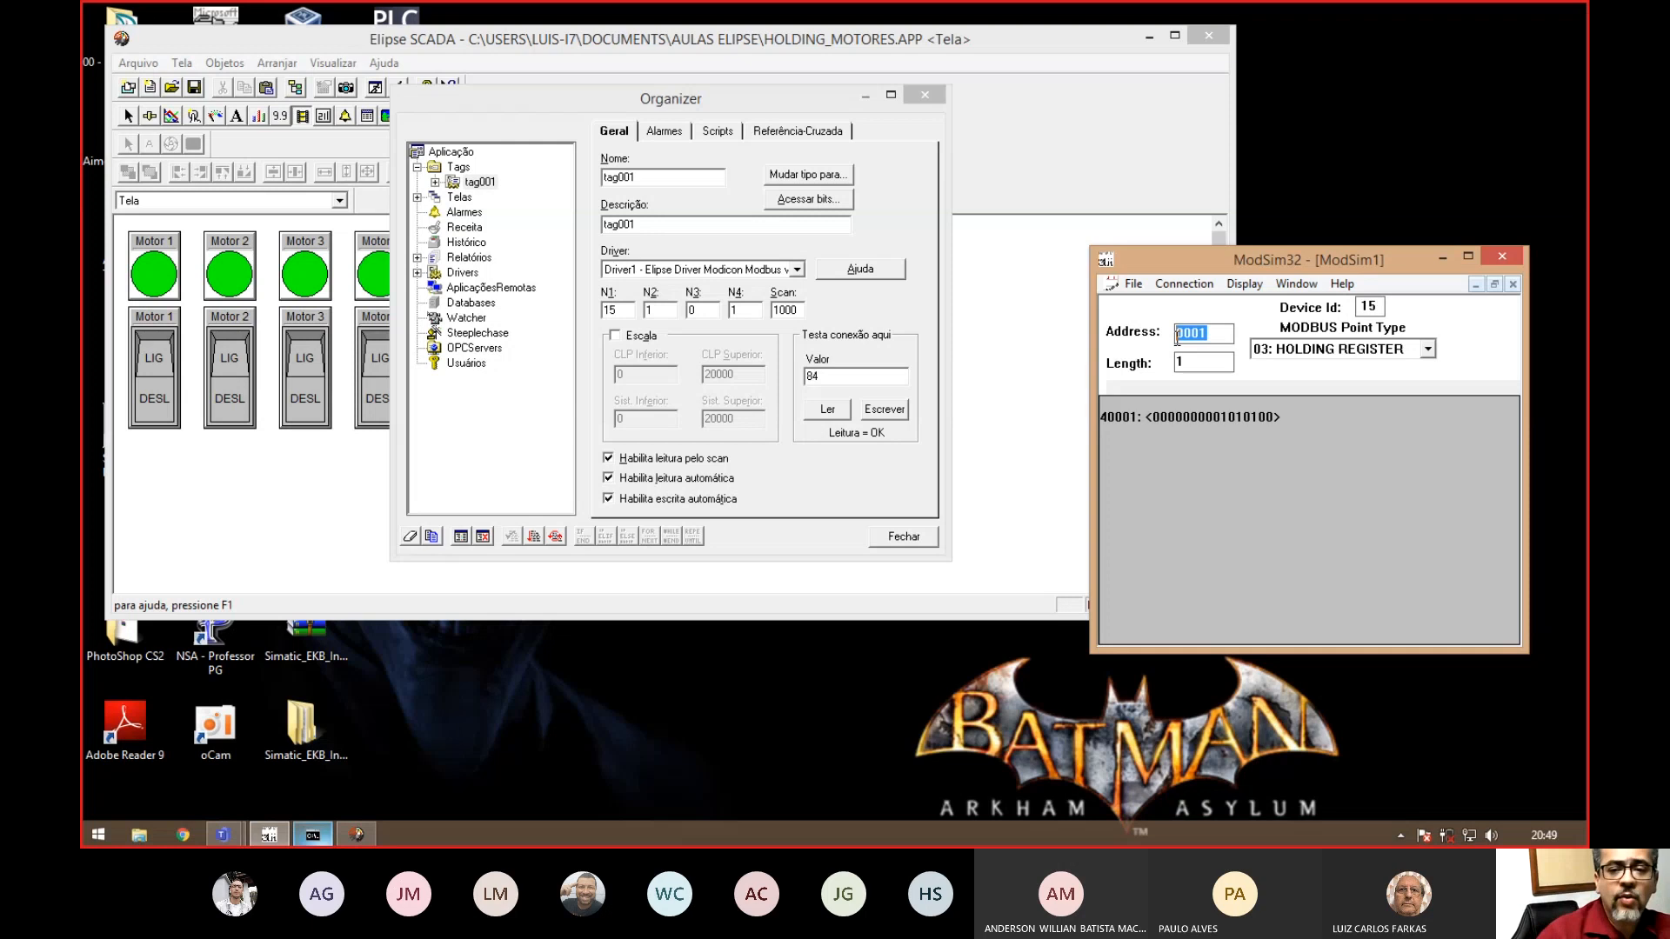
{"action": "left_click", "coordinate": [1218, 345]}
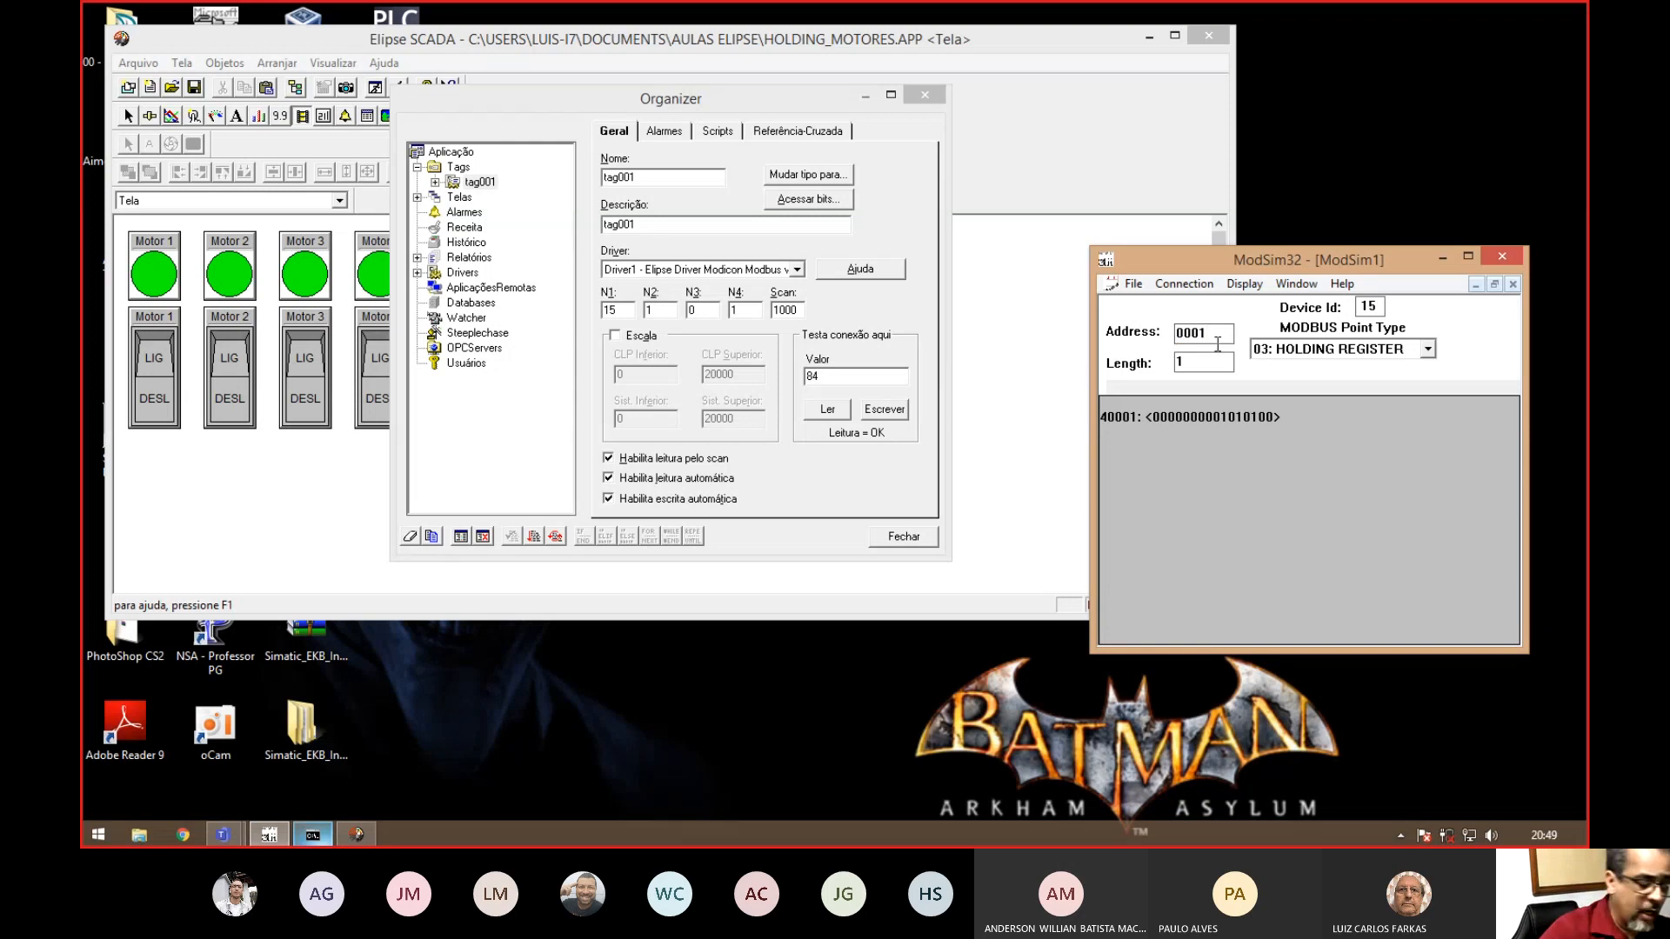
{"action": "key", "text": "BackSpace"}
{"action": "type", "text": "5"}
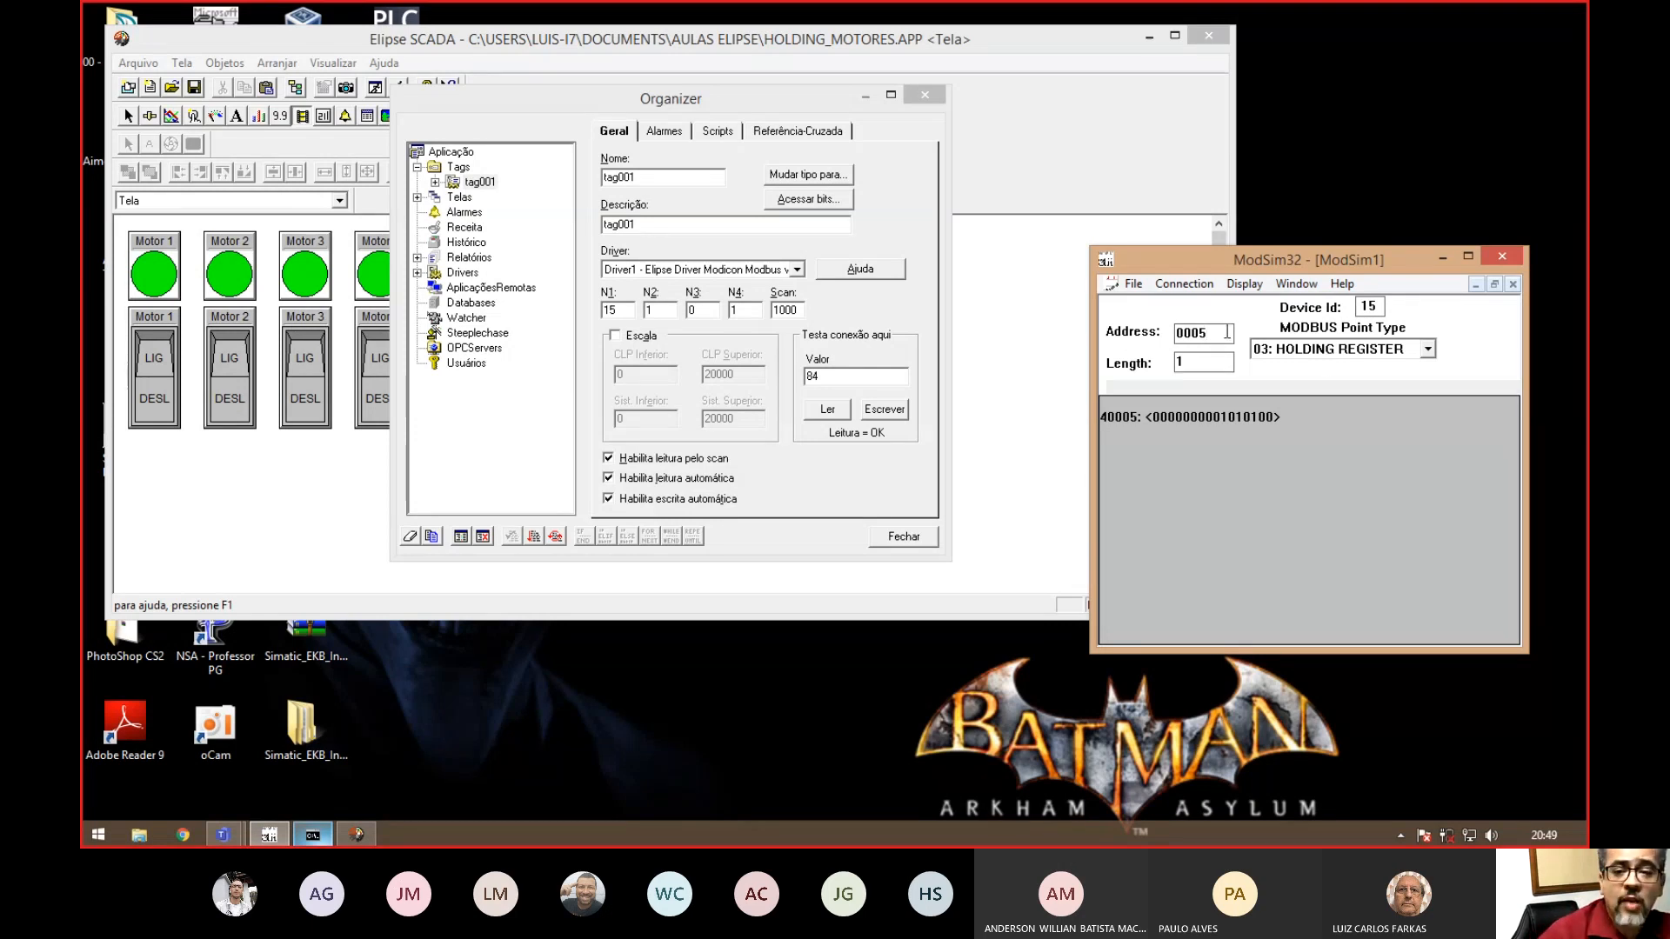
{"action": "key", "text": "BackSpace"}
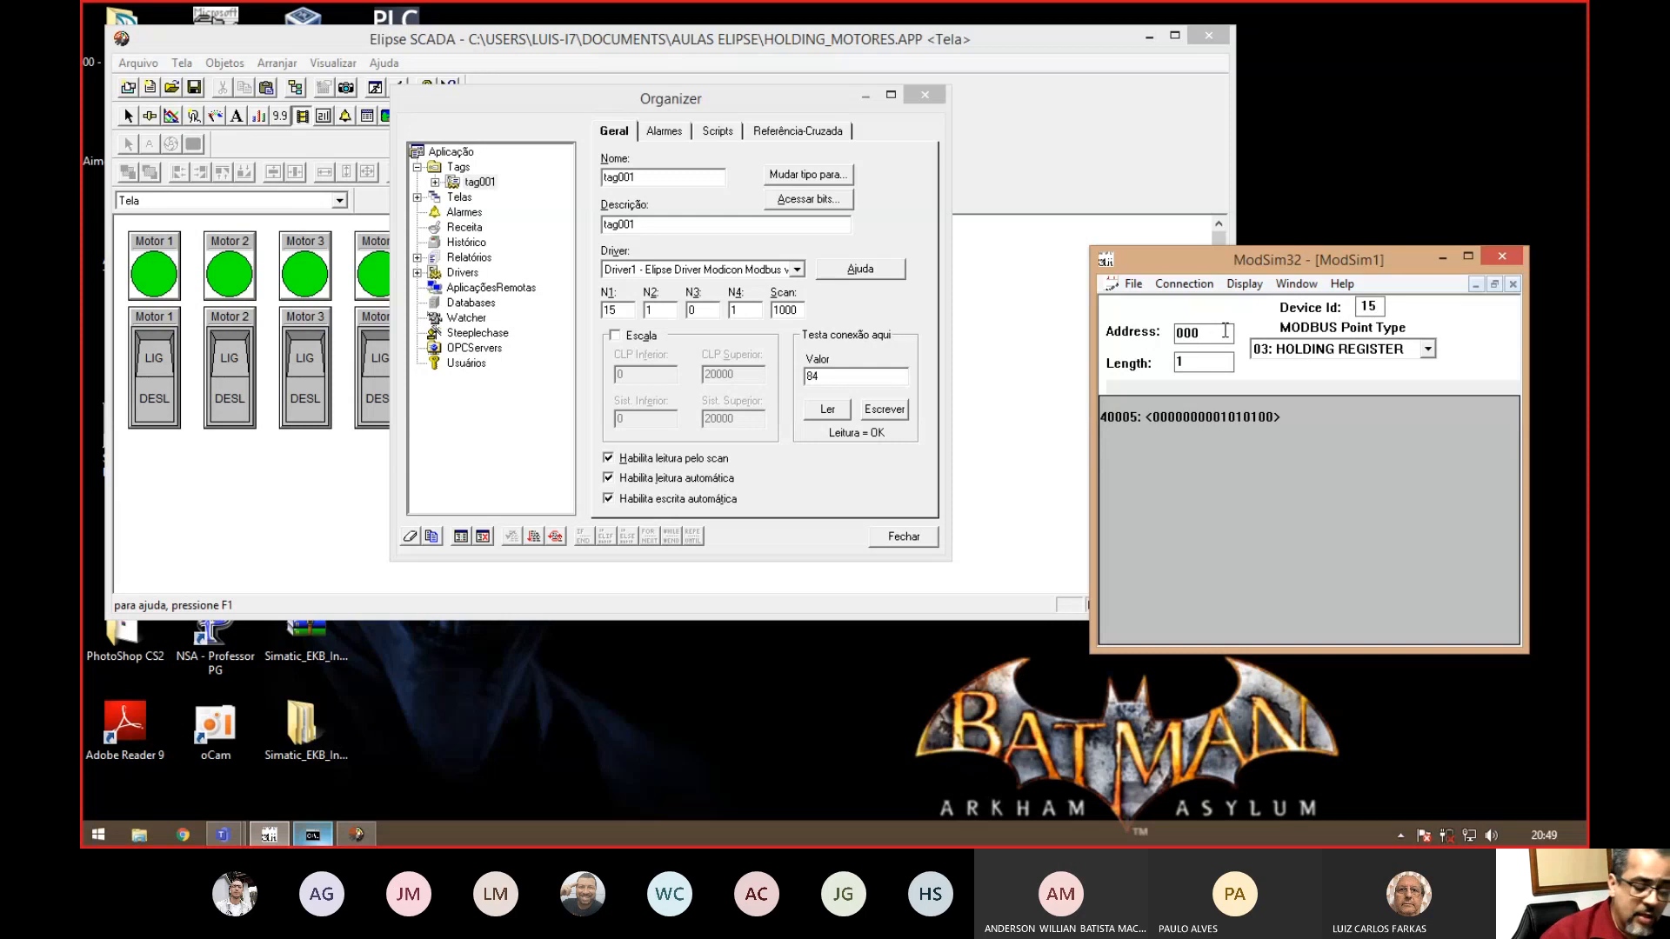
{"action": "type", "text": "1"}
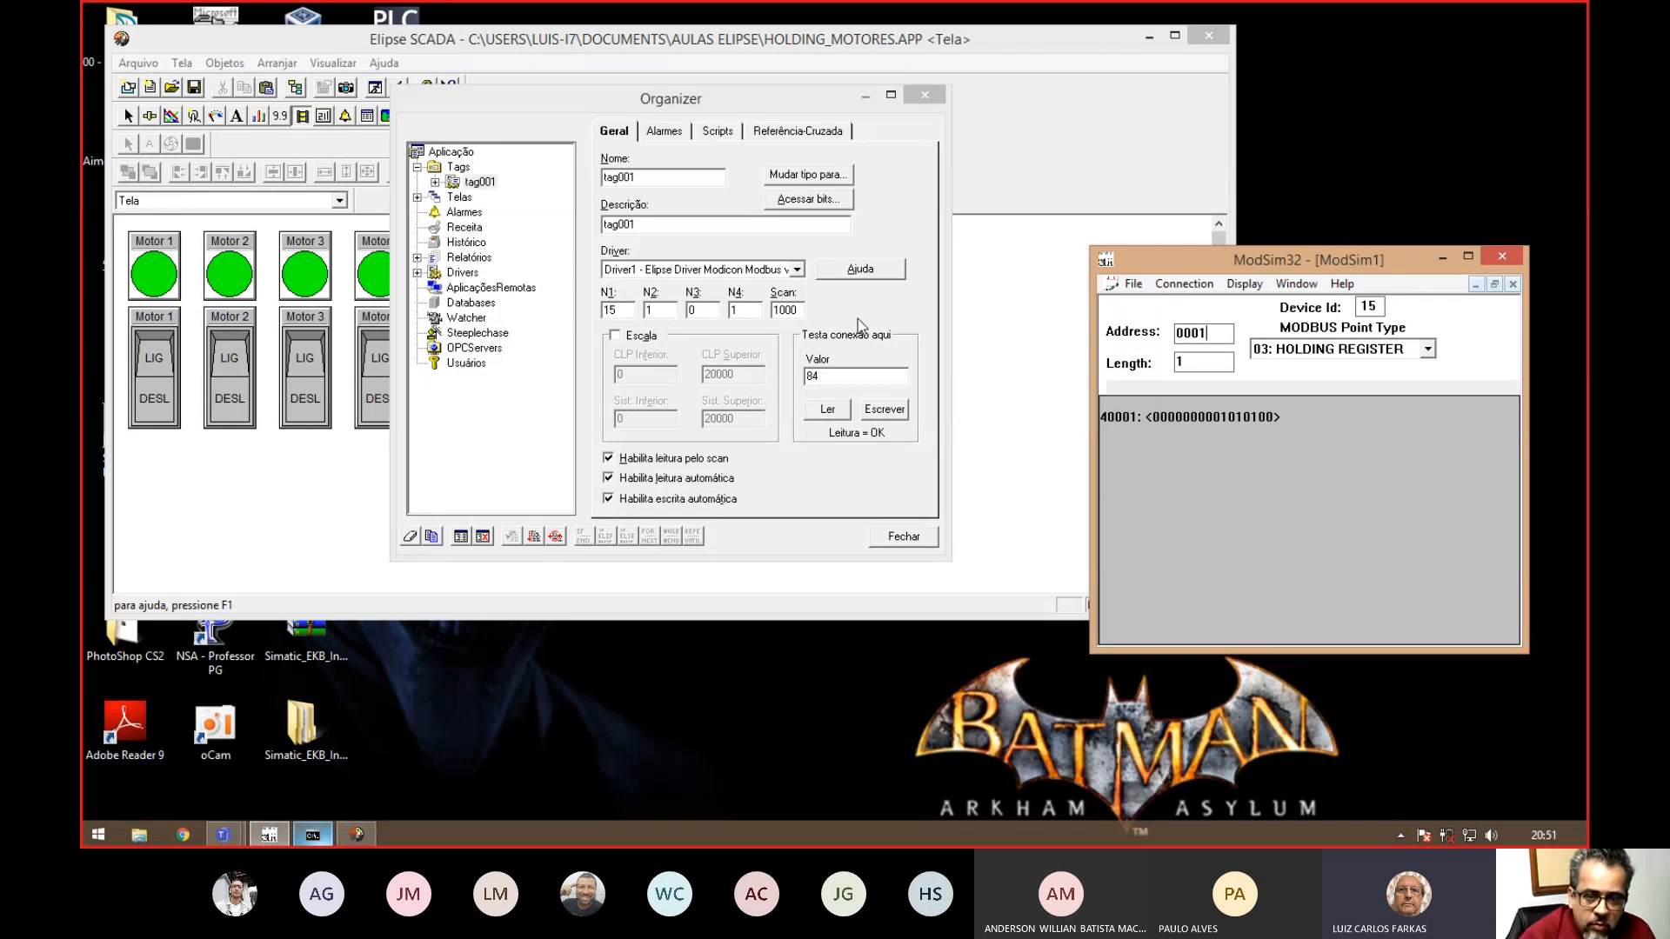
- Test both reading and writing tag001 from the Organizer and check the register in ModSim32
{"action": "left_click", "coordinate": [824, 411]}
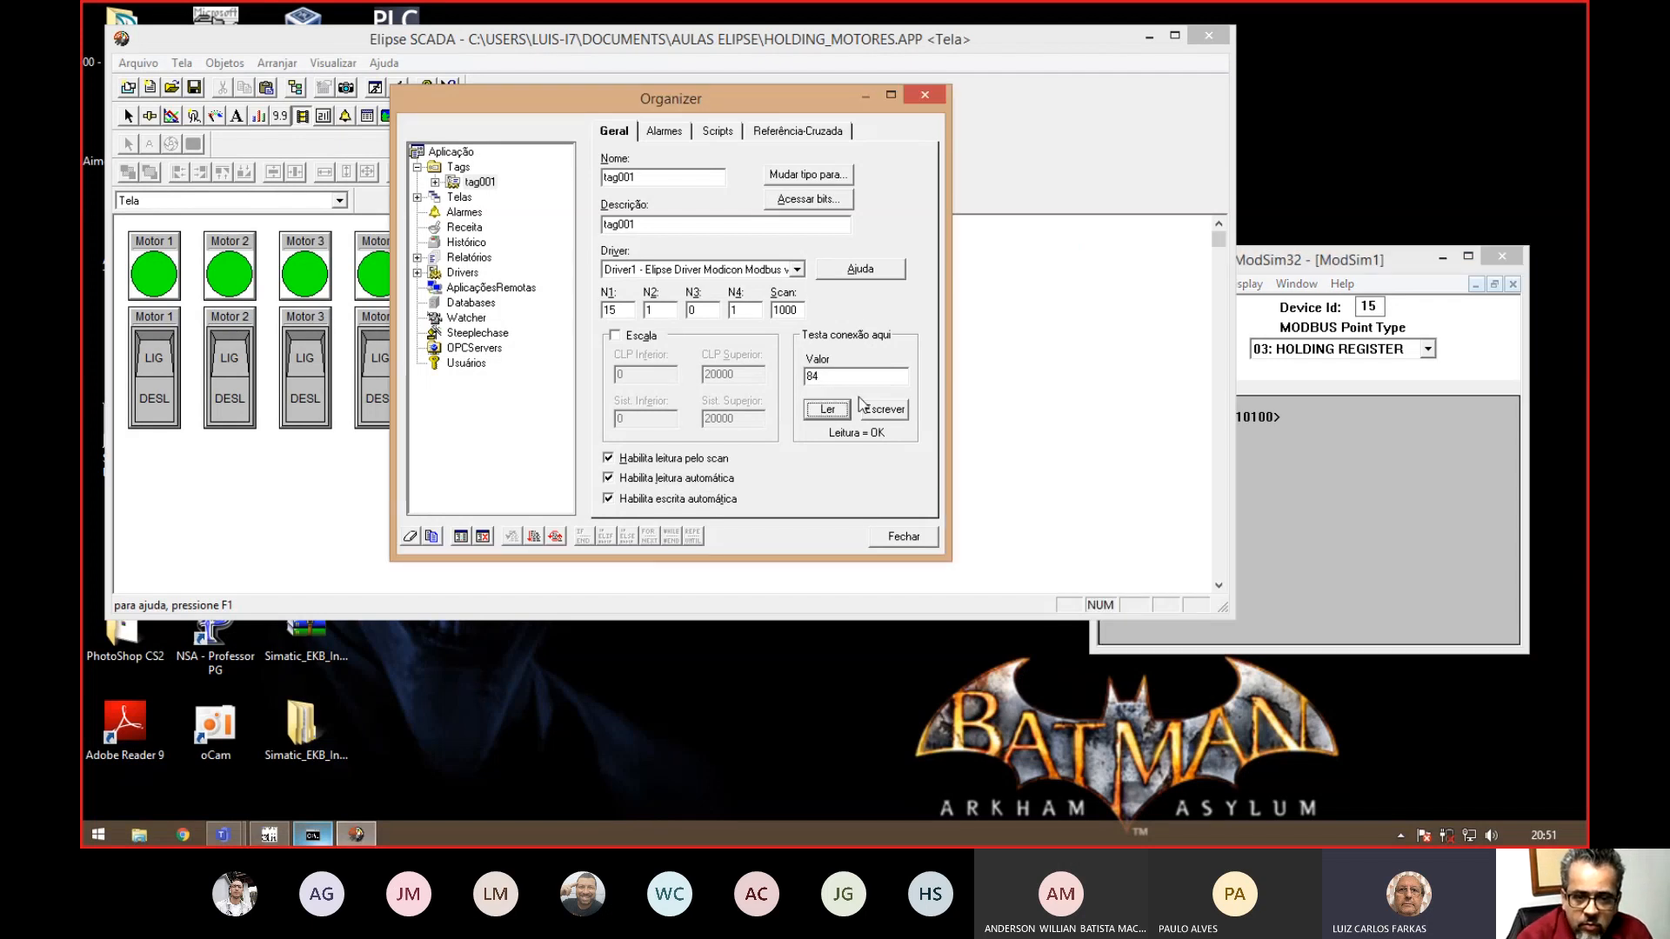
{"action": "left_click", "coordinate": [882, 411]}
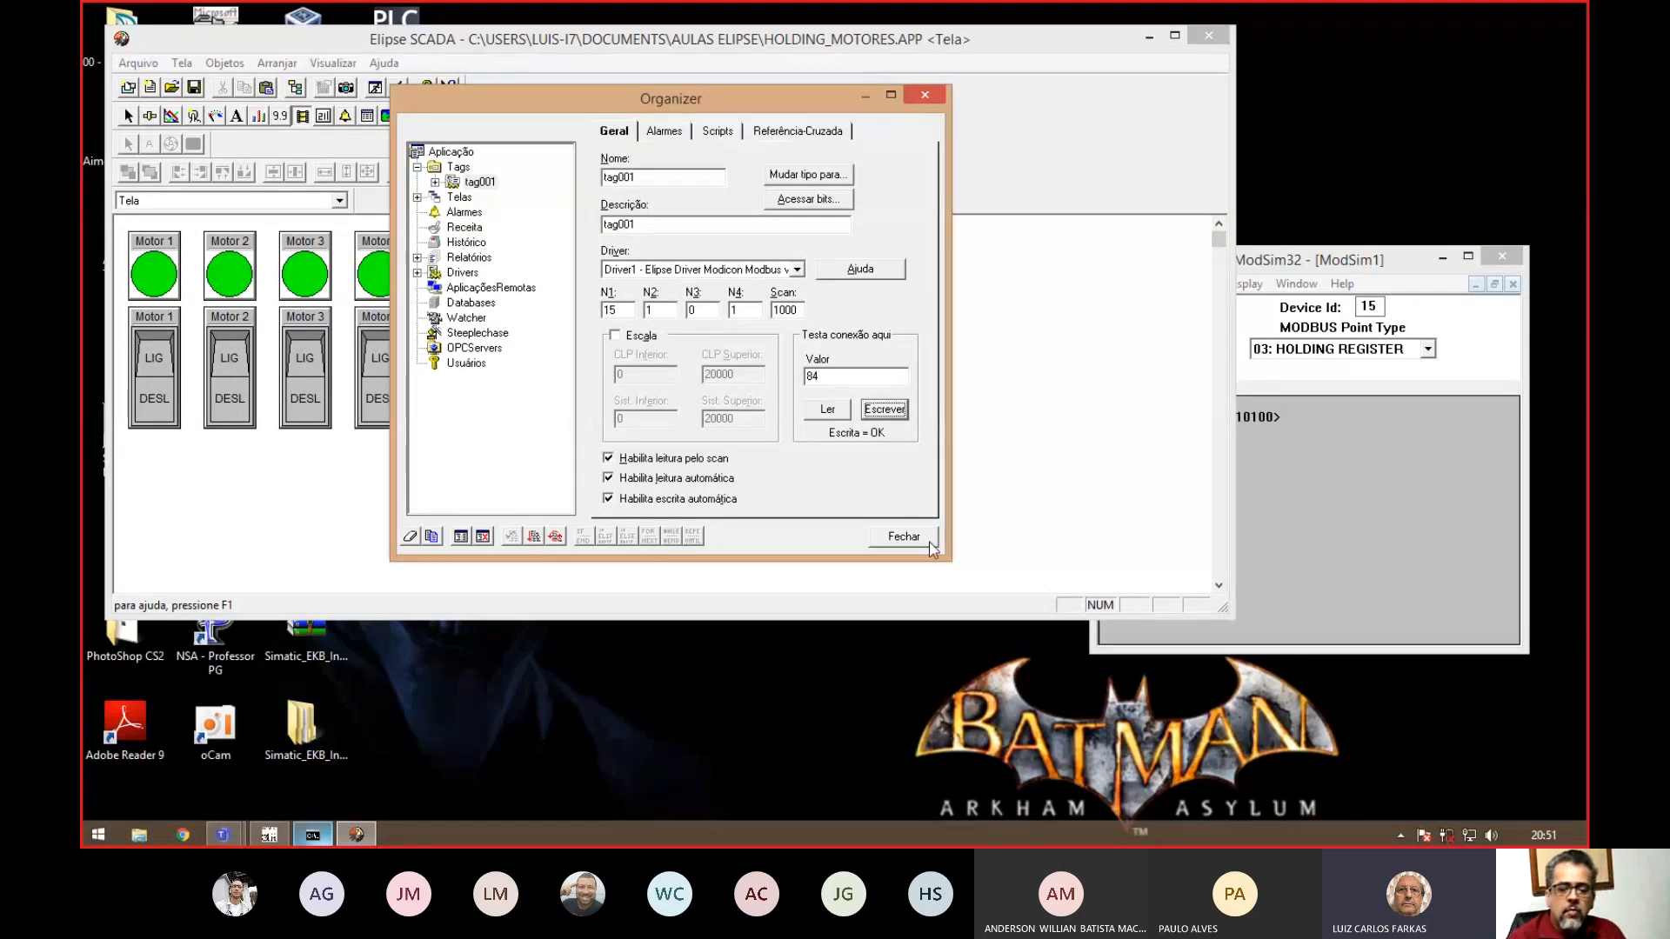
{"action": "left_click", "coordinate": [1414, 529]}
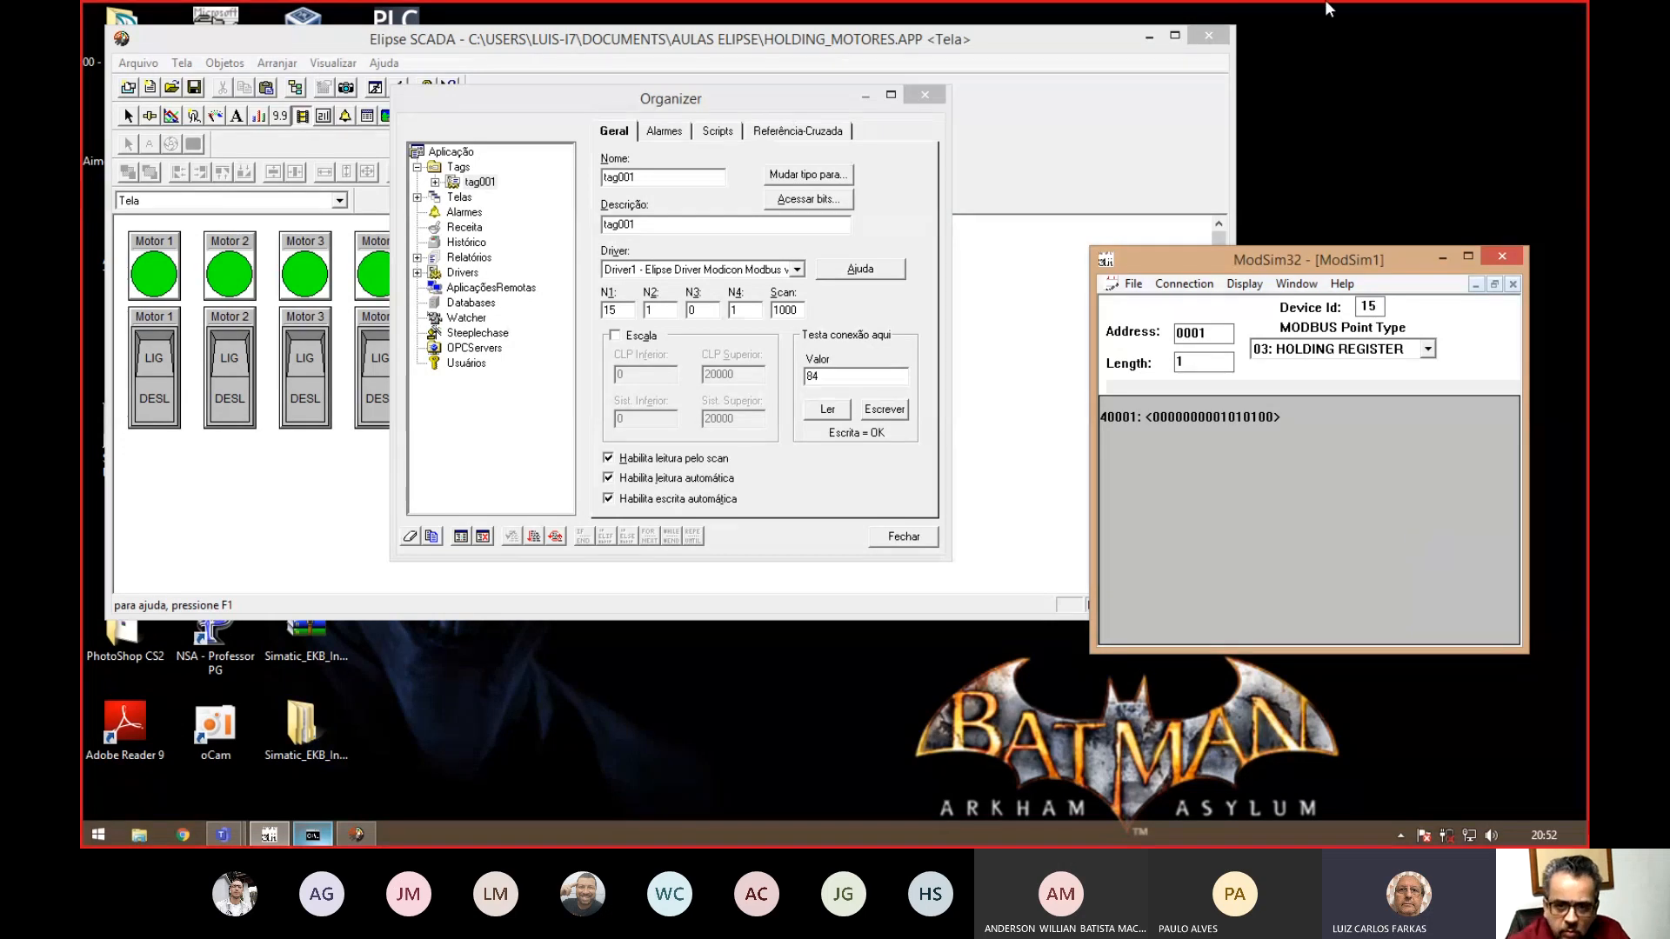
- Close the Organizer, maximize the Elipse SCADA window, and bring ModSim32 in front of it
{"action": "left_click", "coordinate": [1173, 47]}
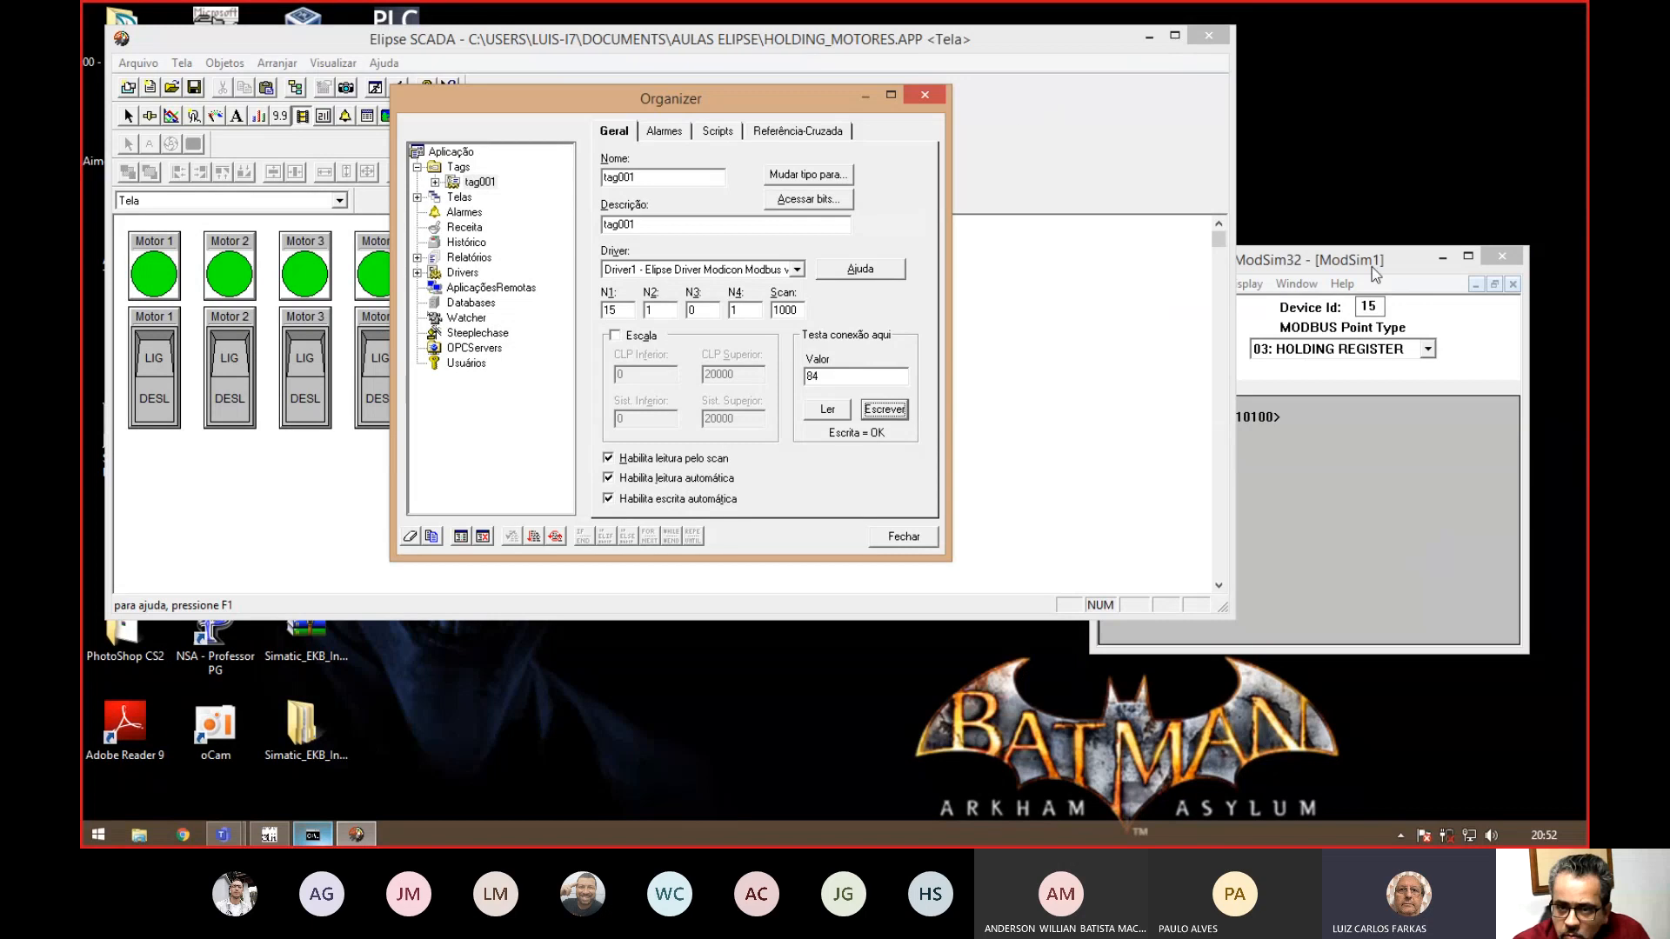
{"action": "left_click", "coordinate": [943, 97]}
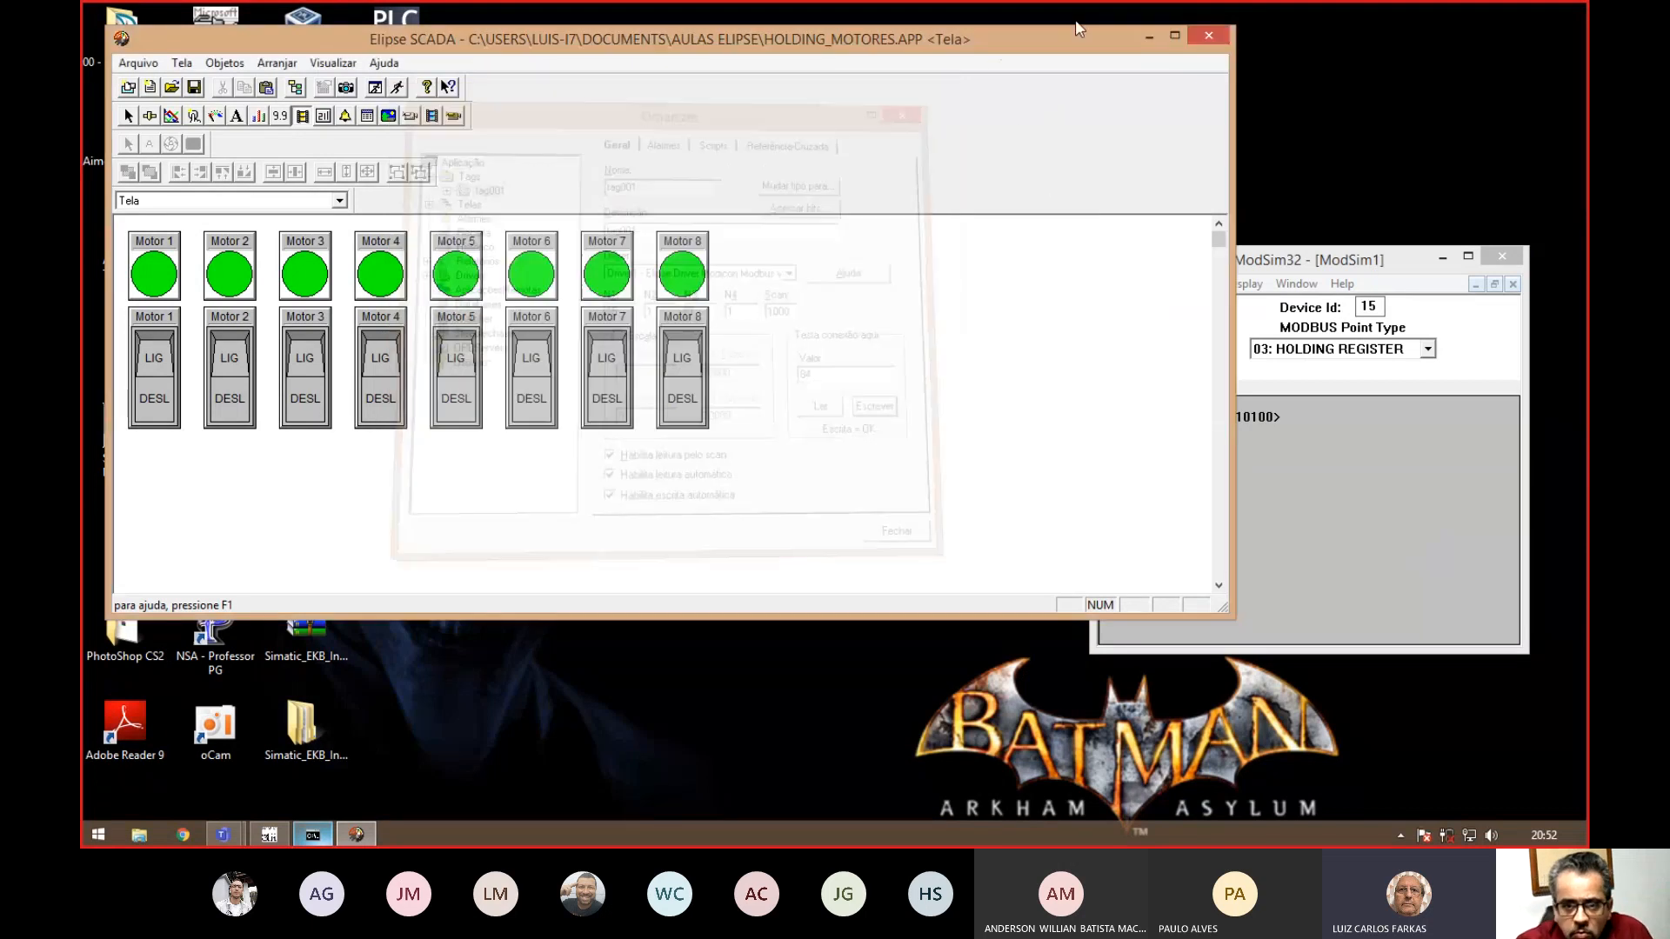
{"action": "left_click", "coordinate": [1174, 36]}
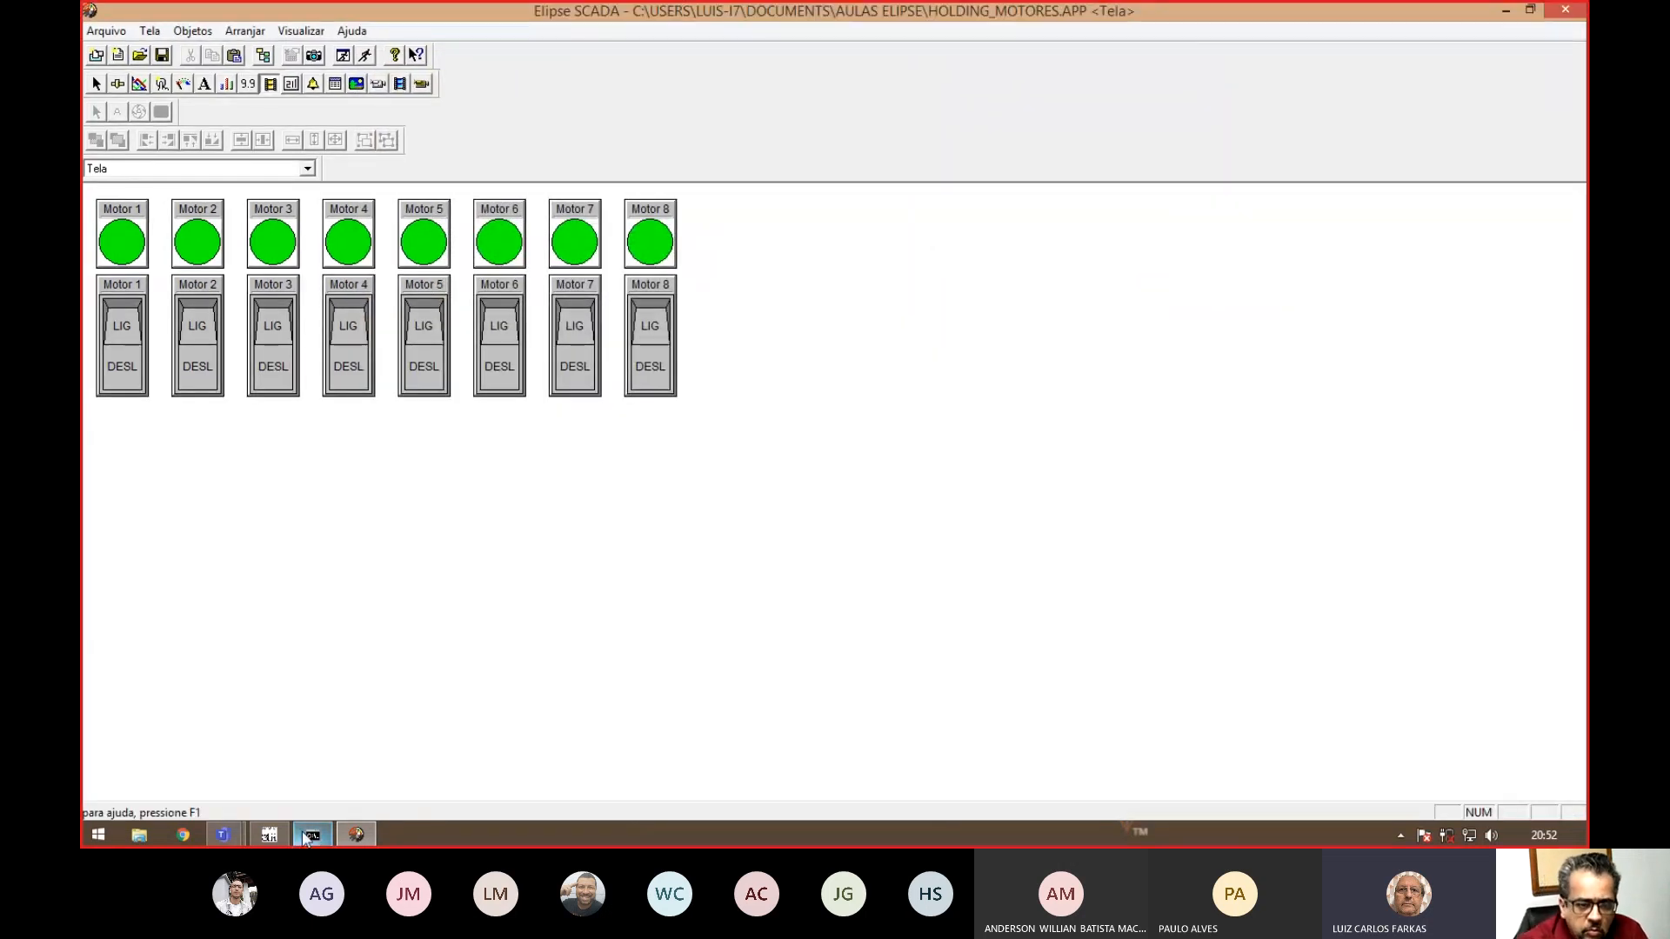
{"action": "left_click", "coordinate": [270, 836]}
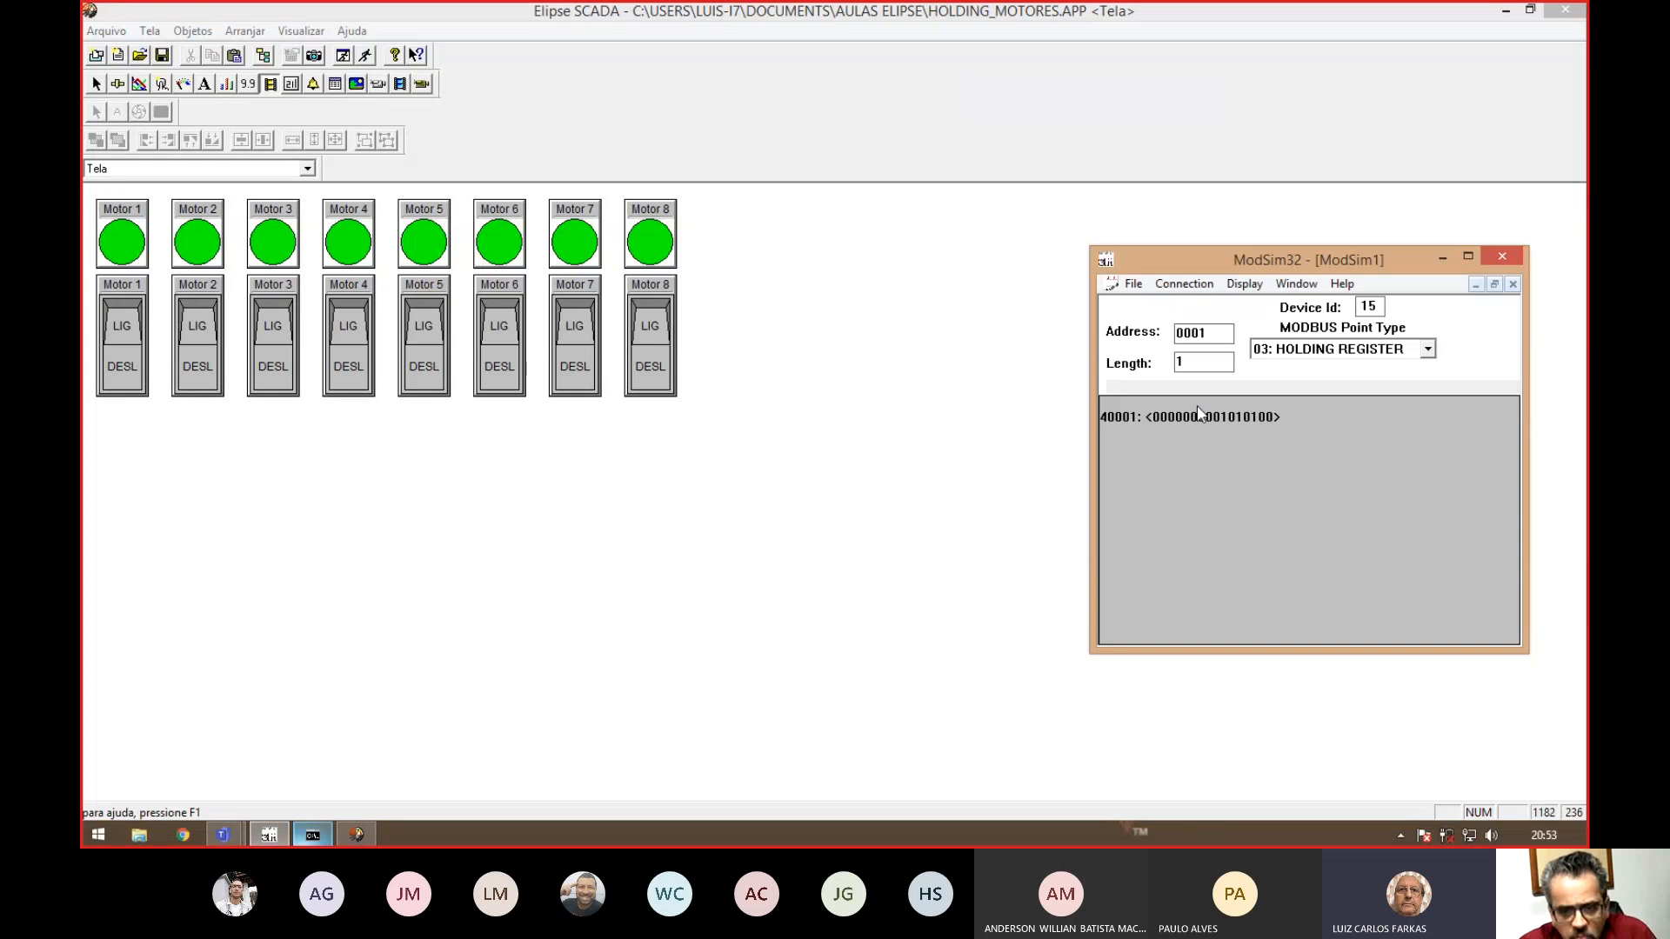